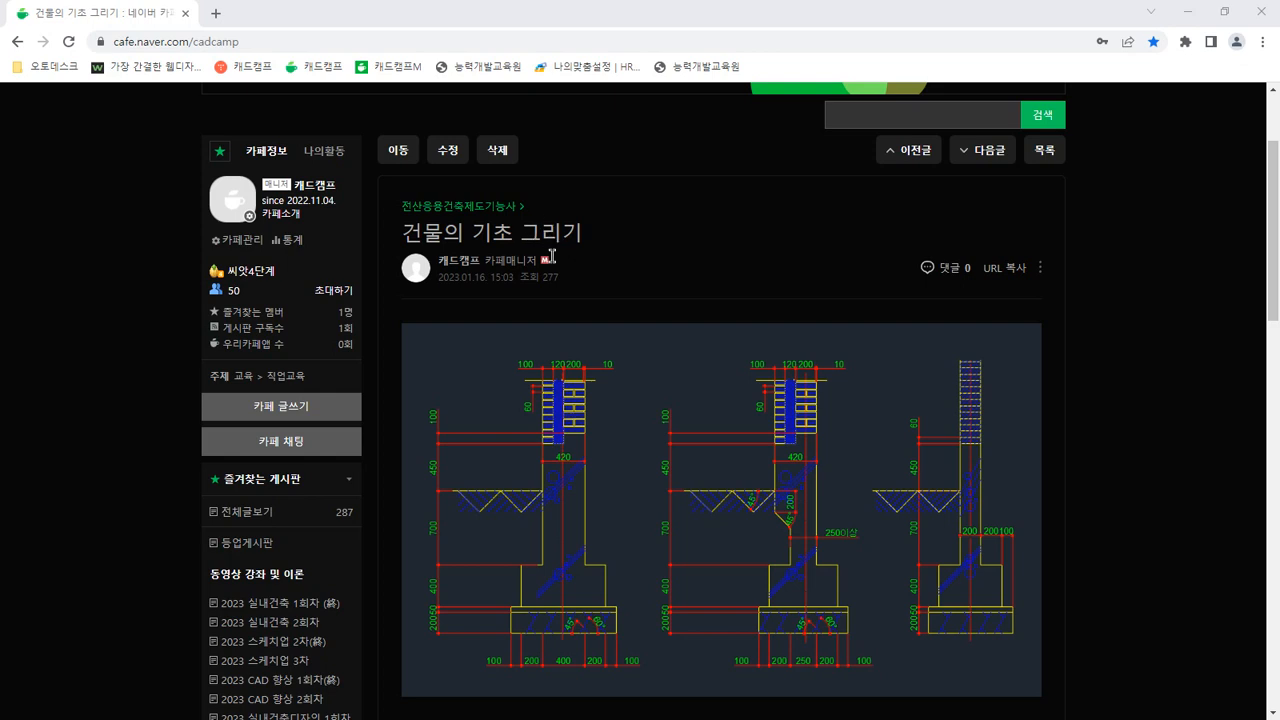
Mark the matching wall tops, the ground line and the footing base level across the foundation sections in the posted drawing
mouse_move(557, 344)
mouse_down()
mouse_move(555, 314)
mouse_move(802, 318)
mouse_move(800, 346)
mouse_move(810, 332)
mouse_move(553, 352)
mouse_move(566, 336)
mouse_up()
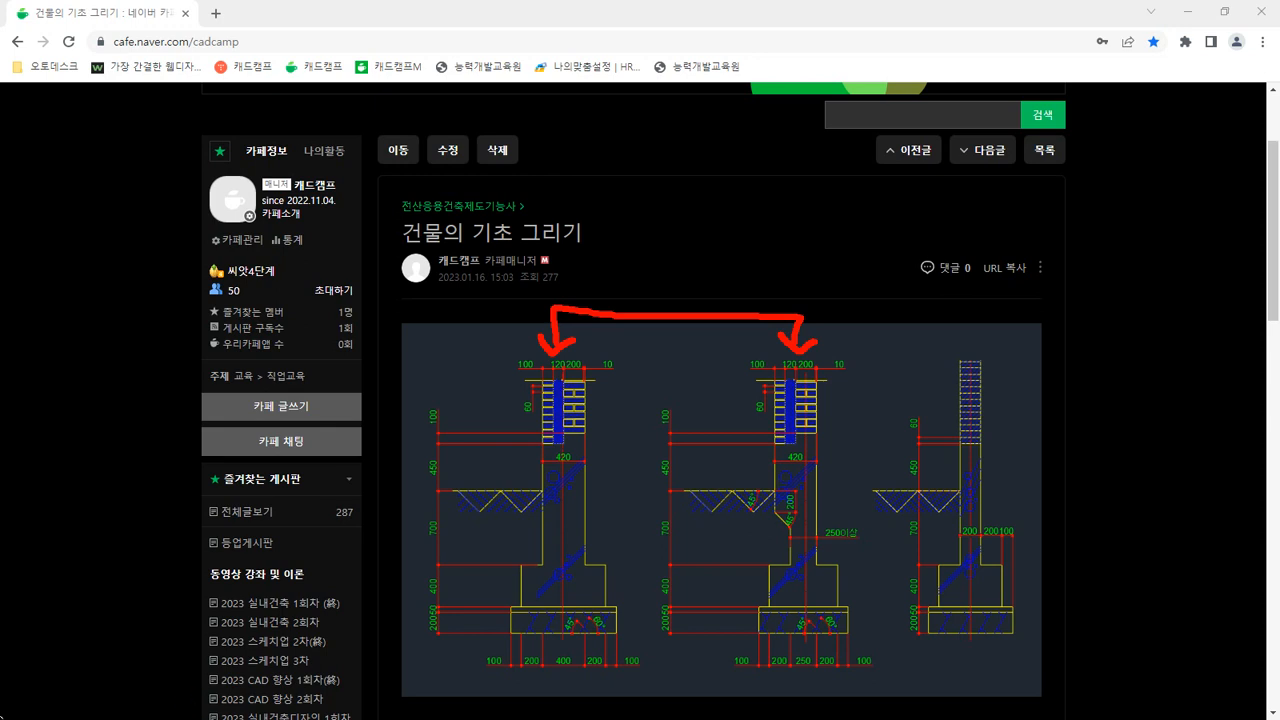
drag(428, 492, 528, 491)
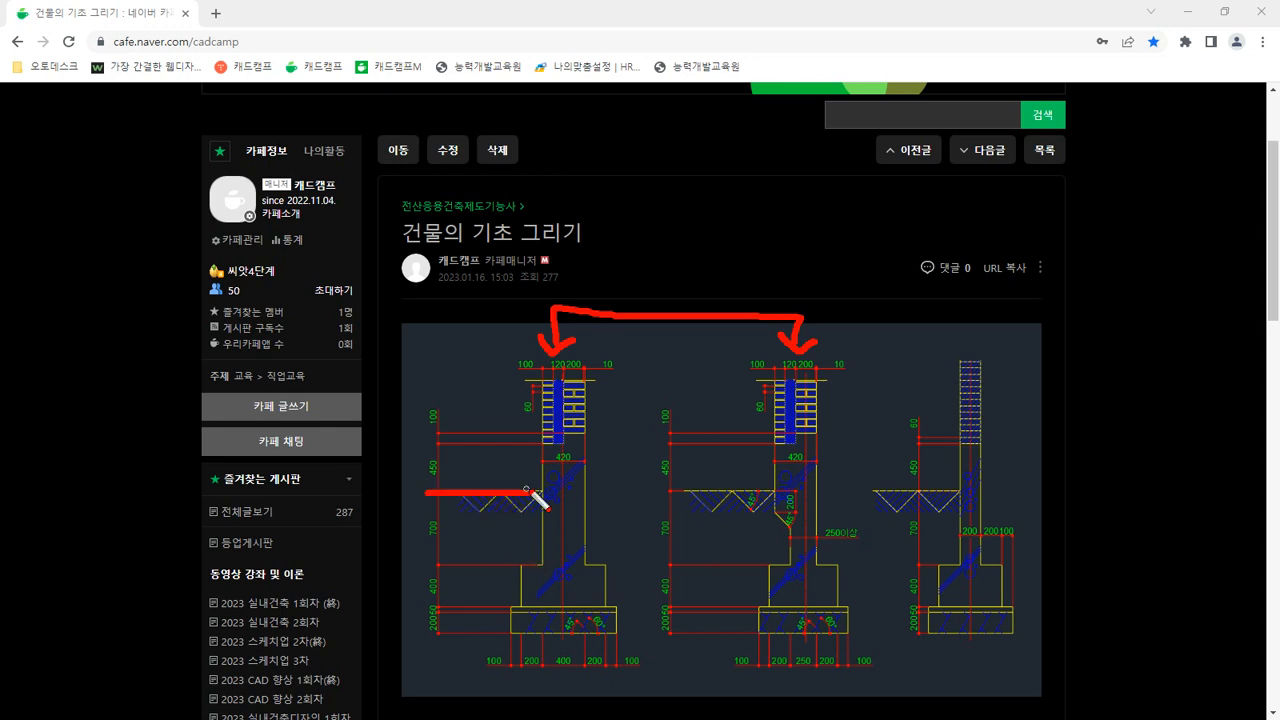
drag(428, 607, 1038, 607)
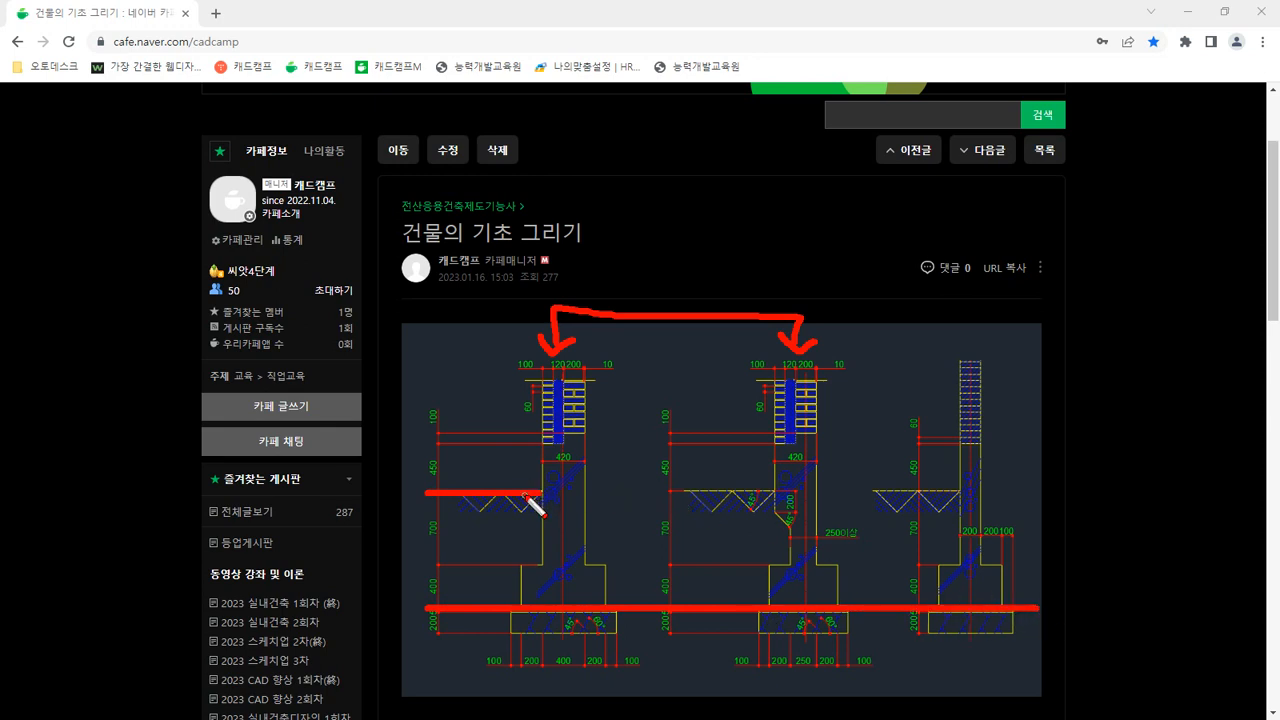
drag(528, 493, 1056, 492)
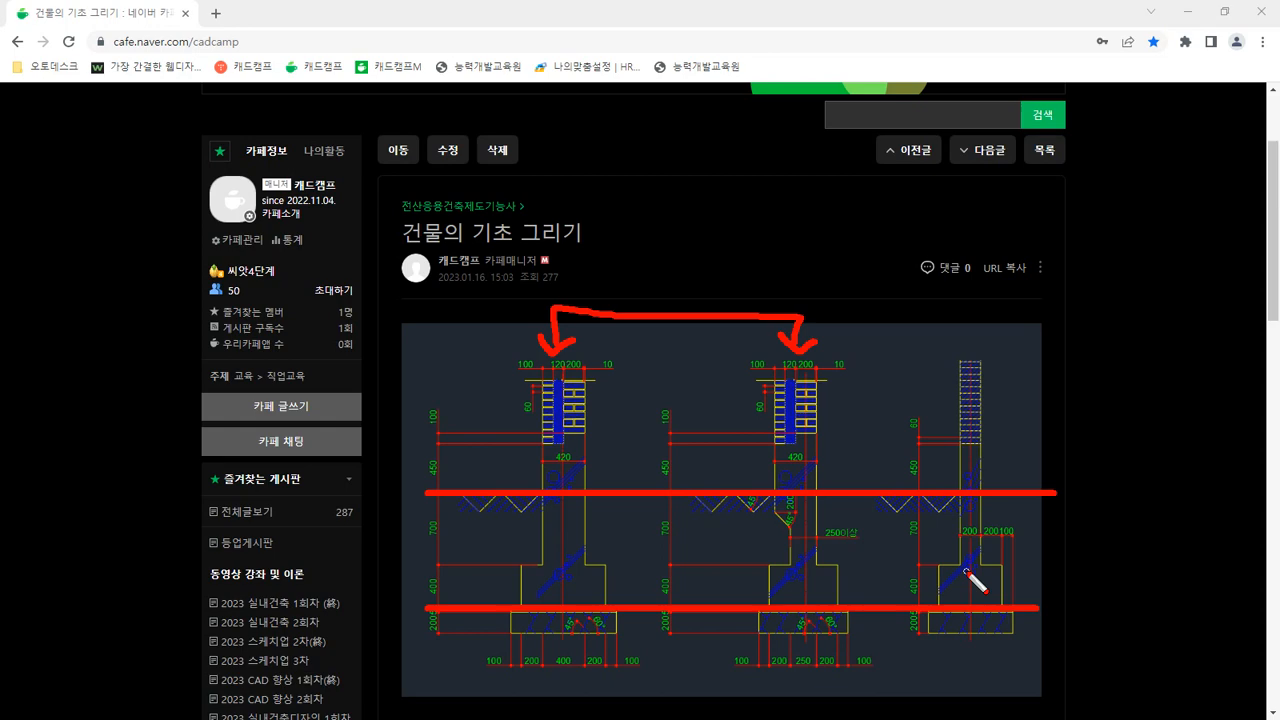
key(Escape)
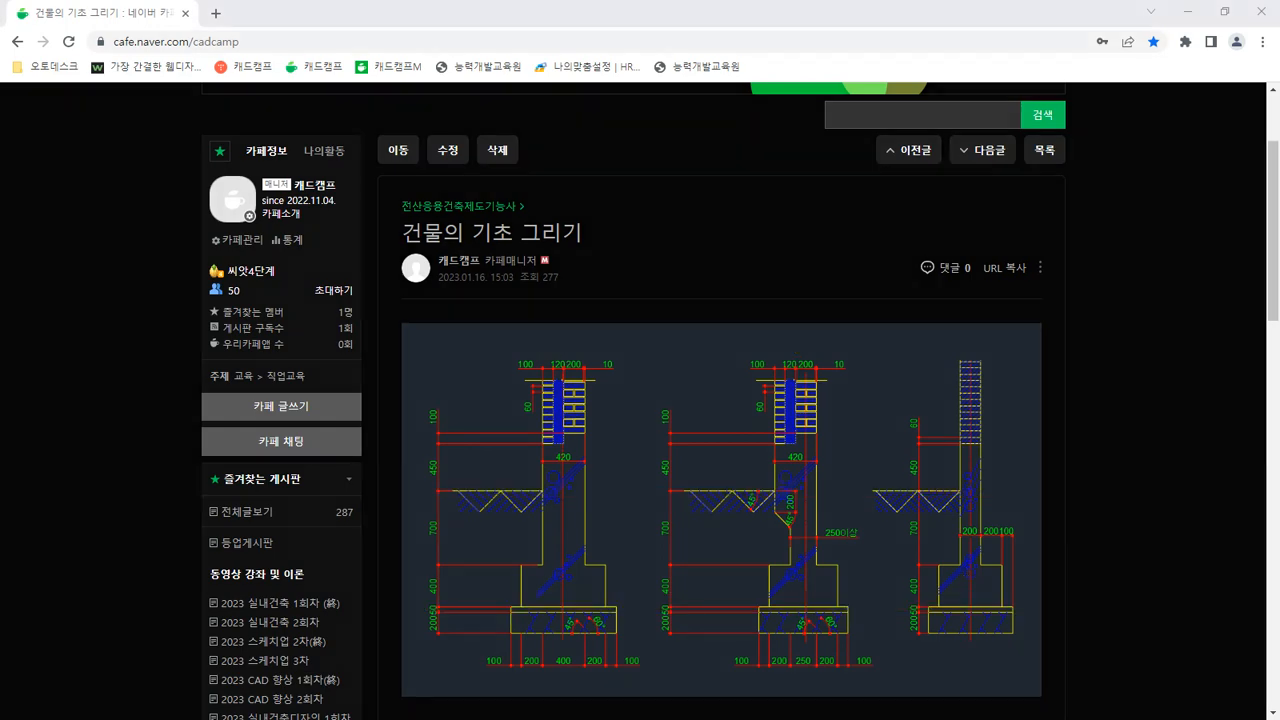
Write the term 동결선 in a Notepad note and return to the foundation drawing page in the browser
text(ㄷ)
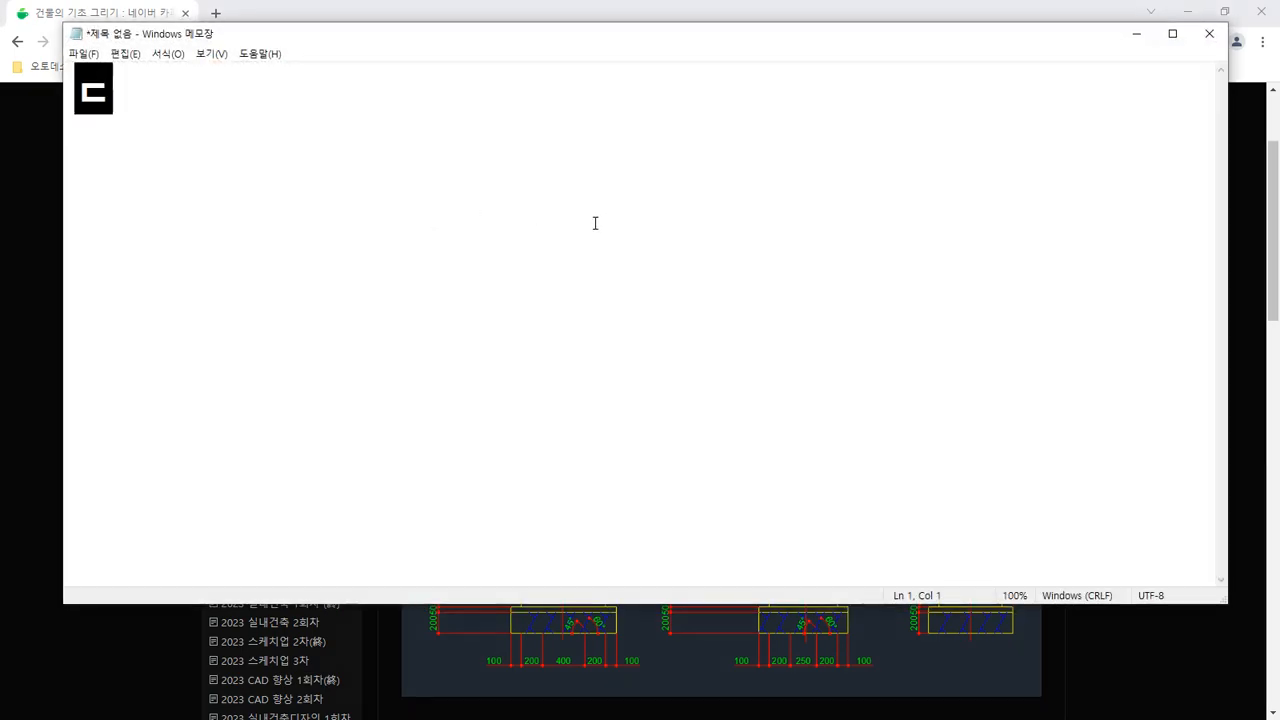
text(동결선)
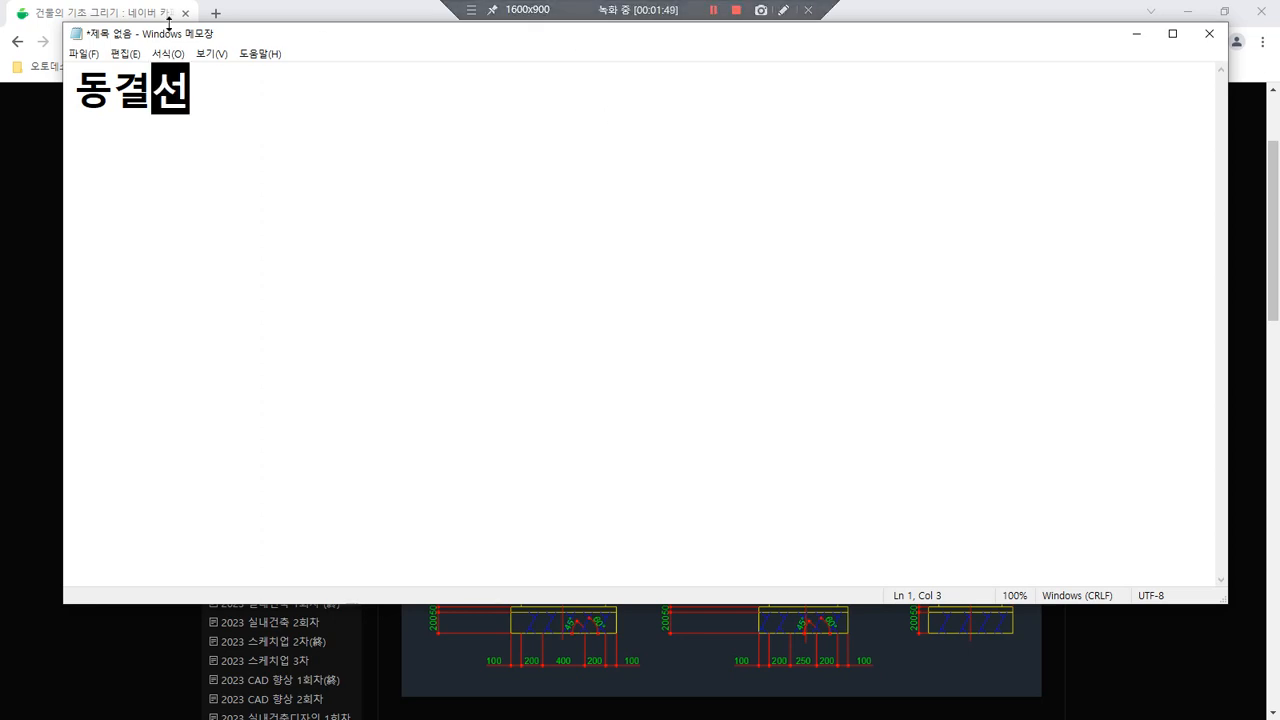
click(337, 12)
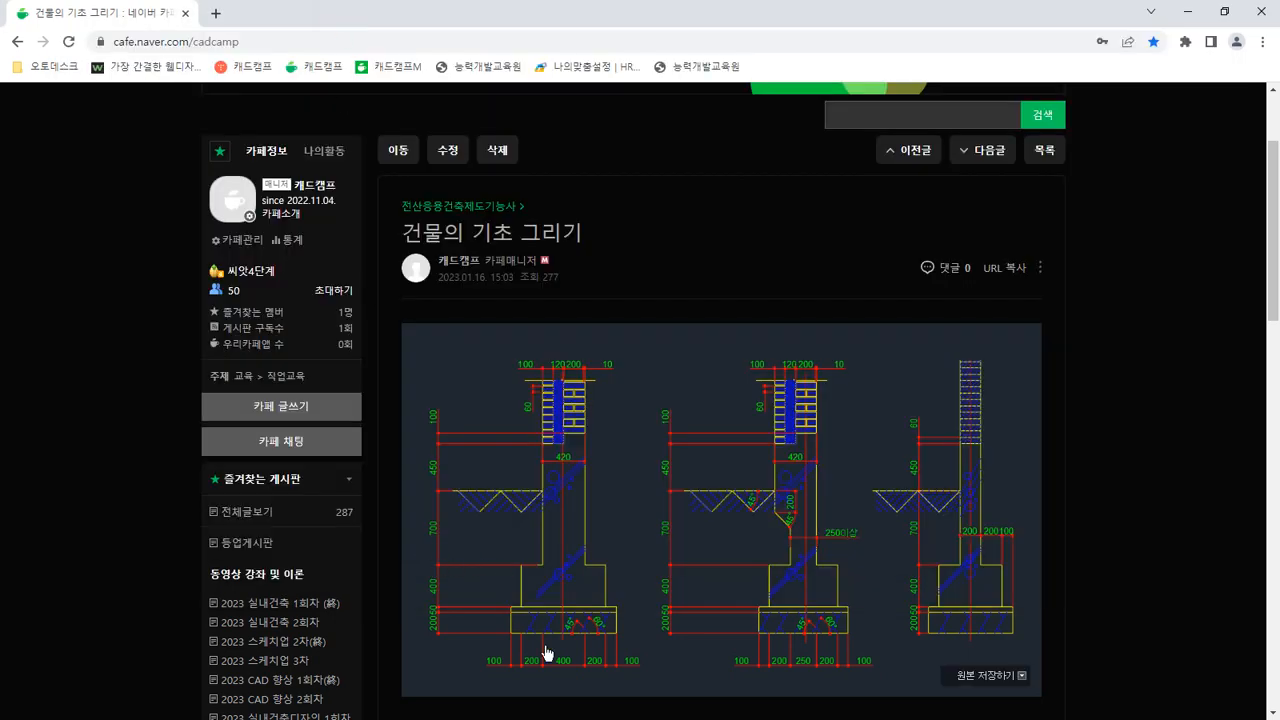
Open the foundation drawing image in its own browser tab and enlarge it to 200% around the footings
right_click(600, 484)
click(618, 492)
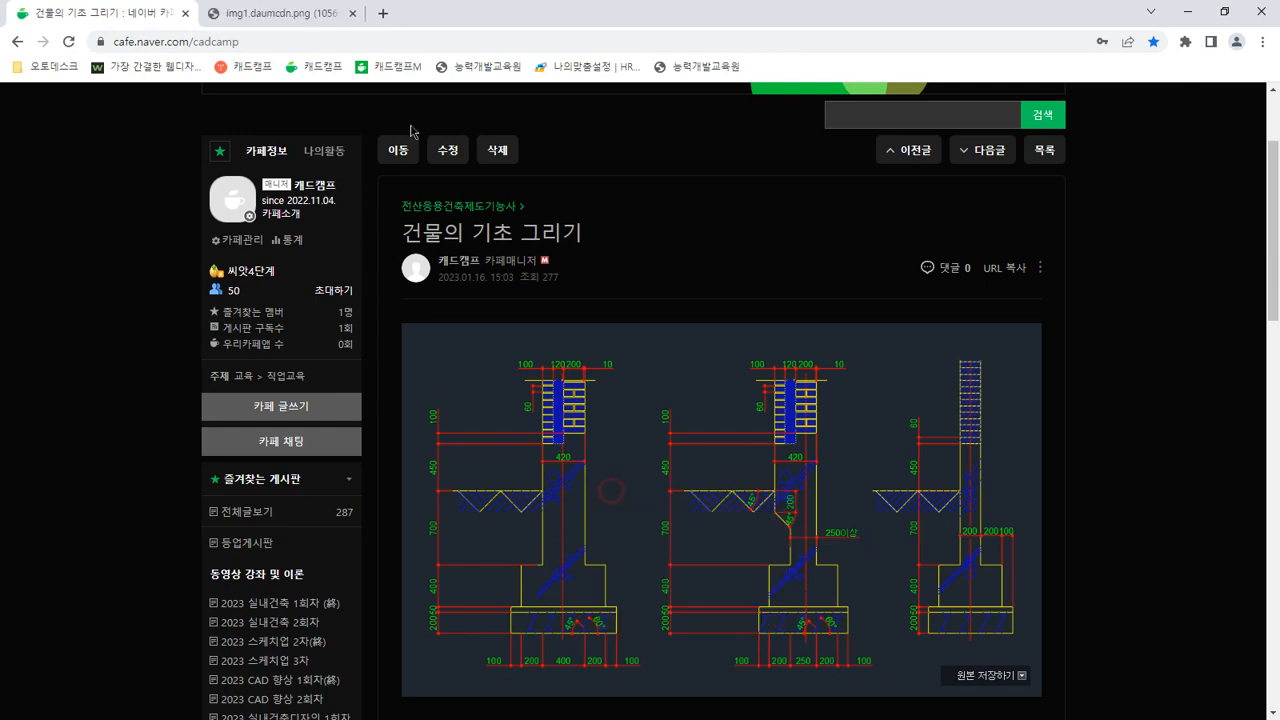
click(282, 16)
ctrl+scroll(348, 652, up, 5)
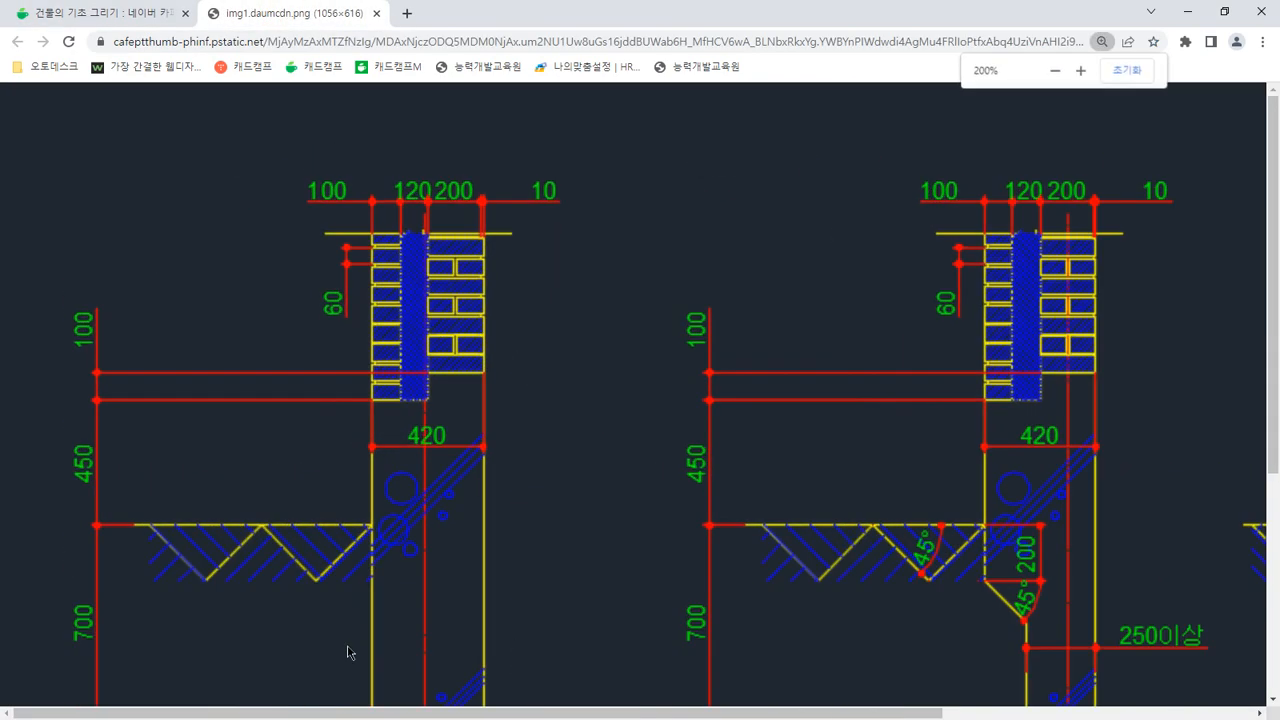
scroll(348, 652, down, 3)
Examine the first foundation section by marking its rubble base, 50 mm concrete layer, ground line and footing base level
mouse_move(383, 593)
mouse_down()
mouse_move(289, 575)
mouse_move(420, 465)
mouse_move(622, 512)
mouse_move(405, 600)
mouse_move(345, 586)
mouse_up()
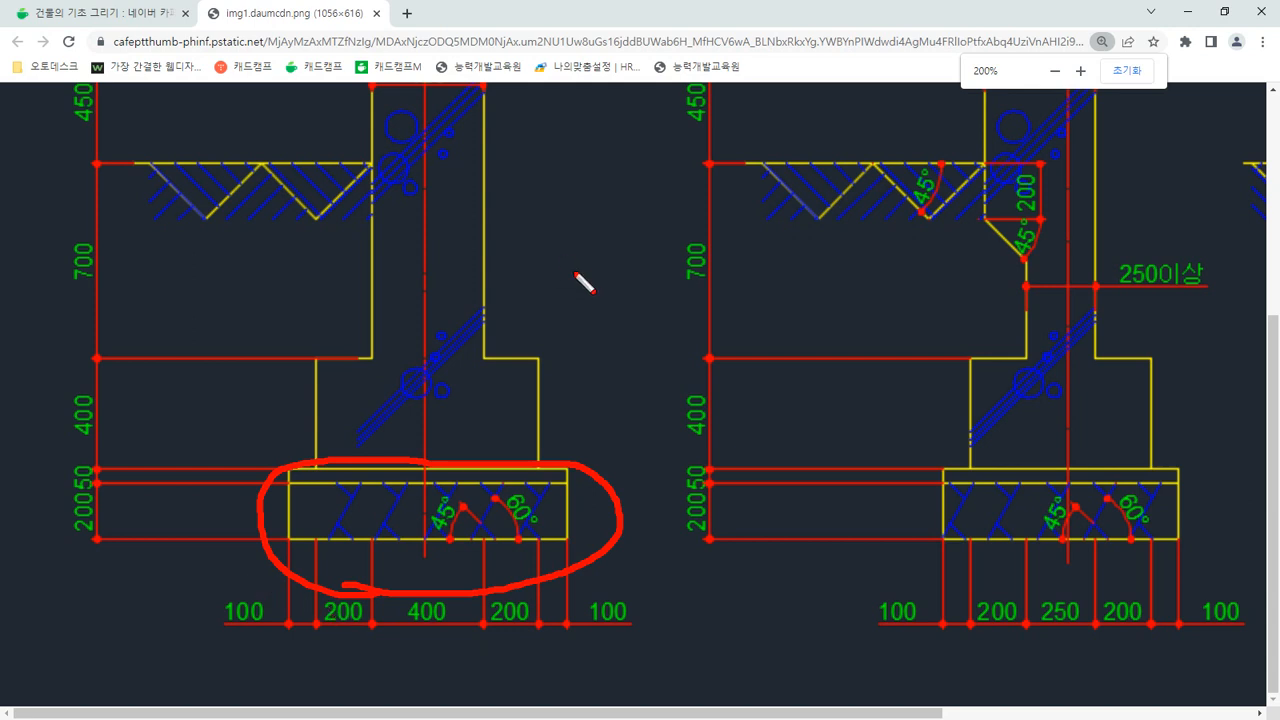
key(e)
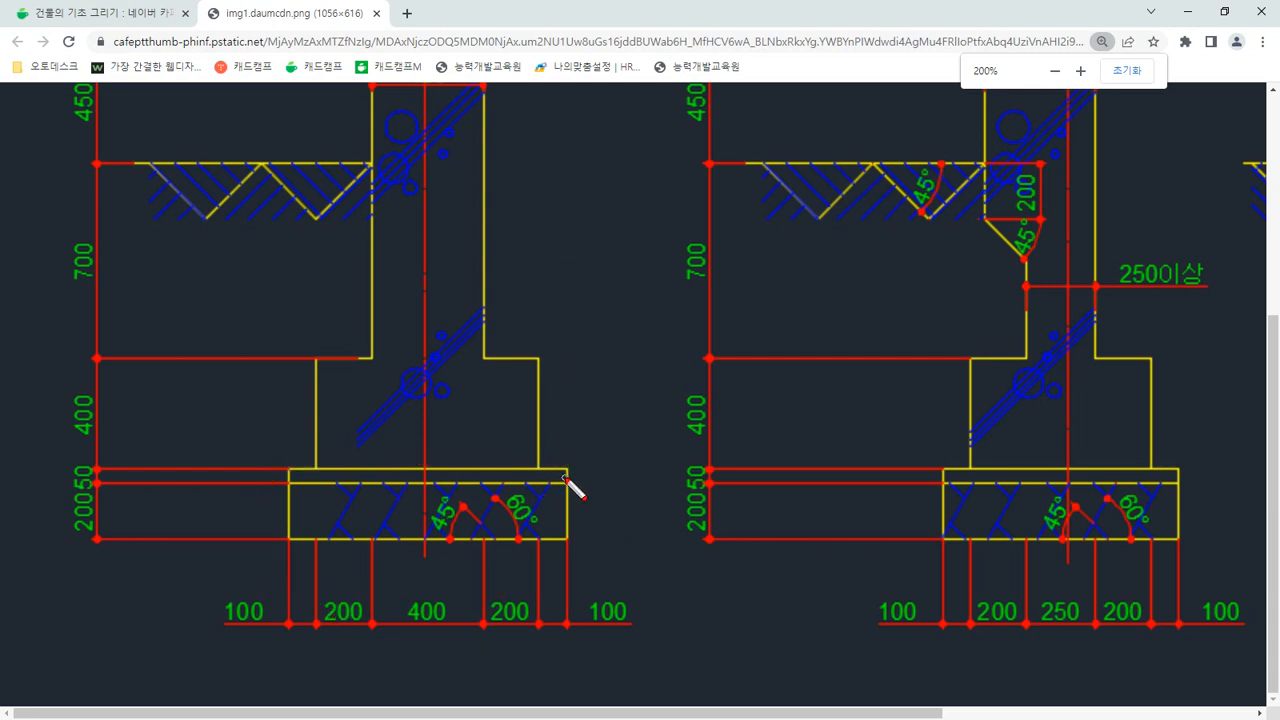
mouse_move(566, 478)
mouse_down()
mouse_move(313, 468)
mouse_move(314, 486)
mouse_move(563, 491)
mouse_move(518, 467)
mouse_move(350, 457)
mouse_up()
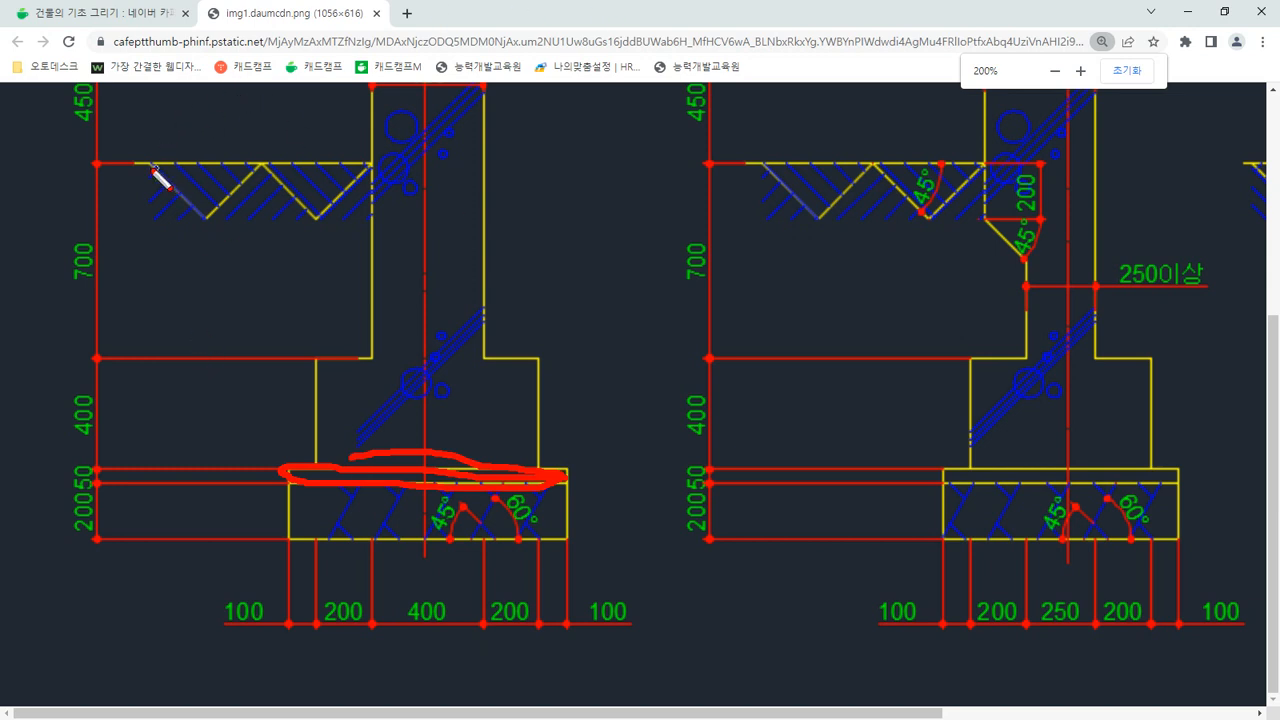
drag(96, 167, 492, 167)
key(e)
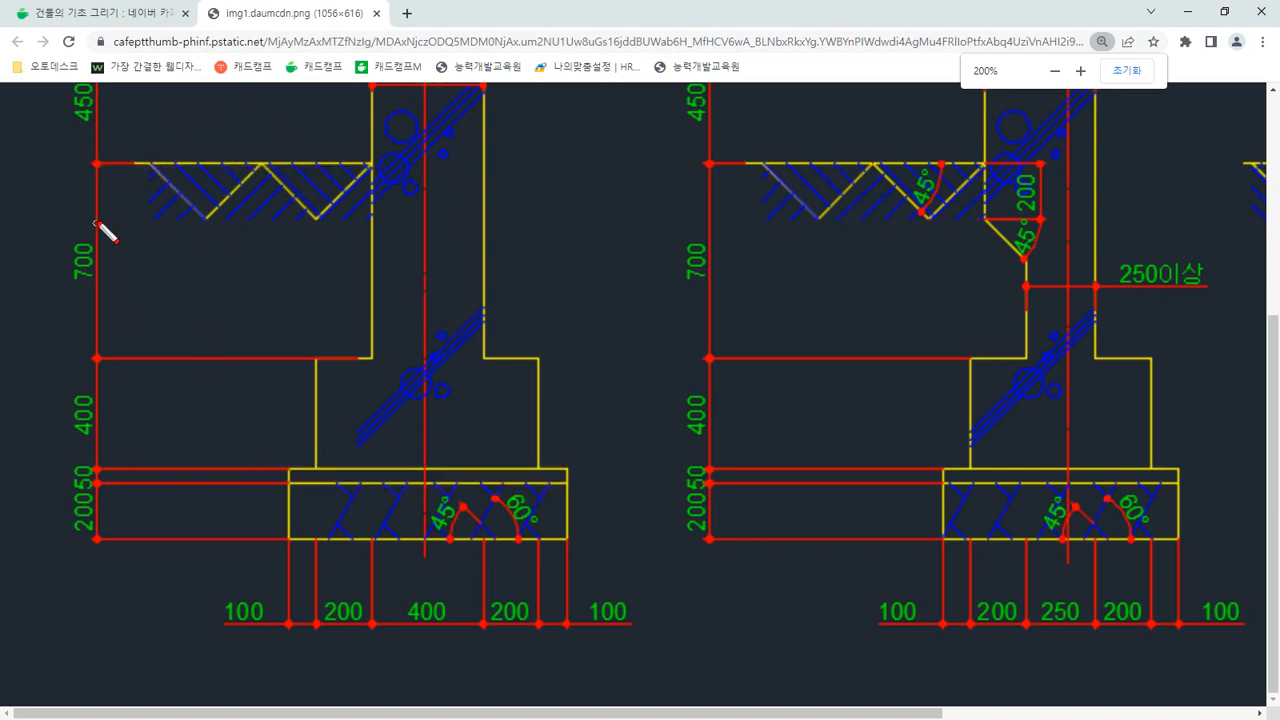
drag(149, 166, 626, 161)
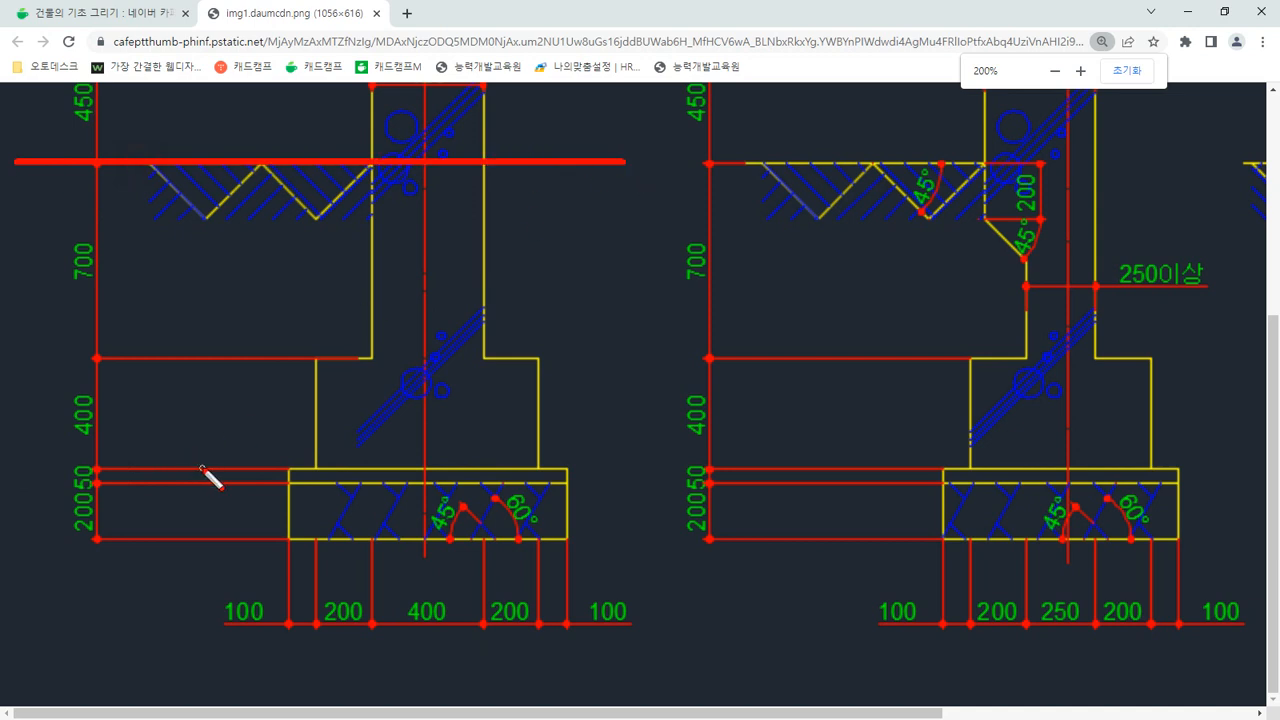
mouse_move(201, 468)
mouse_down()
mouse_move(50, 468)
mouse_move(766, 468)
mouse_up()
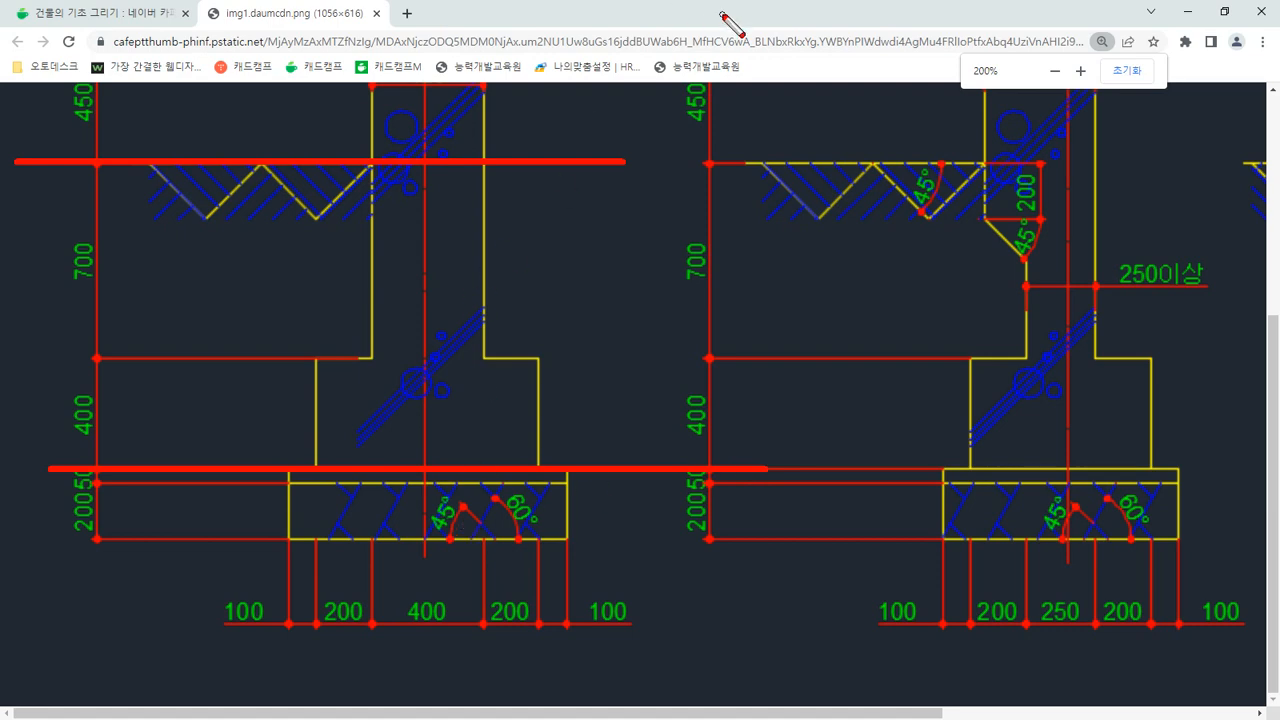
key(e)
Switch to AutoCAD and create two new layers named cen and col
drag(748, 15, 0, 64)
click(320, 638)
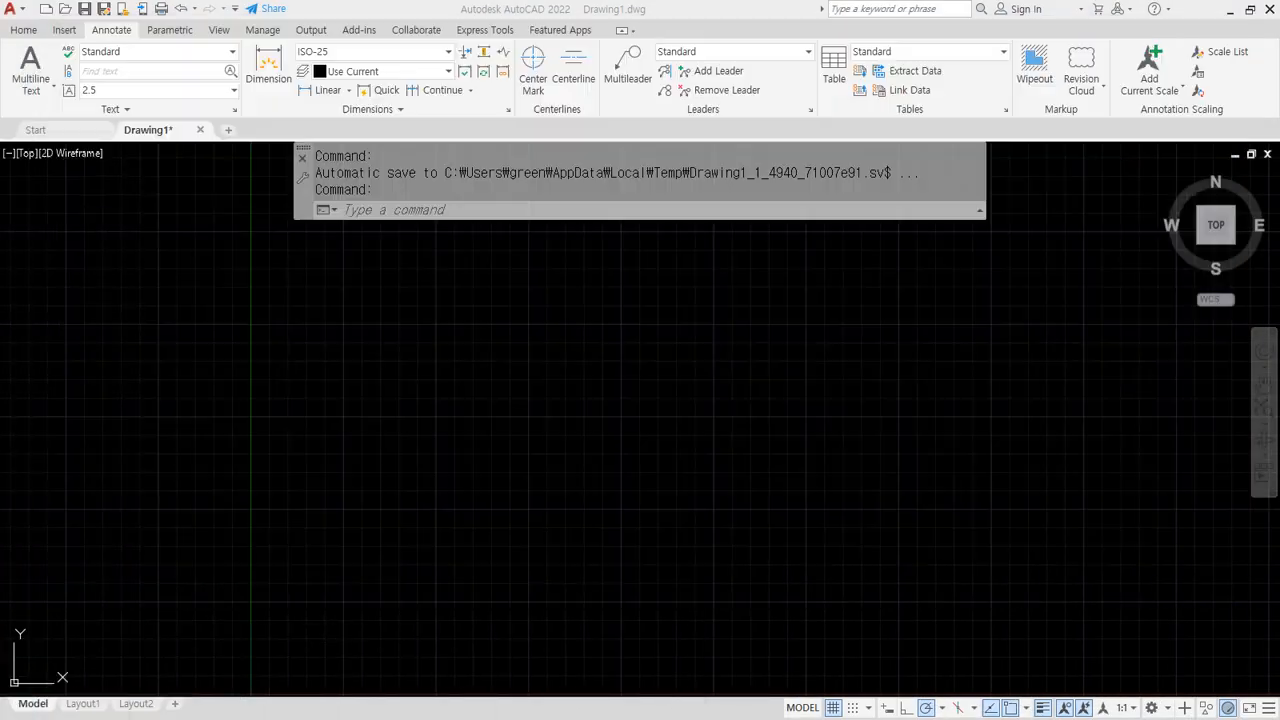
text(la)
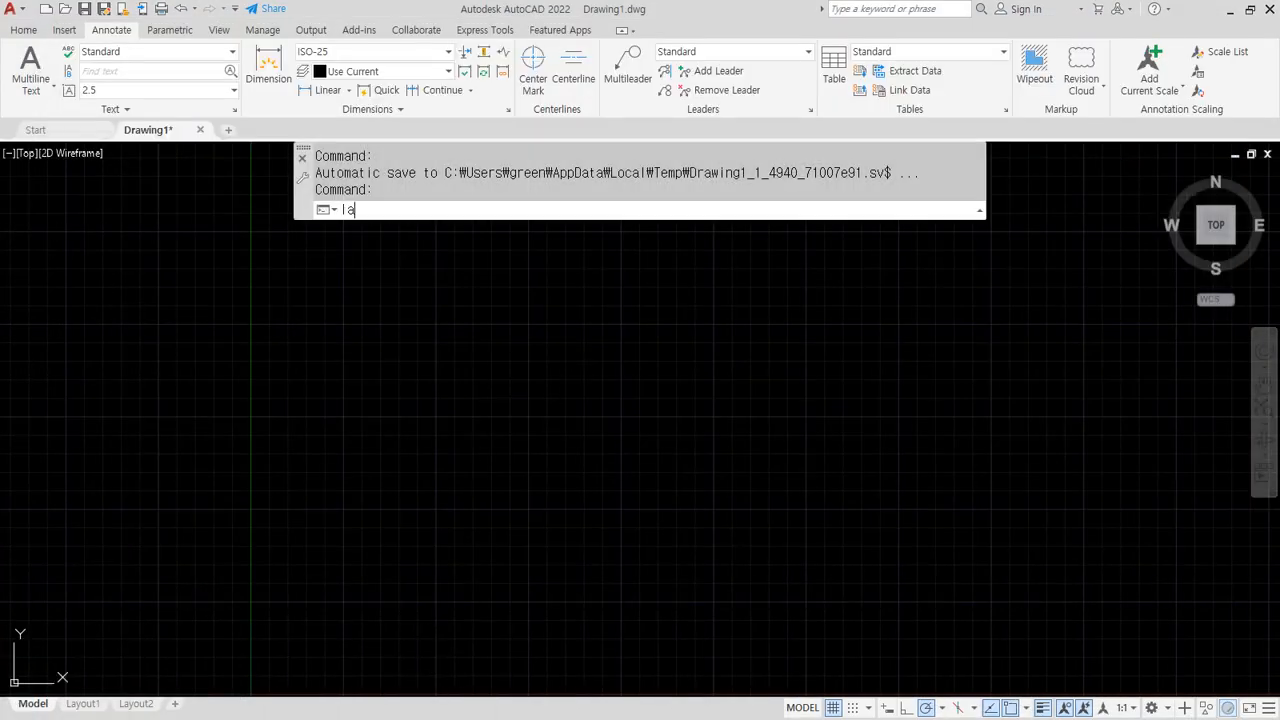
key(Return)
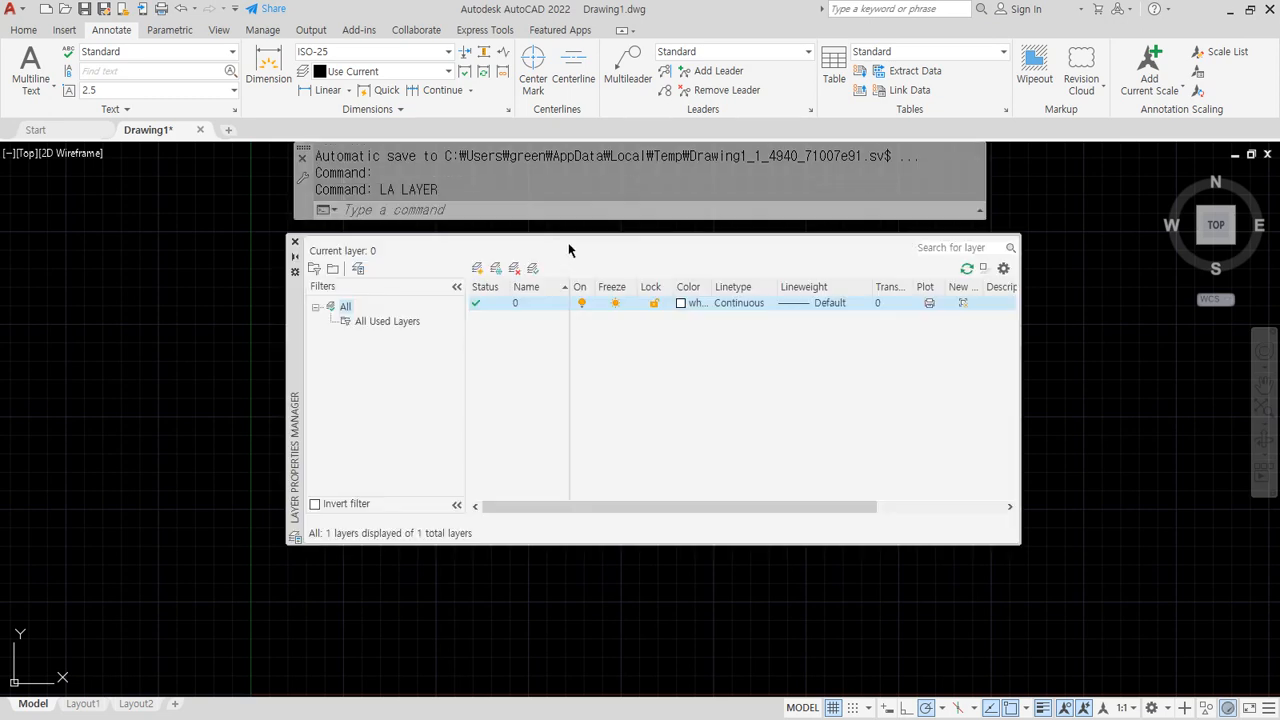
click(477, 269)
text(cen)
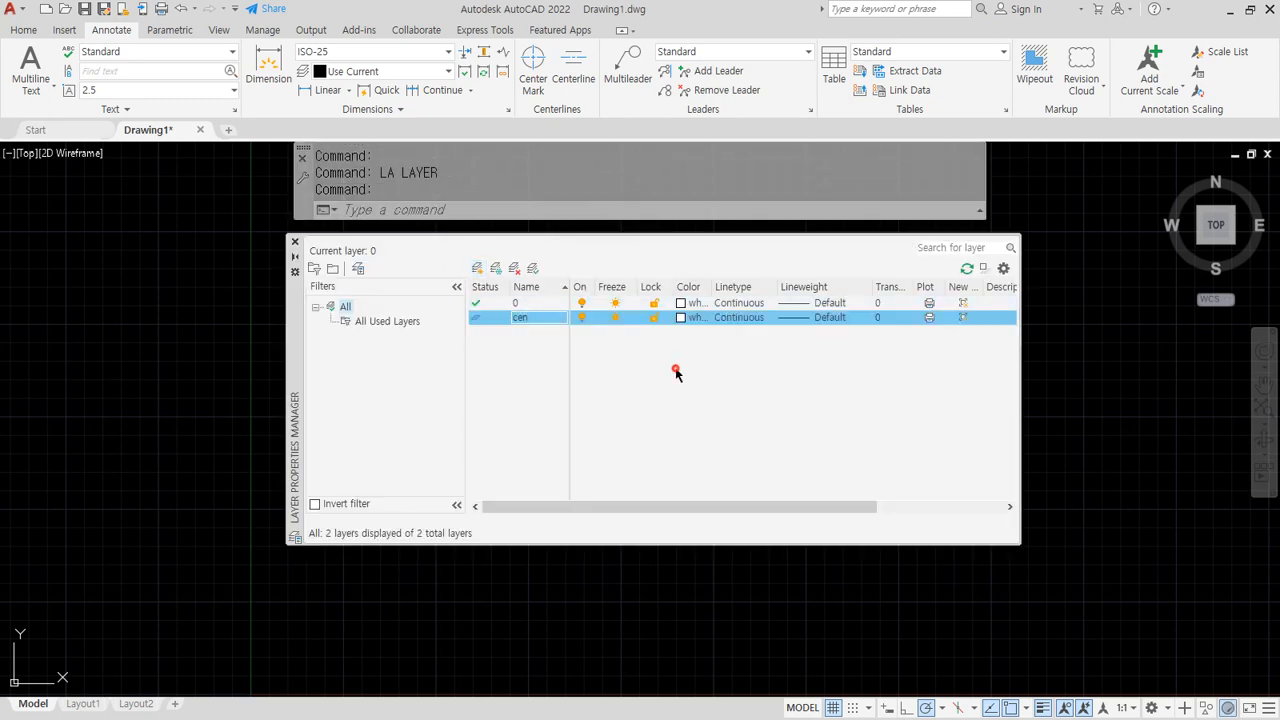
click(477, 268)
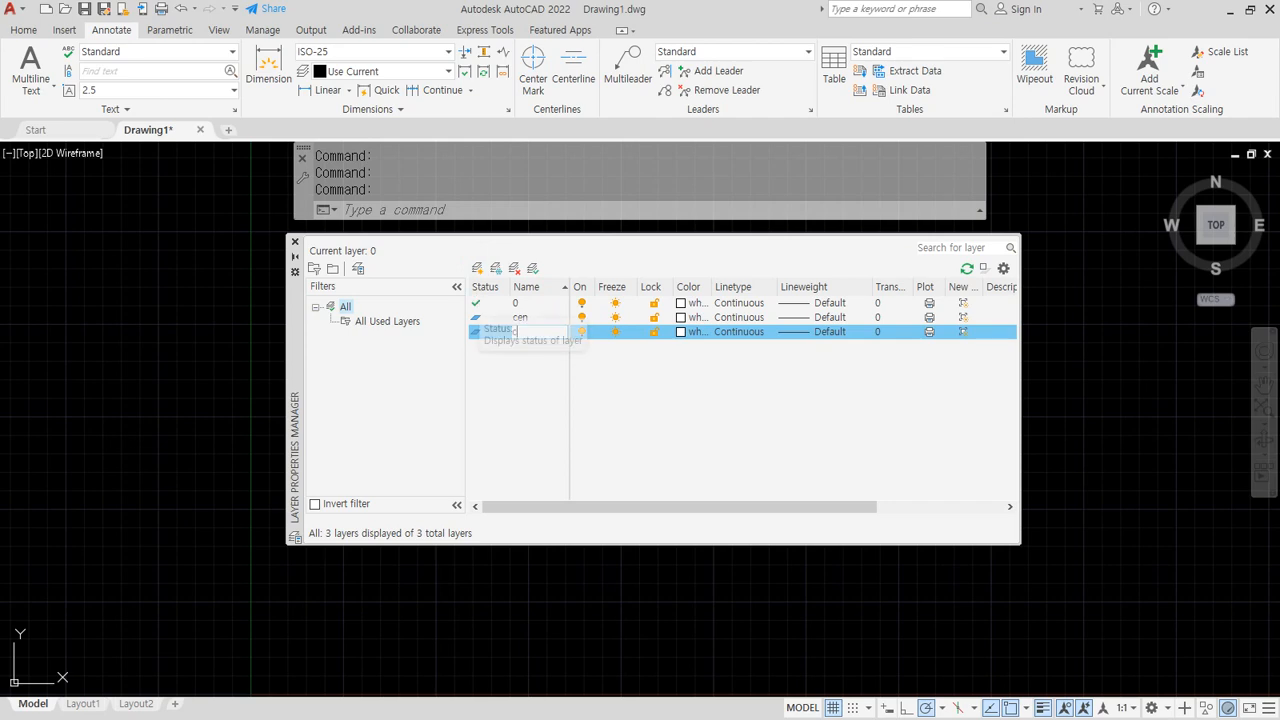
text(col)
Set the colour of layer cen to red and layer col to yellow
click(680, 318)
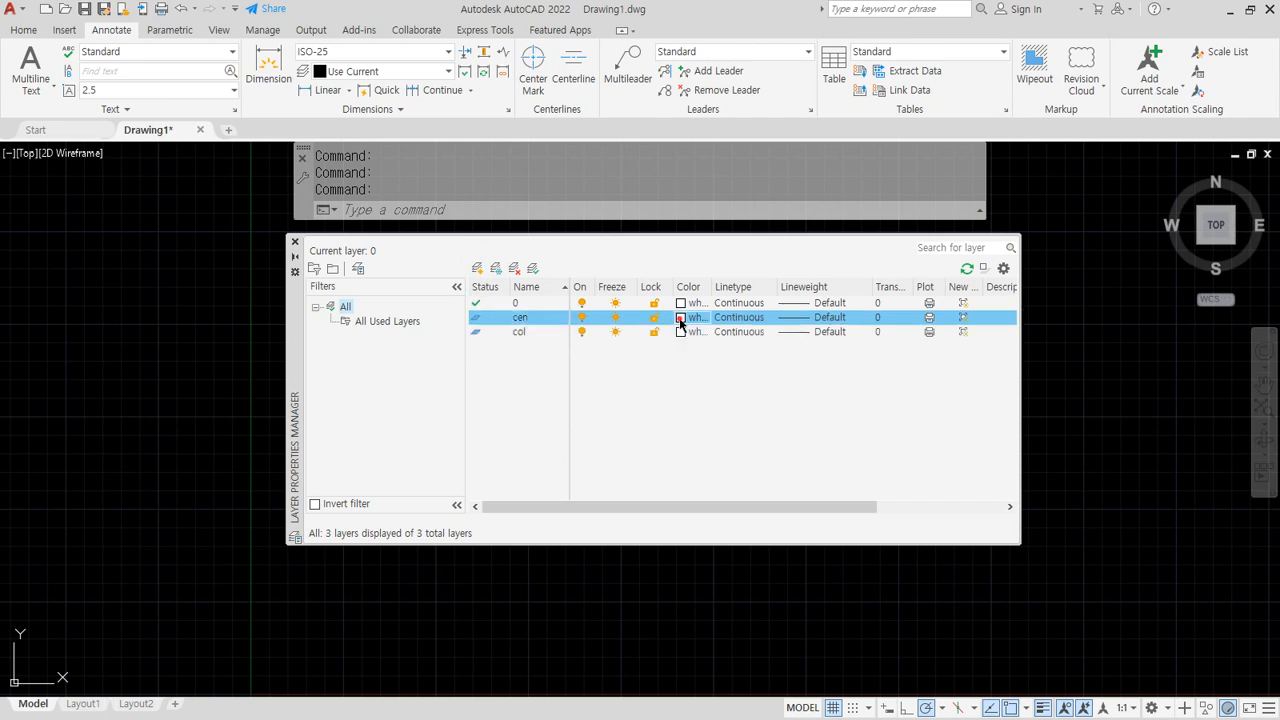
text(1)
key(Return)
click(679, 331)
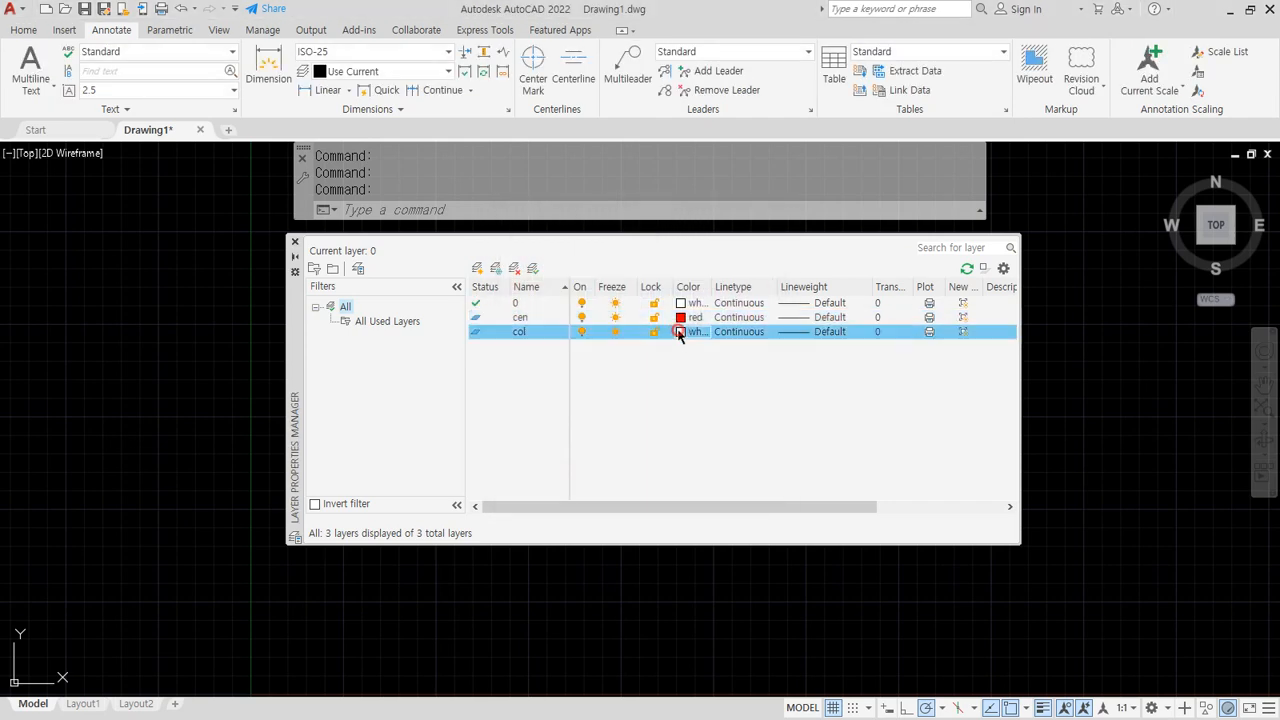
double_click(654, 327)
Load the CENTER linetype and assign it to layer cen
click(730, 317)
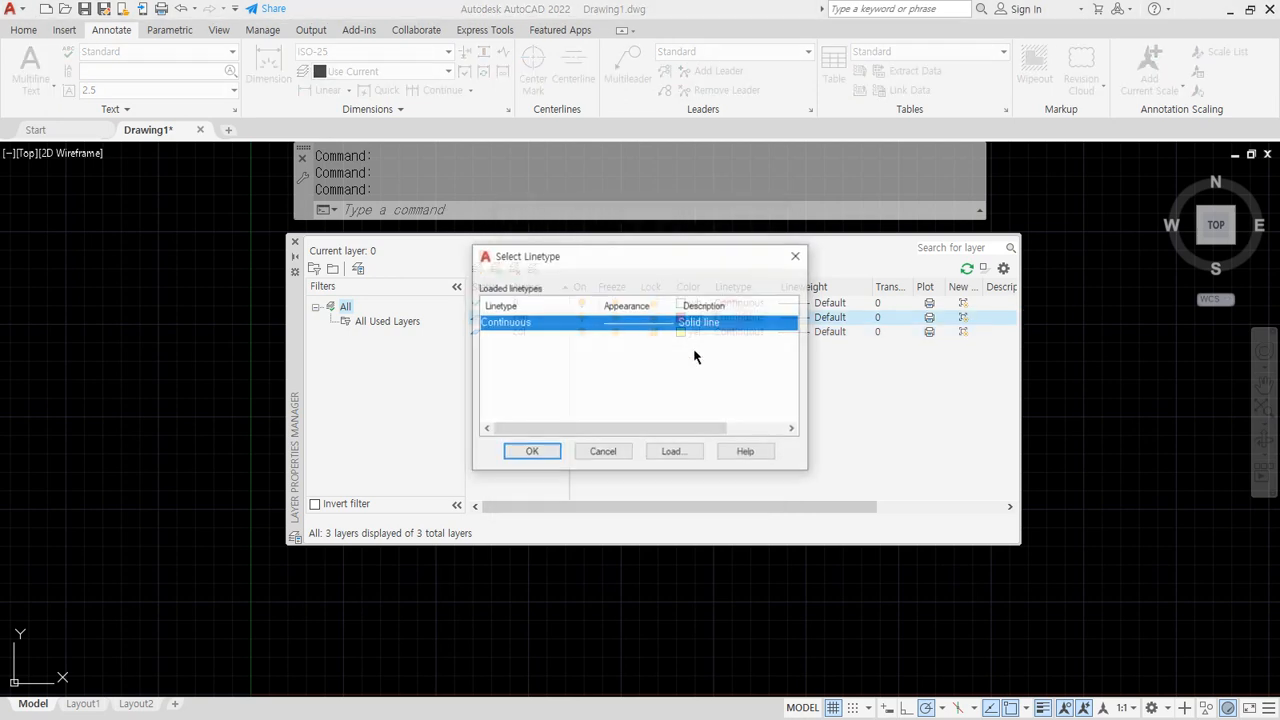
click(672, 452)
key(c)
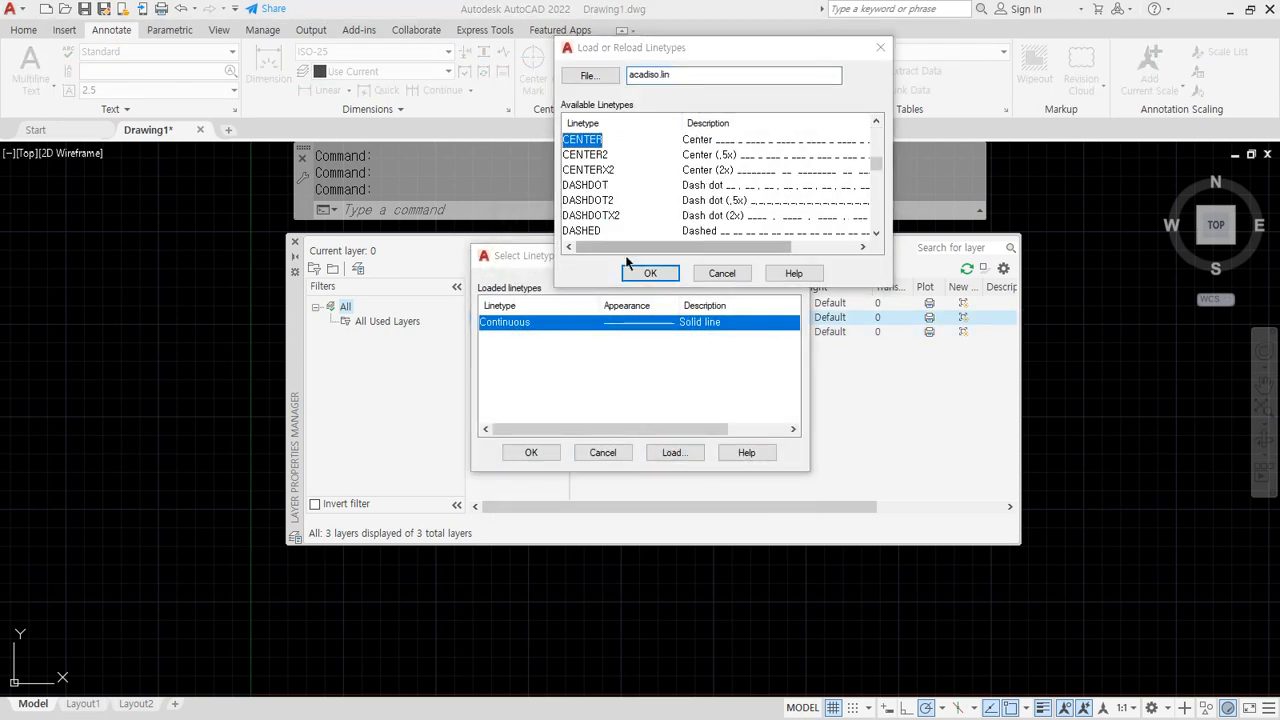
click(648, 273)
click(648, 323)
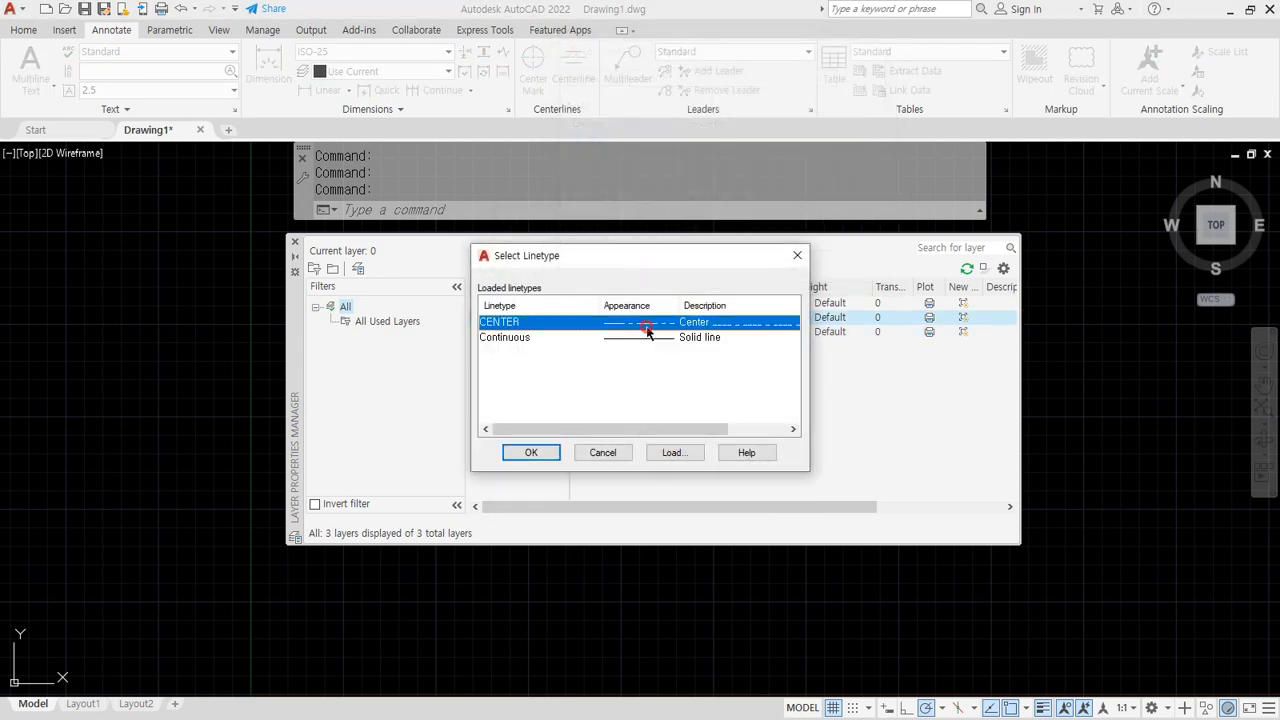
click(522, 450)
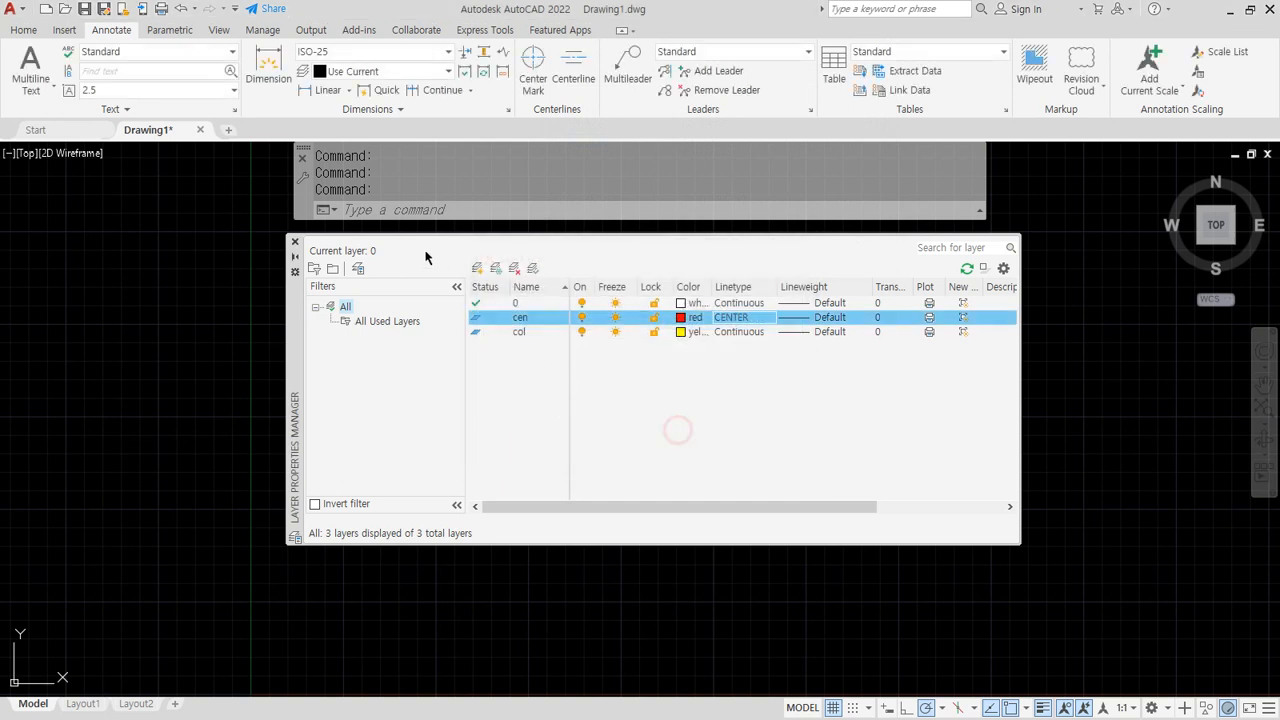
Create a layer named hat with blue colour and the Continuous linetype
click(477, 268)
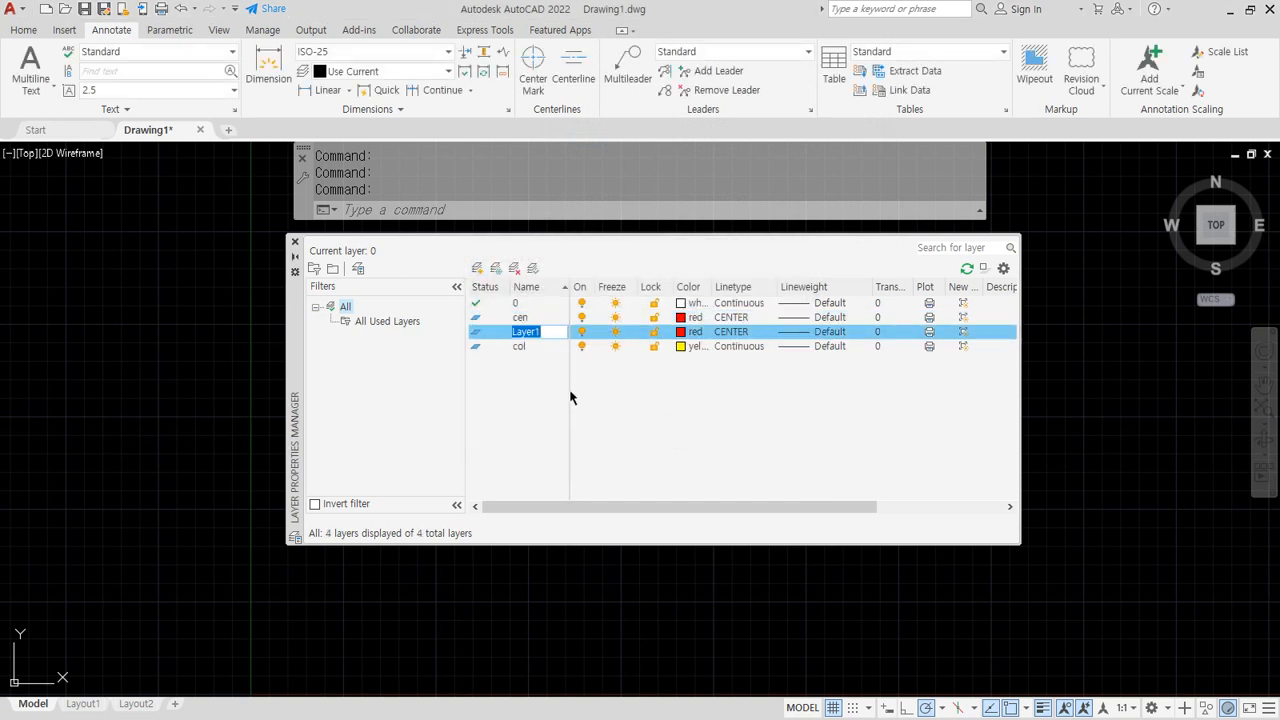
text(hat)
click(680, 332)
click(572, 403)
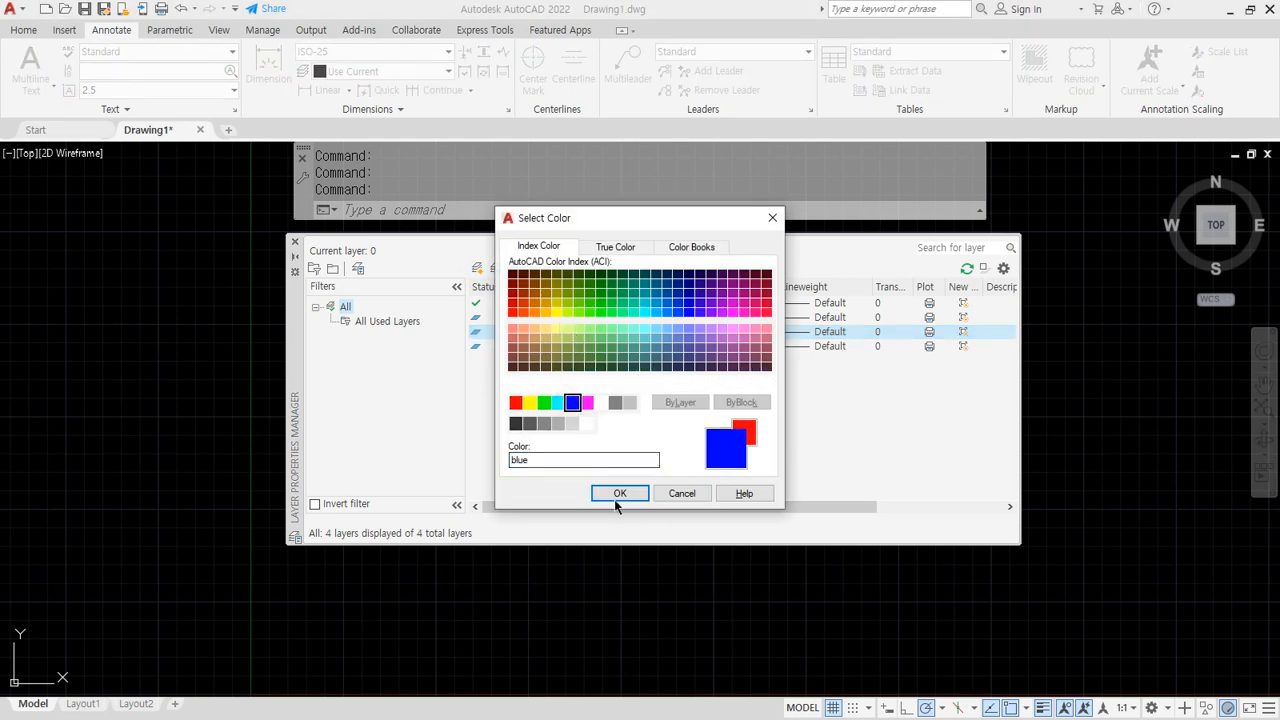
click(616, 494)
click(724, 332)
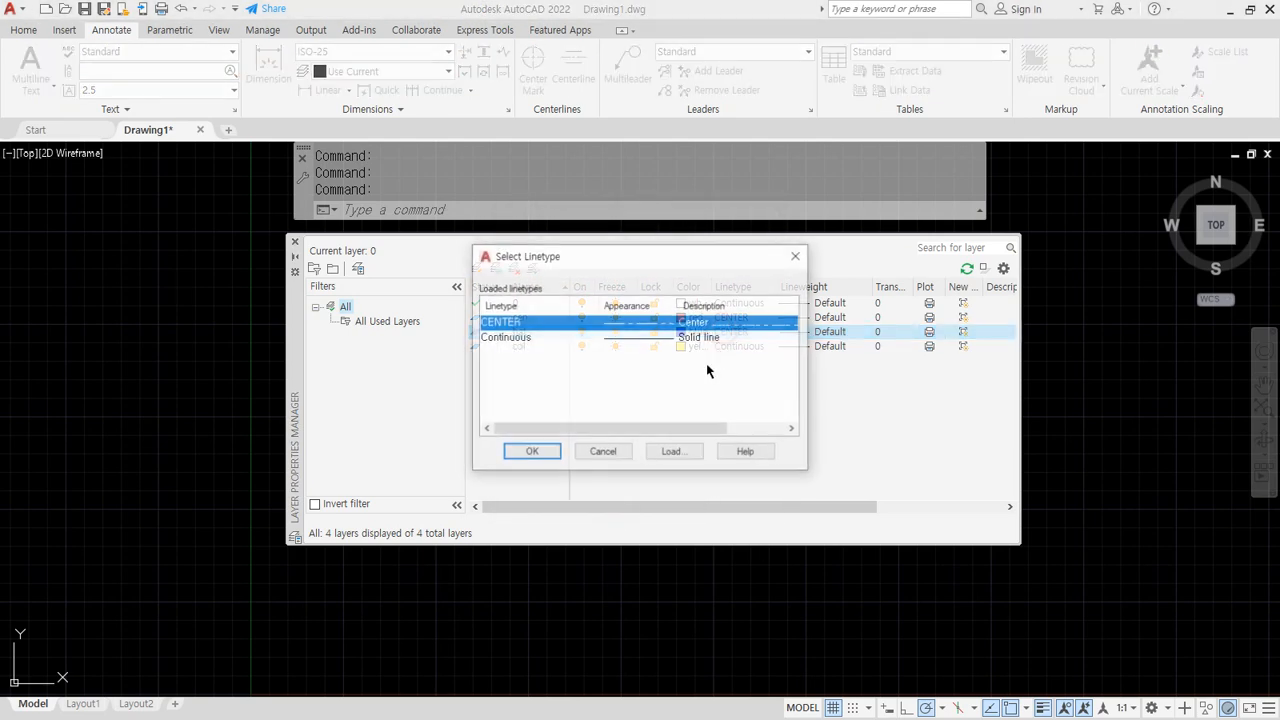
click(519, 343)
click(534, 449)
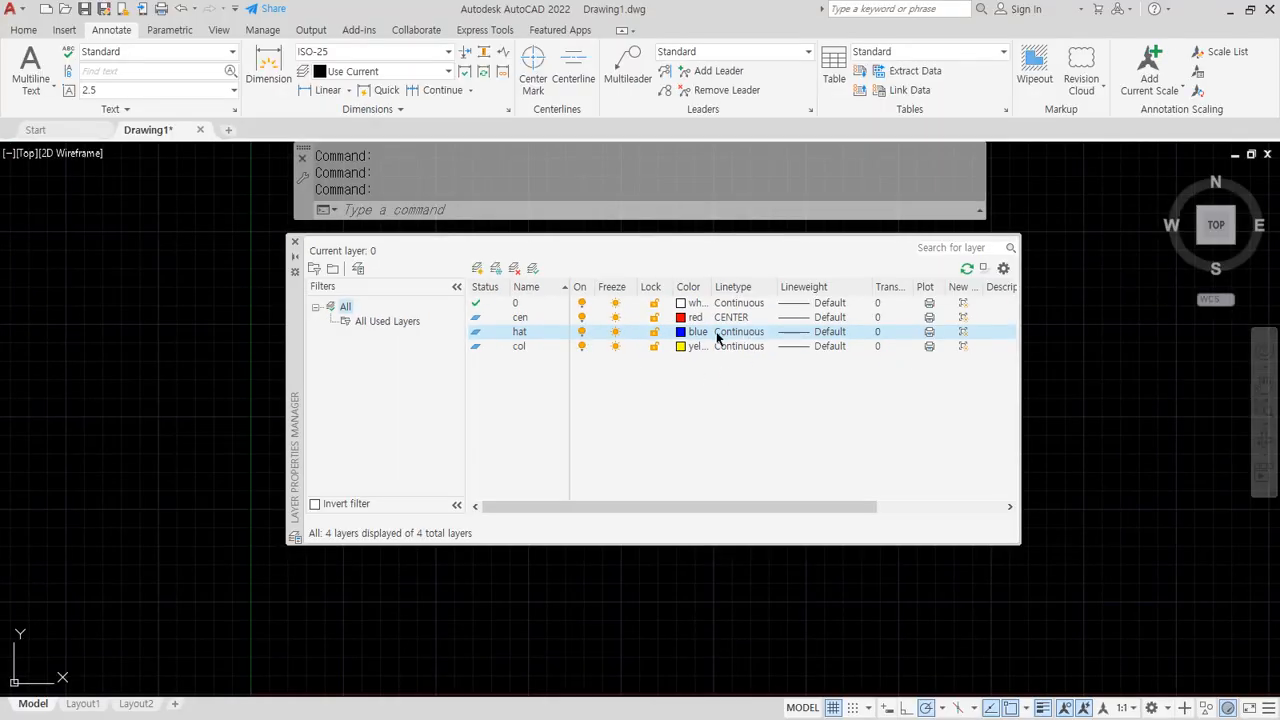
Switch to the Notepad notes and underline the 잡석다짐 200mm, 밑창 콘크리트 50mm and 동결선 1,100mm lines
key(alt+Tab)
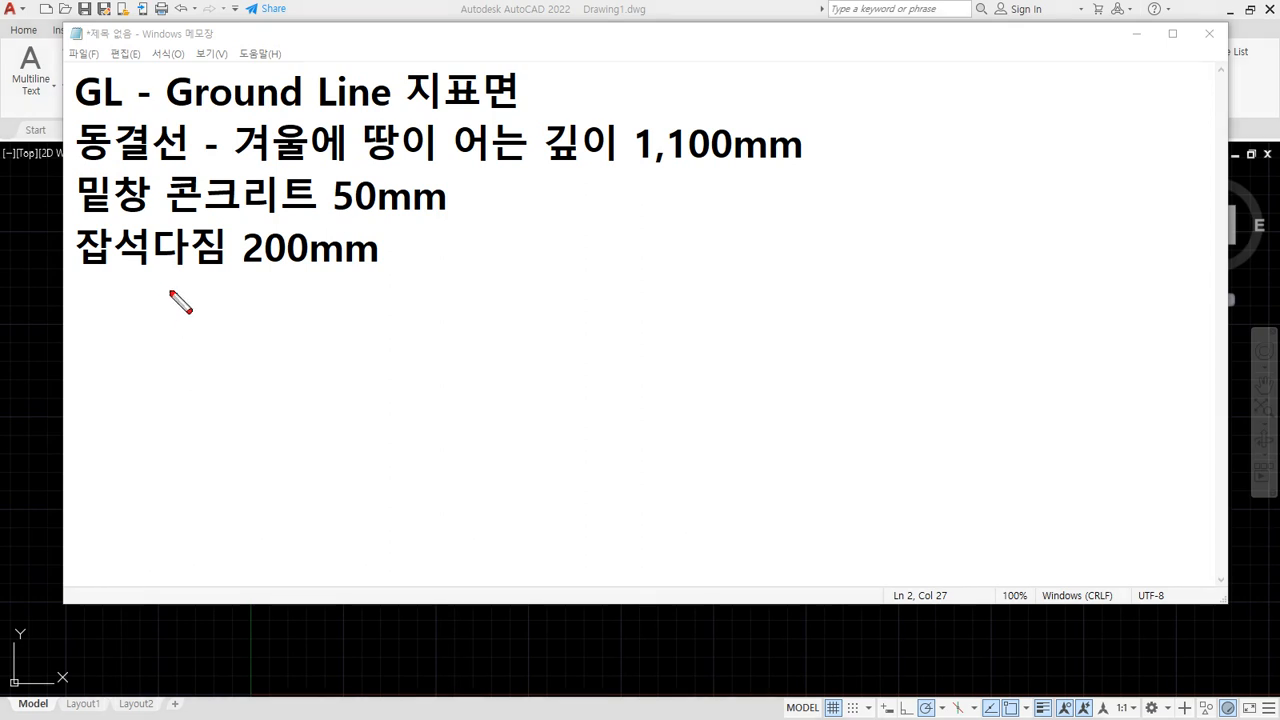
drag(75, 277, 423, 273)
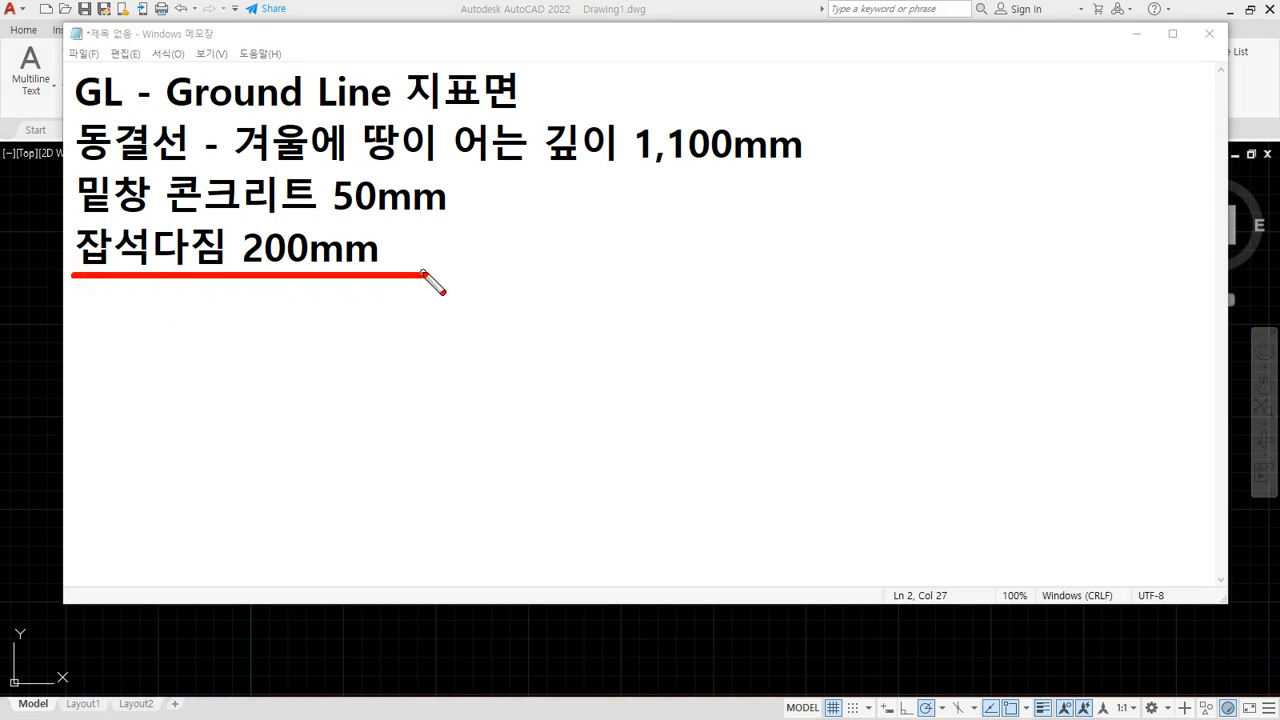
drag(58, 212, 428, 213)
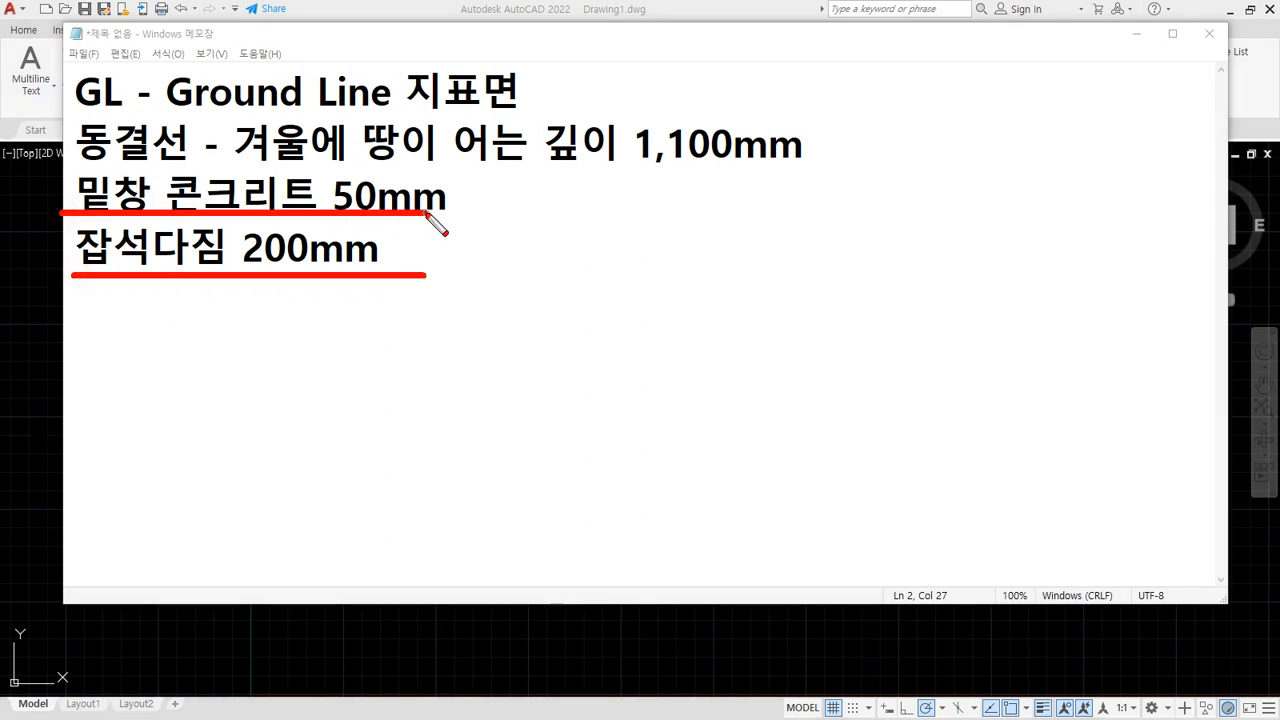
drag(78, 158, 885, 158)
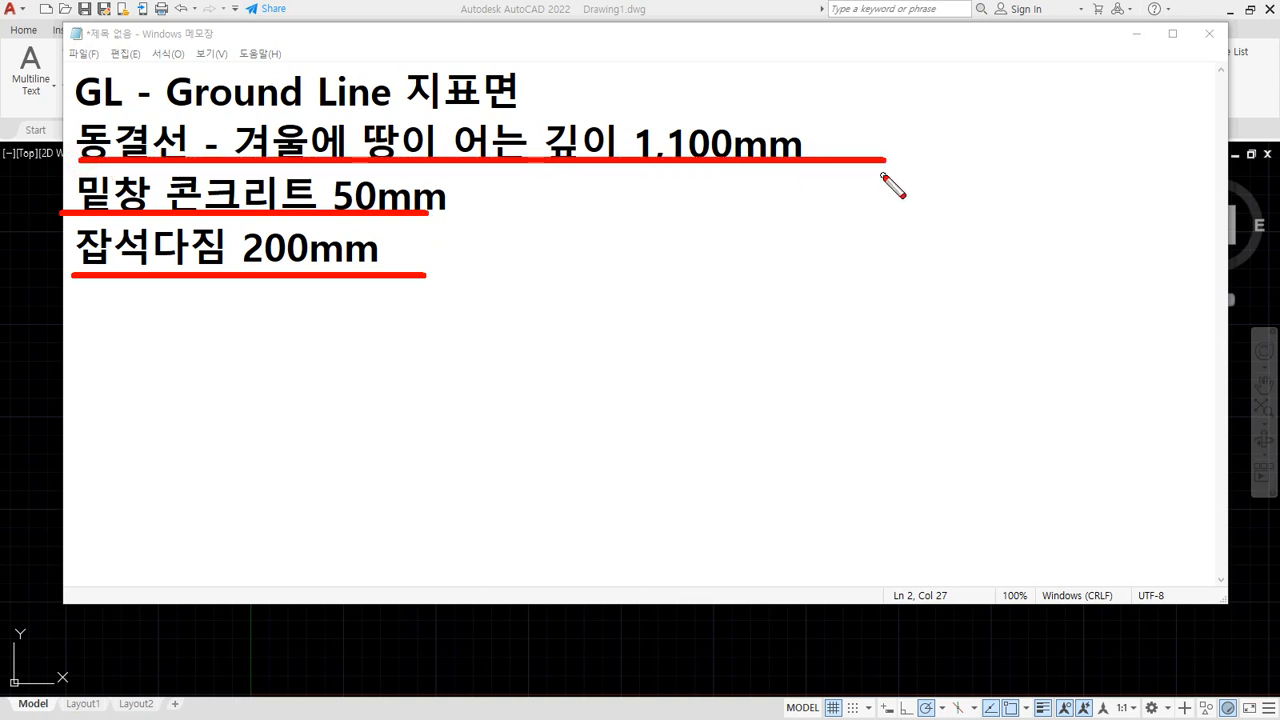
Switch back to AutoCAD and close the Layer Properties Manager
mouse_move(768, 188)
mouse_down()
mouse_move(588, 150)
mouse_move(763, 118)
mouse_move(750, 178)
mouse_up()
key(Escape)
click(607, 8)
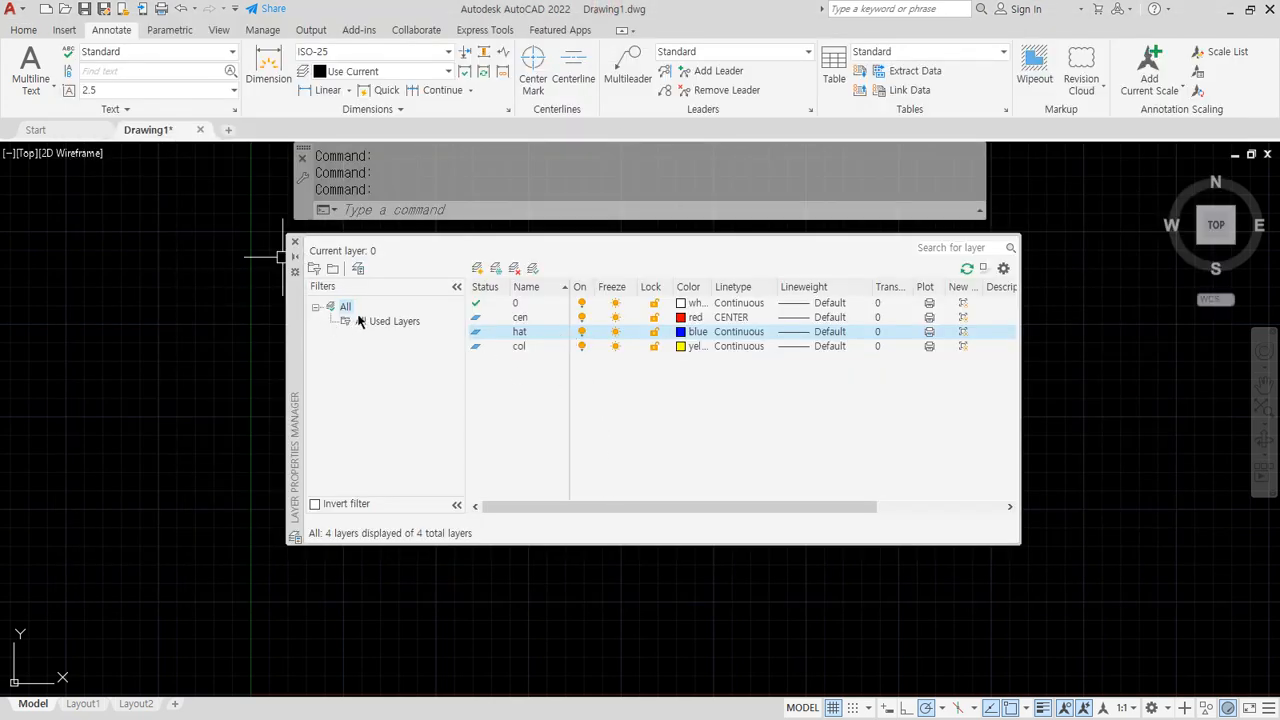
click(296, 243)
scroll(585, 447, down, 3)
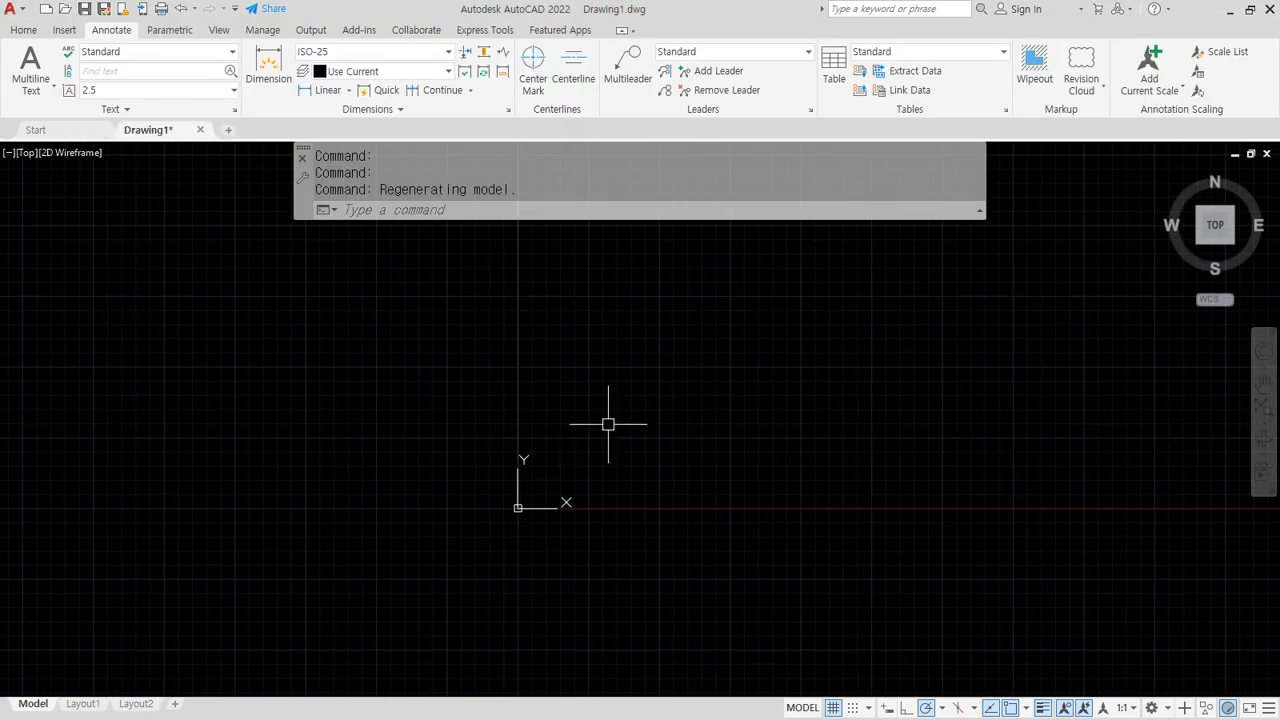
mouse_move(606, 423)
middle_down()
mouse_move(326, 523)
mouse_move(537, 437)
mouse_move(415, 489)
middle_up()
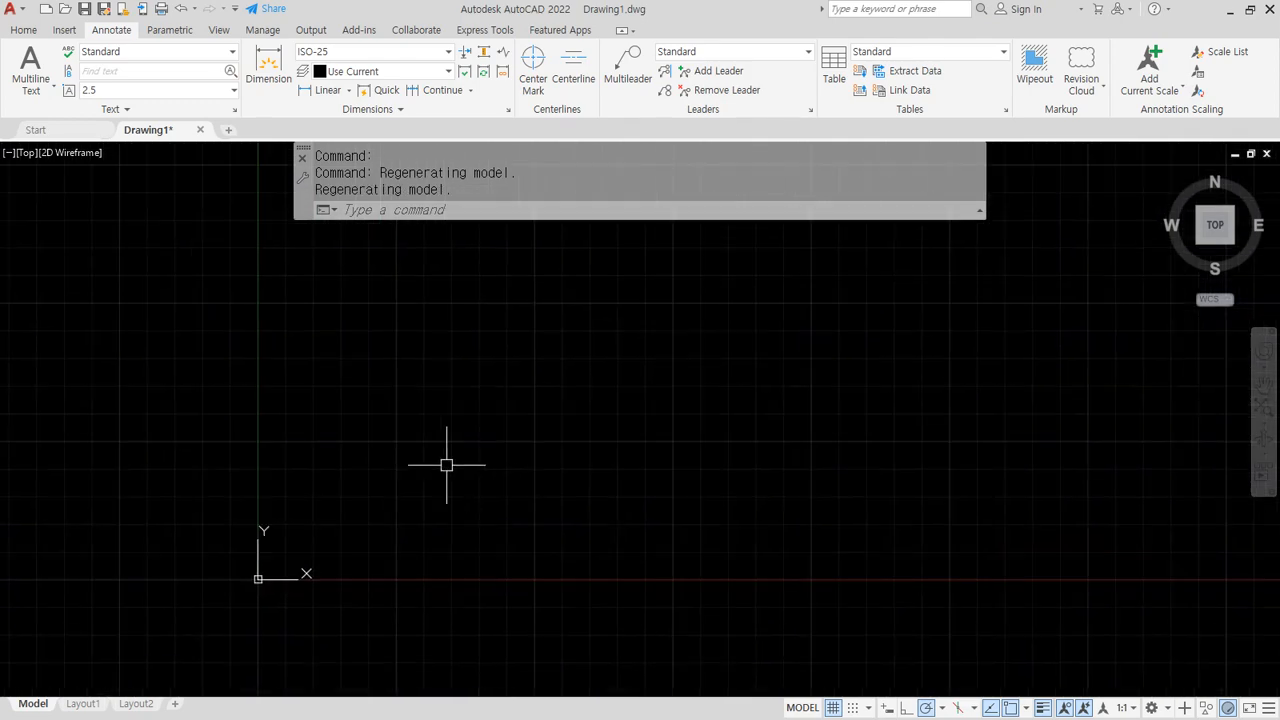
text(xl)
key(Return)
click(586, 363)
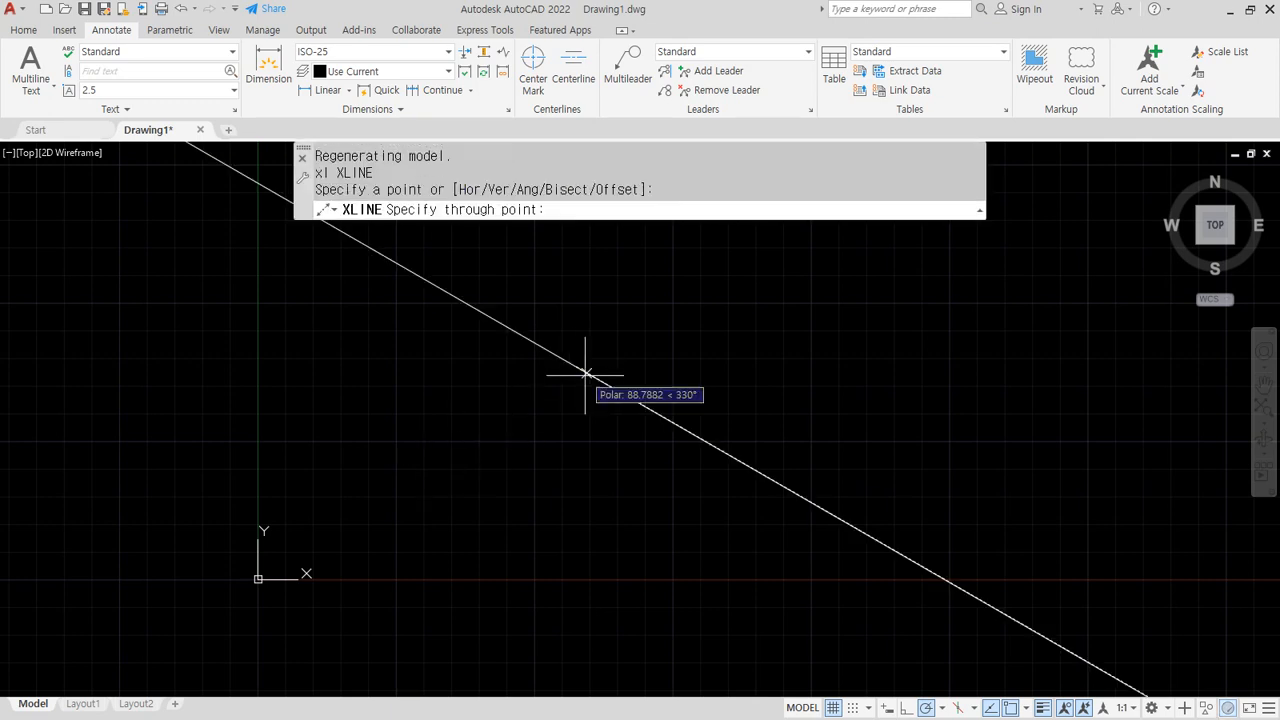
key(Escape)
key(Escape)
key(Escape)
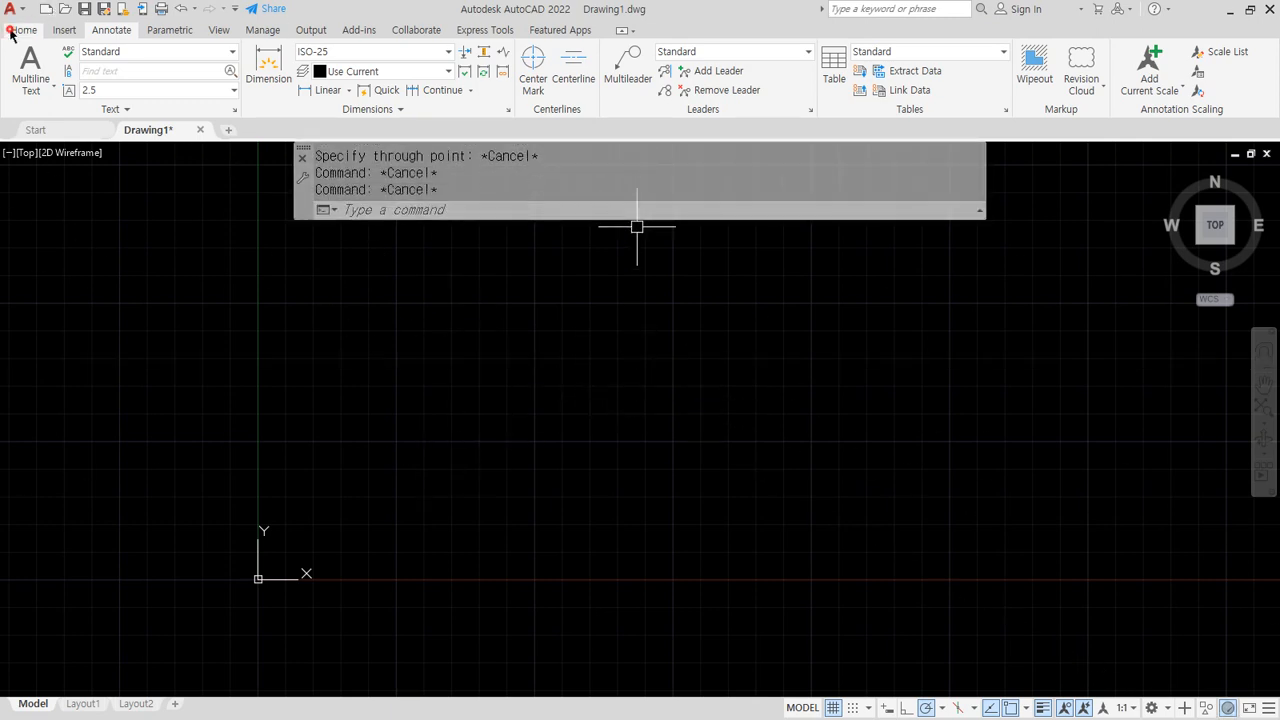
Make col the current layer and draw one horizontal and one vertical construction line crossing each other
click(12, 31)
click(690, 52)
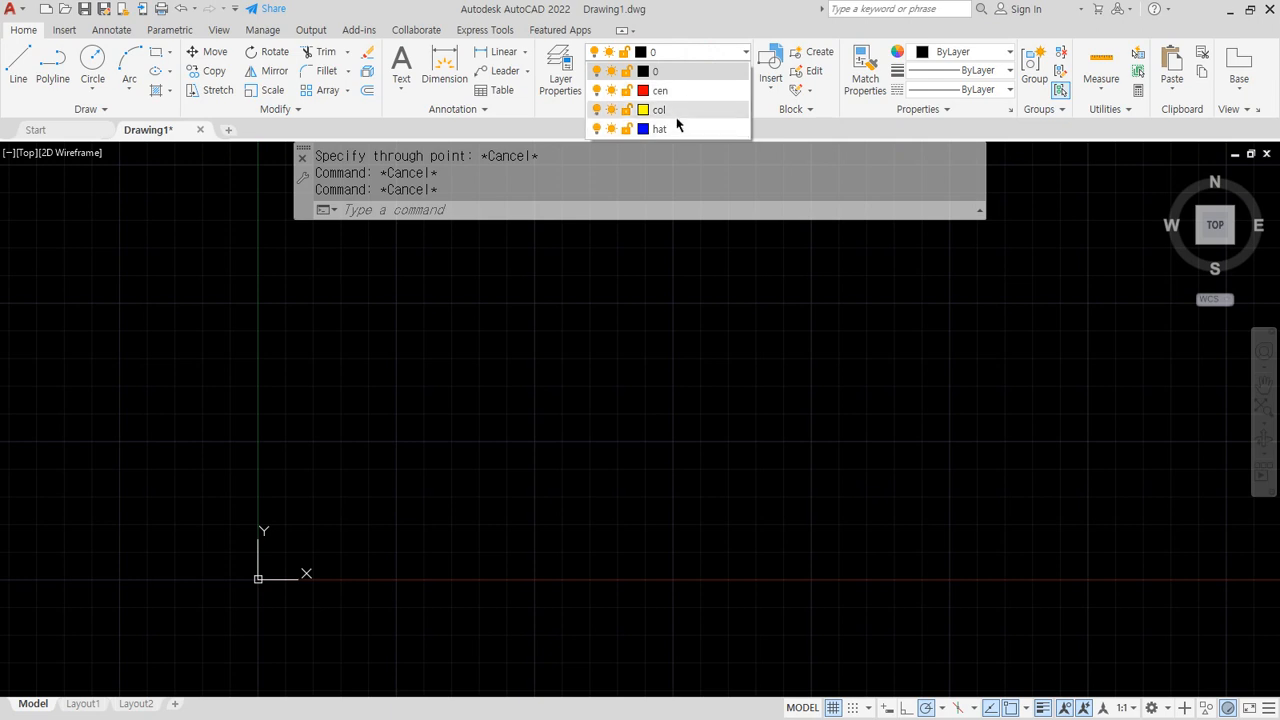
click(676, 118)
text(xl)
key(Return)
click(670, 328)
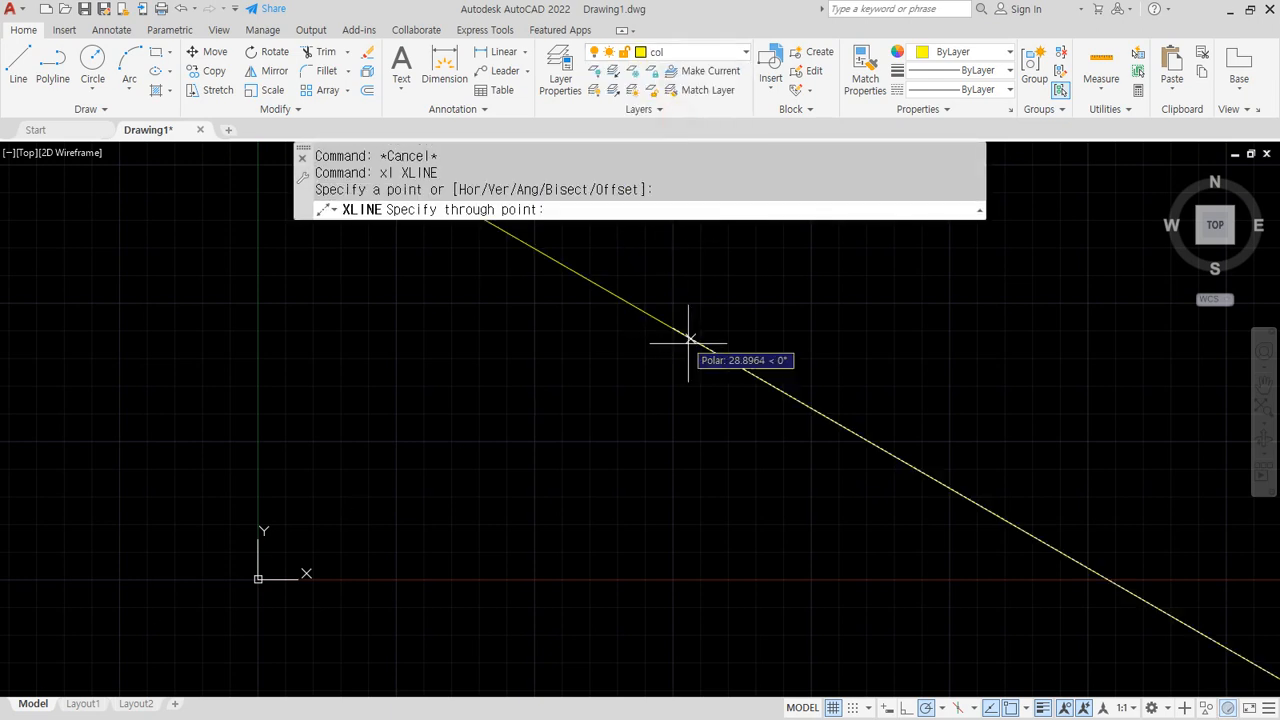
click(786, 329)
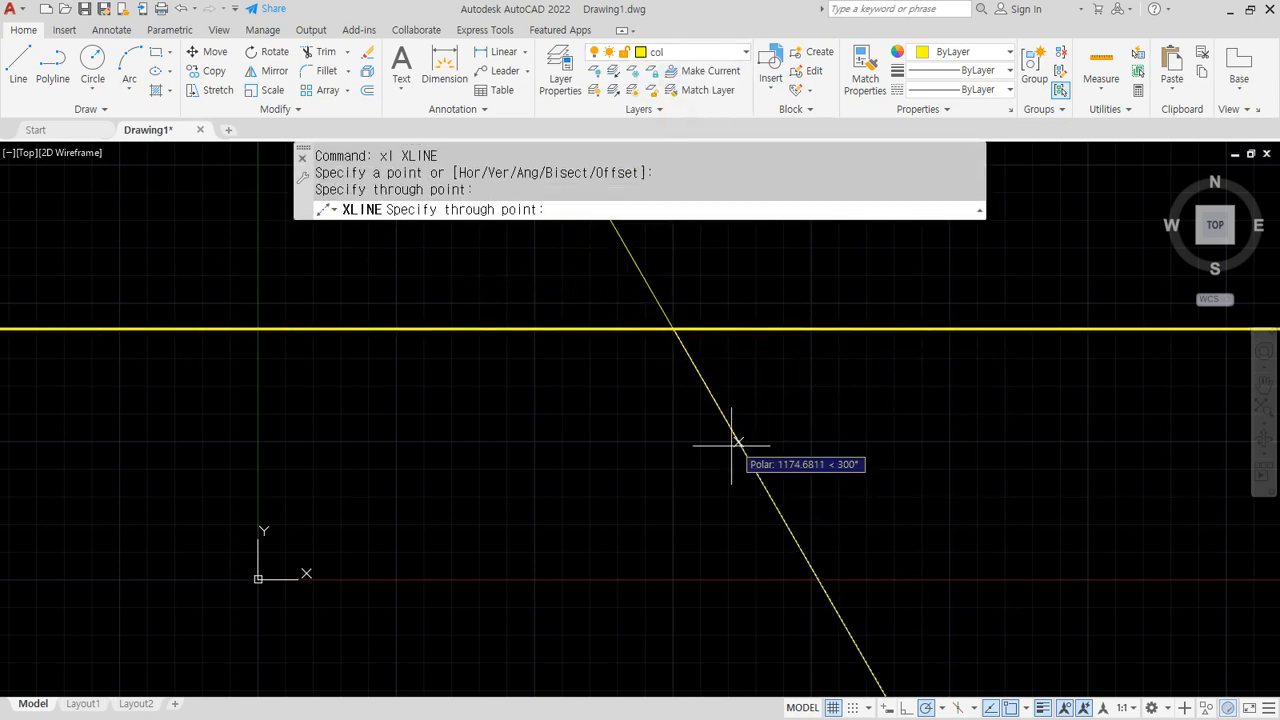
click(671, 451)
key(Return)
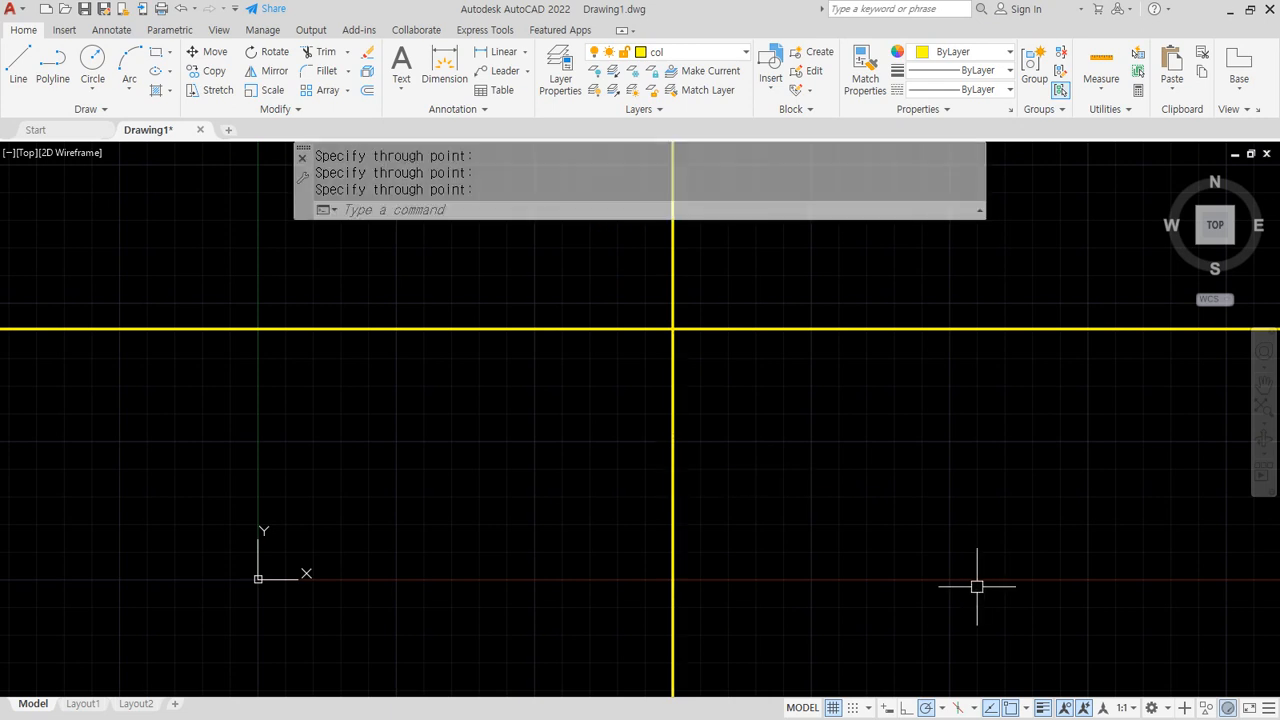
Move the vertical construction line to layer cen and check its linetype
click(706, 466)
click(577, 389)
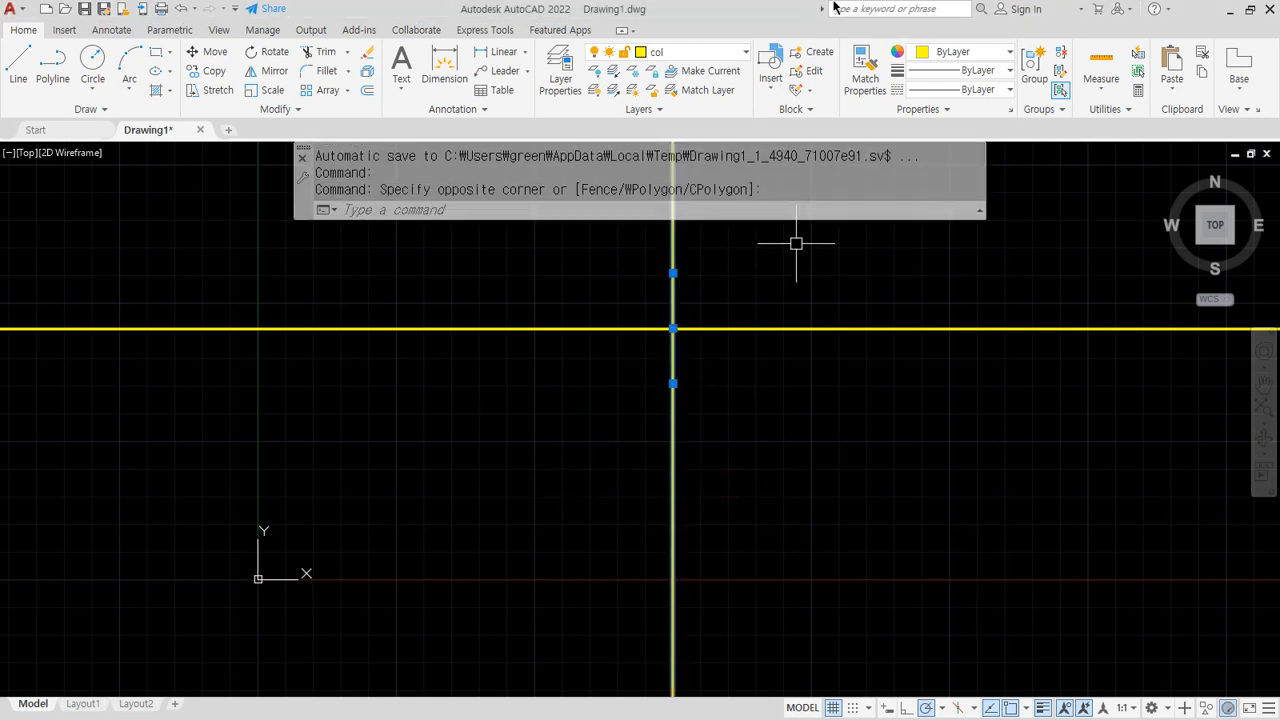
click(712, 56)
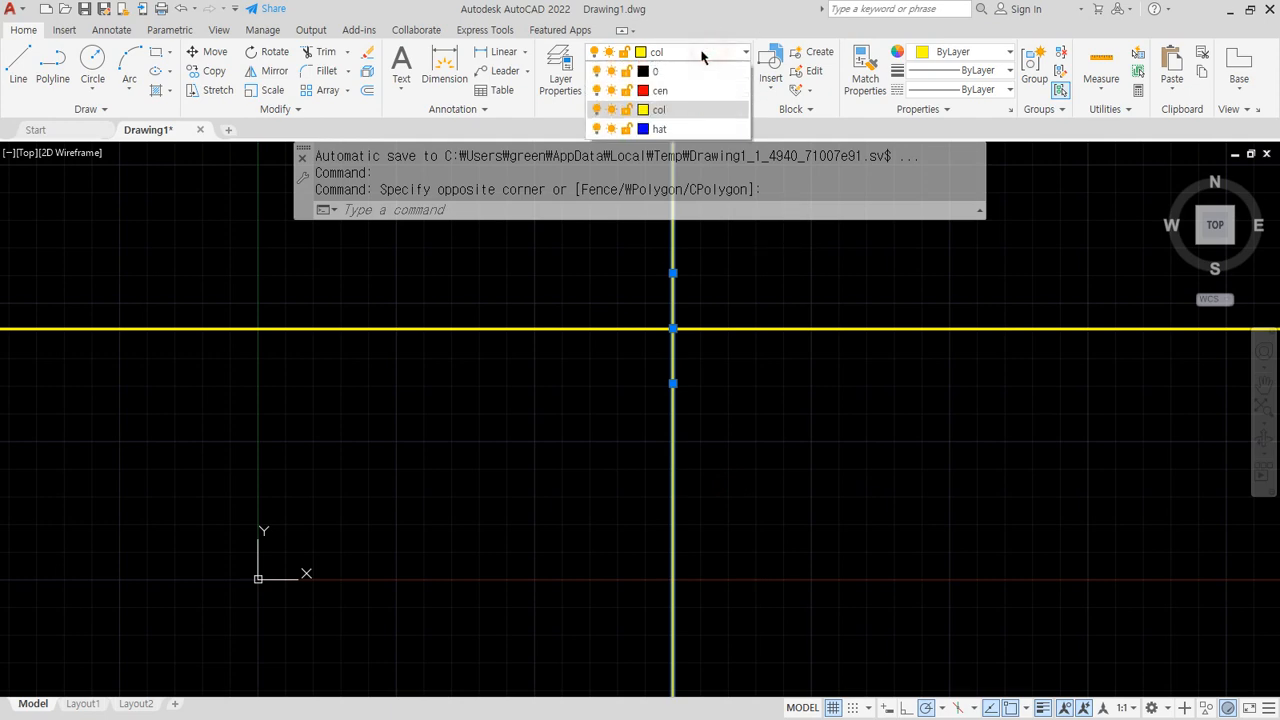
click(673, 95)
key(Escape)
scroll(715, 380, up, 8)
scroll(605, 335, down, 3)
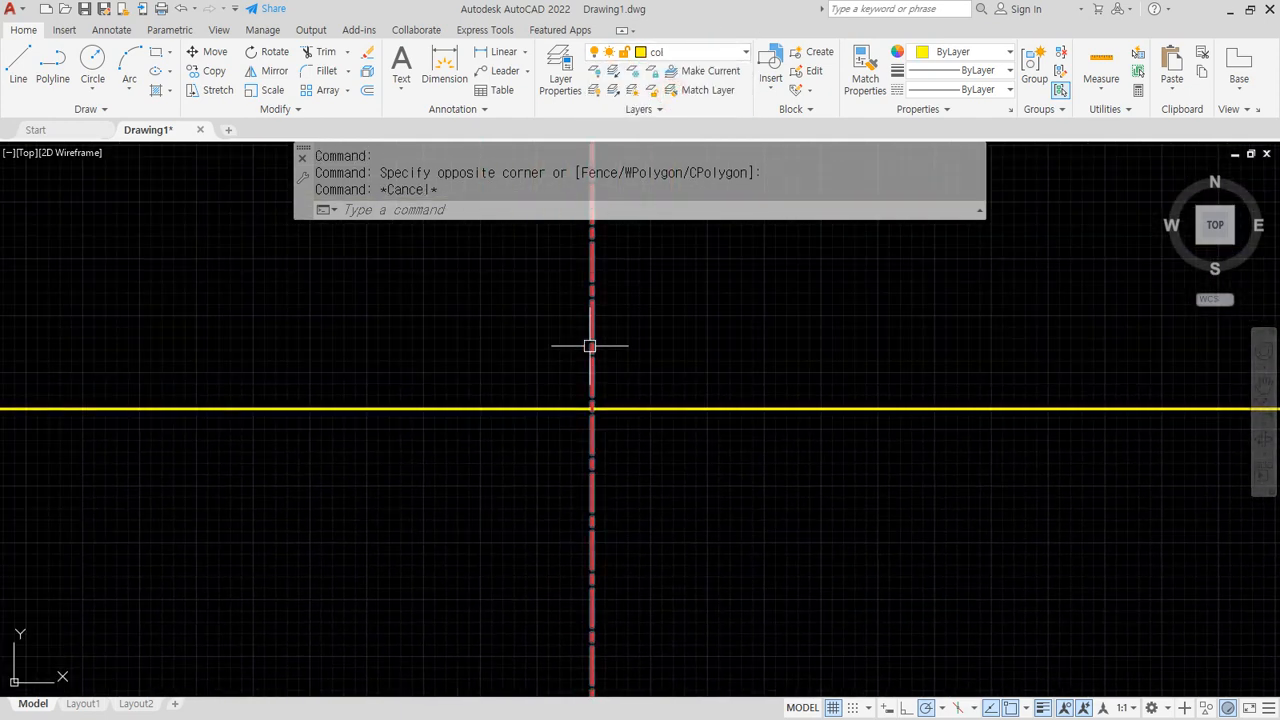
scroll(591, 346, up, 4)
scroll(669, 491, down, 2)
middle_drag(669, 488, 681, 333)
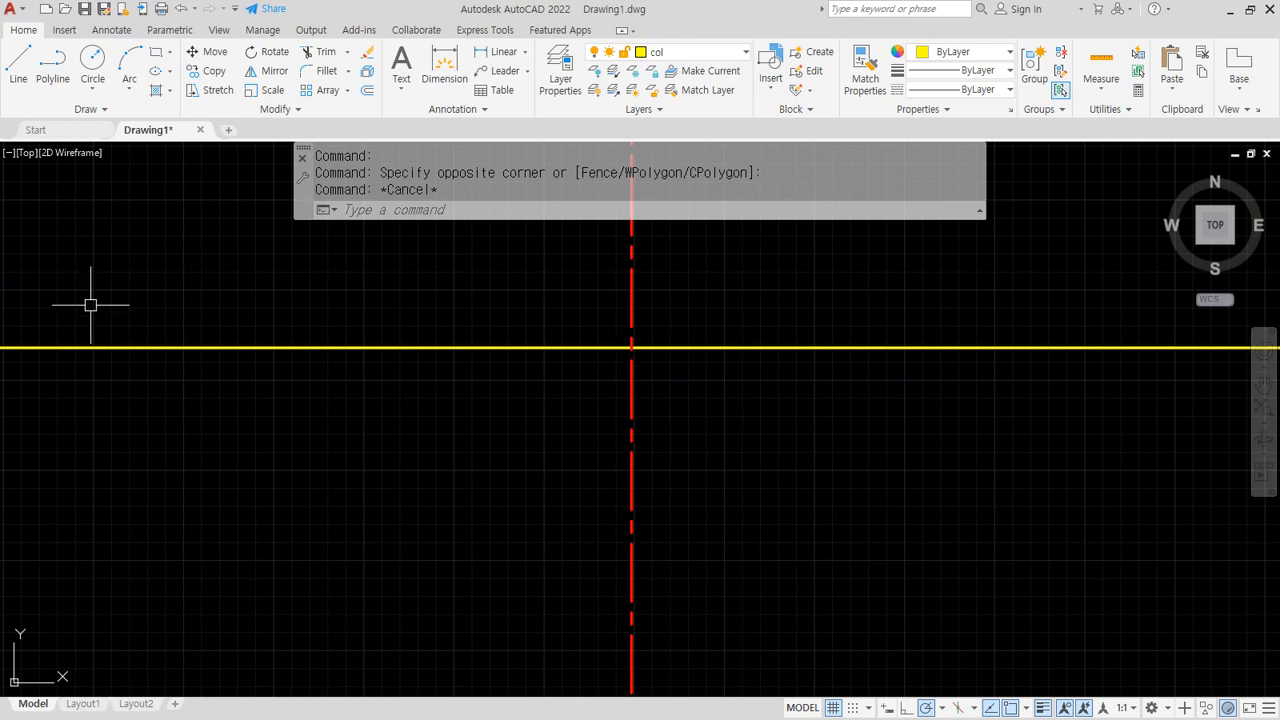
Offset the horizontal ground line 700 mm downward
key(ctrl+alt+d)
mouse_move(740, 355)
mouse_down()
mouse_move(751, 481)
mouse_move(724, 500)
mouse_move(785, 695)
mouse_move(805, 712)
mouse_up()
key(Escape)
text(o)
key(Return)
text(70)
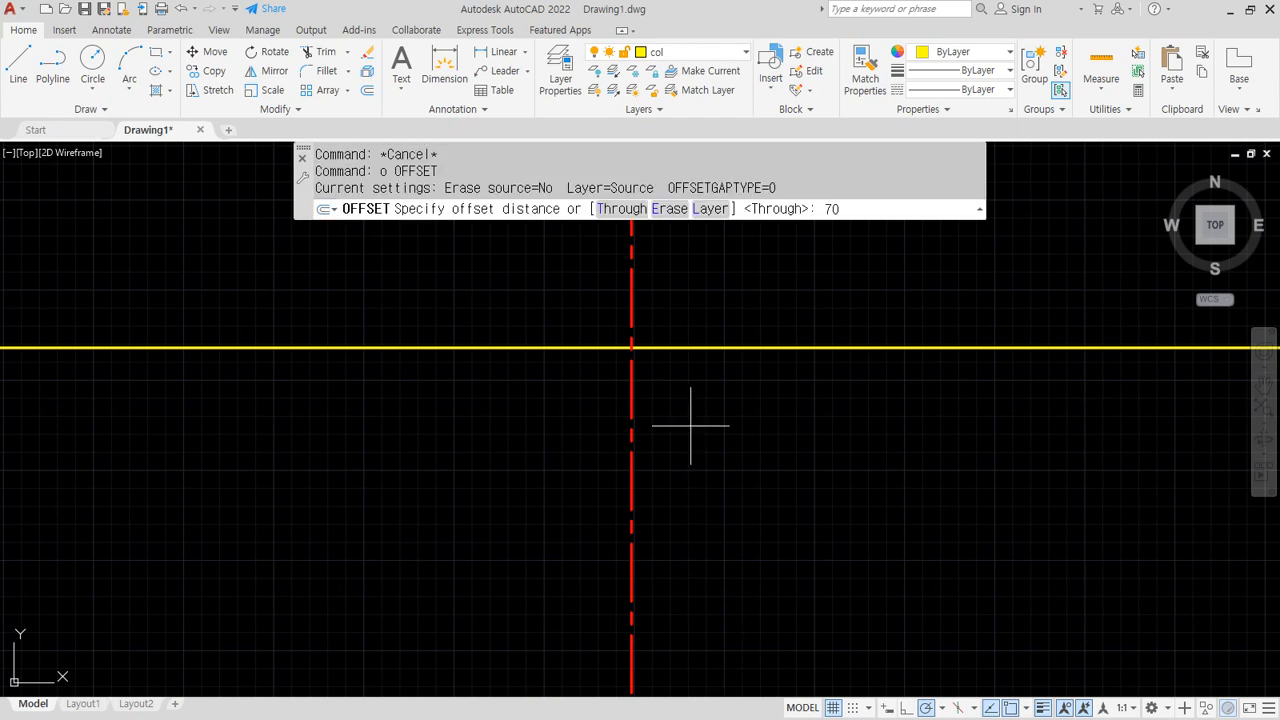
text(0)
key(Return)
click(697, 348)
click(697, 500)
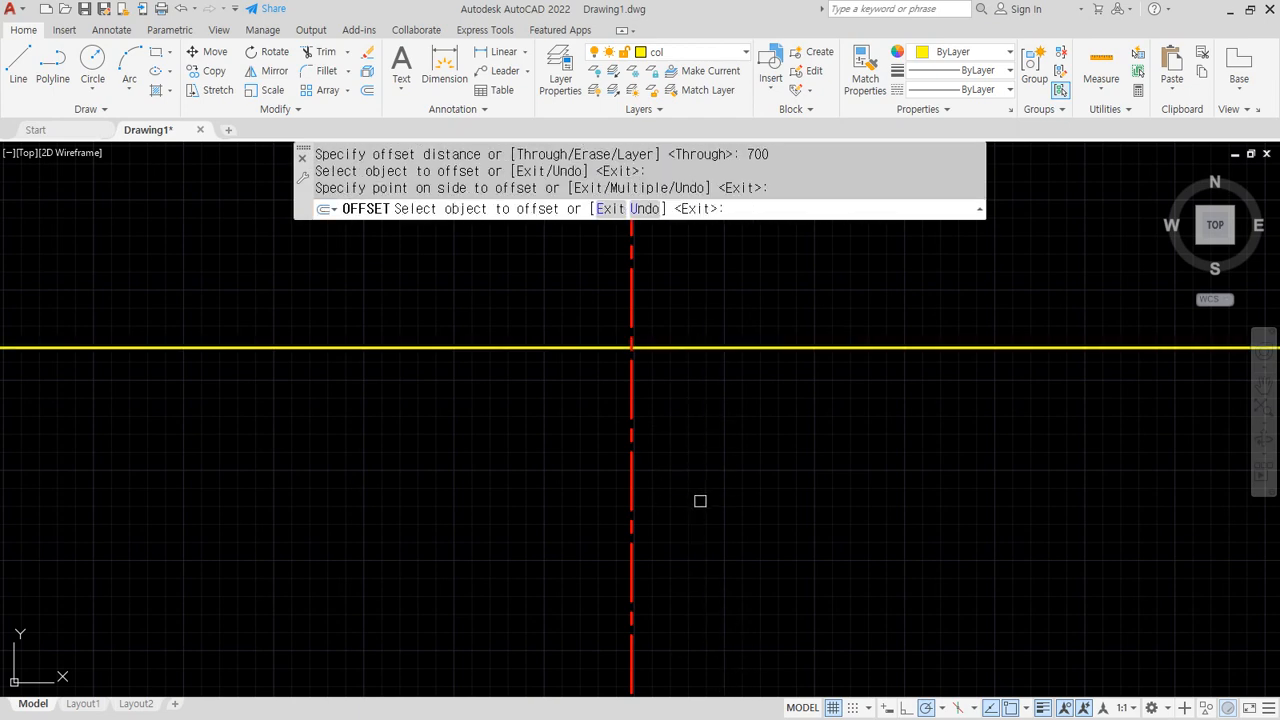
scroll(697, 500, down, 5)
scroll(646, 406, down, 3)
scroll(669, 457, up, 4)
scroll(660, 420, down, 2)
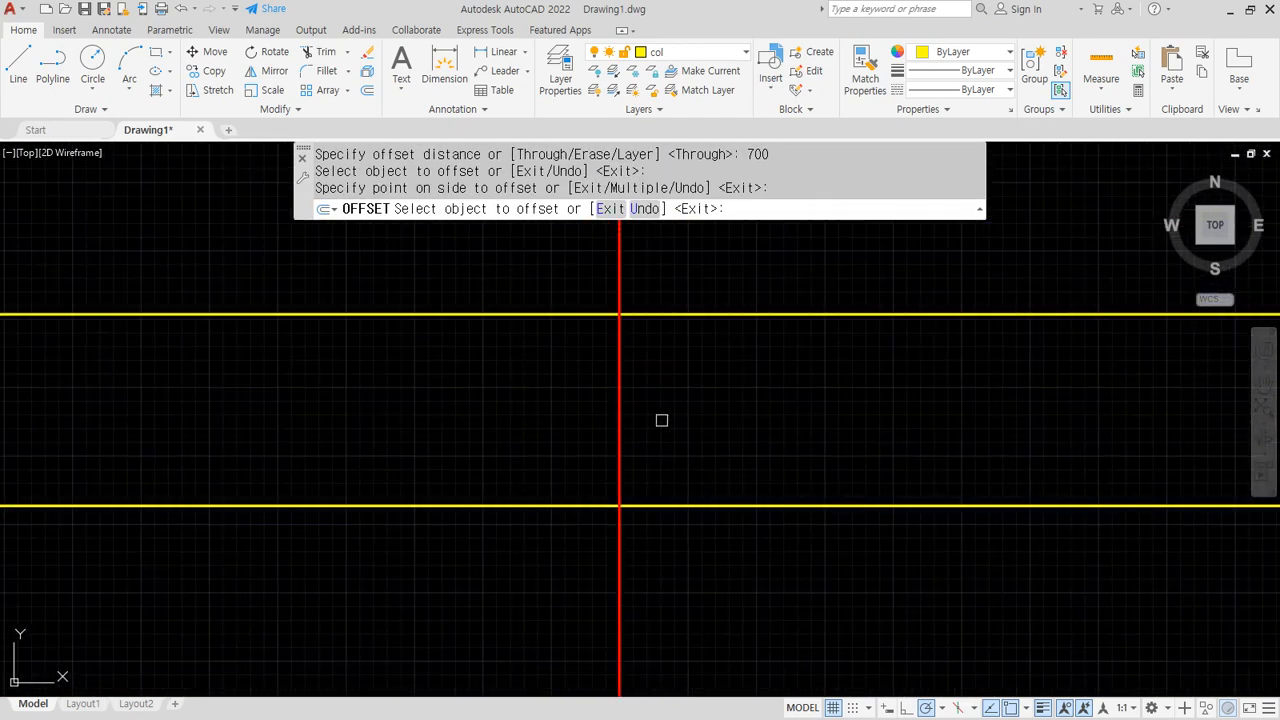
key(Return)
Offset the lower horizontal line another 400 mm downward
drag(530, 310, 722, 312)
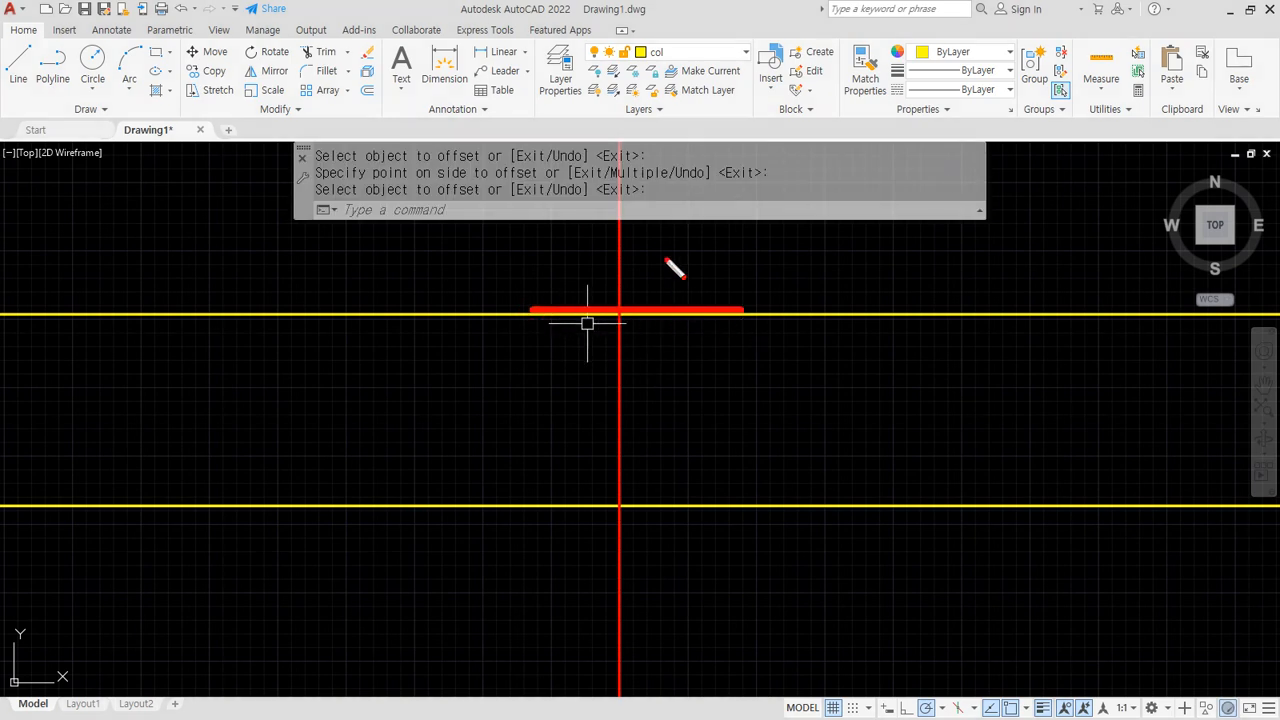
drag(657, 237, 657, 499)
drag(581, 243, 579, 506)
key(Escape)
text(o)
key(Return)
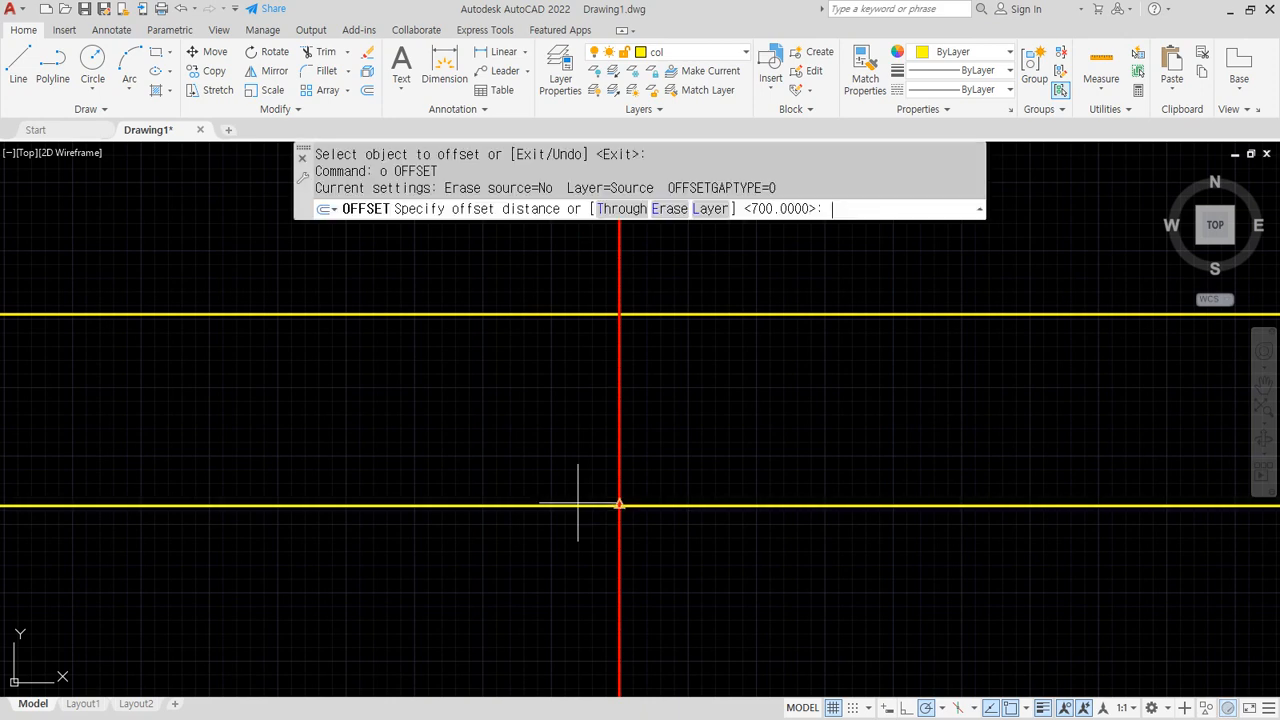
text(400)
key(Return)
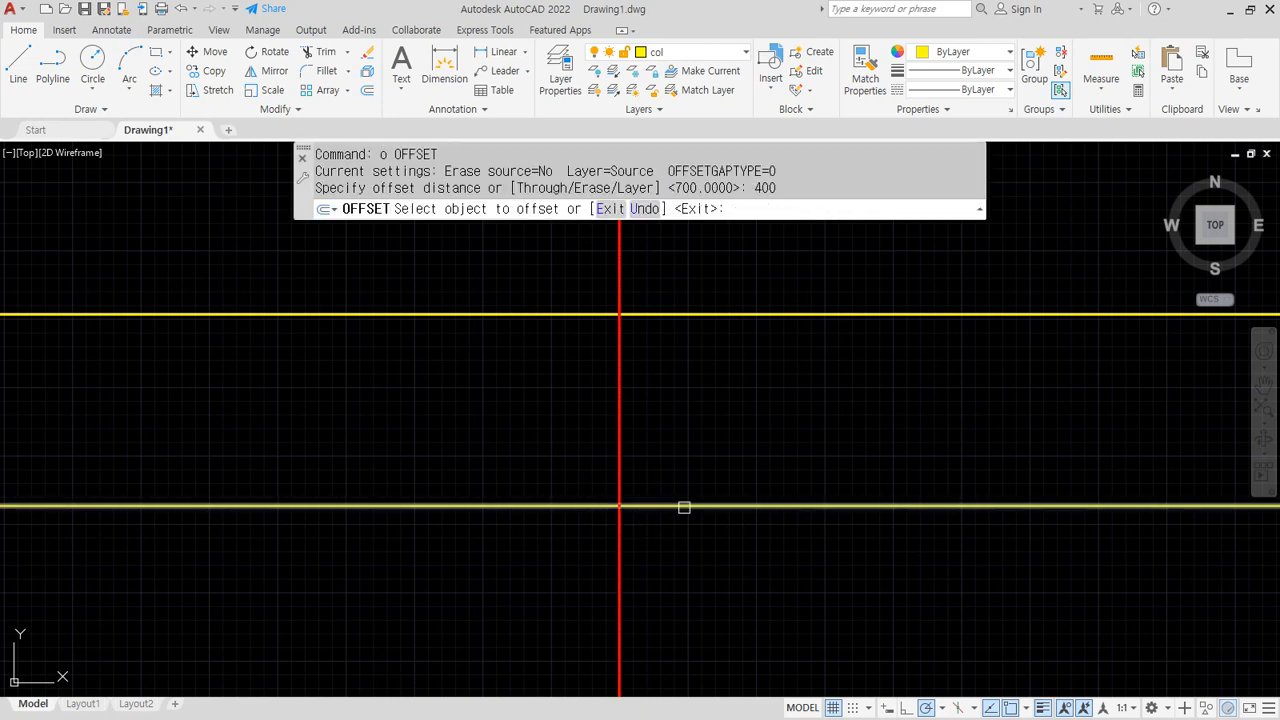
click(684, 506)
click(686, 545)
middle_drag(684, 552, 676, 502)
Offset the lowest horizontal line 50 mm downward for the blinding concrete
mouse_move(445, 568)
mouse_down()
mouse_move(522, 458)
mouse_move(526, 263)
mouse_up()
mouse_move(693, 265)
mouse_down()
mouse_move(706, 451)
mouse_move(740, 557)
mouse_move(486, 560)
mouse_move(458, 530)
mouse_up()
key(Escape)
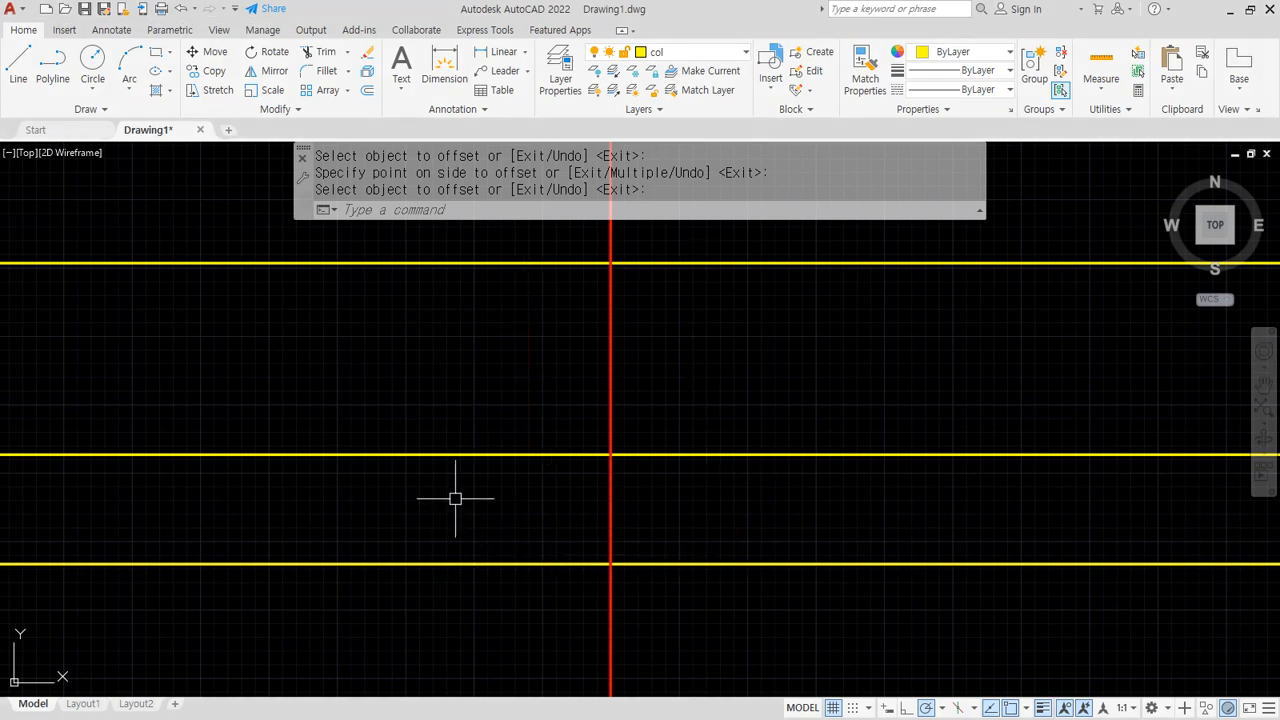
text(o)
key(Return)
text(50)
key(Return)
click(709, 563)
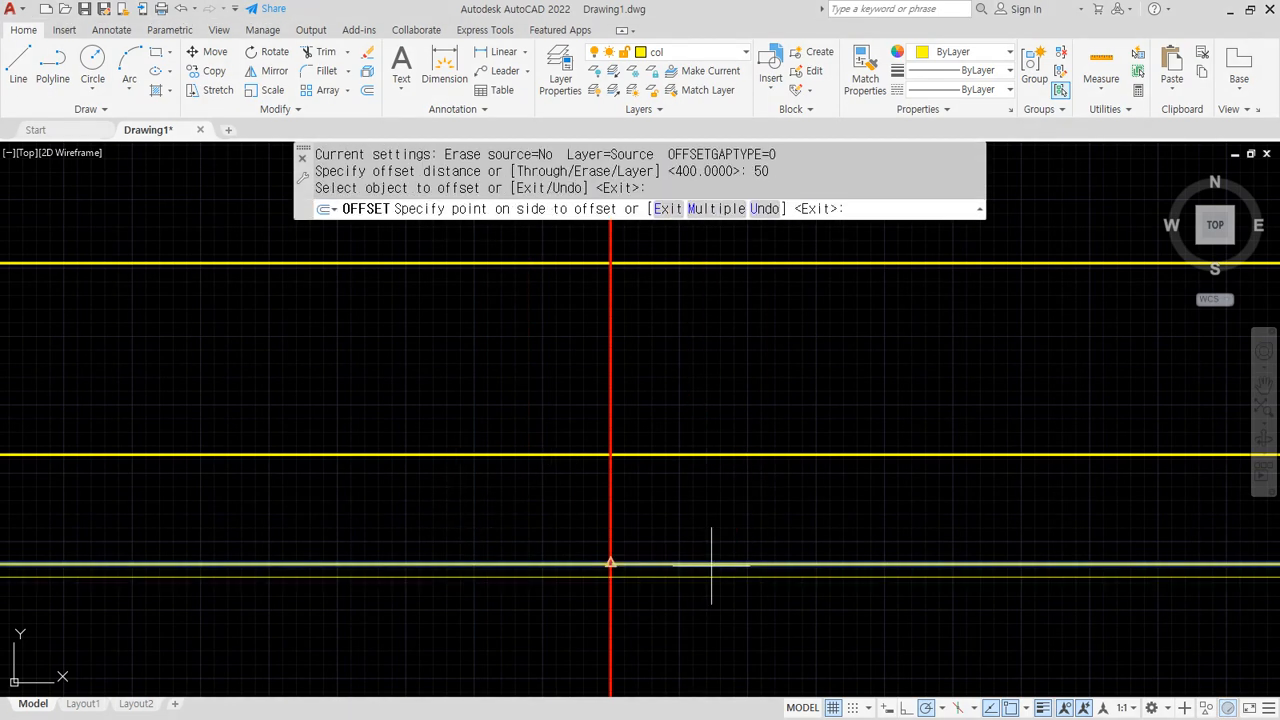
click(707, 622)
key(Return)
Offset the new lowest horizontal line 200 mm downward for the rubble layer
key(Return)
text(20)
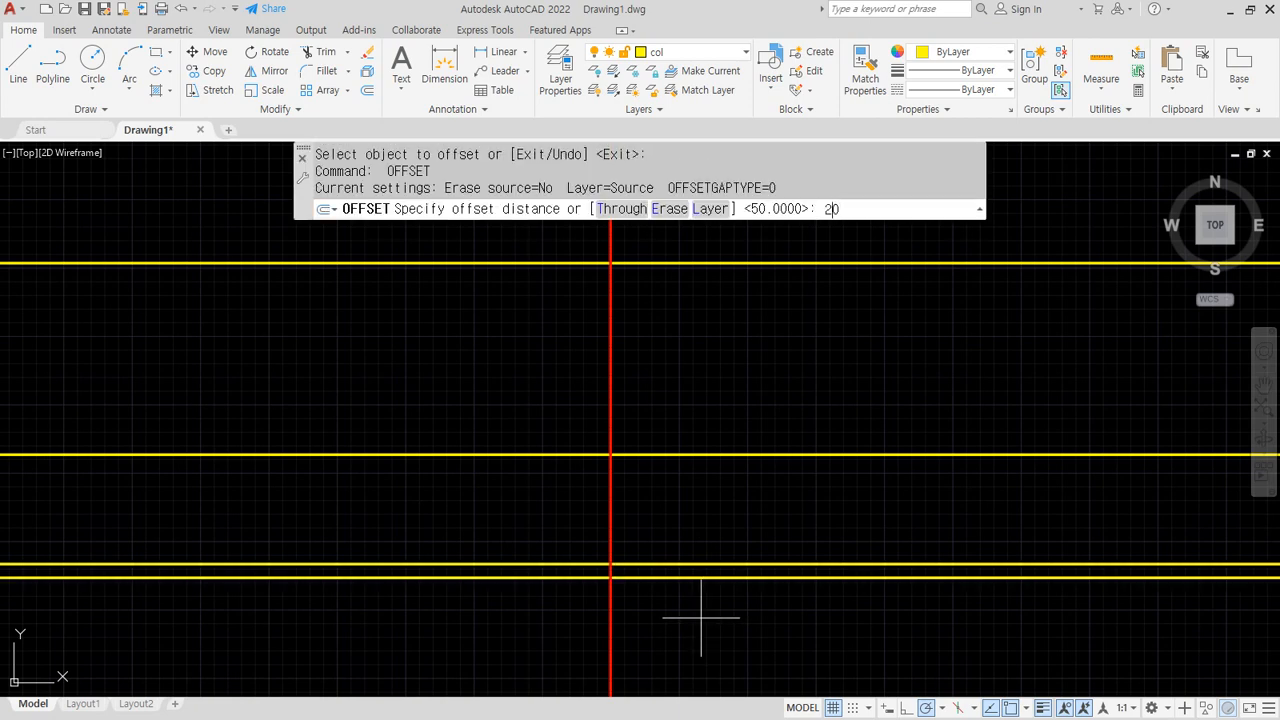
text(0)
key(Return)
click(677, 577)
click(678, 622)
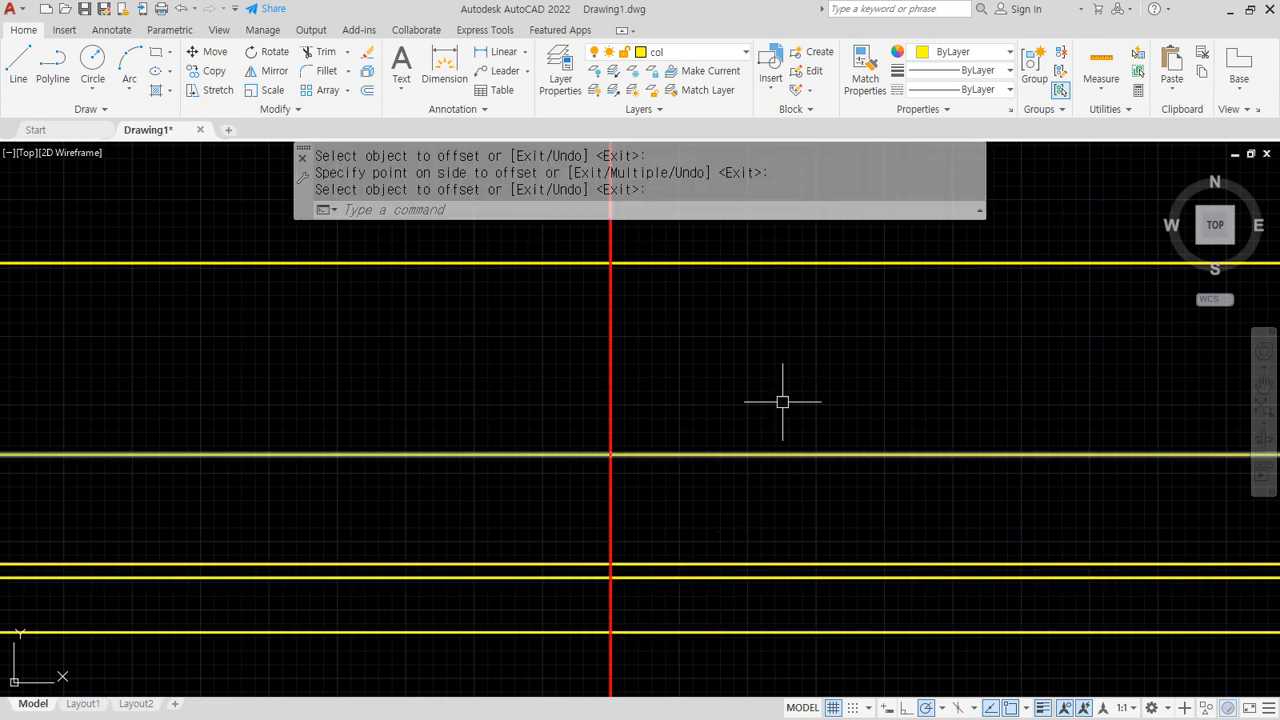
drag(737, 268, 752, 432)
drag(745, 485, 740, 548)
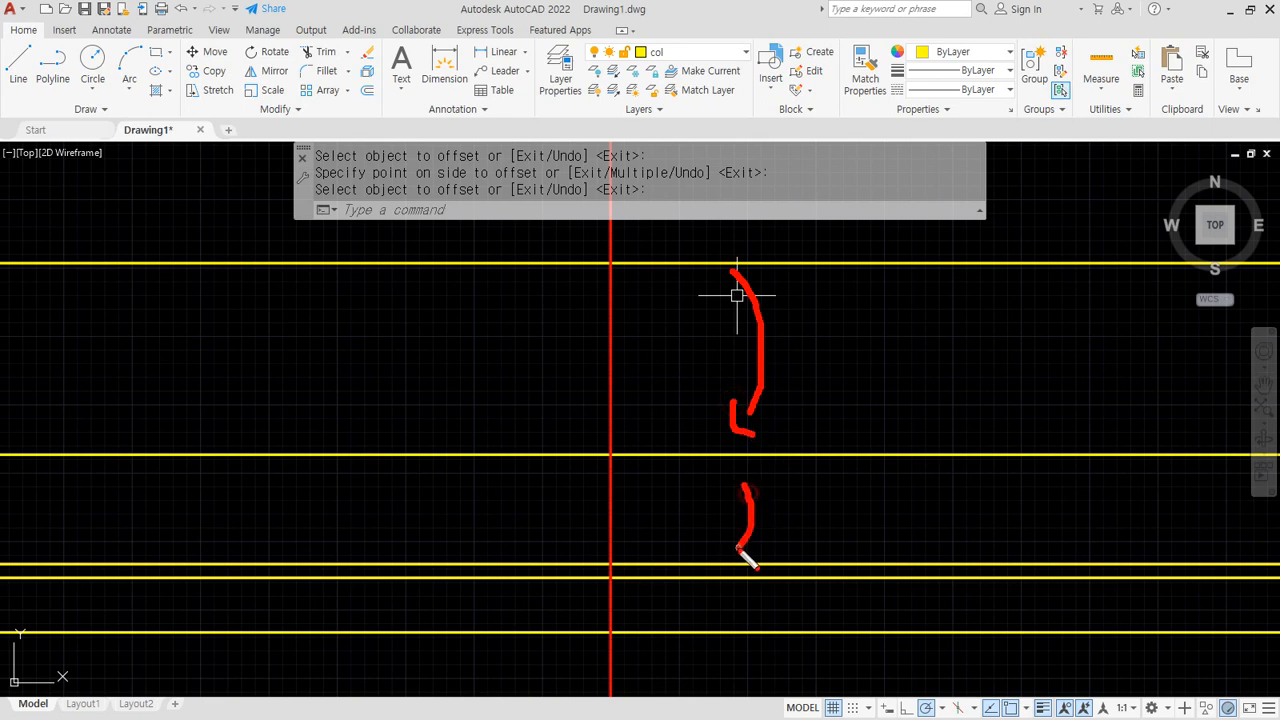
drag(813, 586, 770, 612)
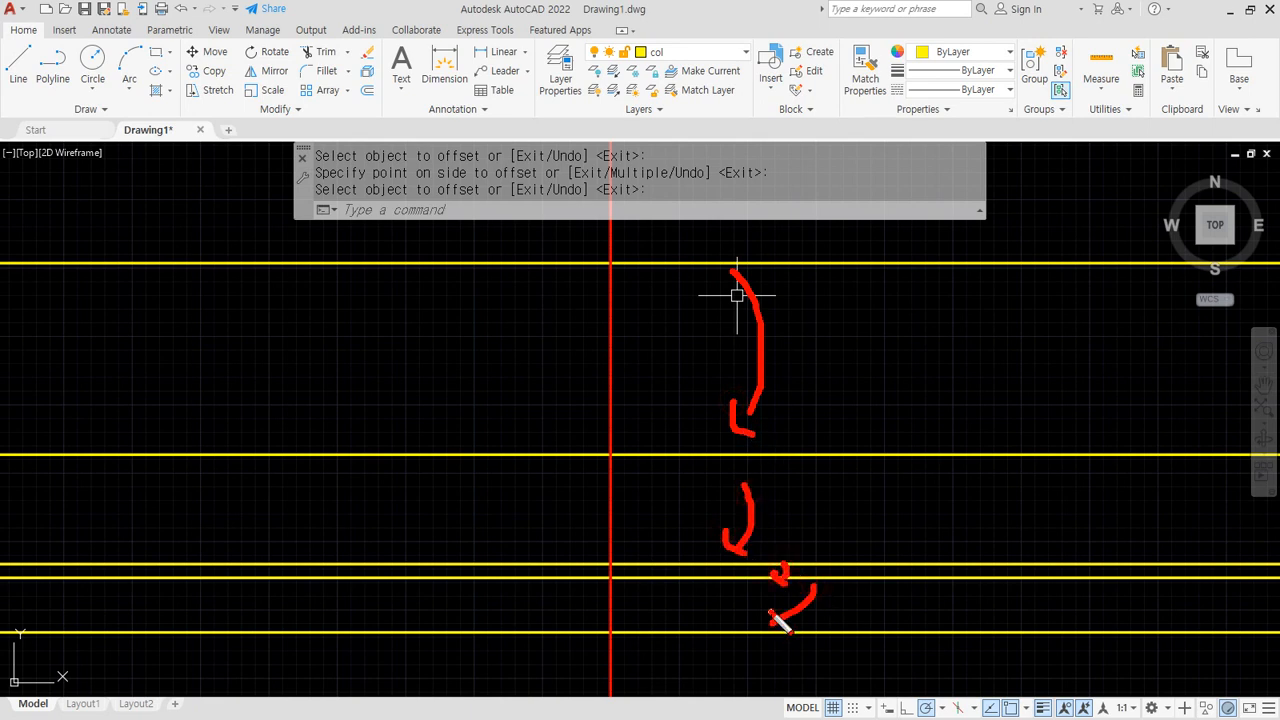
key(Escape)
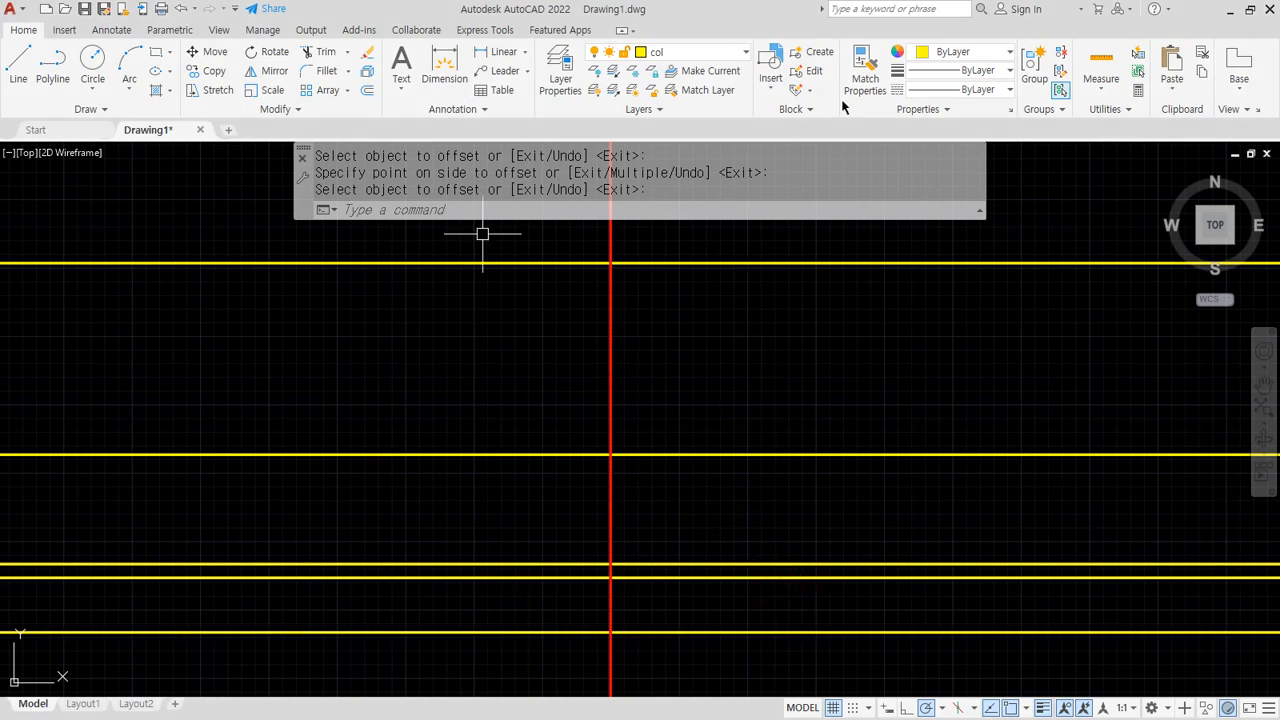
Switch to the foundation section image in the browser and examine the 420 mm foundation wall width and its centerline
key(alt+Tab)
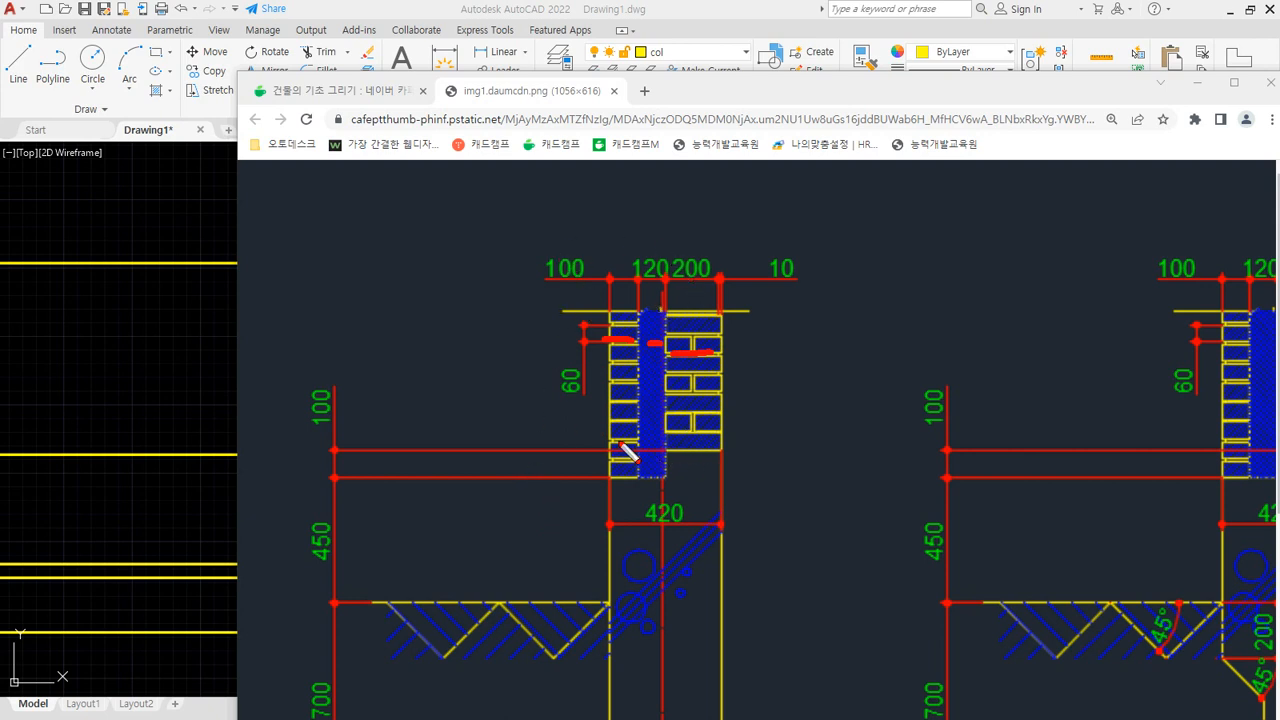
mouse_move(657, 555)
mouse_down()
mouse_move(706, 531)
mouse_move(674, 543)
mouse_up()
key(e)
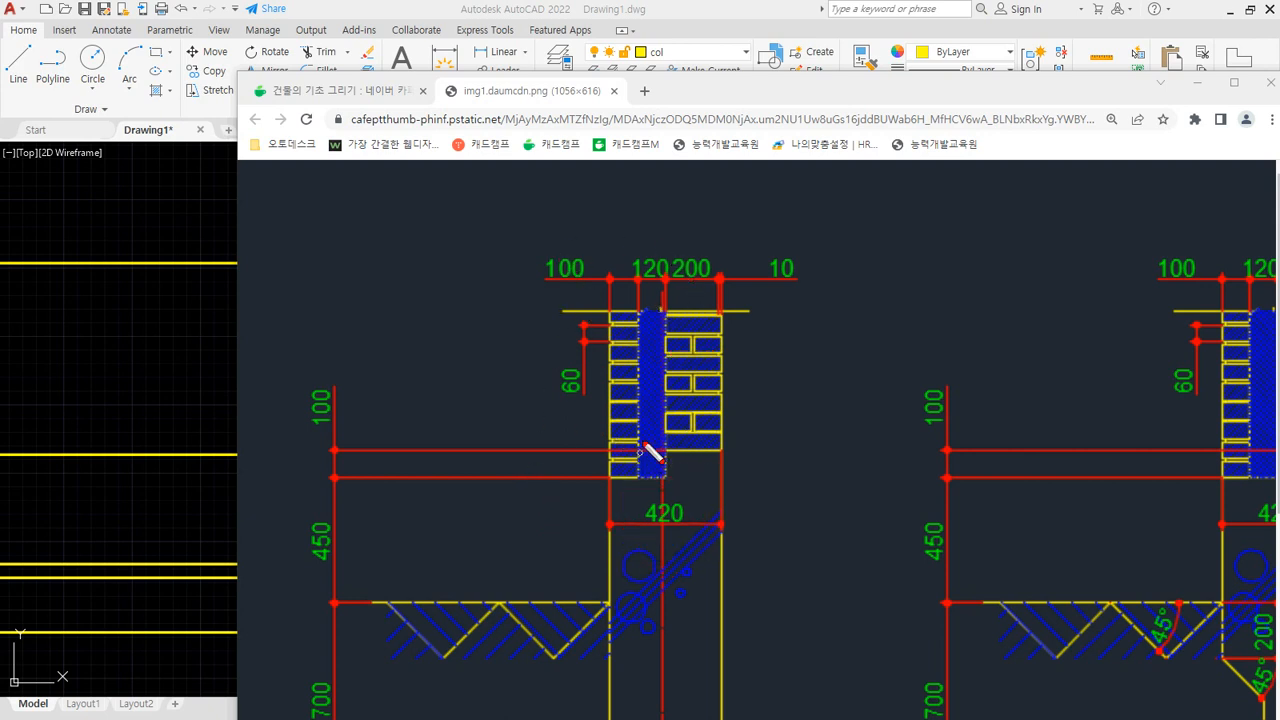
drag(666, 343, 665, 630)
drag(675, 580, 712, 582)
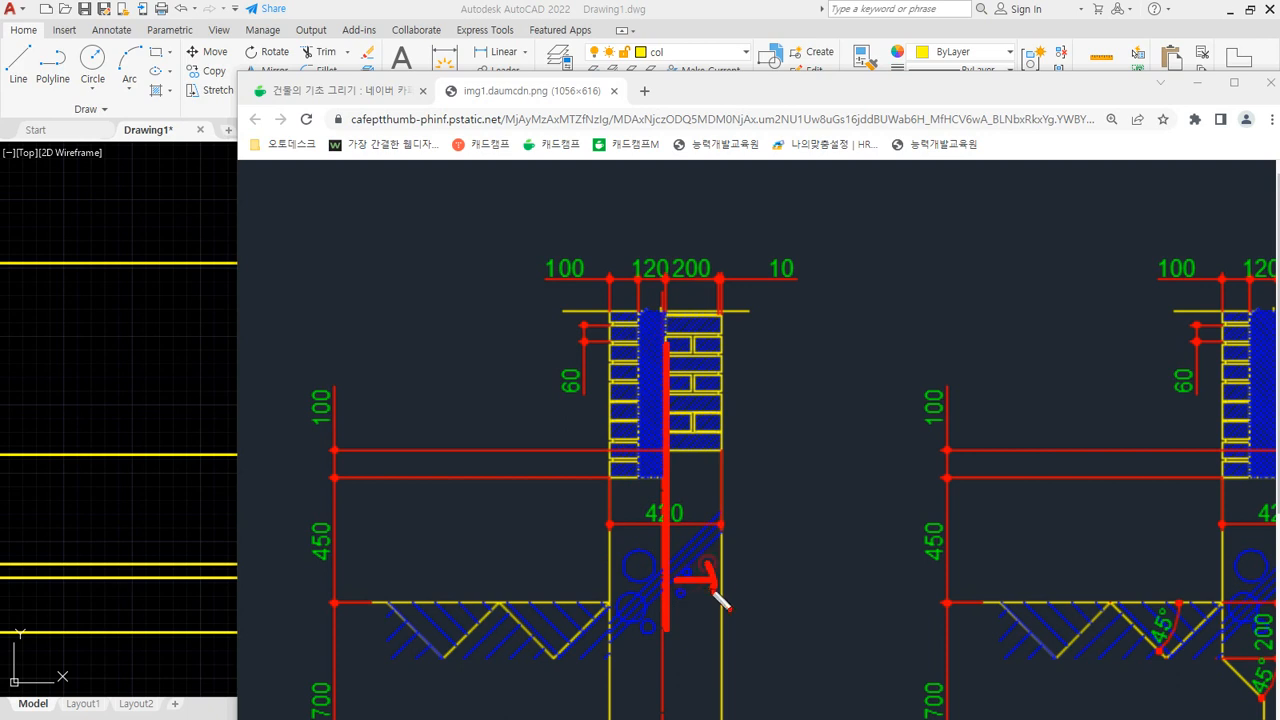
key(Escape)
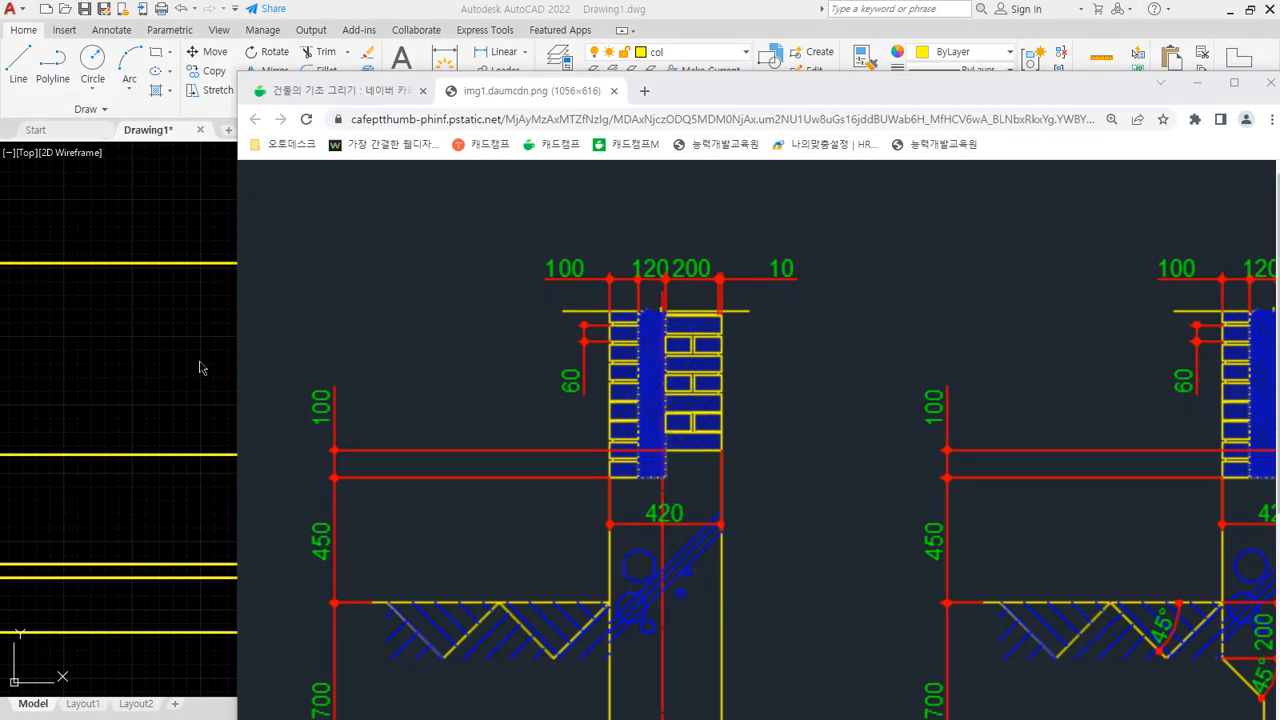
Return to AutoCAD and offset the vertical centerline by 420/2 to both sides
click(200, 366)
text(o)
key(Return)
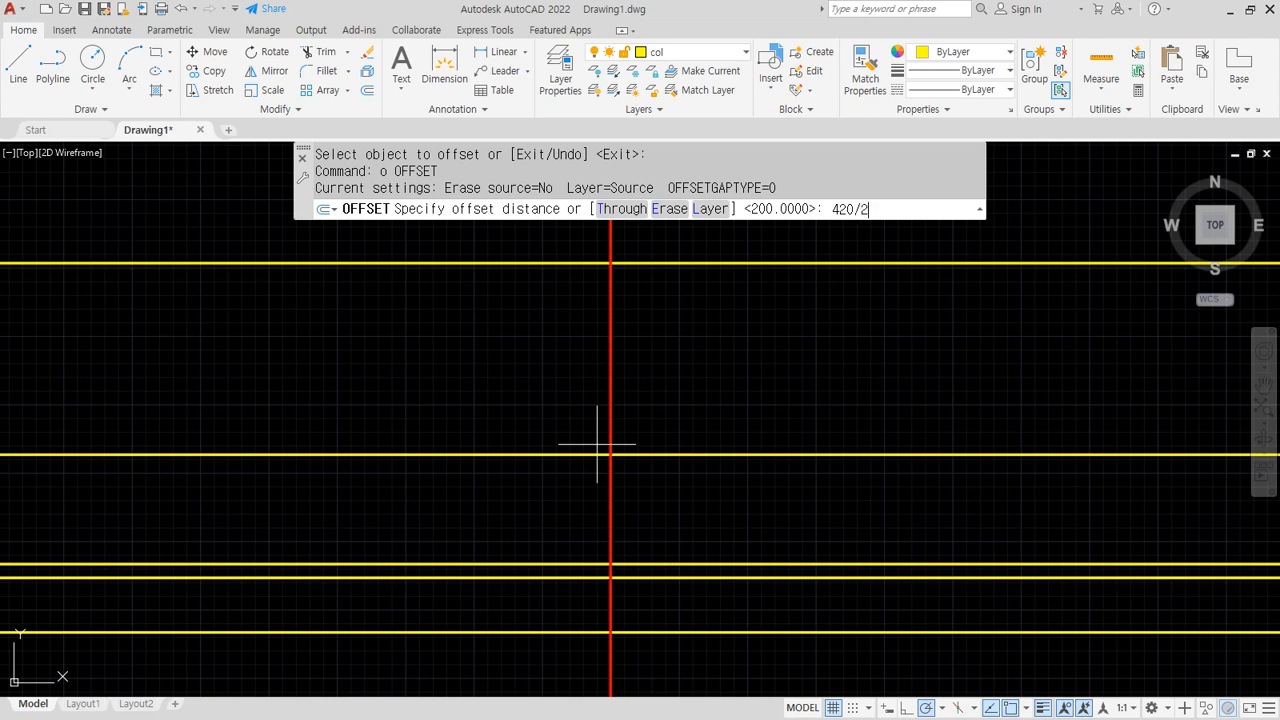
key(Return)
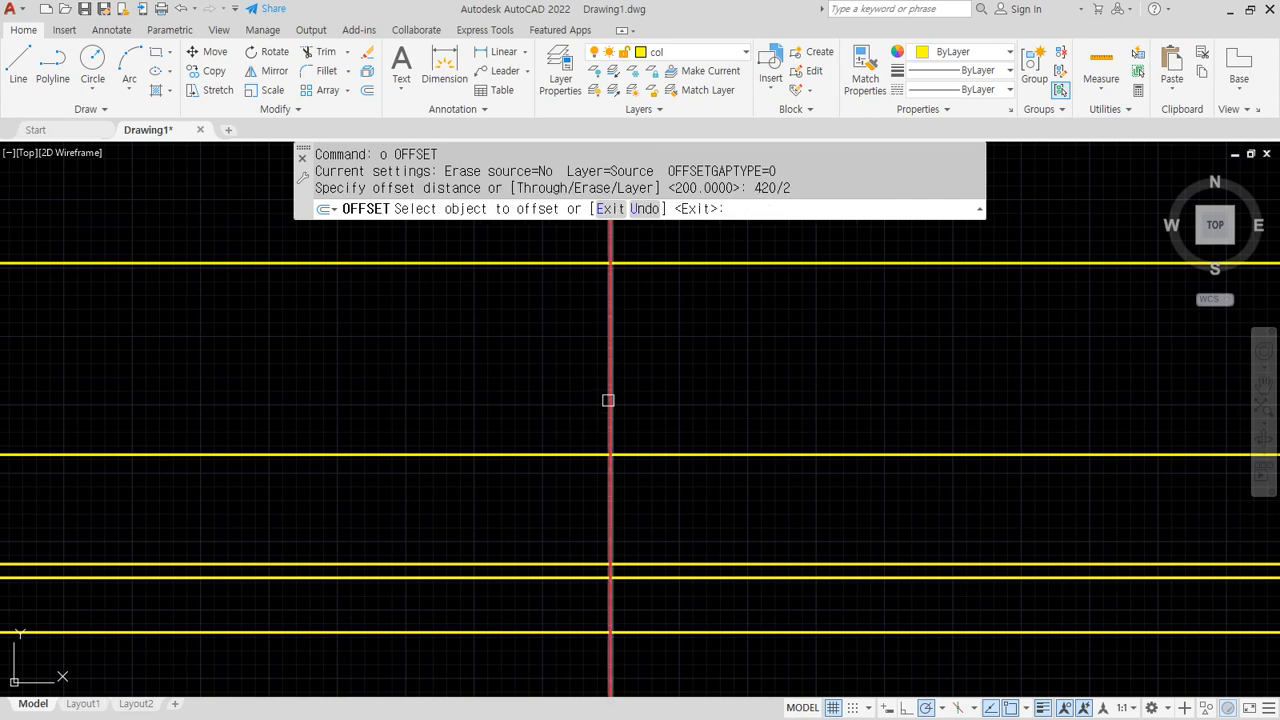
click(608, 428)
click(672, 376)
click(609, 374)
click(489, 371)
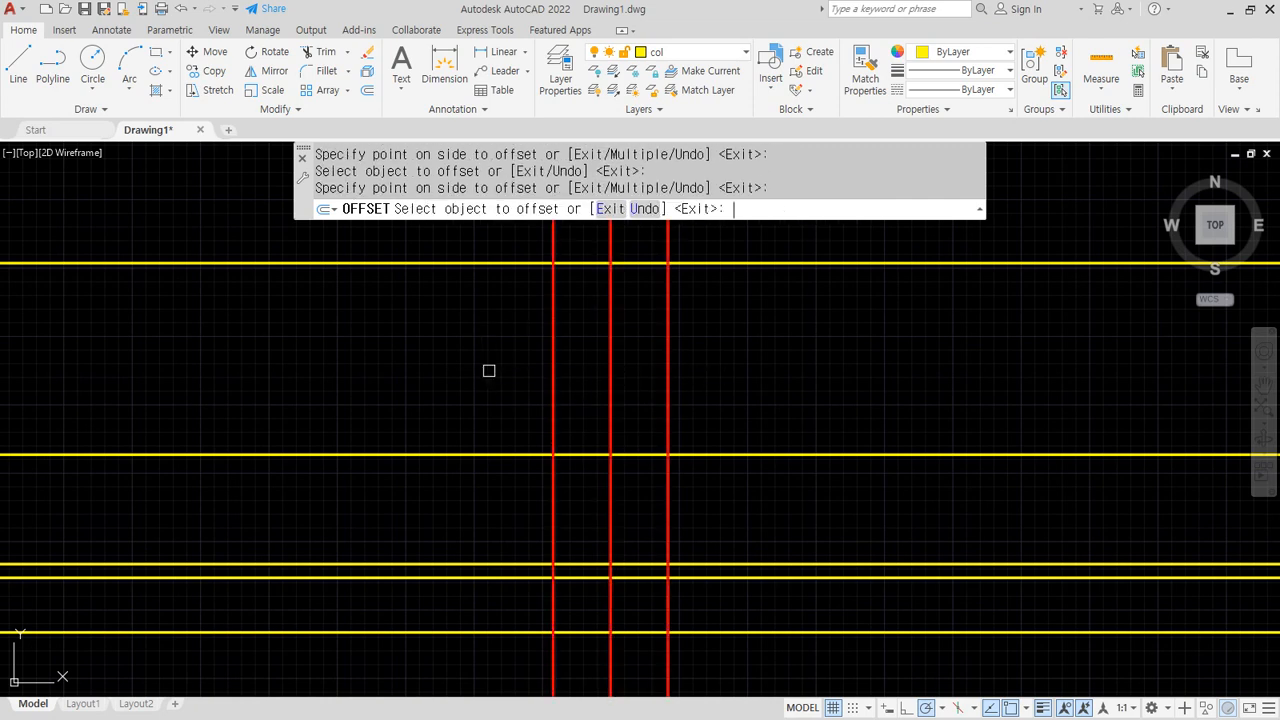
text(m)
key(Return)
click(689, 263)
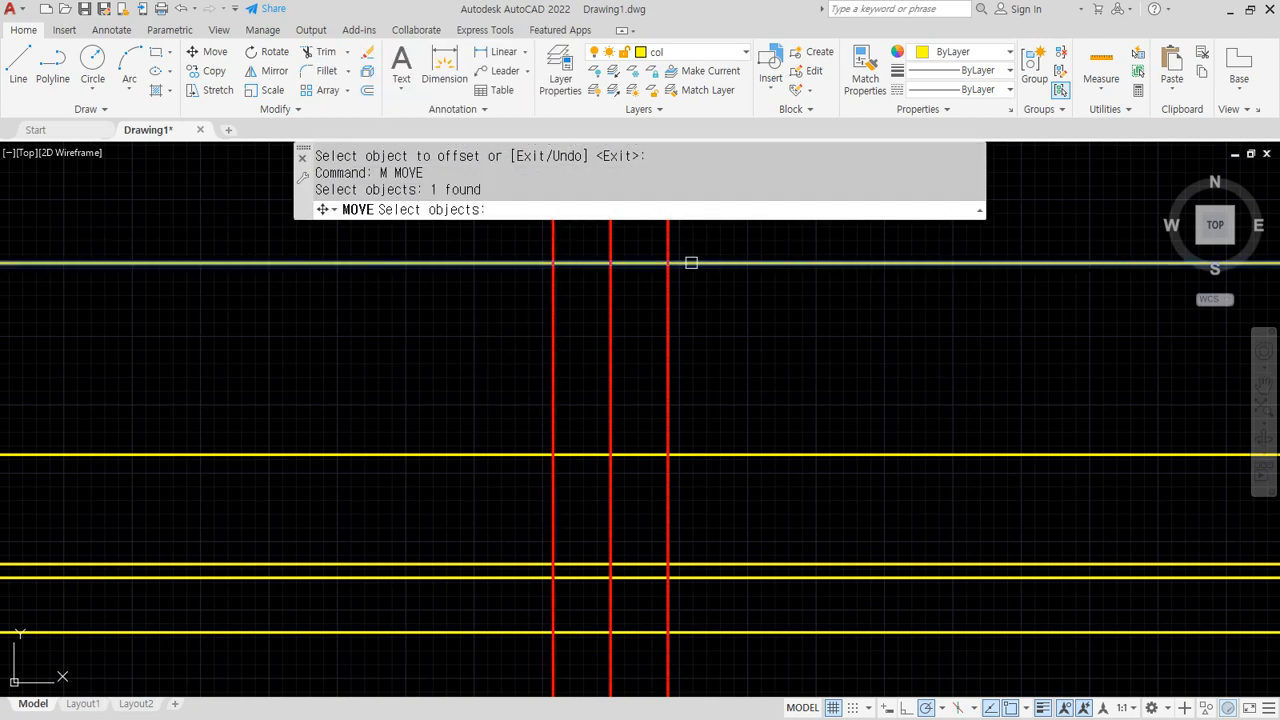
click(665, 297)
key(Escape)
key(Escape)
Match the properties of the two red wall lines beside the centerline to the yellow horizontal ground line
text(ma)
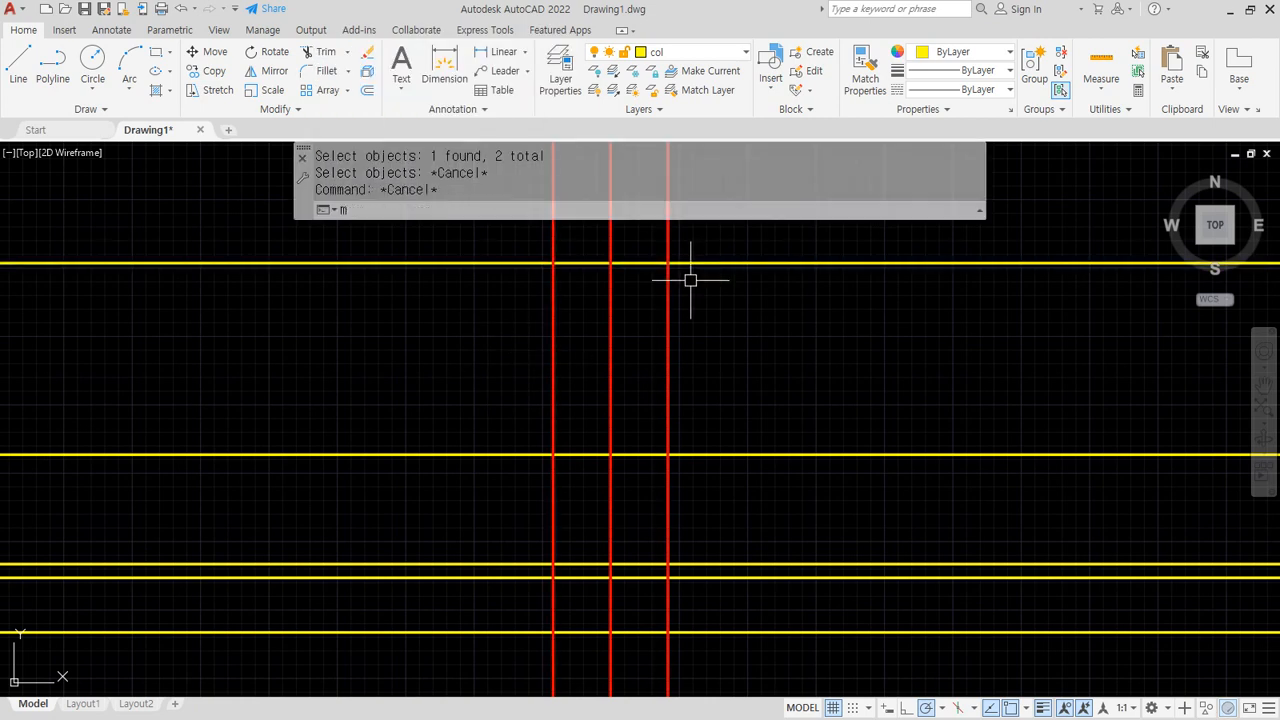
key(Return)
click(697, 264)
click(668, 294)
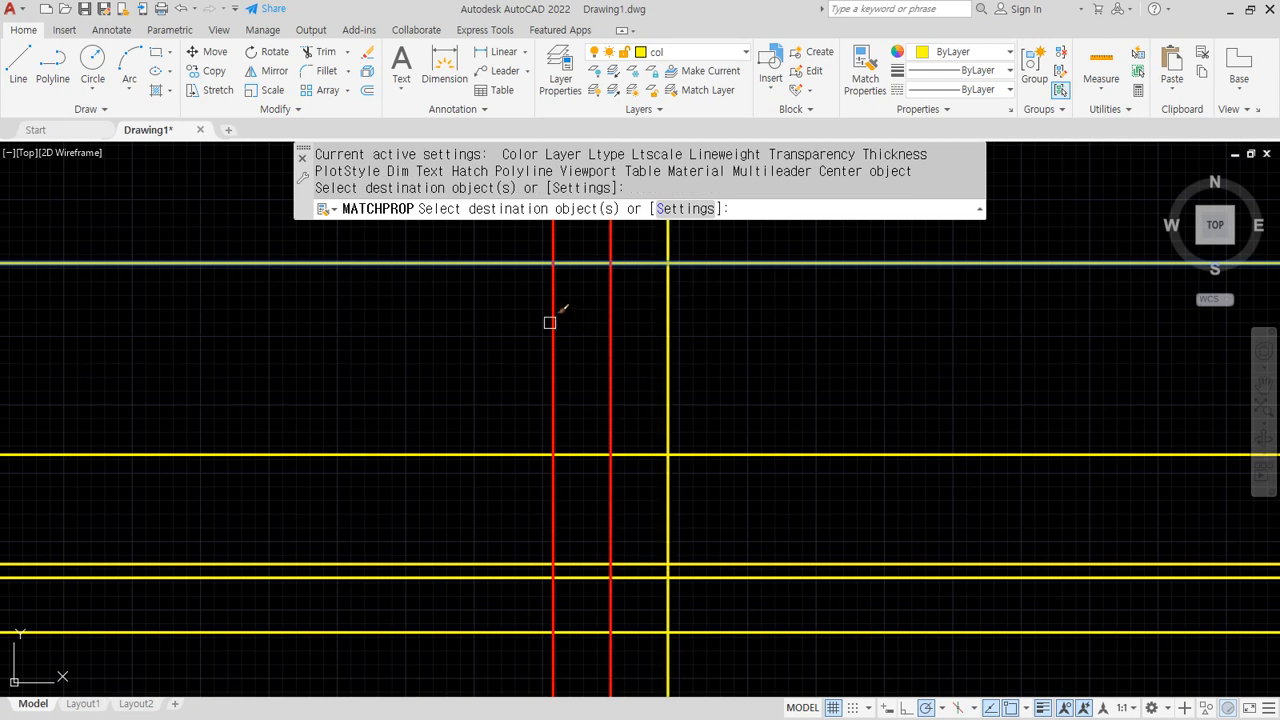
click(552, 323)
key(Return)
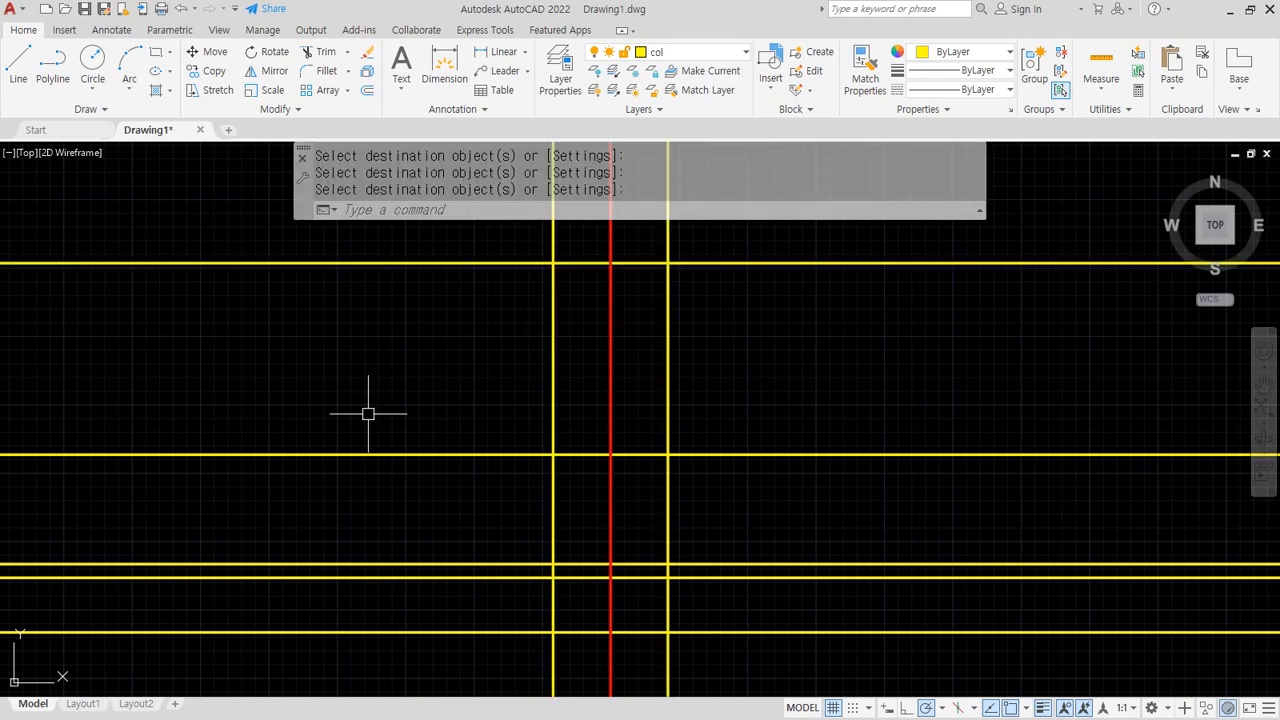
mouse_move(474, 454)
mouse_down()
mouse_move(430, 512)
mouse_move(518, 480)
mouse_move(478, 458)
mouse_up()
mouse_move(708, 476)
mouse_down()
mouse_move(703, 531)
mouse_move(710, 490)
mouse_up()
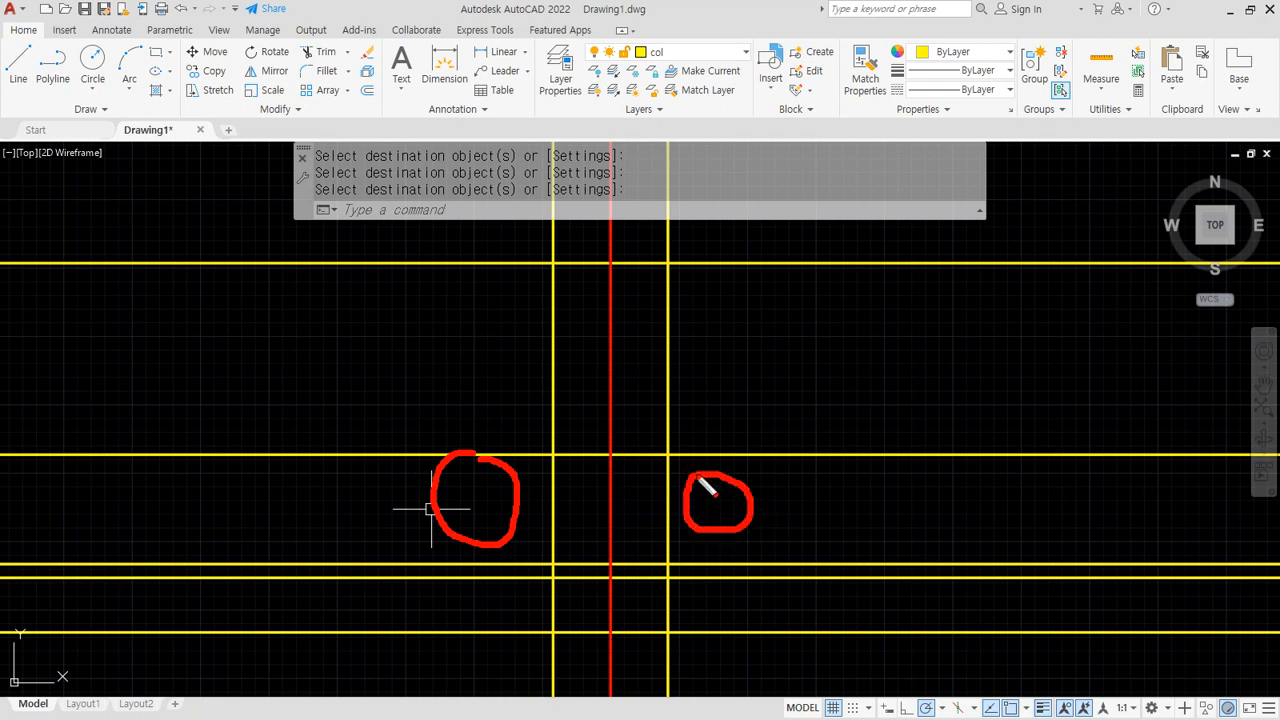
key(Escape)
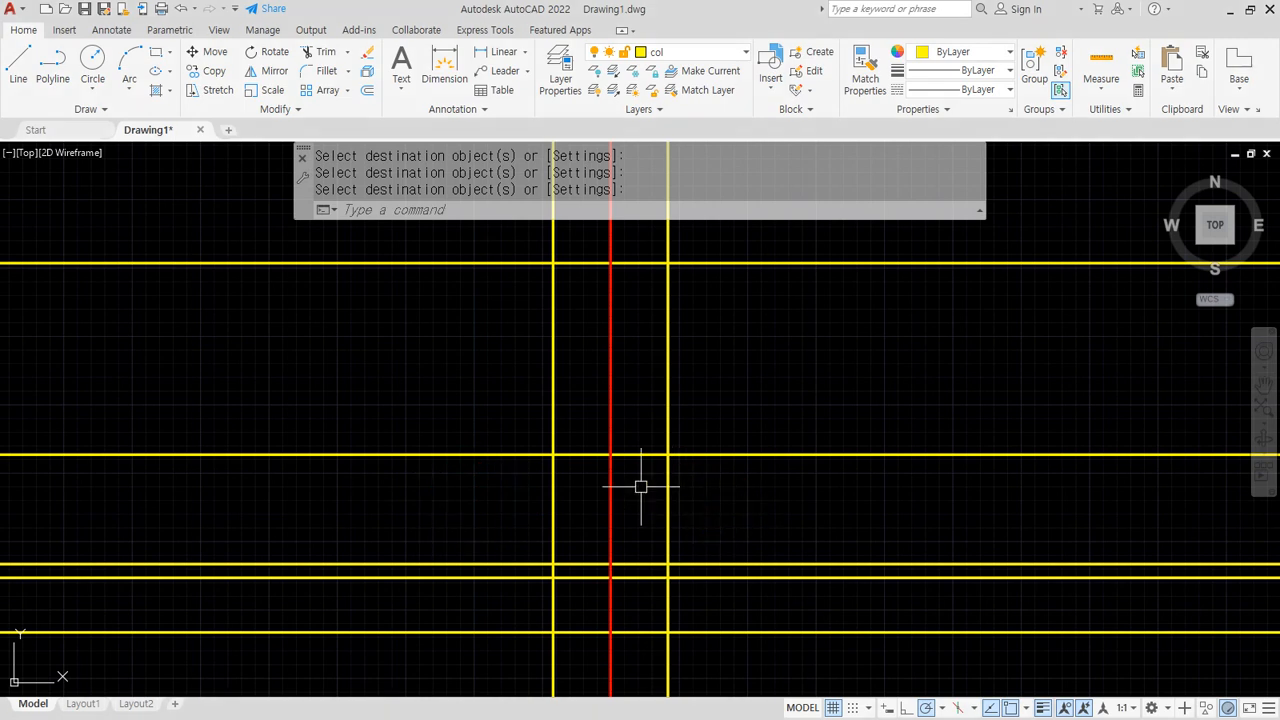
Offset both wall lines 200 mm outward, away from the centerline, for the footing sides
text(o)
key(Return)
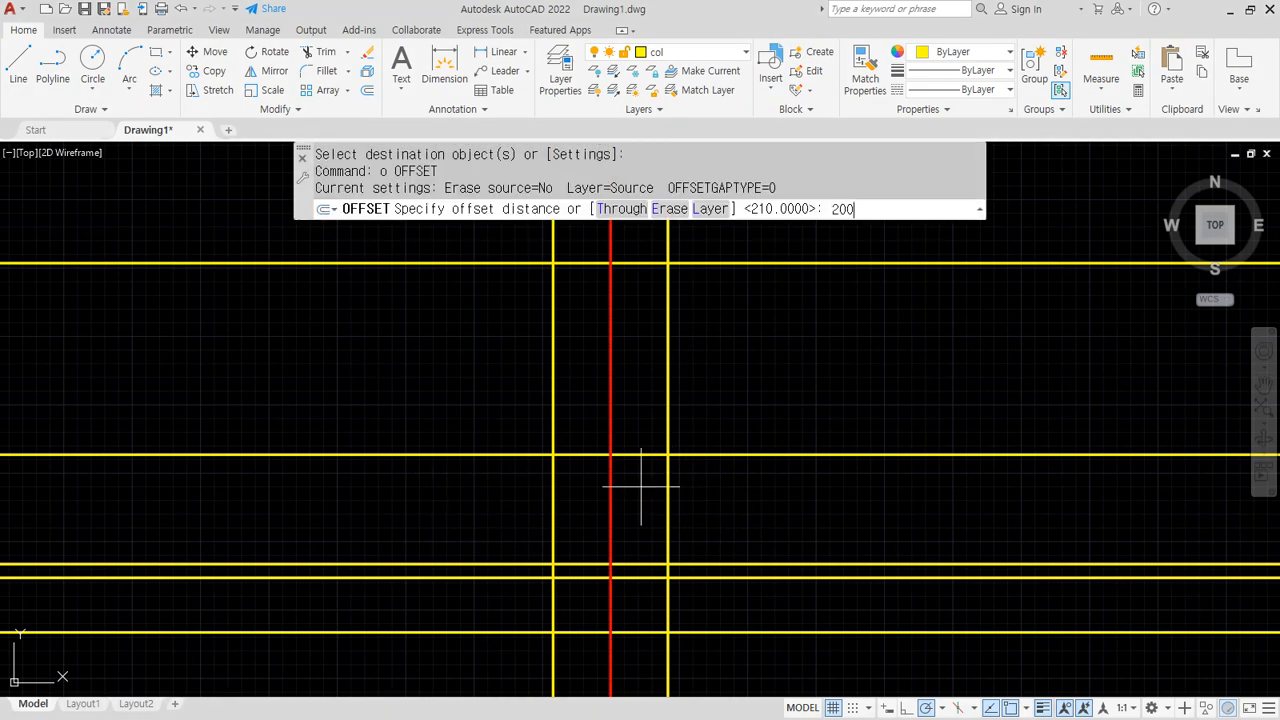
text(200)
key(Return)
click(668, 480)
click(737, 480)
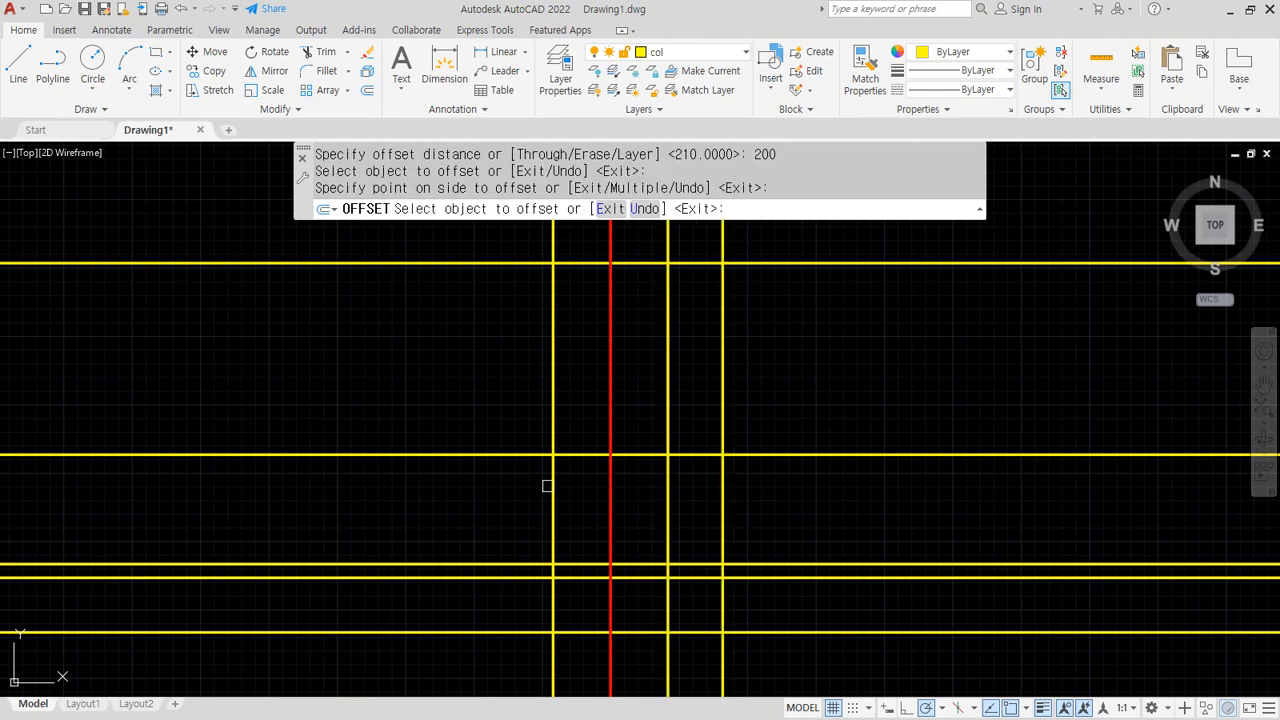
click(552, 484)
click(503, 486)
key(Return)
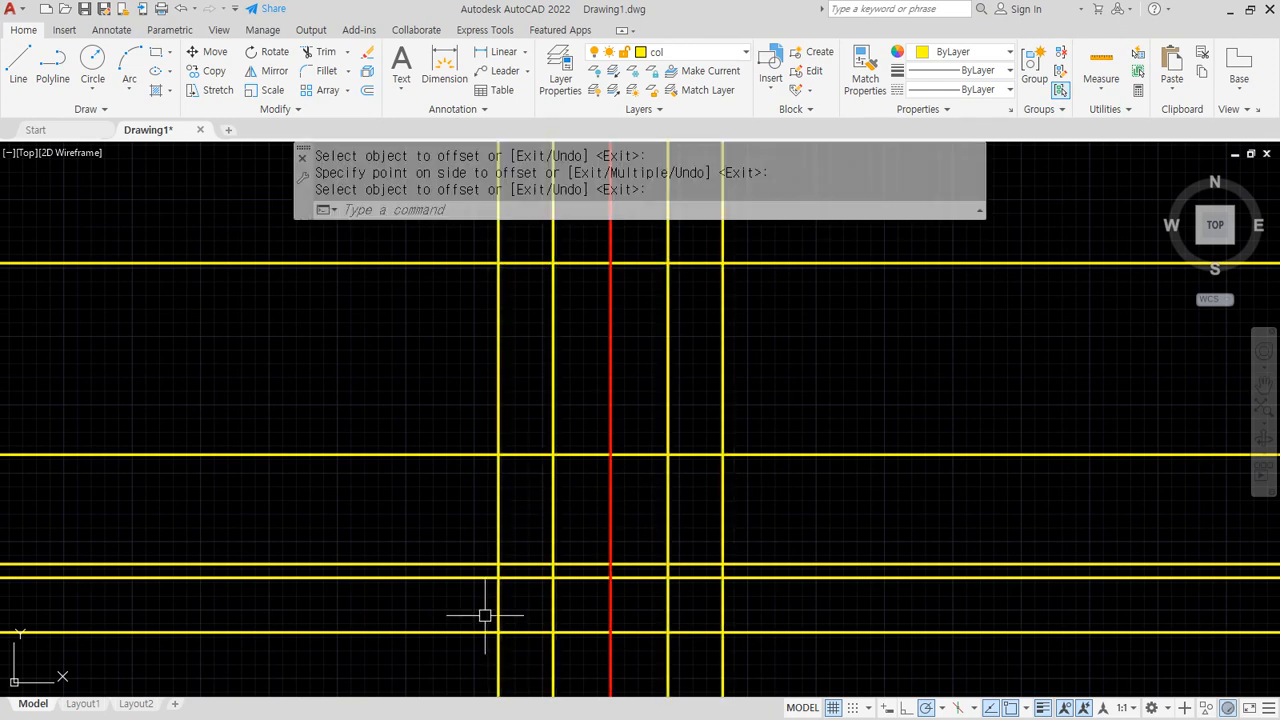
text(tr)
key(Return)
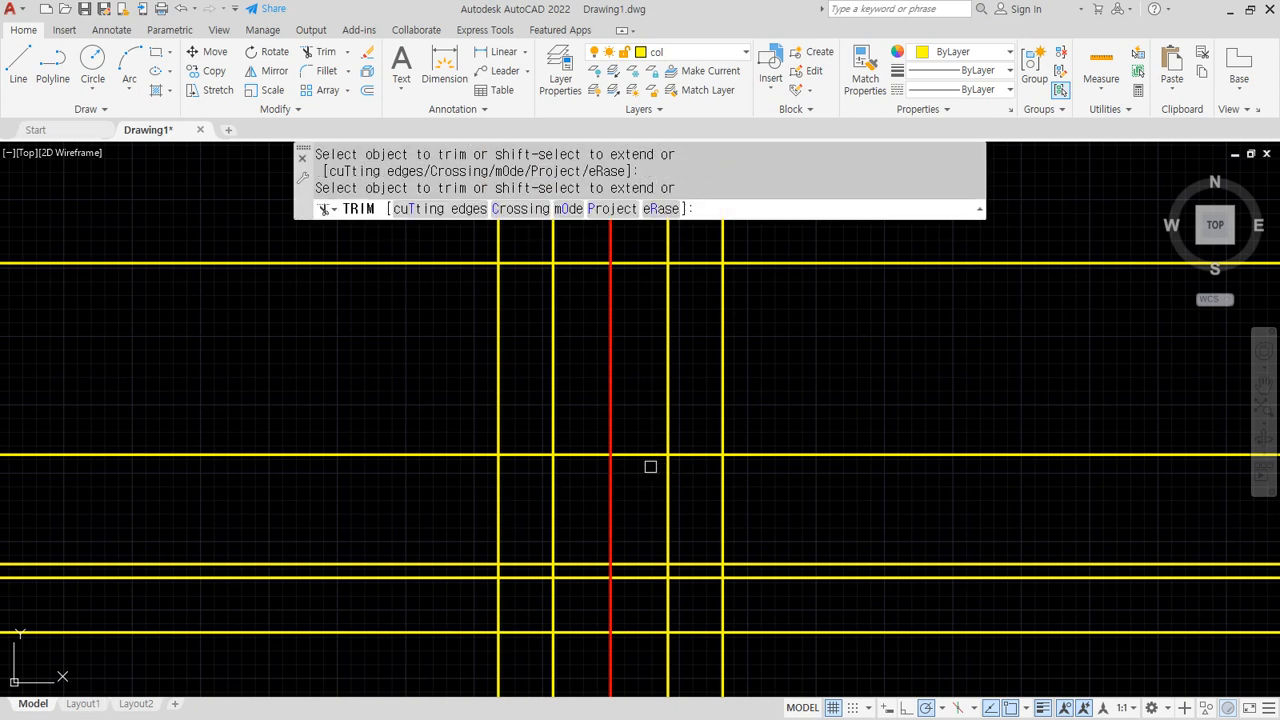
key(Escape)
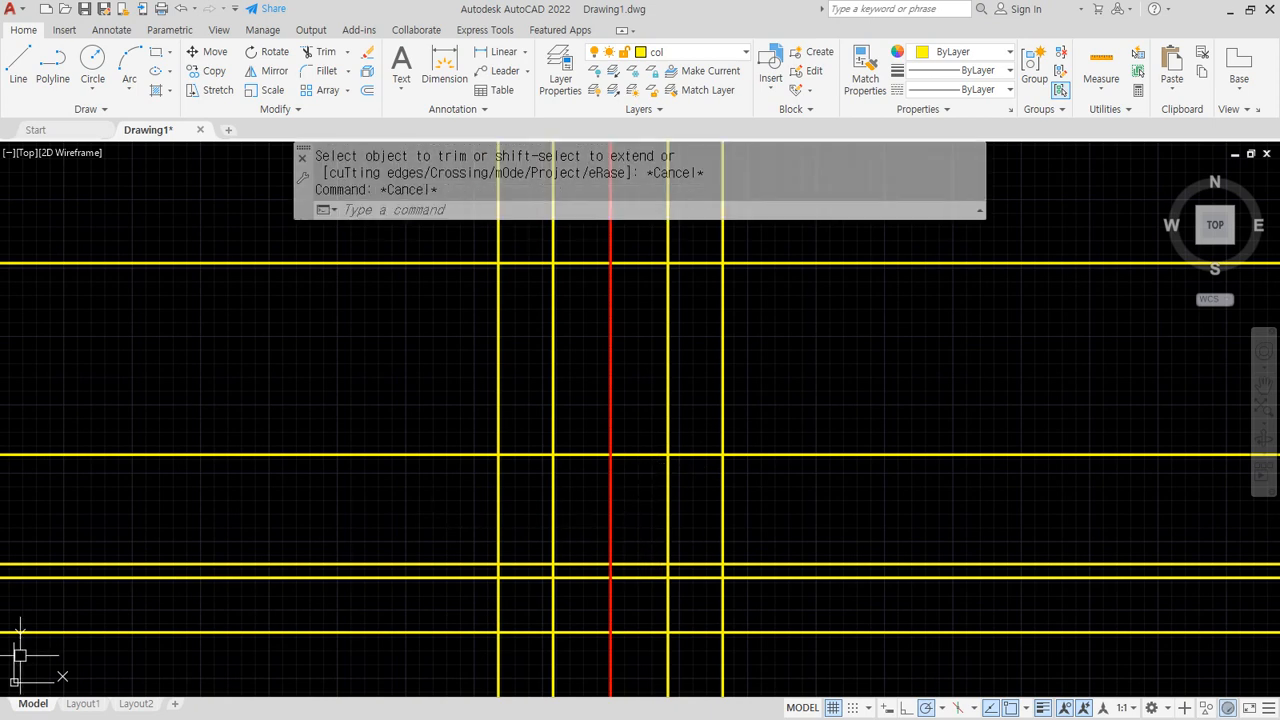
Switch to the foundation section image in the browser and examine the footing and rubble layer projection widths below the wall
key(alt+Tab)
scroll(614, 485, down, 3)
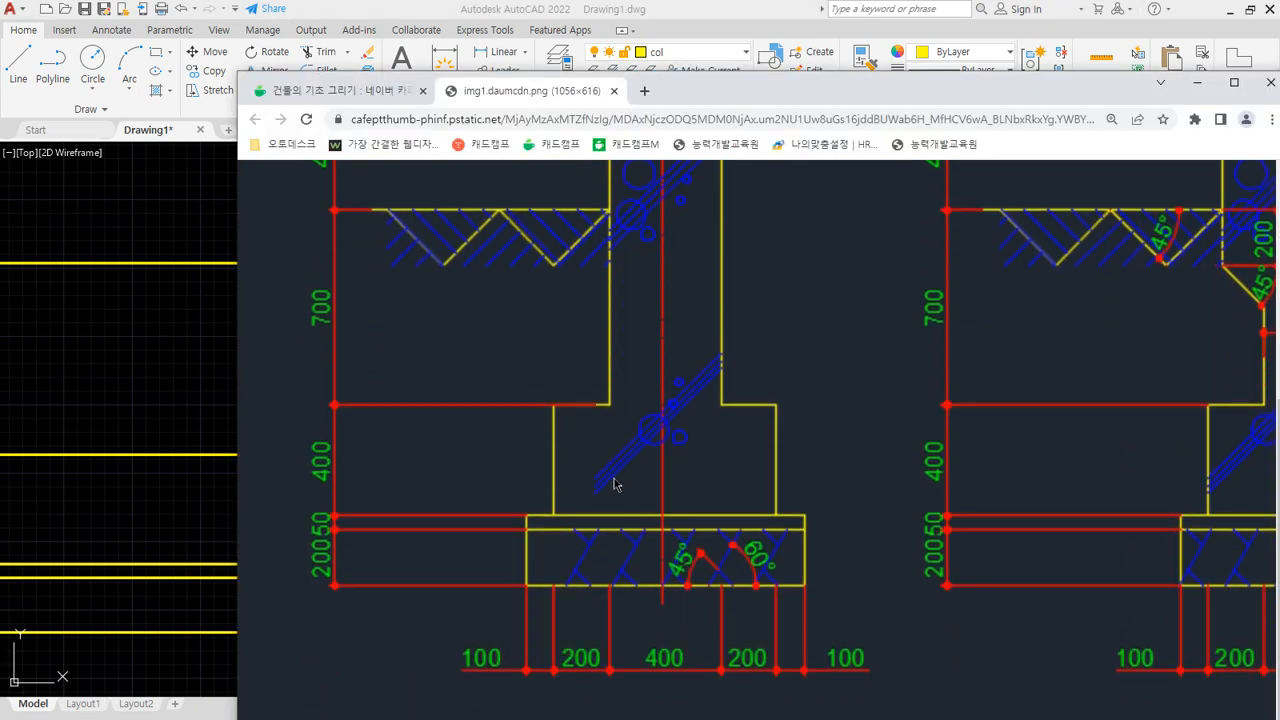
drag(557, 476, 543, 647)
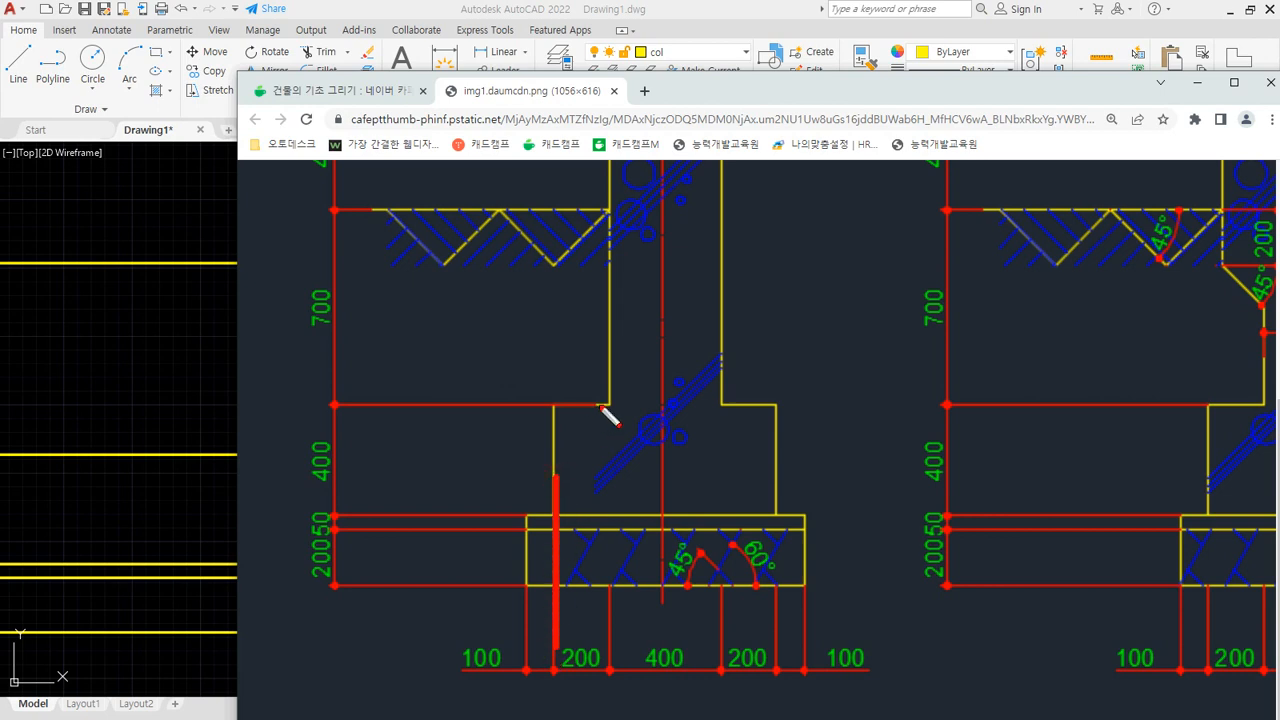
mouse_move(609, 404)
mouse_down()
mouse_move(609, 650)
mouse_move(571, 624)
mouse_move(597, 685)
mouse_up()
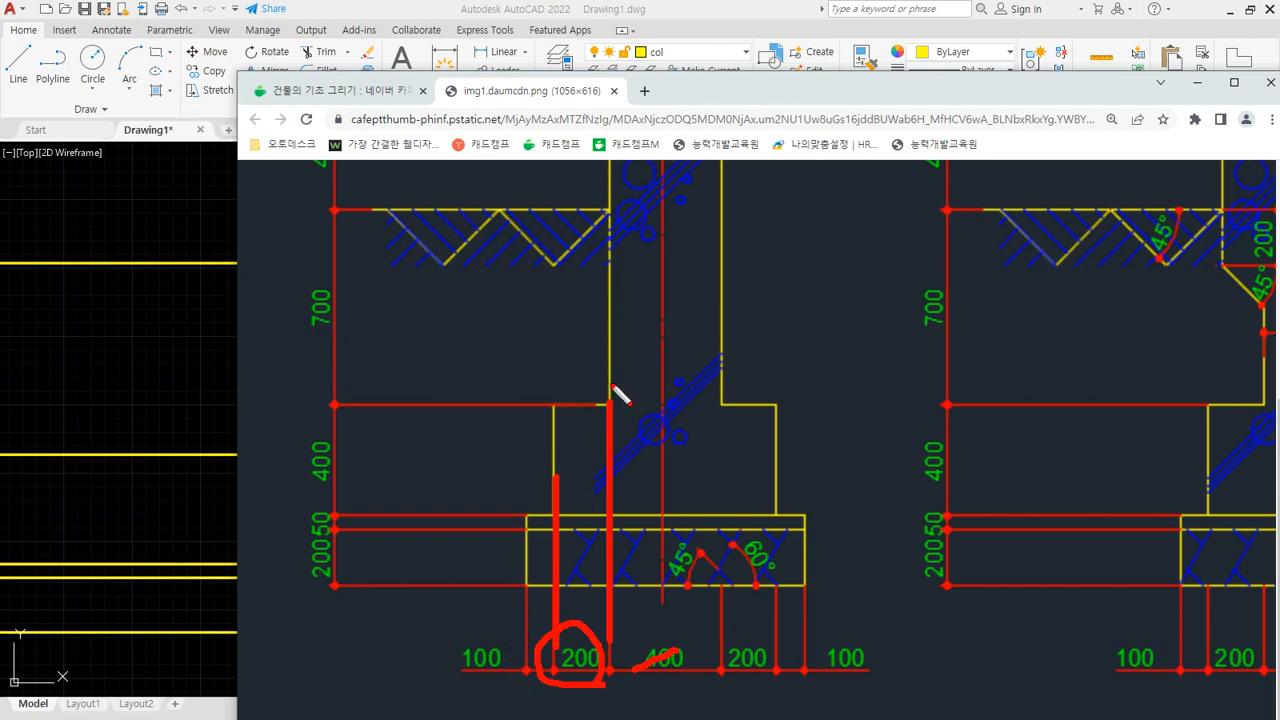
key(e)
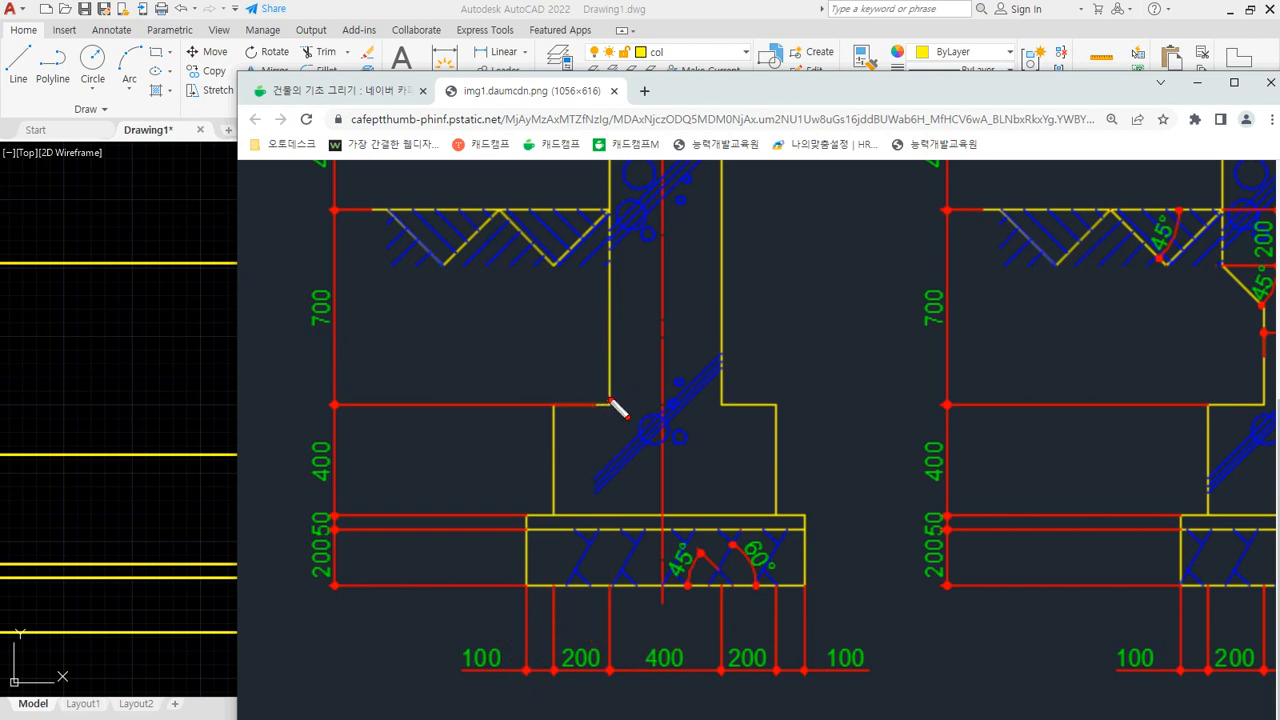
mouse_move(610, 401)
mouse_down()
mouse_move(557, 404)
mouse_move(604, 399)
mouse_up()
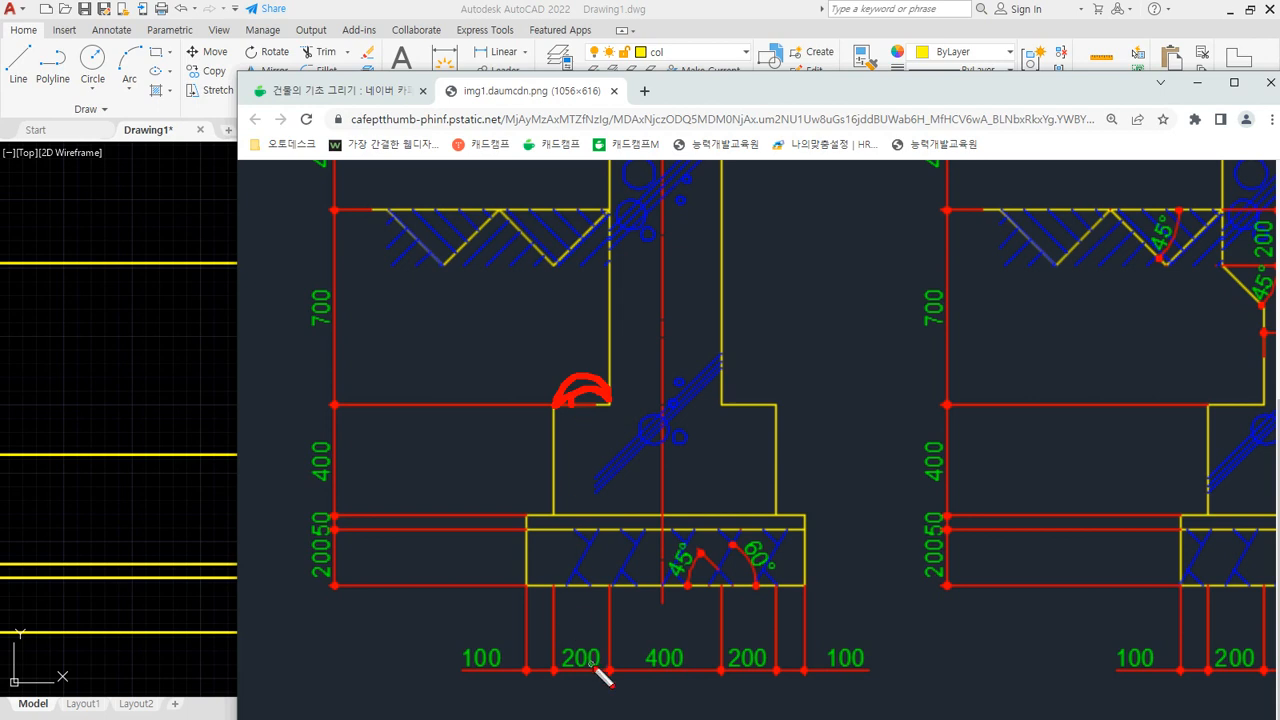
drag(592, 666, 588, 645)
mouse_move(548, 507)
mouse_down()
mouse_move(508, 562)
mouse_move(575, 588)
mouse_move(560, 517)
mouse_up()
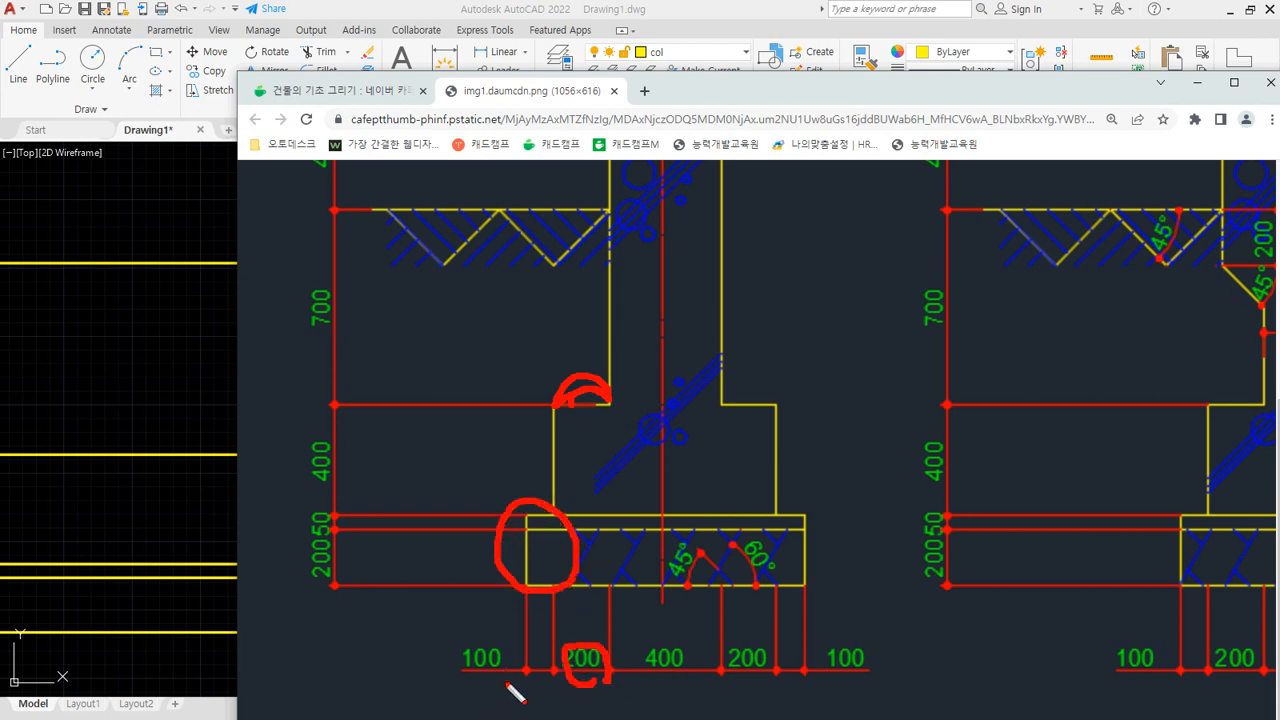
mouse_move(506, 686)
mouse_down()
mouse_move(505, 626)
mouse_move(502, 693)
mouse_up()
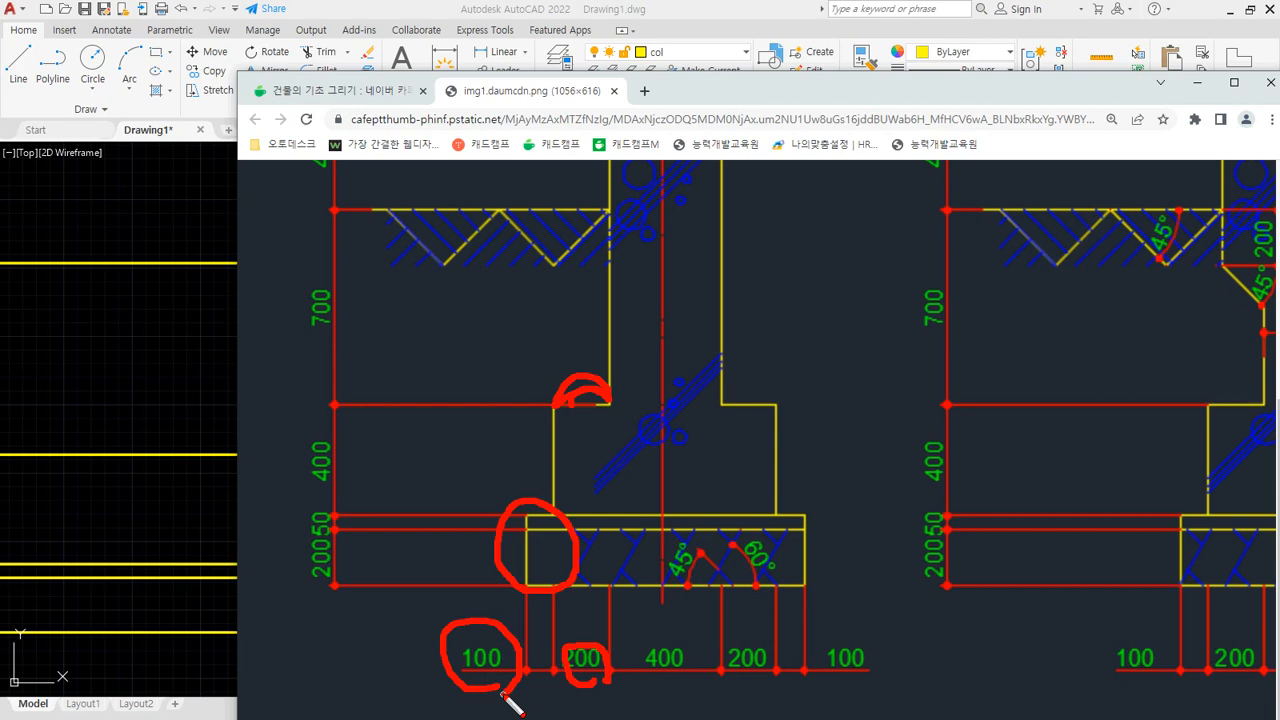
Return to AutoCAD and offset the two outer footing lines 100 mm outward for the rubble layer sides
click(577, 42)
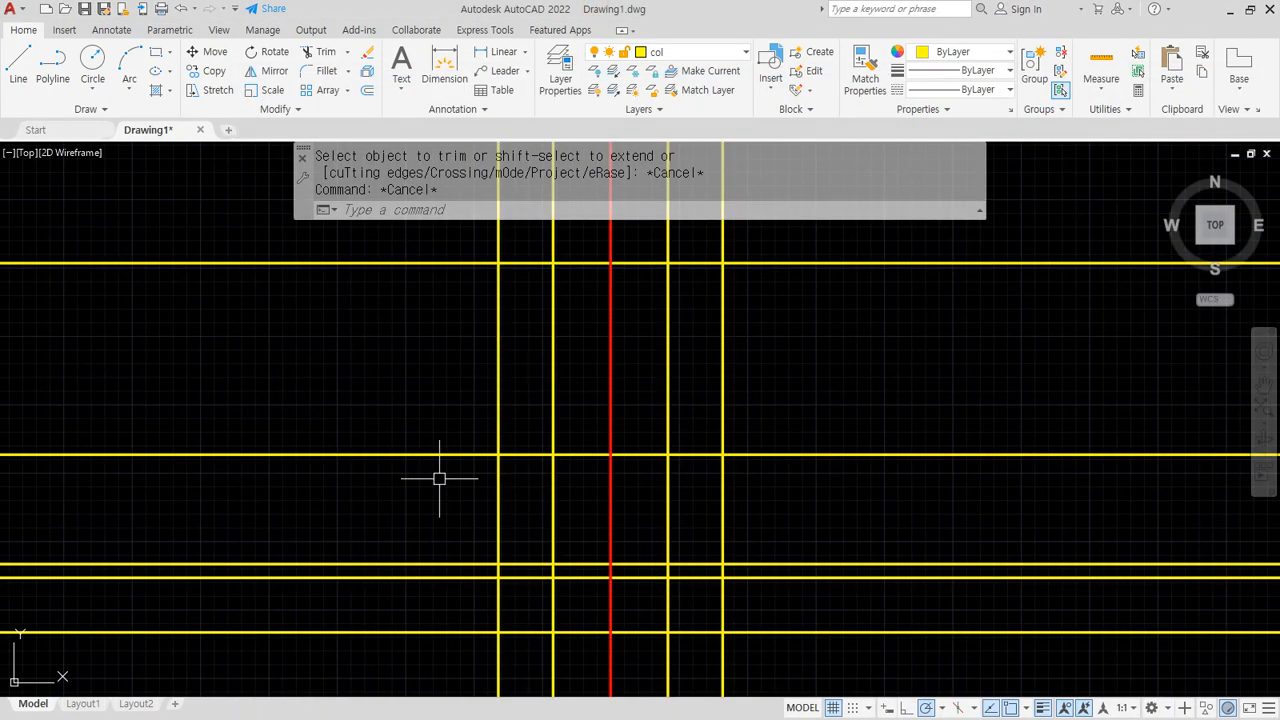
text(o)
key(Return)
text(100)
key(Return)
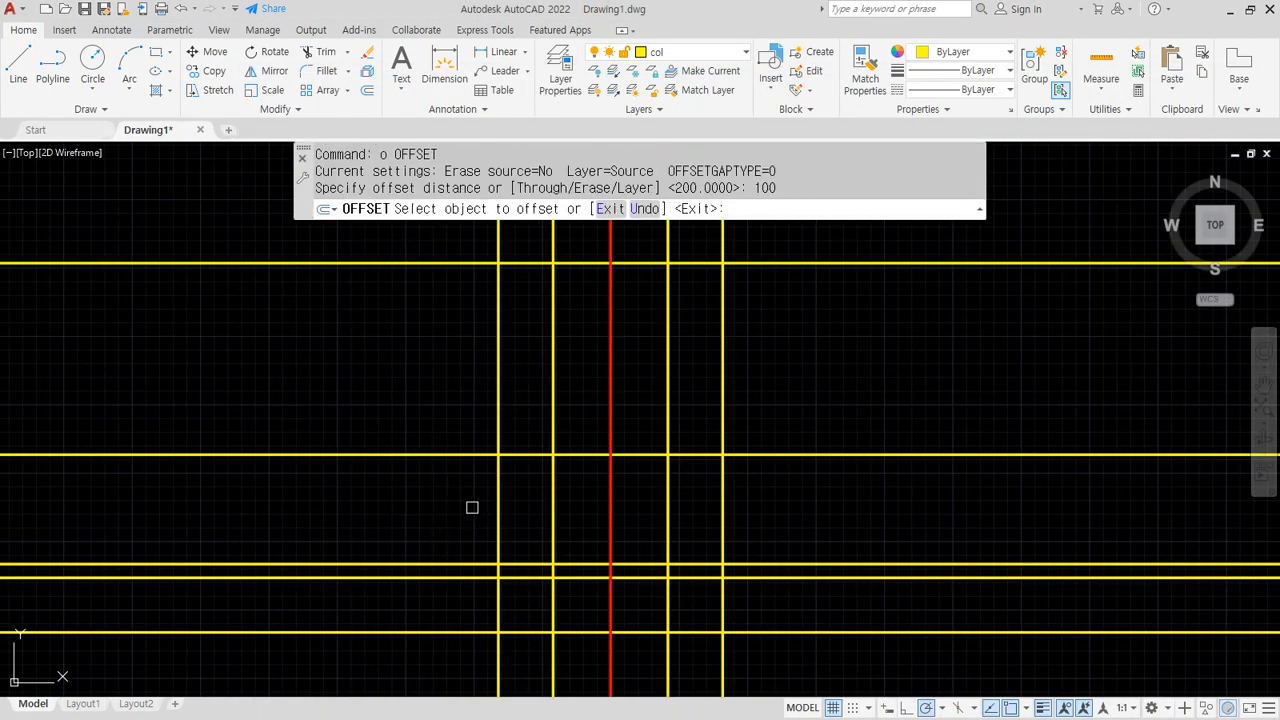
click(498, 510)
click(440, 511)
click(723, 506)
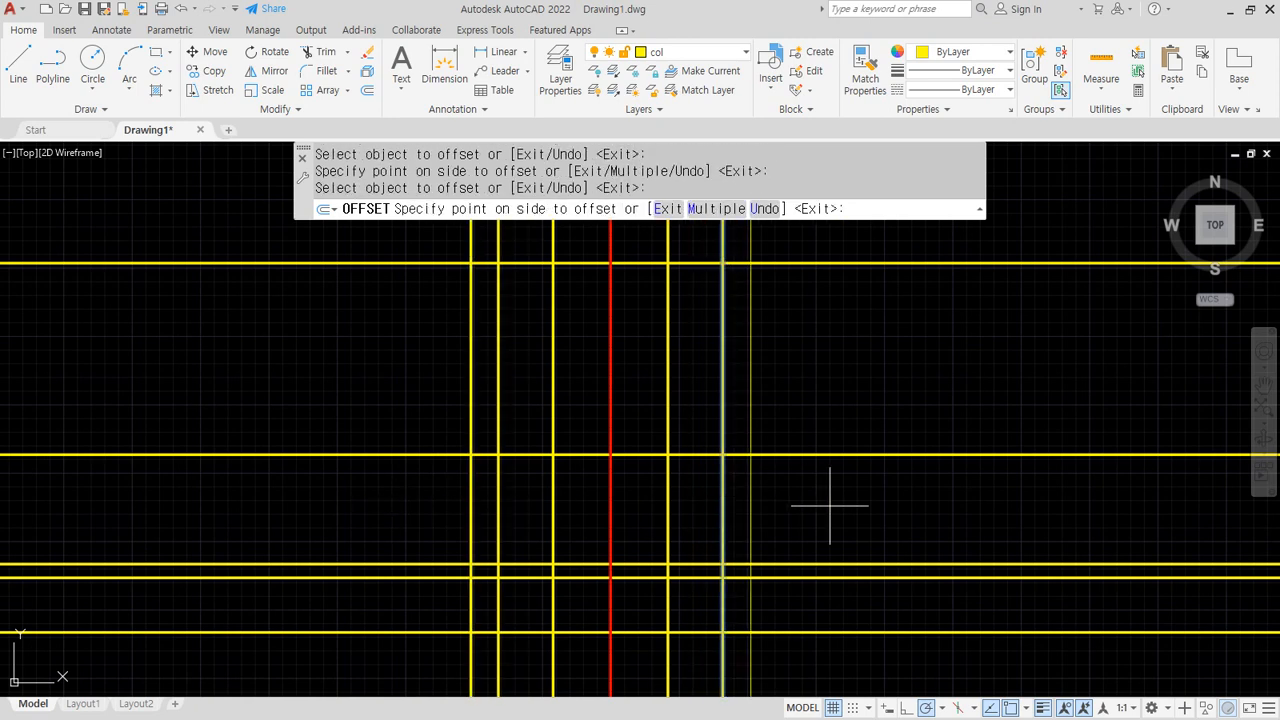
click(830, 506)
key(Return)
mouse_move(552, 245)
mouse_down()
mouse_move(552, 416)
mouse_move(512, 457)
mouse_move(490, 548)
mouse_move(693, 568)
mouse_move(726, 452)
mouse_move(668, 162)
mouse_up()
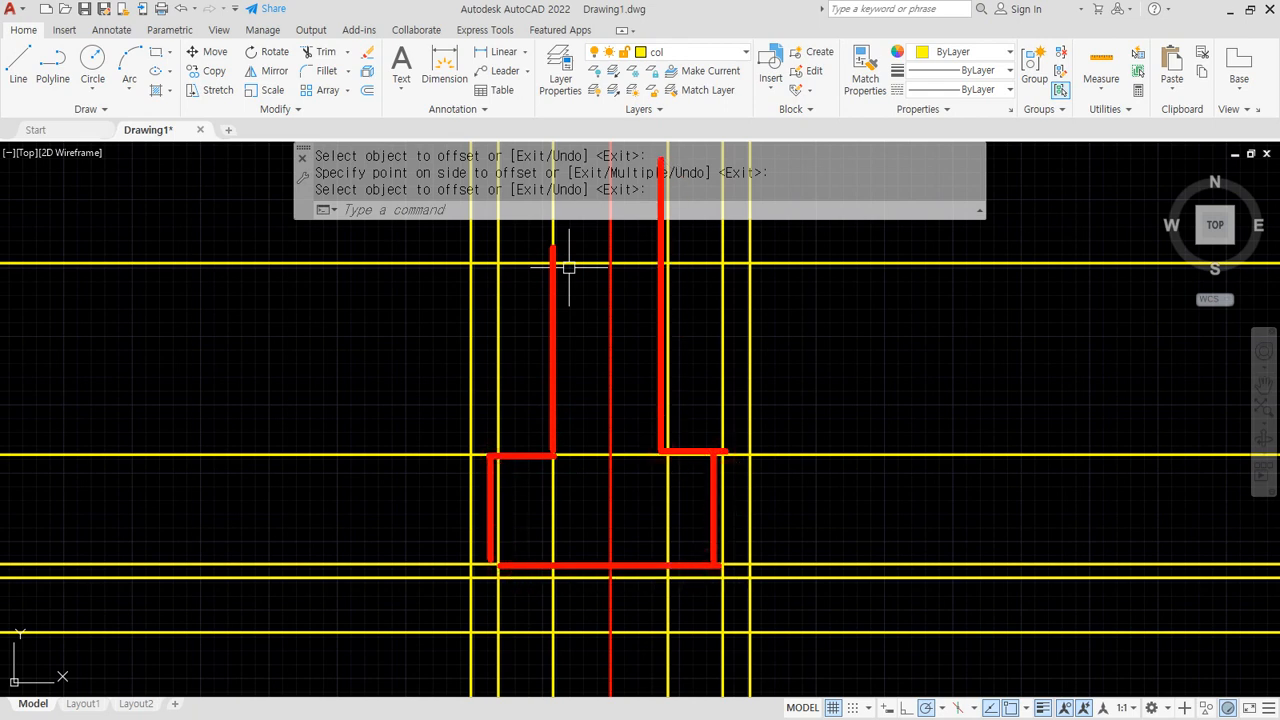
key(Escape)
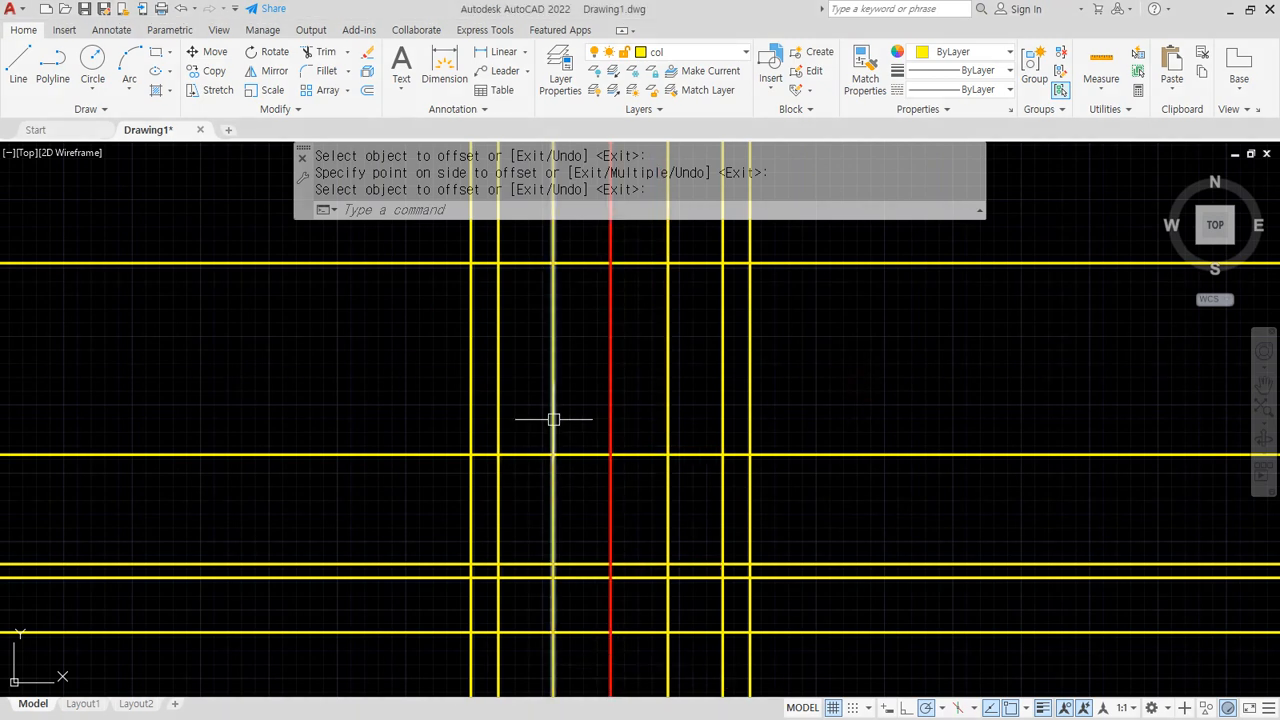
key(ctrl+2)
mouse_move(553, 292)
mouse_down()
mouse_move(558, 446)
mouse_move(490, 449)
mouse_move(490, 540)
mouse_move(732, 540)
mouse_move(686, 455)
mouse_move(664, 324)
mouse_up()
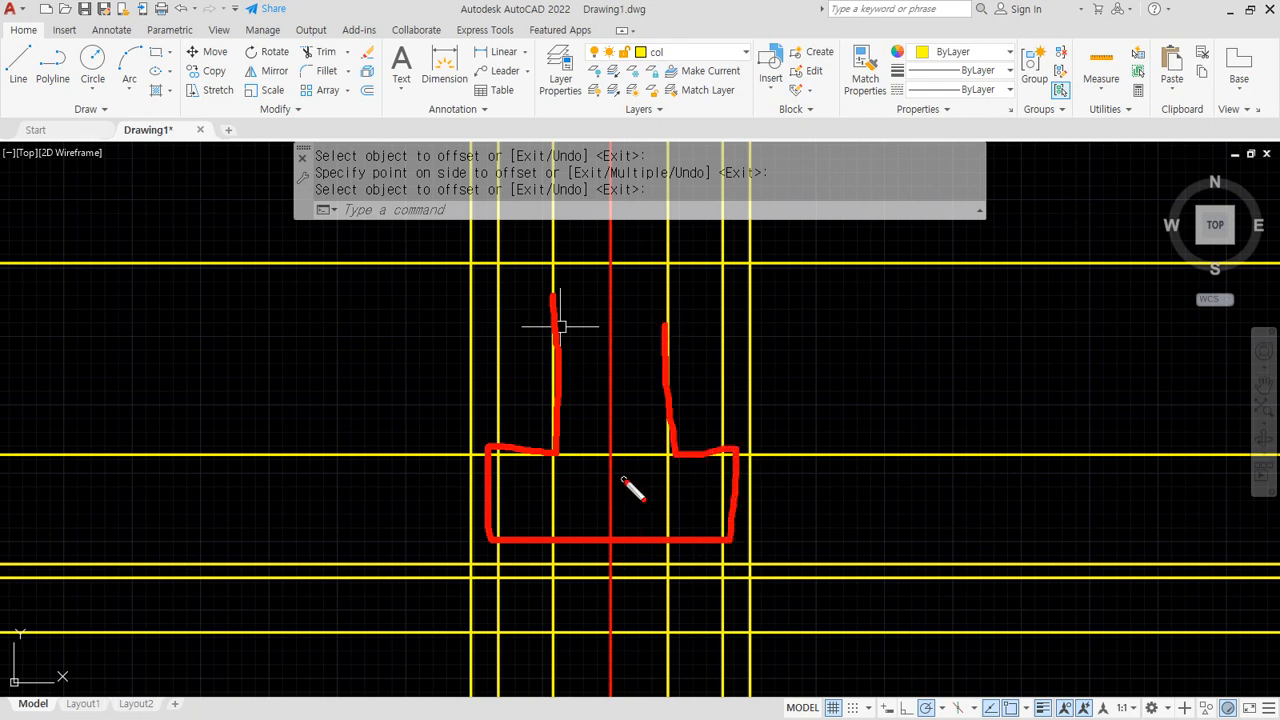
mouse_move(622, 478)
mouse_down()
mouse_move(571, 449)
mouse_move(643, 469)
mouse_up()
drag(600, 423, 594, 312)
key(Escape)
Trim the footing's top line between the left wall line and the centerline
text(tr)
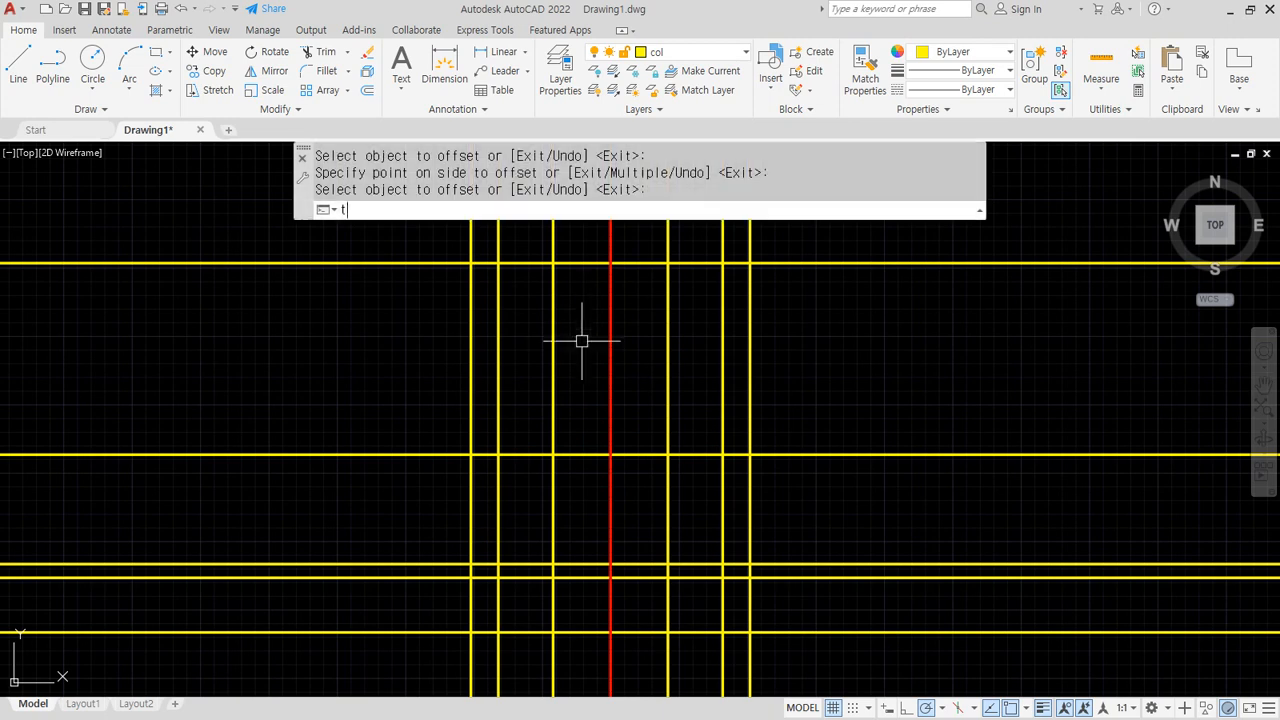
key(Return)
click(575, 451)
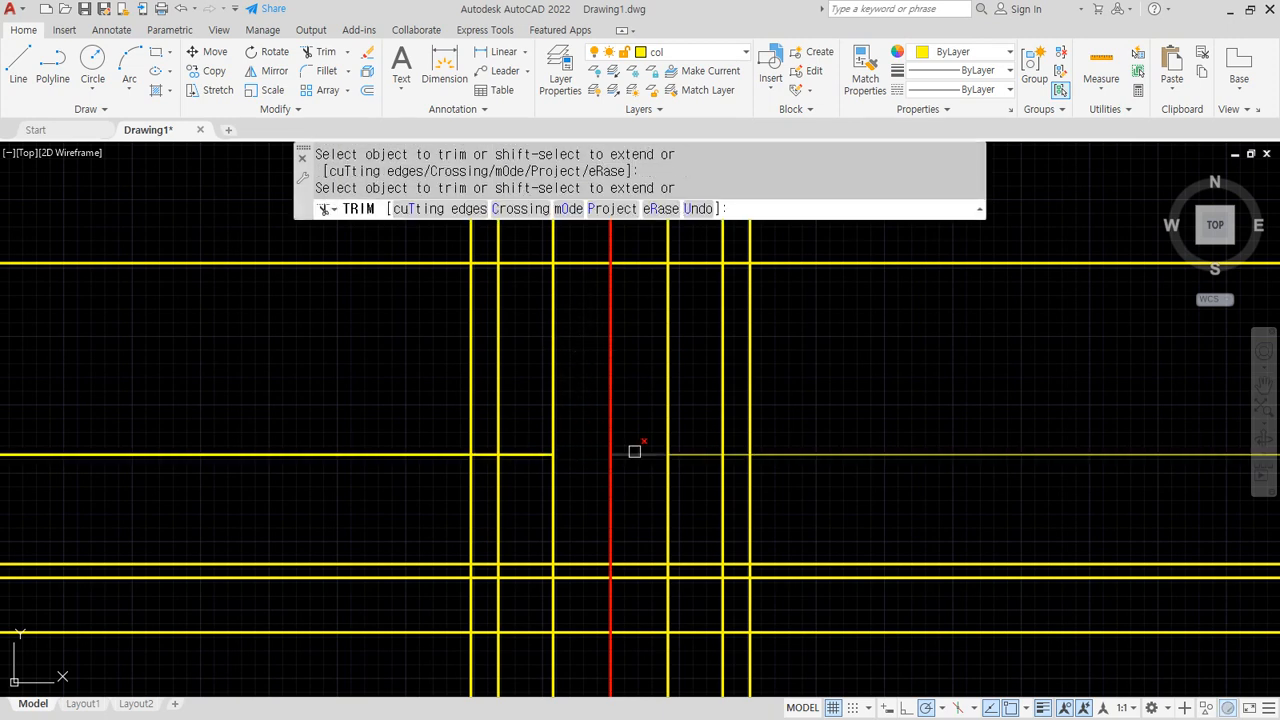
key(Return)
Fillet the left half of the footing into sharp corners, joining the wall, top, side and bottom lines
text(f)
key(Return)
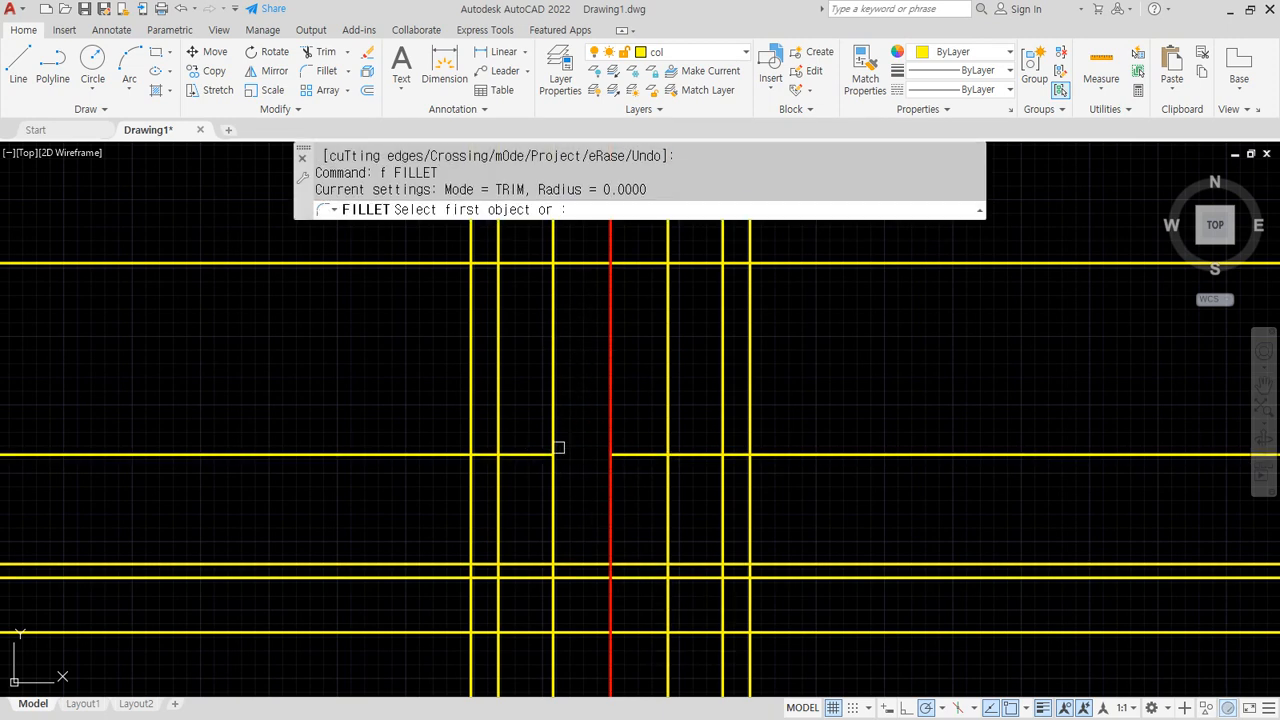
click(552, 445)
click(535, 455)
key(Return)
click(520, 455)
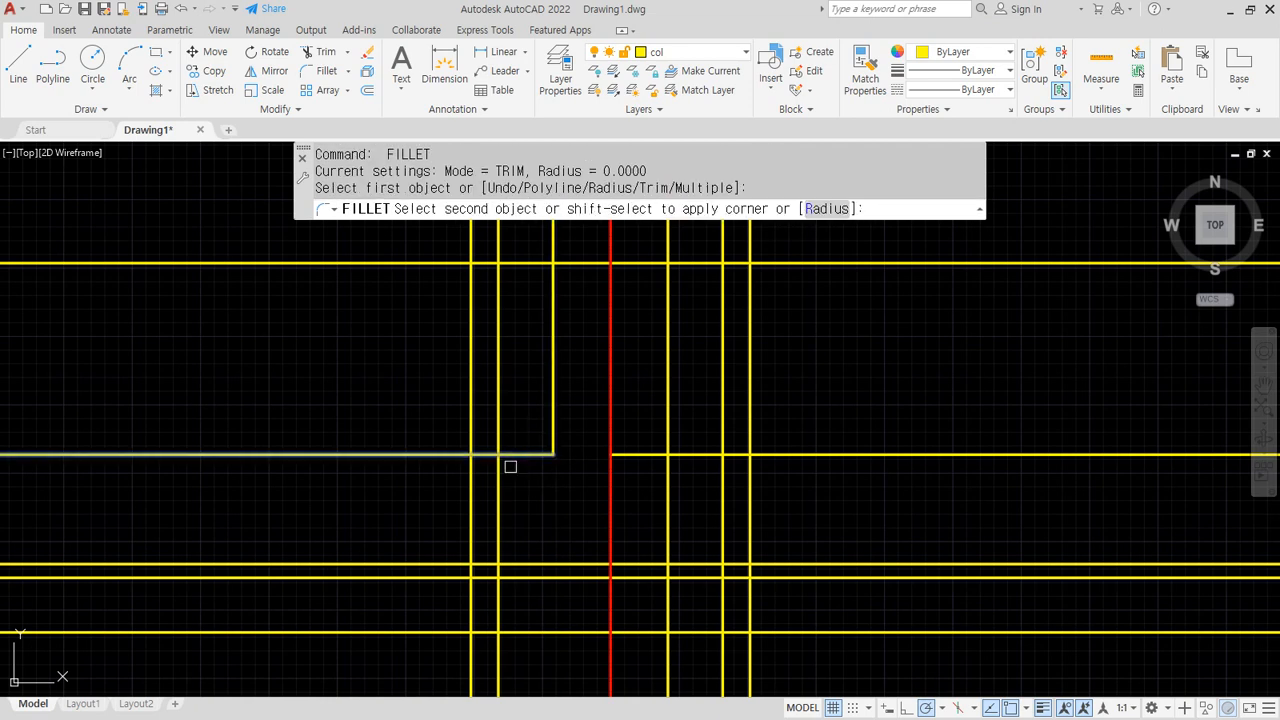
click(500, 468)
key(Return)
click(498, 515)
click(525, 567)
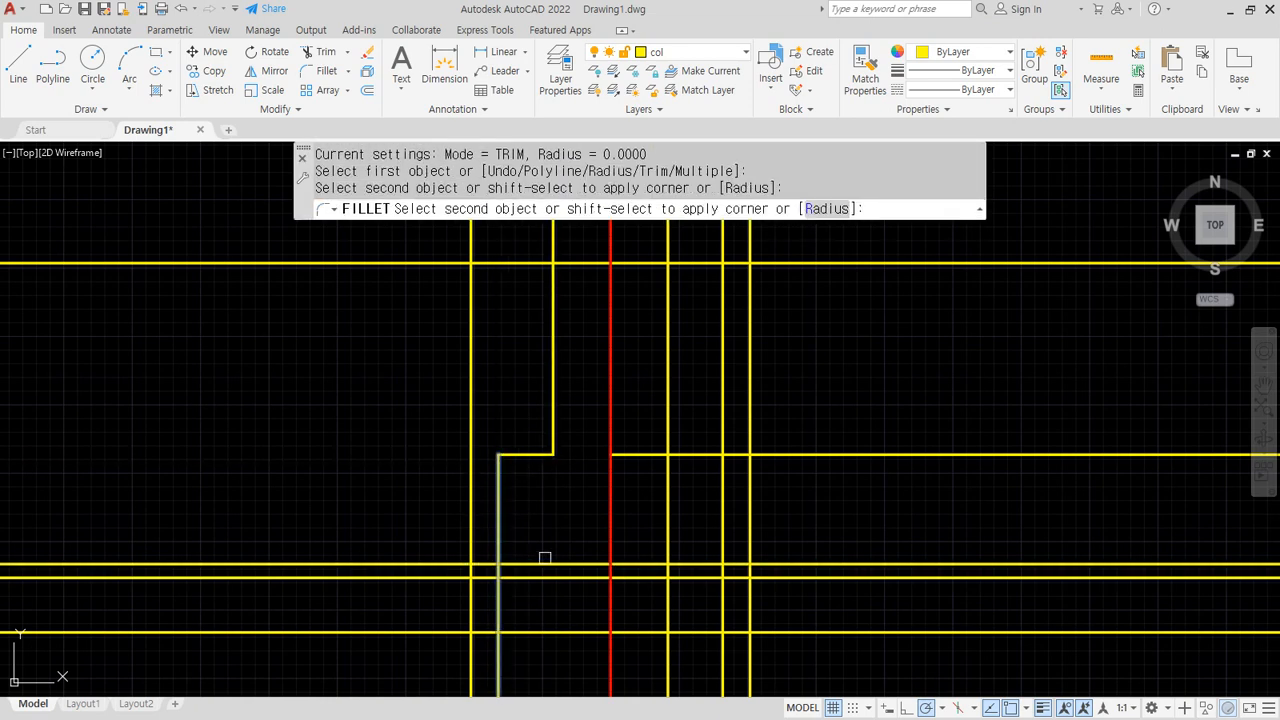
Fillet the right half of the footing into sharp corners, joining the wall, top, side and bottom lines
key(Return)
click(668, 430)
click(682, 455)
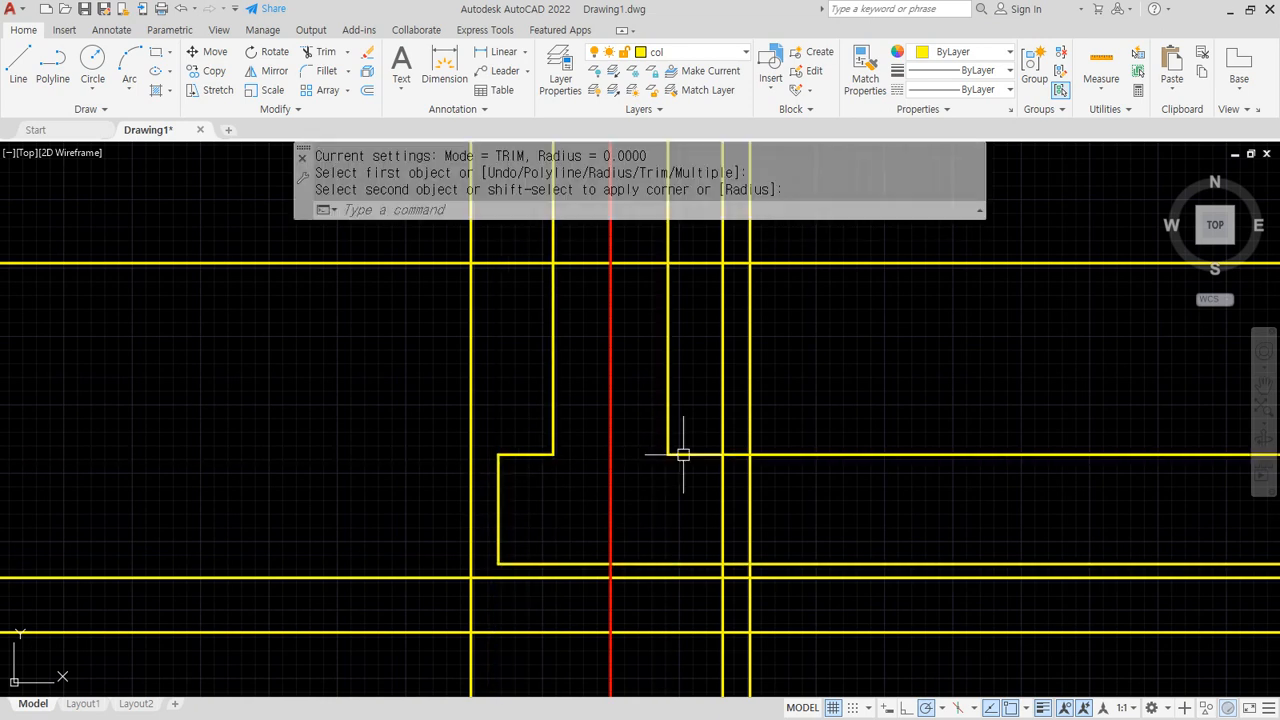
key(Return)
click(700, 456)
click(721, 480)
key(Return)
click(720, 505)
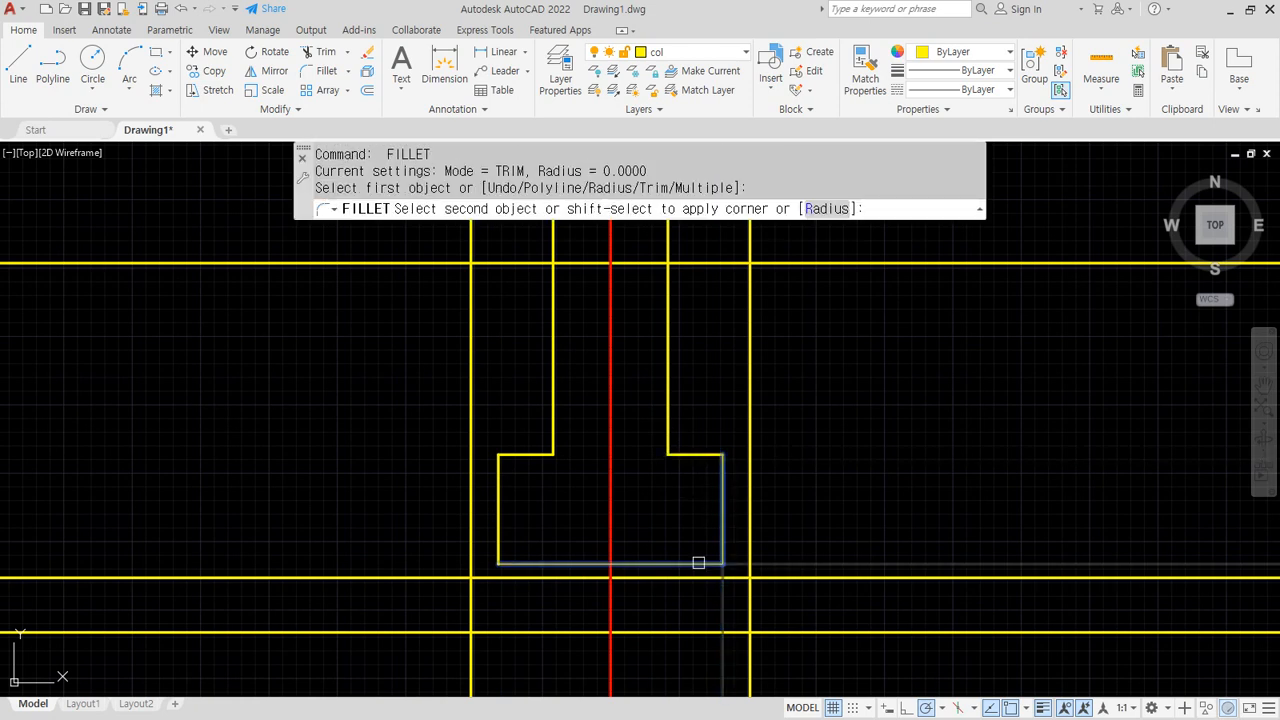
click(697, 564)
Fillet the rubble layer's top and bottom lines with its left side line into sharp corners
middle_drag(419, 537, 417, 457)
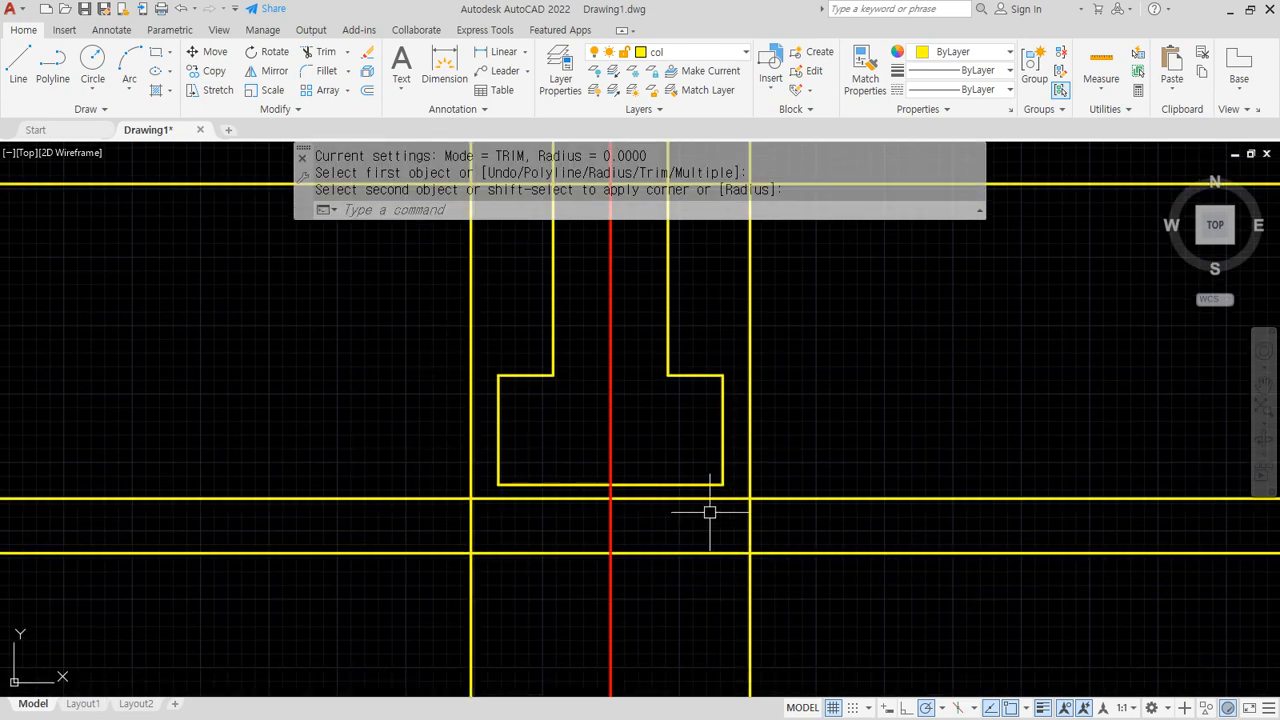
middle_drag(314, 429, 317, 366)
text(f)
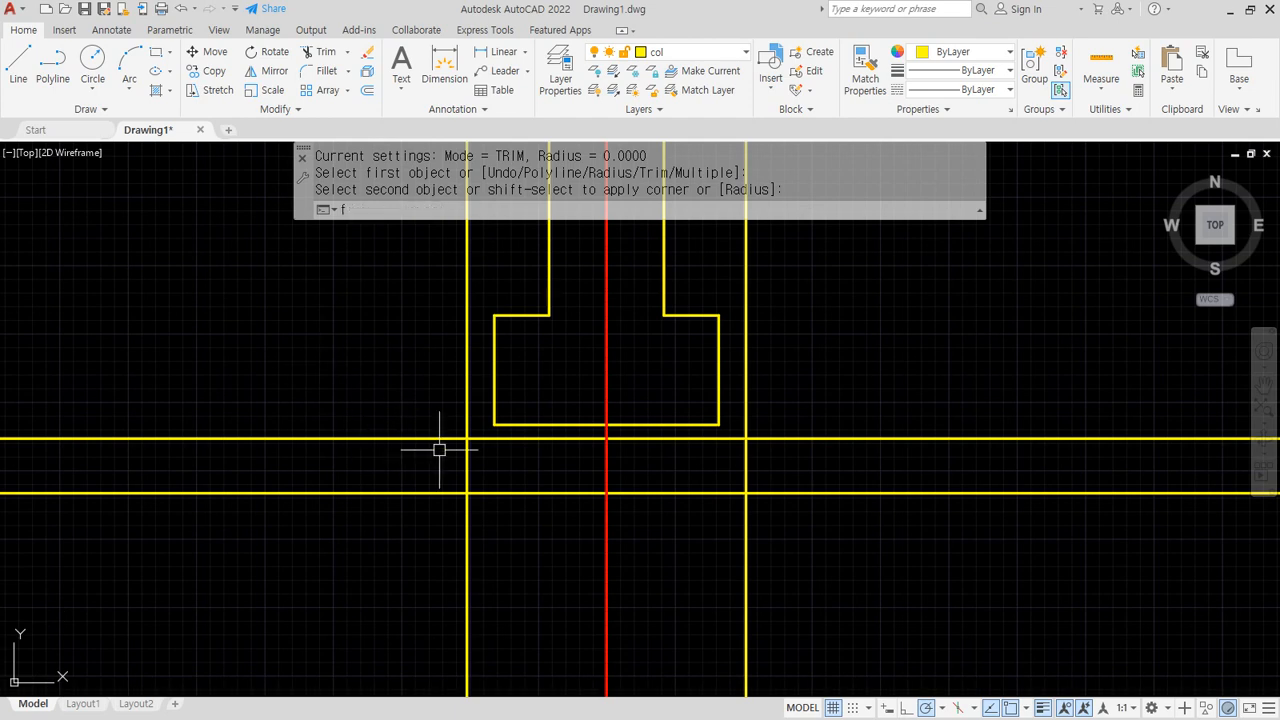
key(Return)
click(485, 442)
click(465, 468)
key(Return)
click(489, 489)
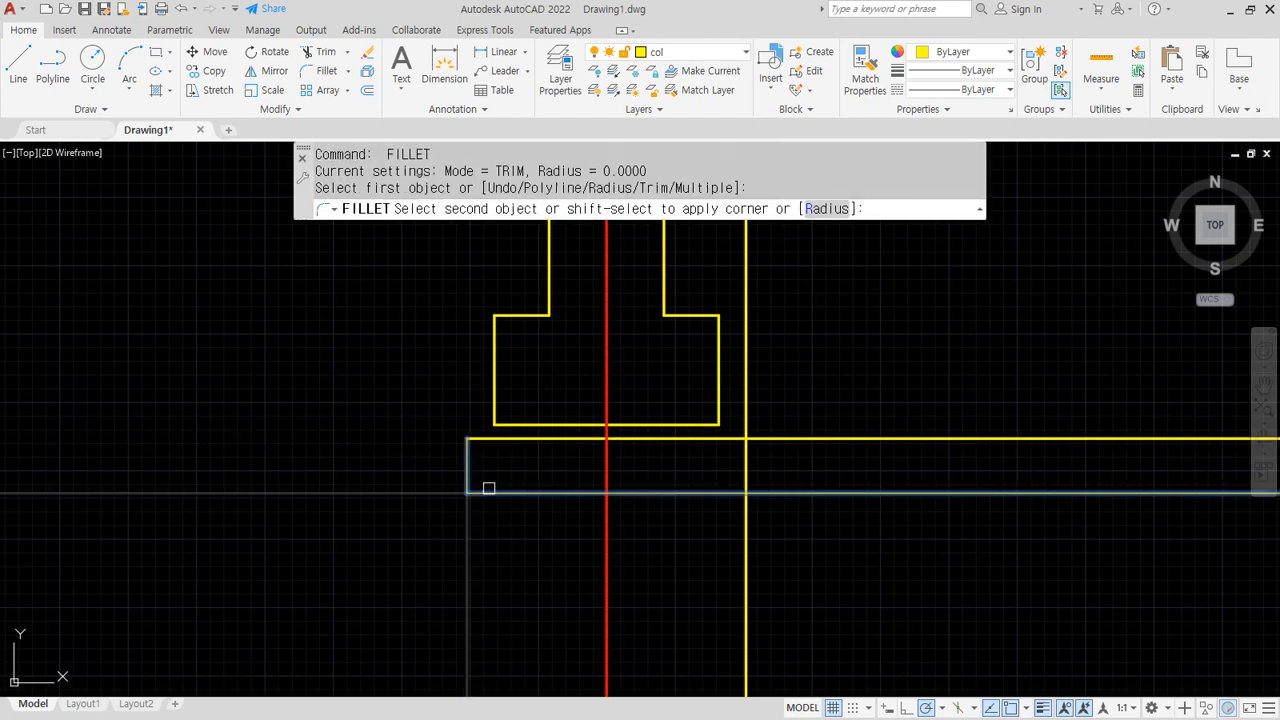
click(467, 470)
Fillet the rubble layer's bottom and top lines with its right side line into sharp corners
key(Return)
click(721, 492)
click(748, 470)
key(Return)
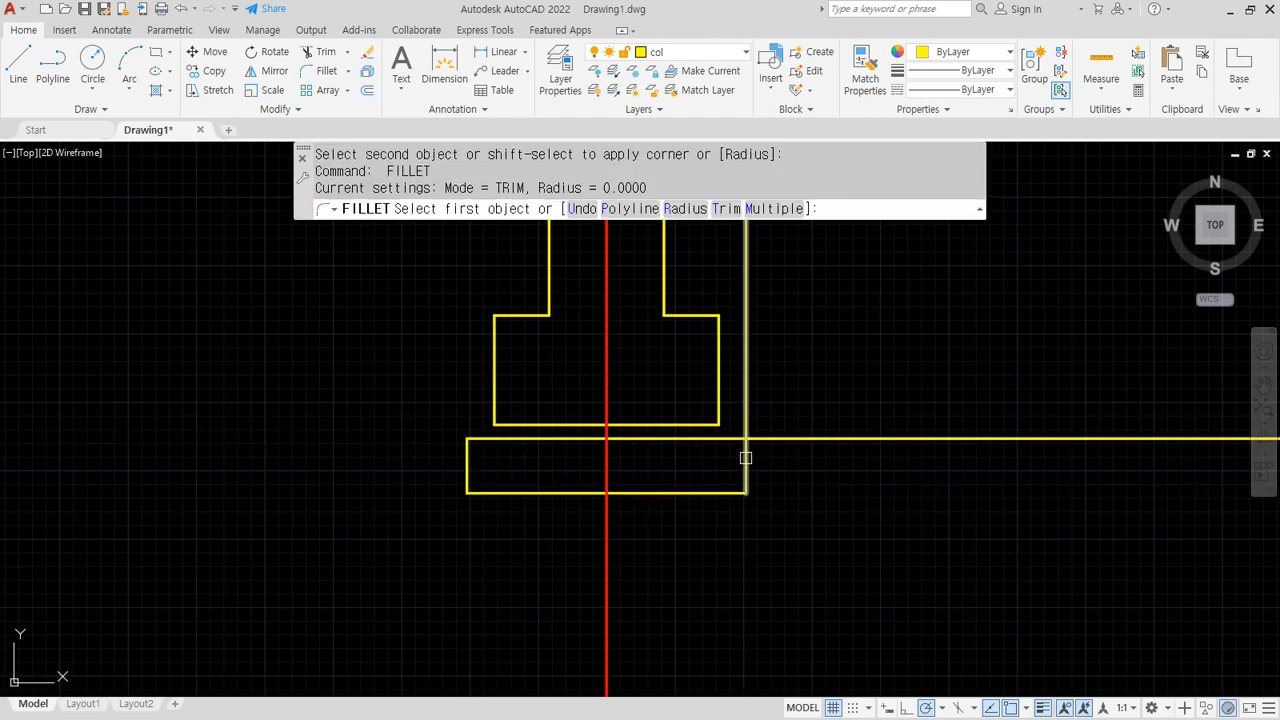
click(746, 459)
click(731, 436)
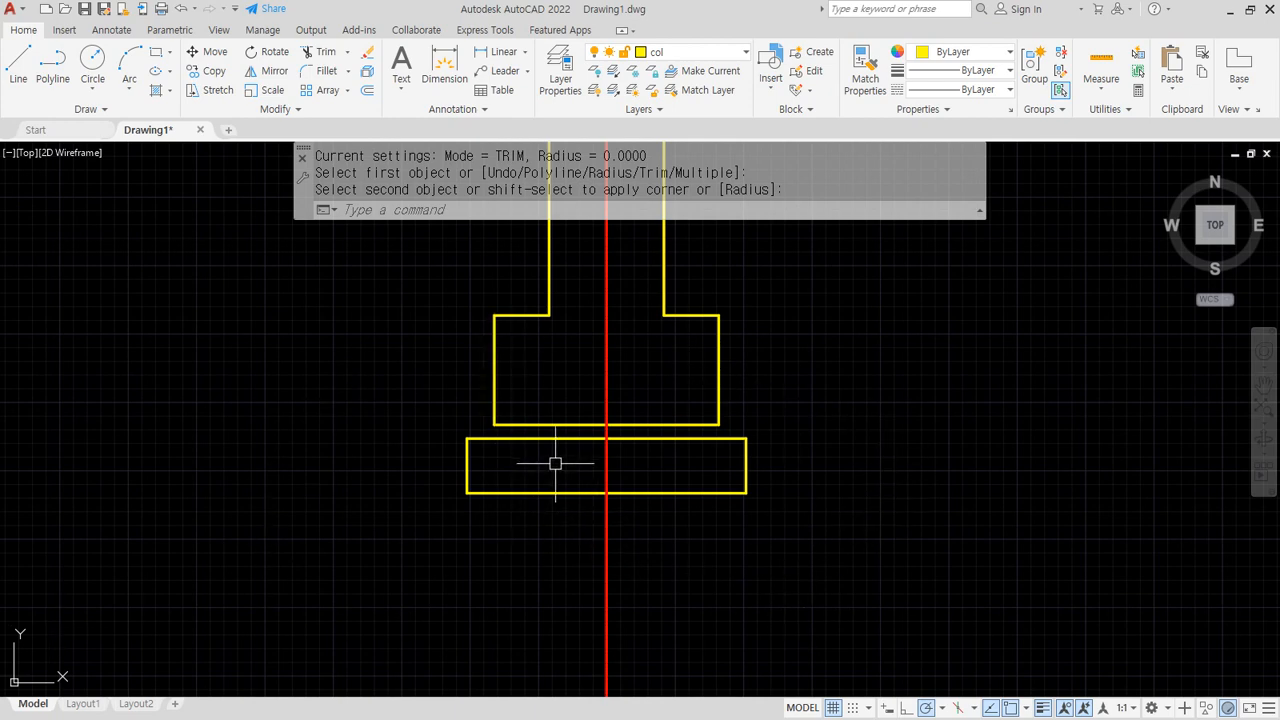
Fillet the blinding concrete's top line with the rubble layer's left and right side lines into sharp corners
scroll(550, 451, up, 2)
text(f)
key(Return)
click(415, 459)
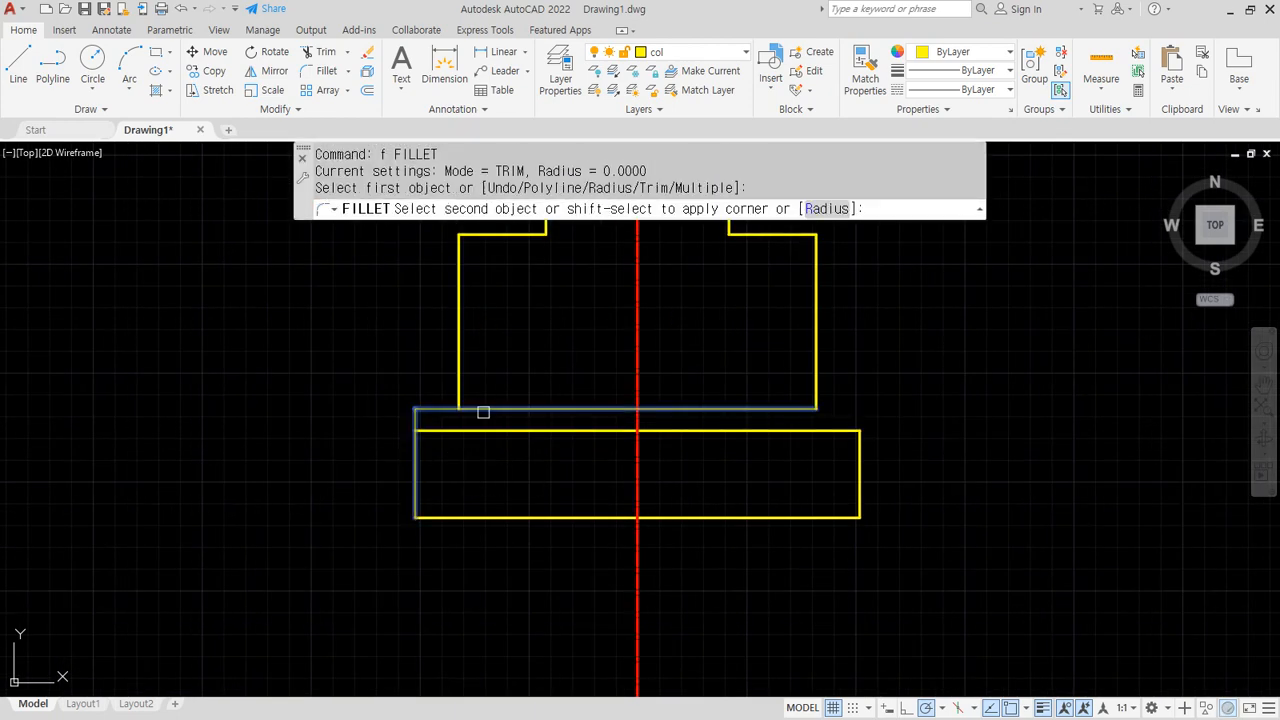
click(483, 409)
key(Return)
click(780, 409)
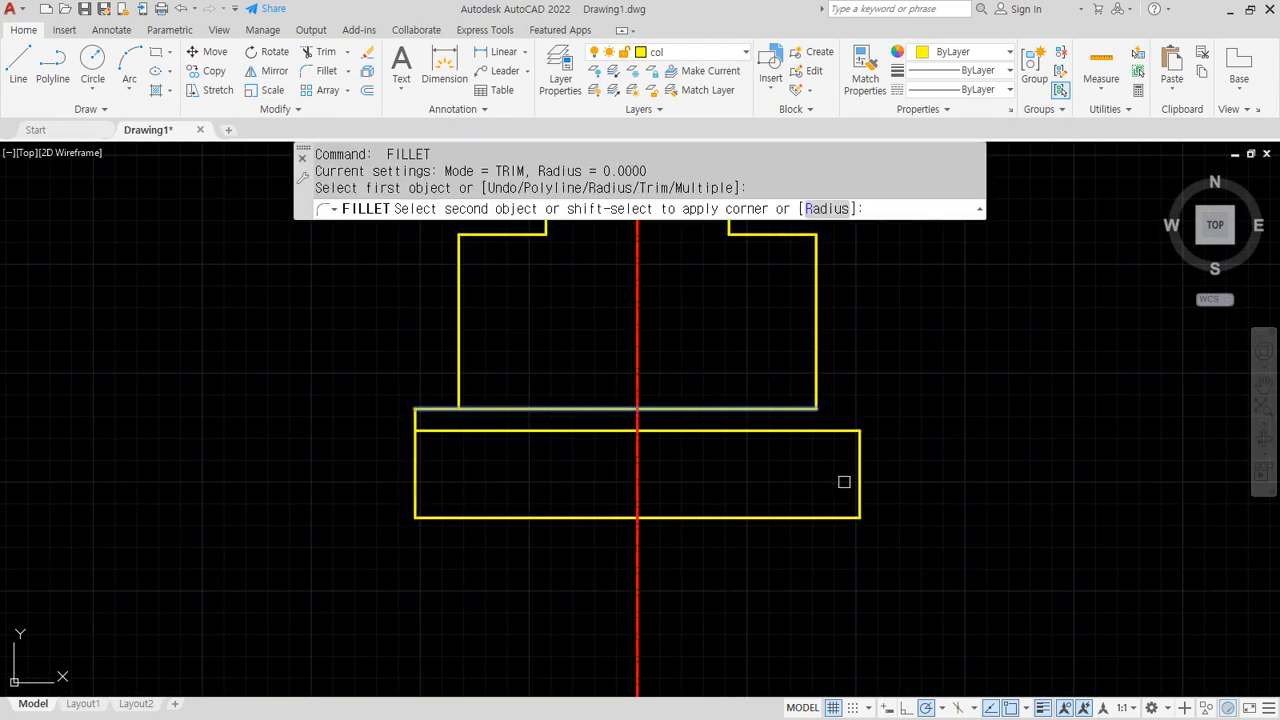
click(844, 481)
click(852, 469)
click(866, 466)
click(859, 465)
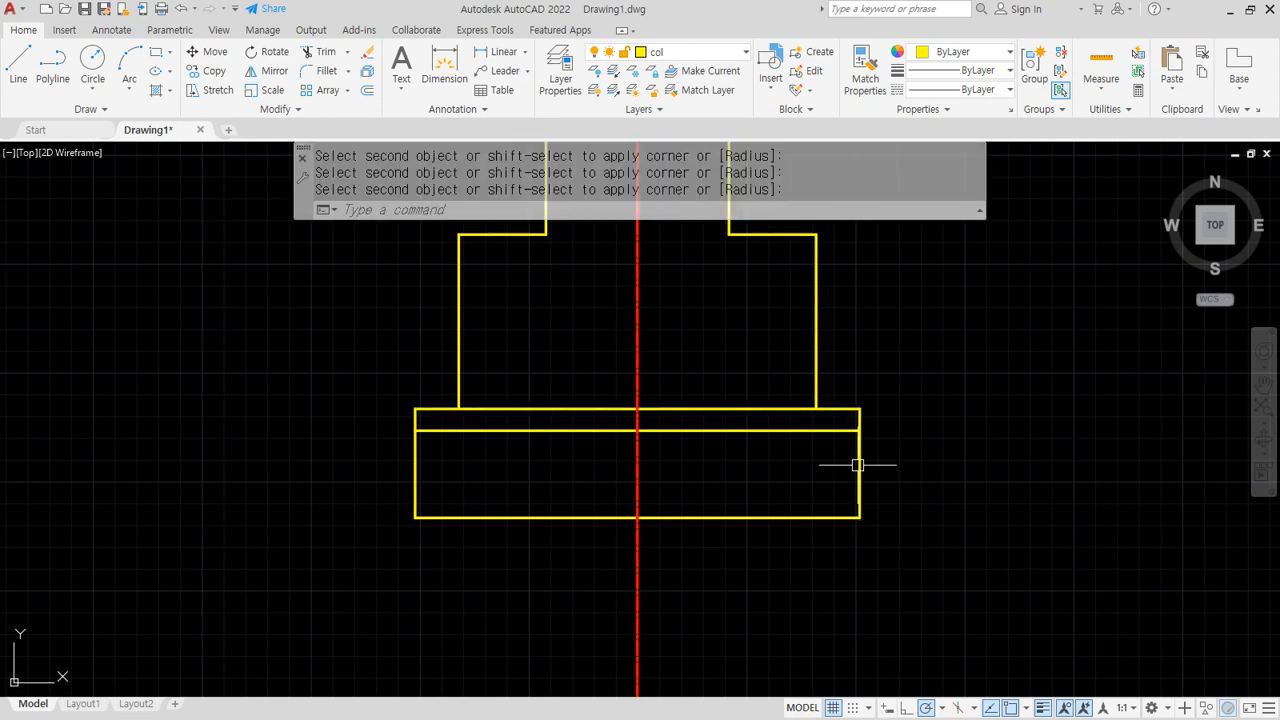
Trim away the part of the blinding concrete's top line between the footing's two sides
middle_drag(704, 504, 660, 551)
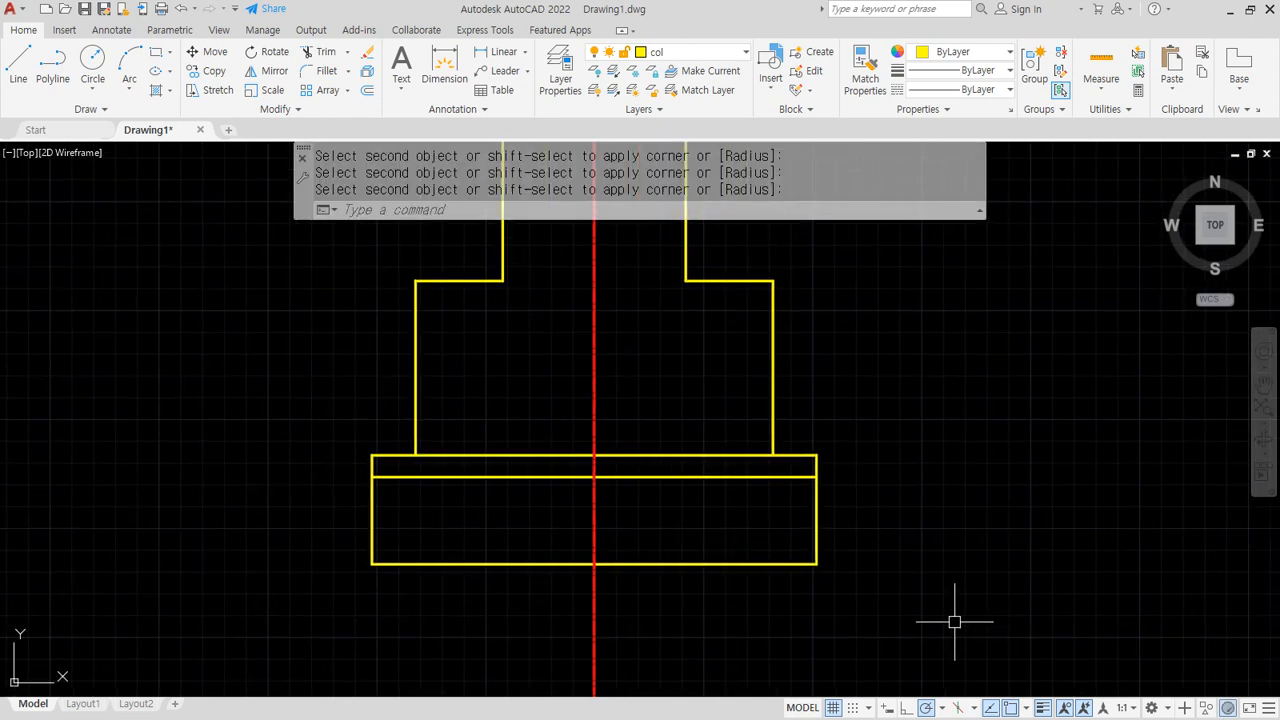
middle_drag(533, 423, 514, 429)
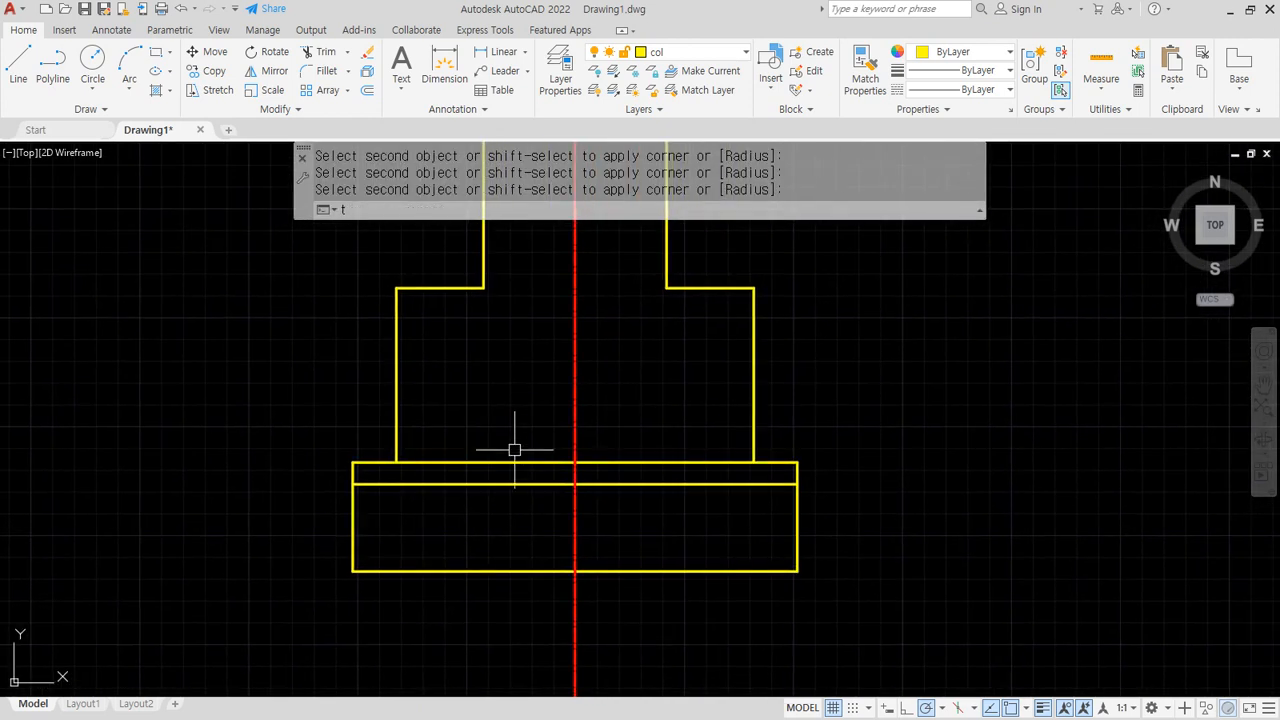
text(tr)
key(space)
click(515, 461)
click(612, 462)
key(space)
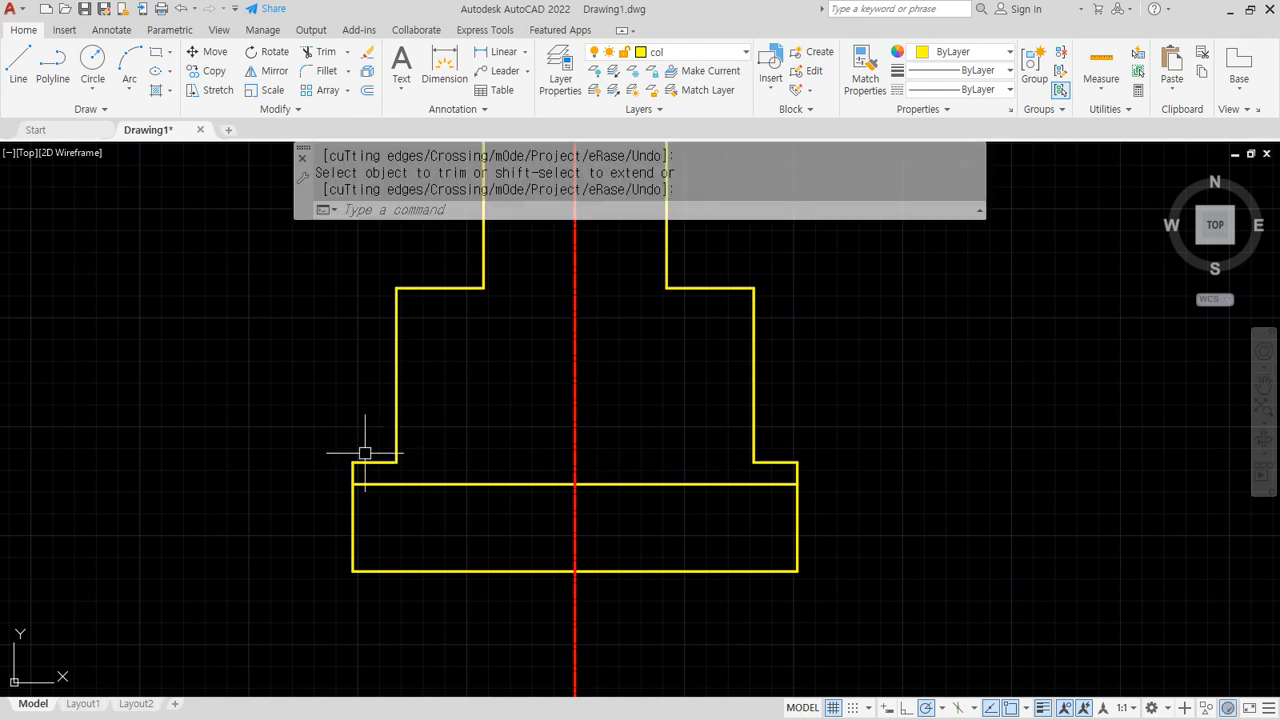
Create a layer named fin and set its color to 3 (green)
click(289, 443)
click(840, 691)
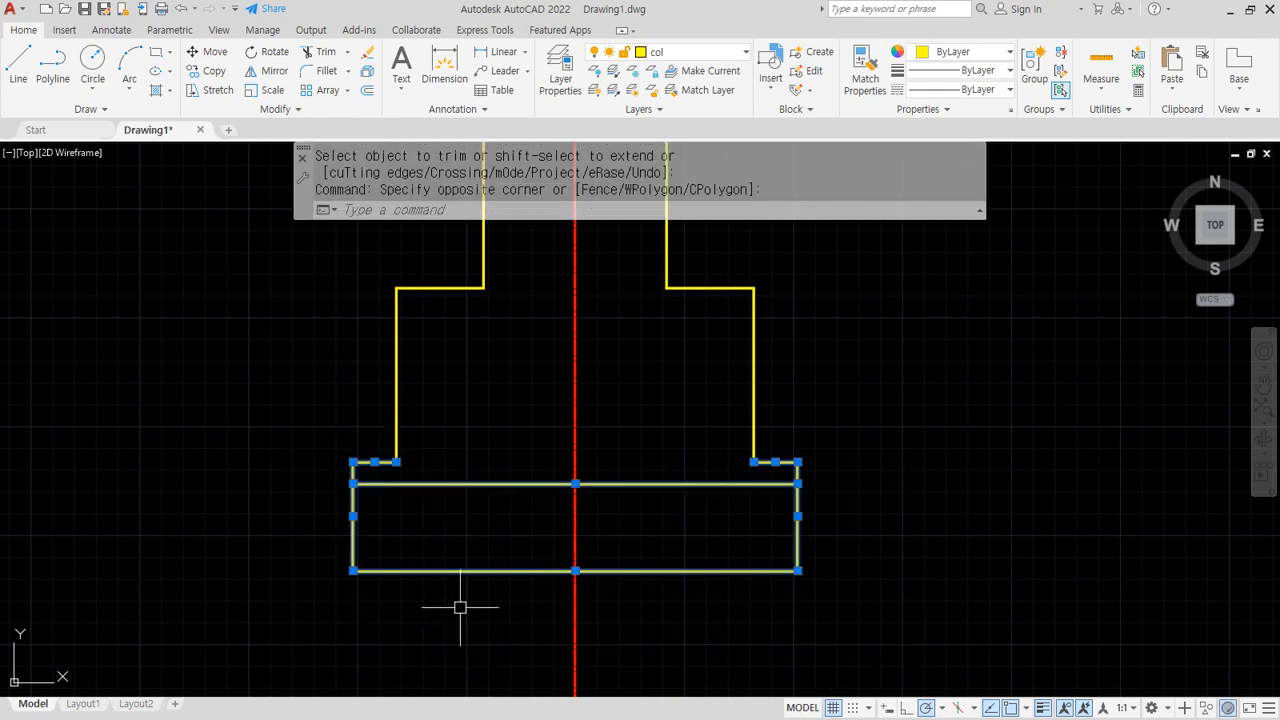
click(560, 68)
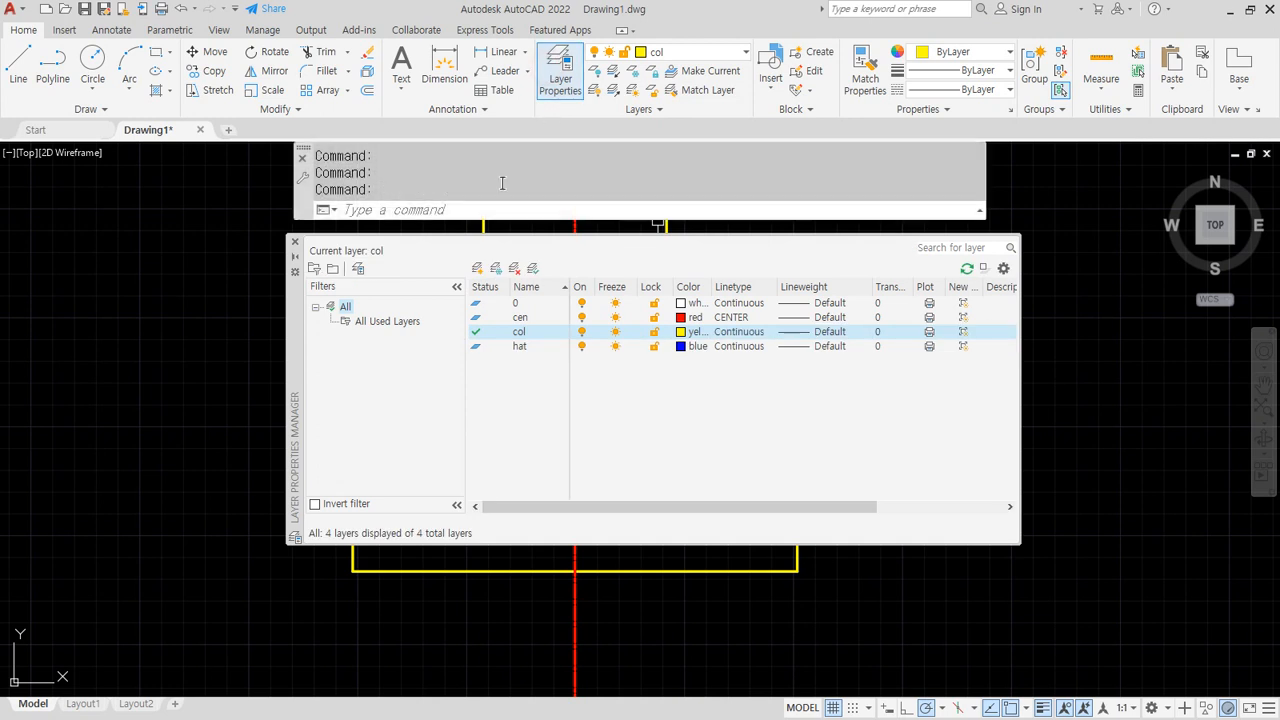
click(477, 268)
text(f)
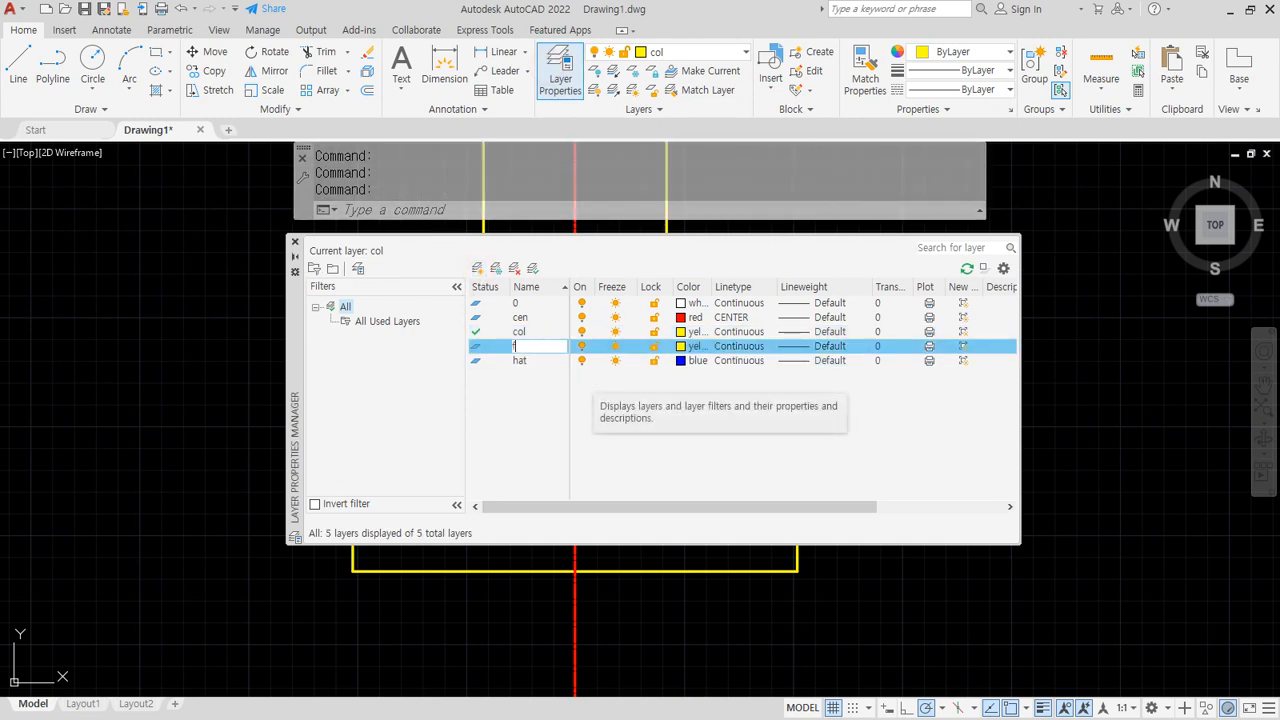
text(in)
key(Return)
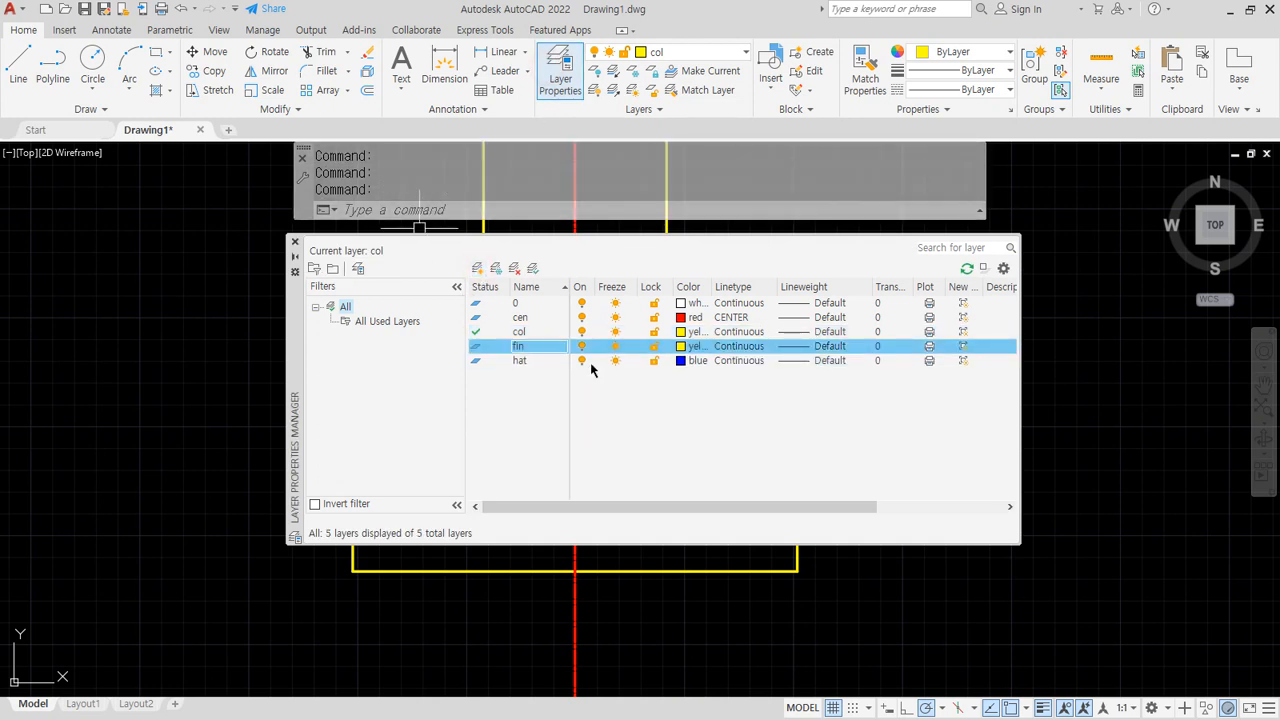
click(676, 347)
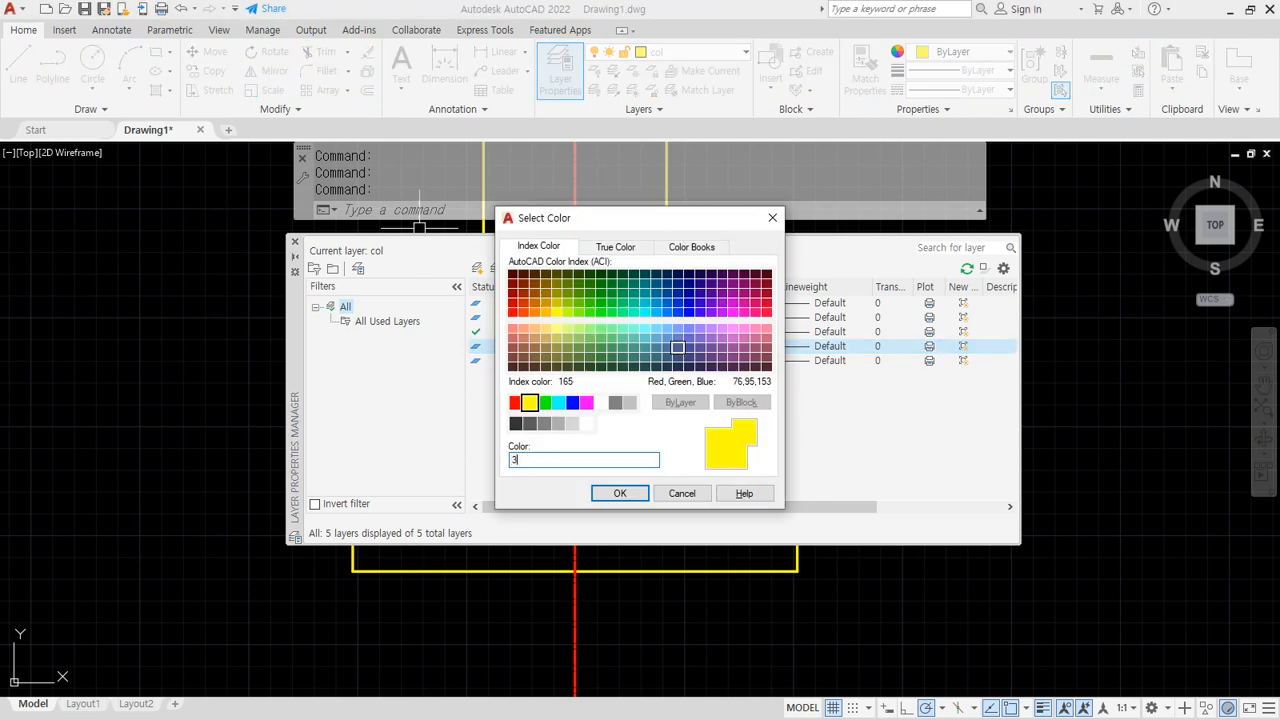
text(3)
key(Return)
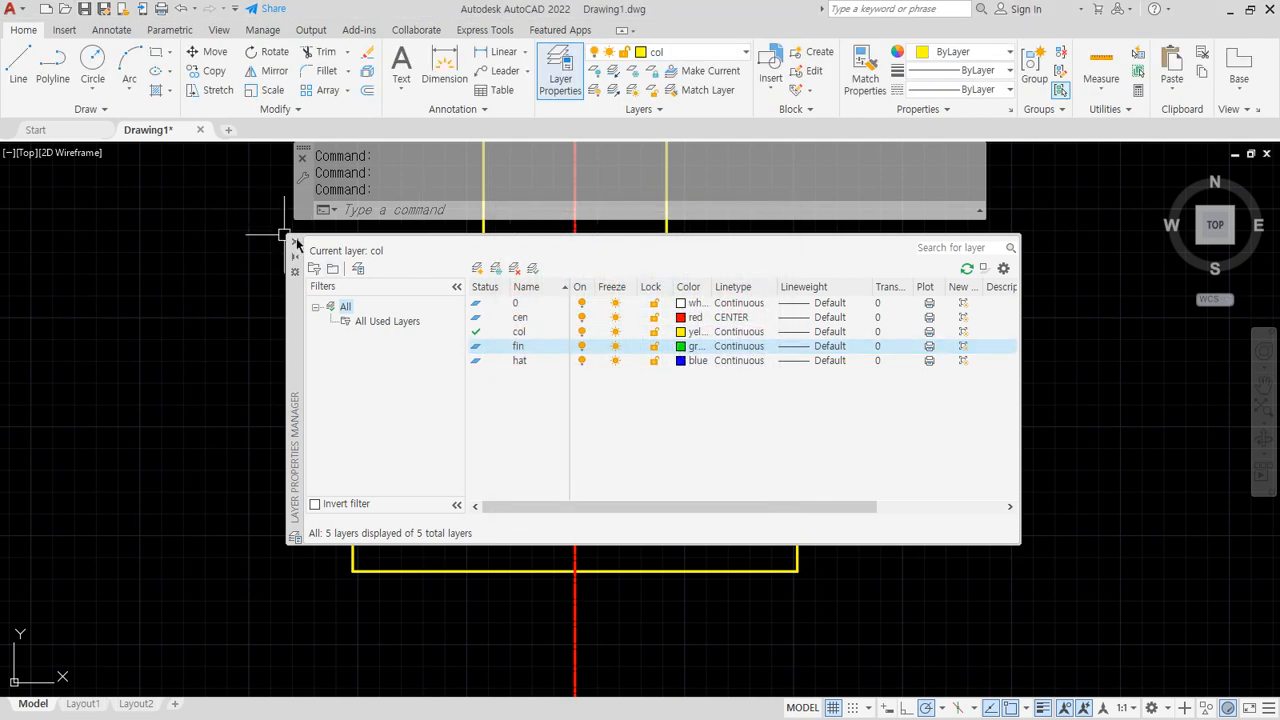
click(294, 241)
Move all blinding concrete and rubble layer outlines below the footing onto the fin layer
click(277, 408)
click(934, 654)
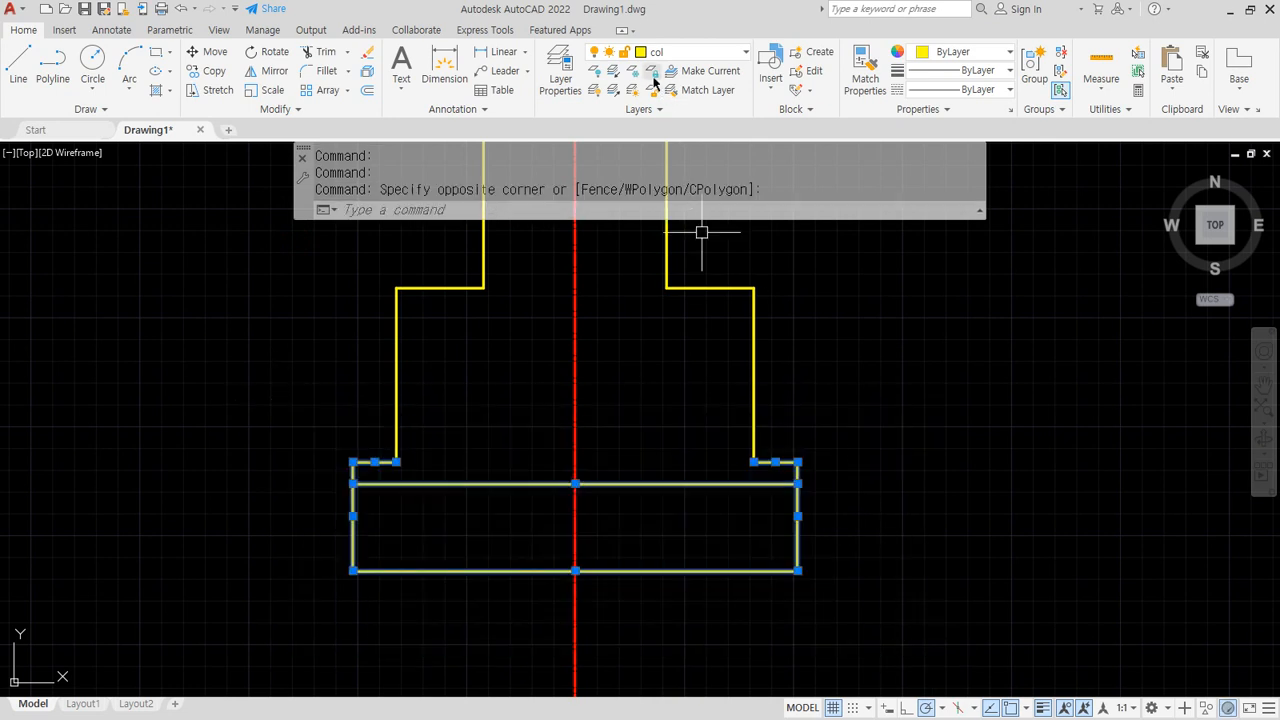
click(697, 51)
click(660, 129)
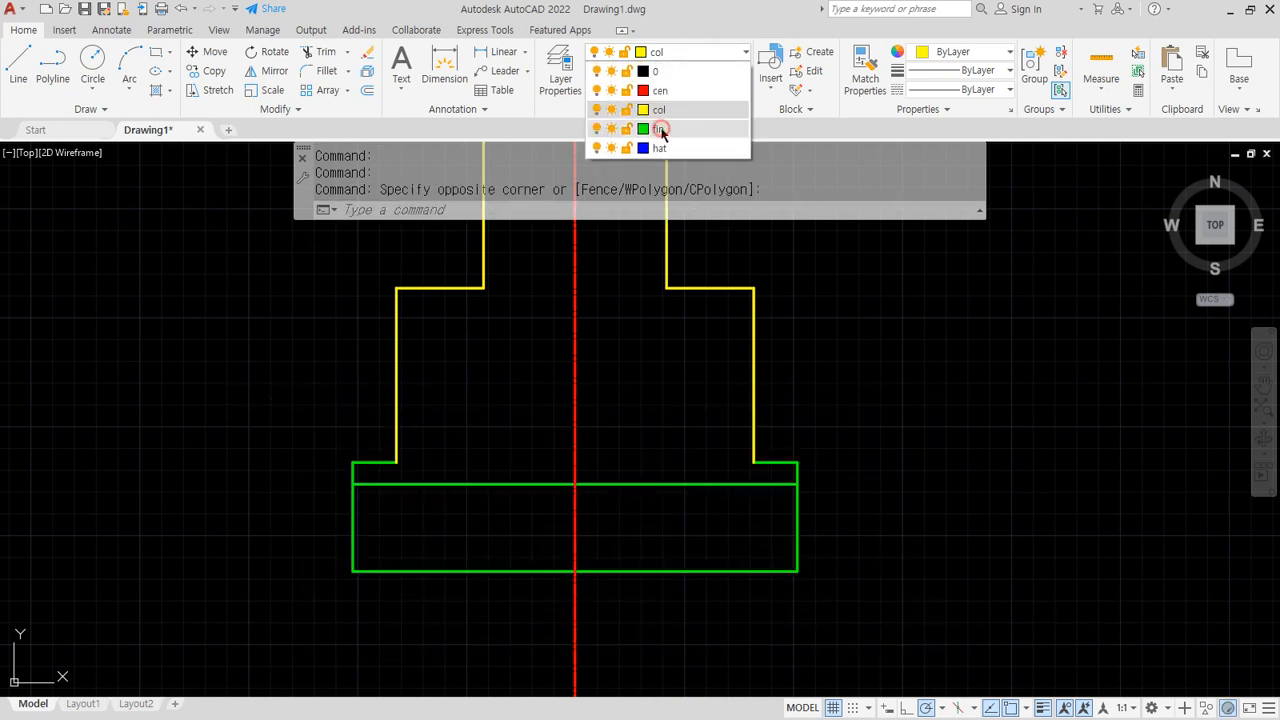
key(Escape)
key(Escape)
Draw a line on the col layer closing the footing's bottom between the lower ends of its two sides
text(l)
key(Return)
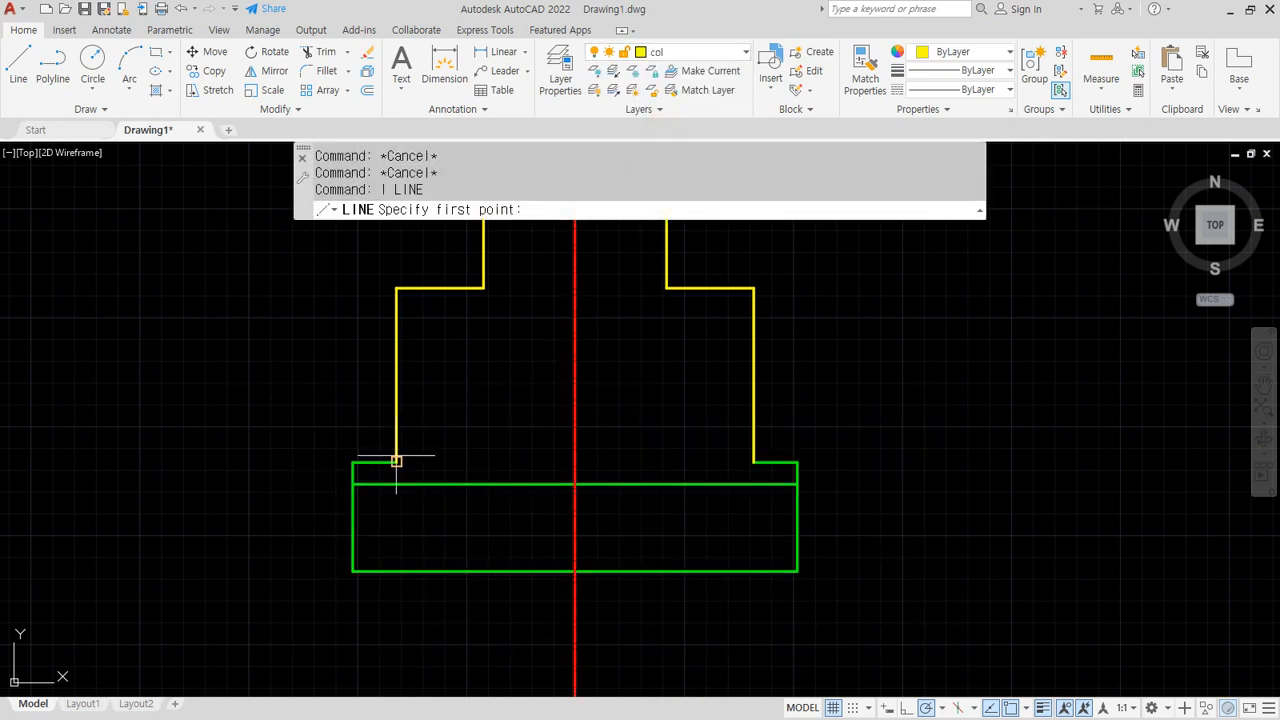
click(396, 461)
click(753, 462)
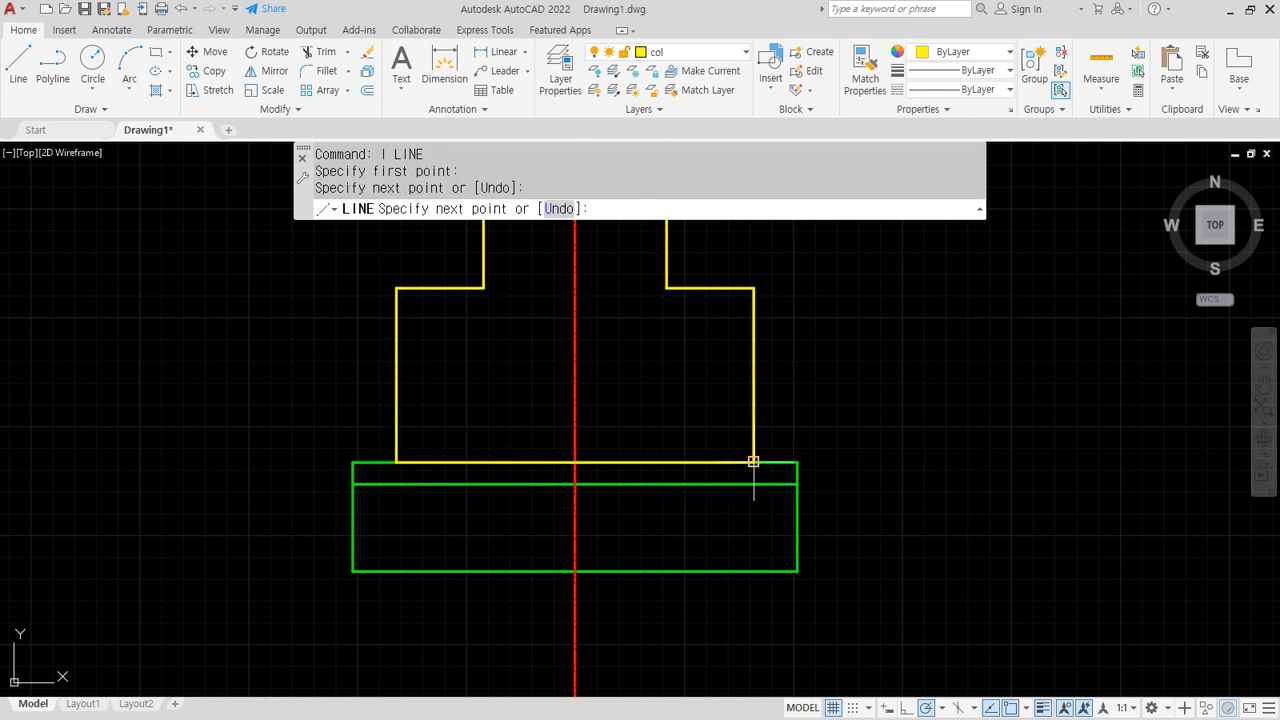
key(Return)
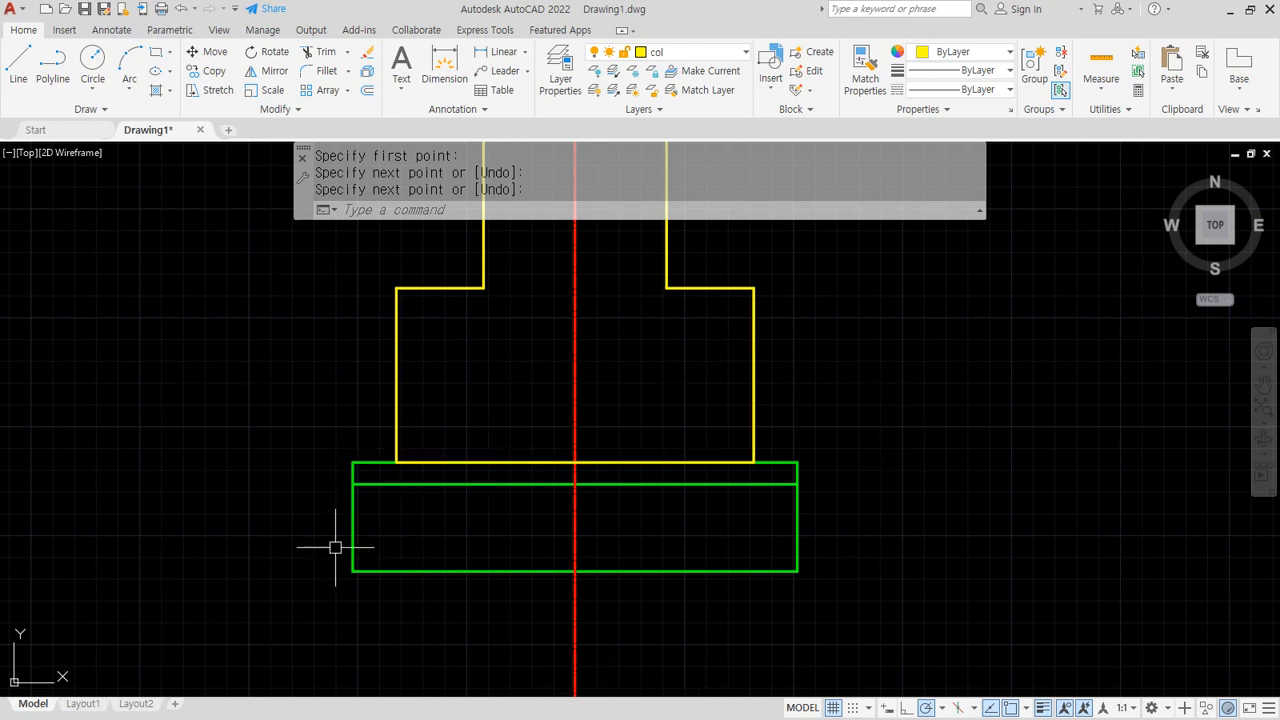
Check the rubble hatch angles in the reference image, then review the polar tracking angle choices in AutoCAD
key(alt+Tab)
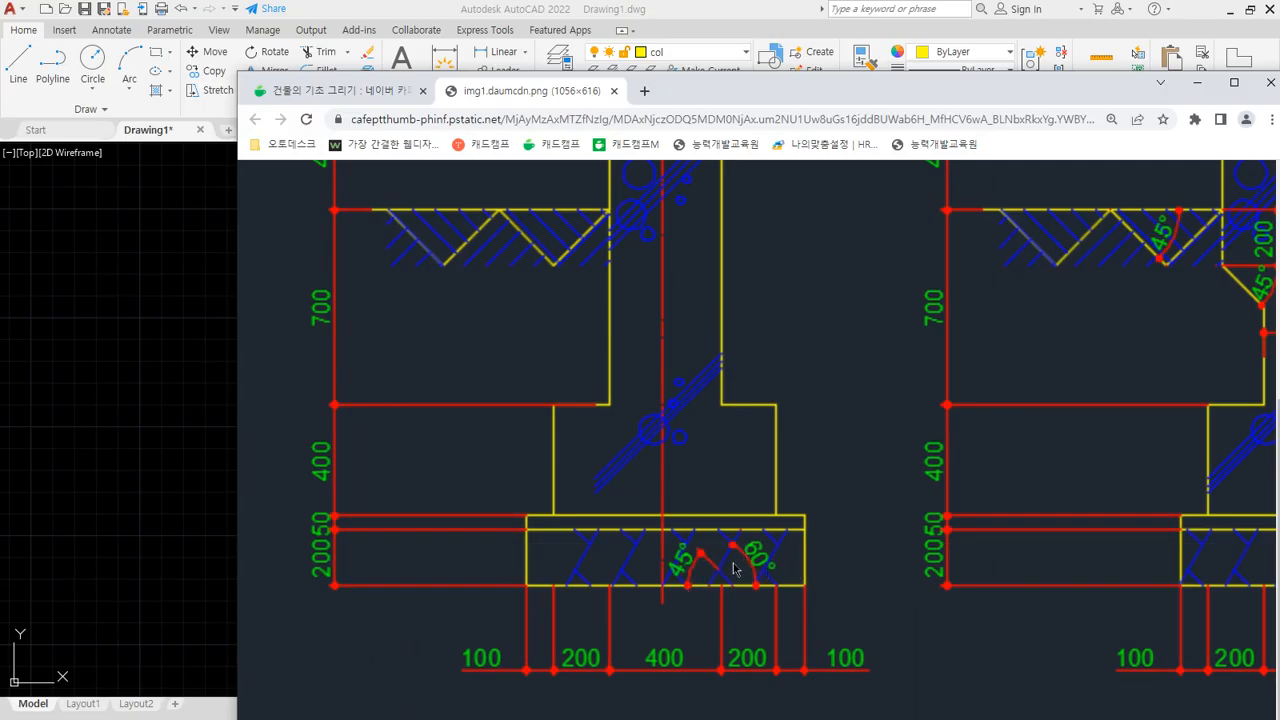
click(742, 65)
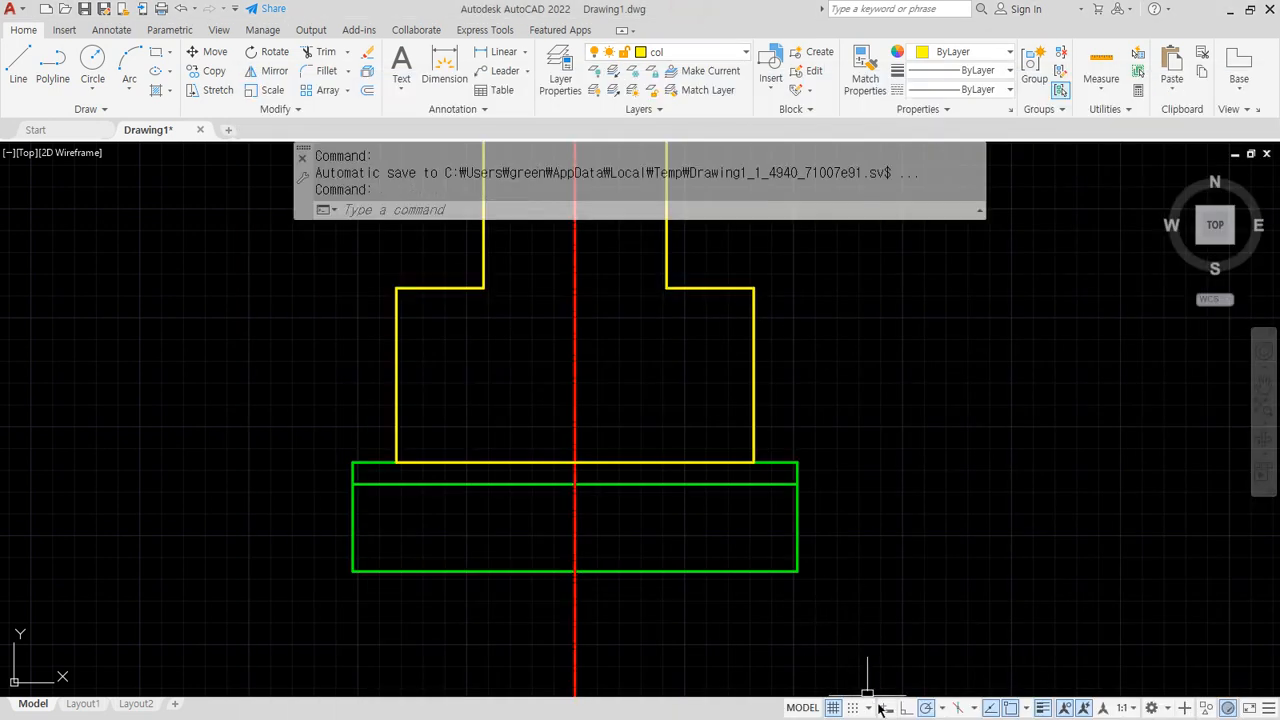
click(942, 708)
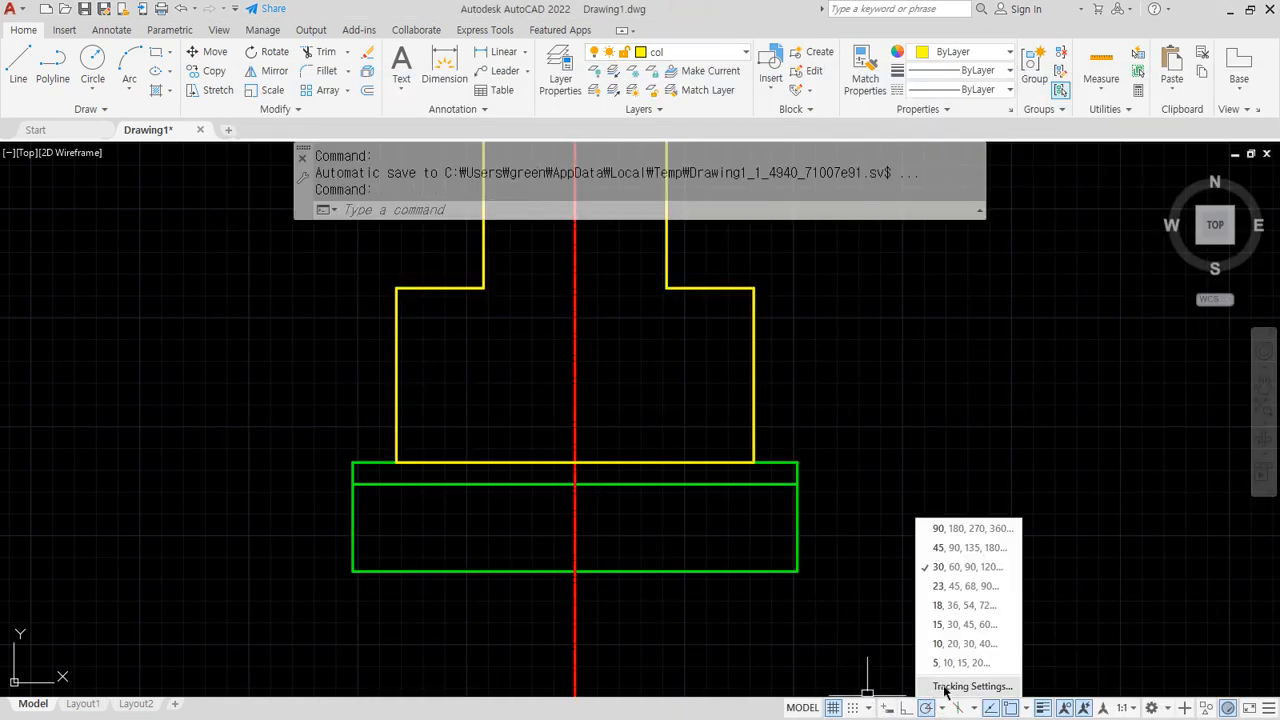
click(705, 628)
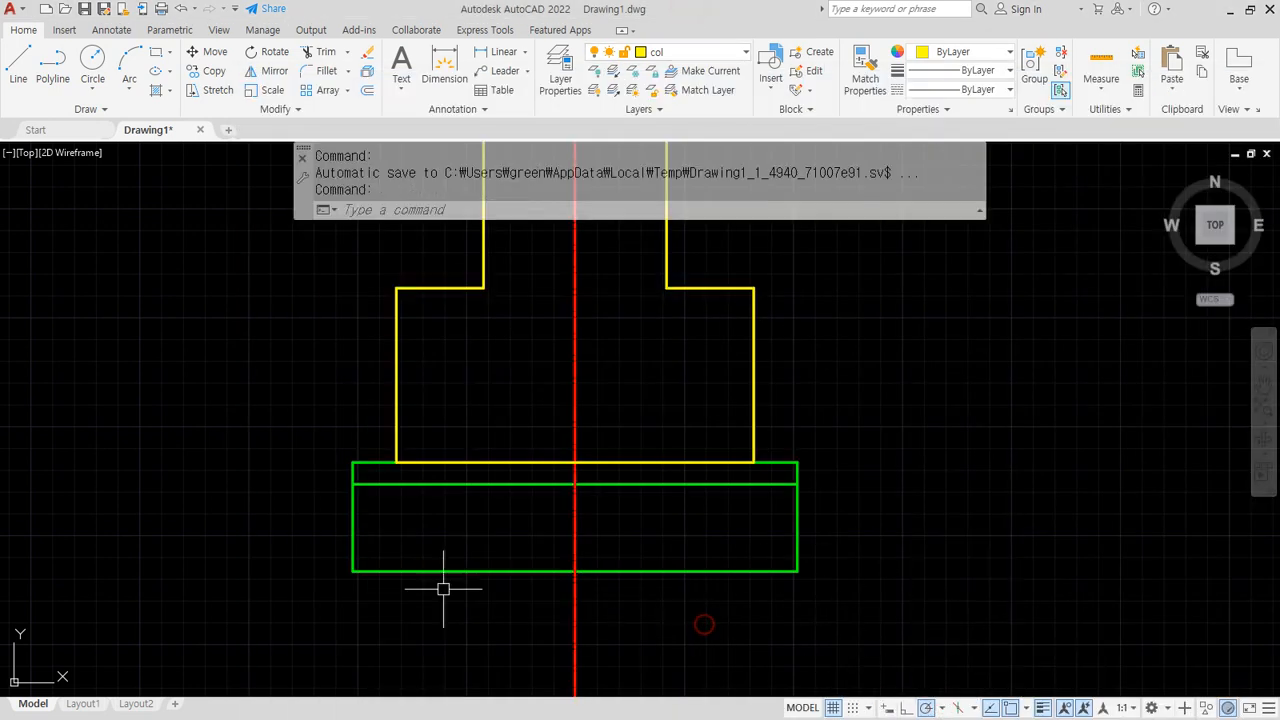
scroll(350, 571, up, 4)
text(l)
key(Return)
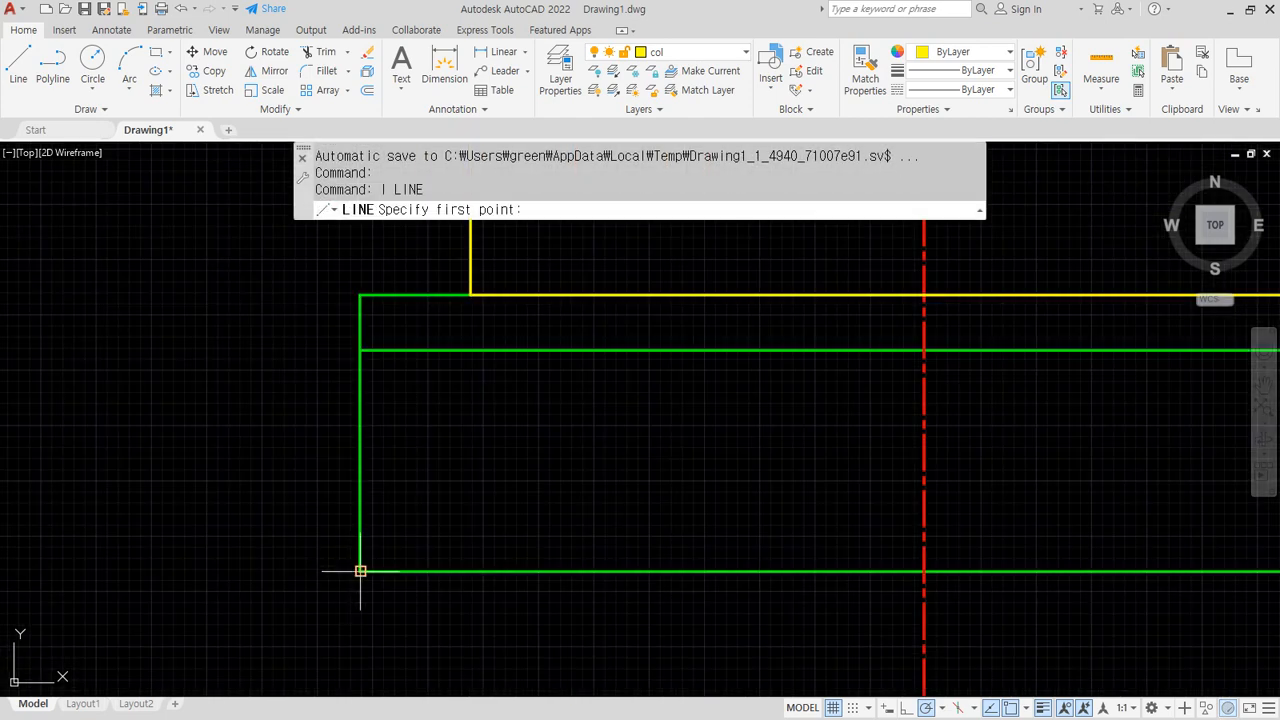
key(Escape)
key(Escape)
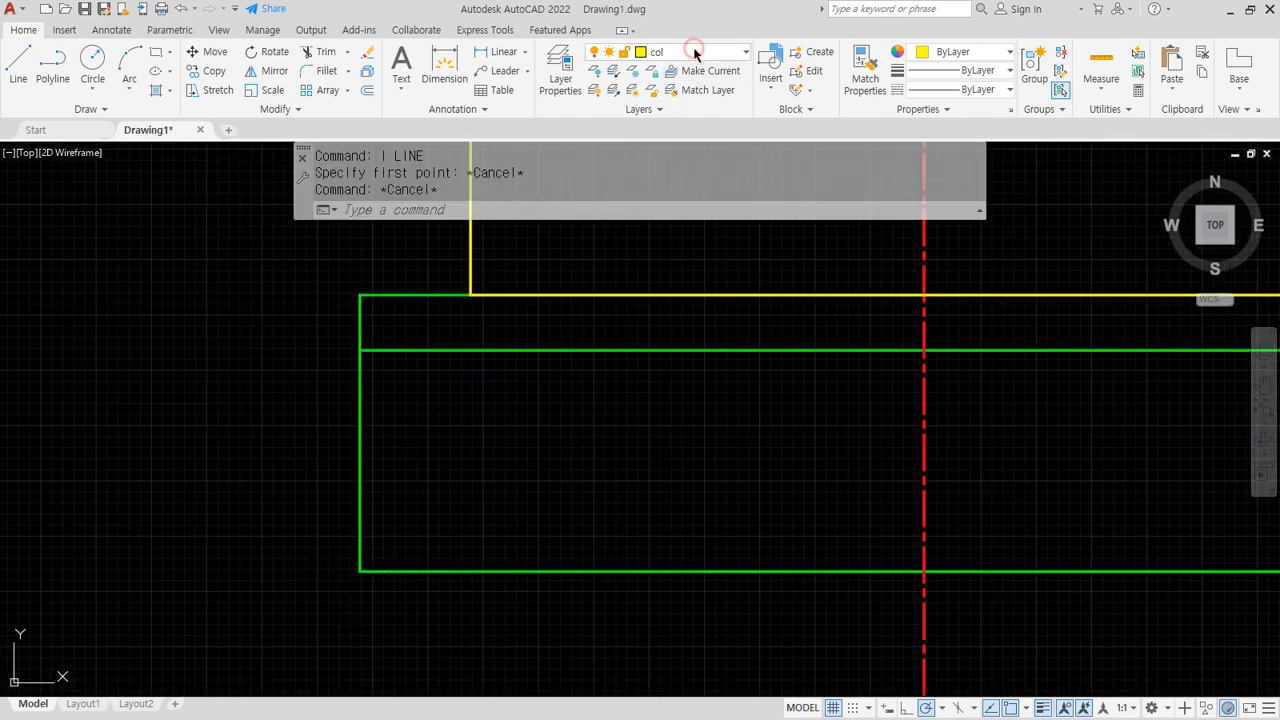
Make hat the current layer and draw a 60° line from the rubble layer's bottom-left corner up to its top line
click(691, 51)
click(664, 148)
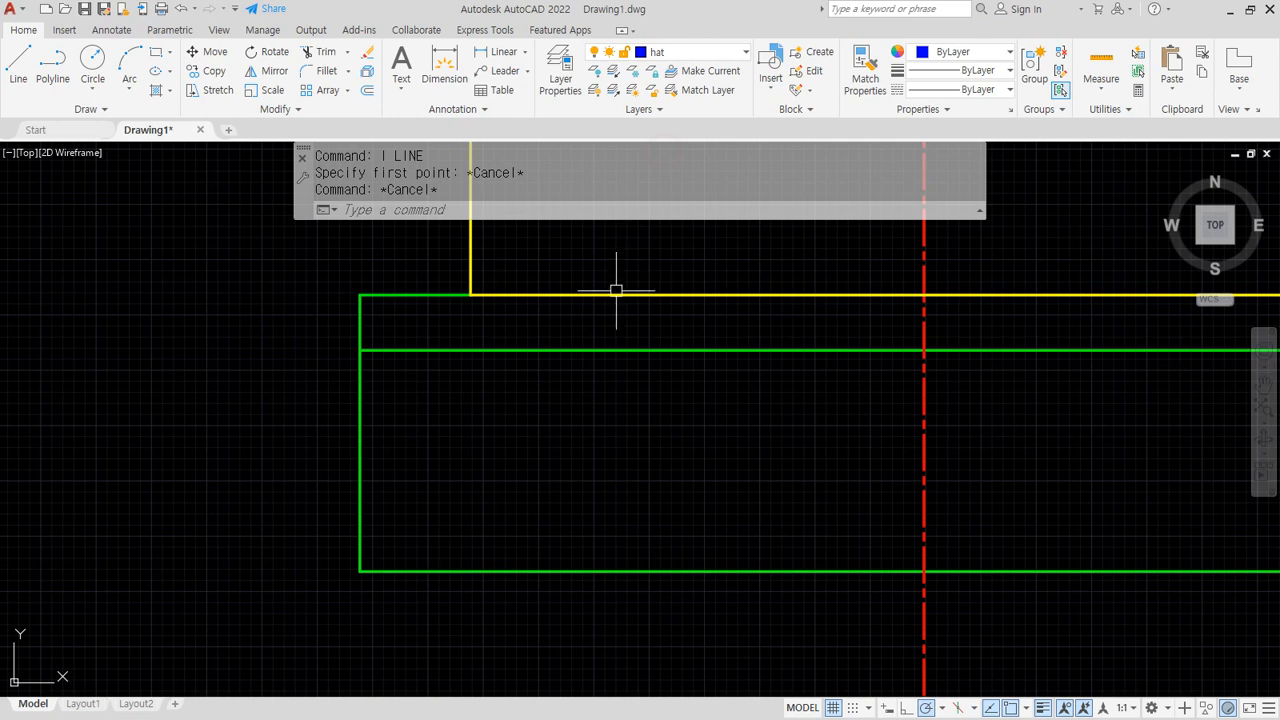
text(l)
key(Return)
click(360, 571)
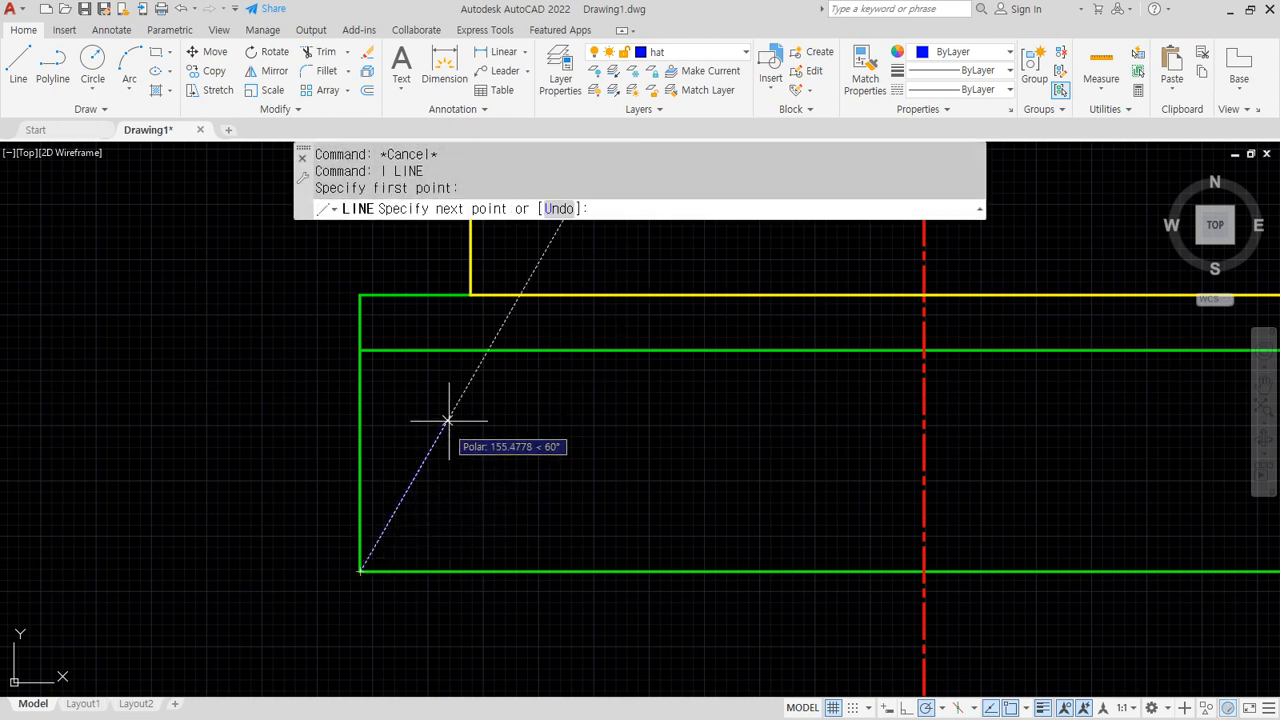
click(487, 350)
key(Return)
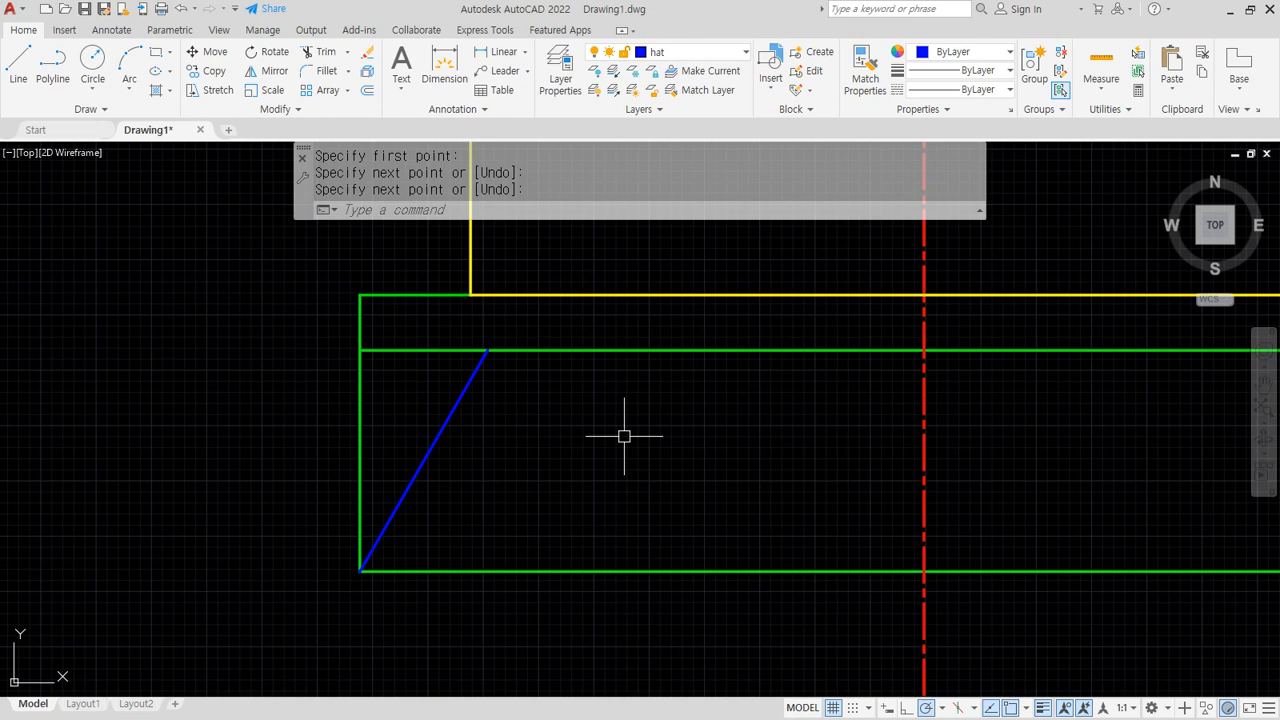
Change the hat layer's color to index 171
click(560, 72)
click(682, 361)
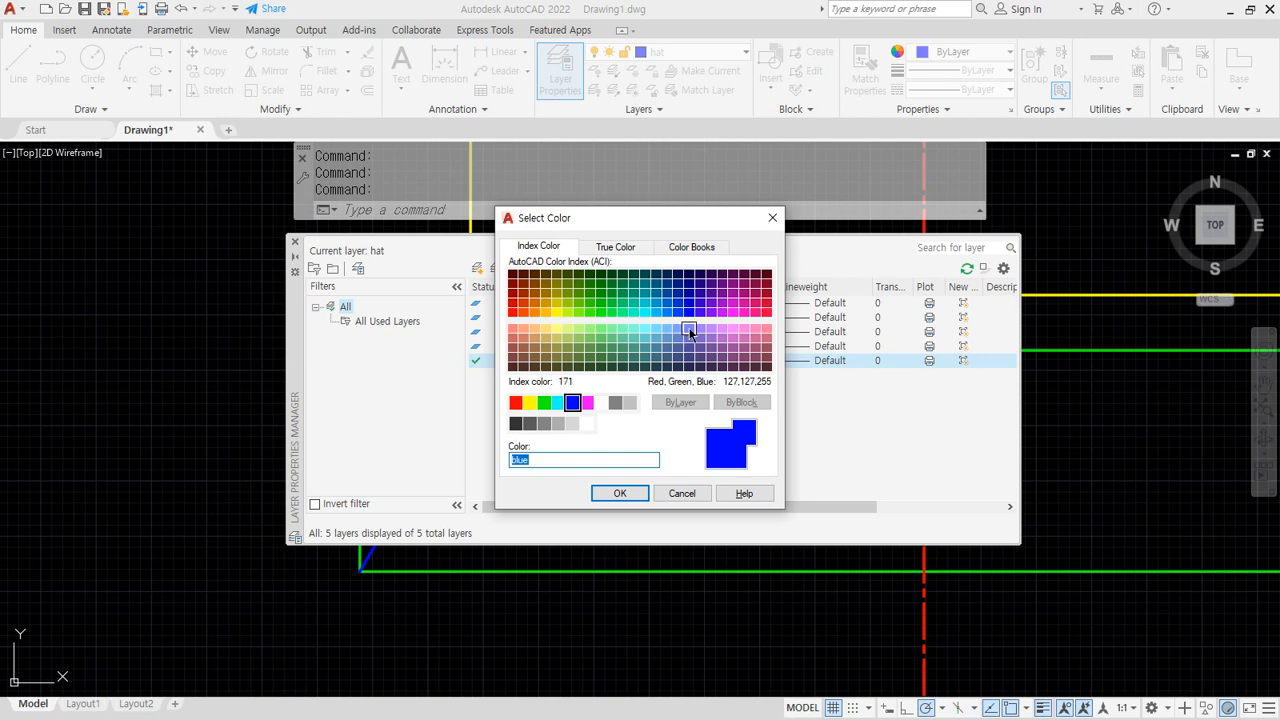
click(690, 329)
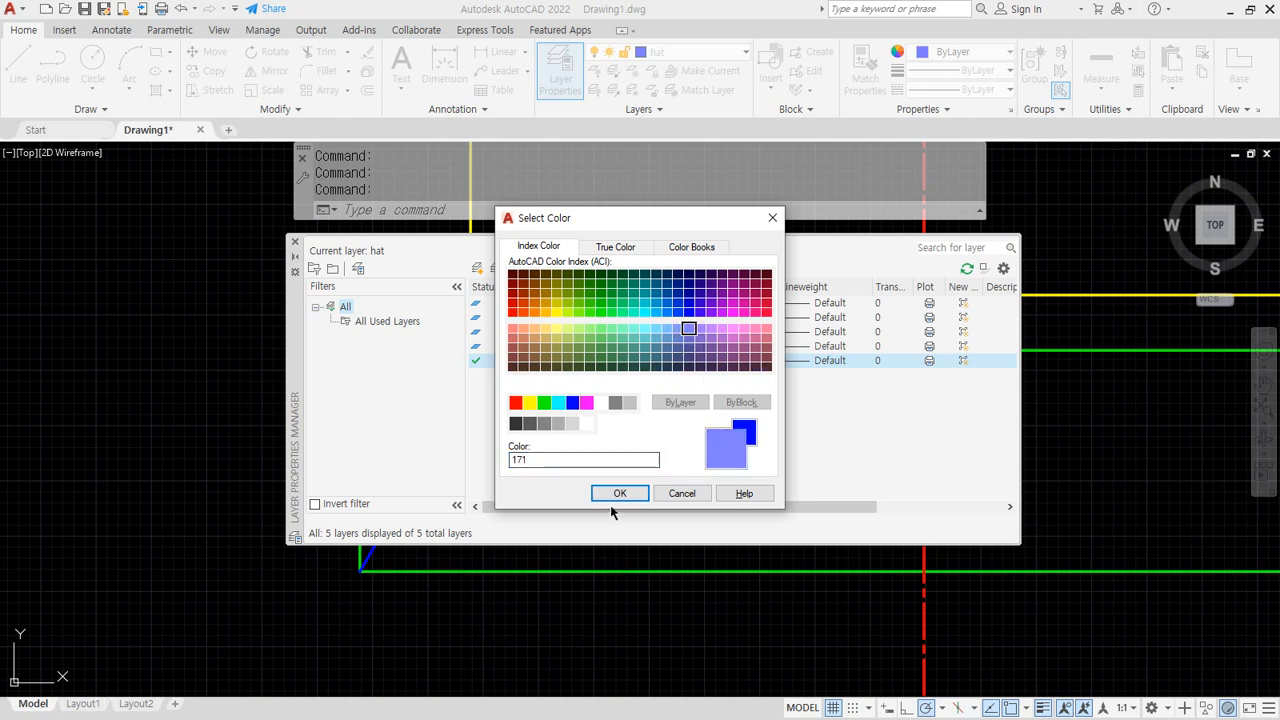
click(293, 242)
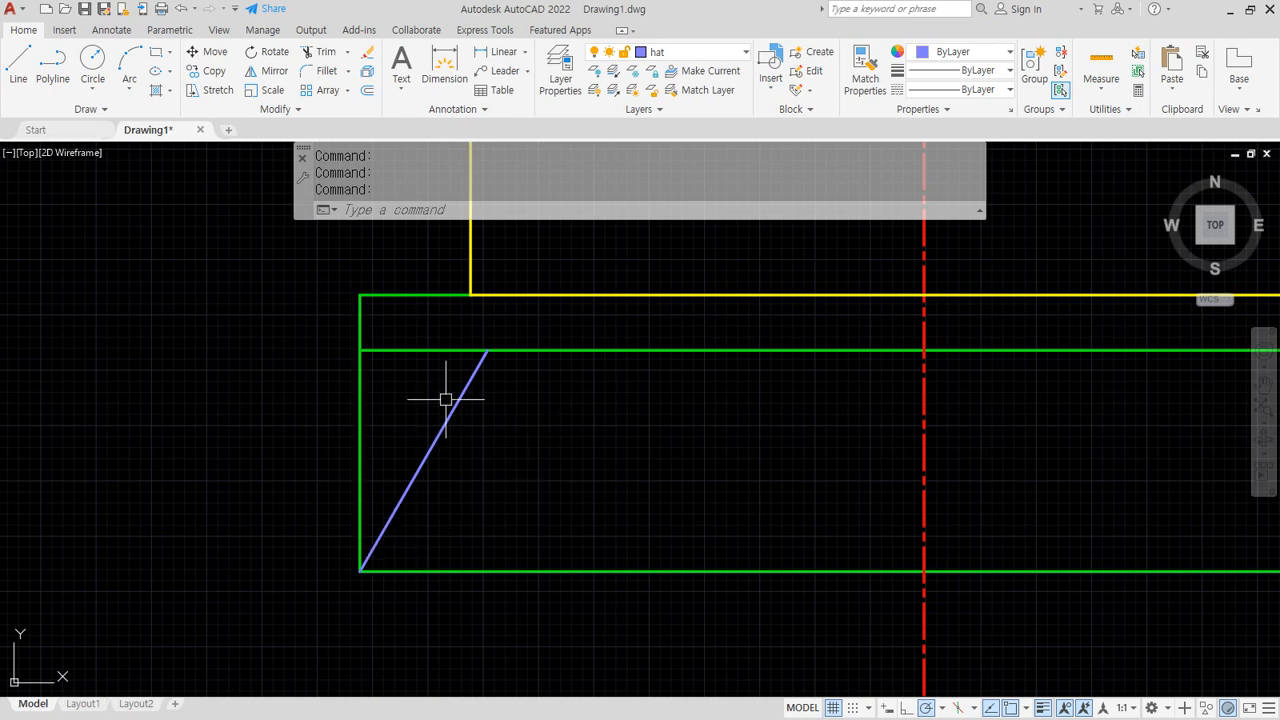
Draw a rectangle with the 60° line as its diagonal, from the line's upper end to its lower end
text(r)
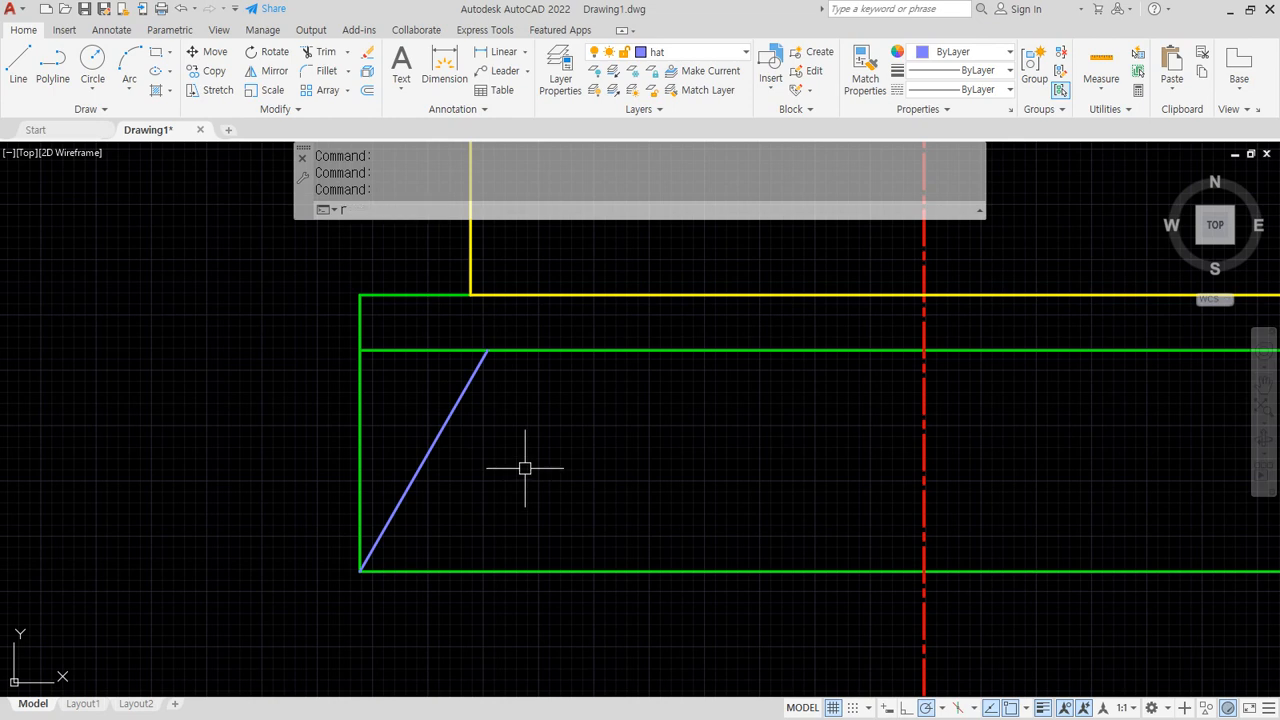
text(ec)
key(Return)
click(487, 350)
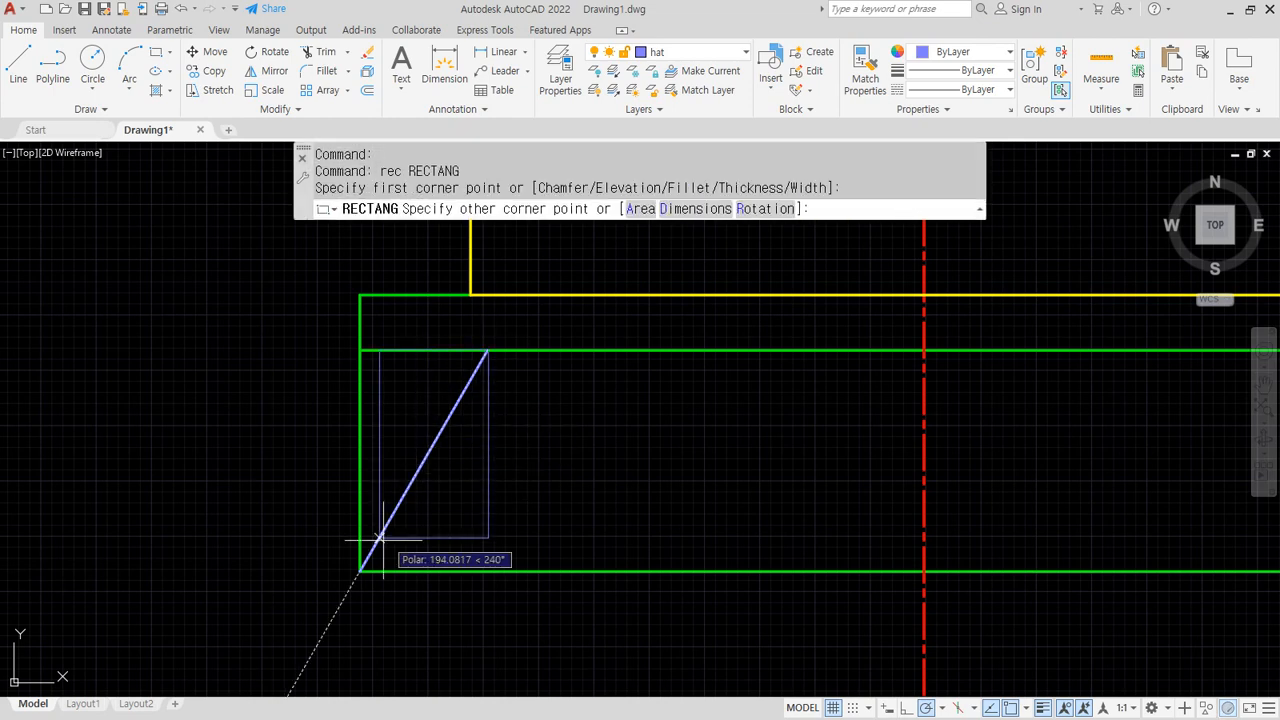
click(360, 569)
key(Return)
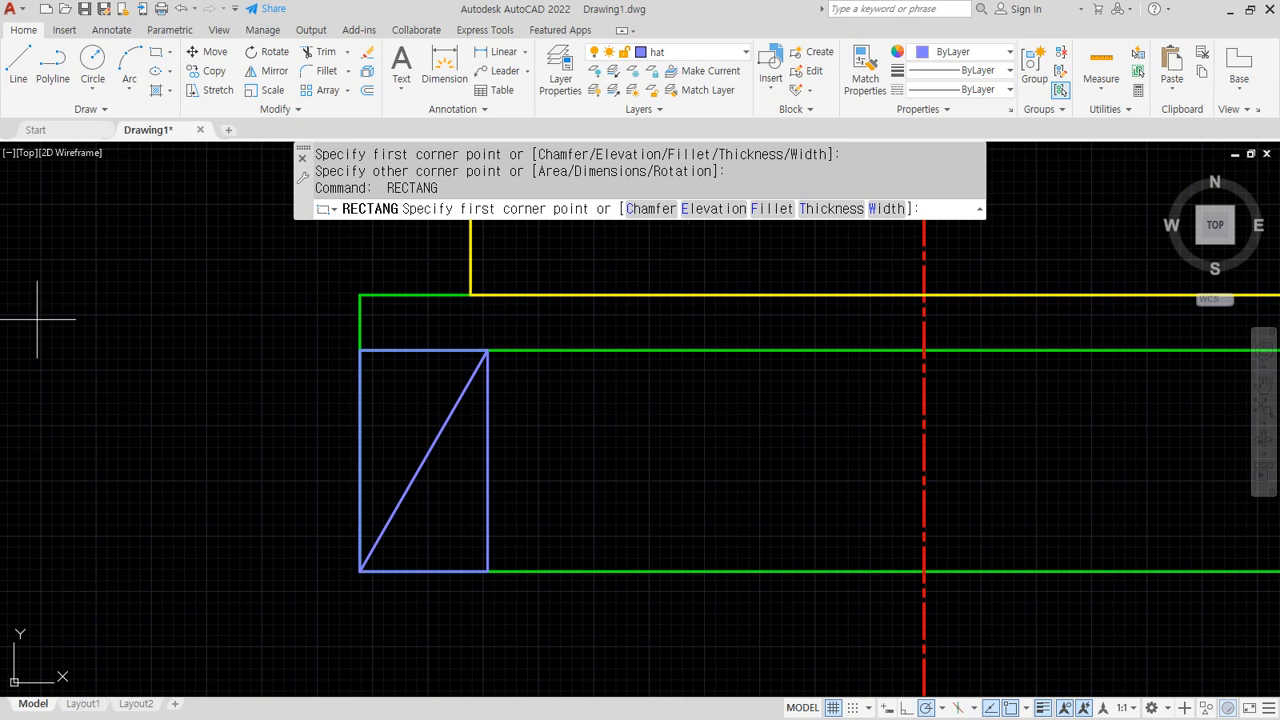
Set the polar tracking angle increment to 45° and review the active object snap modes
click(941, 708)
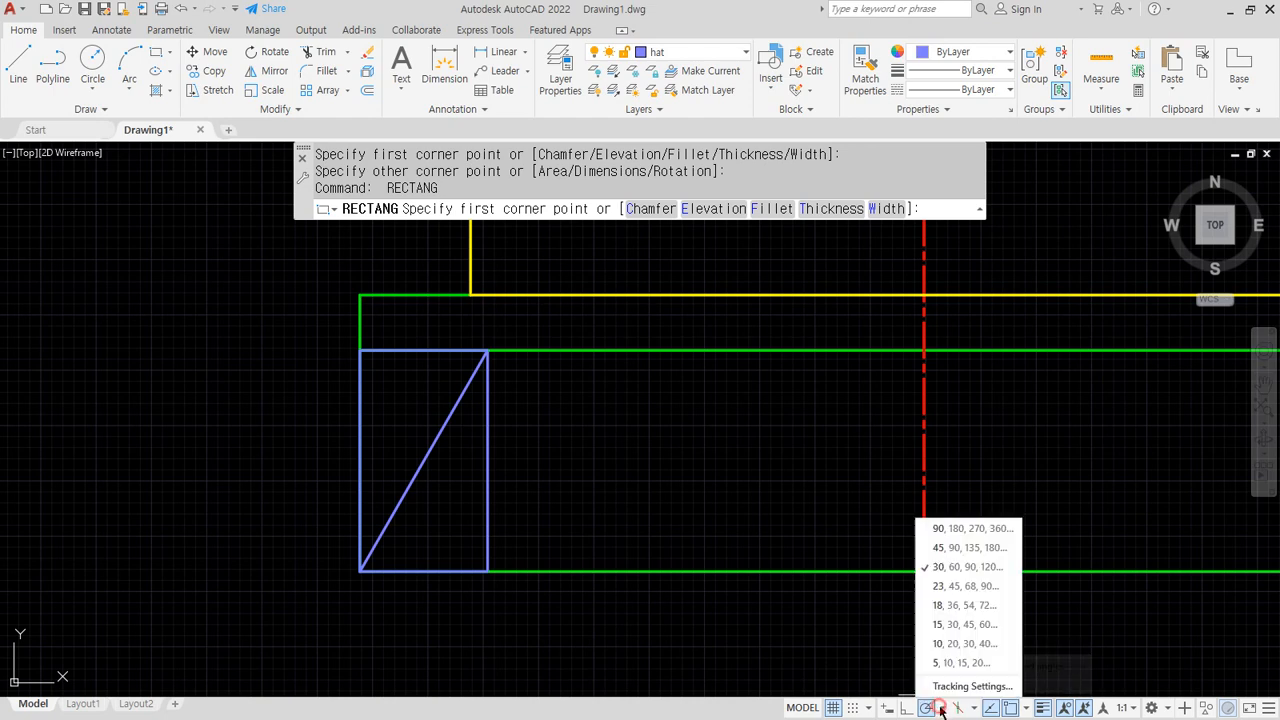
click(944, 550)
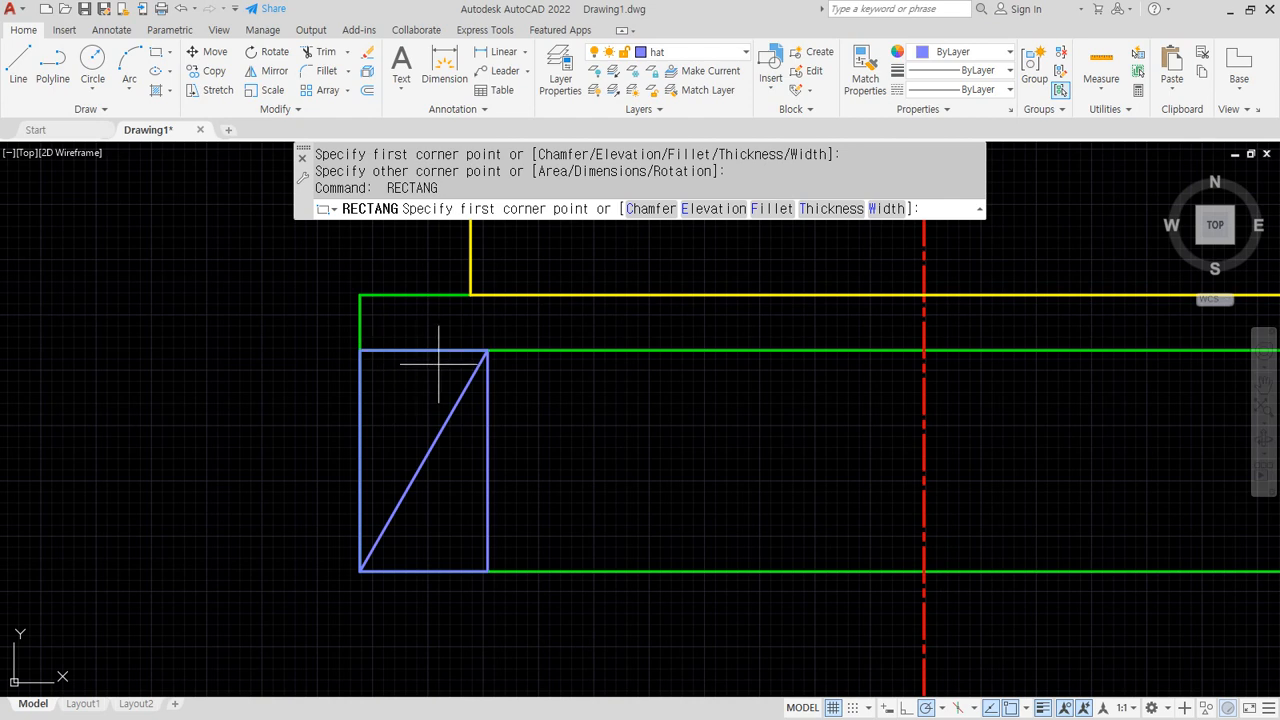
click(1024, 708)
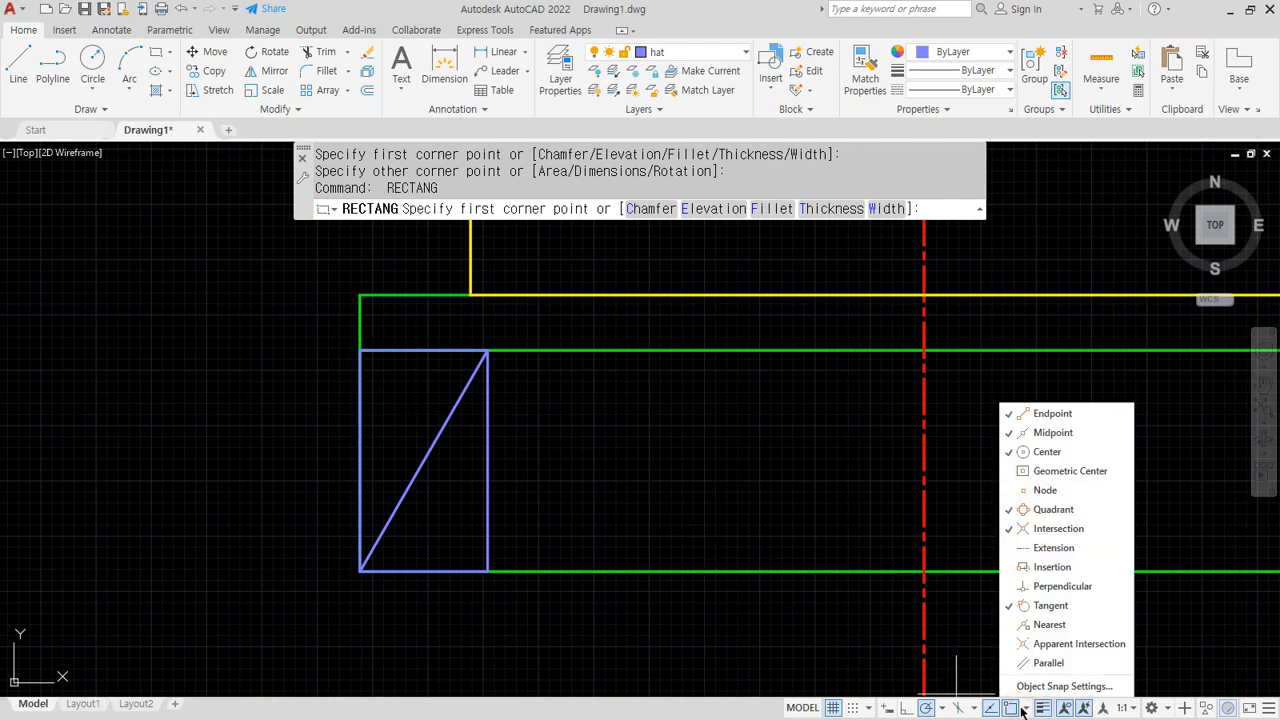
click(676, 358)
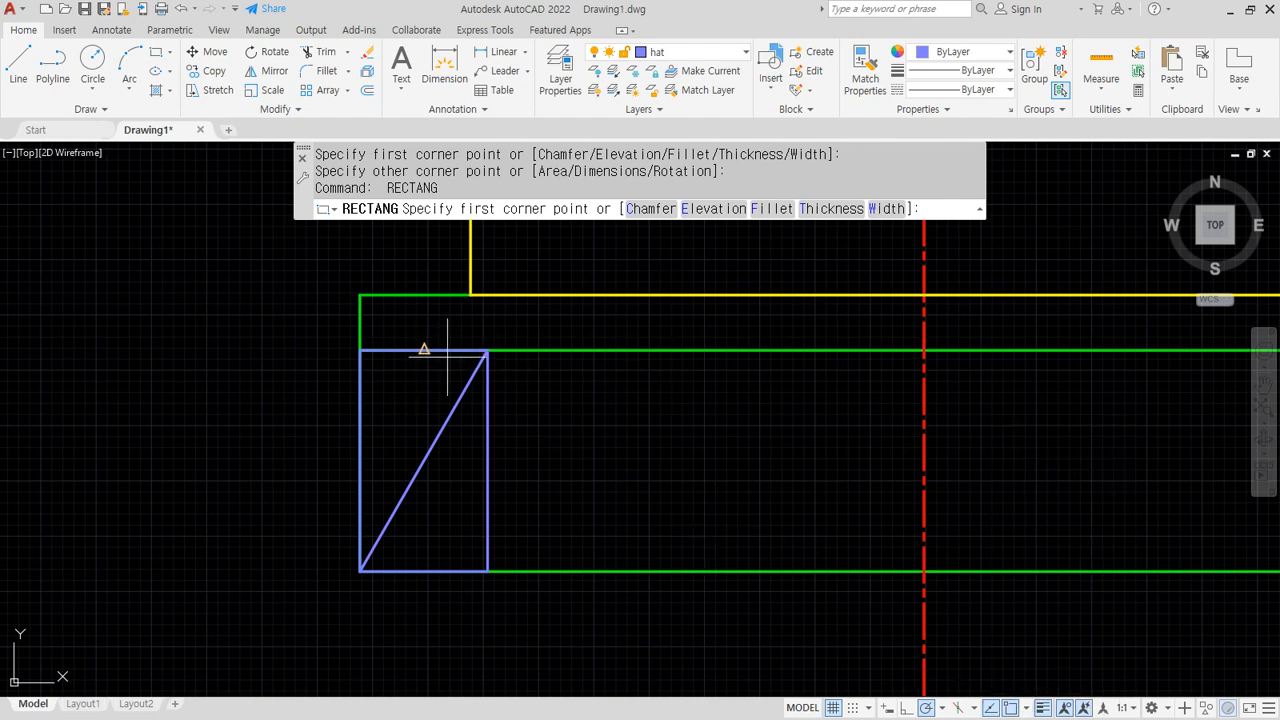
click(418, 350)
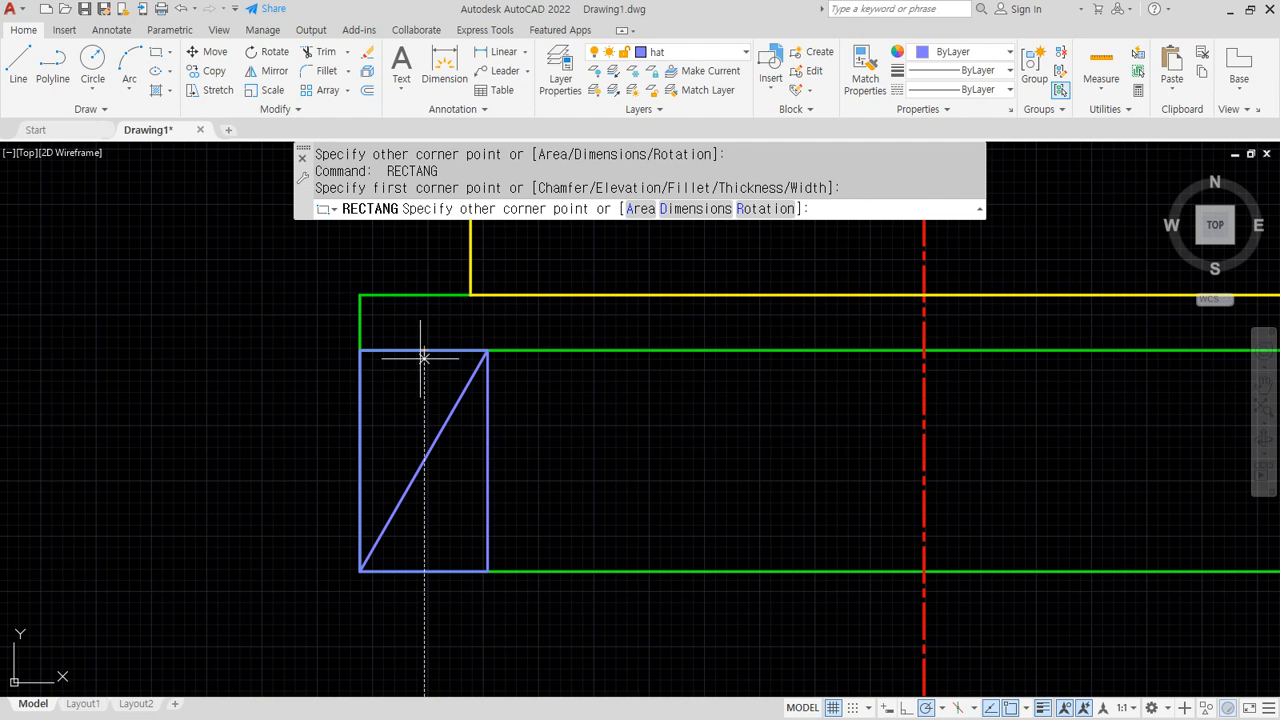
click(464, 390)
key(Return)
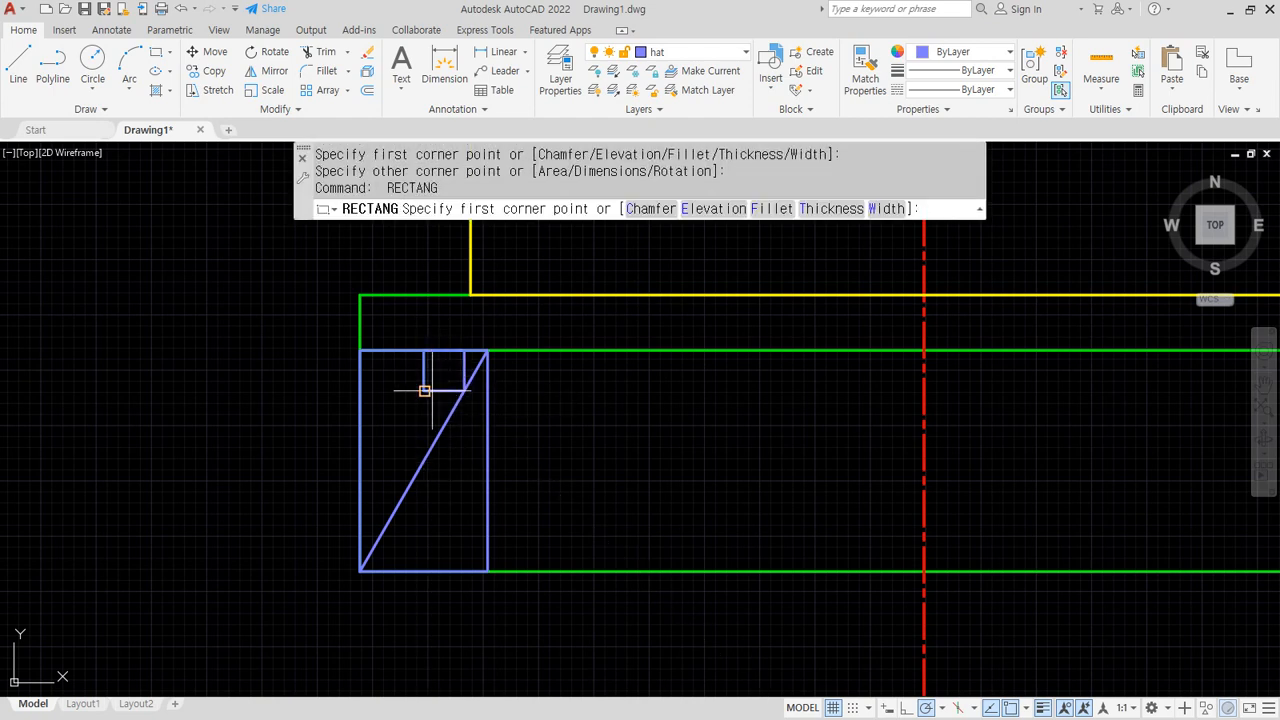
key(Escape)
key(Escape)
click(424, 392)
text(e)
key(Return)
Draw two 45° lines from the midpoints of the small rectangle's top and bottom edges to the 60° diagonal
text(l)
key(Return)
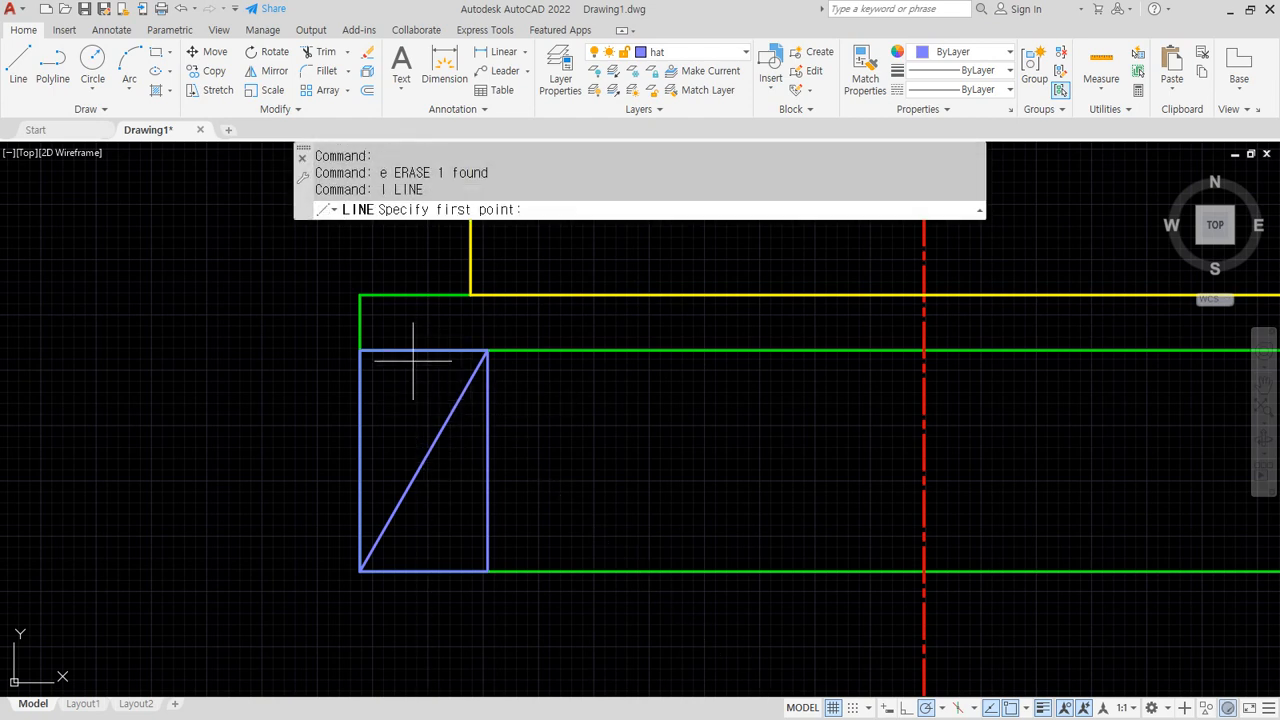
click(424, 350)
click(464, 390)
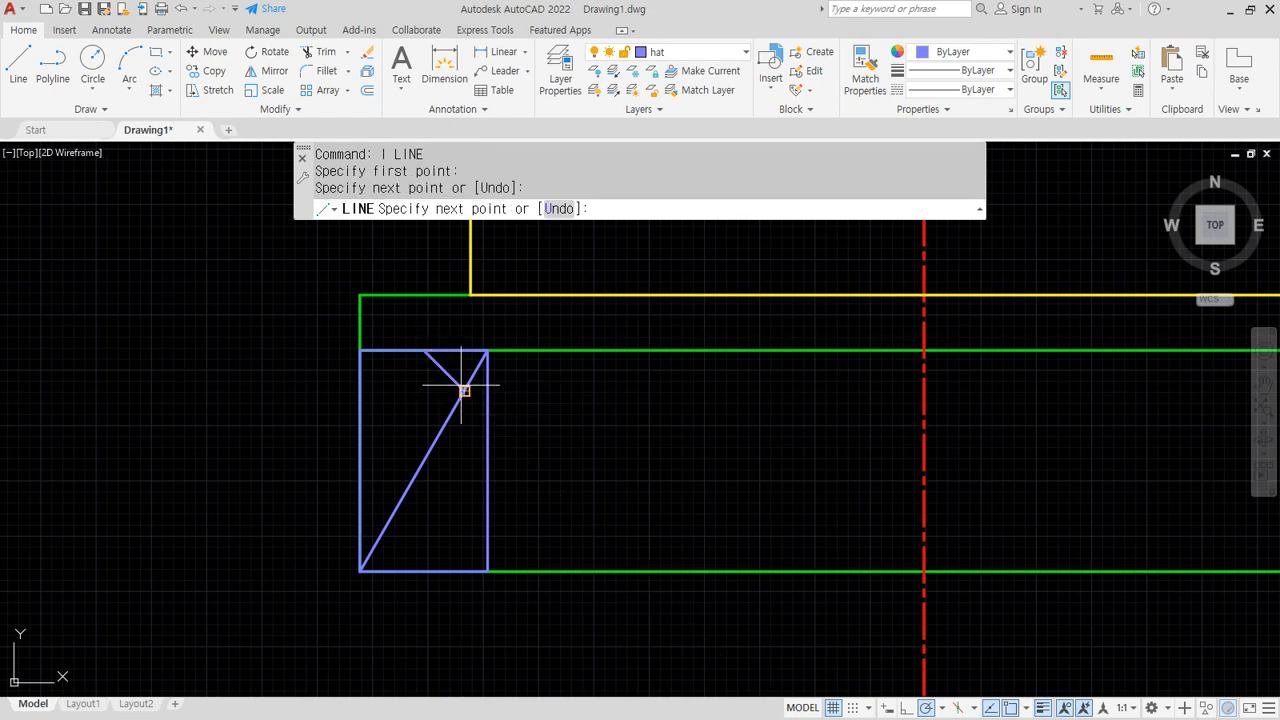
key(Return)
key(Return)
click(424, 570)
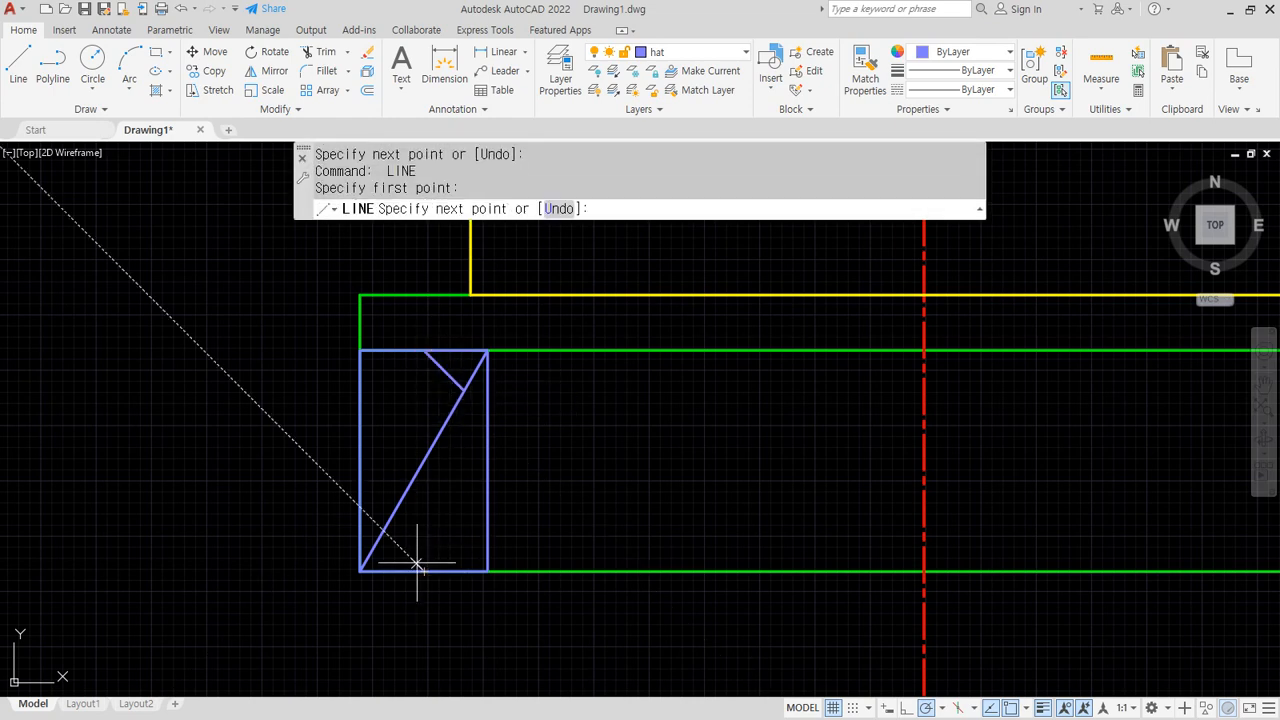
click(382, 531)
key(Return)
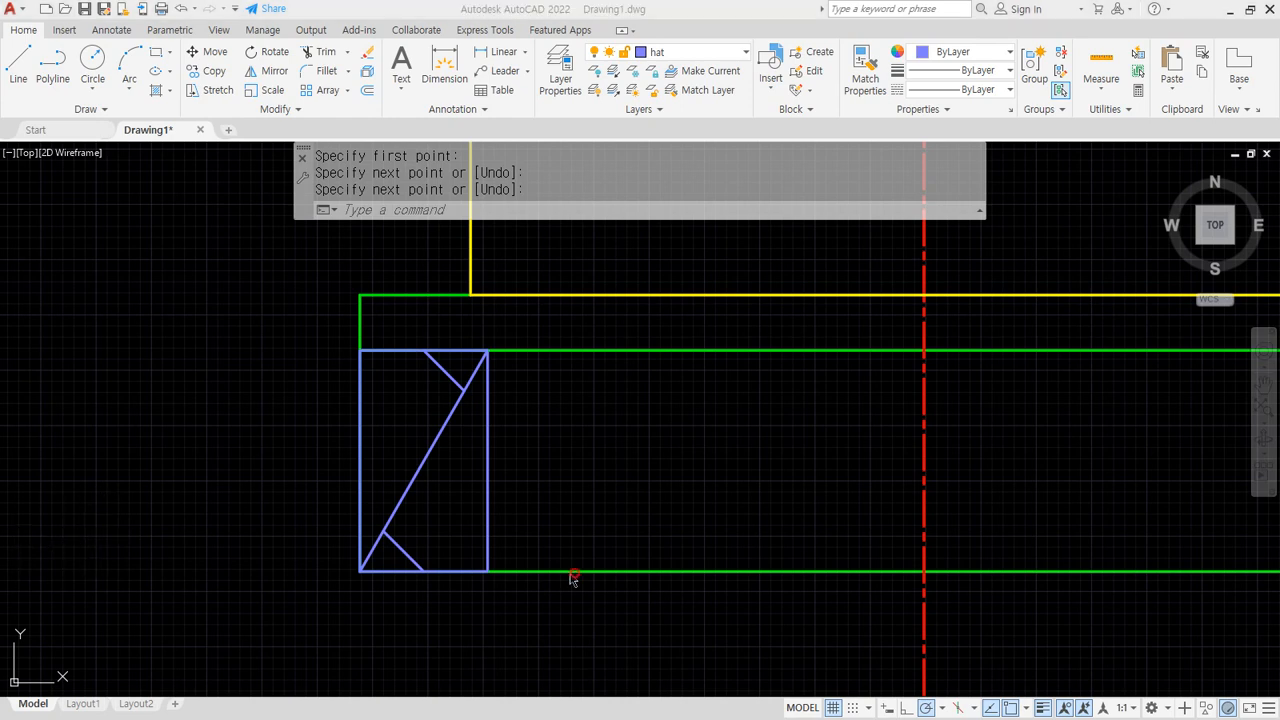
Erase the construction rectangle around the 60° and 45° hatch lines
click(526, 471)
click(422, 623)
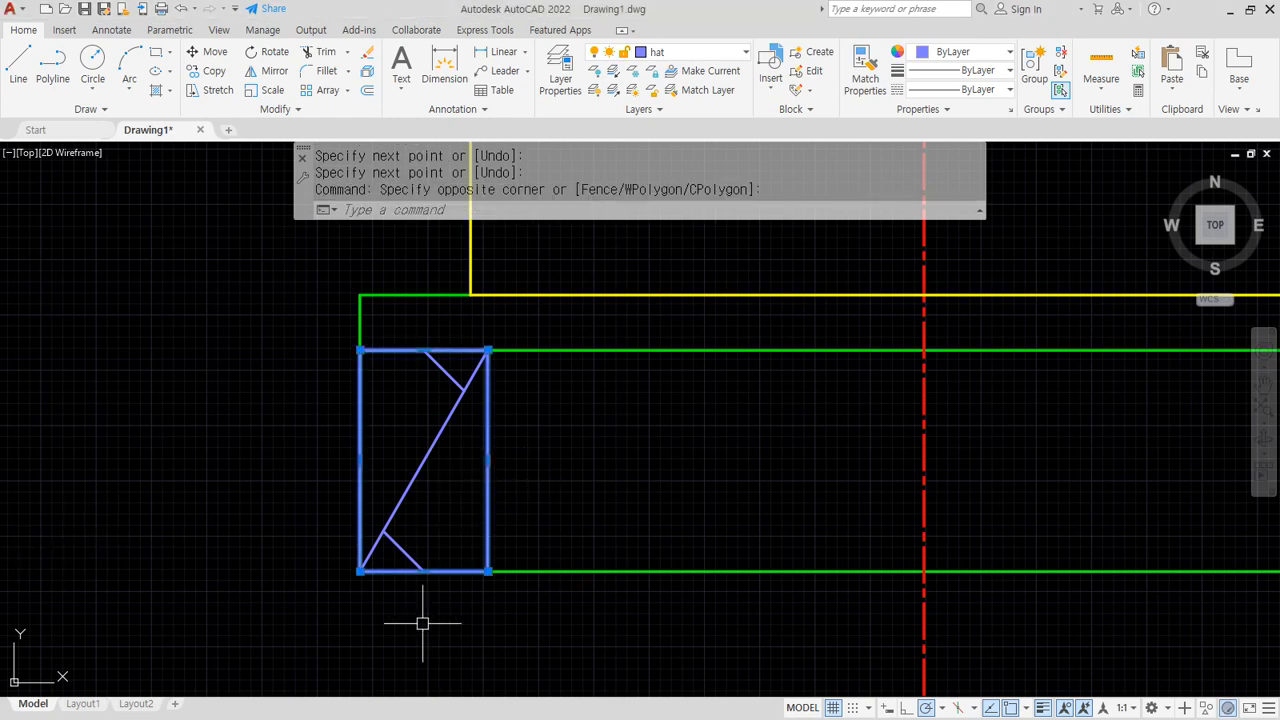
text(e)
key(Return)
scroll(600, 506, down, 3)
middle_drag(600, 506, 400, 514)
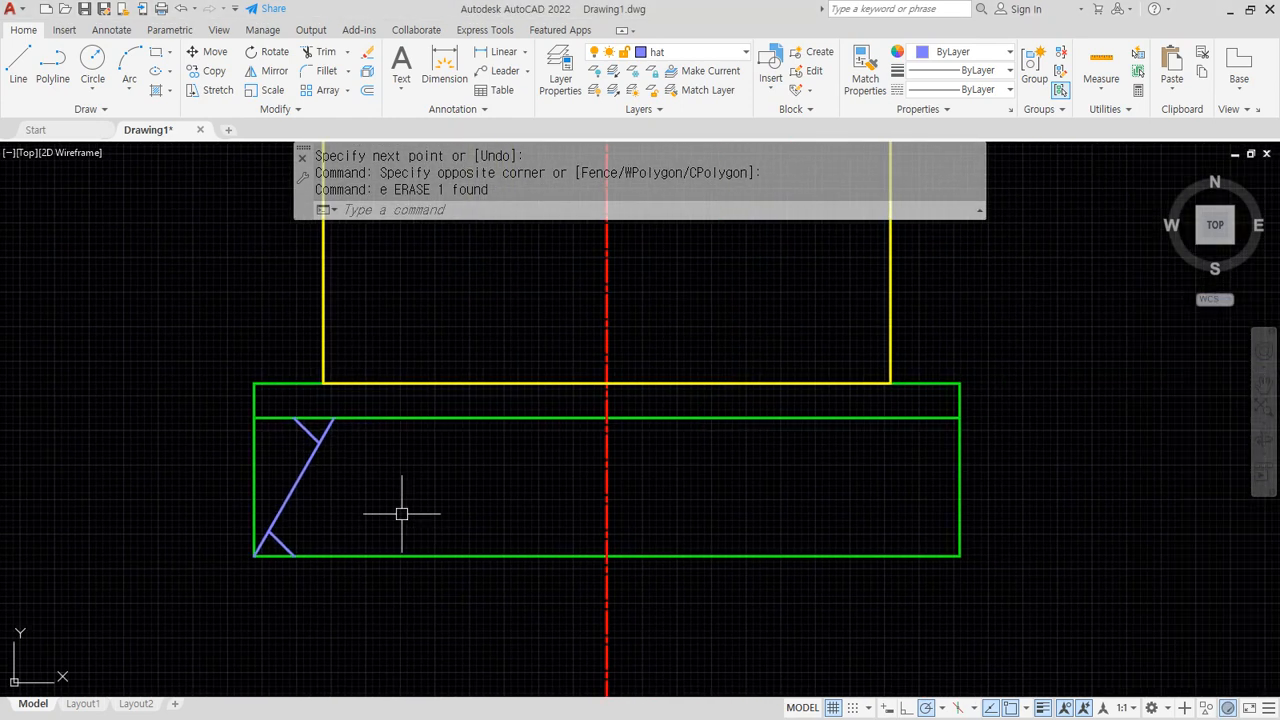
mouse_move(302, 462)
mouse_down()
mouse_move(330, 496)
mouse_move(400, 472)
mouse_move(886, 470)
mouse_move(900, 499)
mouse_up()
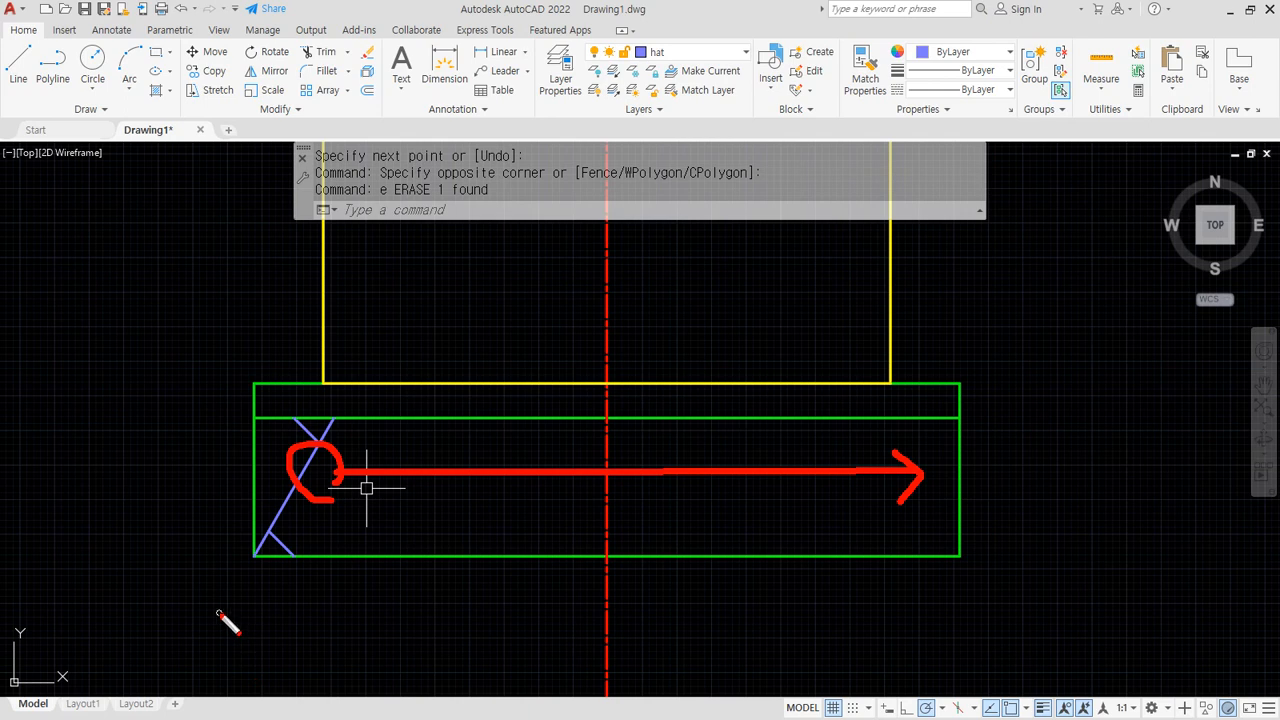
key(Escape)
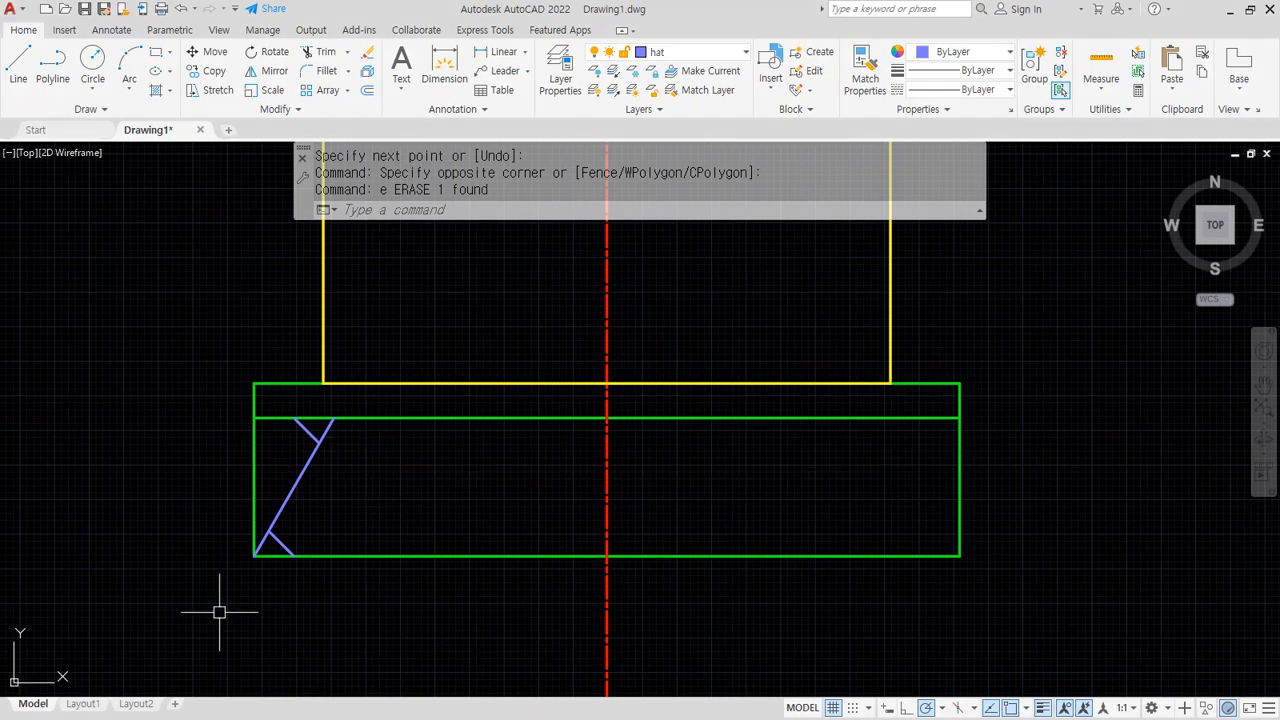
Copy the three hatch lines as a fitted array of 5 items, from the 60° line's upper end to the rubble layer's top-right corner
text(cp)
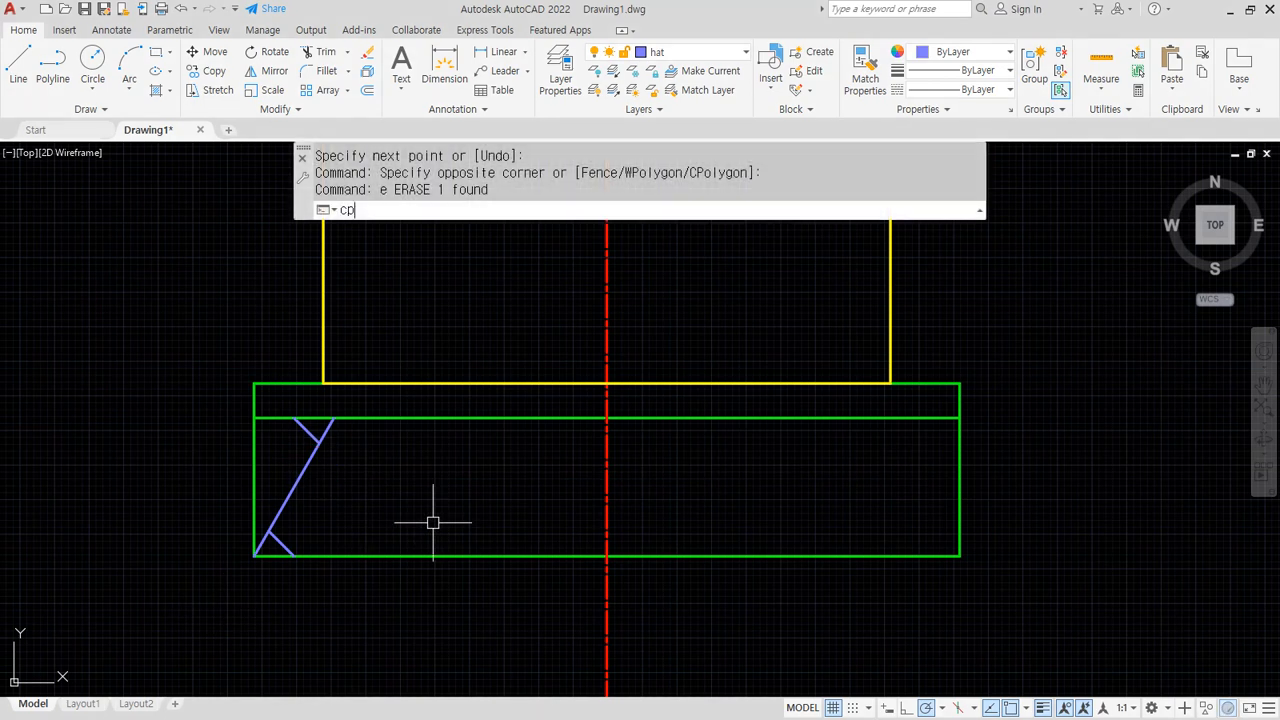
key(Return)
click(345, 436)
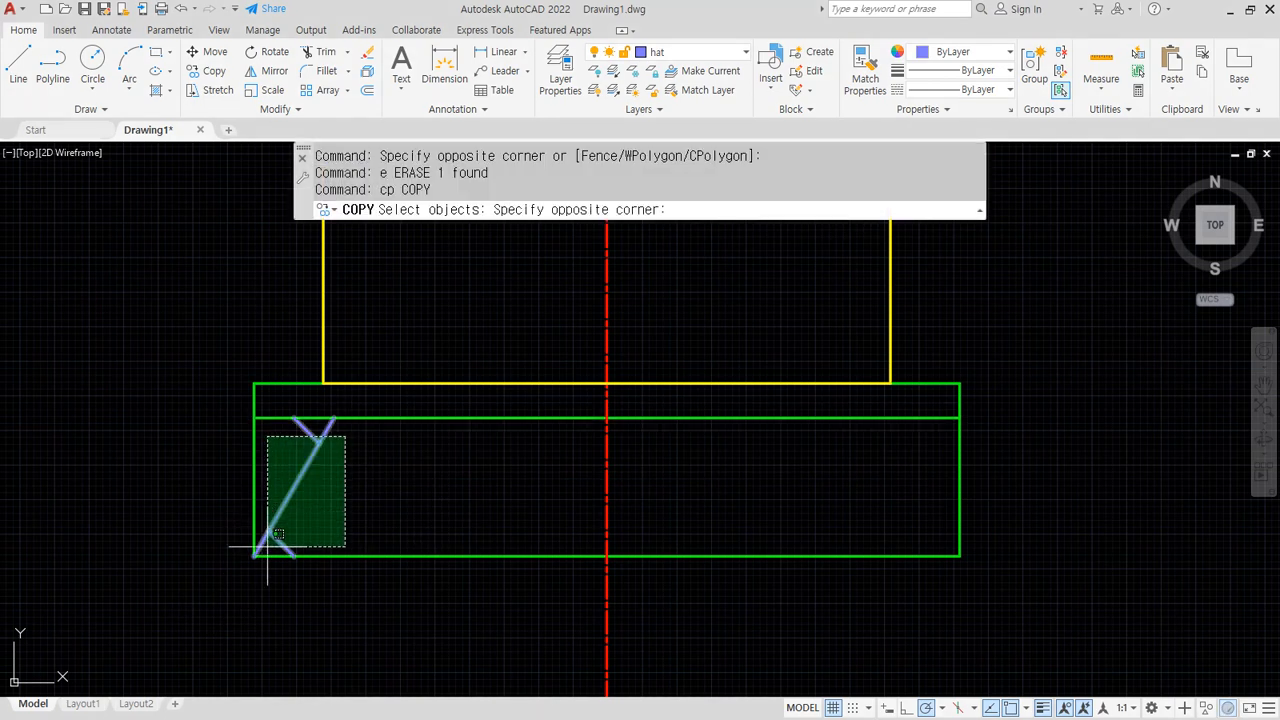
click(267, 547)
key(Return)
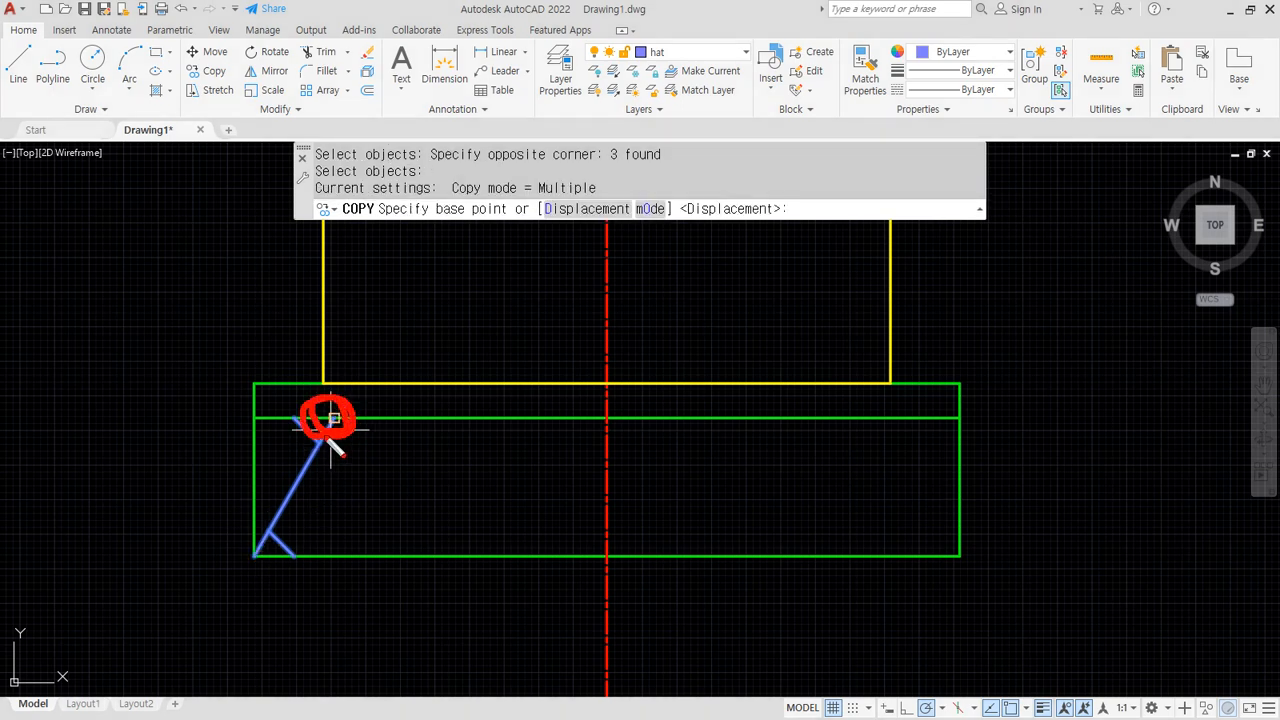
click(334, 418)
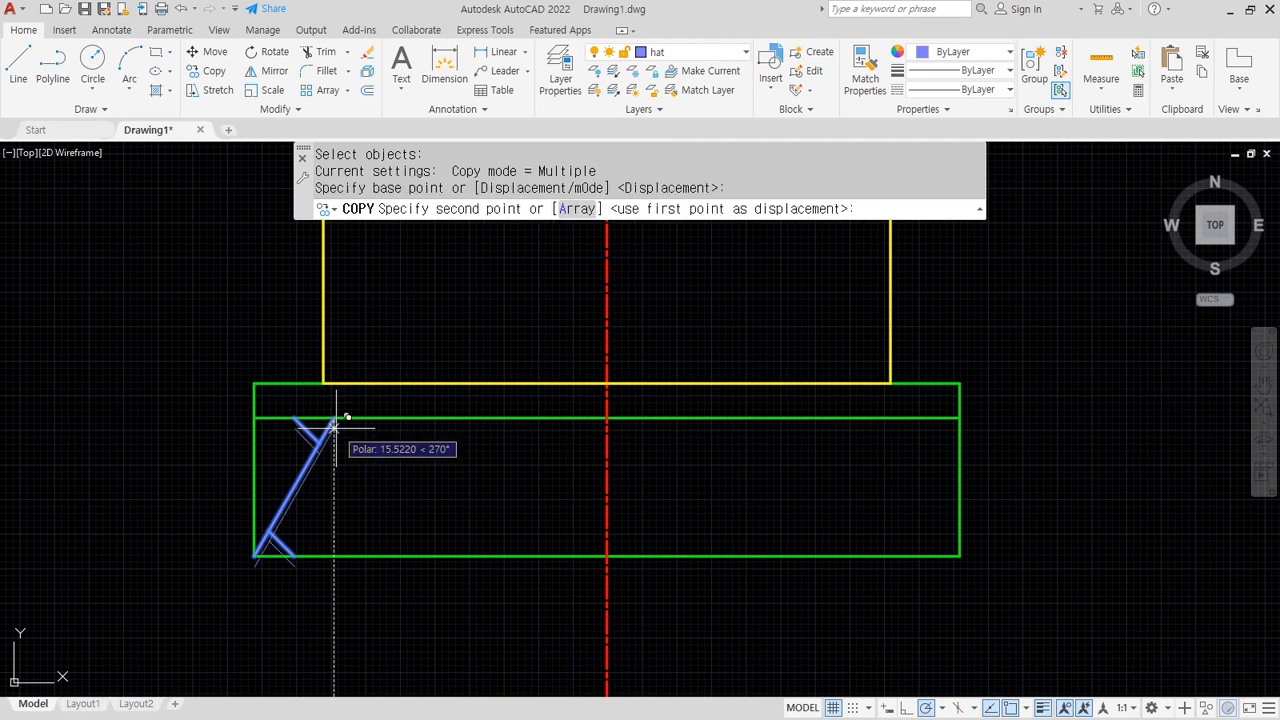
click(578, 209)
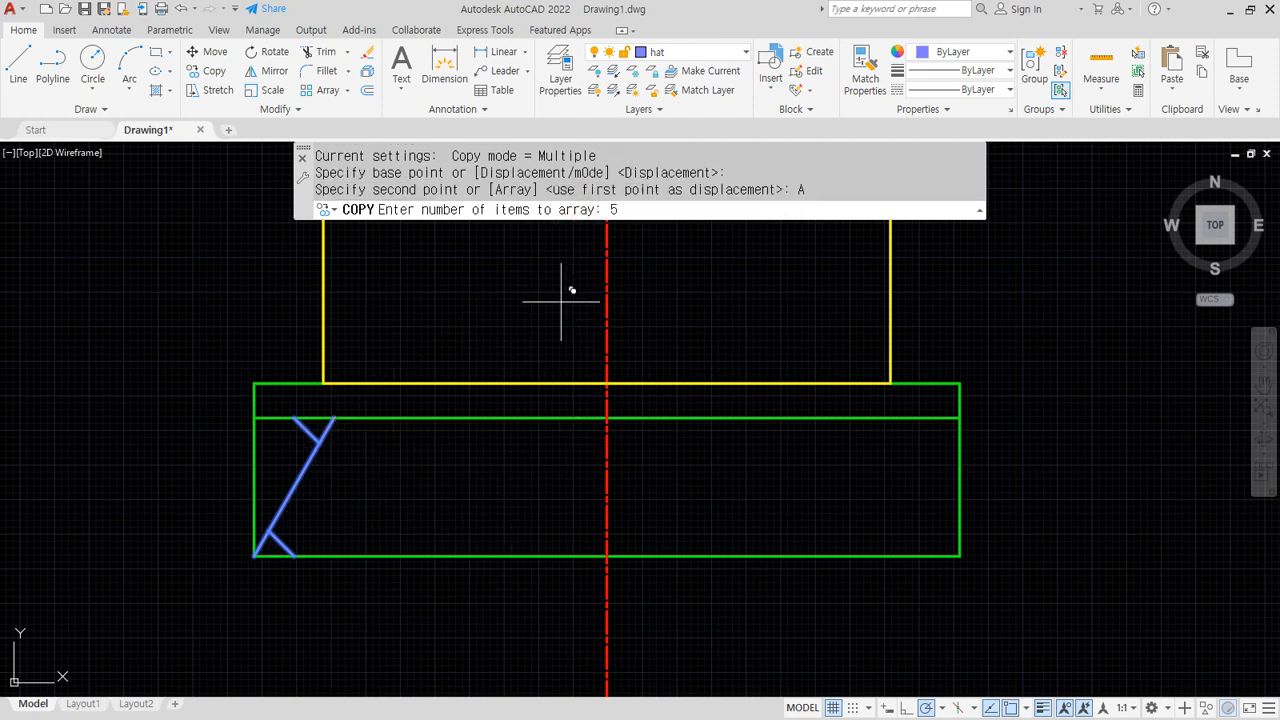
text(5)
key(Return)
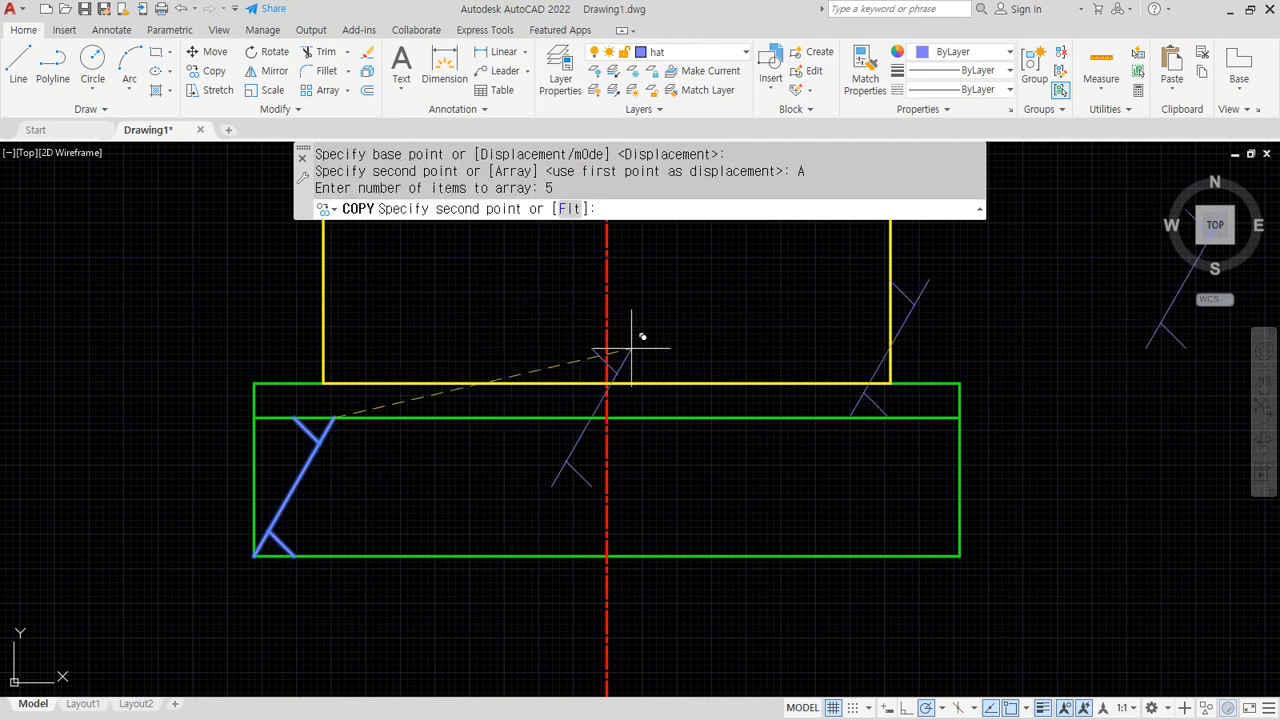
click(565, 210)
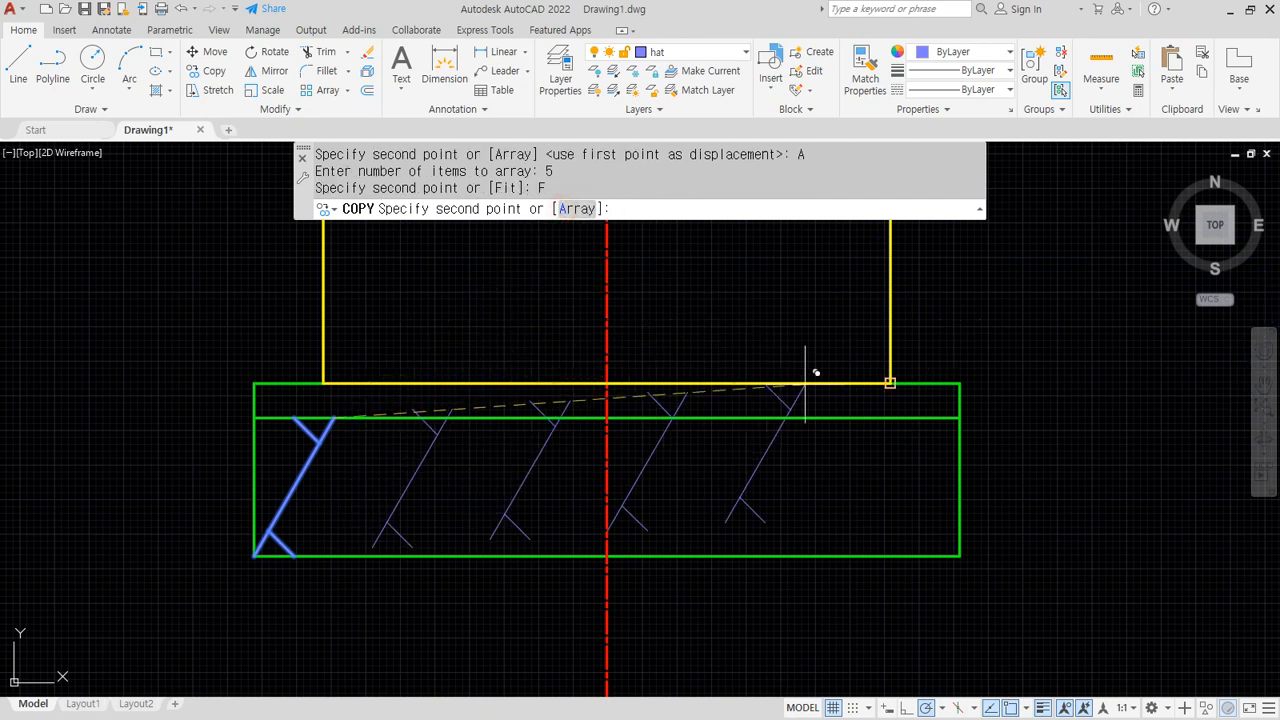
click(959, 417)
key(Return)
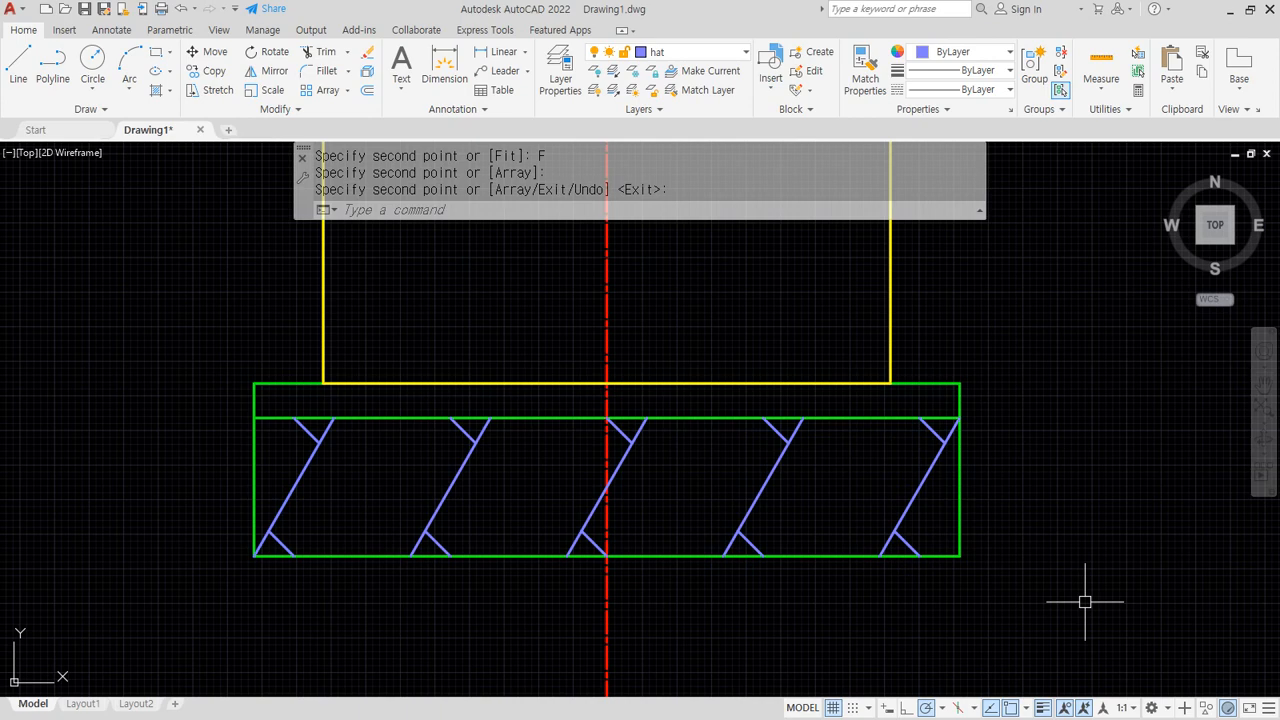
Check the ground hatch's angle and depth and the concrete hatch in the reference image, then return to the ground line in AutoCAD
key(alt+Tab)
mouse_move(656, 488)
mouse_down()
mouse_move(588, 400)
mouse_move(690, 356)
mouse_move(728, 458)
mouse_move(588, 434)
mouse_move(735, 395)
mouse_move(608, 471)
mouse_move(714, 352)
mouse_move(634, 487)
mouse_move(716, 358)
mouse_up()
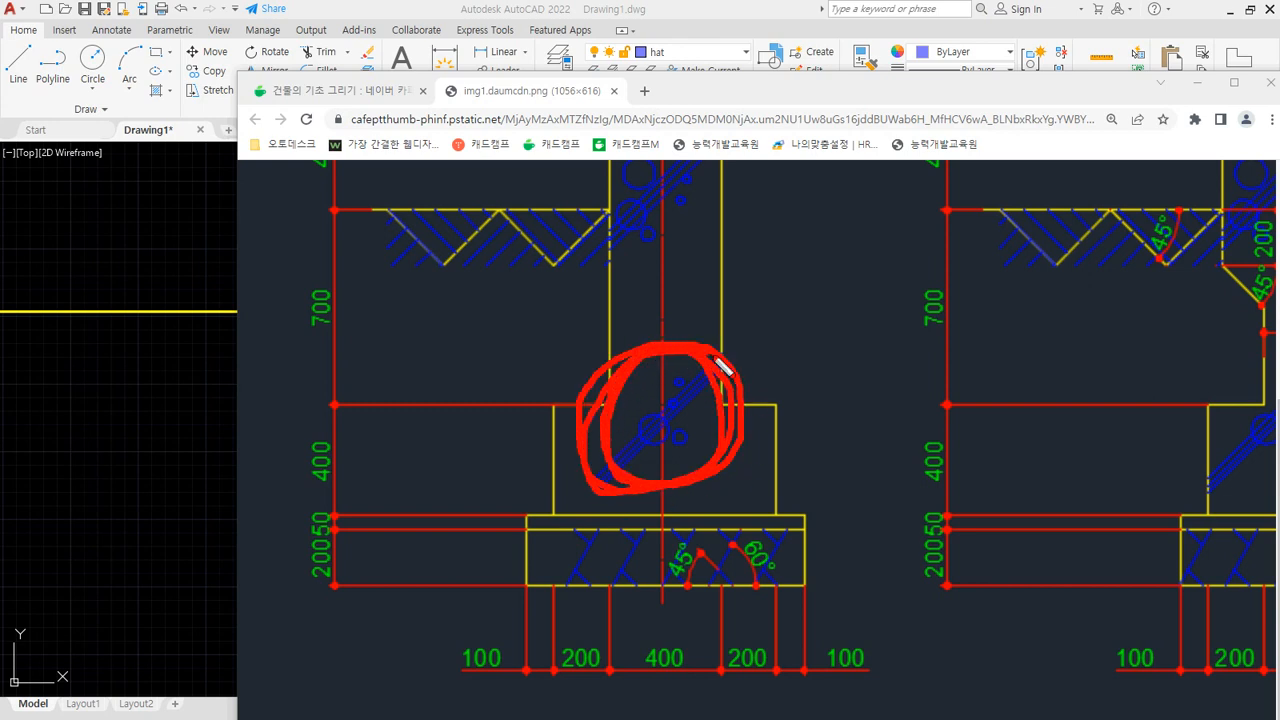
mouse_move(471, 317)
mouse_down()
mouse_move(364, 181)
mouse_move(664, 249)
mouse_move(348, 292)
mouse_move(590, 186)
mouse_move(401, 346)
mouse_move(580, 168)
mouse_up()
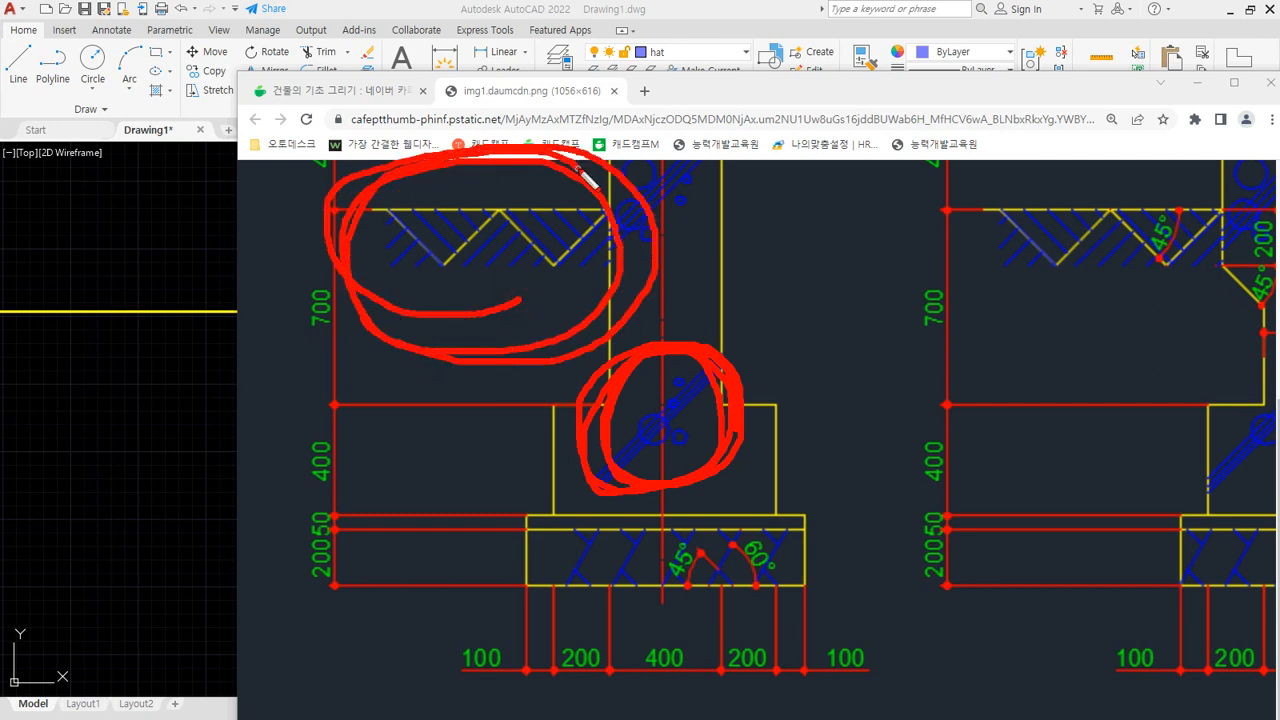
key(Escape)
drag(716, 77, 576, 38)
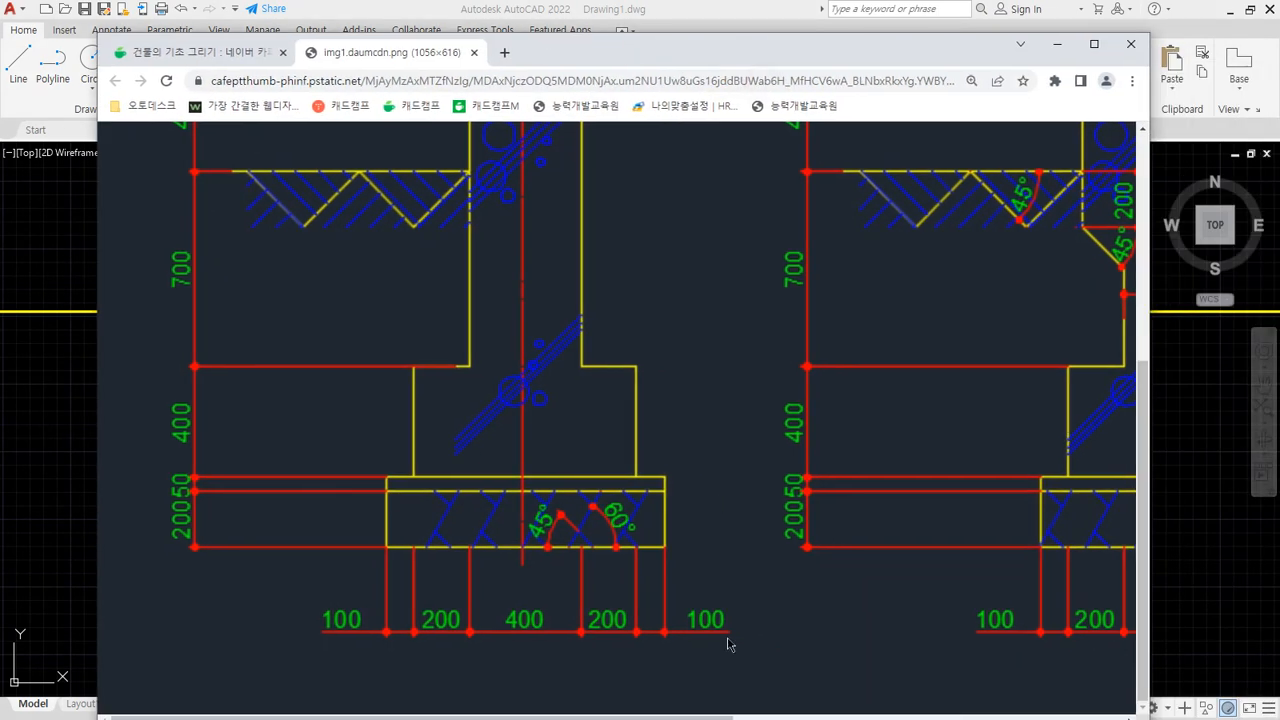
drag(722, 718, 1104, 717)
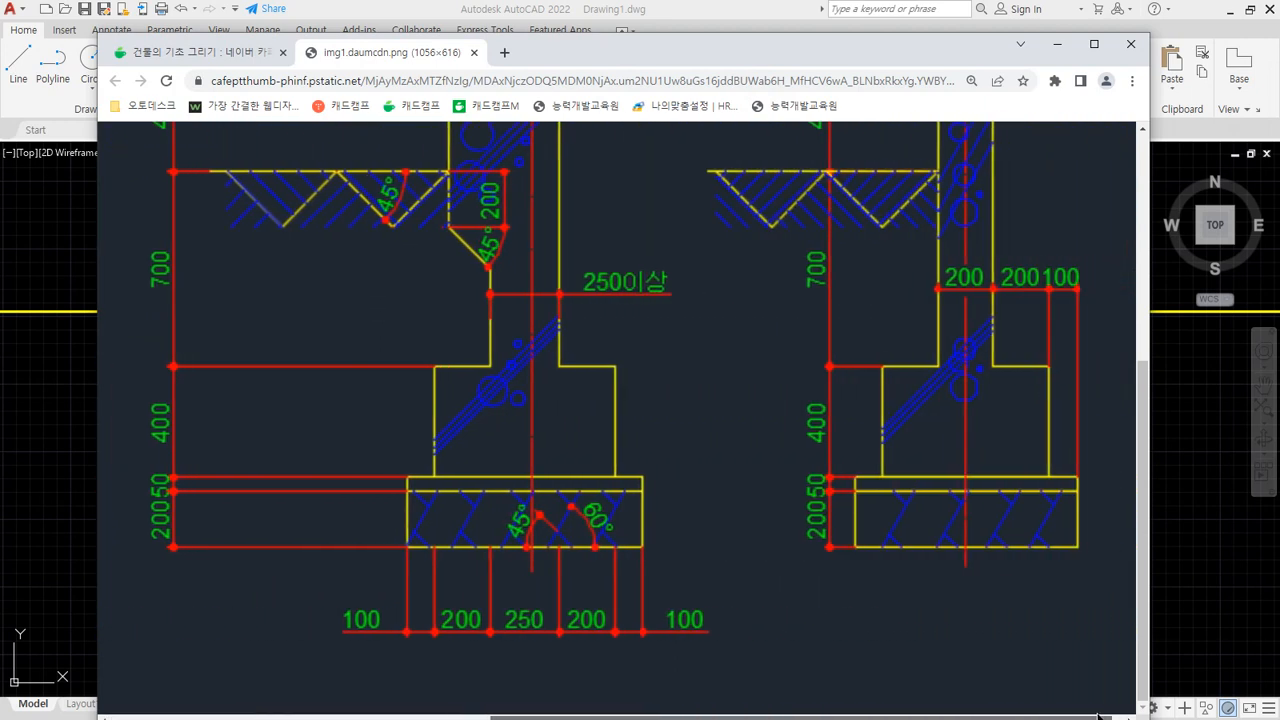
scroll(685, 487, up, 1)
mouse_move(430, 362)
mouse_down()
mouse_move(362, 340)
mouse_move(410, 225)
mouse_move(440, 312)
mouse_move(398, 350)
mouse_up()
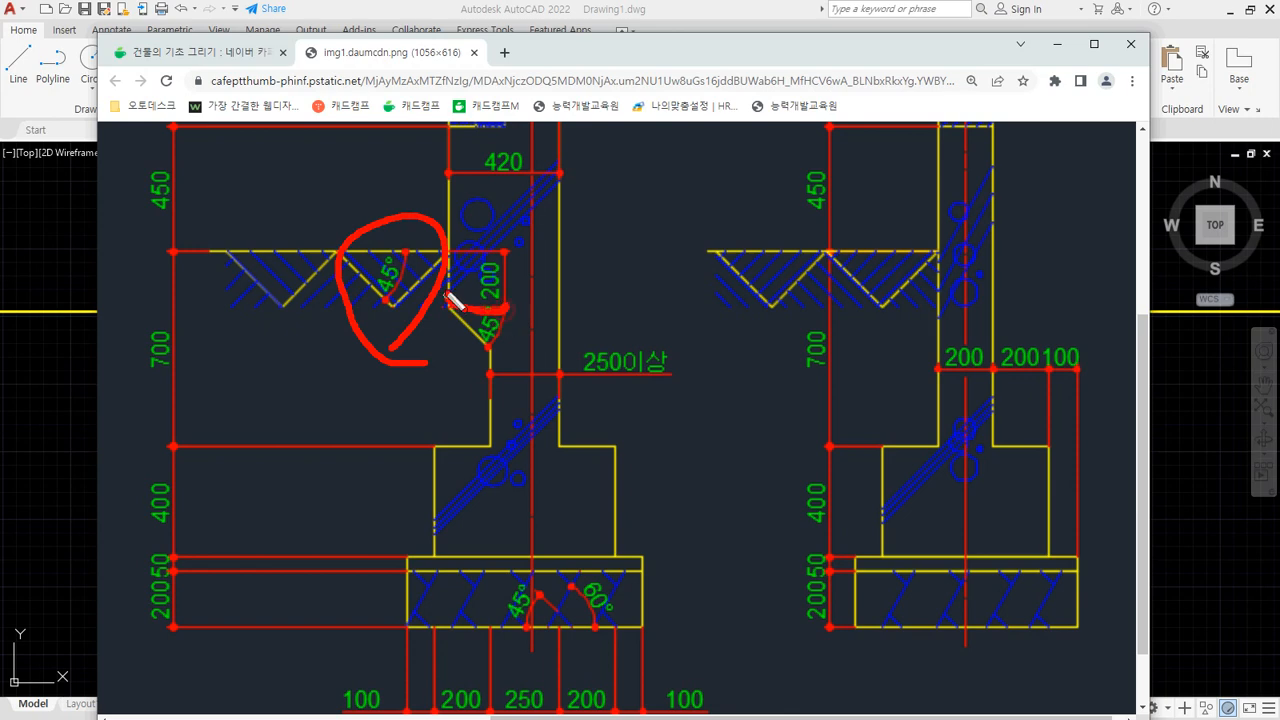
drag(448, 296, 522, 302)
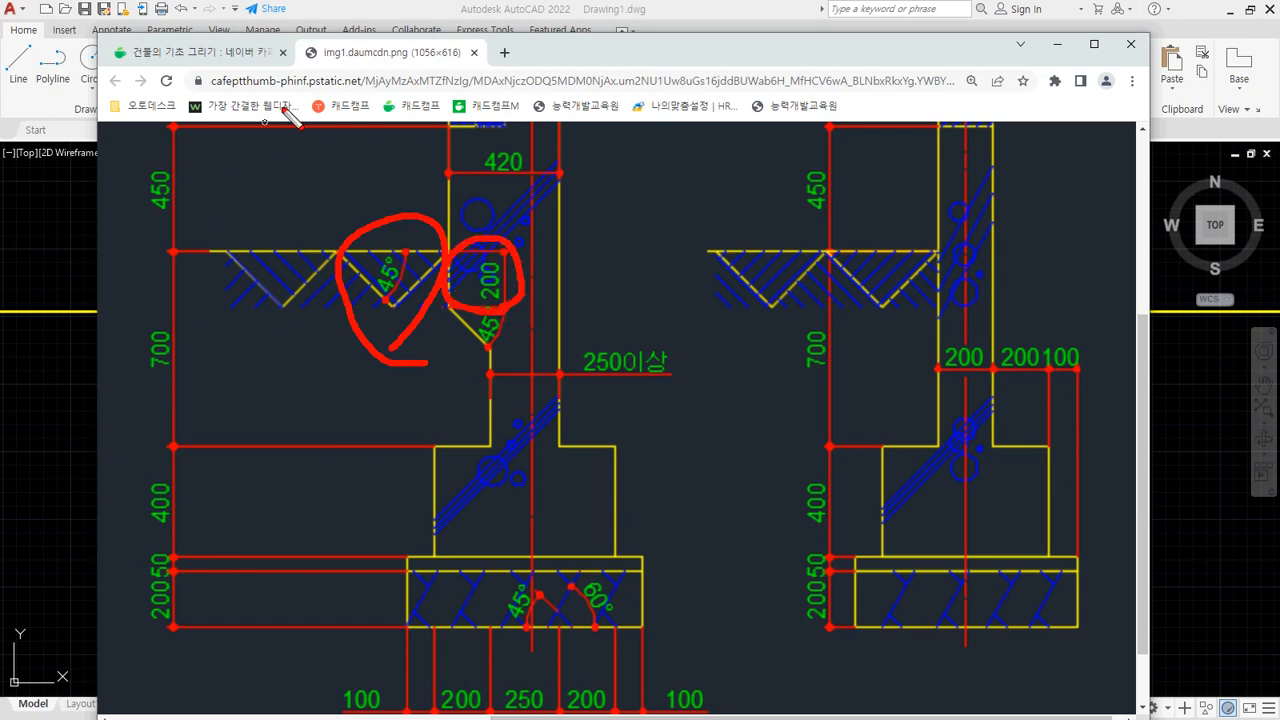
click(588, 9)
scroll(422, 377, up, 2)
middle_drag(443, 340, 520, 346)
text(rec)
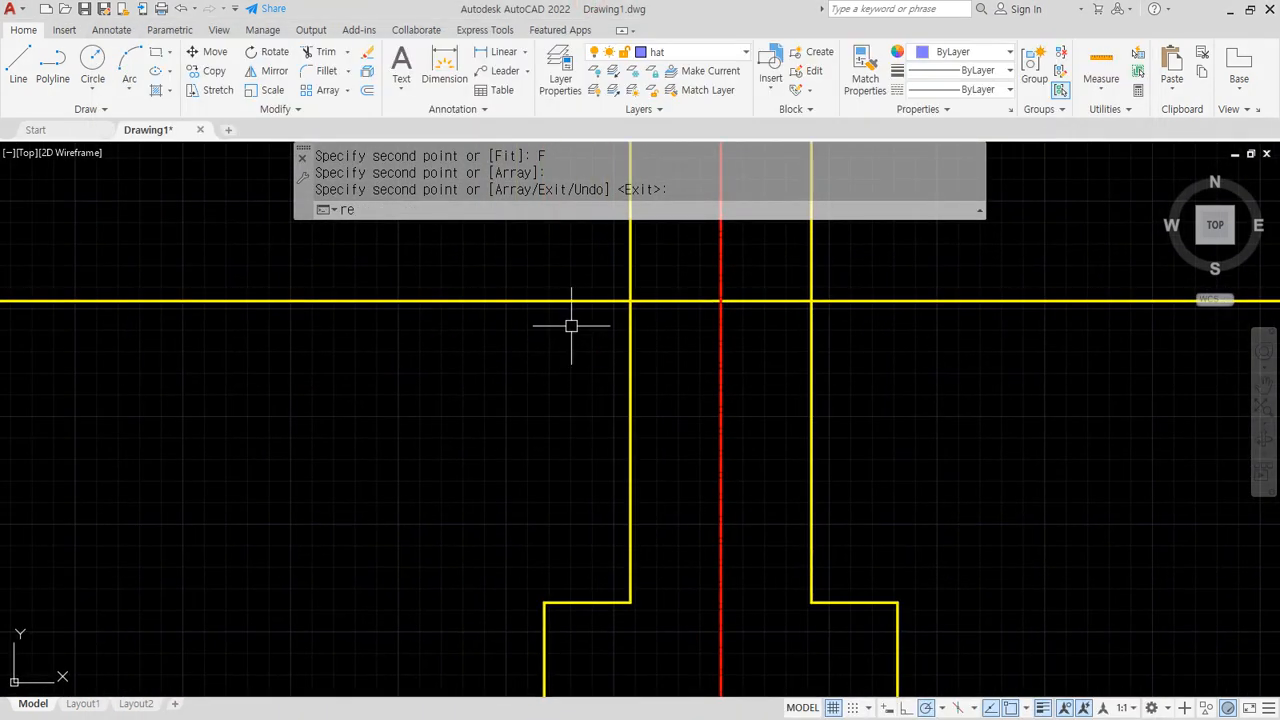
key(Return)
click(629, 300)
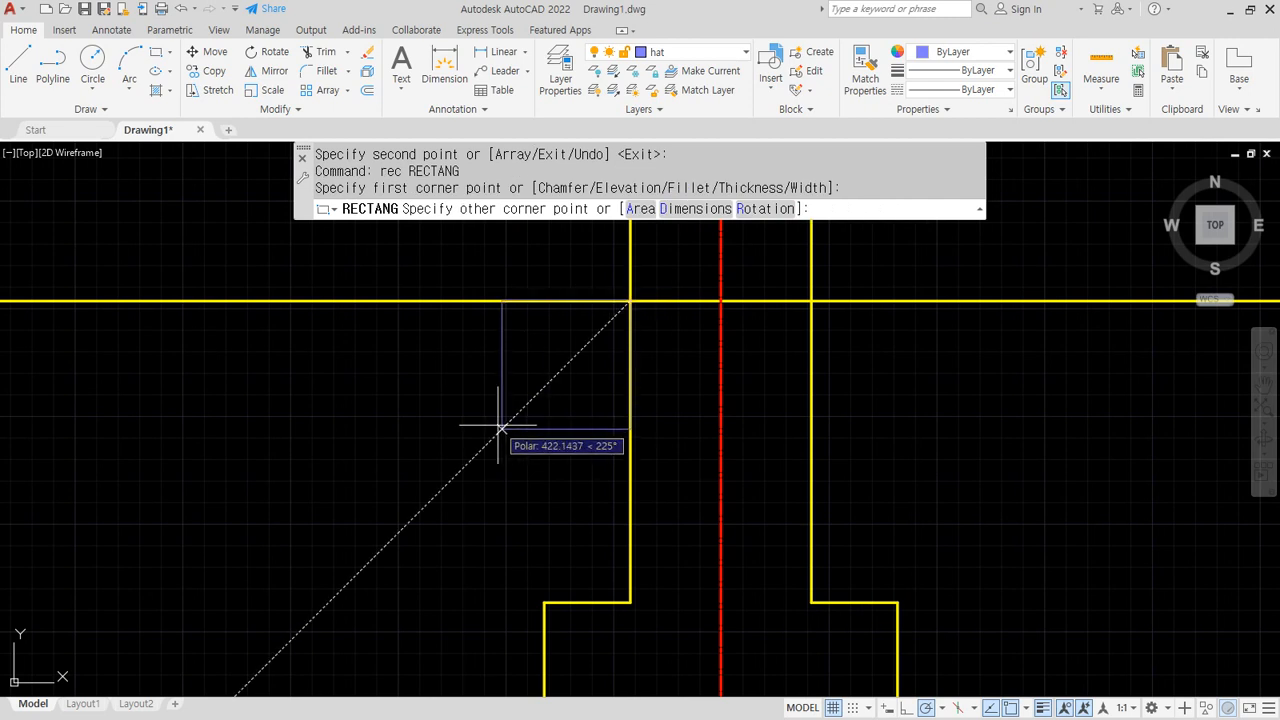
key(Escape)
key(Escape)
key(Escape)
Make col the current layer and draw a 200 by 200 square down and left from the ground line's intersection with the wall's left edge
click(680, 52)
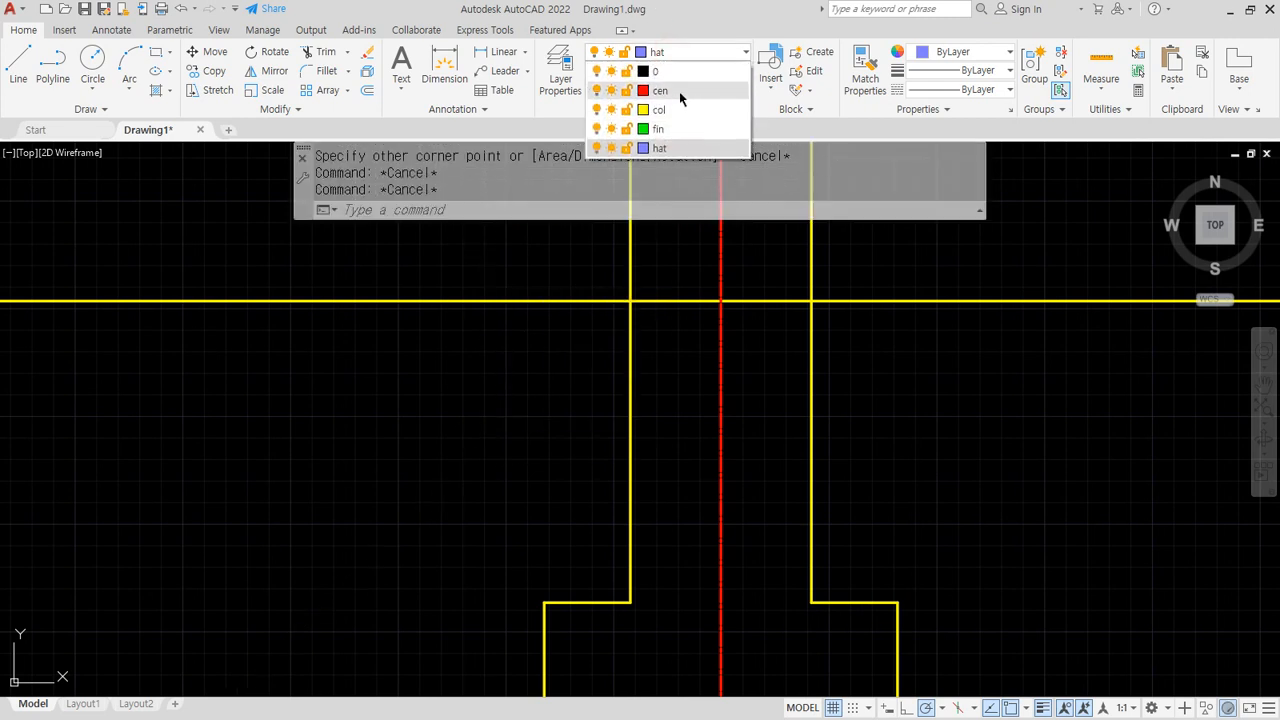
click(667, 110)
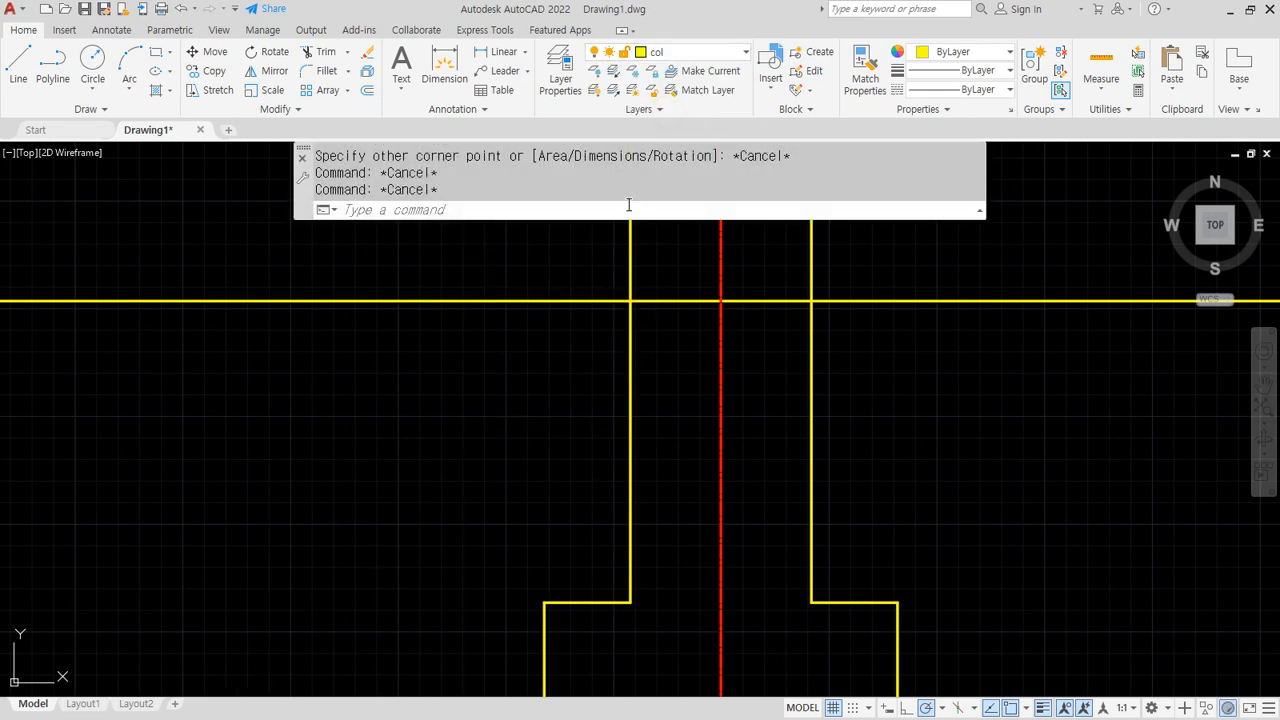
text(rec)
key(Return)
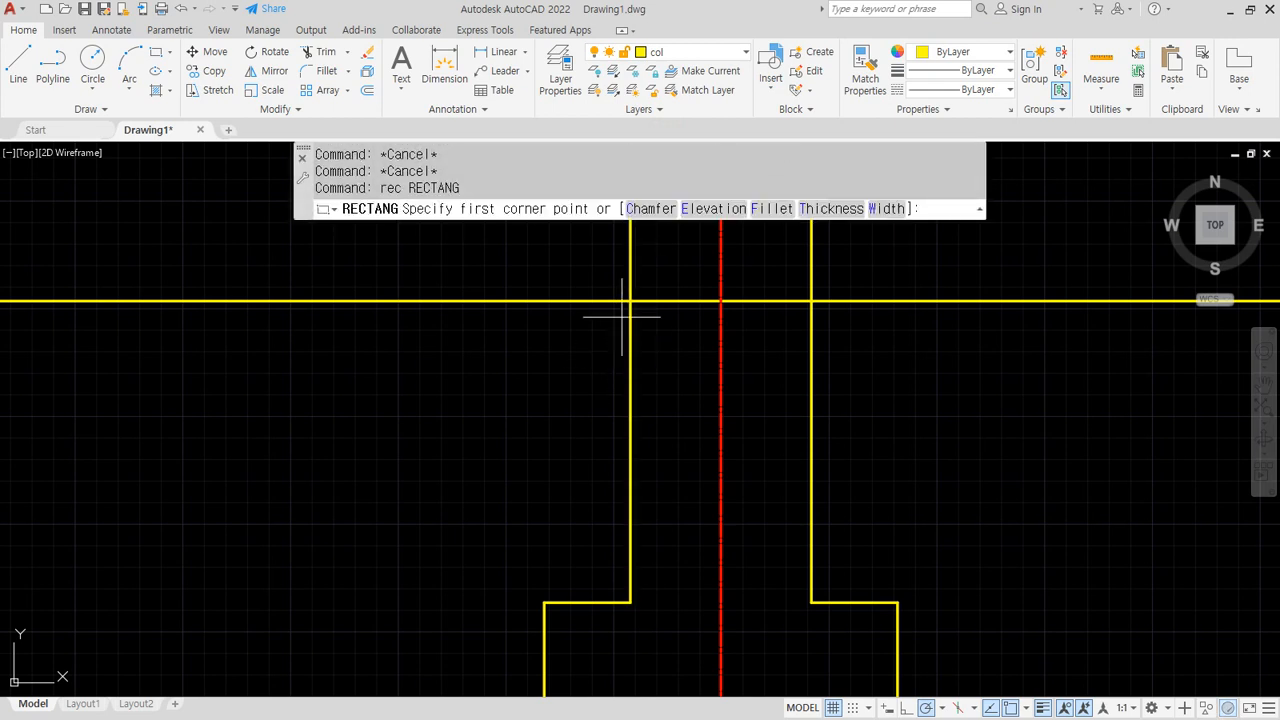
click(630, 300)
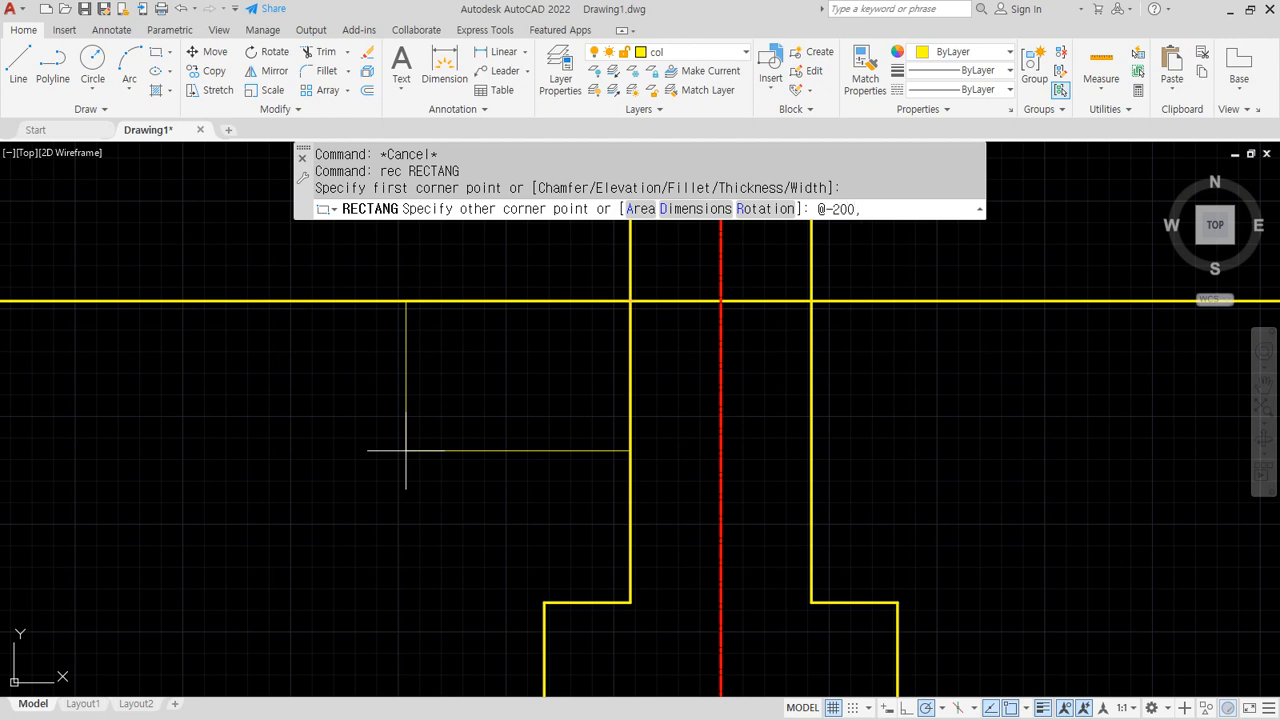
text(@-200,-200)
key(Return)
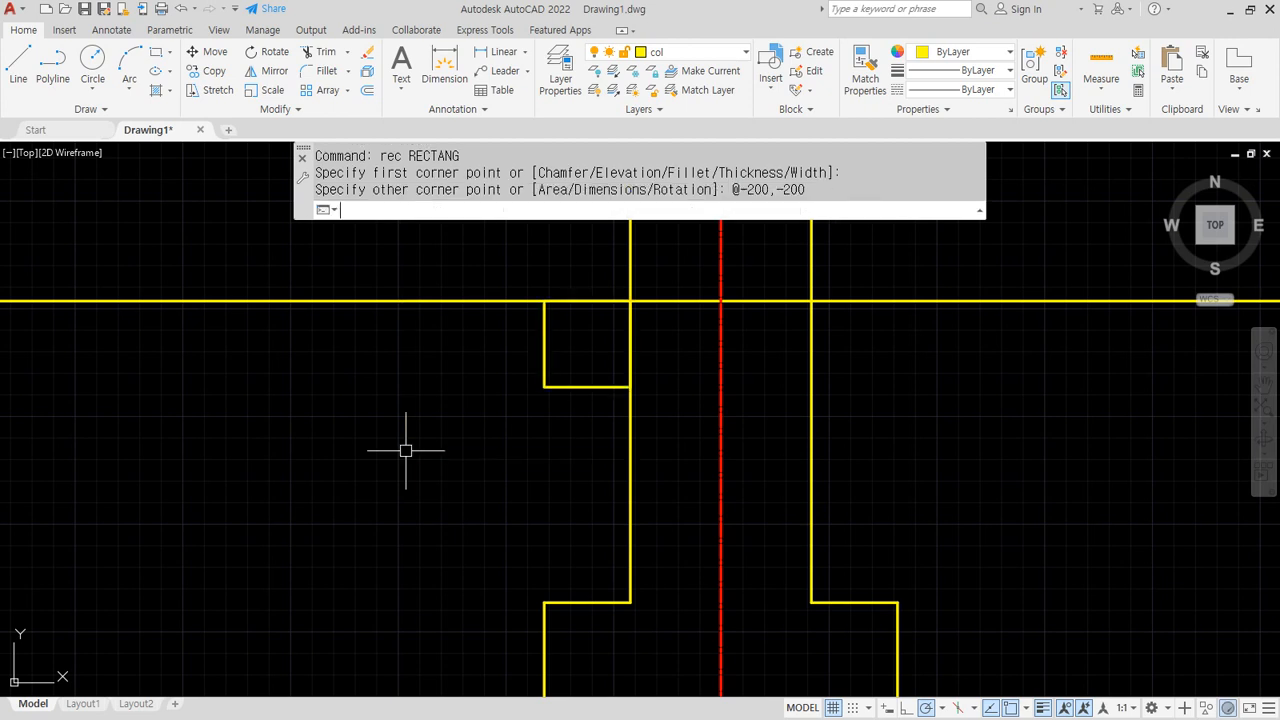
text(c)
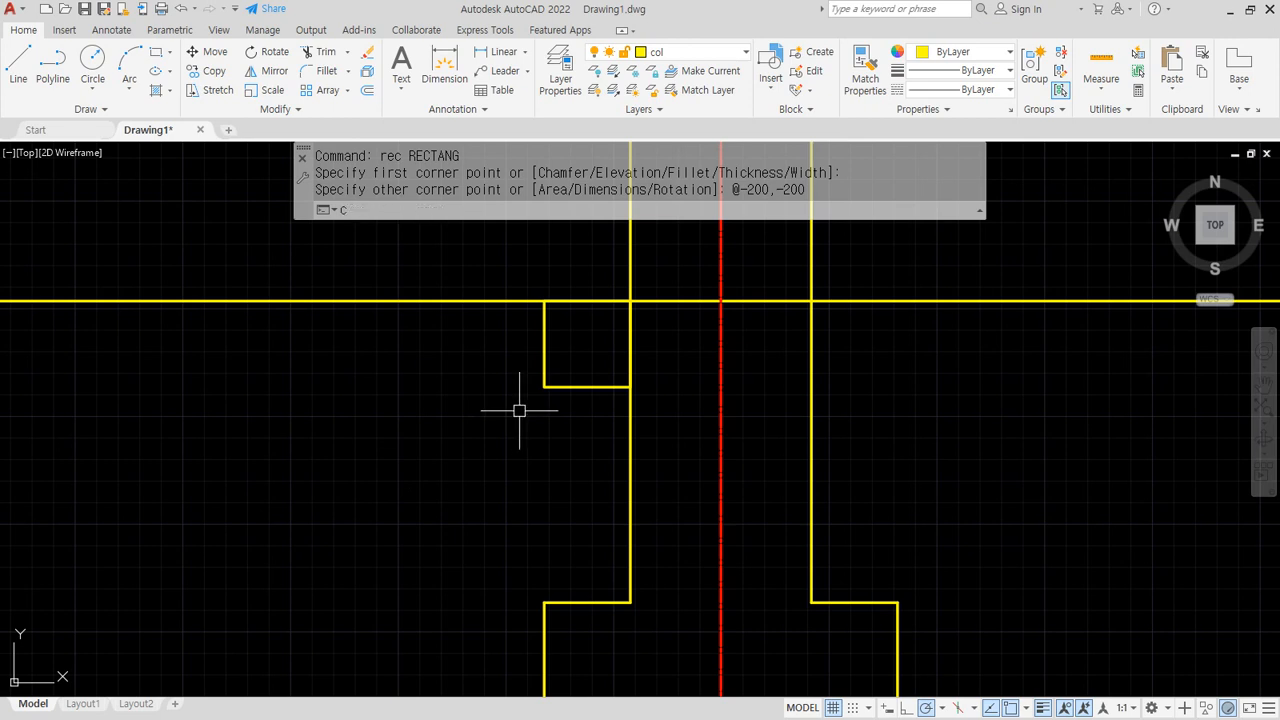
text(p)
key(Return)
click(567, 393)
click(495, 359)
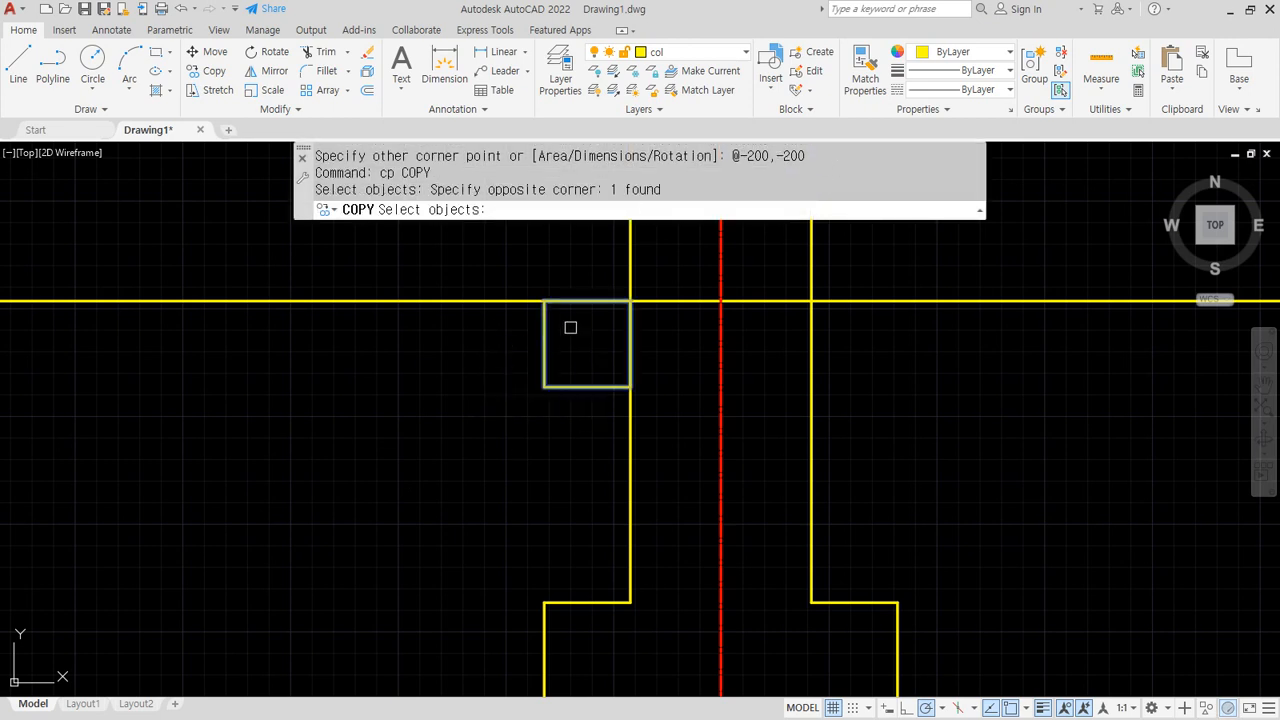
key(Return)
click(630, 300)
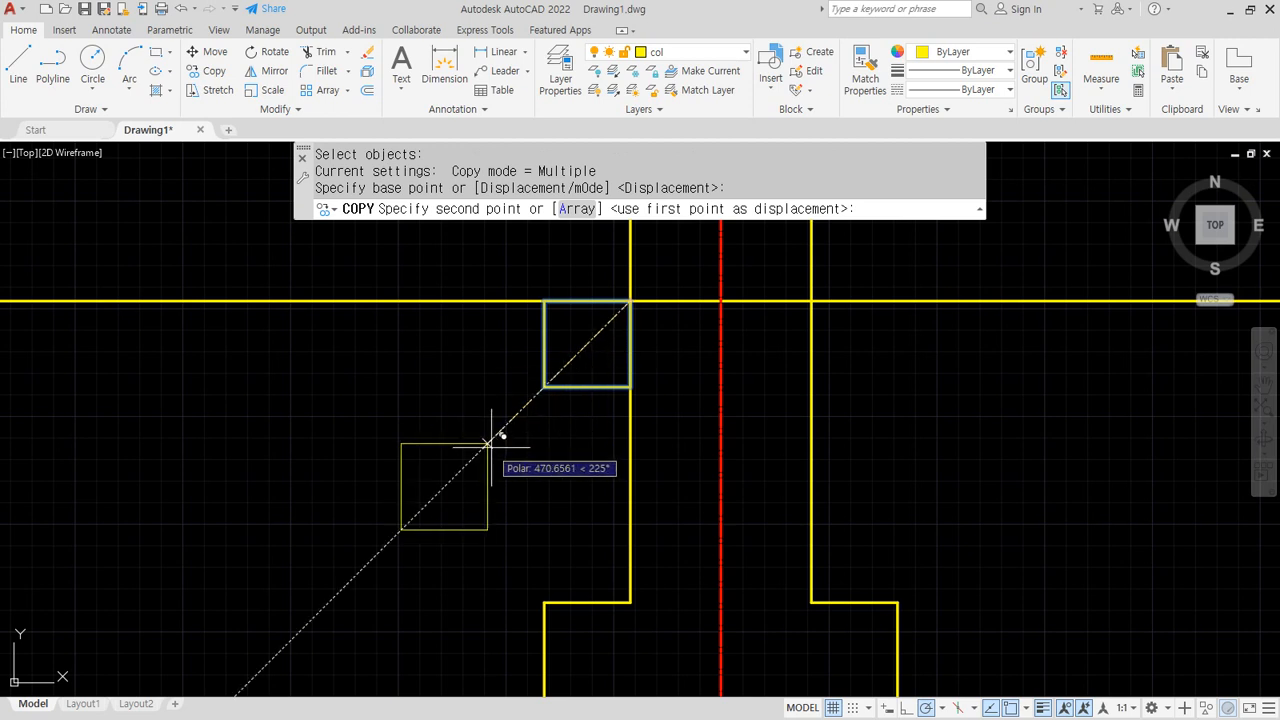
key(Escape)
Copy the 200 by 200 square as an array of 4 adjoining items running left along the ground line from the wall
key(Return)
click(574, 385)
key(Return)
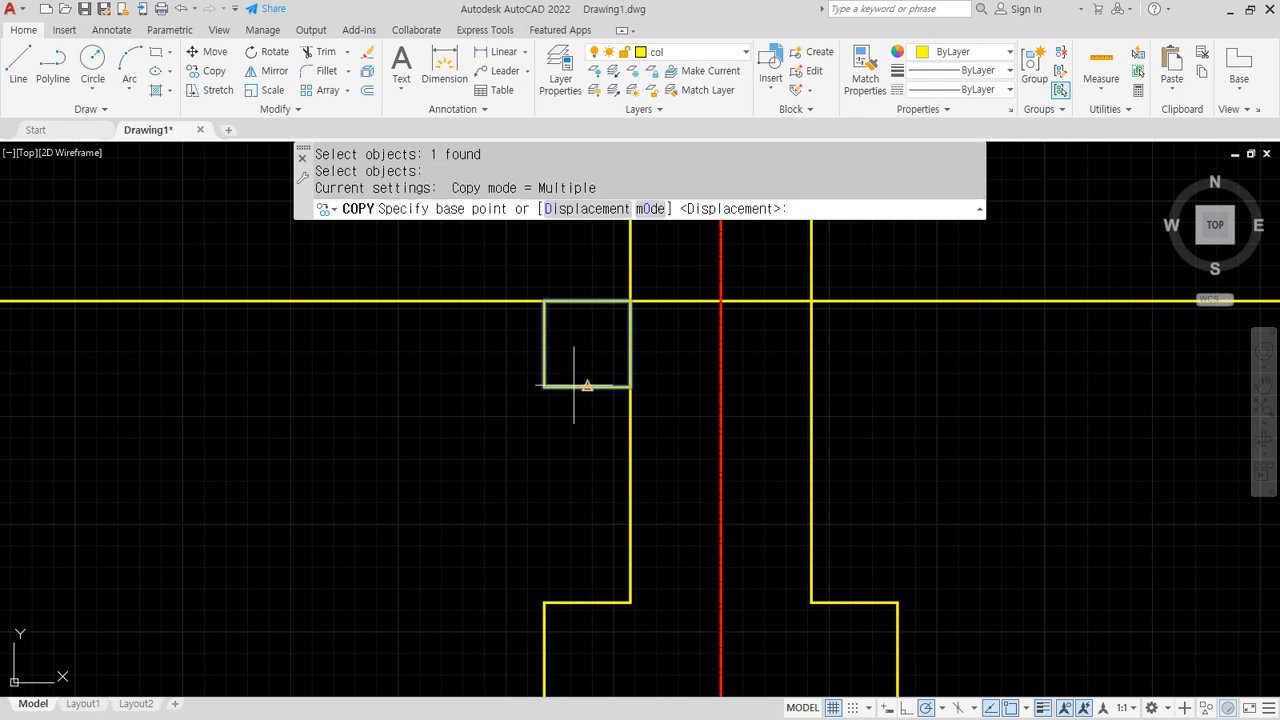
click(634, 302)
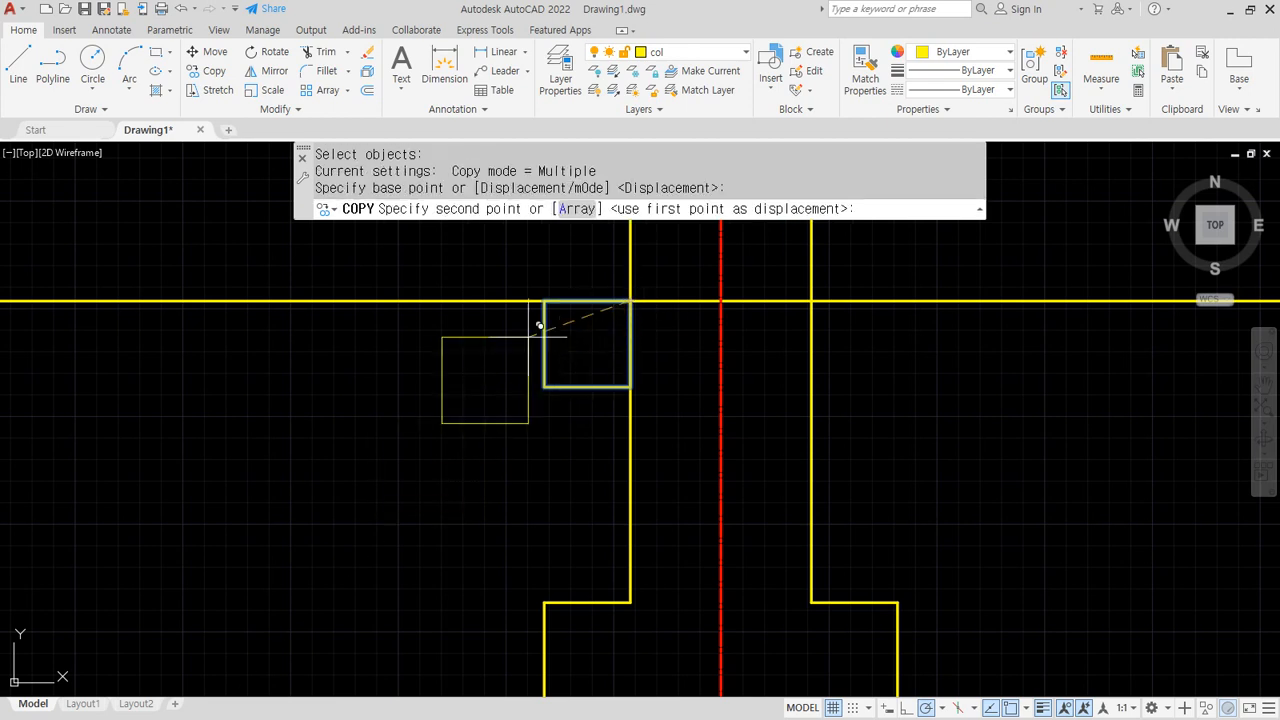
click(576, 209)
text(4)
key(Return)
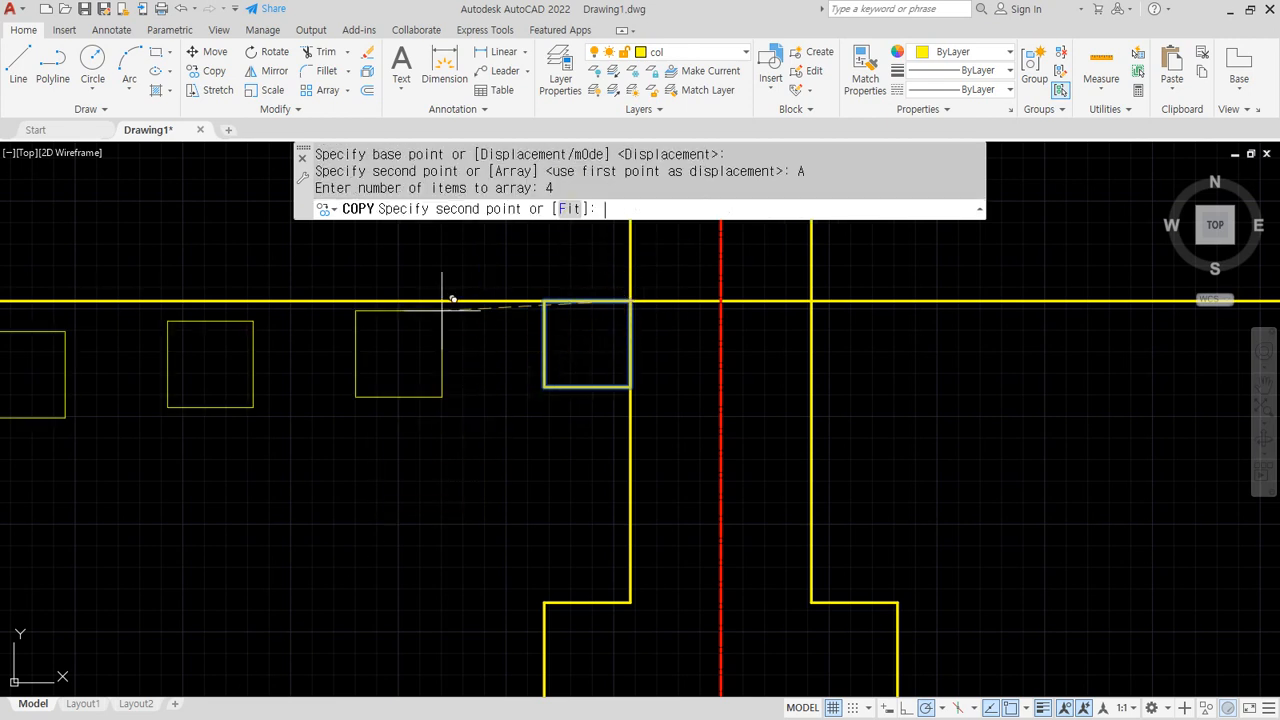
click(544, 300)
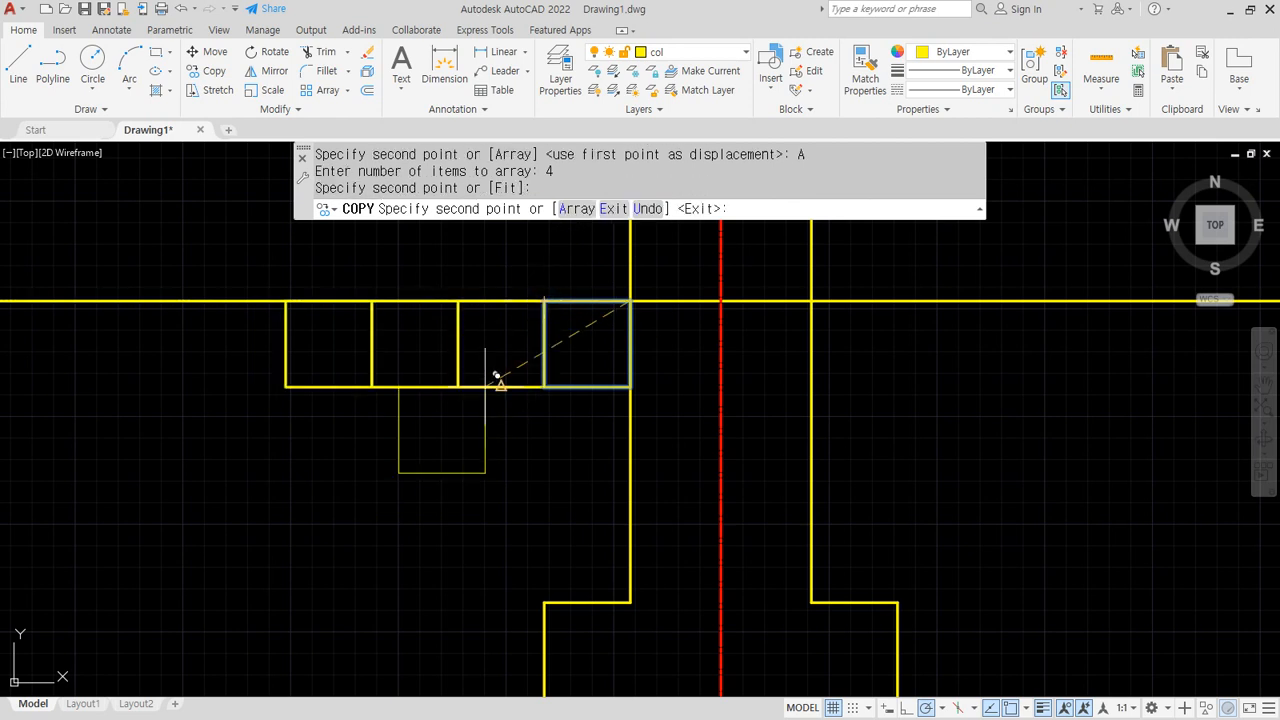
key(Return)
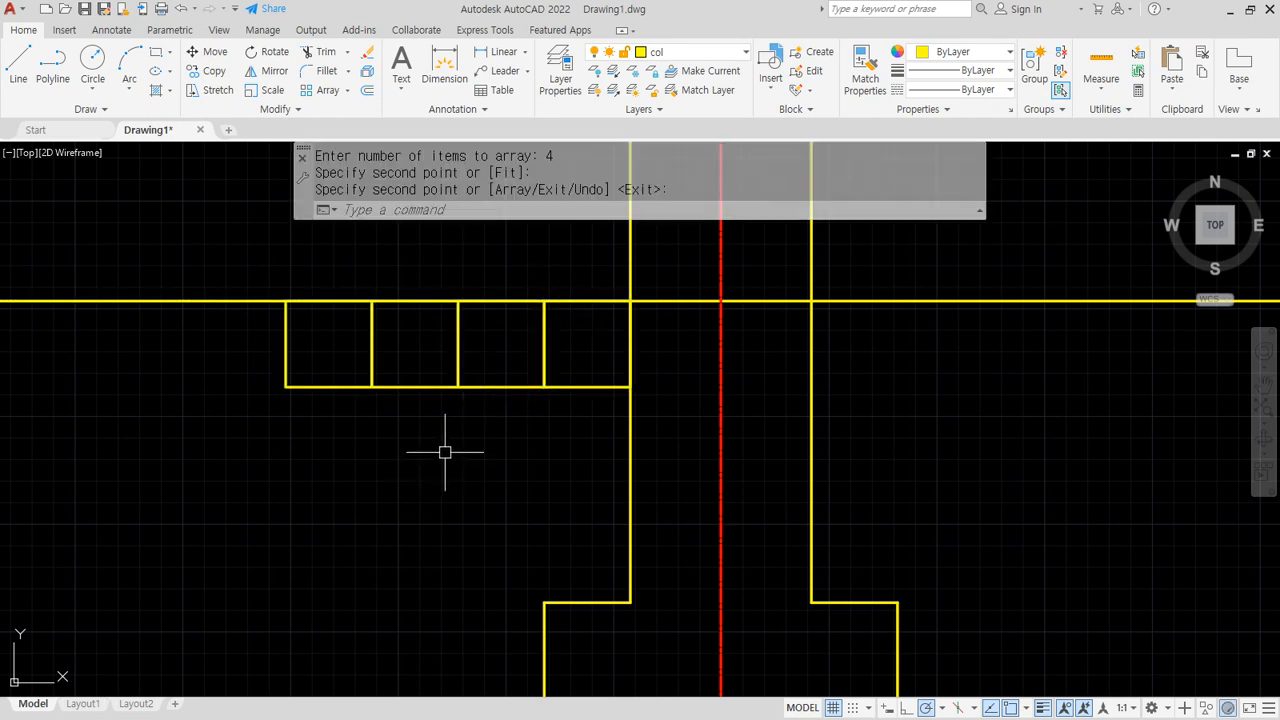
Draw a four-segment zigzag line through the squares' diagonals, from the wall's ground-line corner to the leftmost square's upper-left corner
text(l)
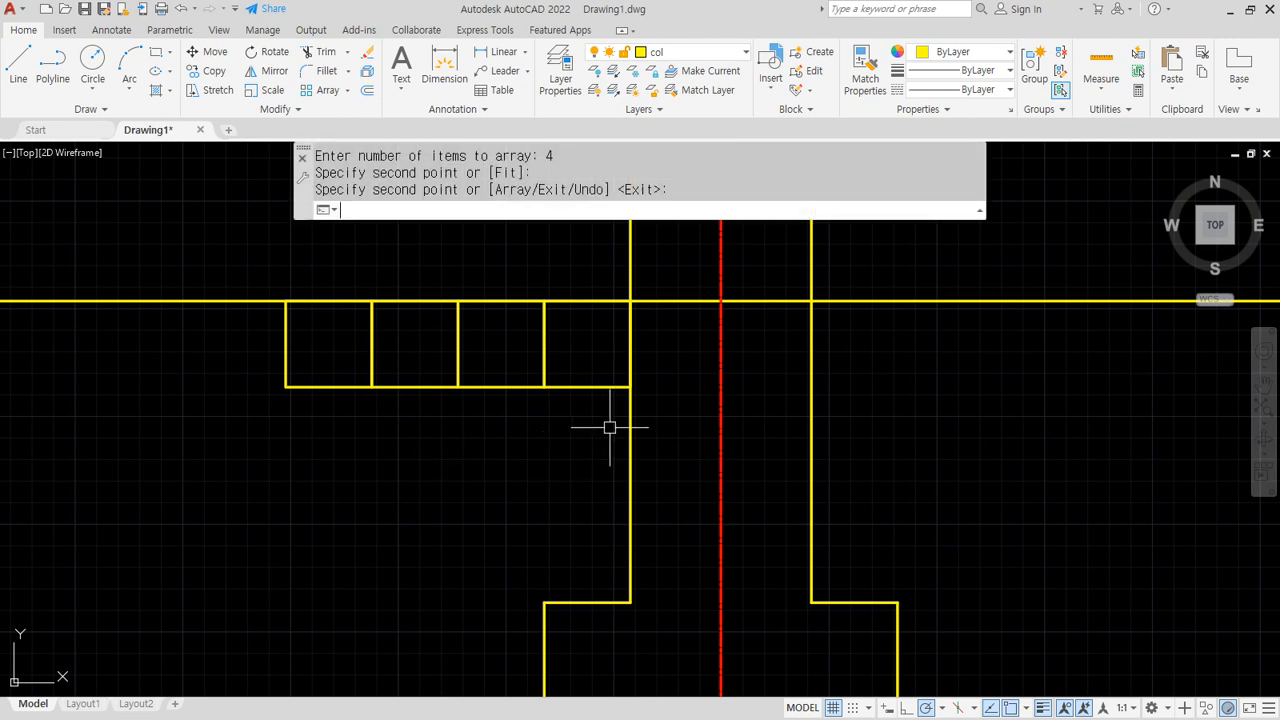
key(Return)
click(630, 300)
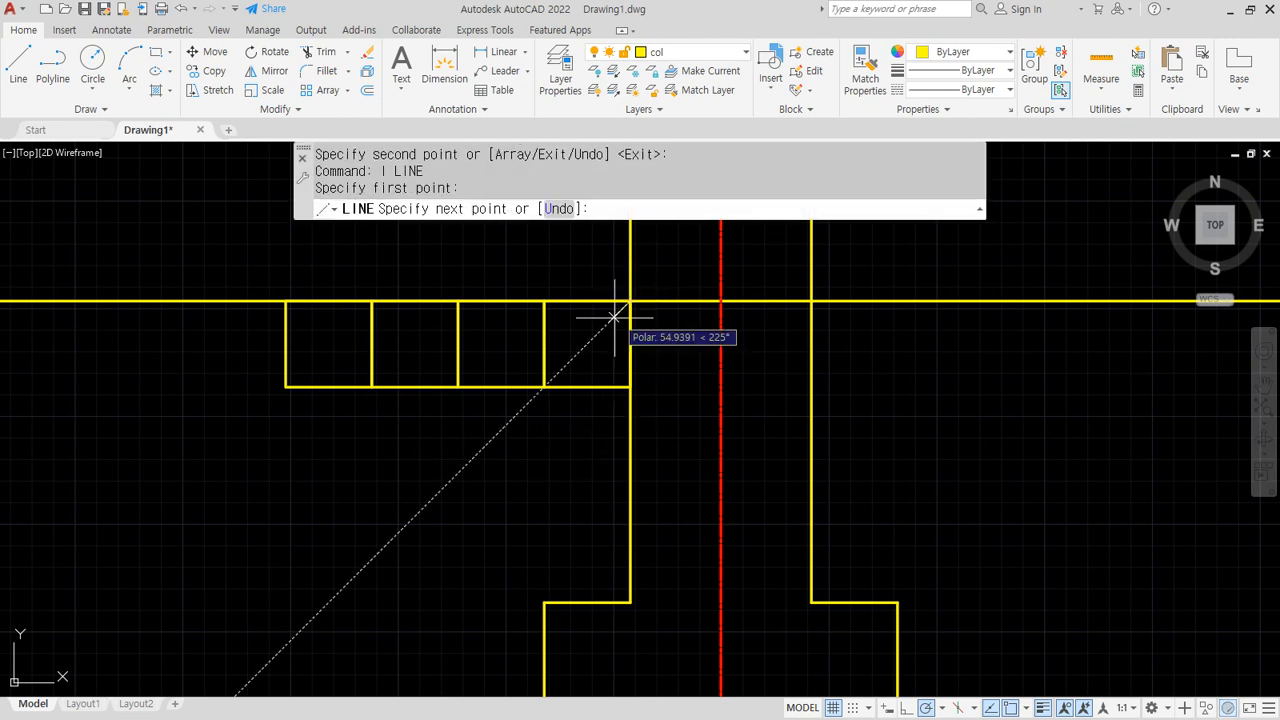
click(544, 386)
click(458, 300)
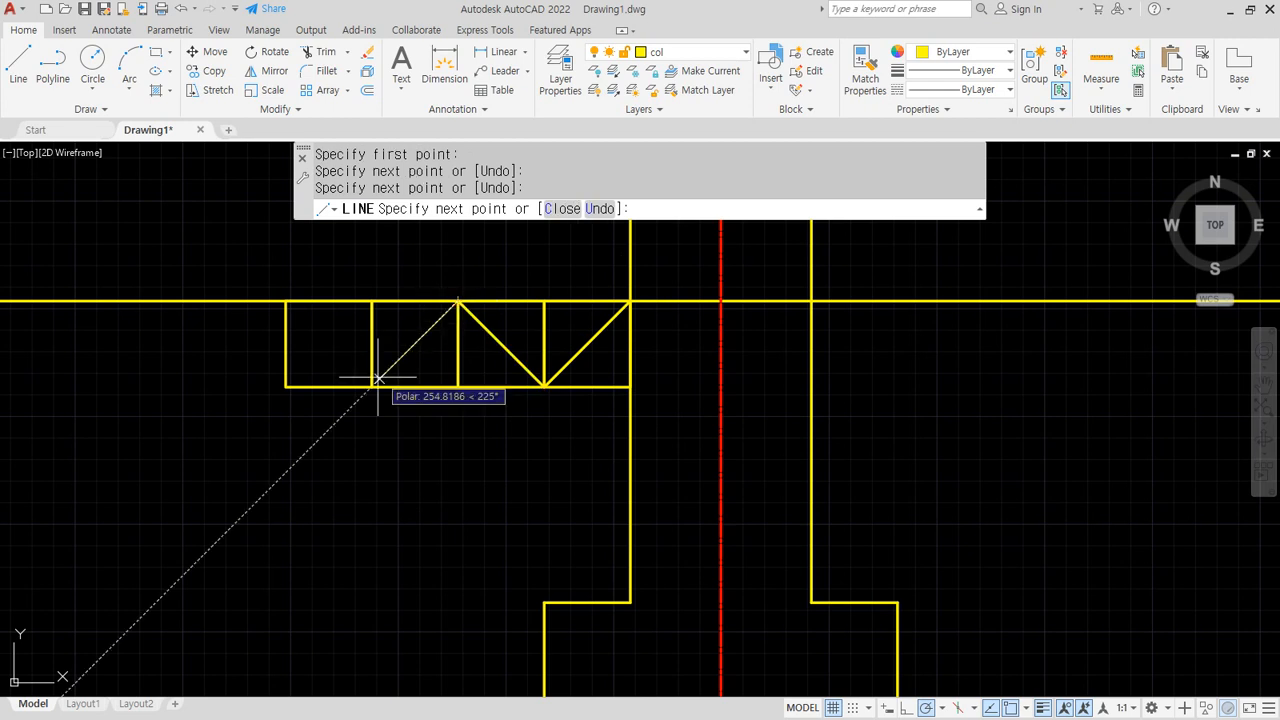
click(372, 384)
click(286, 300)
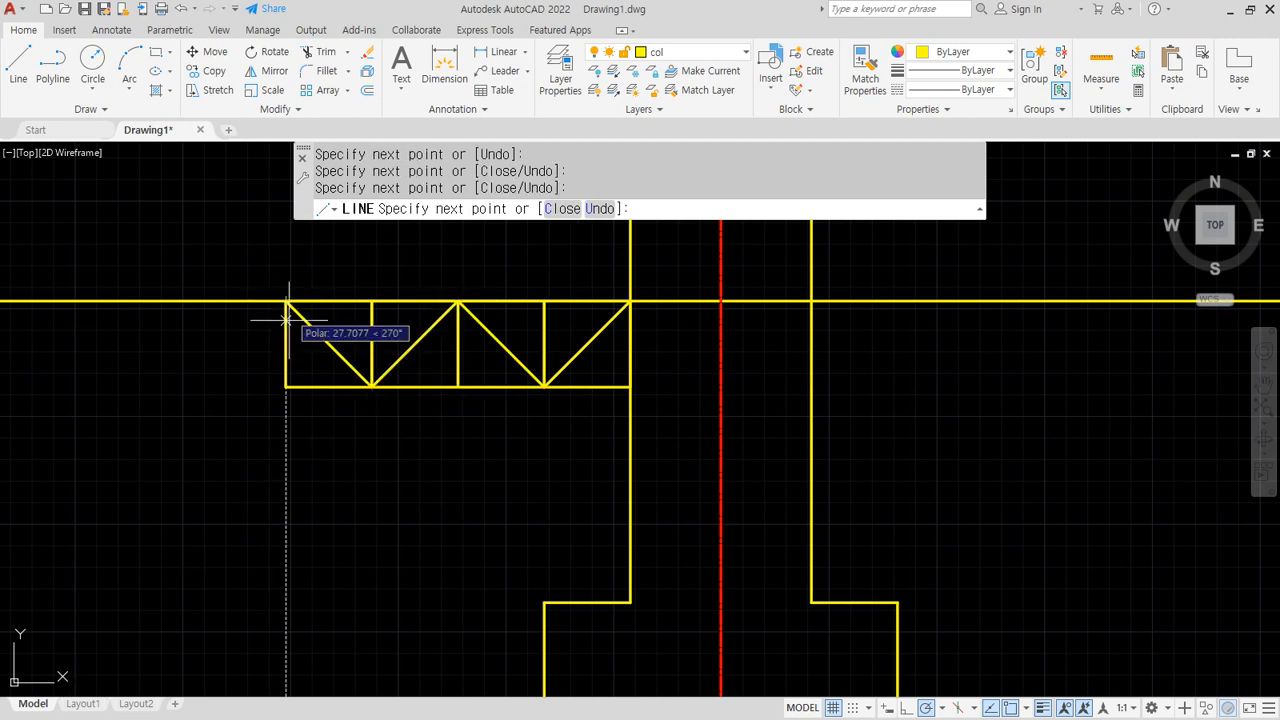
key(Return)
key(Escape)
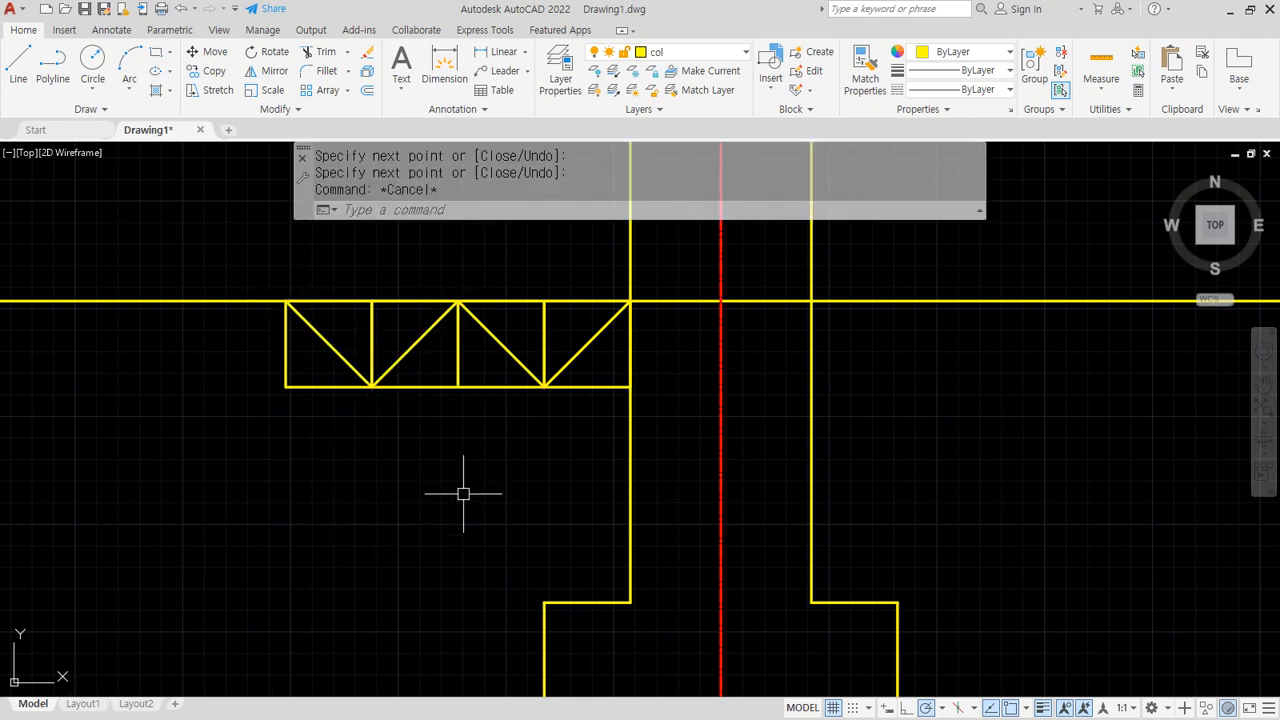
Join the four diagonal zigzag lines into one polyline
text(j)
key(Return)
click(562, 367)
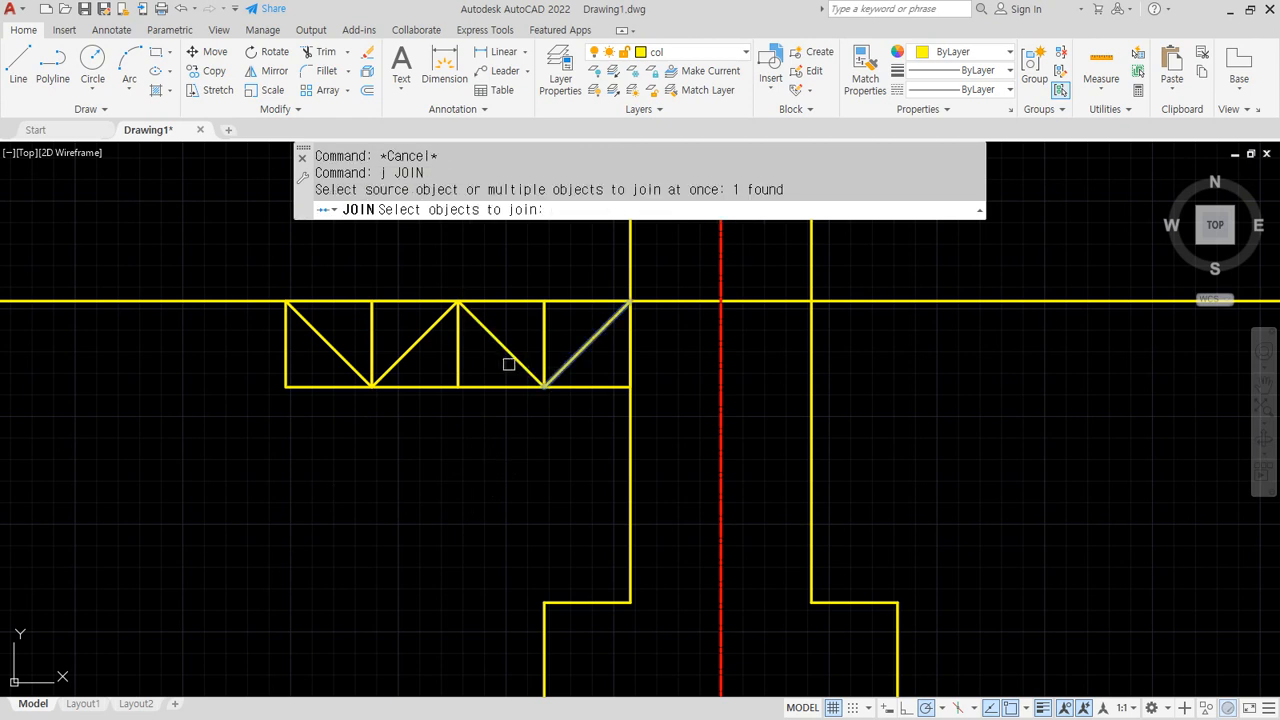
click(501, 343)
click(410, 348)
click(338, 352)
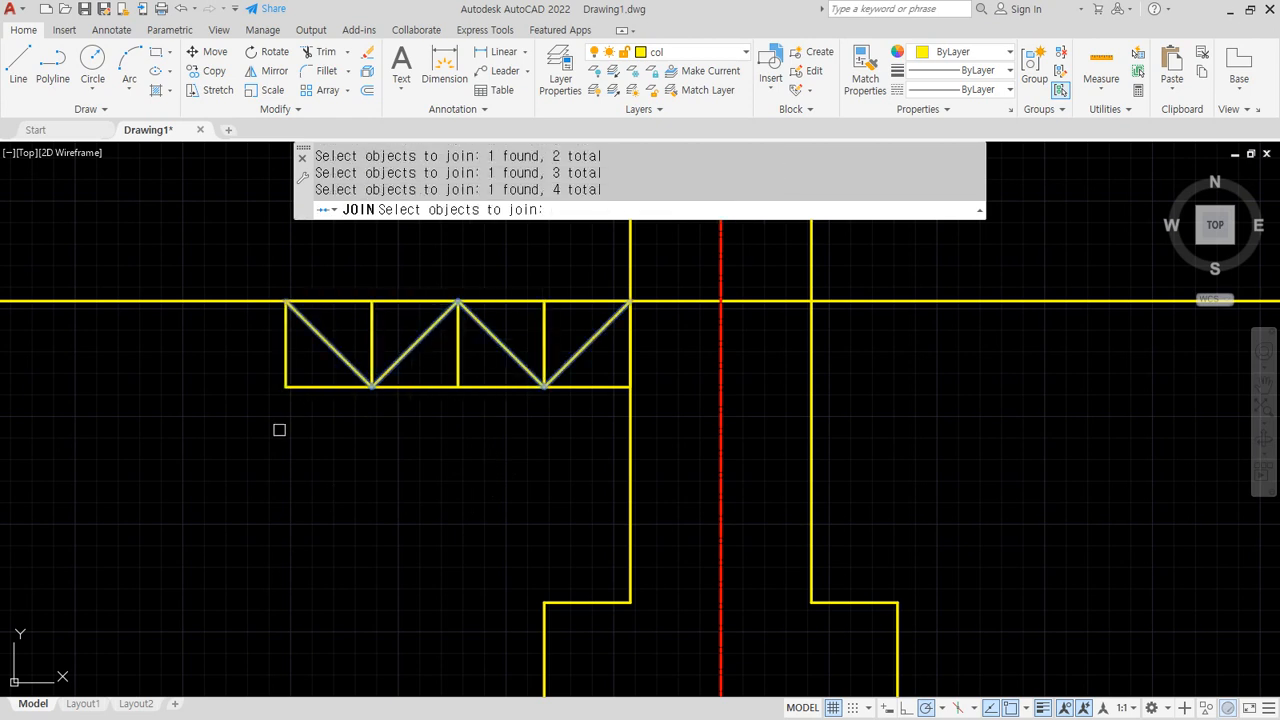
key(Return)
Set the joined zigzag polyline's elevation to 2
click(414, 345)
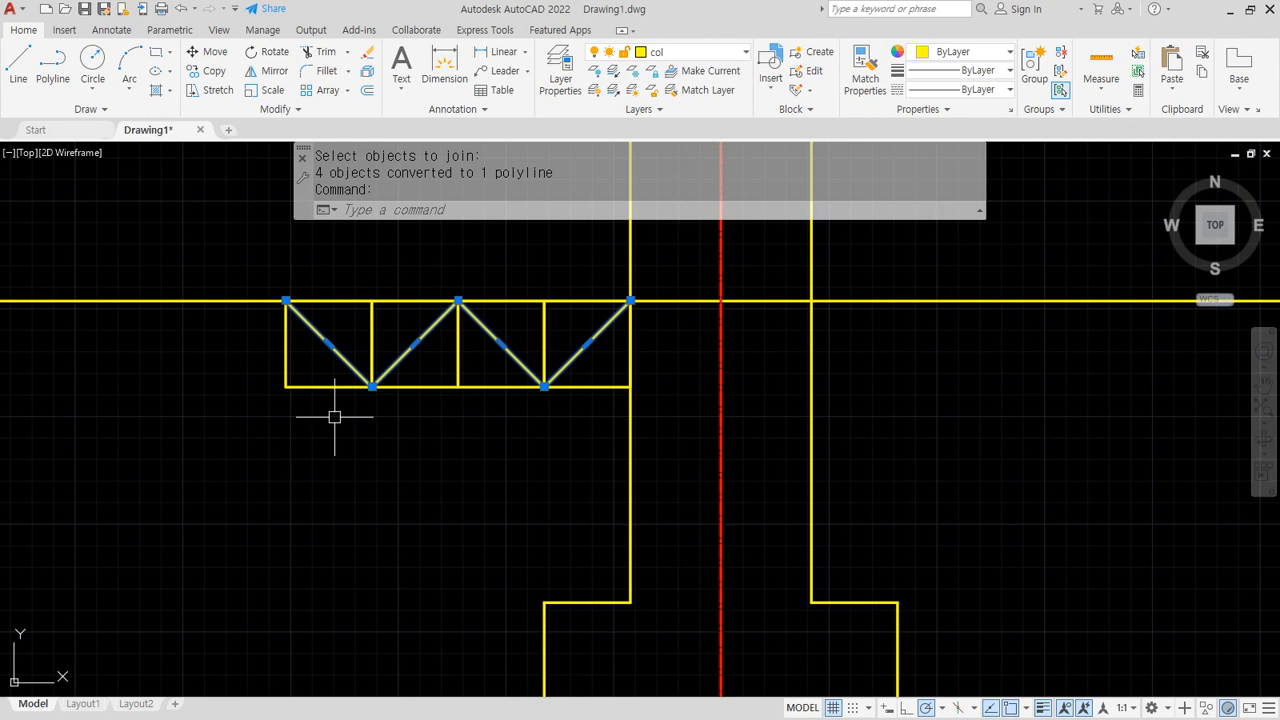
key(ctrl+1)
middle_drag(509, 394, 731, 366)
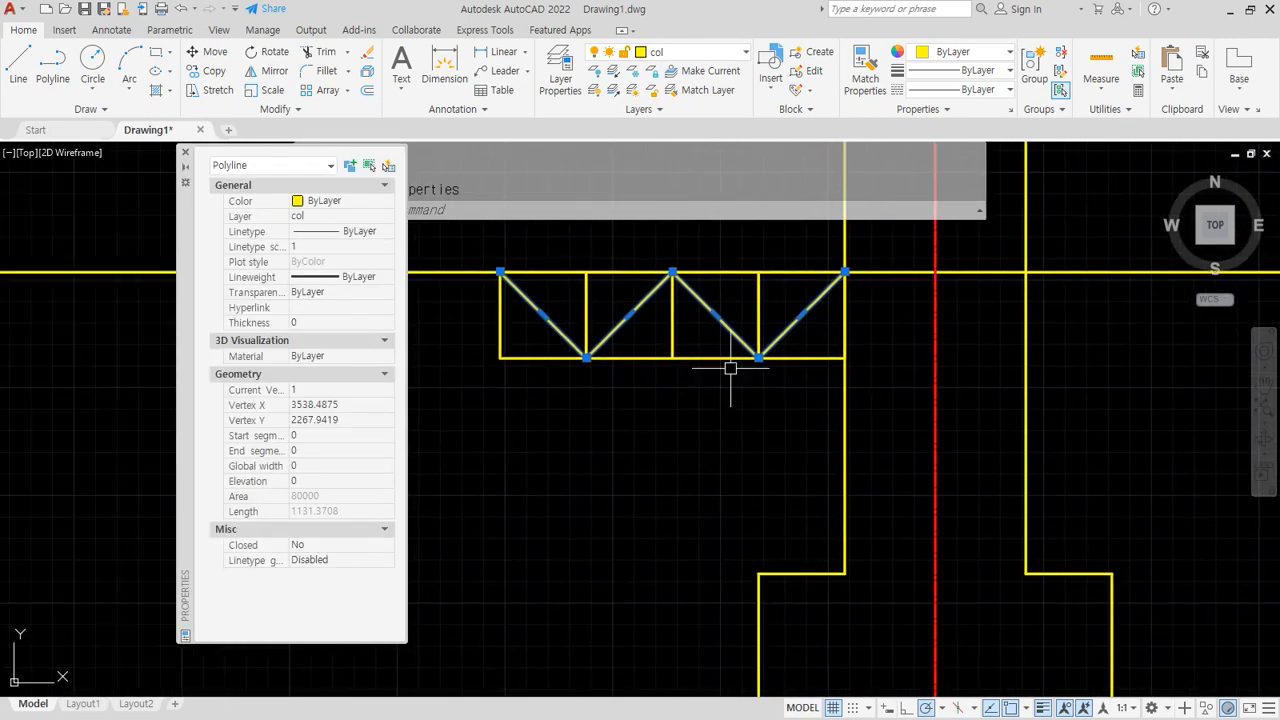
click(316, 480)
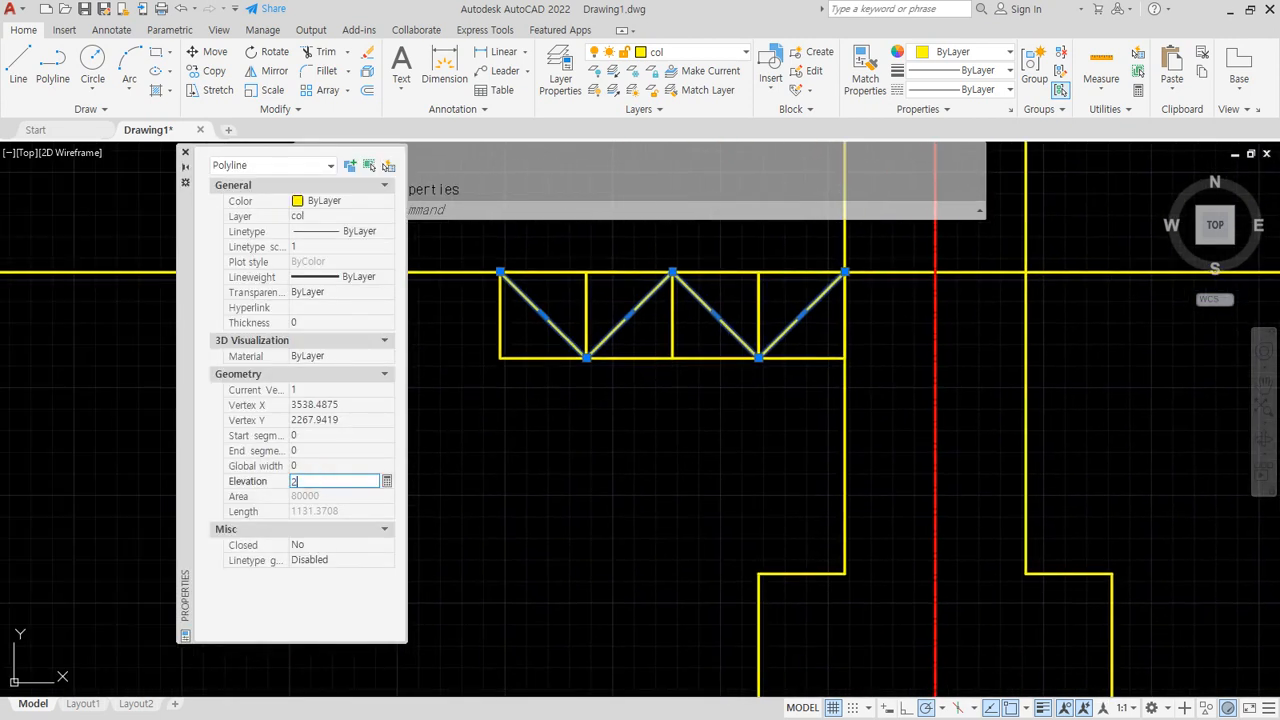
key(Return)
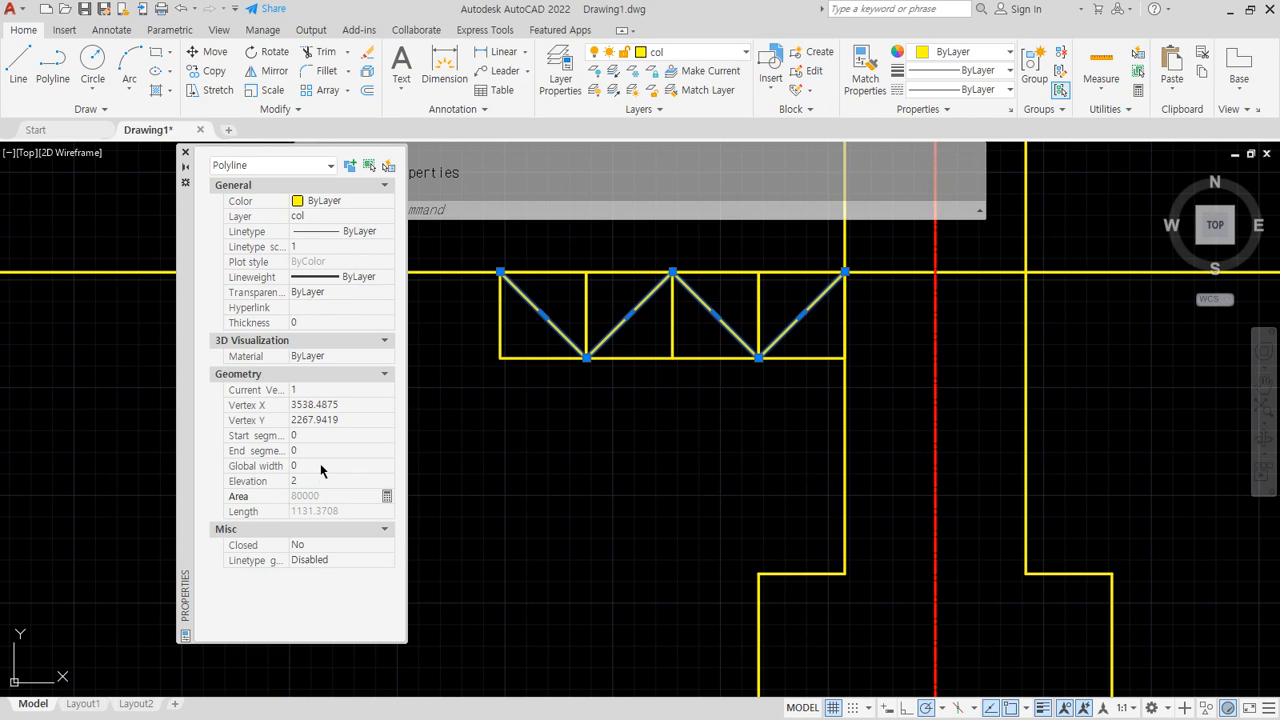
click(184, 155)
scroll(606, 286, up, 8)
middle_drag(480, 494, 720, 297)
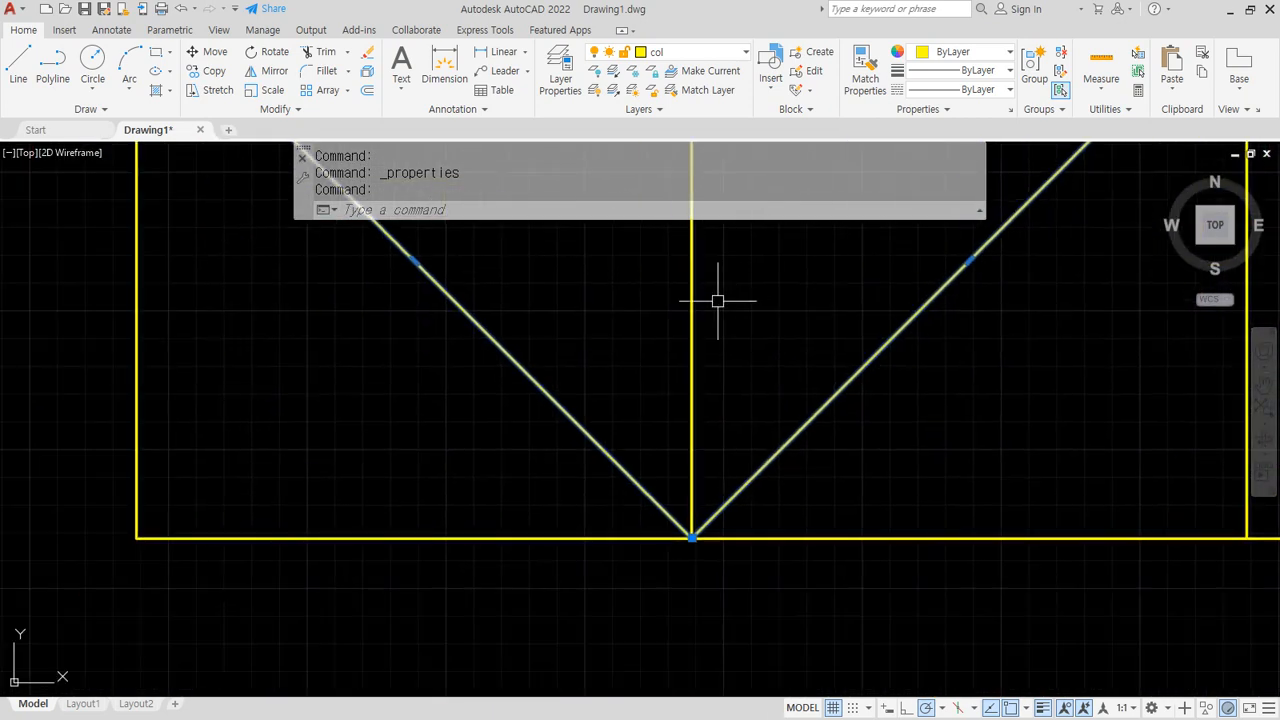
Set the zigzag polyline's elevation to 0 and its global width to 2, then deselect it
key(ctrl+1)
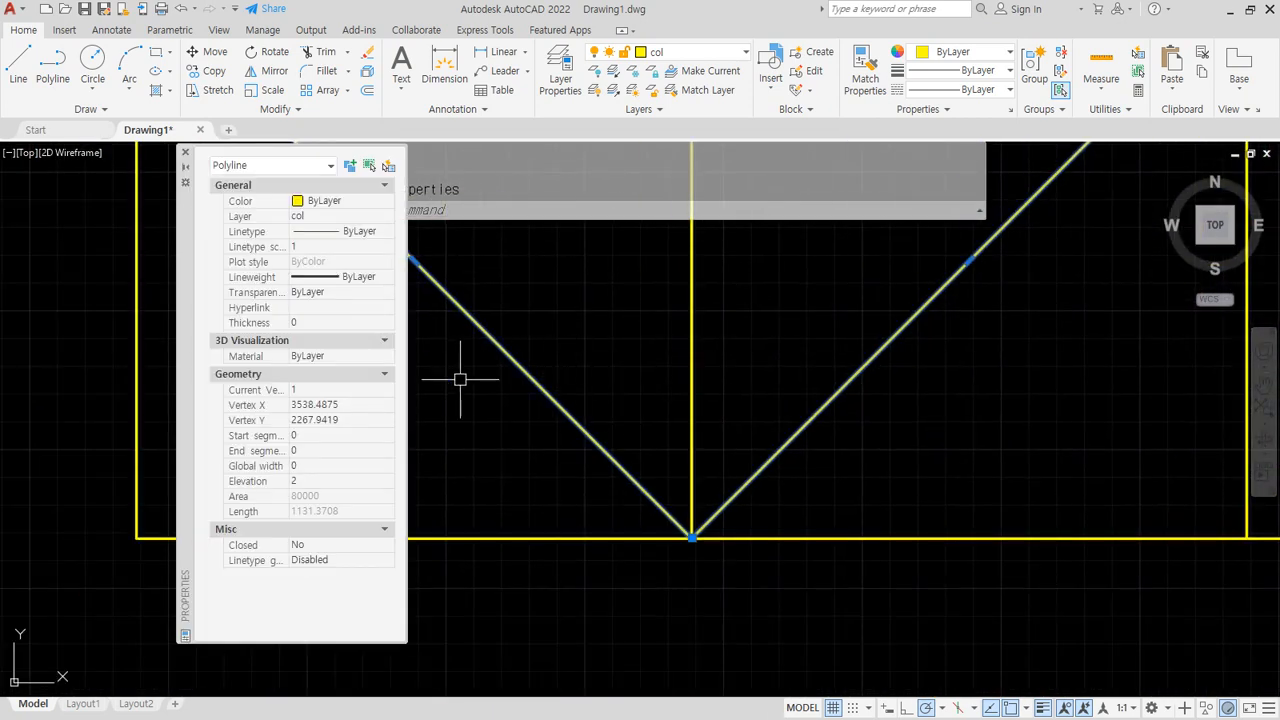
click(311, 482)
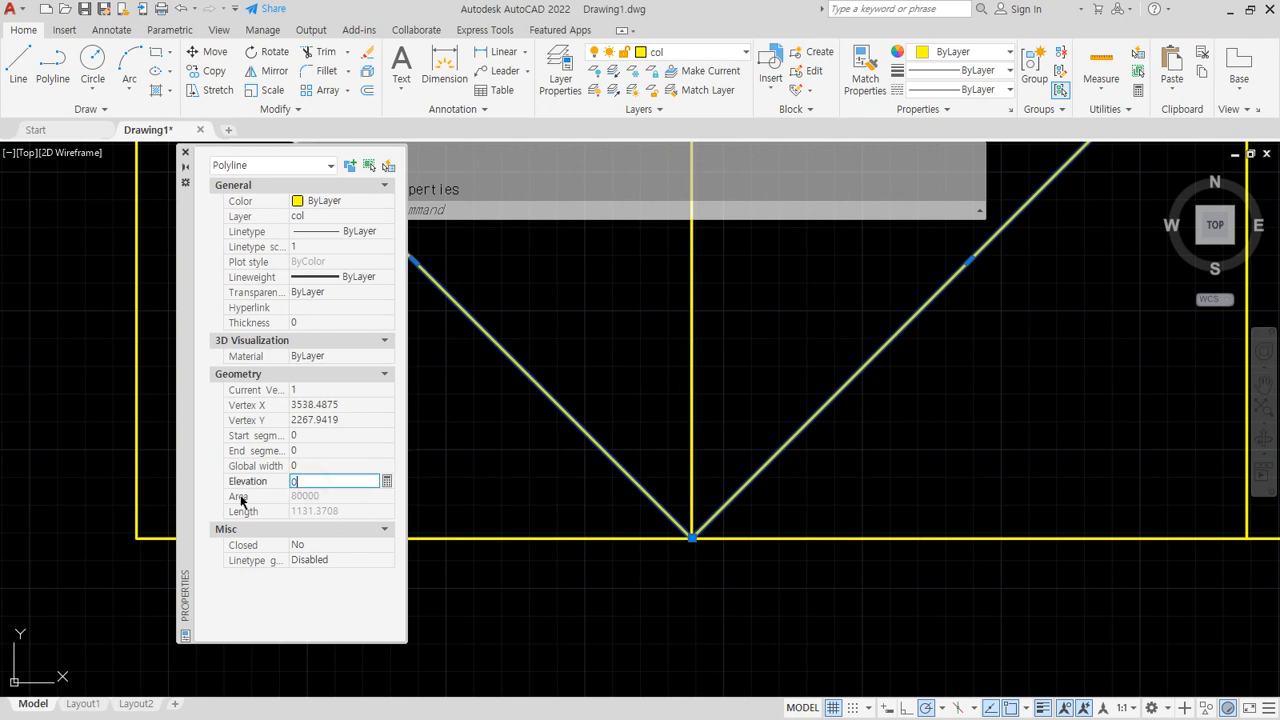
click(297, 467)
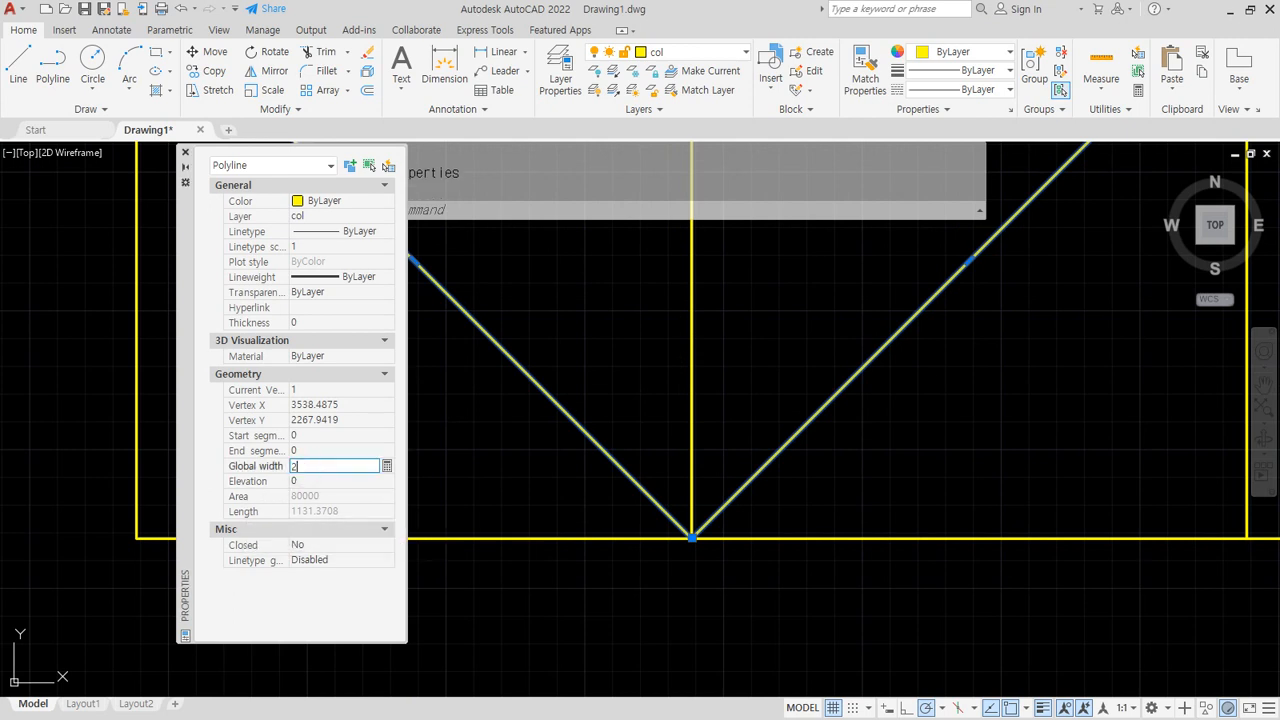
text(2)
click(299, 478)
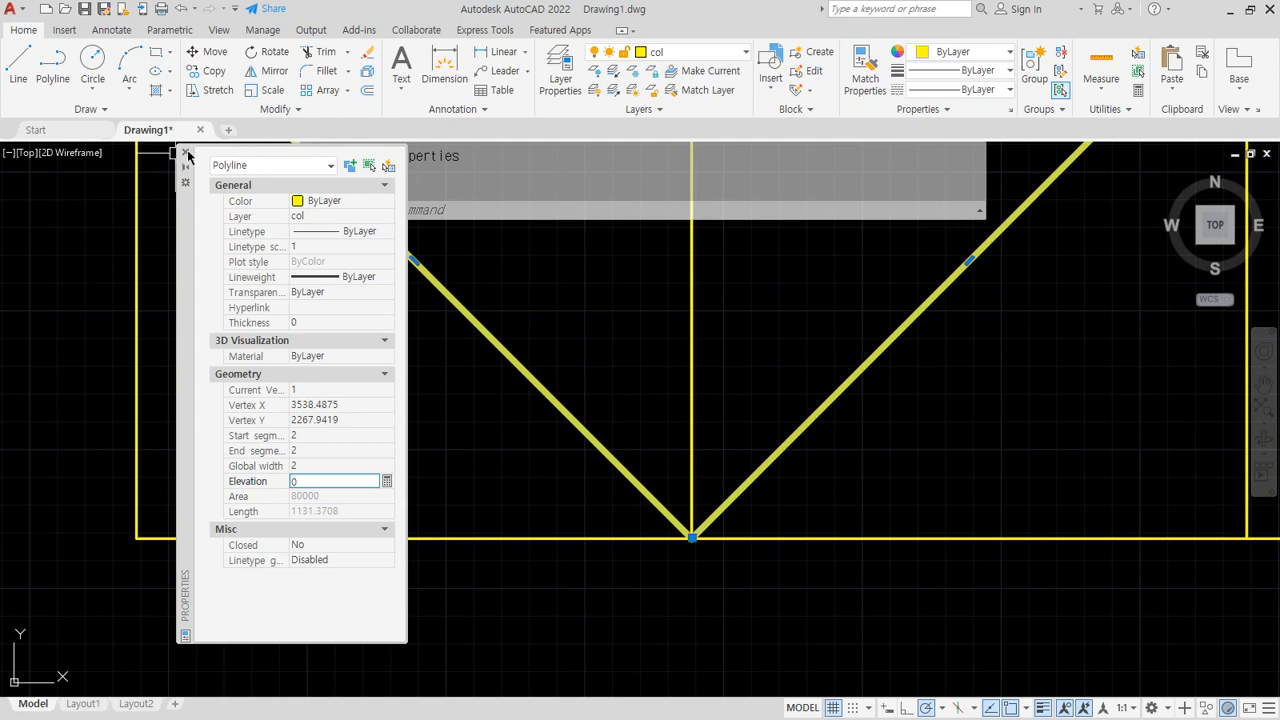
click(186, 154)
scroll(609, 494, up, 5)
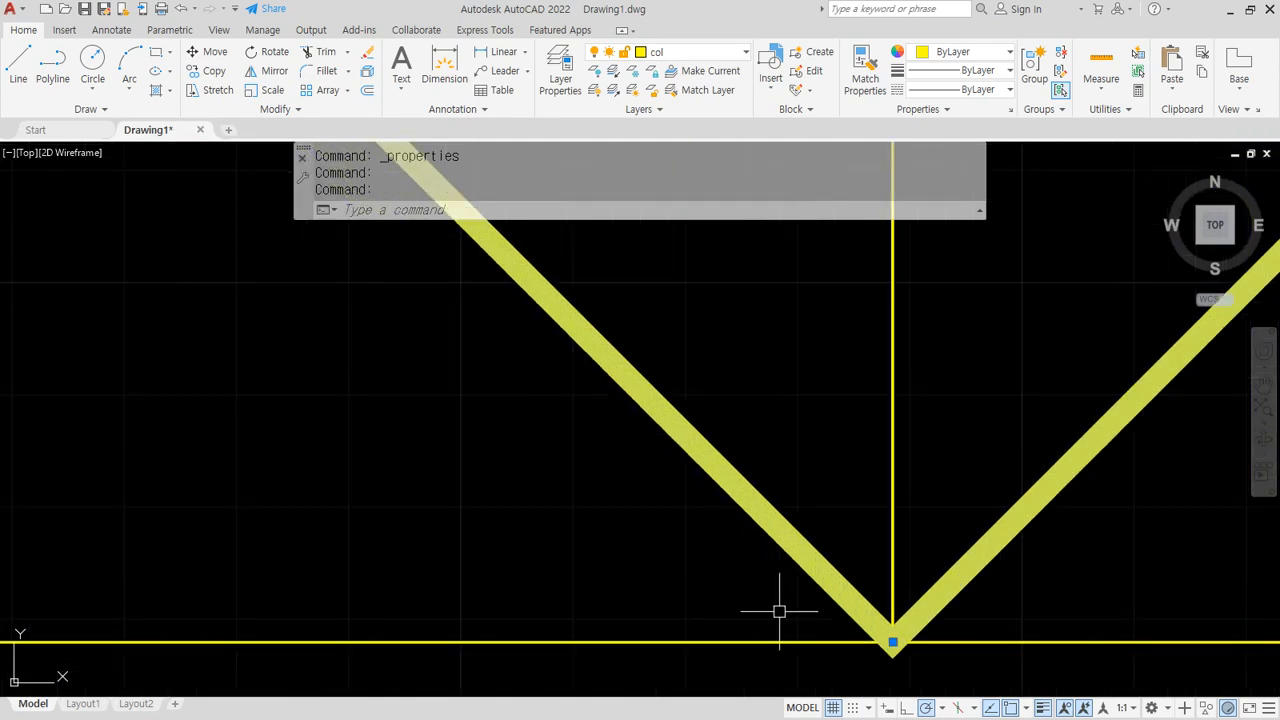
scroll(779, 611, down, 6)
middle_drag(791, 606, 566, 490)
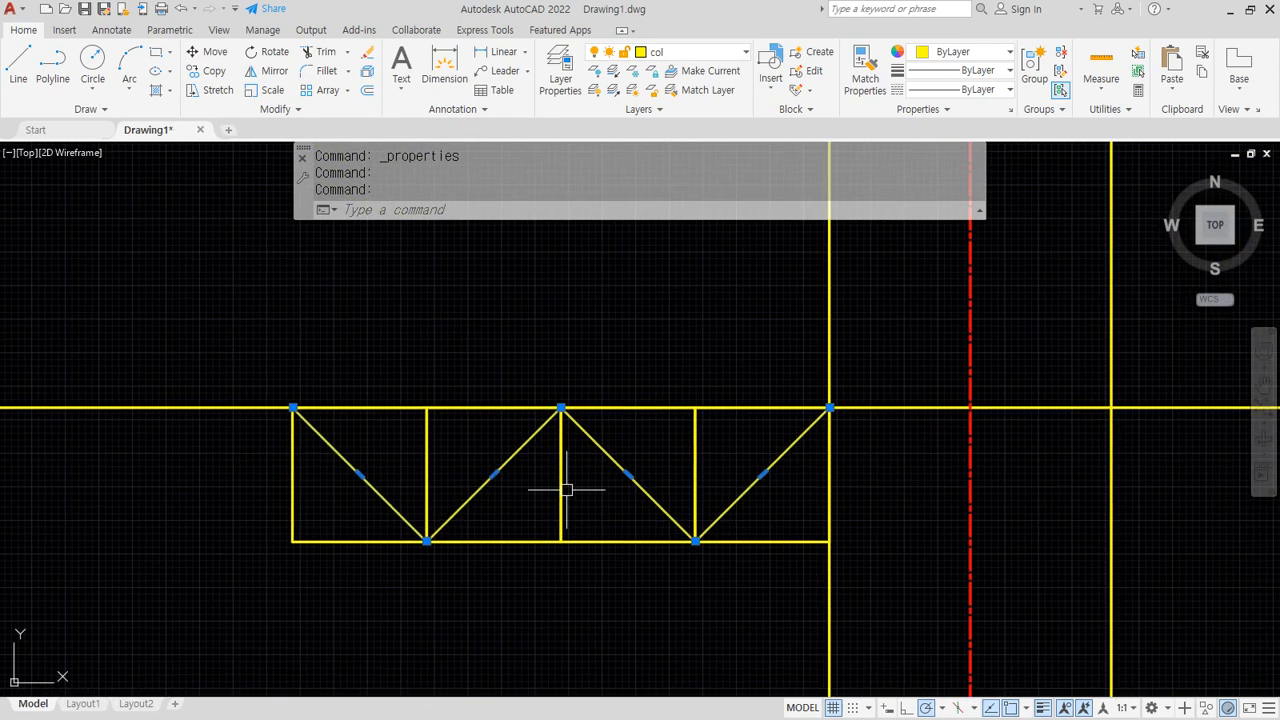
key(Escape)
key(Escape)
key(Escape)
middle_drag(708, 599, 657, 543)
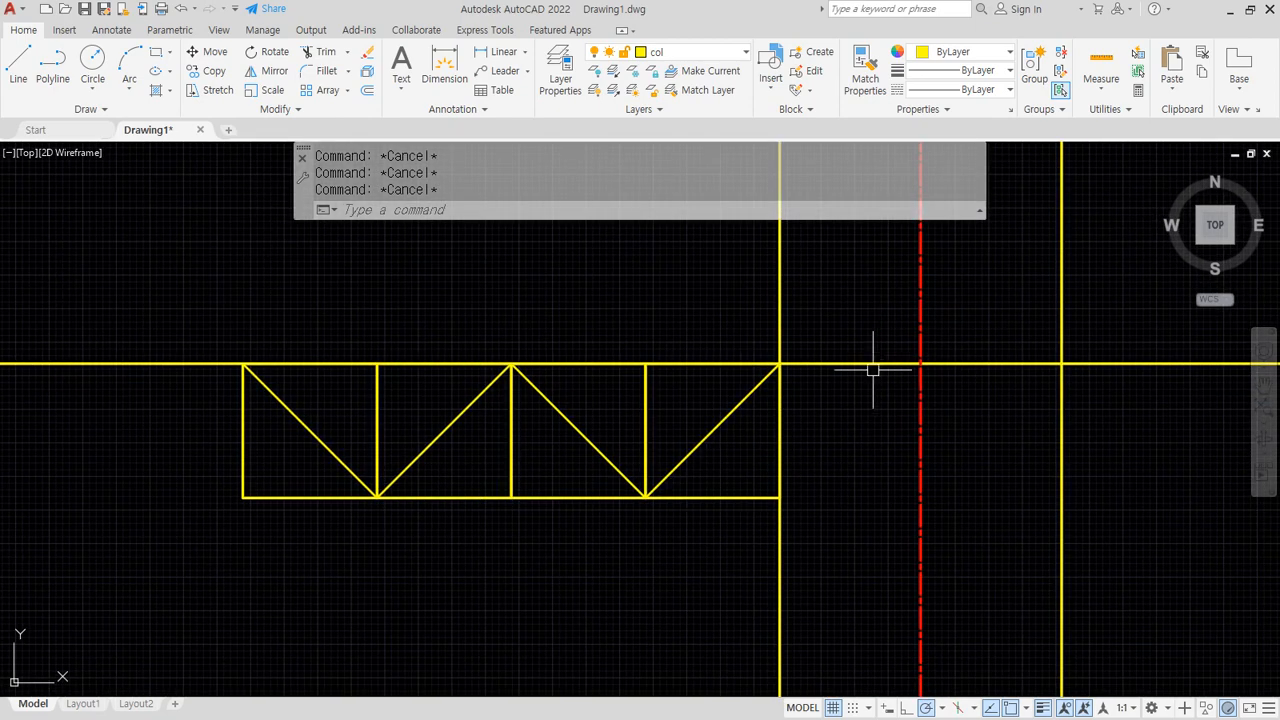
Make hat the current layer and hatch the triangular areas between the ground line and the zigzag
click(709, 51)
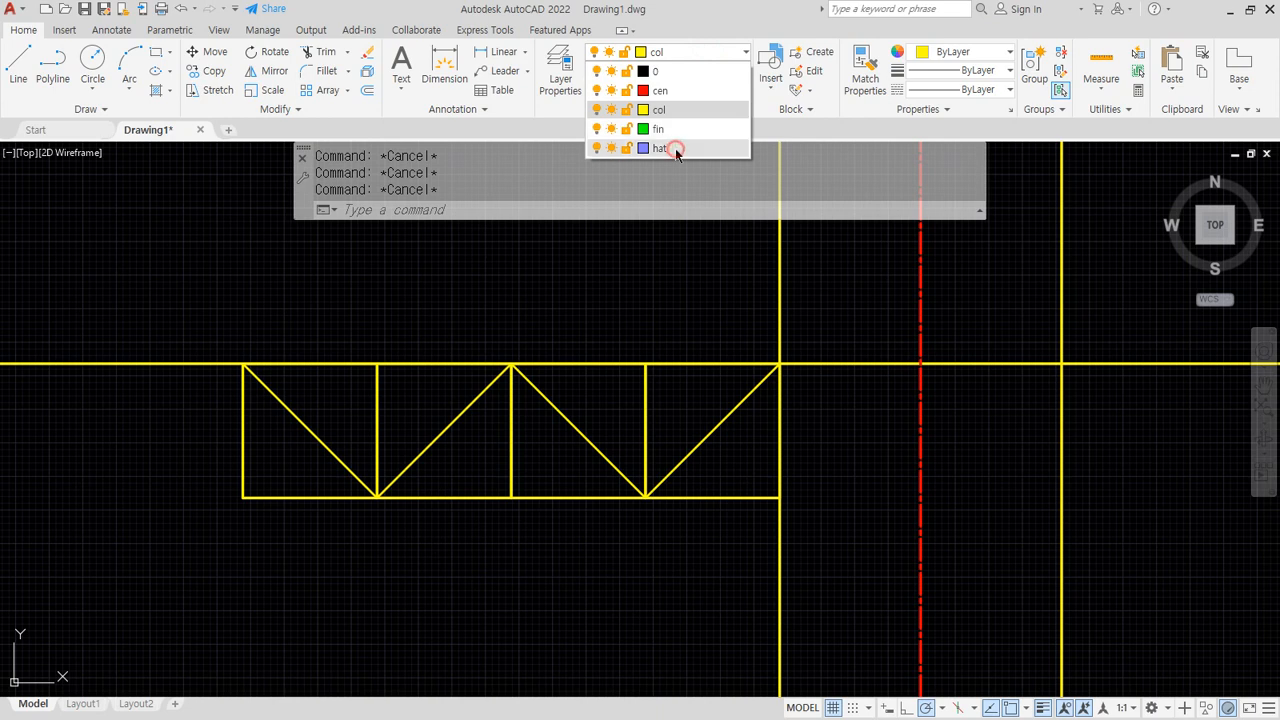
click(675, 148)
text(h)
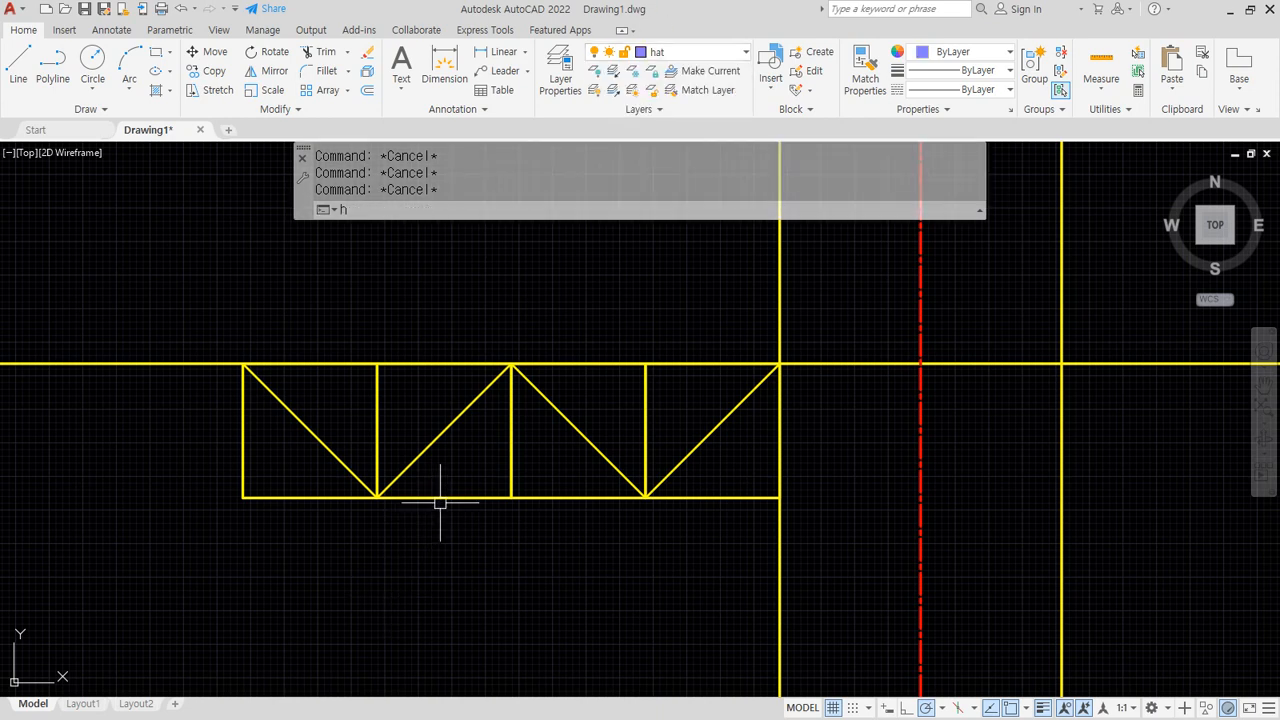
key(Return)
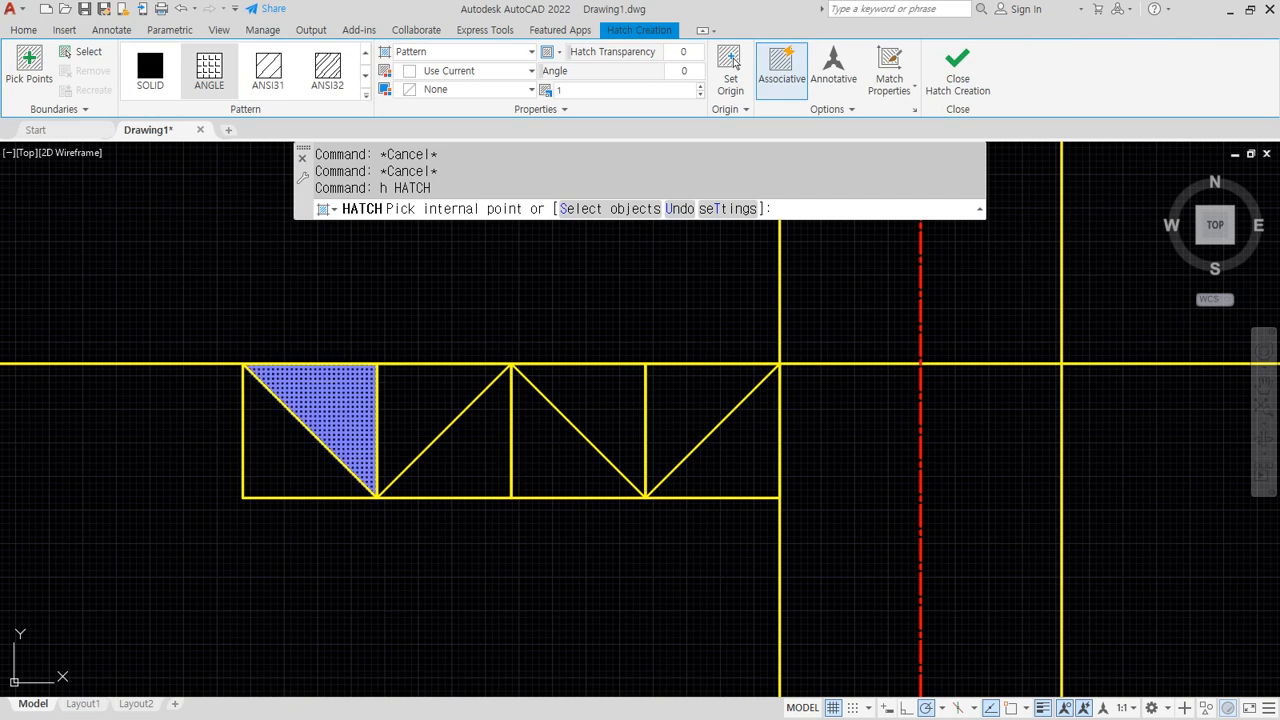
click(348, 380)
click(470, 382)
click(563, 380)
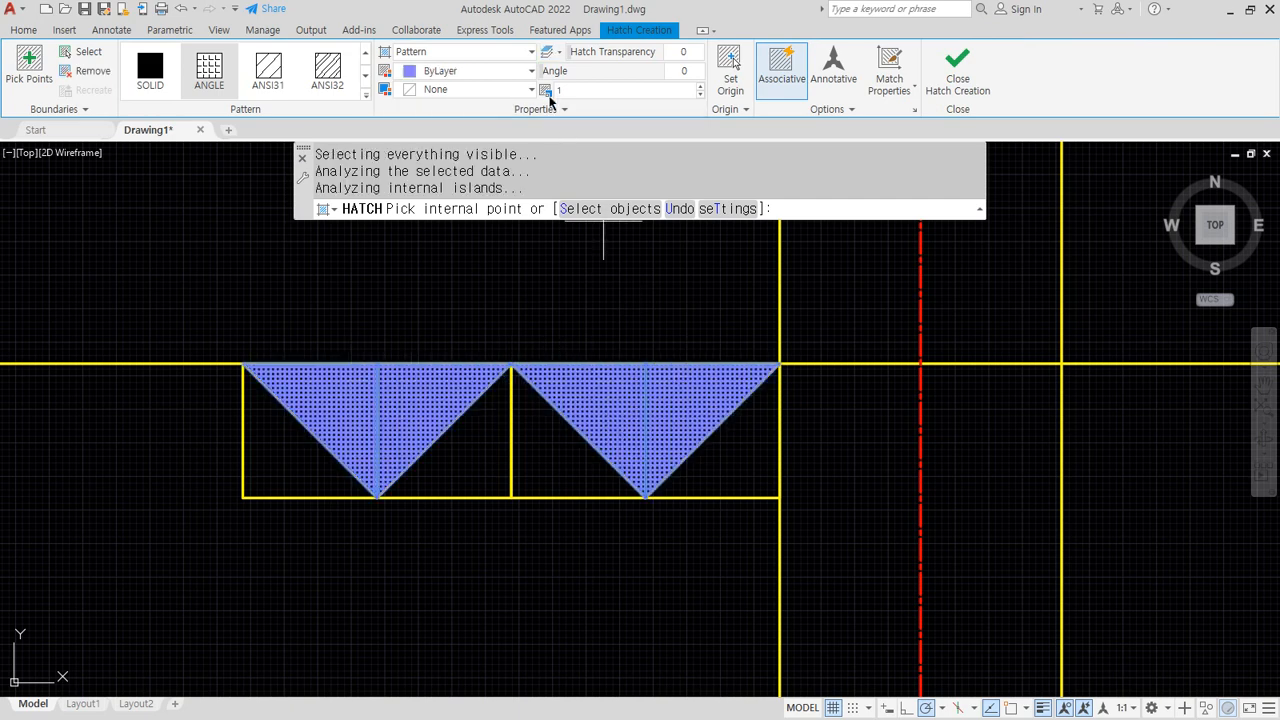
Change the hatch in the triangles above the zigzag to a user-defined pattern with a spacing of 30
click(536, 56)
click(472, 120)
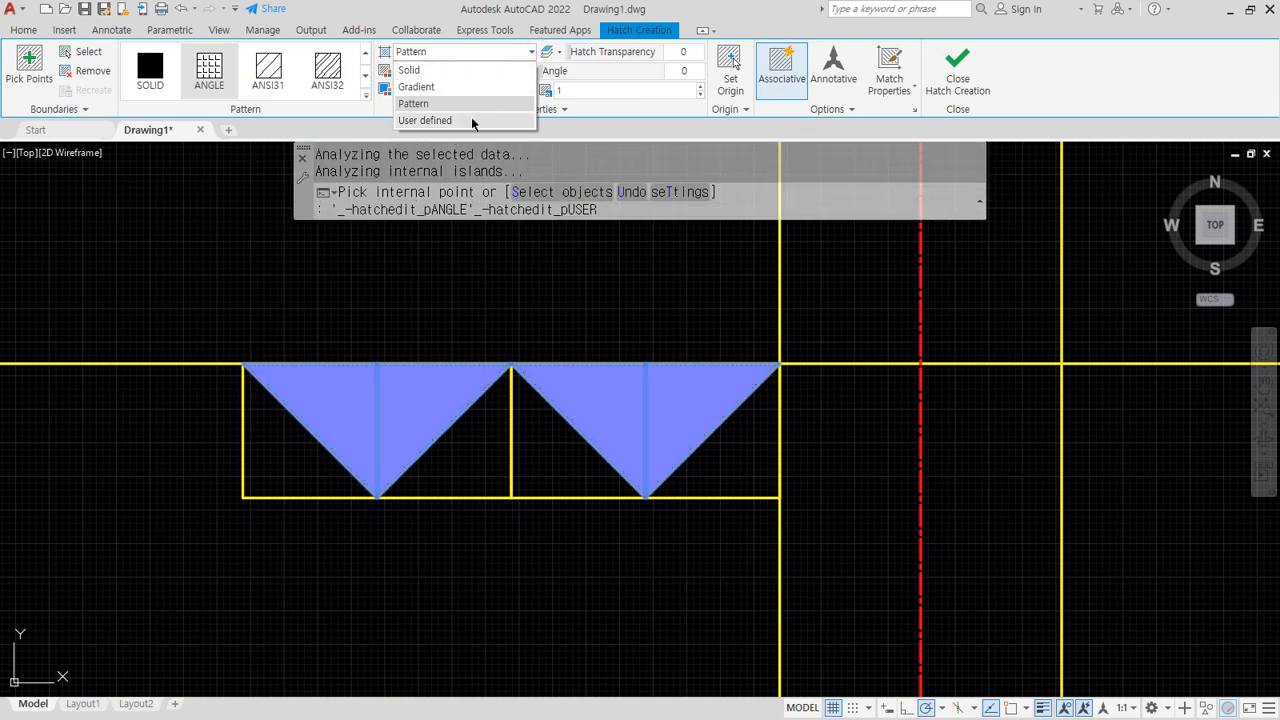
click(571, 90)
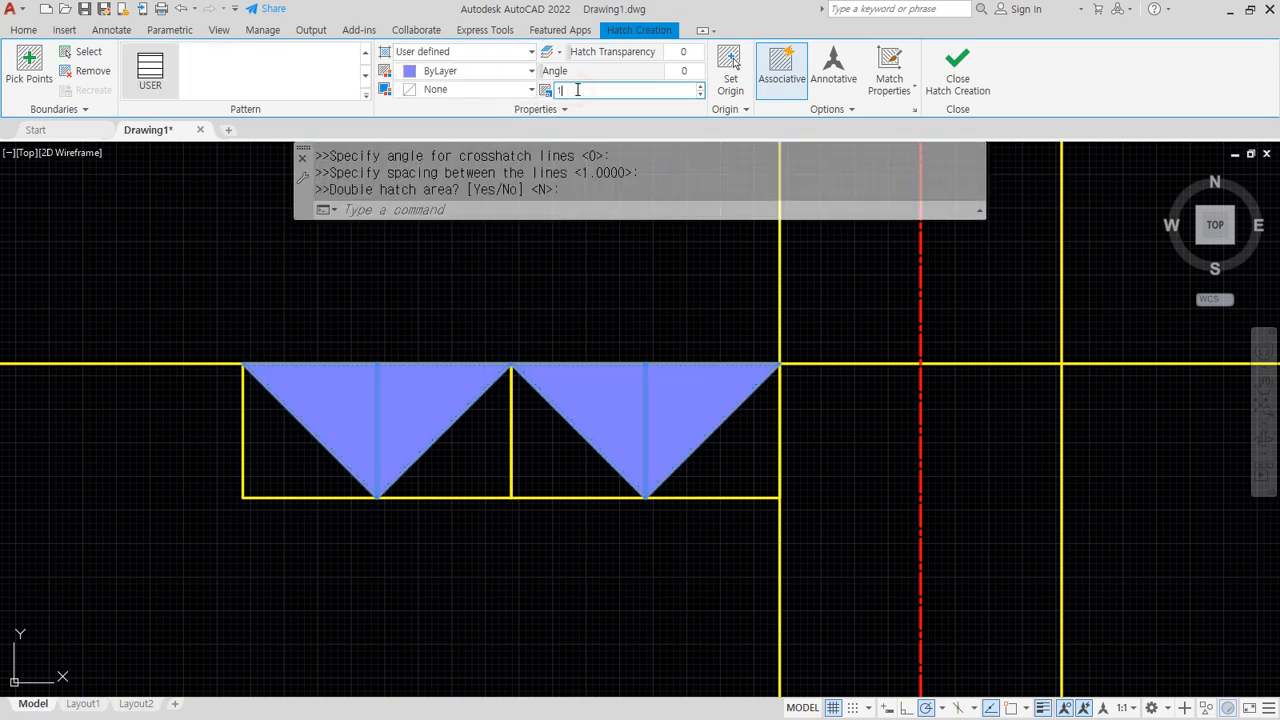
drag(578, 90, 520, 97)
text(30)
key(Return)
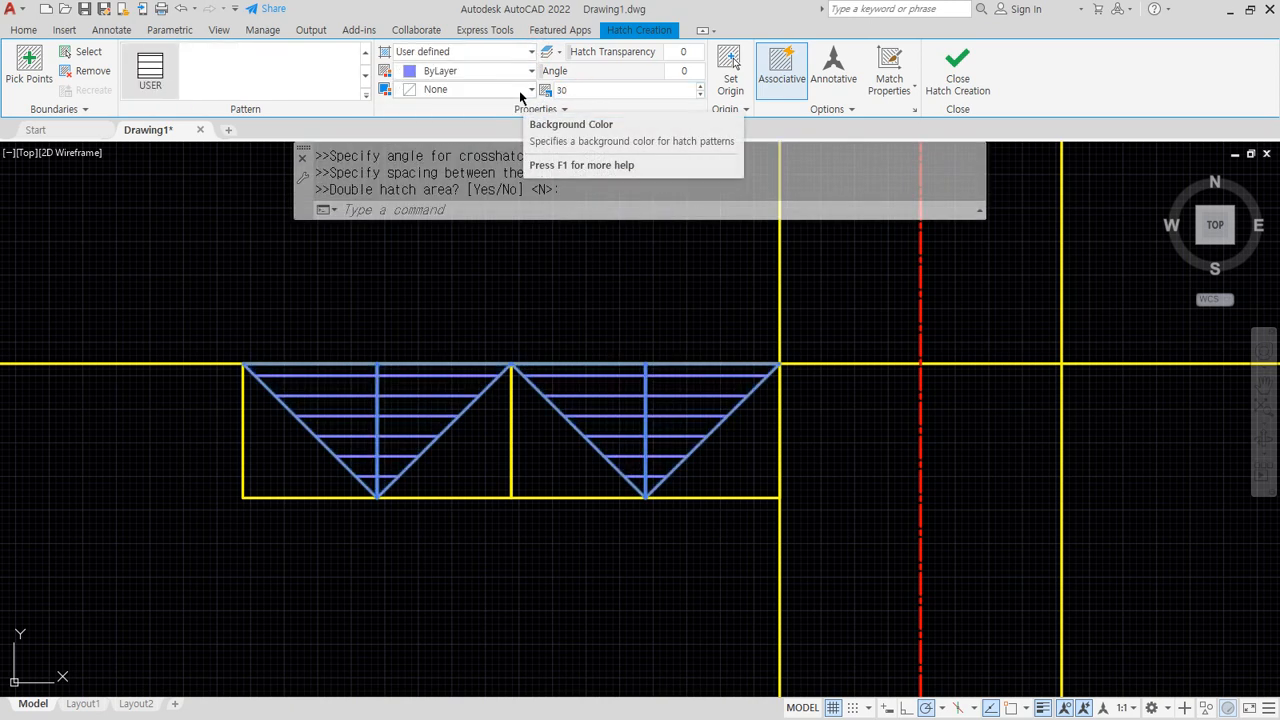
Set the user-defined hatch's angle to 45 and finish the hatch
double_click(680, 71)
text(4)
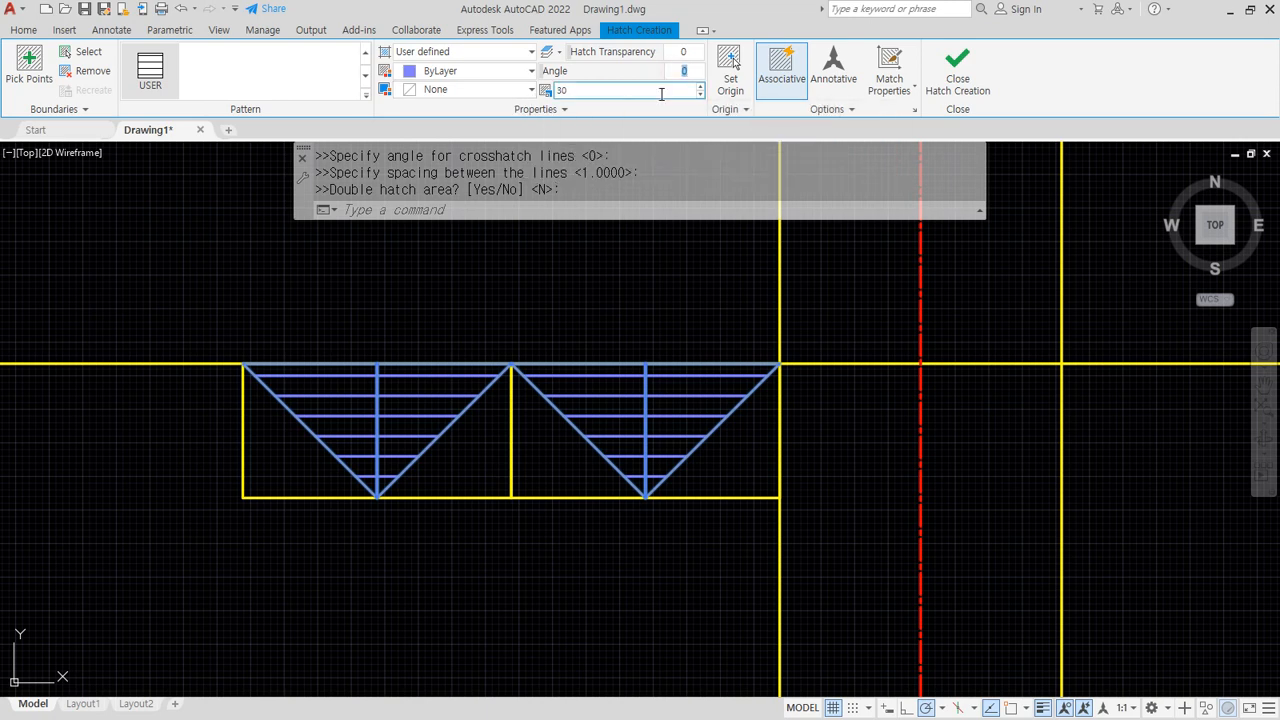
text(5)
key(Return)
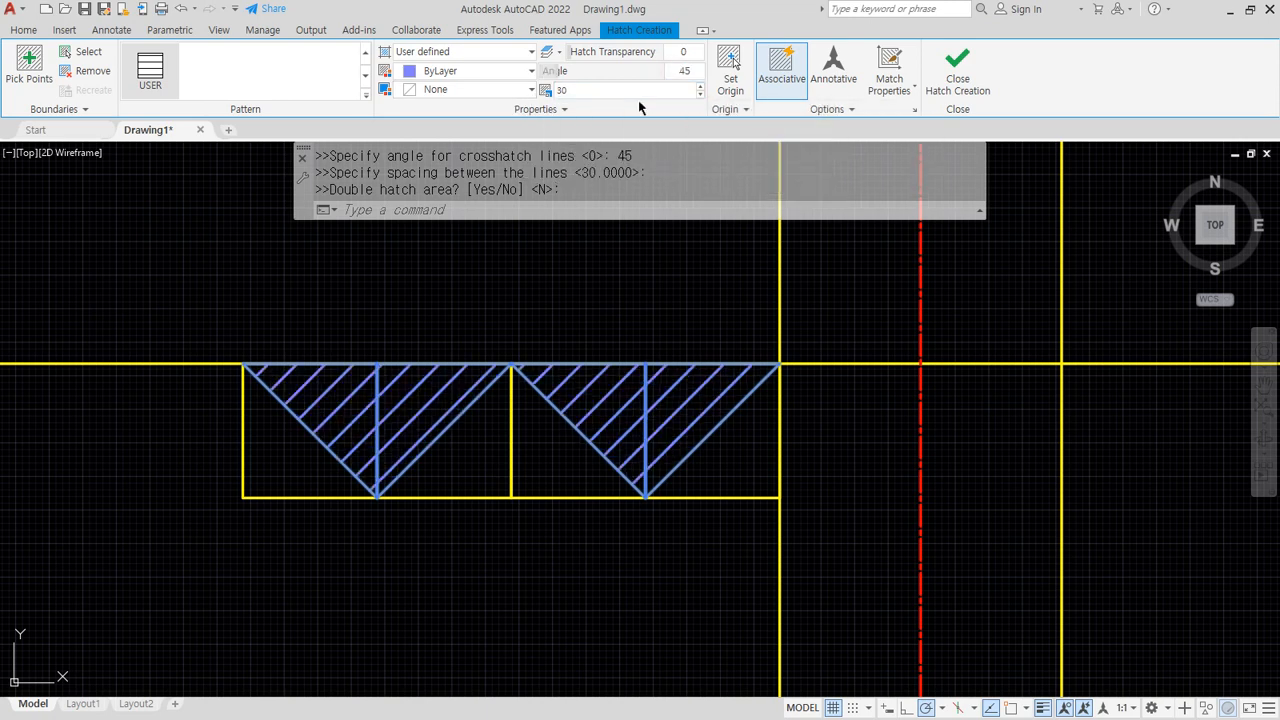
click(957, 62)
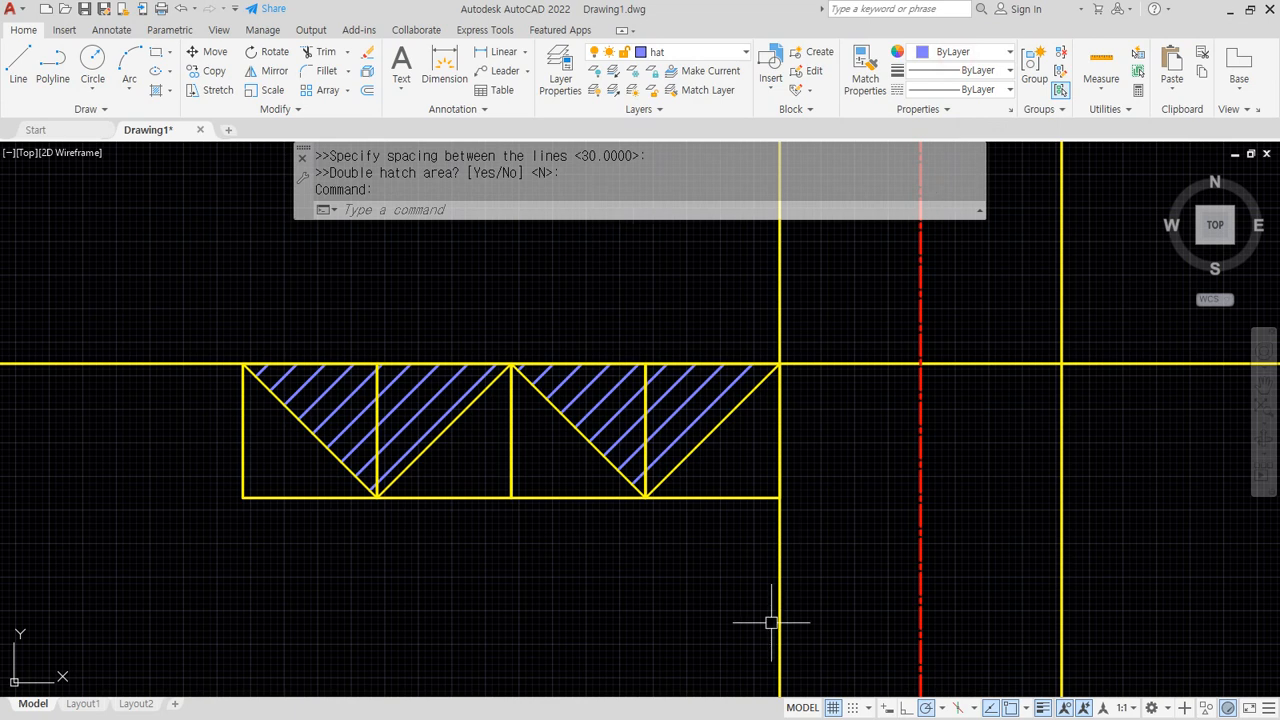
Start a second user-defined hatch in the triangular areas between the zigzag and the bottom edge of the squares
text(h)
key(Return)
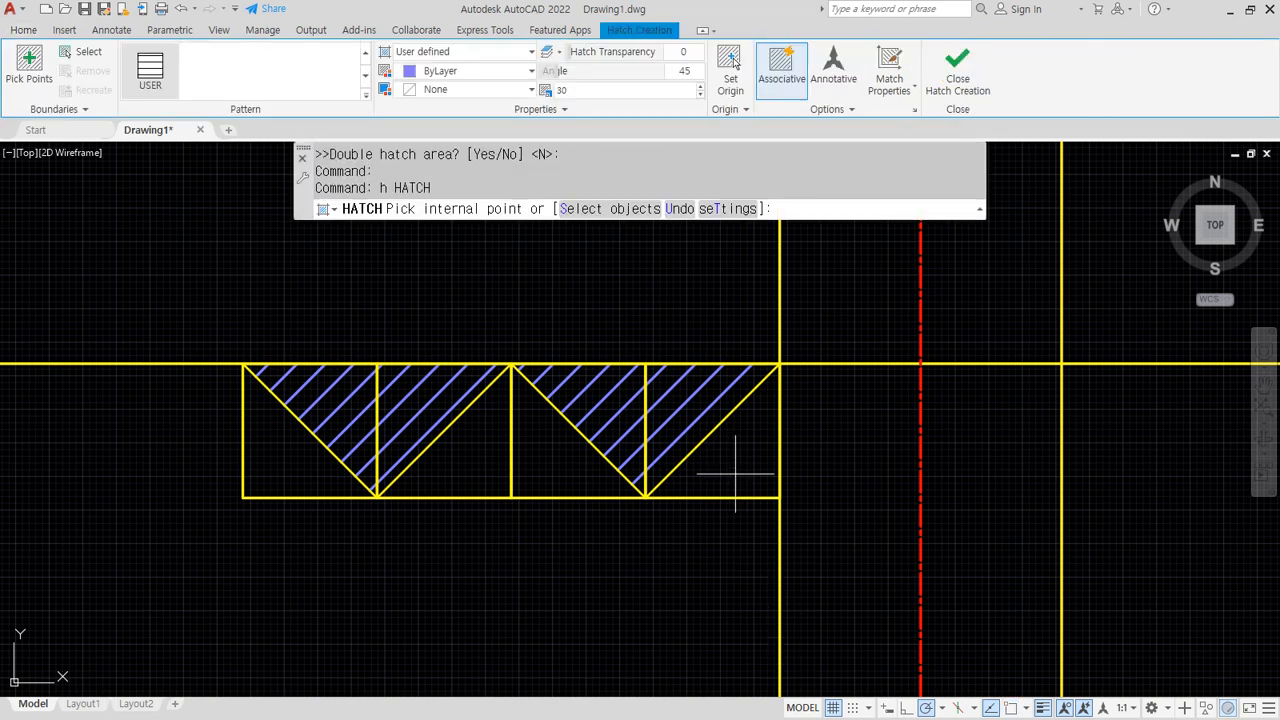
click(730, 455)
click(575, 470)
click(440, 410)
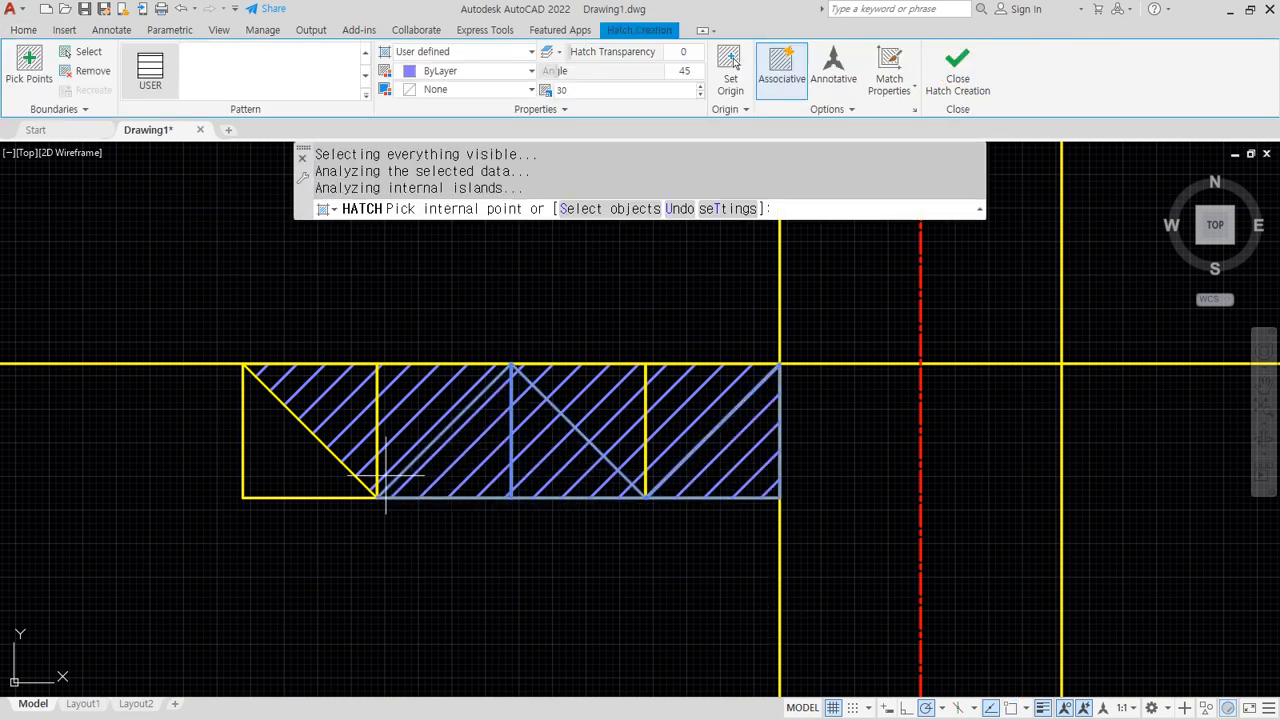
click(262, 462)
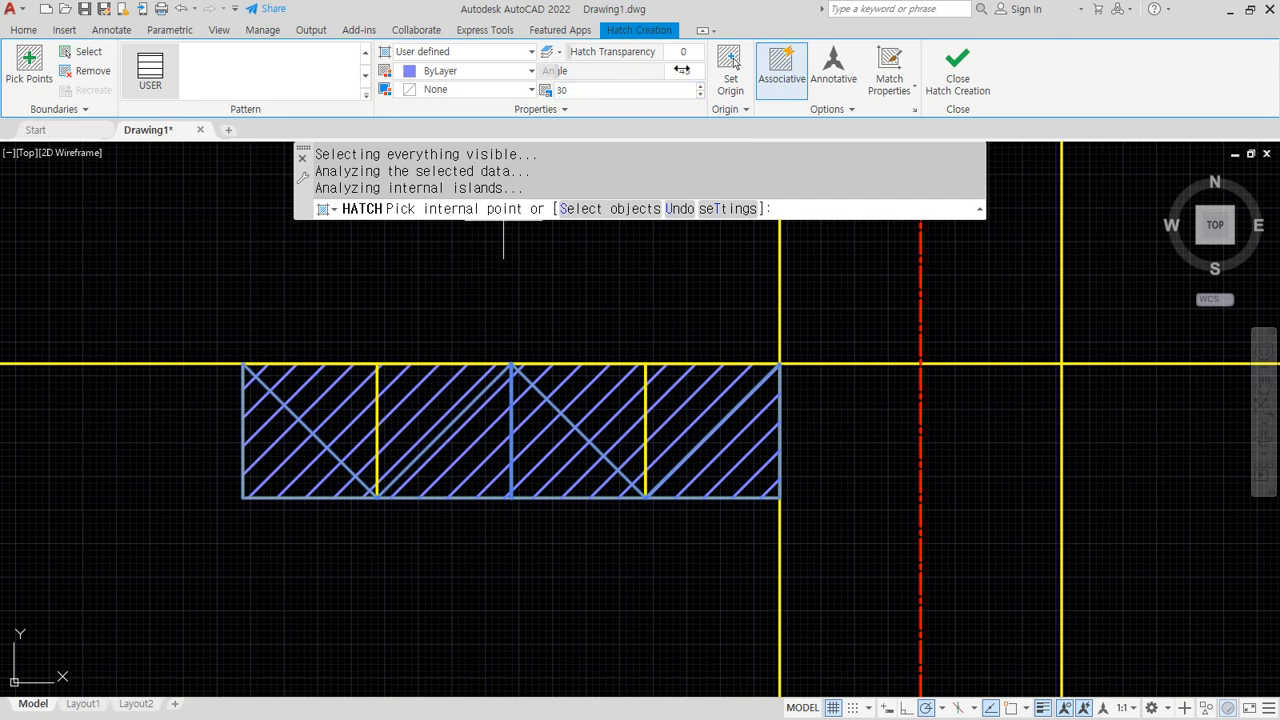
Set the lower triangles' hatch angle to 135 and finish the hatch
click(683, 70)
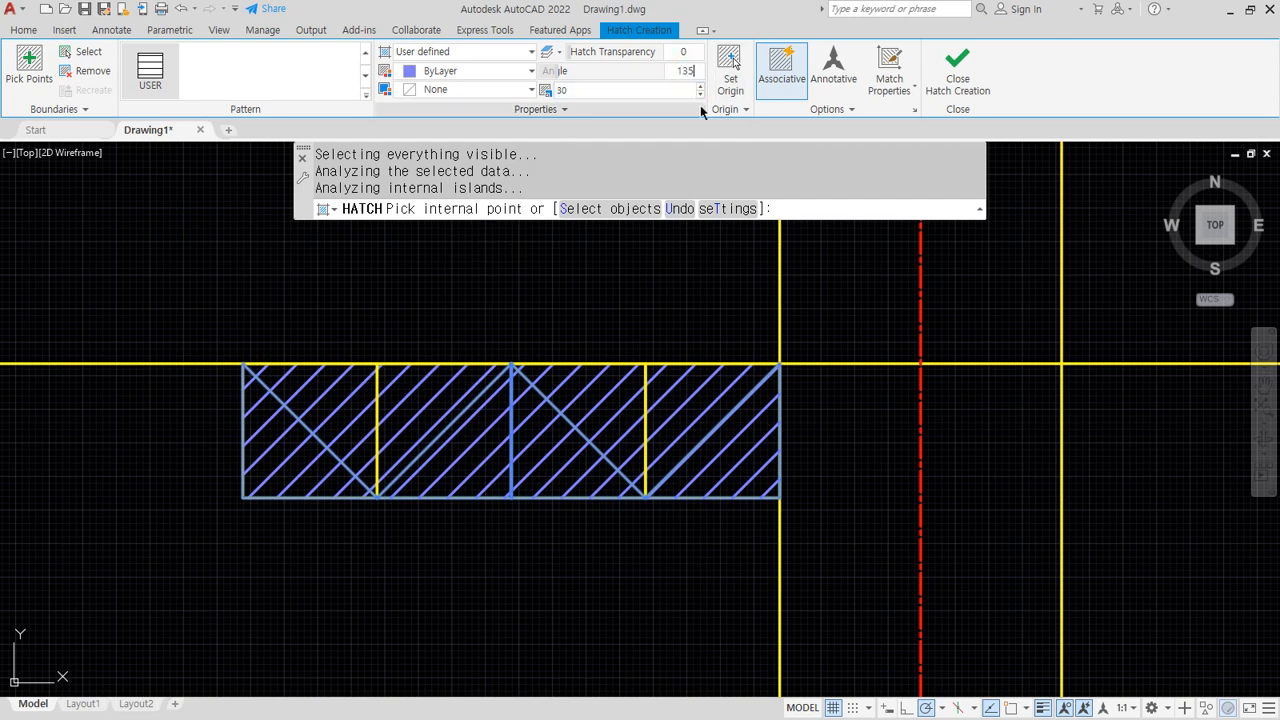
text(135)
key(Return)
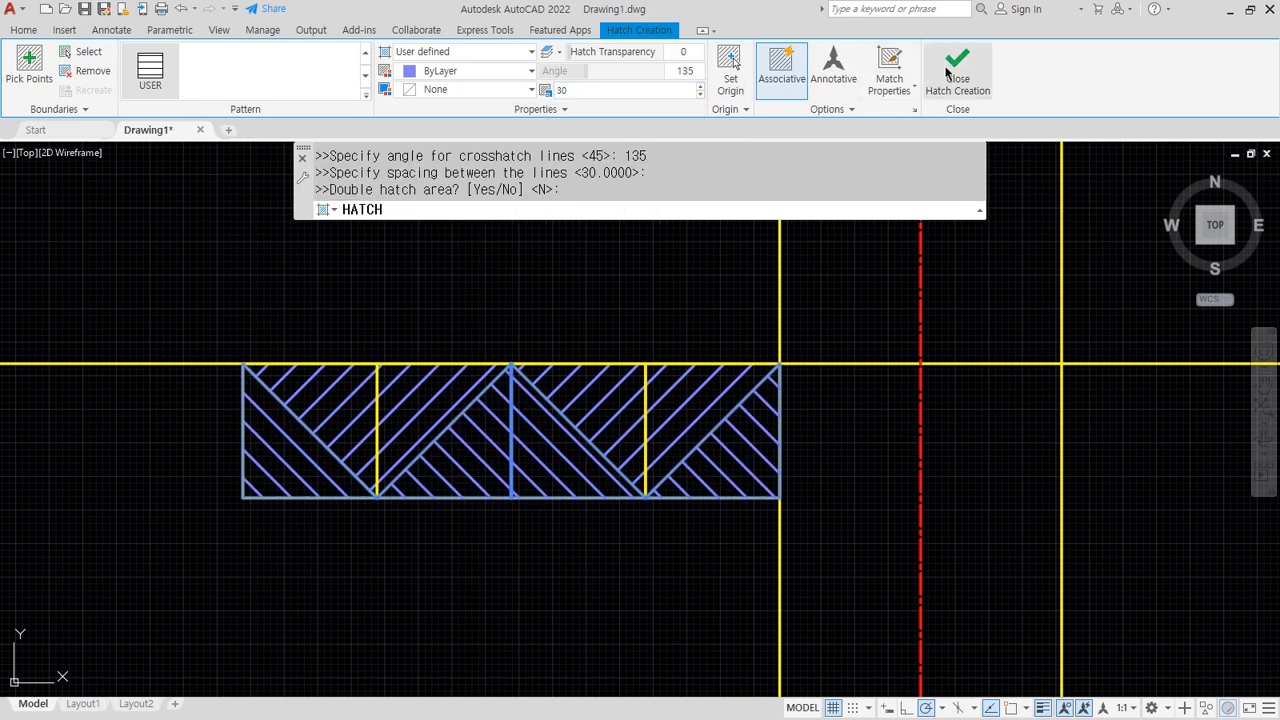
click(958, 72)
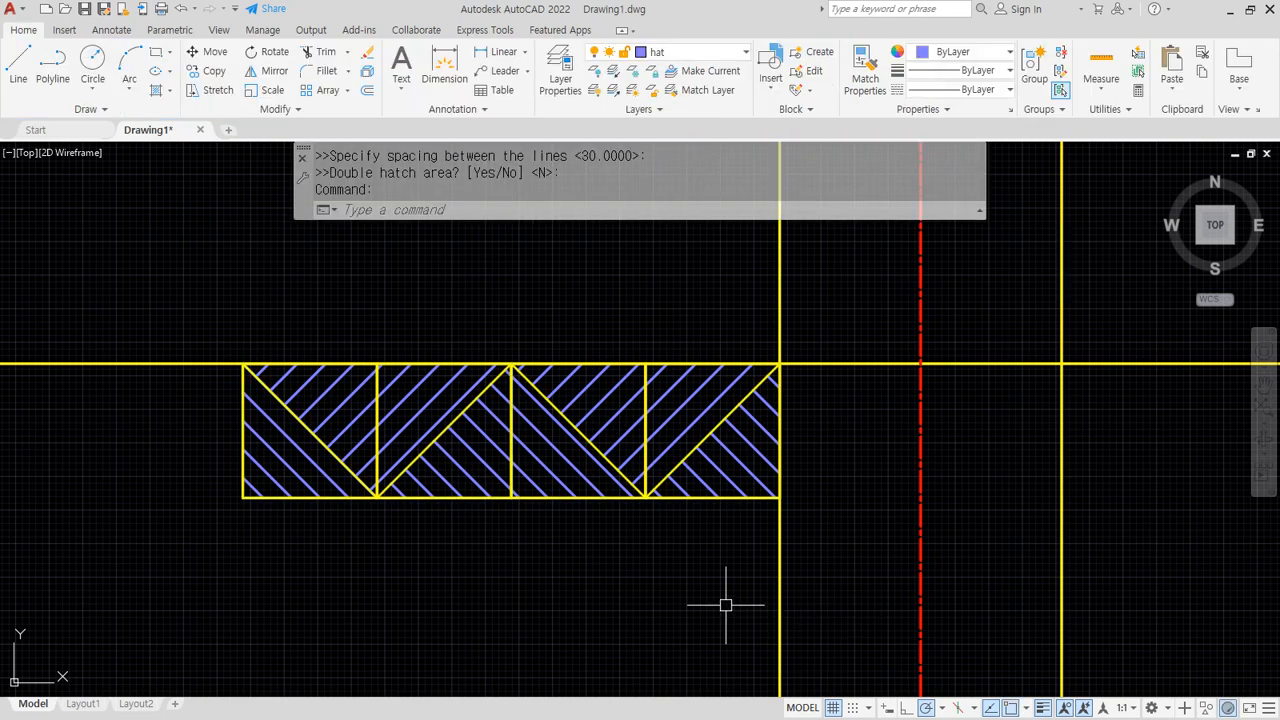
key(Escape)
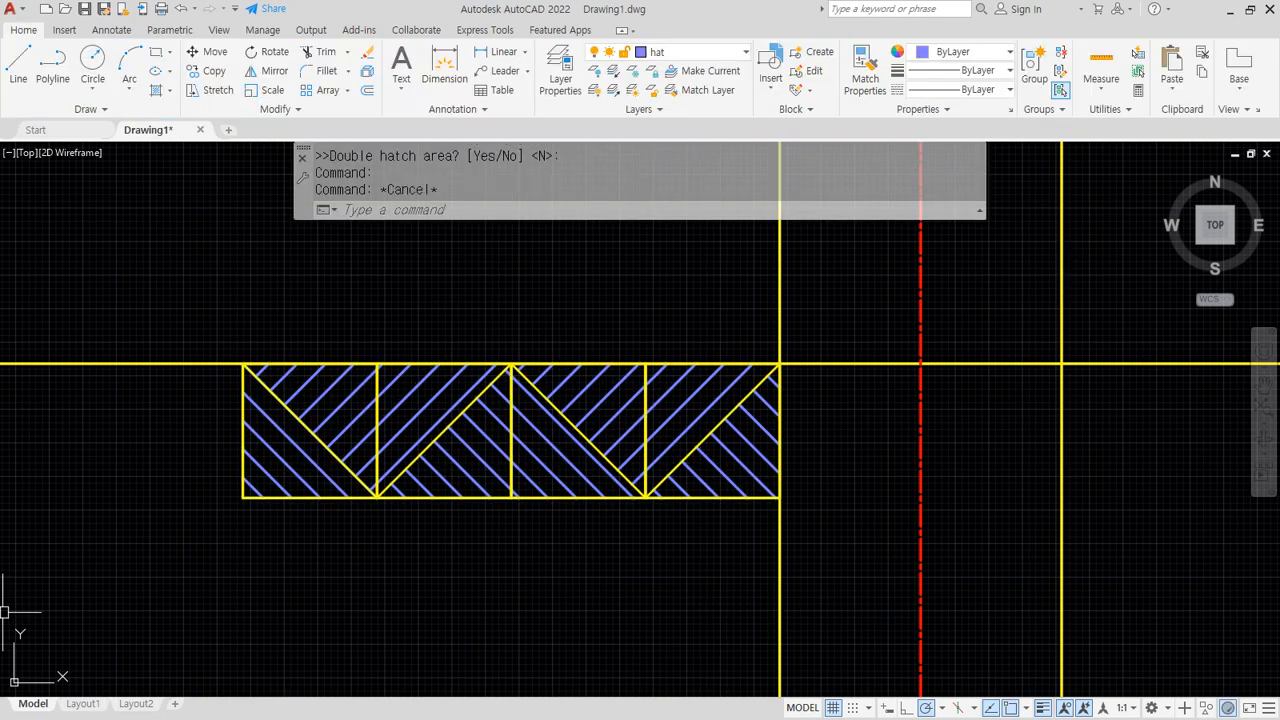
Erase the four construction squares around the hatches, keeping the zigzag polyline
scroll(370, 460, up, 2)
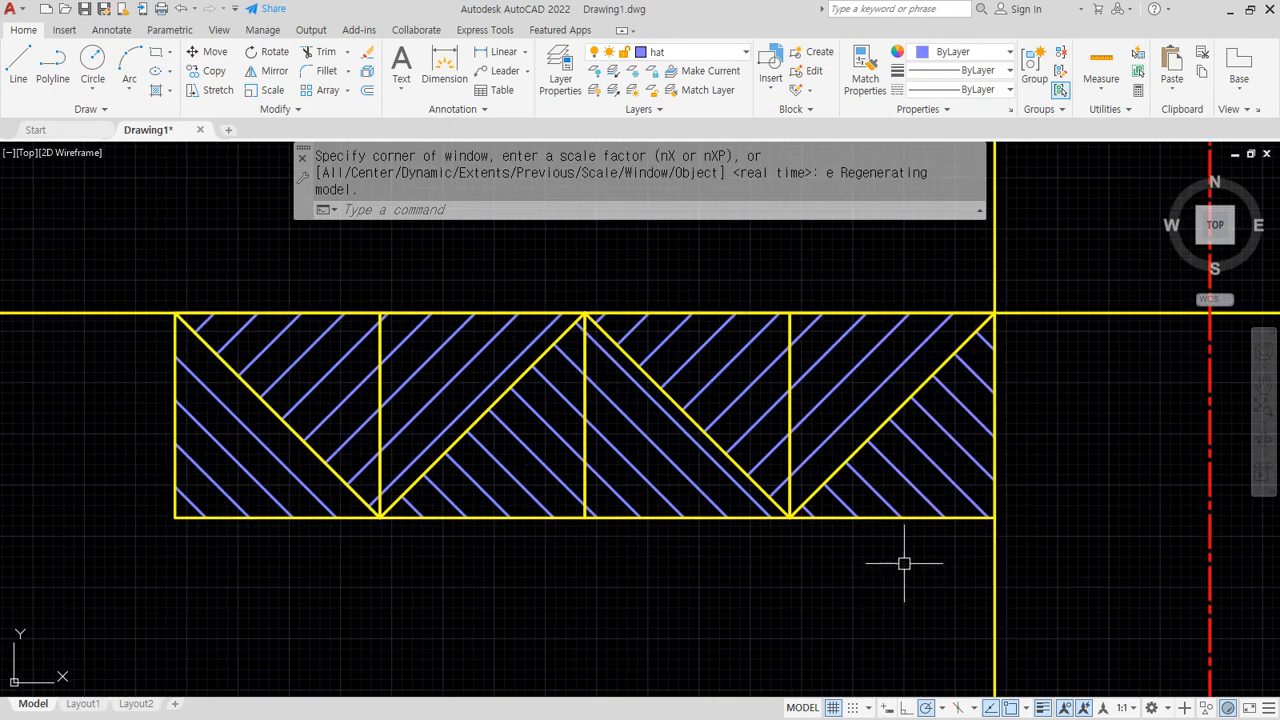
click(903, 520)
text(e)
key(Return)
click(693, 519)
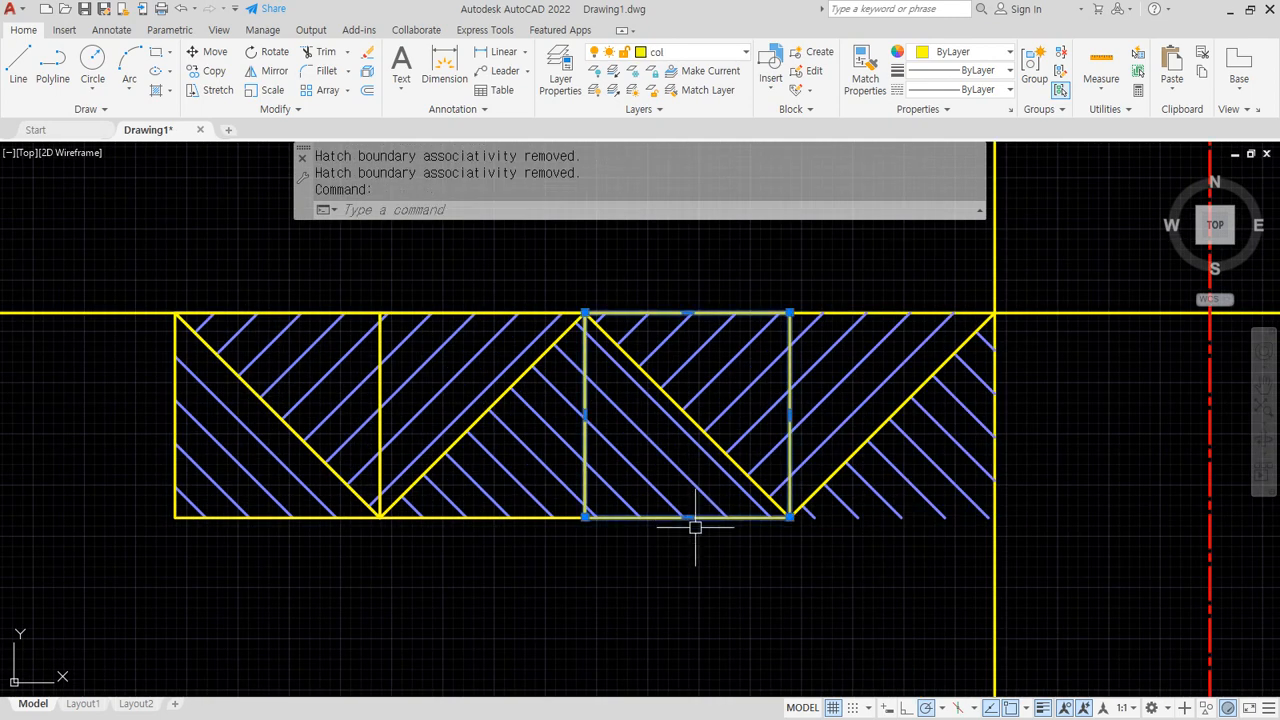
text(e)
key(Return)
click(534, 516)
text(e)
key(Return)
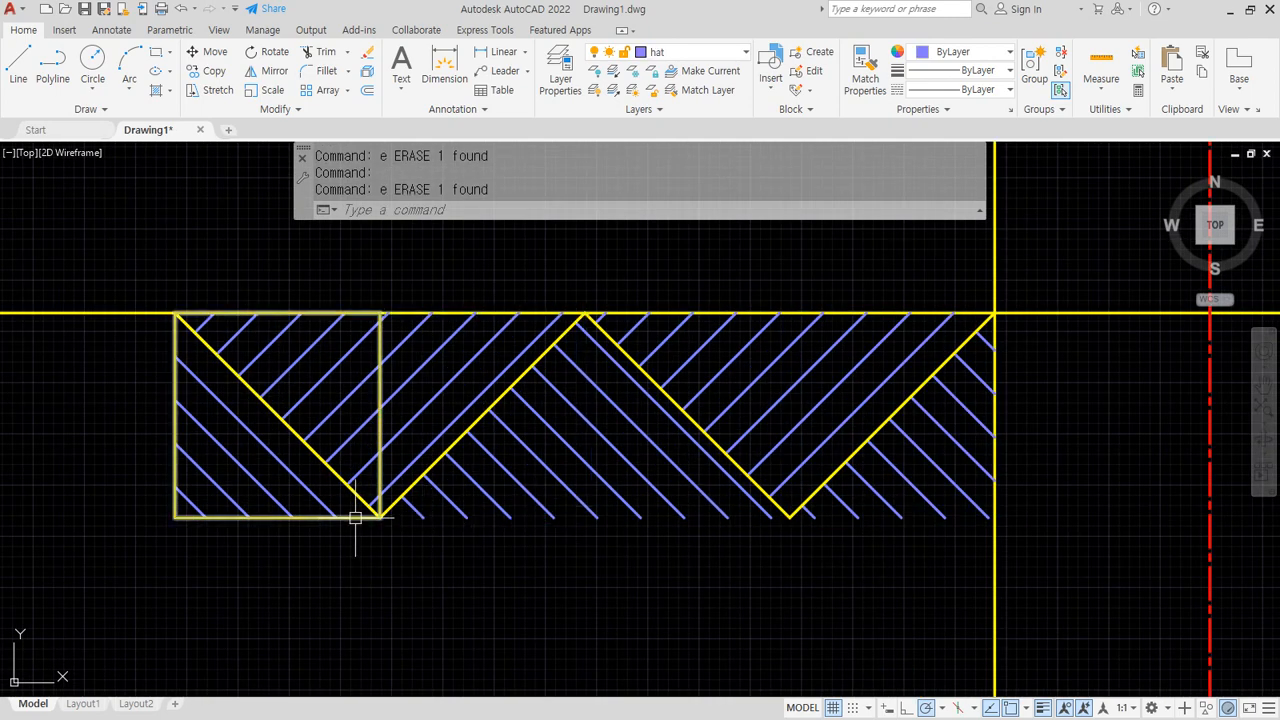
click(354, 517)
text(e)
key(Return)
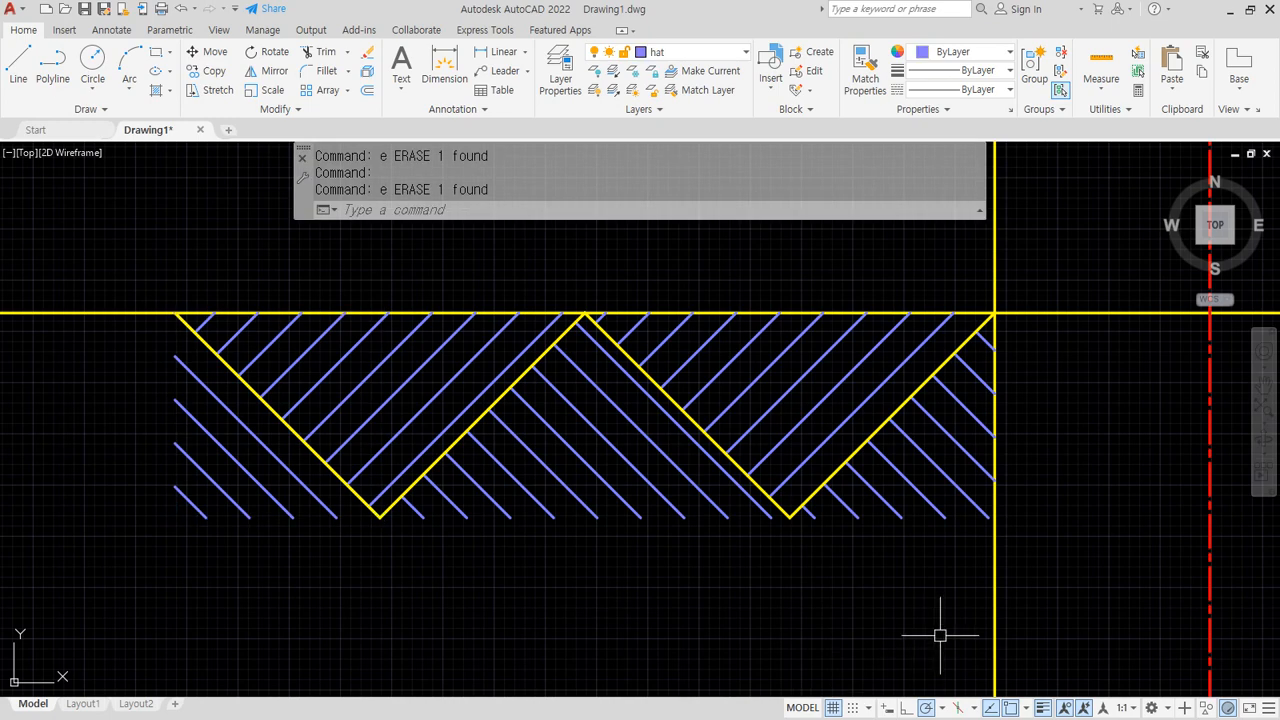
Turn off the lineweight display and examine the zigzag polyline's own width against the ground line
click(1042, 707)
scroll(605, 399, up, 2)
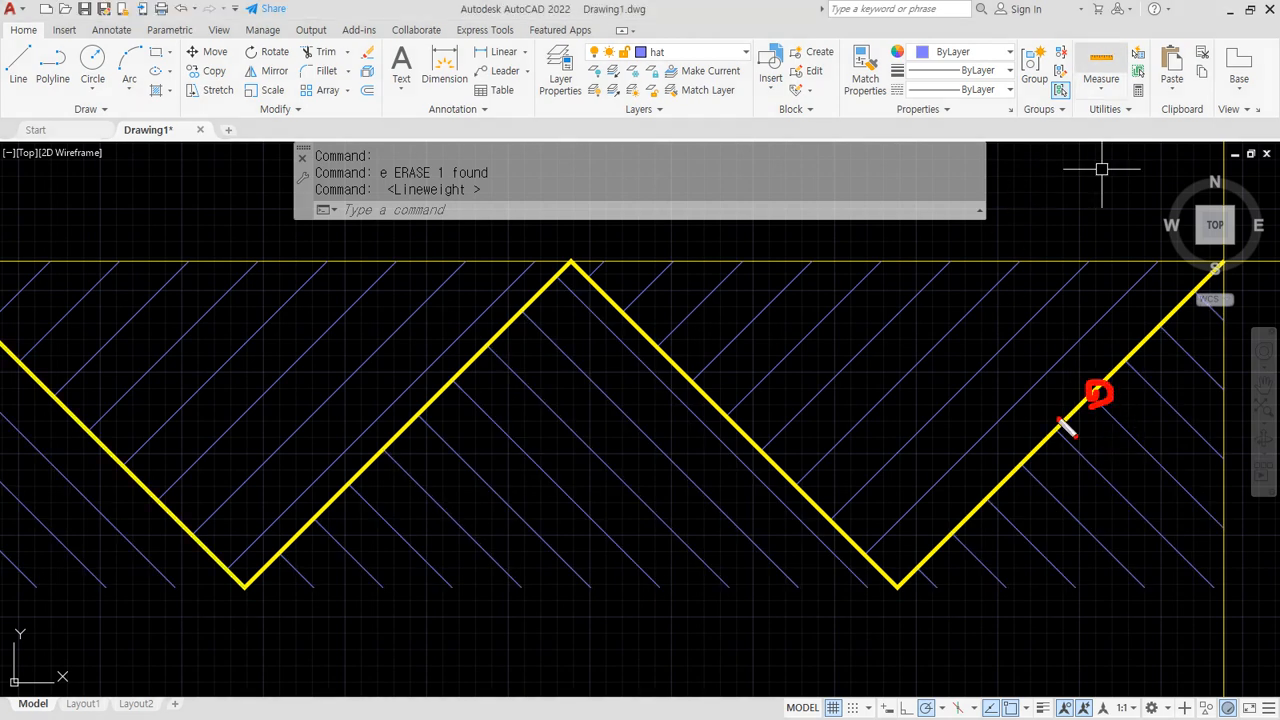
drag(795, 470, 753, 451)
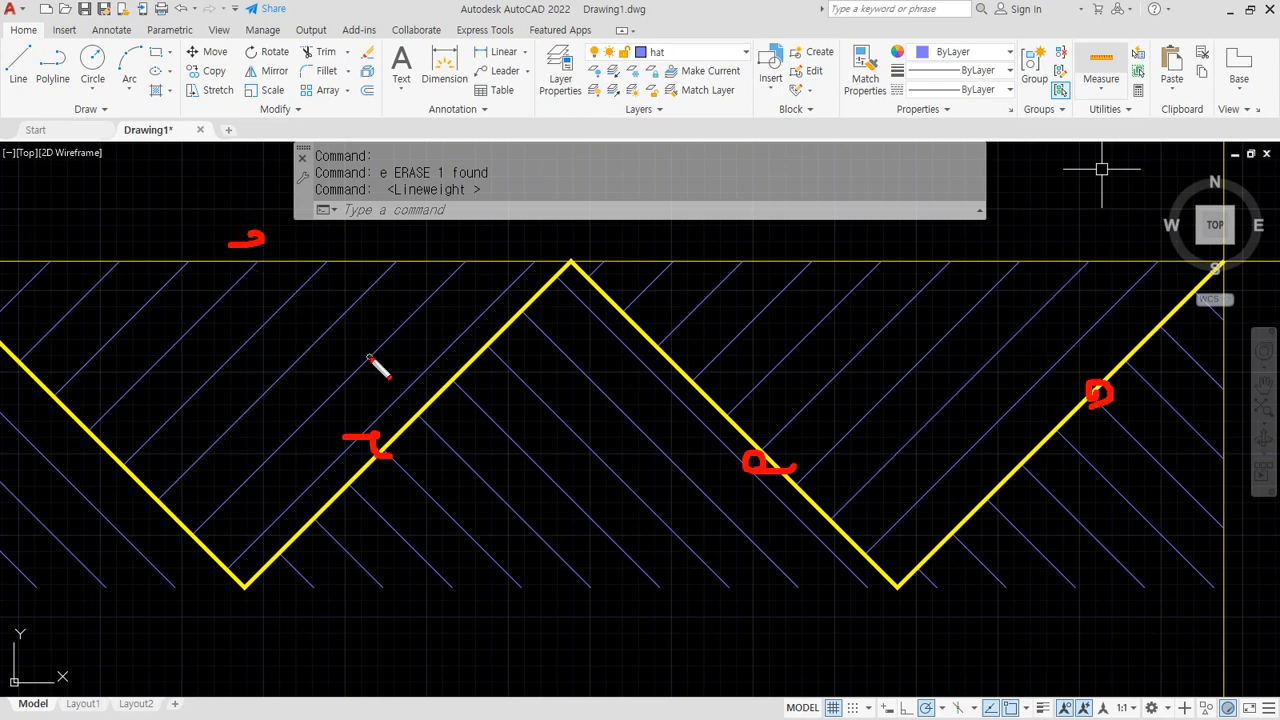
key(Escape)
scroll(443, 363, down, 2)
scroll(423, 277, up, 2)
middle_drag(423, 277, 743, 294)
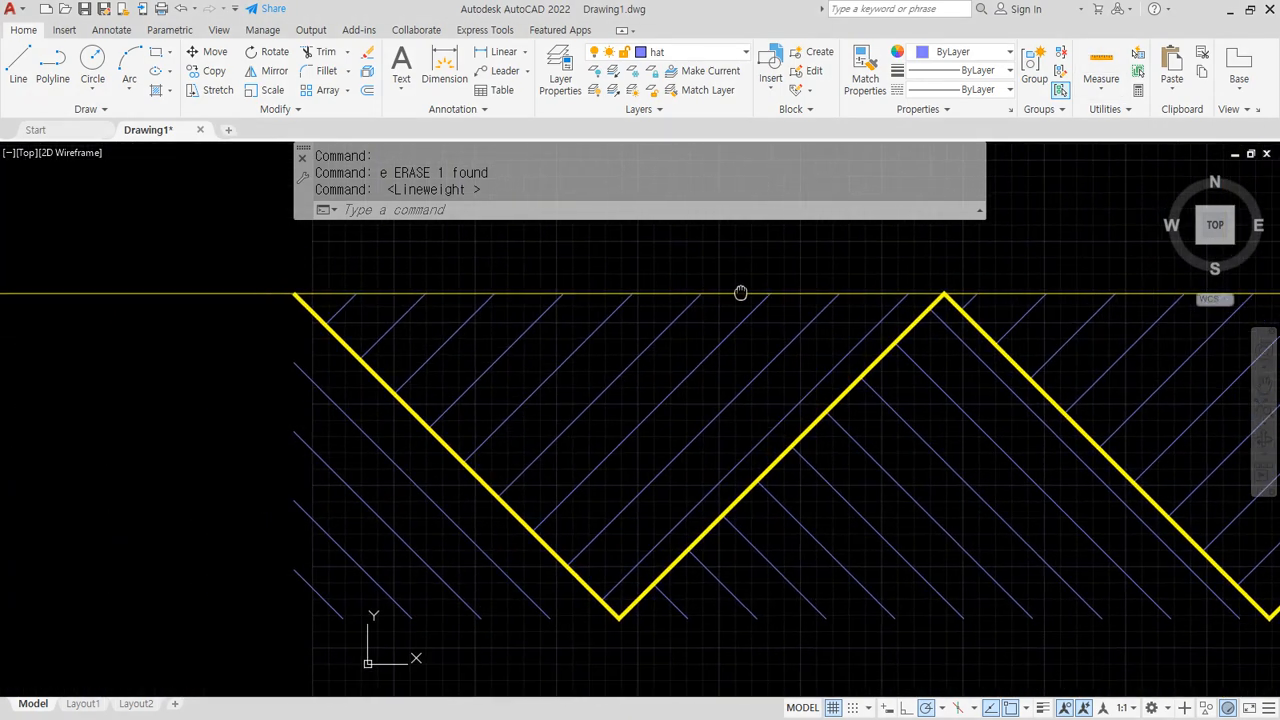
click(224, 294)
scroll(135, 449, down, 5)
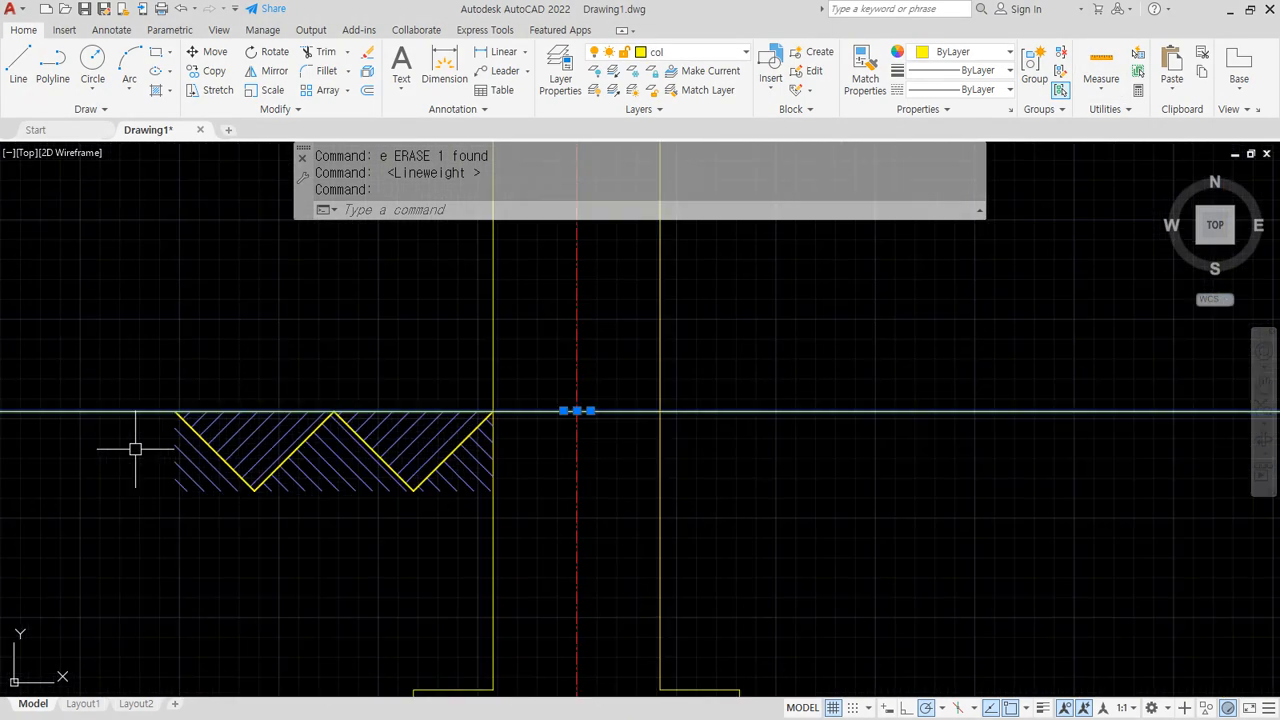
key(Escape)
scroll(485, 437, up, 2)
scroll(379, 442, down, 2)
middle_drag(209, 446, 304, 426)
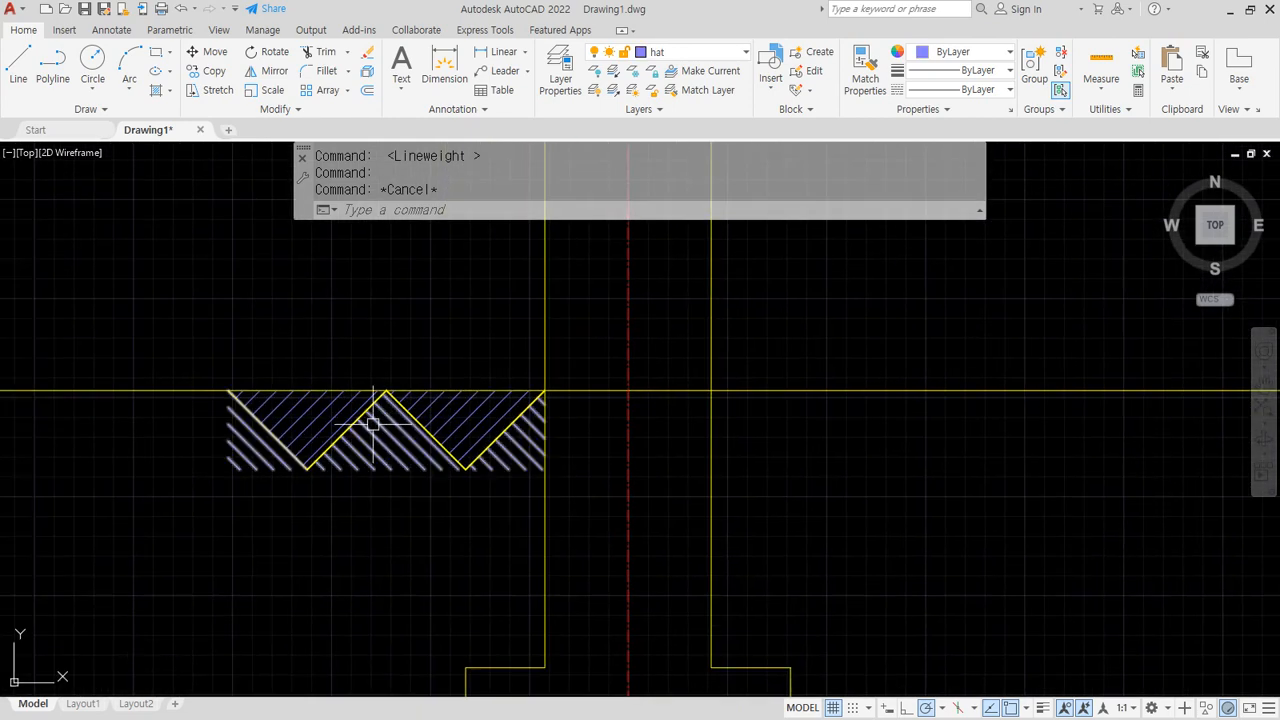
Draw two vertical cutting lines across the ground line, one beyond the hatch and one beyond the column's far side
scroll(168, 400, up, 2)
text(l)
key(Return)
click(86, 322)
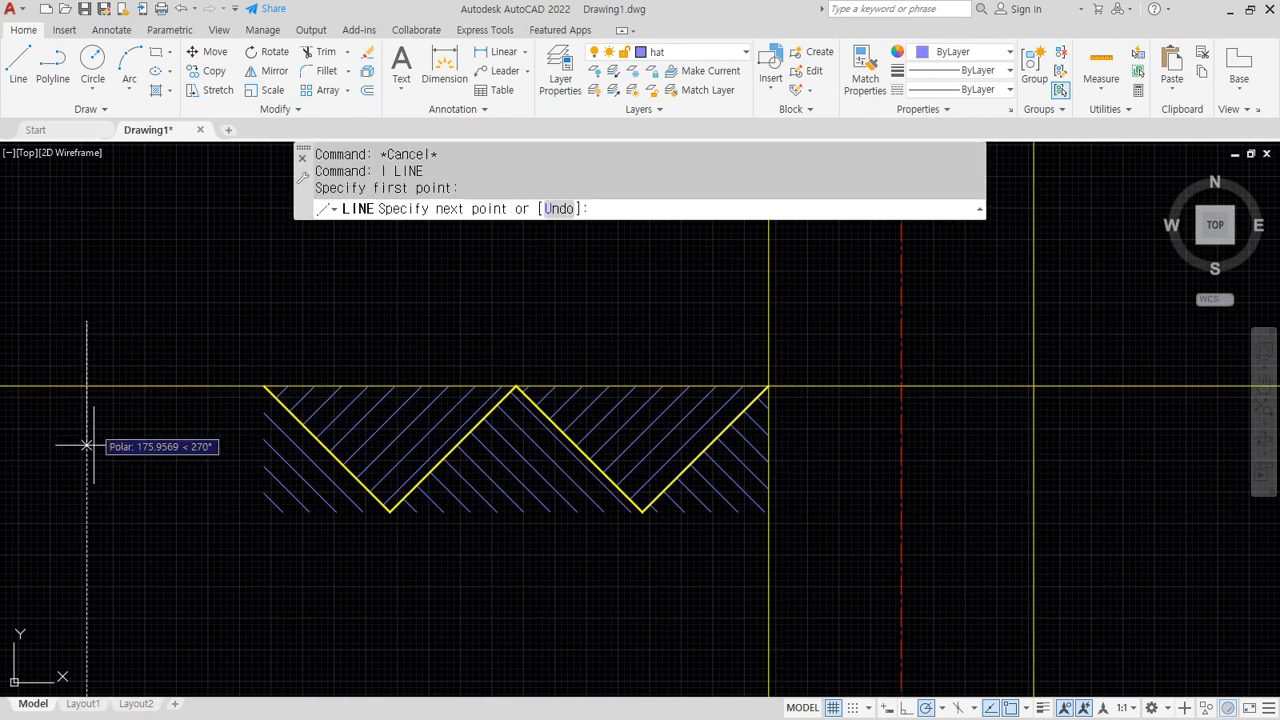
click(86, 494)
key(Return)
key(Return)
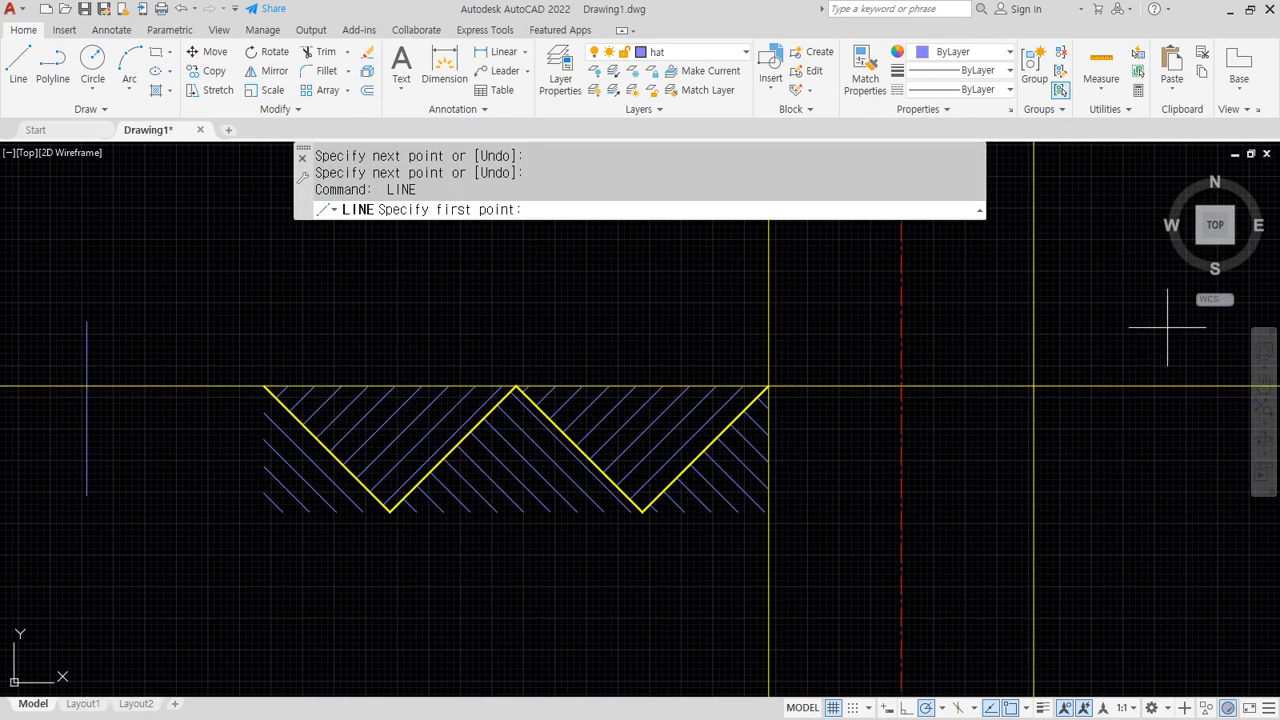
click(1180, 327)
click(1180, 465)
key(Return)
Trim the ground line's ends outside the two vertical cutting lines
text(tr)
key(Return)
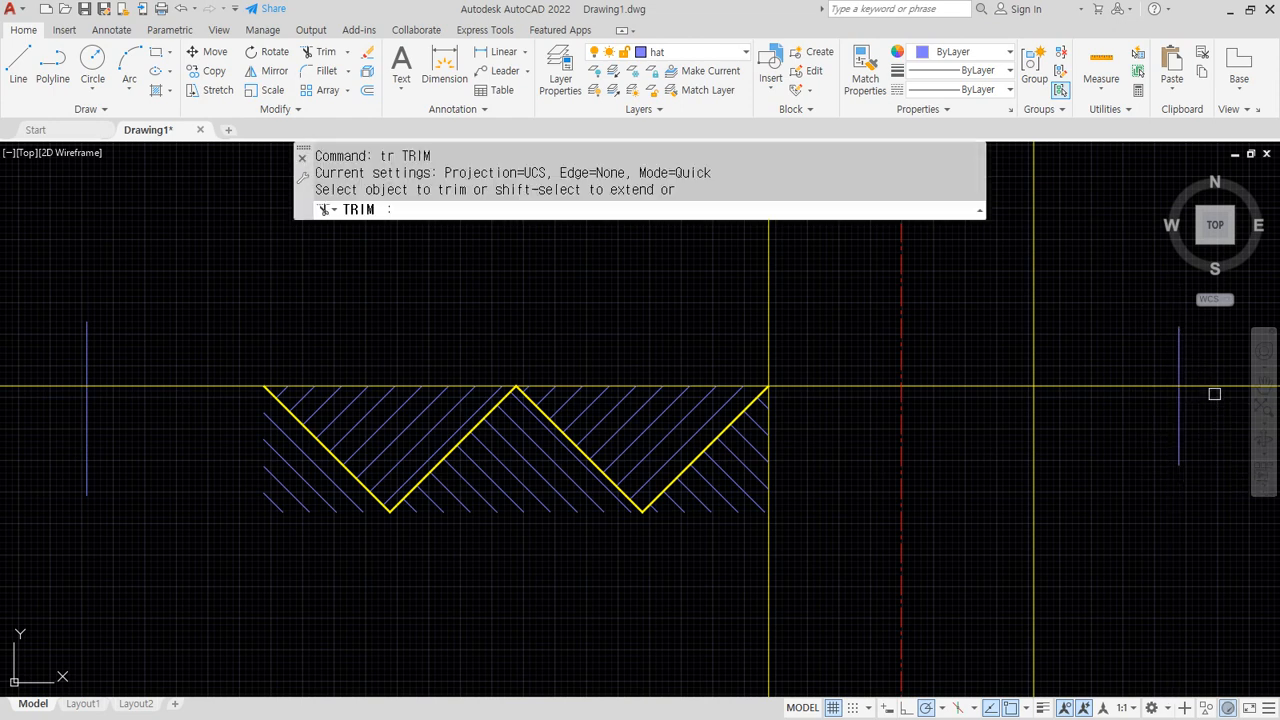
mouse_move(1215, 350)
mouse_down()
mouse_move(1060, 440)
mouse_move(836, 467)
mouse_up()
key(Return)
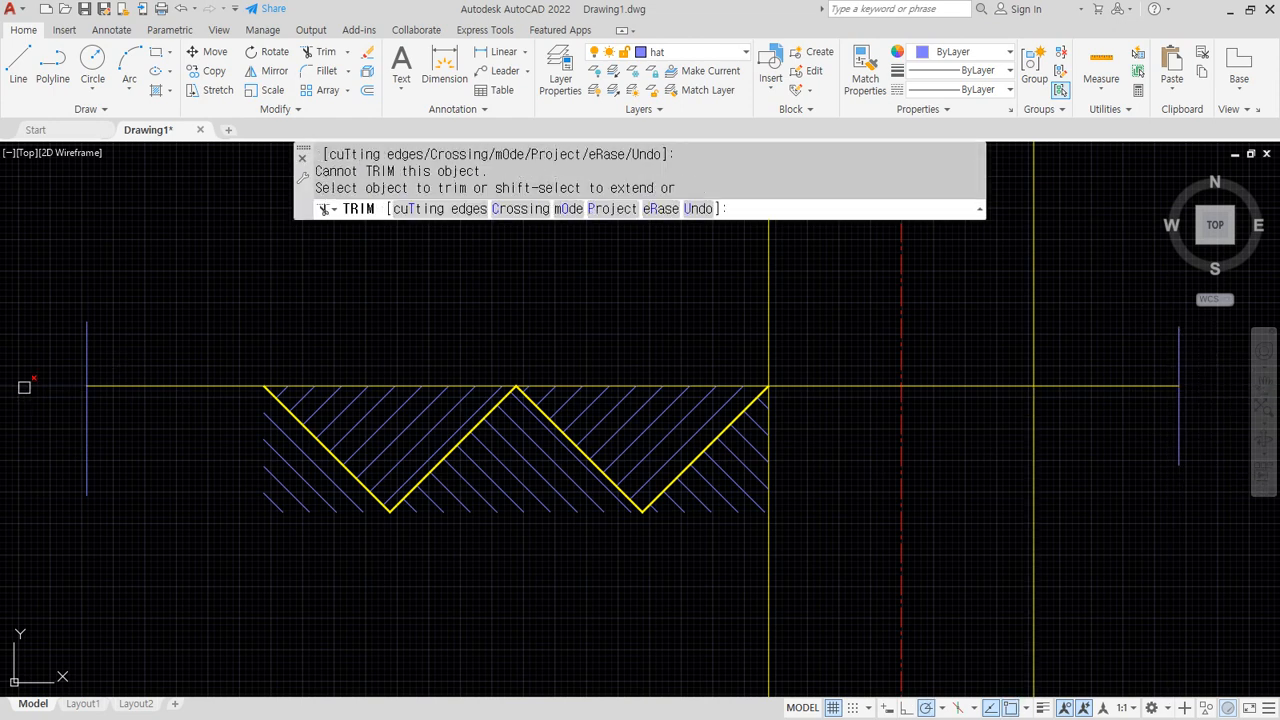
key(Return)
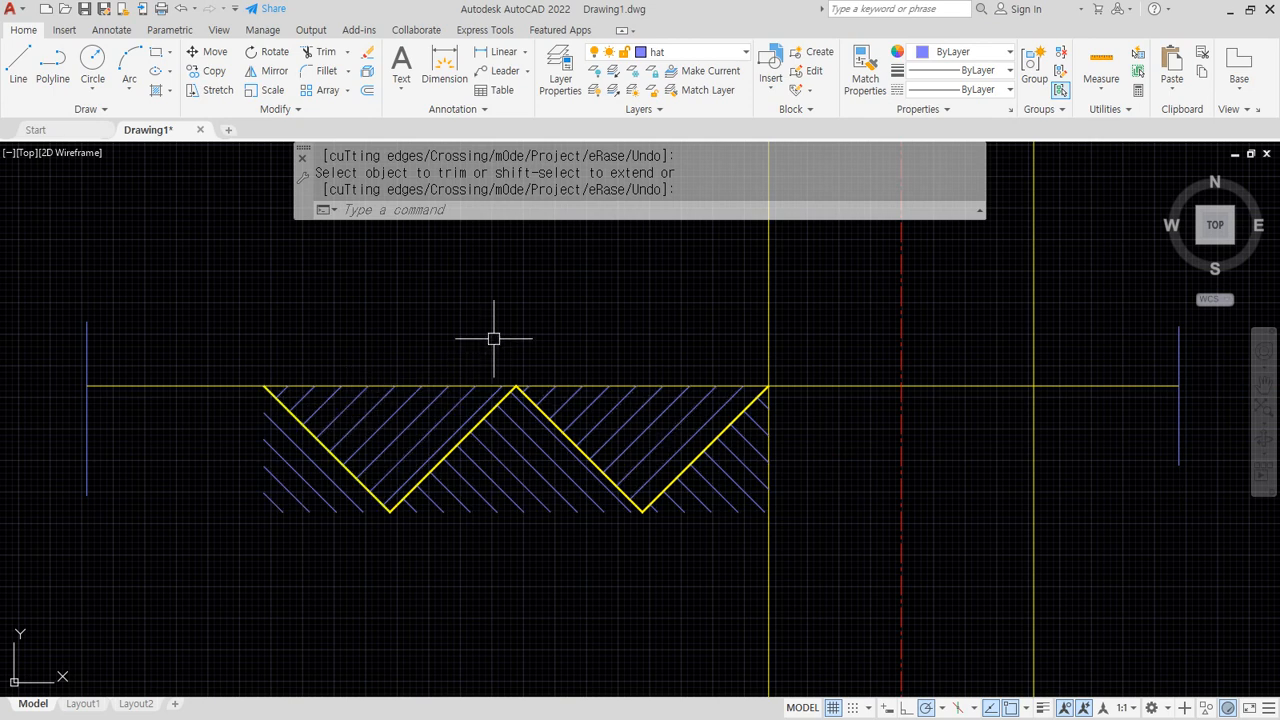
Convert the trimmed ground line into a polyline with Polyline Edit and set its width to 2
click(163, 386)
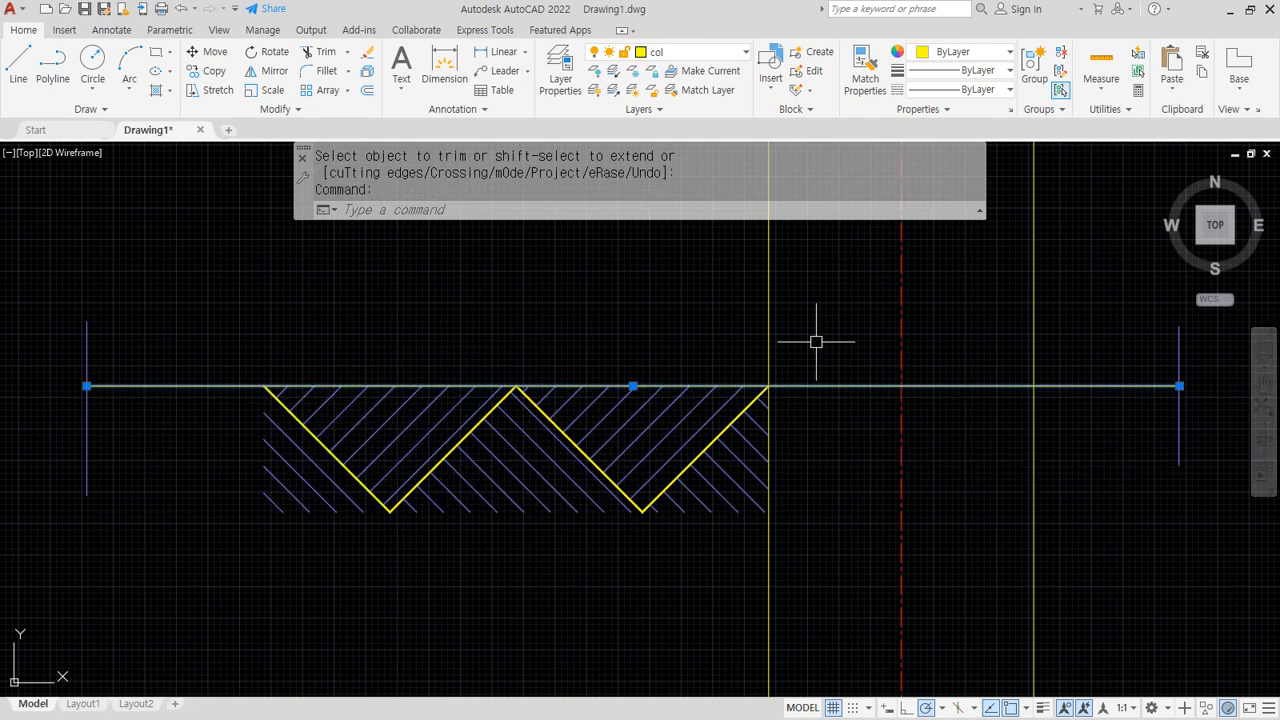
key(Escape)
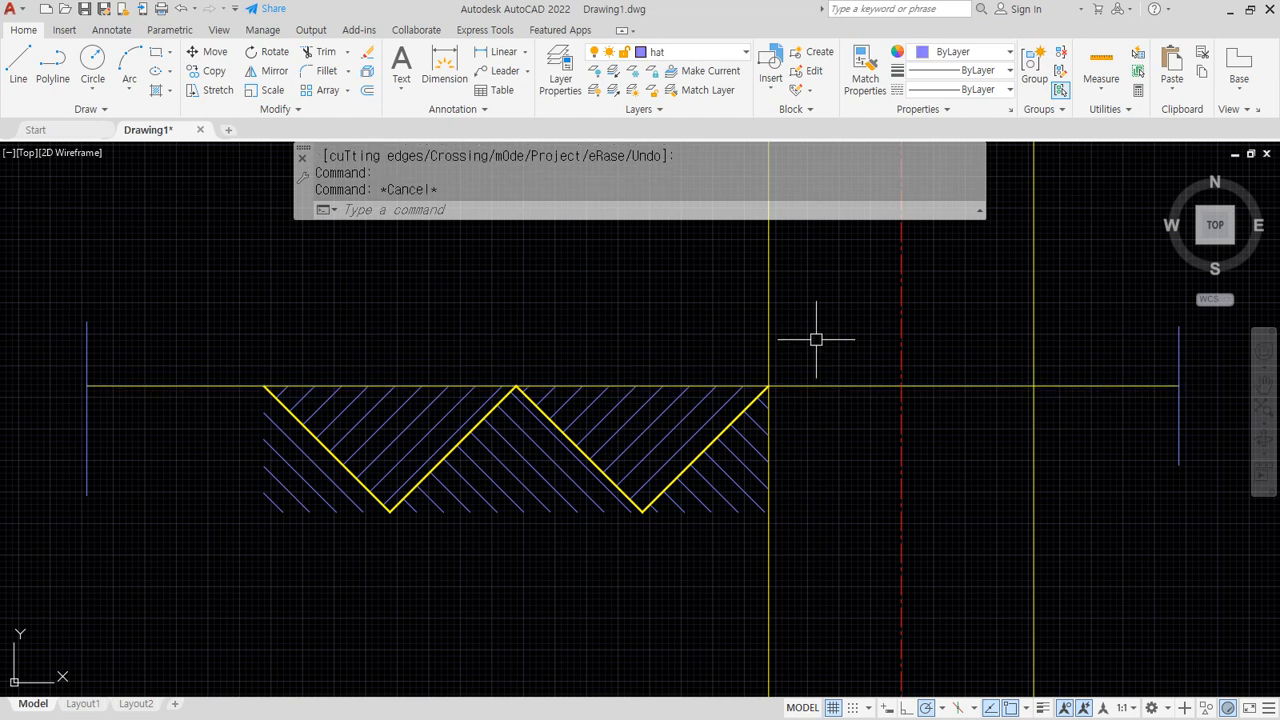
text(pe)
key(Return)
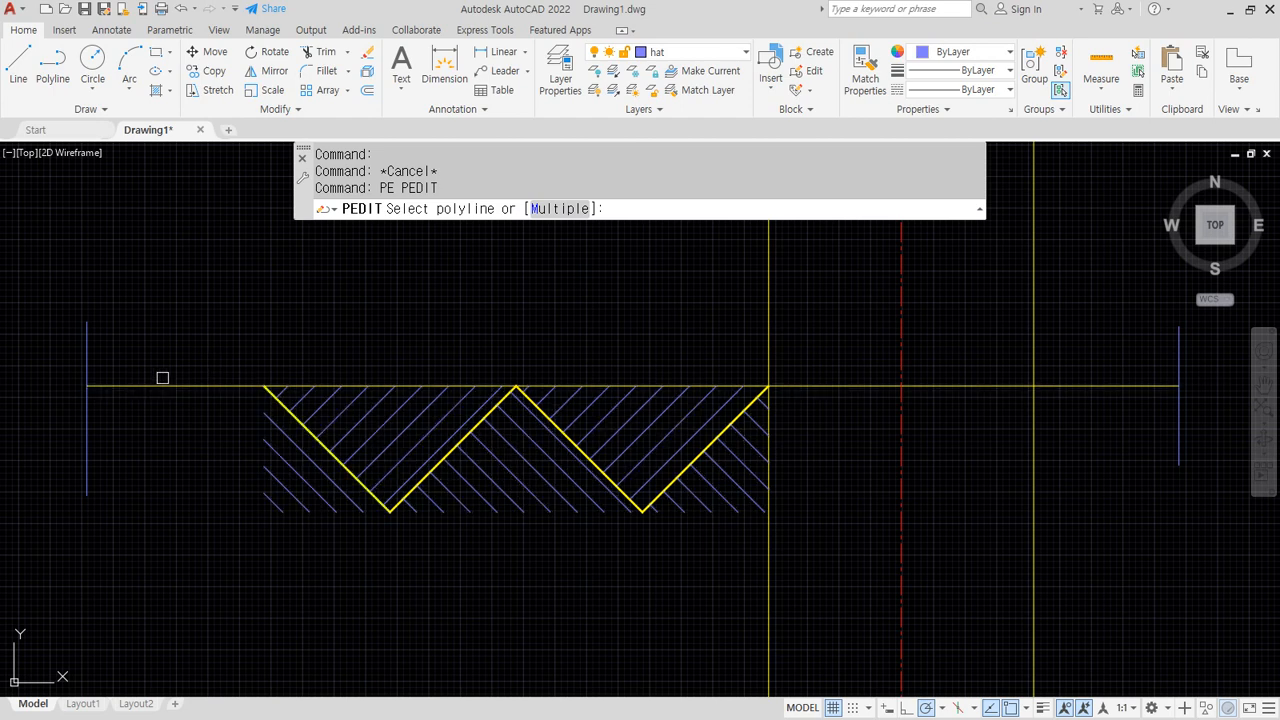
click(161, 386)
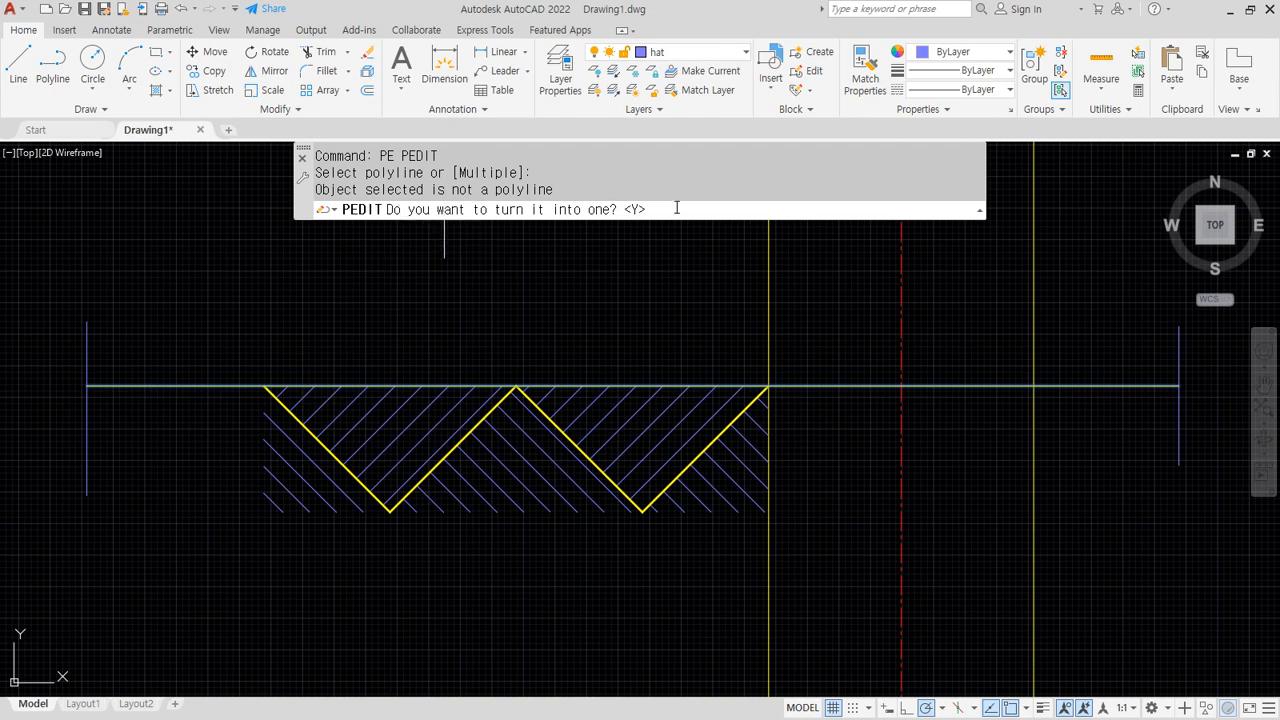
key(Return)
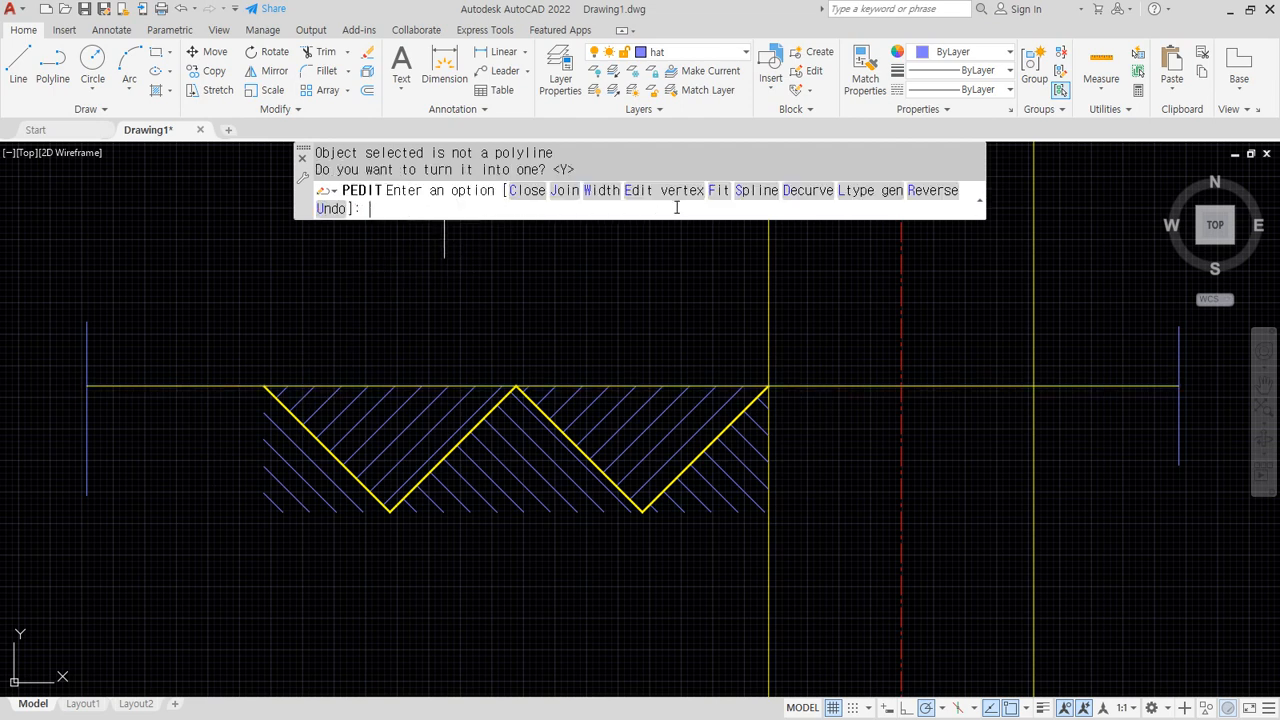
click(603, 190)
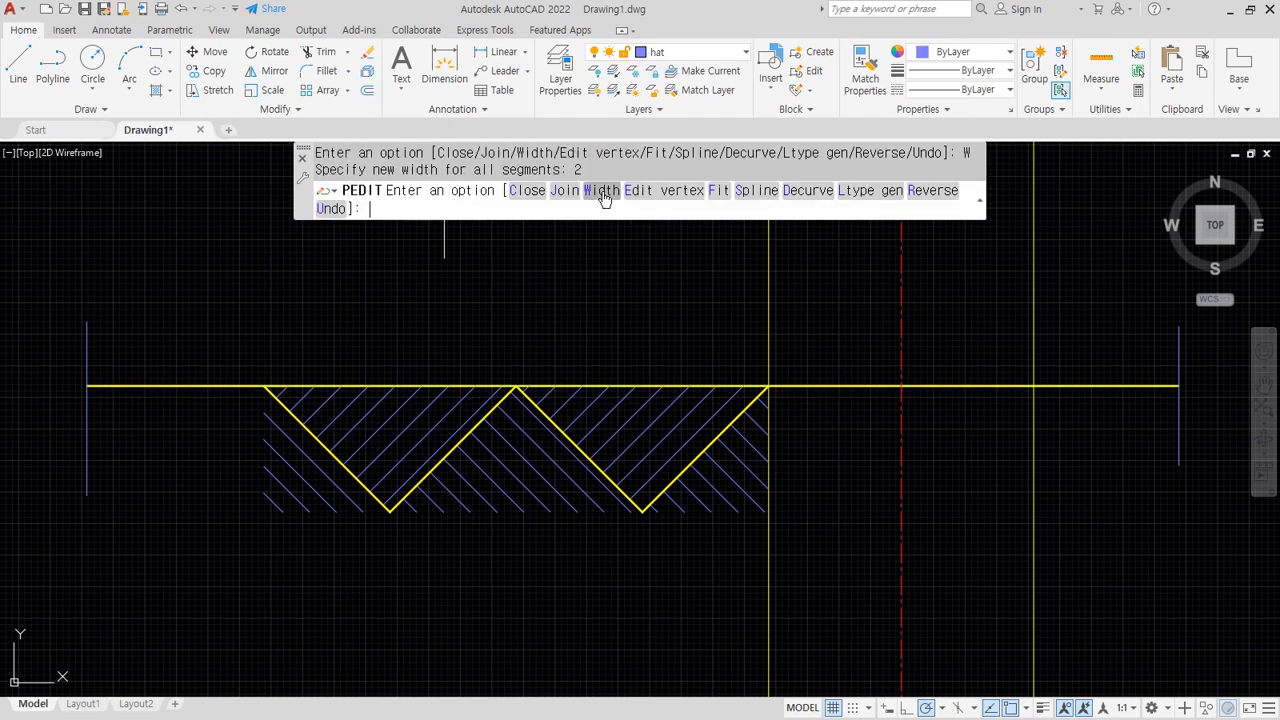
key(Escape)
key(Escape)
Erase the two vertical cutting lines at the ends of the ground line
click(140, 500)
click(35, 330)
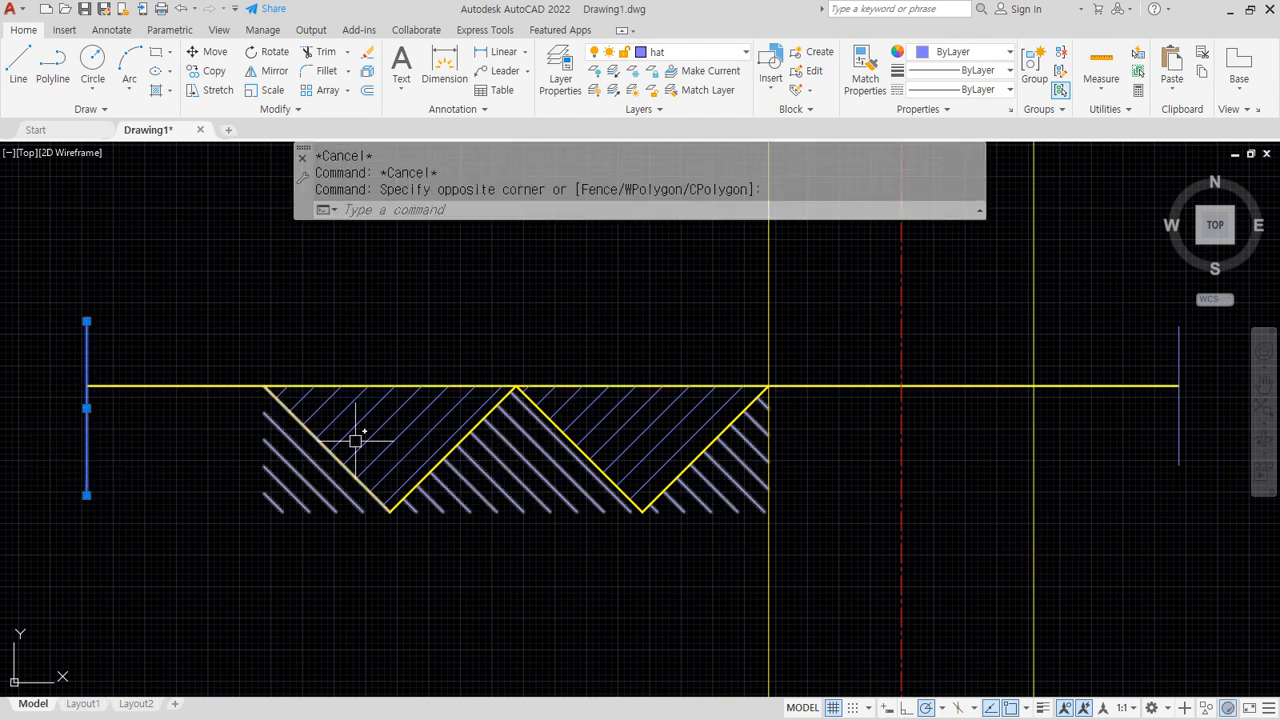
click(1185, 442)
click(1130, 436)
text(e)
key(Return)
scroll(456, 443, up, 5)
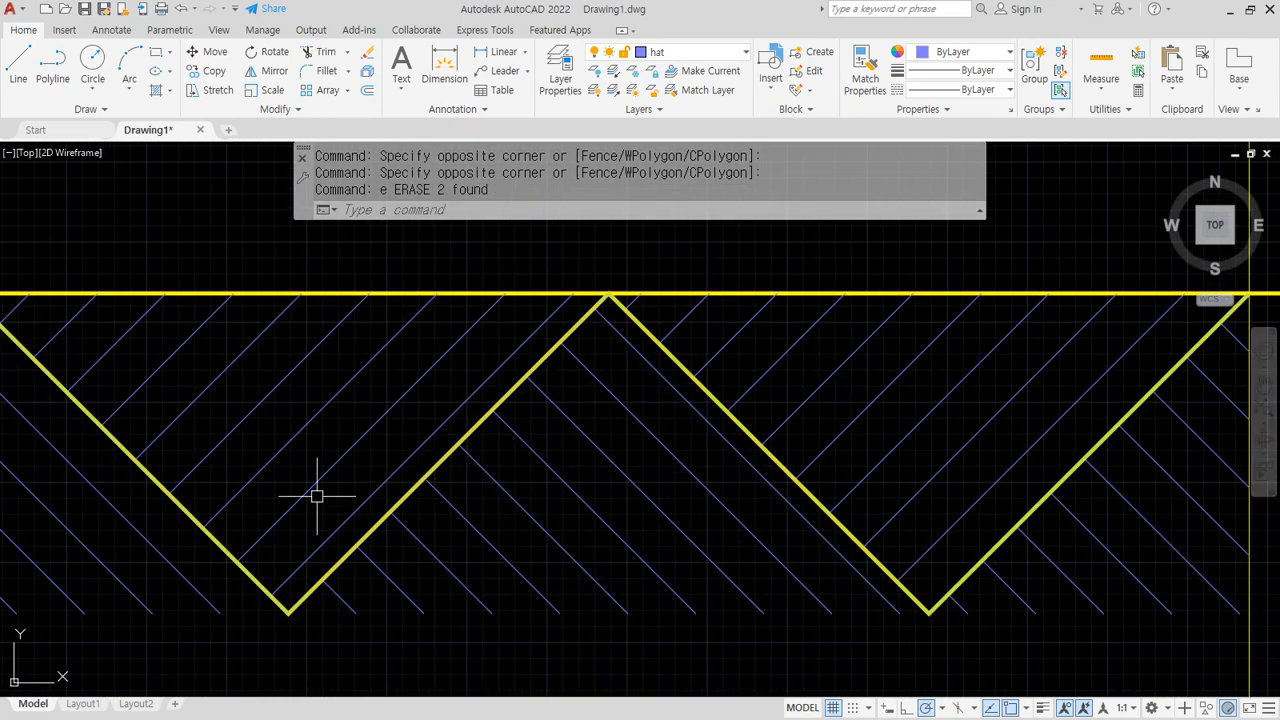
Trim the segment of the ground line that crosses the column between its two edges
middle_drag(400, 511, 671, 523)
scroll(766, 495, down, 2)
middle_drag(1028, 452, 680, 433)
scroll(940, 460, down, 2)
middle_drag(921, 437, 621, 424)
scroll(905, 418, down, 2)
text(tr)
key(Return)
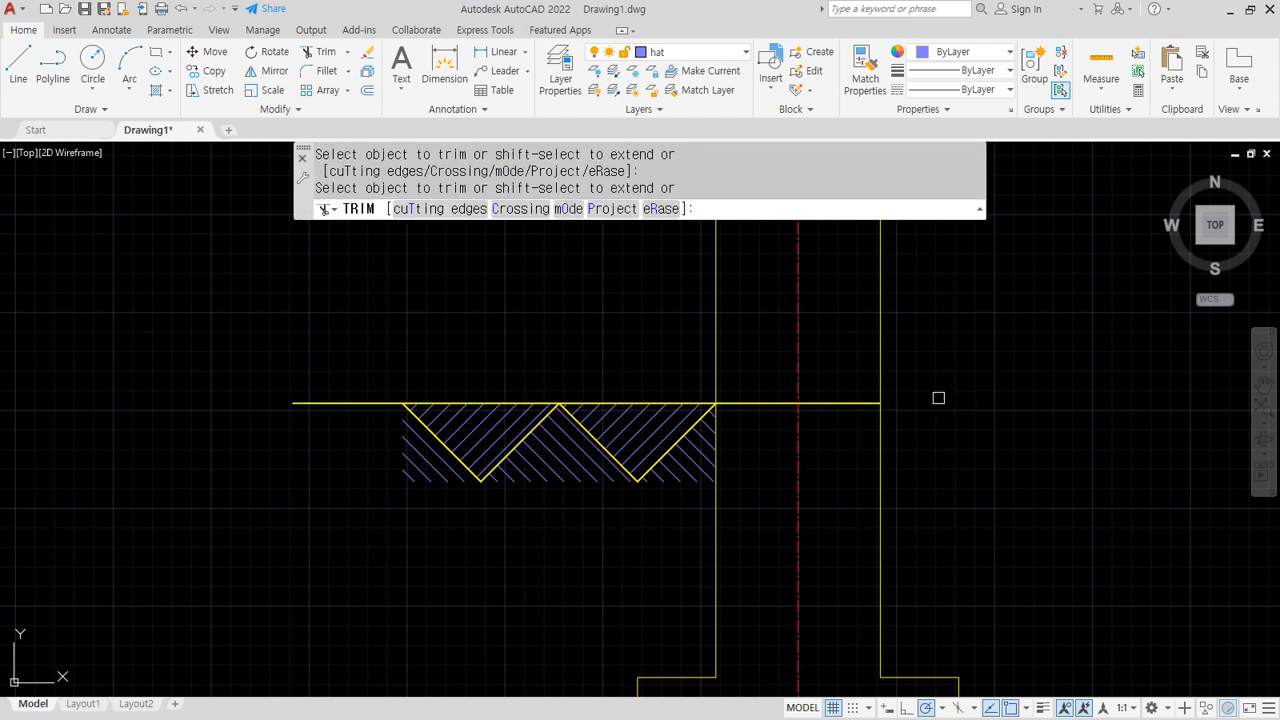
key(Return)
scroll(505, 446, up, 2)
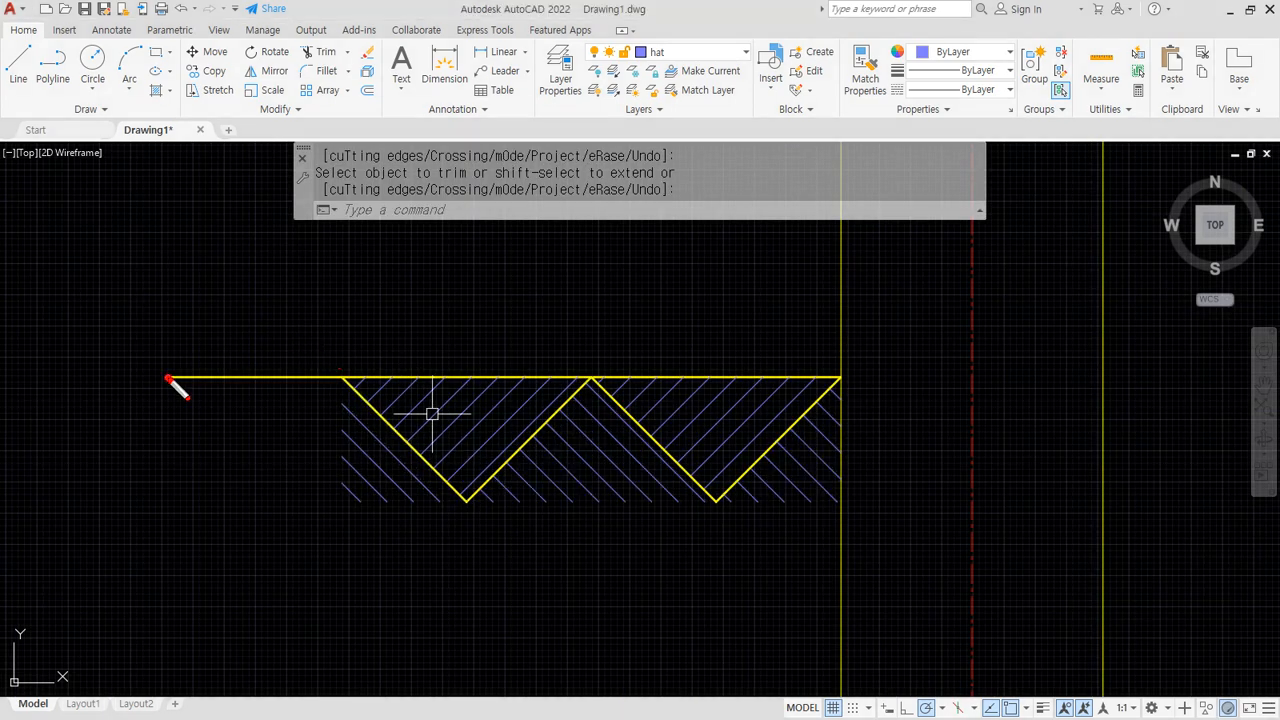
drag(168, 380, 824, 382)
mouse_move(538, 613)
mouse_down()
mouse_move(330, 364)
mouse_move(914, 423)
mouse_move(556, 573)
mouse_up()
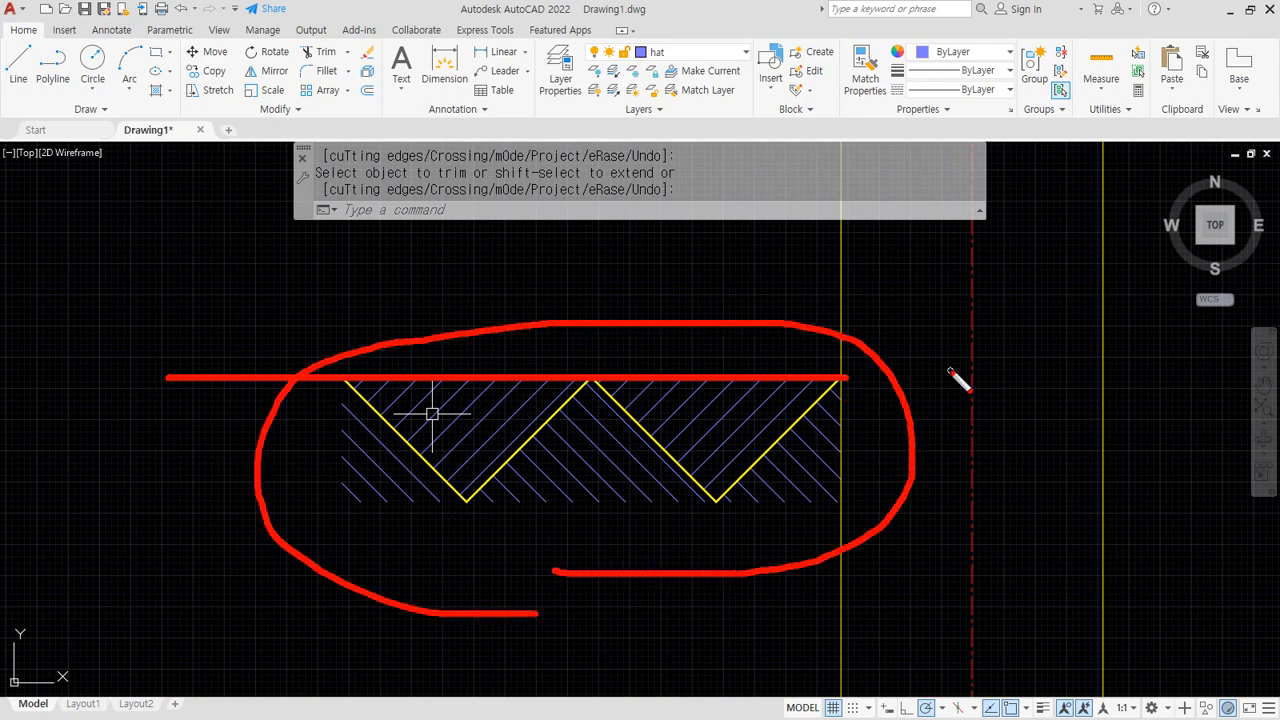
key(Escape)
Turn on the lineweight display for the drawing
scroll(943, 374, down, 4)
mouse_move(983, 407)
middle_down()
mouse_move(846, 409)
mouse_move(685, 328)
middle_up()
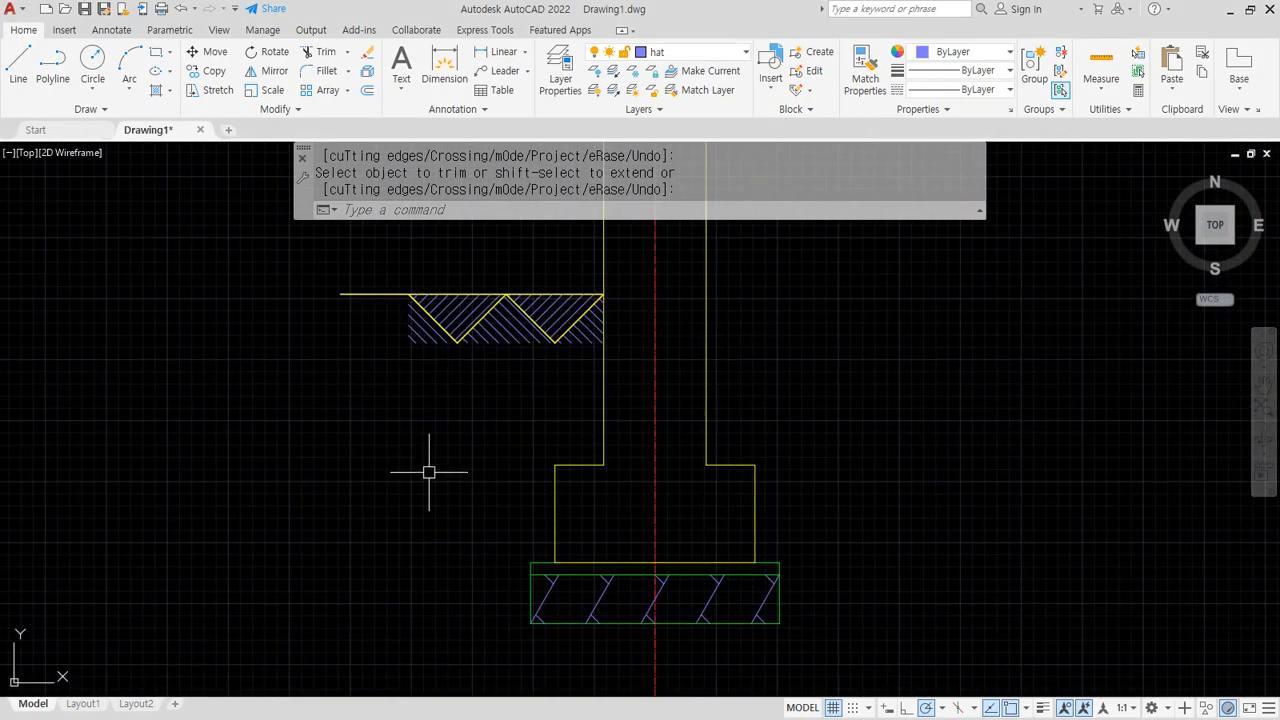
click(1040, 708)
Switch to the reference image in the browser and examine the stepped column top beneath the brick wall and its dimensions, then return to AutoCAD
key(alt+Tab)
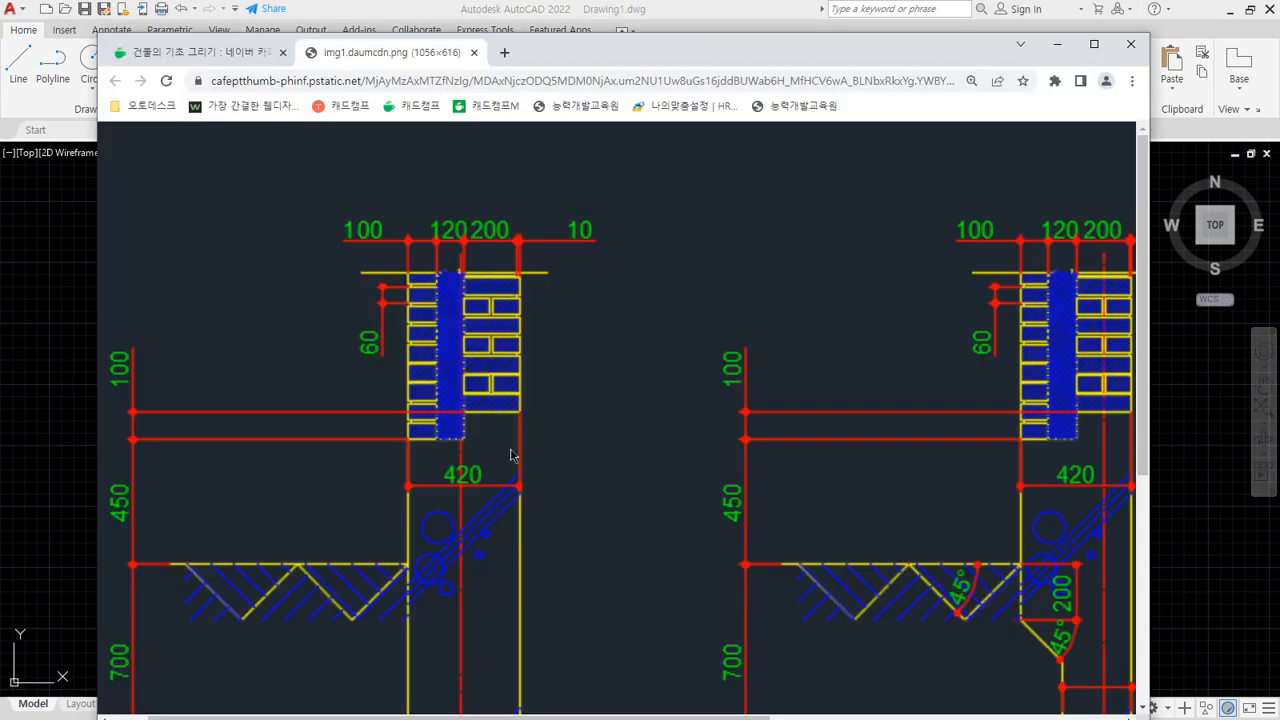
mouse_move(392, 422)
mouse_down()
mouse_move(563, 472)
mouse_move(492, 377)
mouse_up()
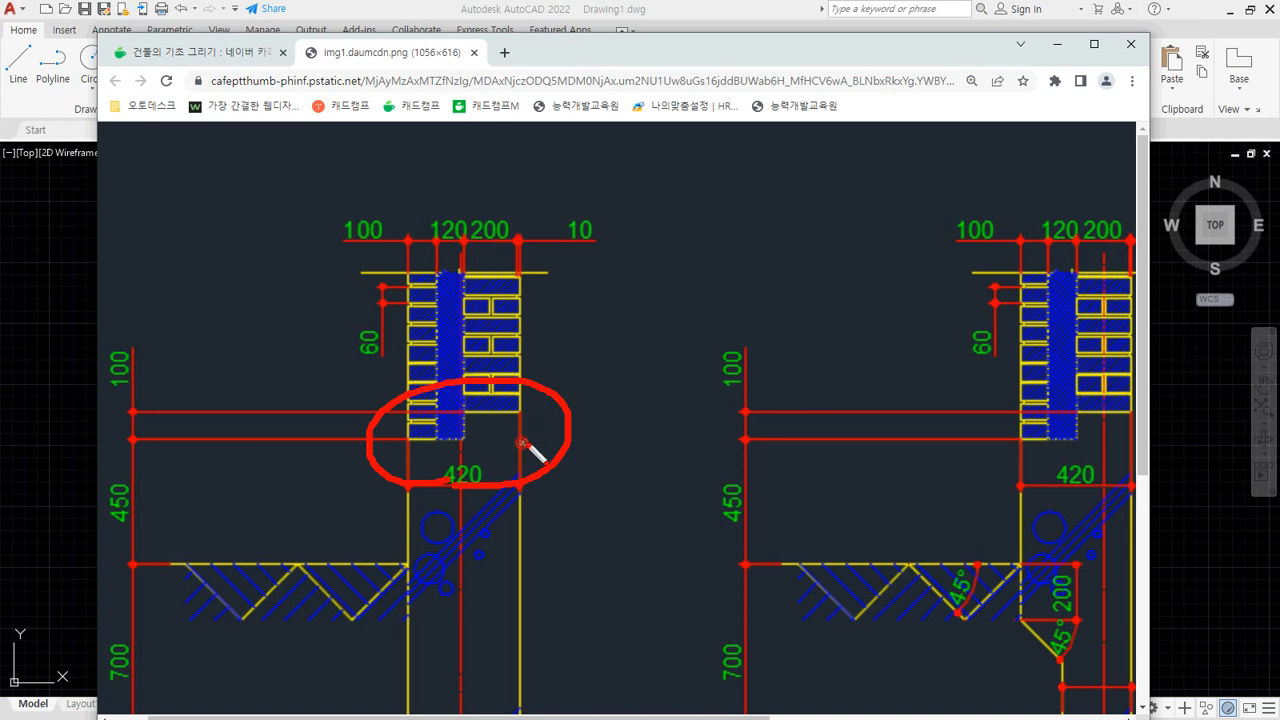
drag(522, 442, 937, 444)
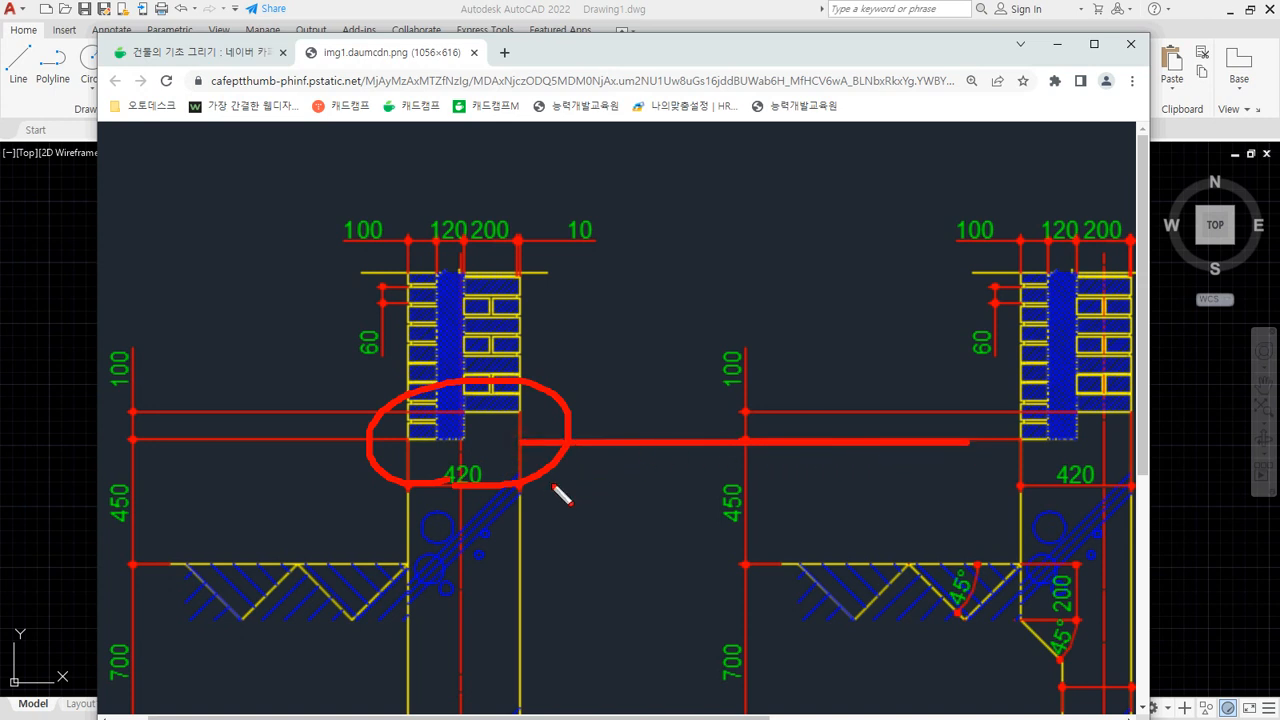
mouse_move(579, 457)
mouse_down()
mouse_move(658, 497)
mouse_move(941, 476)
mouse_move(618, 490)
mouse_up()
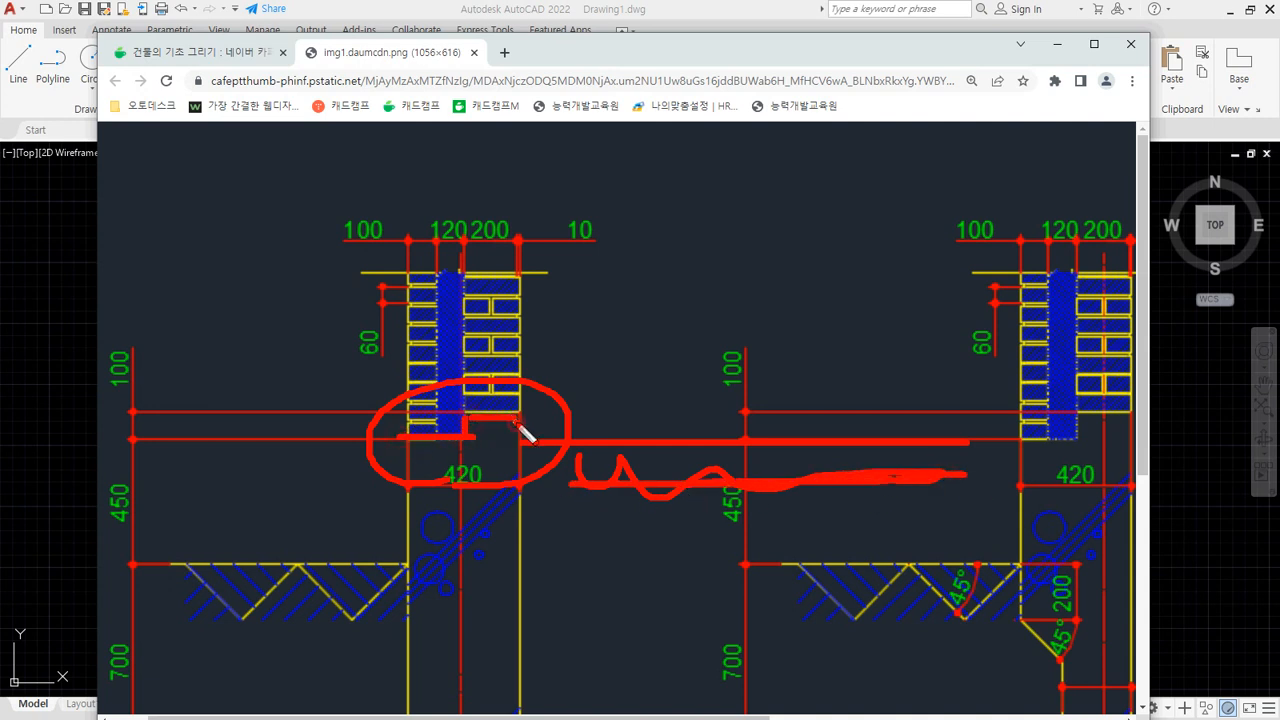
drag(400, 446, 412, 560)
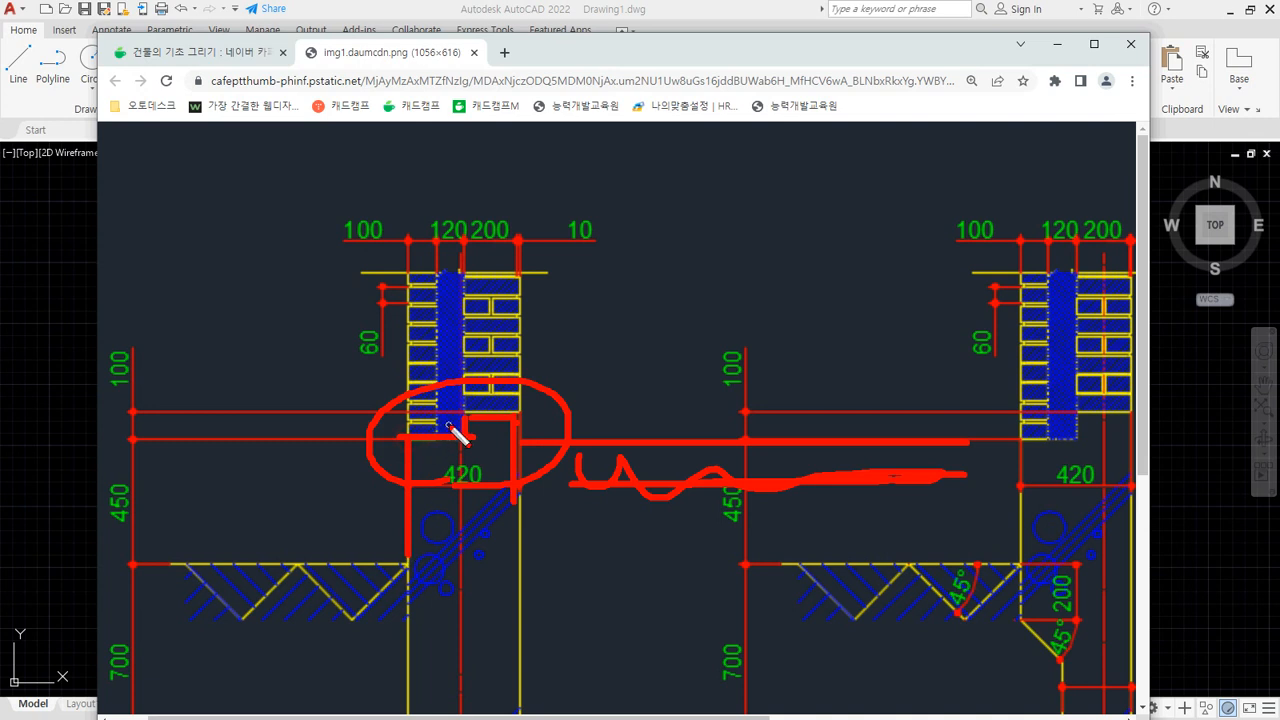
mouse_move(447, 425)
mouse_down()
mouse_move(449, 217)
mouse_move(416, 482)
mouse_up()
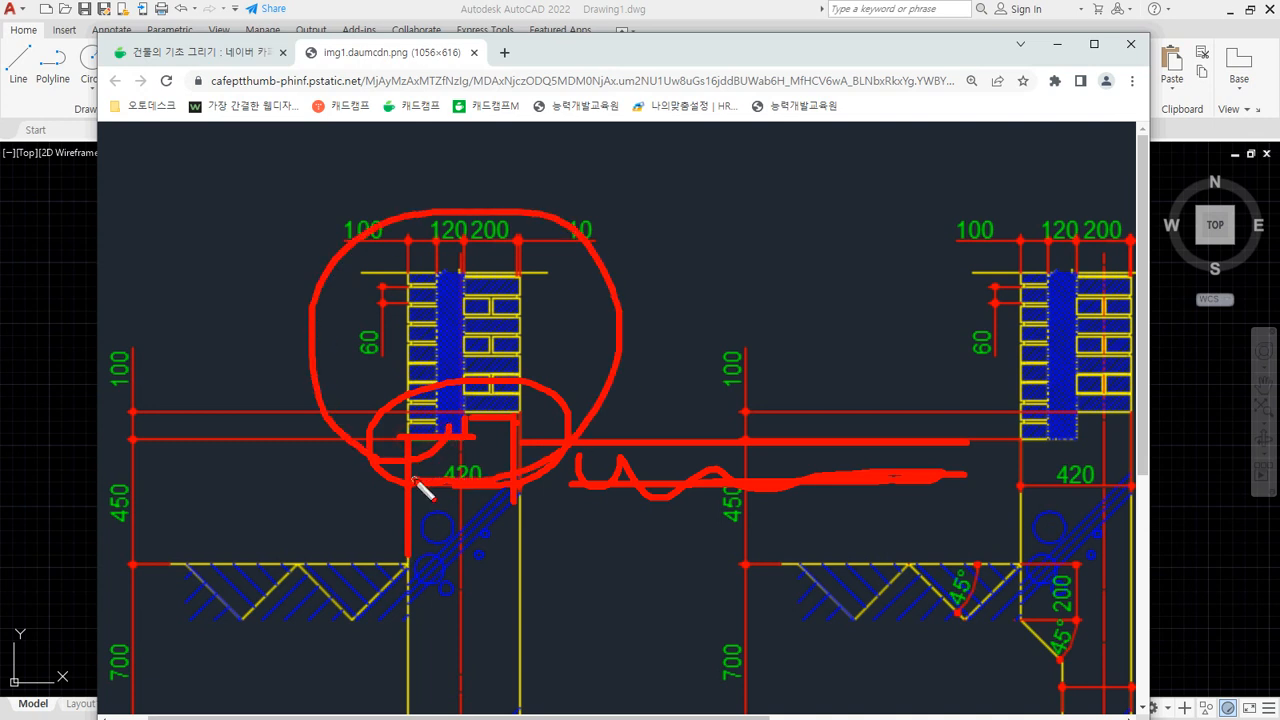
key(e)
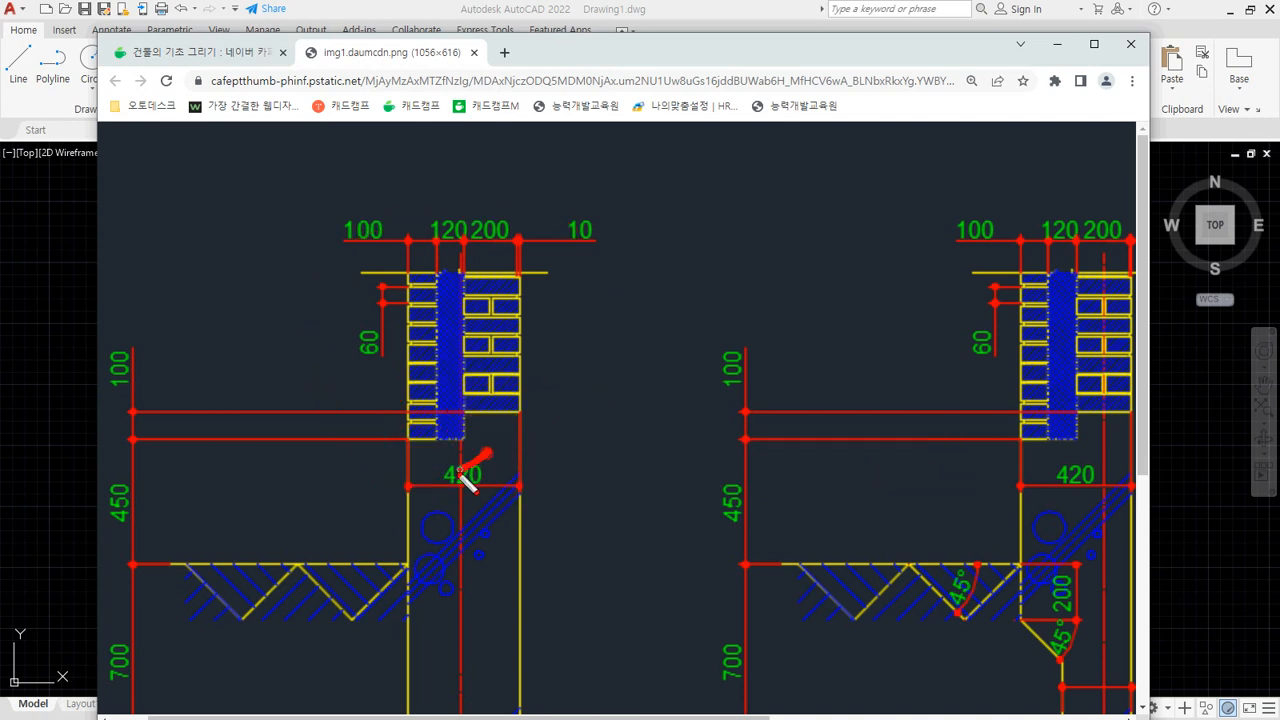
mouse_move(466, 478)
mouse_down()
mouse_move(374, 255)
mouse_move(582, 252)
mouse_move(472, 480)
mouse_up()
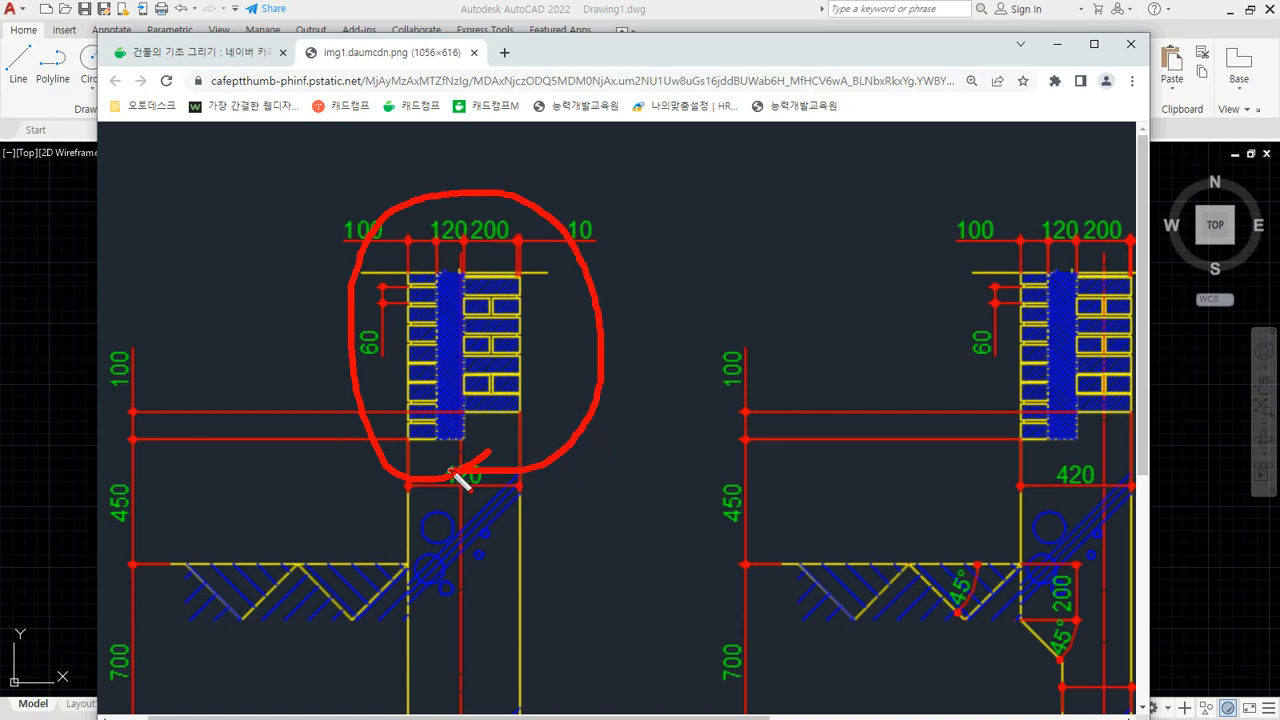
key(Escape)
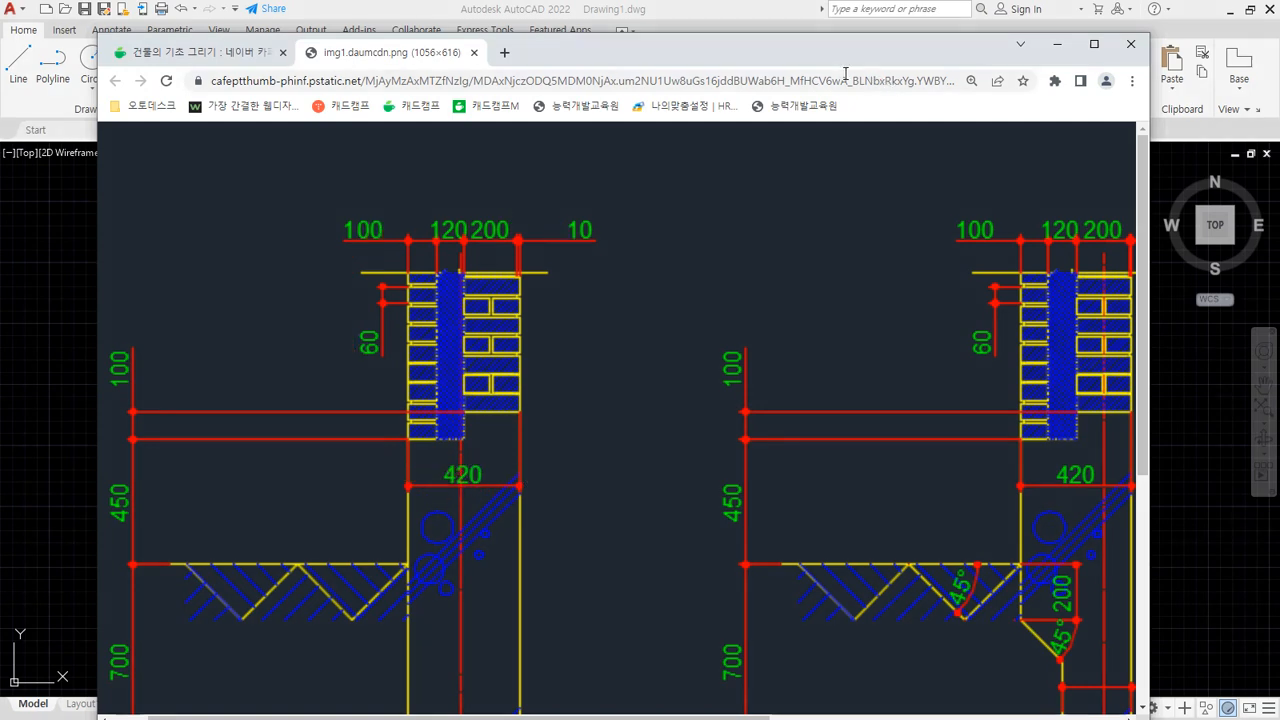
drag(828, 51, 0, 127)
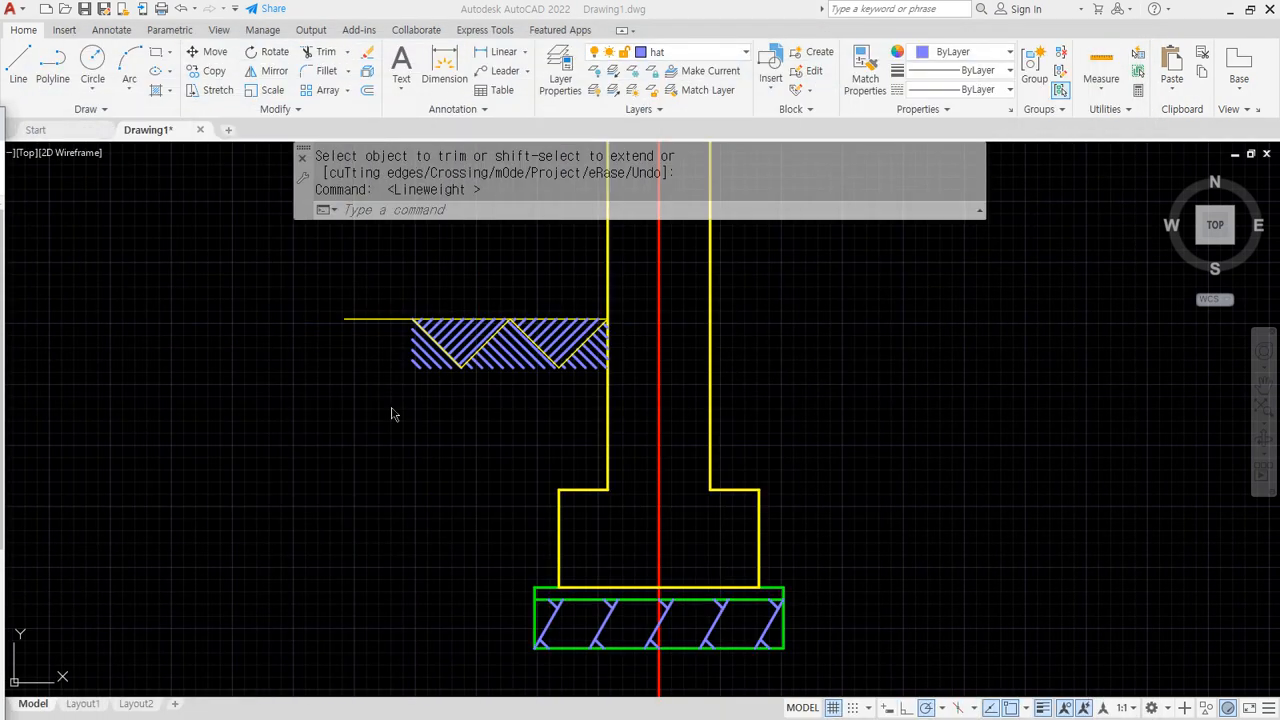
Offset the ground line 450 upward
scroll(349, 360, up, 3)
text(o)
key(Return)
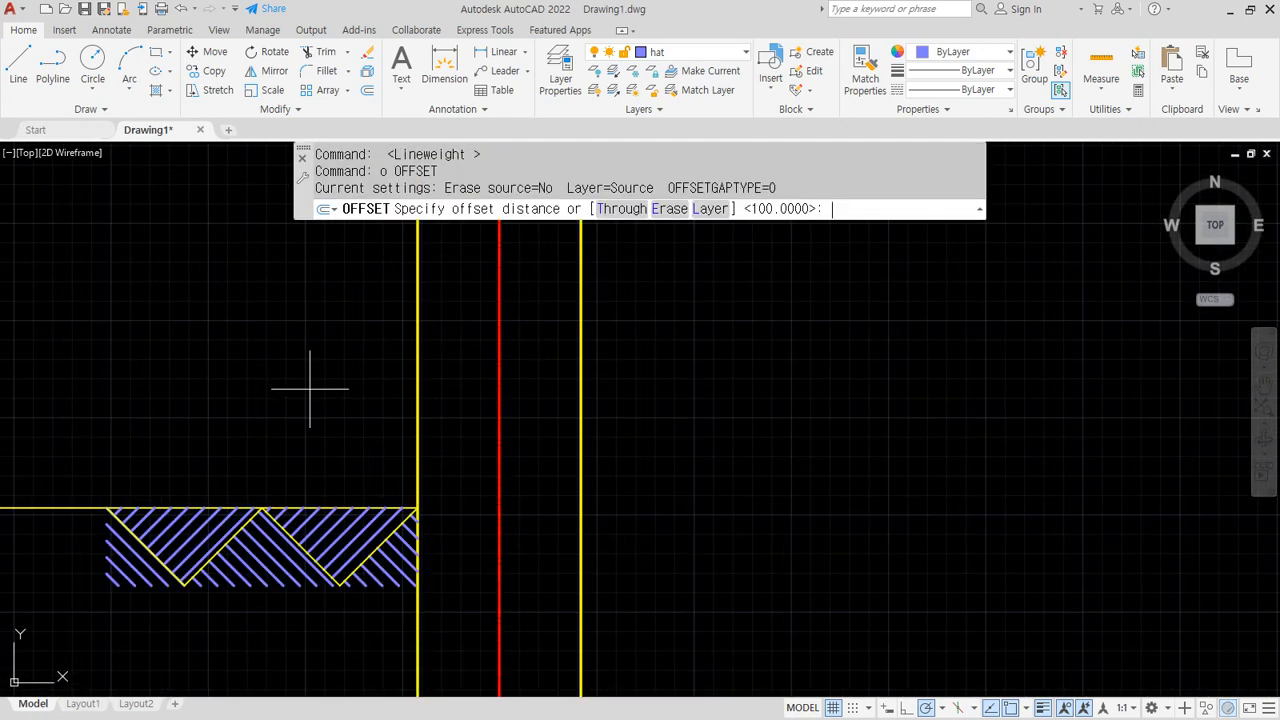
text(450)
key(Return)
click(75, 505)
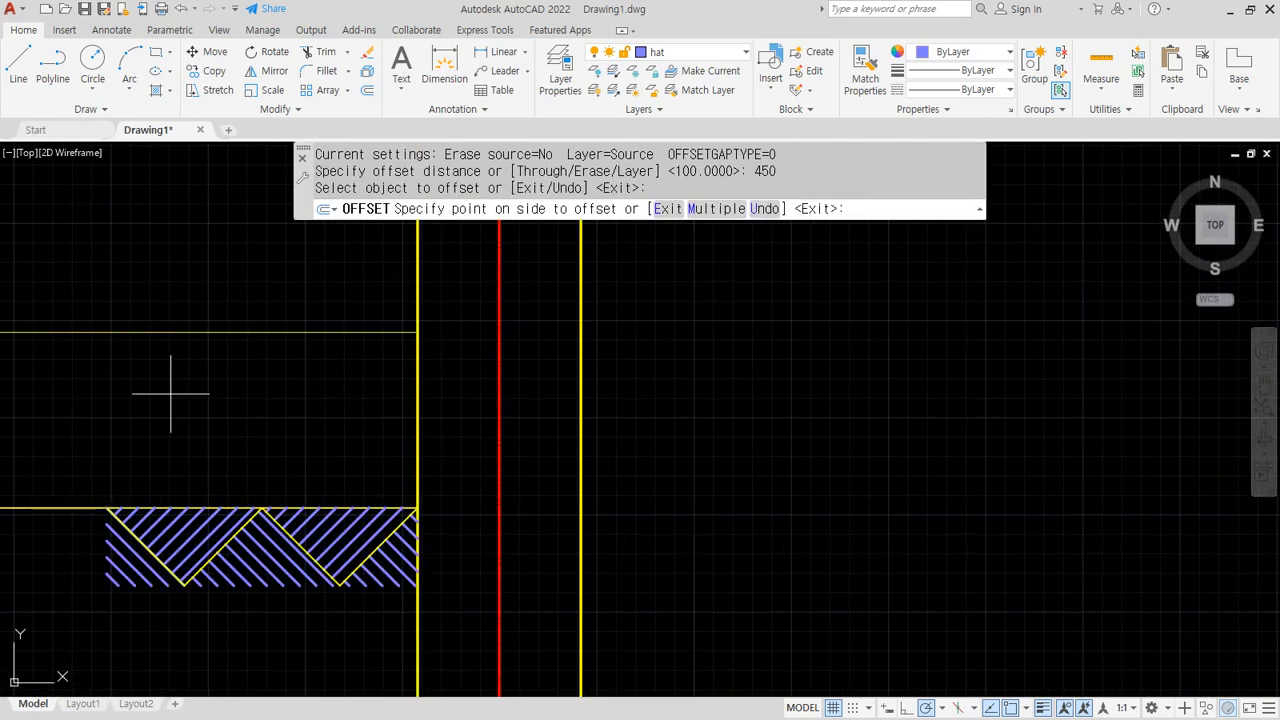
click(171, 391)
key(Escape)
Extend the offset horizontal line across the column to its far edge
text(ex)
key(Return)
click(387, 335)
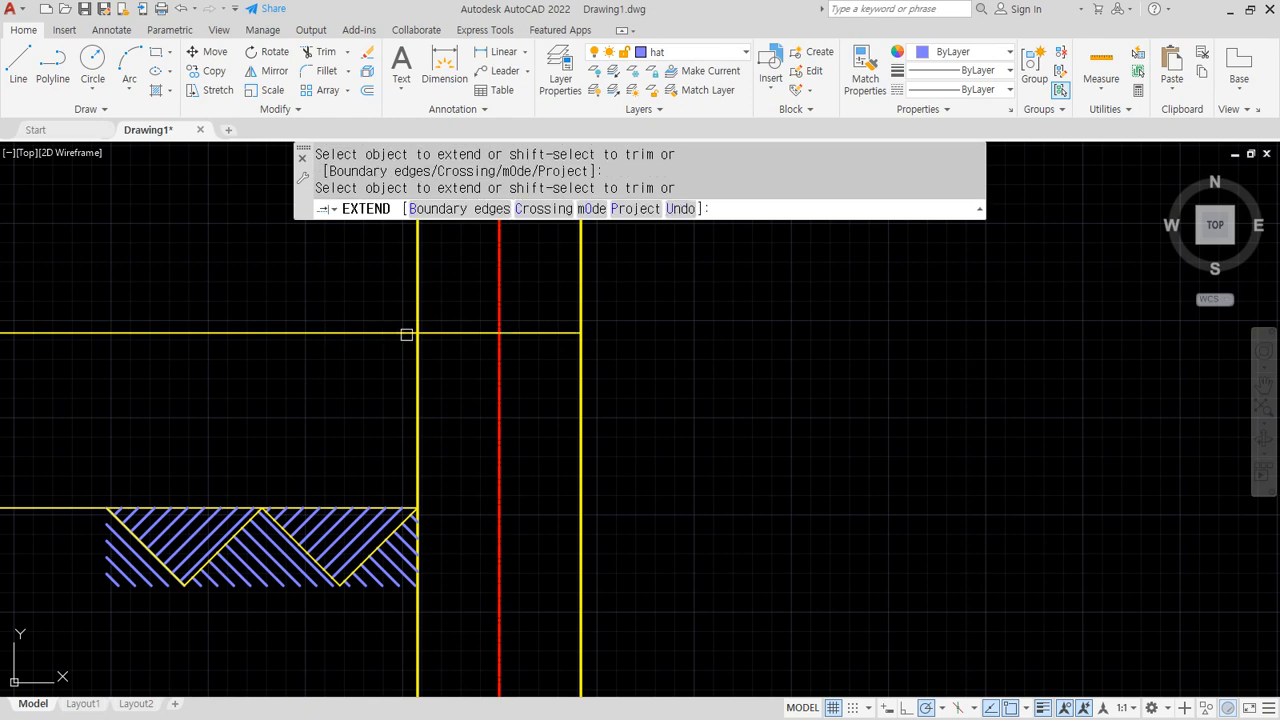
key(Return)
Trim the part of the offset horizontal line outside the column on the ground hatch side
middle_drag(504, 430, 576, 451)
text(tr)
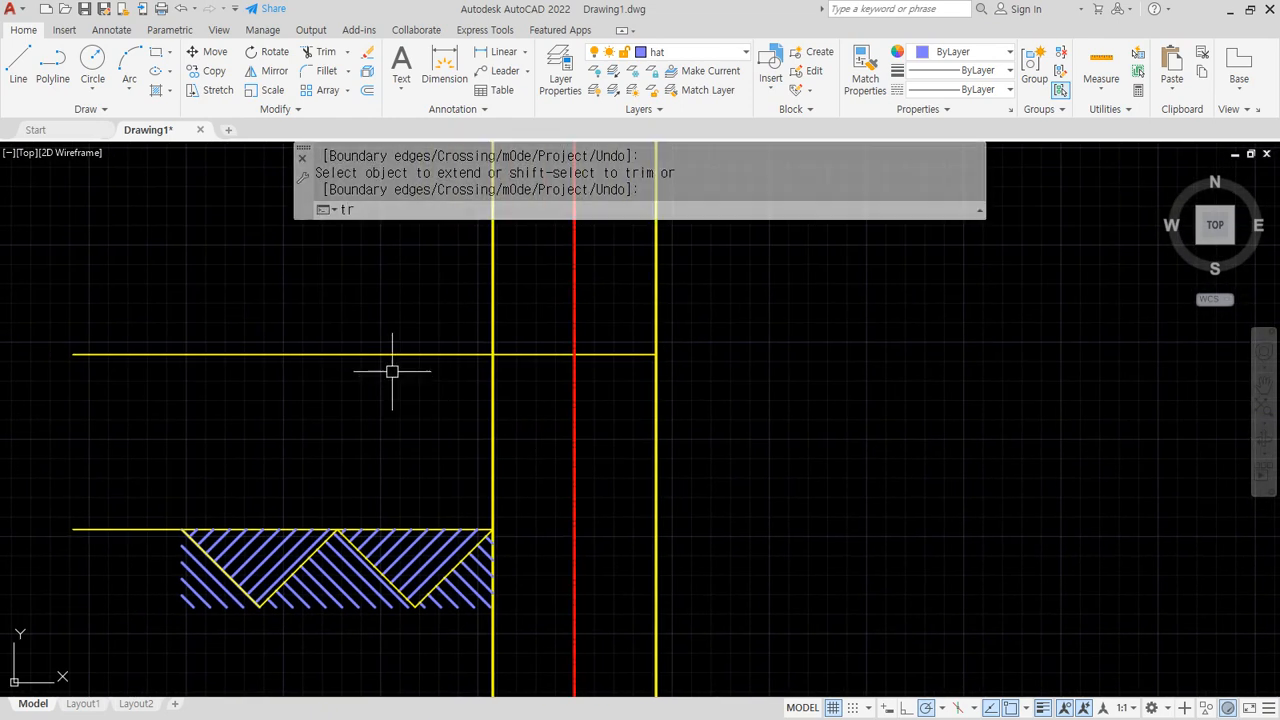
key(Return)
click(391, 354)
middle_drag(546, 371, 432, 374)
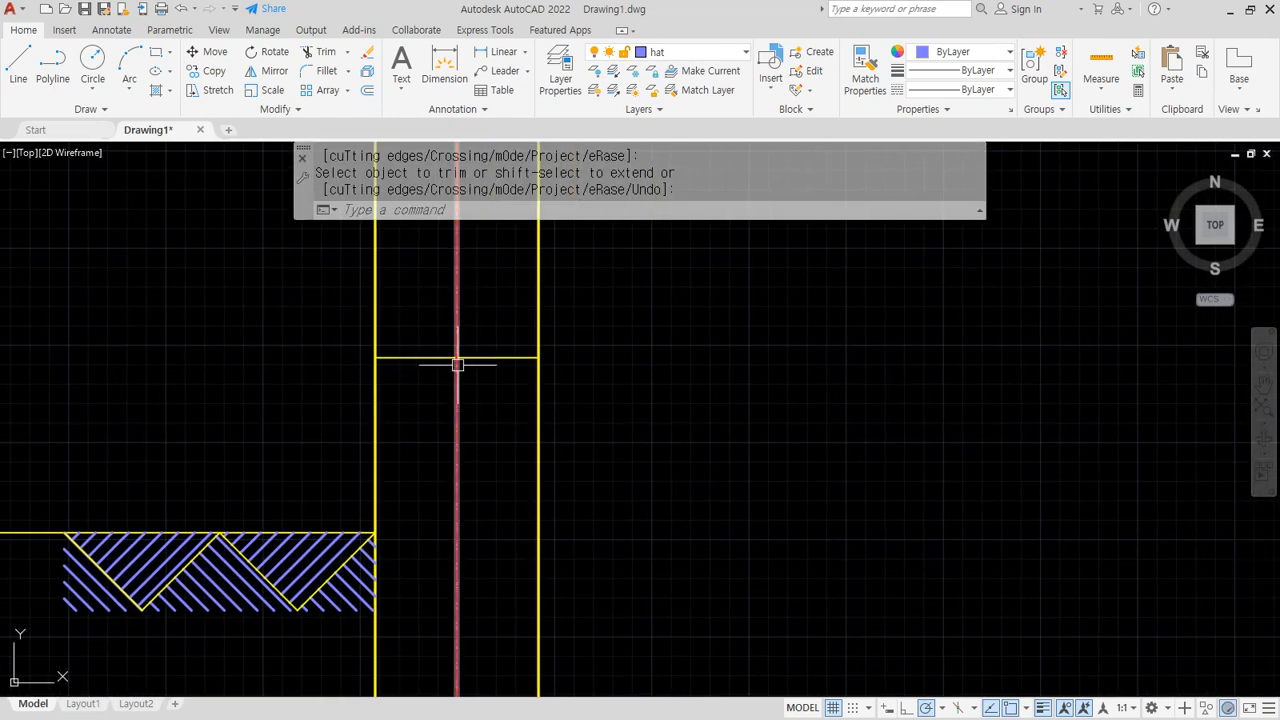
key(Return)
Offset the horizontal line inside the column 100 upward
text(o)
key(Return)
text(100)
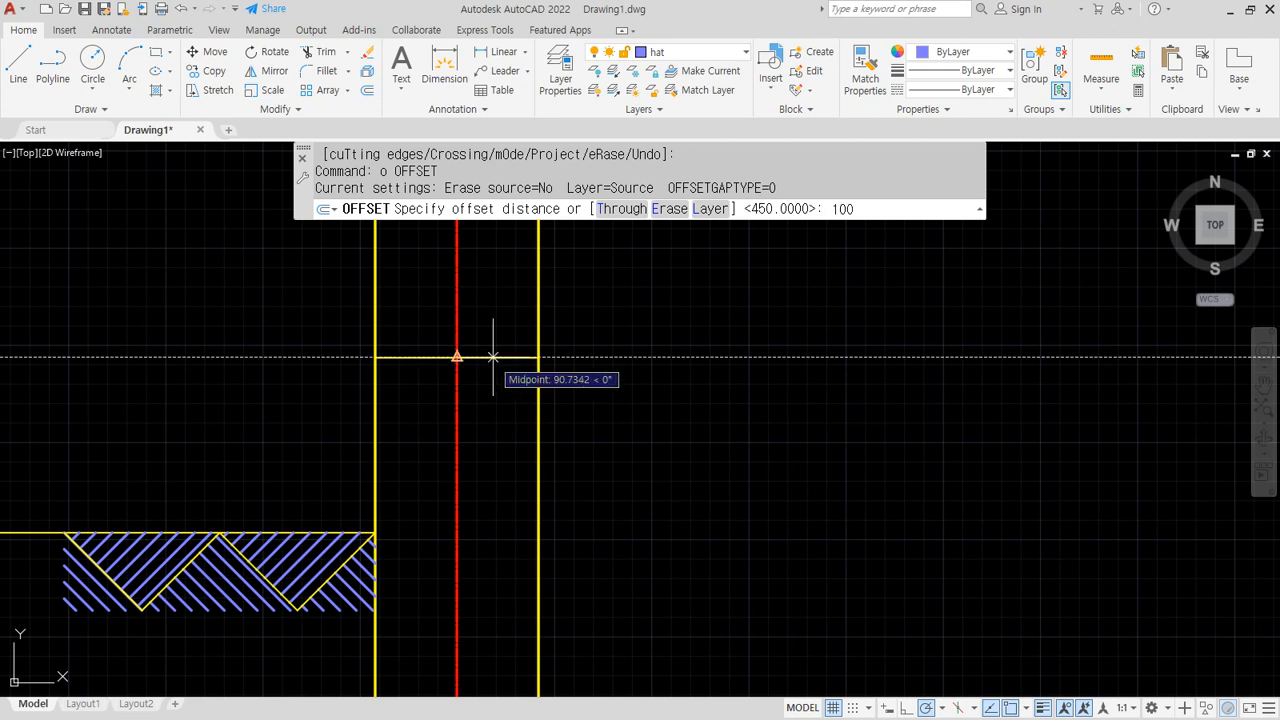
key(Return)
click(537, 357)
click(509, 269)
key(Return)
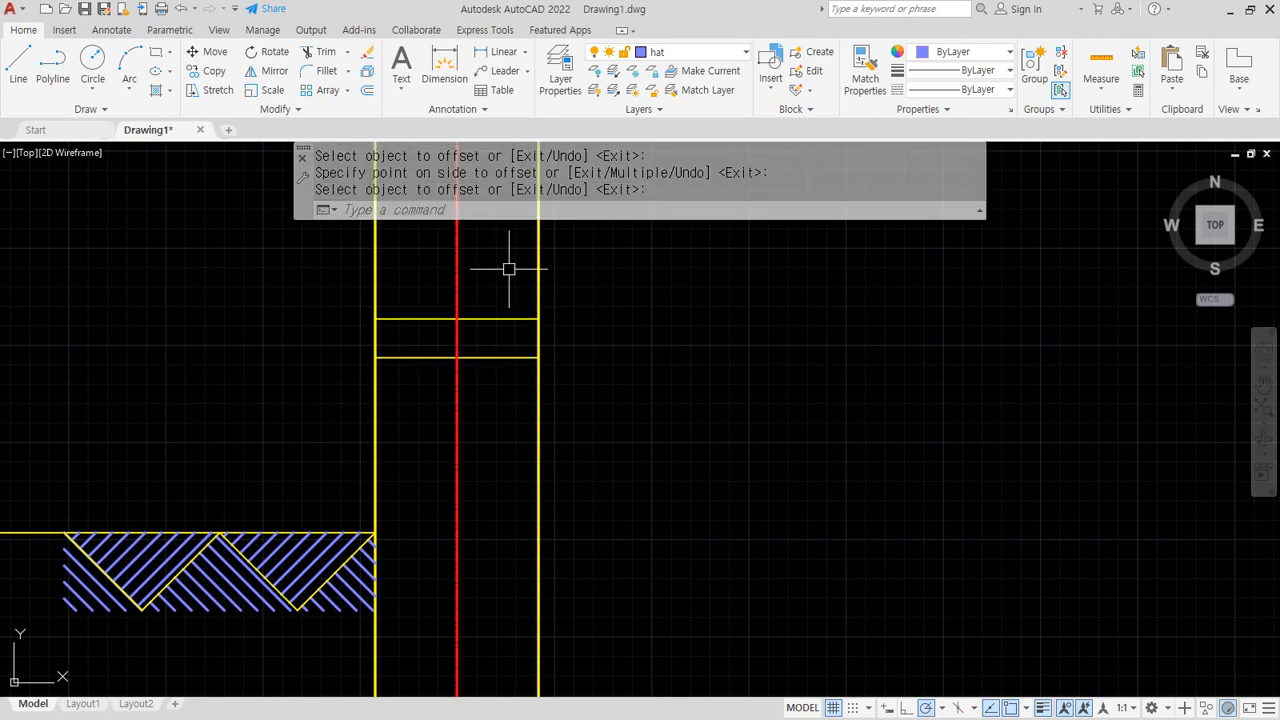
Offset the column edge farther from the ground hatch 200 inward
text(o)
key(Return)
text(200)
key(Return)
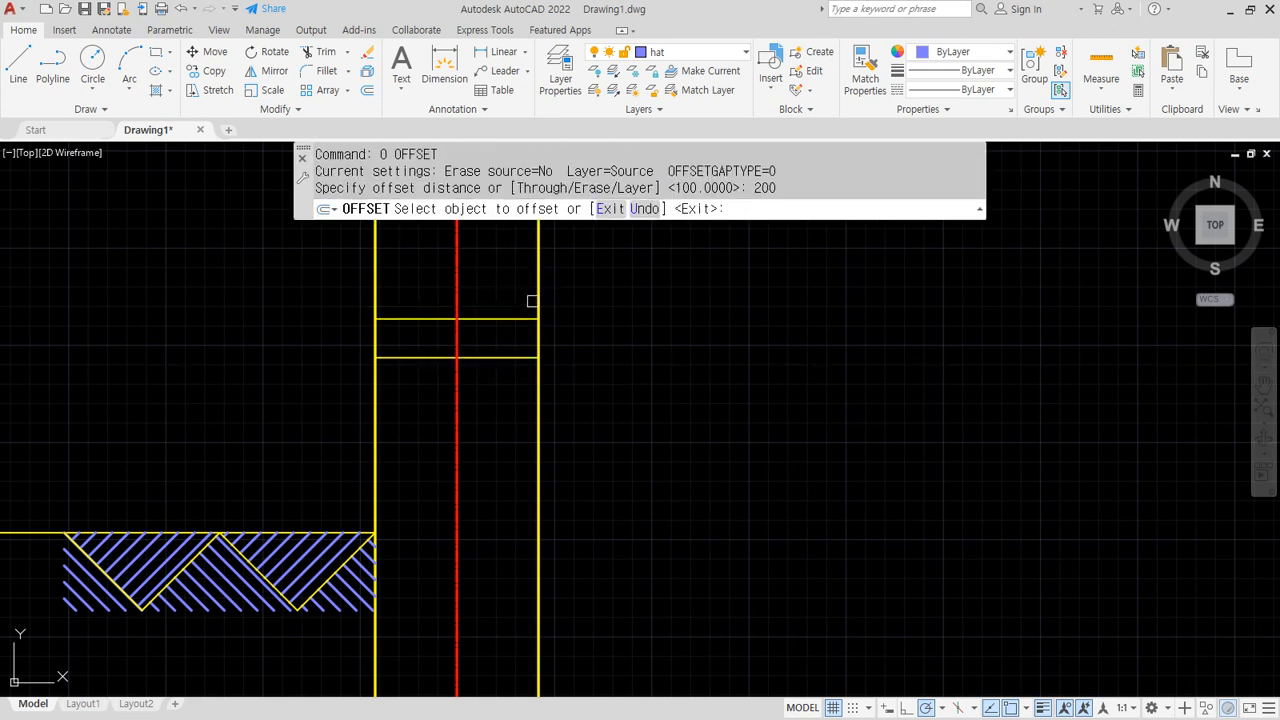
click(538, 282)
click(511, 299)
key(Return)
Try to fillet the upper horizontal line with the offset vertical line inside the column
scroll(453, 318, up, 4)
text(f)
key(Return)
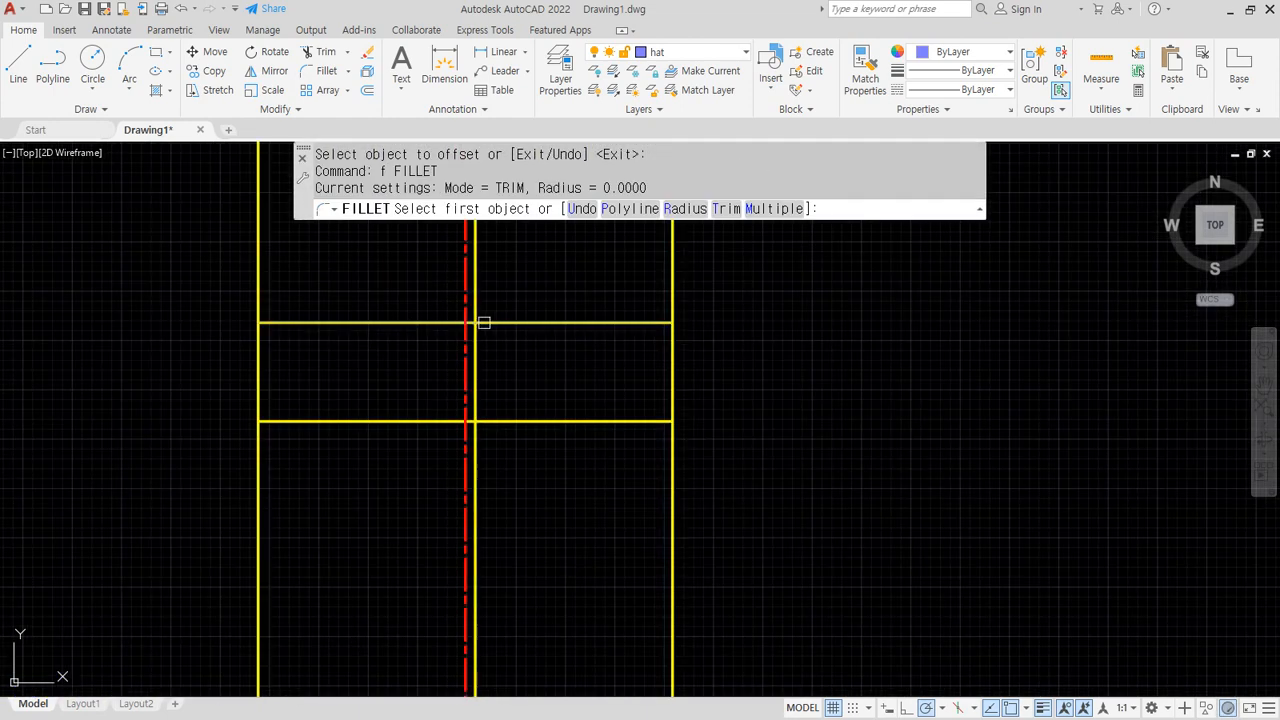
click(490, 322)
click(477, 343)
key(Return)
click(477, 349)
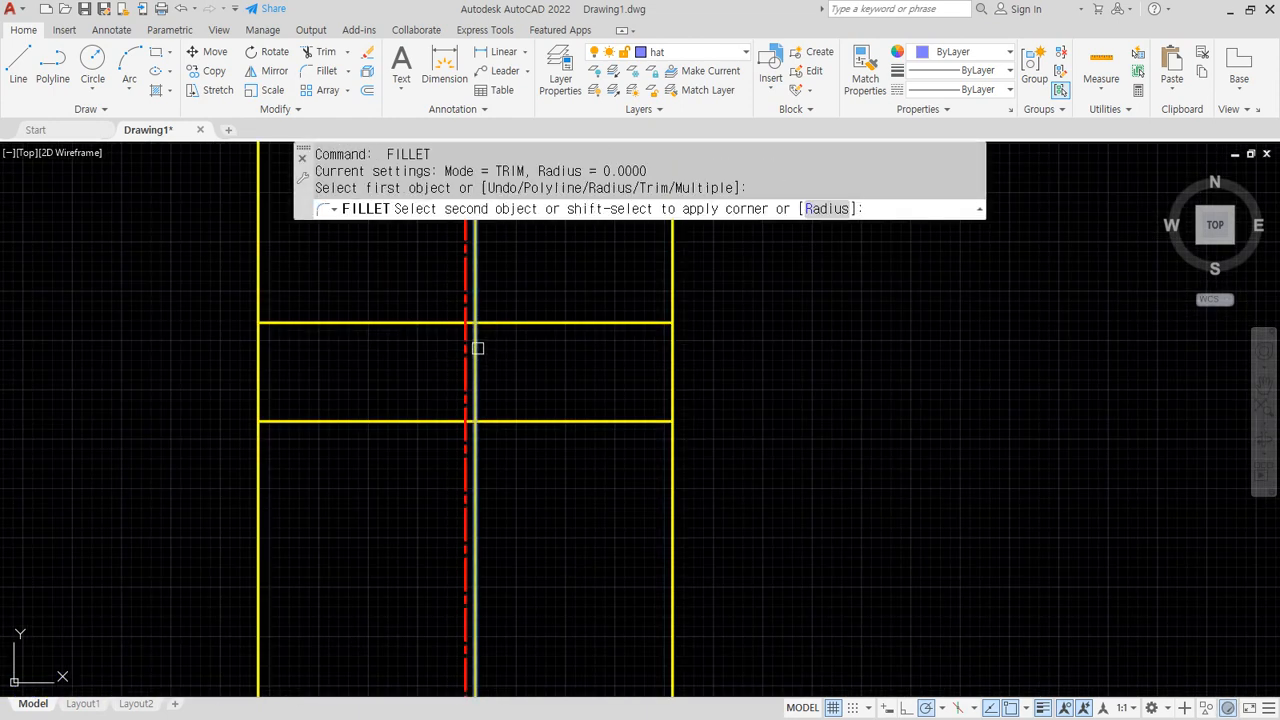
click(497, 326)
key(Escape)
key(Return)
click(495, 322)
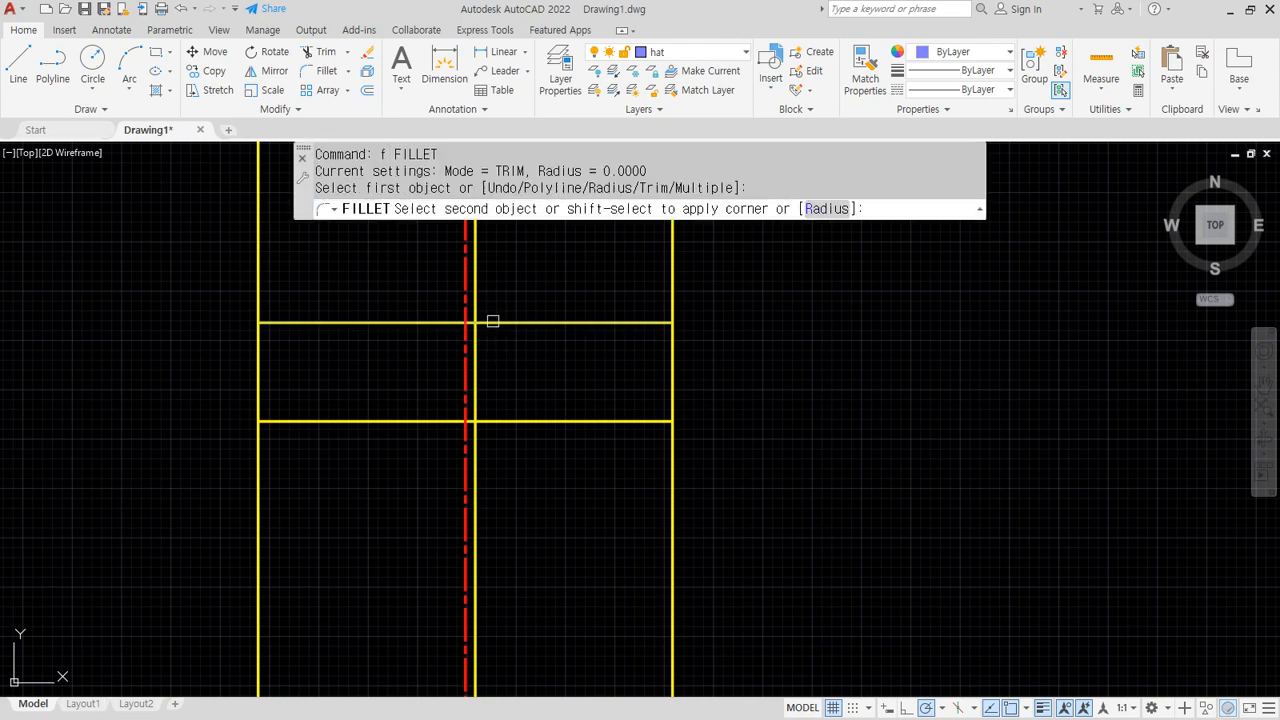
click(475, 338)
key(Escape)
scroll(474, 338, down, 3)
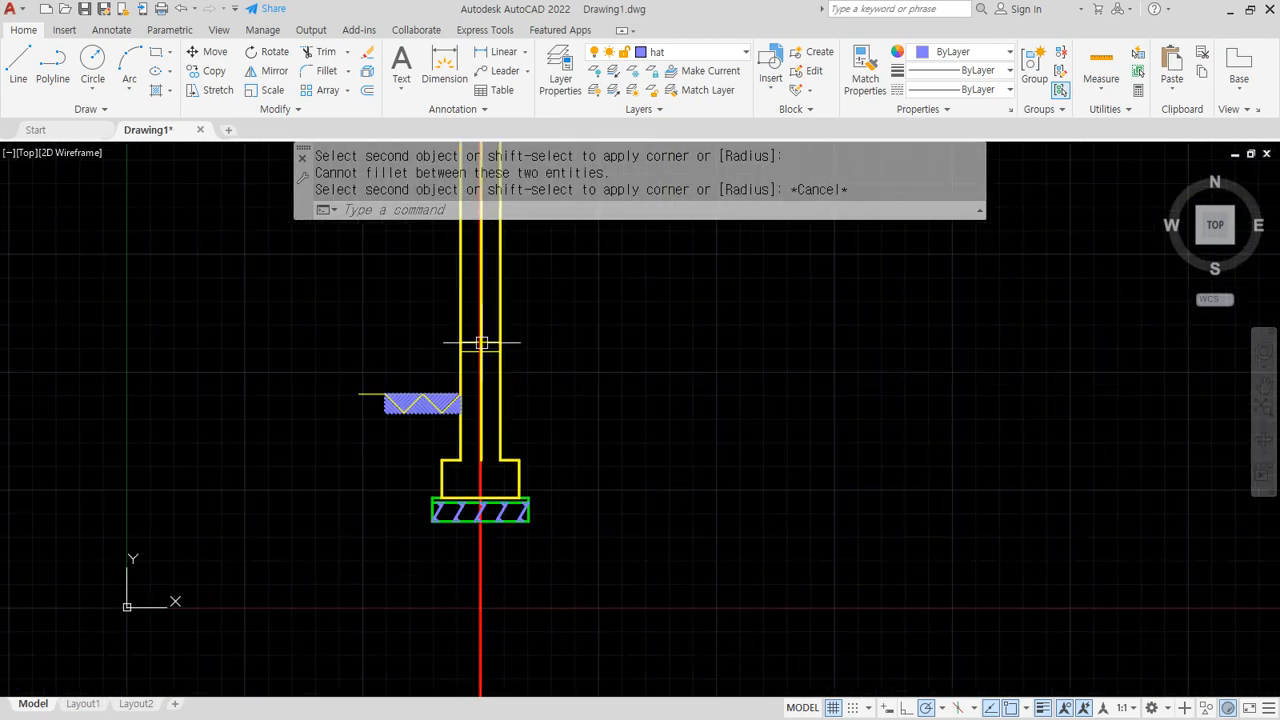
scroll(495, 343, up, 6)
middle_drag(430, 345, 625, 495)
scroll(530, 440, down, 6)
mouse_move(452, 384)
middle_down()
mouse_move(386, 366)
mouse_move(395, 407)
mouse_move(400, 376)
mouse_move(383, 352)
middle_up()
scroll(396, 407, up, 4)
text(l)
key(Return)
click(123, 277)
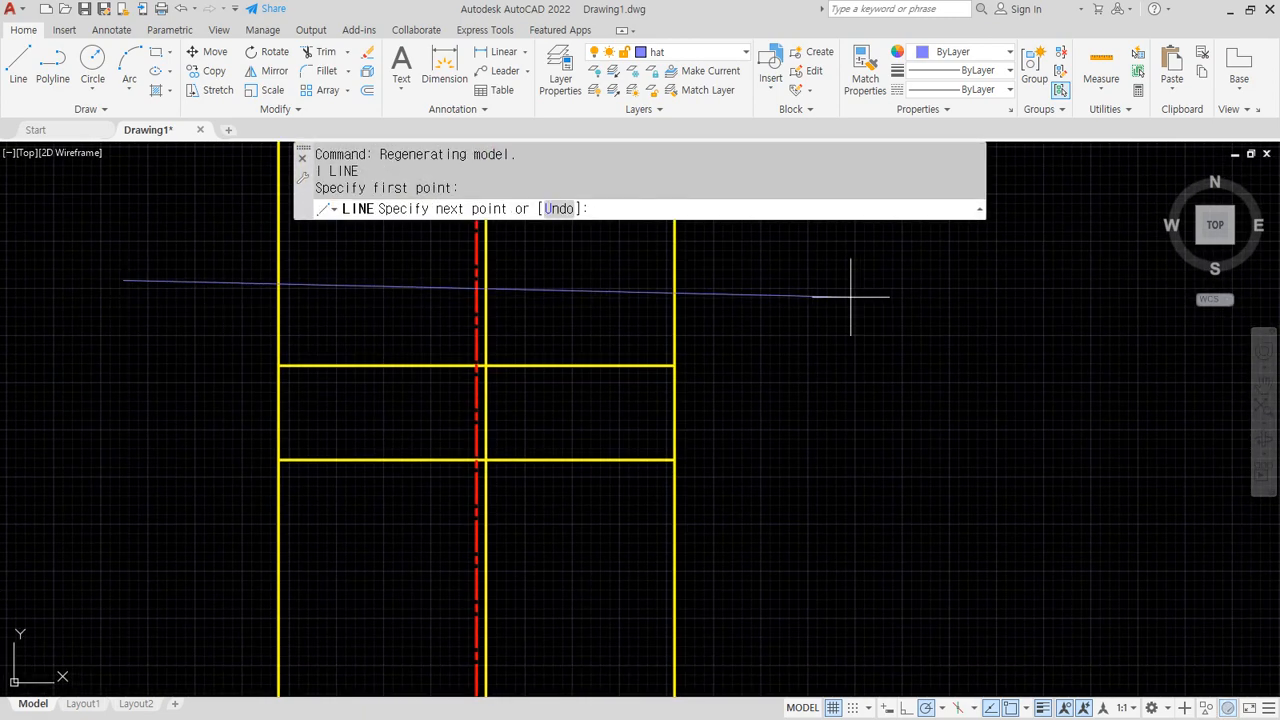
key(Escape)
scroll(757, 327, down, 9)
middle_drag(732, 323, 603, 418)
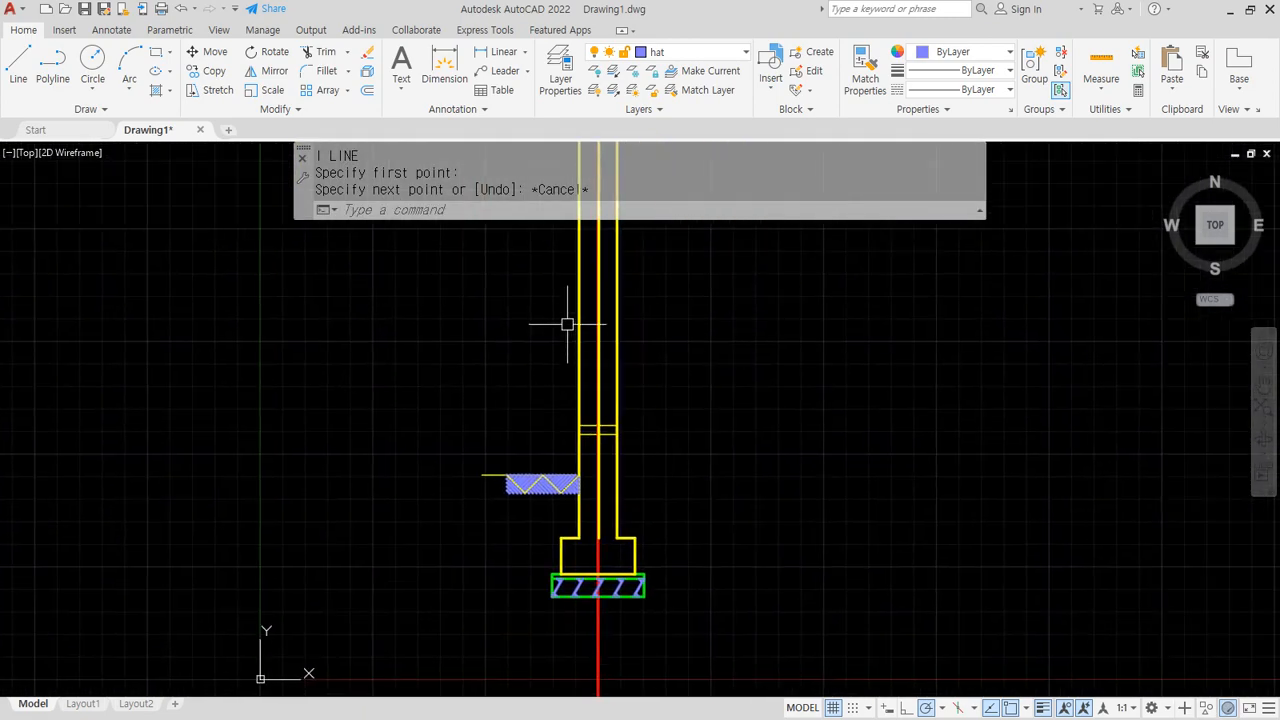
Draw a horizontal cutting line about 3236 units long across the vertical column lines, well above the two horizontal lines
text(l)
key(Return)
click(503, 278)
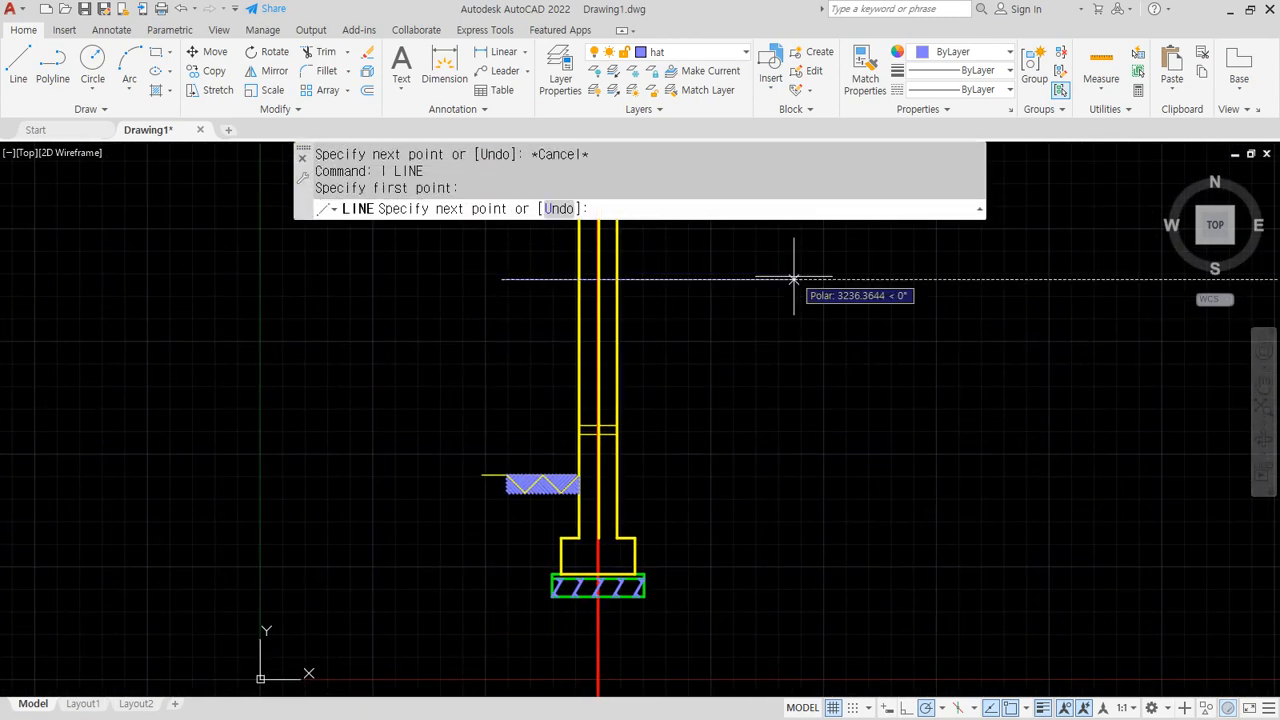
key(Return)
Trim the vertical column lines above the horizontal cutting line
text(tr)
key(Return)
click(667, 252)
click(549, 252)
key(Return)
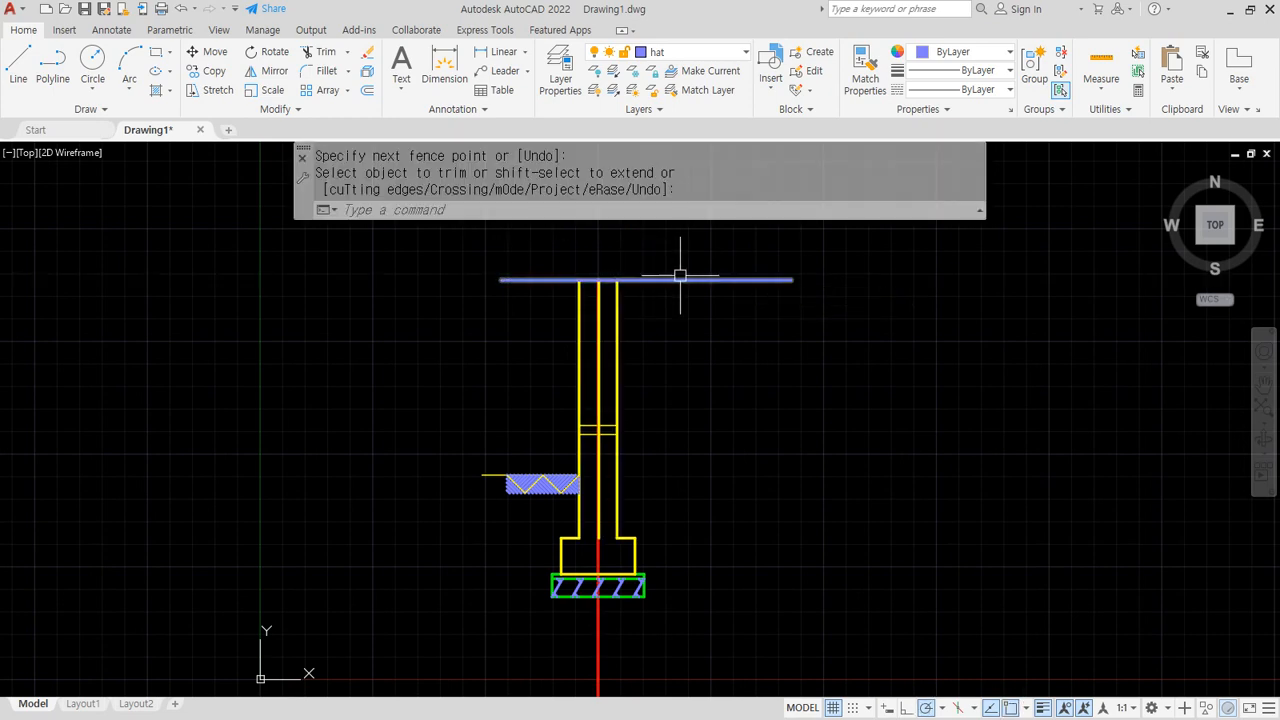
Erase the horizontal cutting line across the top of the column
click(680, 268)
click(654, 371)
text(e)
key(Return)
Fillet the upper horizontal line with the inner vertical line into a sharp corner, keeping the portion toward the column's far edge
scroll(603, 431, up, 10)
text(f)
key(Return)
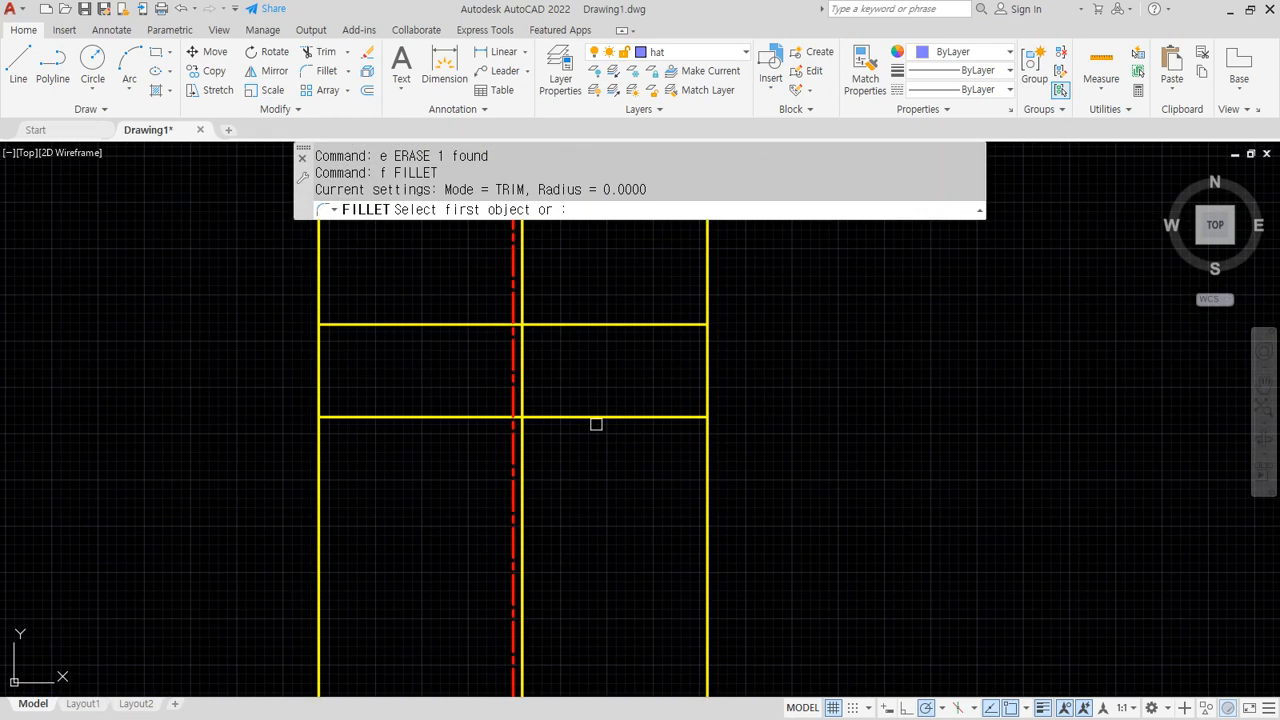
click(545, 325)
click(521, 345)
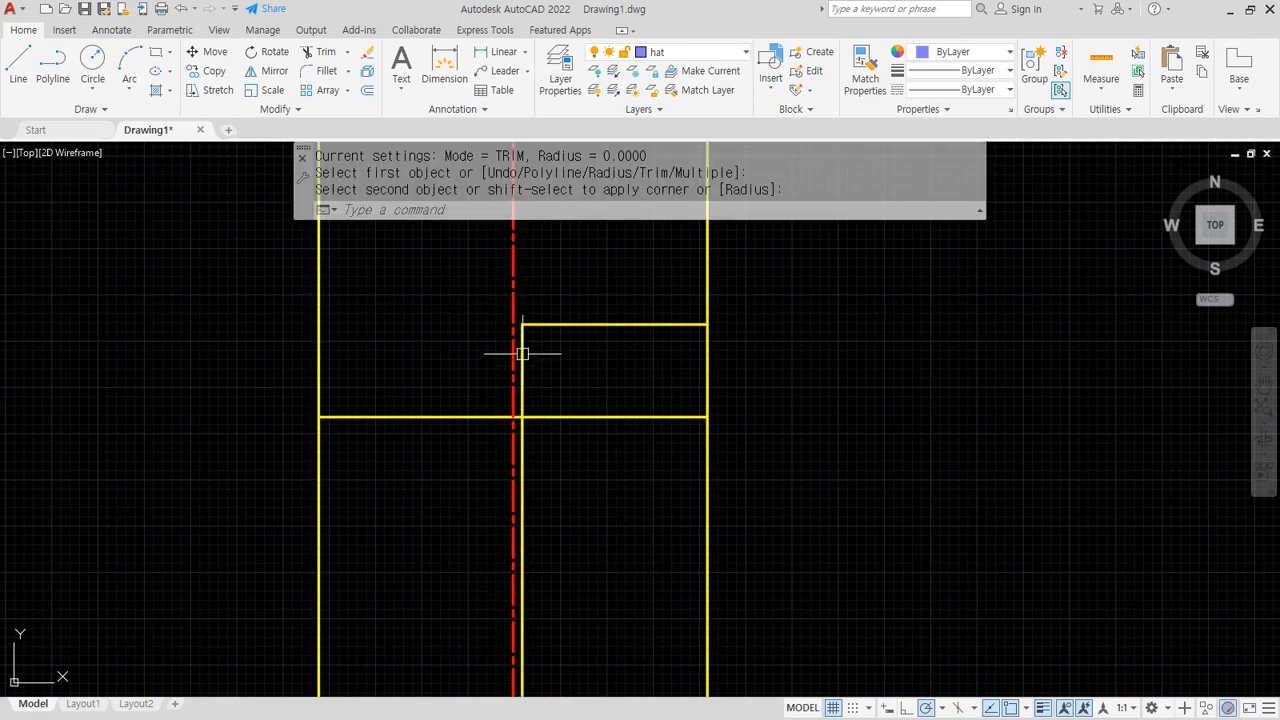
Fillet the inner vertical line with the lower horizontal line to complete the step in the column top
key(Return)
click(522, 392)
click(505, 418)
click(498, 418)
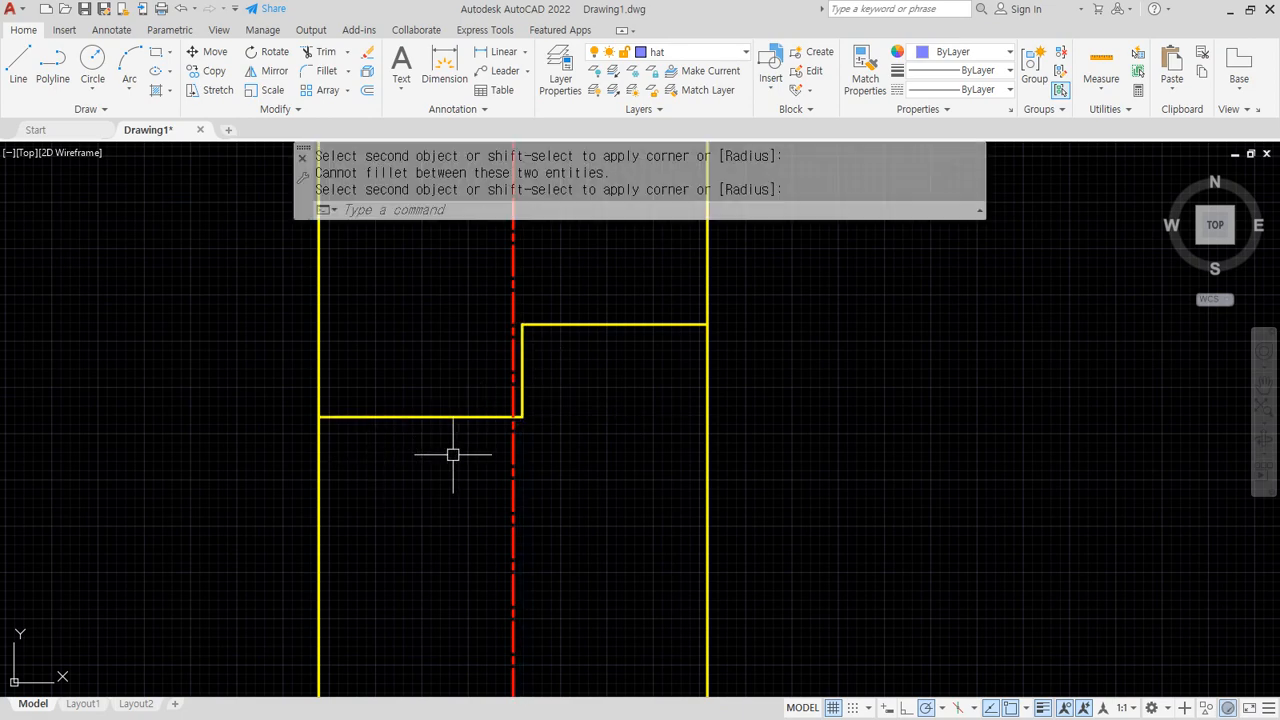
scroll(606, 431, down, 6)
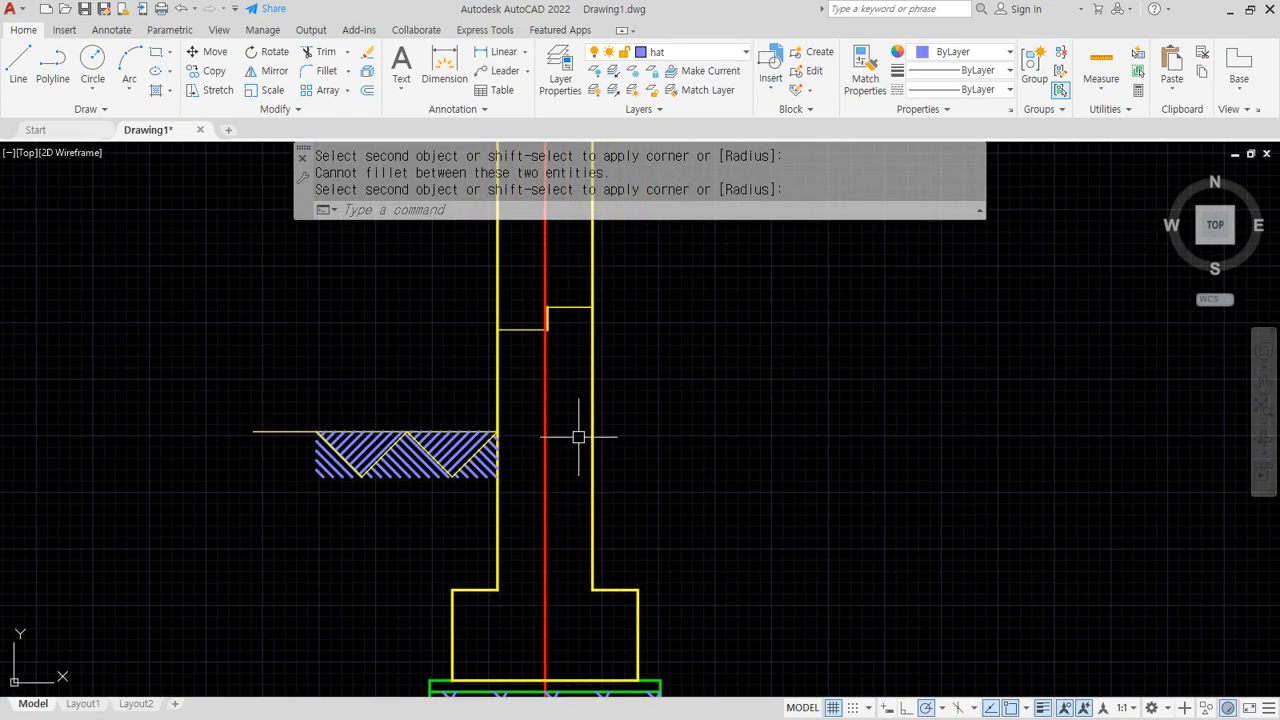
drag(598, 588, 495, 645)
drag(553, 518, 490, 570)
drag(558, 370, 502, 422)
drag(535, 345, 476, 379)
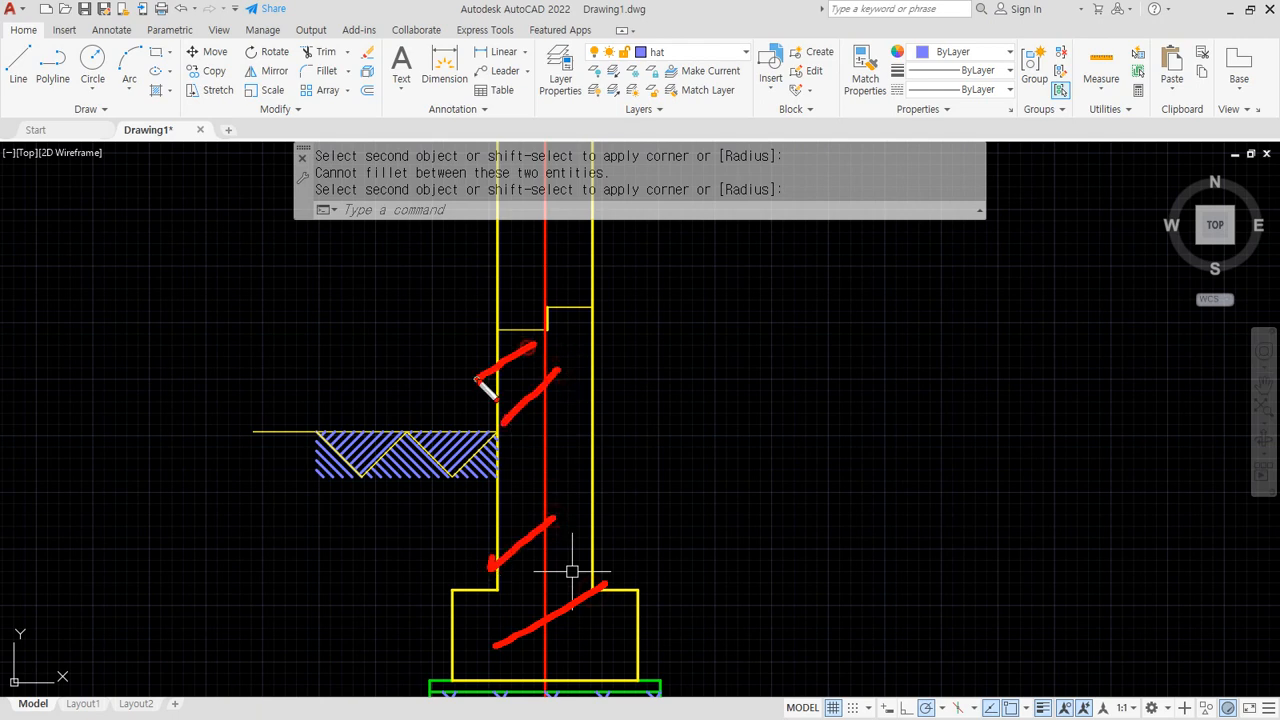
scroll(566, 286, up, 5)
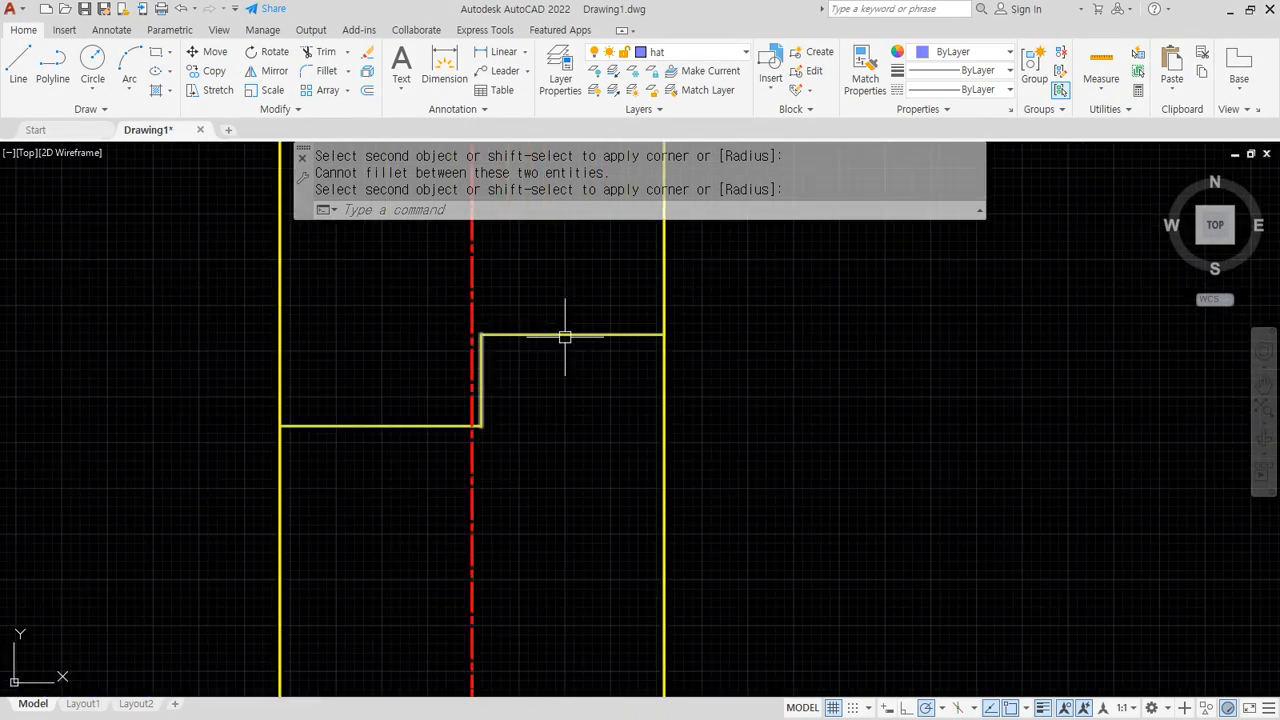
mouse_move(510, 526)
mouse_down()
mouse_move(258, 402)
mouse_move(688, 282)
mouse_move(638, 524)
mouse_up()
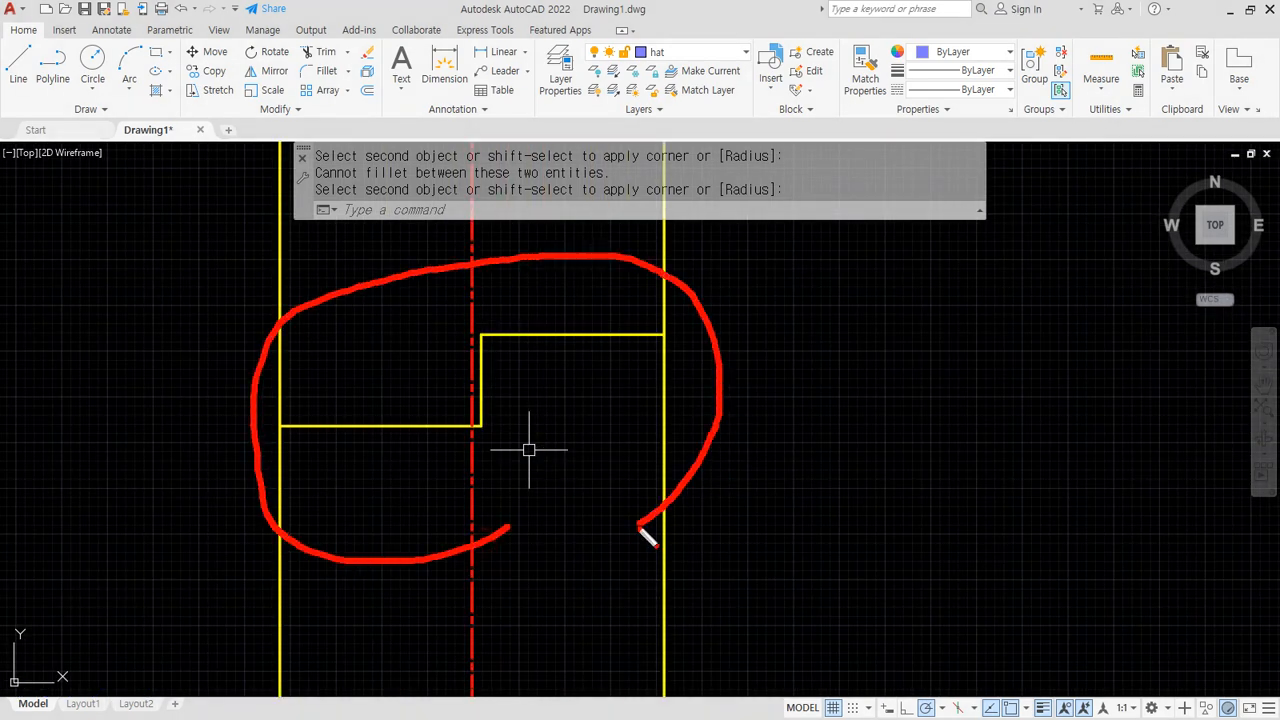
drag(78, 277, 168, 336)
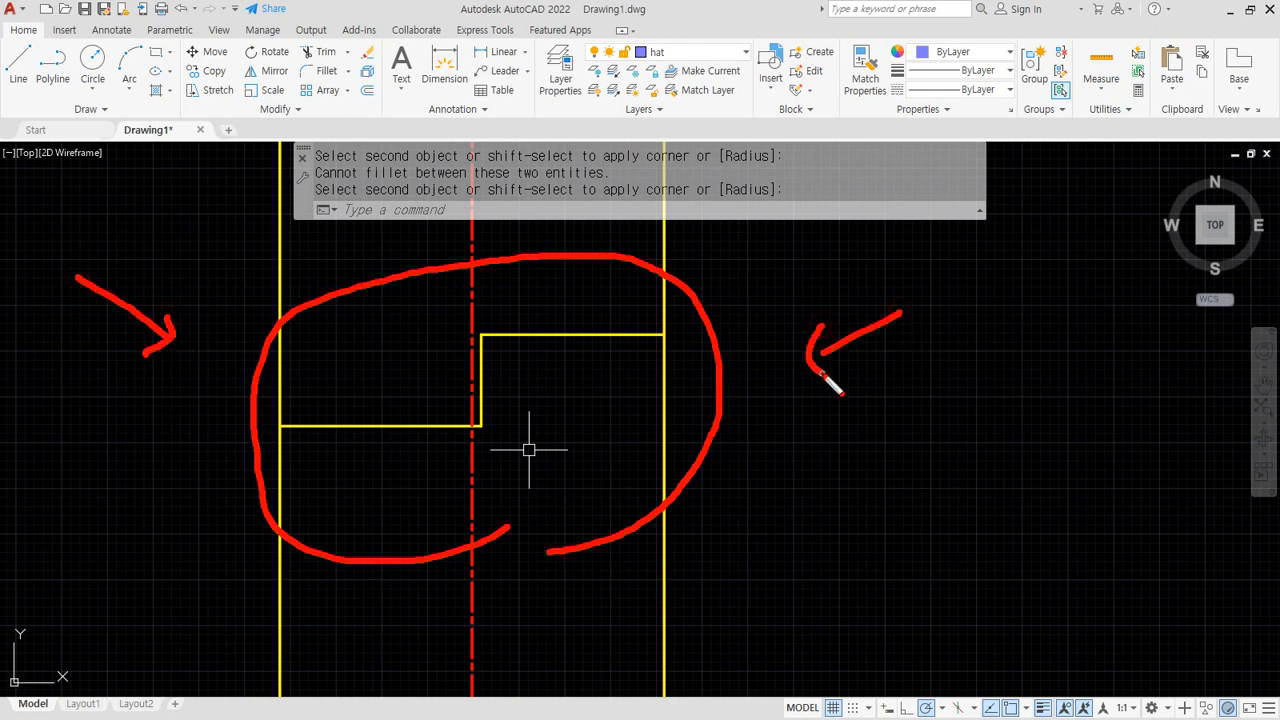
key(Escape)
Draw a horizontal line outward from the column edge opposite the ground hatch, level with the lower step line
text(l)
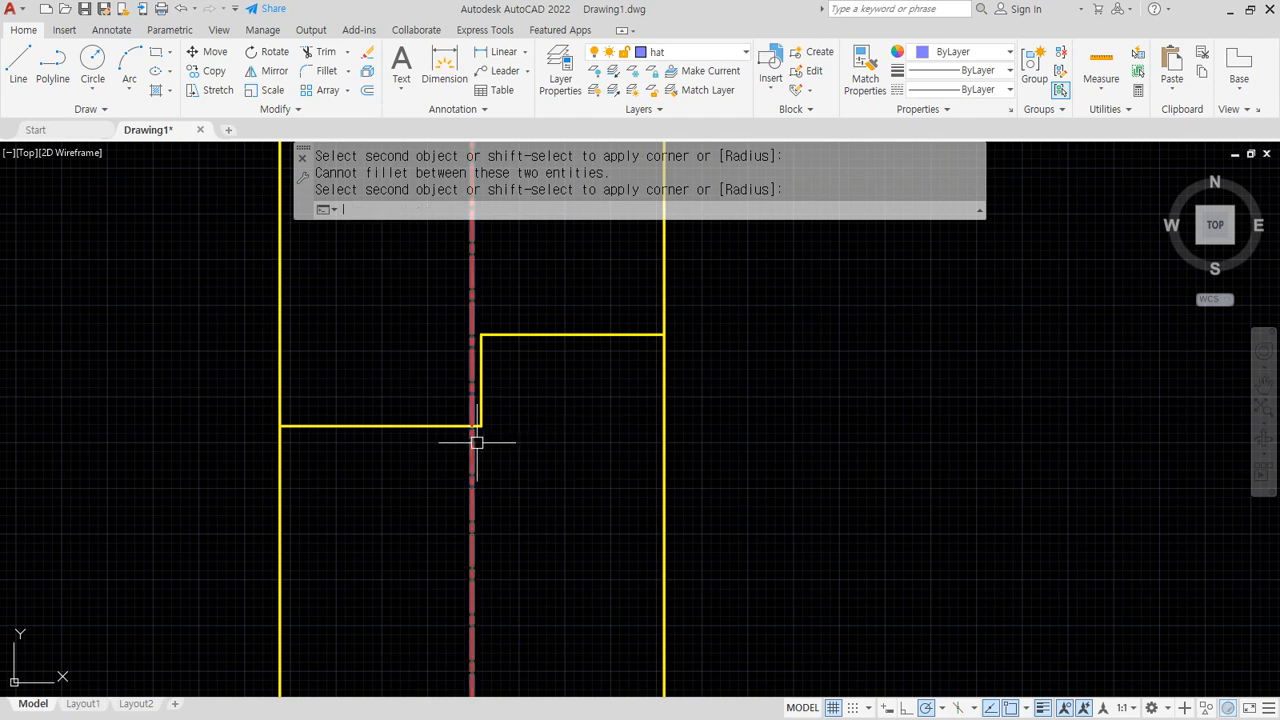
key(Return)
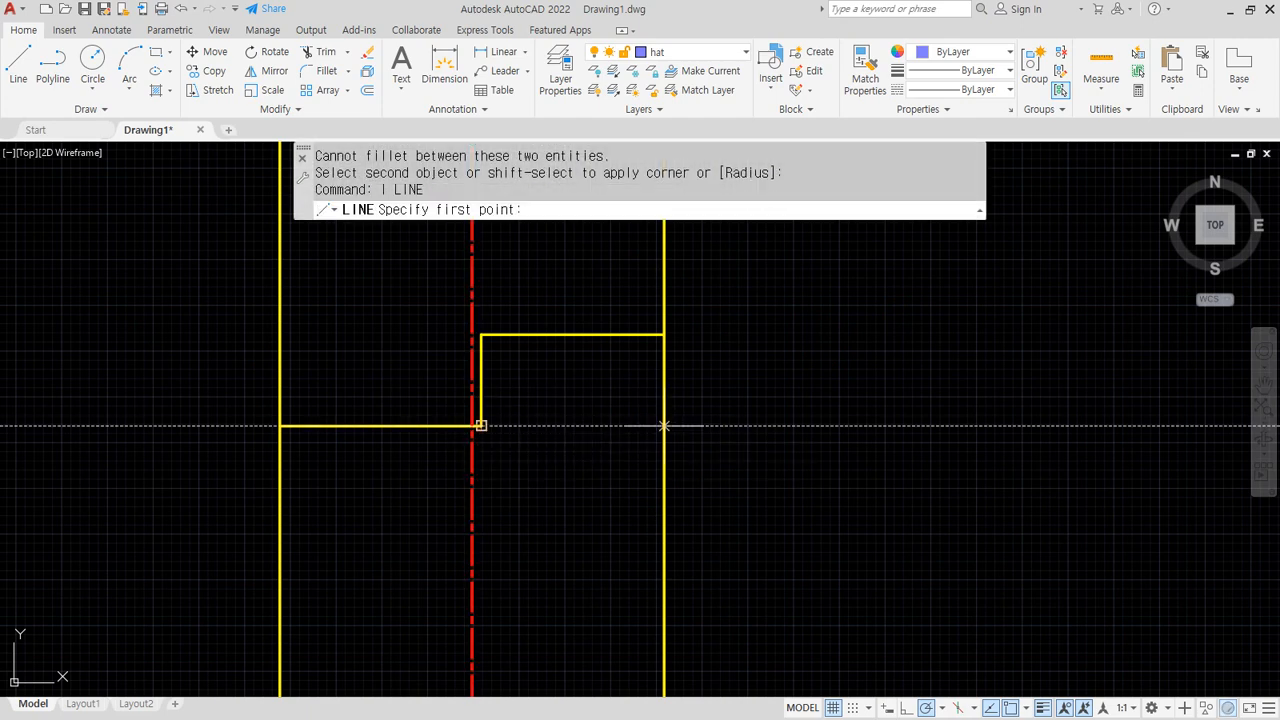
click(664, 425)
click(1068, 426)
key(Escape)
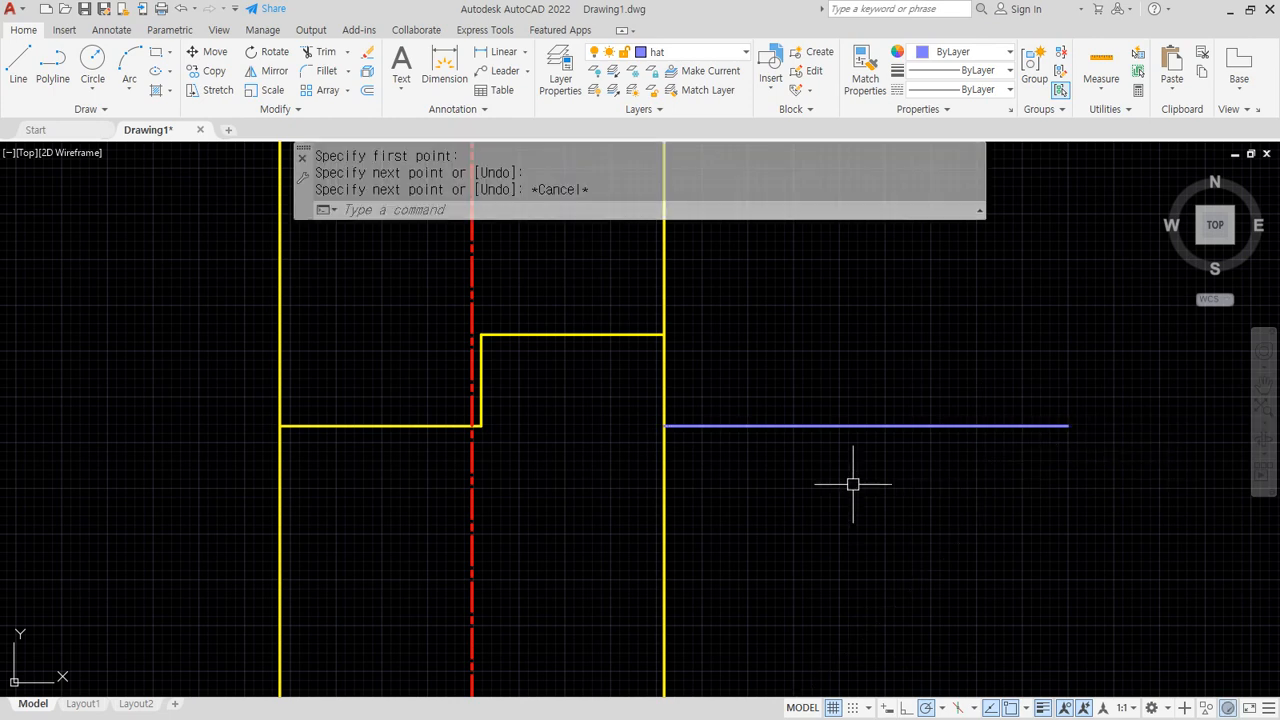
Match the properties of the column's vertical edge to the new horizontal line
text(ma)
key(Return)
click(664, 489)
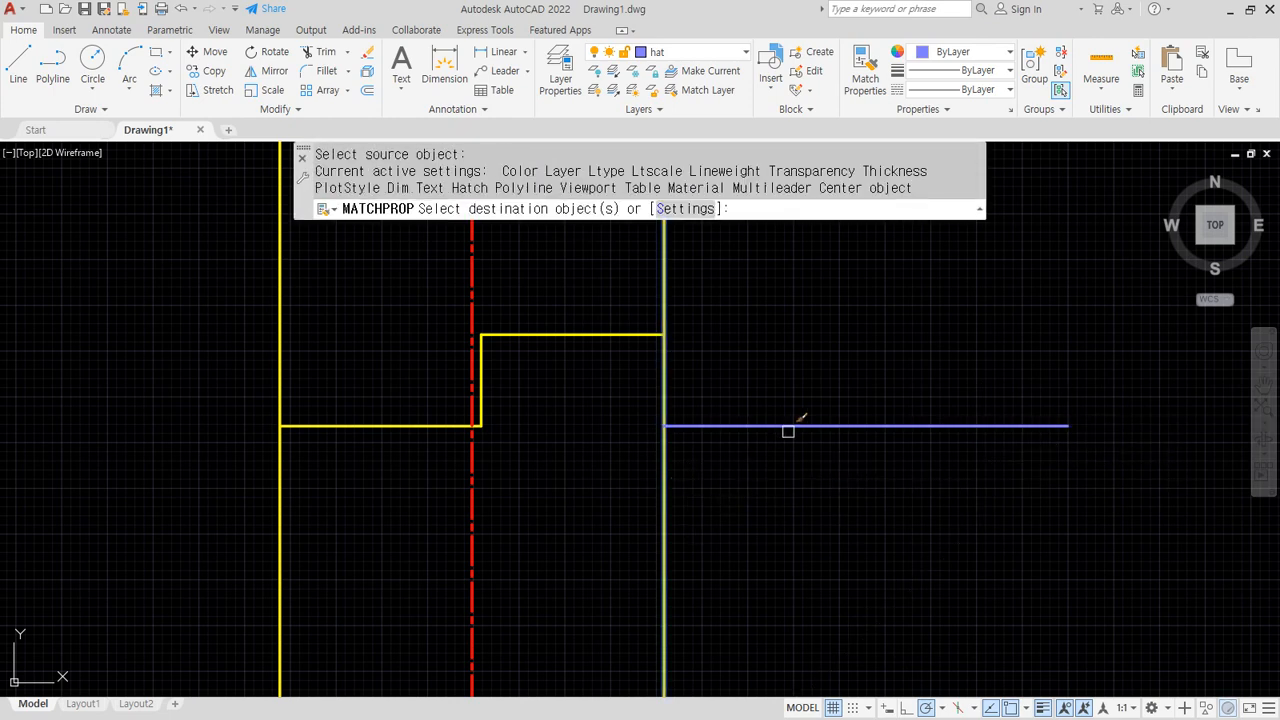
click(789, 426)
key(Return)
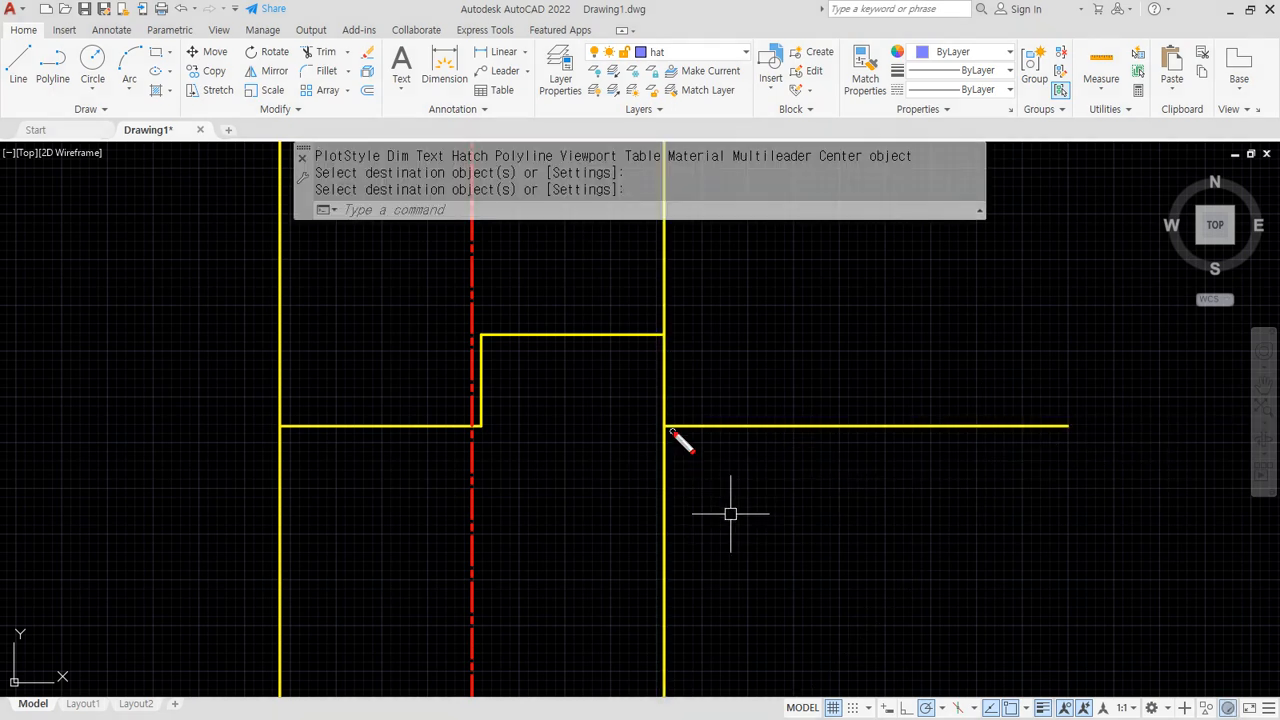
drag(670, 430, 1190, 430)
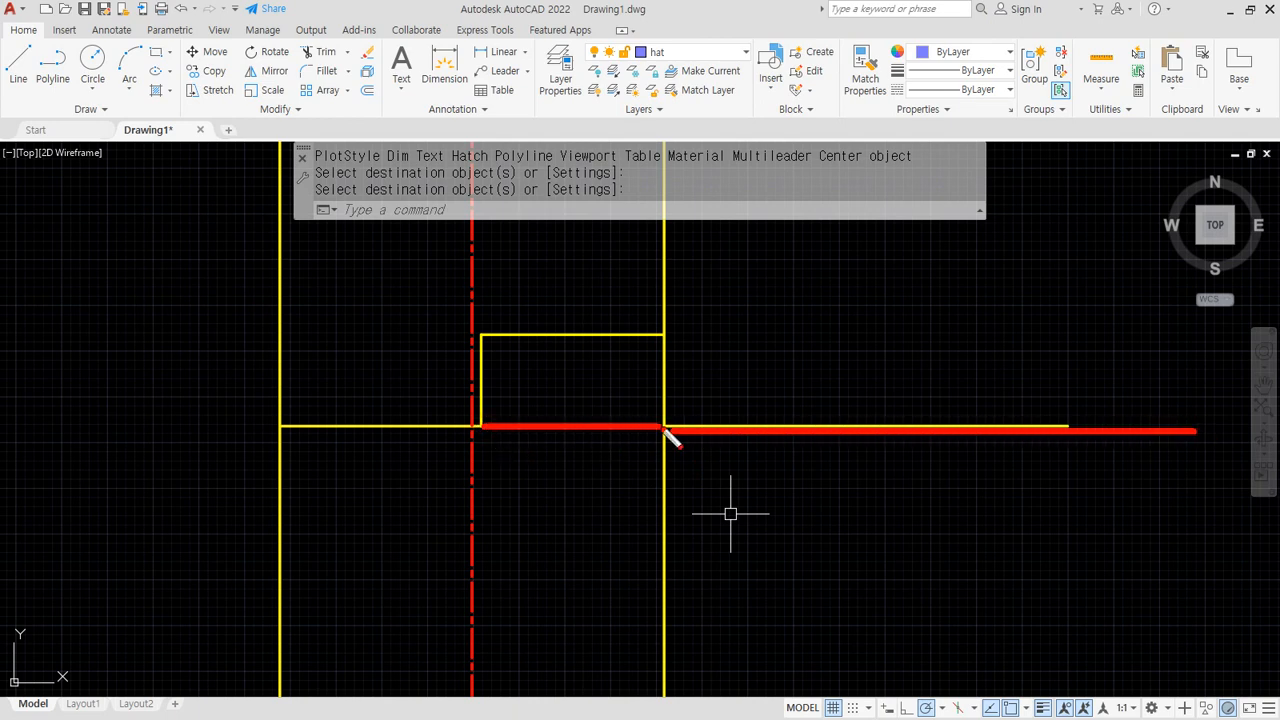
drag(666, 431, 1134, 427)
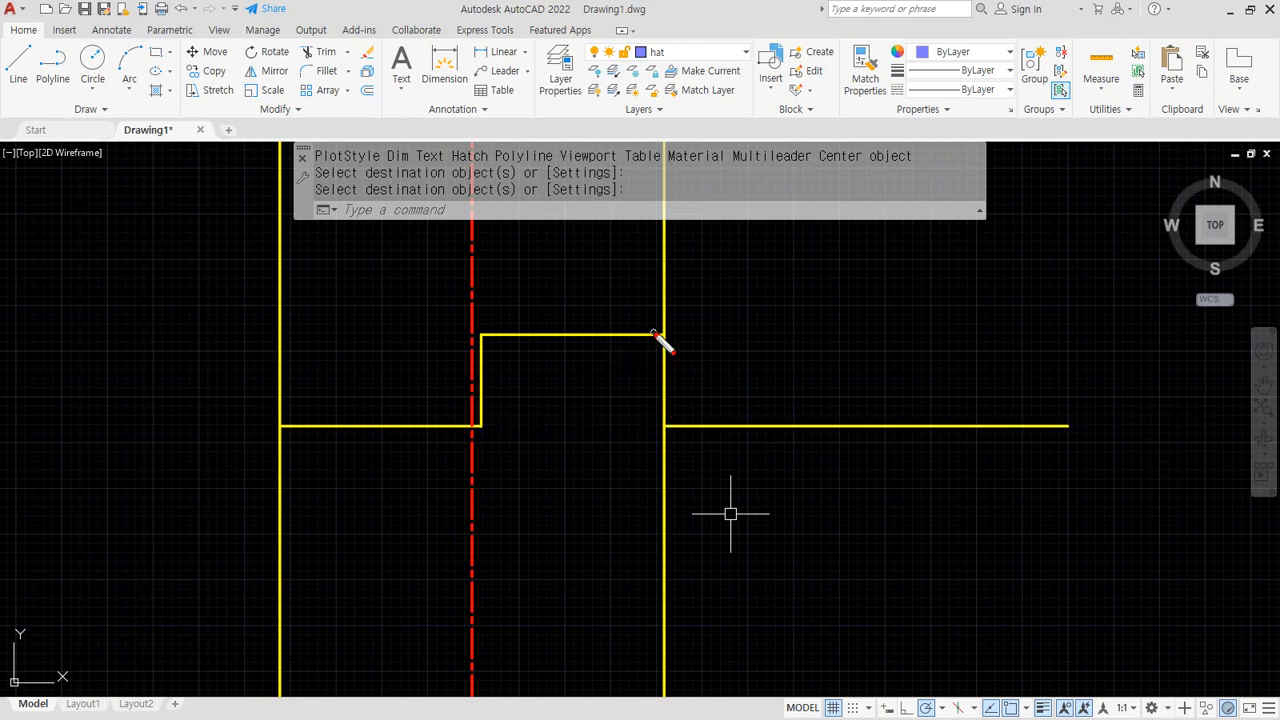
mouse_move(563, 331)
mouse_down()
mouse_move(571, 237)
mouse_move(565, 306)
mouse_up()
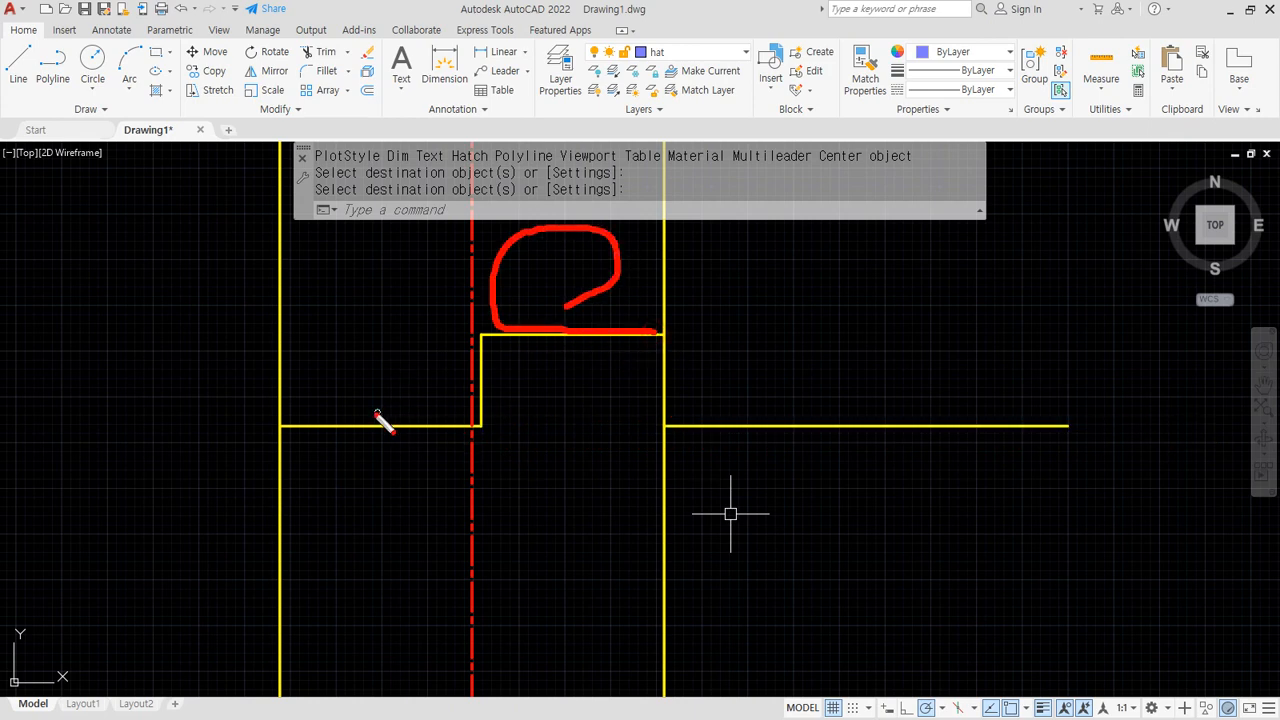
drag(376, 412, 296, 354)
drag(410, 418, 409, 257)
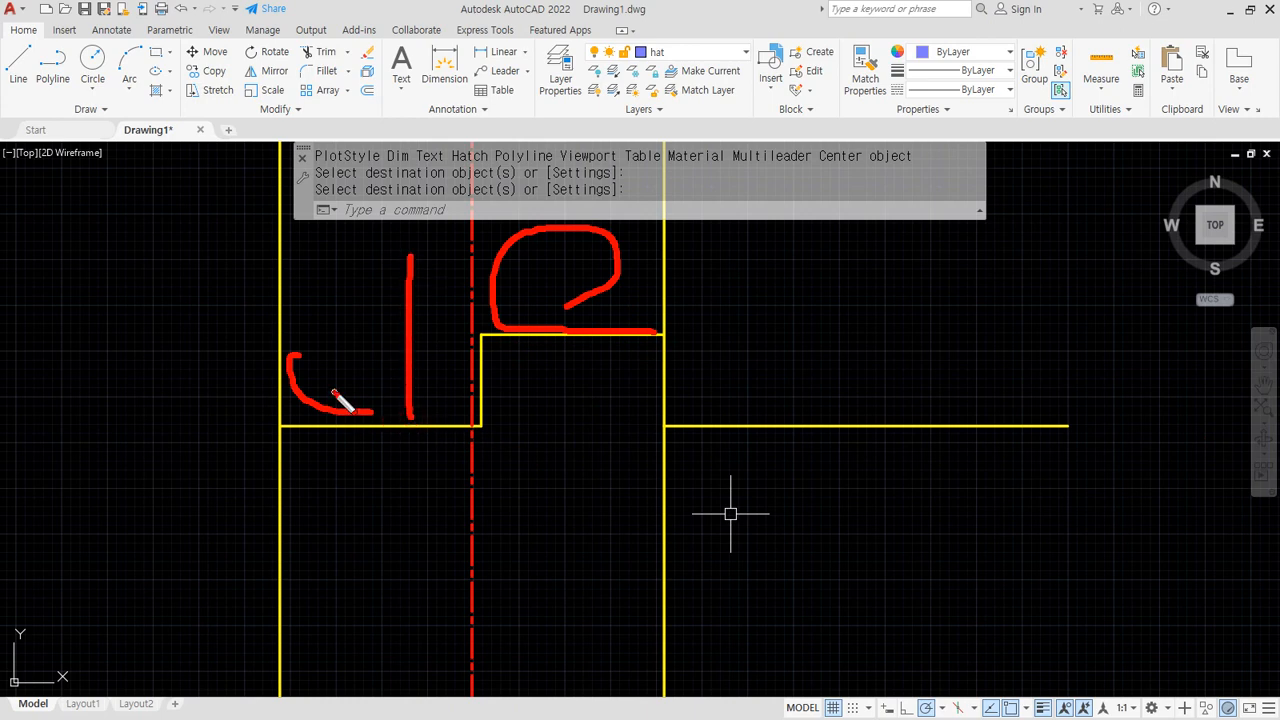
drag(334, 392, 318, 397)
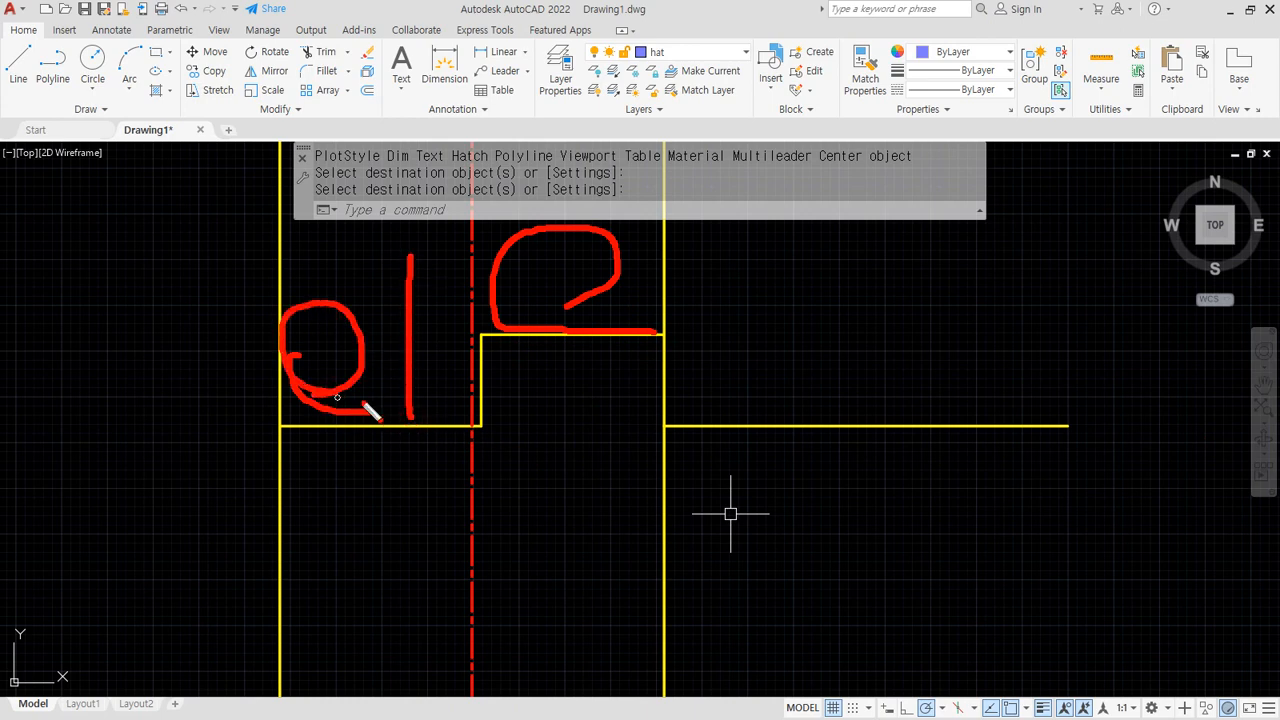
key(Delete)
drag(296, 427, 396, 431)
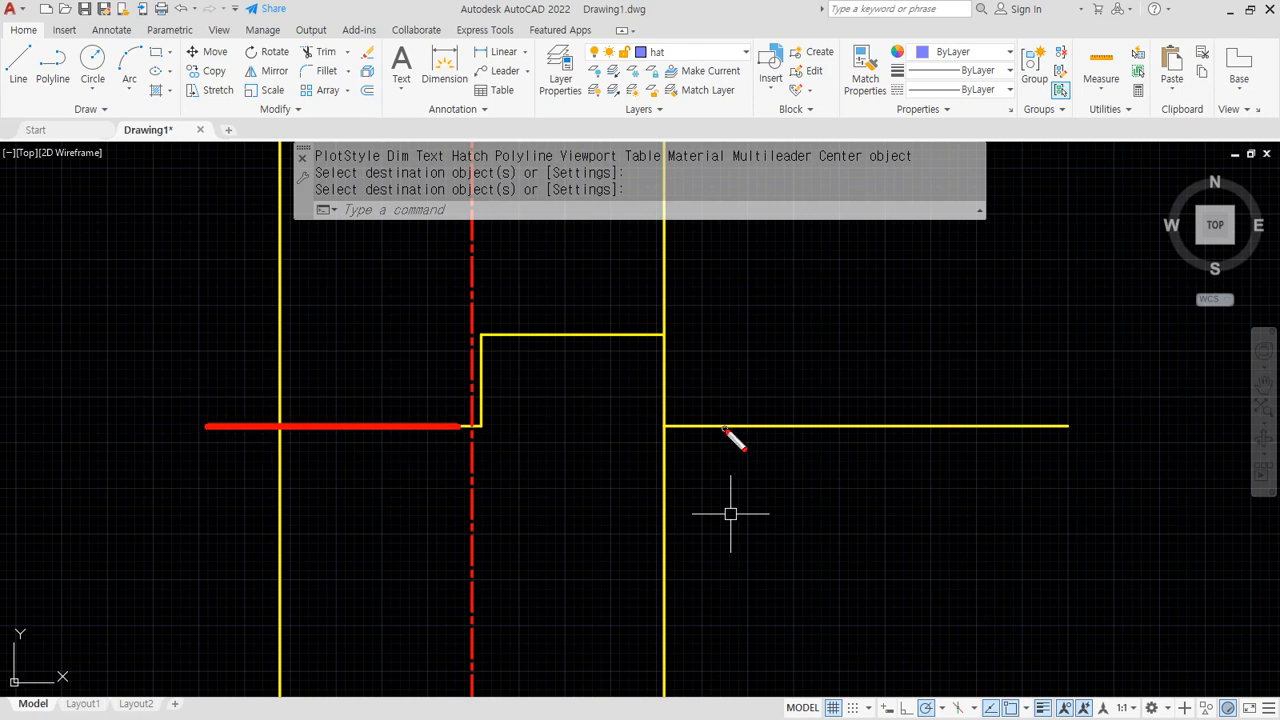
drag(725, 429, 962, 428)
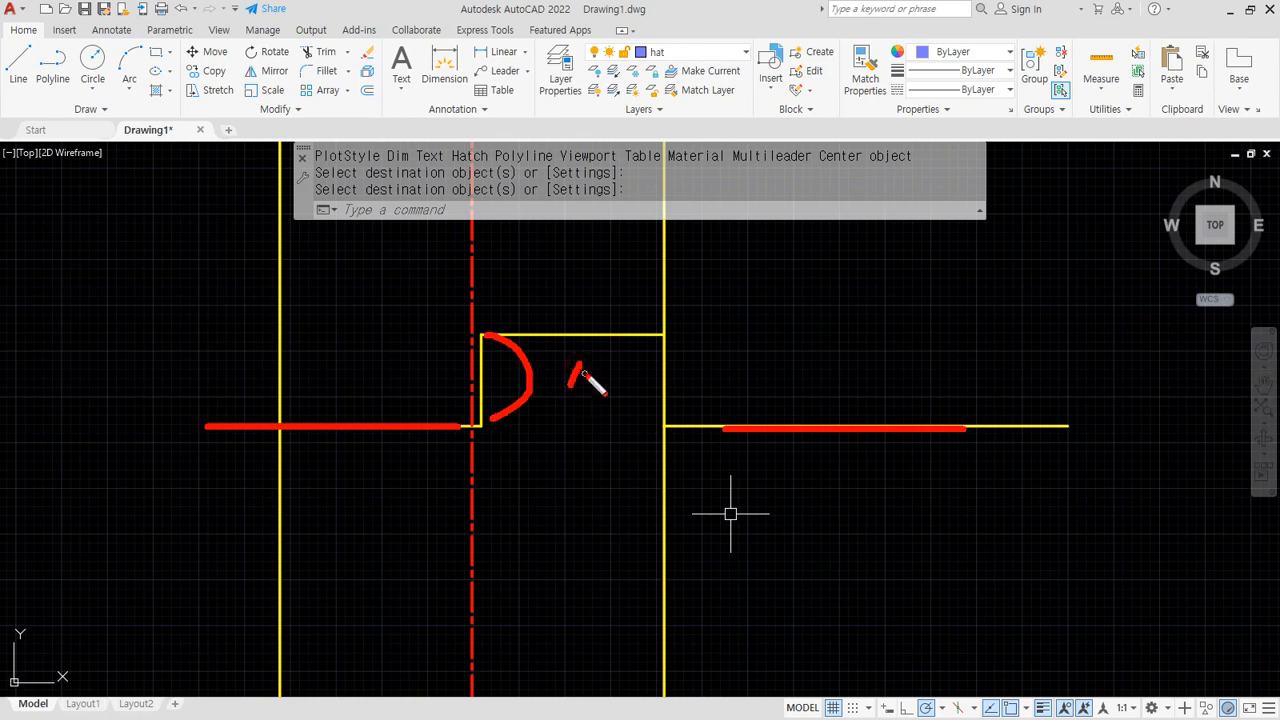
drag(647, 343, 496, 338)
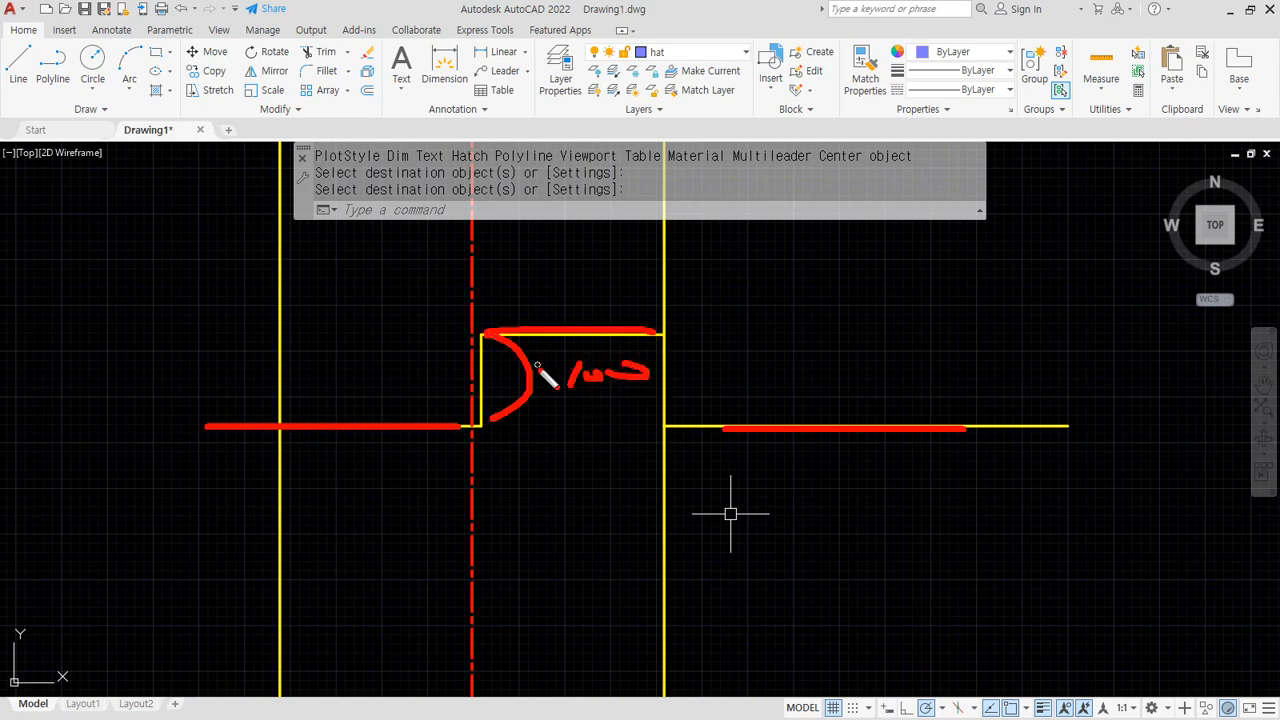
key(Escape)
middle_drag(511, 381, 560, 431)
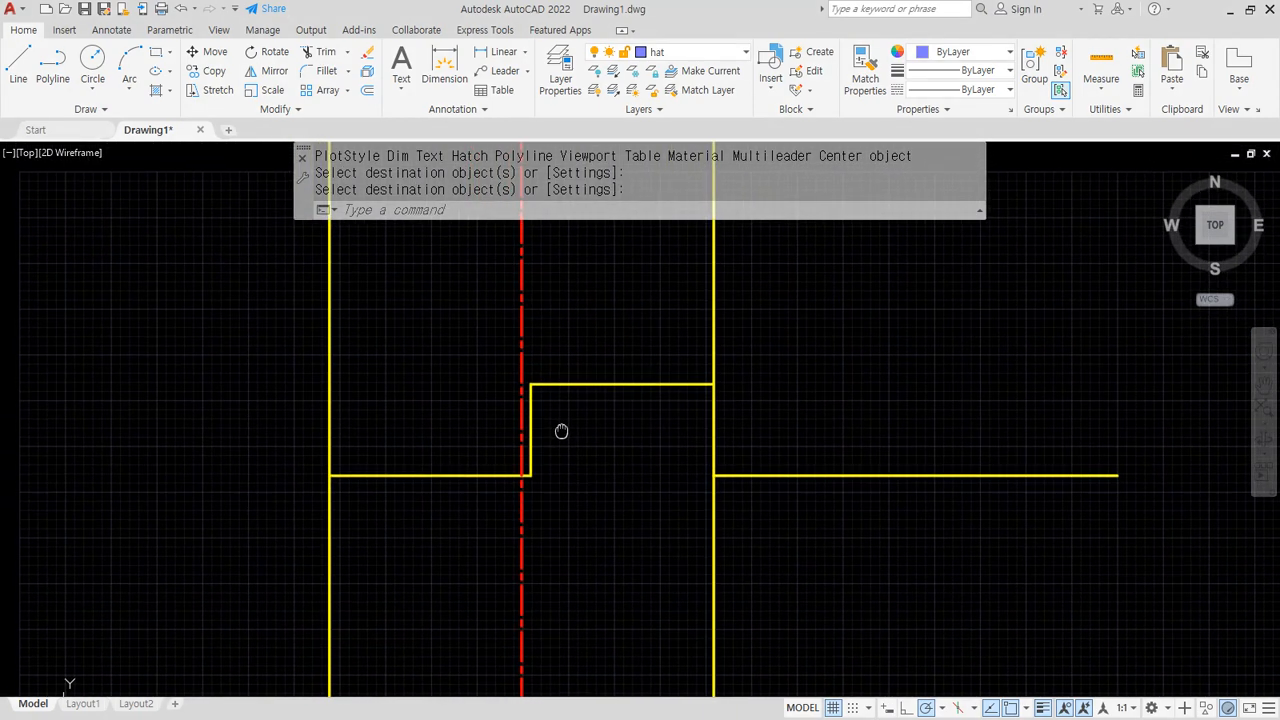
scroll(555, 330, down, 2)
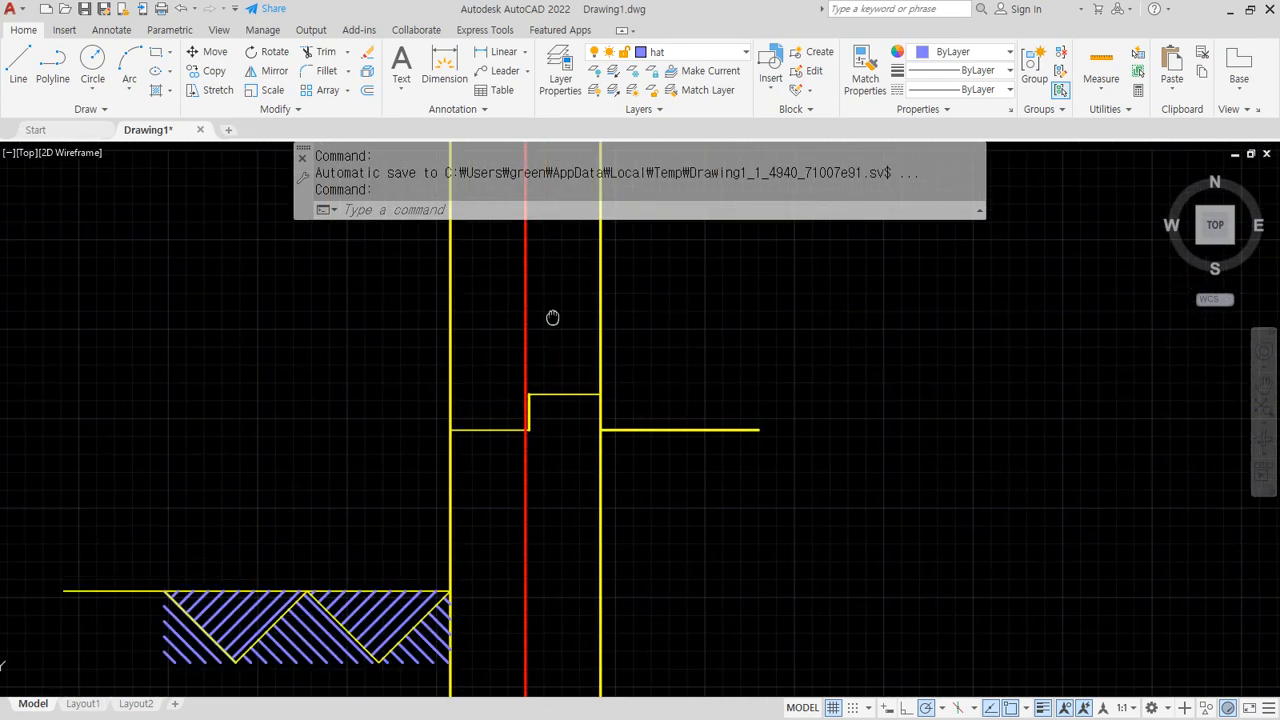
middle_drag(551, 317, 486, 465)
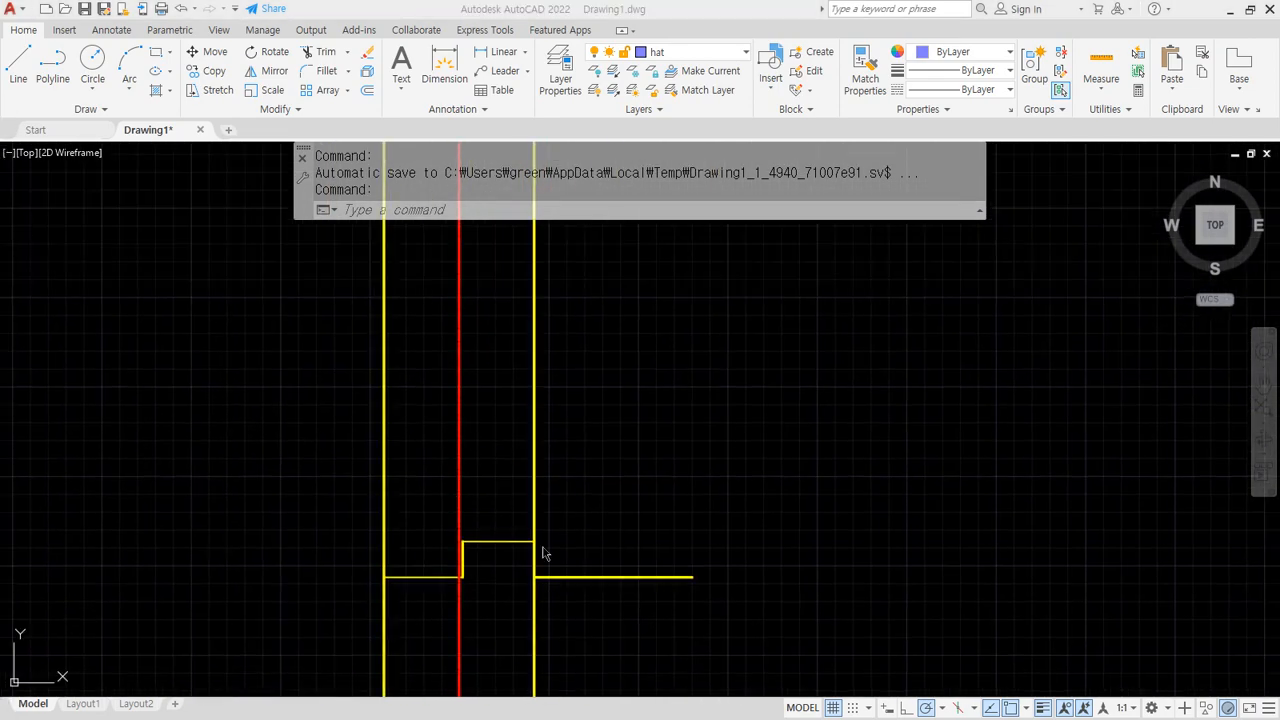
scroll(478, 510, up, 2)
click(449, 563)
key(Escape)
scroll(451, 568, up, 2)
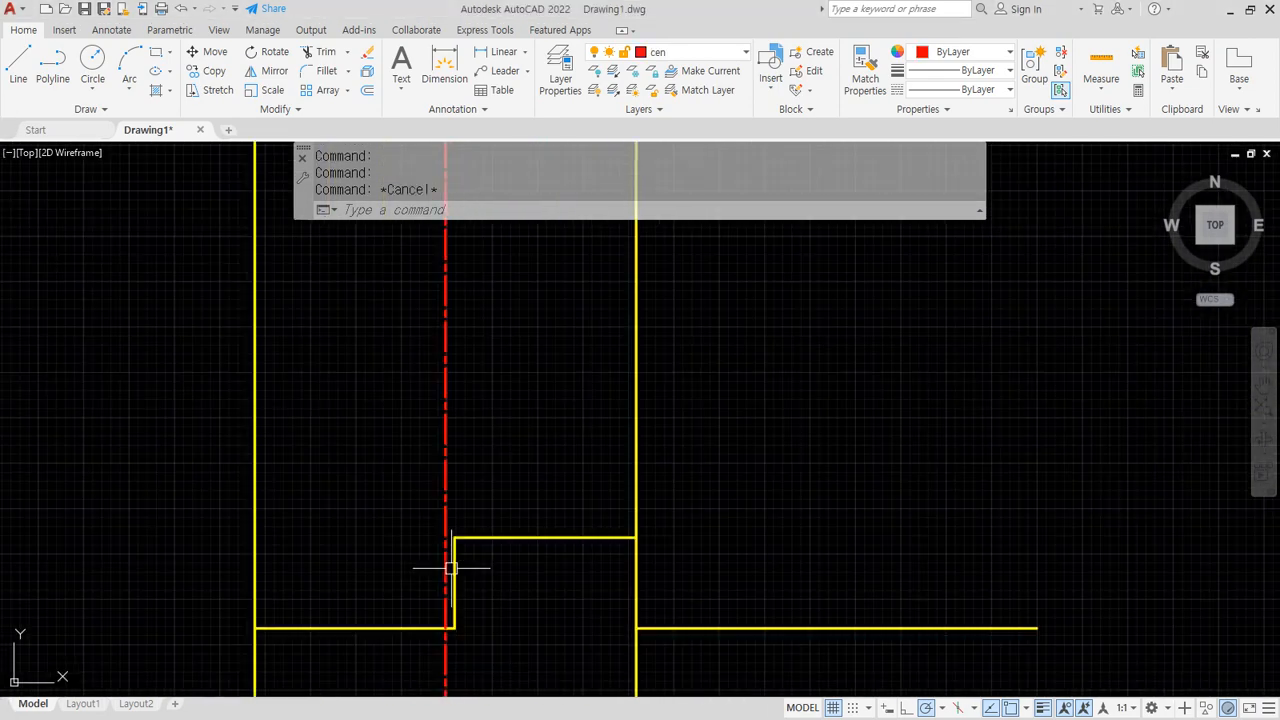
scroll(451, 568, up, 3)
click(456, 497)
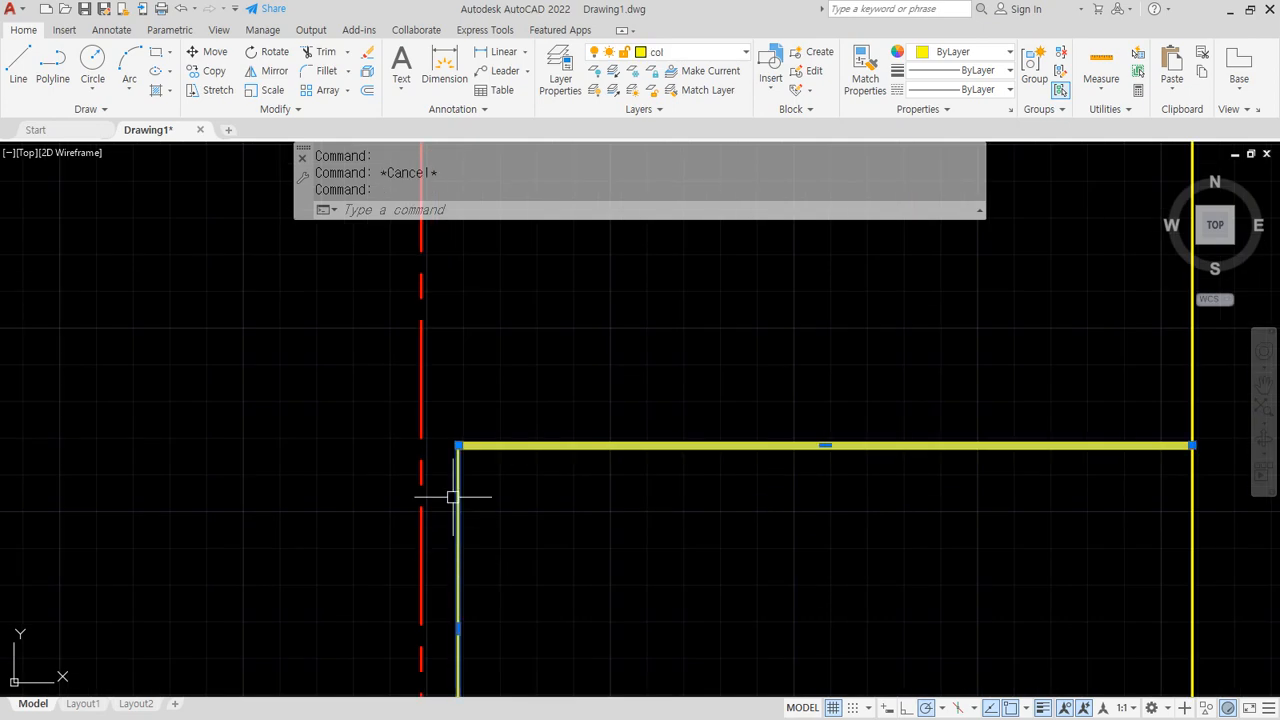
click(458, 444)
scroll(457, 437, down, 3)
key(Escape)
key(Escape)
Explode the upper and lower horizontal polylines of the column step into plain lines
scroll(460, 447, up, 3)
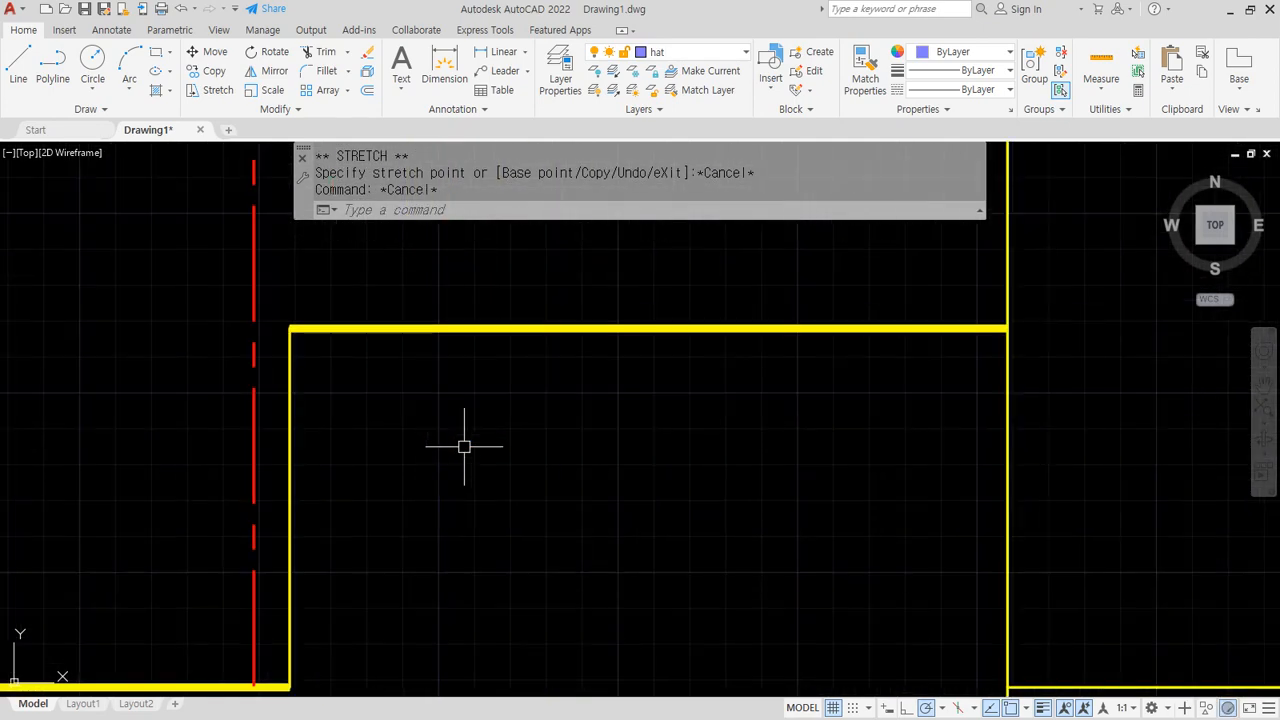
text(x)
key(Return)
click(457, 297)
click(412, 360)
middle_drag(138, 558, 223, 418)
click(240, 507)
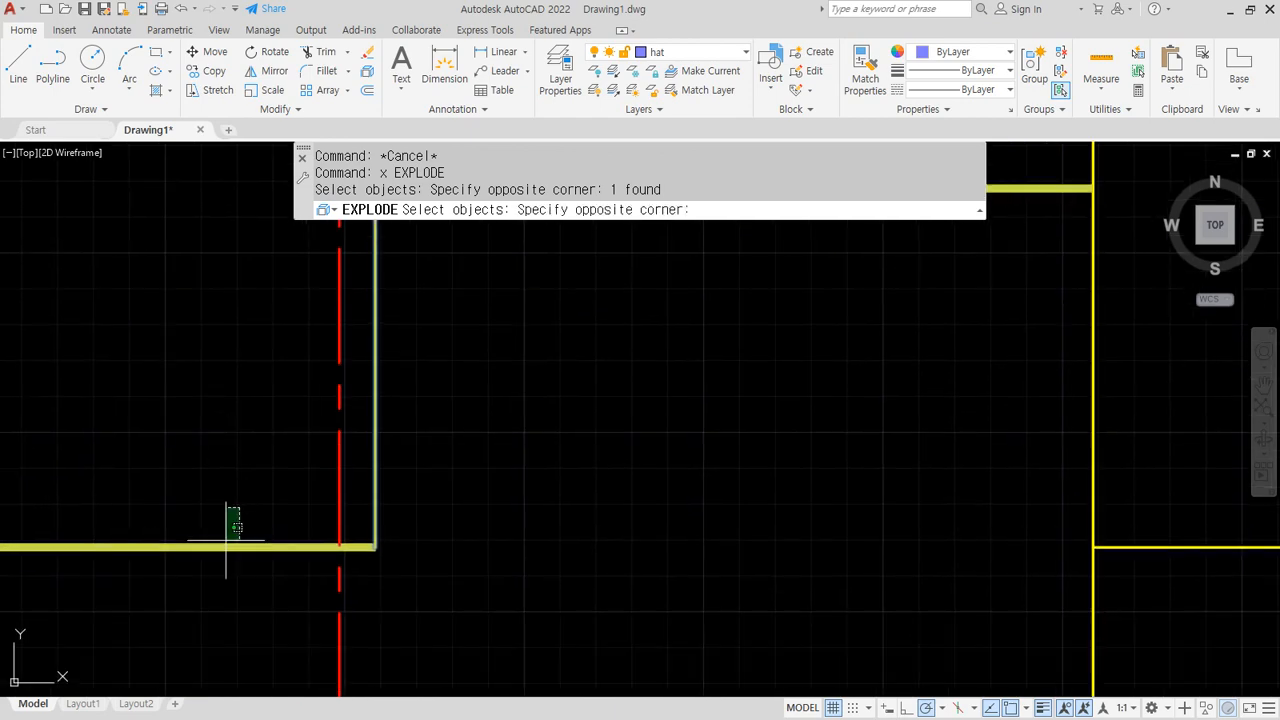
click(226, 540)
key(Return)
Stretch the upper end of the step's short vertical line straight up beyond the tops of the column lines
scroll(460, 380, down, 2)
scroll(417, 449, up, 1)
click(411, 461)
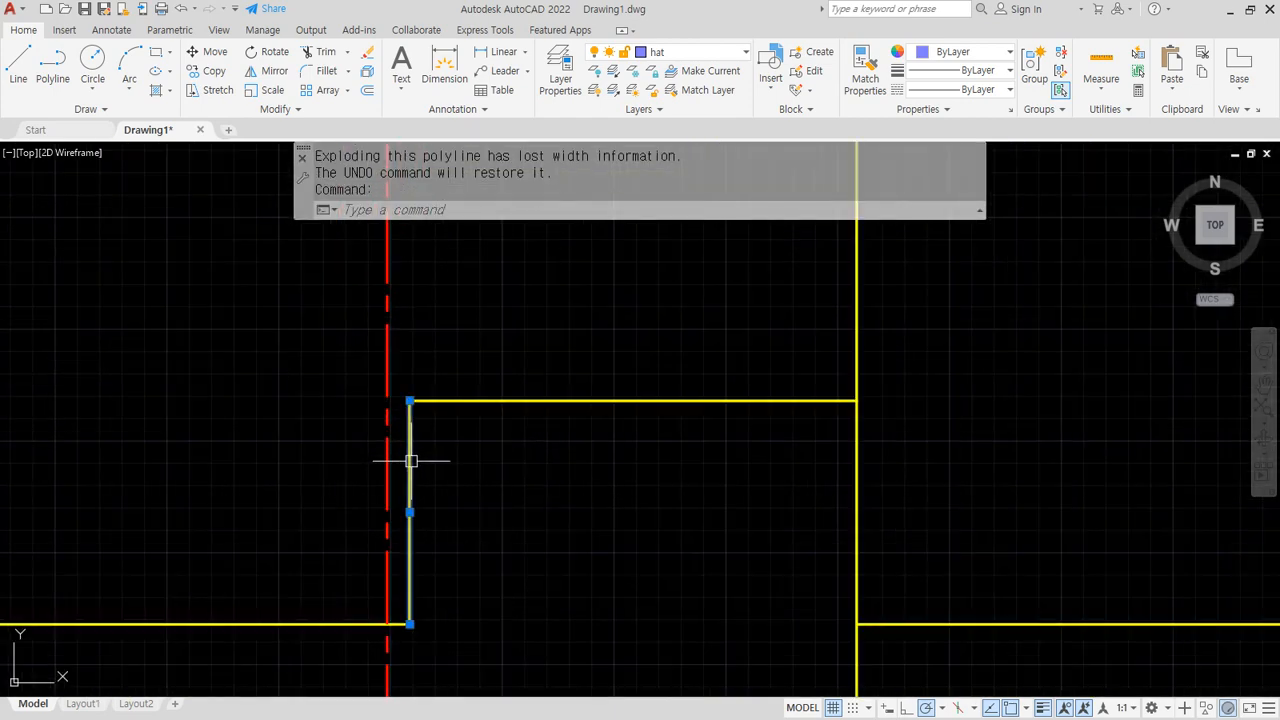
key(Escape)
click(408, 403)
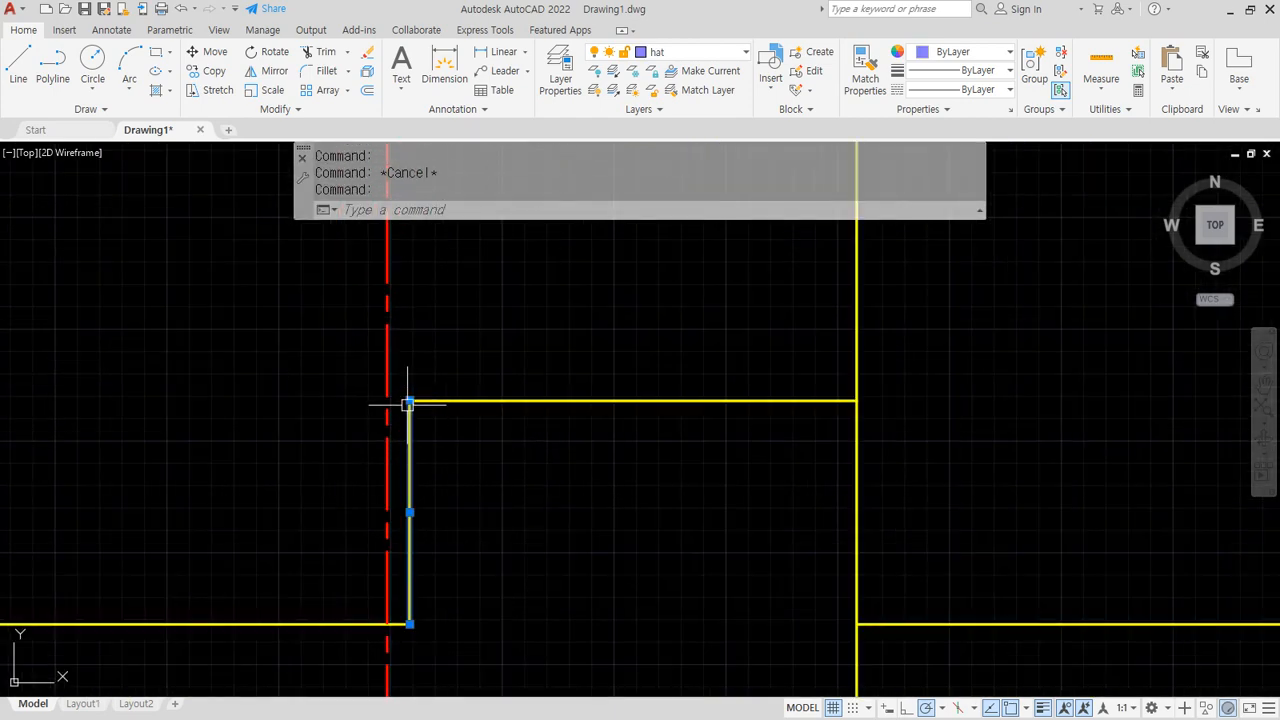
click(408, 403)
scroll(407, 402, down, 3)
scroll(405, 408, up, 1)
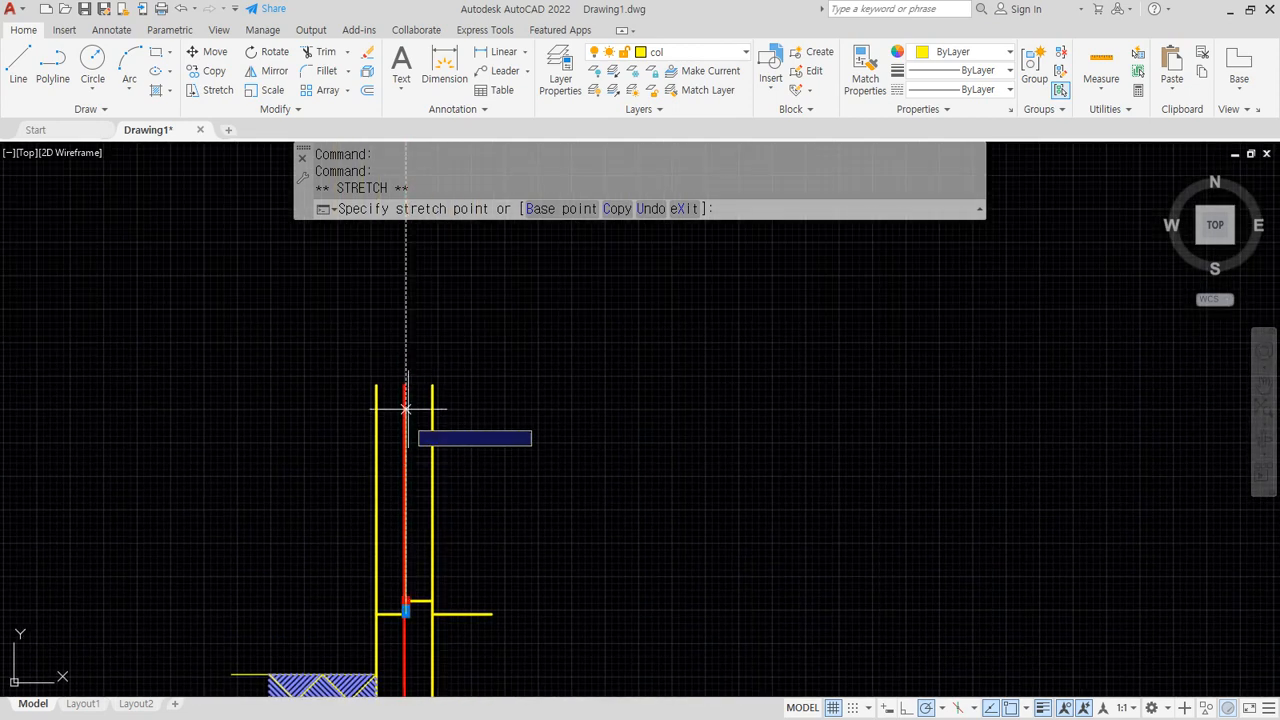
click(391, 351)
text(x)
key(Return)
scroll(400, 600, up, 4)
key(Escape)
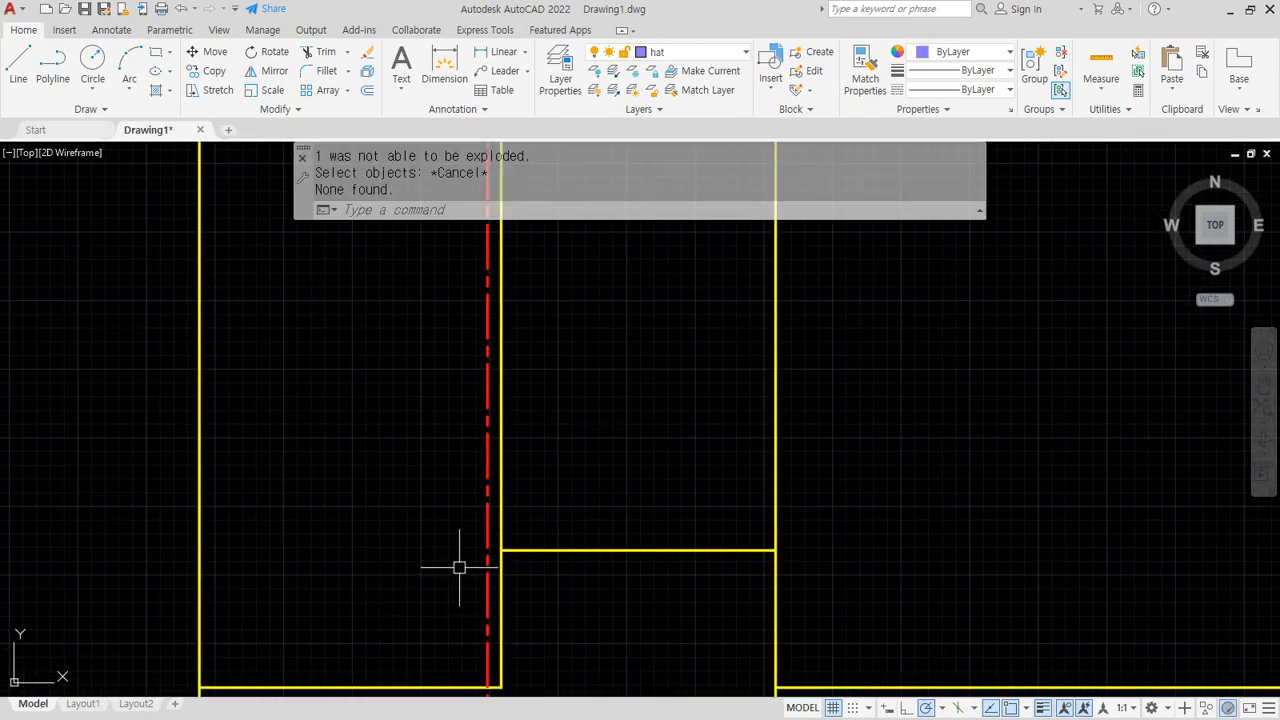
Offset the extended vertical line by 120 across the centerline, toward the ground-hatch side of the column
middle_drag(459, 567, 459, 531)
key(Escape)
text(o)
key(Return)
text(12)
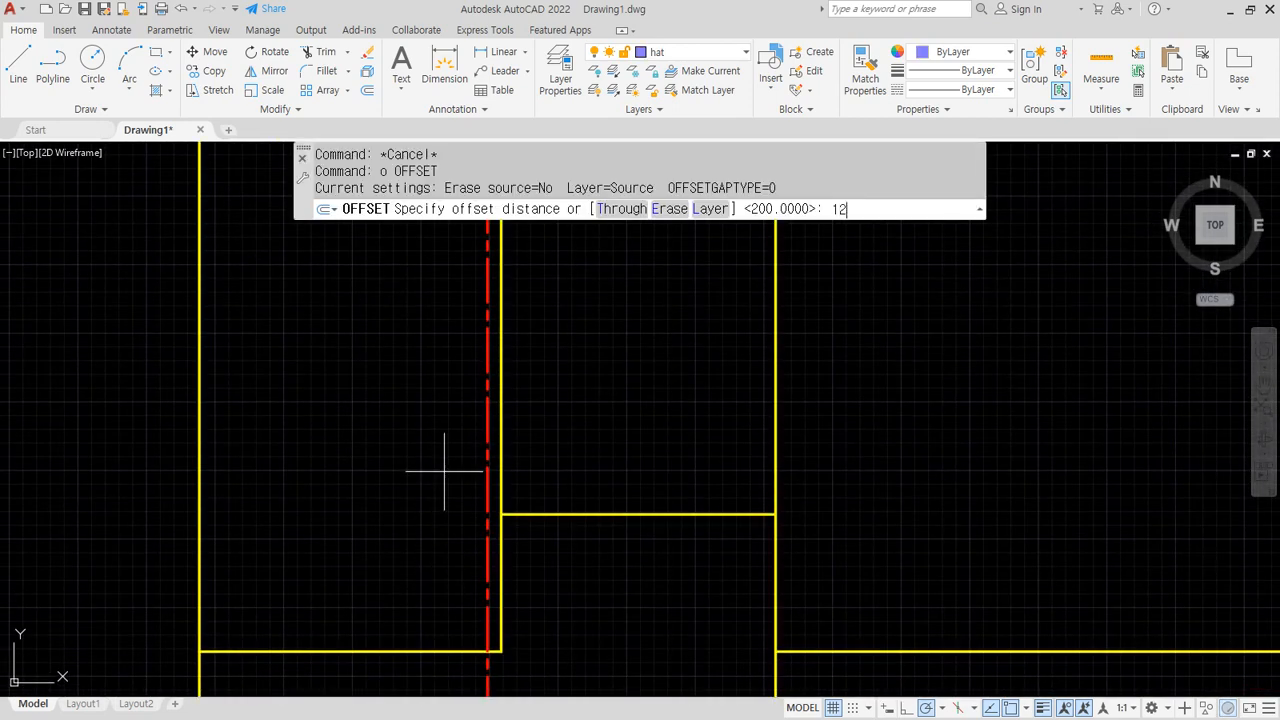
text(0)
key(Return)
click(502, 466)
click(390, 490)
key(Return)
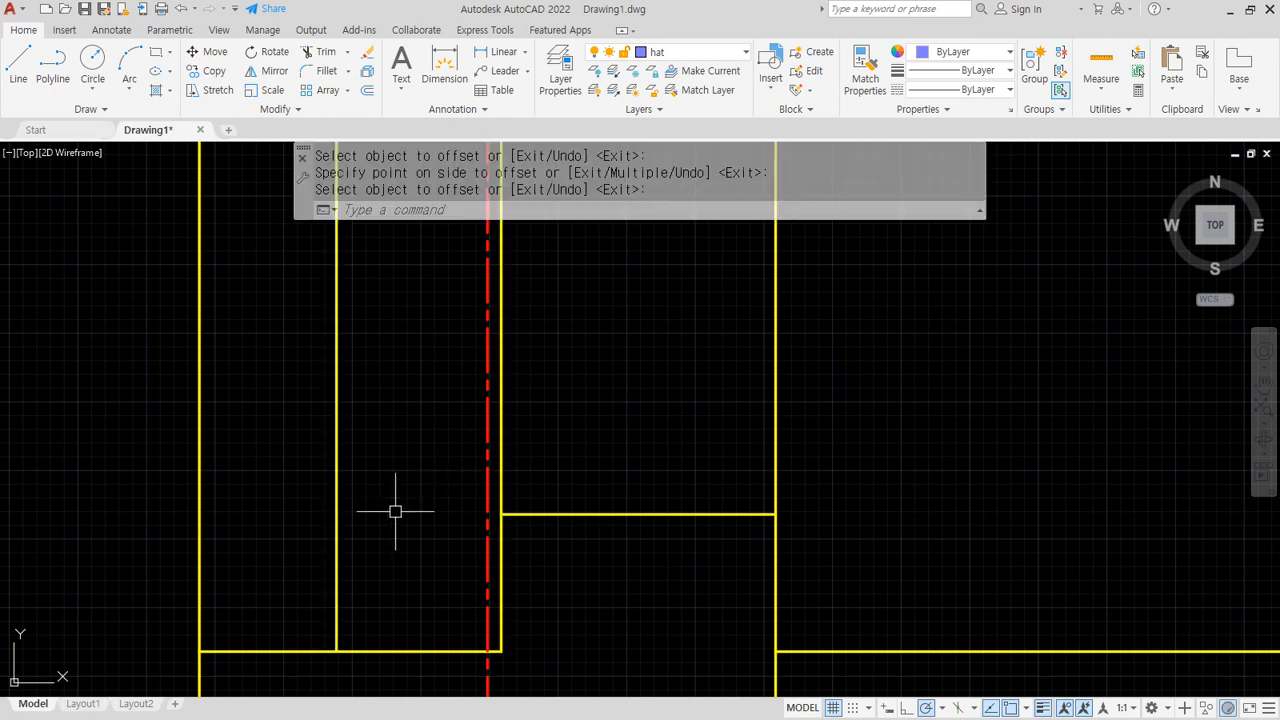
scroll(402, 521, down, 4)
scroll(402, 521, down, 4)
middle_drag(420, 480, 423, 551)
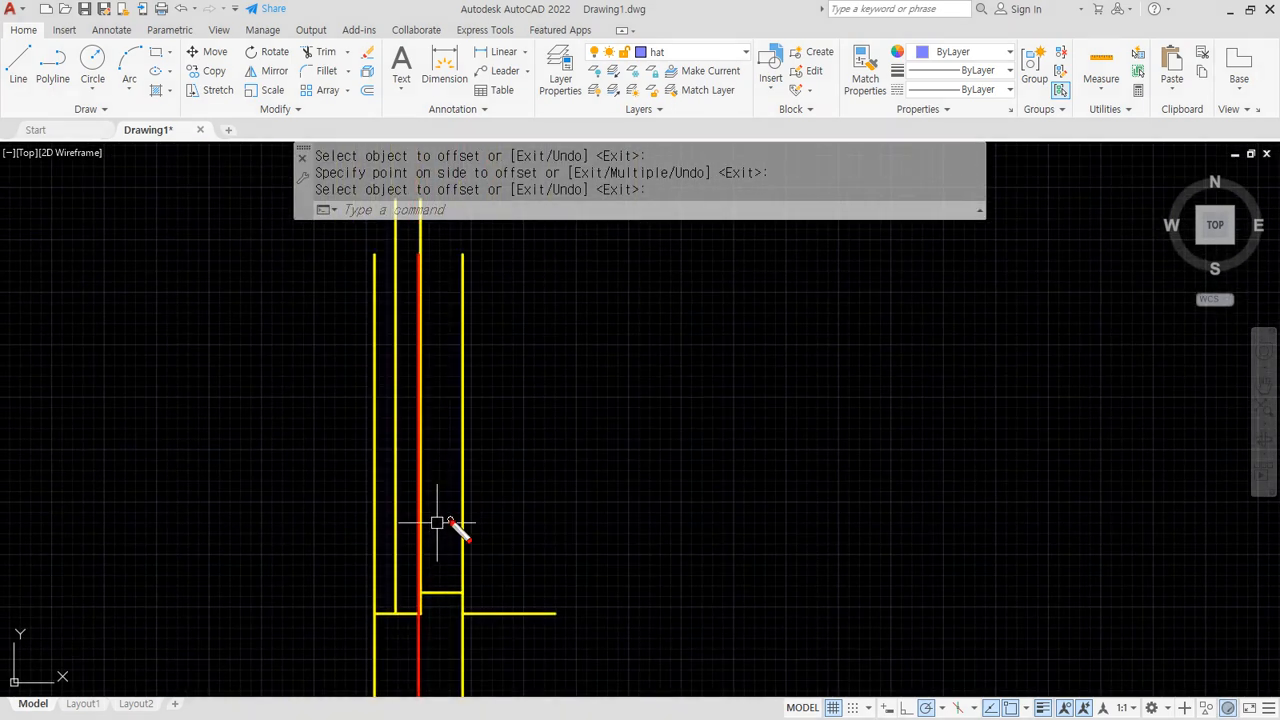
scroll(414, 580, up, 6)
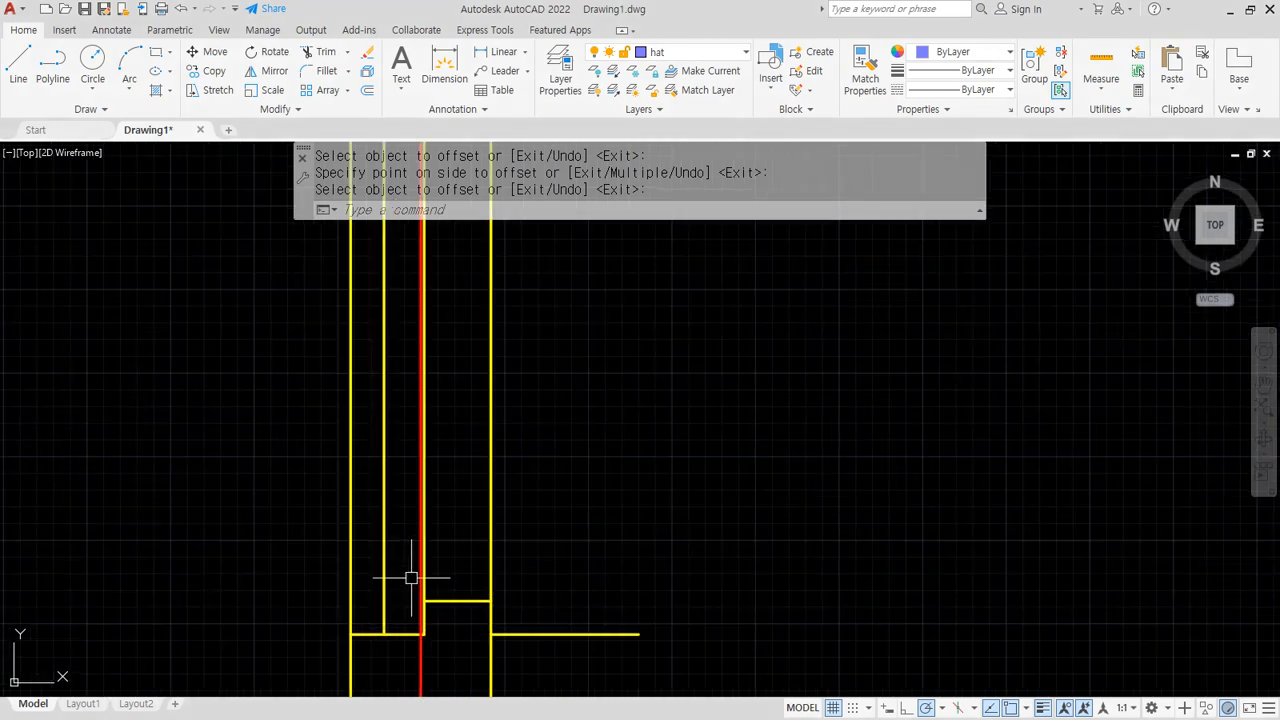
mouse_move(612, 412)
mouse_down()
mouse_move(634, 400)
mouse_move(615, 385)
mouse_up()
mouse_move(385, 600)
mouse_down()
mouse_move(380, 533)
mouse_move(480, 434)
mouse_move(378, 437)
mouse_up()
mouse_move(260, 583)
mouse_down()
mouse_move(227, 502)
mouse_move(294, 503)
mouse_up()
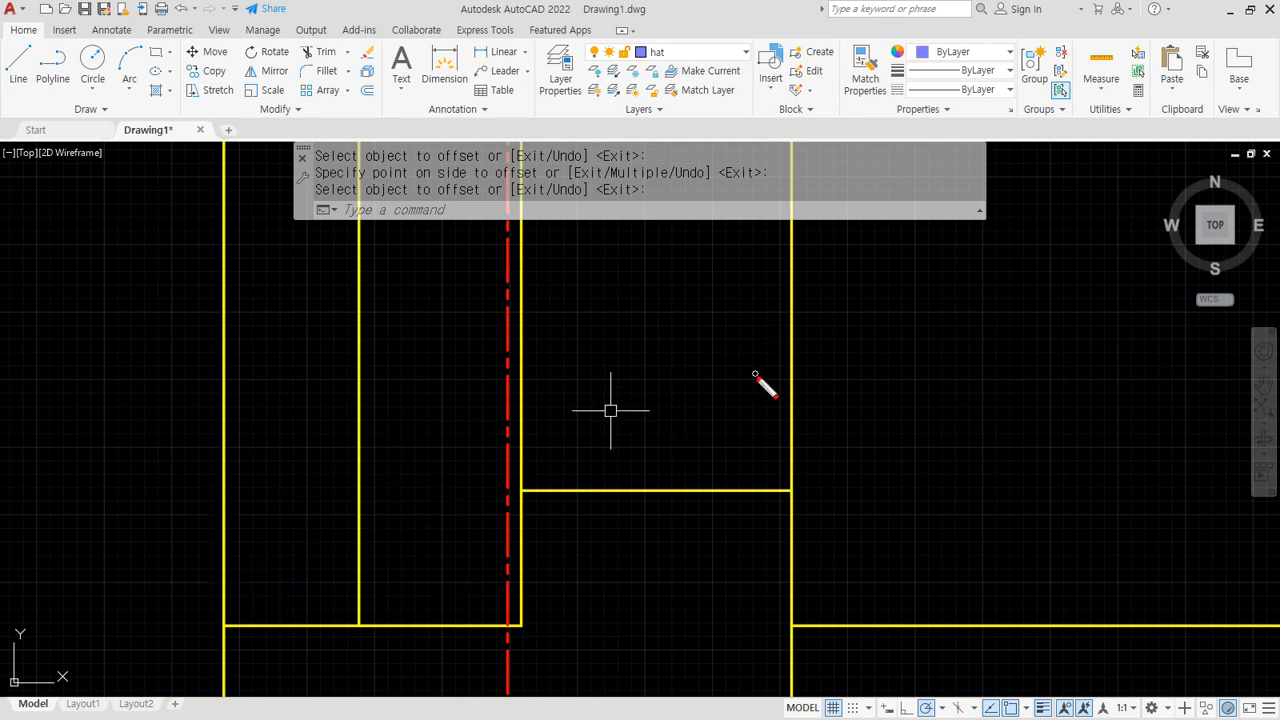
mouse_move(610, 412)
mouse_down()
mouse_move(628, 326)
mouse_move(416, 356)
mouse_move(628, 382)
mouse_up()
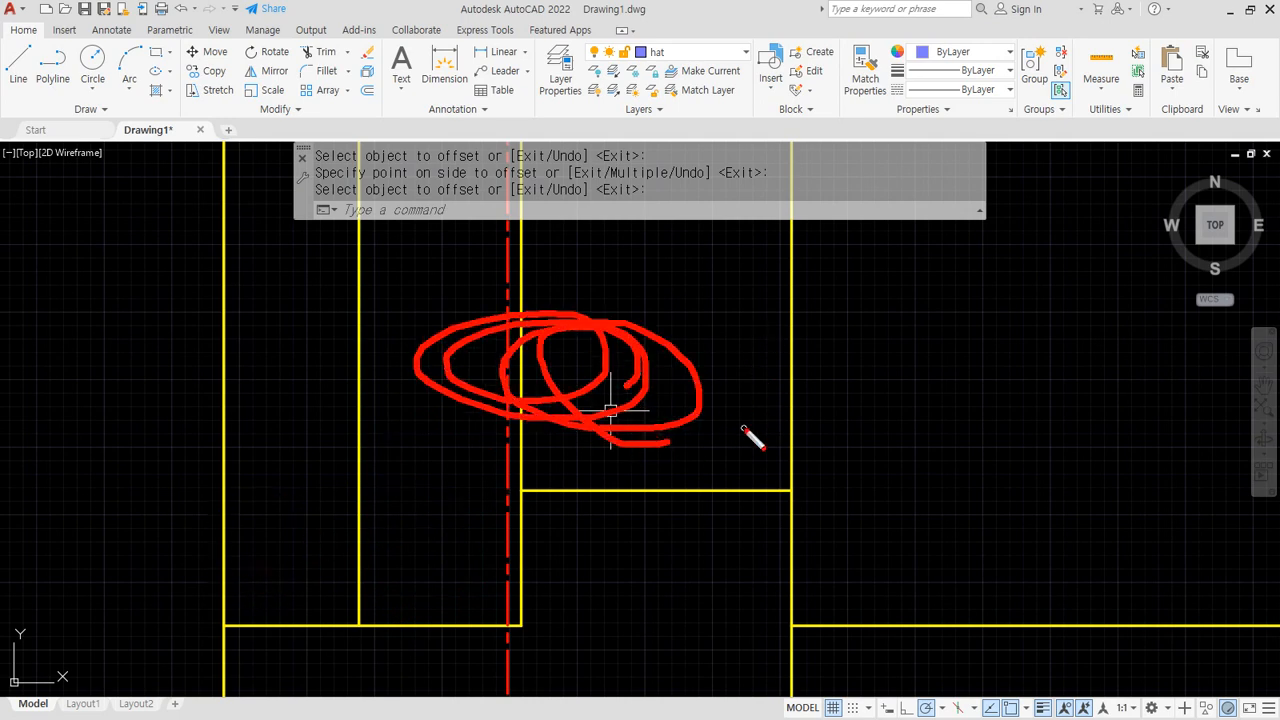
key(e)
drag(924, 294, 777, 352)
drag(763, 310, 727, 352)
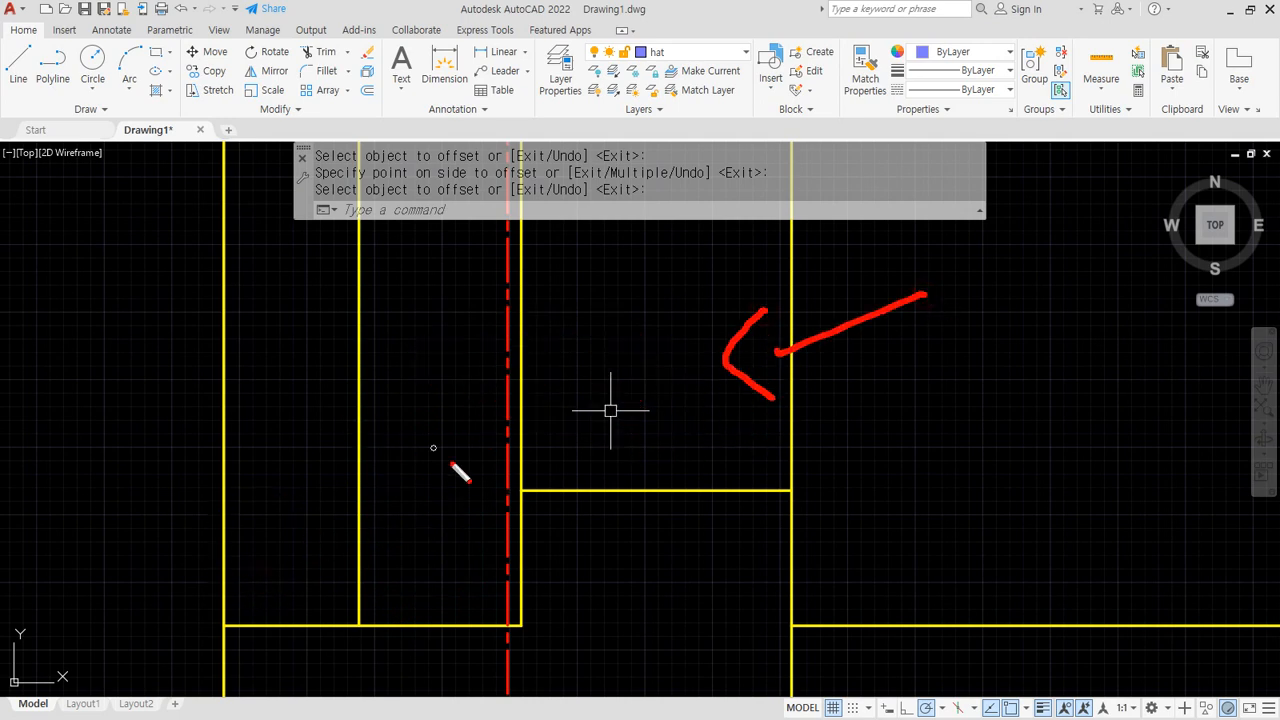
mouse_move(433, 597)
mouse_down()
mouse_move(514, 528)
mouse_move(380, 500)
mouse_move(495, 530)
mouse_up()
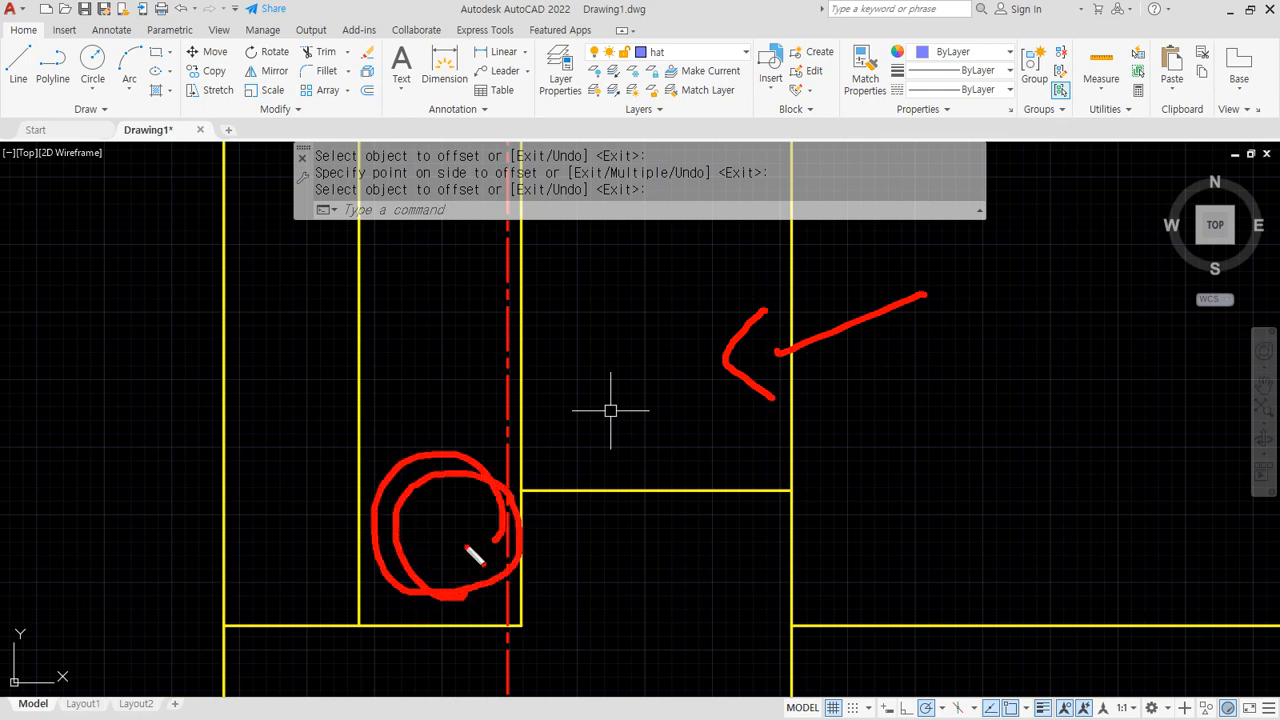
drag(236, 524, 320, 502)
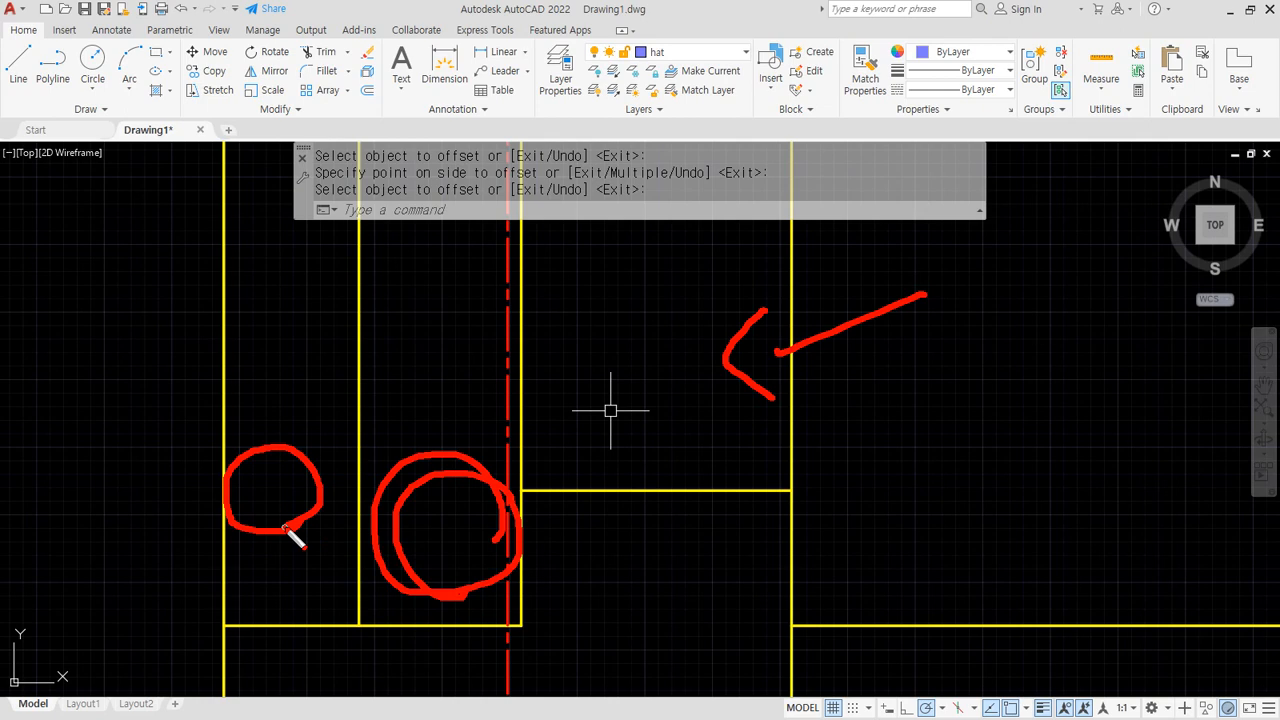
key(Escape)
scroll(425, 486, down, 2)
scroll(465, 427, down, 1)
middle_drag(465, 427, 457, 497)
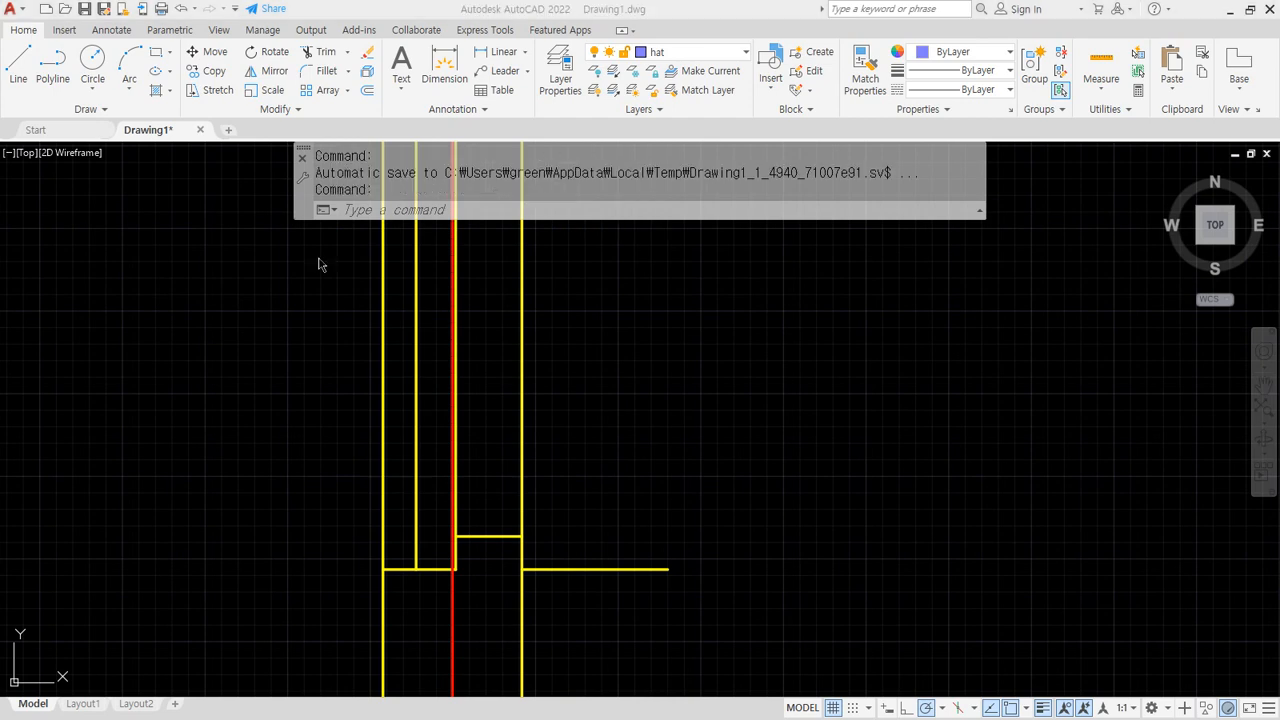
click(781, 418)
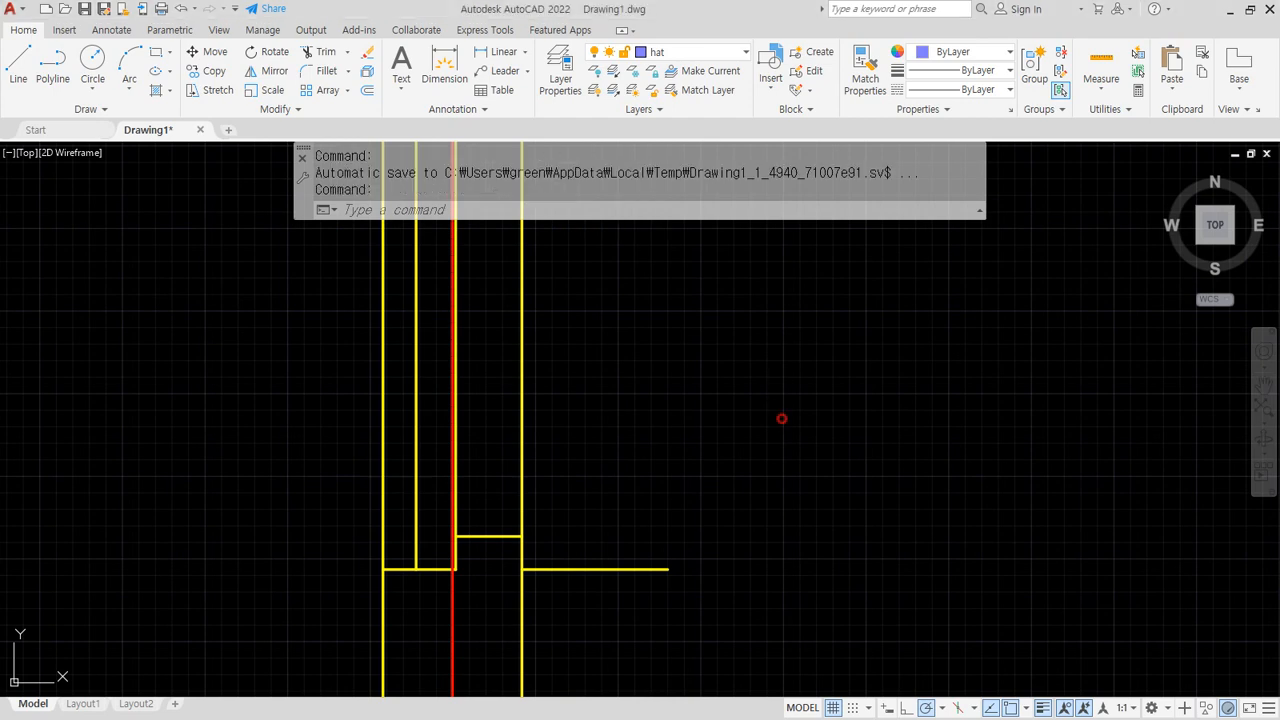
Draw a horizontal line level with the top of the ground hatch, in the empty area on the opposite side of the column
scroll(822, 473, down, 2)
mouse_move(819, 566)
middle_down()
mouse_move(441, 398)
mouse_move(586, 376)
middle_up()
text(l)
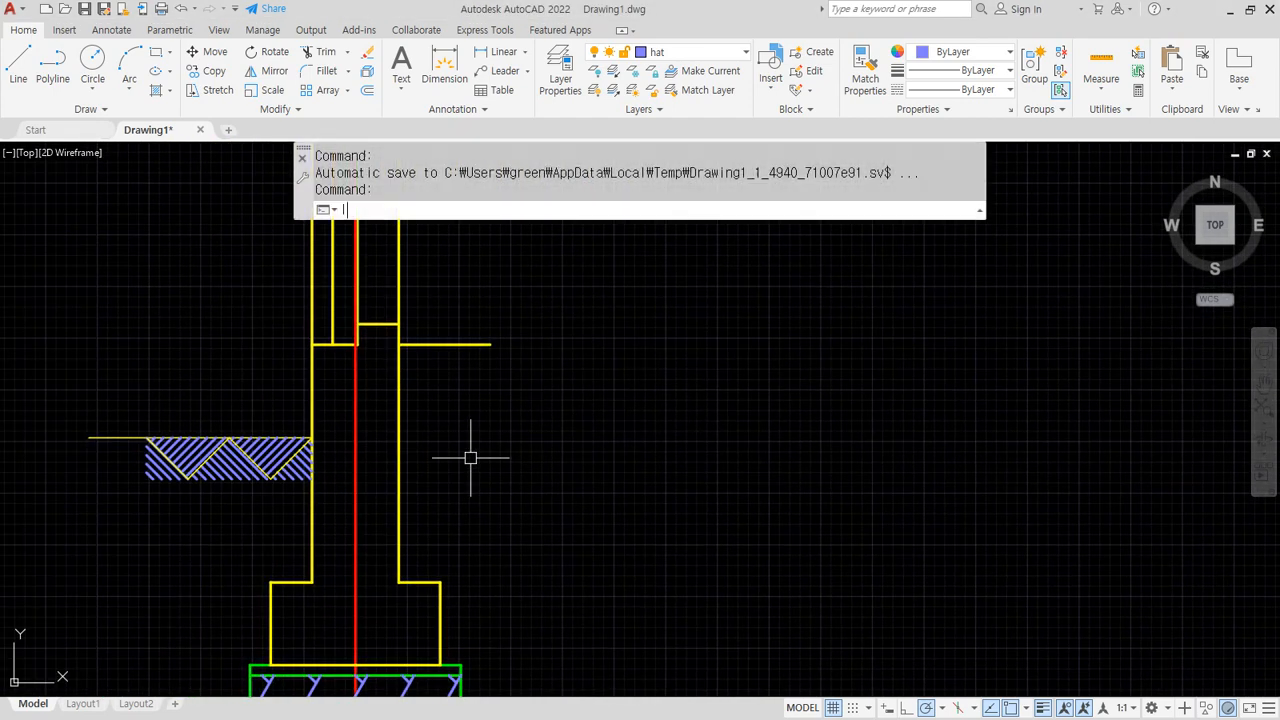
key(Return)
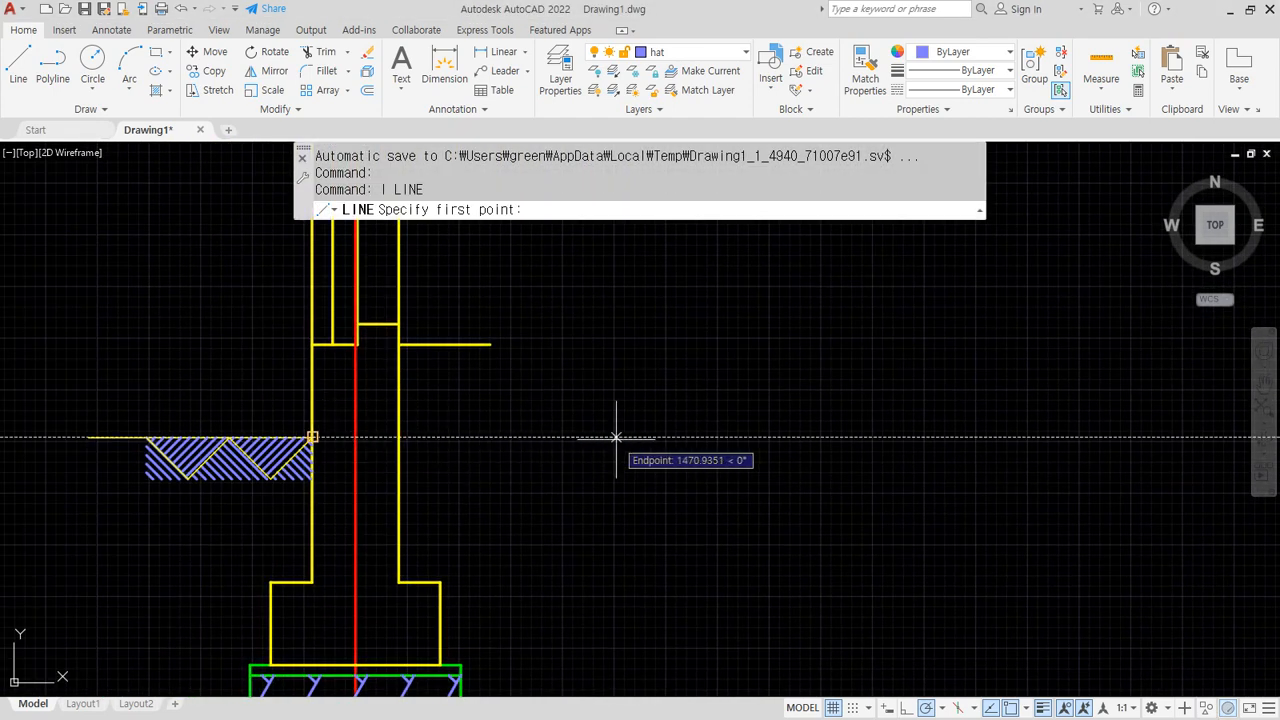
click(616, 437)
scroll(970, 437, down, 4)
scroll(800, 437, up, 2)
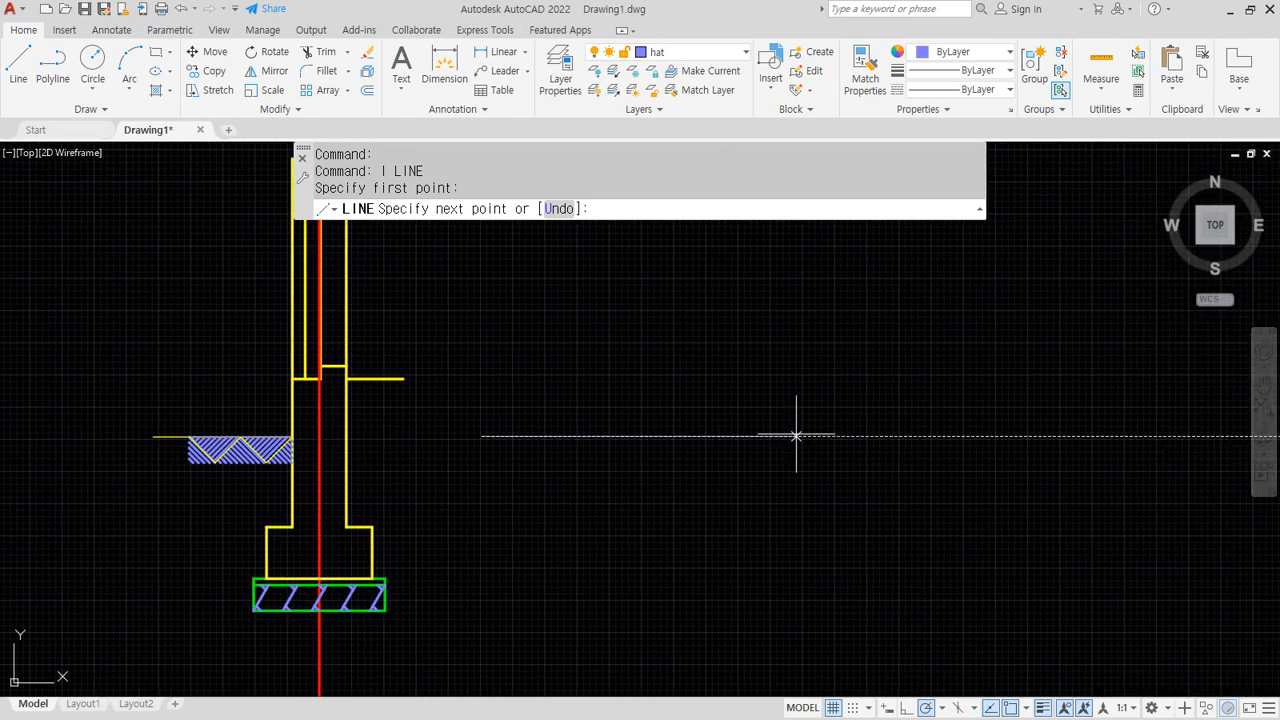
click(850, 436)
key(Escape)
Match the properties of the column's vertical edge to the new horizontal line
text(ma)
key(Return)
click(341, 452)
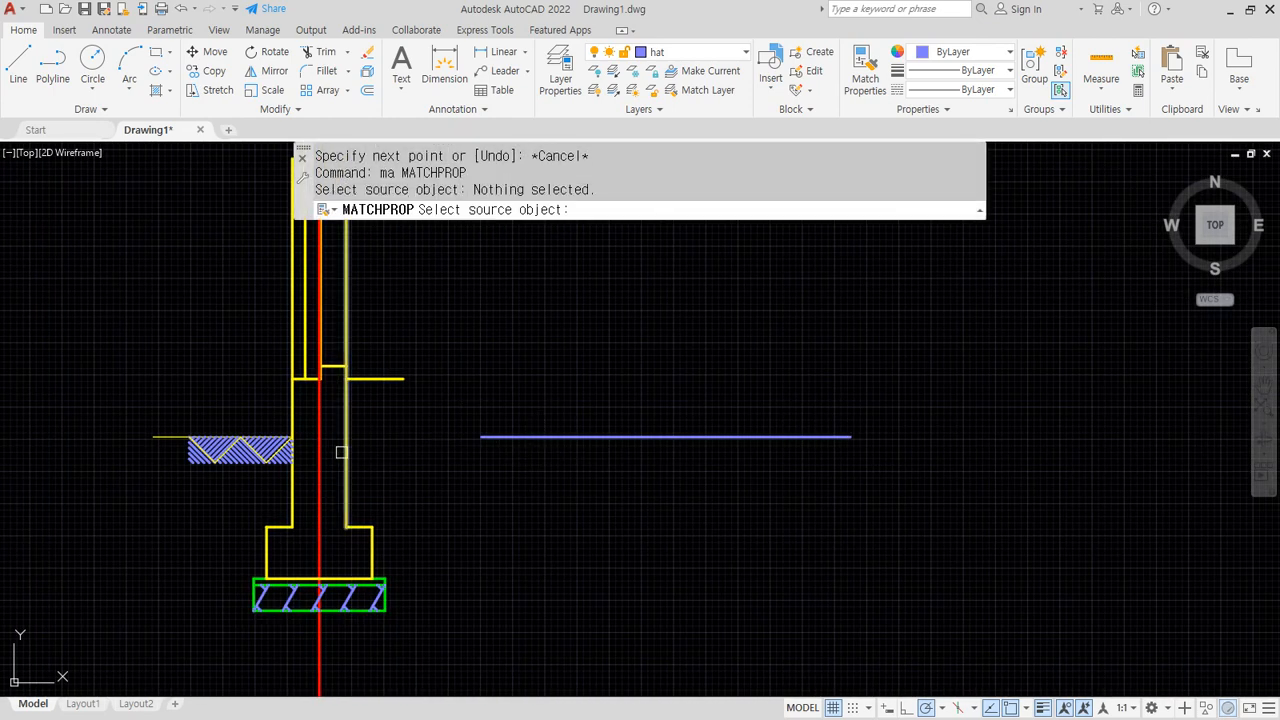
click(341, 452)
click(643, 437)
key(Return)
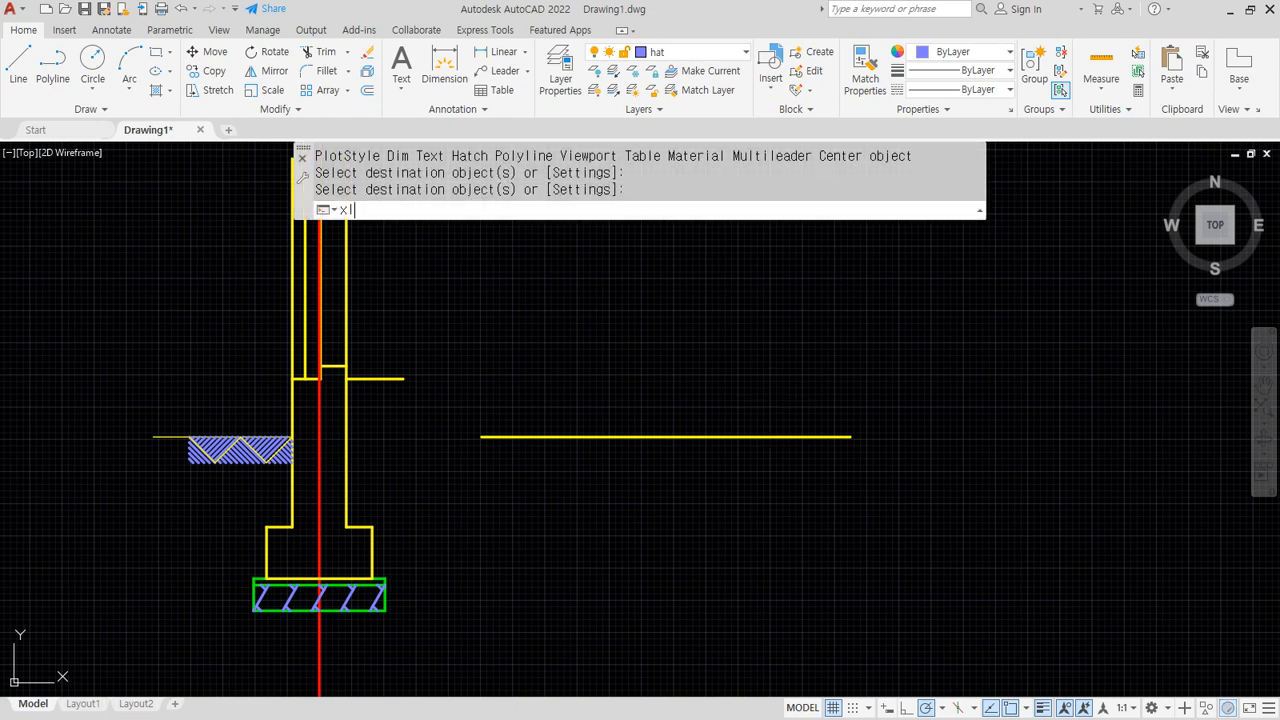
Place a vertical construction line crossing the new horizontal line near its middle
text(xl)
key(Return)
text(v)
key(Return)
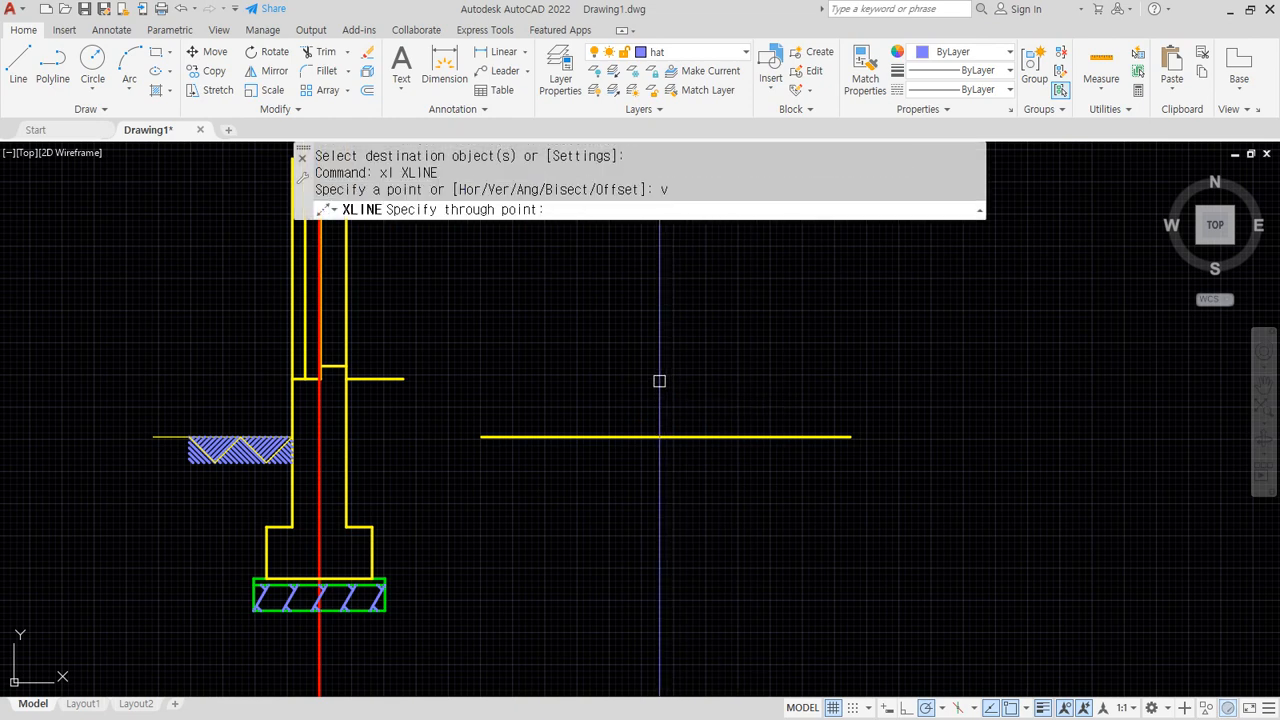
click(649, 300)
key(Return)
Make the col layer current and match the column centerline's properties to the new vertical construction line
click(686, 51)
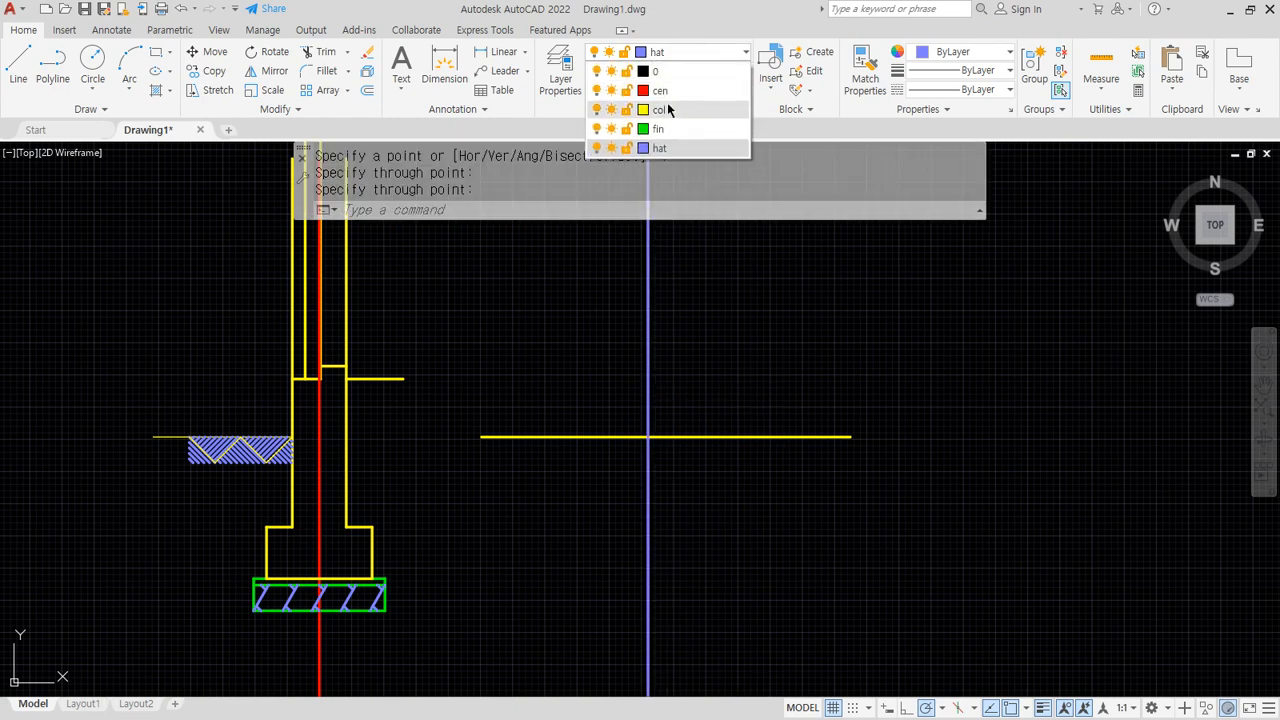
click(667, 104)
text(ma)
key(Return)
click(320, 493)
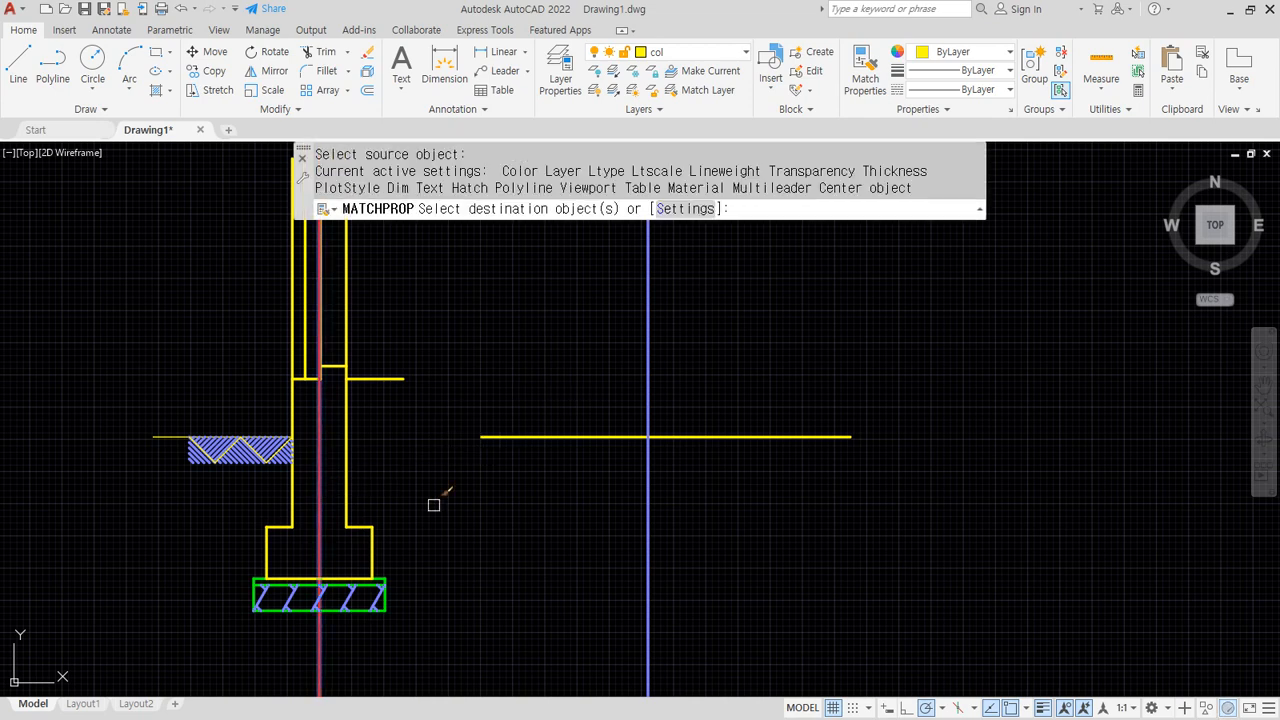
click(649, 495)
Try a global linetype scale factor of 20 with LTSCALE
text(lot)
key(Escape)
key(Escape)
key(Escape)
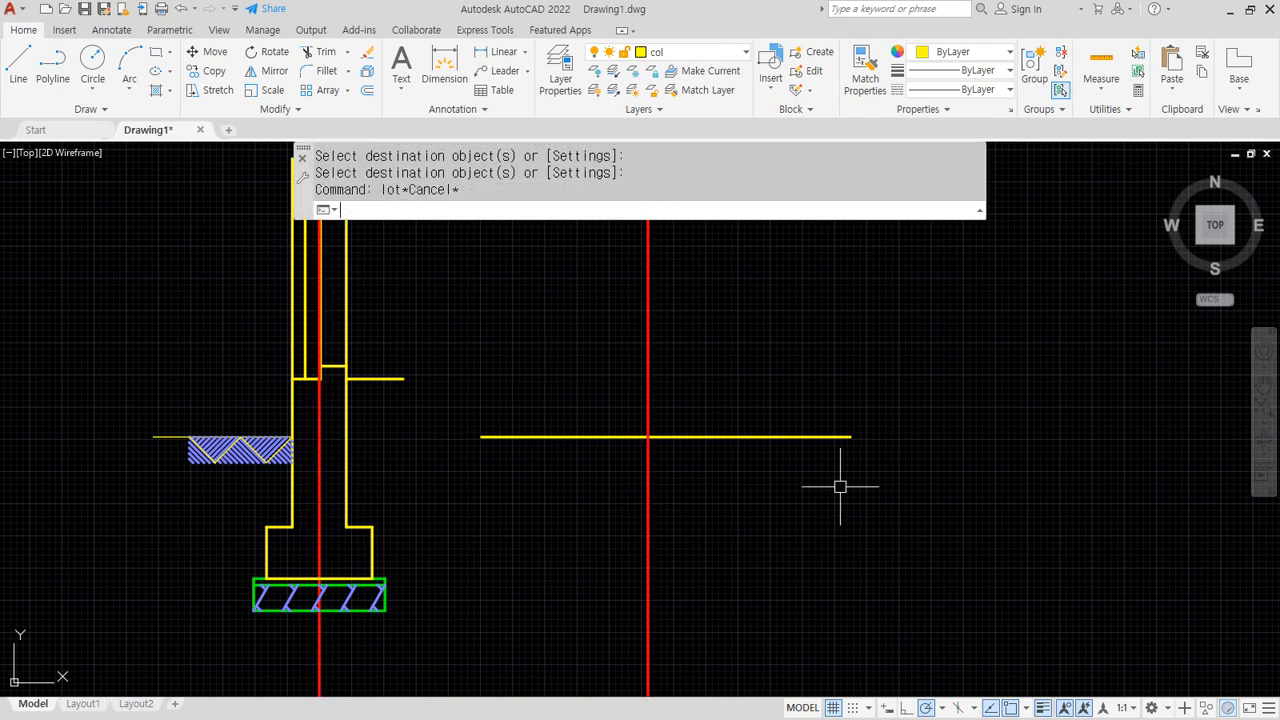
text(lts)
key(Return)
text(20)
key(Return)
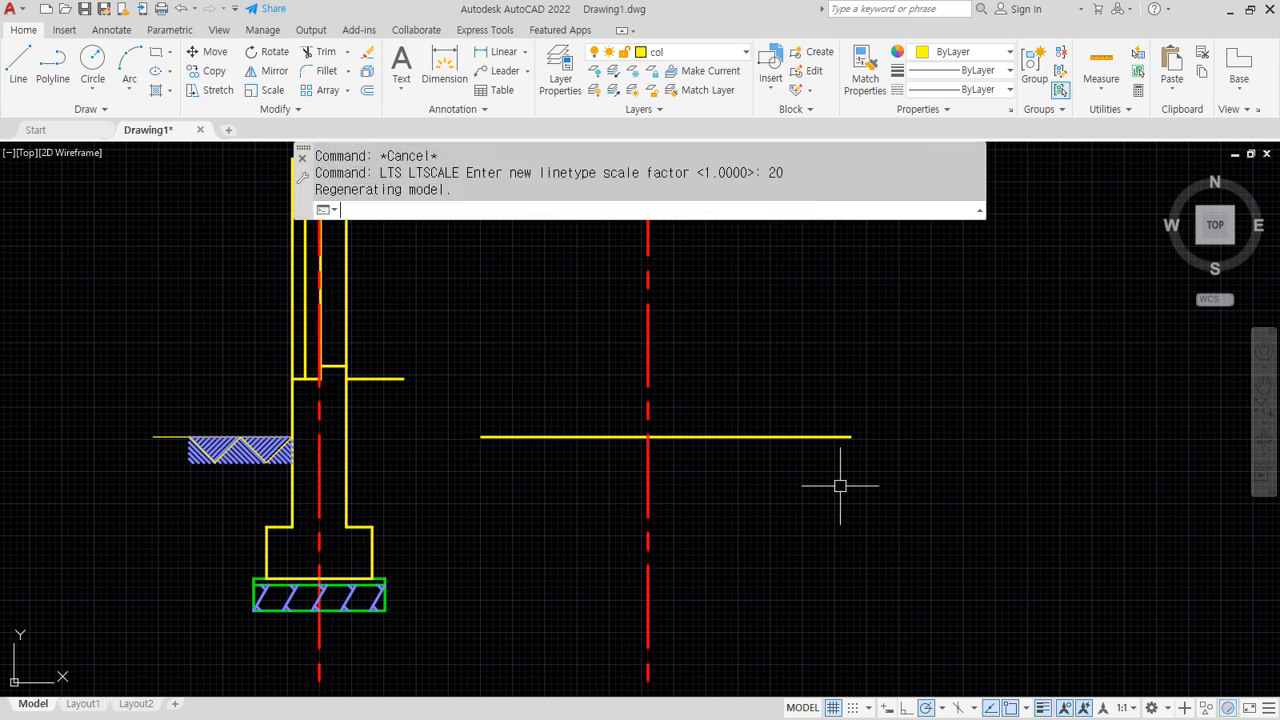
Set the global linetype scale factor to 10
key(Return)
text(10)
key(Return)
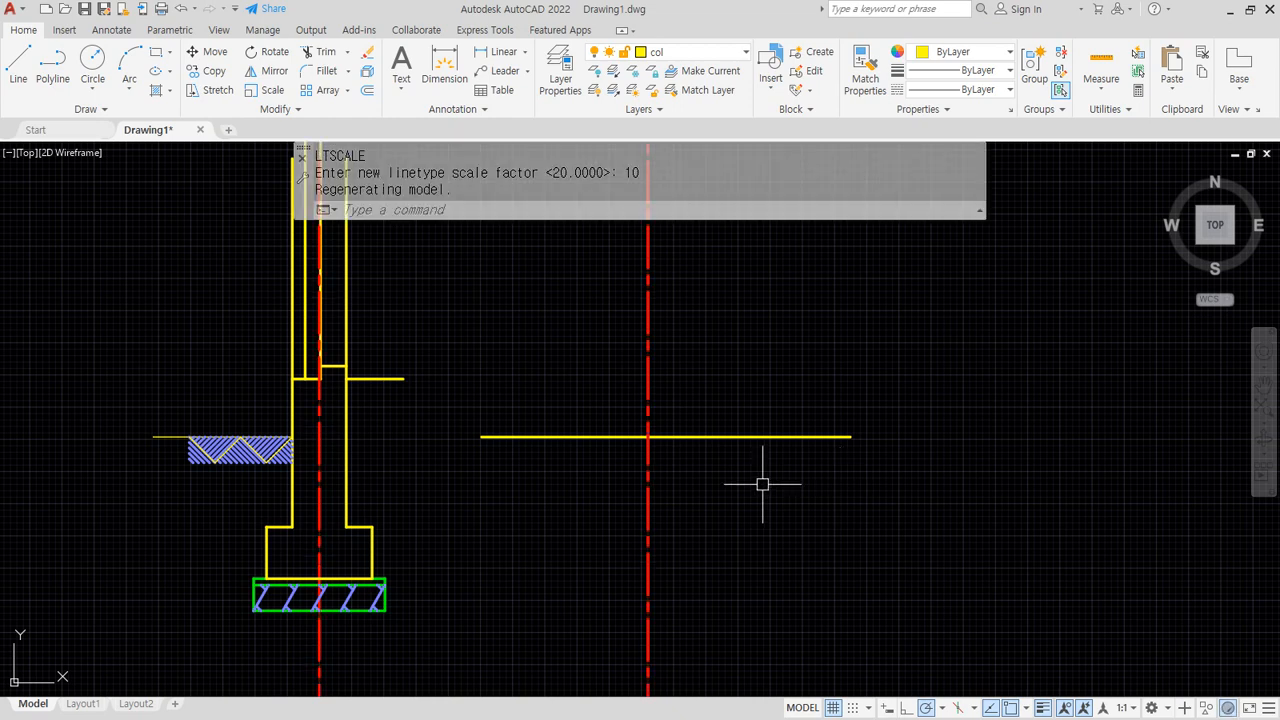
scroll(660, 498, up, 2)
middle_drag(590, 487, 634, 377)
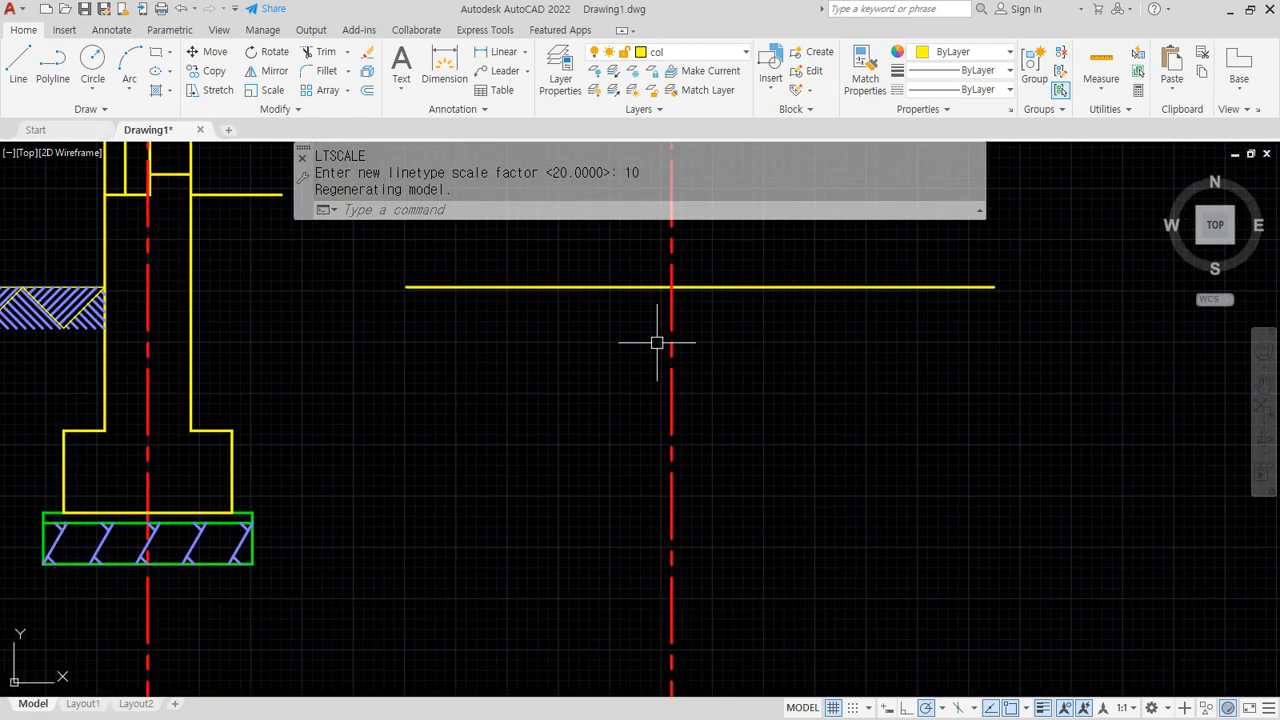
Offset the yellow horizontal ground line crossing the red centerline 700 downward
text(o)
key(Return)
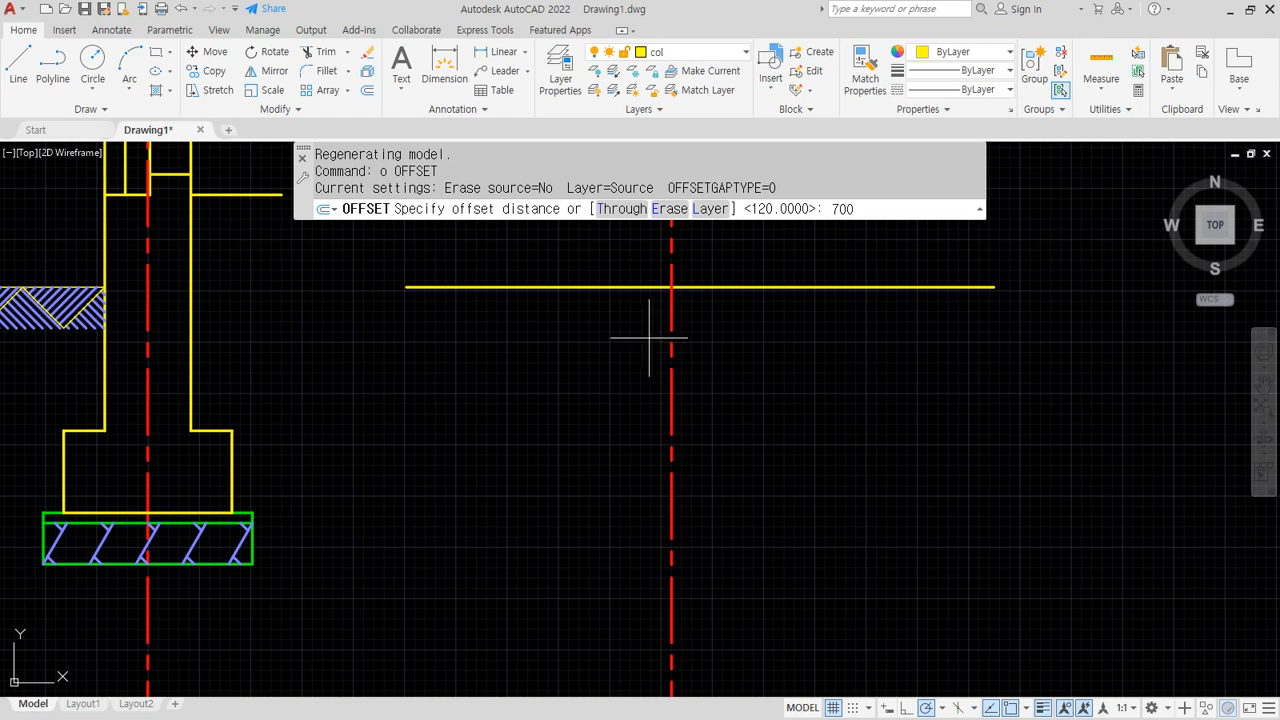
text(700)
key(Return)
click(629, 287)
click(577, 441)
key(Return)
Offset the lower horizontal line 200 downward
key(Return)
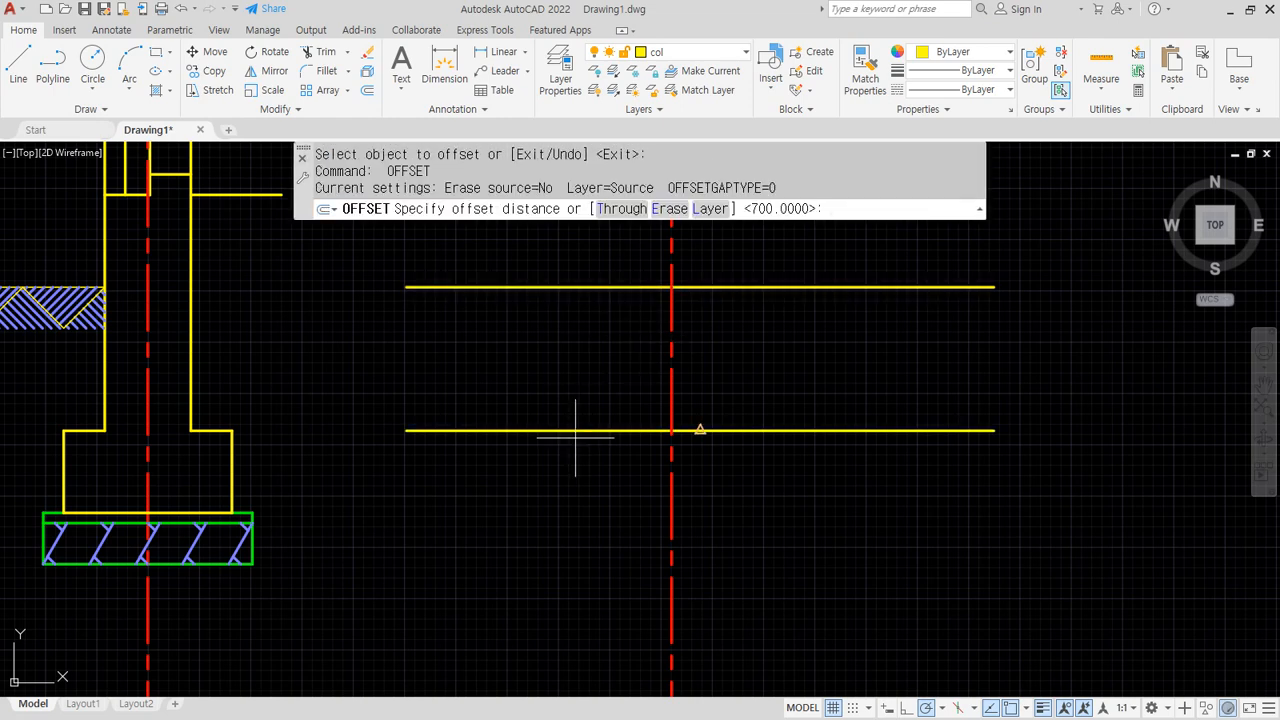
text(200)
key(Return)
click(574, 431)
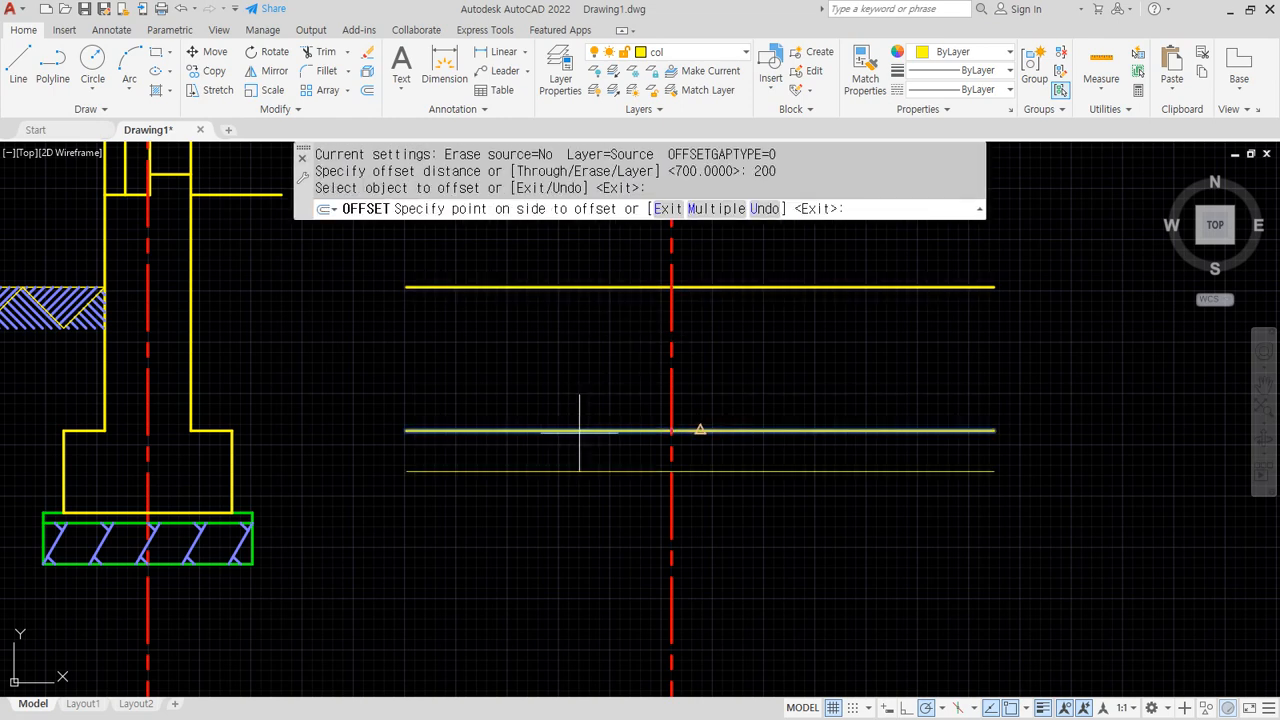
click(571, 506)
key(Return)
key(Return)
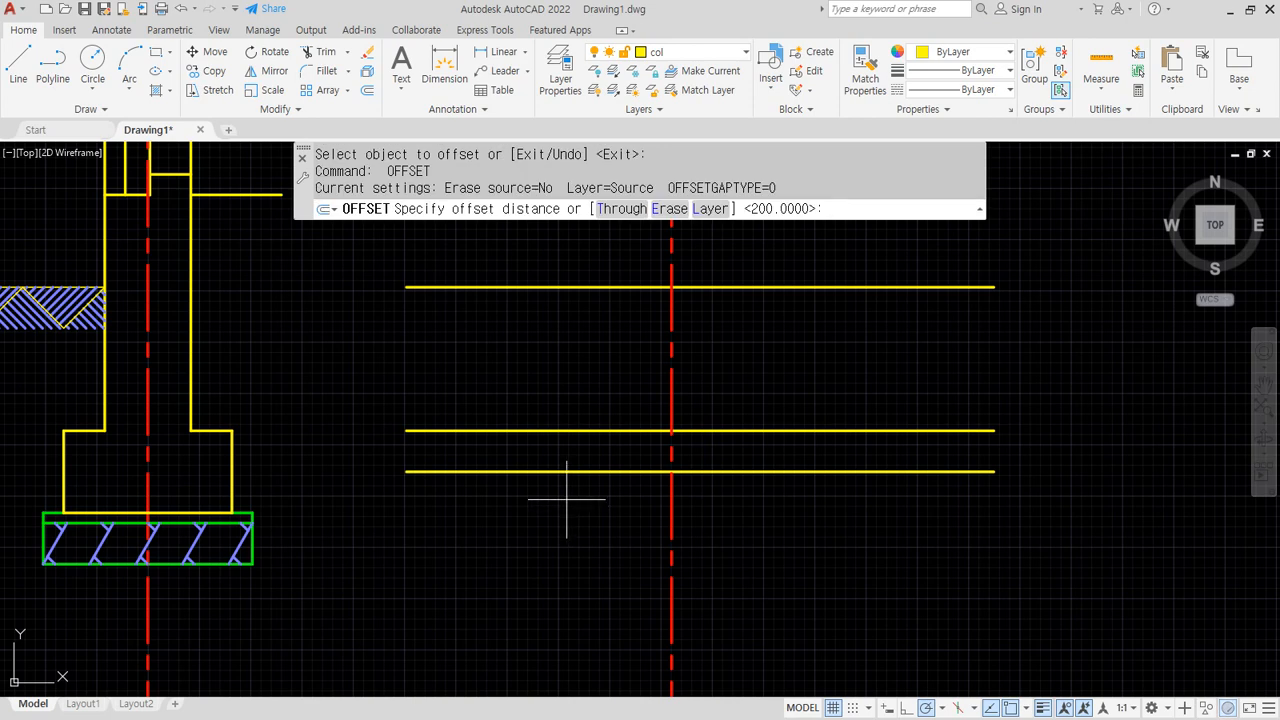
text(50)
key(Return)
key(Escape)
key(Escape)
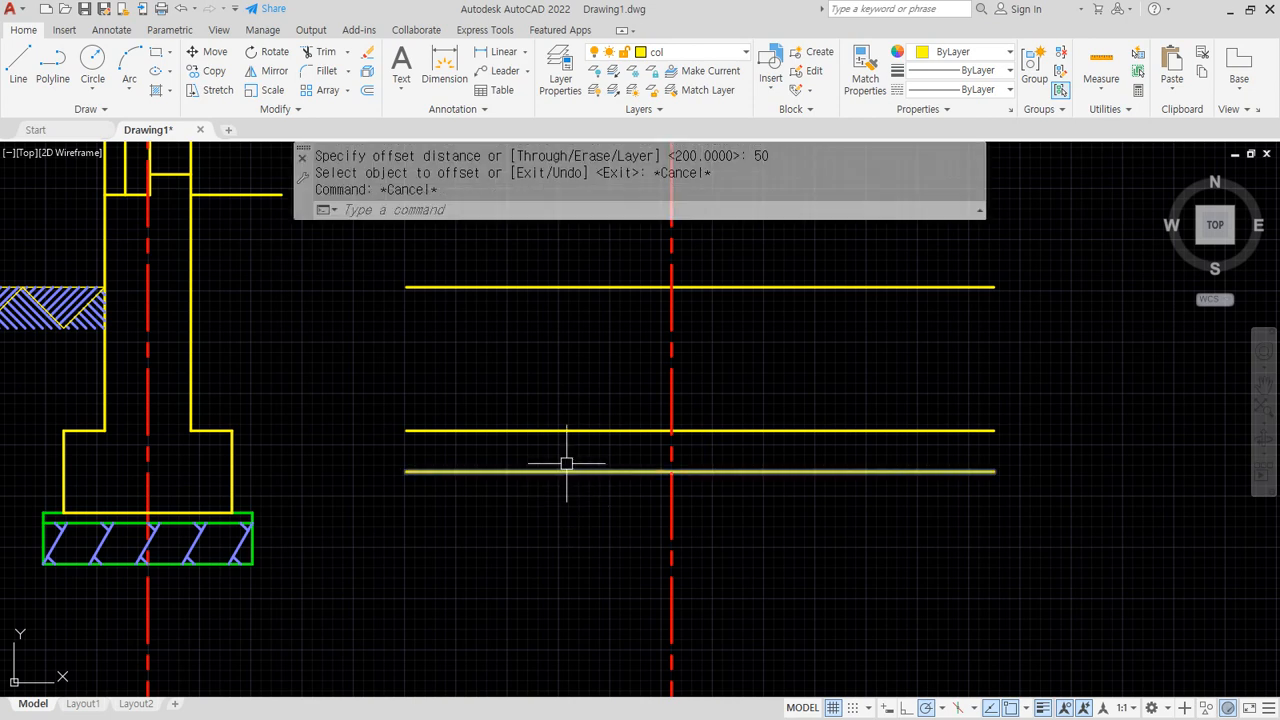
Erase the lowest of the three horizontal lines
click(566, 457)
click(471, 494)
text(e)
key(Return)
Offset the lower horizontal line 400 downward for the underside of the footing
text(o)
key(Return)
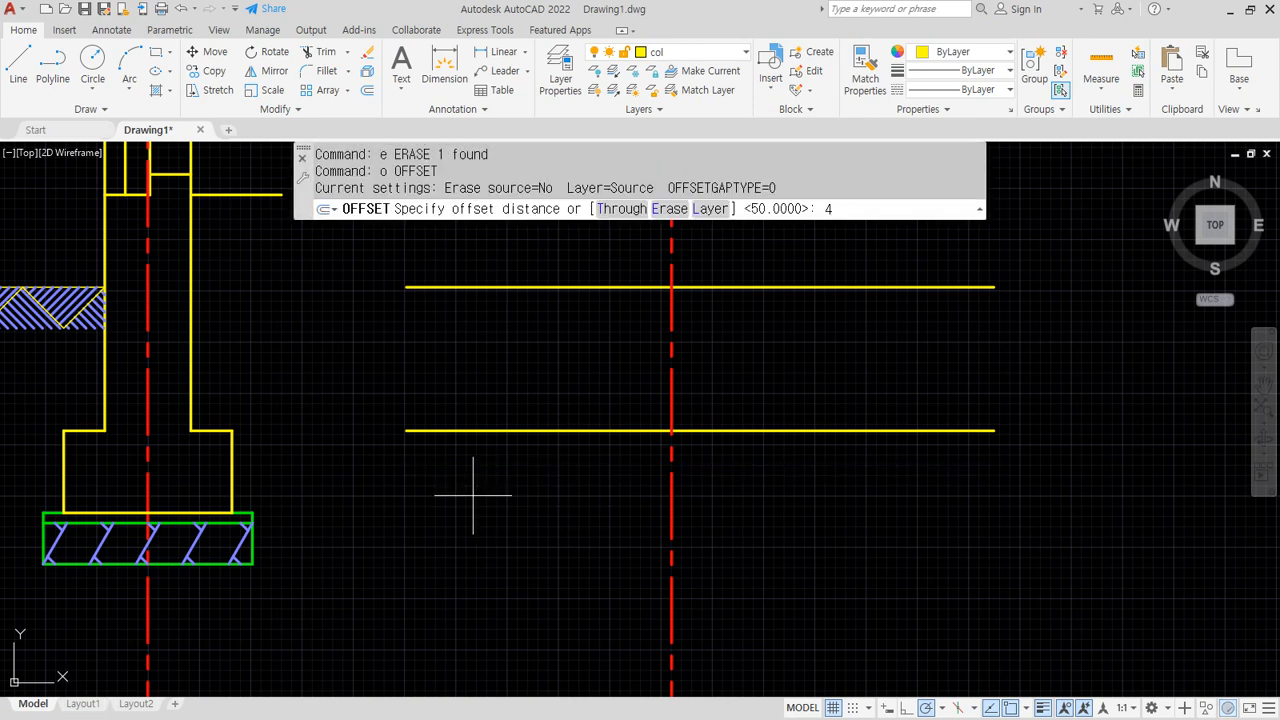
text(400)
key(Return)
click(521, 431)
click(491, 506)
key(Return)
Offset the footing's underside line 50 downward
key(Return)
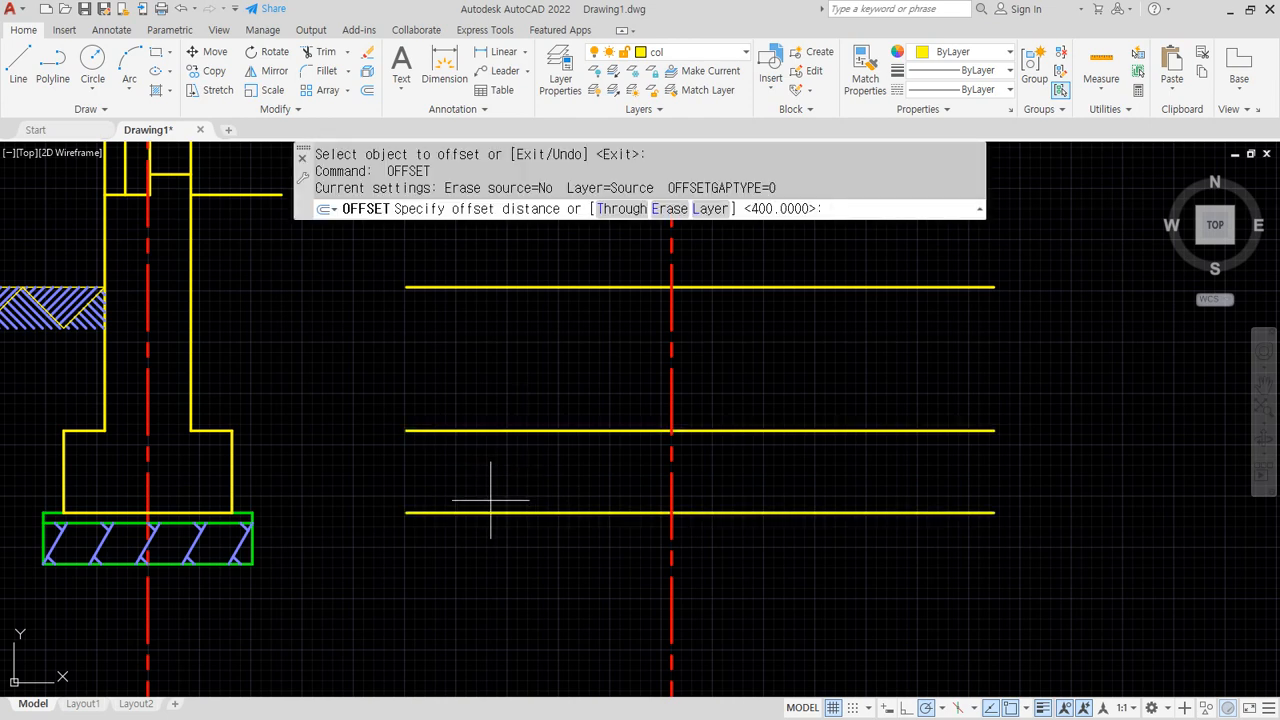
text(50)
key(Return)
click(490, 513)
click(466, 589)
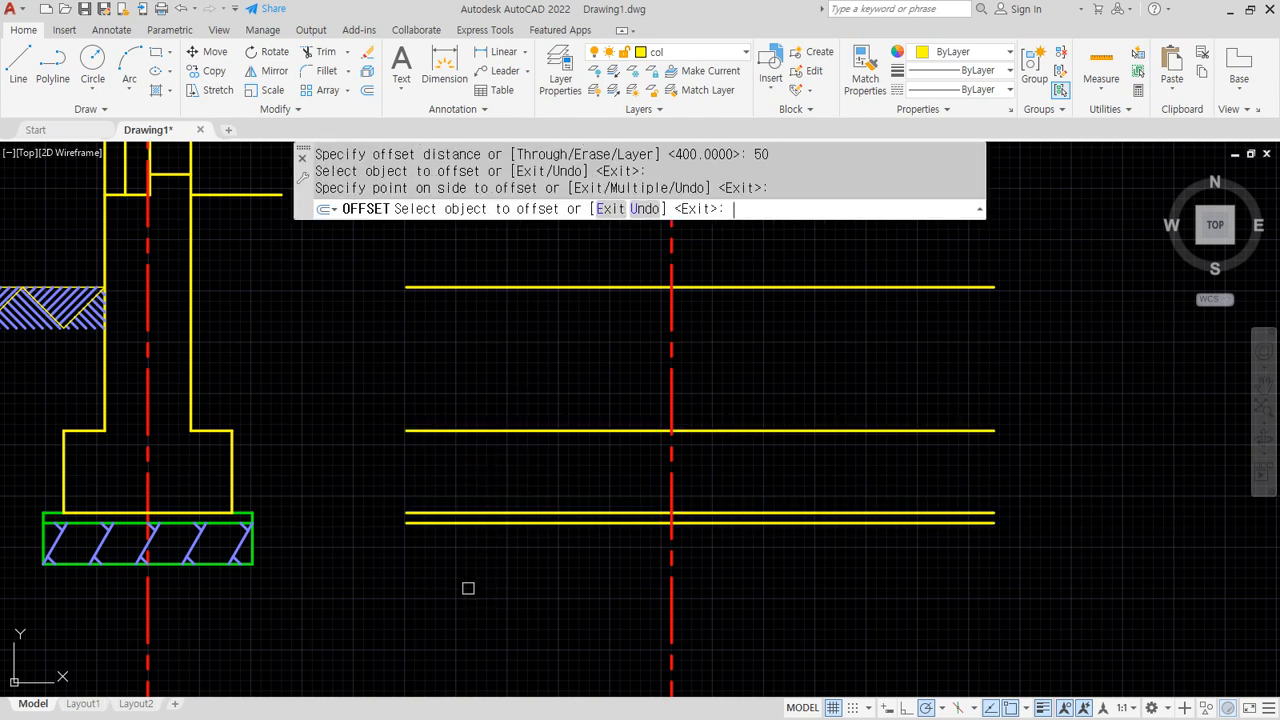
key(Return)
Offset the lowest horizontal line 200 downward to mark the base of the foundation
key(Return)
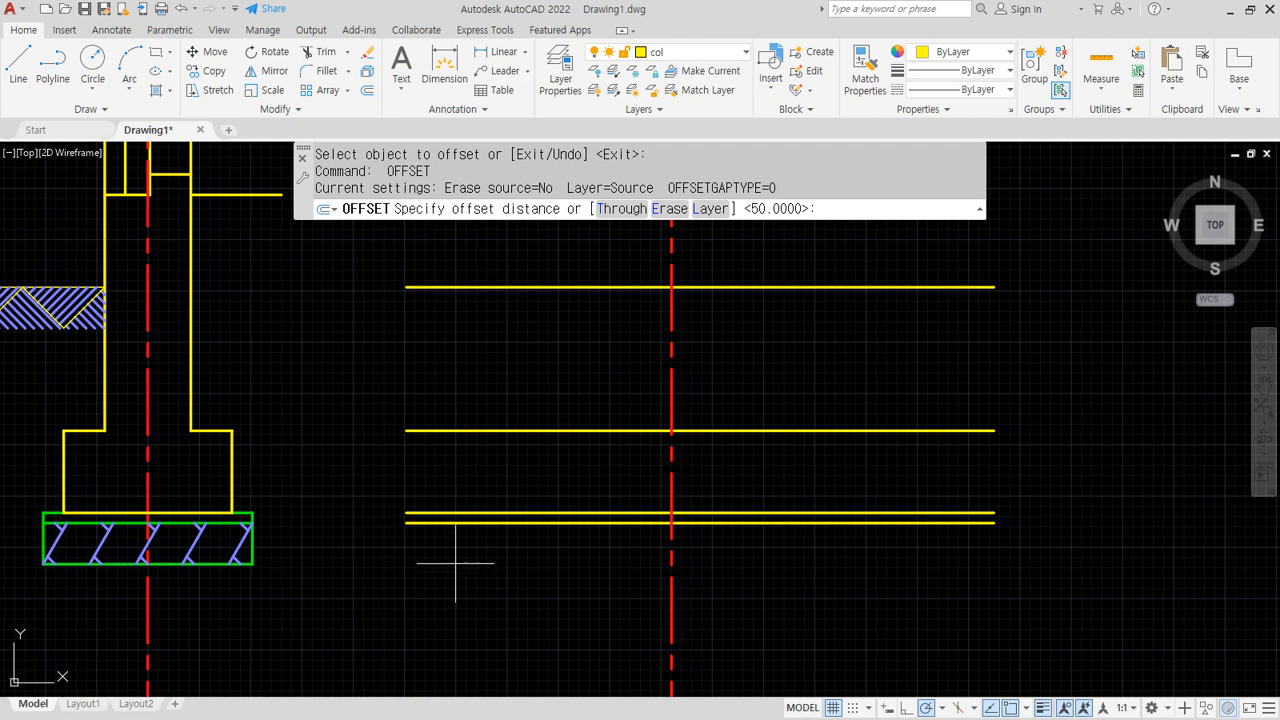
text(200)
key(Return)
click(480, 522)
click(634, 545)
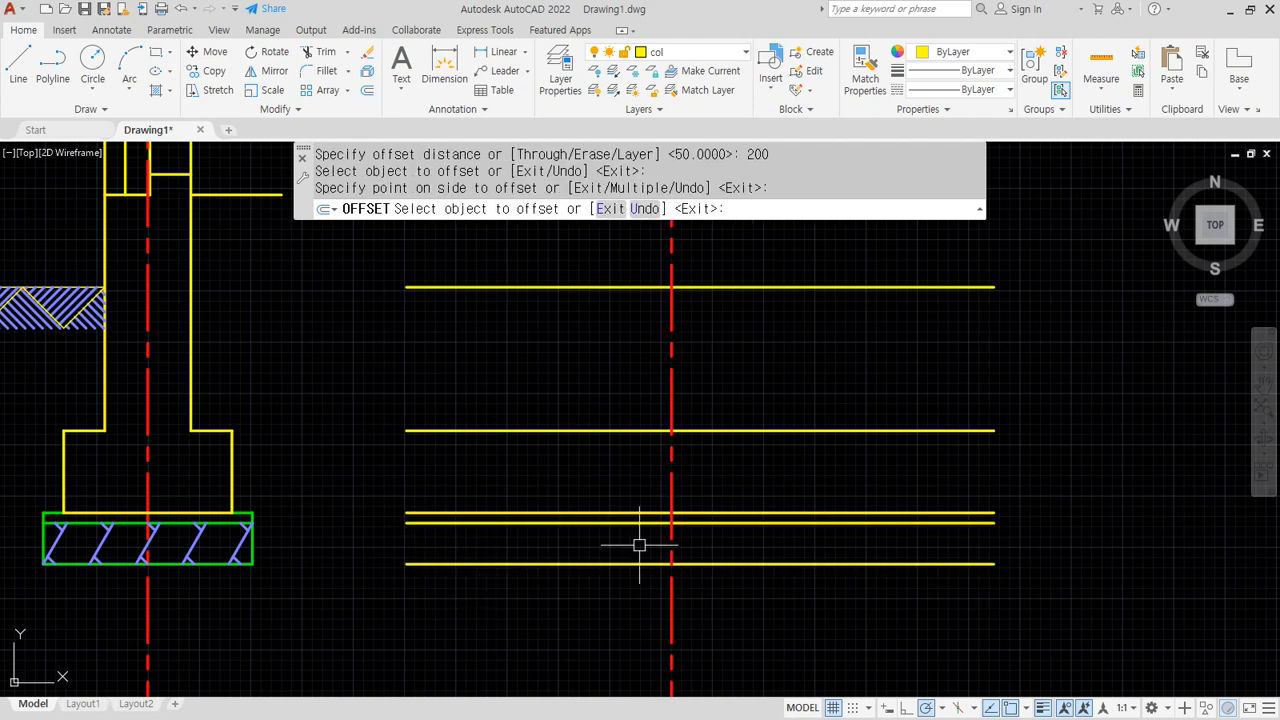
key(Return)
scroll(623, 543, down, 2)
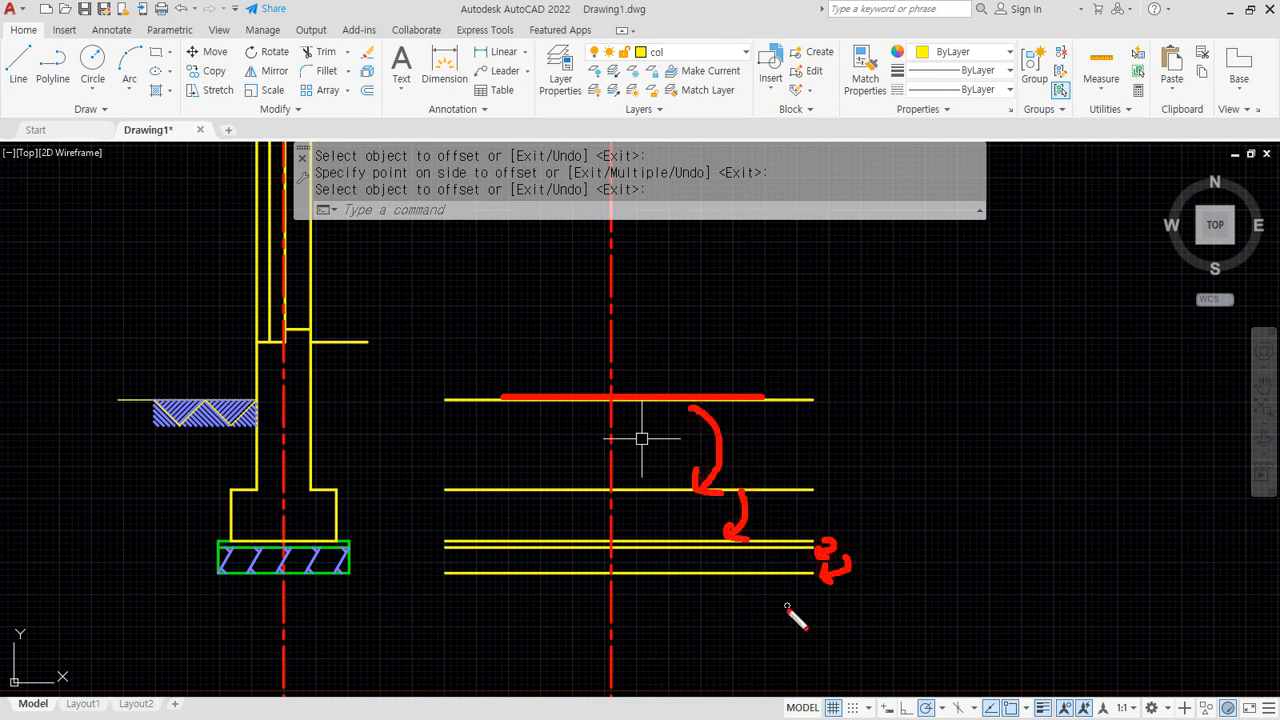
key(Escape)
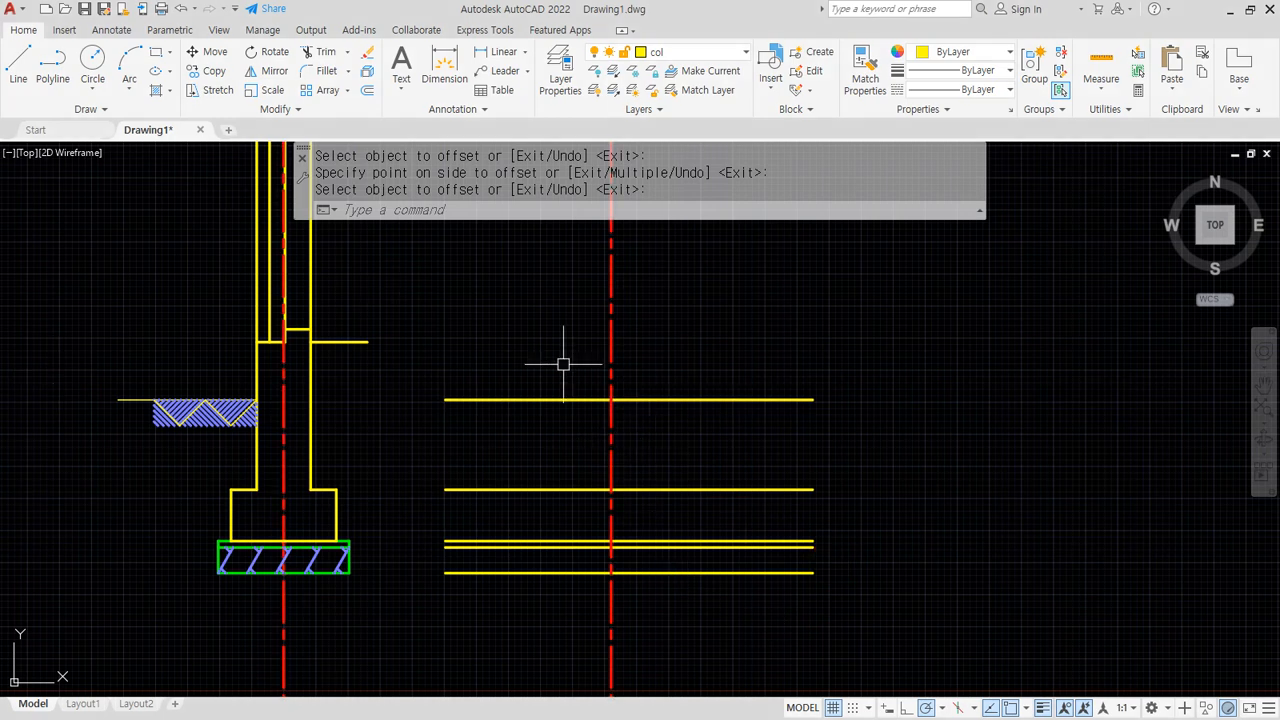
Offset the red vertical centerline 100 to the right
text(o)
key(Return)
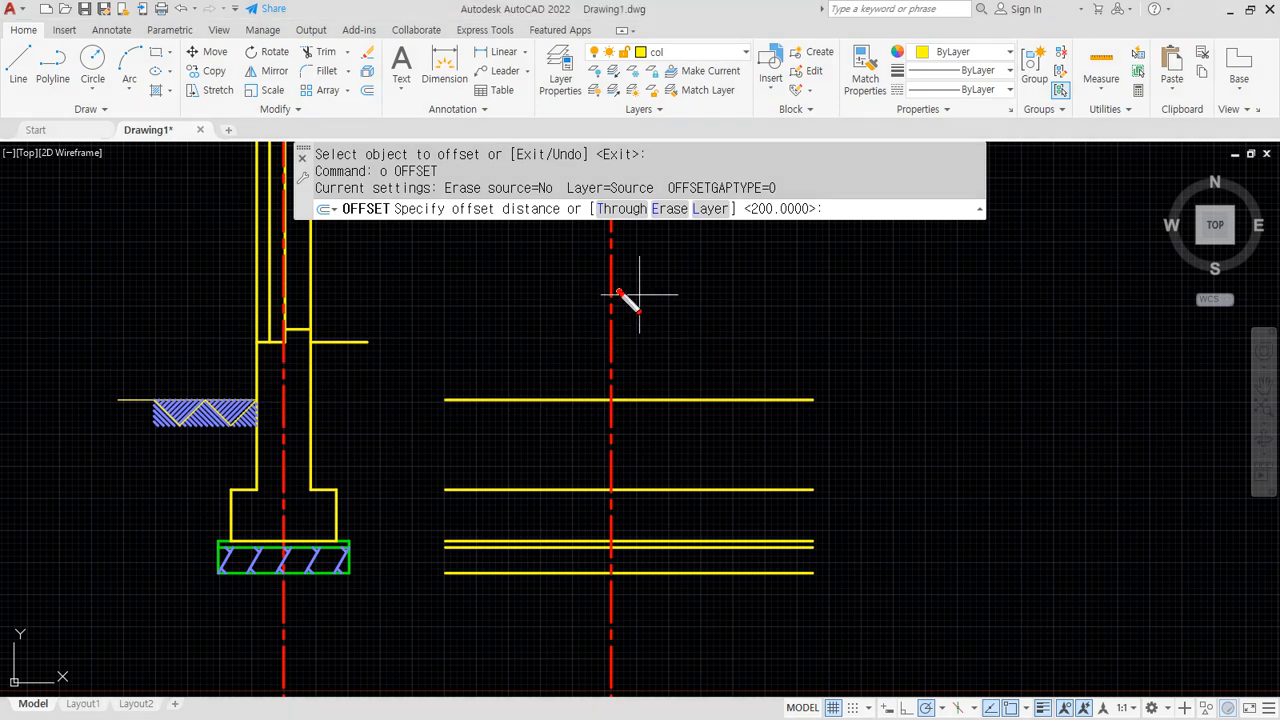
drag(678, 258, 520, 248)
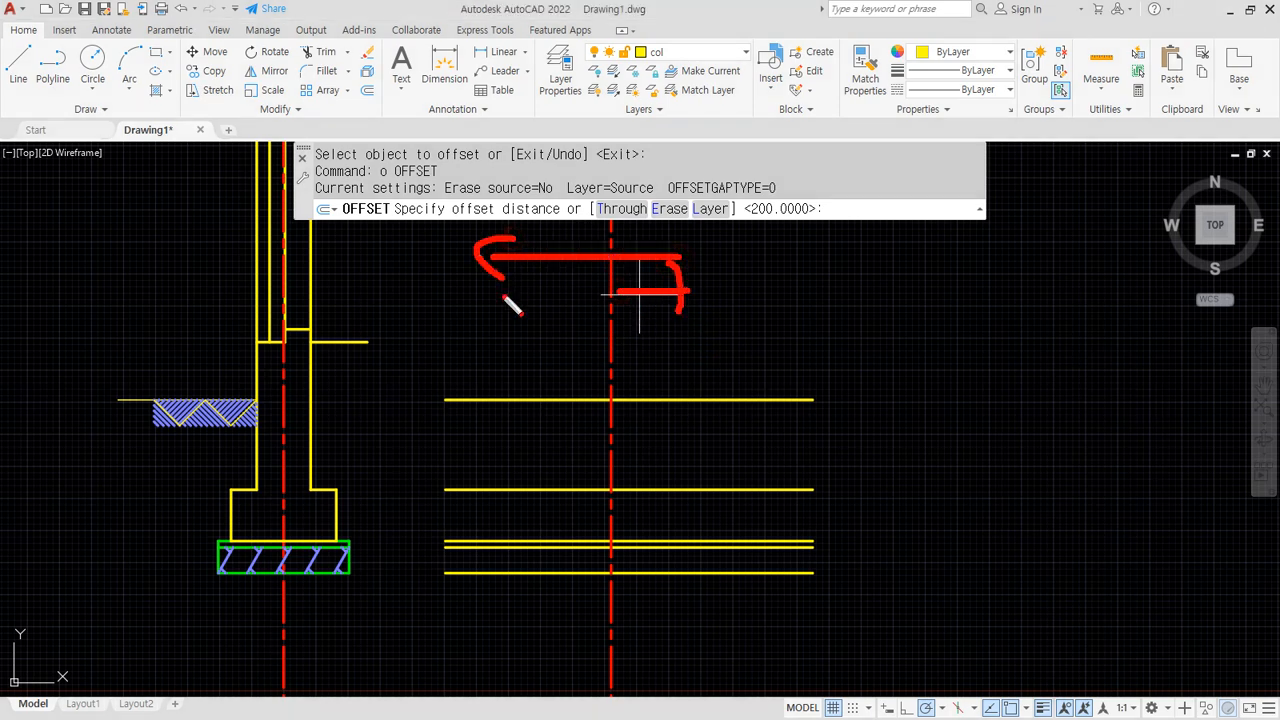
key(Escape)
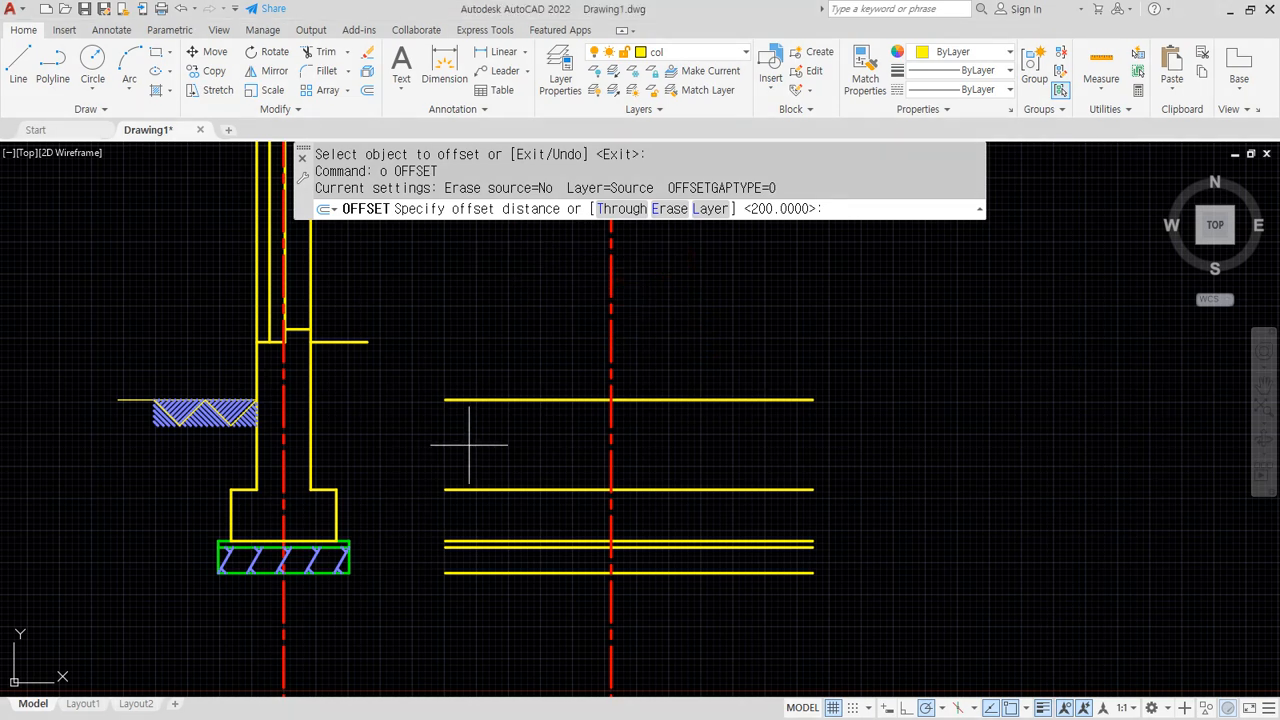
key(Return)
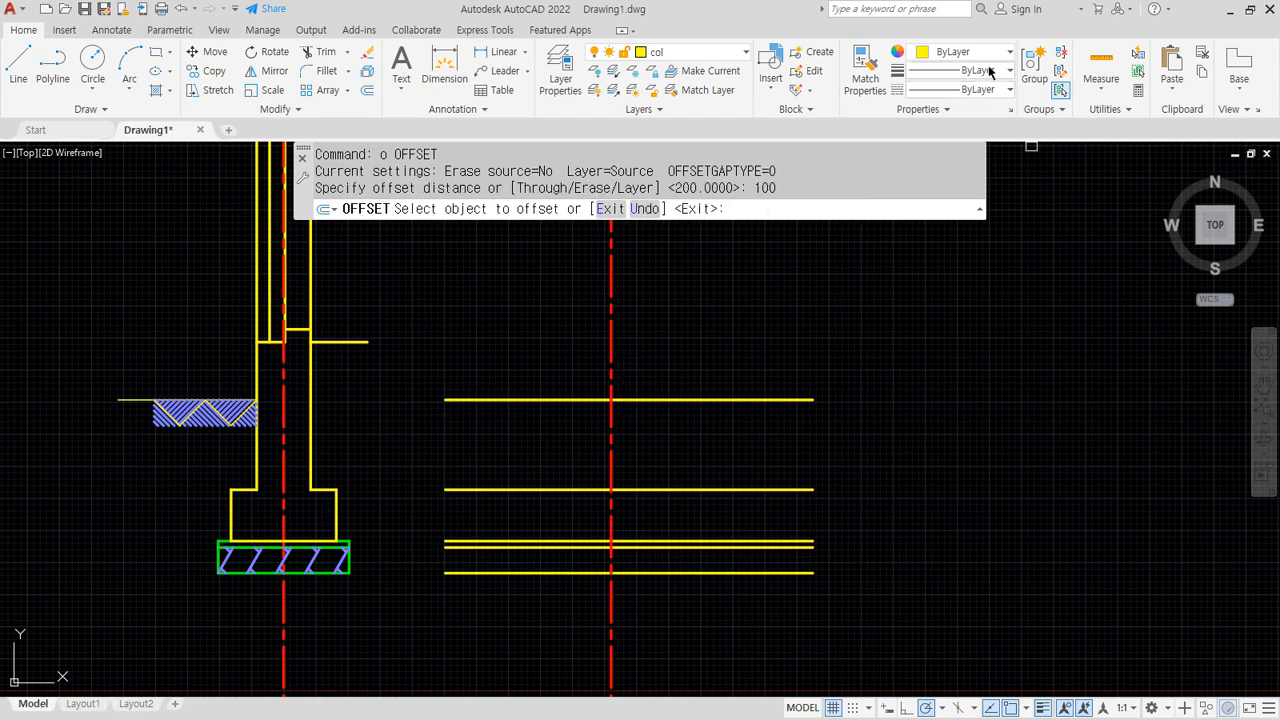
click(611, 286)
click(786, 283)
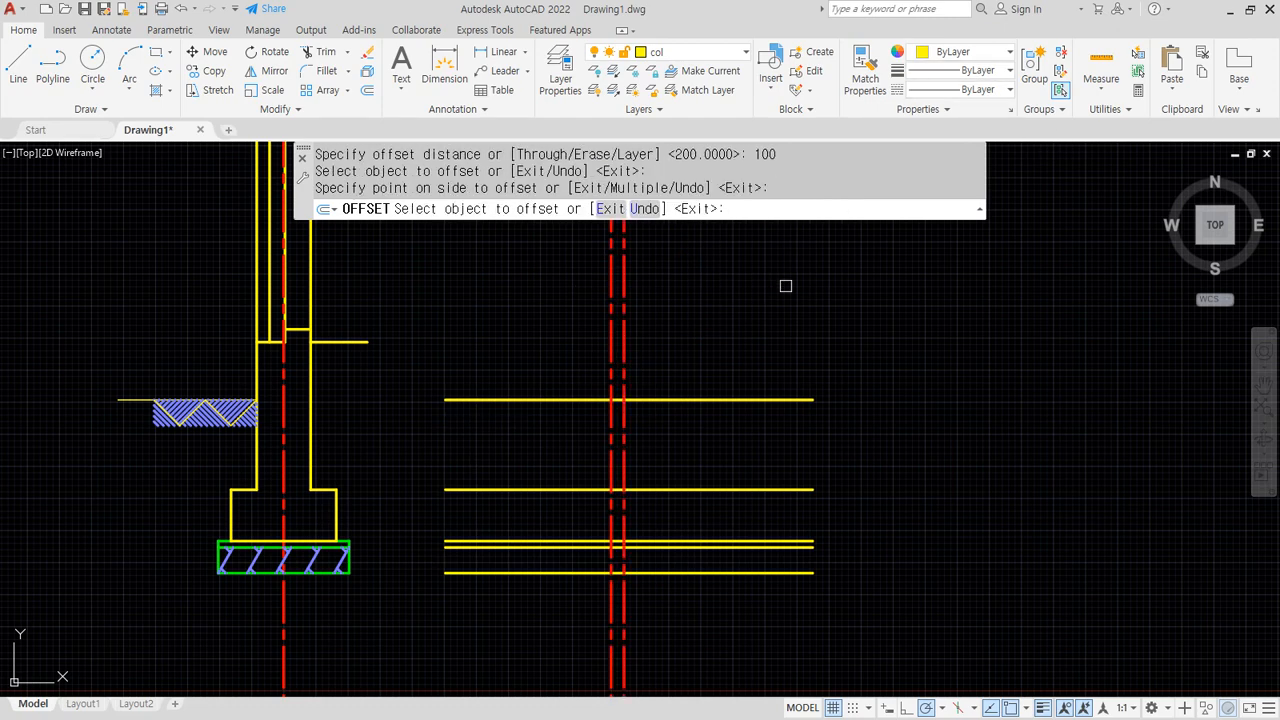
scroll(586, 312, up, 4)
key(Return)
Offset the vertical line beside the centerline 420 to the left for the other wall face
key(Return)
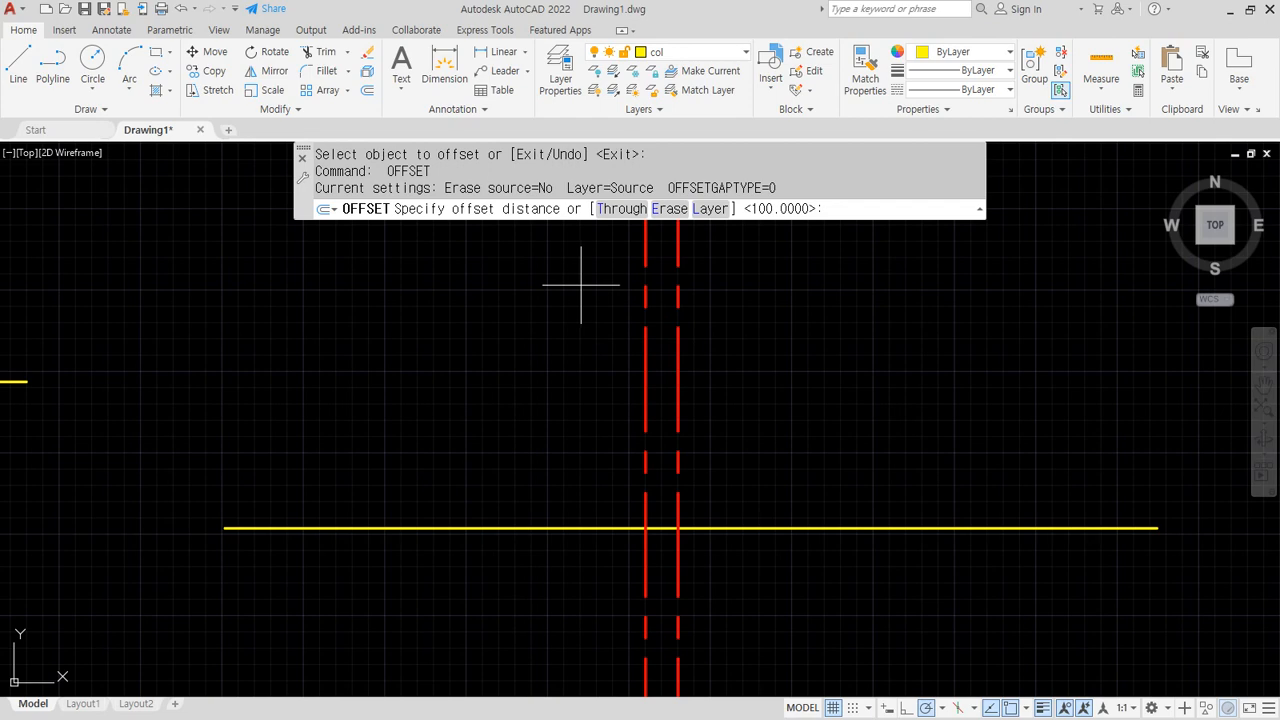
key(Return)
click(677, 380)
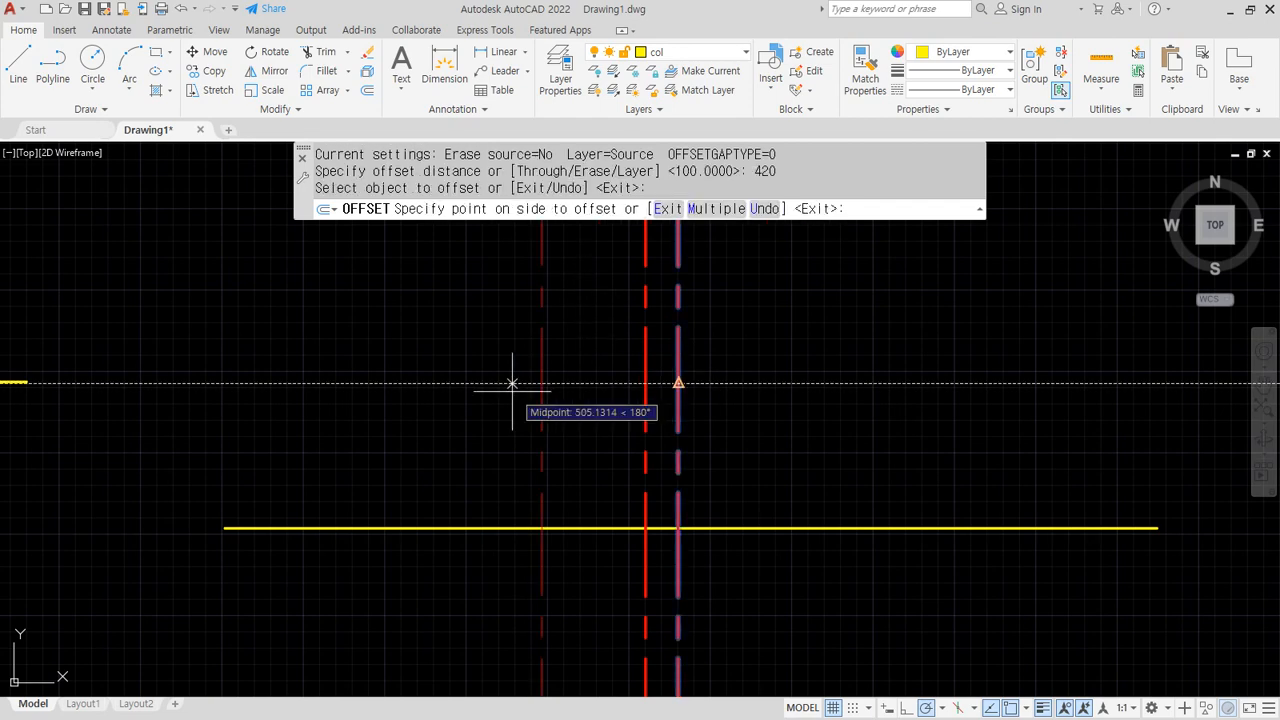
click(511, 380)
Match the properties of the yellow horizontal line onto both wall face lines, leaving the middle centerline as is
text(ma)
key(Return)
click(692, 526)
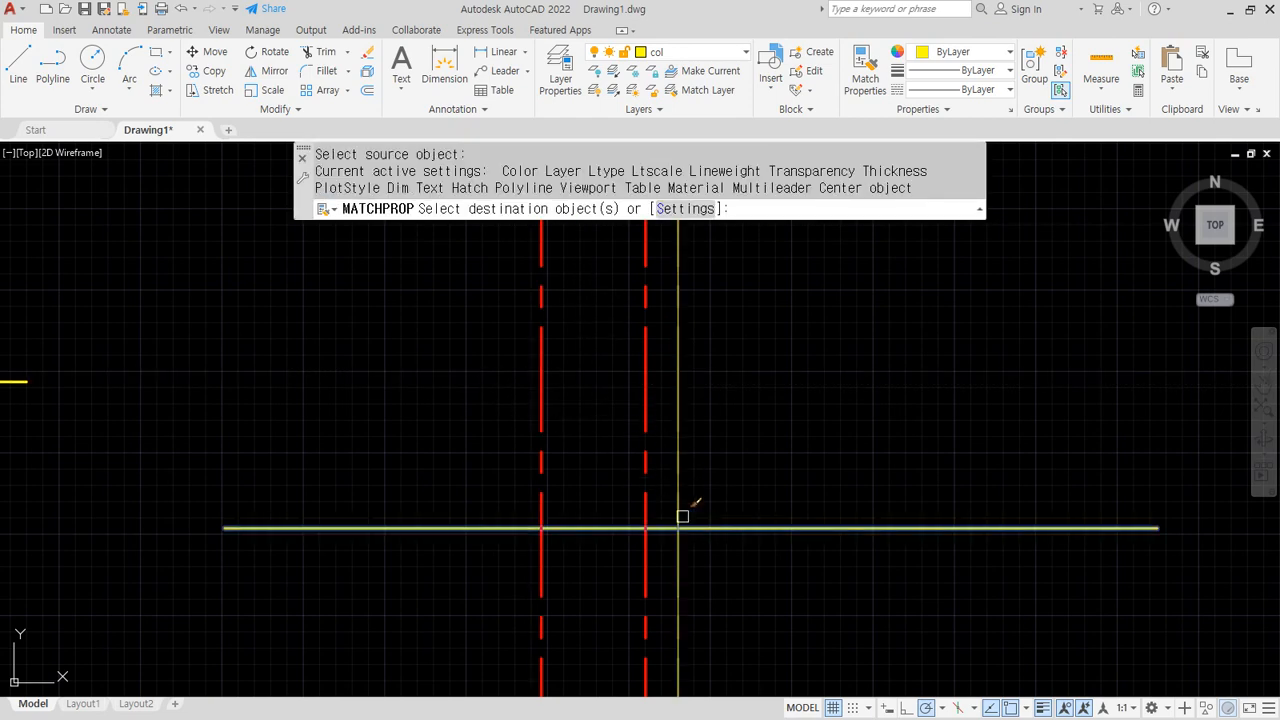
click(679, 508)
click(540, 480)
key(Return)
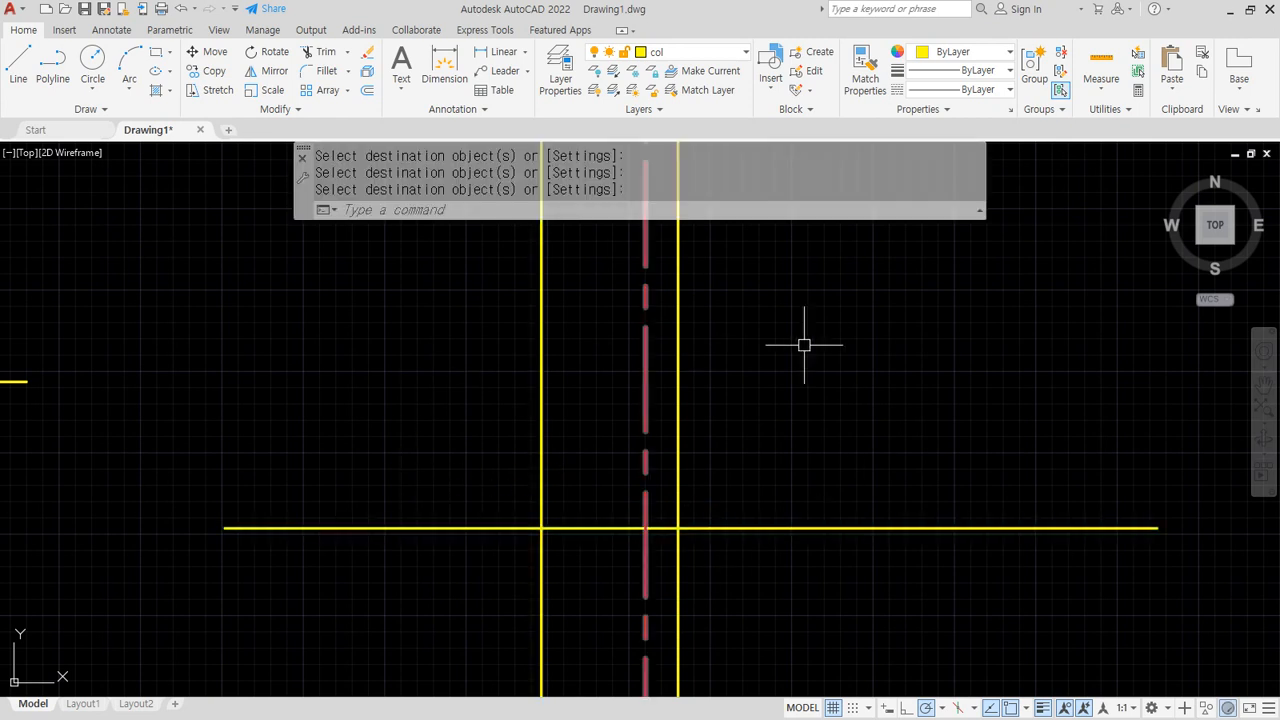
Offset the horizontal ground line 200 downward as a helper line
middle_drag(577, 531, 574, 348)
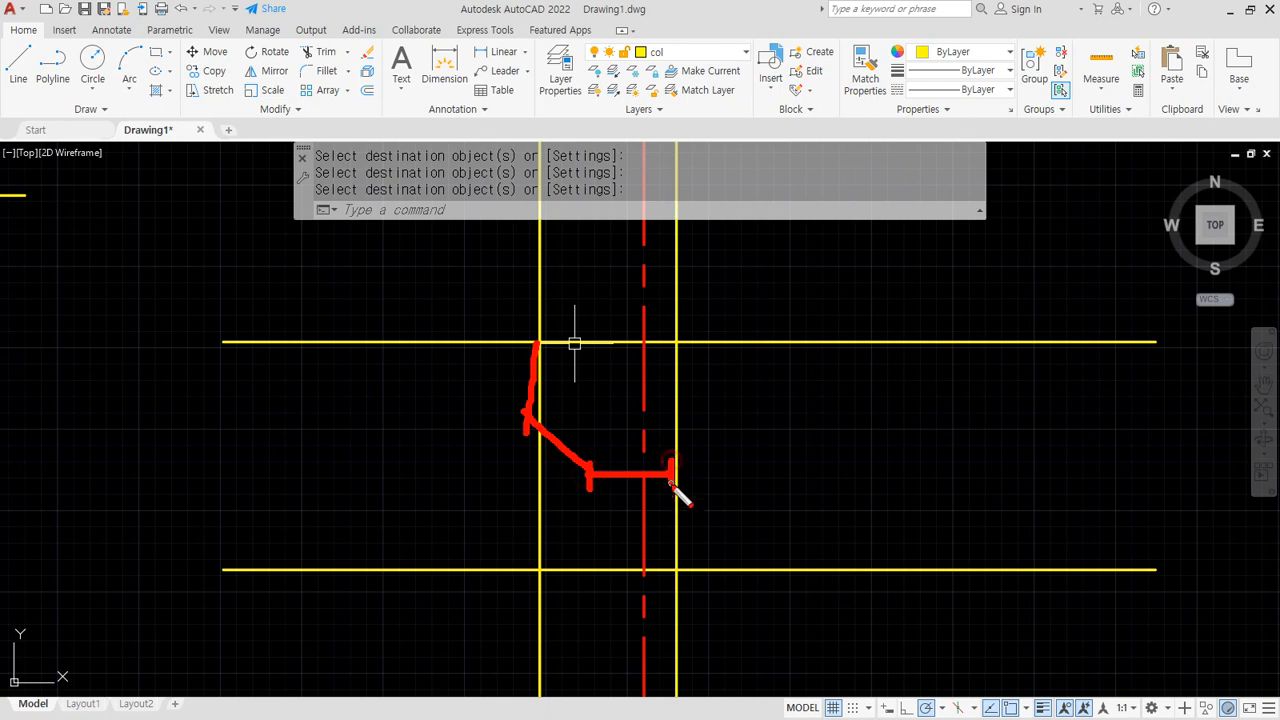
key(Escape)
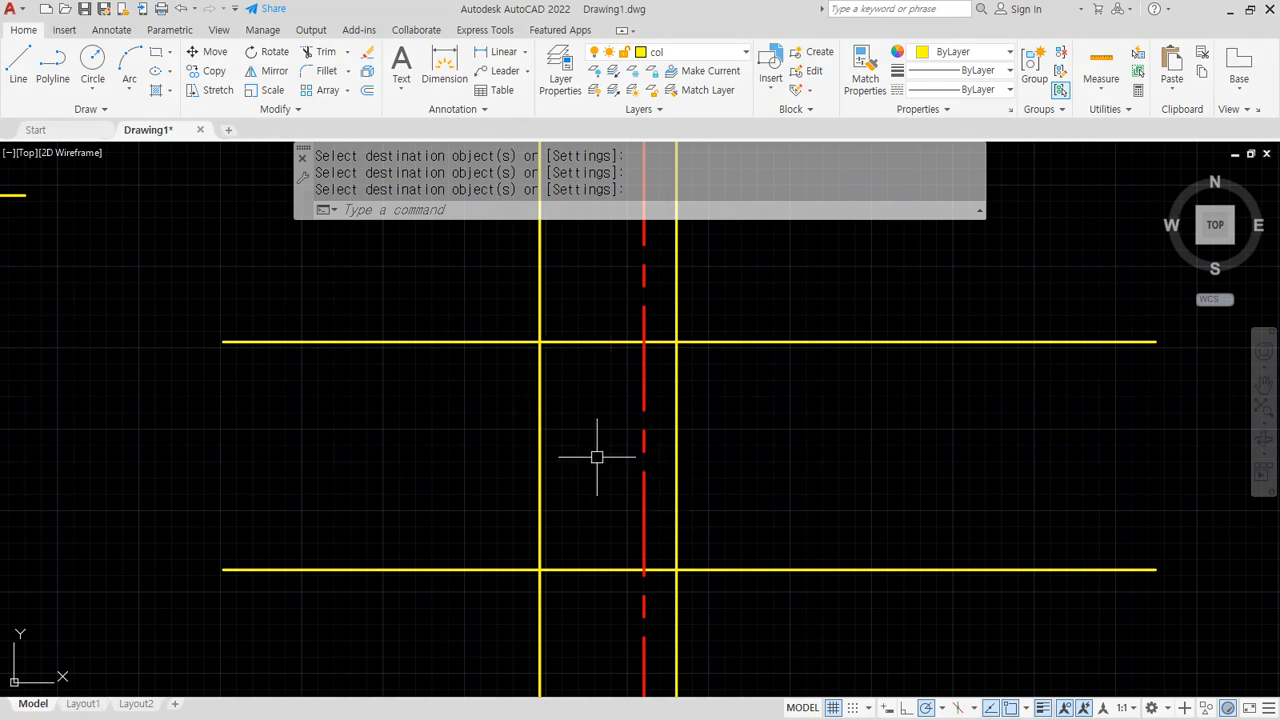
text(o)
key(Return)
key(Return)
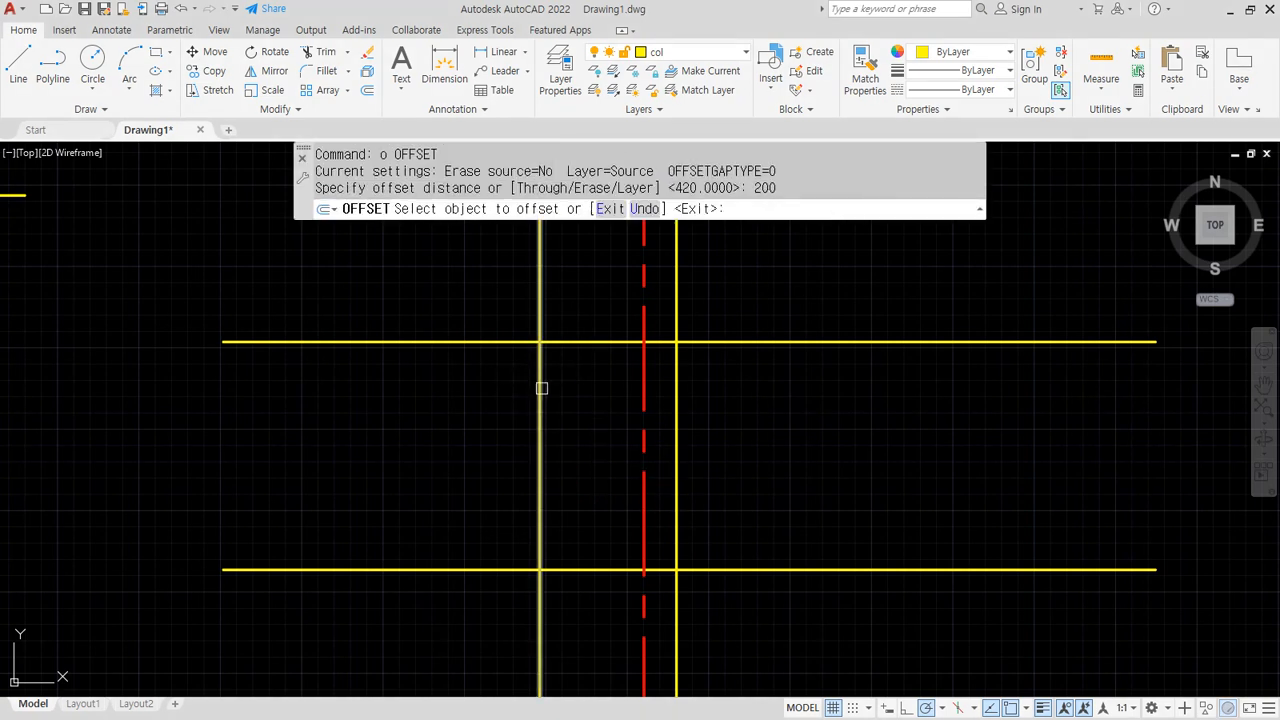
click(497, 342)
click(486, 487)
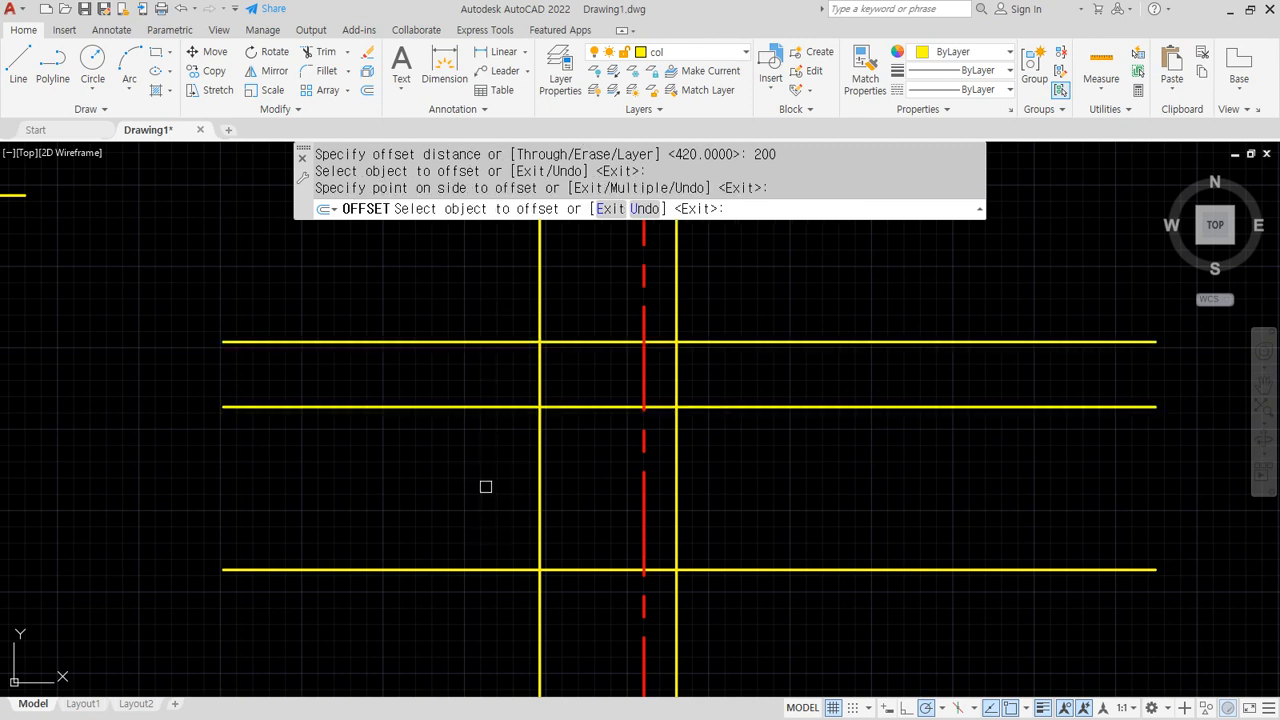
key(Return)
key(Return)
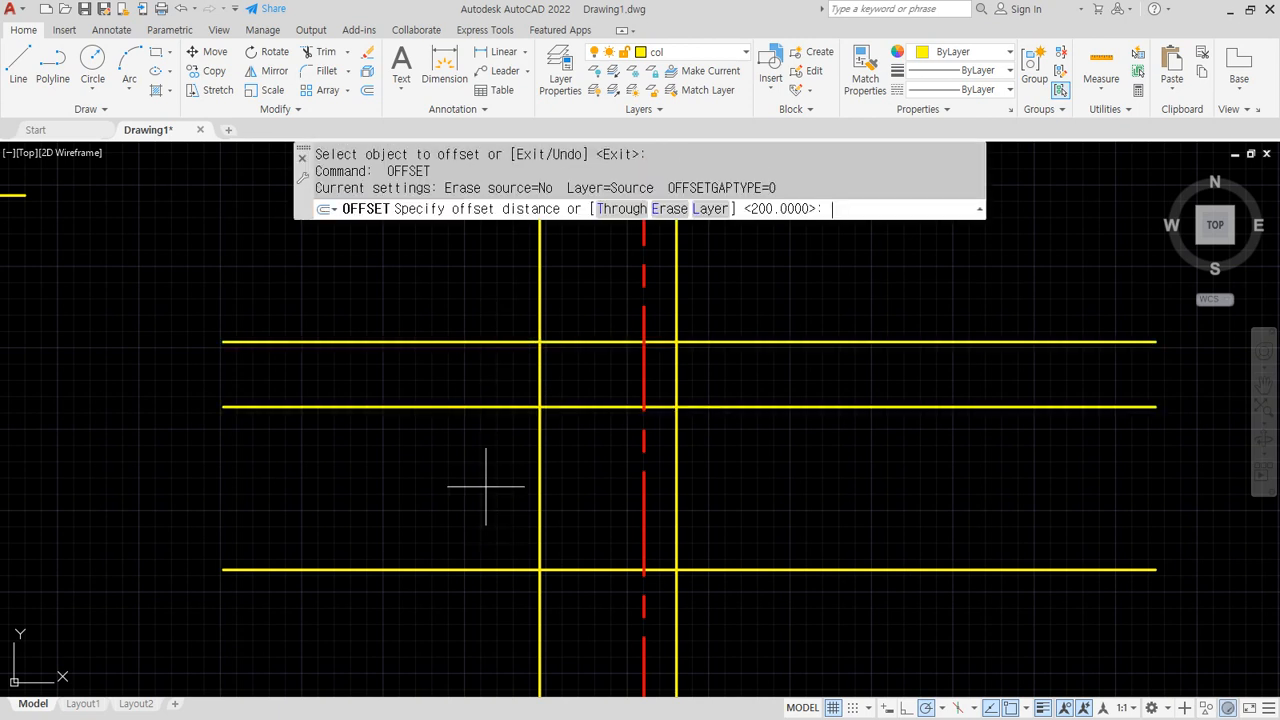
key(Escape)
Draw a 250 line at 315° from the helper line's intersection with the left wall face, continuing vertically down past the next horizontal line
text(l)
key(Return)
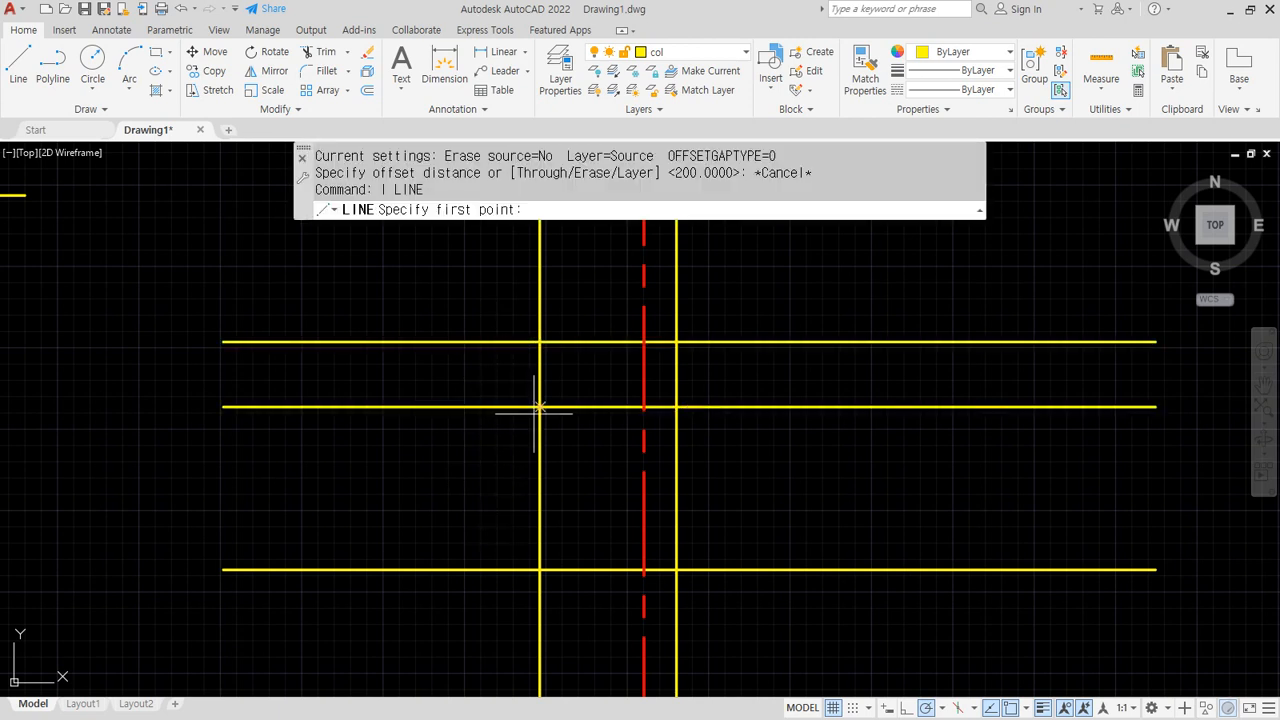
click(540, 407)
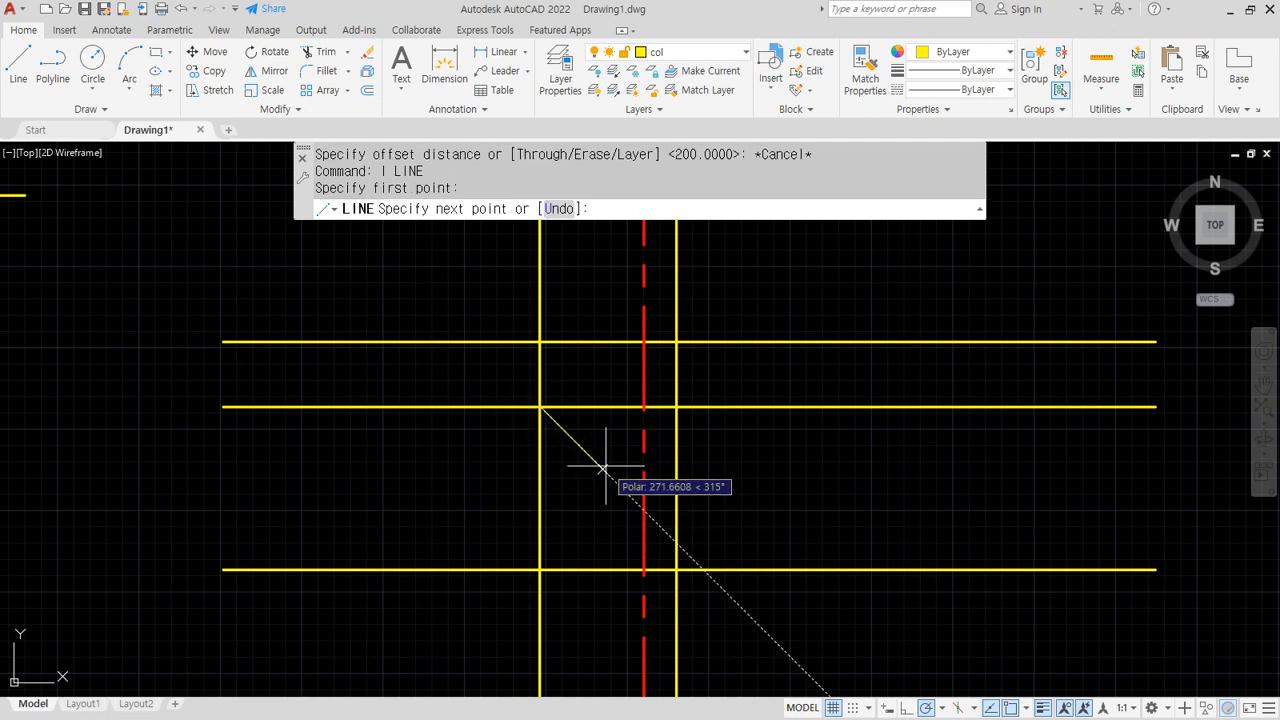
text(250)
key(Return)
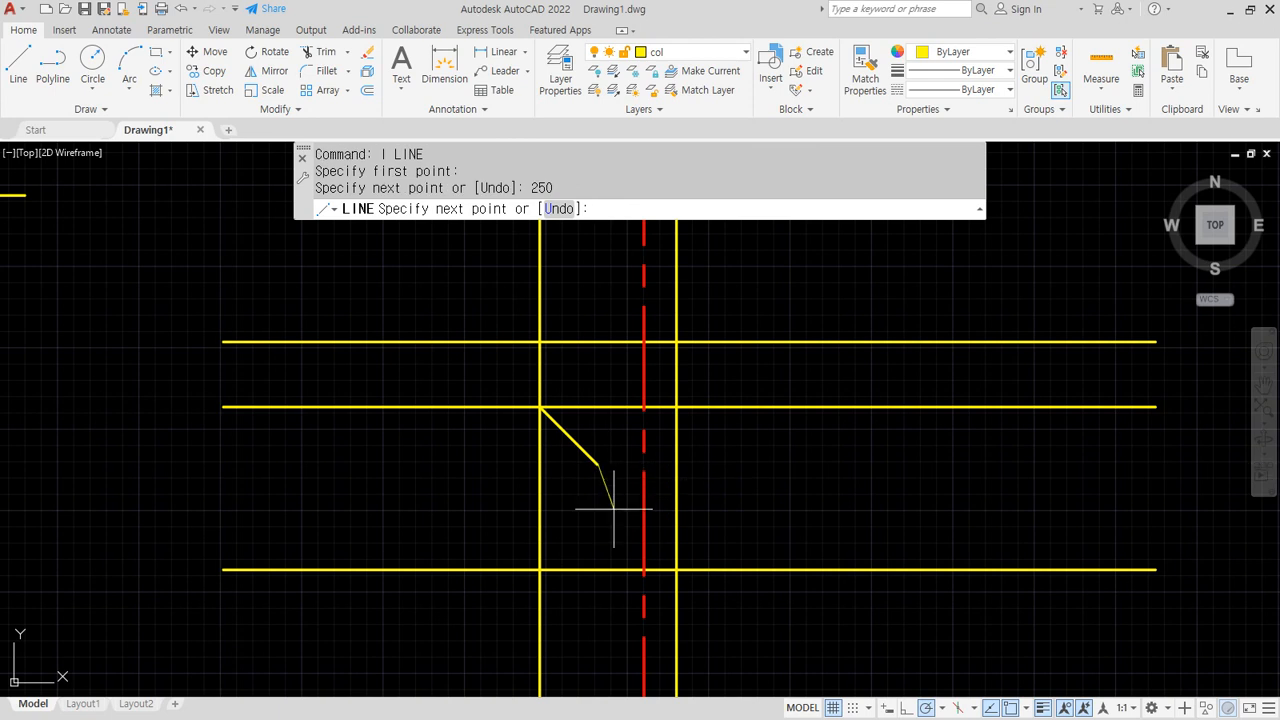
click(597, 634)
key(Return)
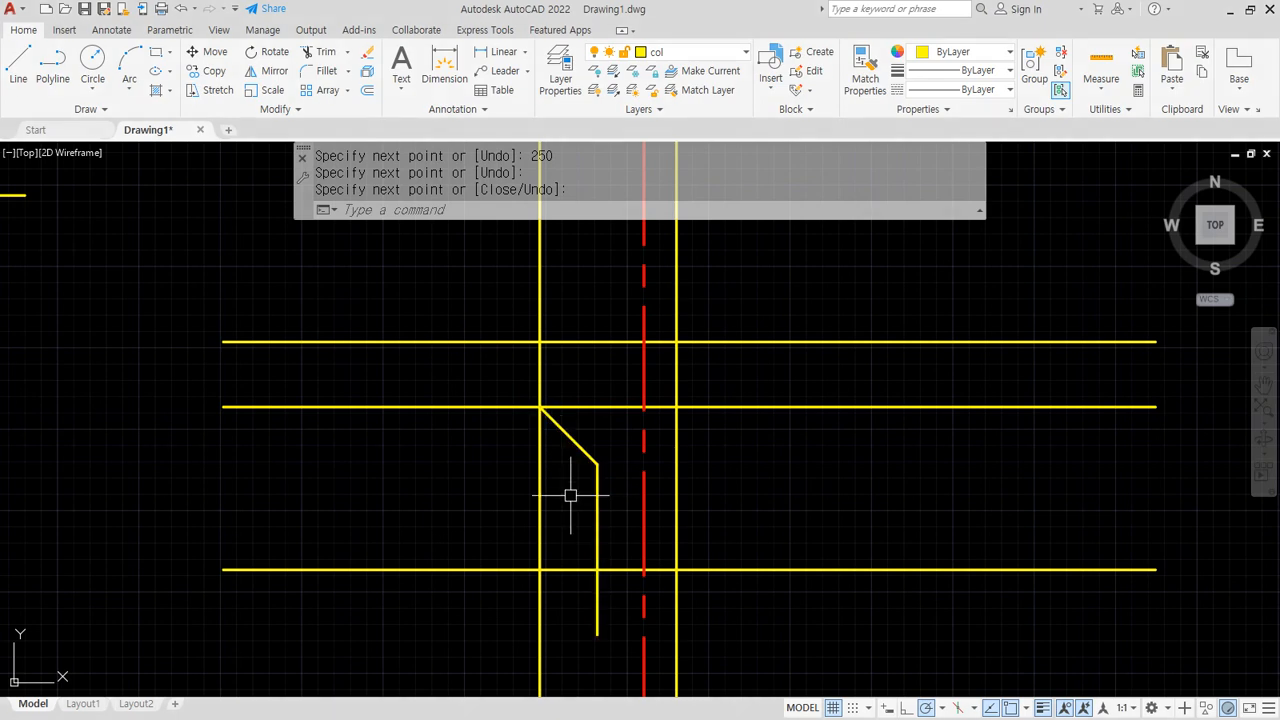
Erase the horizontal helper line at the start of the diagonal
click(601, 412)
click(589, 453)
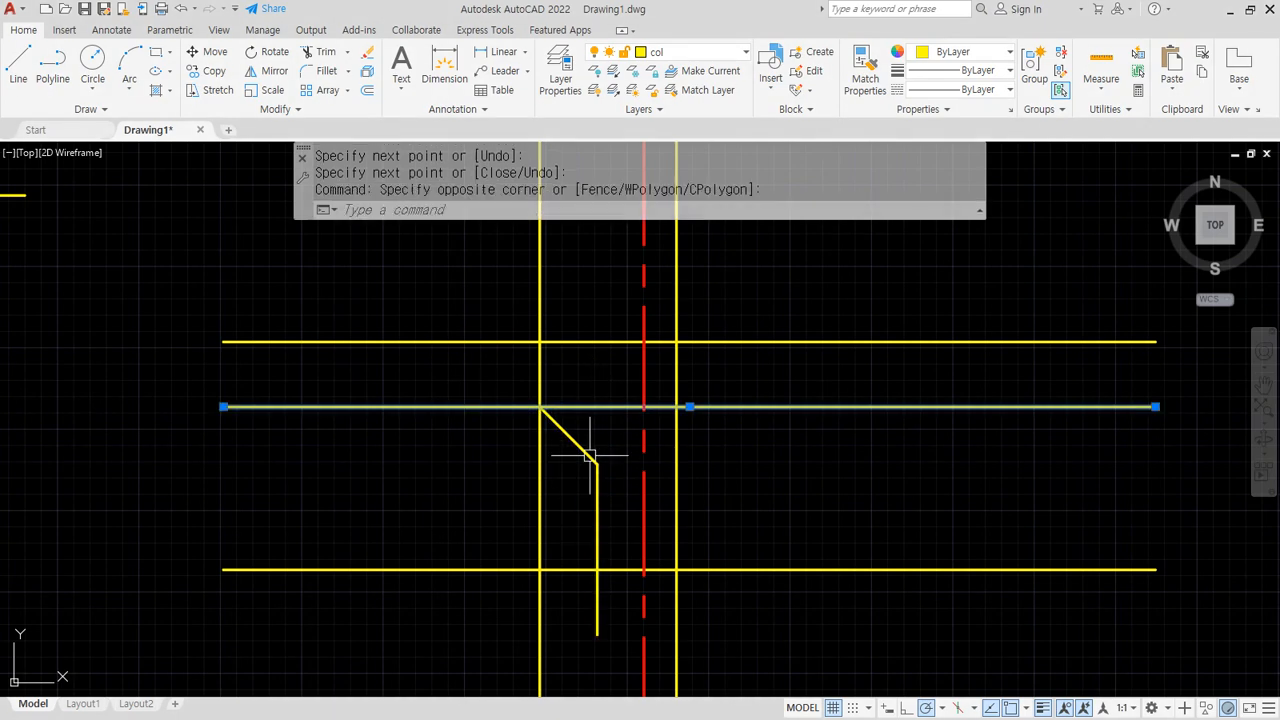
text(e)
key(Return)
middle_drag(551, 514, 541, 342)
text(e)
key(Escape)
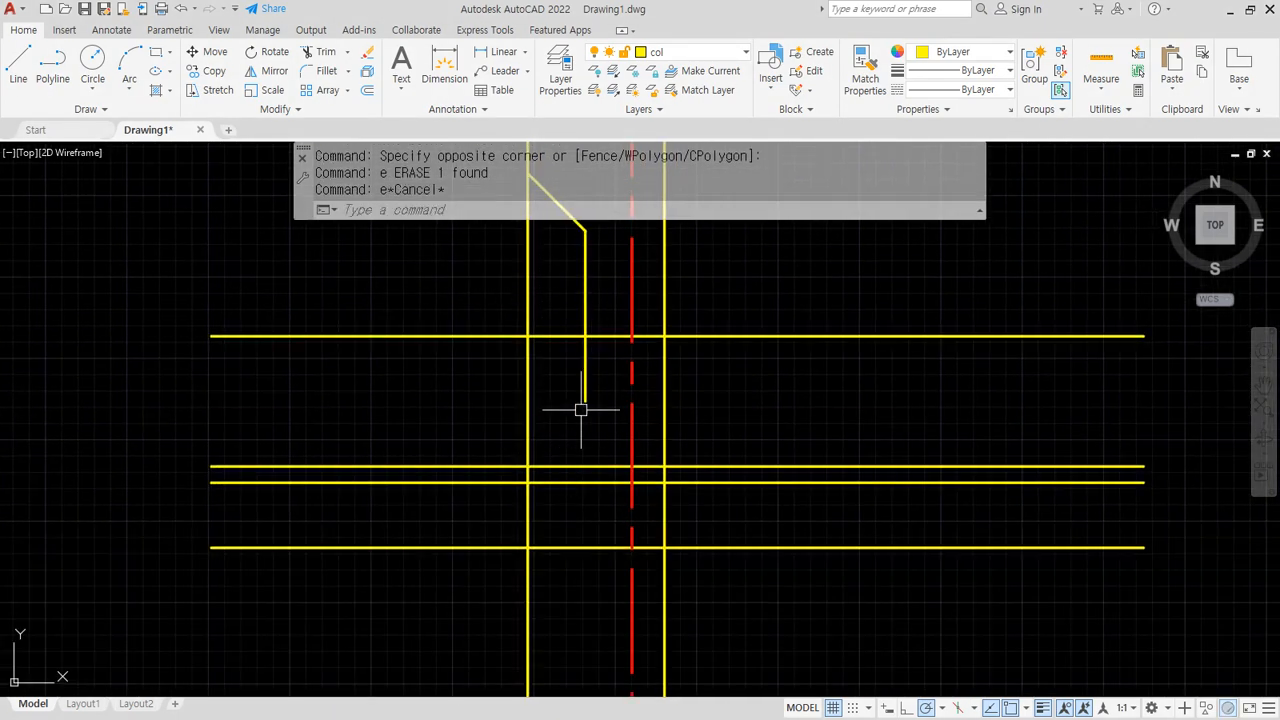
Stretch the lower end of the short vertical line straight down past the lowest horizontal line
click(579, 405)
click(586, 401)
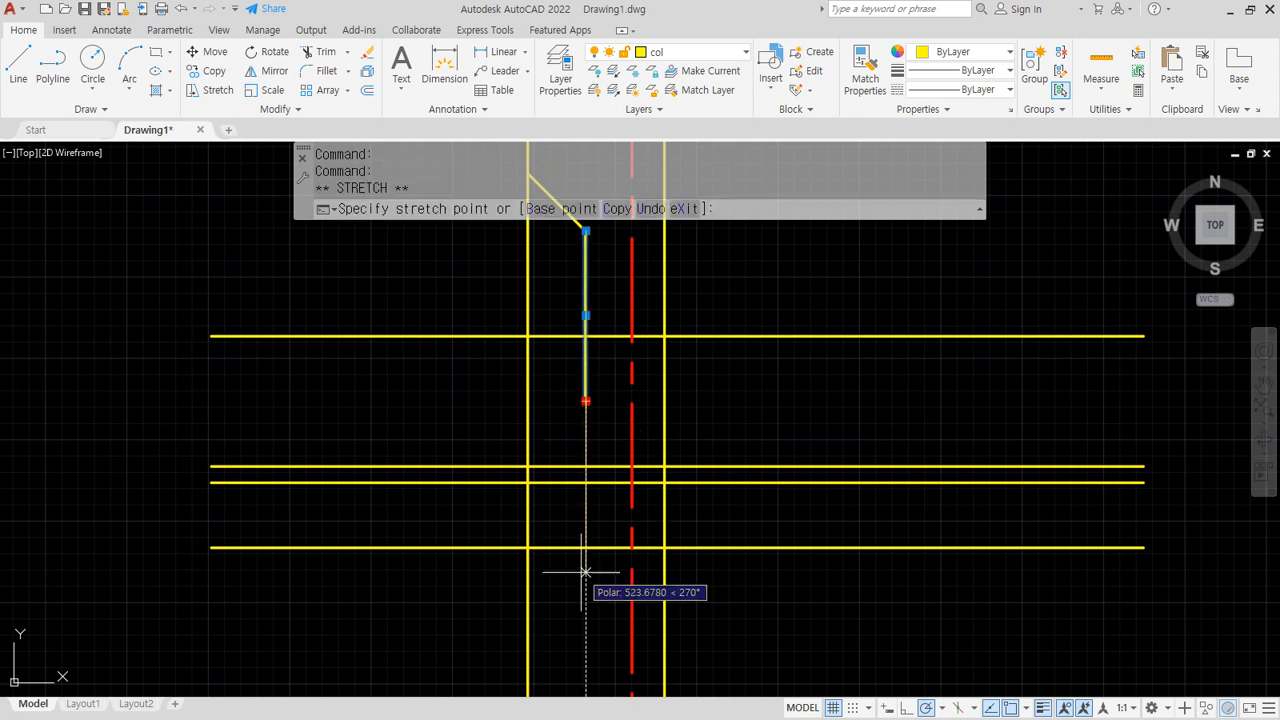
middle_drag(544, 440, 514, 540)
key(Escape)
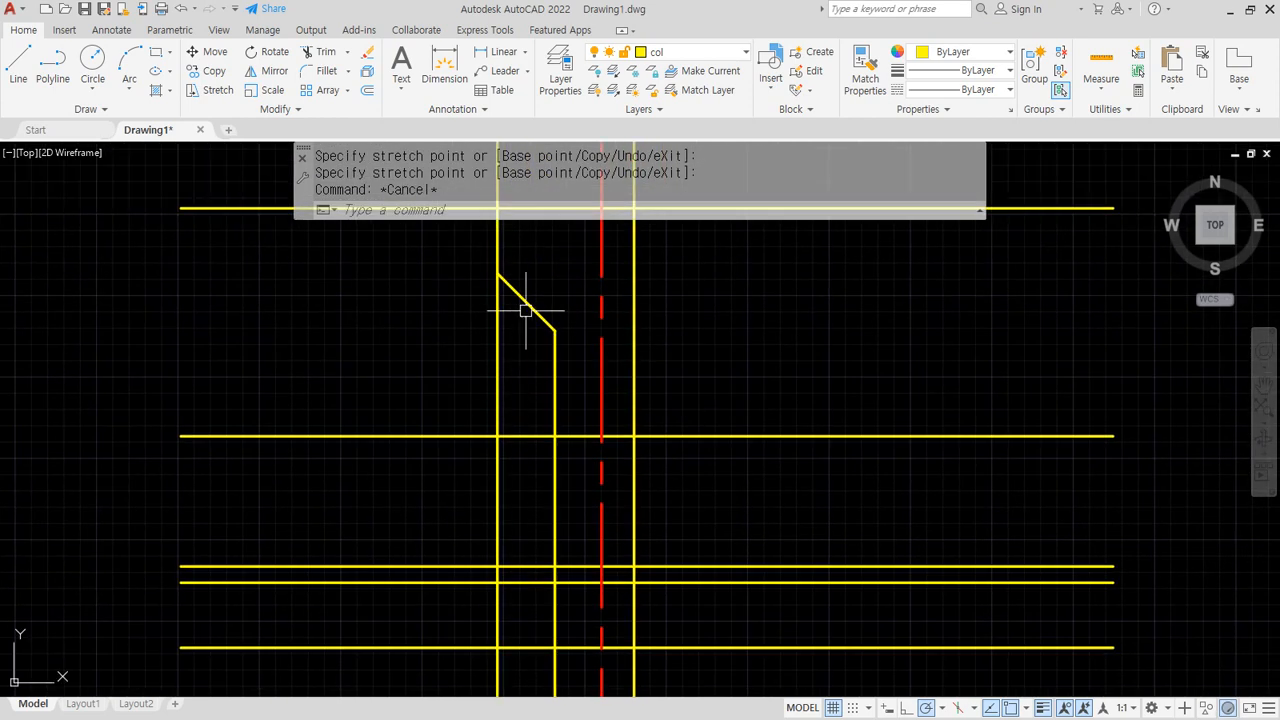
Fillet the left wall face with the diagonal line at radius 0, keeping the wall portion above the corner
text(f)
key(Return)
click(493, 254)
scroll(423, 340, down, 2)
middle_drag(423, 340, 429, 414)
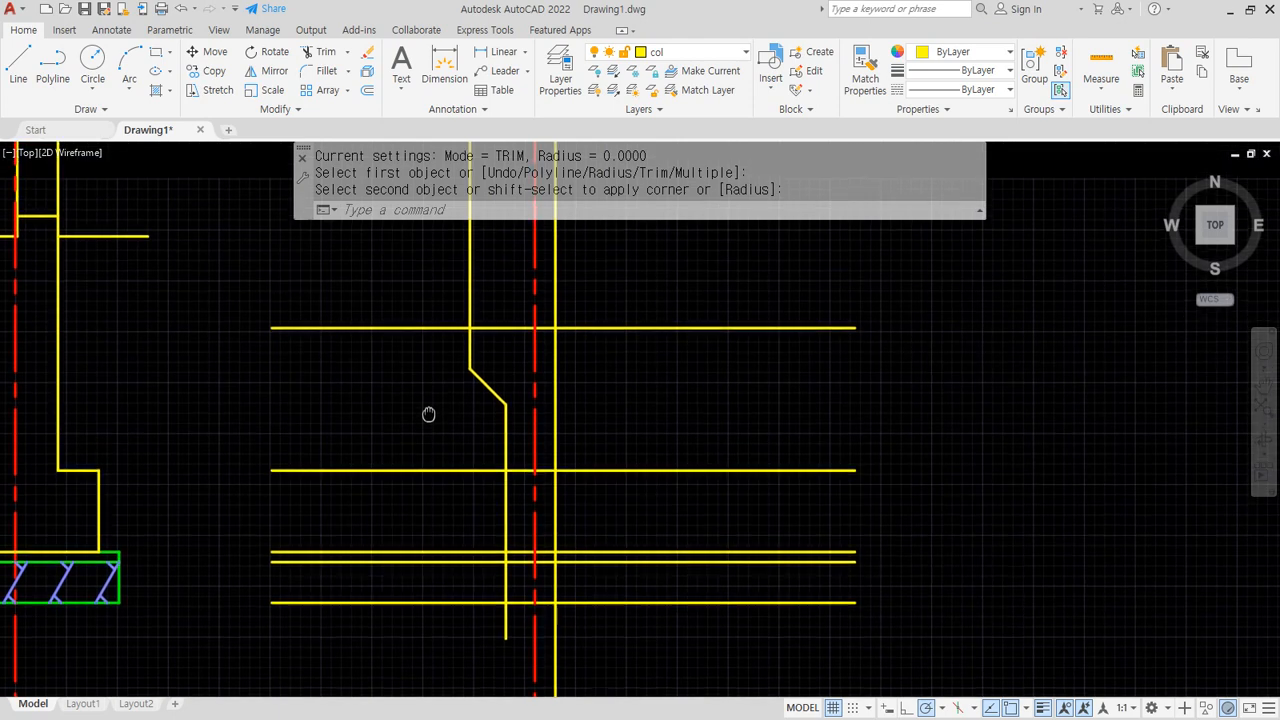
Offset the right wall face 200 to the right and the left neck line 200 to the left
scroll(529, 420, up, 2)
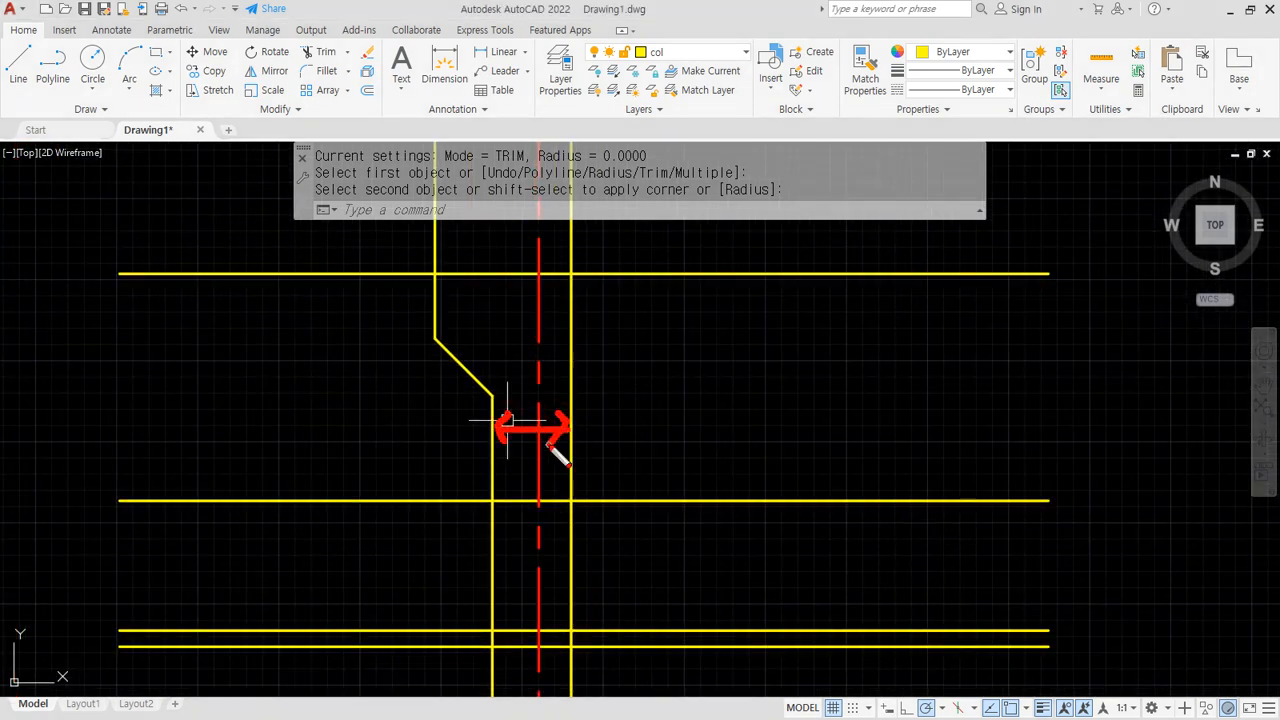
key(Escape)
middle_drag(517, 543, 543, 370)
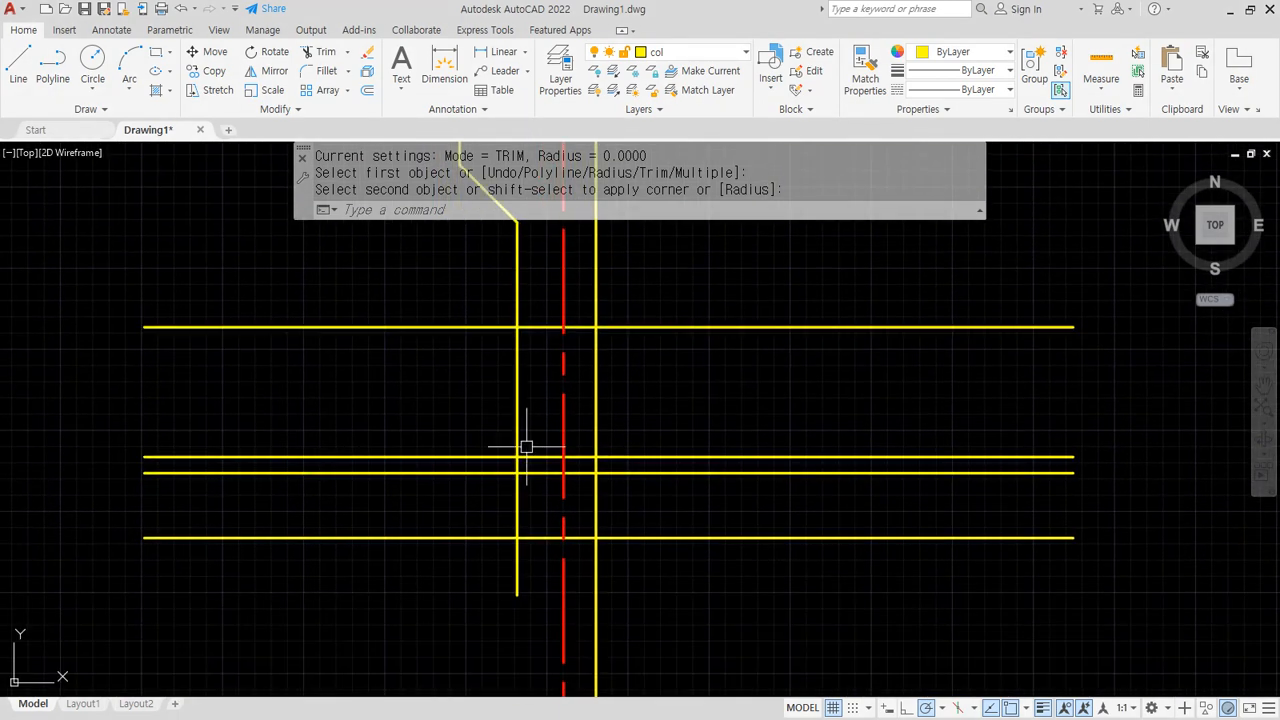
mouse_move(526, 446)
middle_down()
mouse_move(523, 383)
mouse_move(522, 441)
middle_up()
scroll(543, 428, up, 2)
text(o)
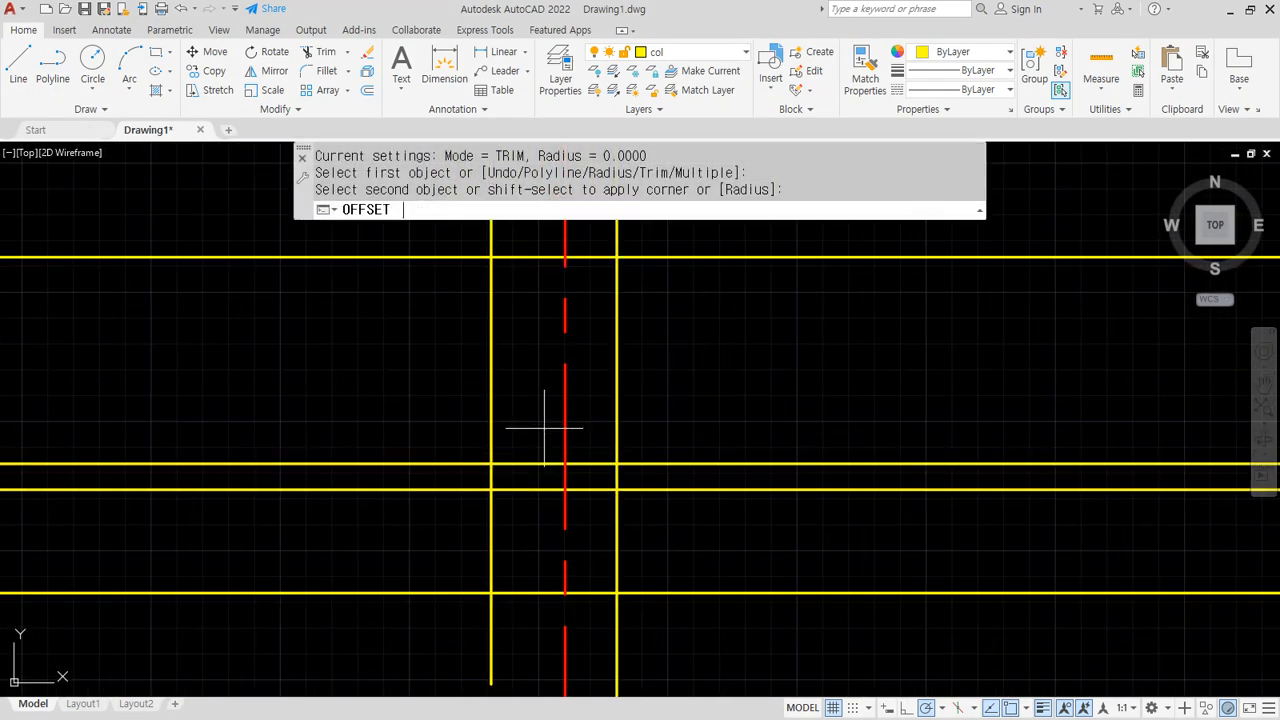
key(Return)
text(2)
key(Return)
click(618, 386)
click(666, 380)
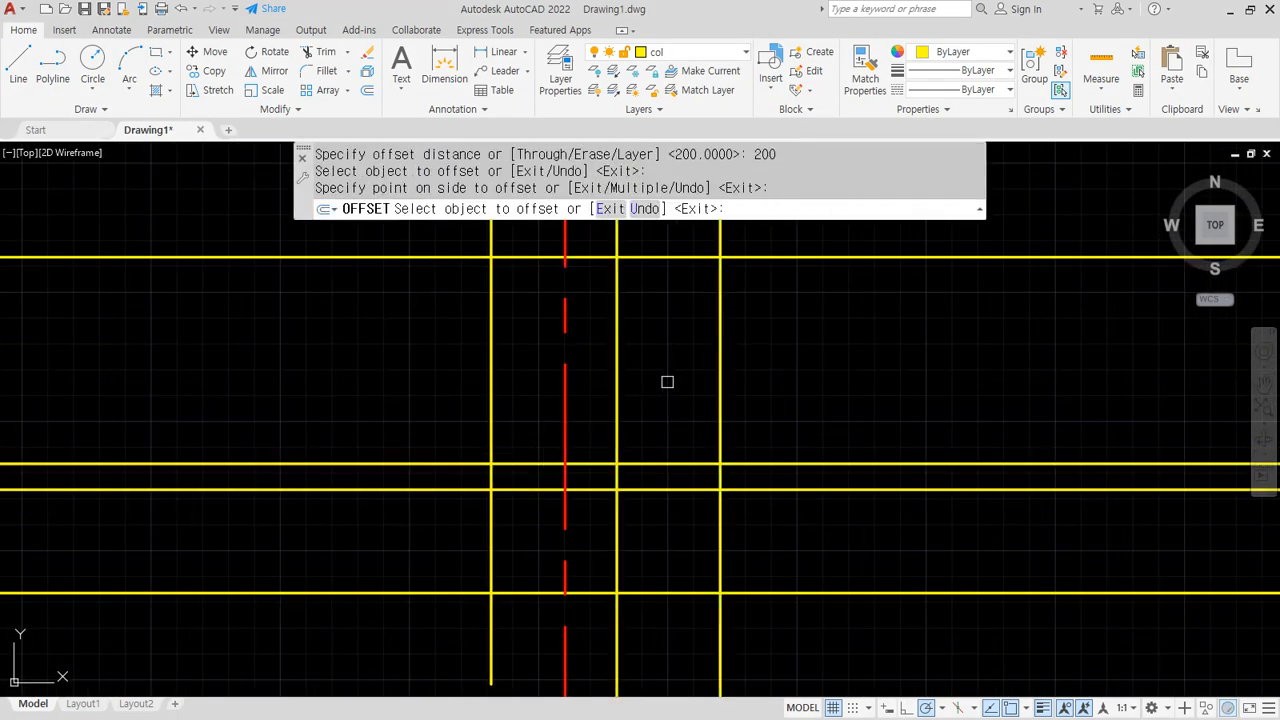
click(480, 389)
click(490, 391)
click(450, 394)
key(Return)
Offset the two outermost vertical lines of the footing 100 outward on each side
key(Return)
text(1)
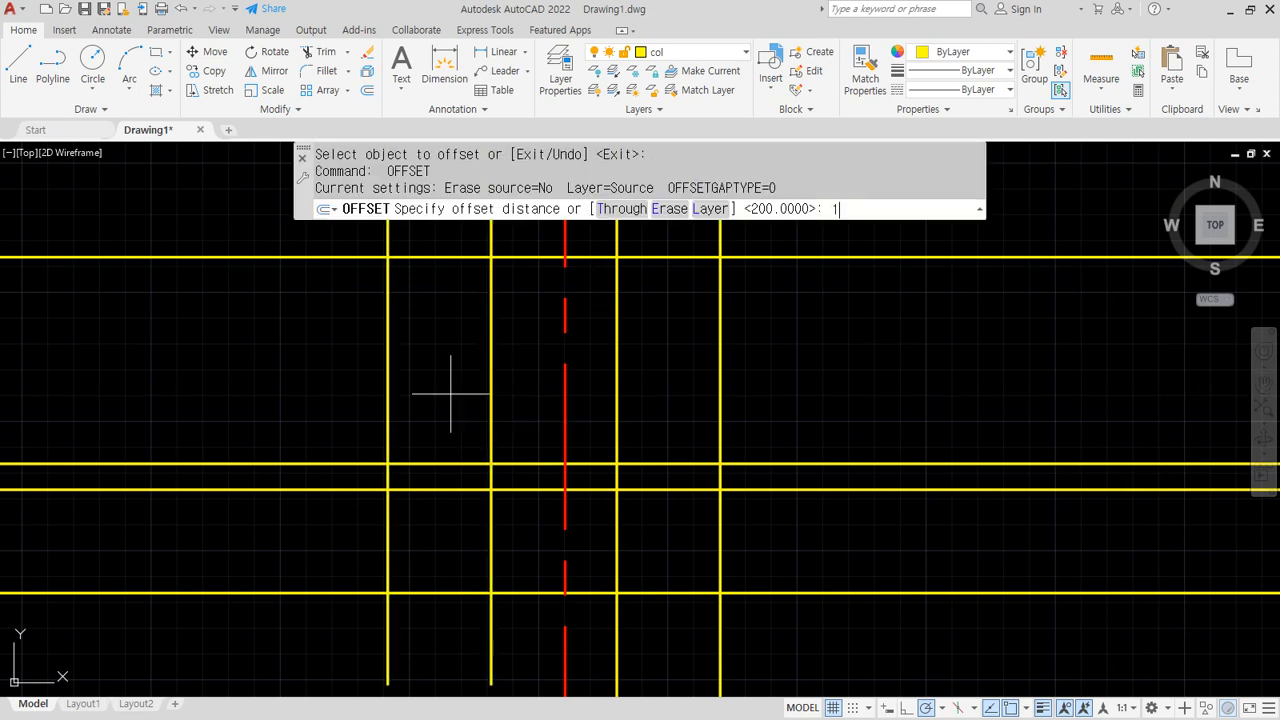
text(00)
key(Return)
click(388, 543)
click(360, 543)
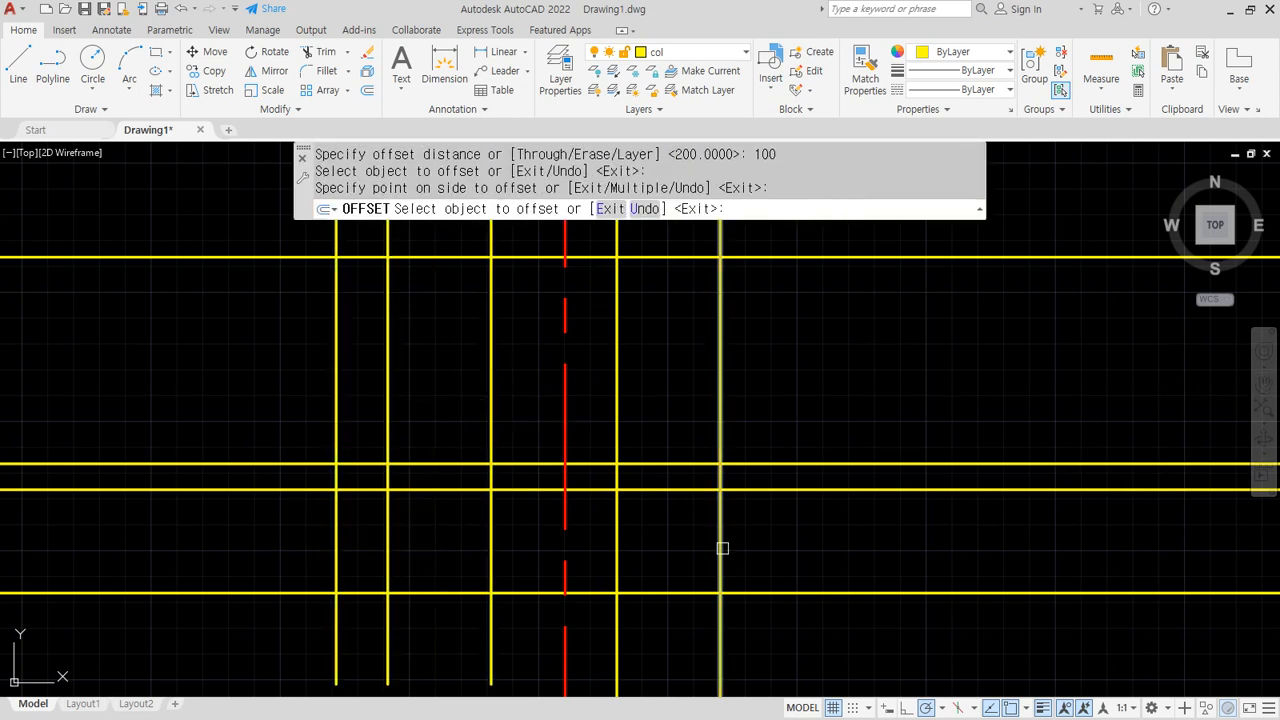
click(721, 543)
click(818, 541)
scroll(645, 456, down, 1)
scroll(559, 388, down, 1)
mouse_move(551, 391)
middle_down()
mouse_move(478, 403)
mouse_move(556, 459)
middle_up()
key(Return)
Trim the footing-top line between the neck's left face and the red centerline
scroll(555, 426, up, 2)
text(tr)
key(Return)
click(568, 414)
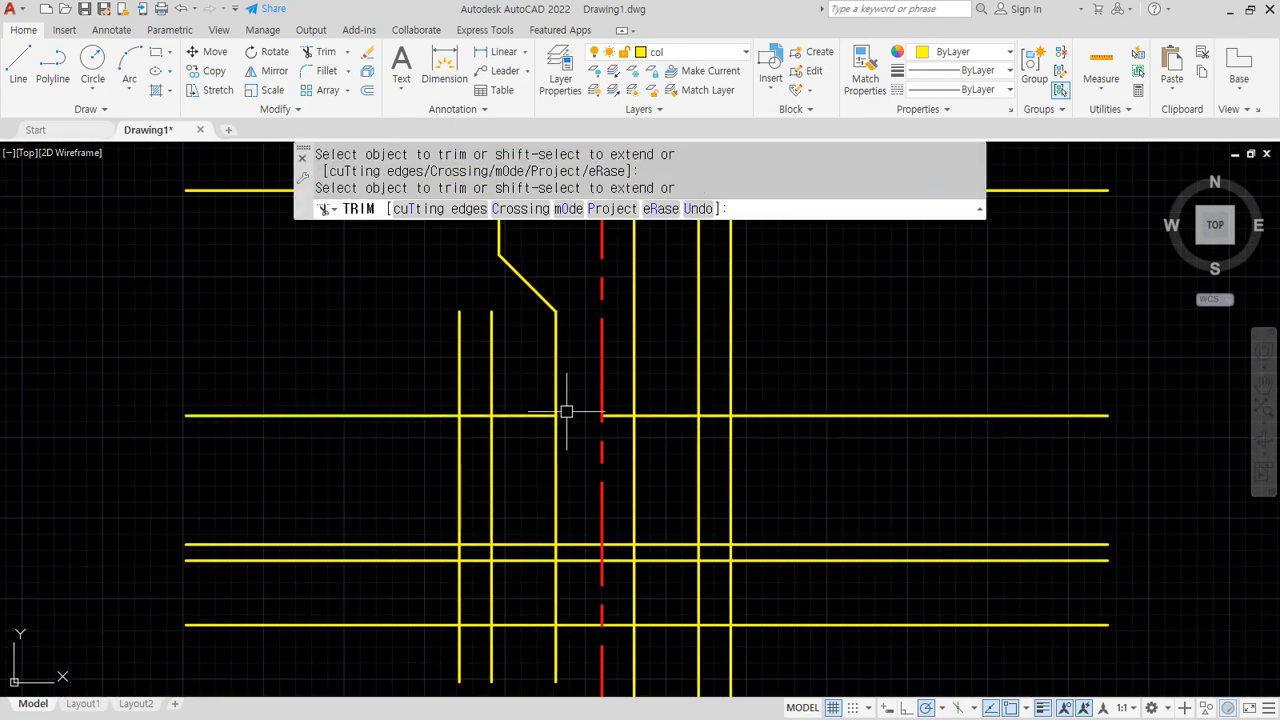
key(Return)
Fillet the left neck face, footing top, left footing side and footing bottom line into square corners at radius 0
text(f)
key(Return)
click(555, 400)
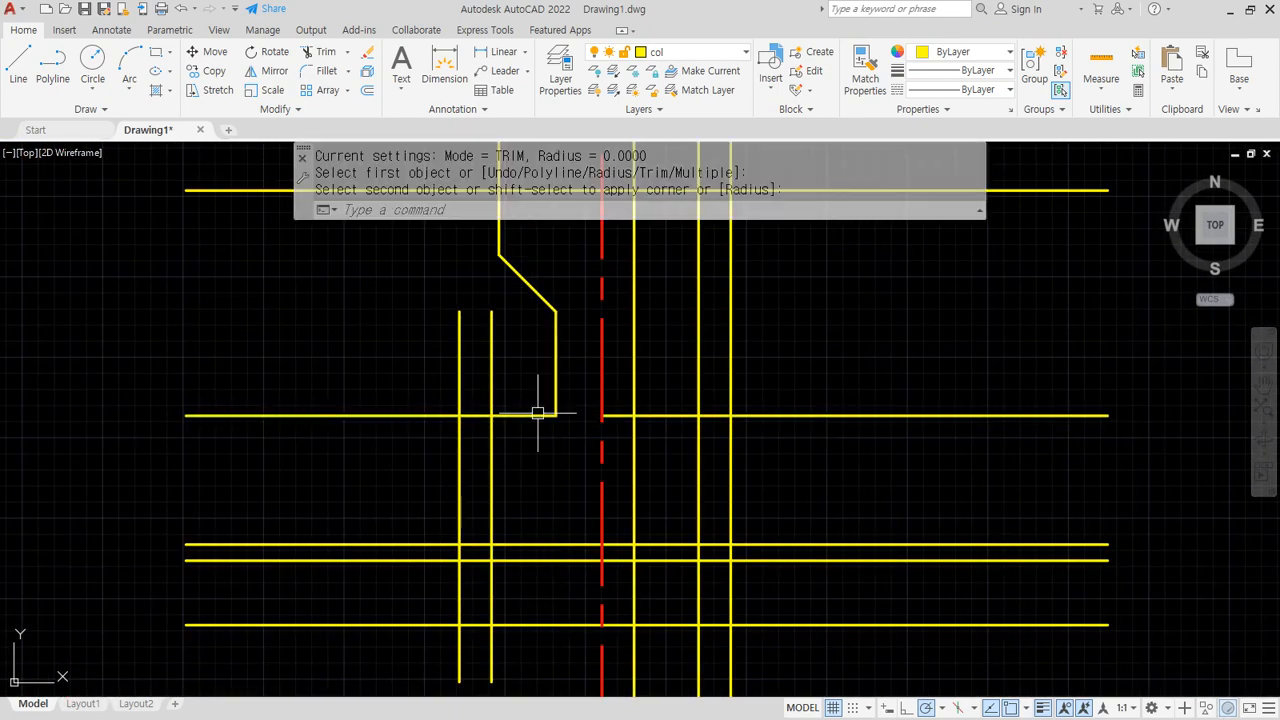
click(493, 454)
key(Return)
click(491, 487)
click(520, 544)
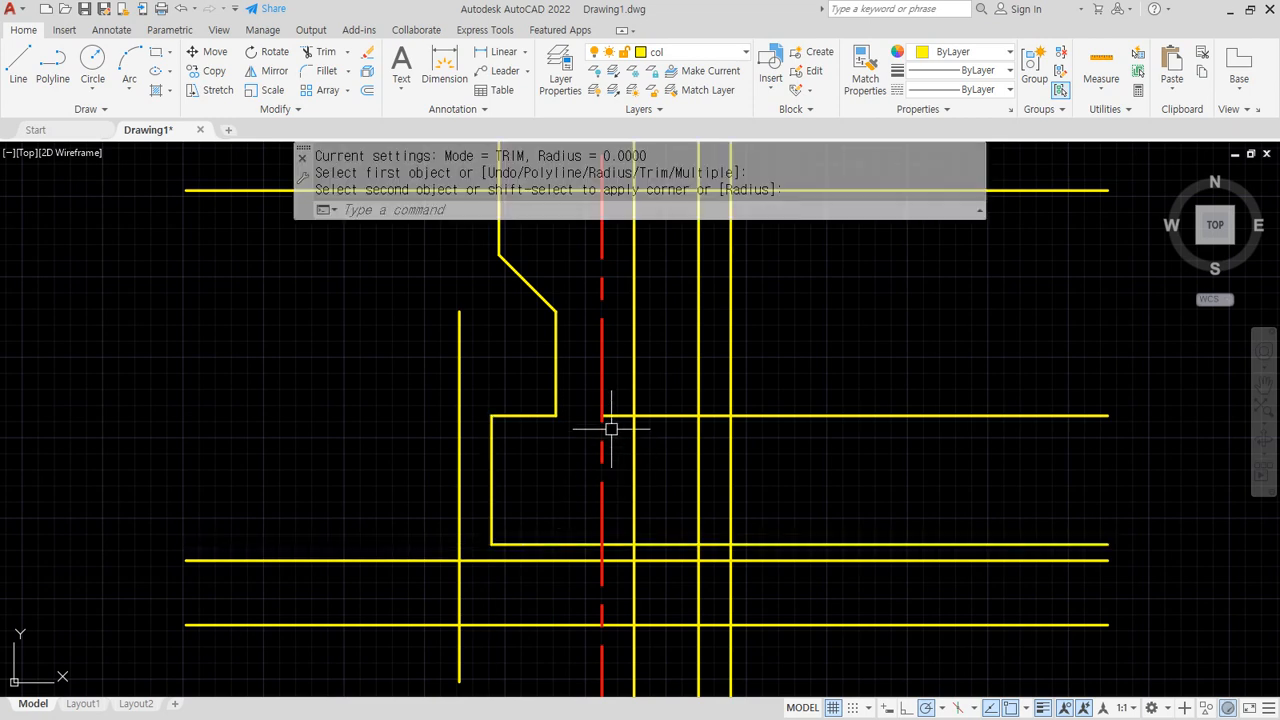
Fillet the right wall face, footing top, right footing side and footing bottom line into square corners at radius 0
key(Return)
click(650, 423)
click(653, 418)
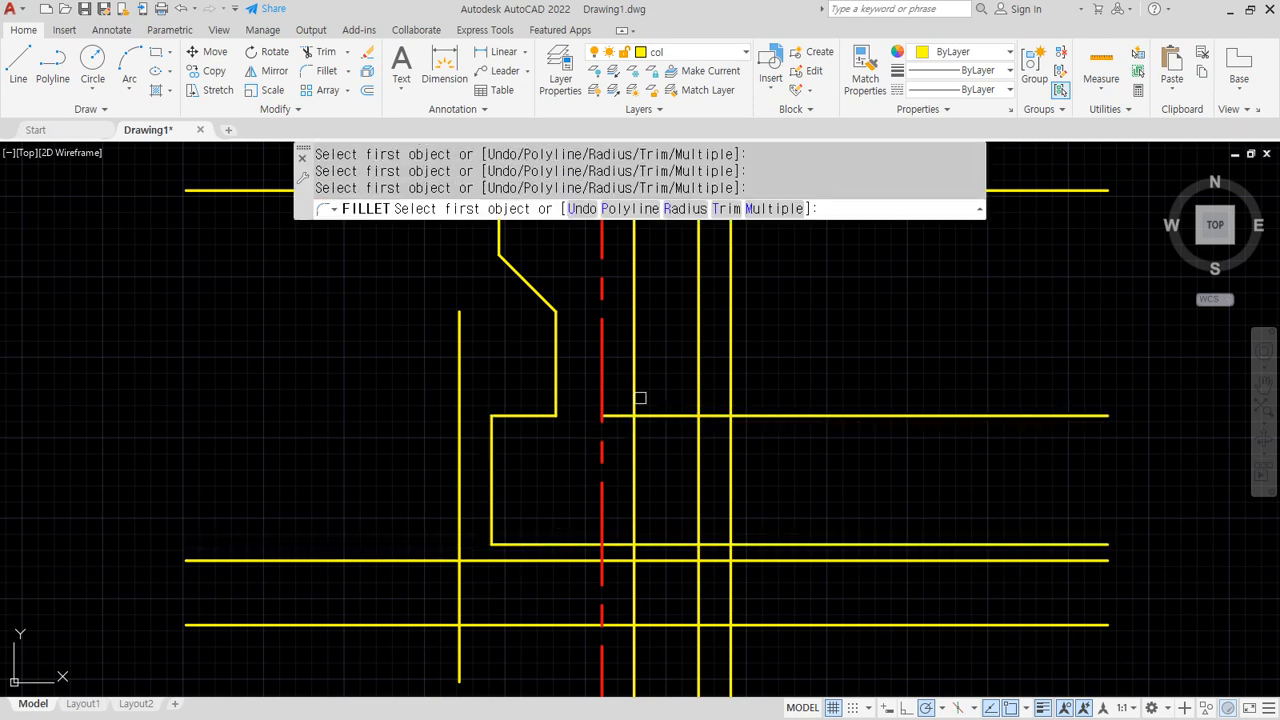
click(630, 401)
click(655, 416)
key(Return)
click(685, 416)
click(698, 435)
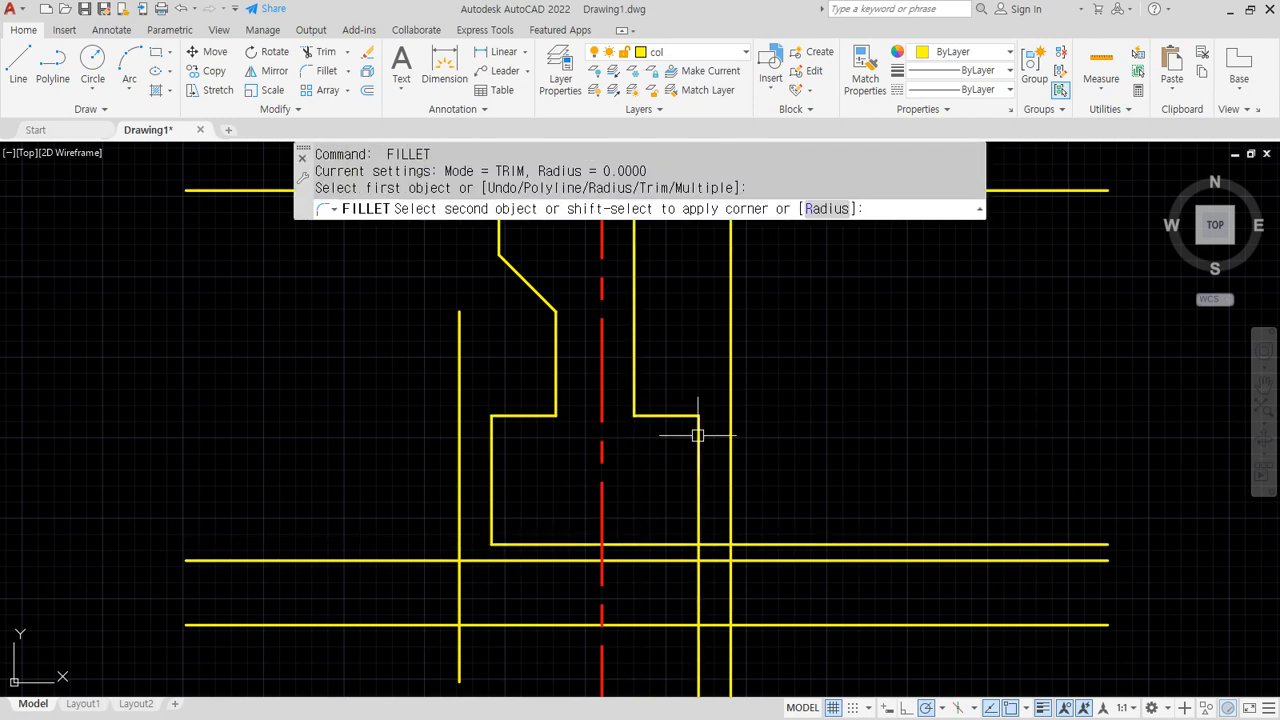
key(Return)
click(696, 522)
click(682, 544)
Fillet the outer vertical lines with the two lowest horizontal lines to close the rectangle below the footing
key(Return)
click(722, 561)
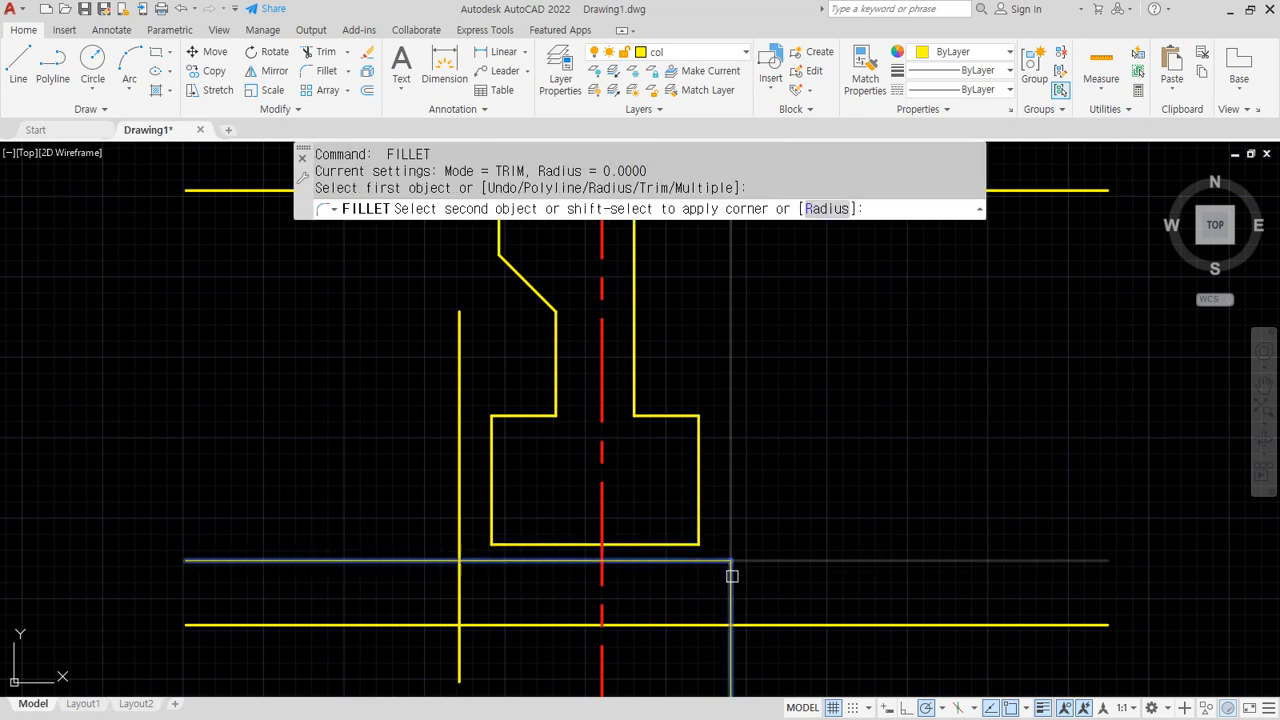
click(732, 576)
key(Return)
click(722, 624)
click(729, 611)
key(Return)
click(475, 624)
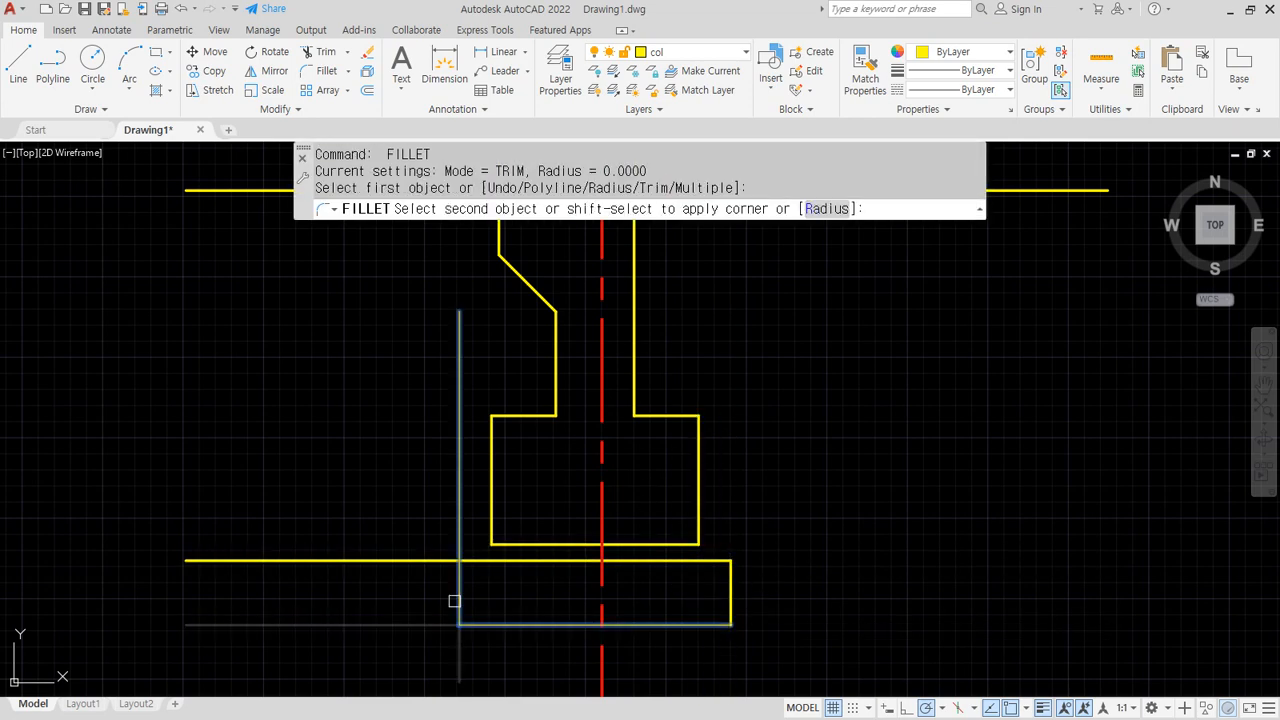
click(454, 601)
key(Return)
click(464, 560)
click(459, 574)
Fillet the footing bottom line with the left and right sides of the rectangle below it
key(Return)
click(454, 581)
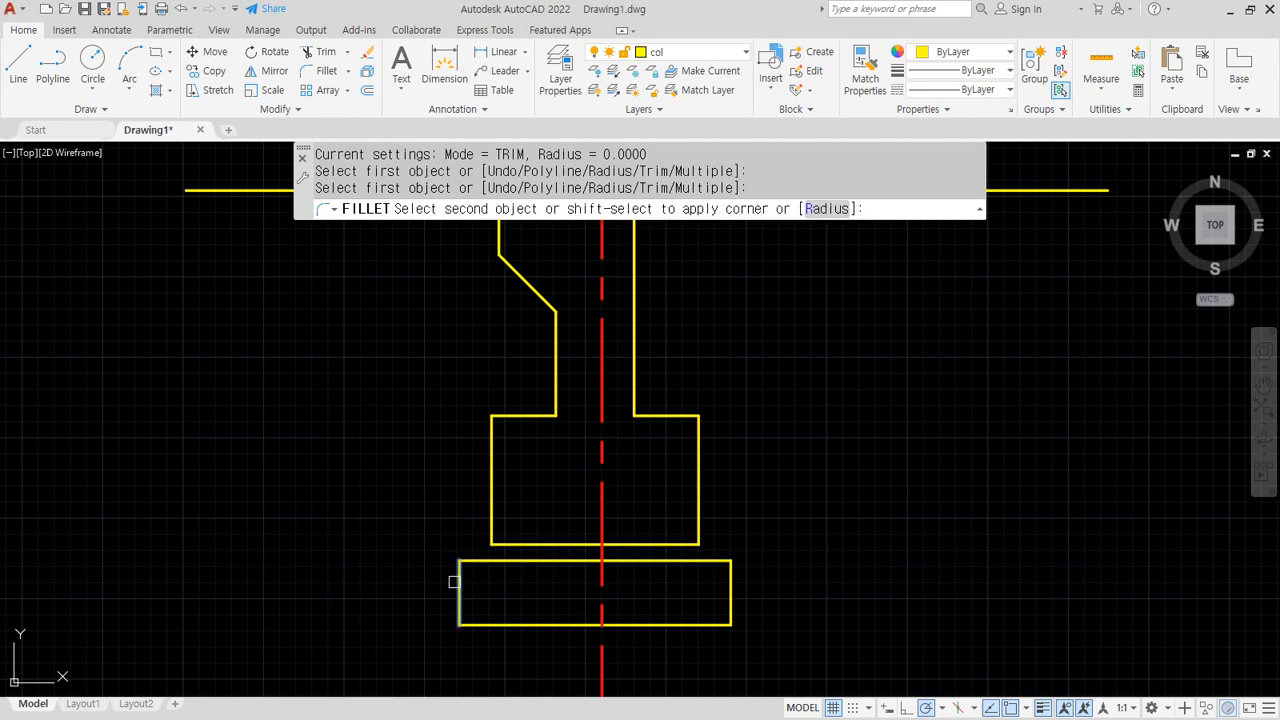
click(521, 549)
key(Return)
click(731, 591)
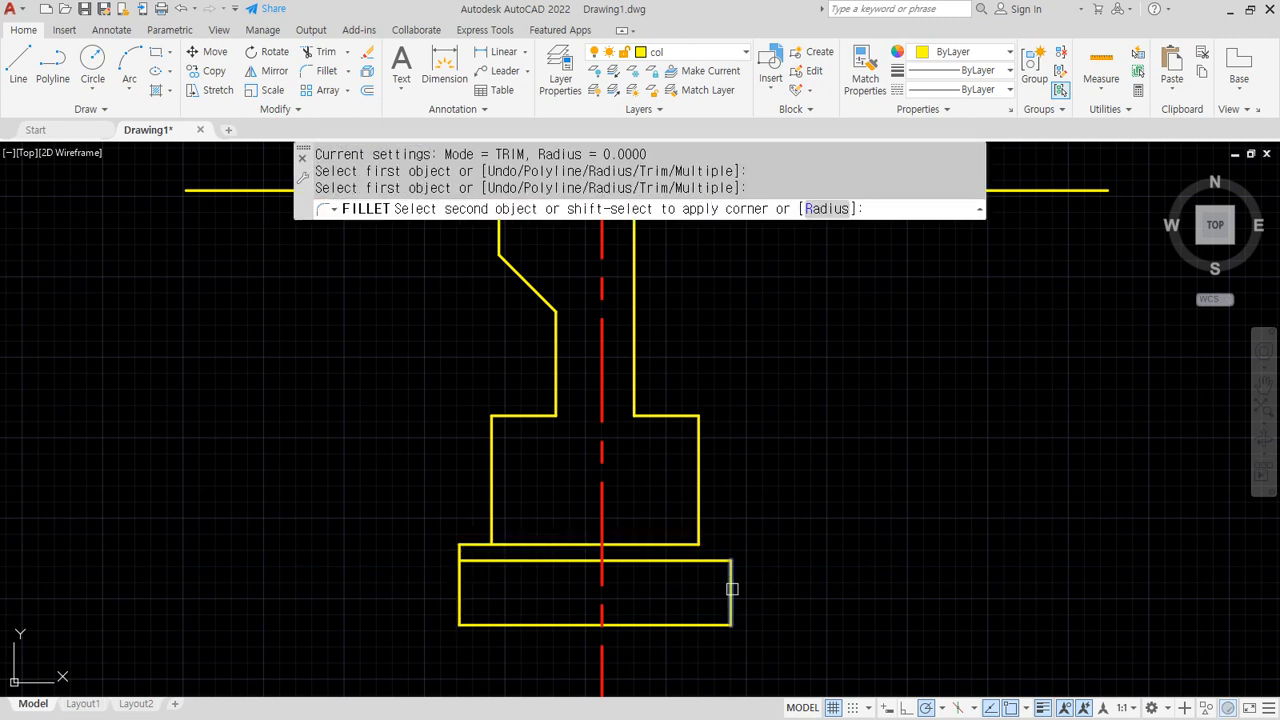
click(674, 549)
Trim the footing bottom line between the two footing sides, keeping the short end pieces
text(tr)
key(Return)
drag(651, 534, 575, 548)
key(Return)
Move the base rectangle and the short end pieces above it to the fin layer
click(380, 520)
click(880, 659)
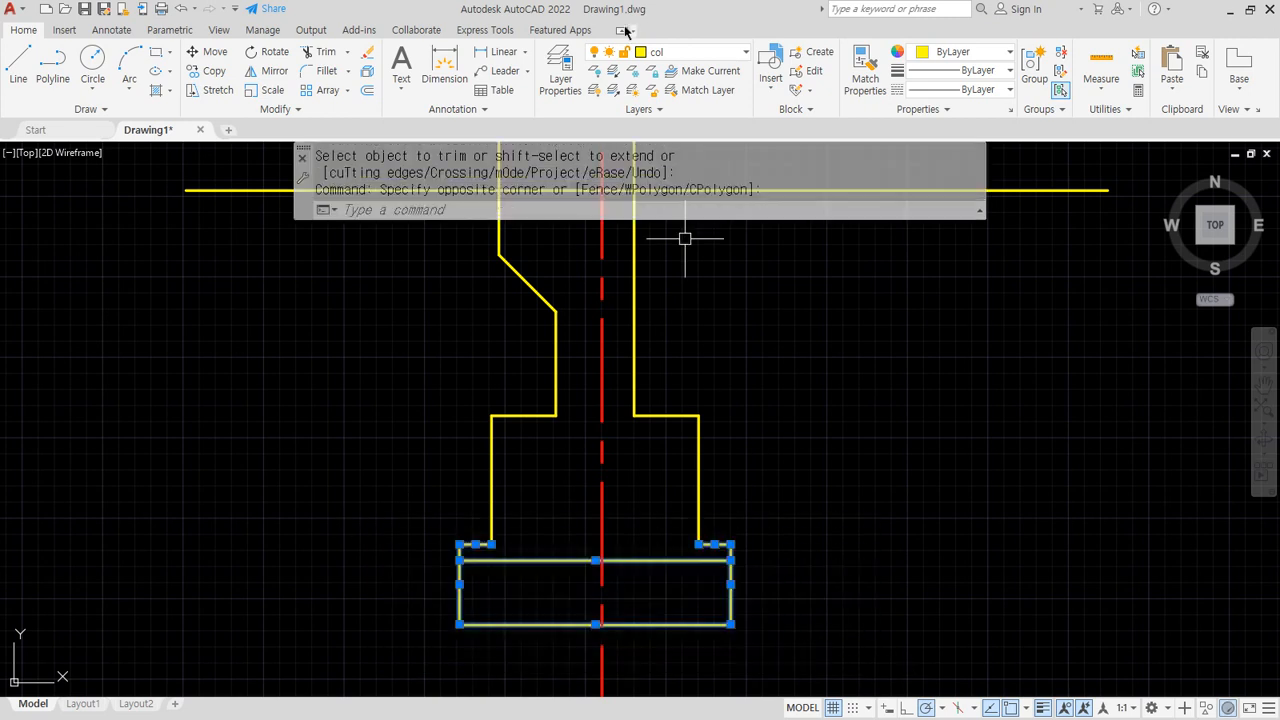
click(686, 51)
click(677, 126)
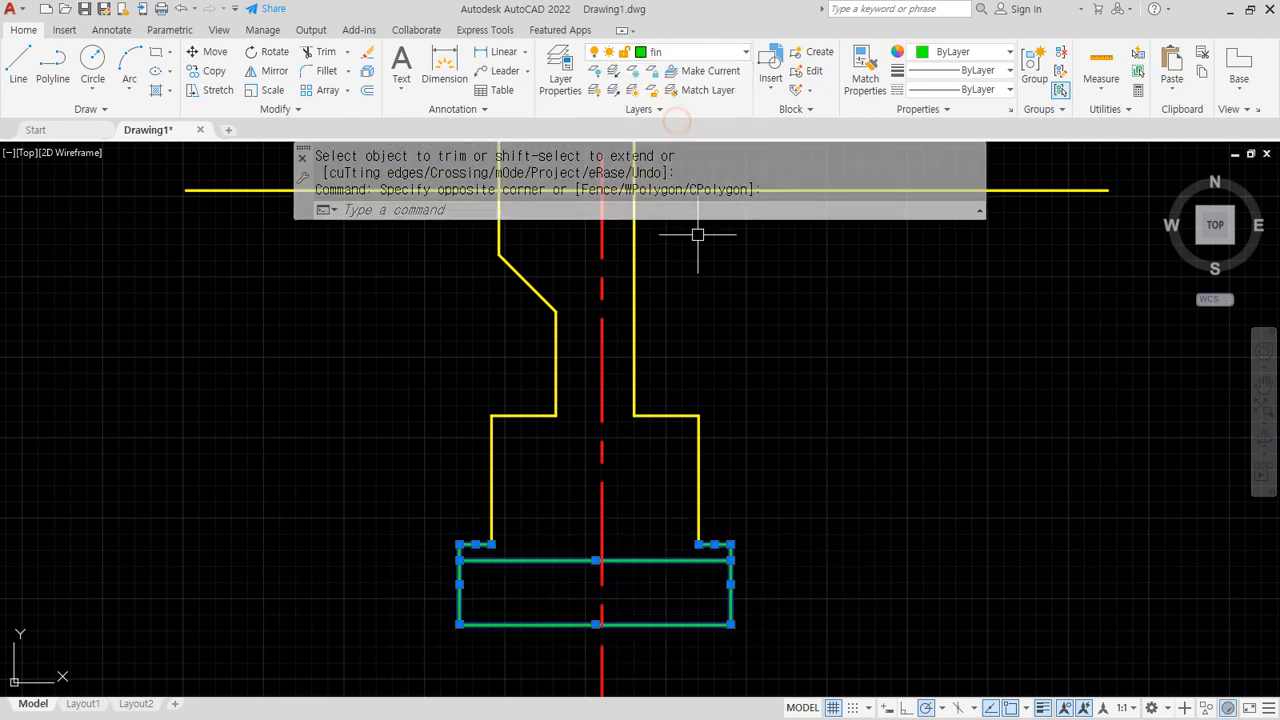
key(Escape)
key(Escape)
Draw a line between the lower ends of the footing's left and right sides to close its bottom
text(l)
key(Return)
click(491, 544)
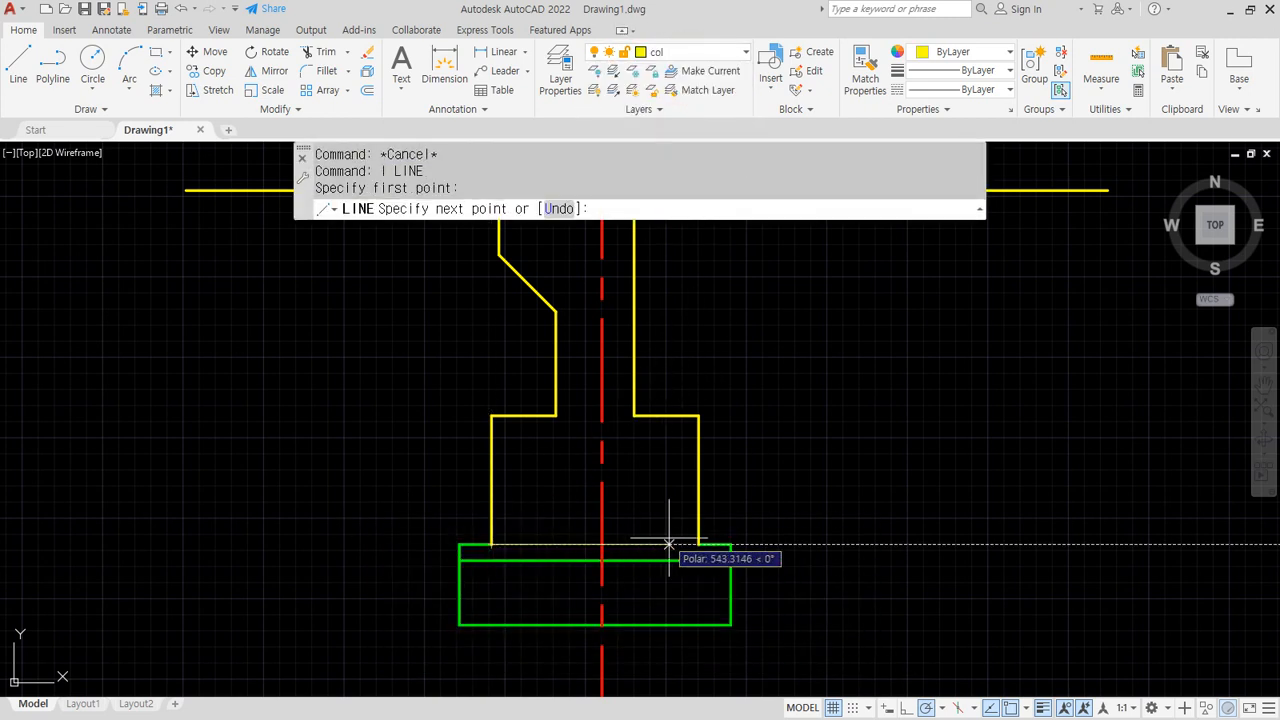
click(698, 544)
key(Return)
Offset the third section's centerline 100 to both sides
scroll(690, 540, down, 5)
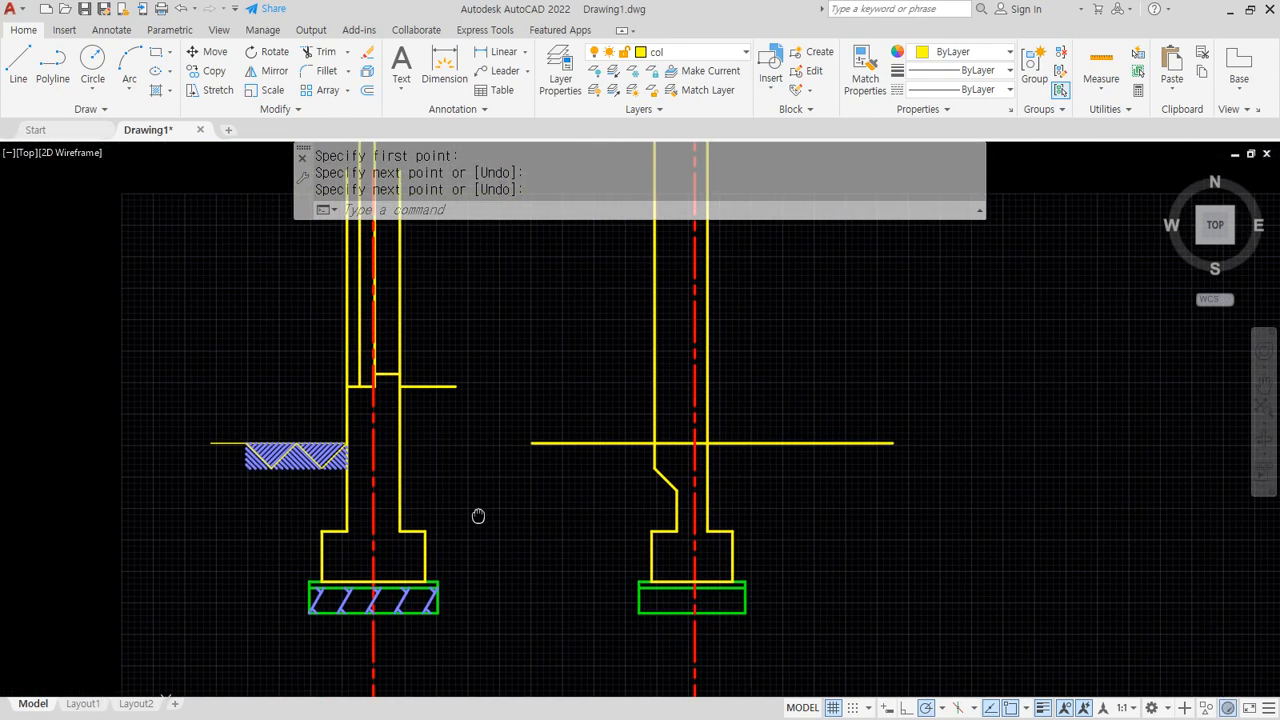
scroll(674, 531, up, 5)
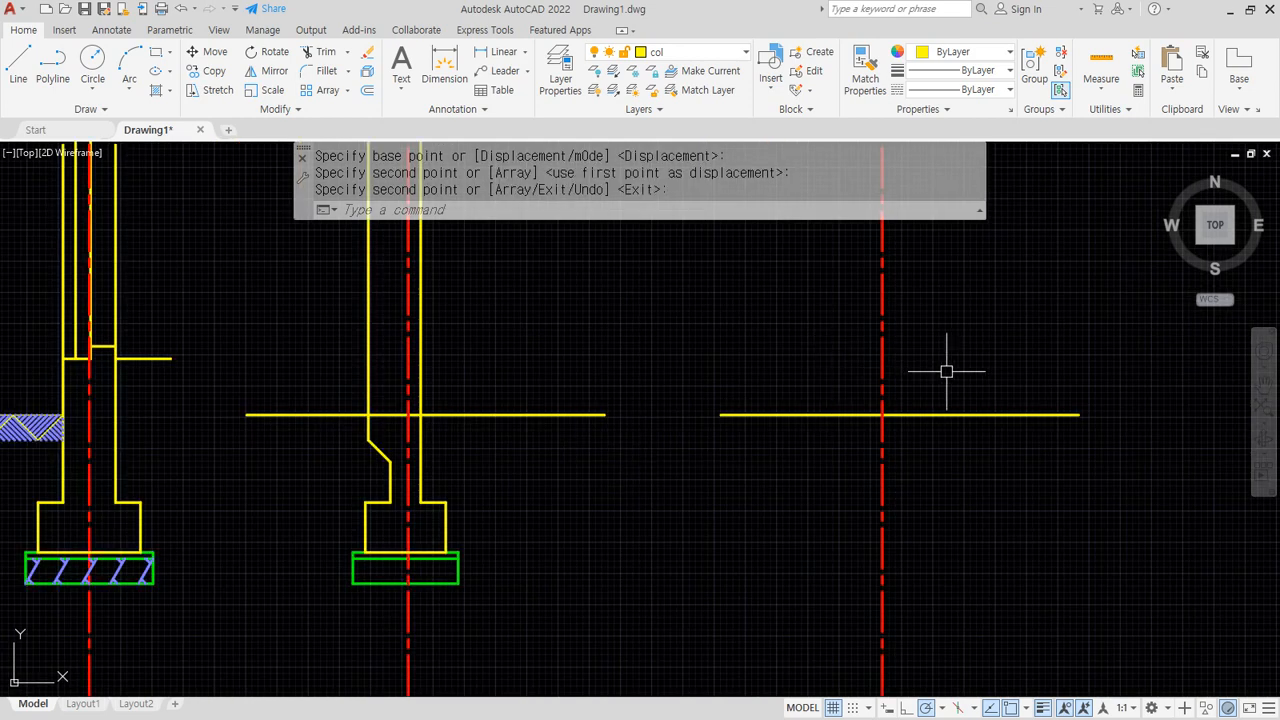
scroll(946, 371, down, 3)
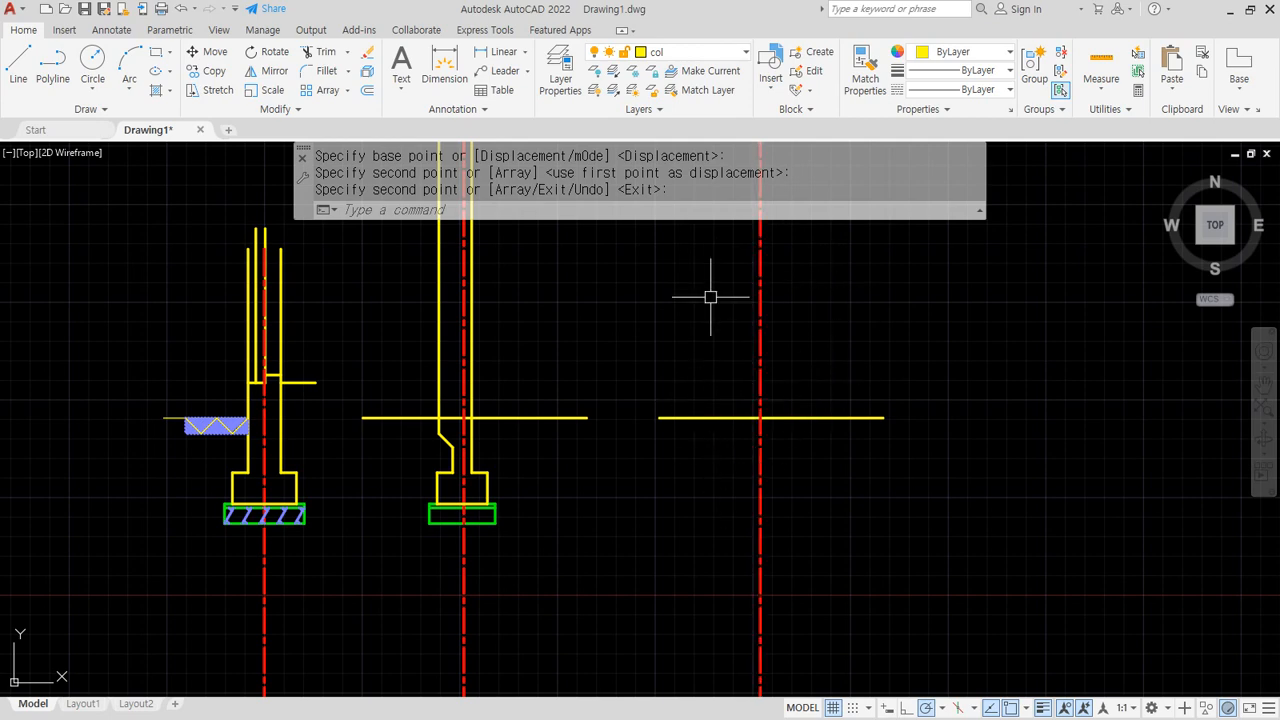
scroll(790, 451, up, 2)
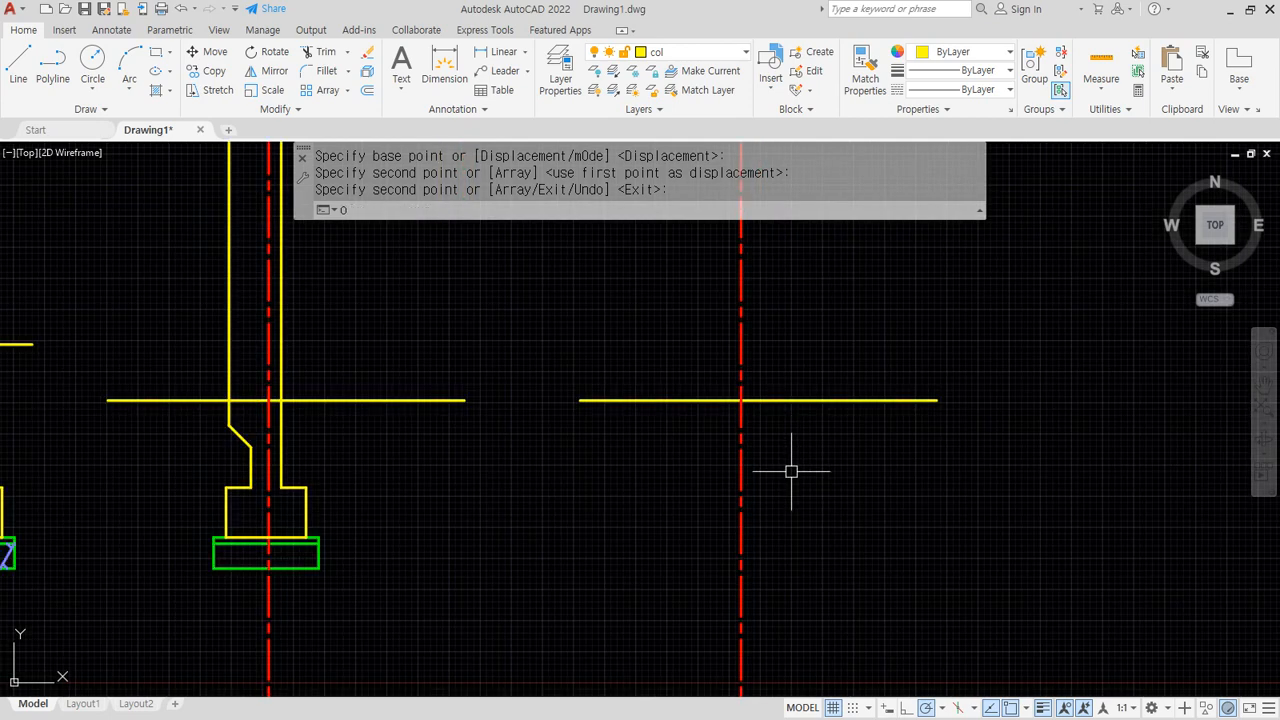
key(Return)
text(100)
key(Return)
click(741, 345)
click(733, 371)
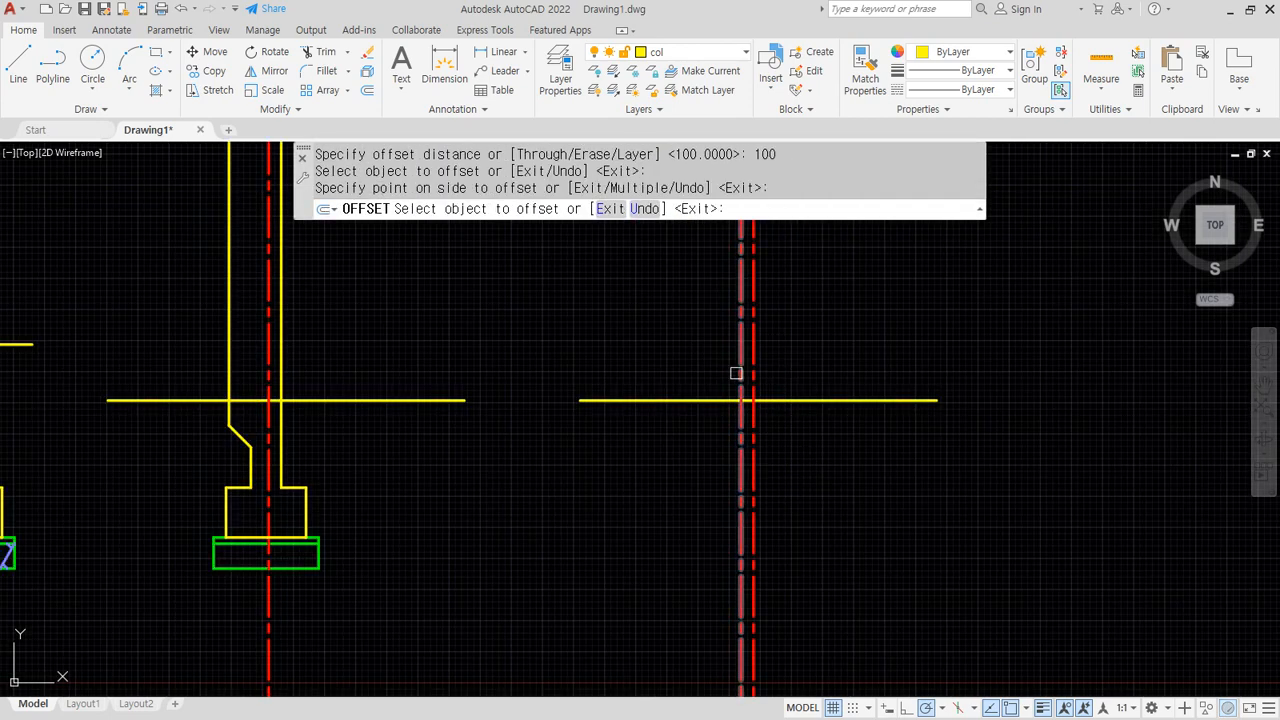
click(741, 360)
click(765, 370)
key(Return)
Match the two offset lines beside the third centerline to the properties of the yellow ground line
scroll(743, 412, up, 6)
text(ma)
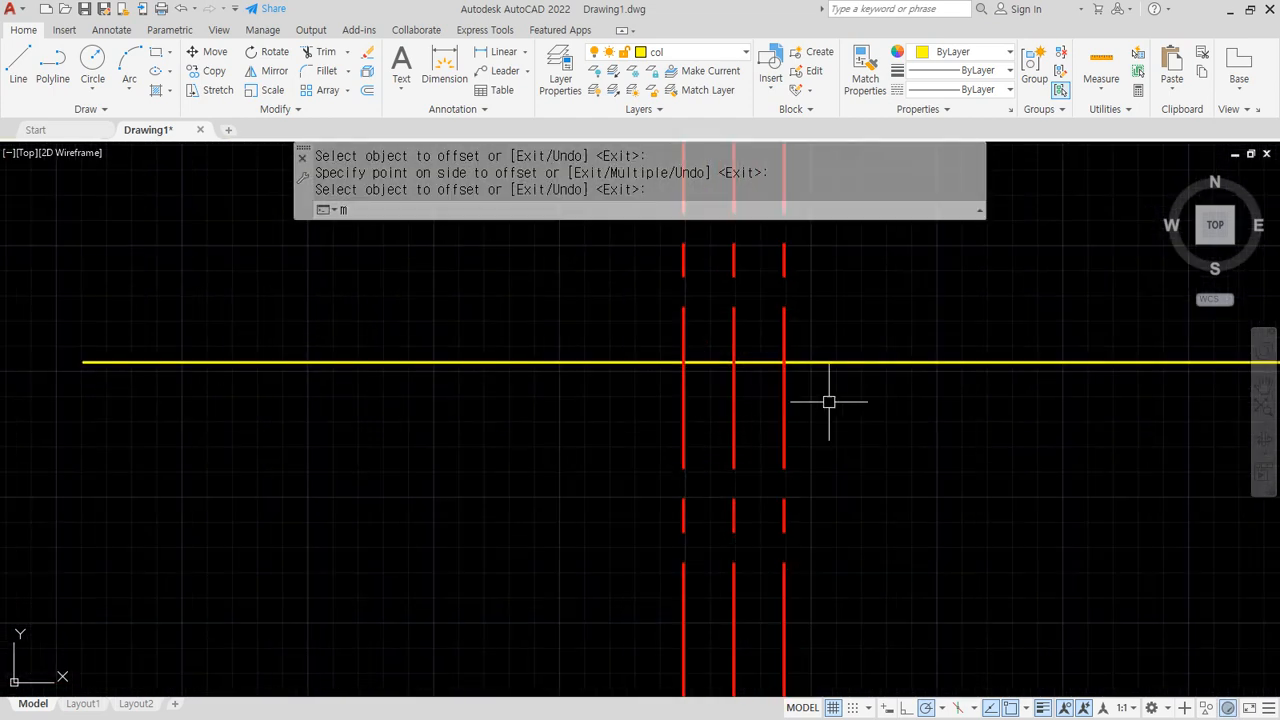
key(Return)
click(810, 362)
click(778, 348)
click(790, 338)
click(785, 341)
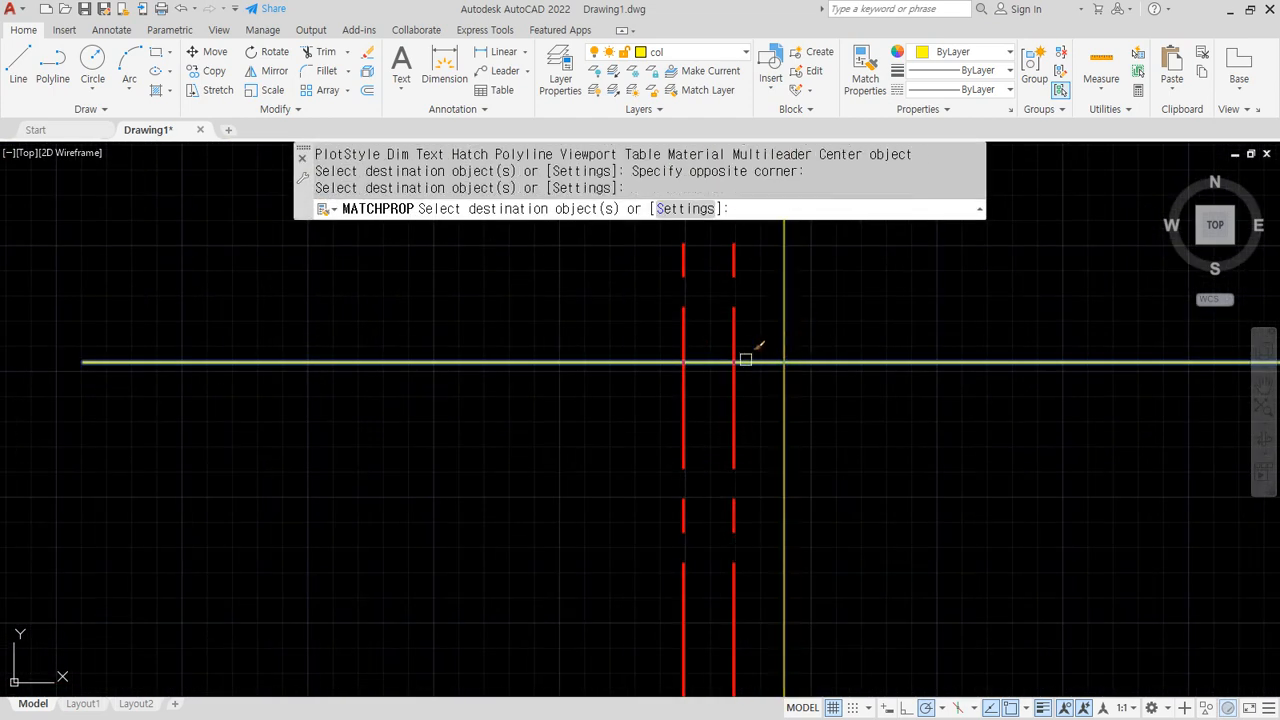
click(683, 332)
key(Return)
Offset the third section's ground line 700 downward
scroll(666, 437, down, 2)
middle_drag(666, 437, 663, 314)
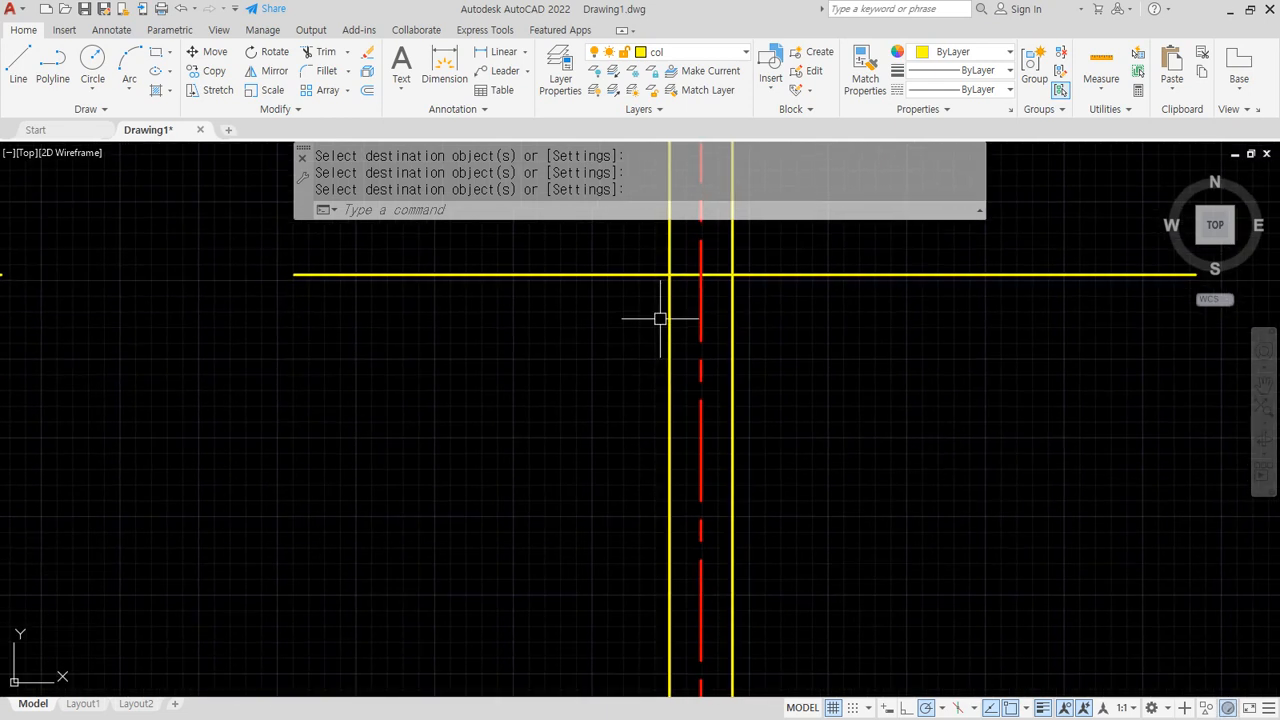
text(o)
key(Return)
text(700)
key(Return)
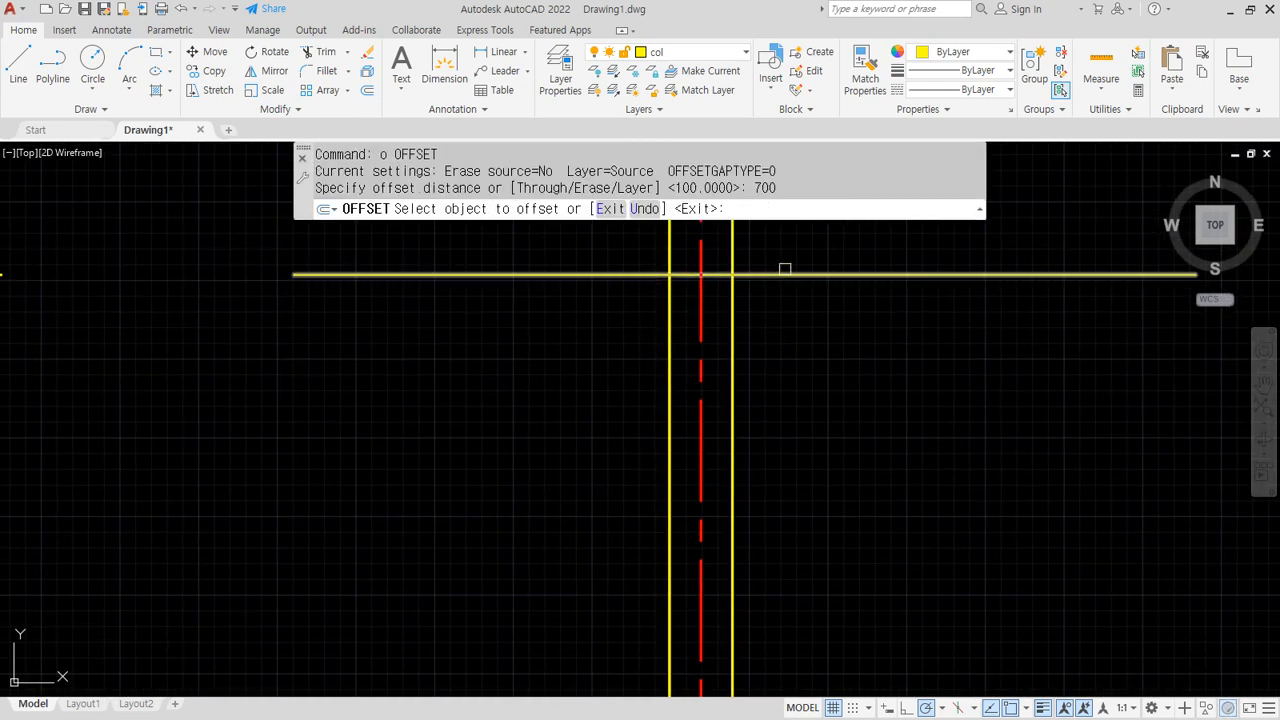
click(797, 403)
click(791, 274)
click(806, 427)
key(Return)
Offset the line below the third section's ground line 400 downward
key(Return)
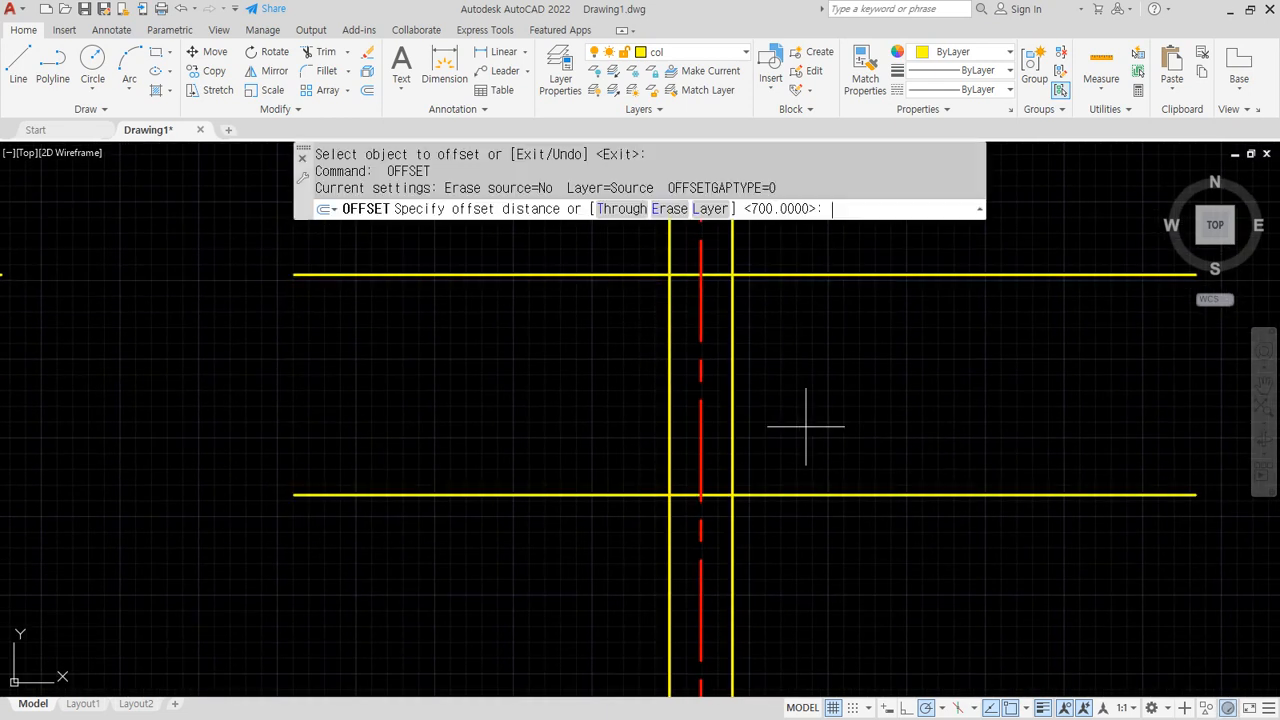
text(400)
key(Return)
click(797, 494)
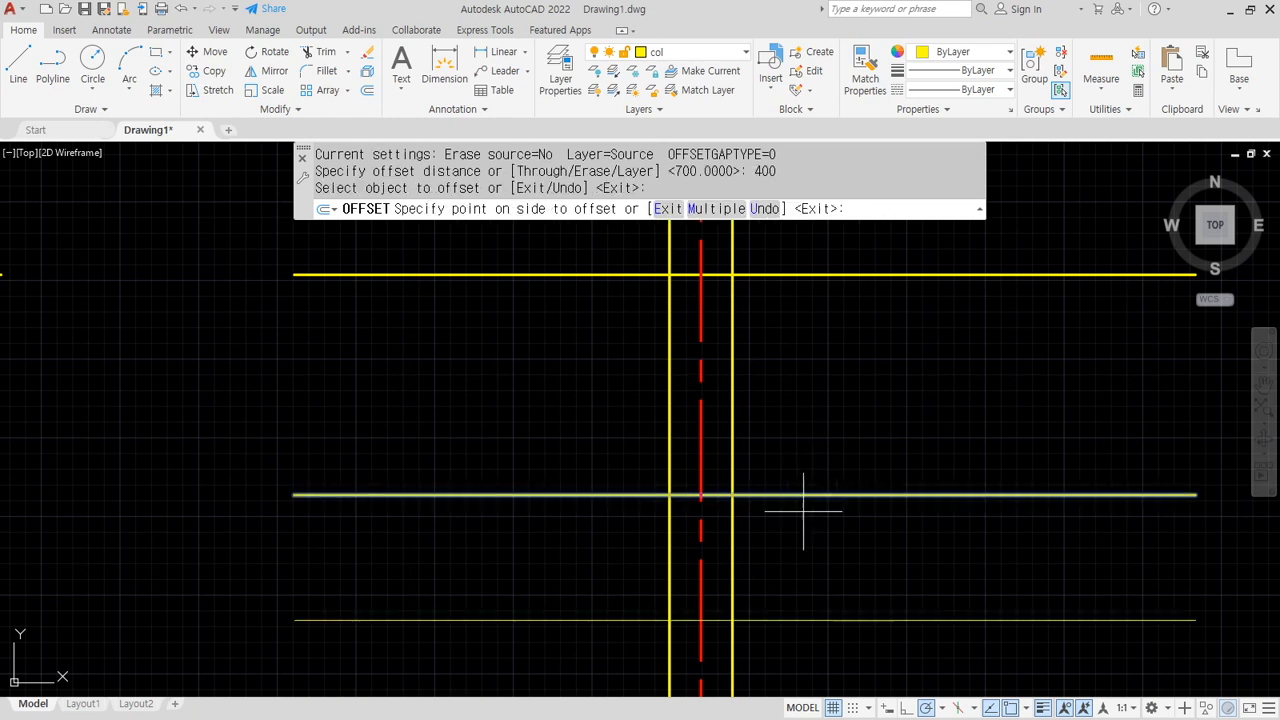
click(803, 570)
key(Return)
Offset the third section's lowest horizontal line 50 downward
key(Return)
key(Return)
middle_drag(798, 609, 759, 422)
click(757, 436)
click(762, 513)
key(Return)
Offset the lower line of the closely spaced pair 200 downward
key(Return)
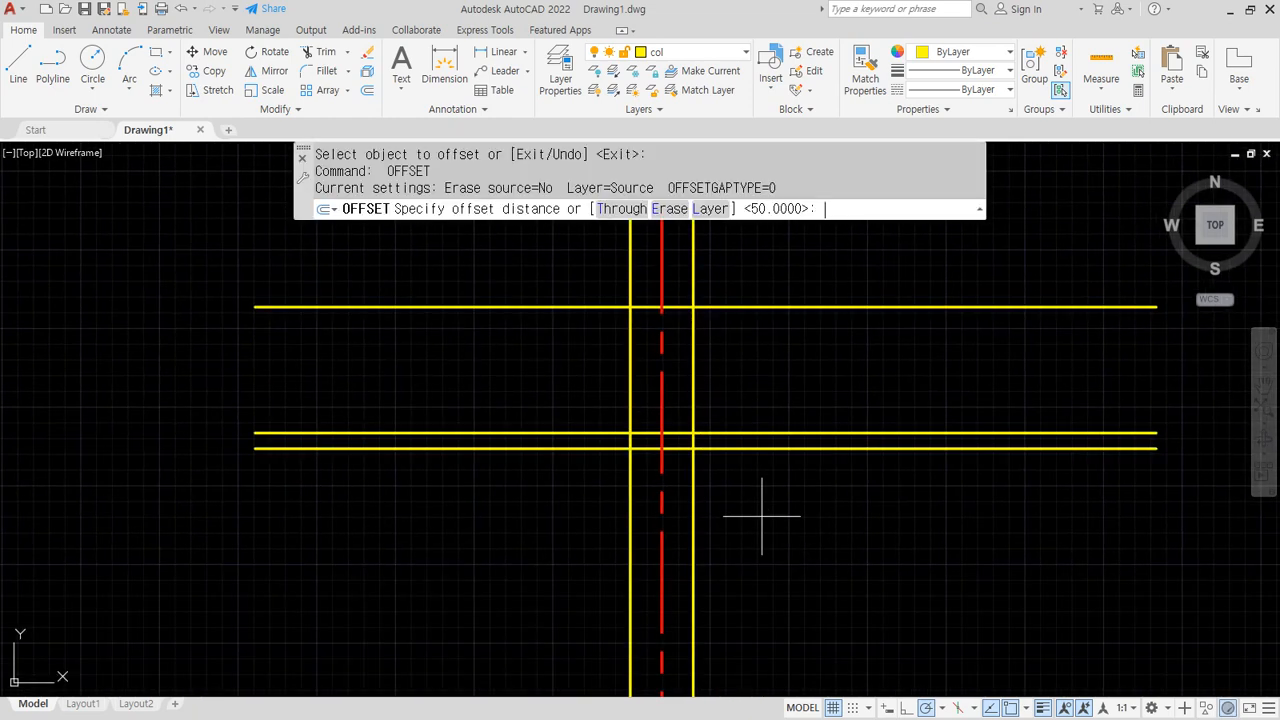
text(200)
key(Return)
click(745, 449)
click(760, 535)
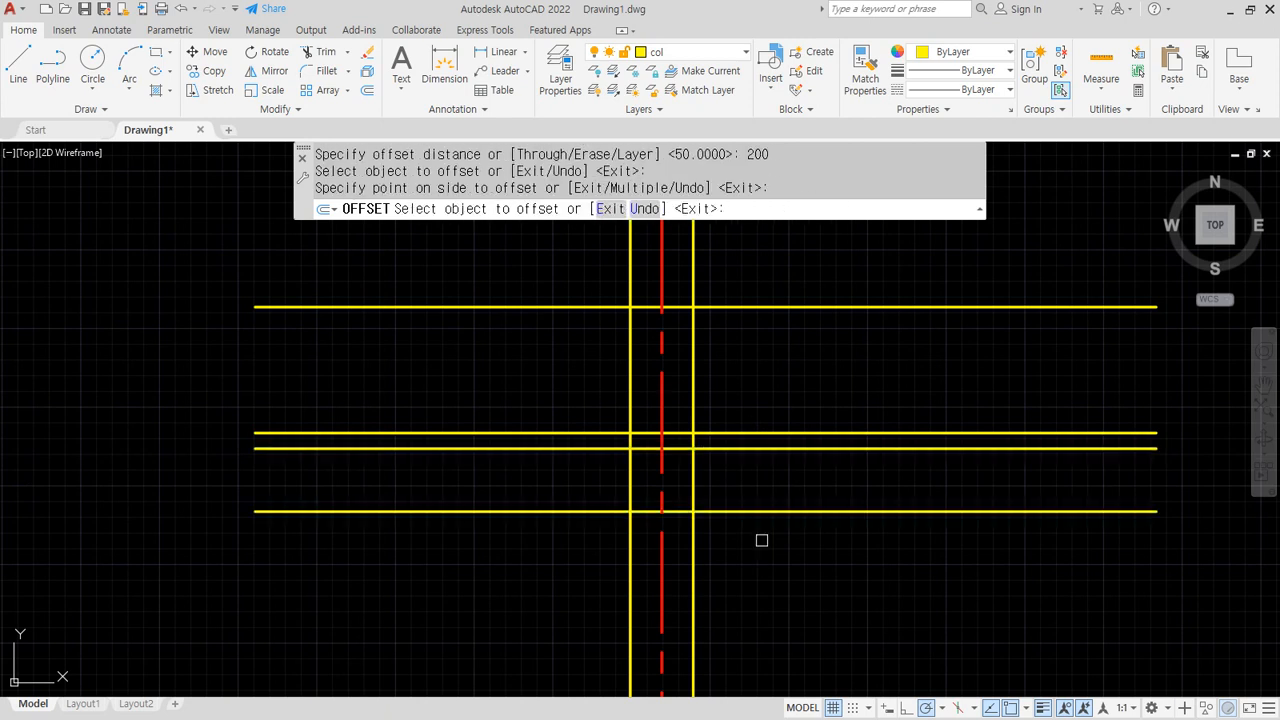
key(Return)
Offset the third section's right and left wall faces 200 outward on each side
key(Return)
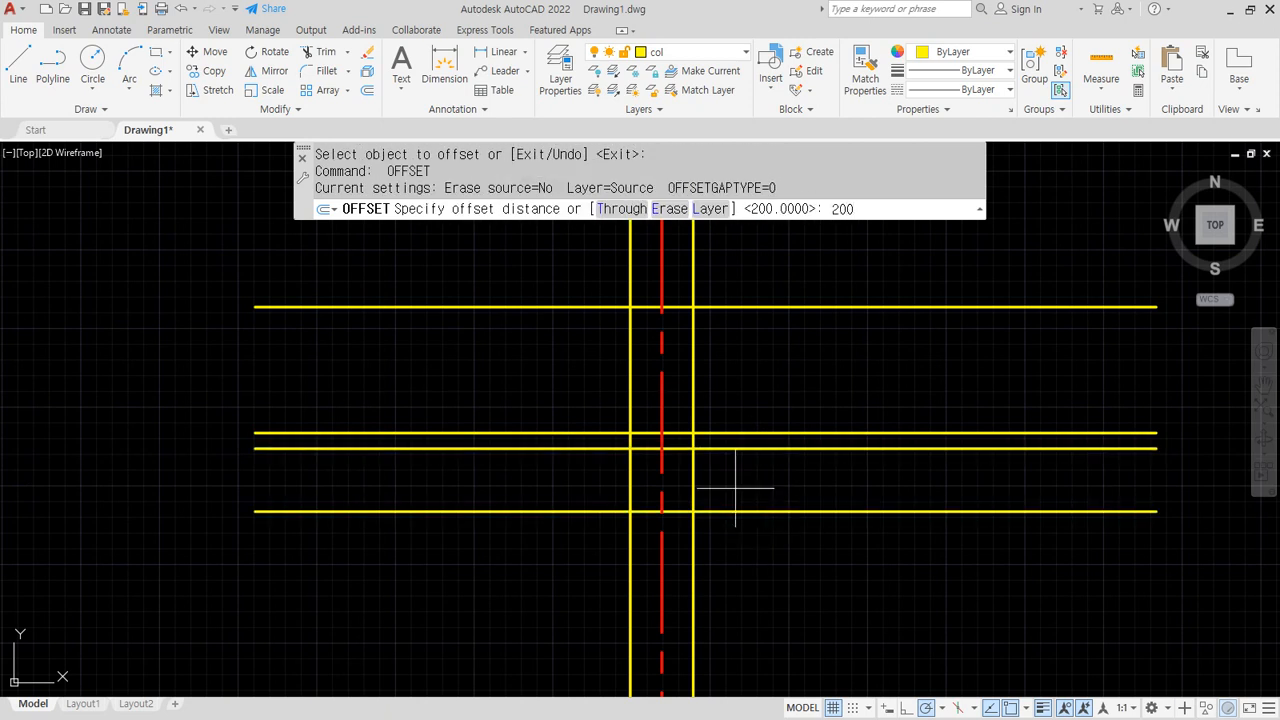
text(200)
key(Return)
click(694, 380)
click(743, 374)
click(629, 366)
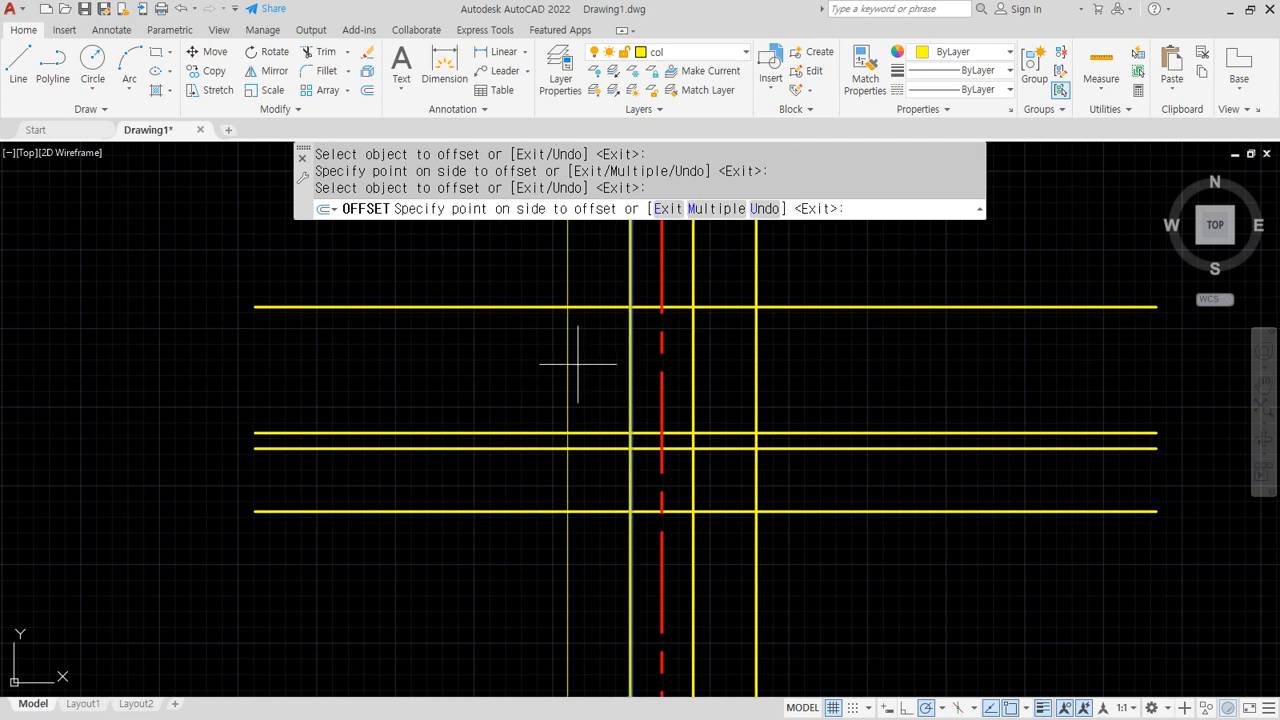
click(578, 364)
key(Return)
Offset the outermost left and right vertical lines of the third section 100 outward on each side
key(Return)
text(100)
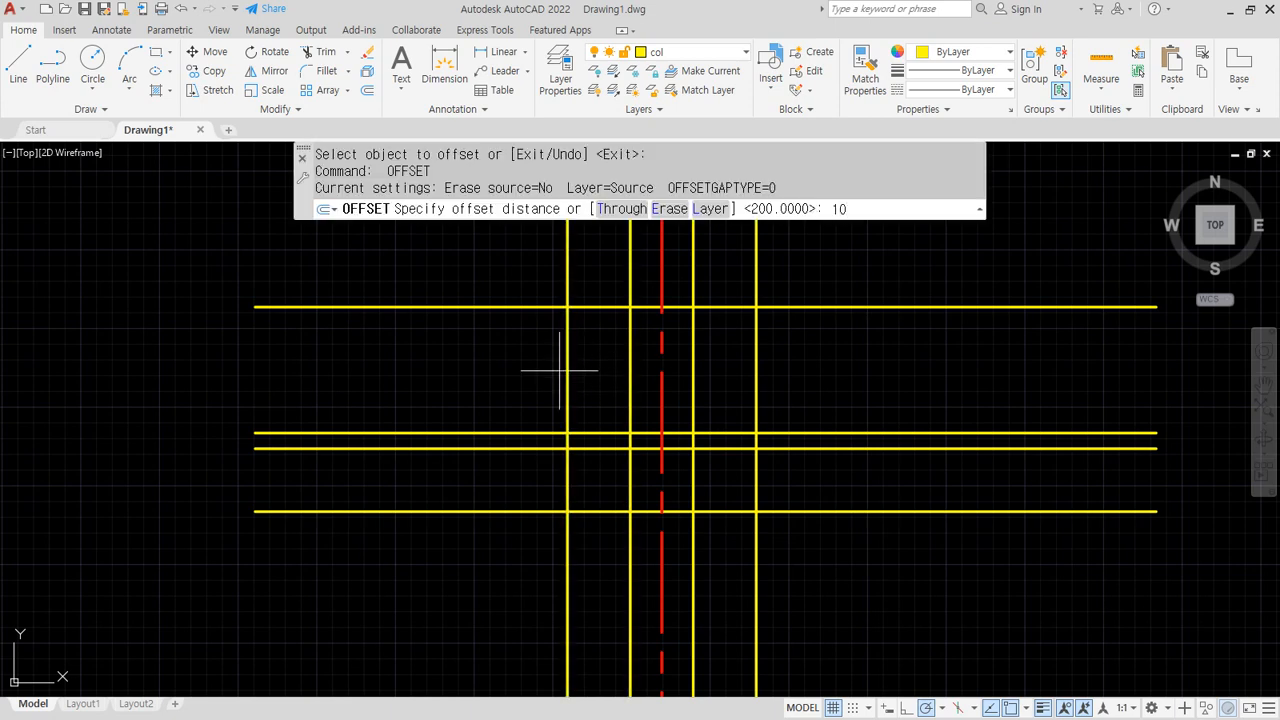
key(Return)
click(567, 400)
click(495, 403)
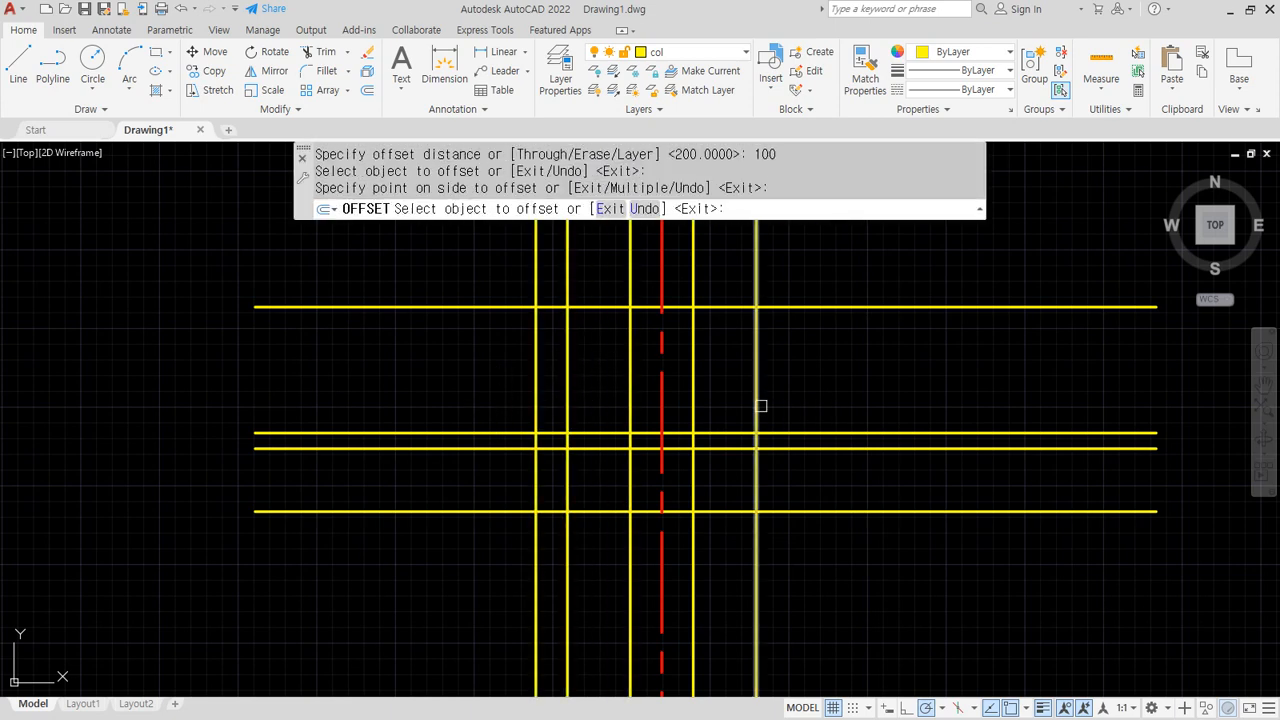
click(757, 403)
click(829, 397)
key(Return)
Trim the footing's top line between the left wall face and the centerline
scroll(624, 318, up, 3)
text(tr)
key(Return)
click(660, 287)
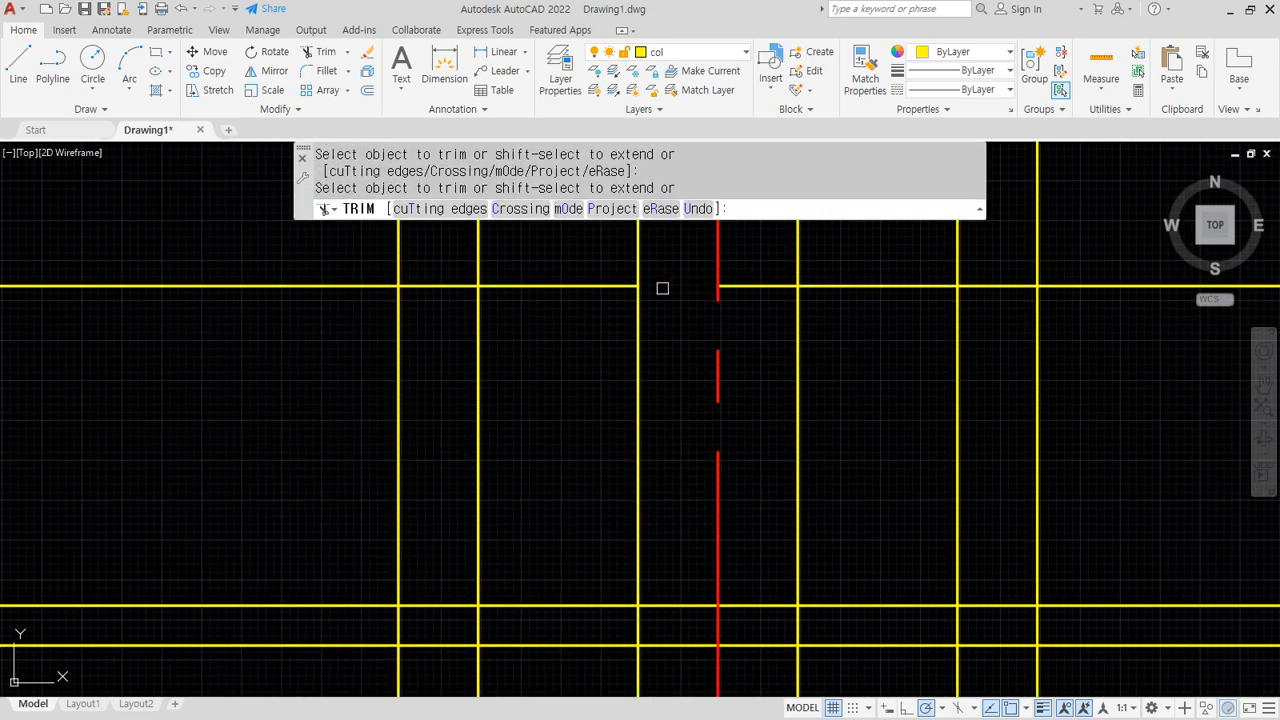
Fillet with radius 0 the left wall face to the footing's top line and the footing's left side to its top and bottom lines
key(Return)
text(f)
key(Return)
click(639, 272)
key(Return)
click(544, 287)
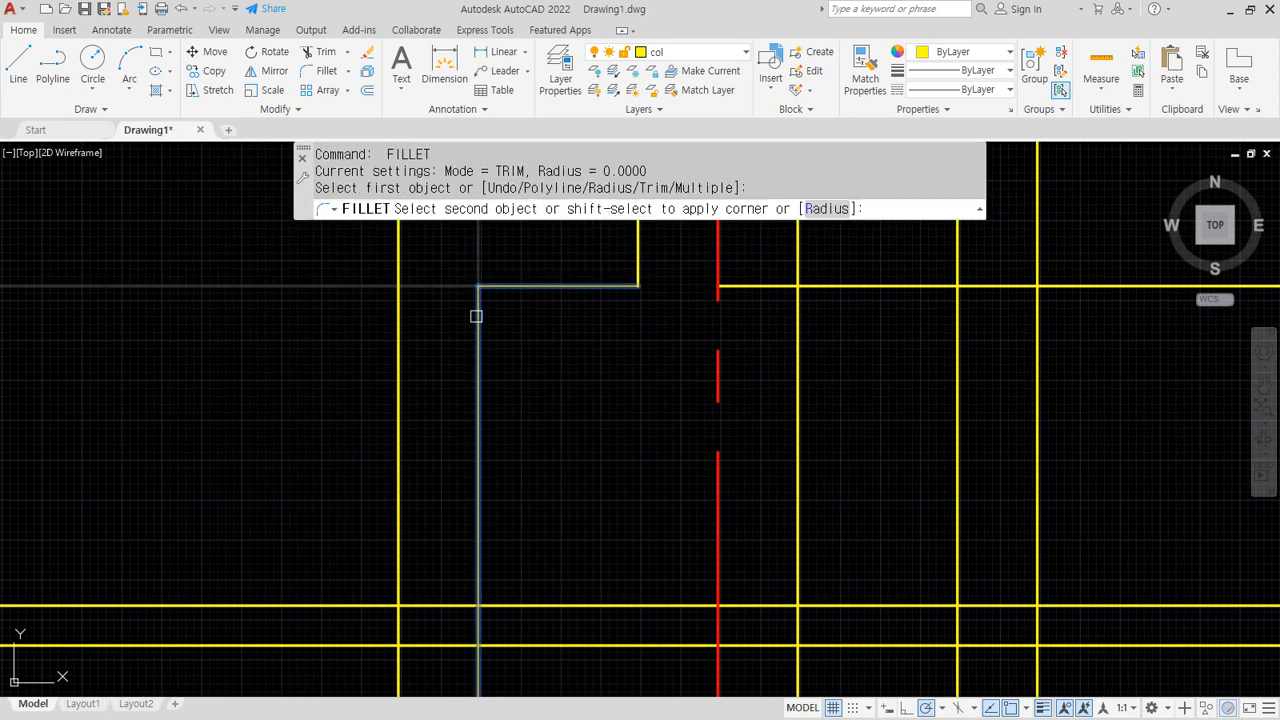
click(477, 340)
key(Return)
click(477, 520)
click(518, 607)
Fillet with radius 0 the right wall face to the footing's top line and the footing's right side to its top and bottom lines
middle_drag(518, 607, 410, 652)
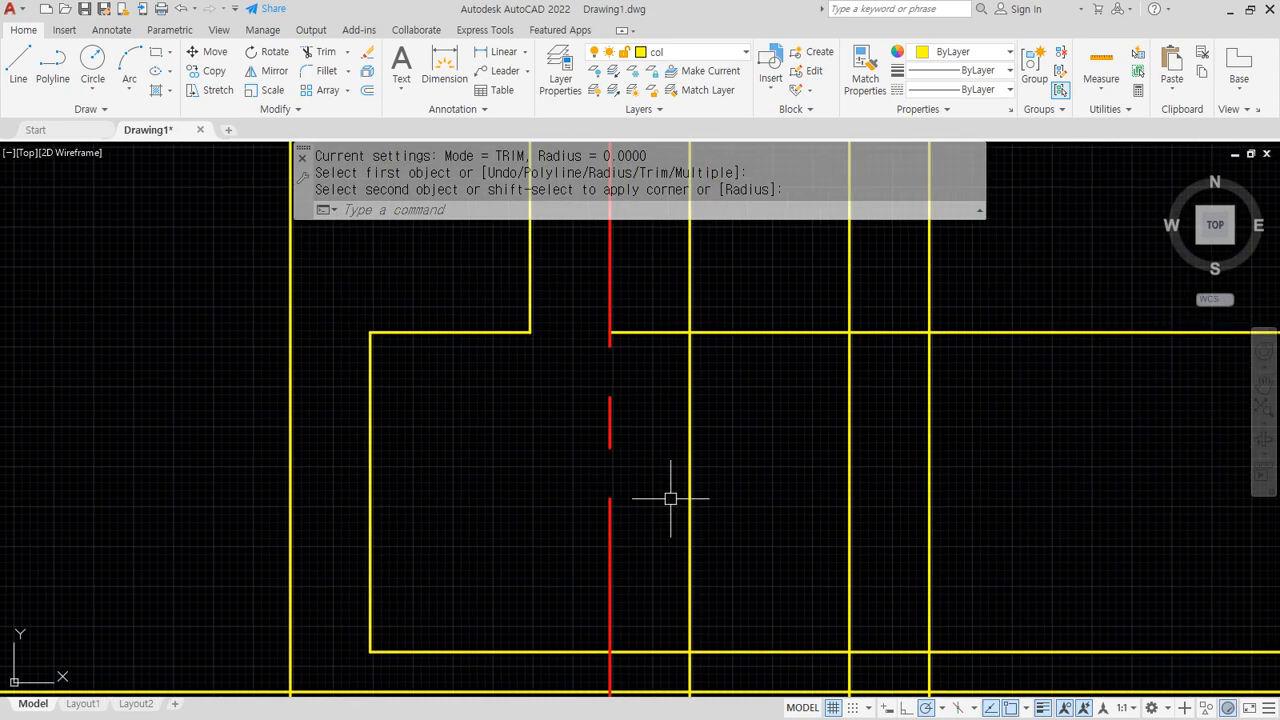
key(Return)
click(693, 301)
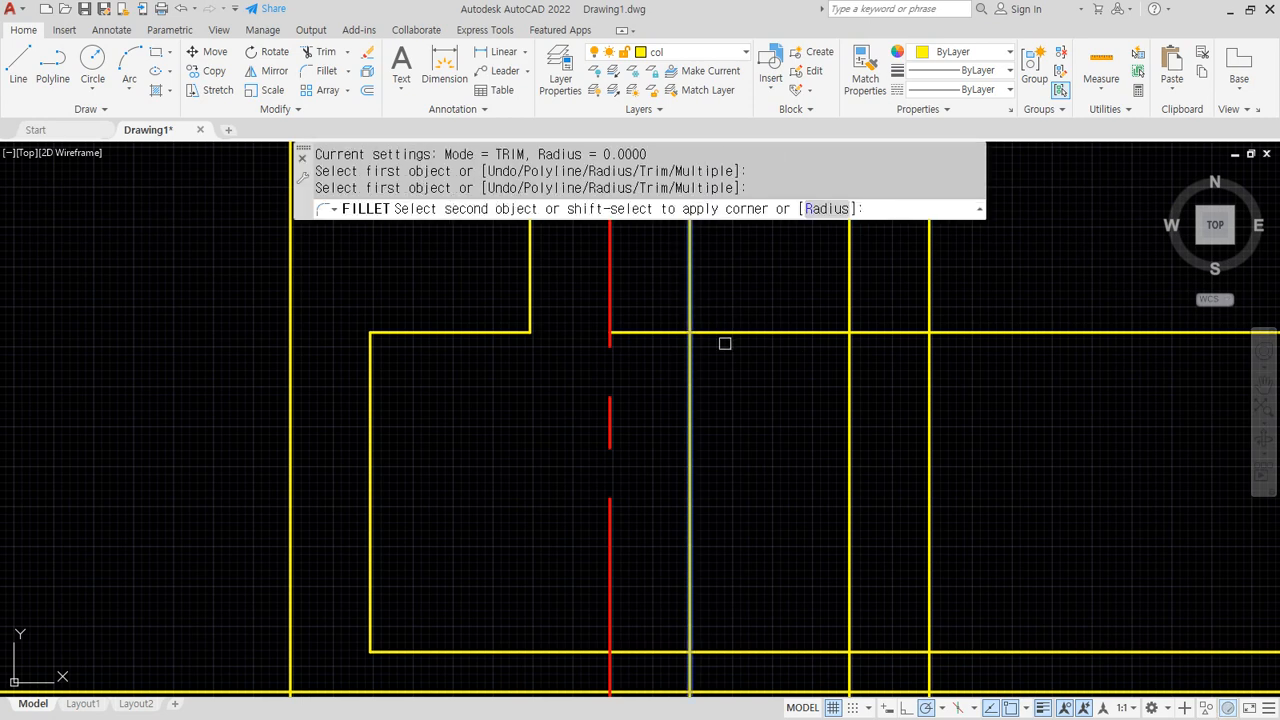
click(786, 334)
key(Return)
click(829, 335)
click(851, 451)
key(Return)
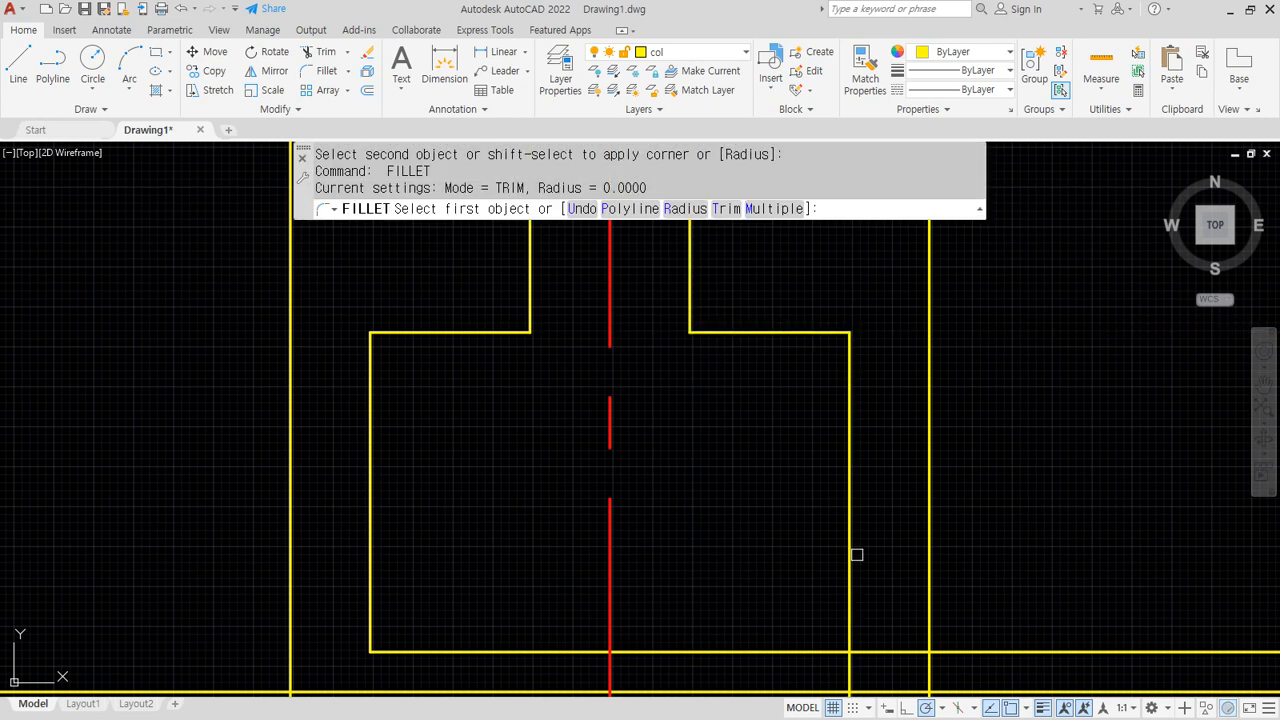
click(849, 584)
click(814, 644)
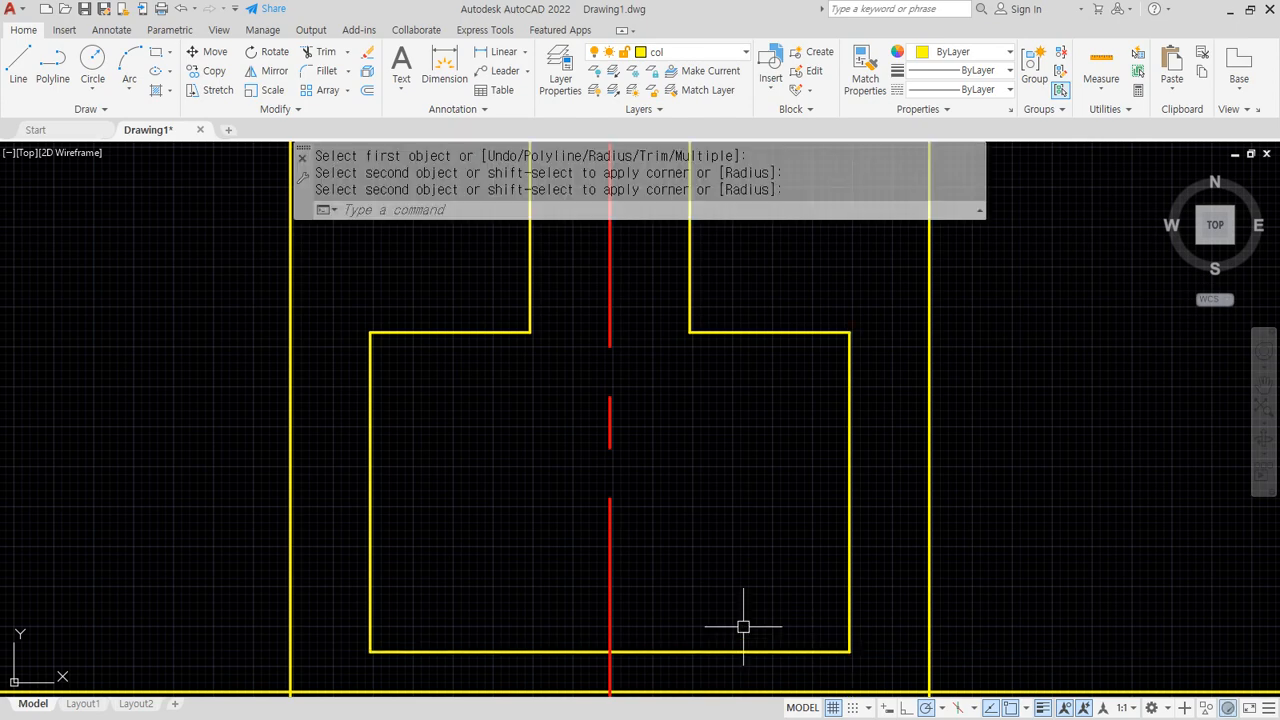
Close the base rectangle under the footing by filleting its four corners with radius 0
middle_drag(743, 623, 797, 417)
key(Return)
click(854, 361)
click(892, 420)
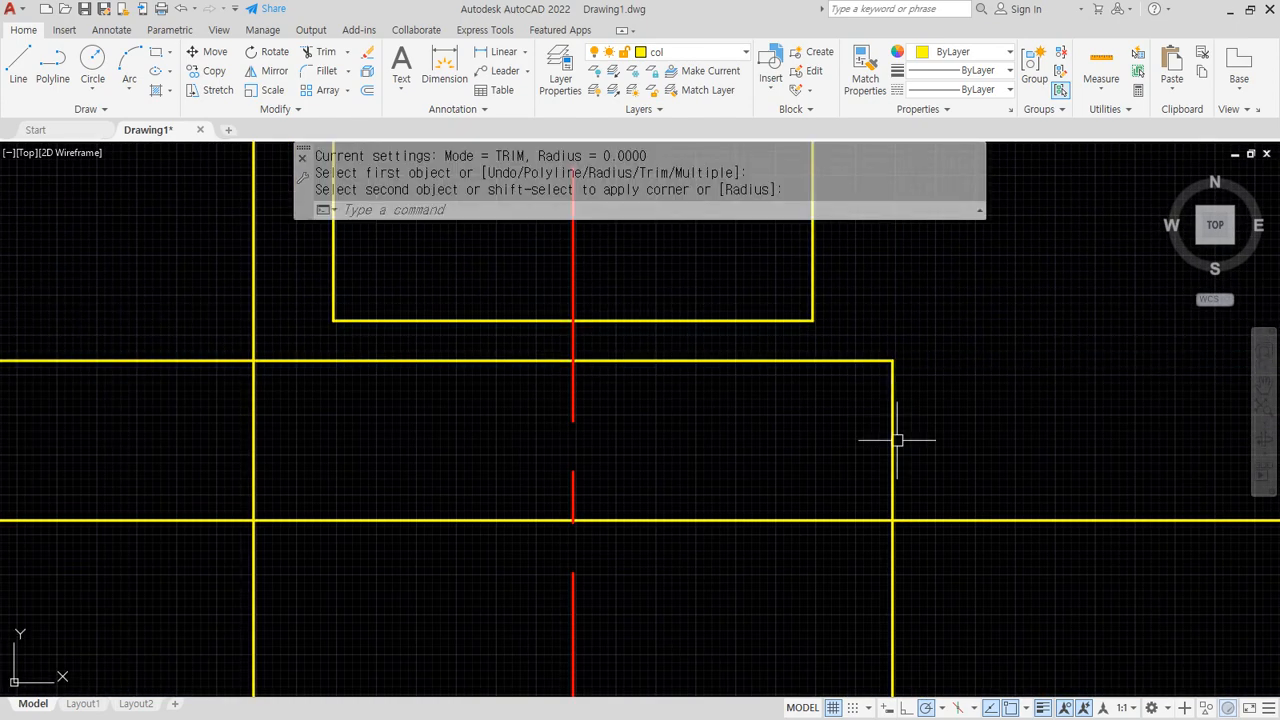
key(Return)
click(890, 471)
click(826, 521)
key(Return)
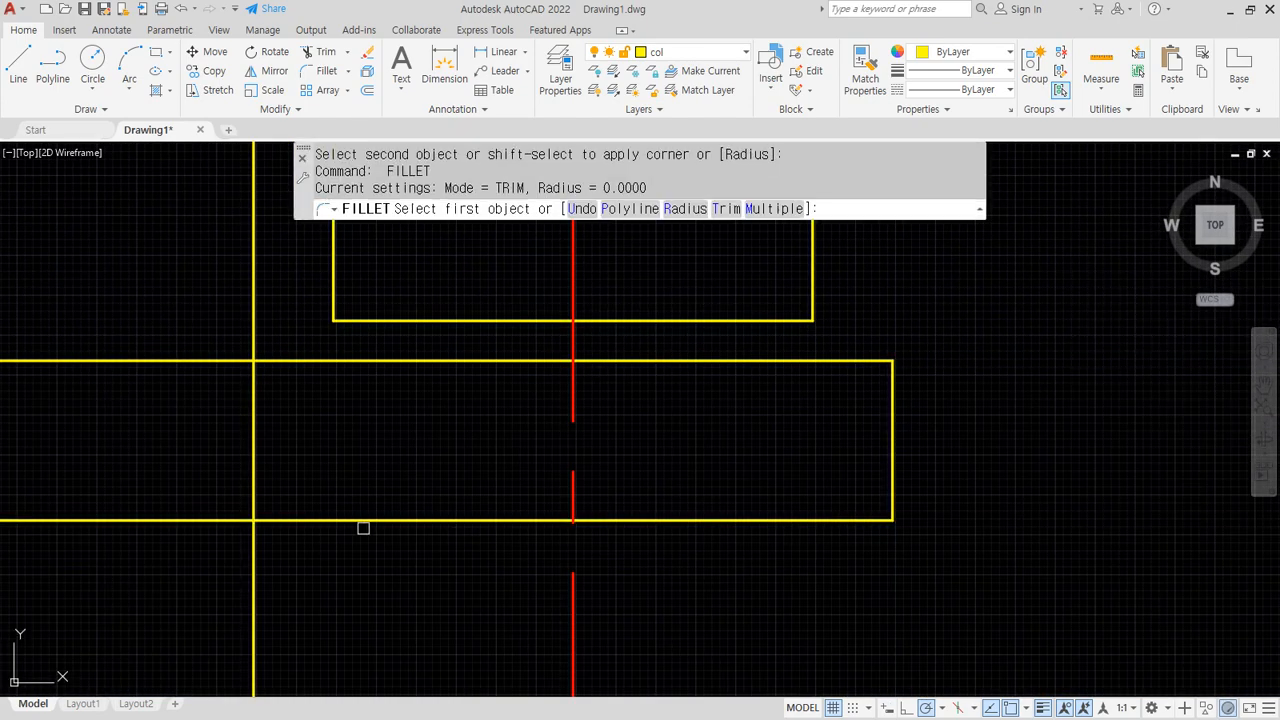
click(300, 521)
click(253, 497)
key(Return)
click(253, 372)
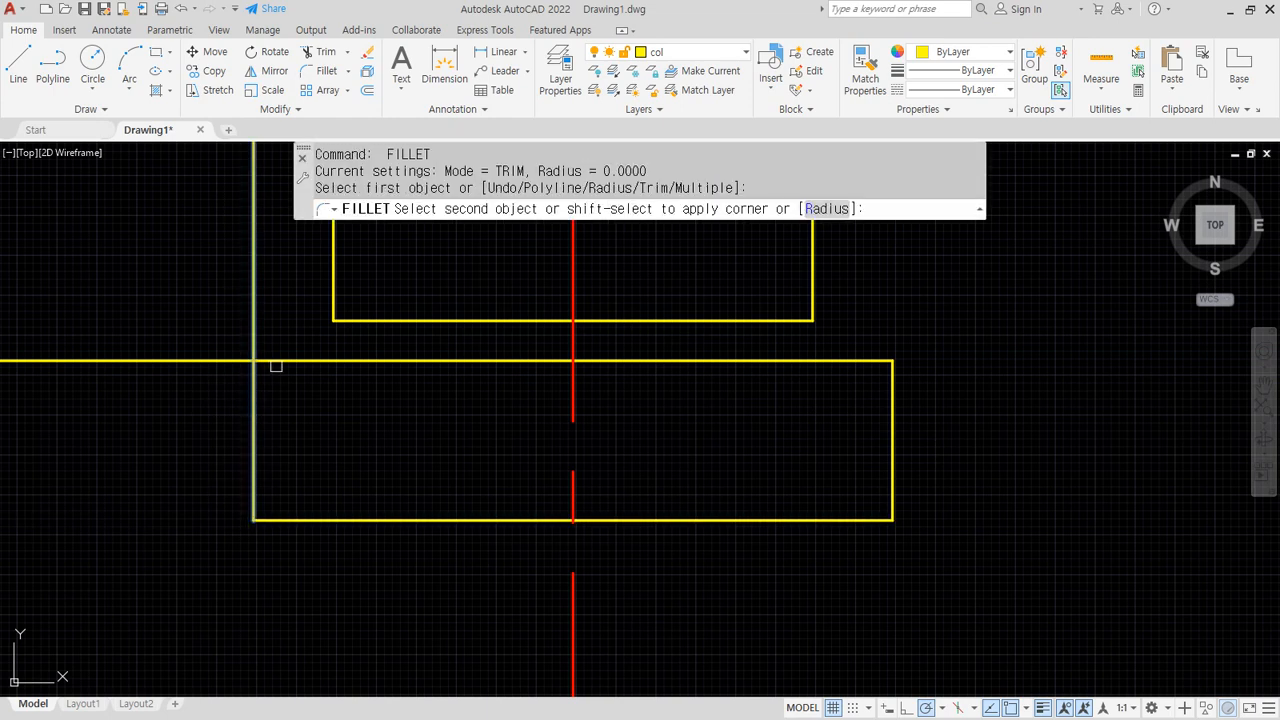
click(266, 361)
Fillet the footing's bottom line to the base's left and right sides with radius 0
key(Return)
click(253, 381)
click(396, 321)
key(Return)
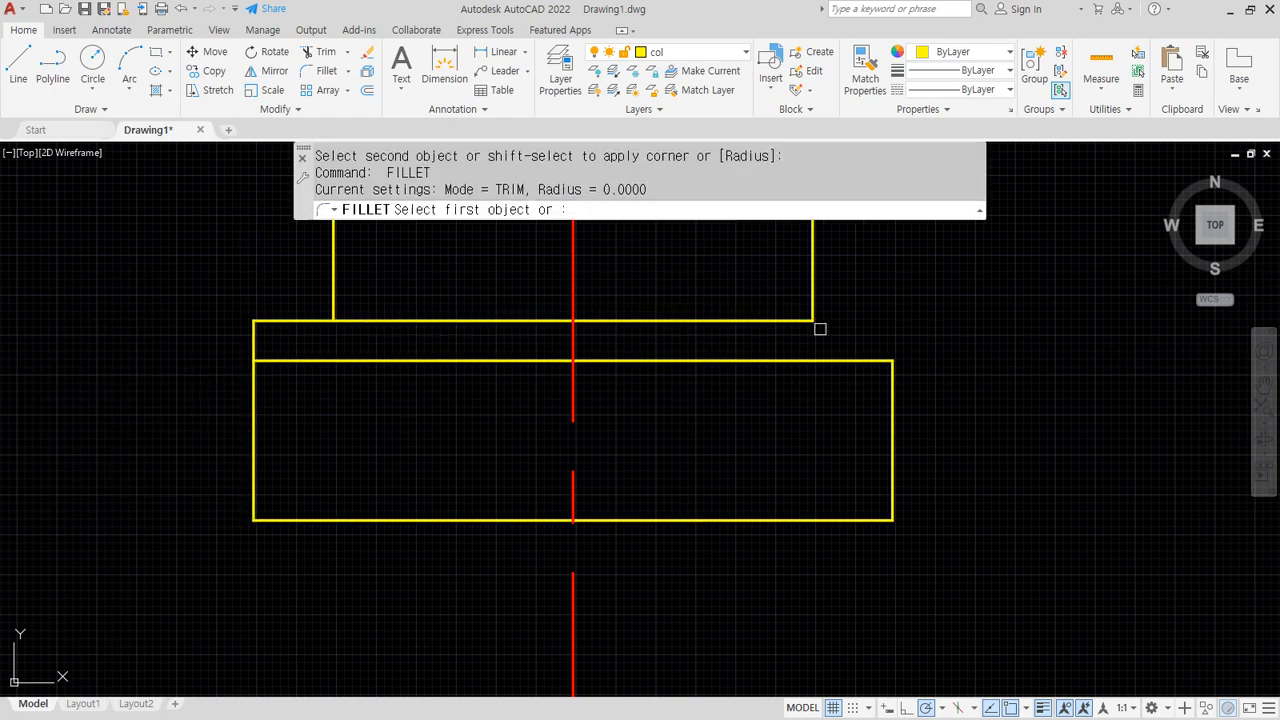
click(797, 320)
click(892, 396)
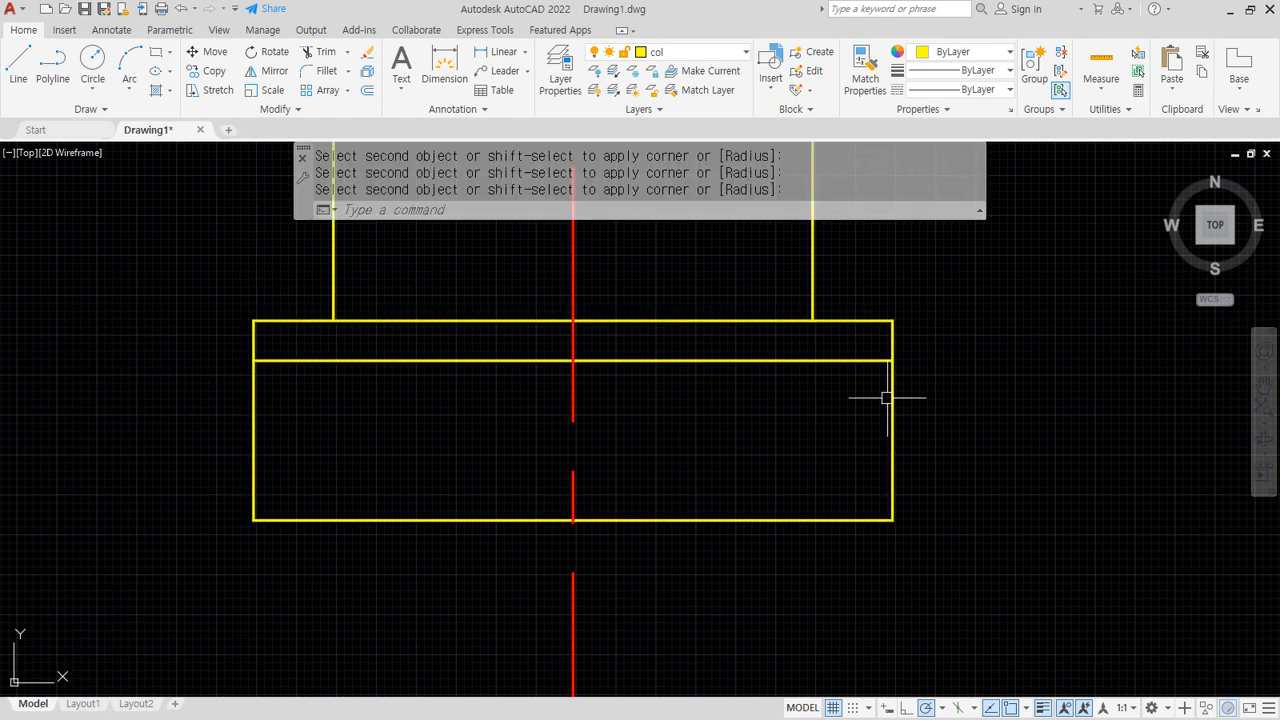
text(tgr)
key(Return)
key(Escape)
key(Escape)
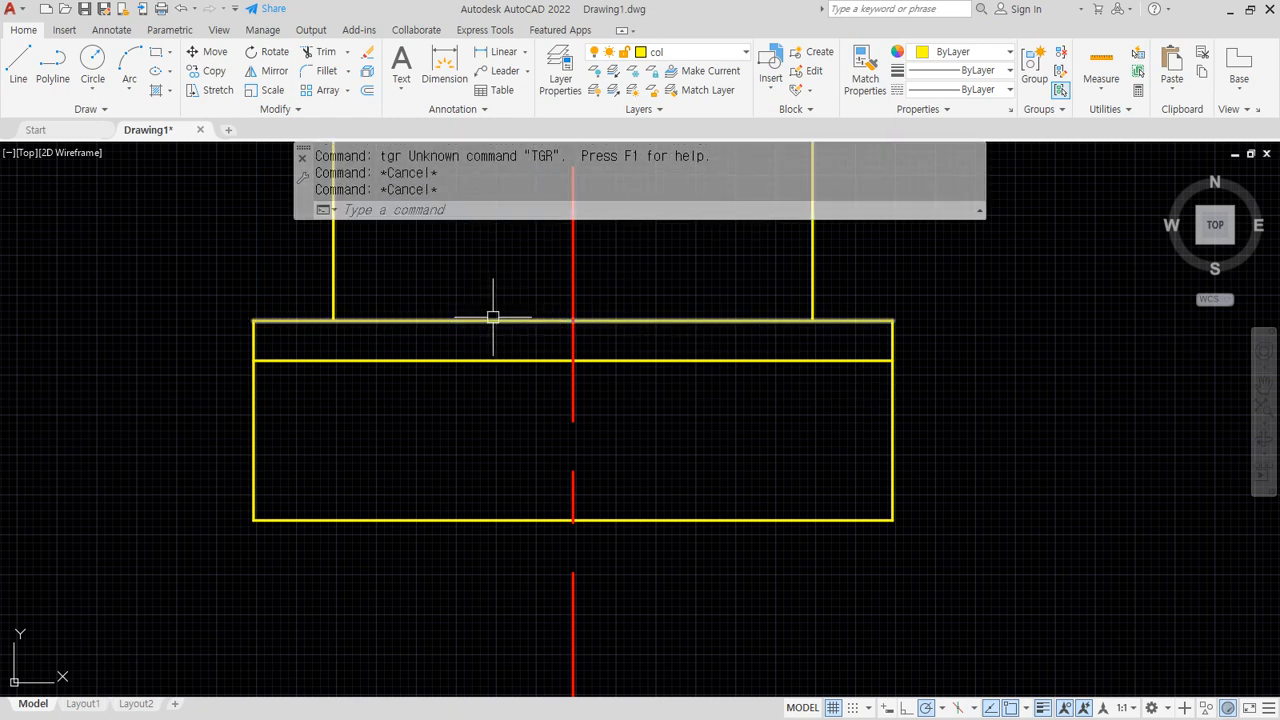
Trim away the base's top line between the footing's two sides
text(tr)
key(Return)
click(490, 320)
click(669, 321)
Assign all the base lines under the third footing to the fin layer
click(124, 288)
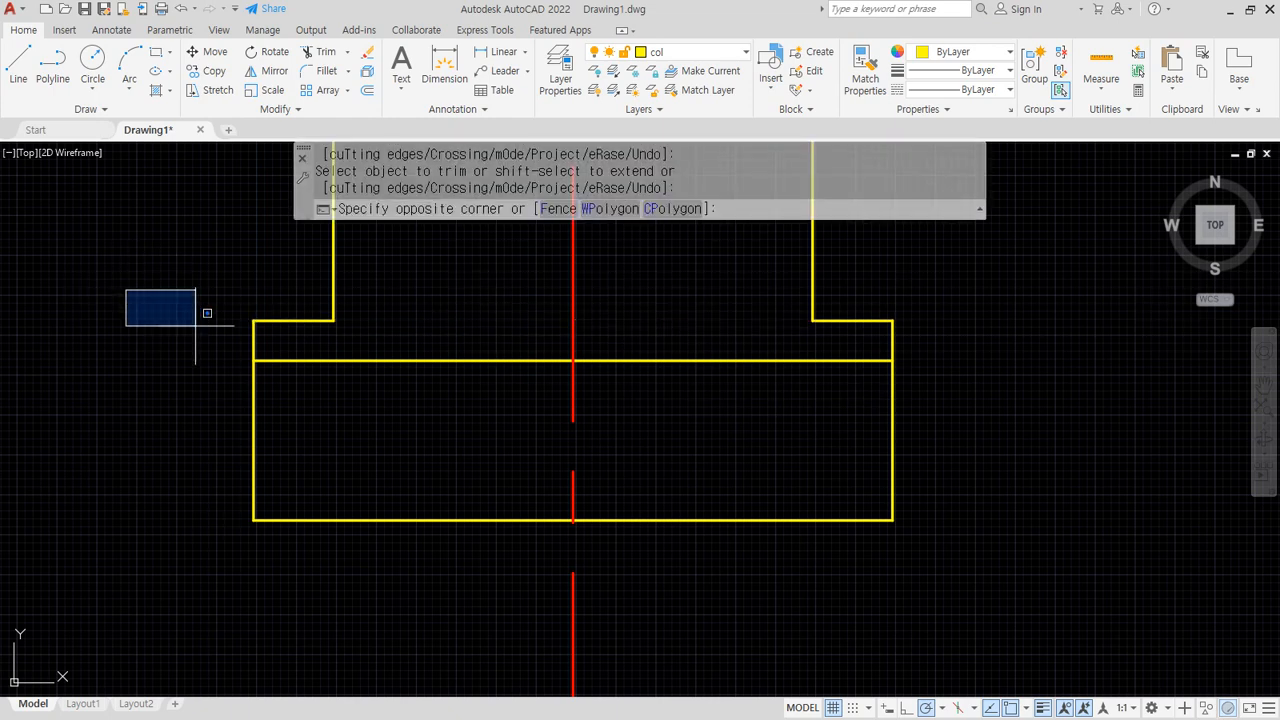
click(955, 578)
click(688, 52)
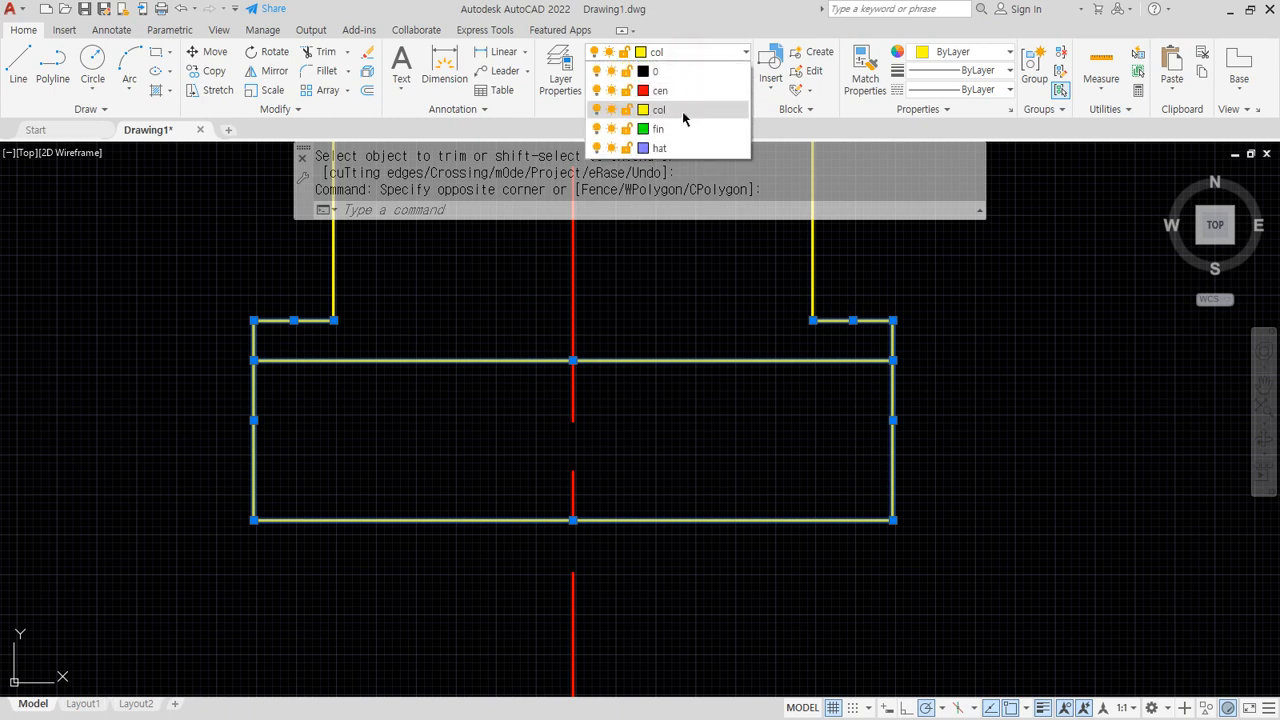
click(677, 128)
key(Escape)
key(Escape)
Draw a line on the col layer joining the bottom corners of the third footing
text(l)
key(Return)
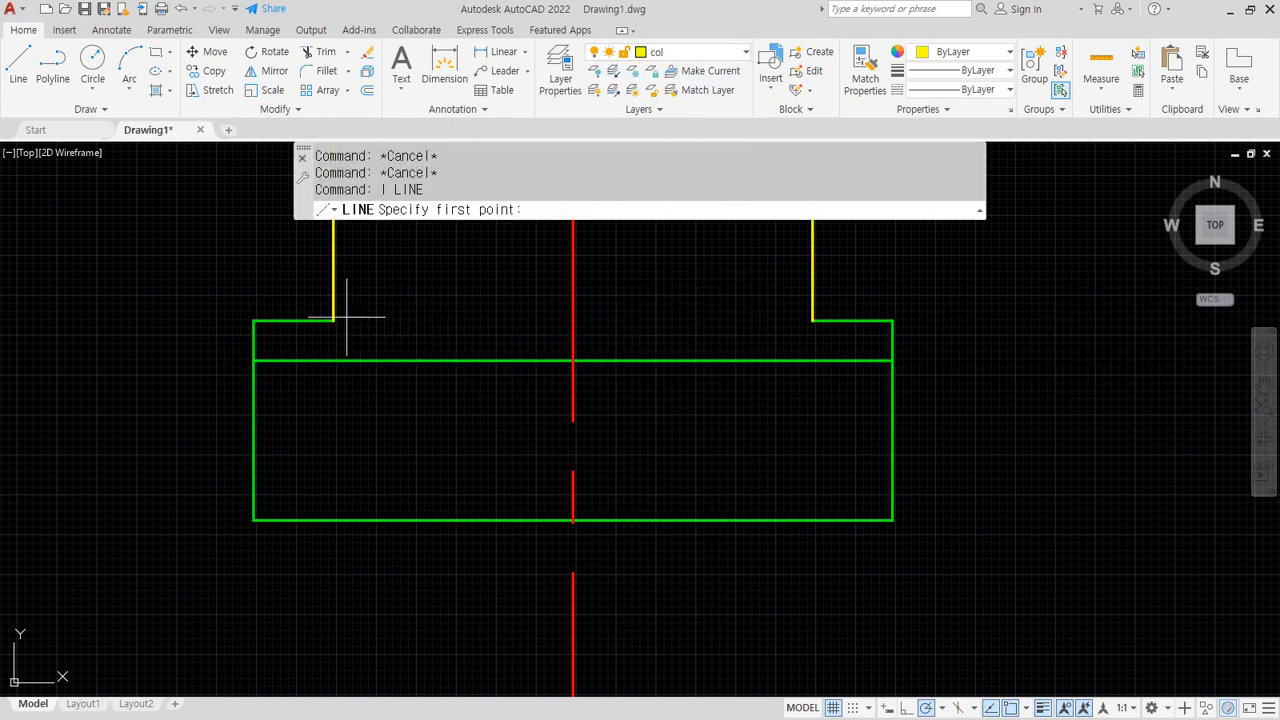
click(334, 320)
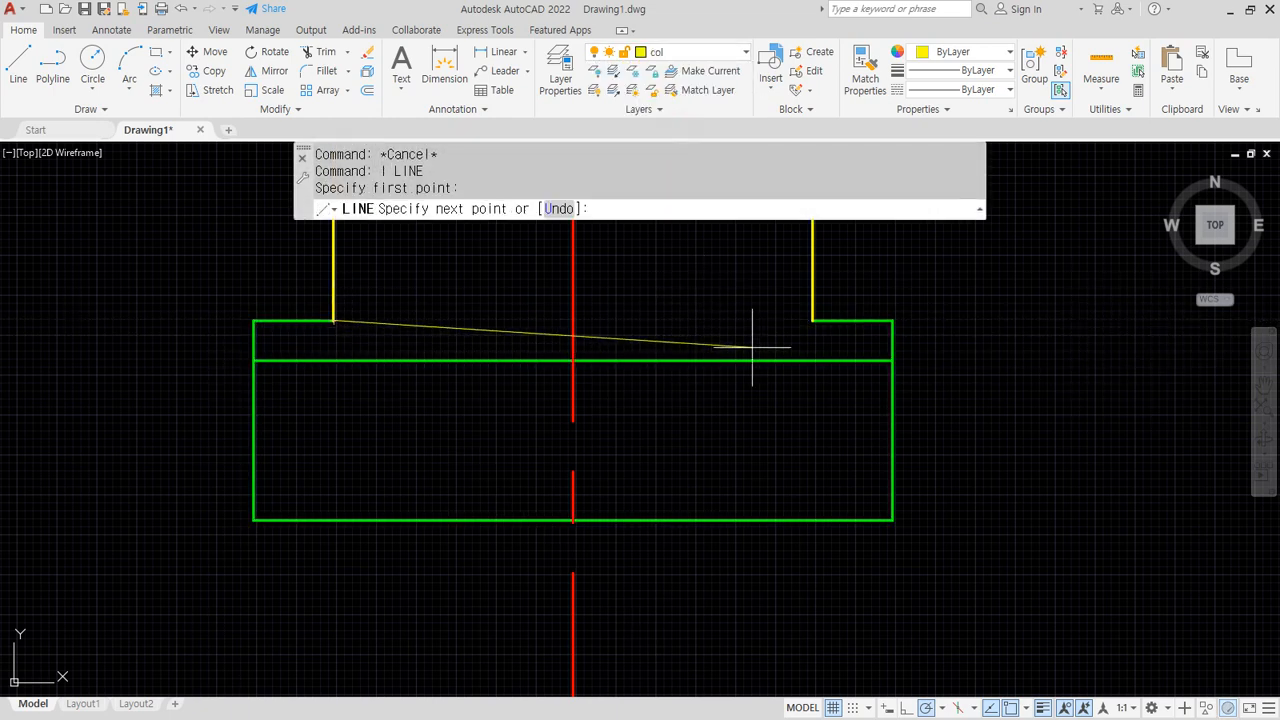
click(812, 320)
key(Return)
scroll(732, 384, down, 5)
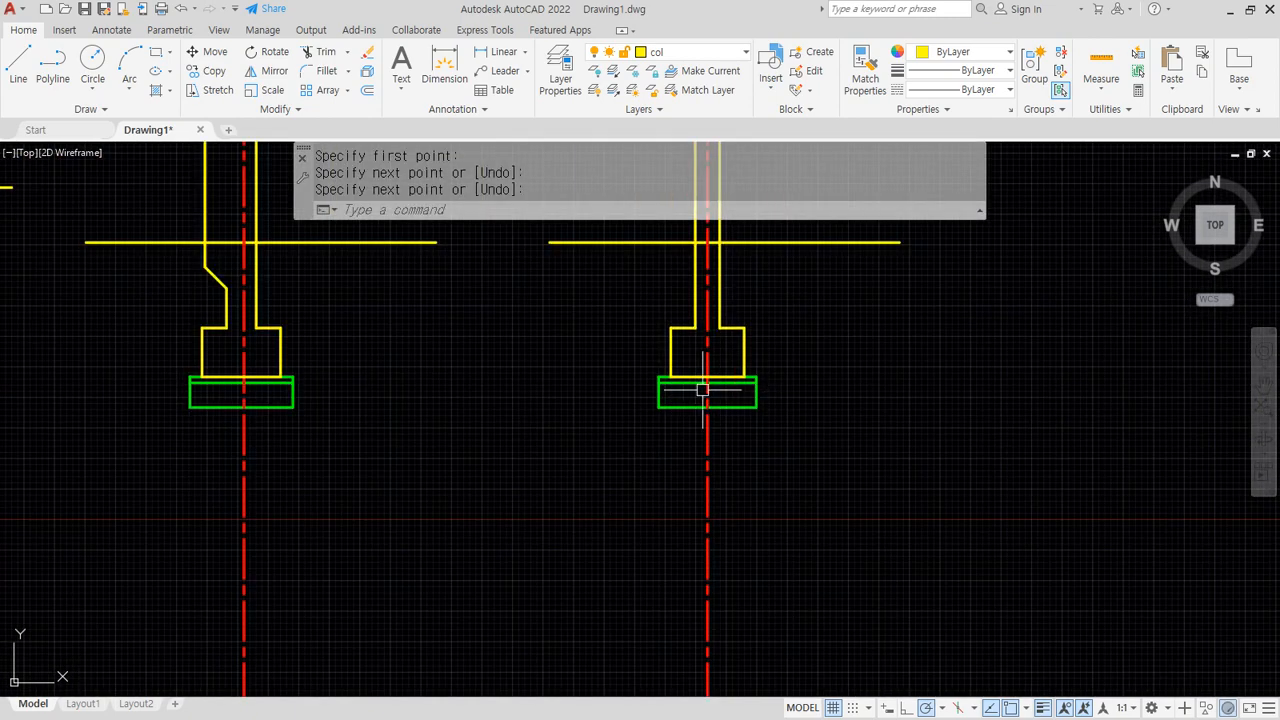
scroll(811, 571, up, 2)
mouse_move(224, 598)
mouse_down()
mouse_move(1036, 606)
mouse_move(963, 648)
mouse_up()
drag(318, 578, 352, 657)
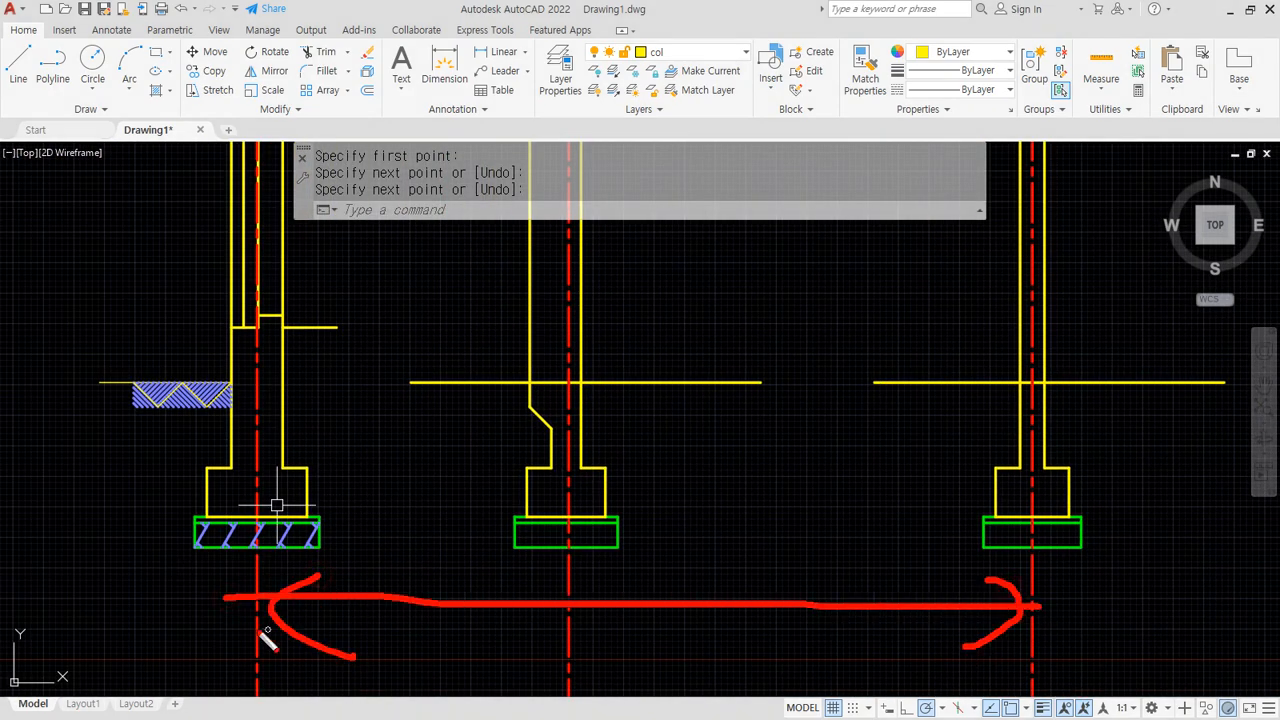
drag(213, 625, 1147, 617)
key(Escape)
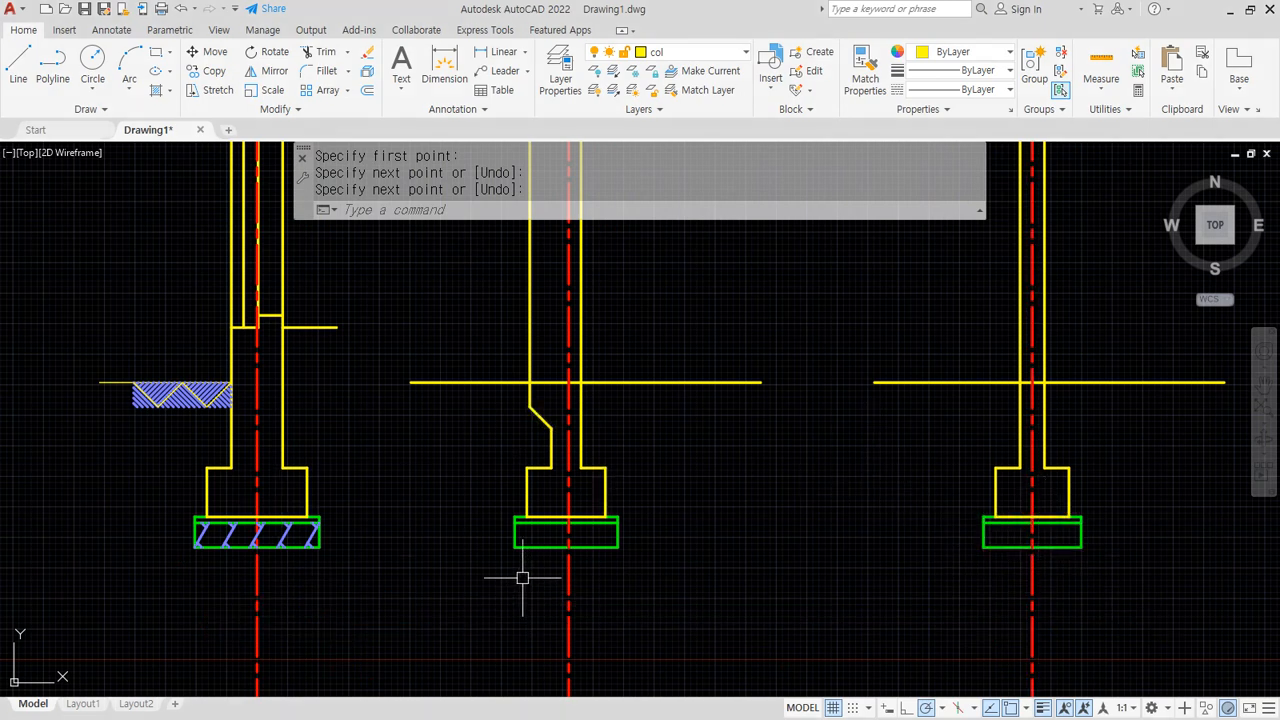
drag(492, 426, 525, 418)
drag(945, 405, 912, 397)
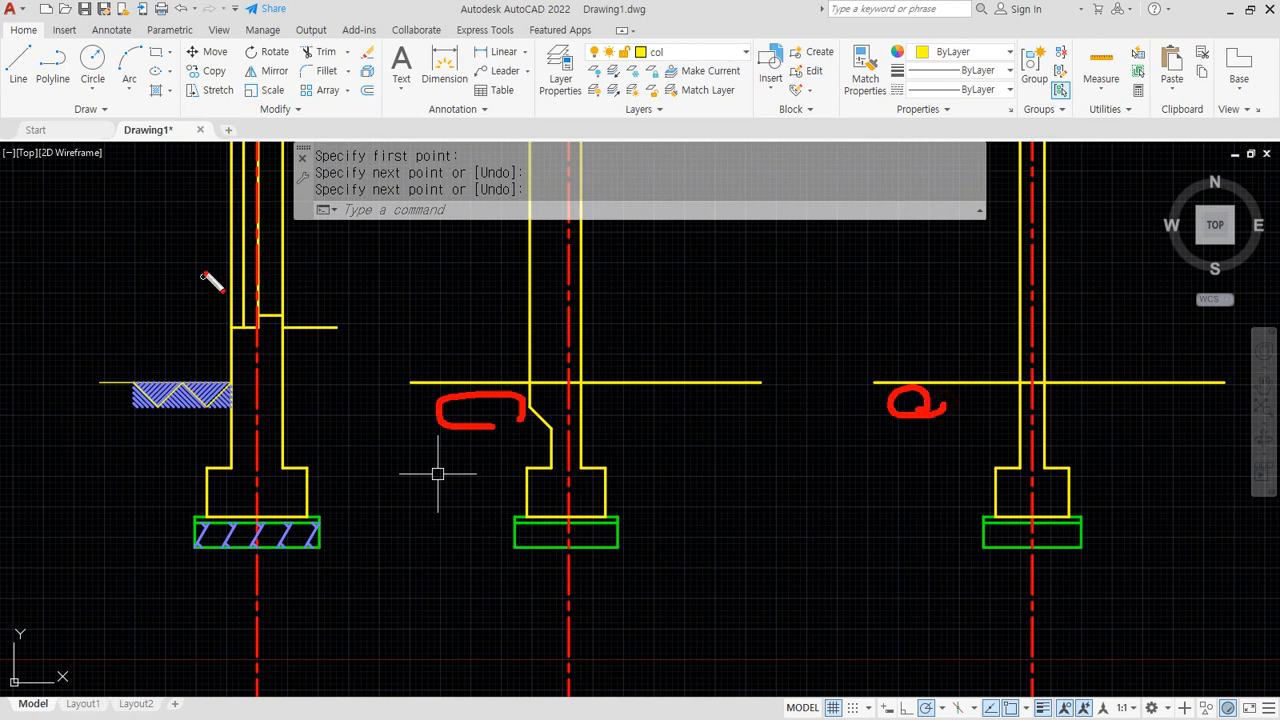
drag(174, 218, 1238, 228)
mouse_move(1107, 298)
mouse_down()
mouse_move(423, 280)
mouse_move(267, 295)
mouse_up()
key(Escape)
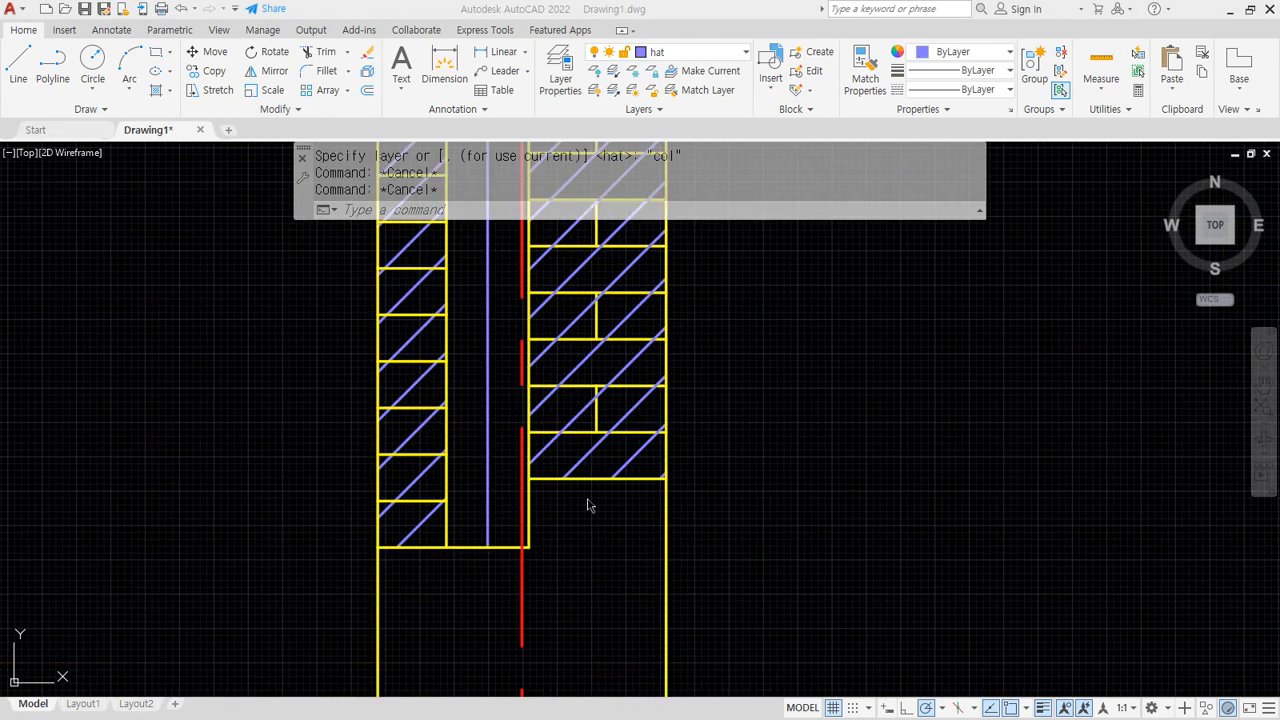
Select the AR-BRSTD brick hatch in the wall and examine how its joints meet the diagonal hatch lines
scroll(629, 449, up, 4)
middle_drag(629, 449, 633, 484)
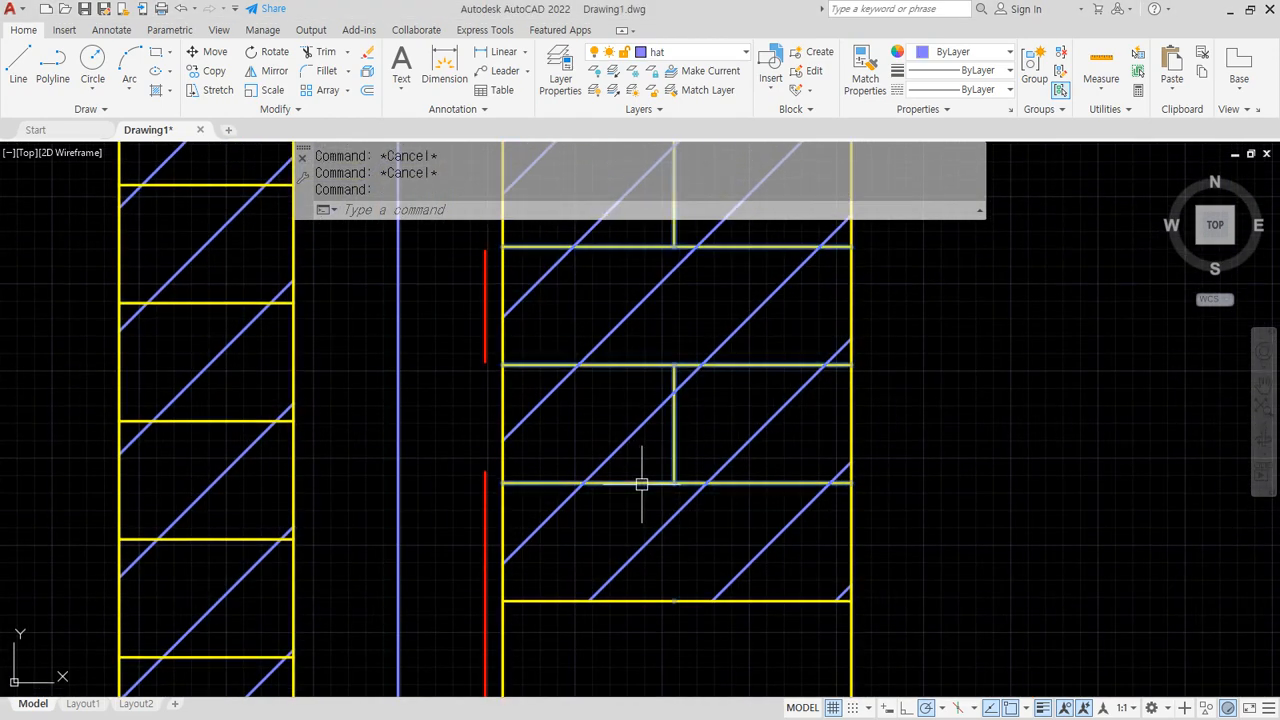
click(641, 484)
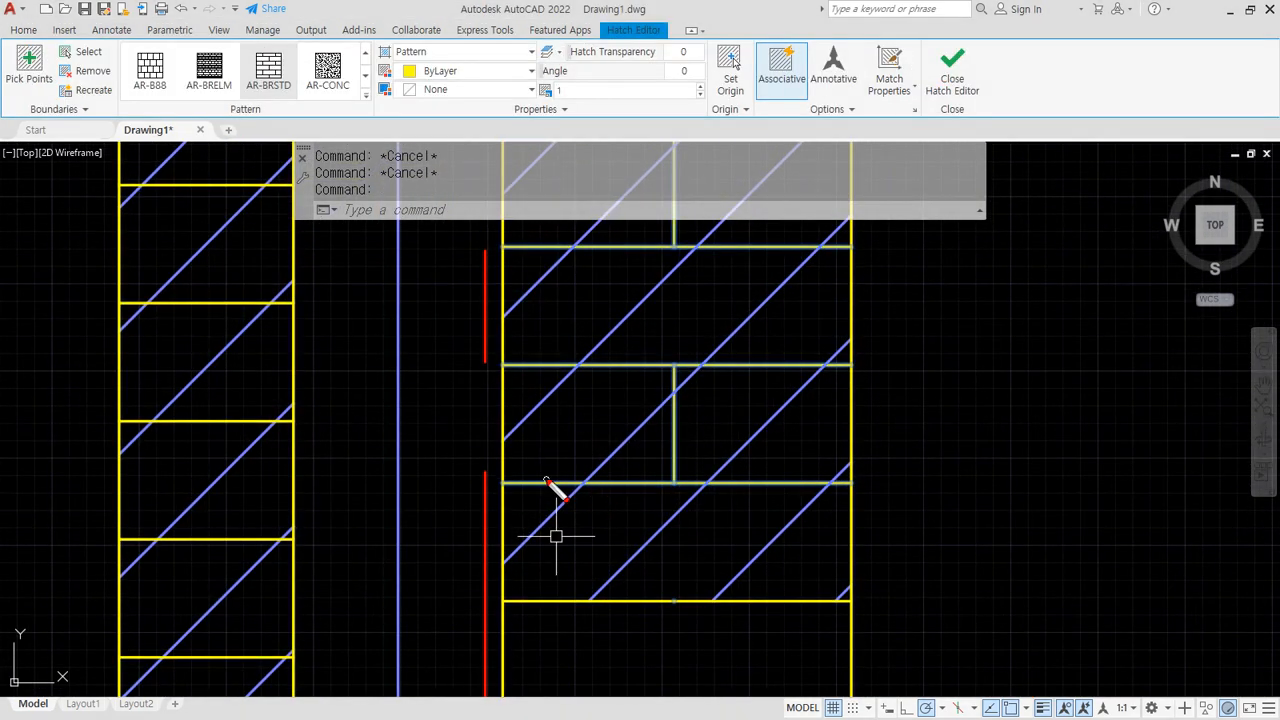
drag(545, 480, 845, 480)
drag(580, 357, 747, 357)
drag(655, 360, 656, 465)
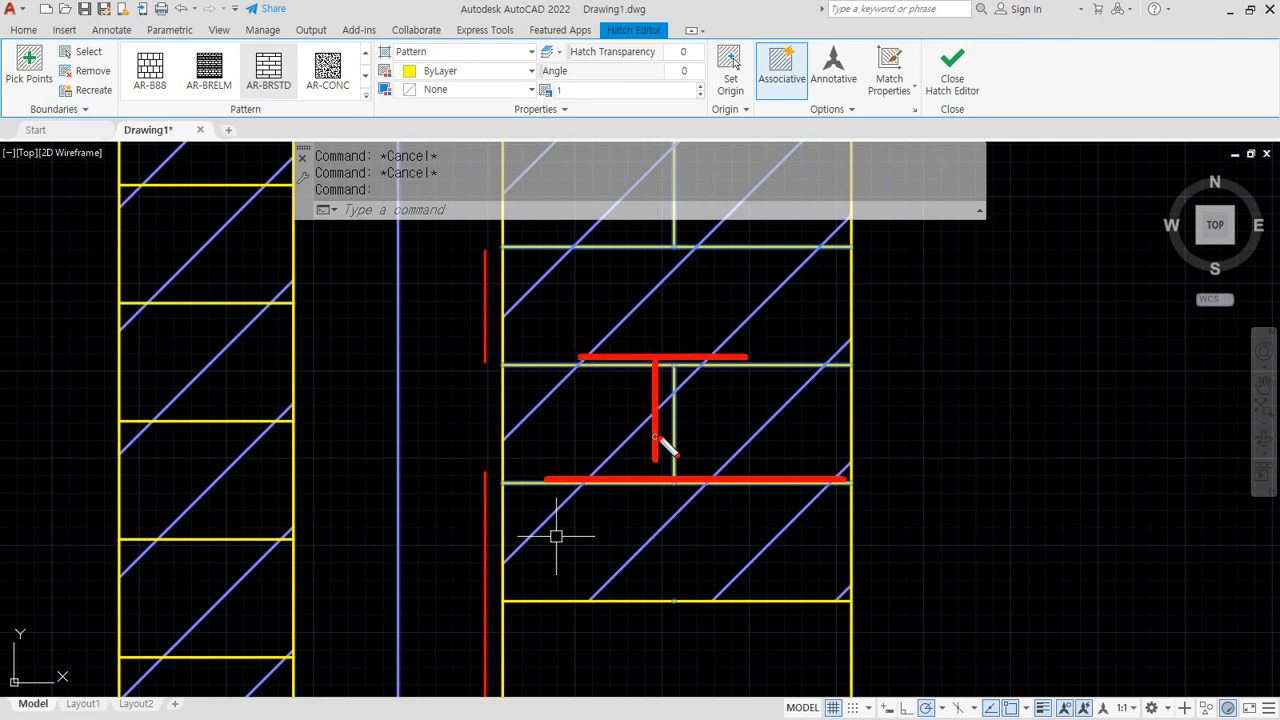
drag(686, 457, 667, 433)
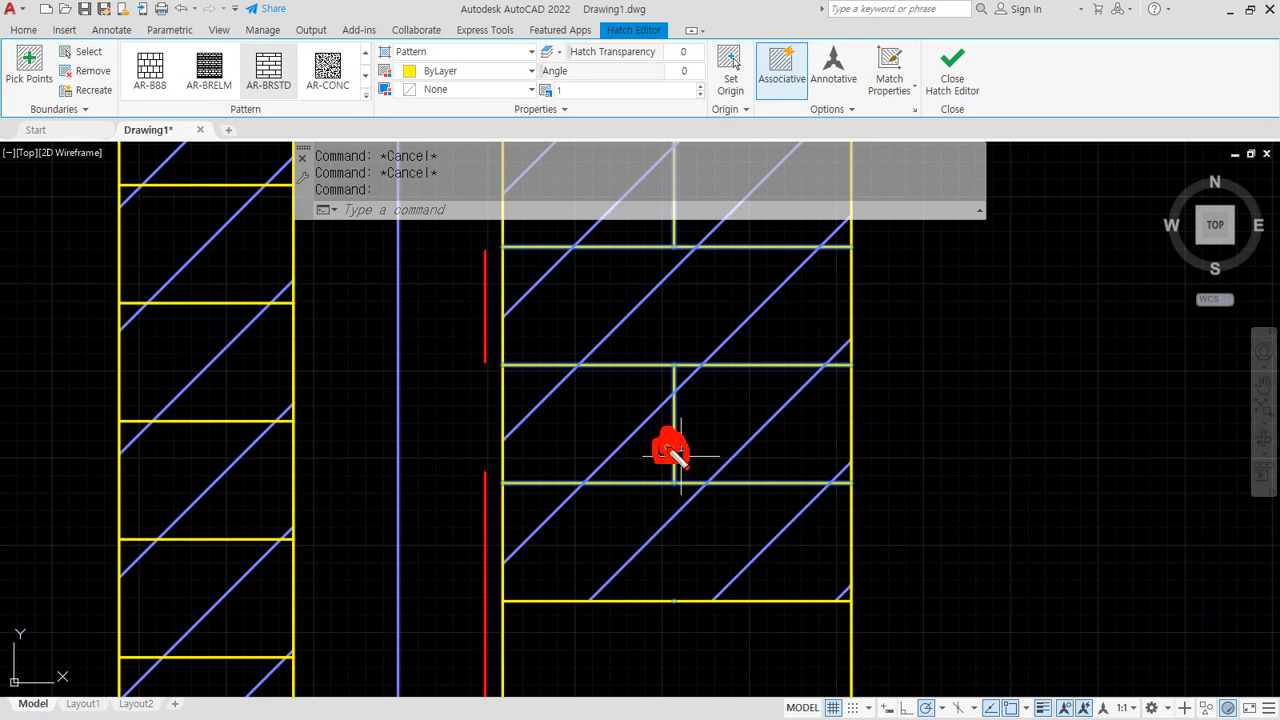
drag(650, 474, 645, 492)
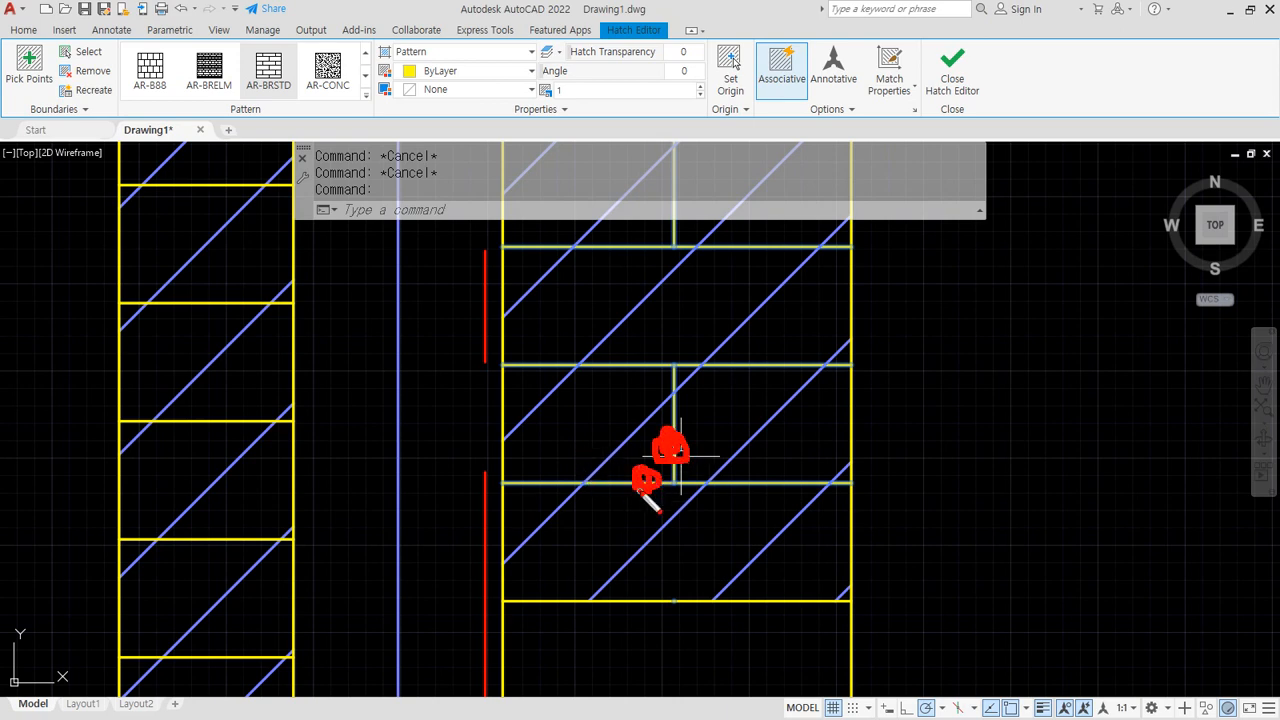
drag(818, 485, 756, 540)
drag(793, 401, 679, 491)
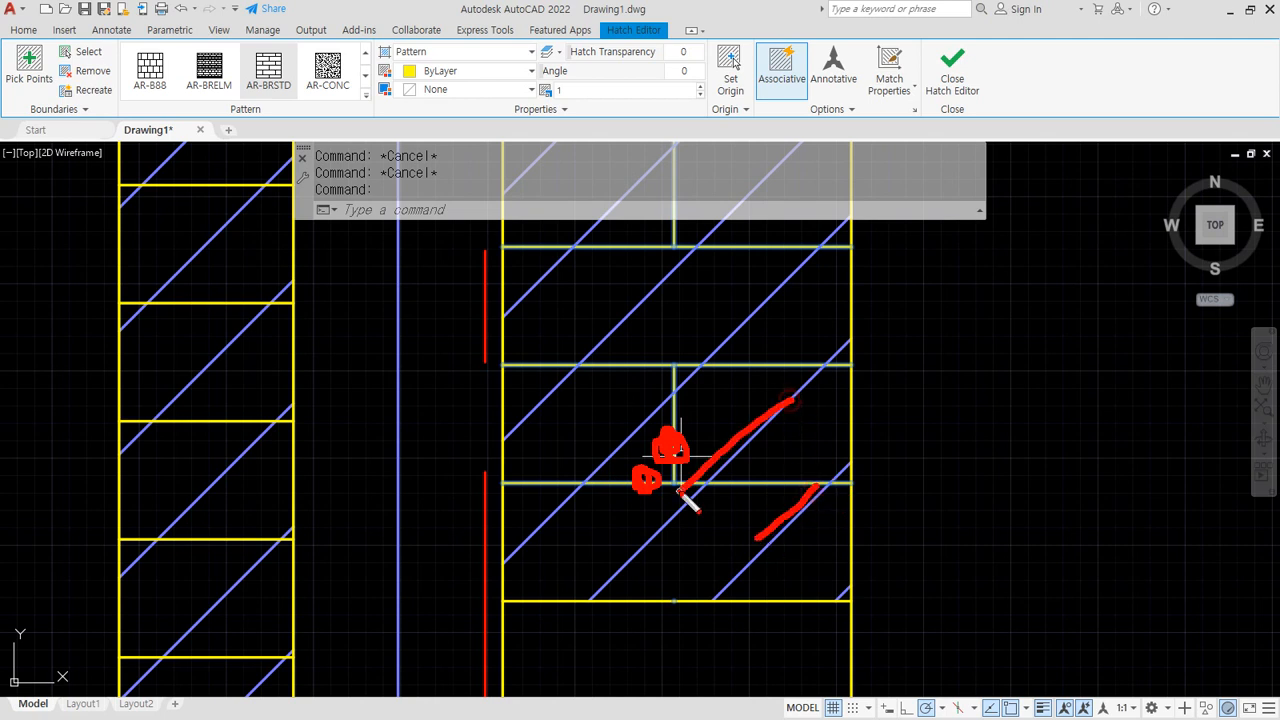
drag(751, 326, 632, 413)
drag(690, 294, 609, 366)
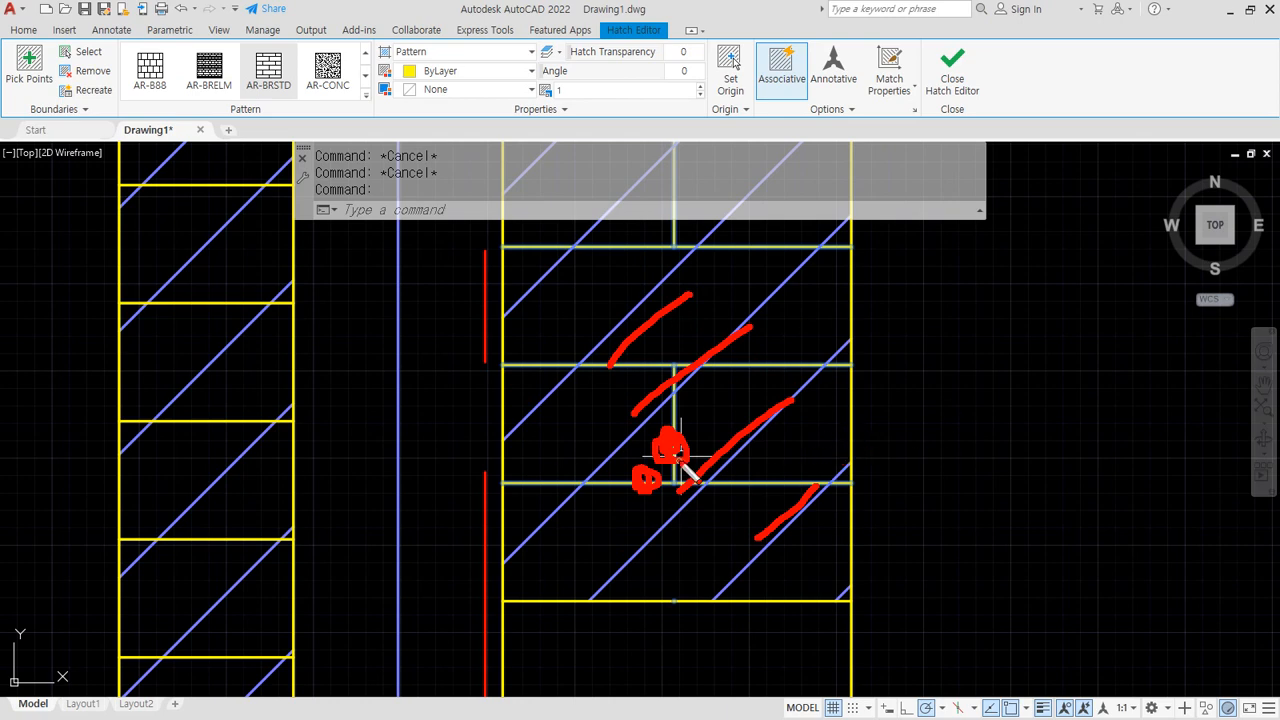
key(Escape)
key(Escape)
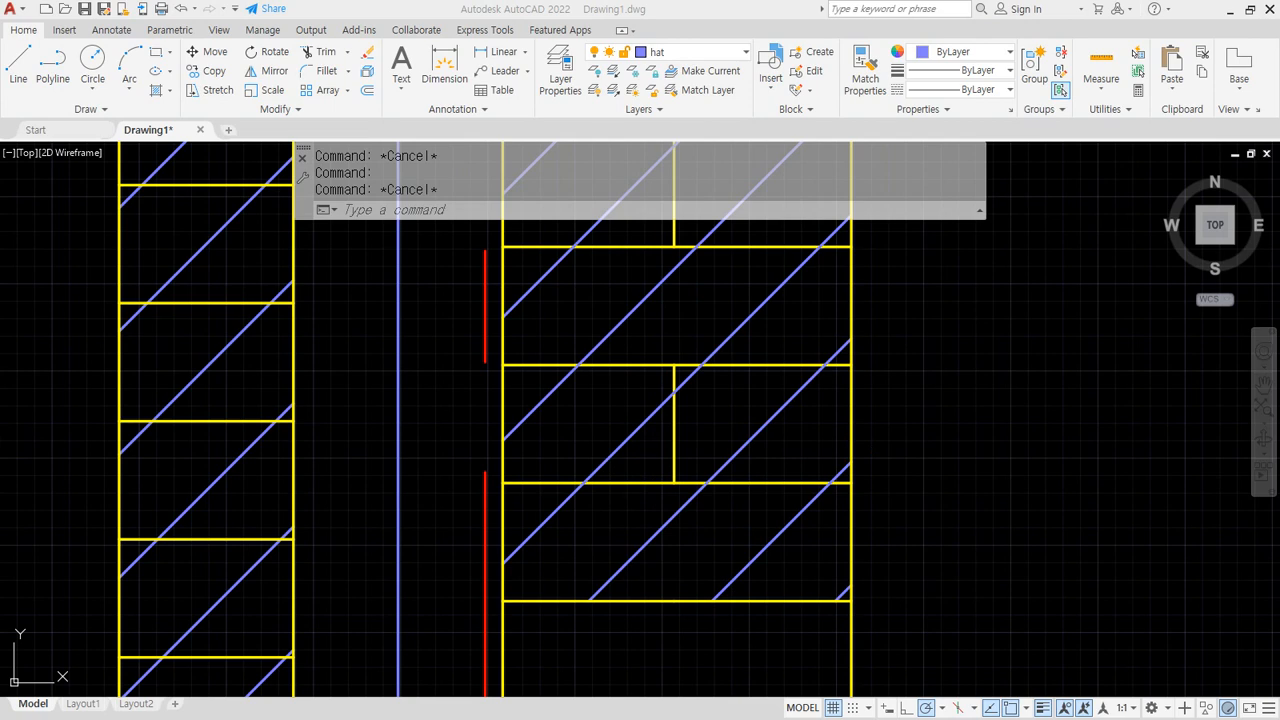
Switch to the browser's reference drawing, examine the brick courses of both wall sections, and return to AutoCAD
key(alt+Tab)
mouse_move(540, 330)
mouse_down()
mouse_move(556, 270)
mouse_move(543, 333)
mouse_up()
mouse_move(1004, 373)
mouse_down()
mouse_move(934, 368)
mouse_move(1000, 300)
mouse_move(984, 378)
mouse_up()
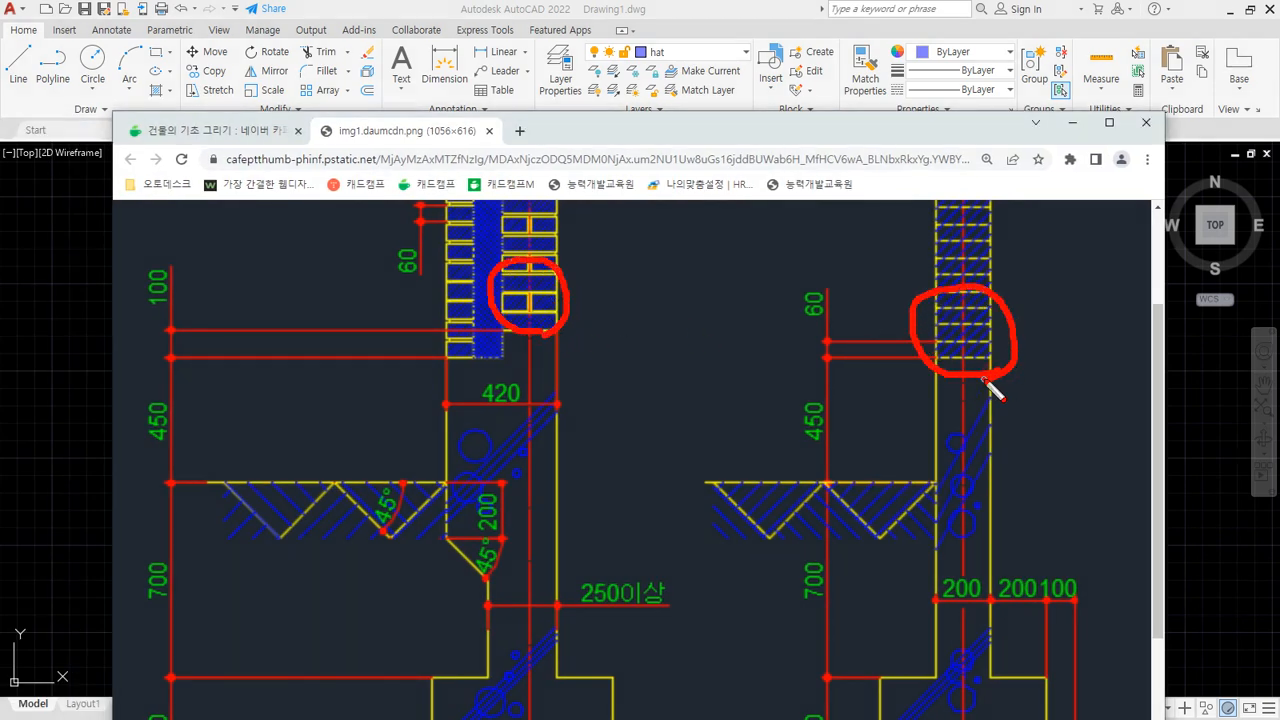
key(Escape)
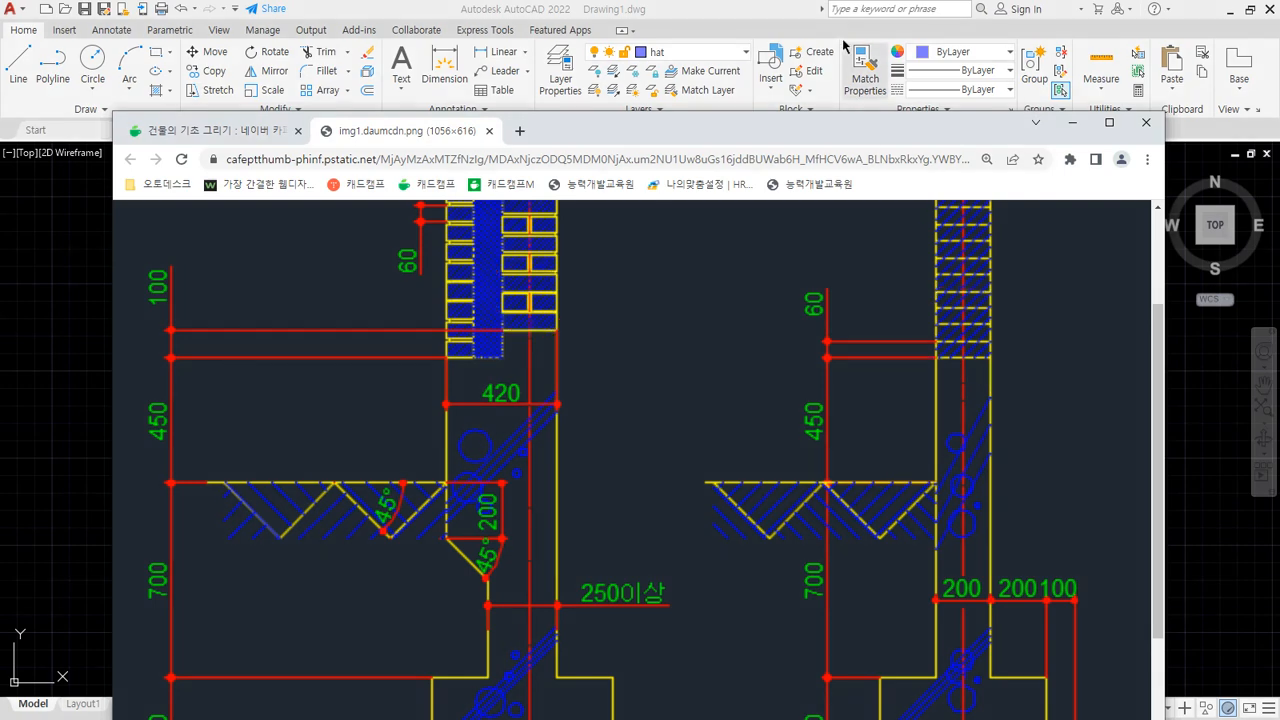
key(alt+Tab)
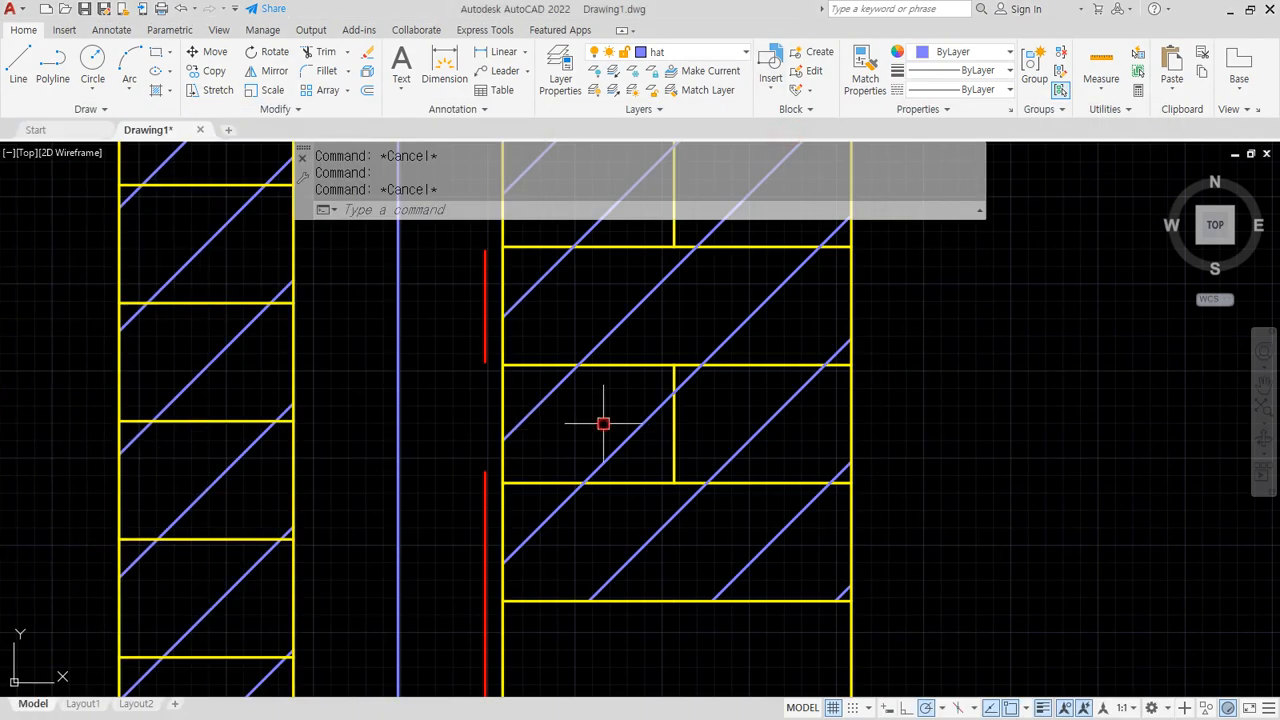
scroll(466, 406, down, 2)
middle_drag(466, 406, 594, 377)
scroll(806, 368, up, 4)
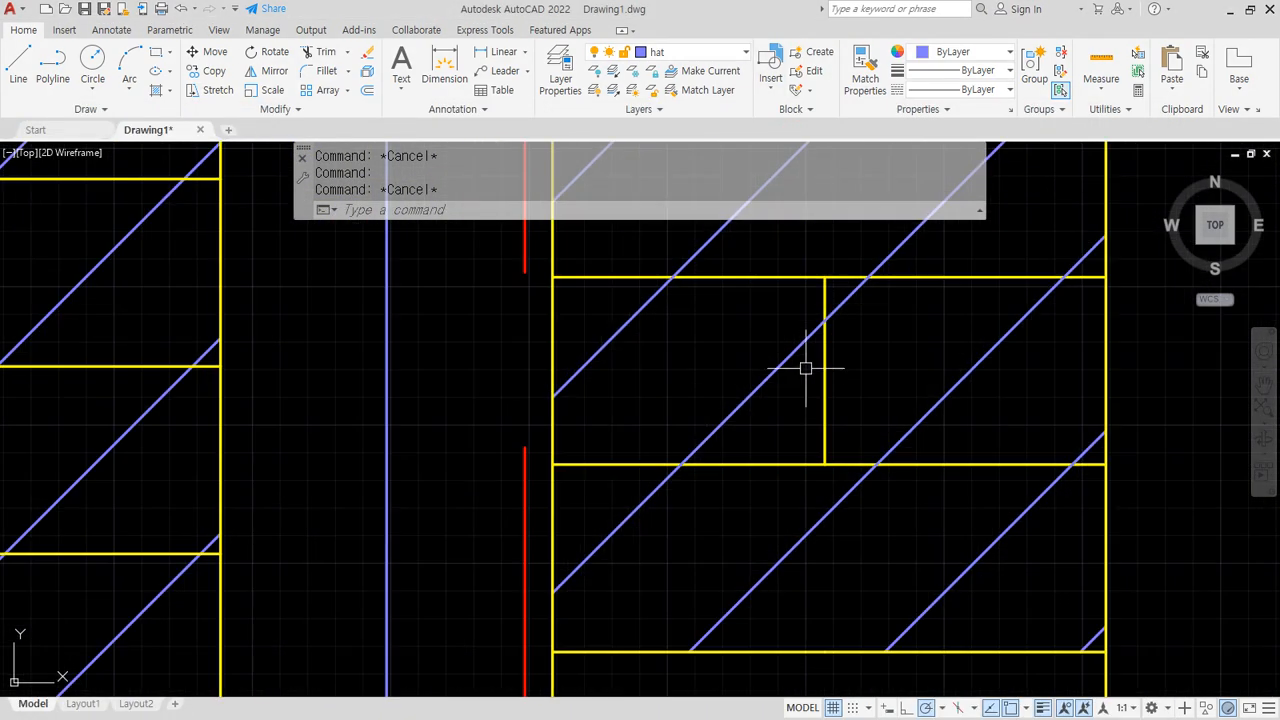
Select the brick hatch in the thicker wall leaf, inspect its pattern, and clear the selection
click(794, 286)
mouse_move(266, 108)
mouse_down()
mouse_move(232, 95)
mouse_move(318, 60)
mouse_move(308, 121)
mouse_up()
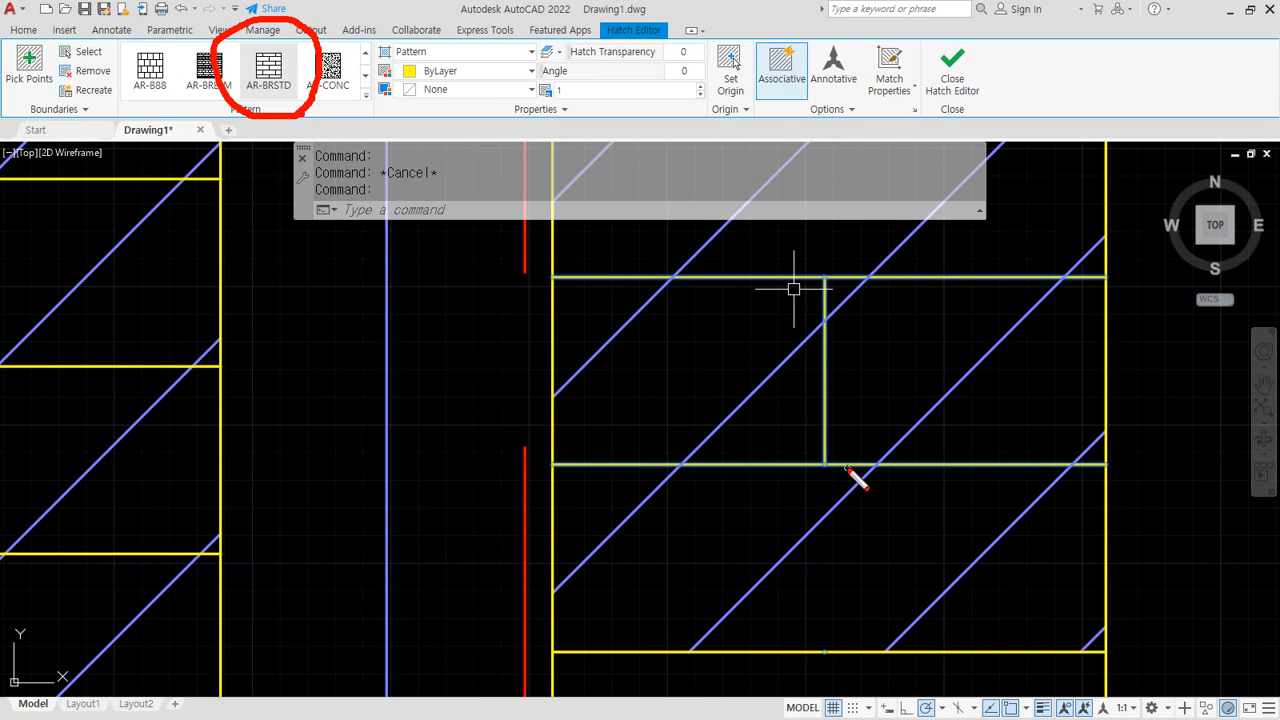
scroll(794, 289, down, 3)
key(Escape)
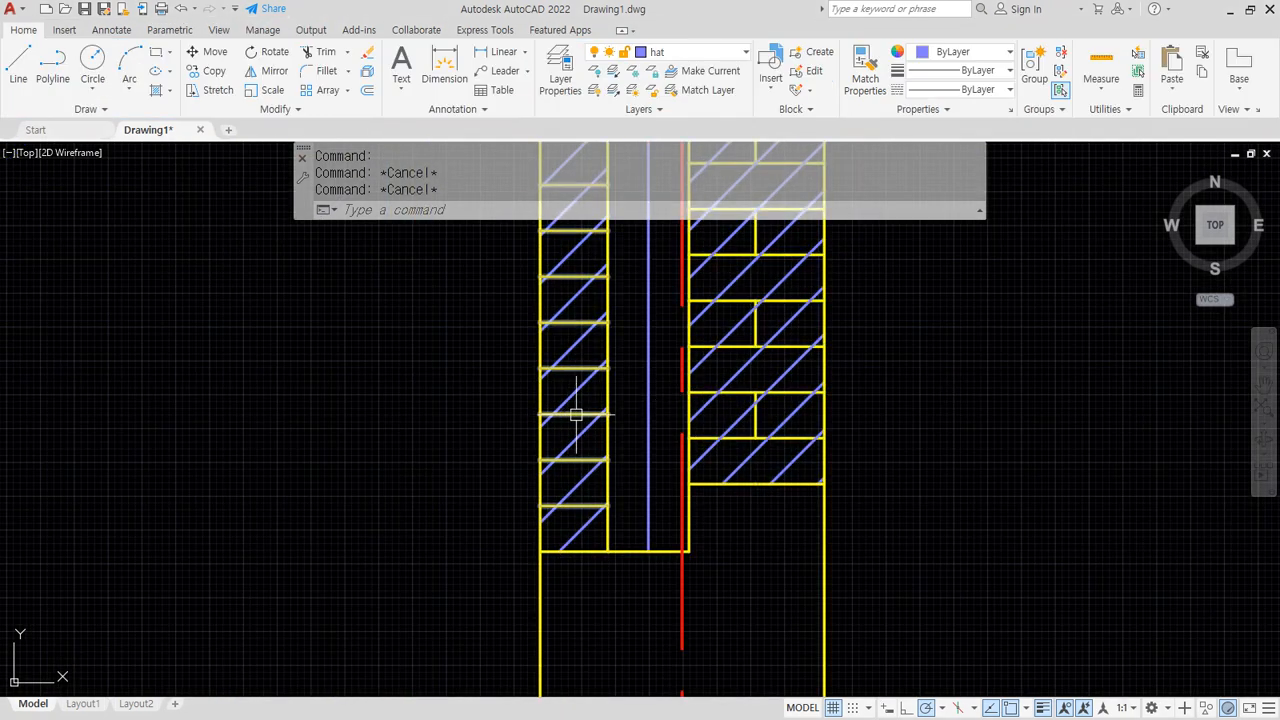
Select the thinner leaf's brick hatch and examine its pattern and origin against the bottom corners of both leaves
click(576, 414)
mouse_move(583, 429)
mouse_down()
mouse_move(587, 447)
mouse_move(333, 263)
mouse_move(280, 95)
mouse_up()
drag(280, 95, 326, 103)
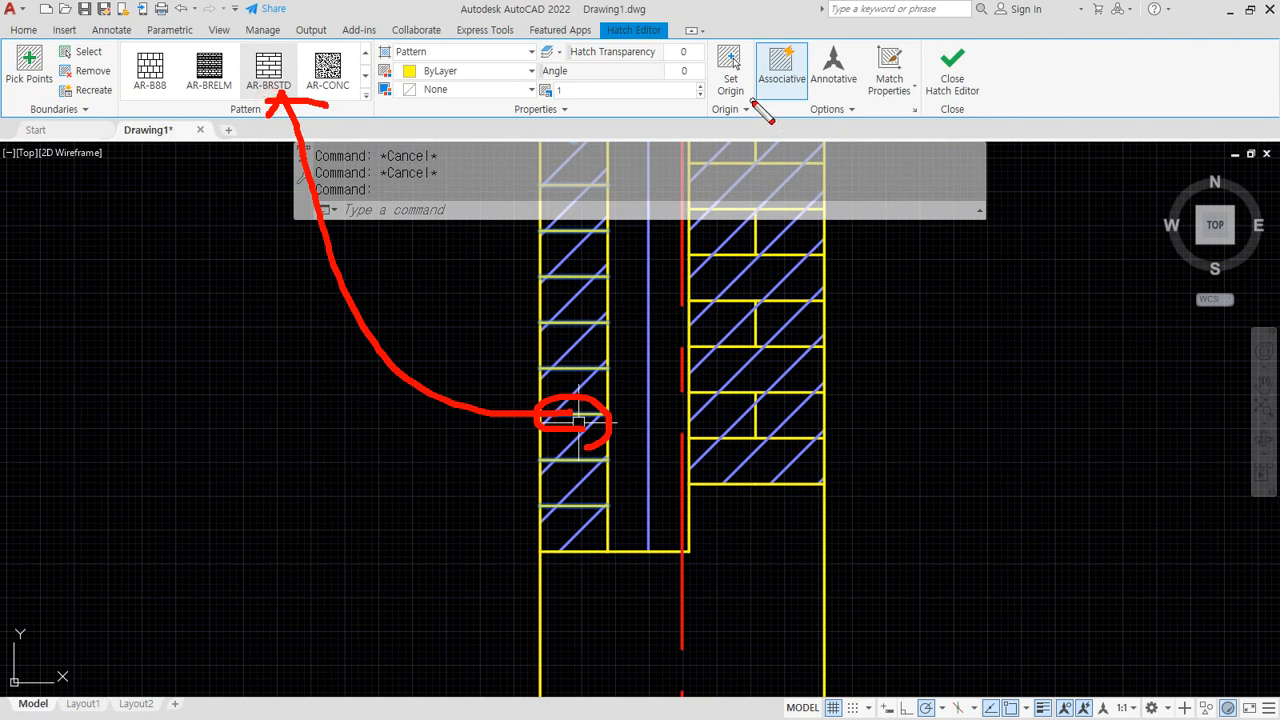
drag(754, 102, 762, 96)
mouse_move(548, 548)
mouse_down()
mouse_move(536, 560)
mouse_move(545, 550)
mouse_up()
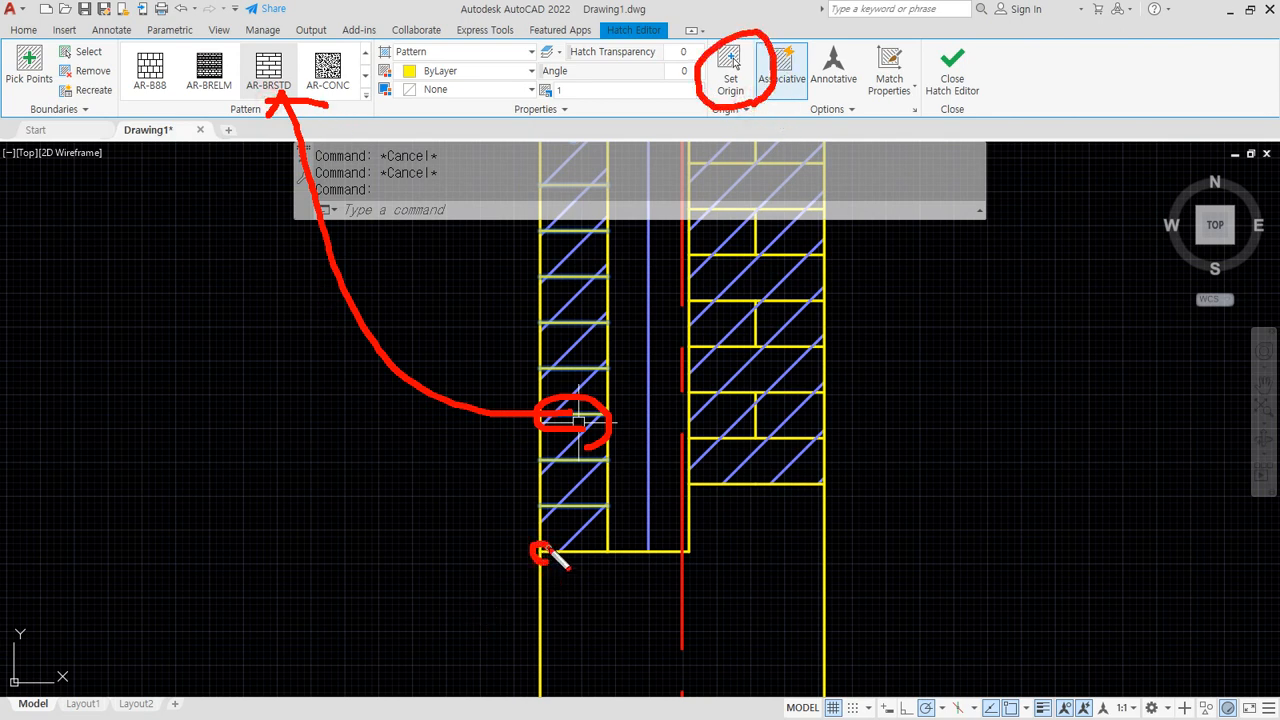
drag(686, 494, 697, 496)
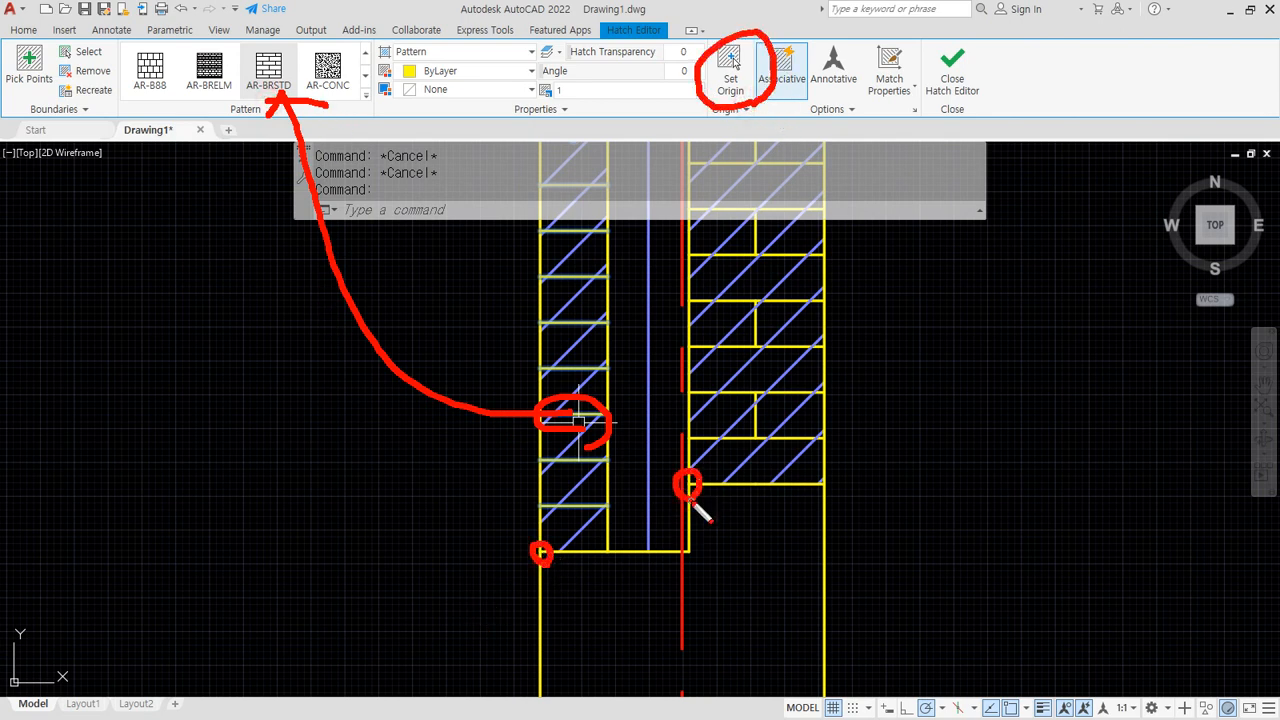
drag(548, 566, 546, 543)
drag(688, 476, 697, 494)
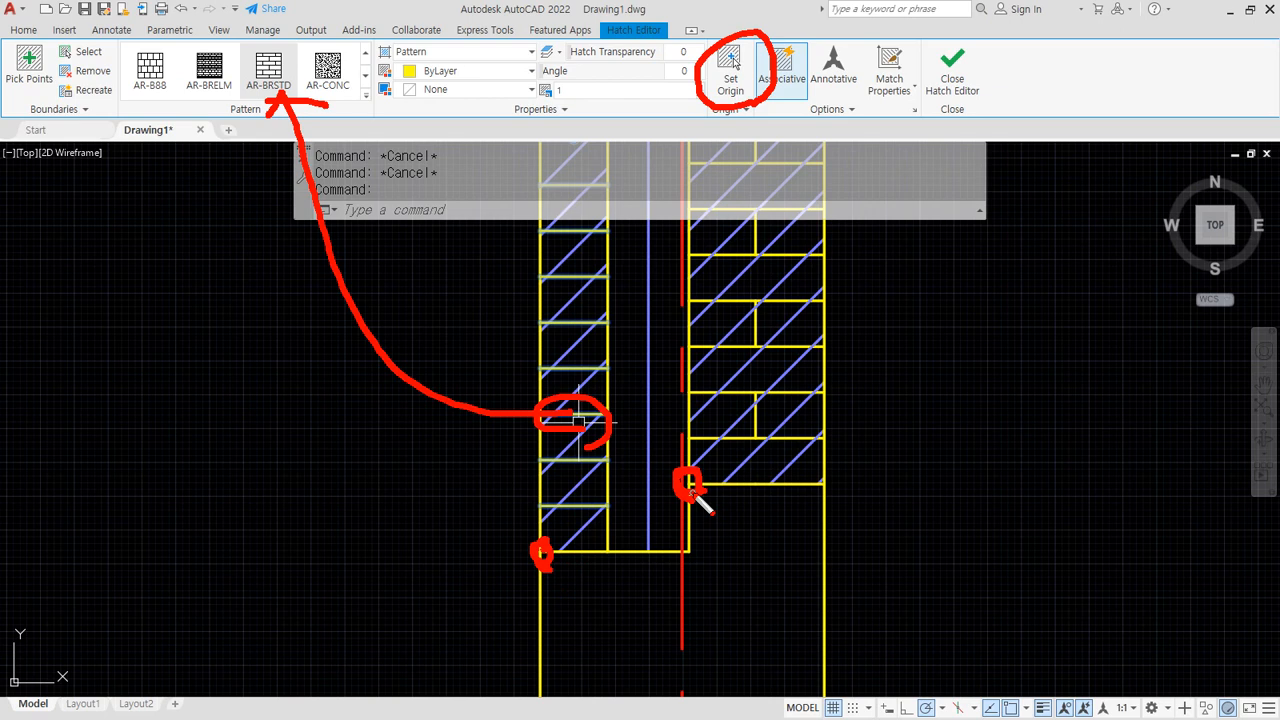
mouse_move(595, 551)
mouse_down()
mouse_move(495, 300)
mouse_move(614, 557)
mouse_move(523, 590)
mouse_up()
mouse_move(838, 506)
mouse_down()
mouse_move(676, 472)
mouse_move(786, 511)
mouse_up()
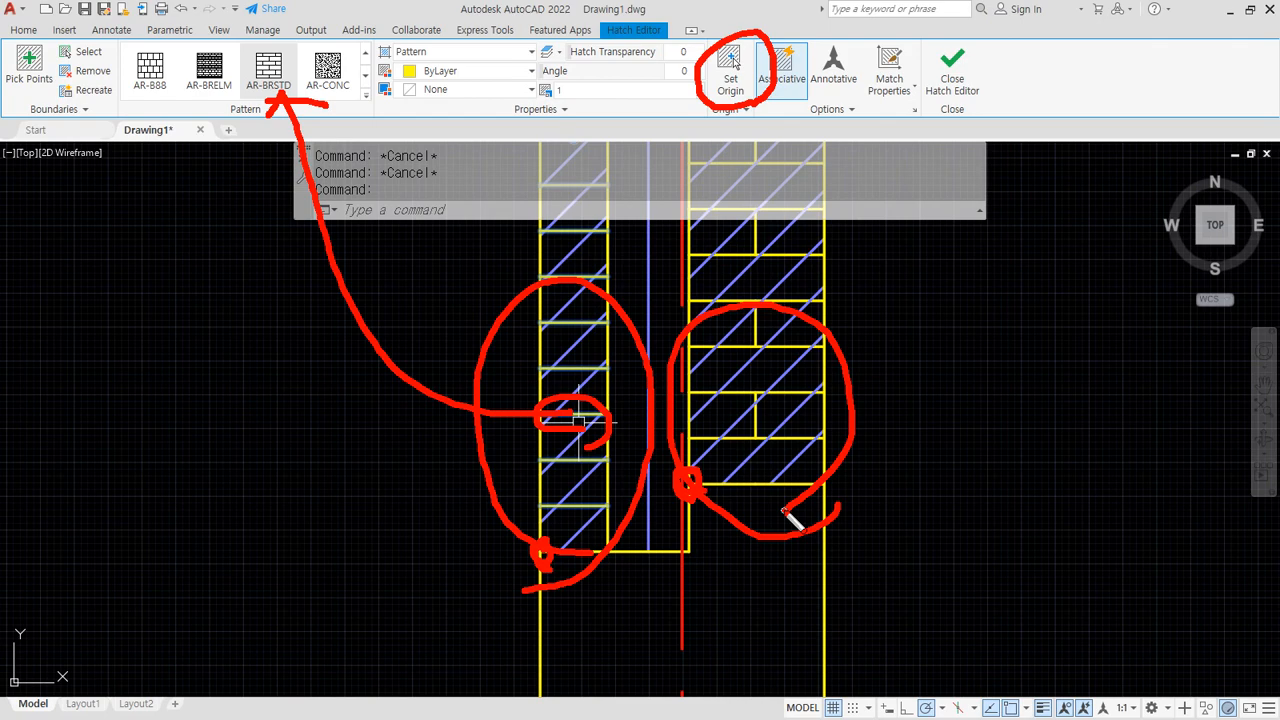
key(Escape)
key(Escape)
key(Escape)
Erase the vertical line in the cavity between the first wall's two brick leaves
scroll(860, 483, down, 4)
middle_drag(960, 460, 680, 534)
scroll(491, 584, up, 2)
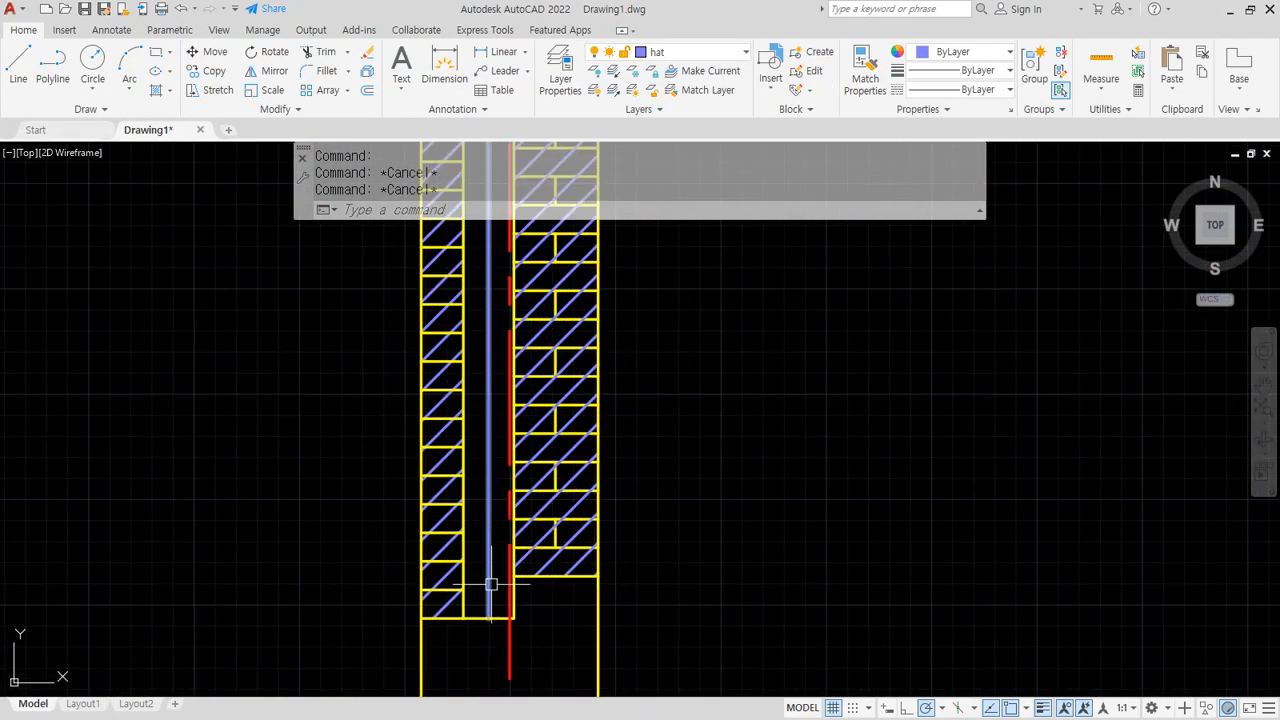
scroll(500, 591, up, 2)
scroll(500, 591, down, 2)
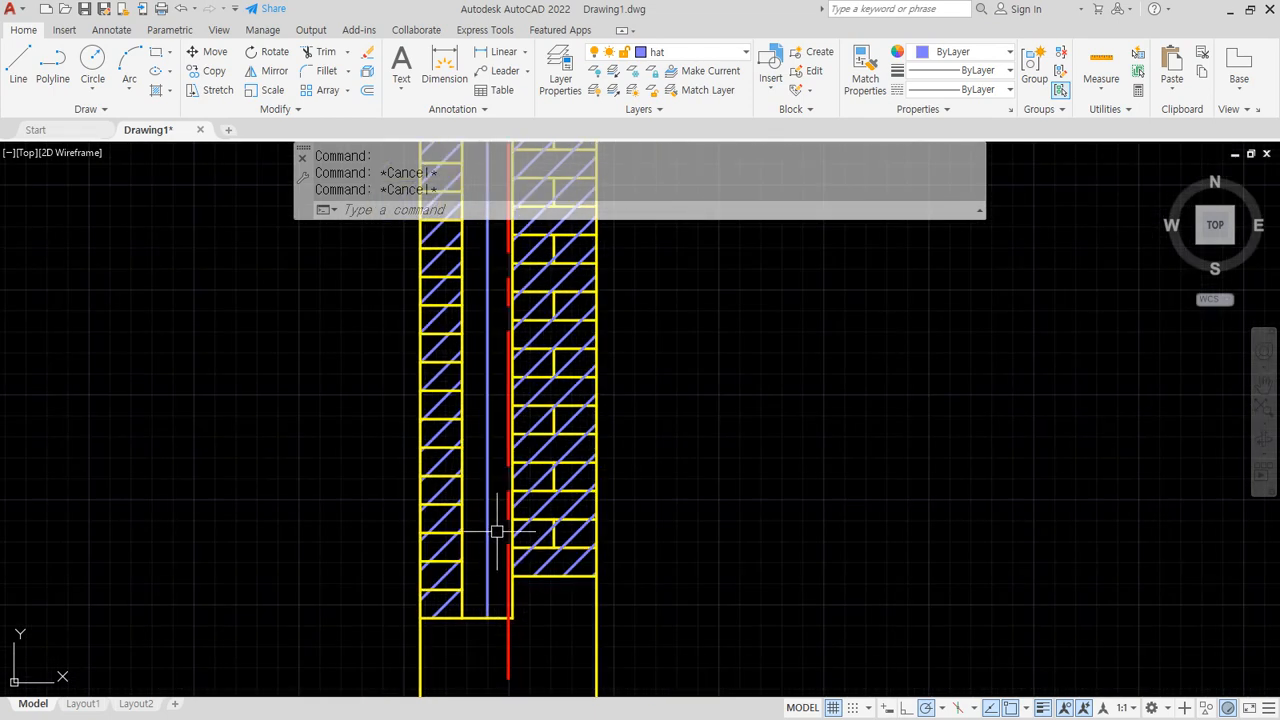
scroll(497, 531, down, 3)
click(471, 491)
text(e)
key(Return)
Try a user-defined double hatch in the wall cavity with a 45-degree angle and a spacing of 50
scroll(468, 515, up, 3)
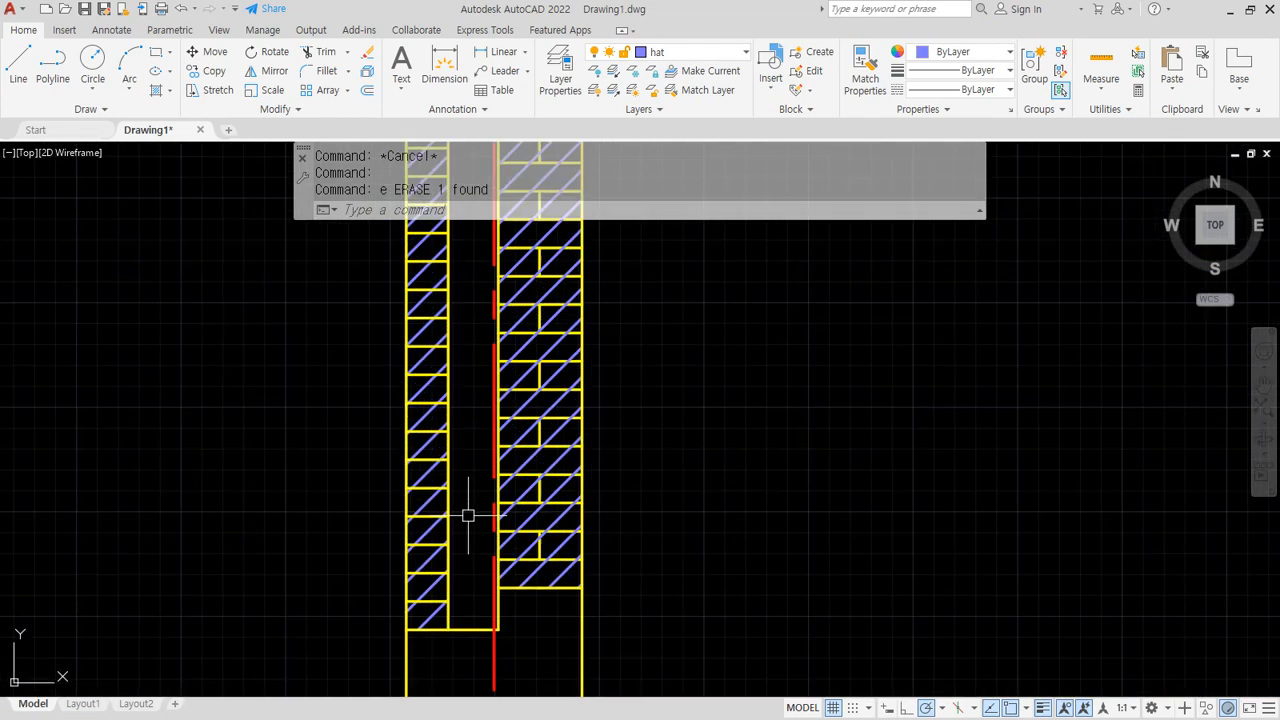
middle_drag(468, 515, 466, 594)
text(h)
key(Return)
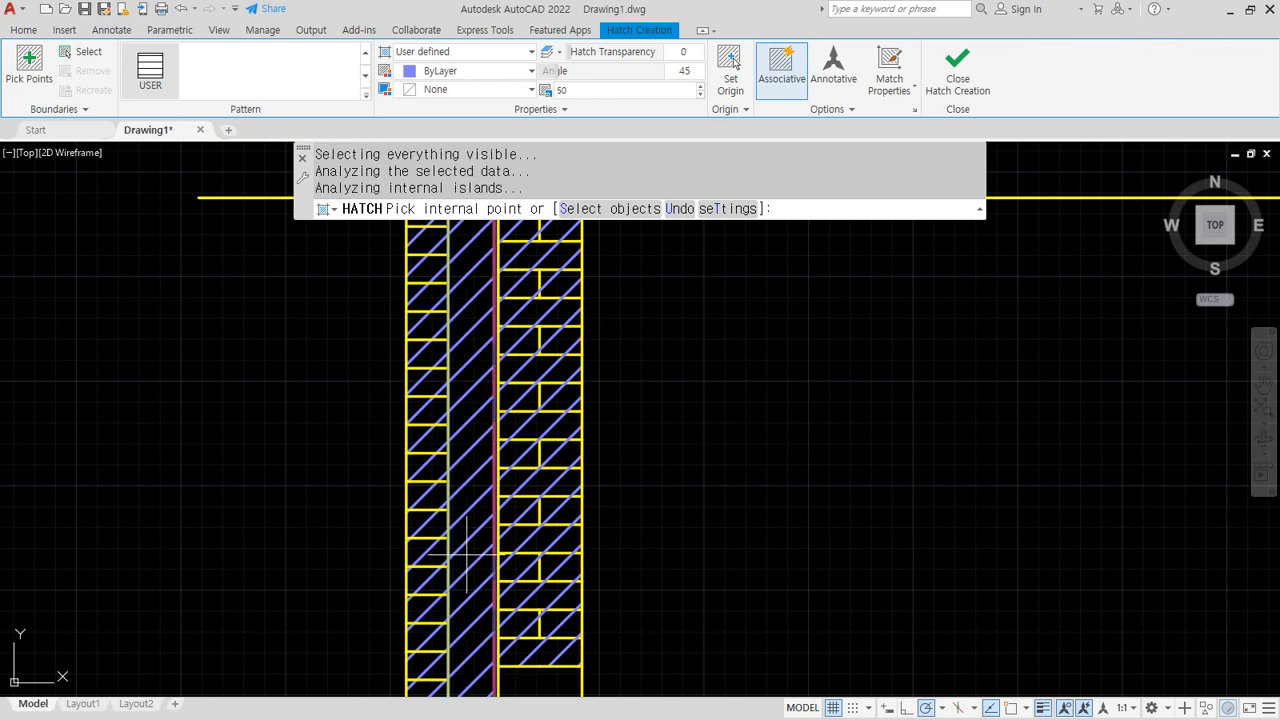
click(535, 109)
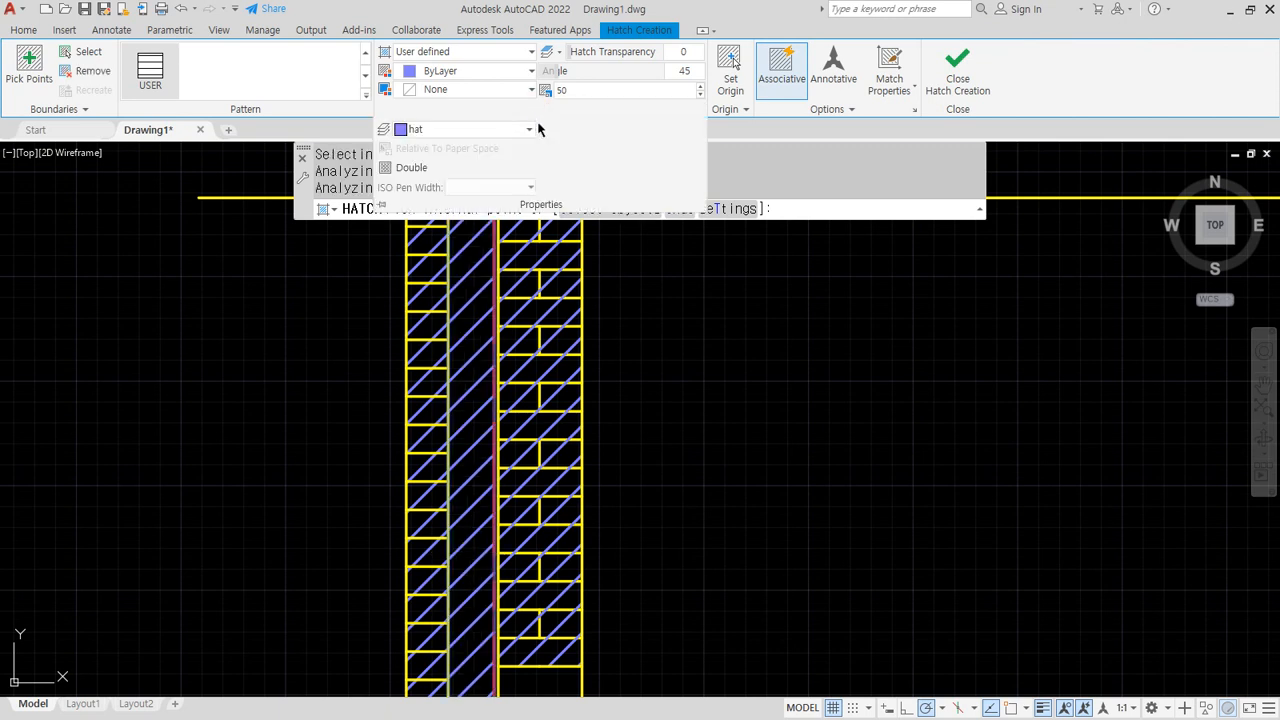
click(406, 168)
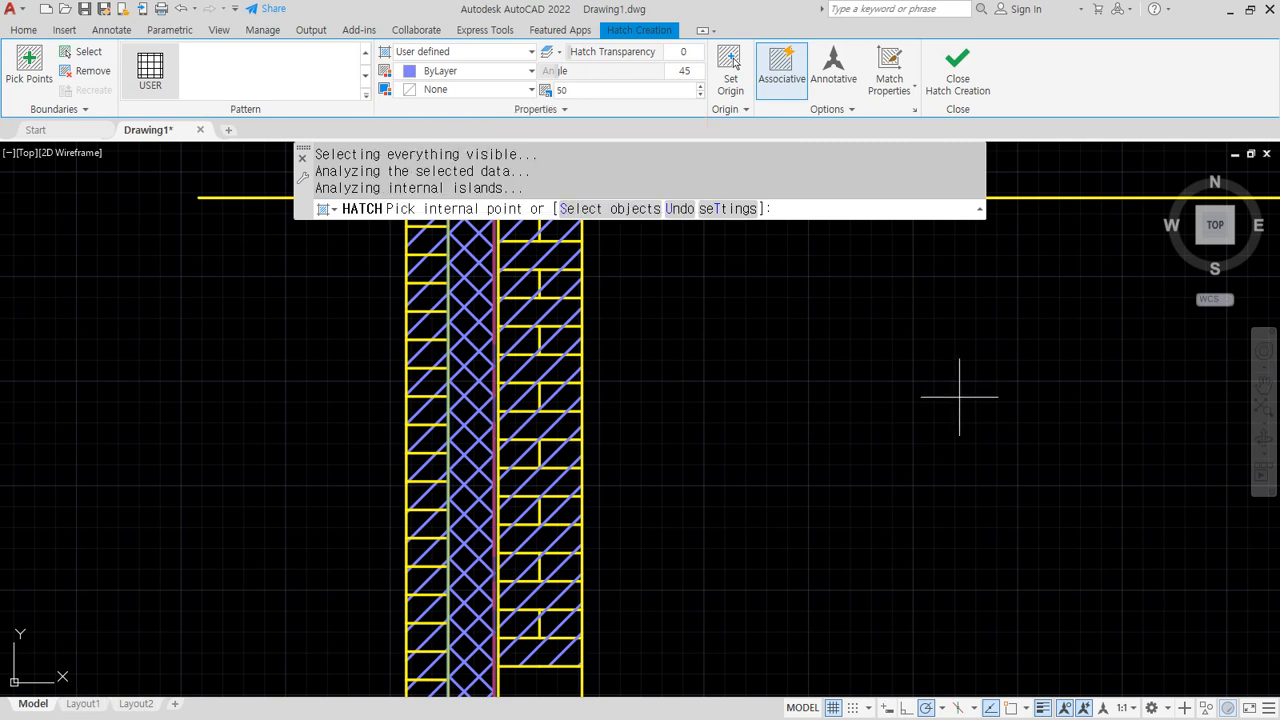
key(Escape)
key(Escape)
Undo the cavity hatch and the erasure of the cavity's vertical line
key(ctrl+z)
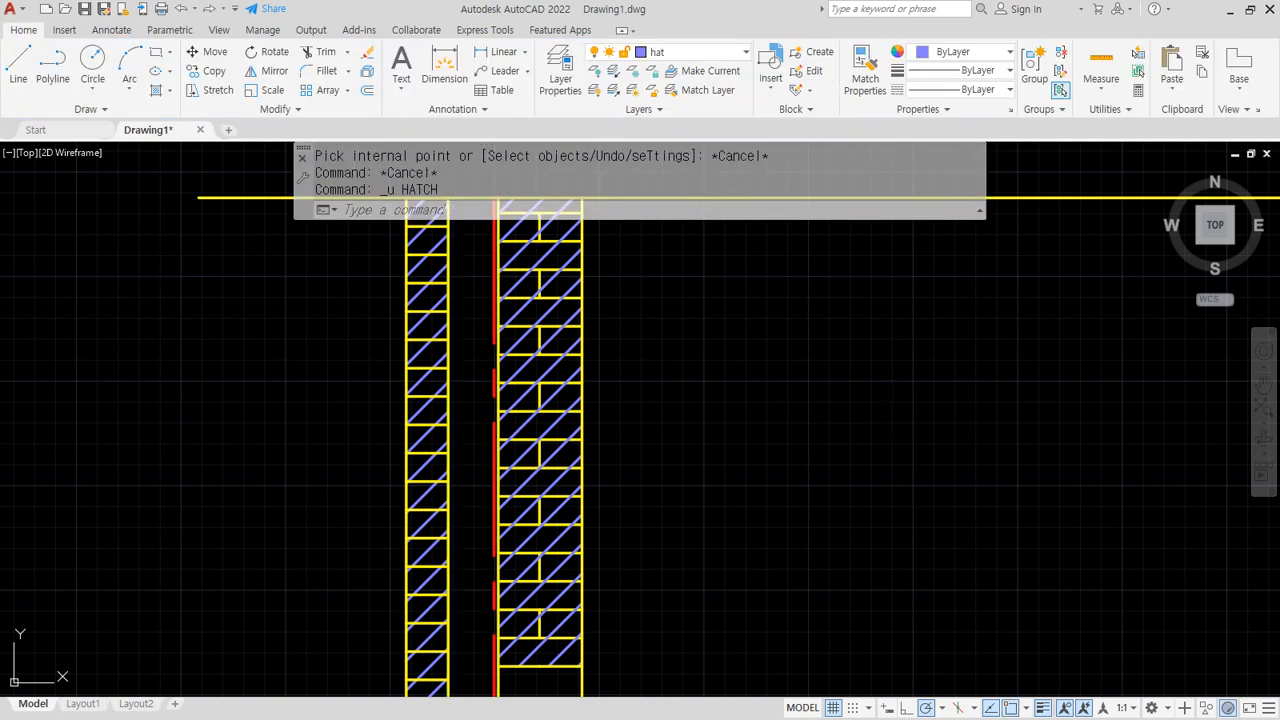
key(ctrl+z)
key(ctrl+z)
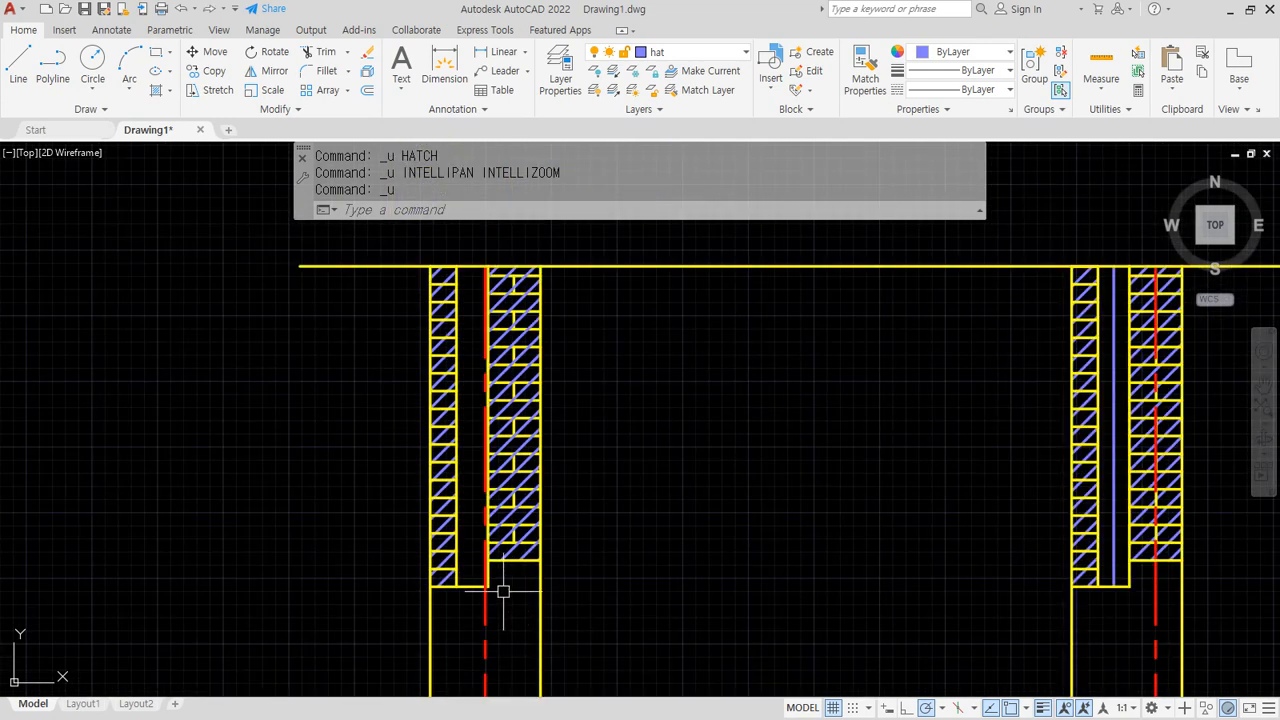
key(ctrl+z)
Create a new layer with the hat layer's properties, keeping the default name
scroll(472, 586, up, 4)
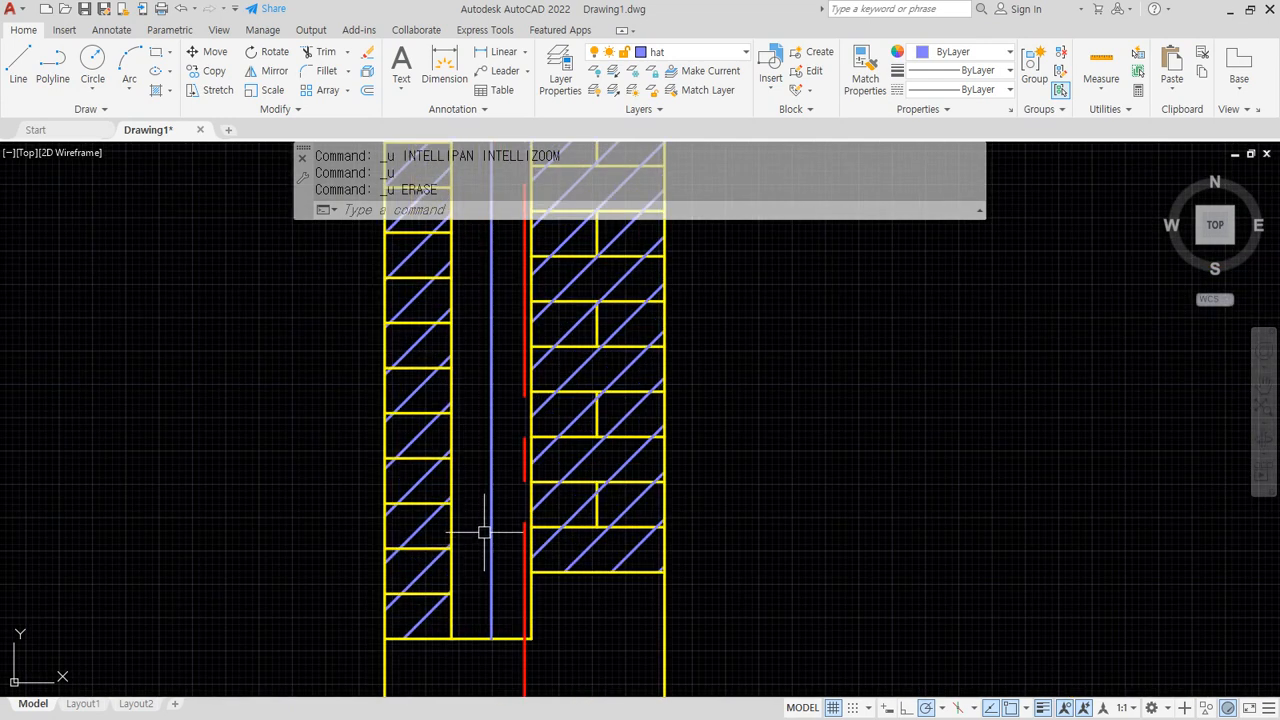
text(LA)
key(Return)
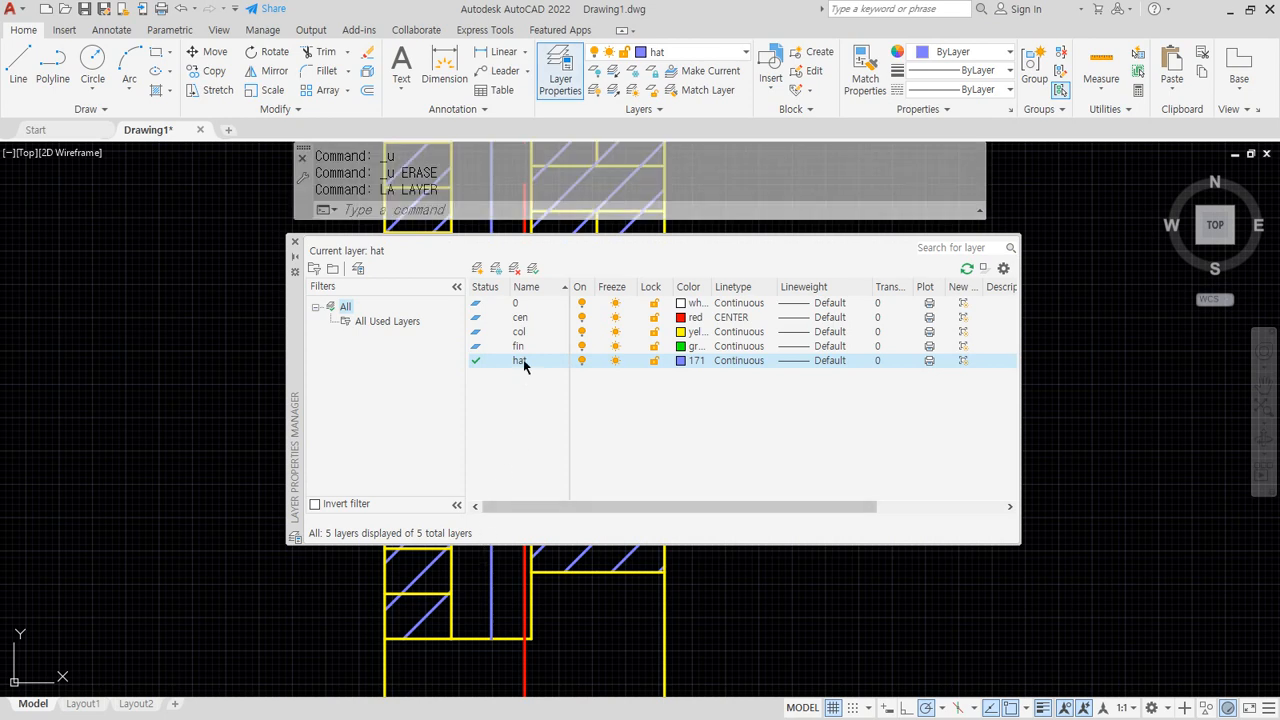
click(478, 268)
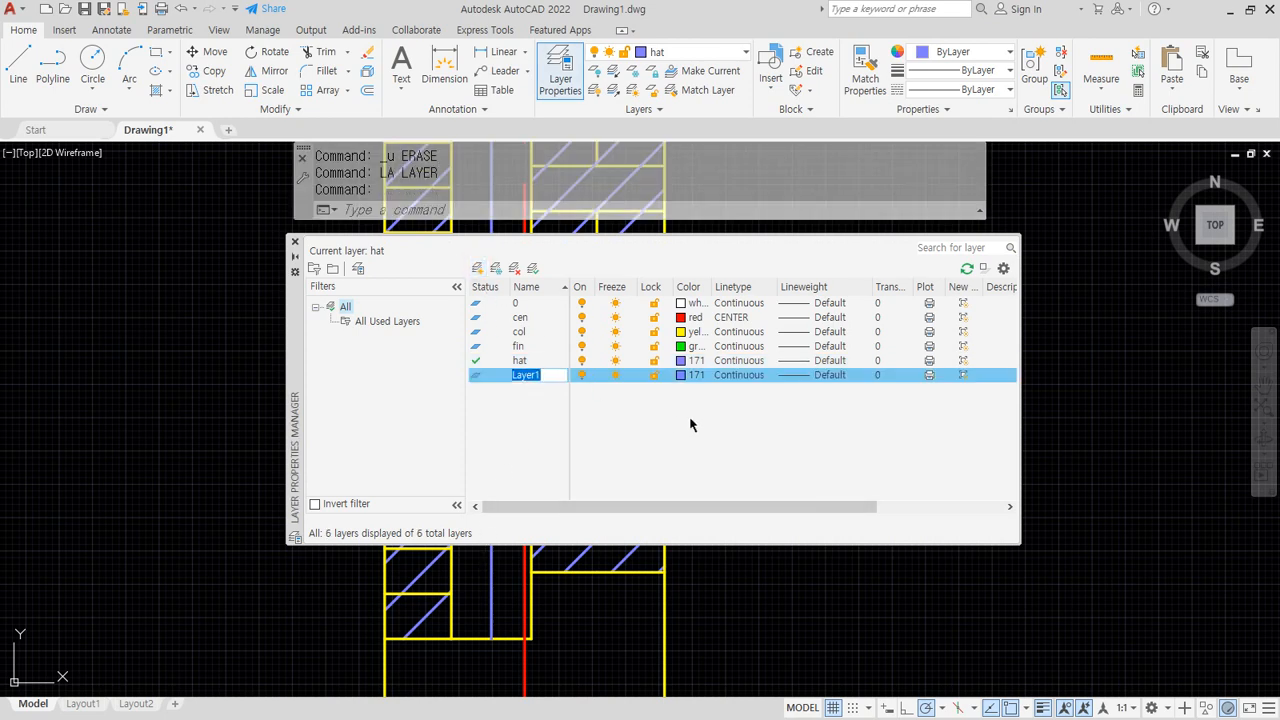
click(691, 415)
Load the BATTING linetype and assign it to the new layer
click(731, 376)
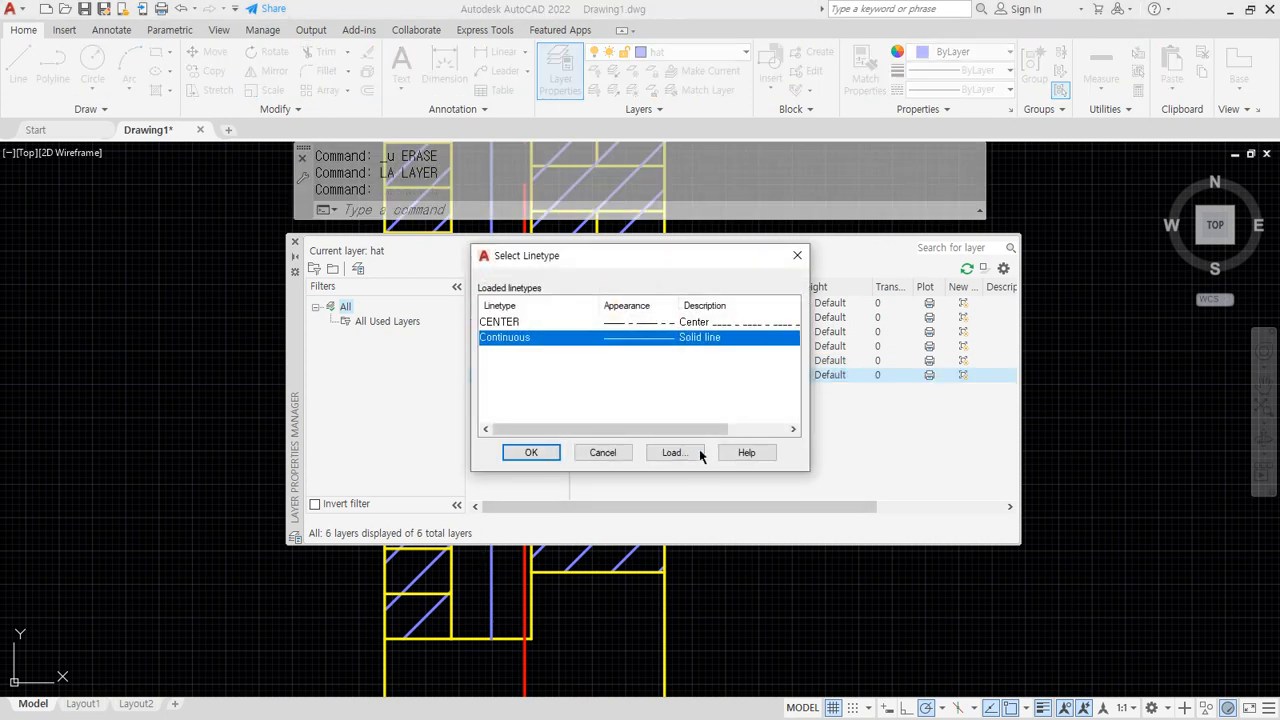
click(678, 451)
click(616, 156)
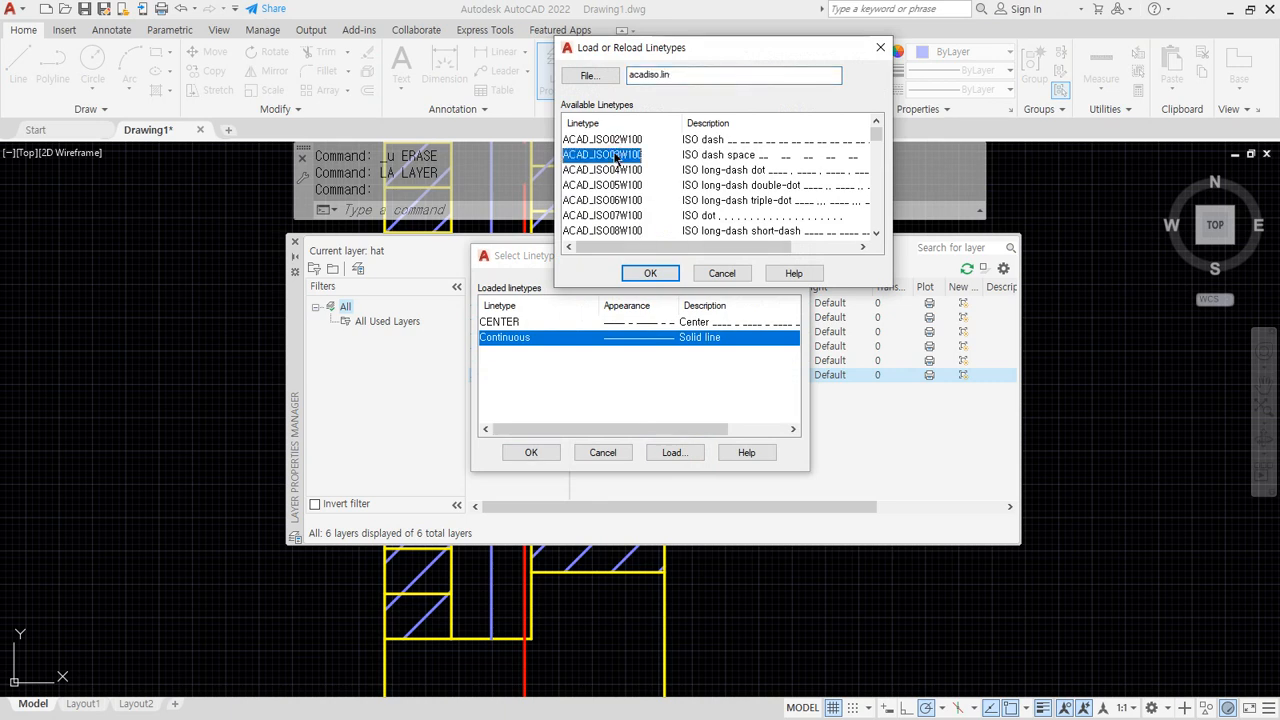
key(b)
double_click(586, 144)
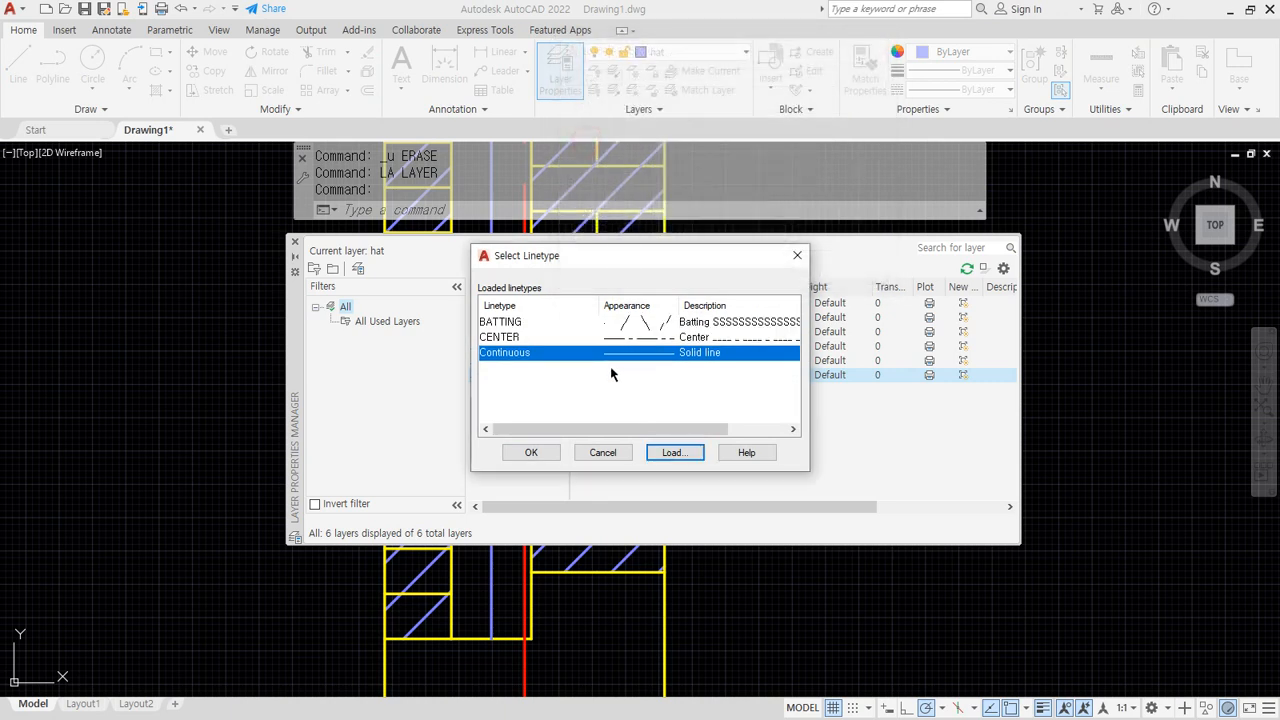
click(488, 322)
click(531, 452)
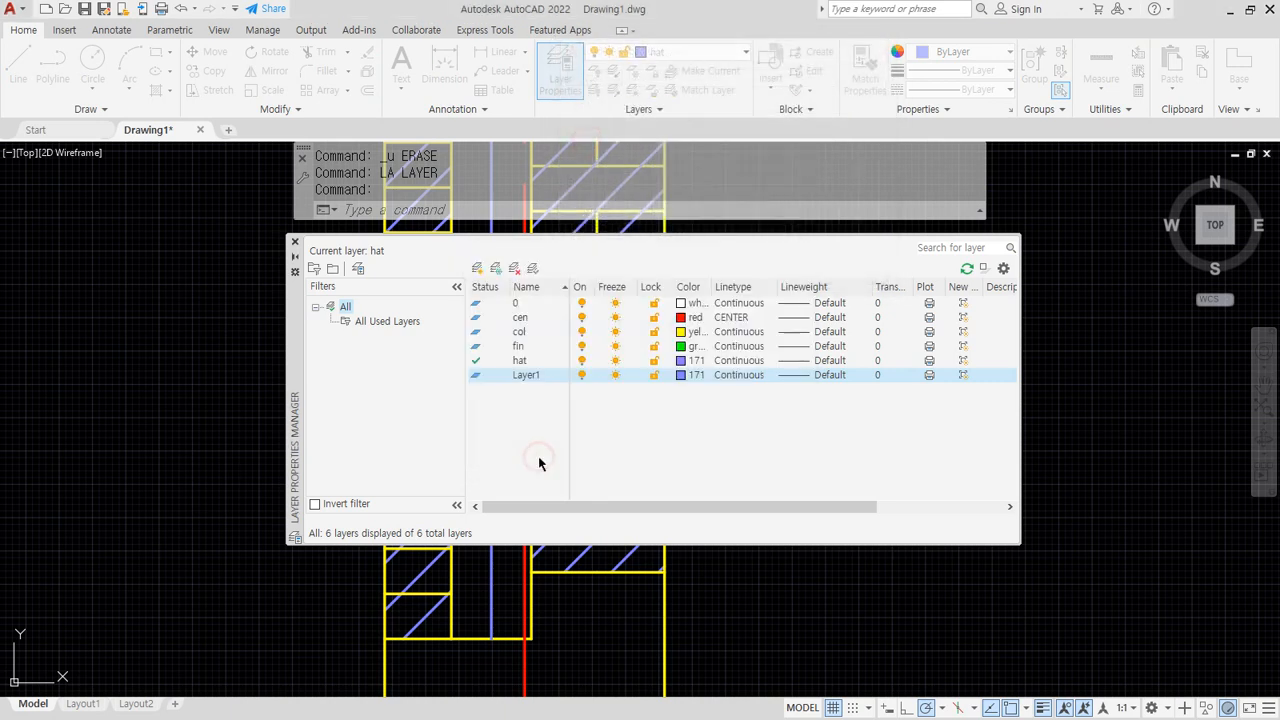
click(296, 246)
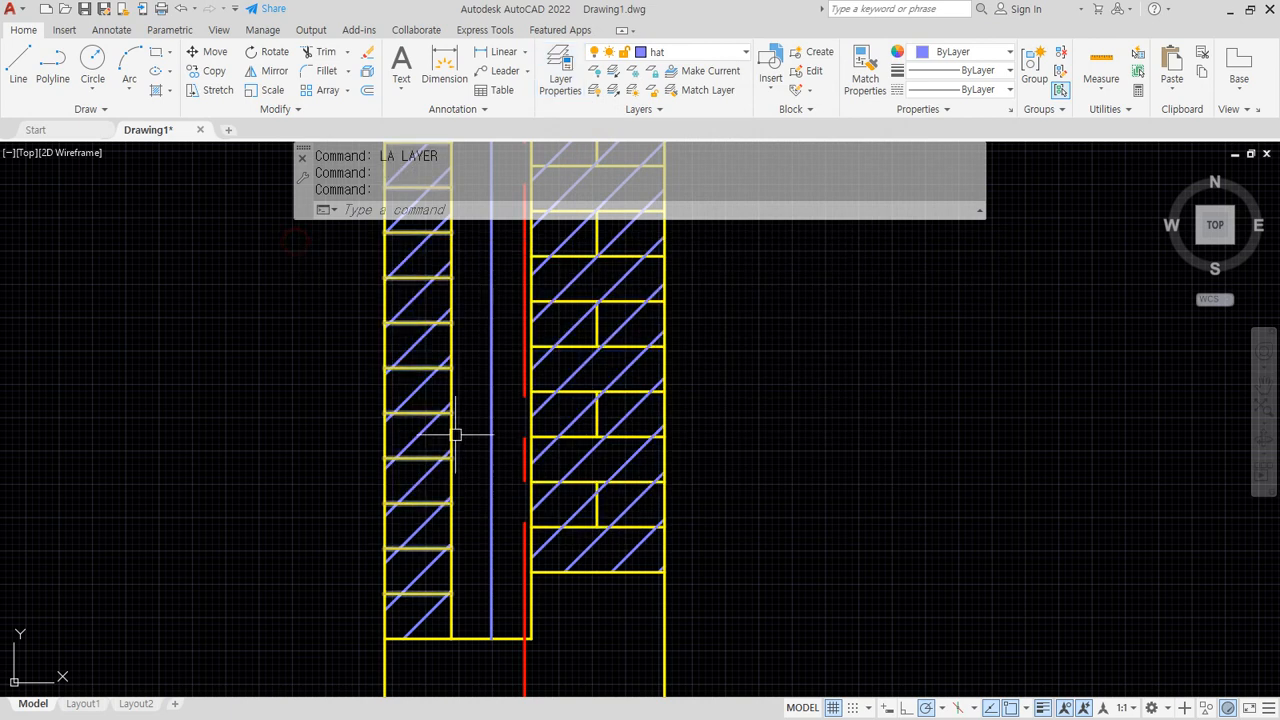
Assign the vertical line in the first wall's cavity to Layer1 and clear the selection
click(491, 451)
click(725, 51)
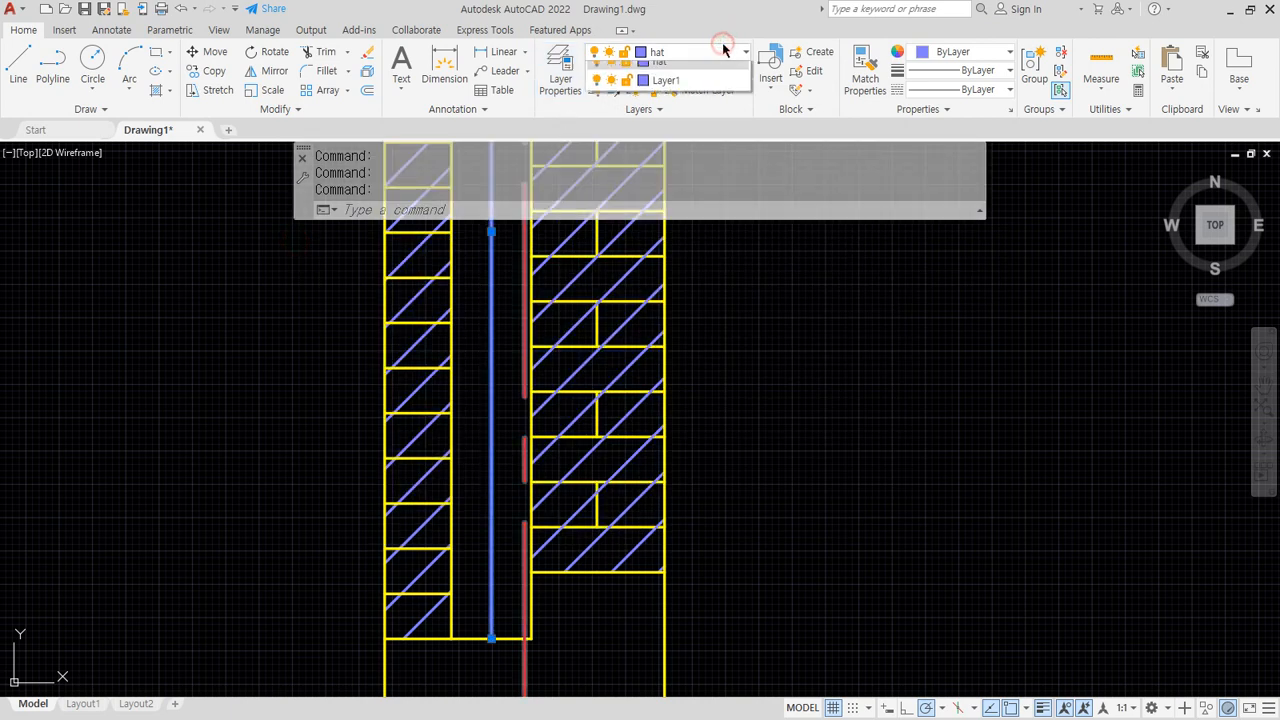
click(666, 168)
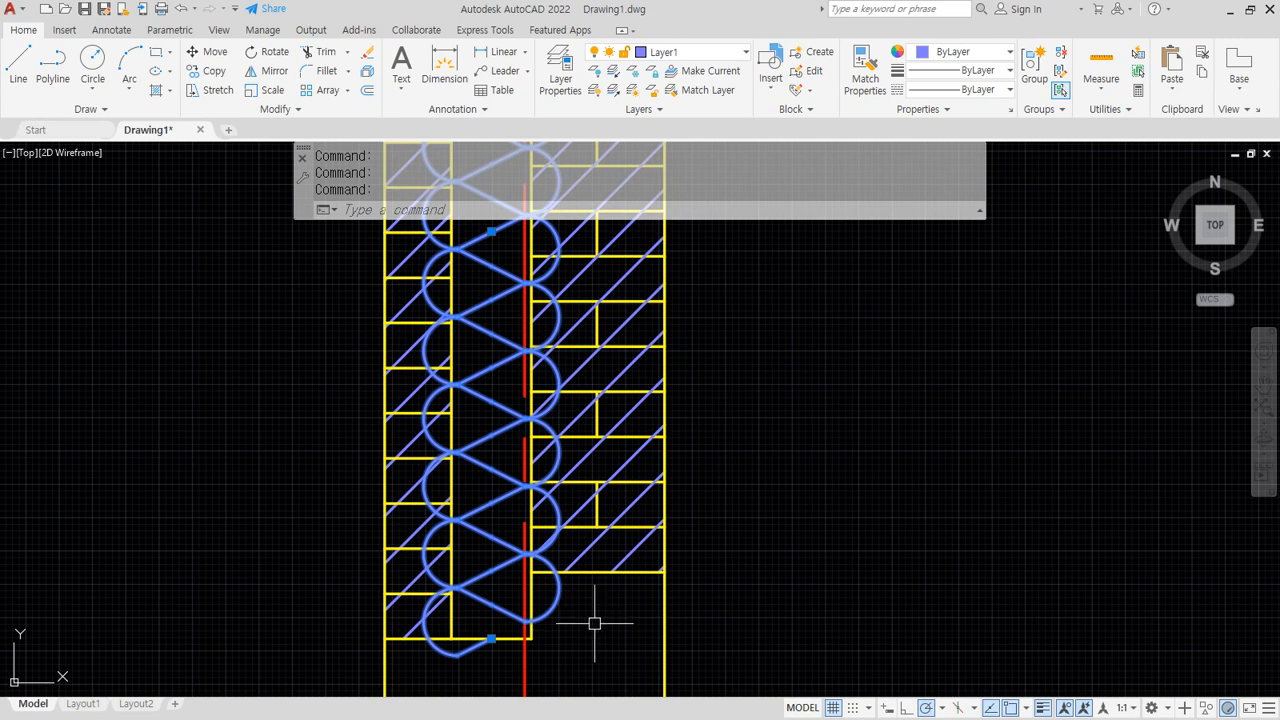
key(ctrl+alt+d)
mouse_move(519, 355)
mouse_down()
mouse_move(488, 375)
mouse_move(504, 390)
mouse_up()
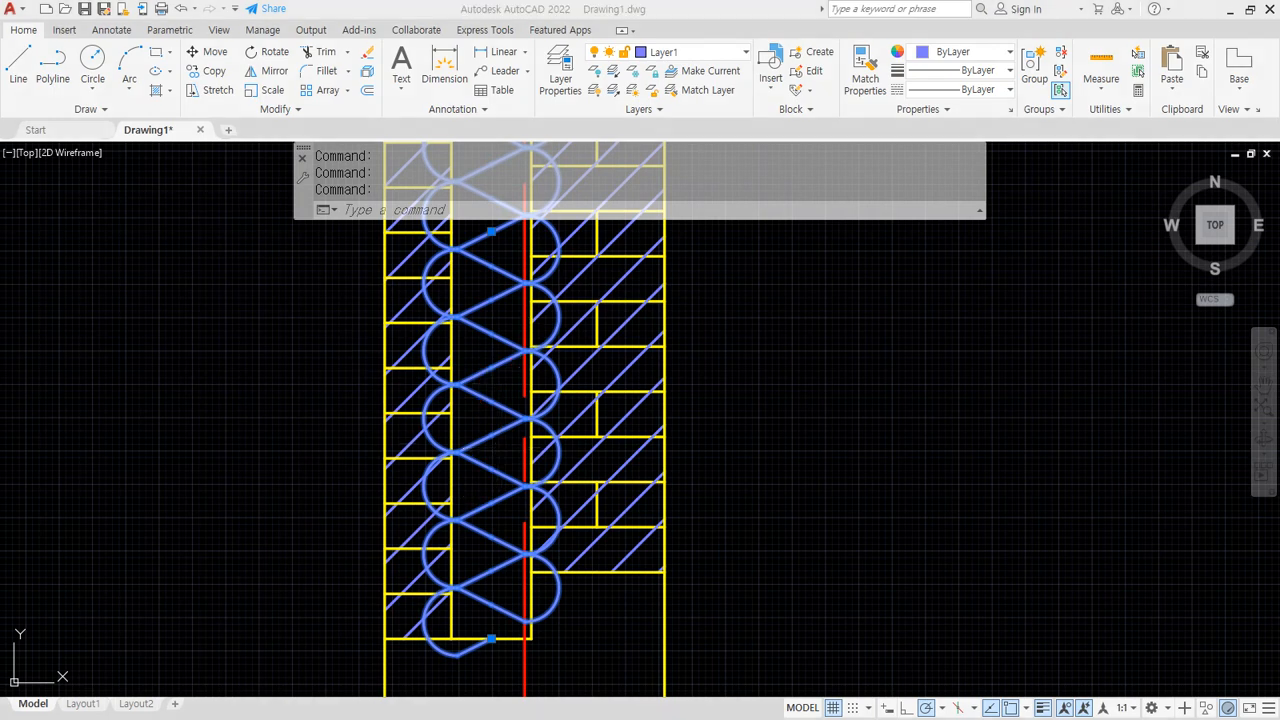
key(Escape)
key(Escape)
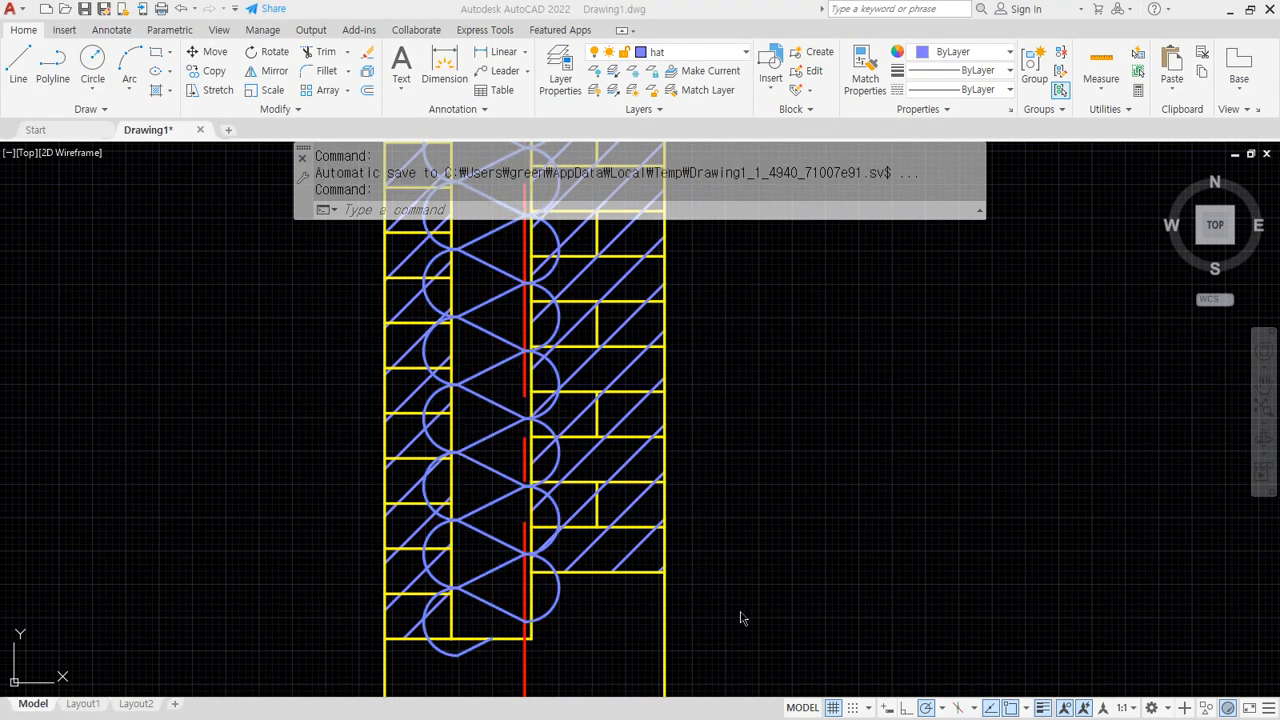
Dock the Properties palette beside the drawing area, with the first wall's top end in view
scroll(489, 678, up, 6)
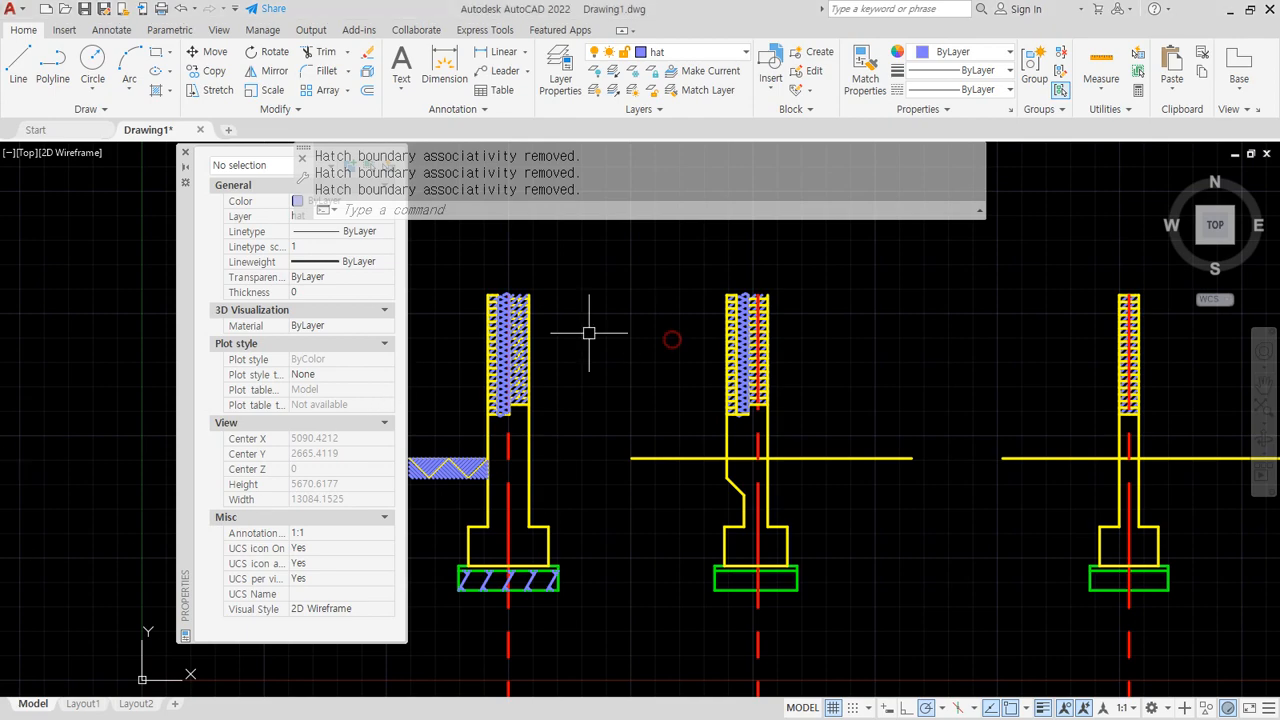
scroll(510, 295, up, 5)
scroll(540, 357, up, 5)
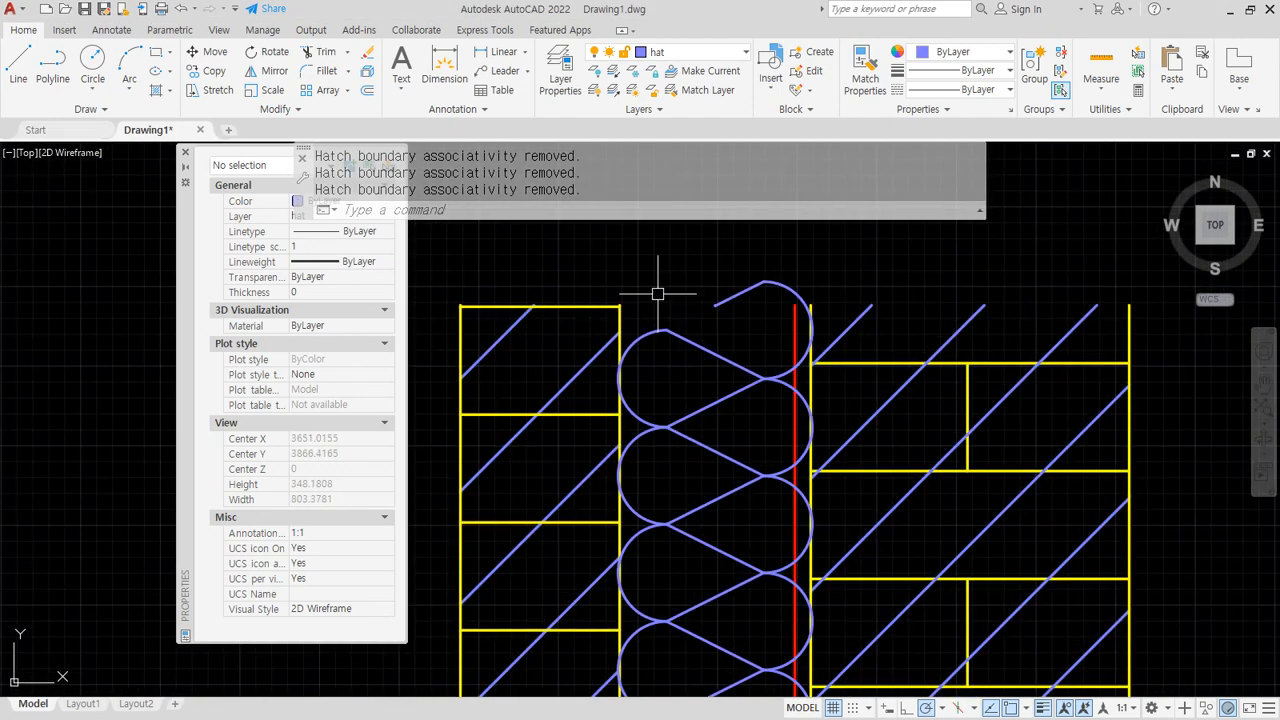
drag(181, 247, 46, 249)
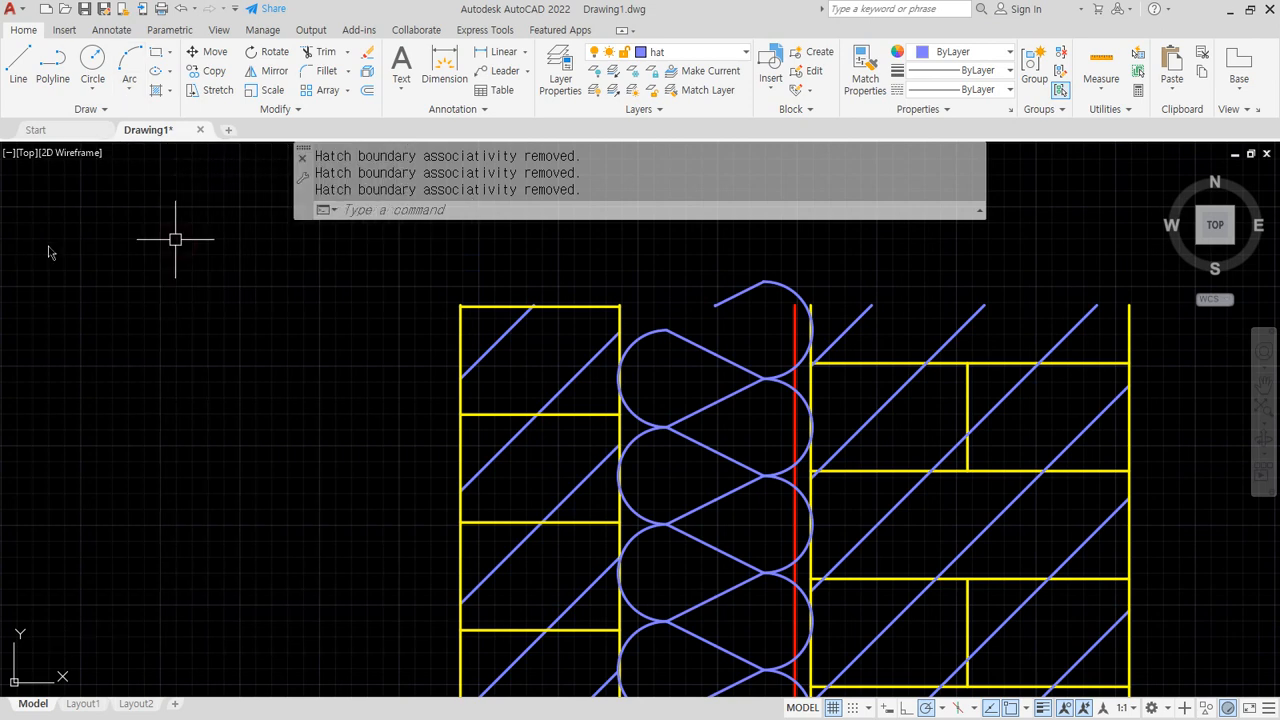
Draw a horizontal break line across the first wall's top end, overhanging both sides, with a zigzag over the cavity
text(l)
key(Return)
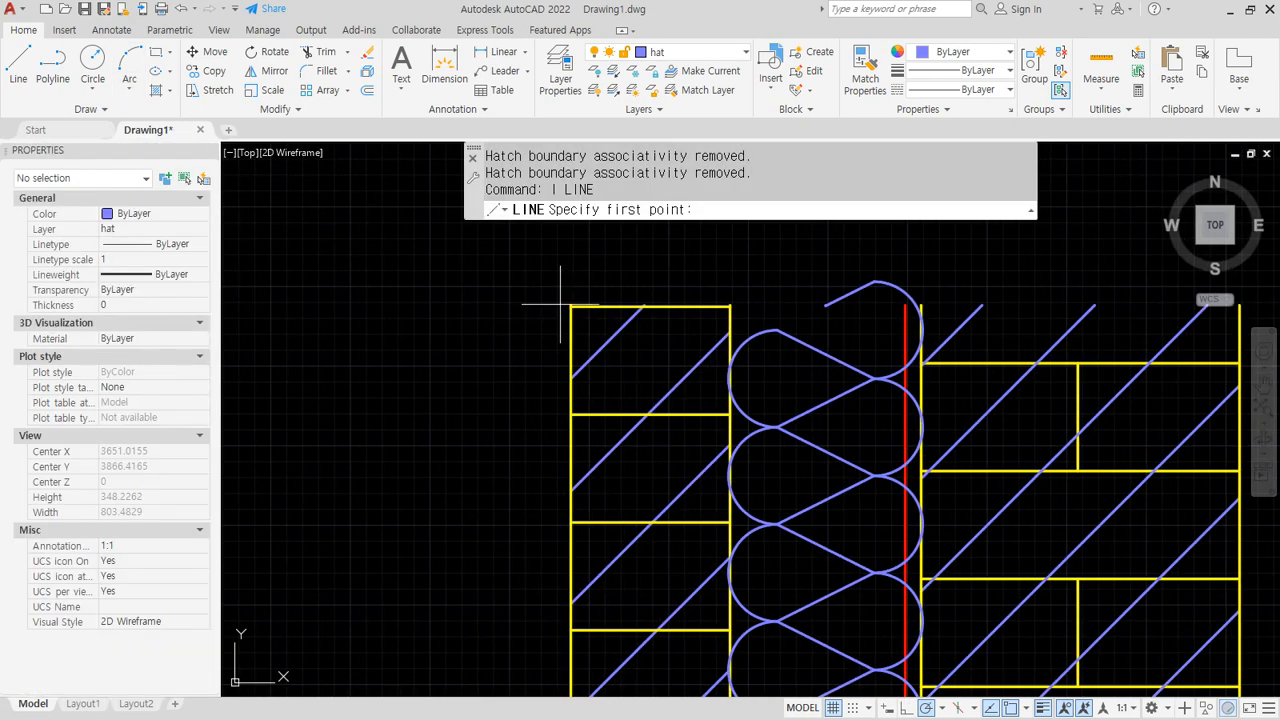
click(575, 305)
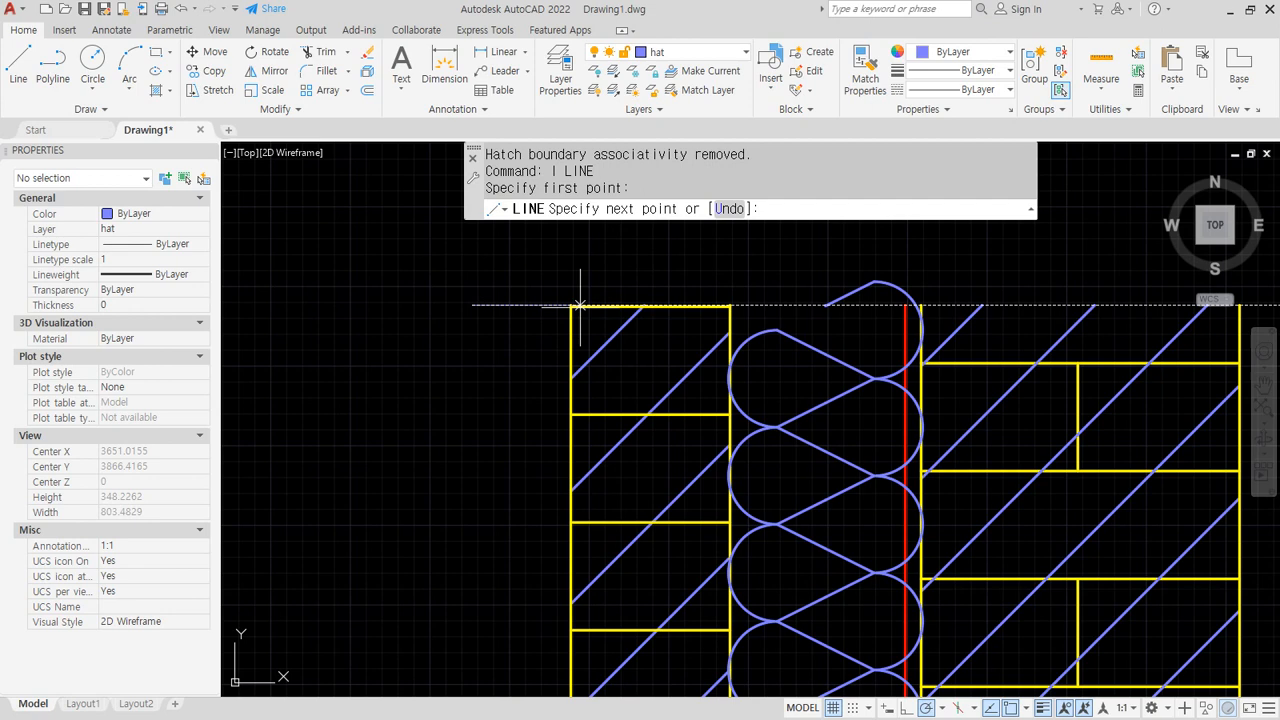
click(800, 305)
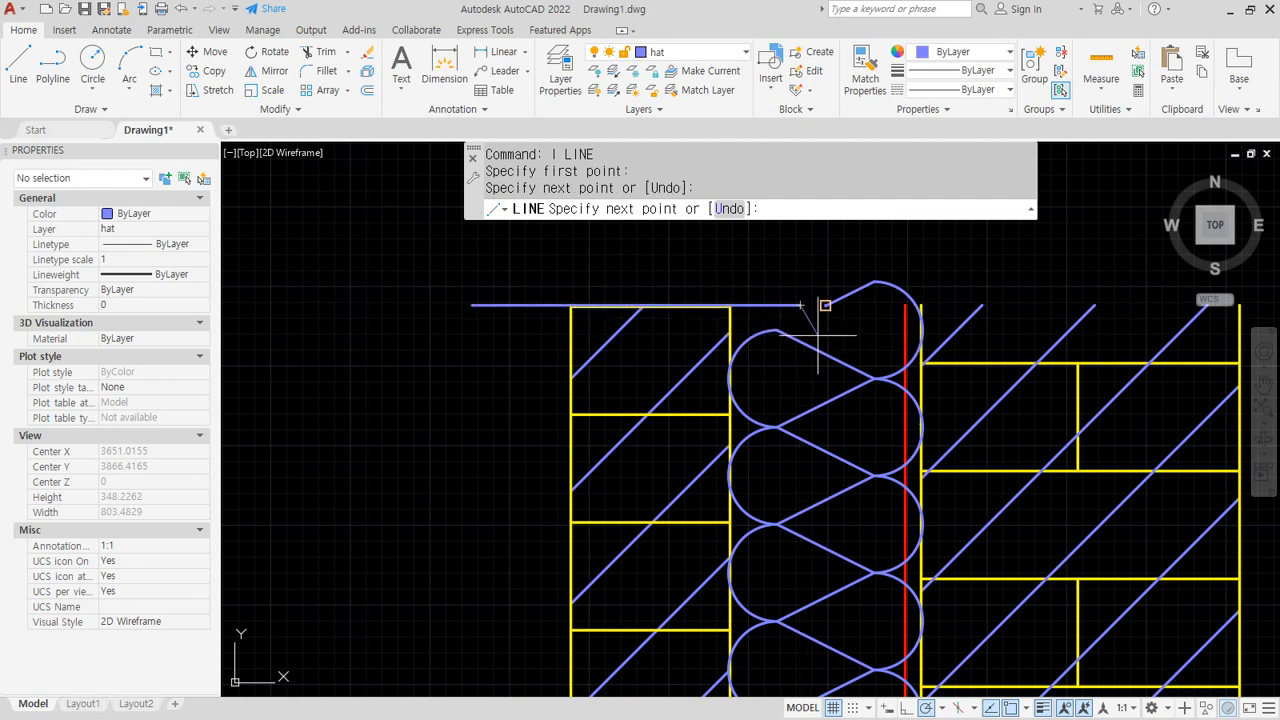
click(826, 330)
click(849, 270)
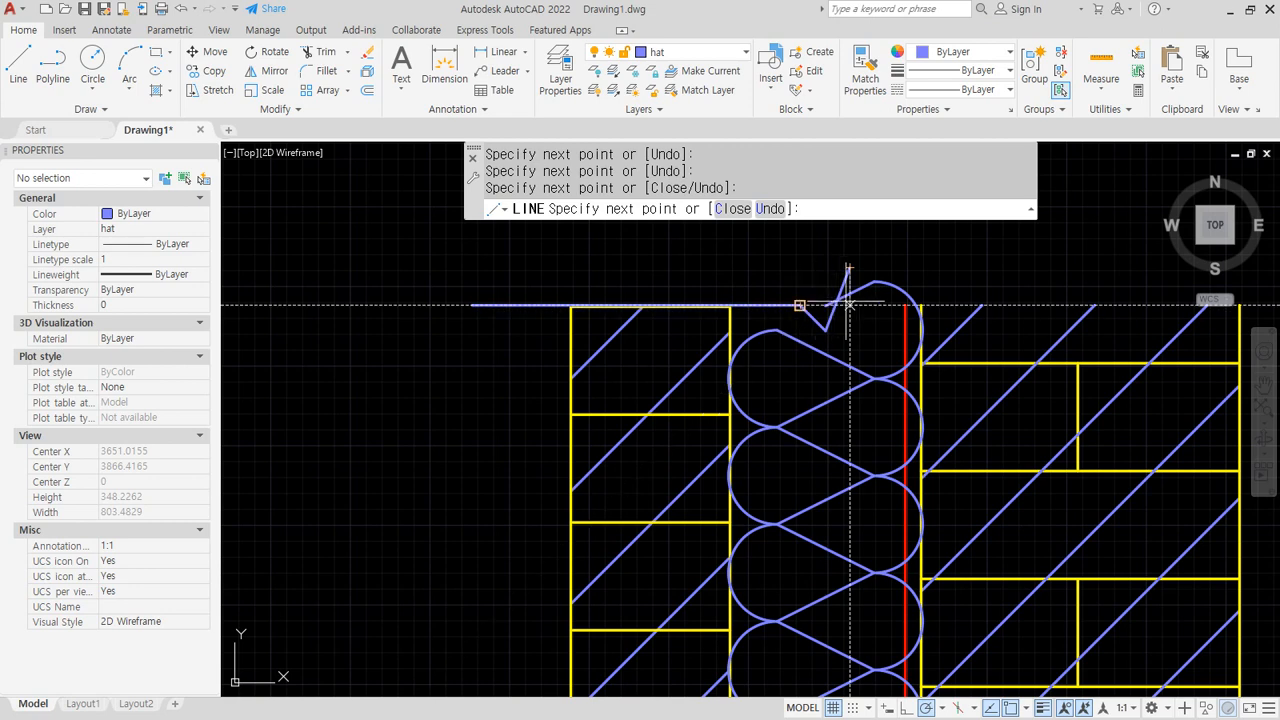
click(873, 305)
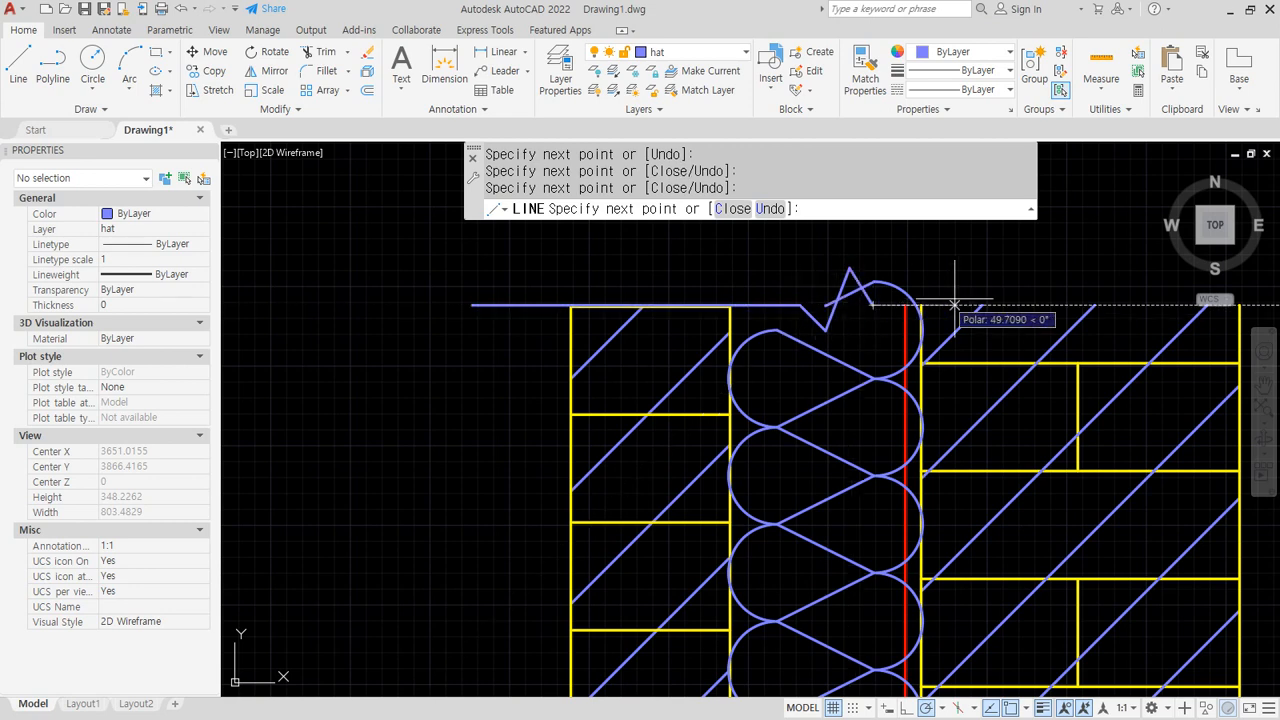
middle_drag(1023, 302, 916, 301)
click(1184, 304)
key(Return)
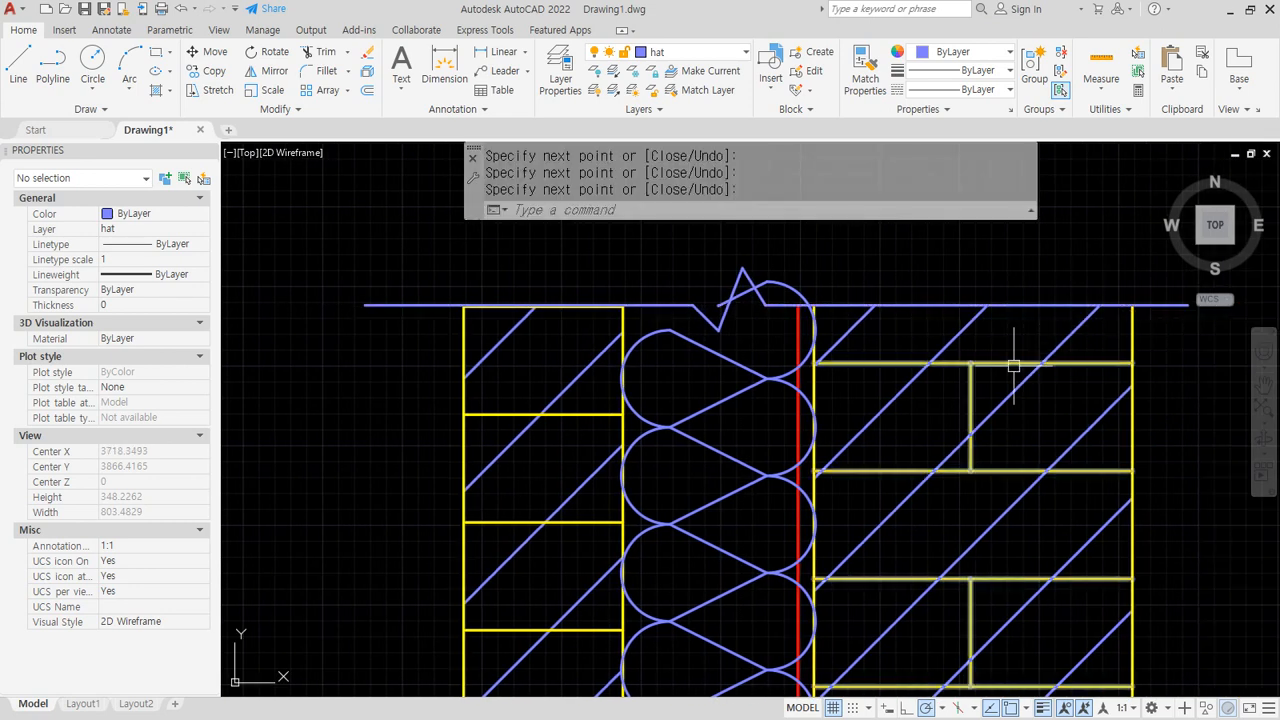
middle_drag(1014, 343, 970, 337)
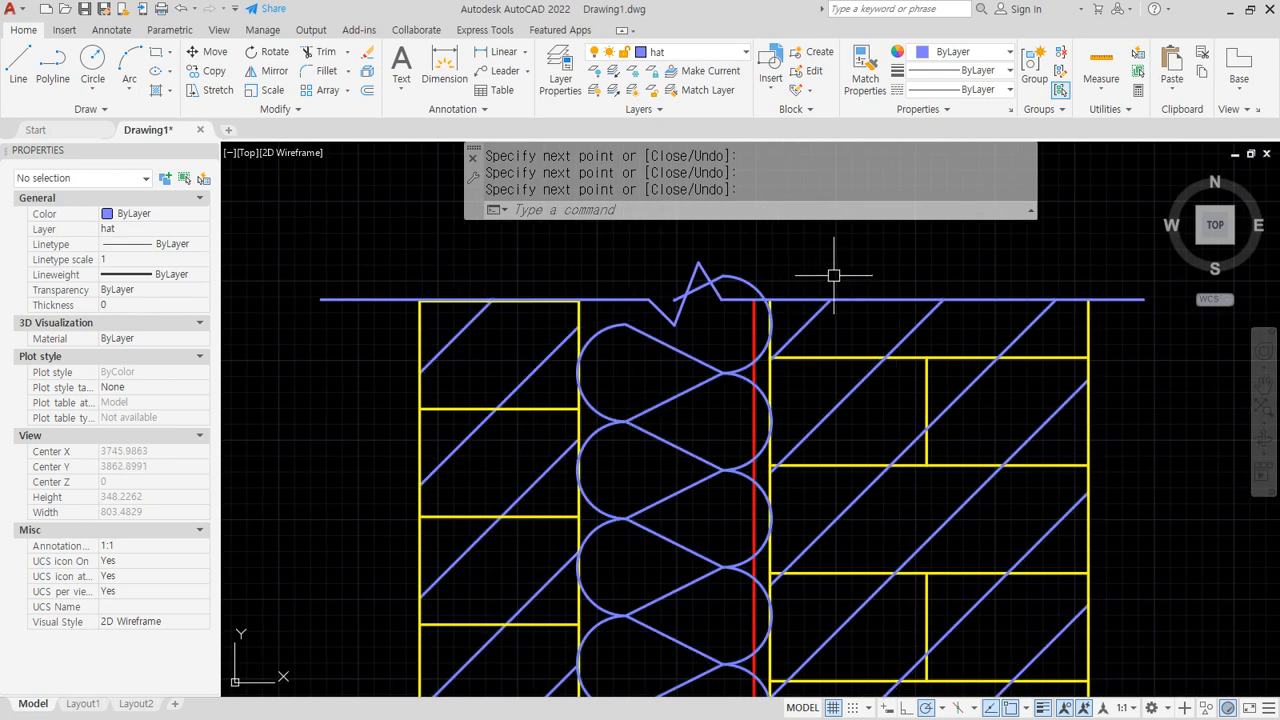
text(ma)
key(Return)
key(Escape)
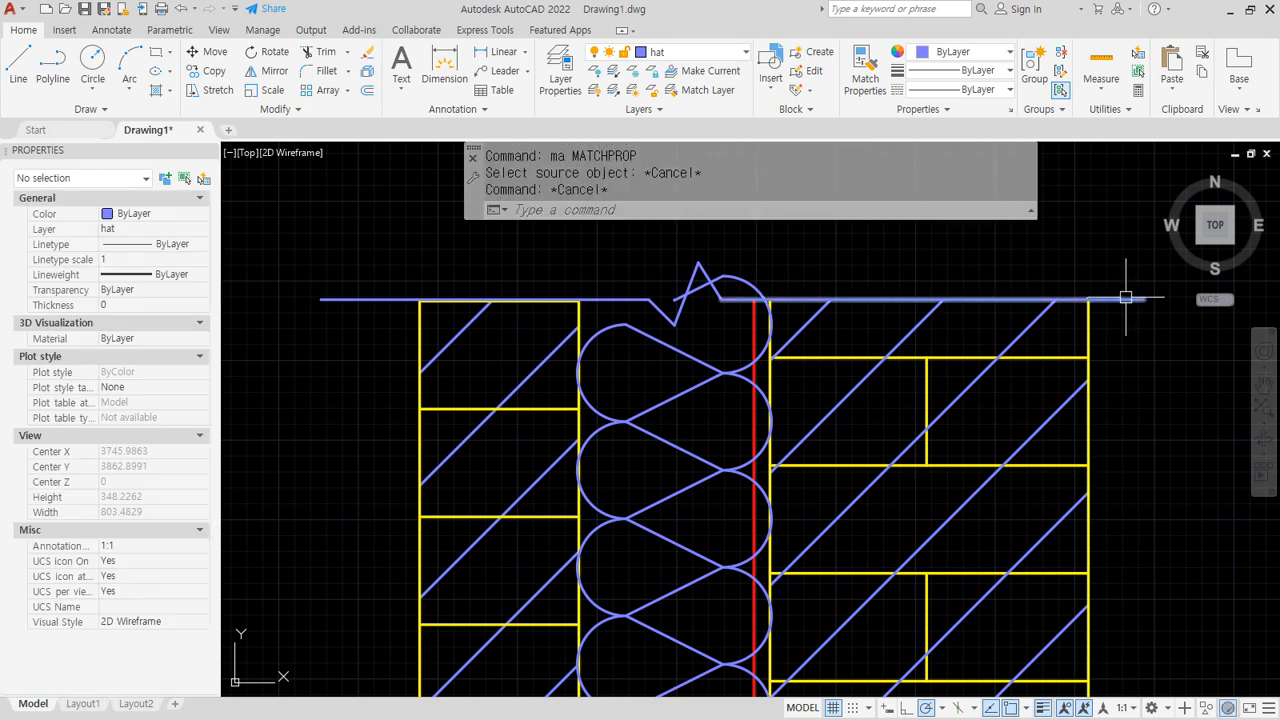
Assign the long break line segment above the wider brick leaf to the fin layer and clear the selection
click(1126, 297)
click(690, 52)
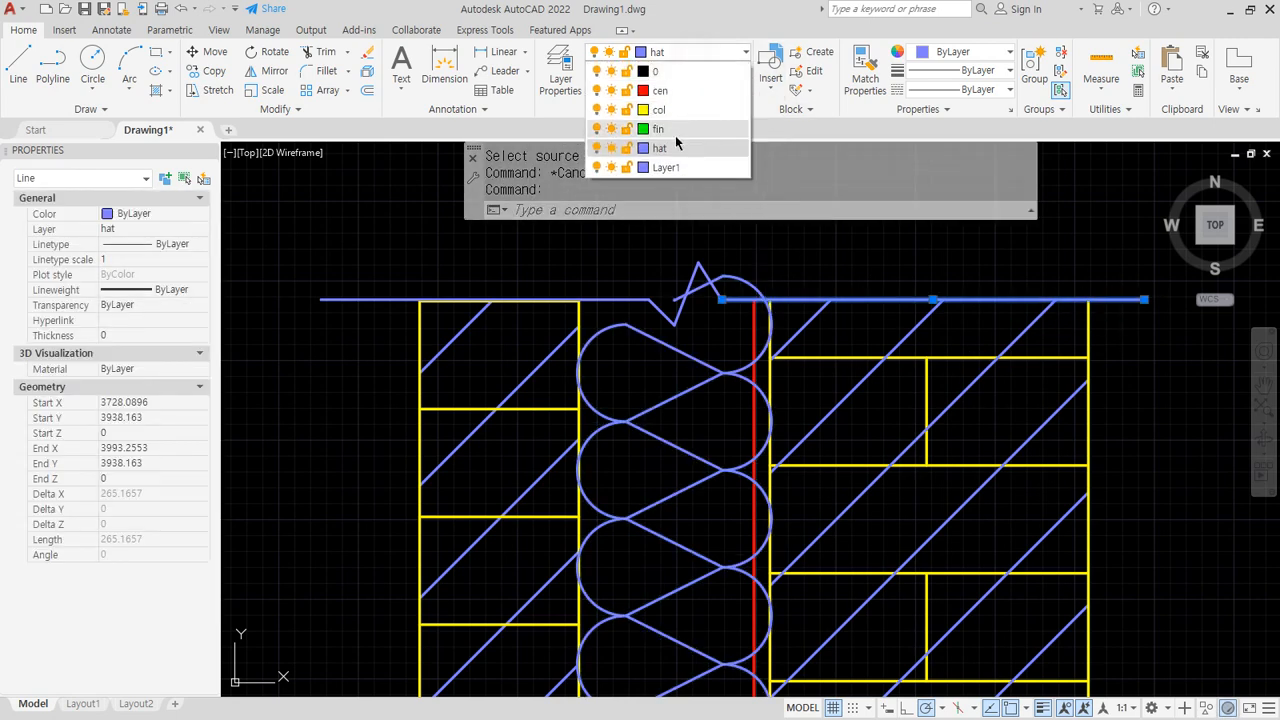
click(670, 130)
key(Escape)
Match the properties of the fin-layer segment to the zigzag and the remaining straight part of the break line
text(ma)
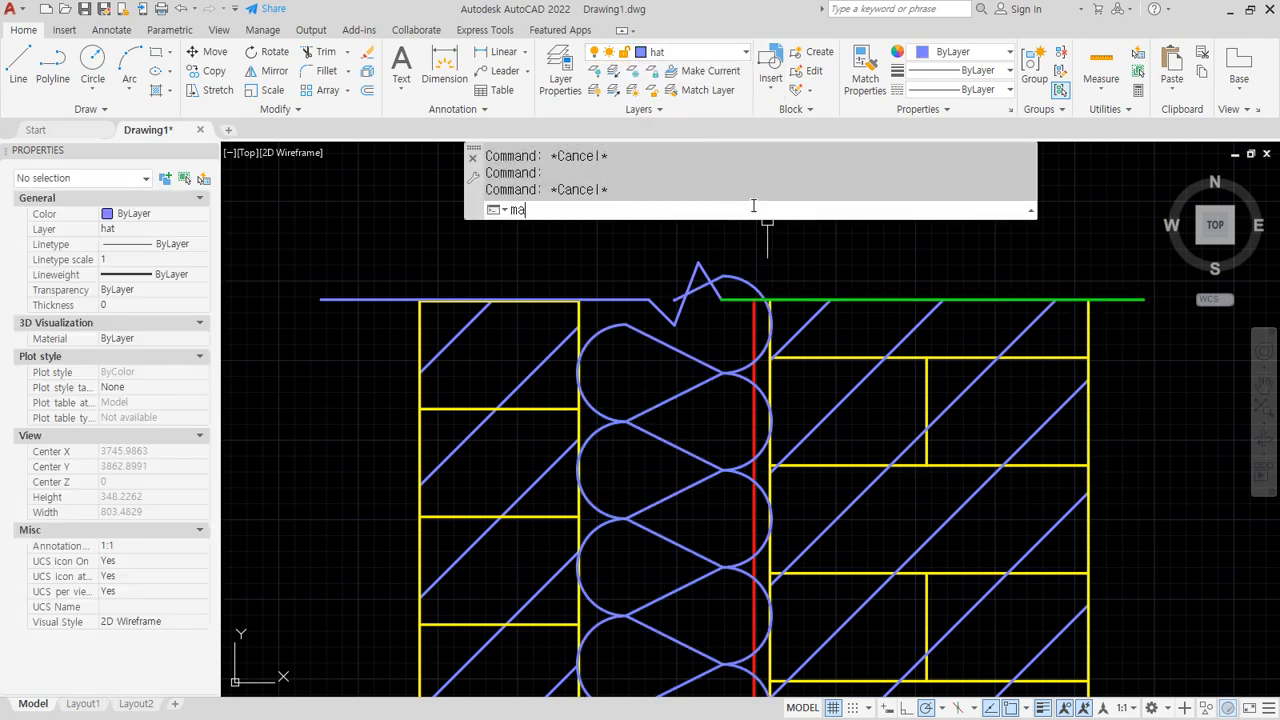
key(Return)
click(786, 299)
click(609, 234)
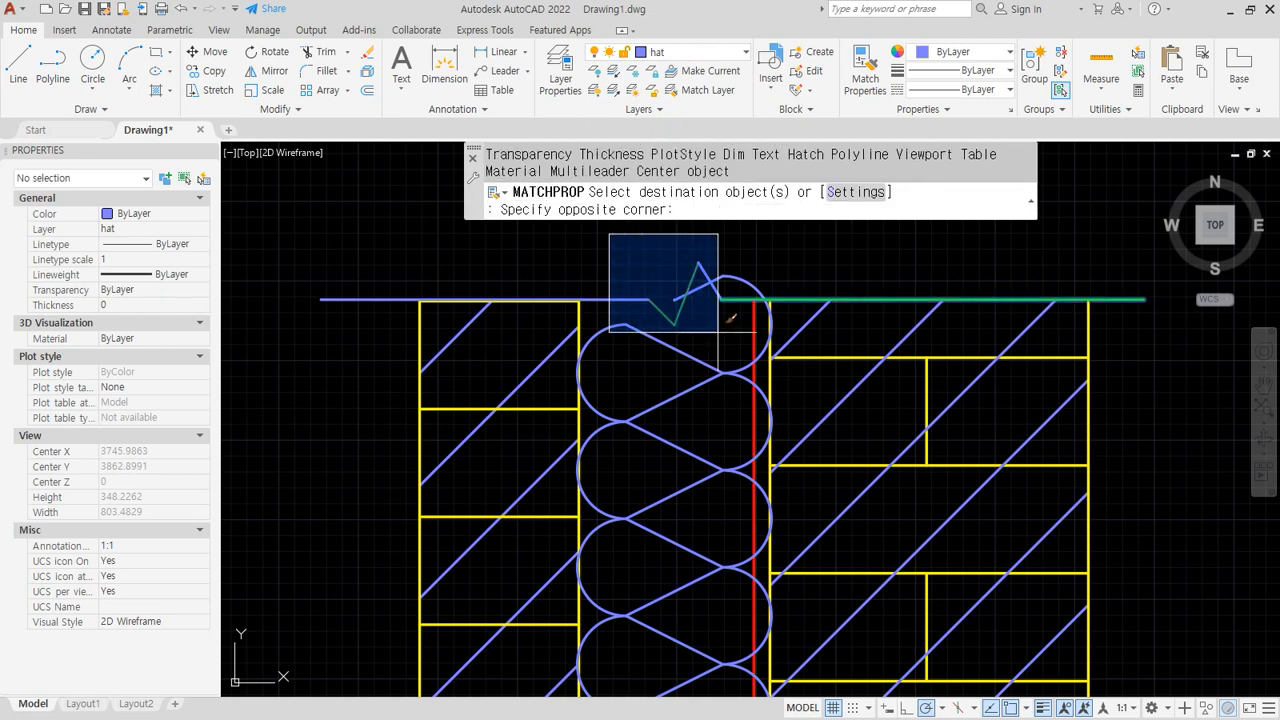
click(731, 318)
click(634, 296)
key(Return)
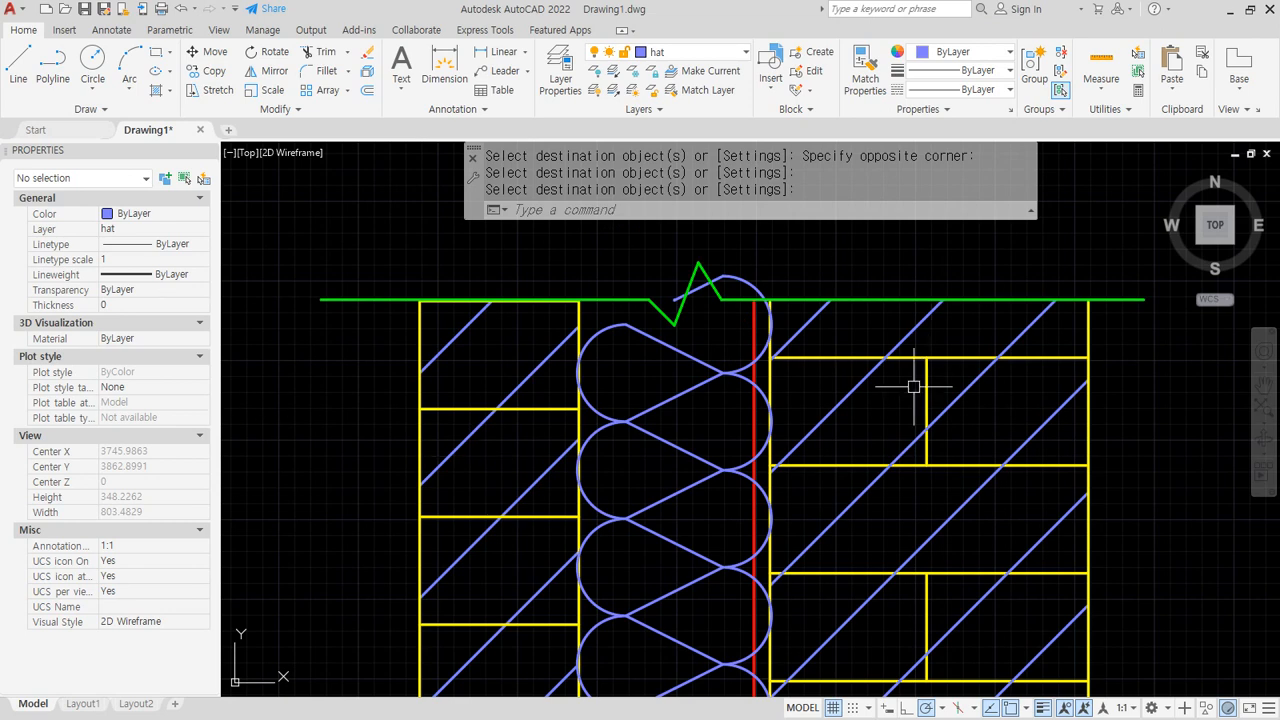
Hatch both halves of the first section's foundation wall and footing with the JIS_RC_30 pattern
scroll(951, 391, down, 2)
scroll(933, 391, down, 8)
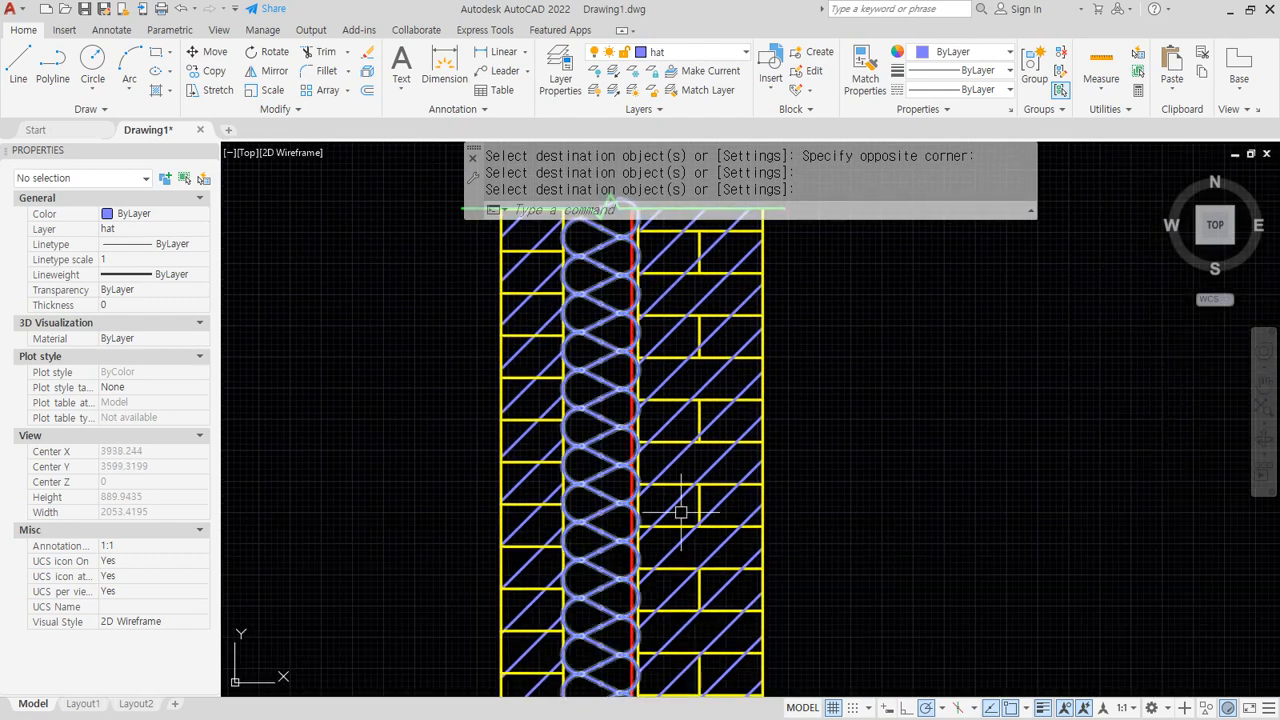
middle_drag(590, 510, 652, 328)
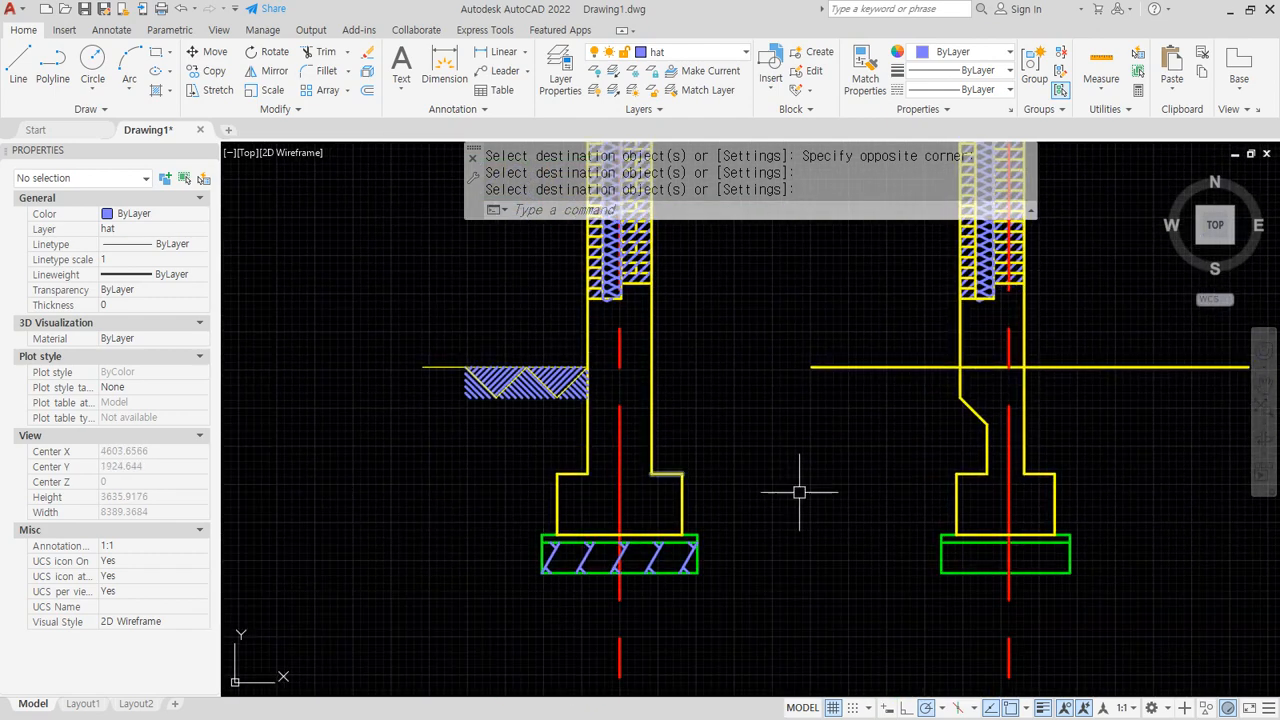
middle_drag(635, 492, 654, 480)
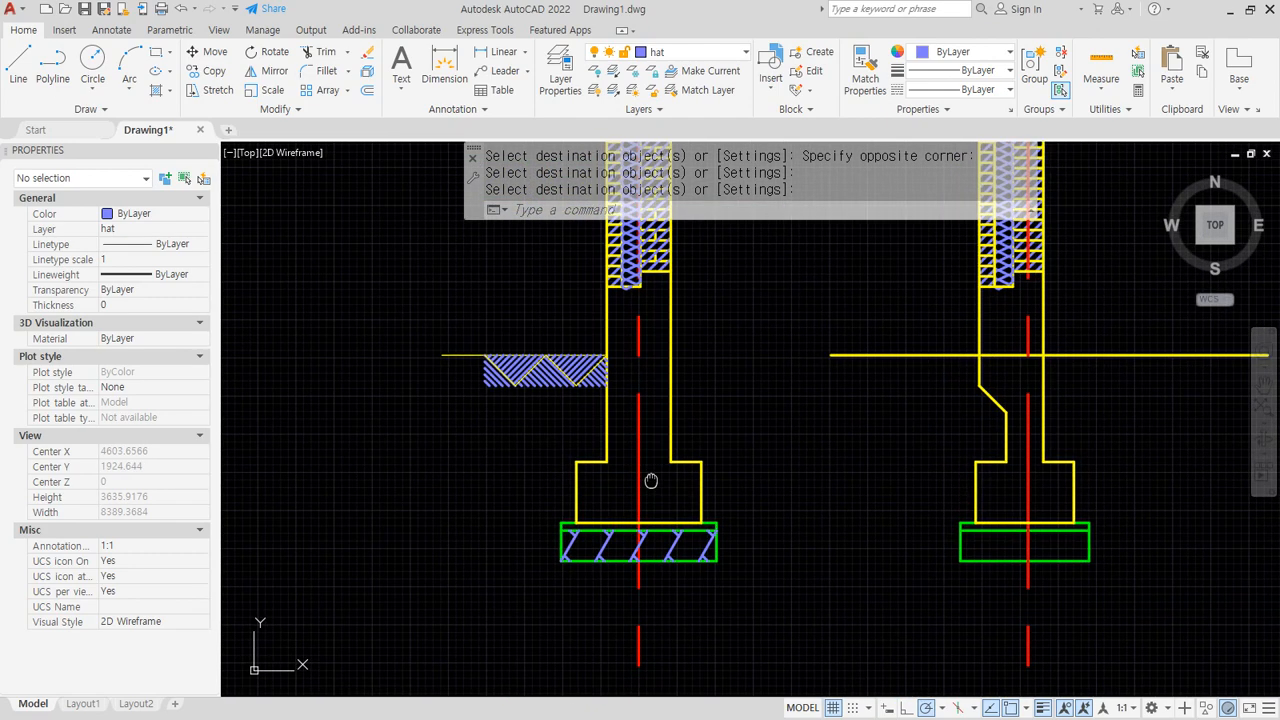
text(h)
key(Return)
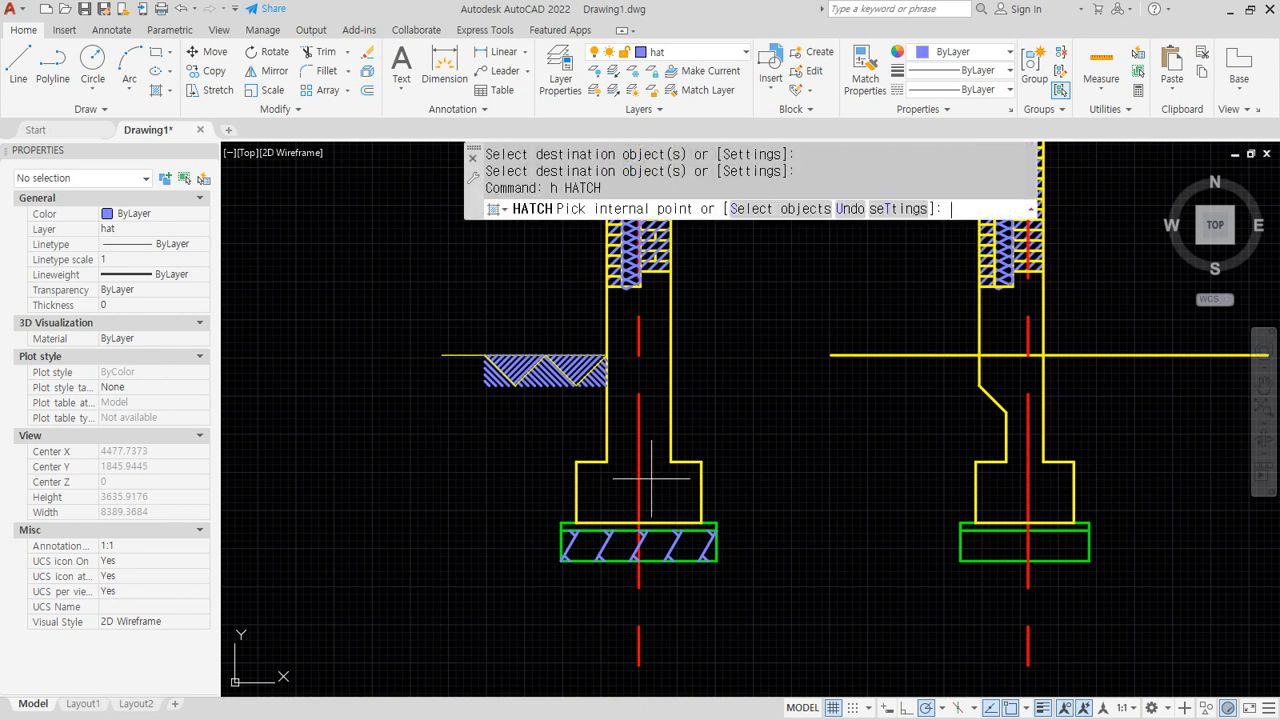
click(622, 430)
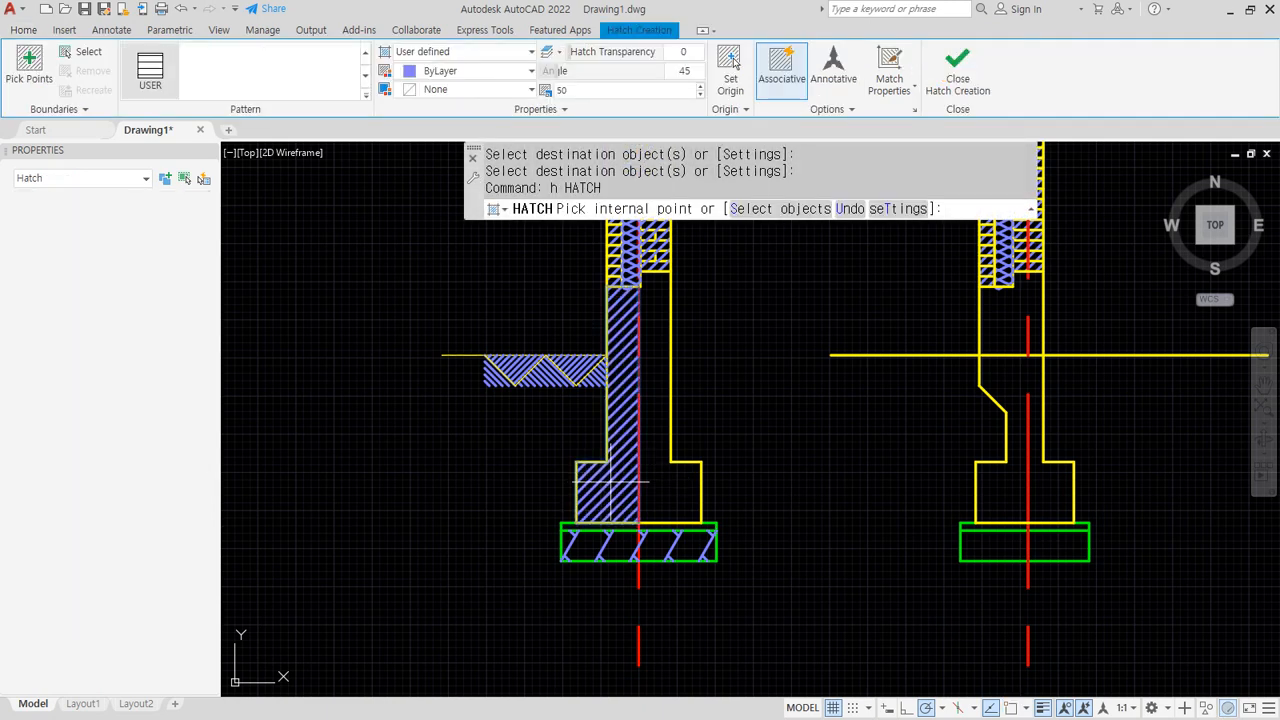
click(666, 488)
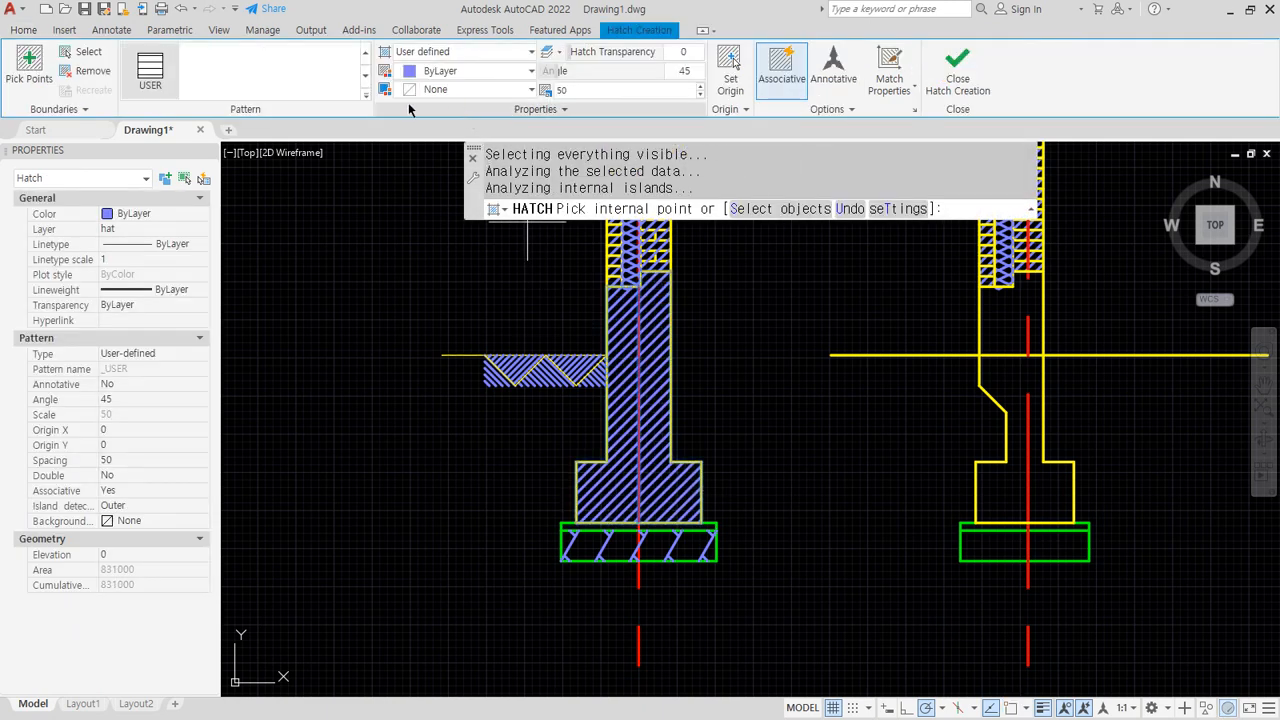
click(366, 96)
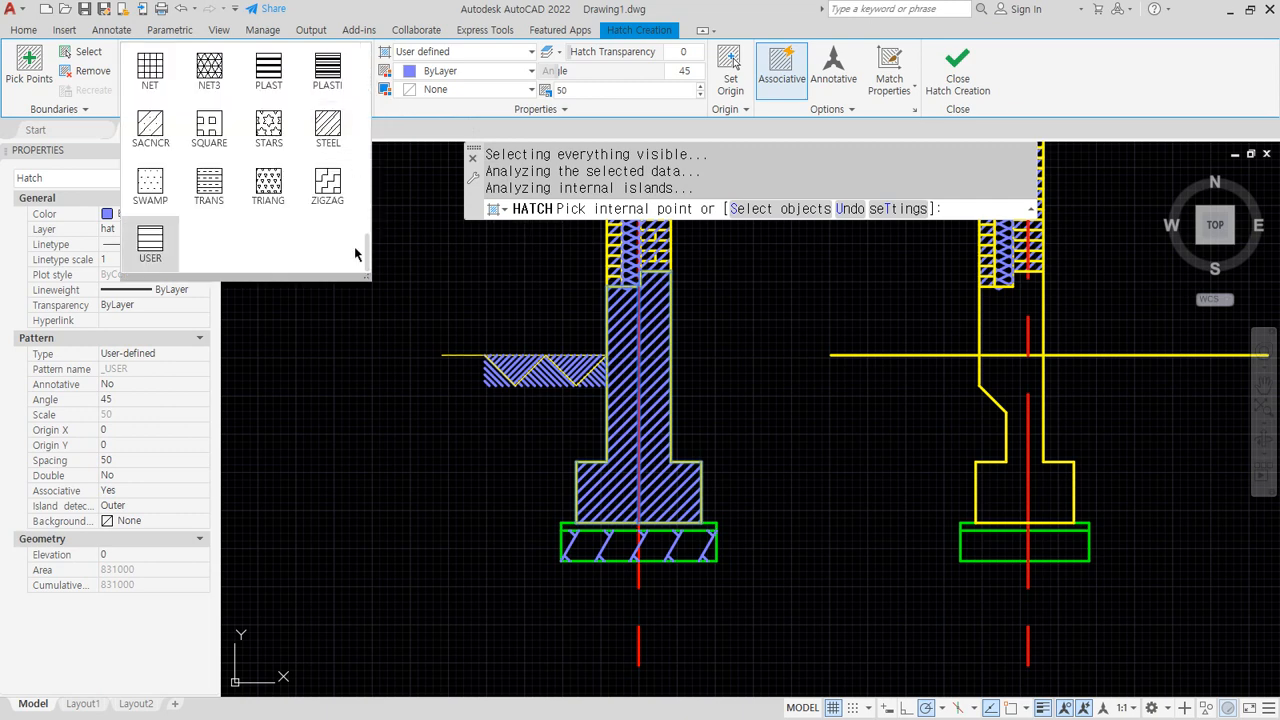
scroll(354, 248, up, 3)
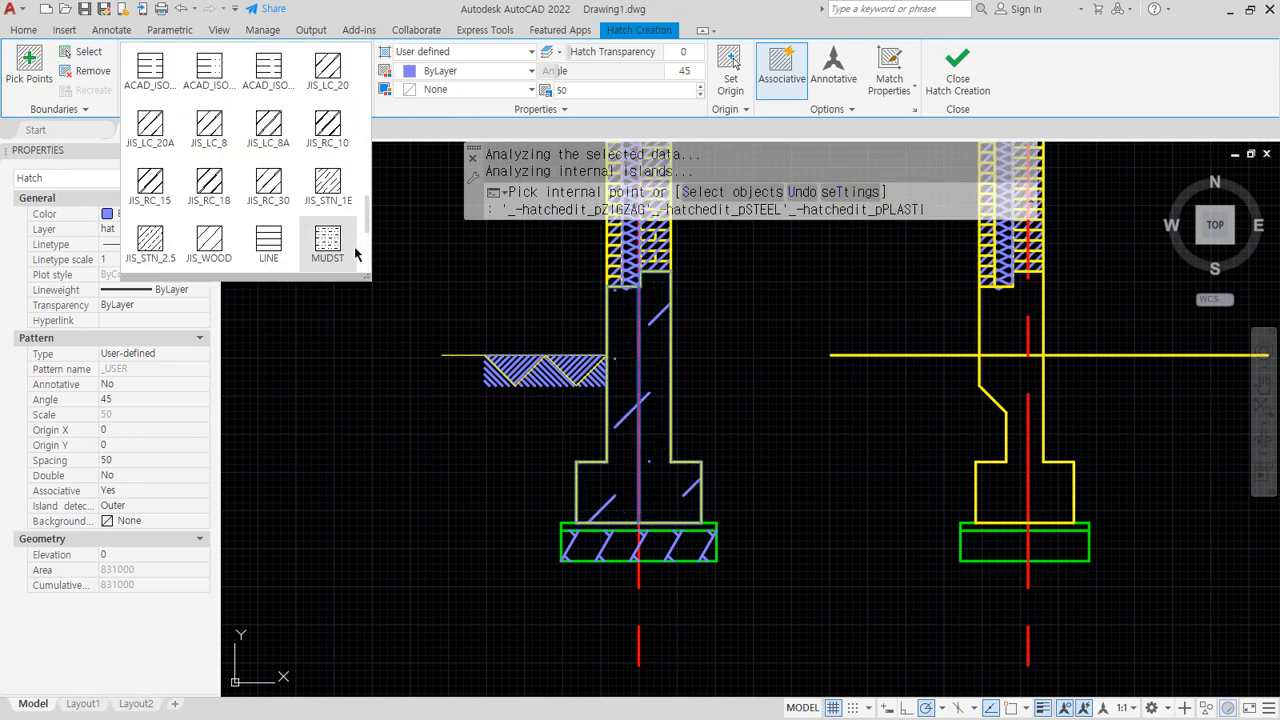
scroll(355, 239, up, 1)
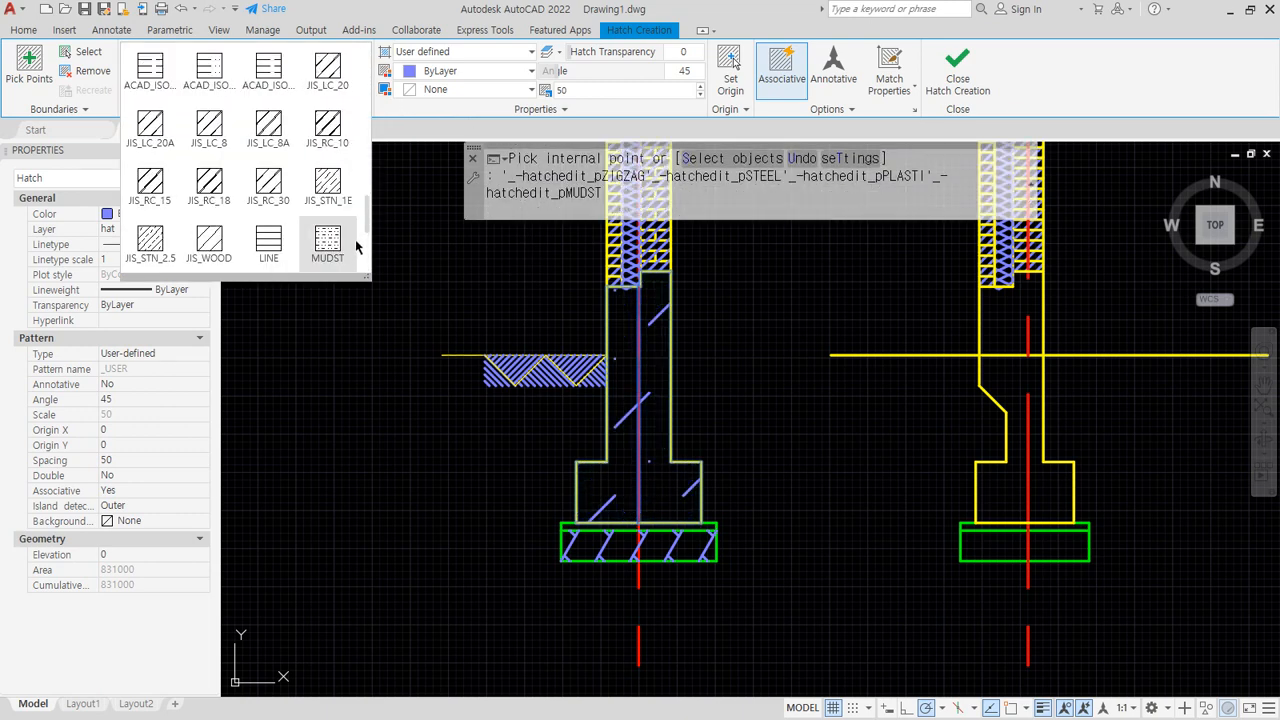
click(266, 190)
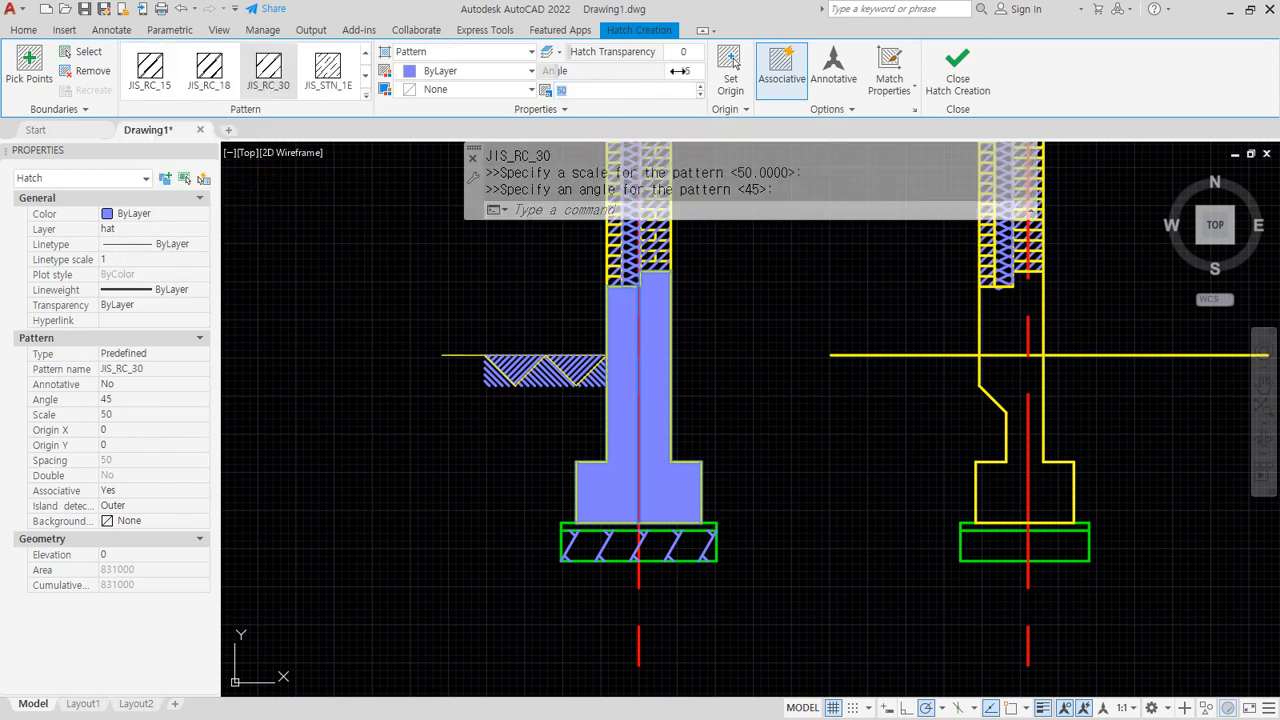
Set the JIS_RC_30 hatch's angle to 0 and its scale to 10, and finish the hatch
click(684, 70)
text(0)
key(Return)
click(591, 90)
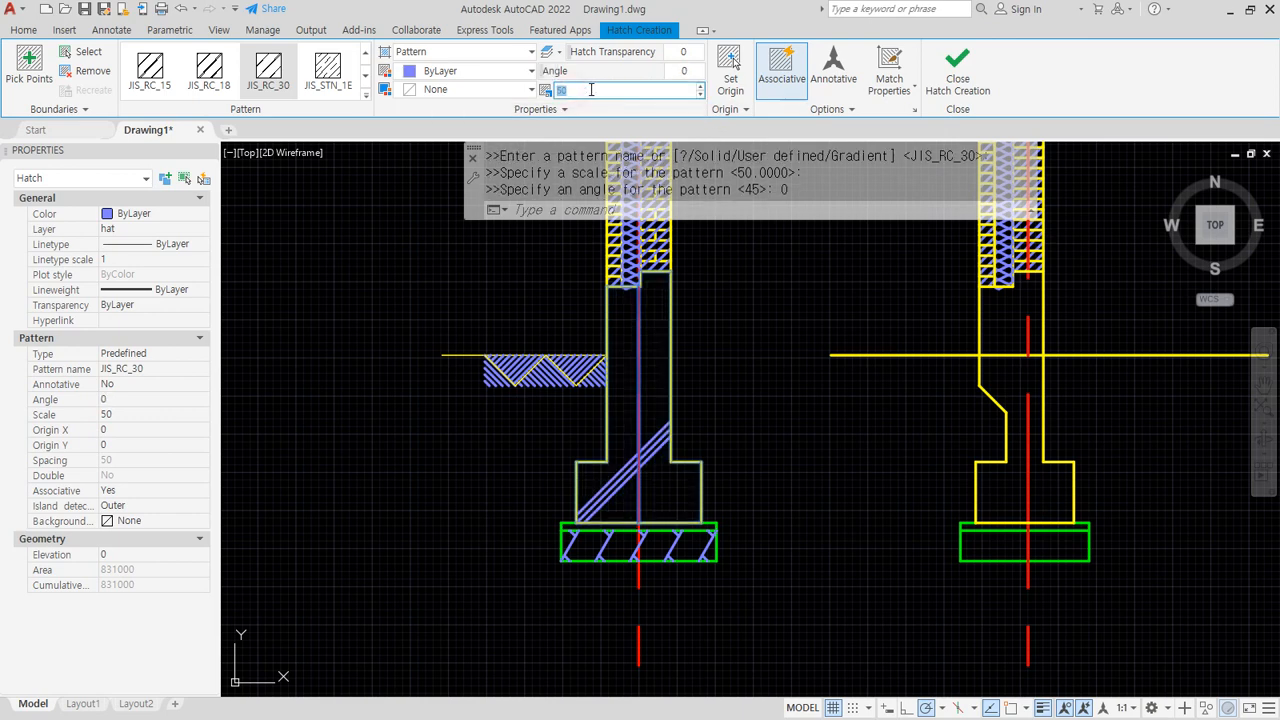
text(10)
key(Return)
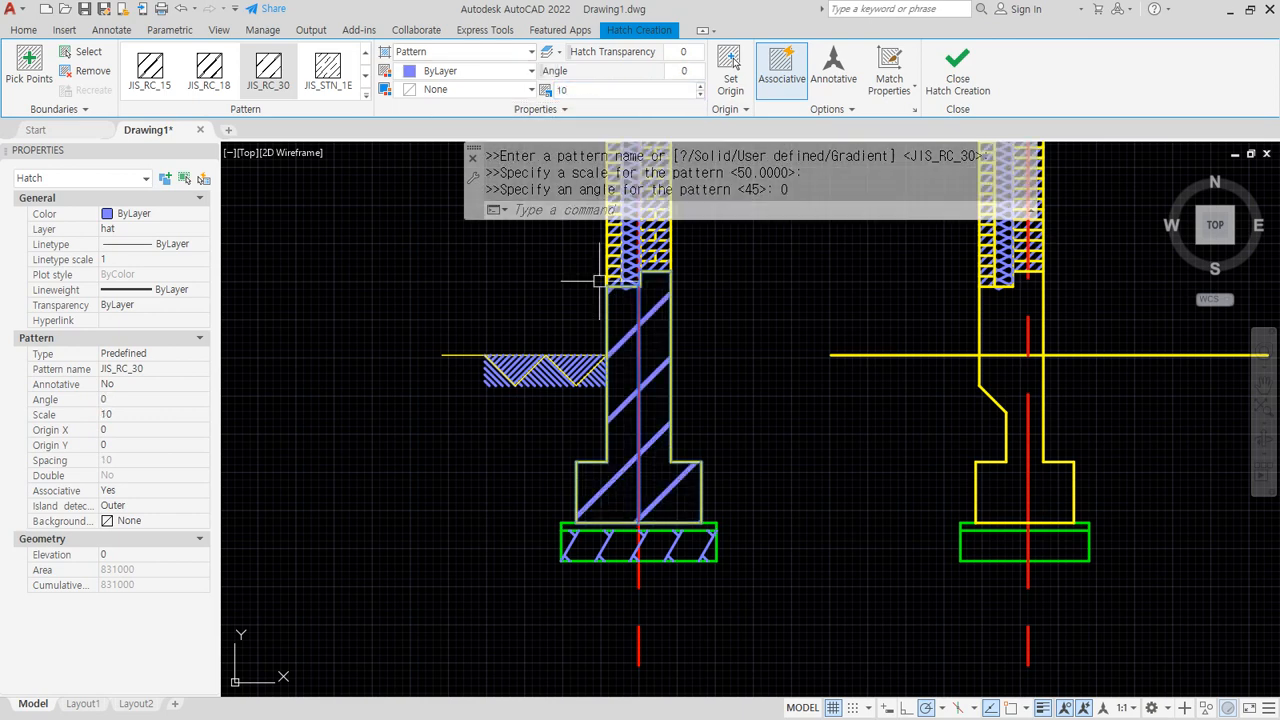
scroll(643, 508, up, 4)
scroll(643, 508, up, 3)
scroll(680, 506, up, 3)
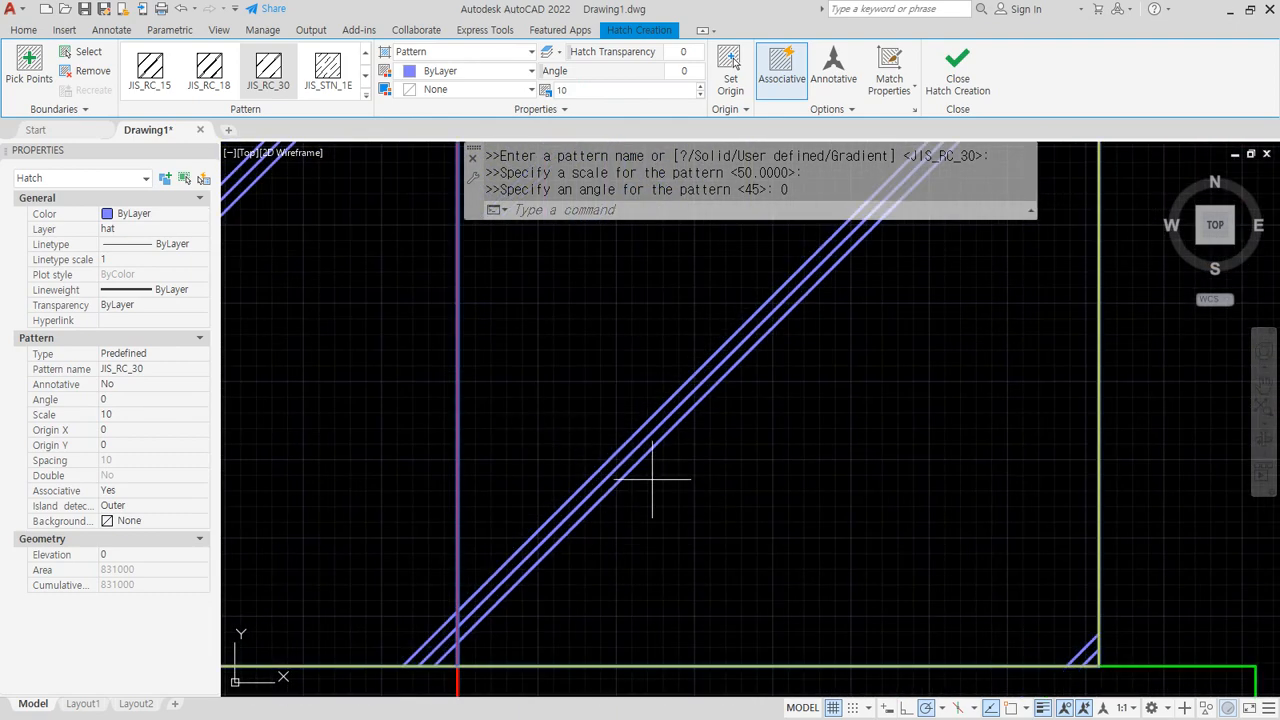
scroll(652, 480, down, 8)
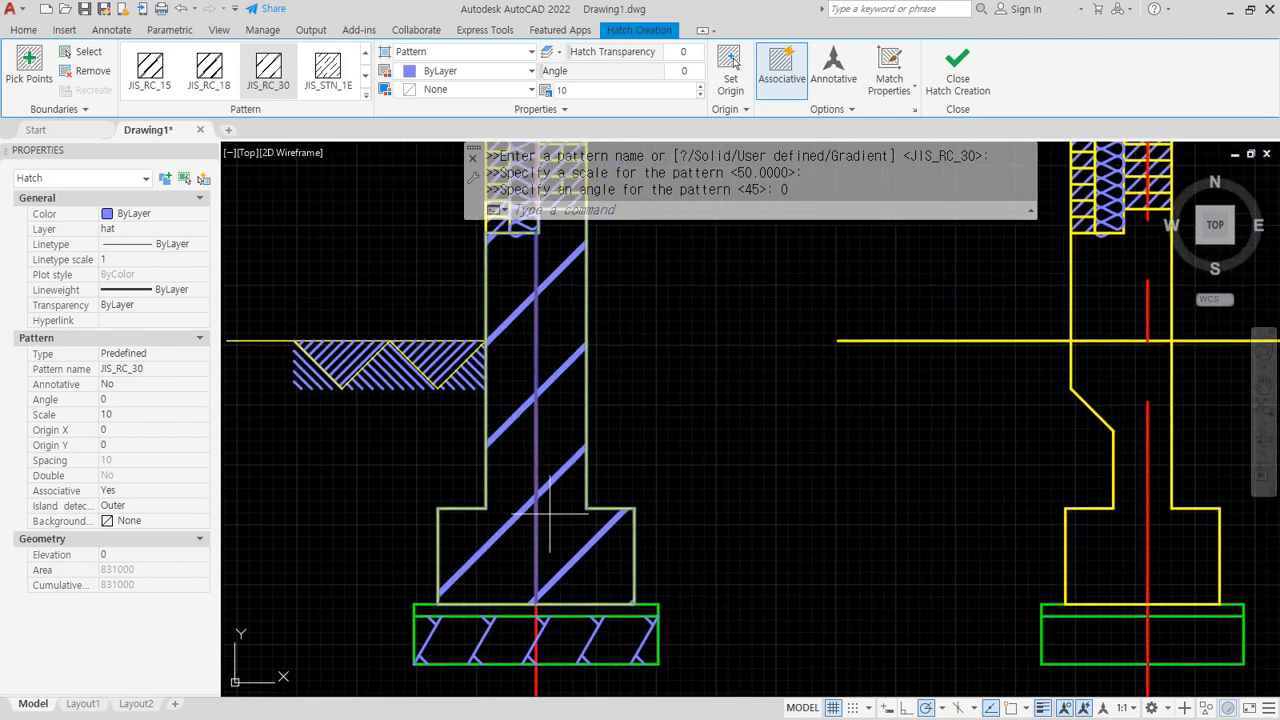
scroll(560, 485, up, 2)
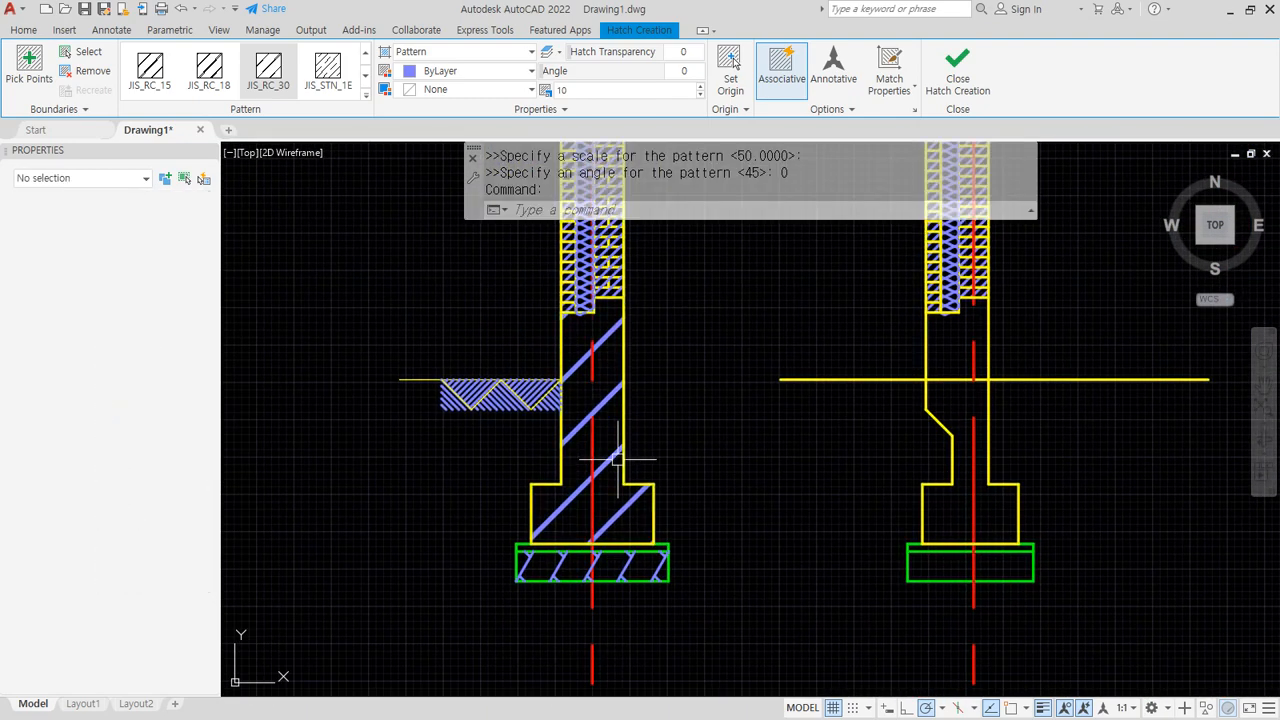
Add a second hatch with the AR-CONC pattern over the first section's foundation wall and footing
key(Return)
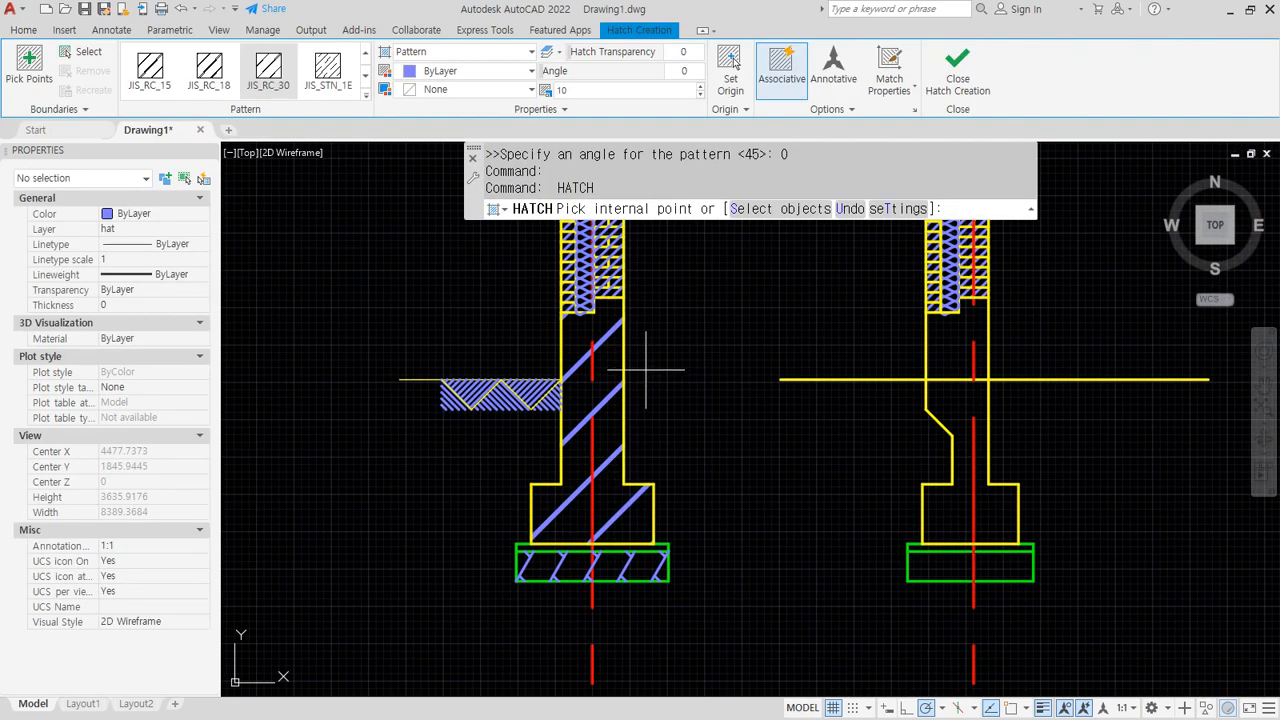
click(585, 372)
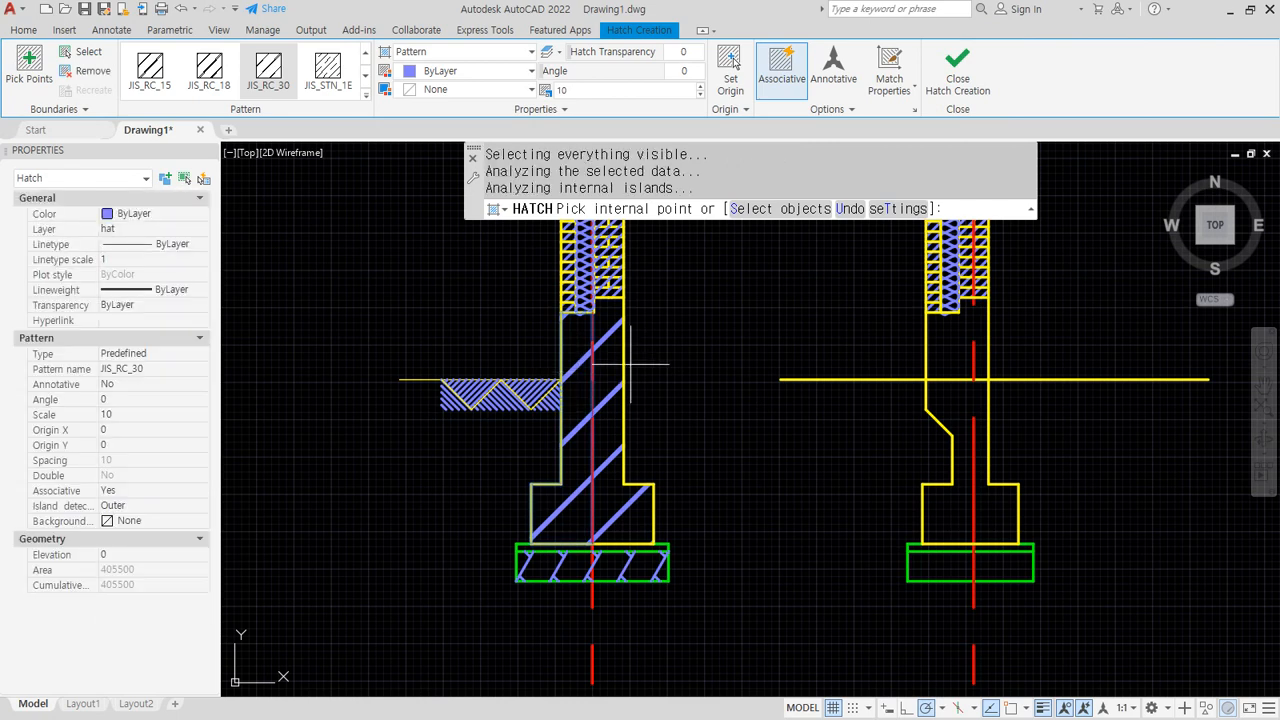
click(365, 90)
scroll(338, 210, down, 10)
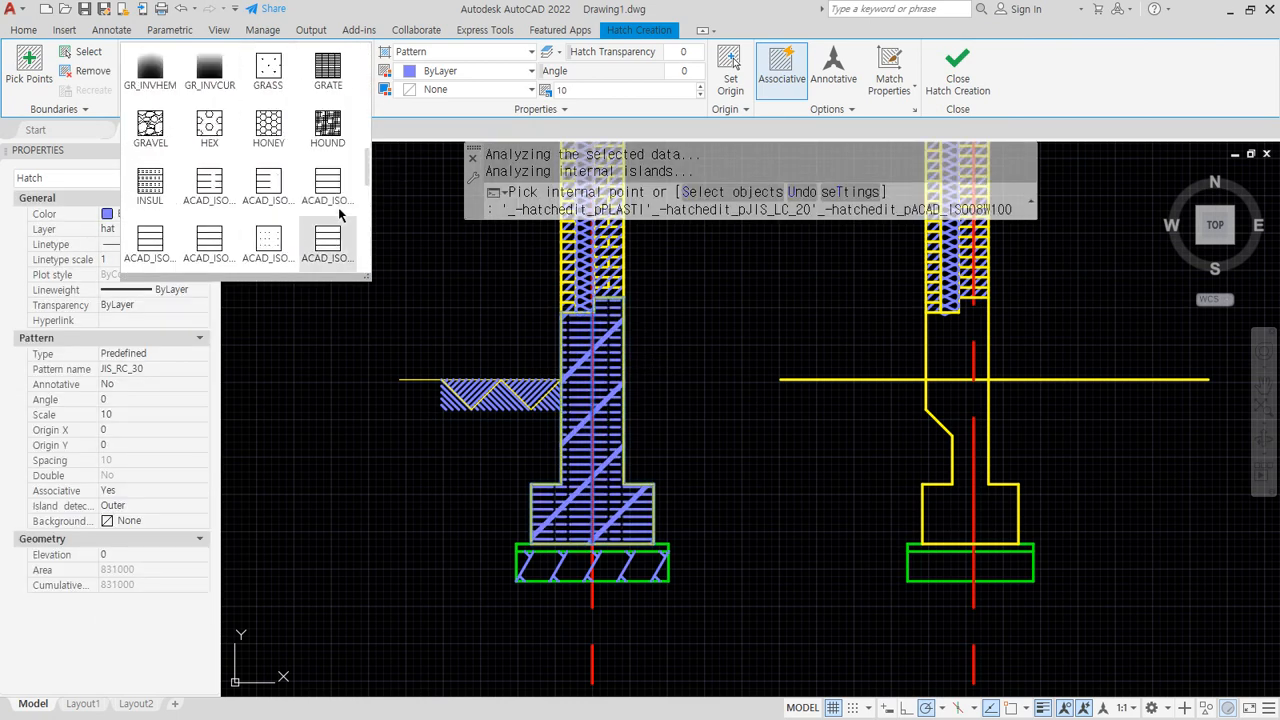
scroll(338, 214, up, 1)
scroll(310, 208, up, 10)
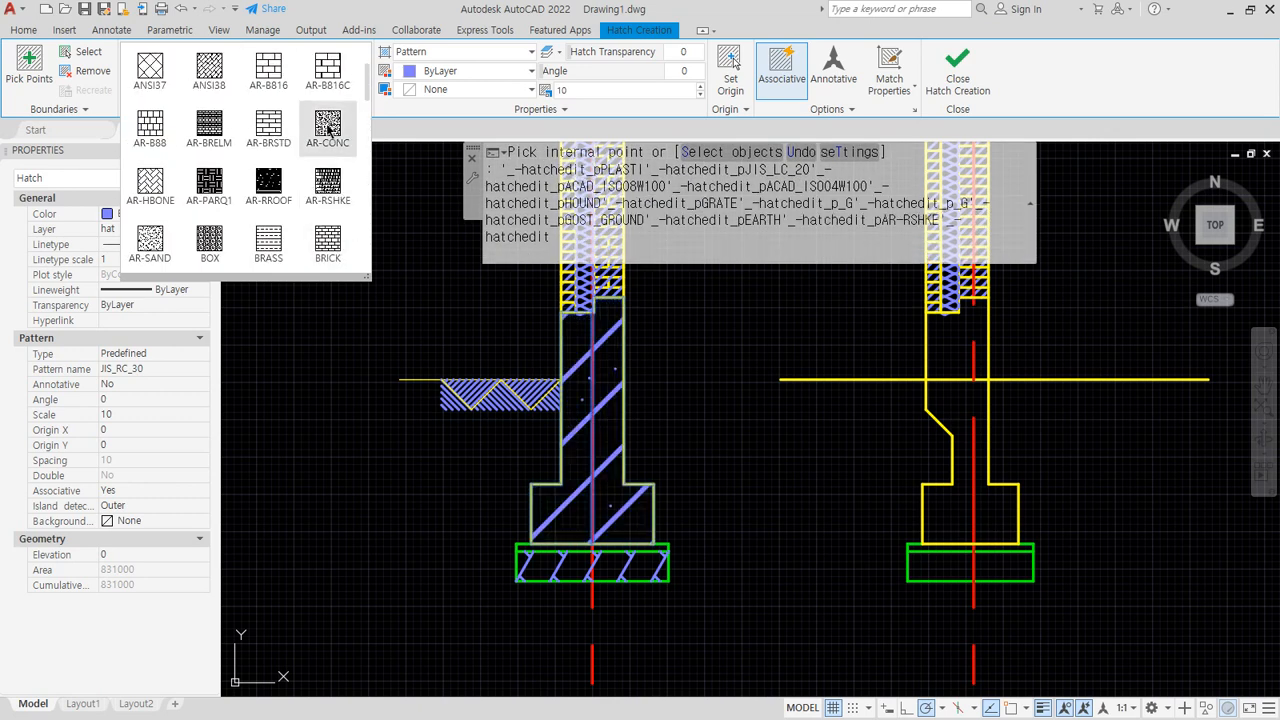
click(329, 128)
Set the AR-CONC hatch's scale to 1 and finish the hatch
click(578, 89)
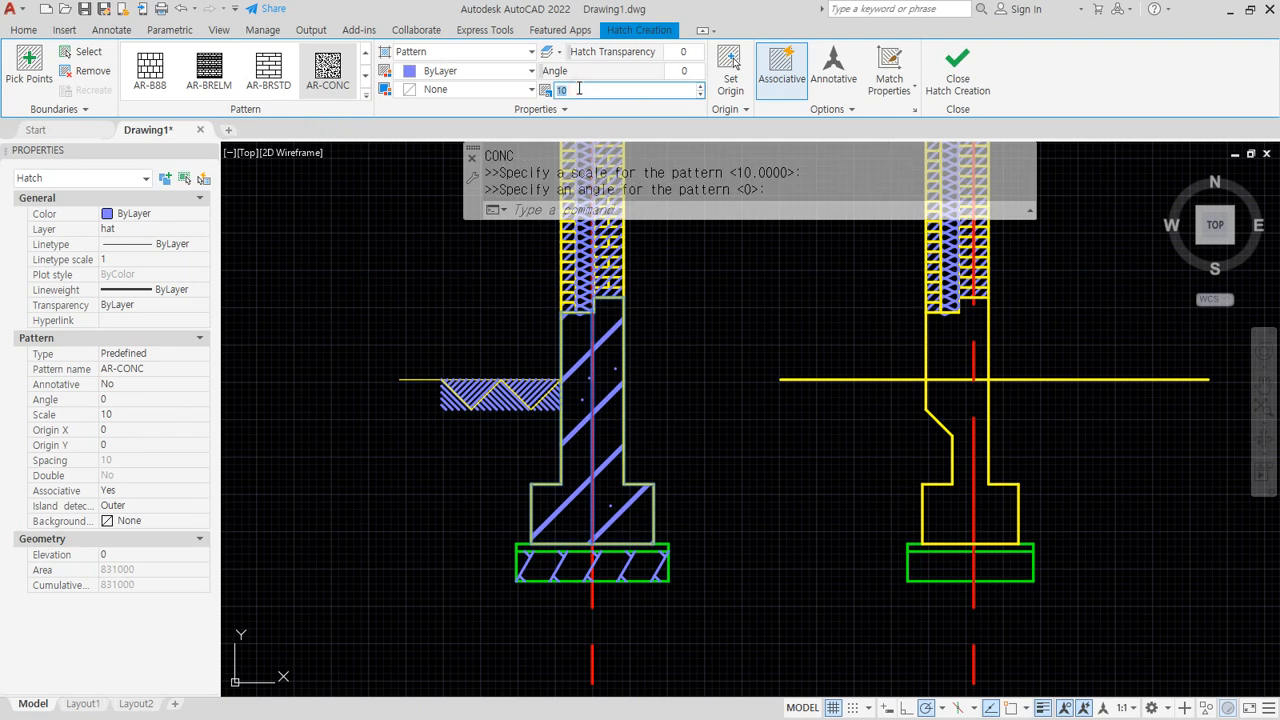
text(1)
key(Return)
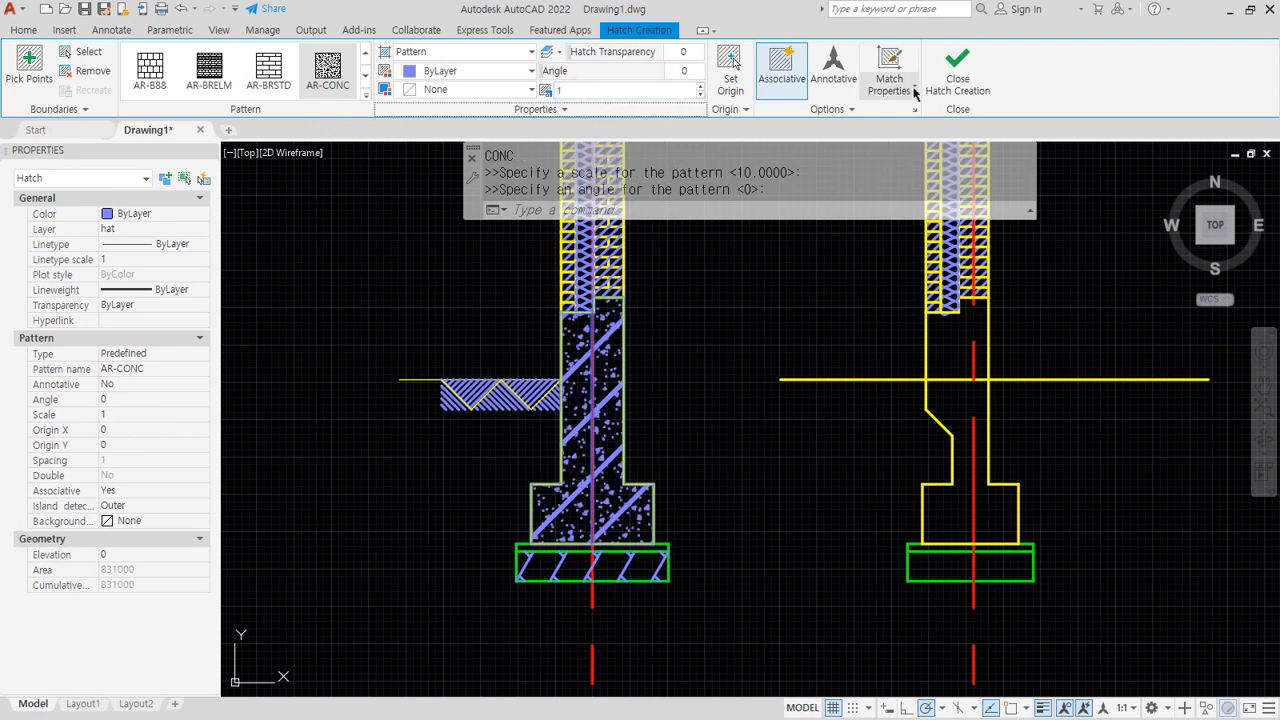
click(957, 70)
scroll(697, 409, up, 2)
scroll(528, 397, up, 4)
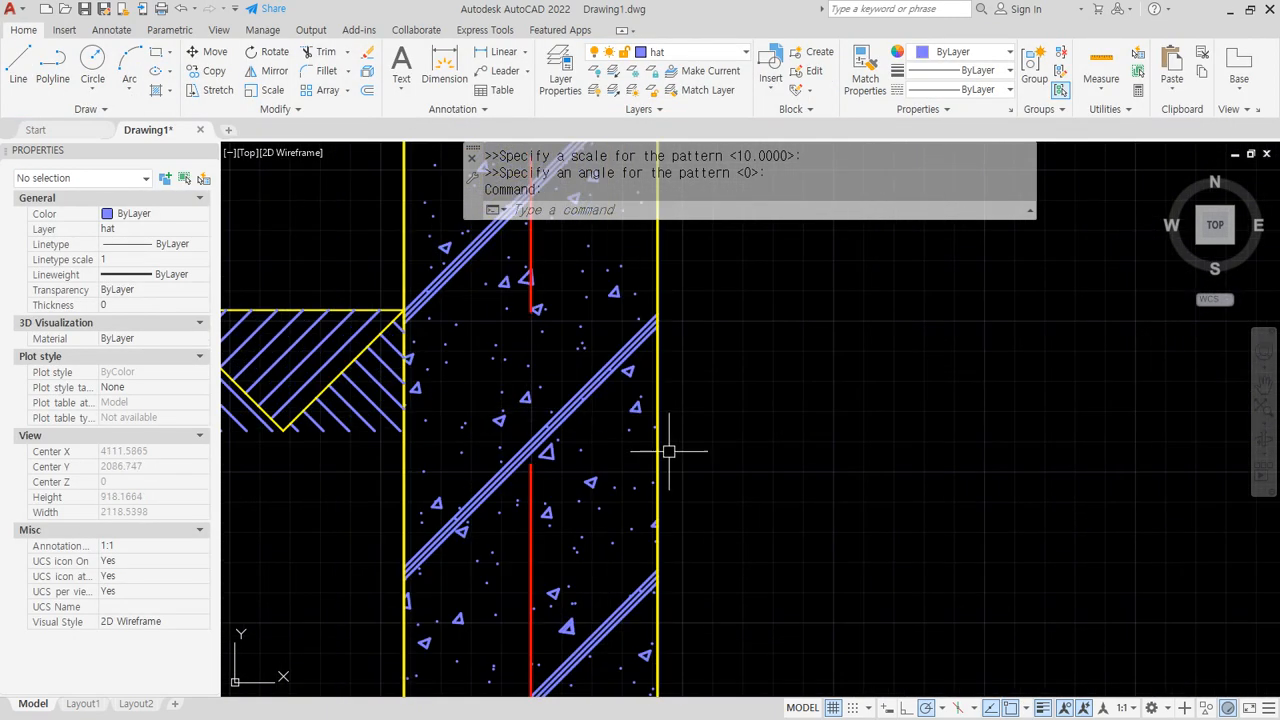
middle_drag(733, 465, 750, 451)
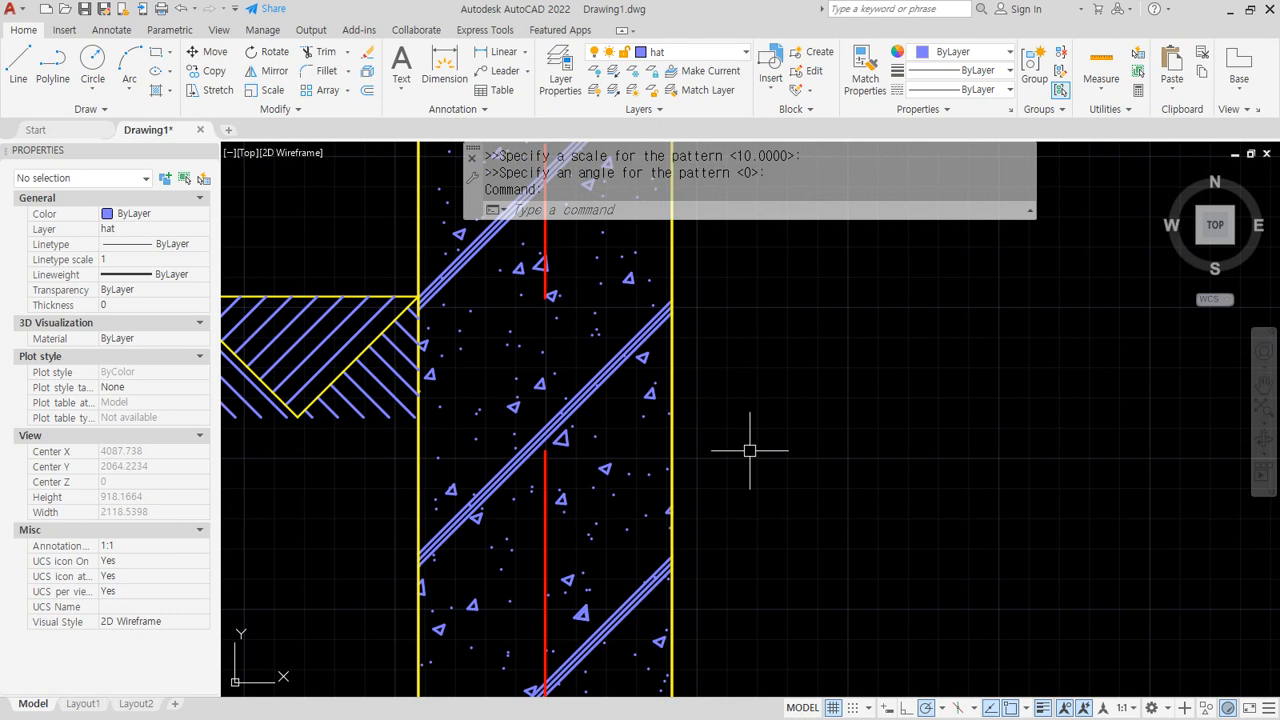
Erase the AR-CONC hatch from the first section's foundation wall and footing
click(603, 460)
text(e)
key(Return)
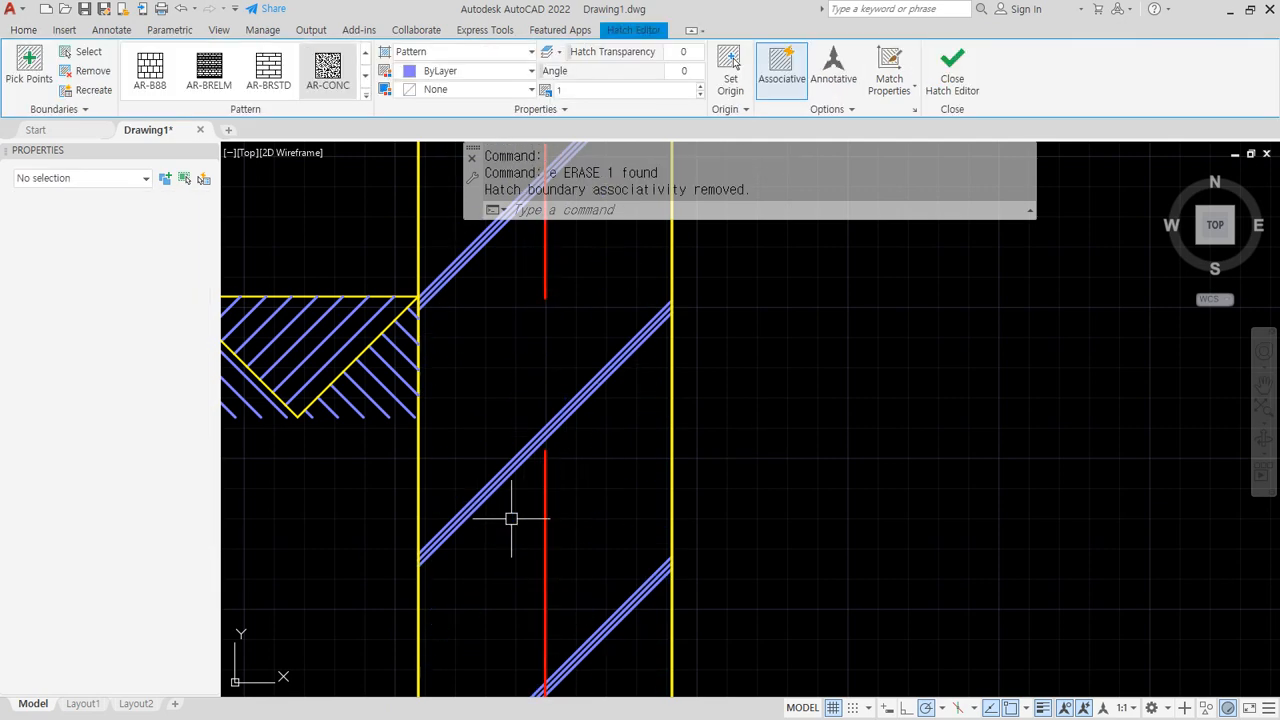
Draw three circles with radii of about 69, 30 and 29 beside the diagonal hatch stripe in the foundation wall
text(c)
key(Return)
click(494, 485)
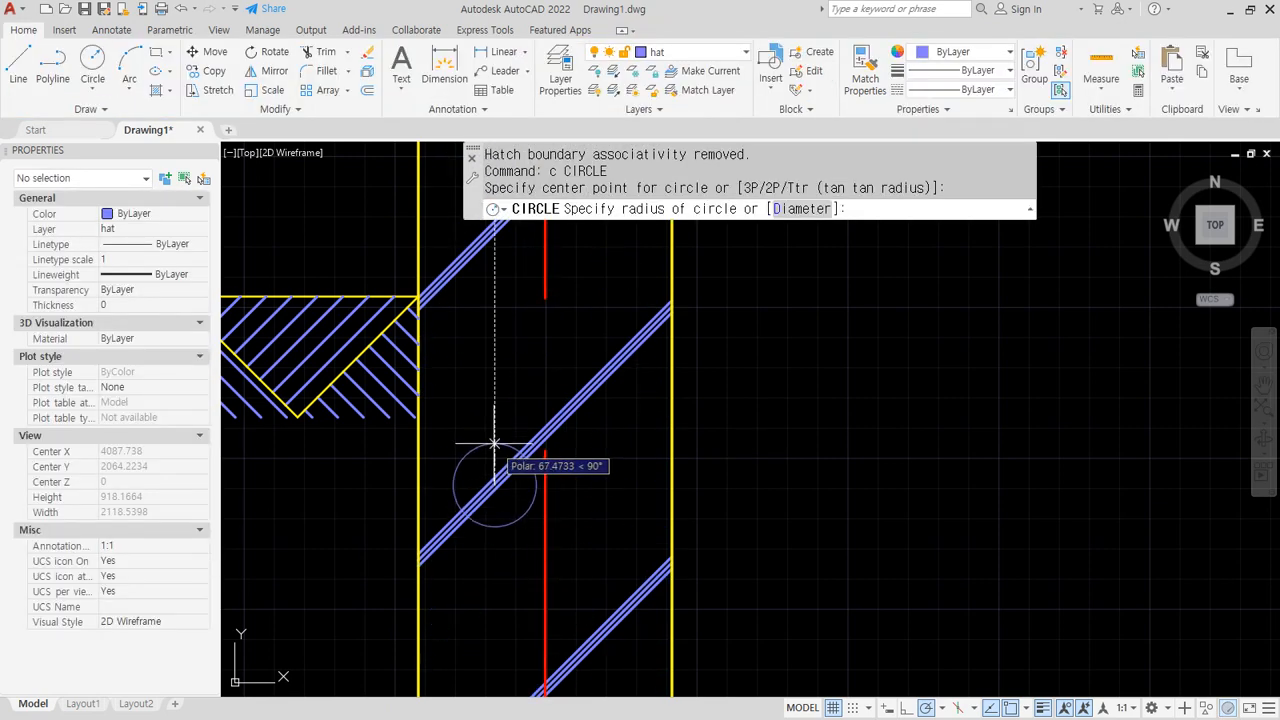
click(465, 455)
key(Return)
click(520, 433)
click(538, 434)
key(Return)
click(557, 446)
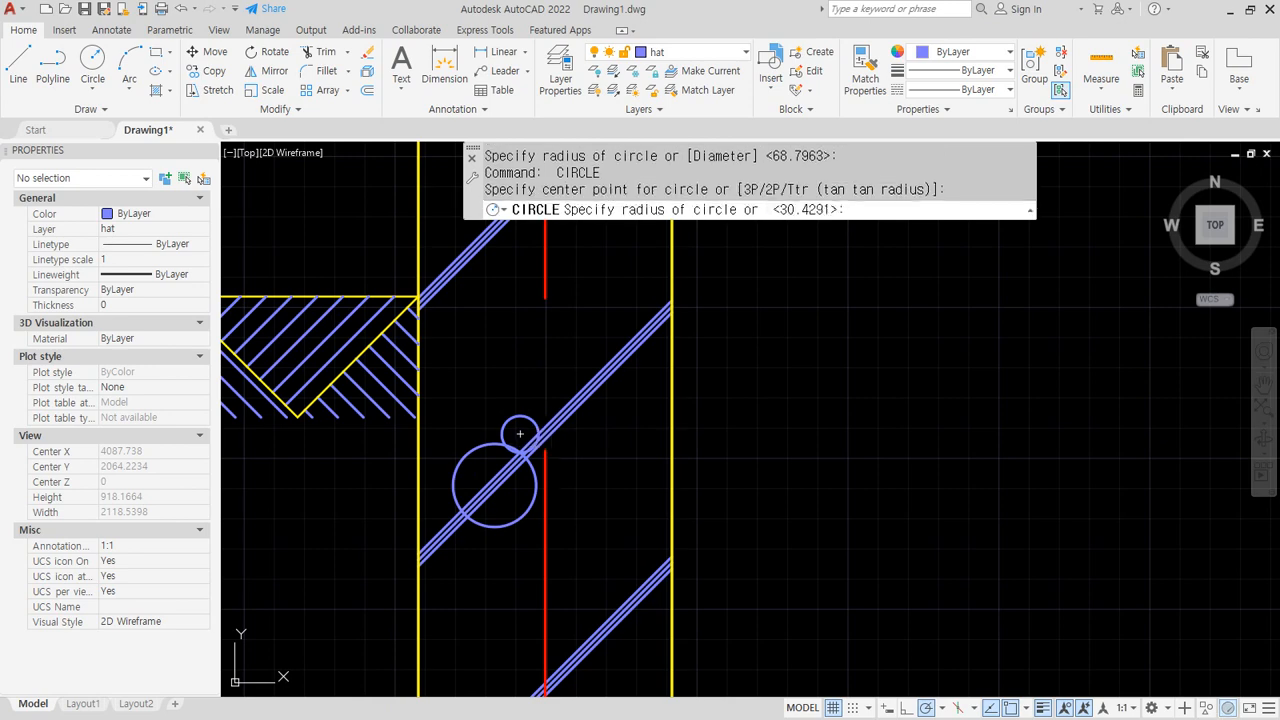
key(Return)
Draw another circle of about 64 radius on the same stripe's upper part and erase it again
key(Return)
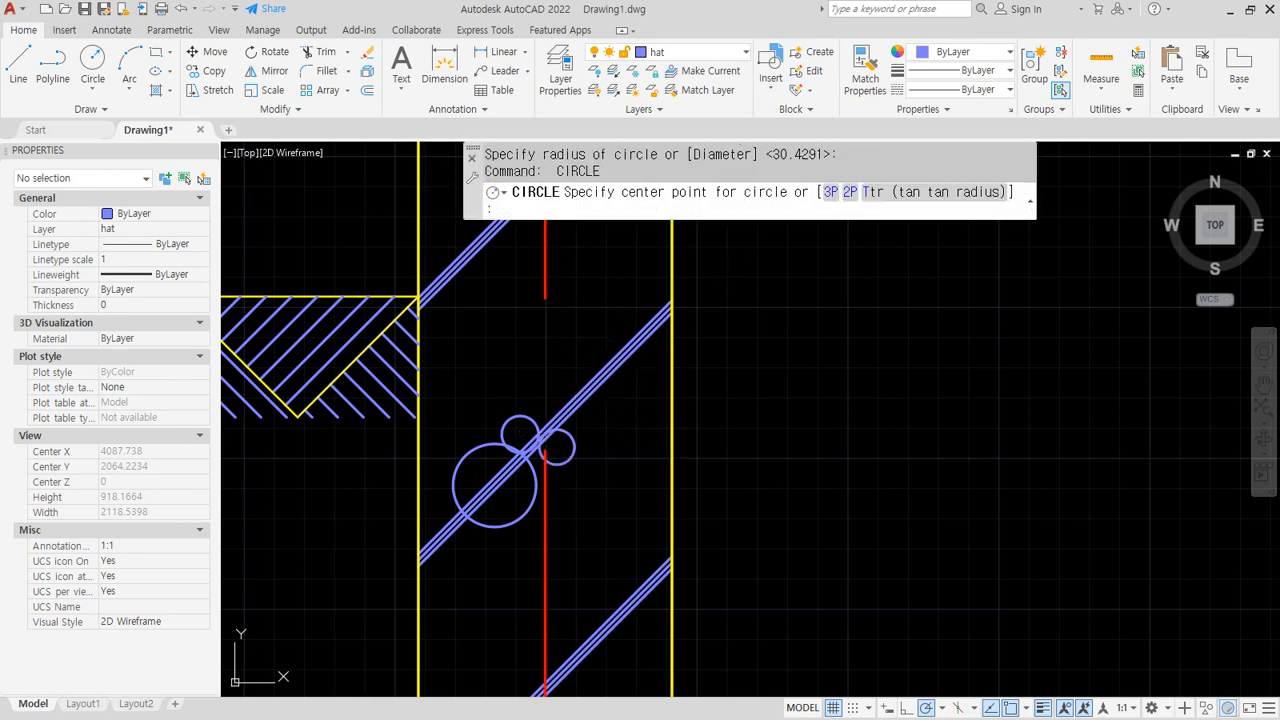
click(622, 355)
click(622, 315)
click(617, 396)
text(e)
key(Return)
Draw four circles along the hatch stripe above the footing, two larger ones with radii of about 77 and 54 and two small ones
middle_drag(562, 604, 556, 284)
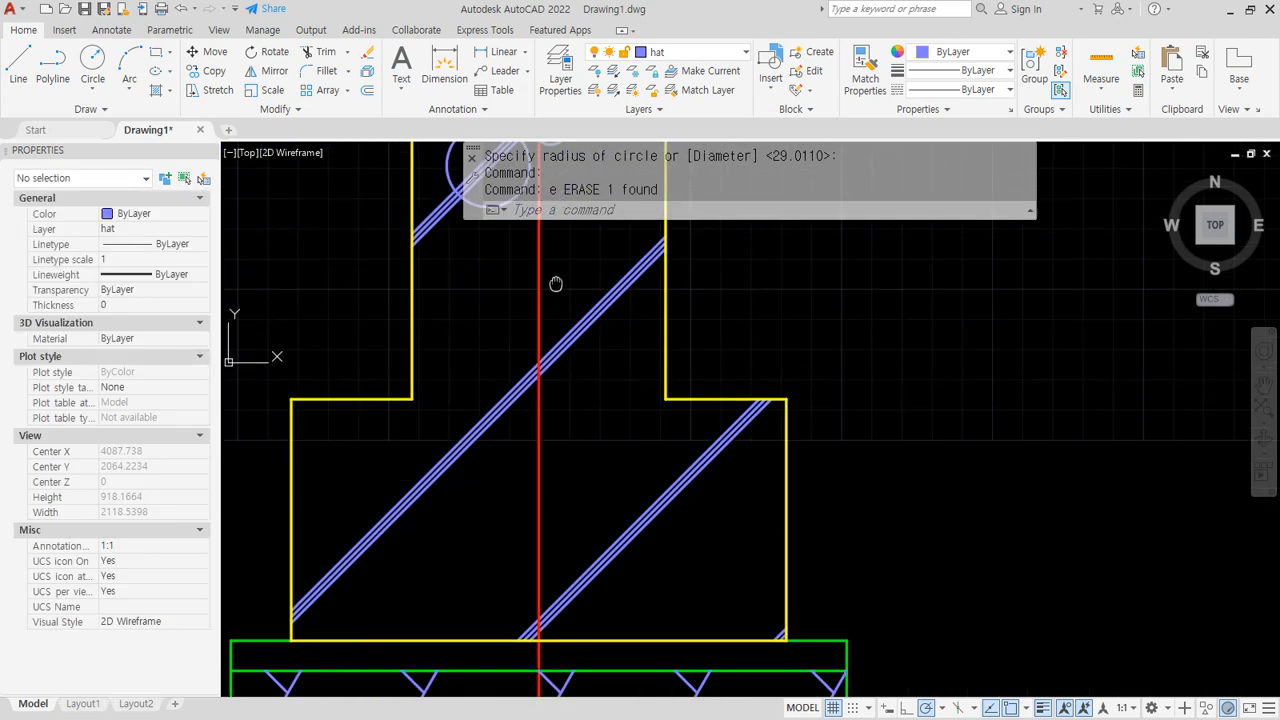
text(c)
key(Return)
click(502, 425)
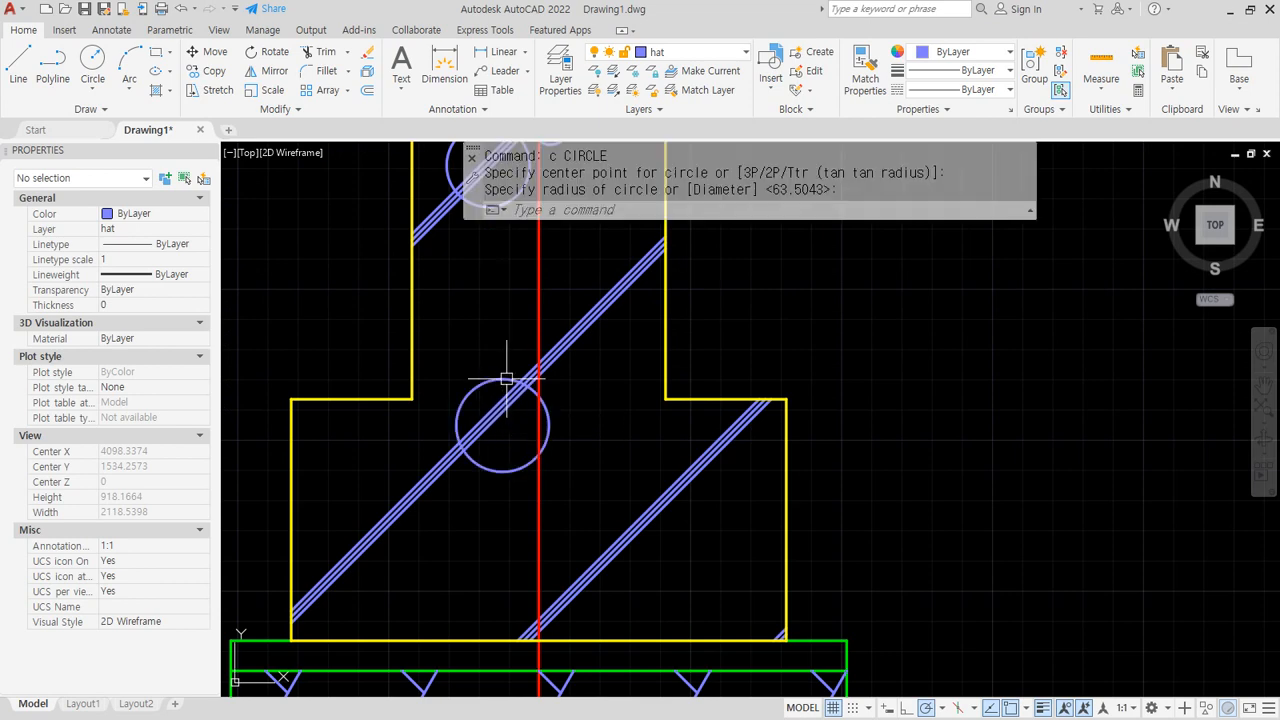
click(506, 379)
key(Return)
click(575, 381)
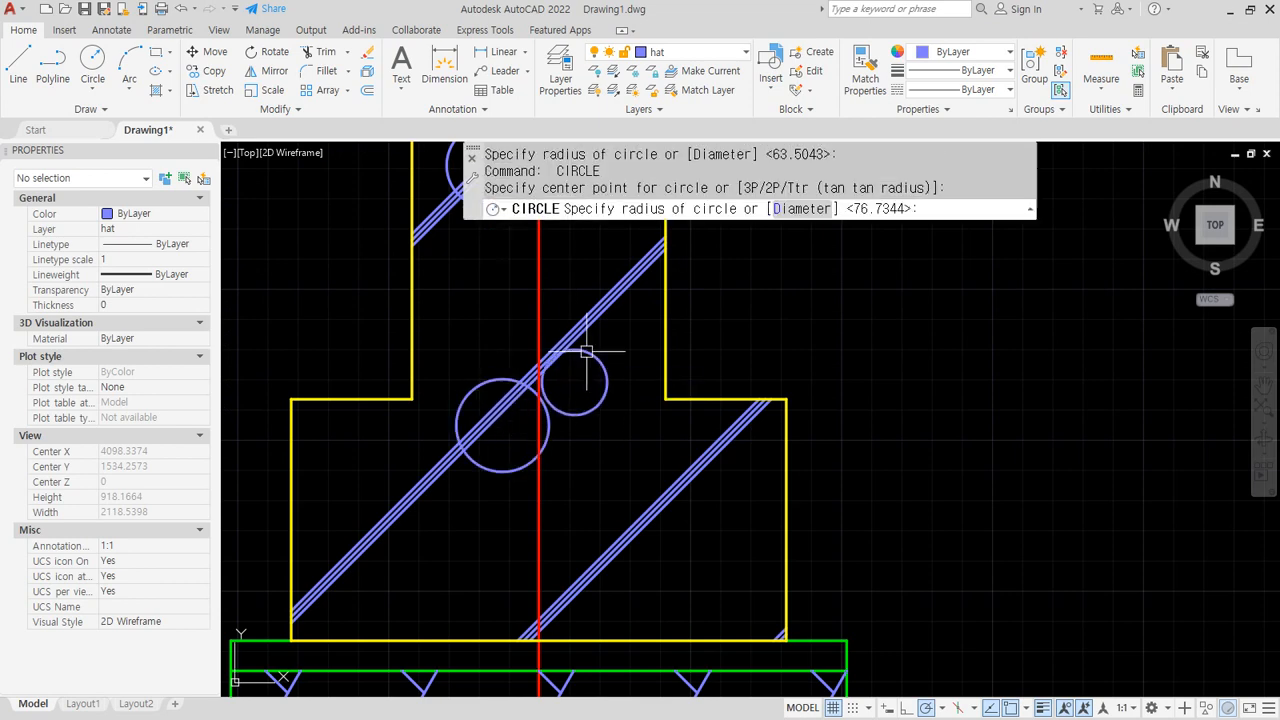
click(585, 350)
key(Return)
click(554, 327)
click(563, 323)
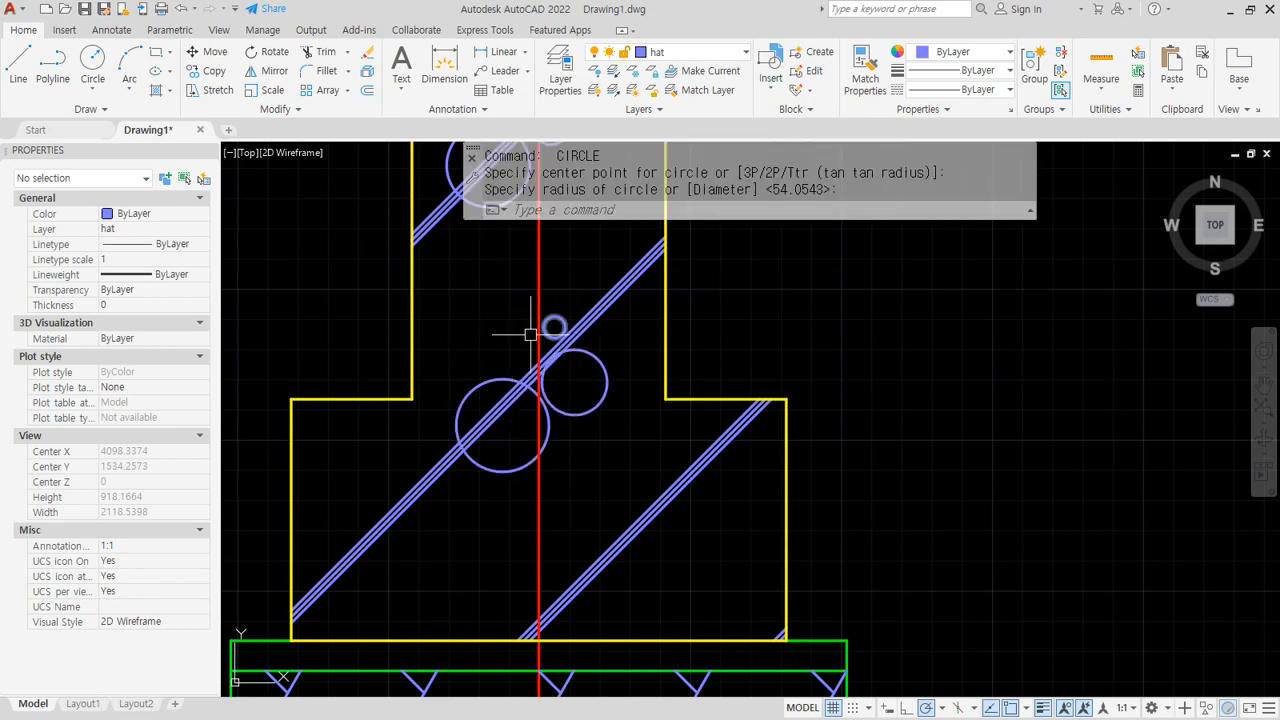
key(Return)
click(440, 438)
click(429, 434)
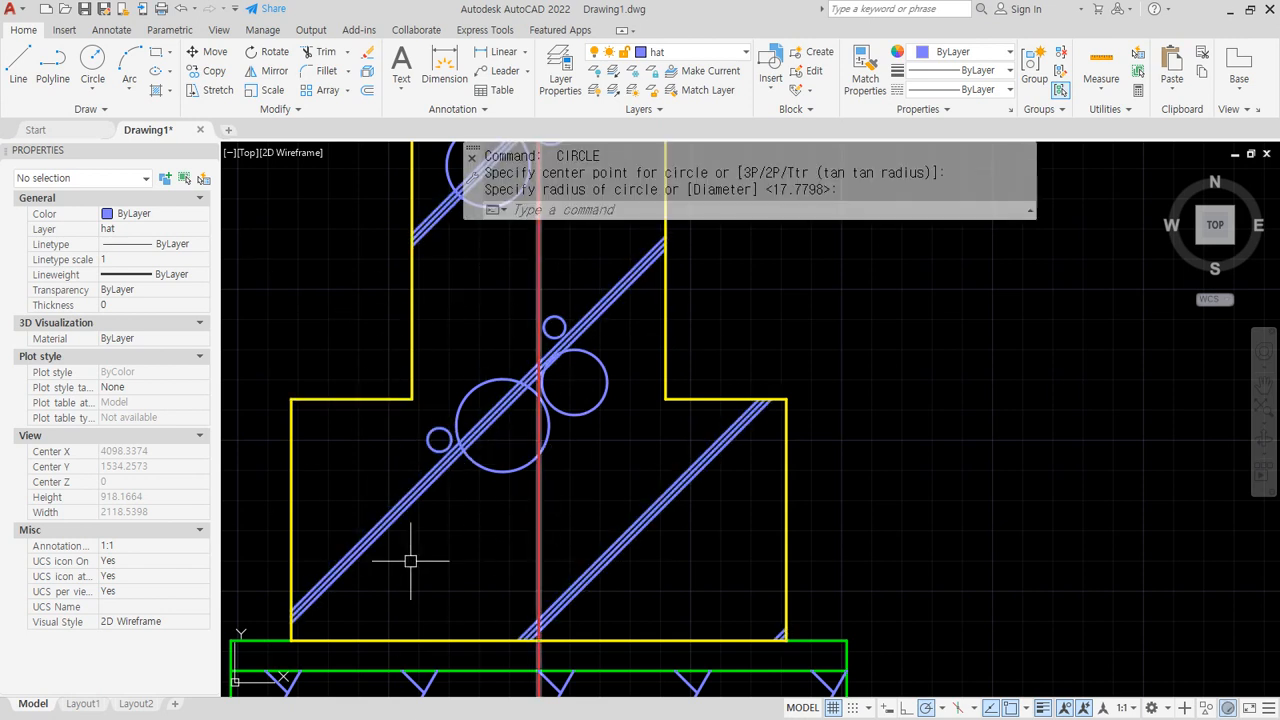
Erase all the circles drawn in the foundation wall and above the footing
click(379, 277)
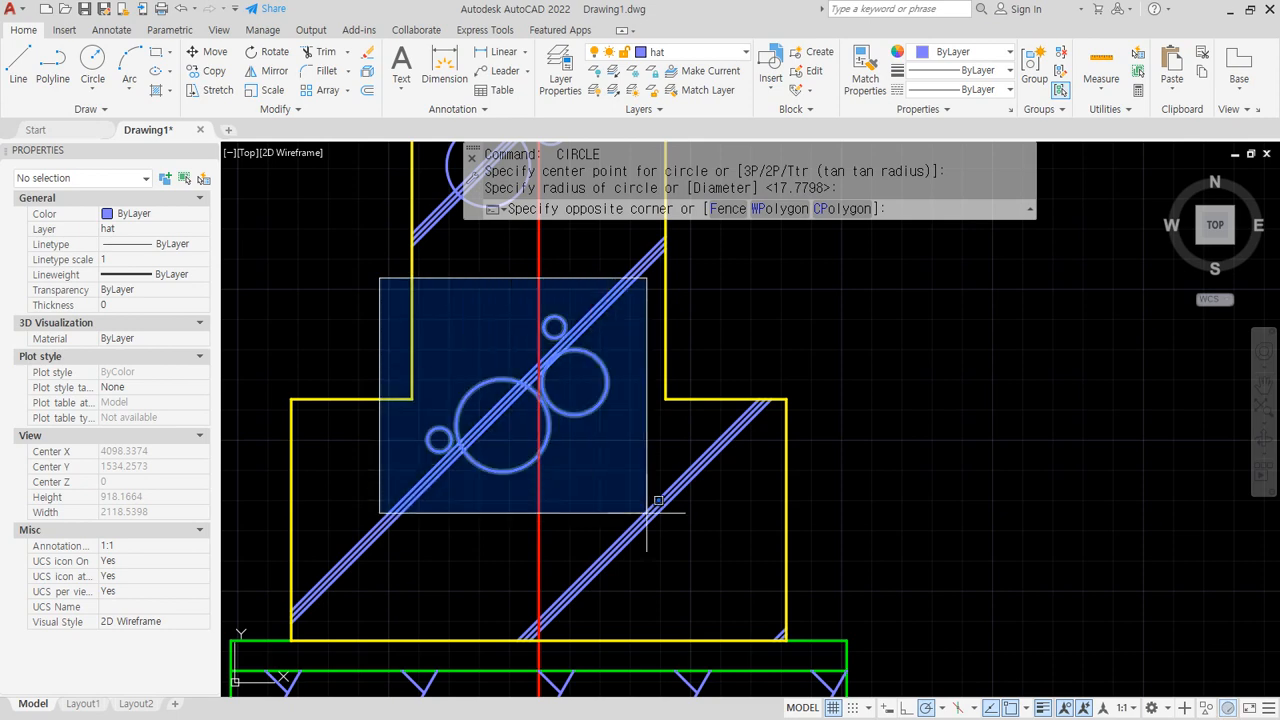
click(650, 543)
text(e)
key(Return)
mouse_move(500, 301)
middle_down()
mouse_move(436, 513)
mouse_move(500, 429)
mouse_move(503, 457)
middle_up()
click(366, 274)
click(530, 508)
text(e)
key(Return)
Hatch the first section's foundation wall and footing with the AR-CONC pattern at scale 1
scroll(510, 505, down, 3)
text(h)
key(Return)
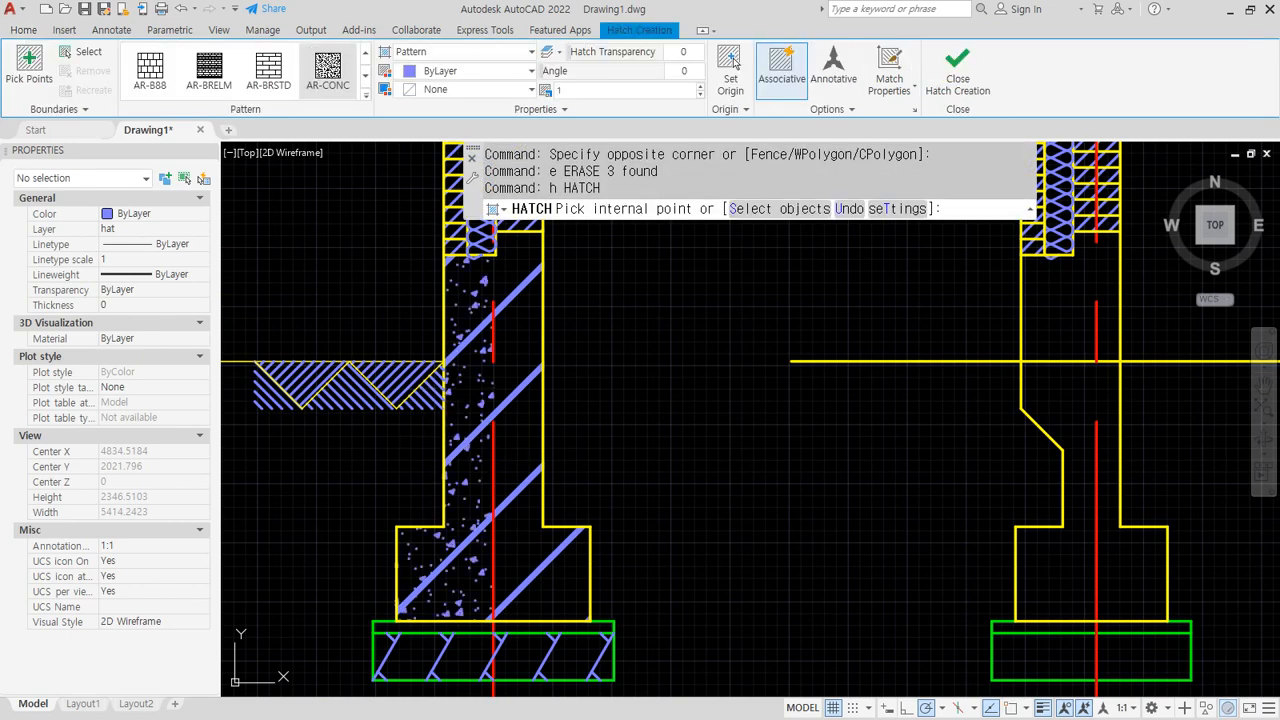
click(455, 389)
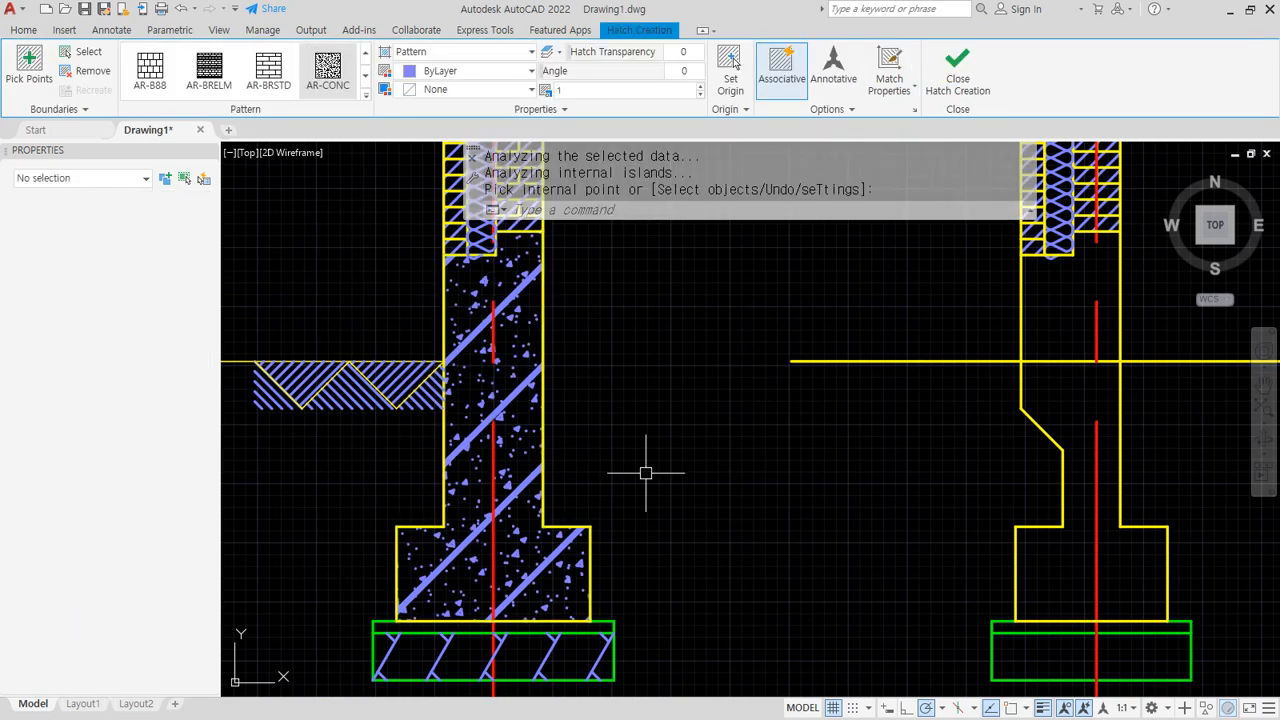
key(Return)
Switch to the browser and examine the reference drawing of the stair section
scroll(560, 417, down, 4)
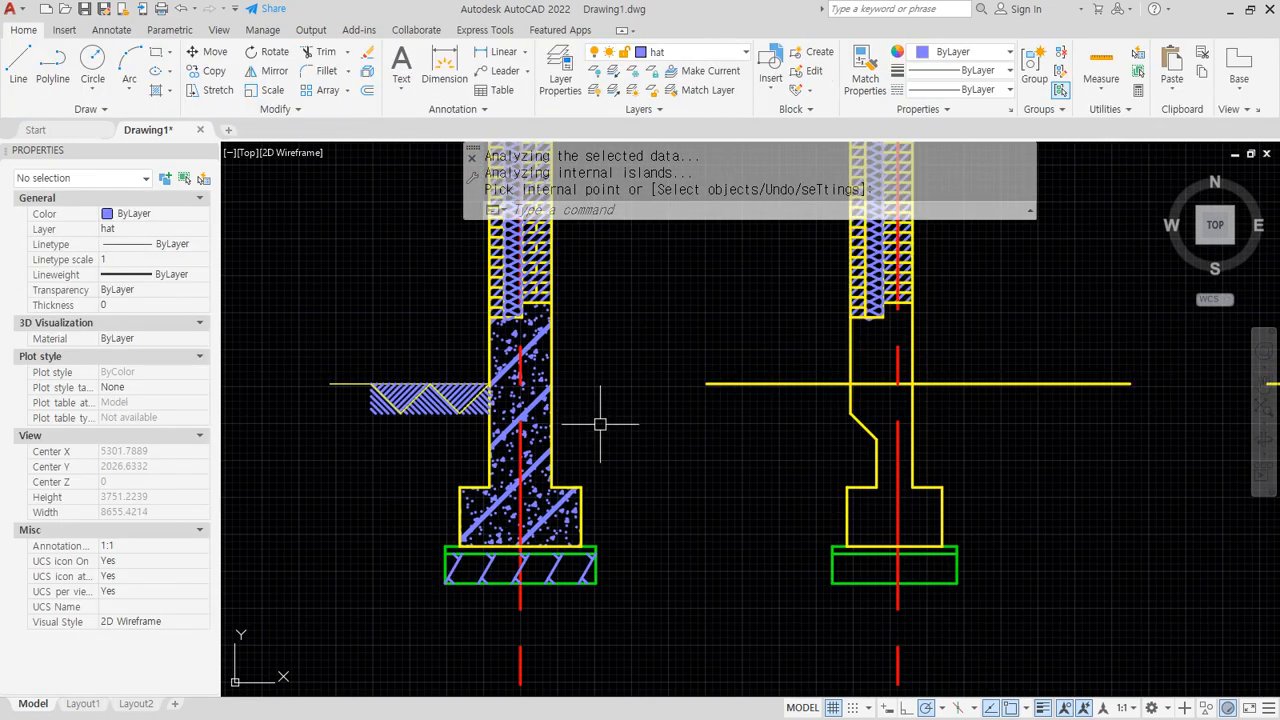
mouse_move(412, 674)
mouse_down()
mouse_move(392, 206)
mouse_move(754, 394)
mouse_move(545, 697)
mouse_move(386, 658)
mouse_up()
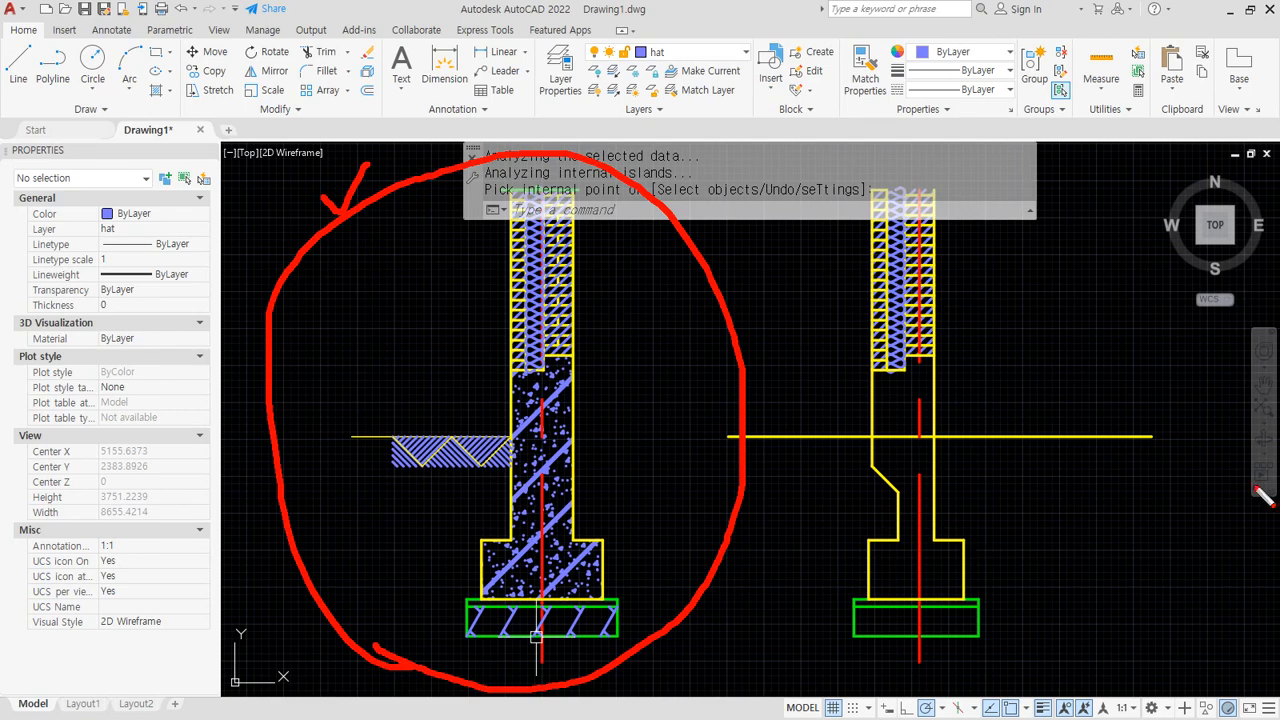
key(Escape)
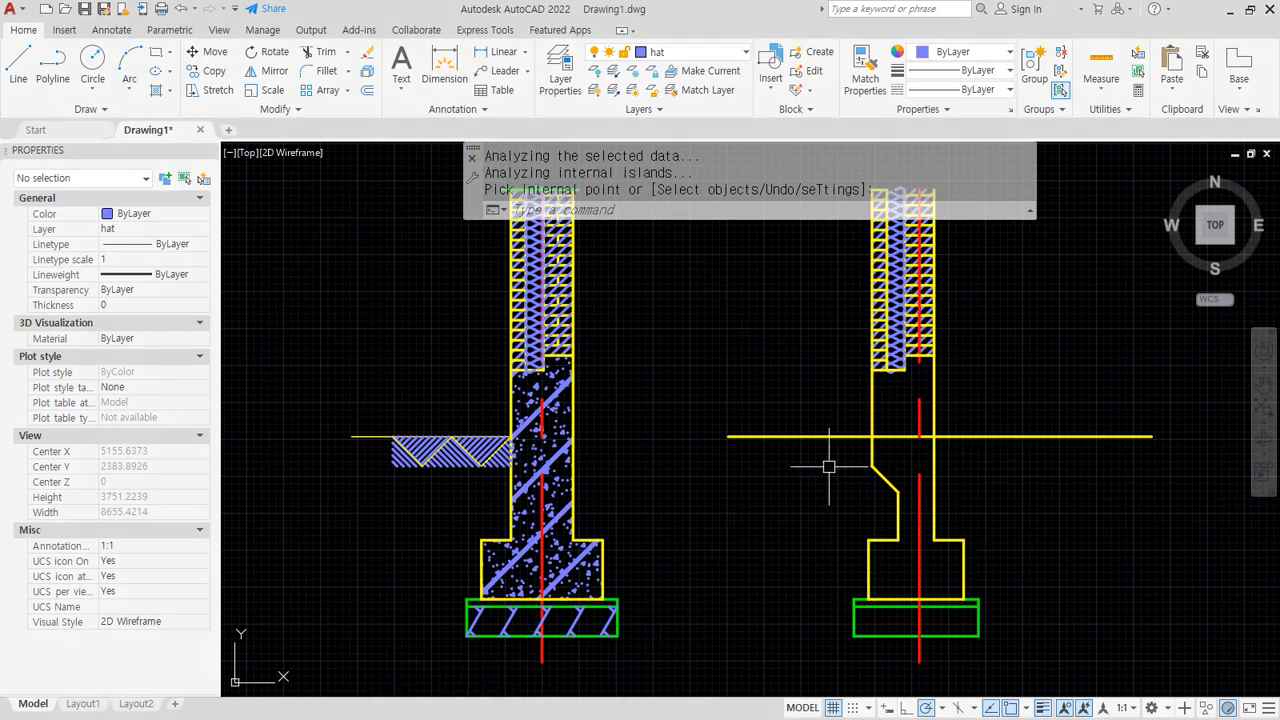
key(alt+Tab)
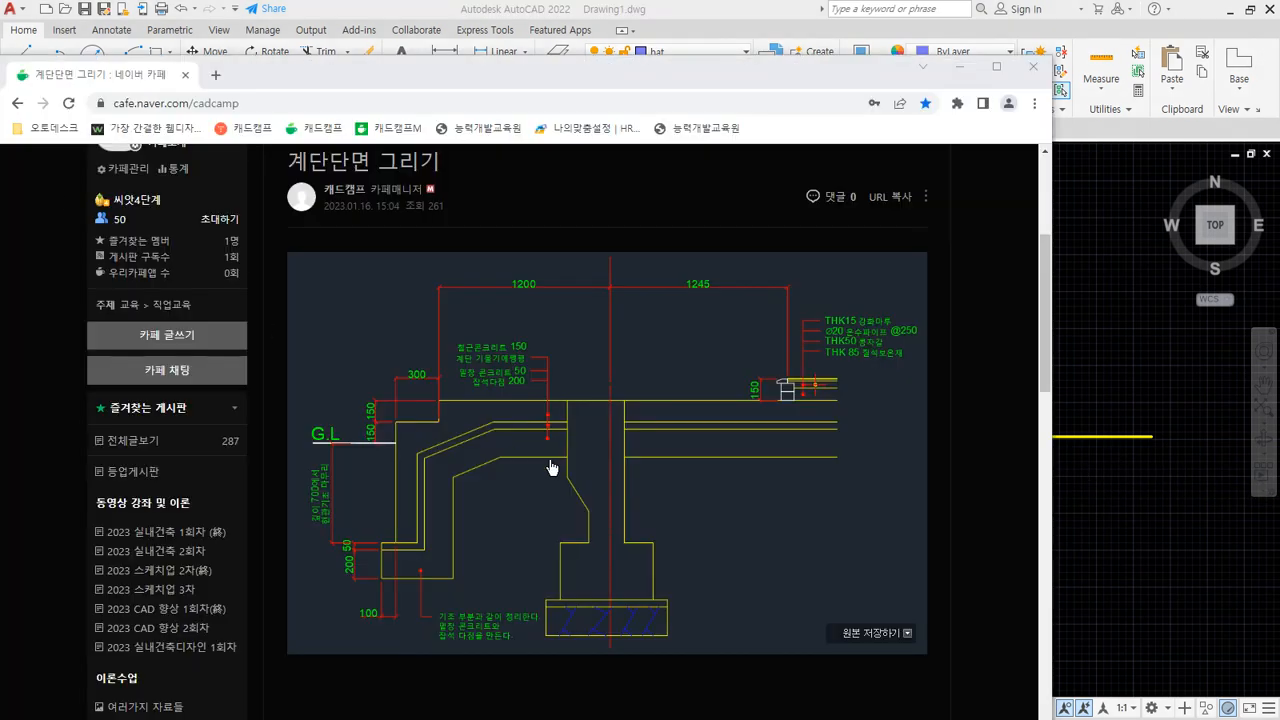
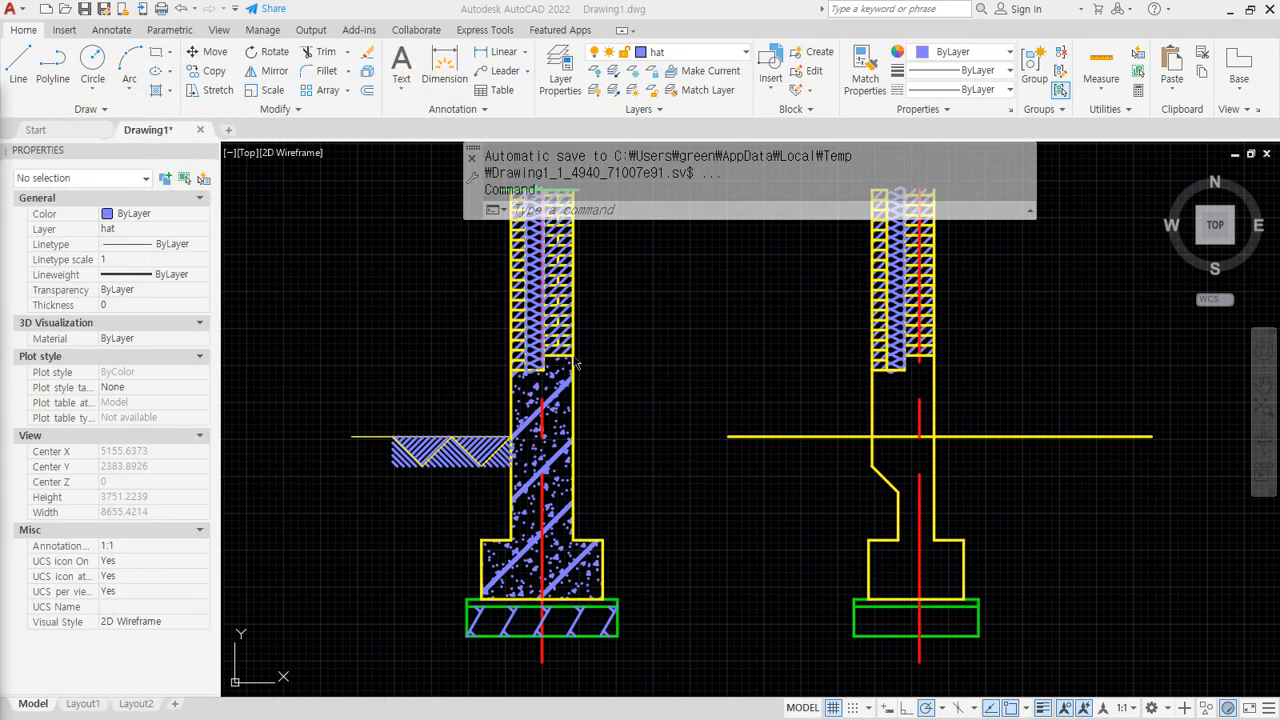
Delete all three wall foundation sections and zoom to the full drawing limits
scroll(773, 455, down, 5)
click(936, 468)
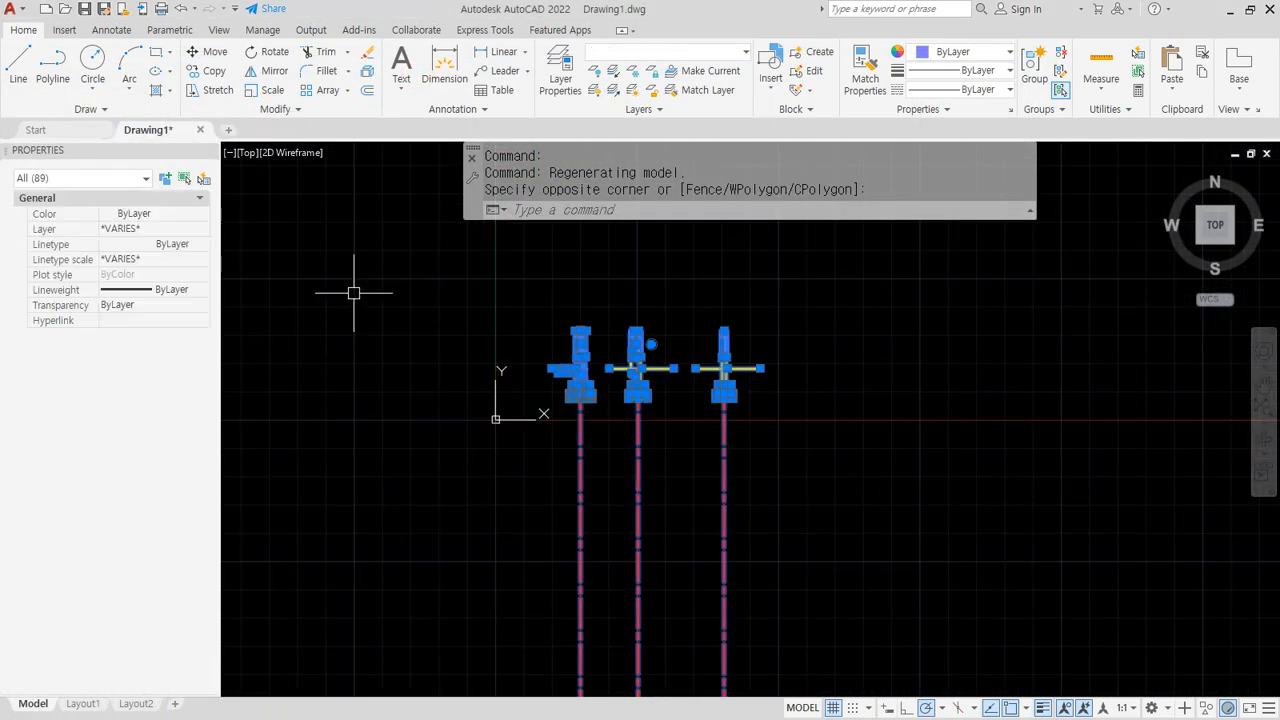
click(354, 289)
key(Delete)
text(z)
key(Return)
text(a)
key(Return)
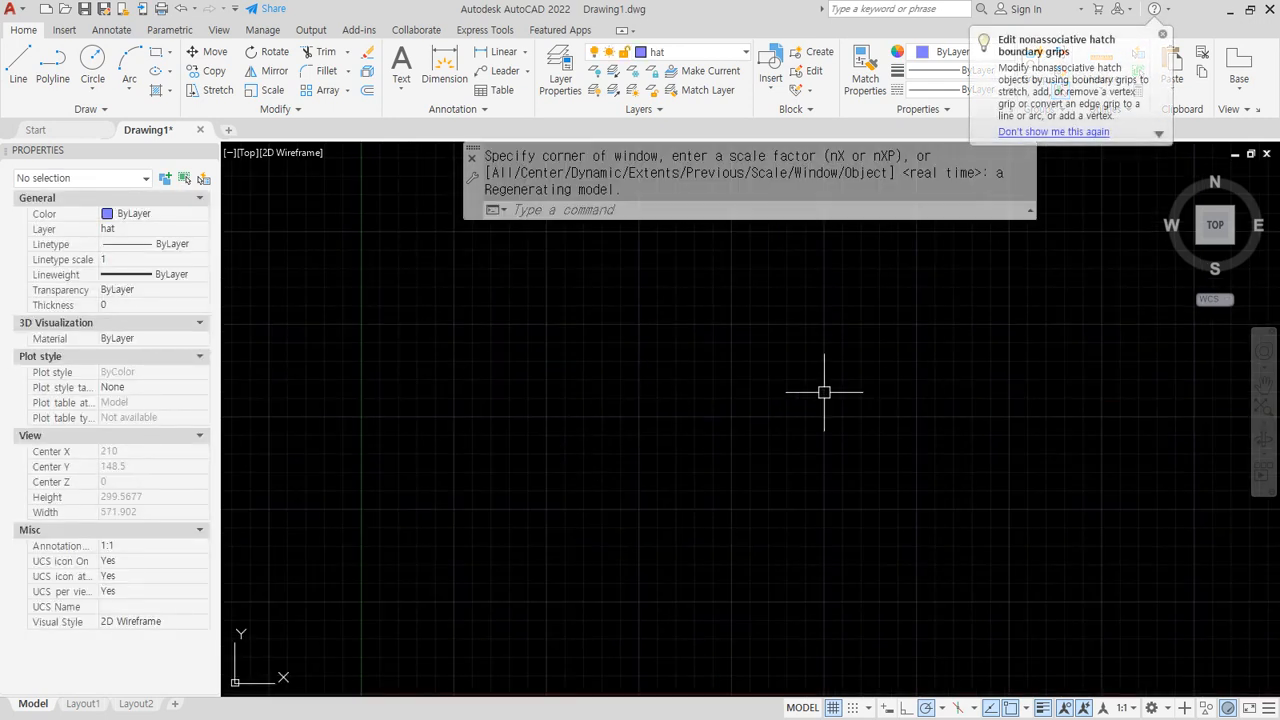
text(xl)
key(Return)
click(662, 424)
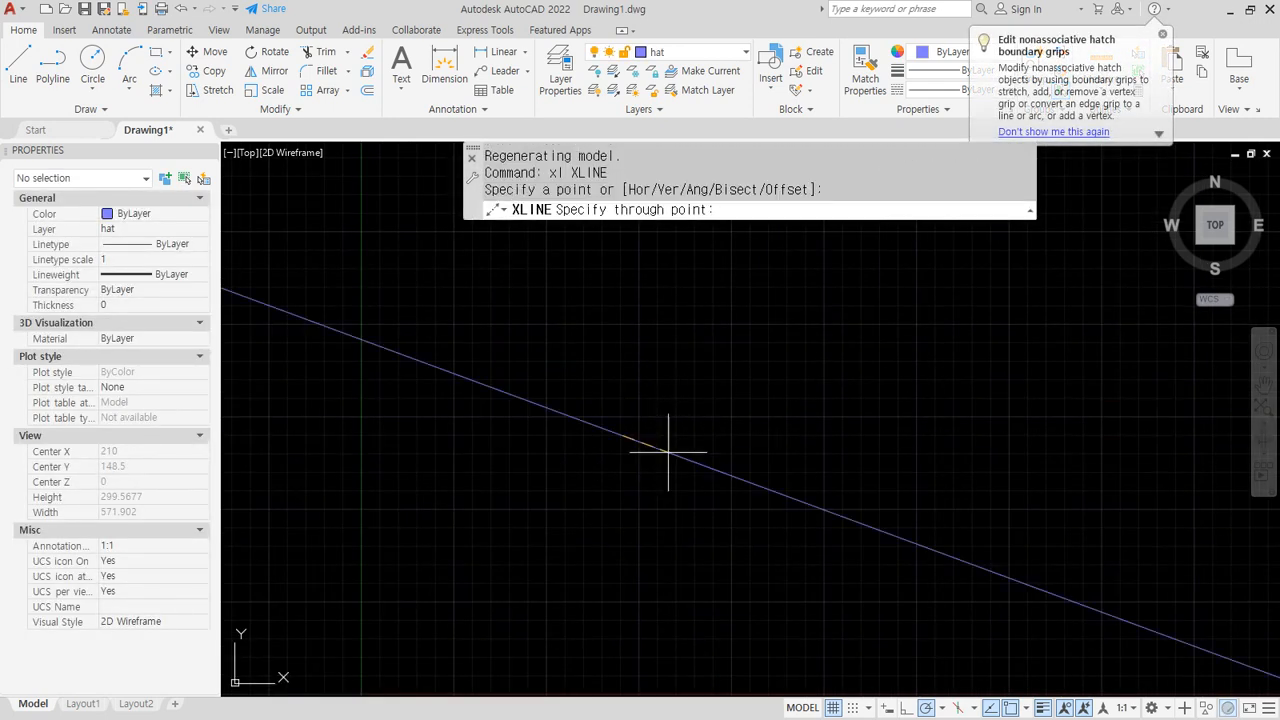
key(Escape)
key(Escape)
key(Escape)
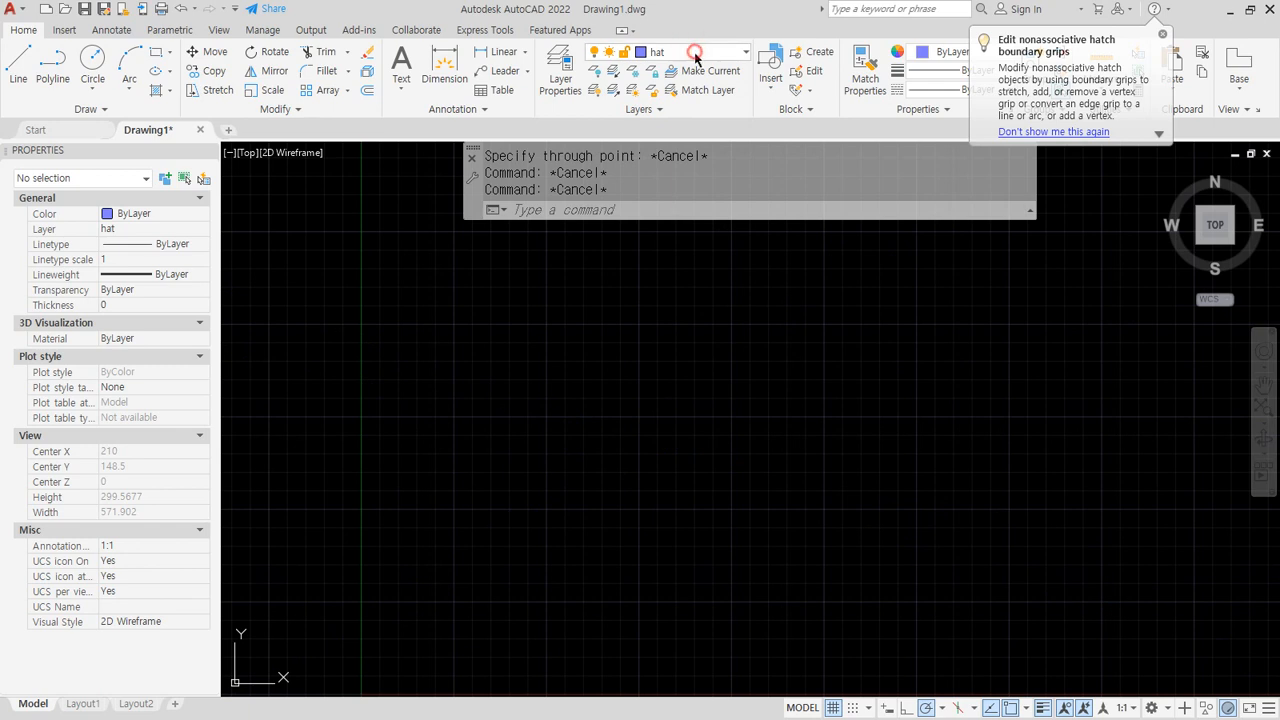
Make col the current layer and draw a horizontal and a vertical construction line crossing at one point
click(695, 52)
click(677, 109)
text(xl)
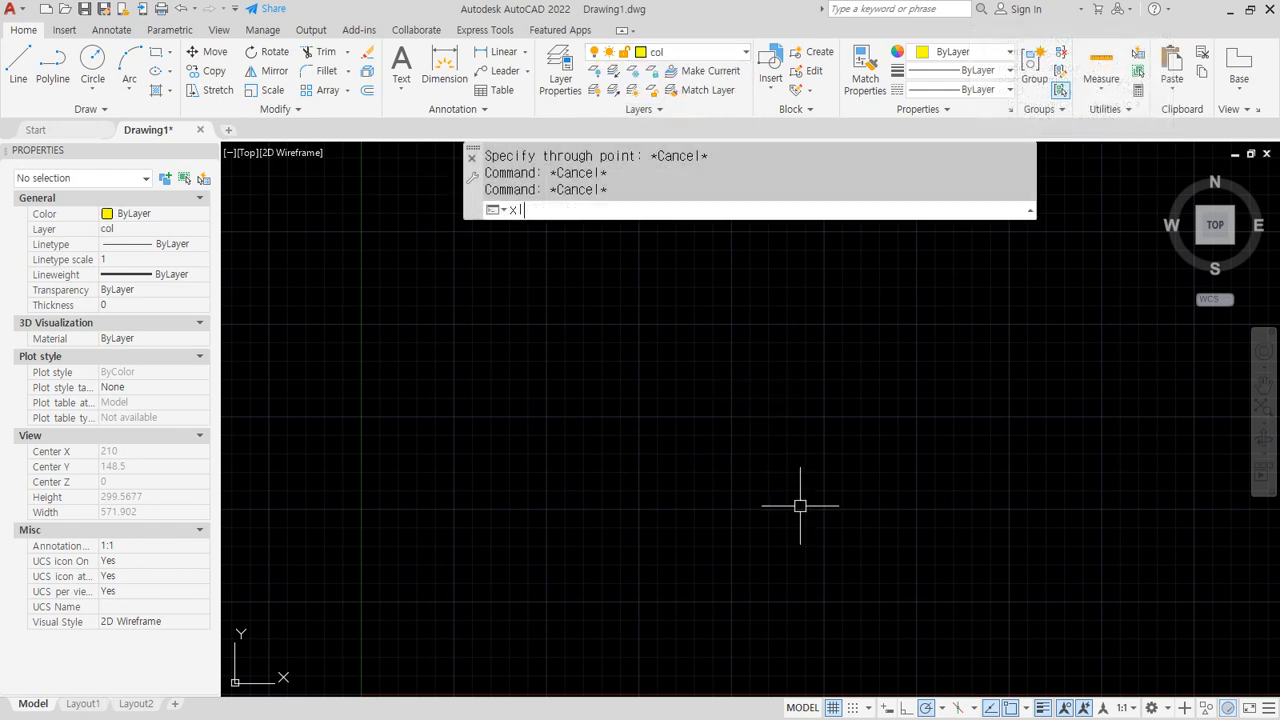
key(Return)
click(800, 456)
click(914, 456)
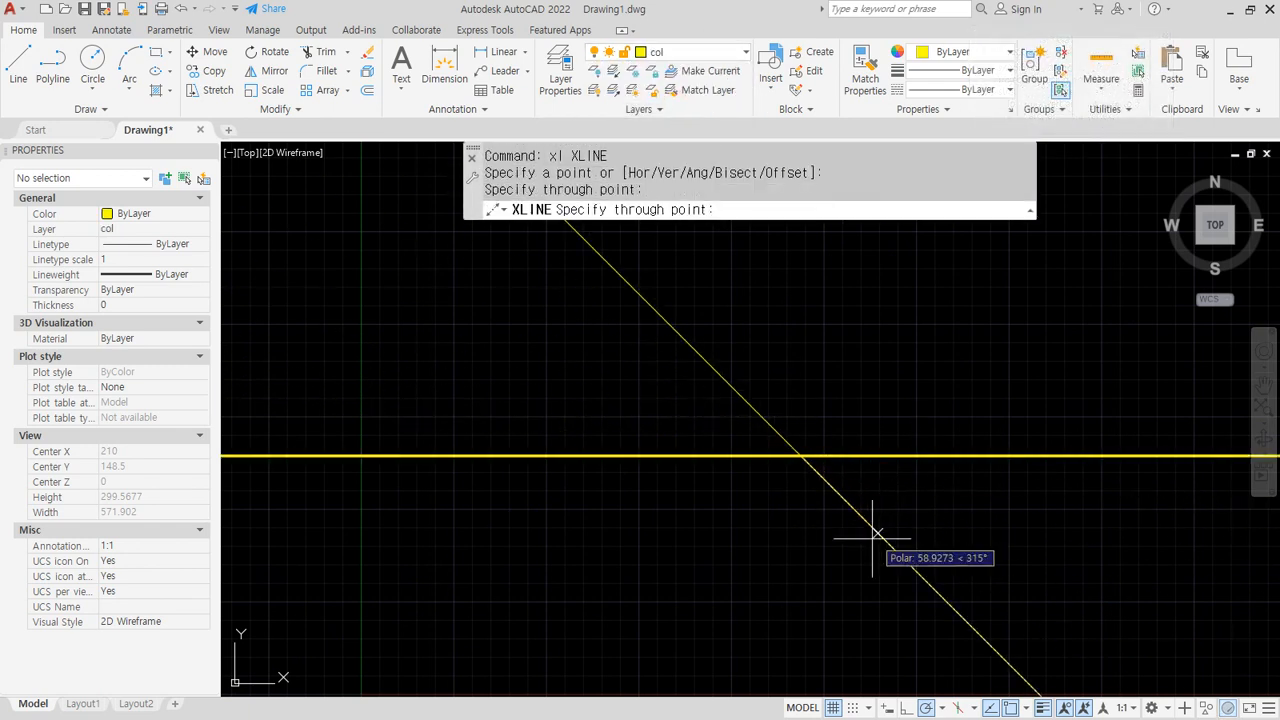
click(800, 551)
key(Return)
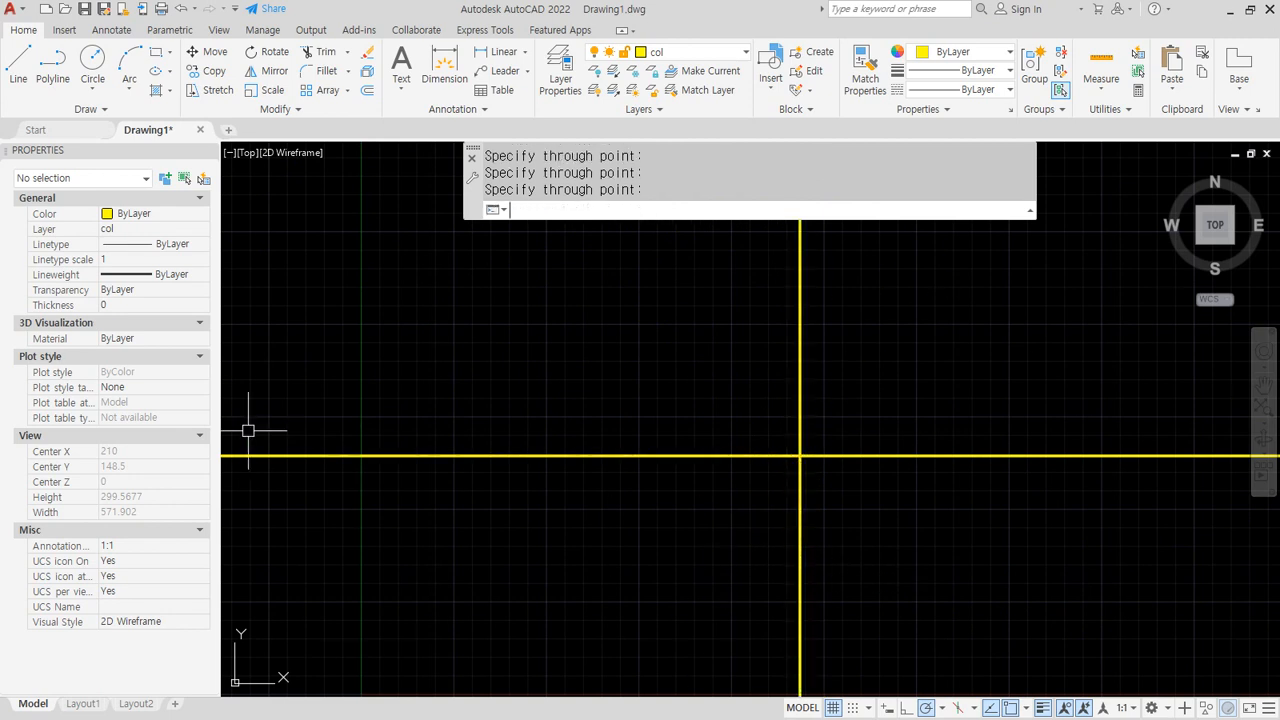
Put the vertical construction line on the cen layer
click(820, 531)
click(769, 531)
click(704, 52)
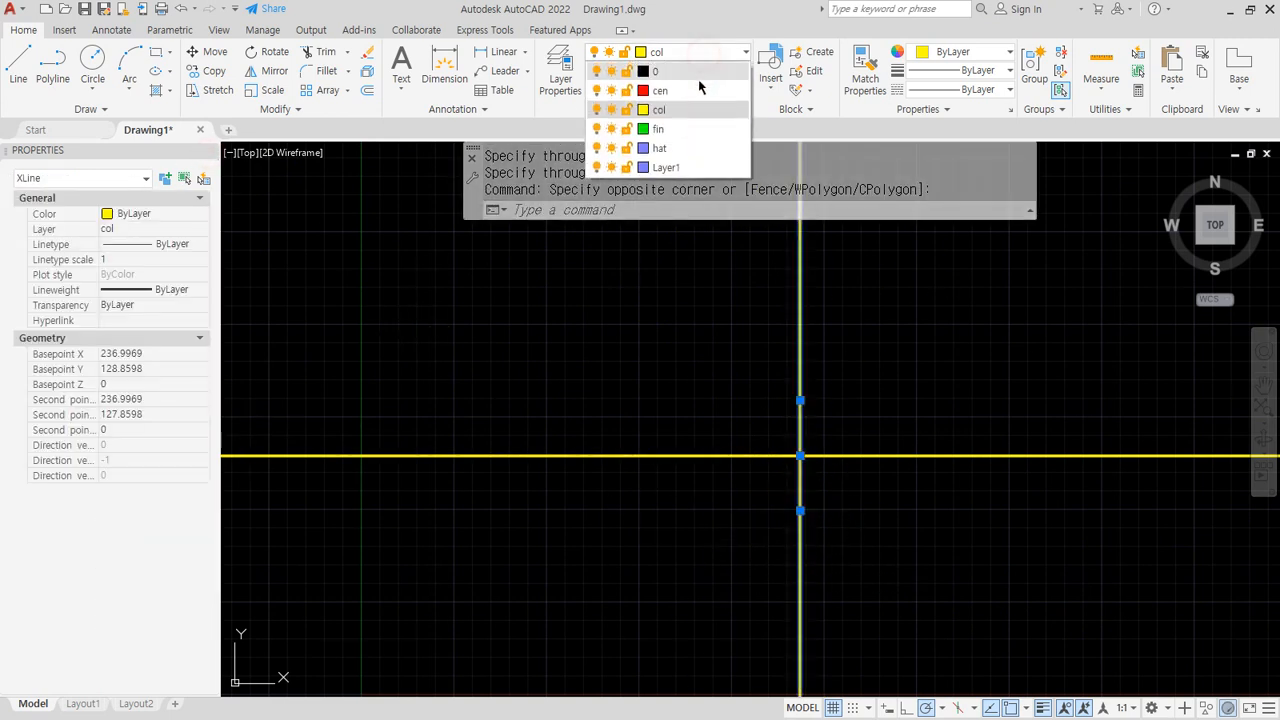
click(684, 89)
key(Escape)
key(Escape)
key(Escape)
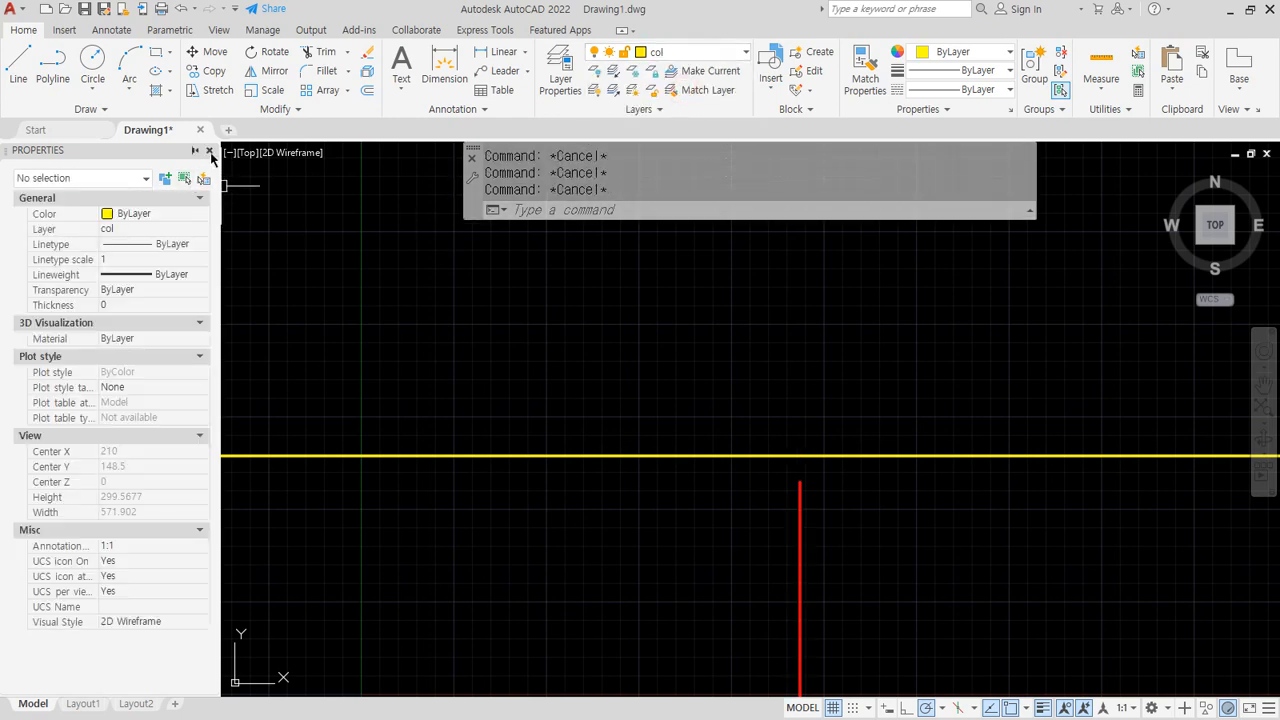
Close the Properties palette and move both construction lines up and to the right of the origin
click(212, 151)
scroll(523, 494, down, 5)
scroll(597, 513, down, 3)
middle_drag(680, 591, 551, 594)
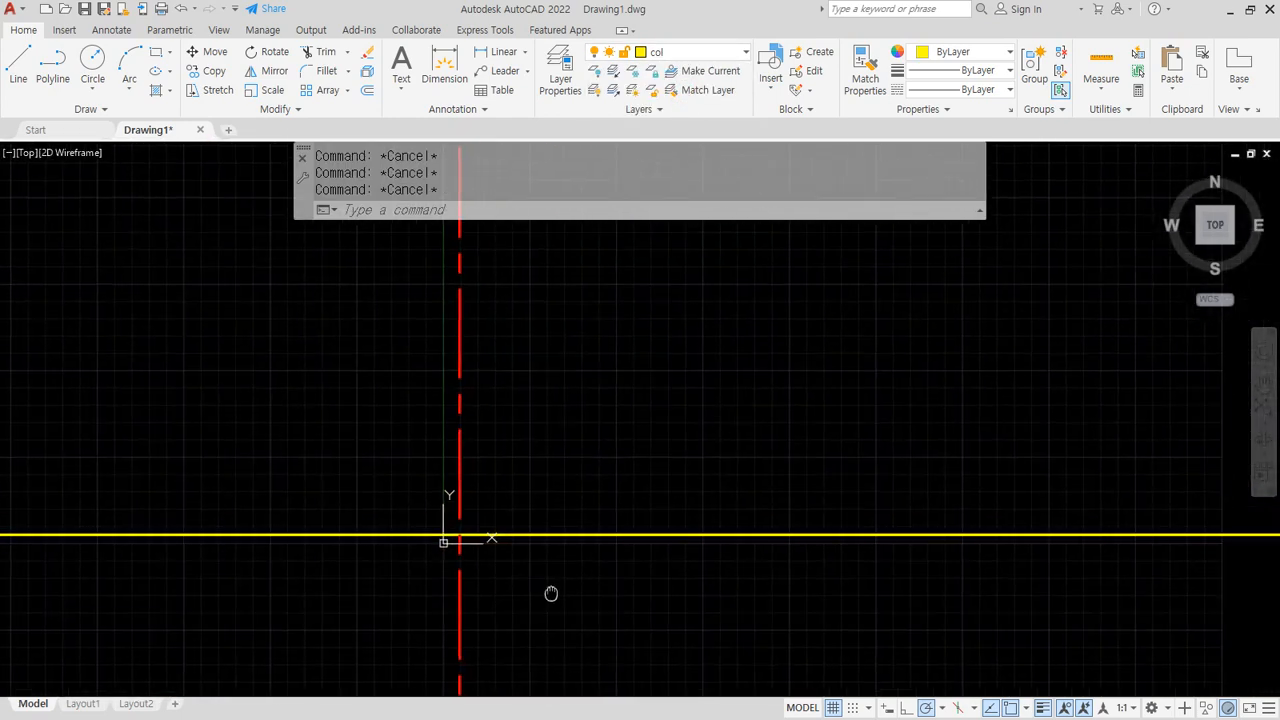
scroll(555, 600, down, 2)
text(m)
key(Return)
click(601, 615)
click(396, 493)
key(Return)
click(335, 497)
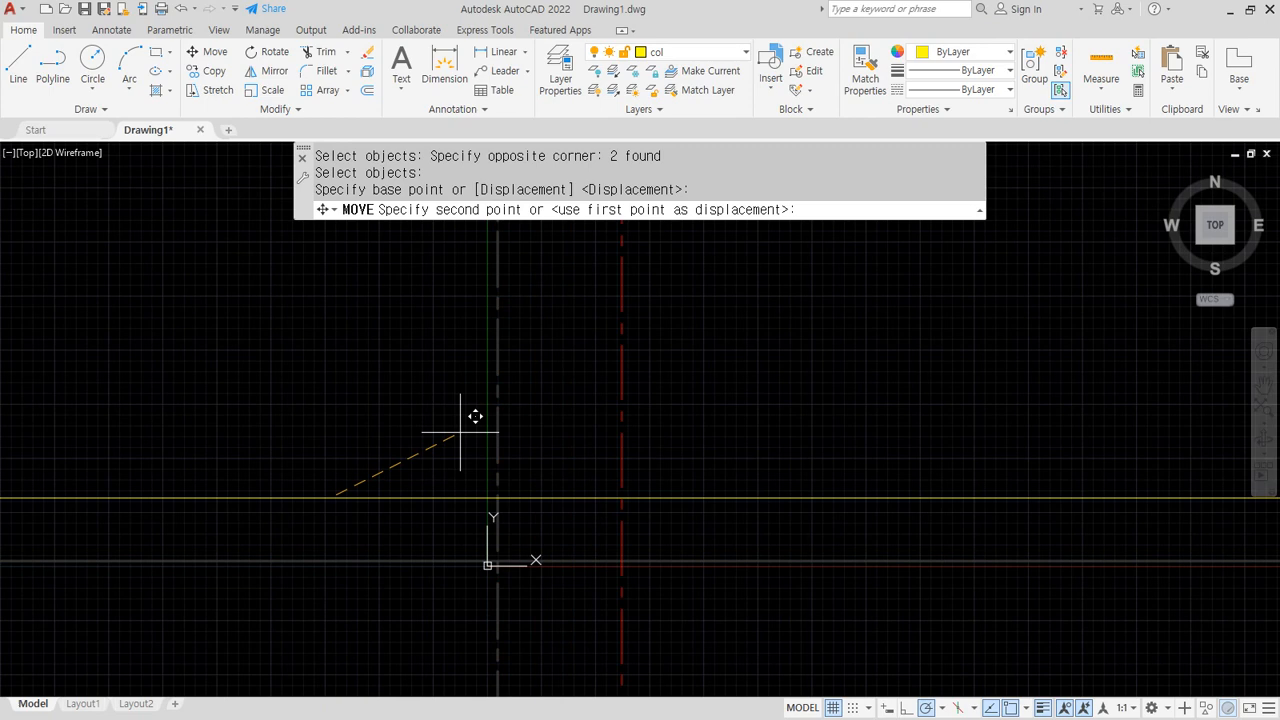
click(617, 291)
Set the global linetype scale to 20
text(lts)
key(Return)
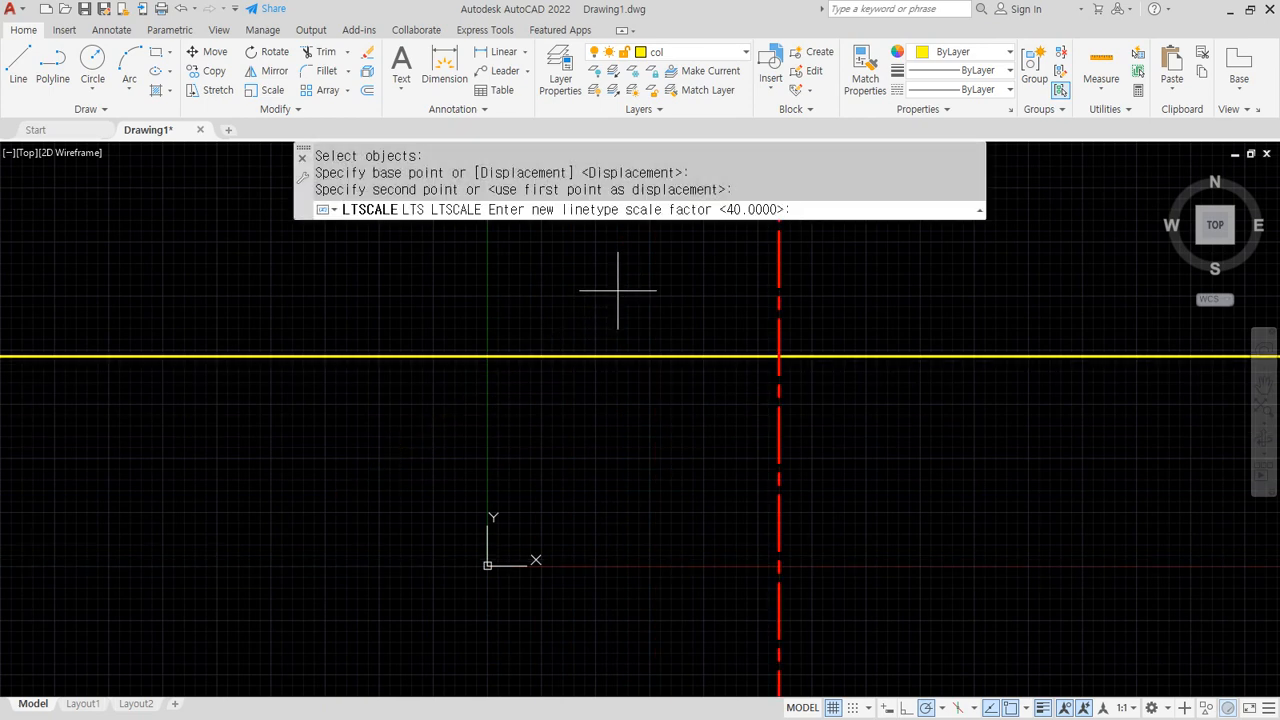
text(20)
key(Return)
scroll(923, 396, up, 5)
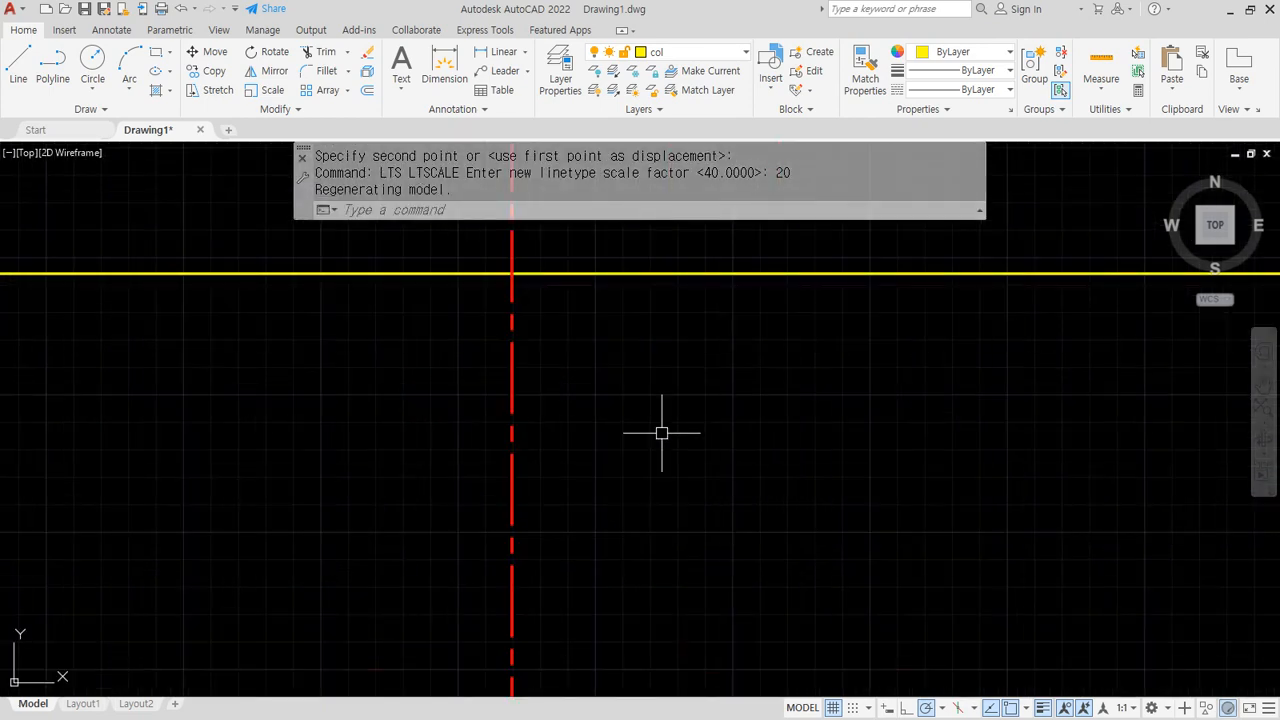
Offset the horizontal construction line 700 downward
middle_drag(647, 418, 674, 454)
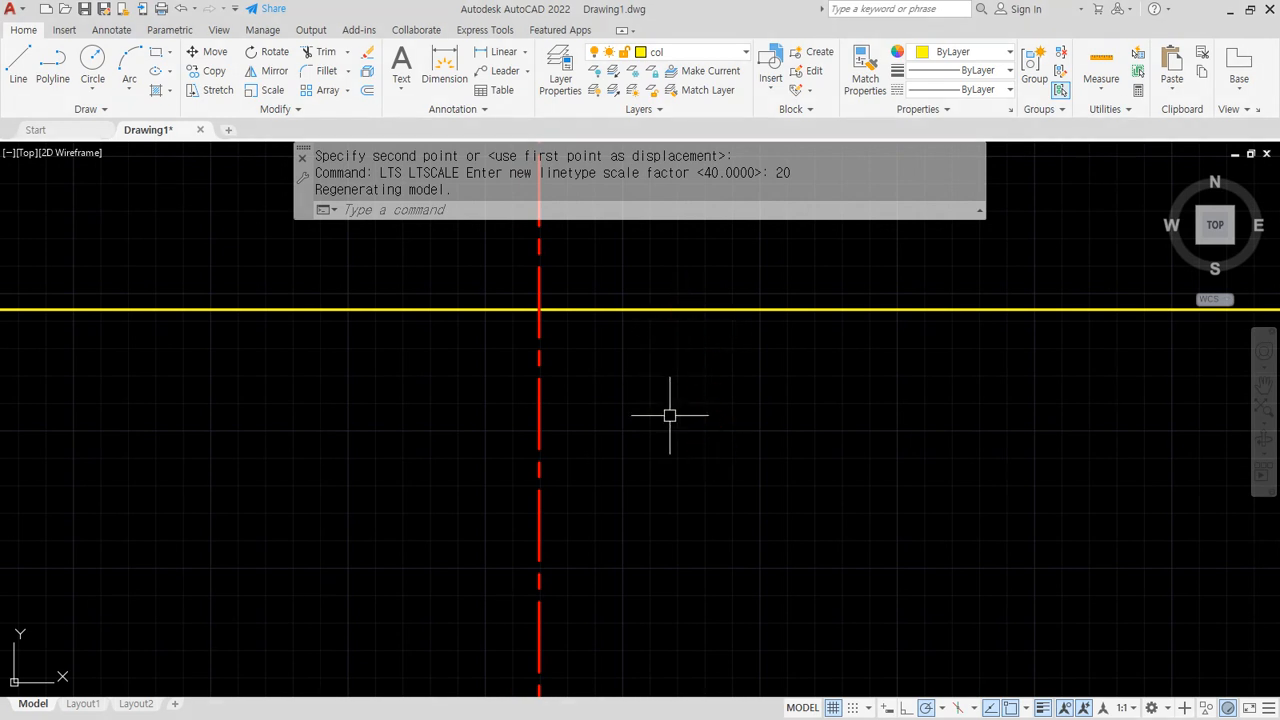
text(o)
key(Return)
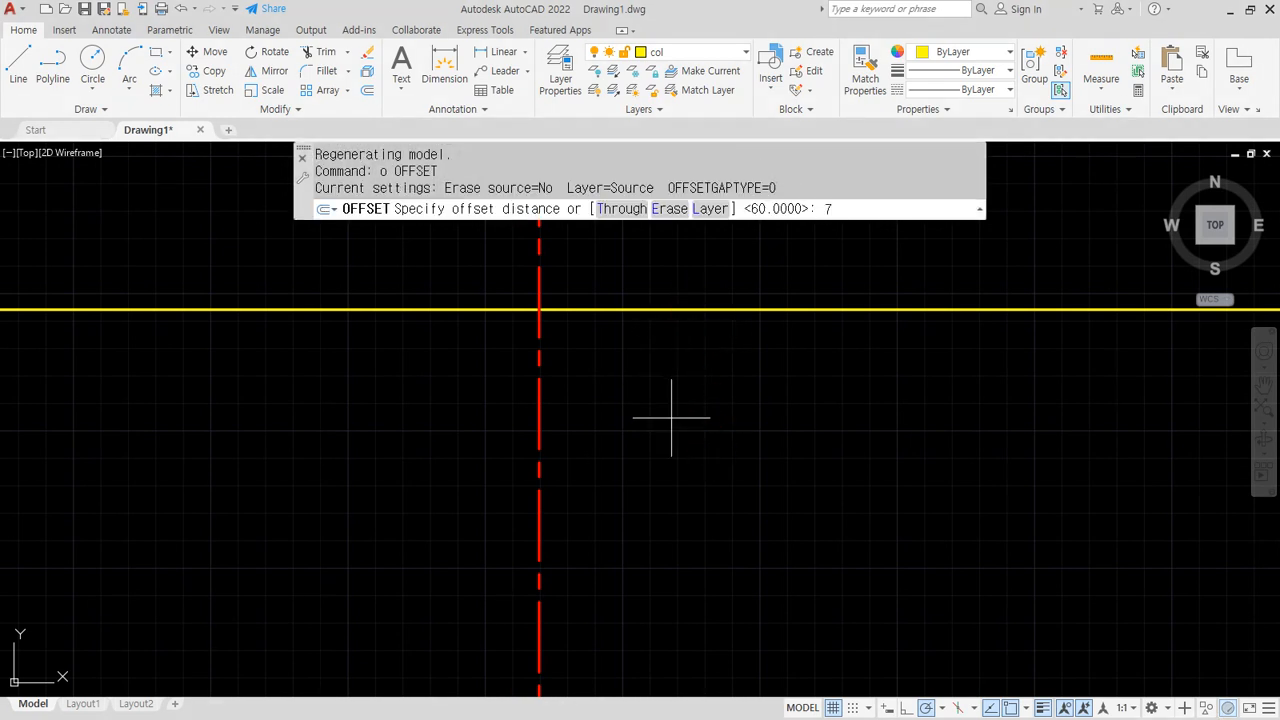
text(700)
key(Return)
click(651, 306)
click(651, 437)
key(Return)
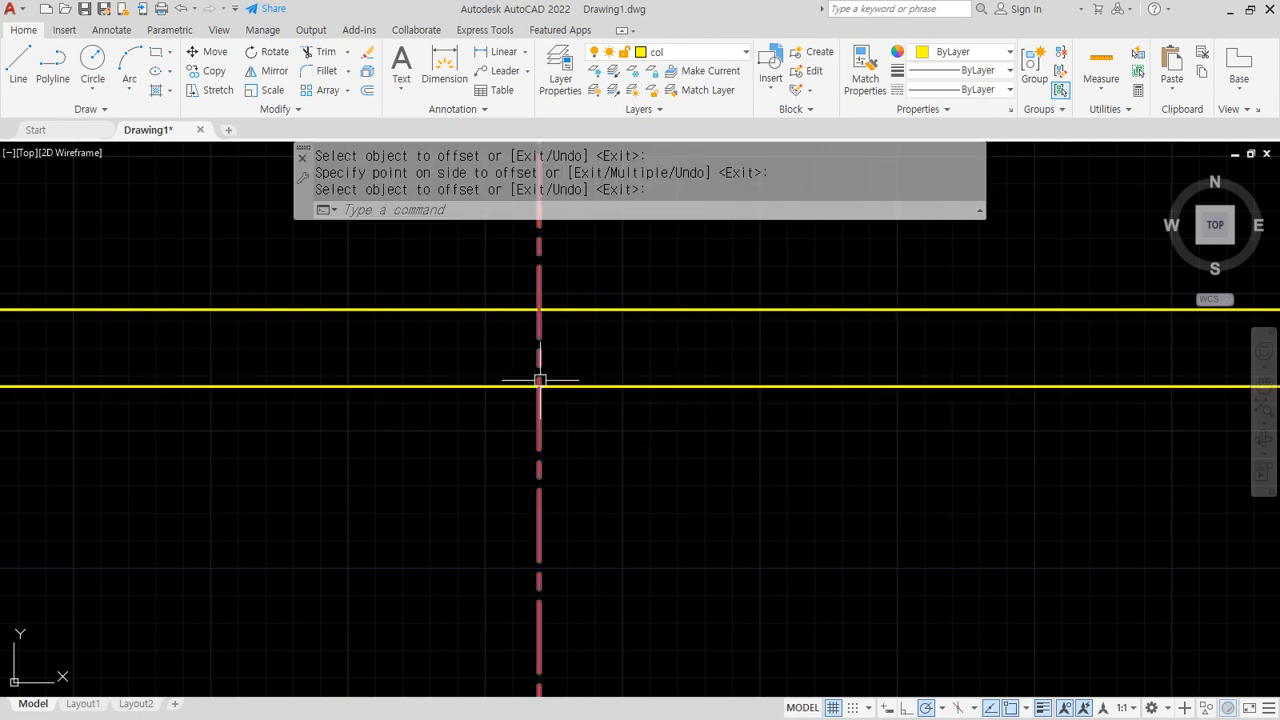
Offset the lower horizontal construction line 400 downward
scroll(540, 374, up, 5)
key(Return)
text(400)
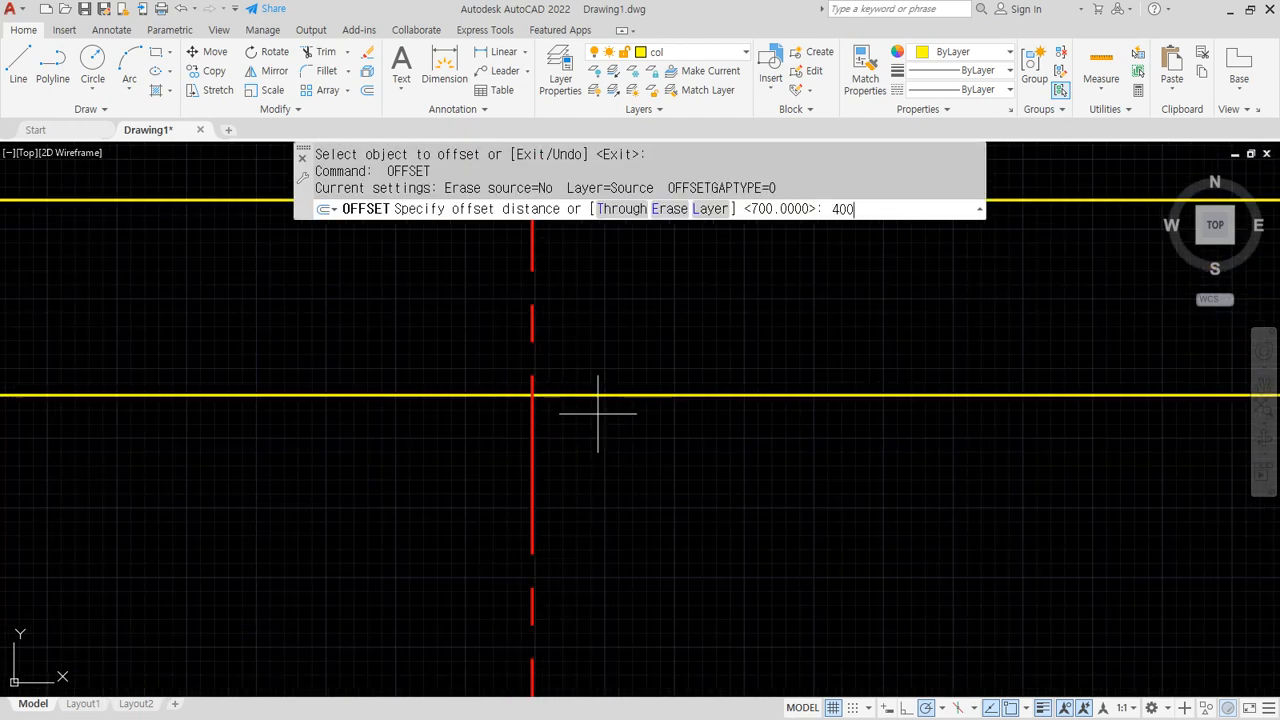
key(Return)
click(591, 396)
click(603, 470)
key(Return)
key(Return)
middle_drag(554, 495, 577, 380)
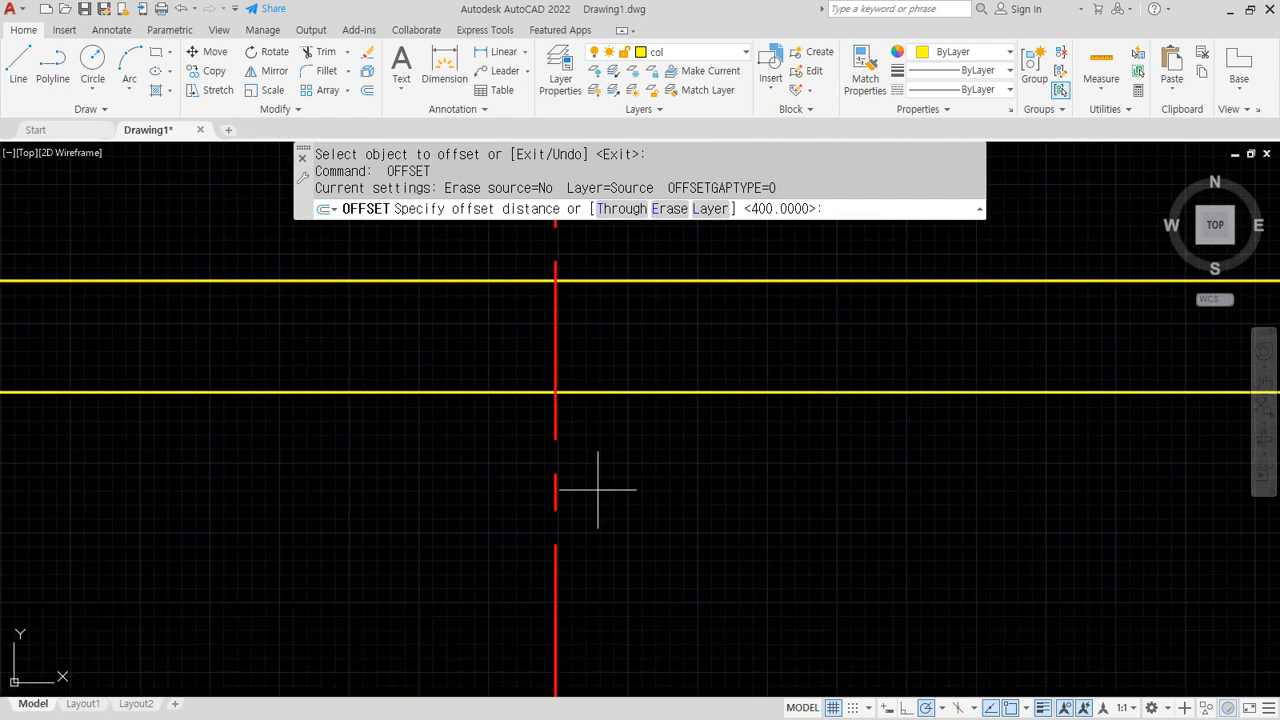
Offset the lowest horizontal construction line 50 downward
text(50)
key(Return)
click(603, 392)
click(614, 474)
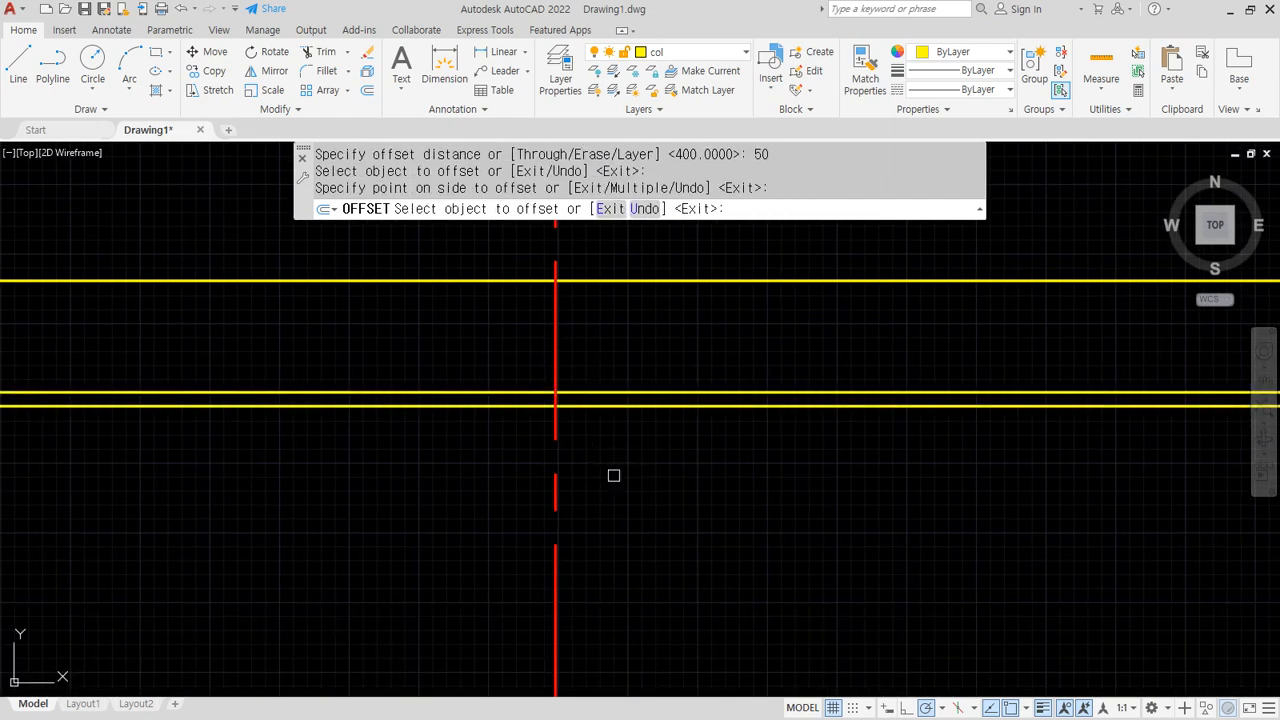
key(Return)
Offset the new lowest horizontal line 200 downward for the base thickness
key(Return)
key(Return)
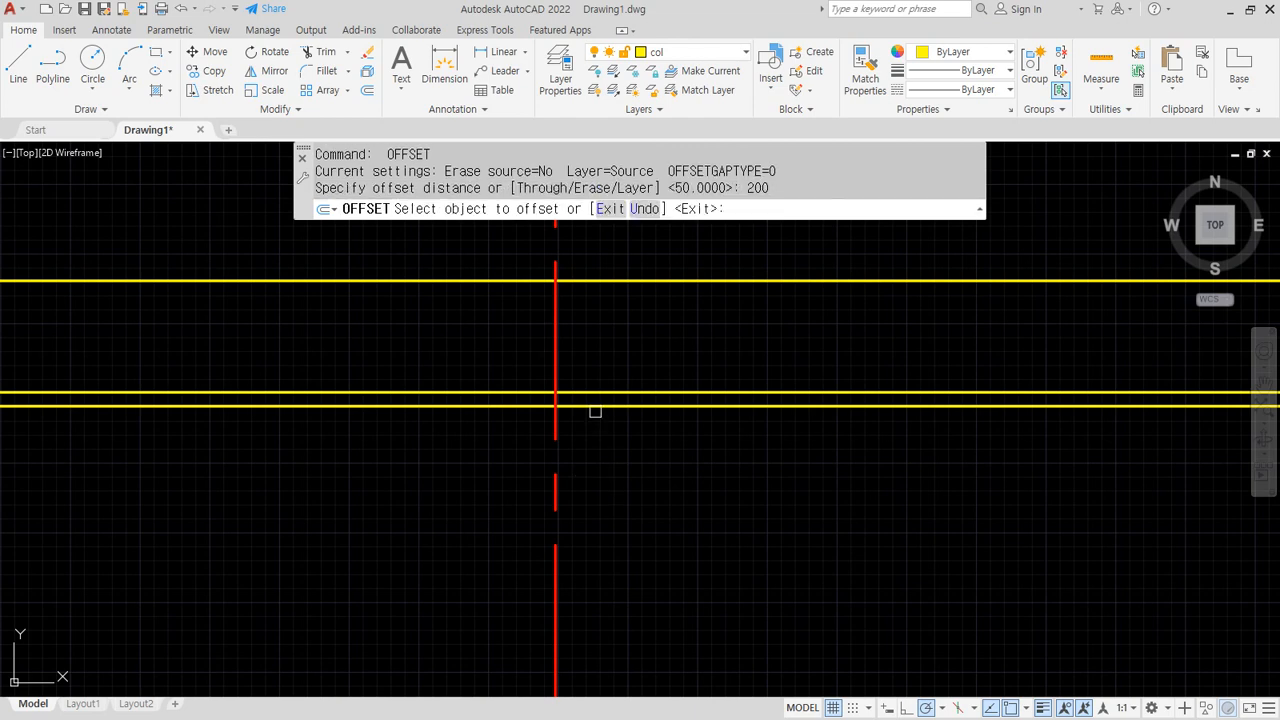
click(594, 406)
click(594, 486)
key(Return)
Offset the vertical centreline 420/2 to both sides for the wall faces
scroll(594, 437, down, 2)
middle_drag(594, 437, 570, 640)
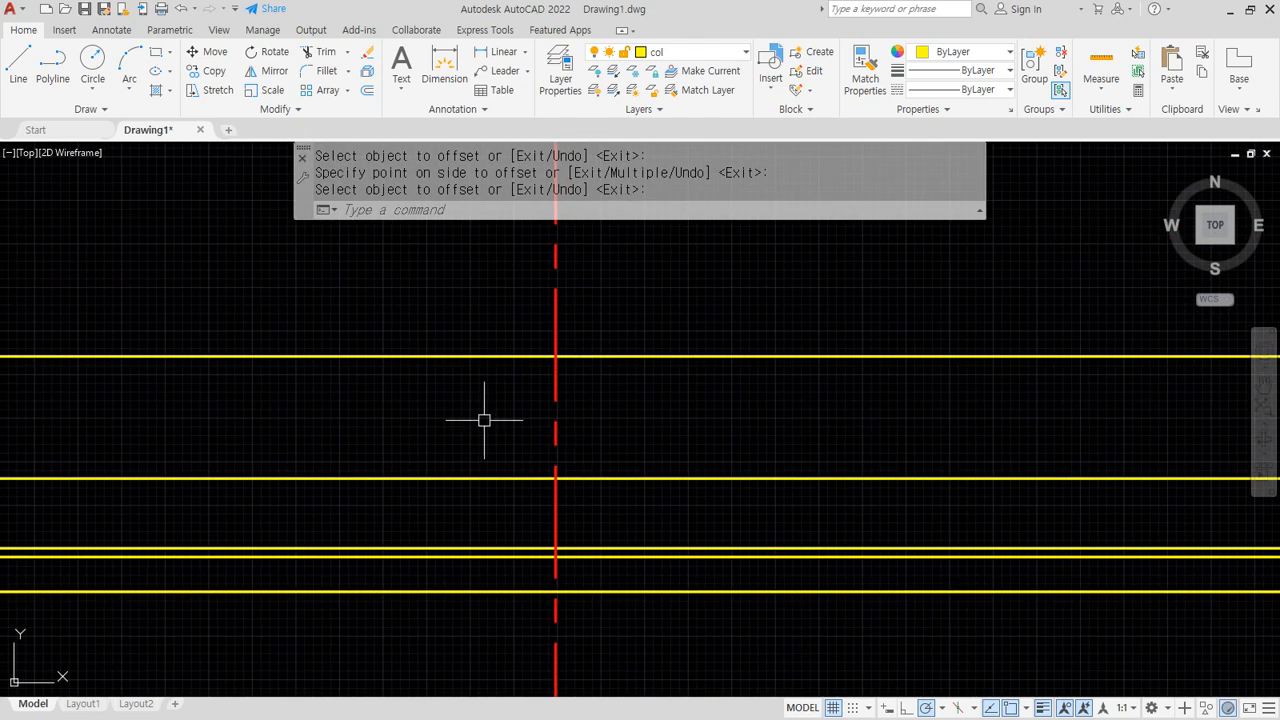
text(o)
key(Return)
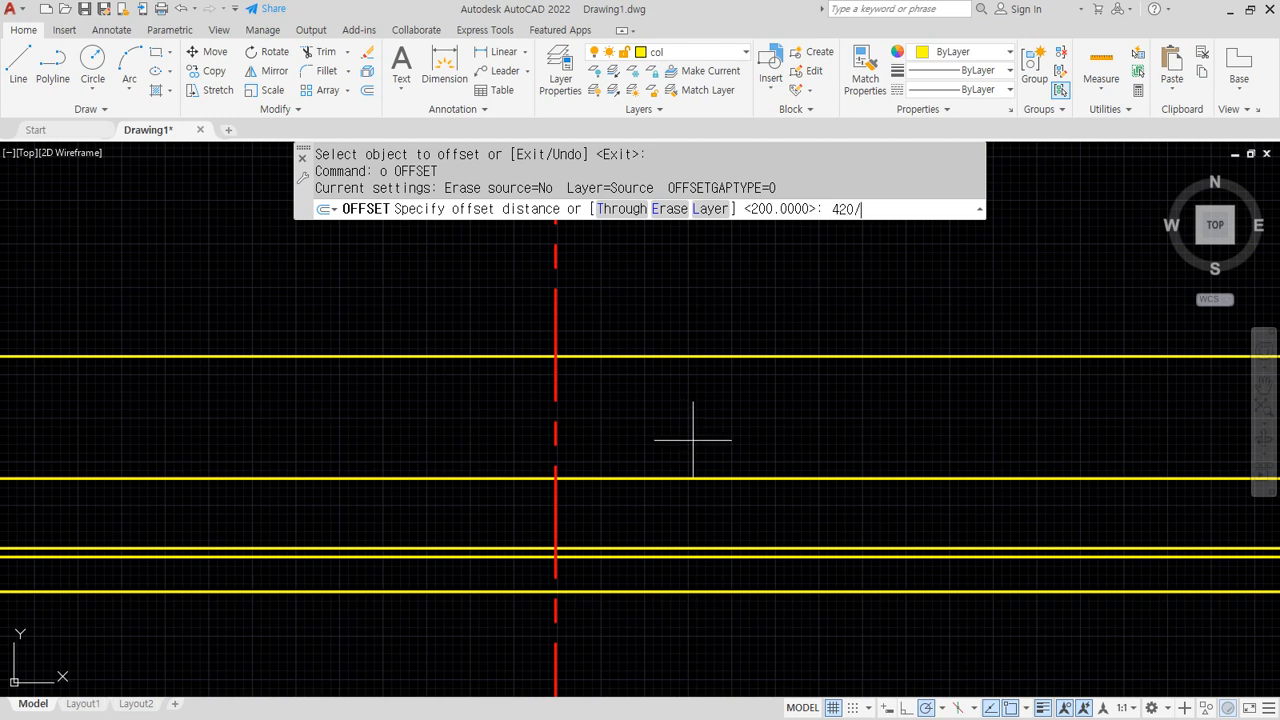
key(Return)
click(555, 372)
click(580, 365)
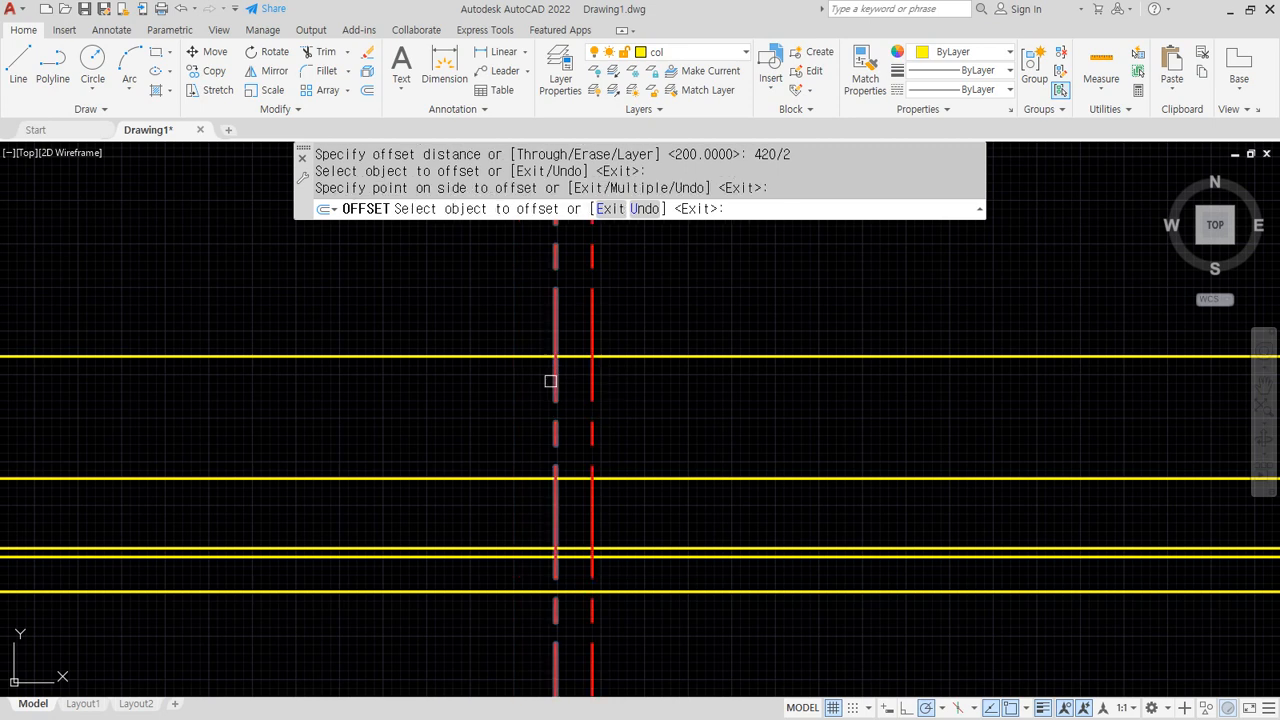
click(555, 380)
click(524, 380)
key(Return)
Match the right wall face line's properties to the yellow horizontal construction line
text(ma)
key(Return)
click(620, 356)
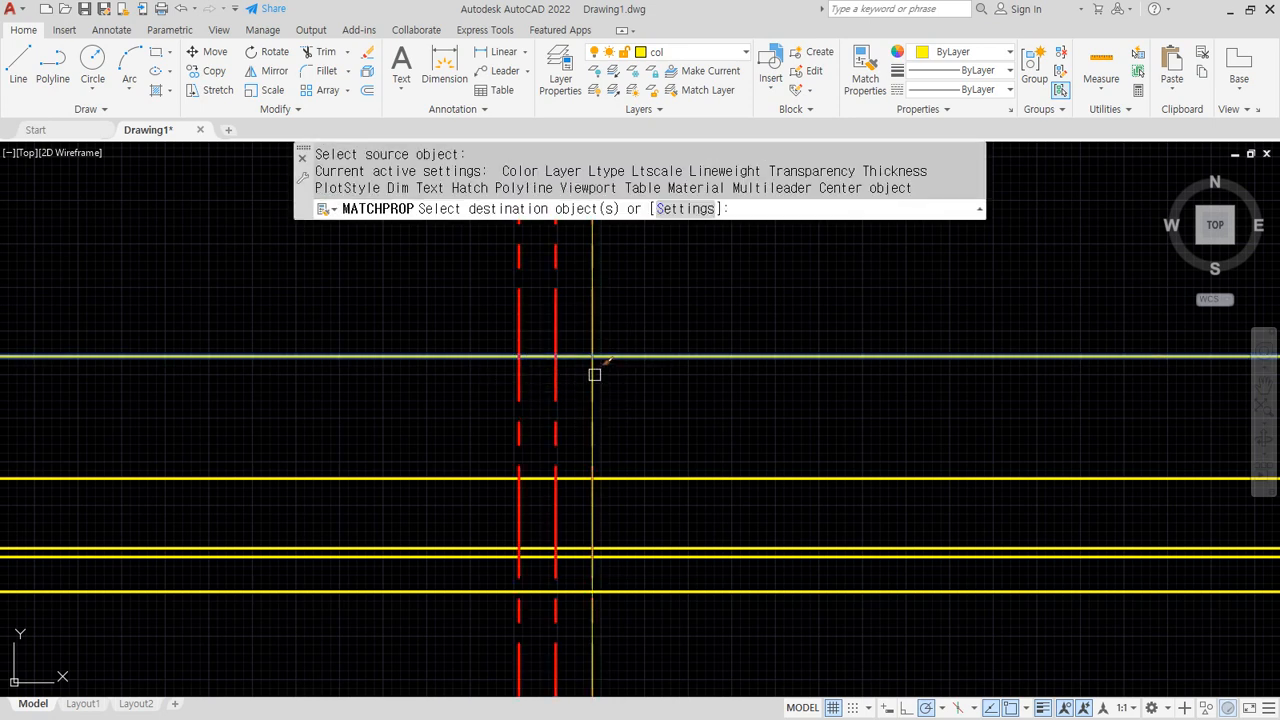
click(593, 371)
drag(512, 388, 515, 378)
key(Return)
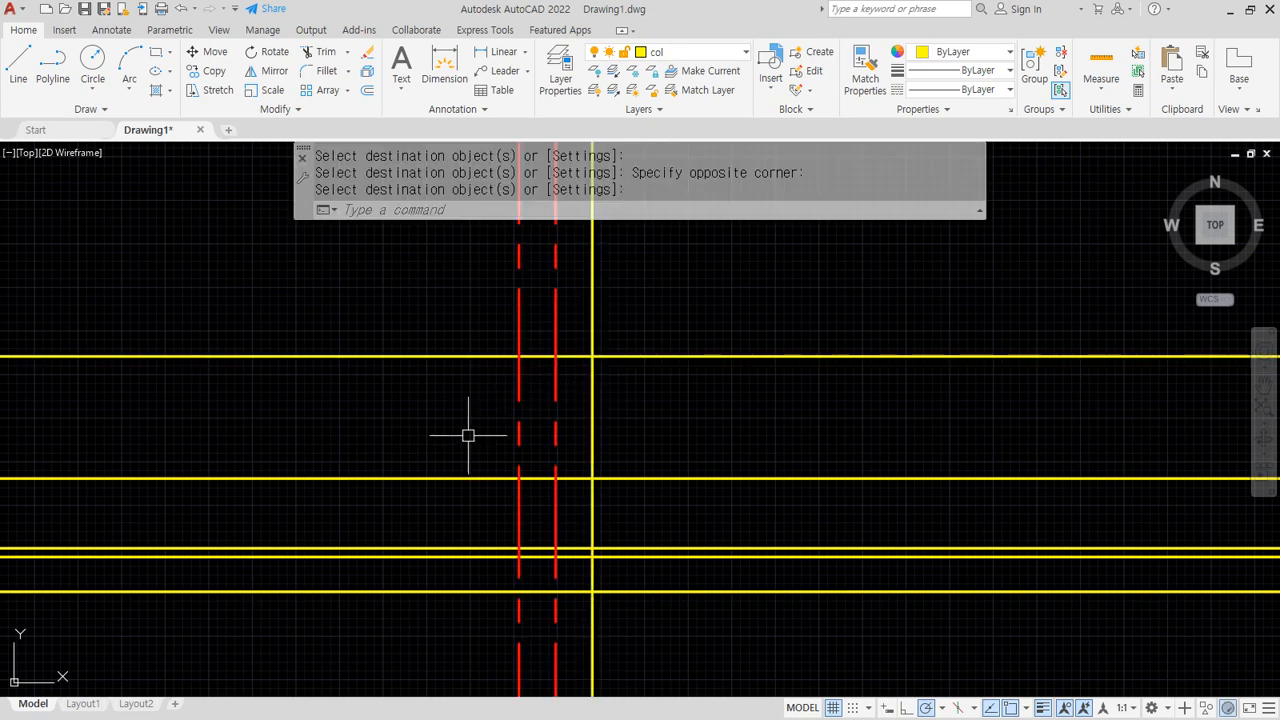
Offset both wall face lines 200 outward for the footing sides
text(o)
key(Return)
text(2)
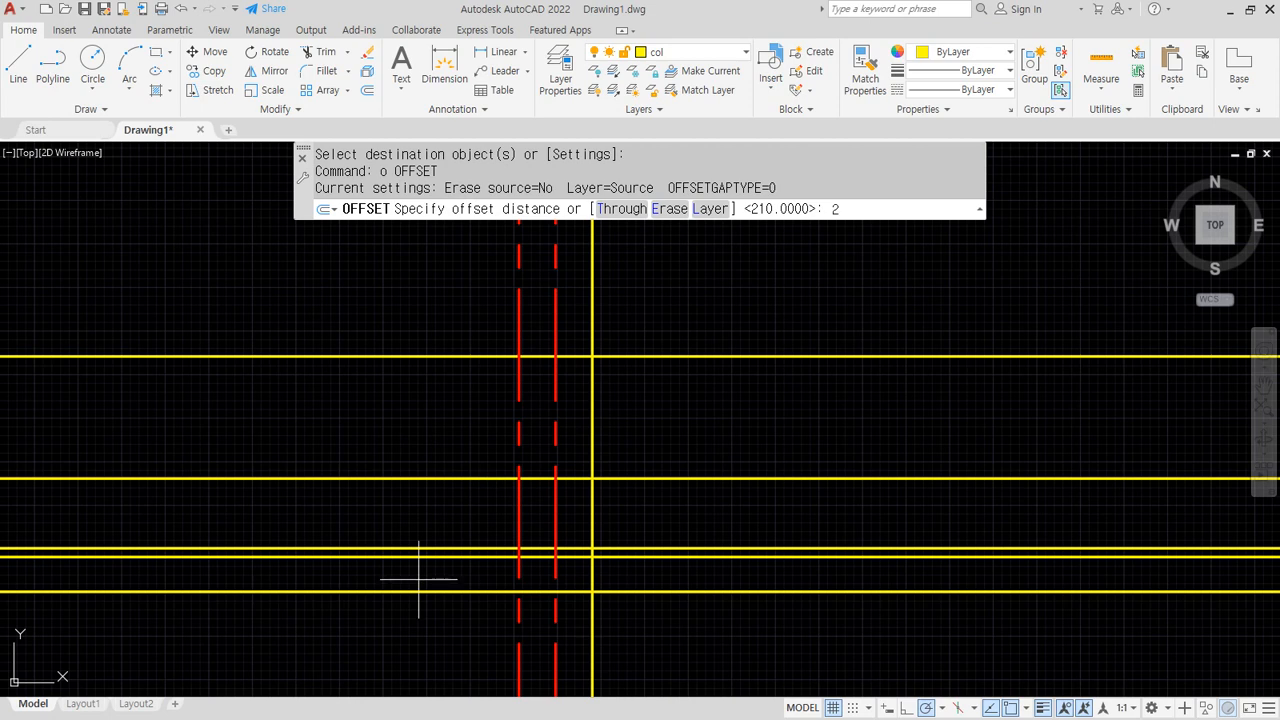
text(00)
key(Return)
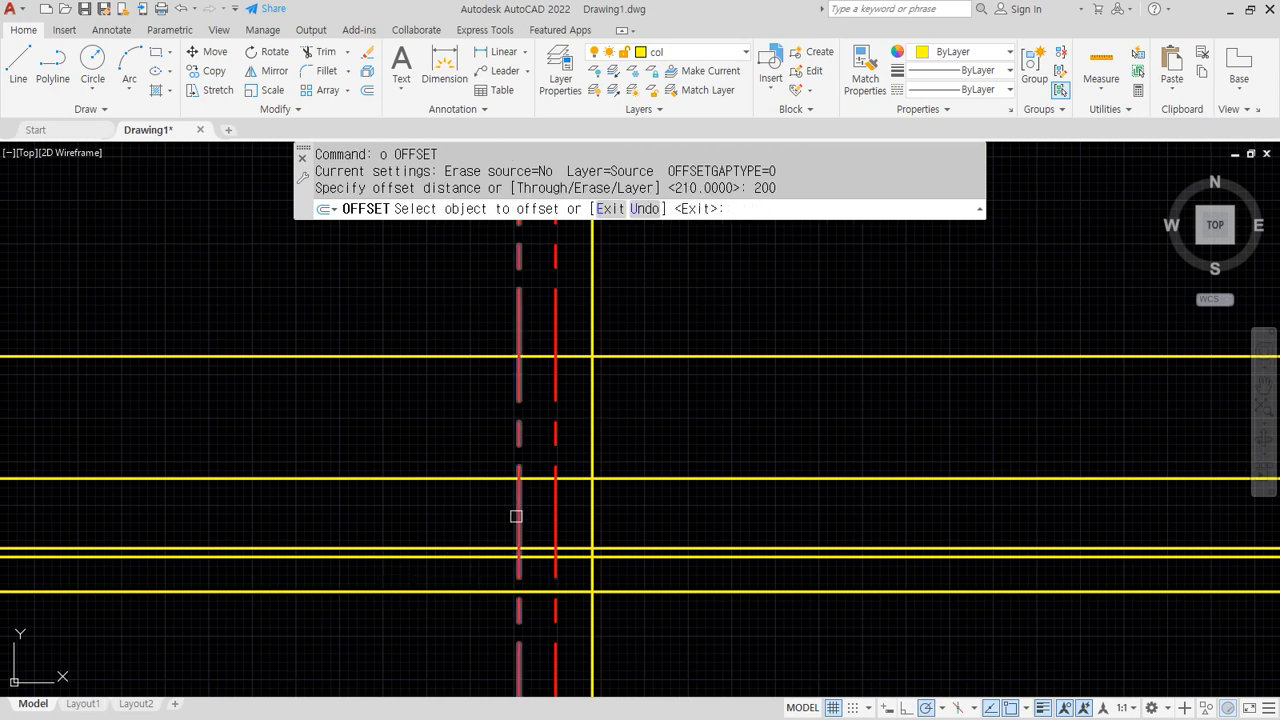
click(516, 516)
click(471, 523)
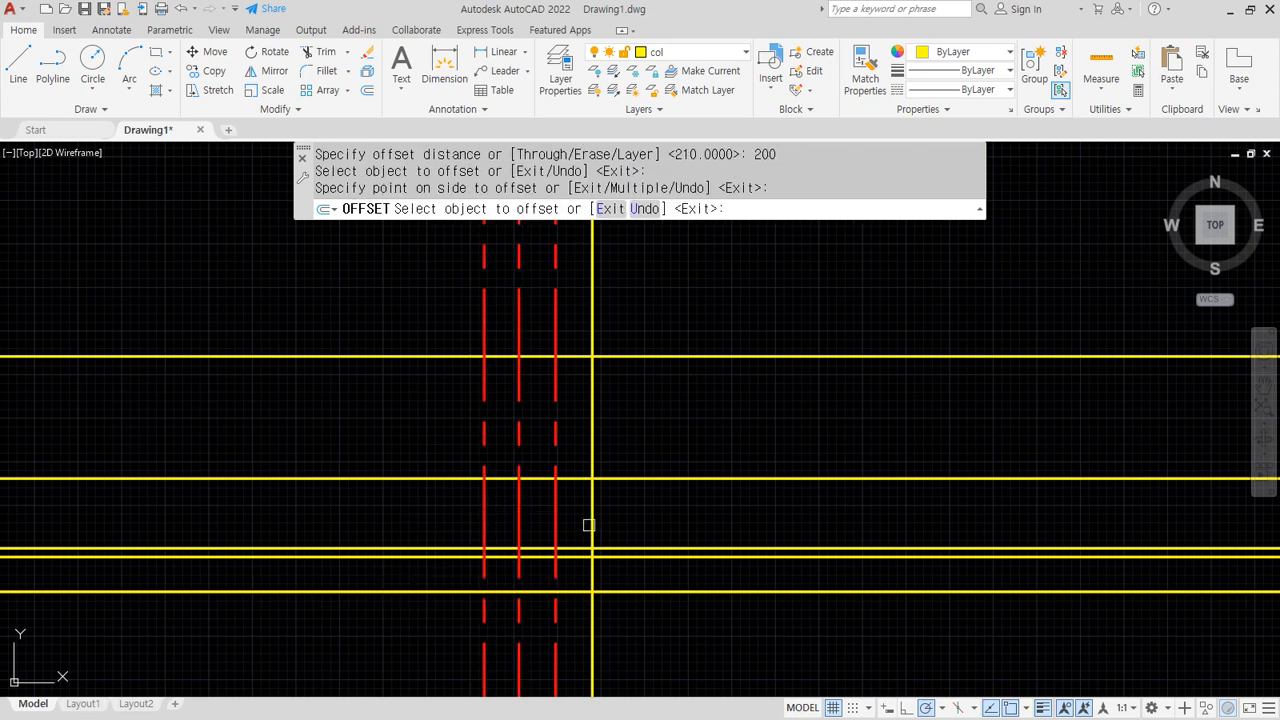
click(588, 525)
click(664, 516)
key(Return)
Match the left wall face and left footing side lines to the properties of the yellow right footing side line
text(ma)
key(Return)
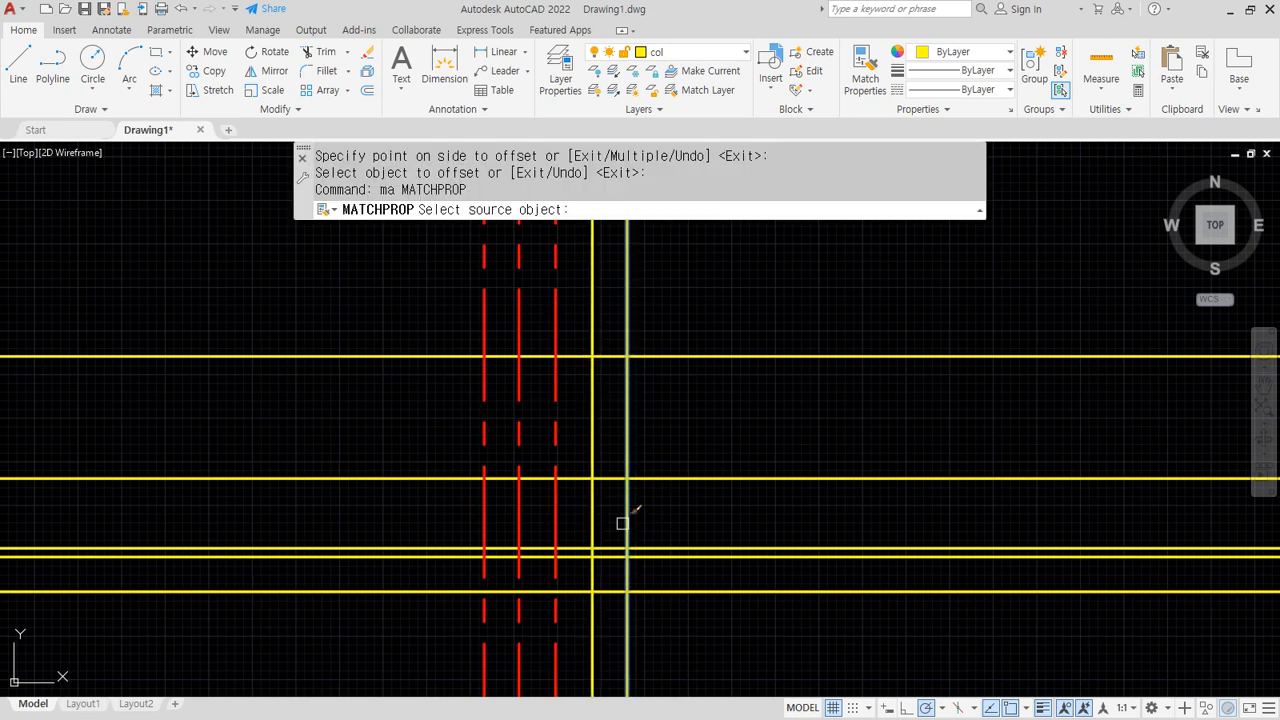
click(626, 521)
click(519, 512)
click(484, 516)
key(Return)
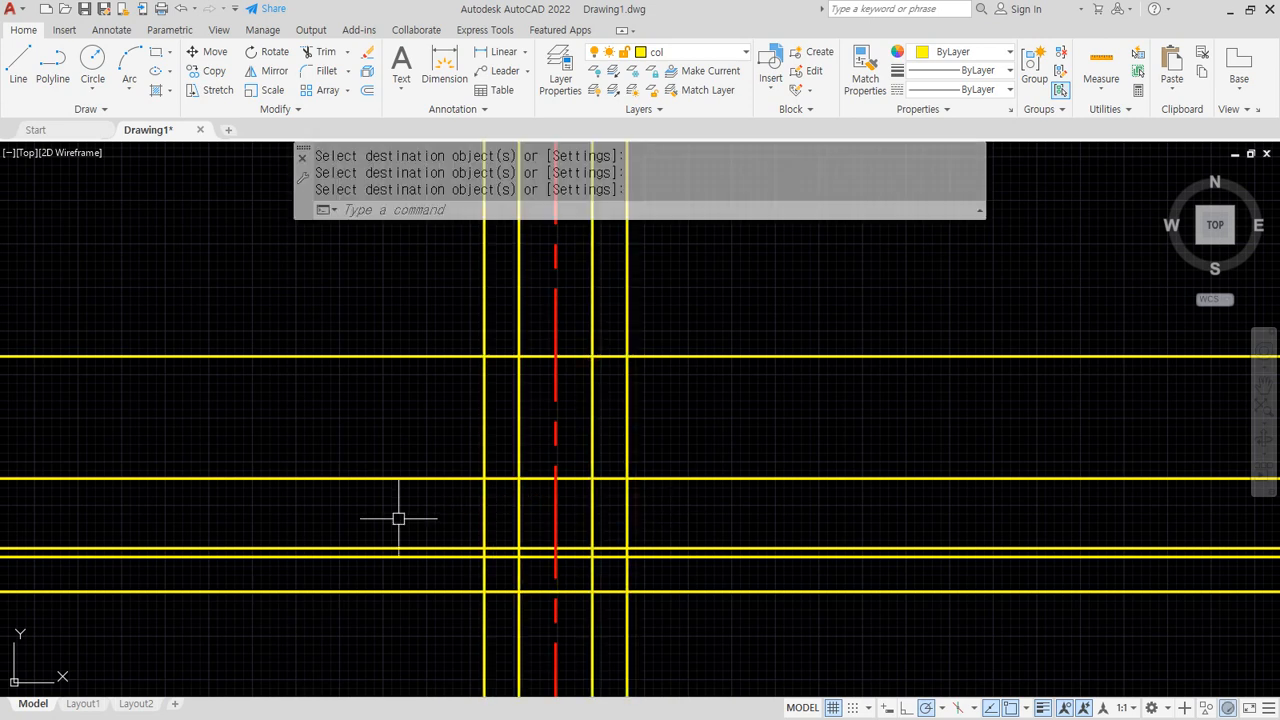
Offset both footing side lines 100 outward for the base edges
text(o)
key(Return)
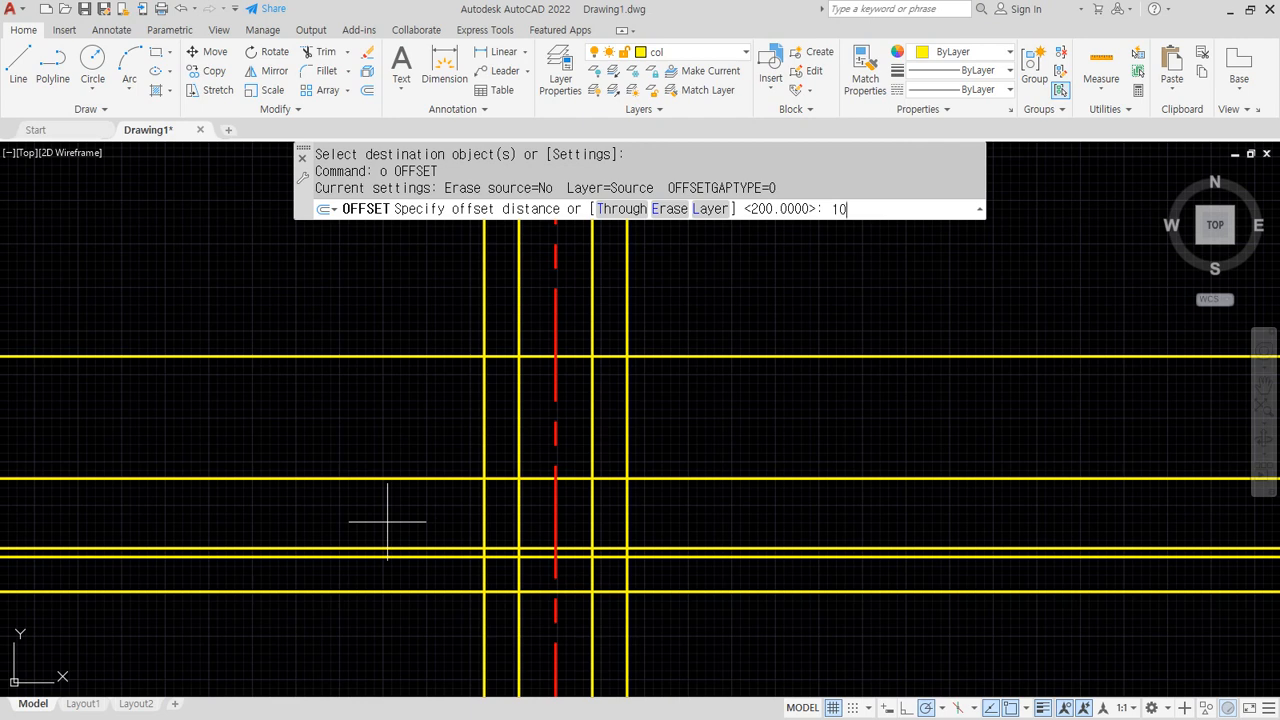
text(100)
key(Return)
click(484, 510)
click(458, 514)
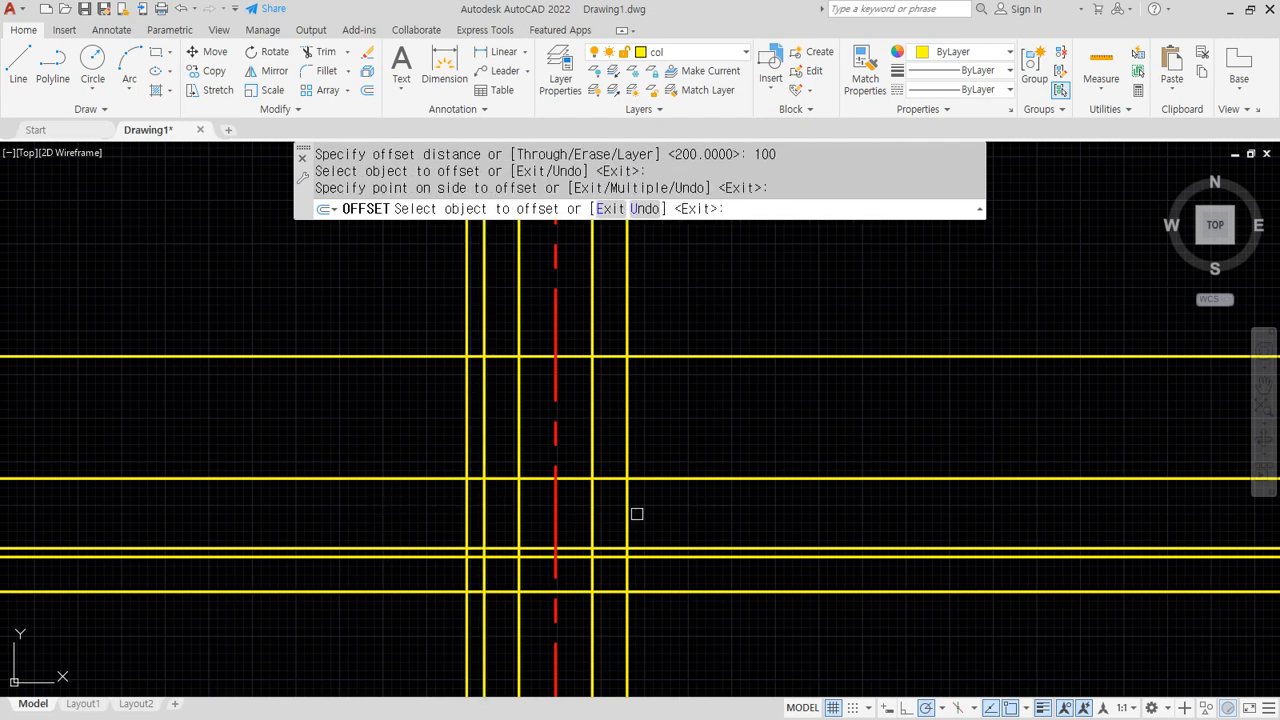
click(628, 515)
click(660, 517)
key(Return)
Trim the footing's top line between the left wall face and the centreline
text(tr)
key(Return)
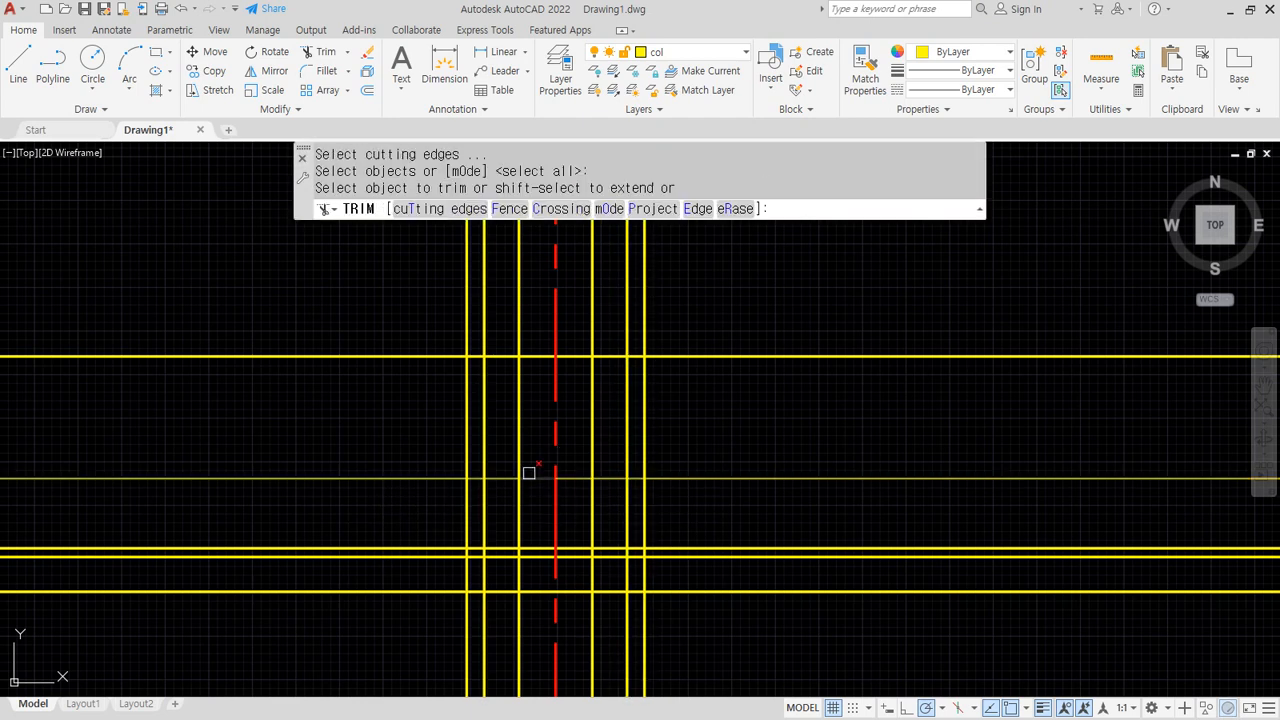
click(529, 472)
key(Return)
Fillet the wall face, footing top, footing side and footing bottom lines into sharp corners left of the centreline
text(f)
key(Return)
click(519, 463)
click(500, 479)
key(Return)
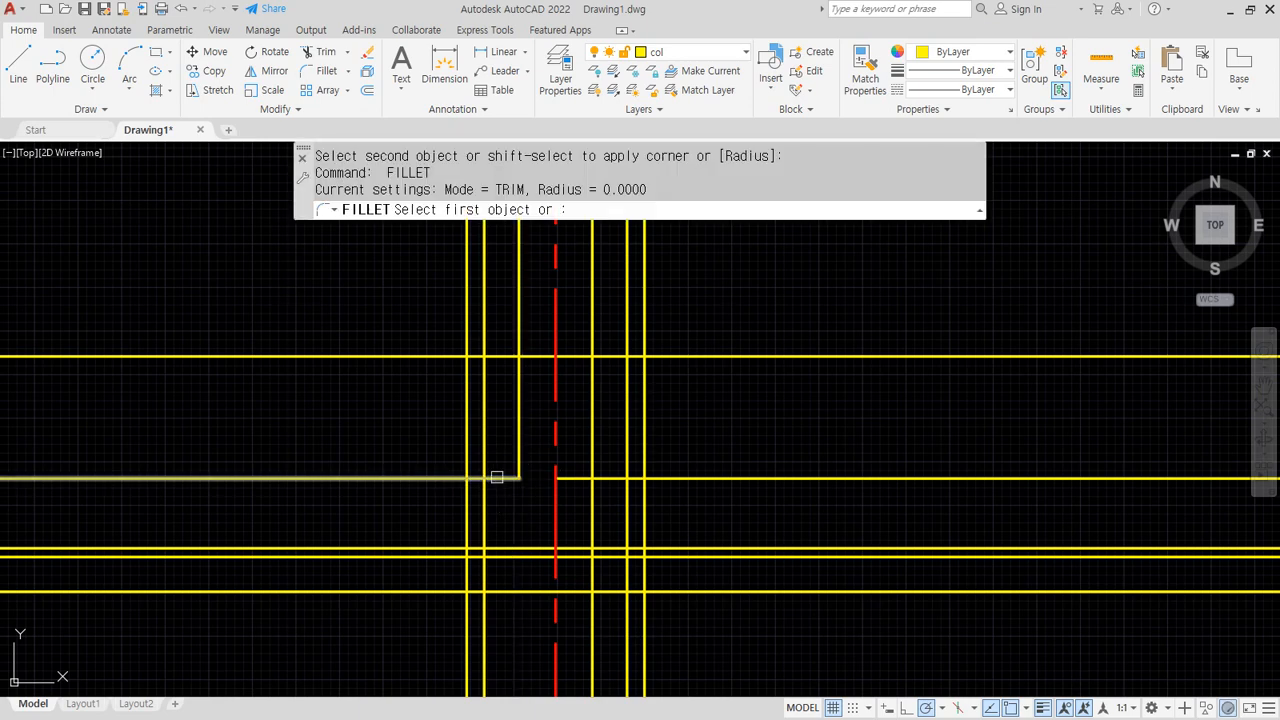
click(497, 477)
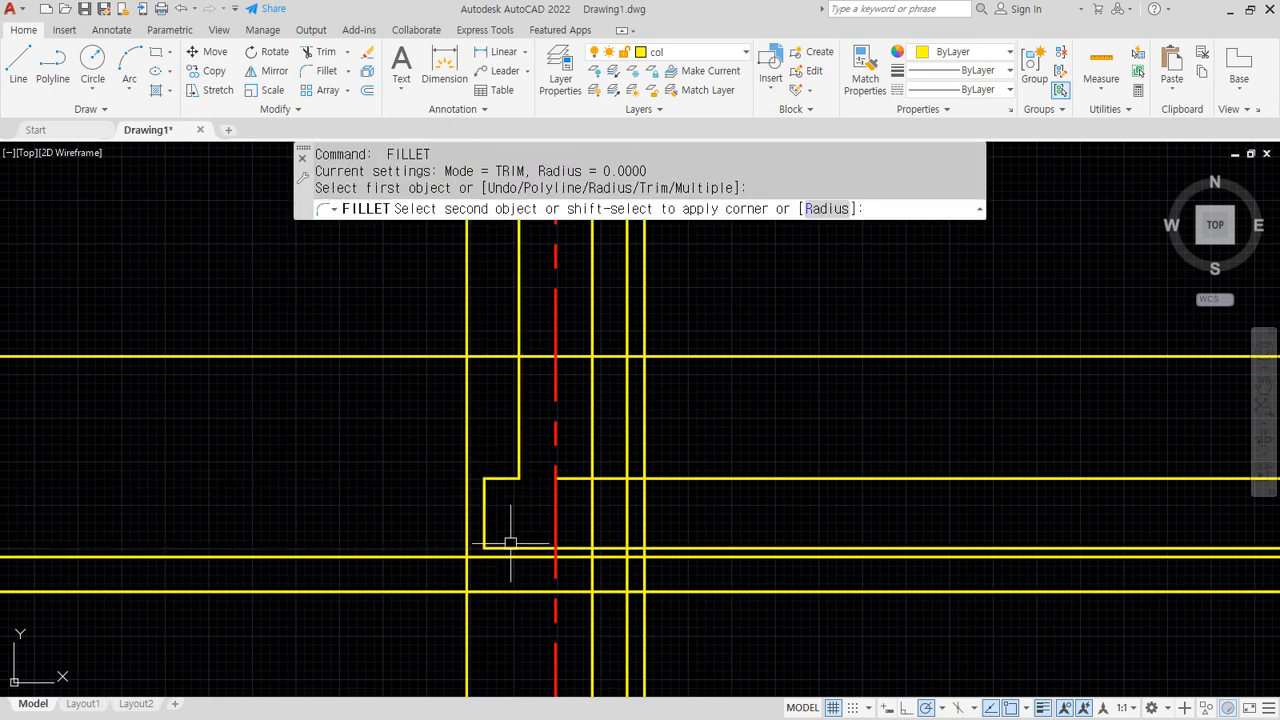
click(510, 543)
key(Return)
Fillet the wall face, footing top, footing side and footing bottom lines into sharp corners right of the centreline
click(594, 471)
click(601, 478)
key(Return)
click(610, 478)
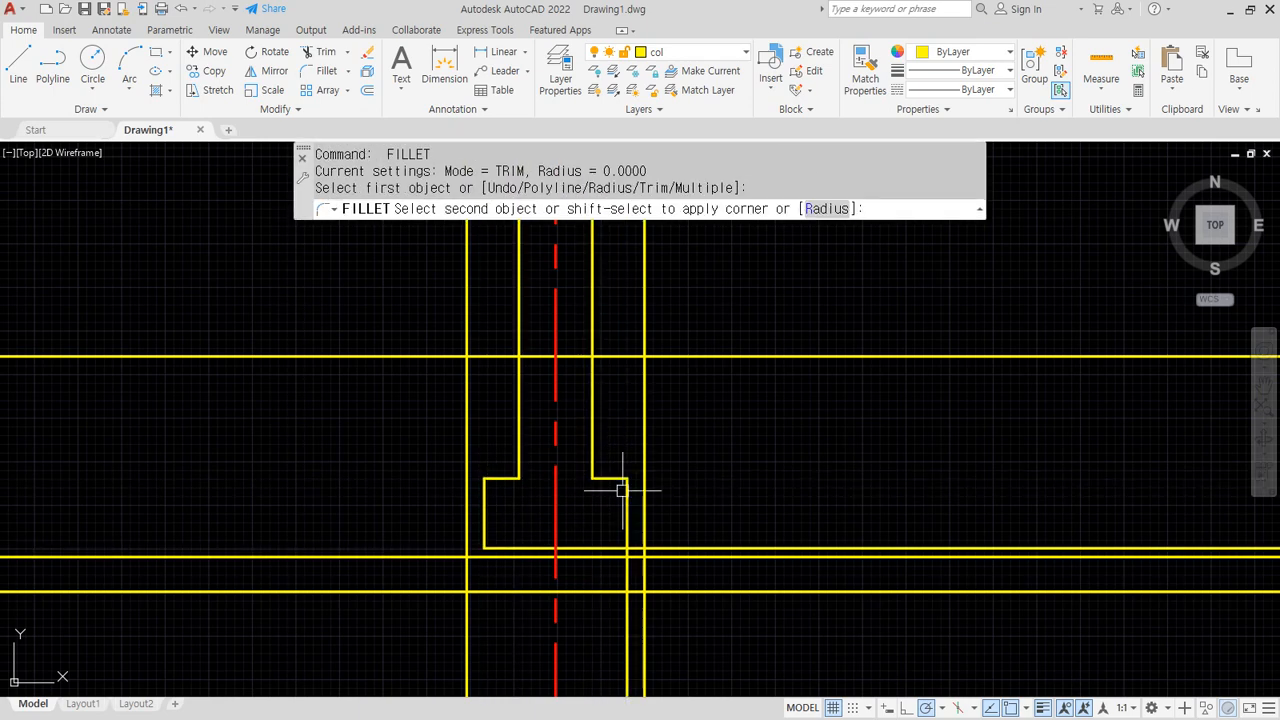
click(622, 490)
key(Return)
click(612, 547)
click(627, 525)
Fillet the four outer lines beneath the footing into a closed base rectangle with sharp corners
key(Return)
click(636, 556)
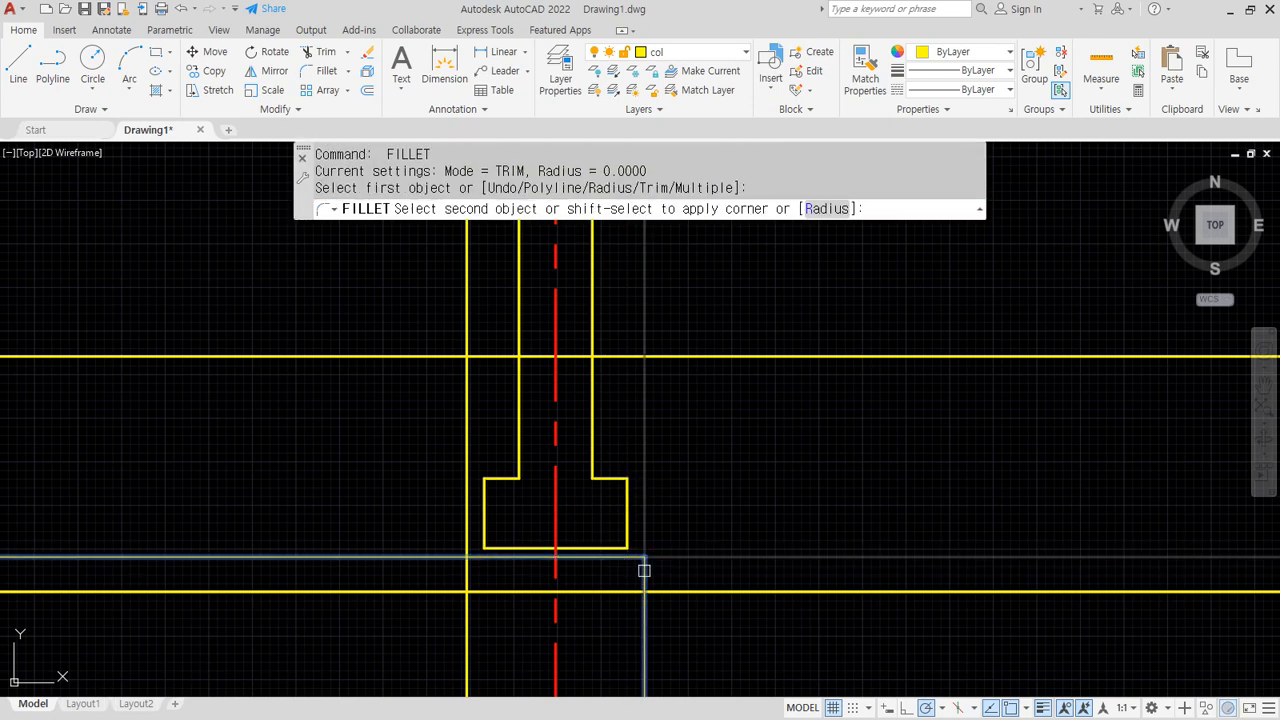
click(644, 571)
key(Return)
click(644, 575)
click(629, 594)
key(Return)
click(496, 593)
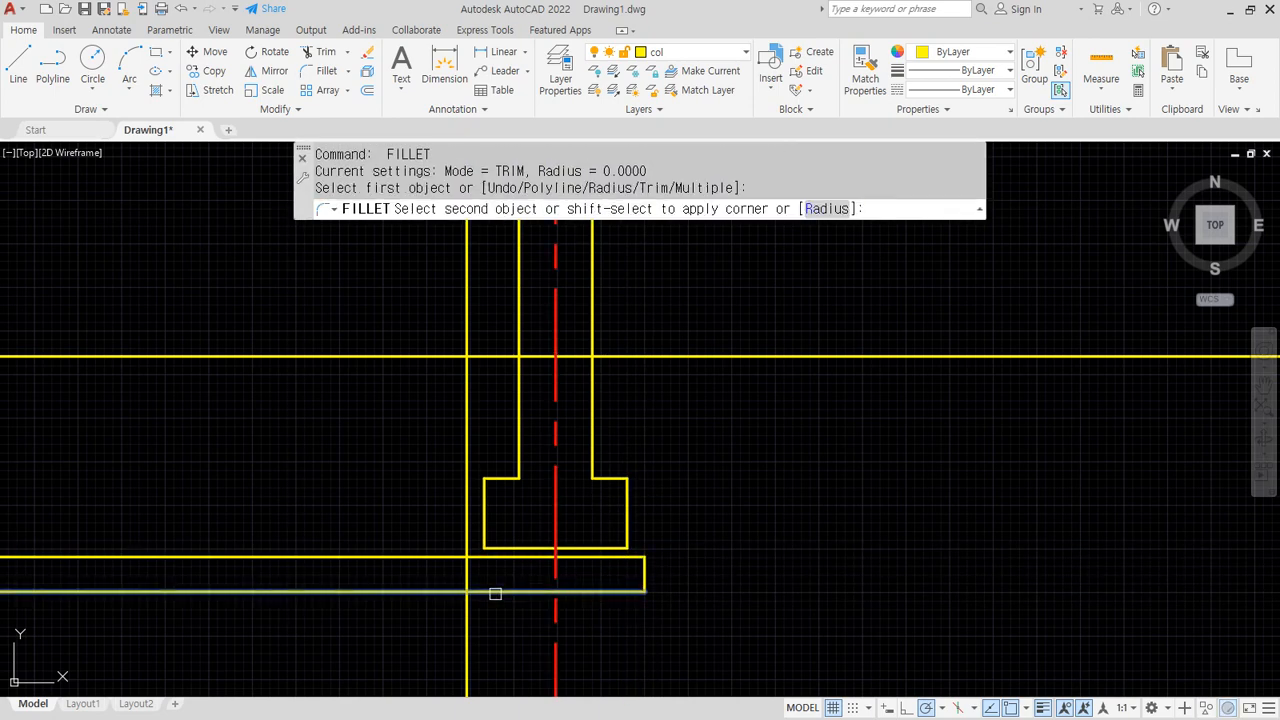
click(468, 583)
key(Return)
click(468, 575)
click(484, 558)
Fillet both base side lines with the footing's bottom line to close the thin layer above the base
scroll(531, 615, up, 6)
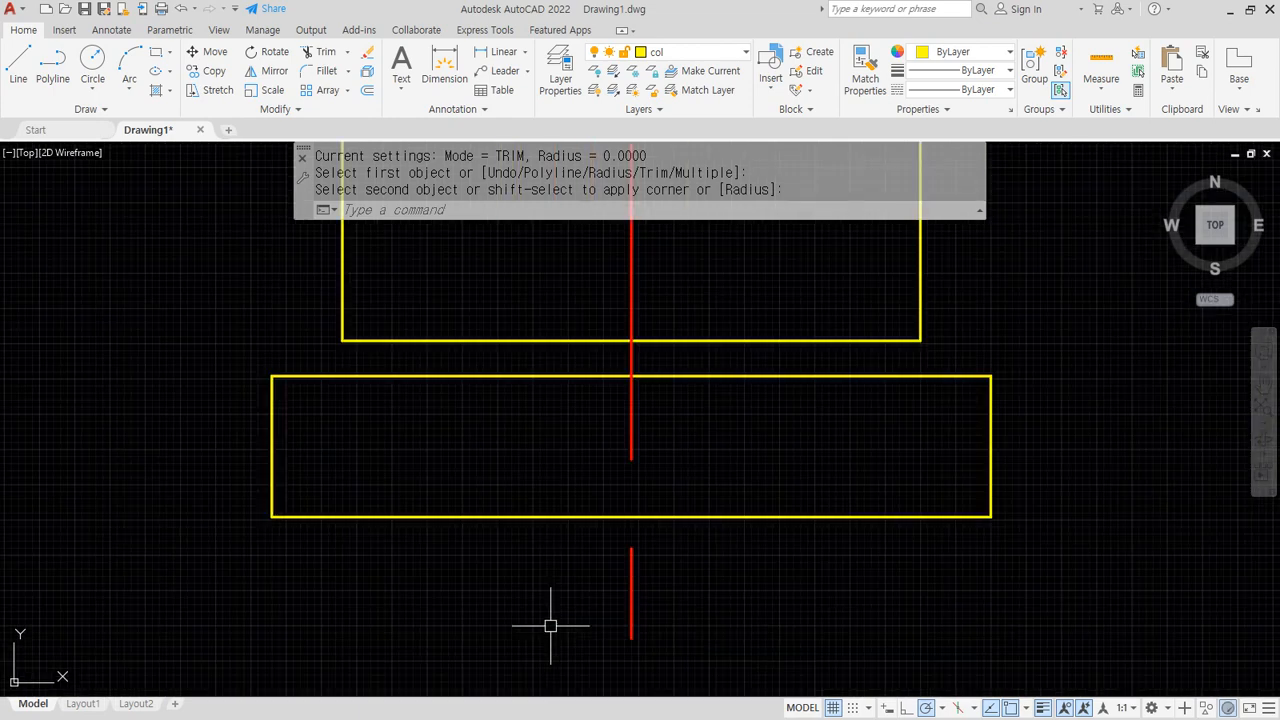
key(Return)
click(271, 395)
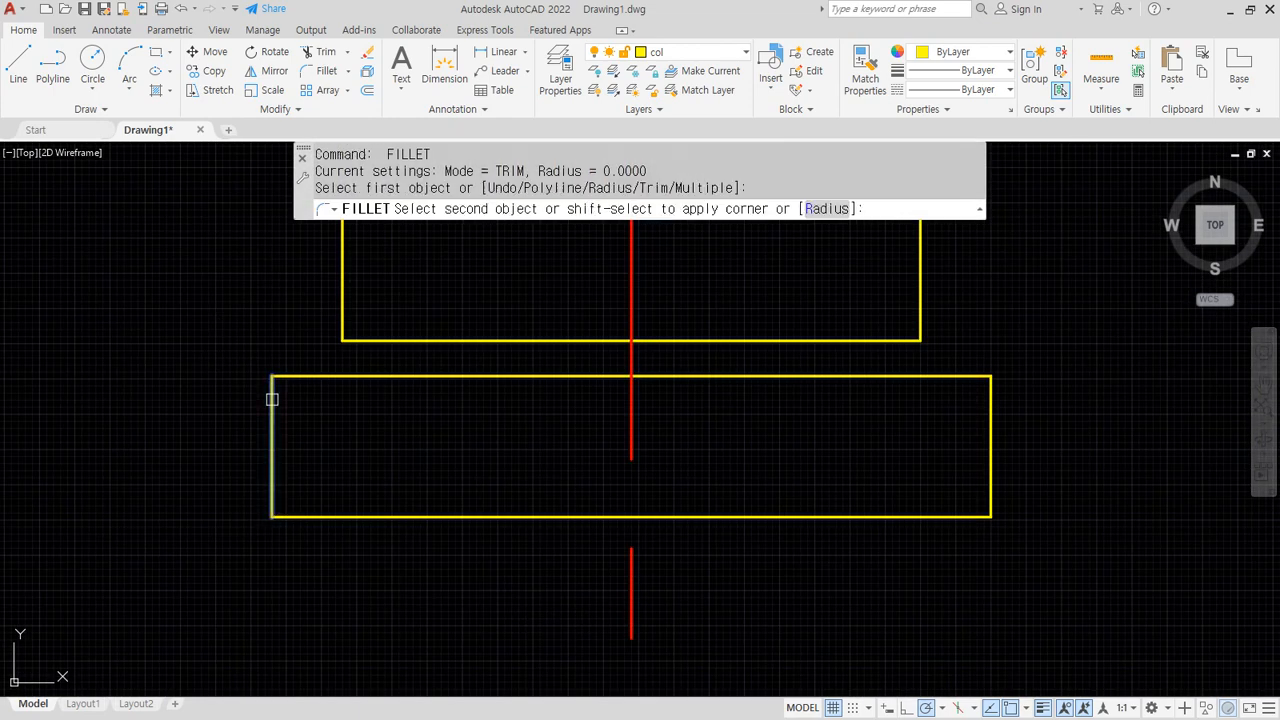
click(387, 340)
key(Return)
click(850, 341)
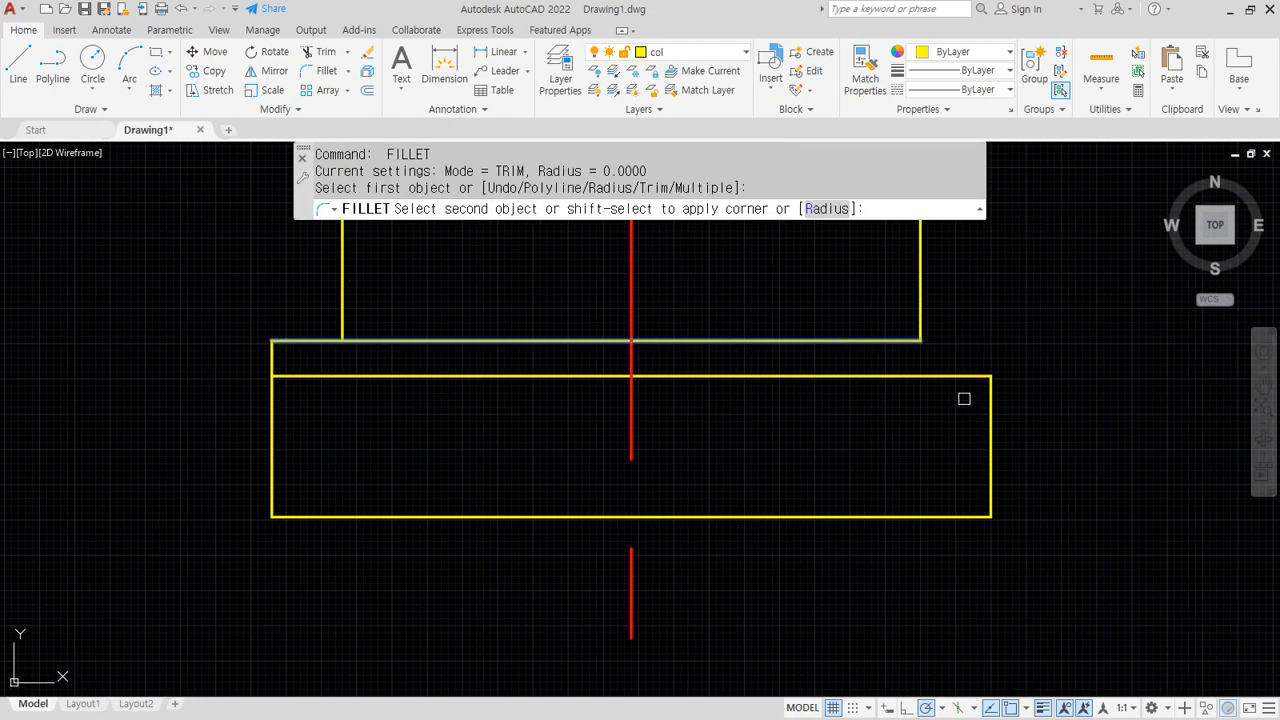
click(985, 408)
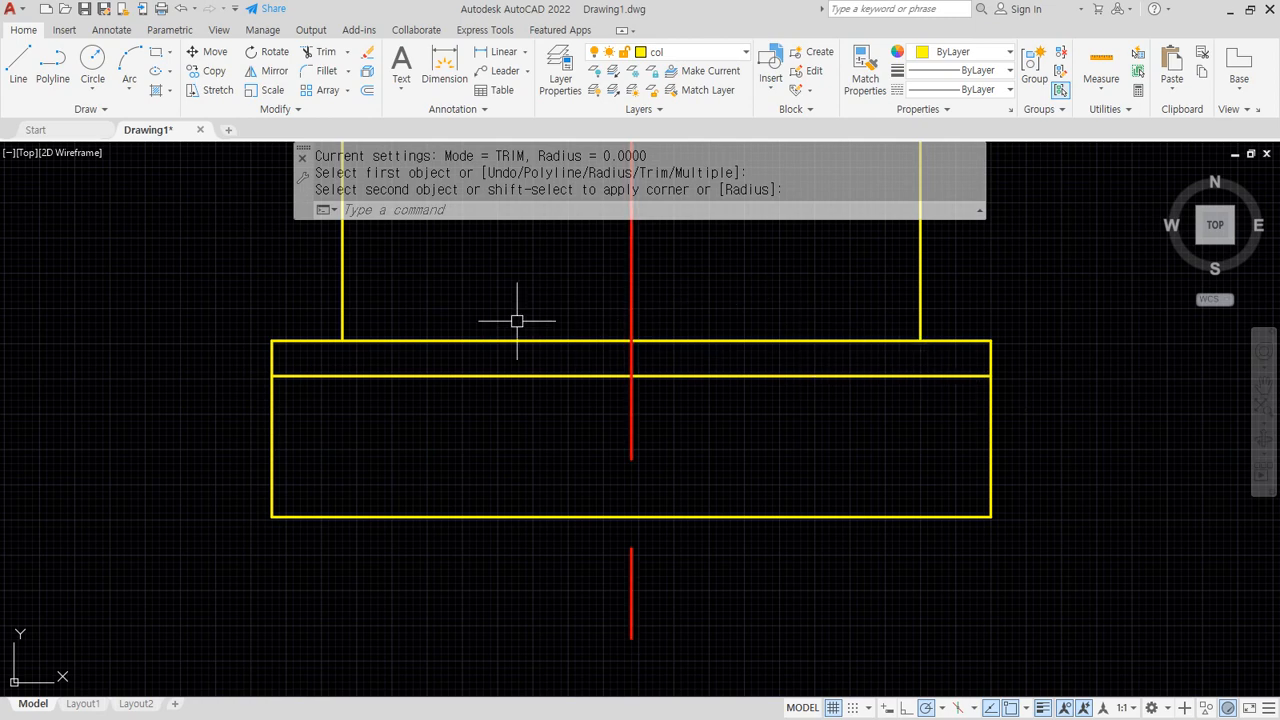
Move all lines of the base and the thin layer above it to the fin layer
mouse_move(771, 363)
middle_down()
mouse_move(740, 445)
mouse_move(754, 463)
middle_up()
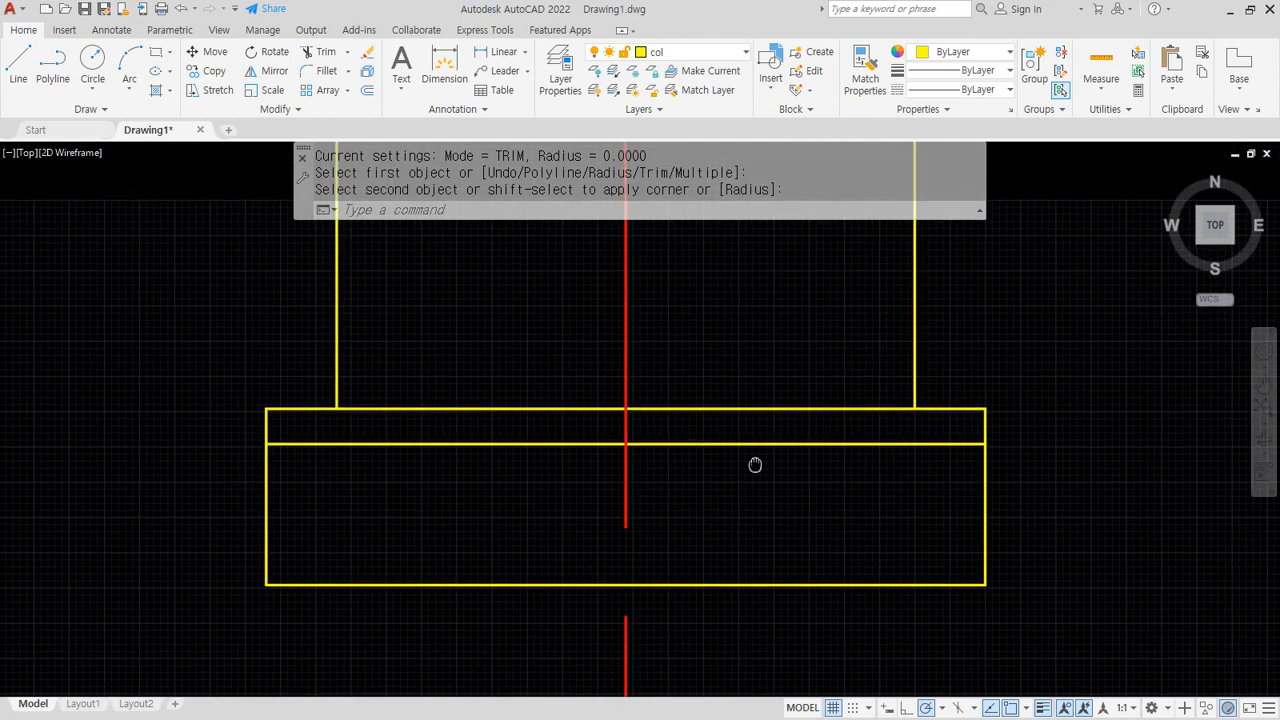
click(154, 366)
click(1082, 647)
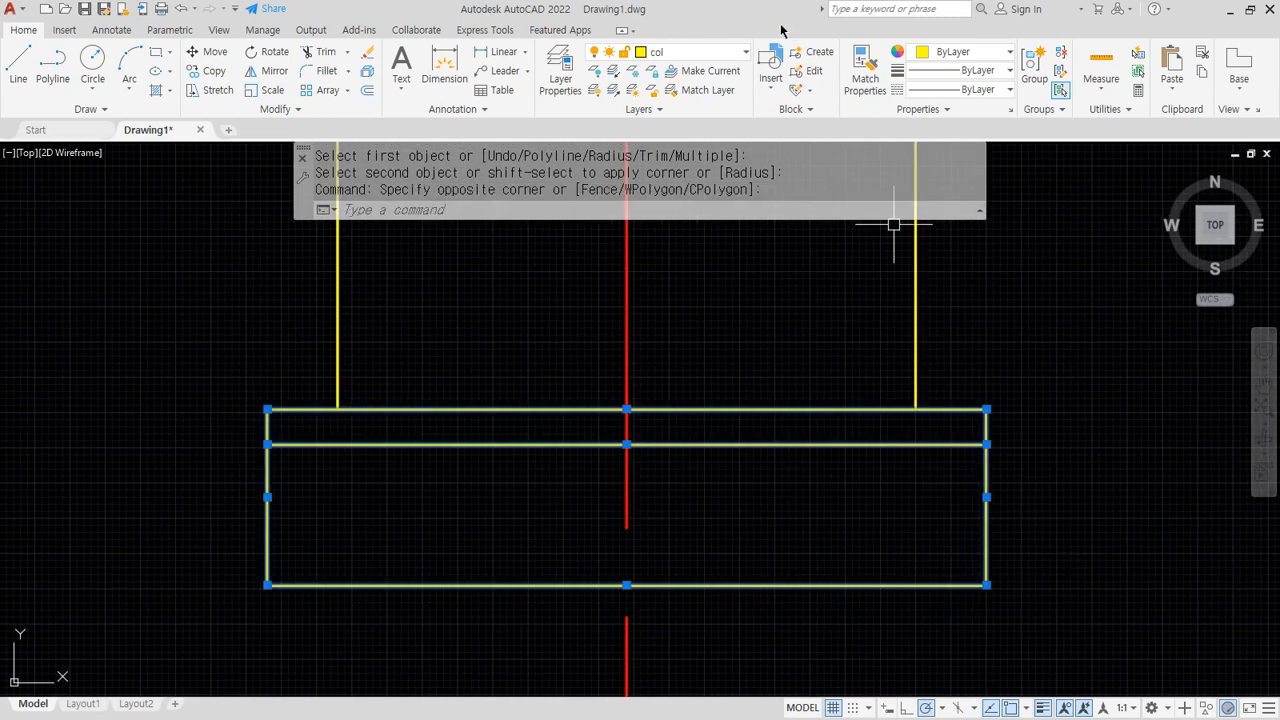
click(698, 55)
click(675, 125)
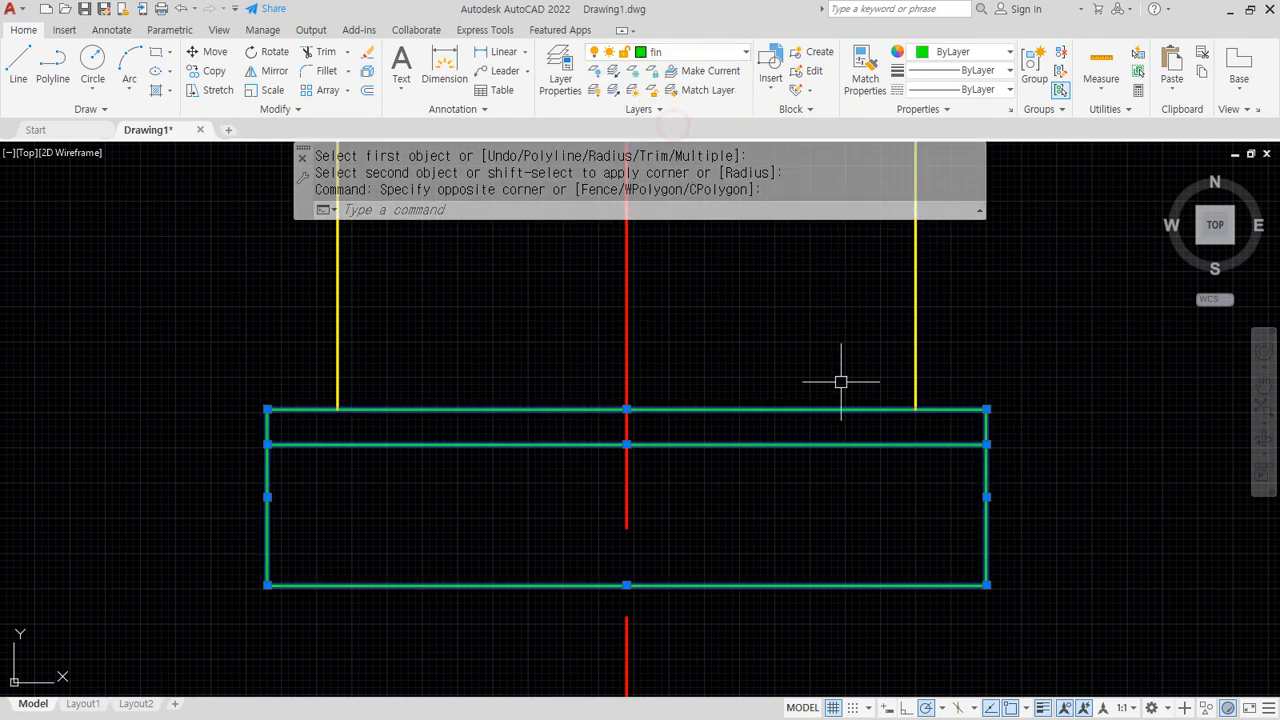
middle_drag(746, 454, 751, 497)
key(Escape)
key(ctrl+2)
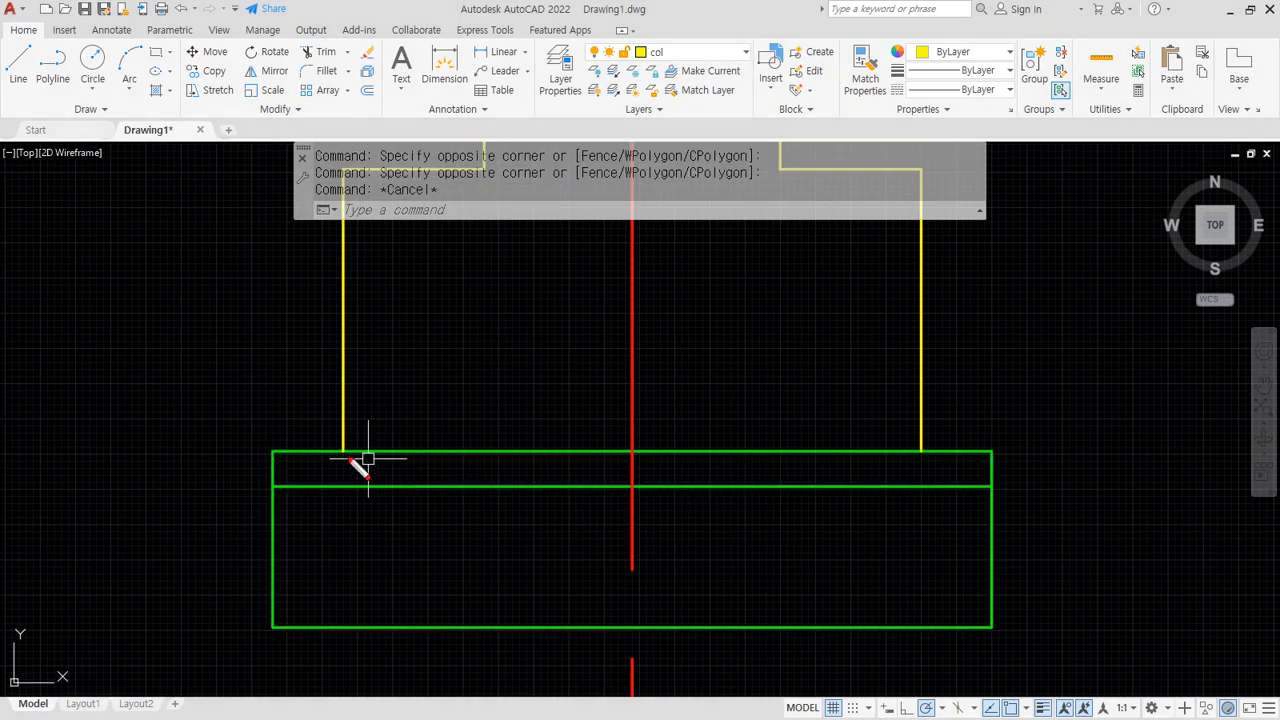
drag(344, 453, 856, 461)
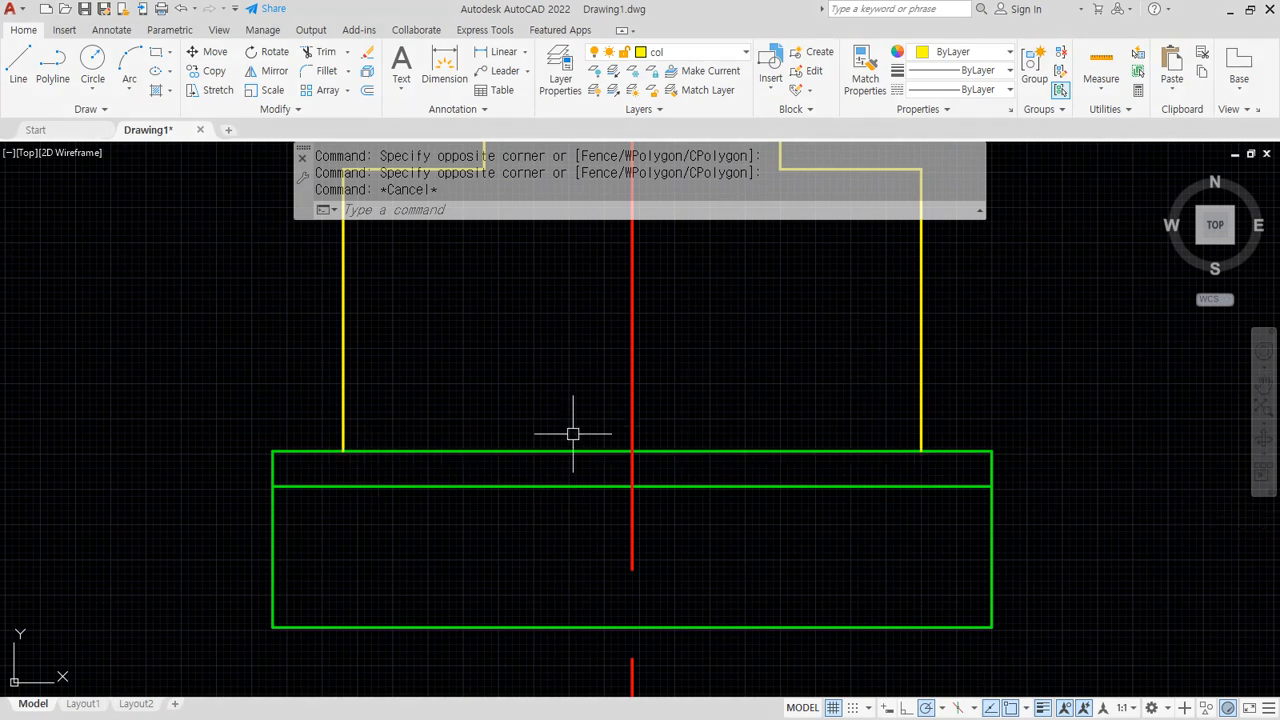
text(t)
key(space)
key(space)
click(533, 455)
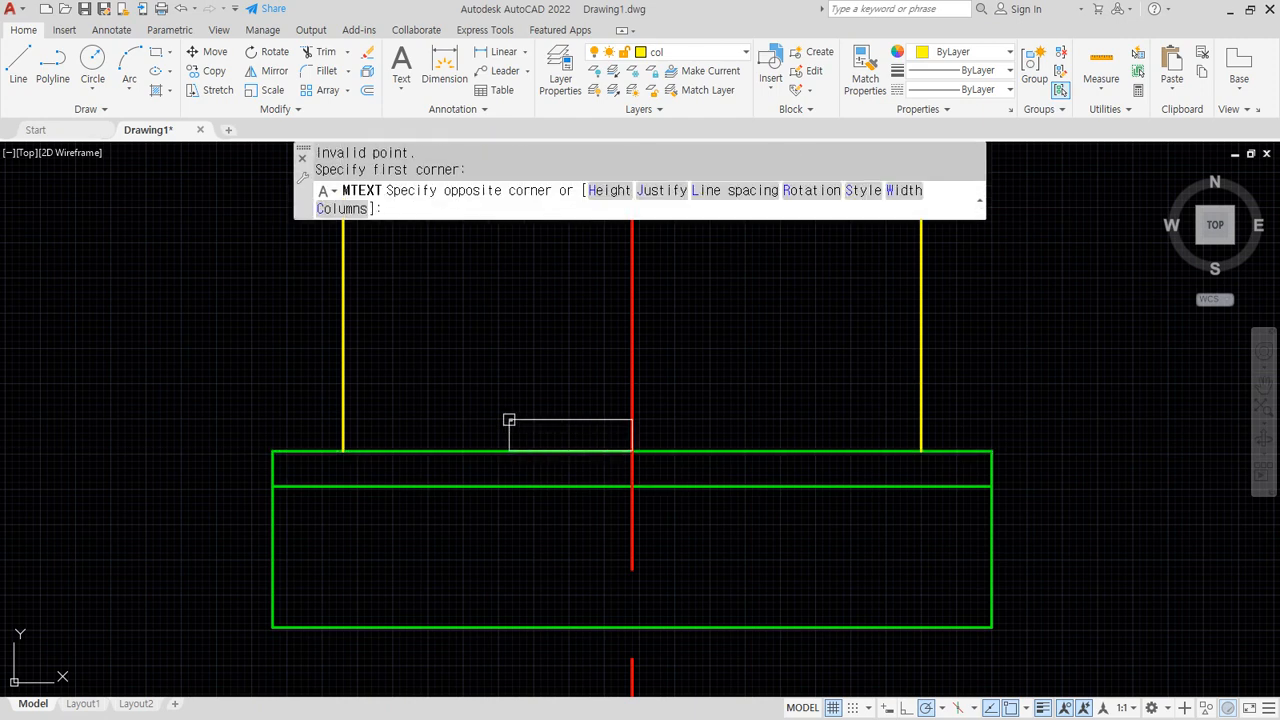
key(Escape)
key(Escape)
Trim the green top line of the thin layer between the two footing sides
text(tr)
key(space)
click(528, 454)
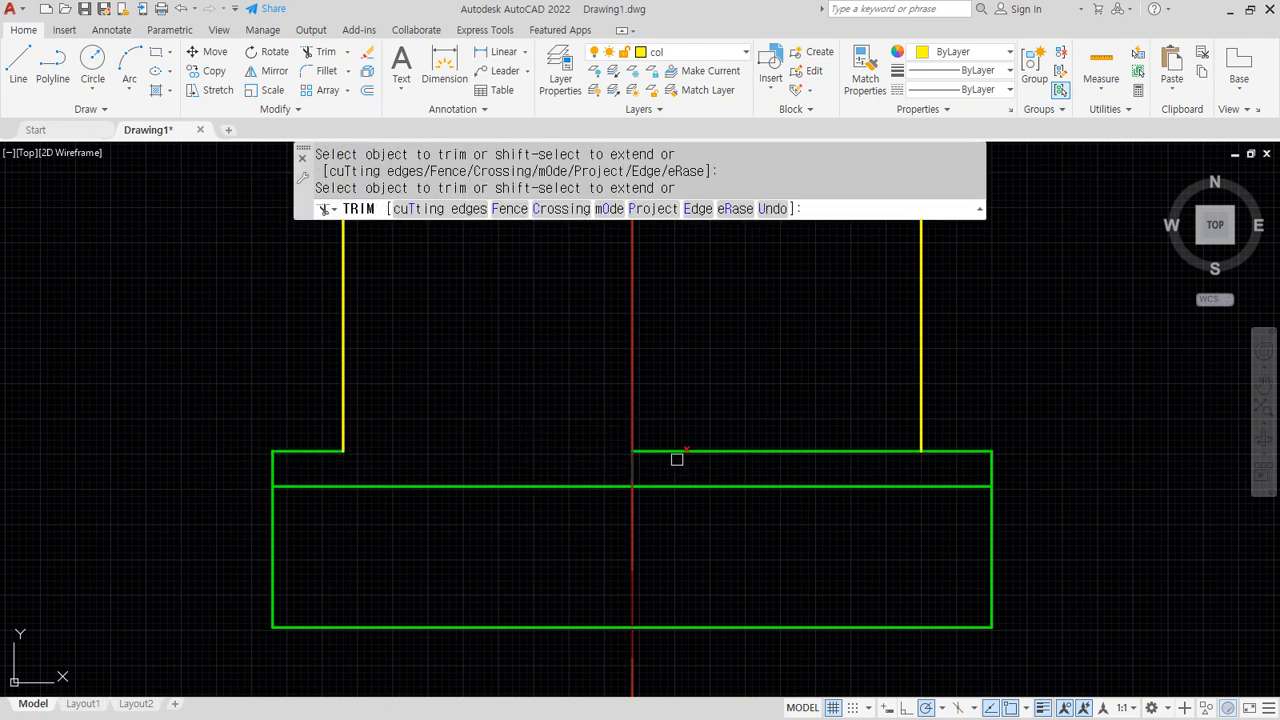
click(677, 460)
click(670, 407)
key(space)
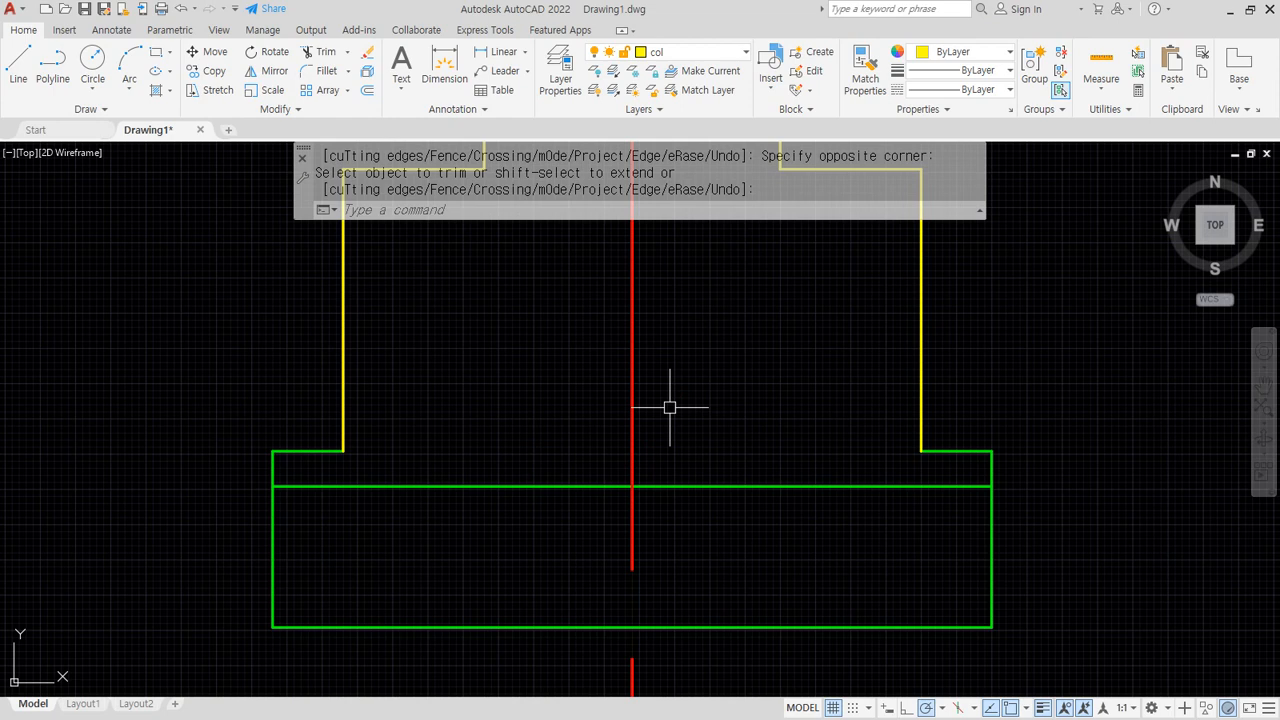
Draw a line on the col layer between the lower ends of the footing sides to close the footing
text(l)
key(space)
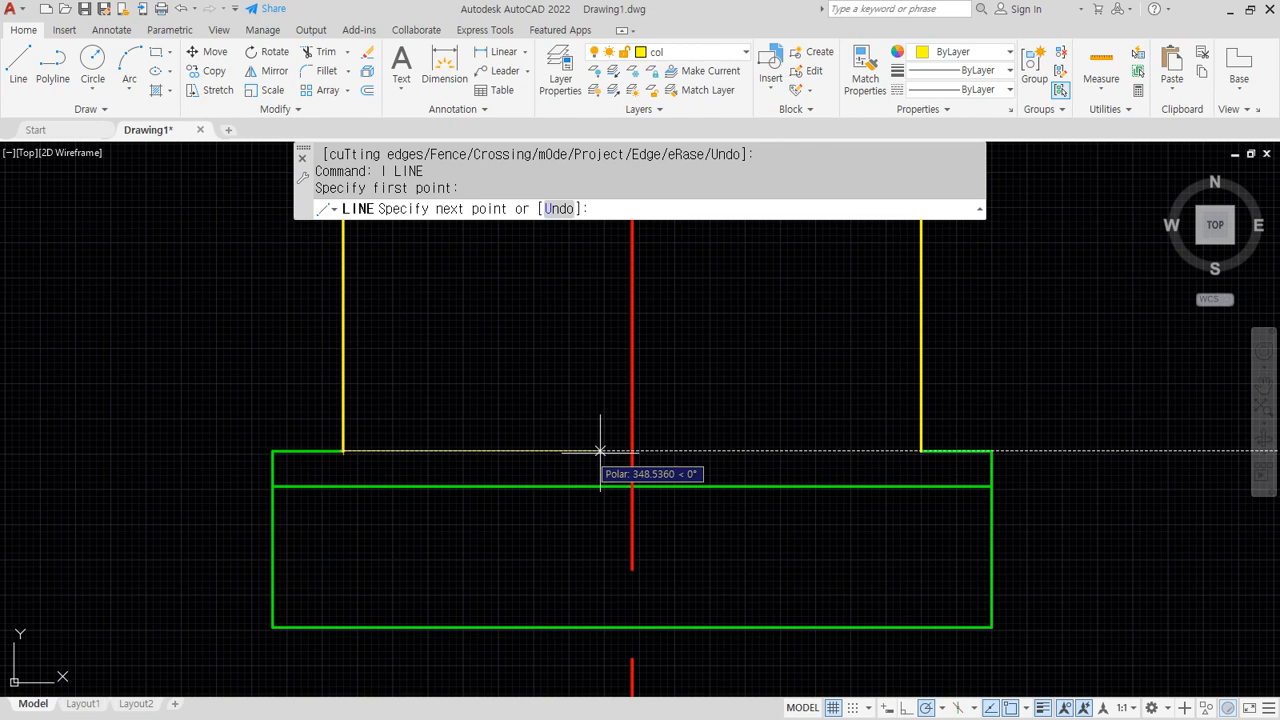
click(920, 450)
key(Return)
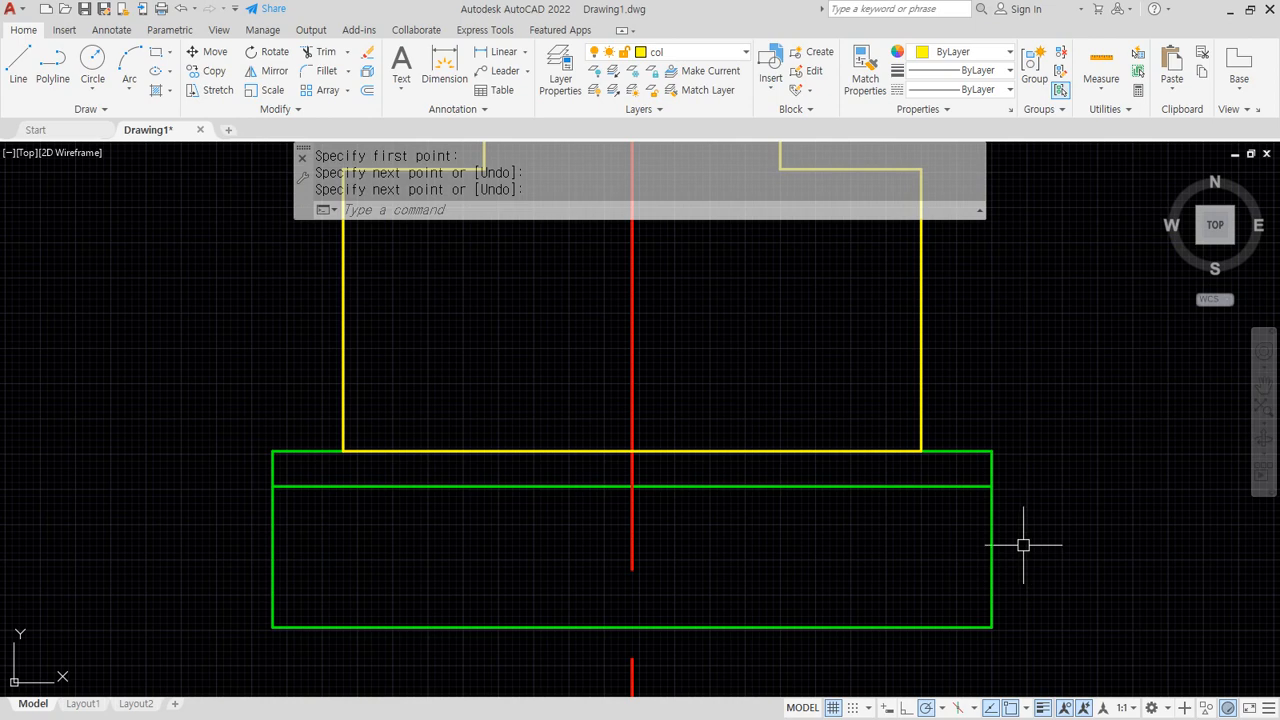
scroll(1020, 537, down, 6)
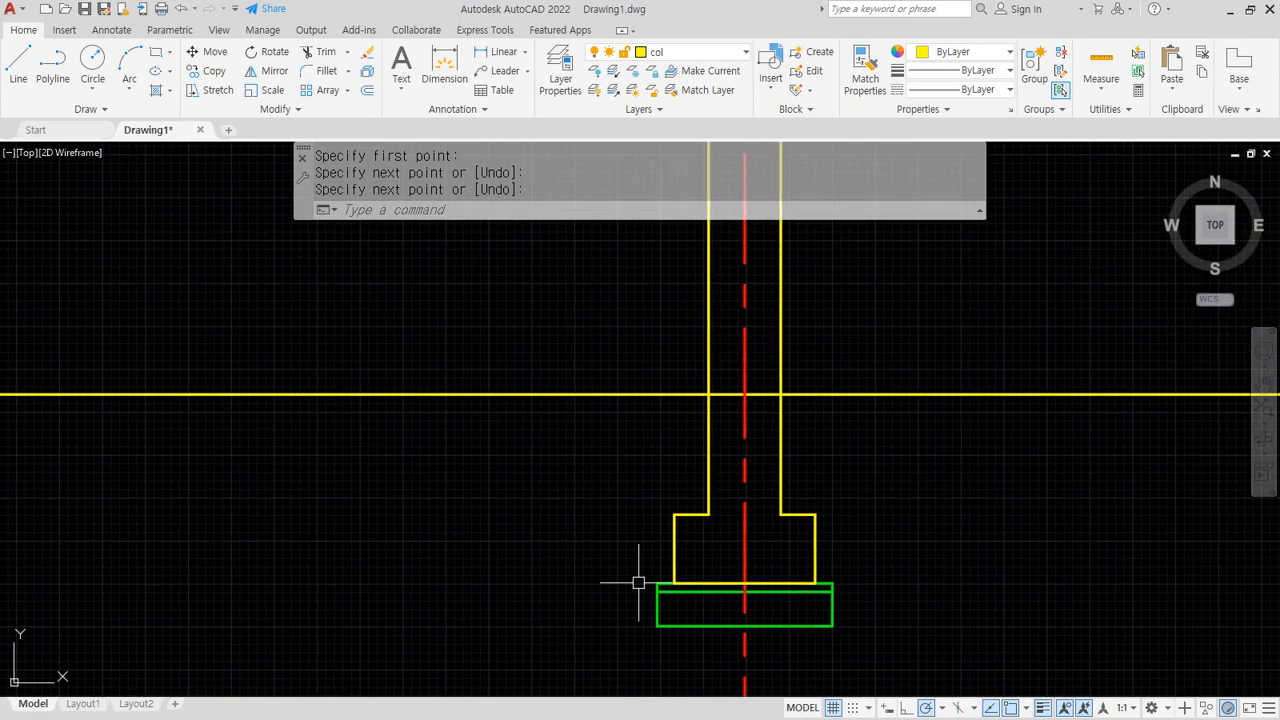
Switch to the reference drawing in the browser and examine the stair step dimensions and their position relative to the wall centerline
key(alt+Tab)
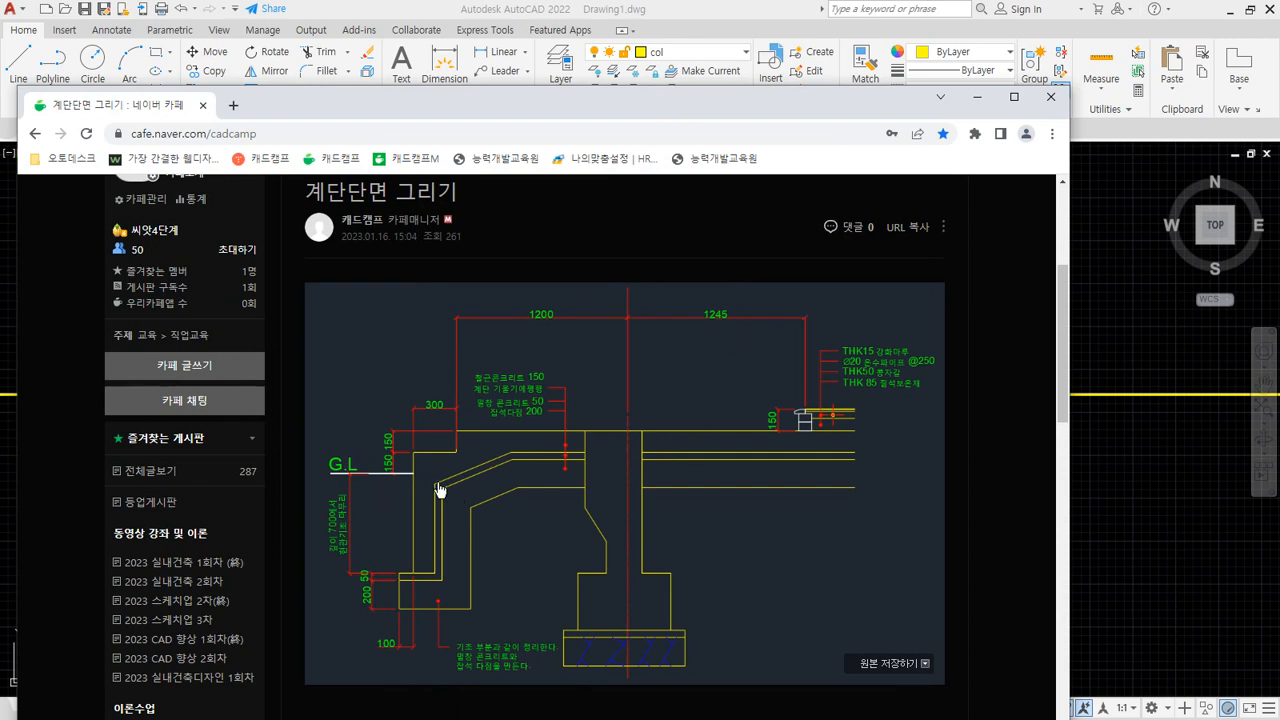
mouse_move(405, 502)
mouse_down()
mouse_move(365, 450)
mouse_move(440, 378)
mouse_move(490, 455)
mouse_move(405, 497)
mouse_up()
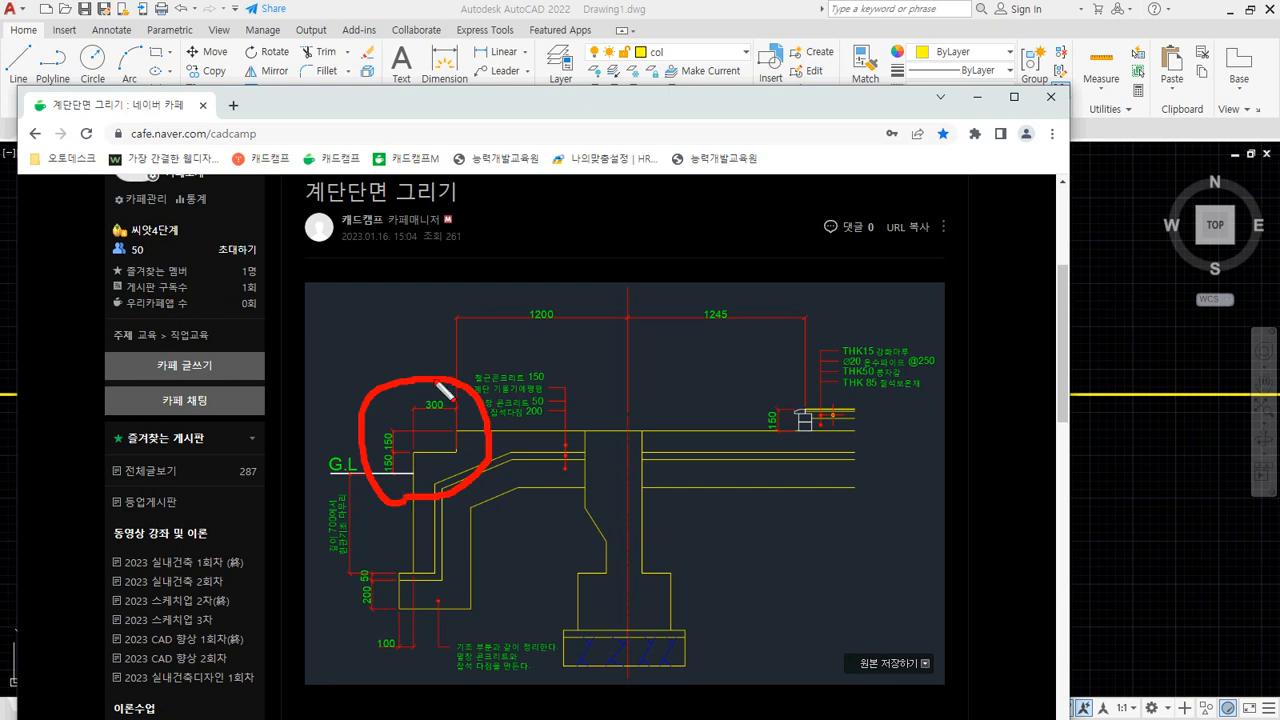
mouse_move(452, 440)
mouse_down()
mouse_move(418, 390)
mouse_move(440, 430)
mouse_up()
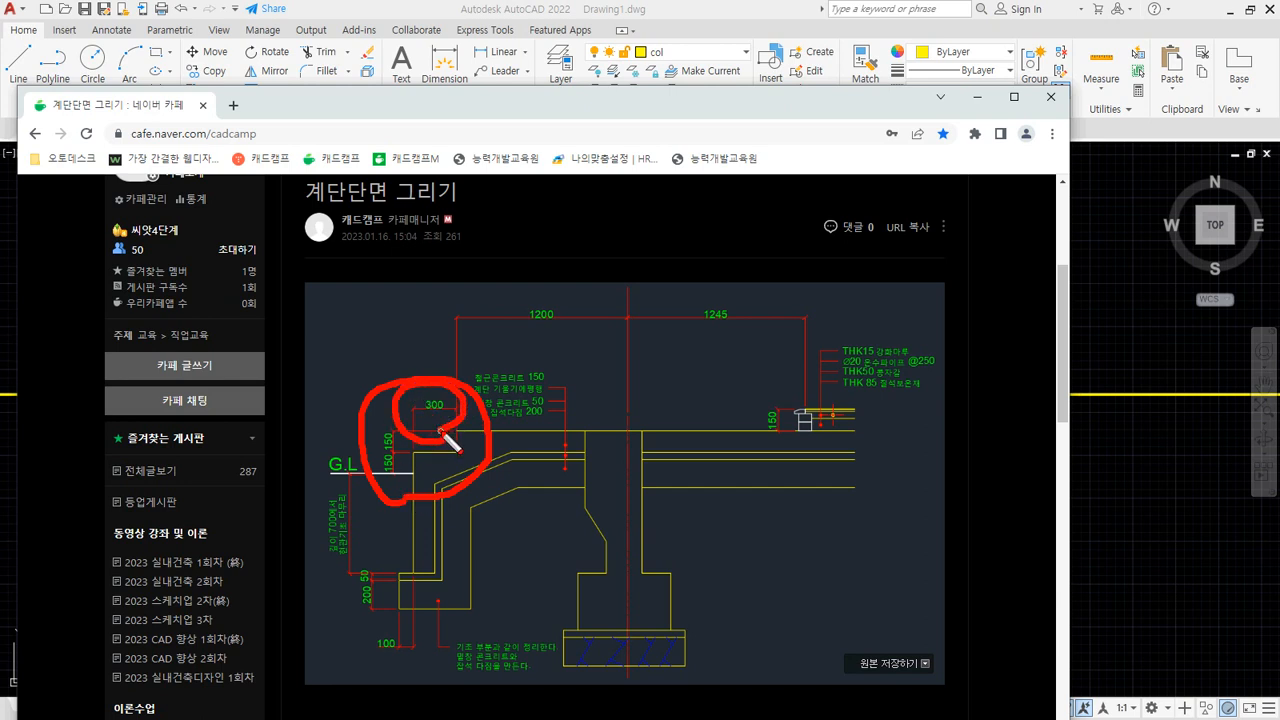
key(e)
mouse_move(406, 478)
mouse_down()
mouse_move(403, 448)
mouse_move(469, 457)
mouse_up()
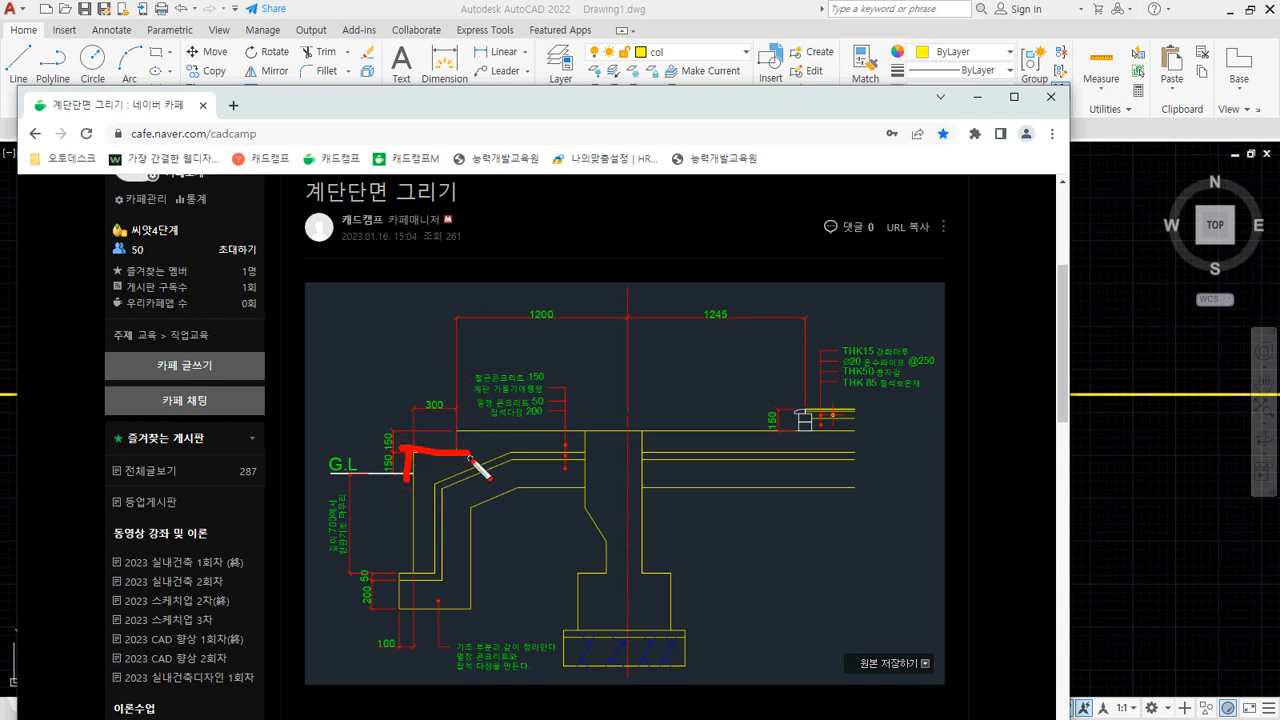
key(e)
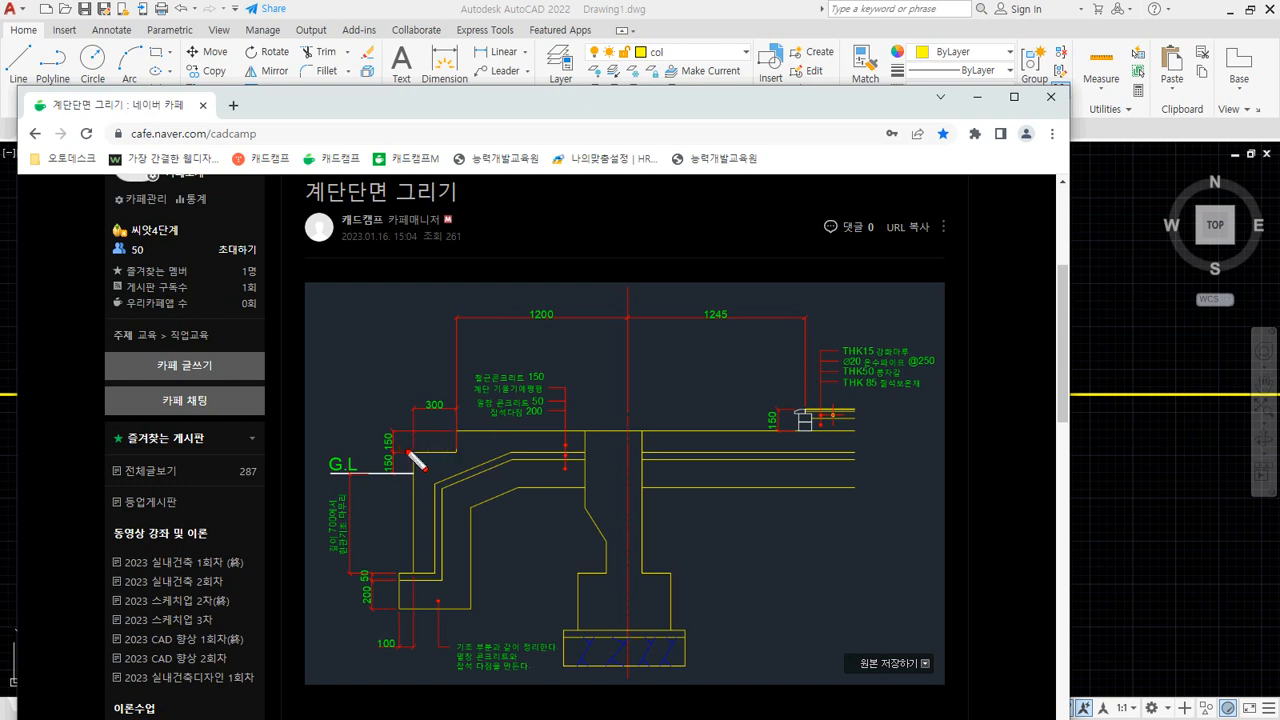
drag(410, 486, 415, 313)
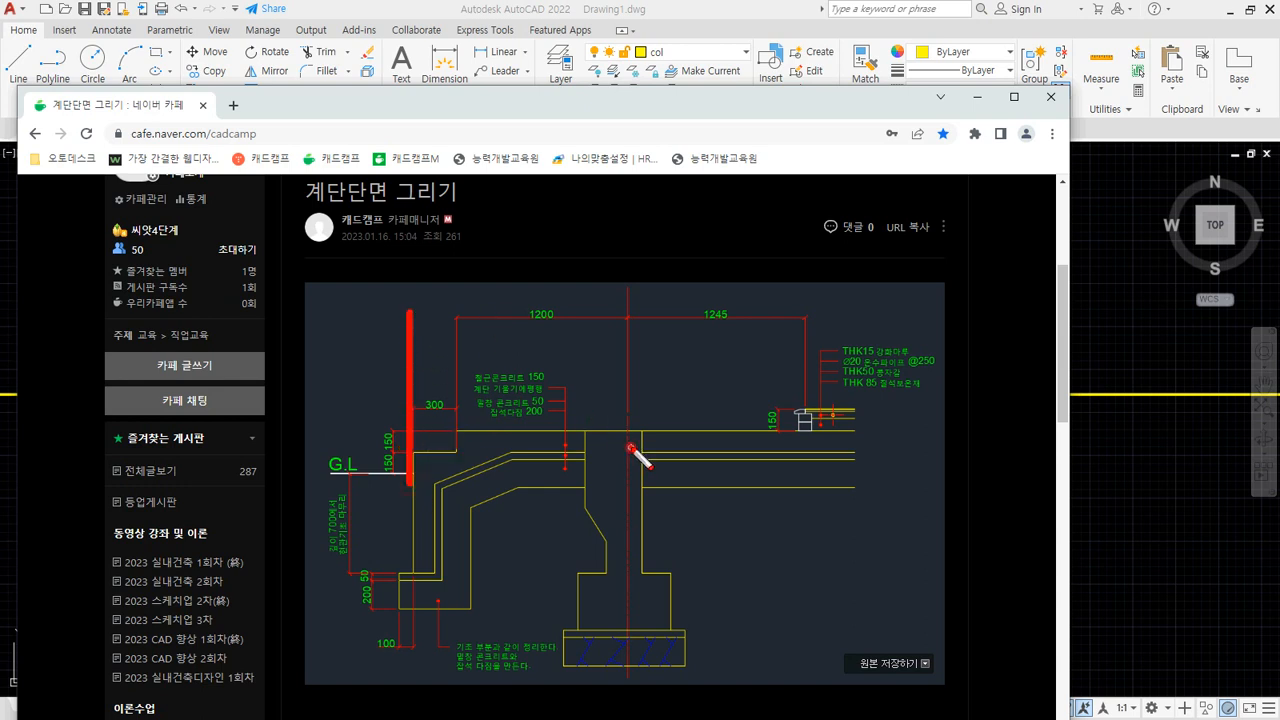
drag(630, 447, 628, 298)
key(e)
Examine the horizontal distances from the wall centerline to the upper stair edge and to the interior floor edge in the reference
mouse_move(556, 344)
mouse_down()
mouse_move(493, 300)
mouse_move(566, 340)
mouse_up()
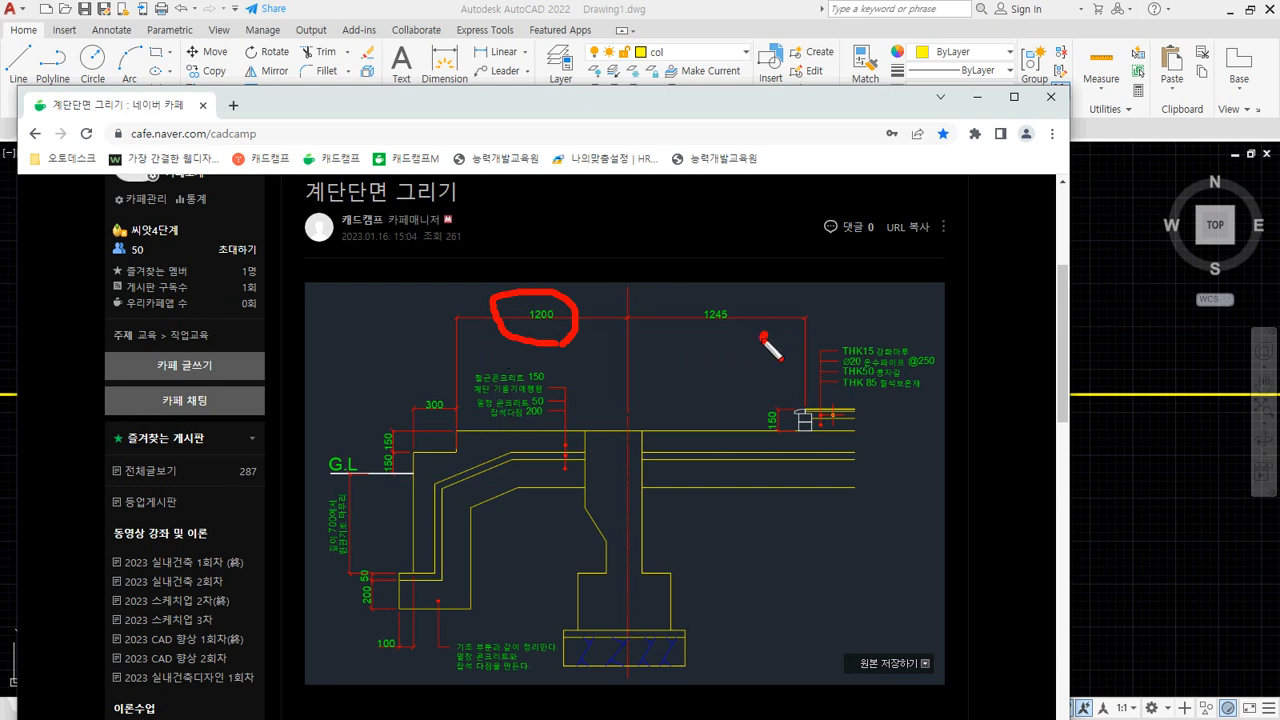
mouse_move(763, 336)
mouse_down()
mouse_move(743, 294)
mouse_move(748, 335)
mouse_up()
drag(578, 303, 695, 285)
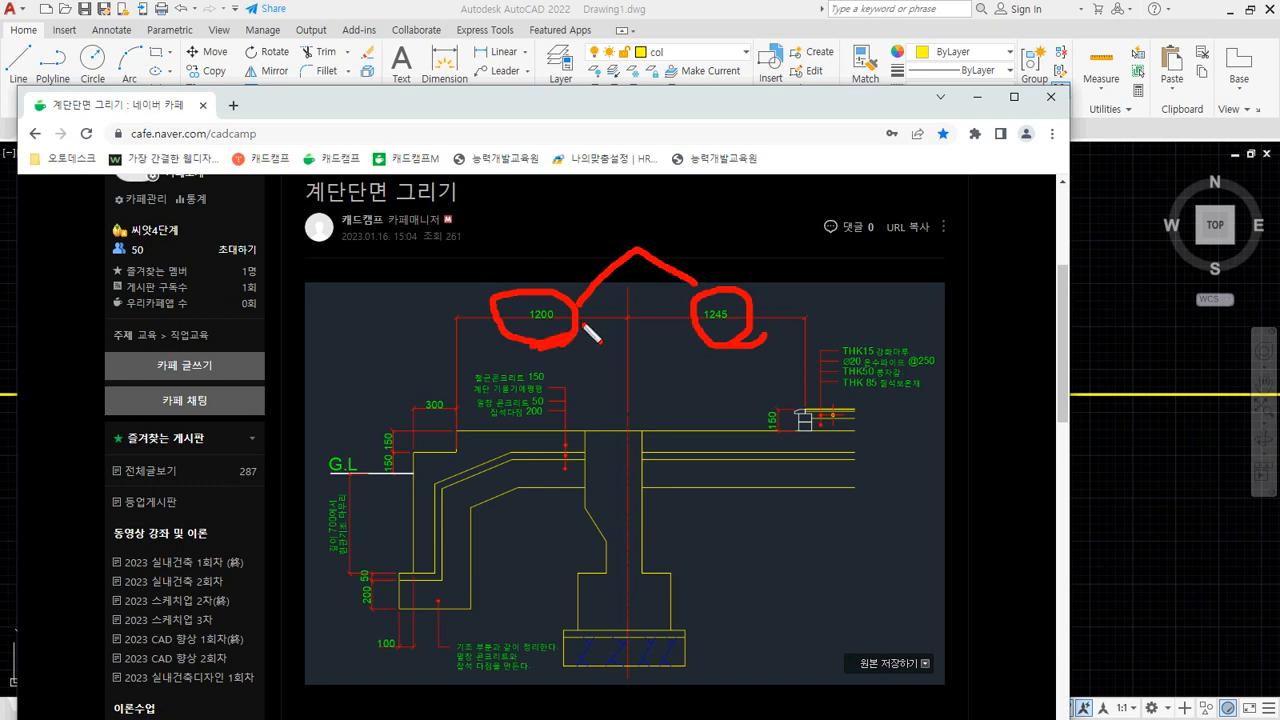
mouse_move(555, 178)
mouse_down()
mouse_move(530, 195)
mouse_move(548, 228)
mouse_up()
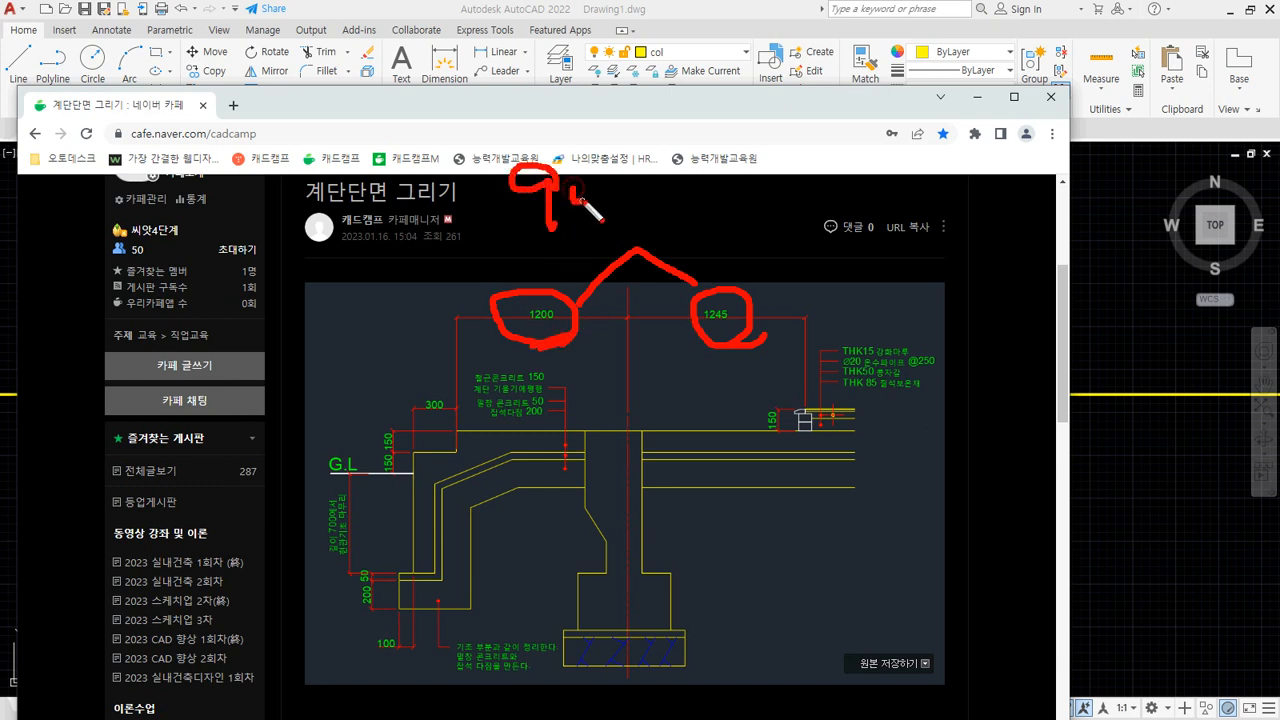
drag(586, 182, 616, 182)
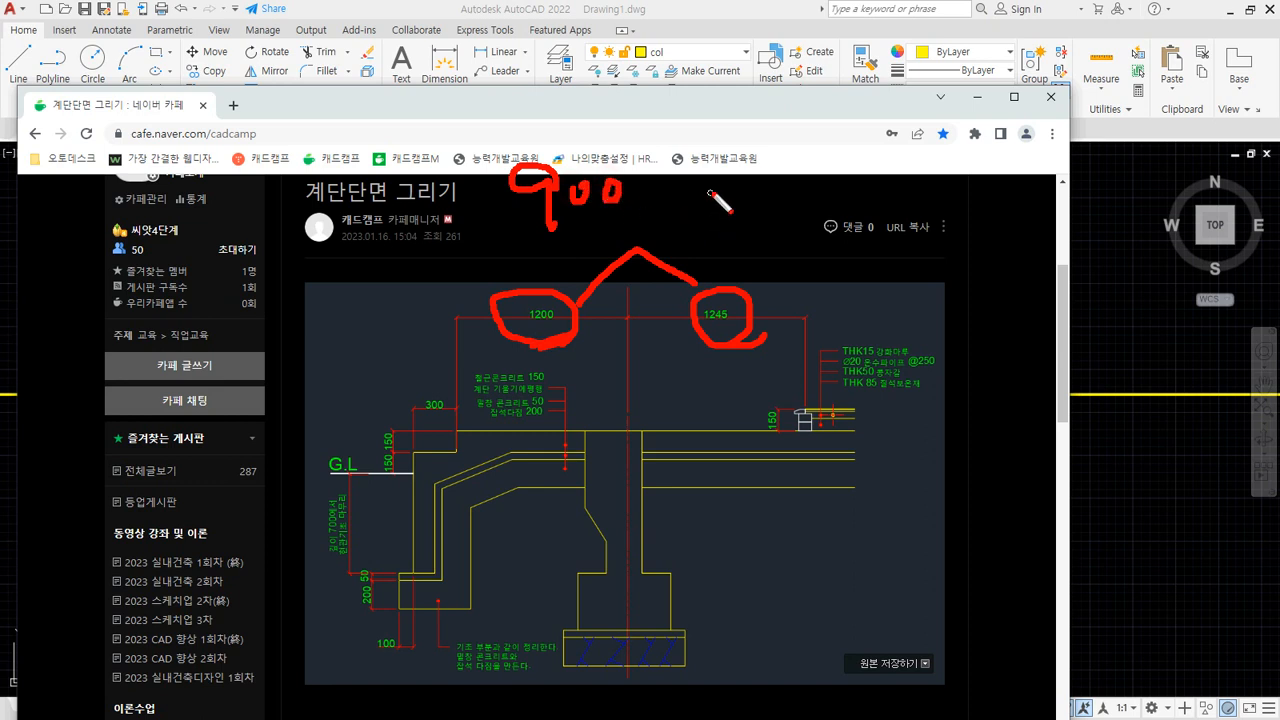
mouse_move(712, 186)
mouse_down()
mouse_move(714, 206)
mouse_move(790, 193)
mouse_move(814, 206)
mouse_up()
drag(917, 200, 914, 222)
mouse_move(932, 184)
mouse_down()
mouse_move(948, 224)
mouse_move(1015, 206)
mouse_up()
drag(913, 160, 628, 127)
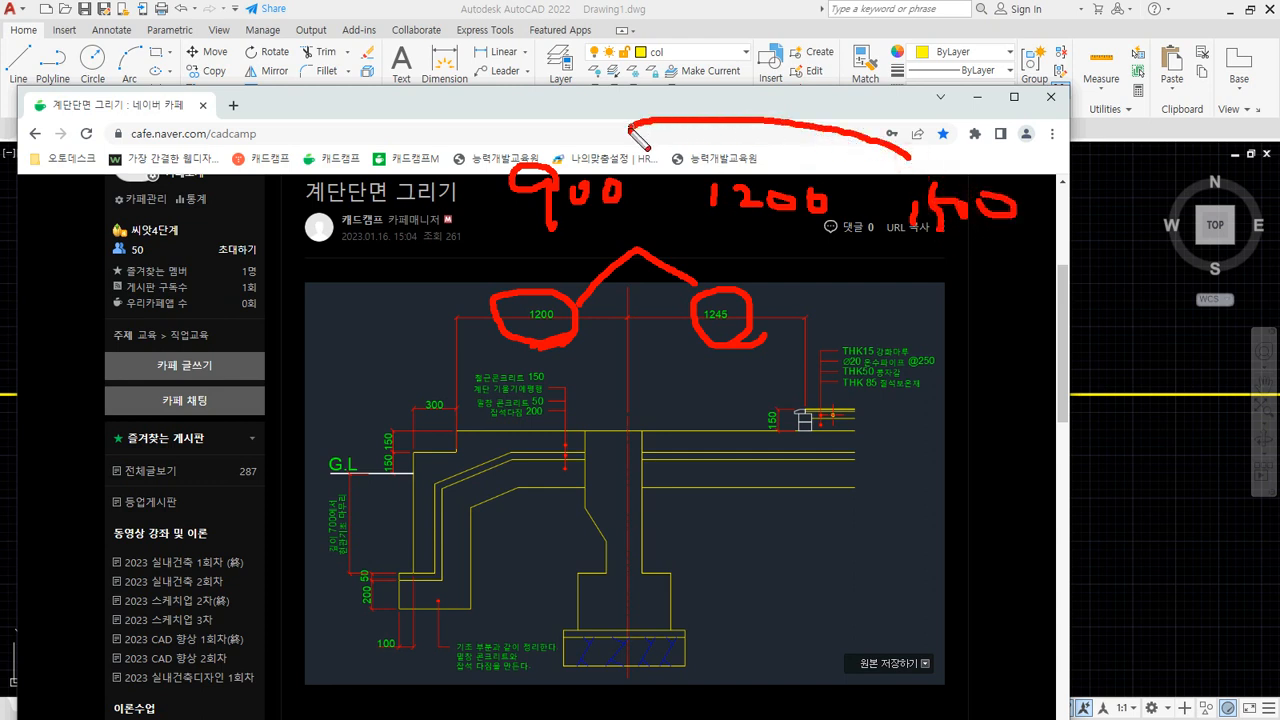
drag(740, 98, 741, 140)
mouse_move(548, 348)
mouse_down()
mouse_move(590, 335)
mouse_move(585, 345)
mouse_up()
drag(537, 366, 575, 355)
drag(769, 330, 728, 373)
drag(765, 326, 736, 353)
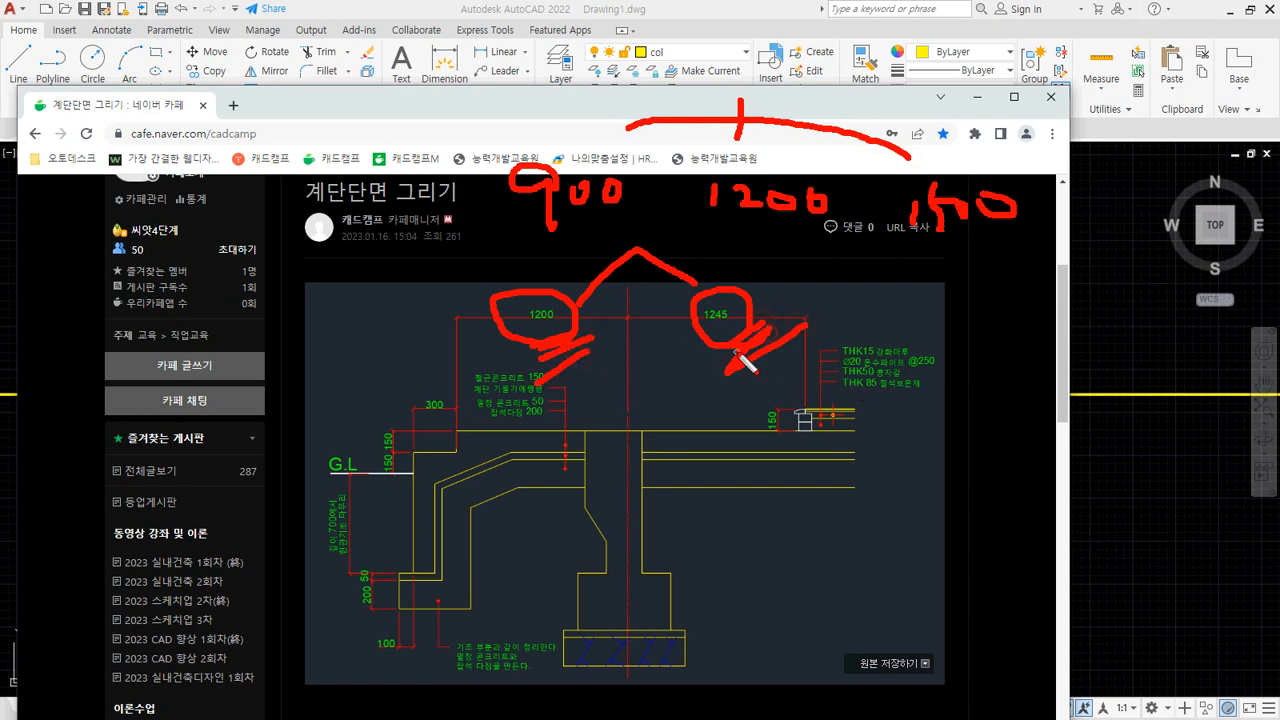
mouse_move(554, 356)
mouse_down()
mouse_move(549, 277)
mouse_move(565, 350)
mouse_up()
key(Escape)
Switch back to AutoCAD and offset the wall centerline 1200 to the left for the upper stair edge
click(664, 7)
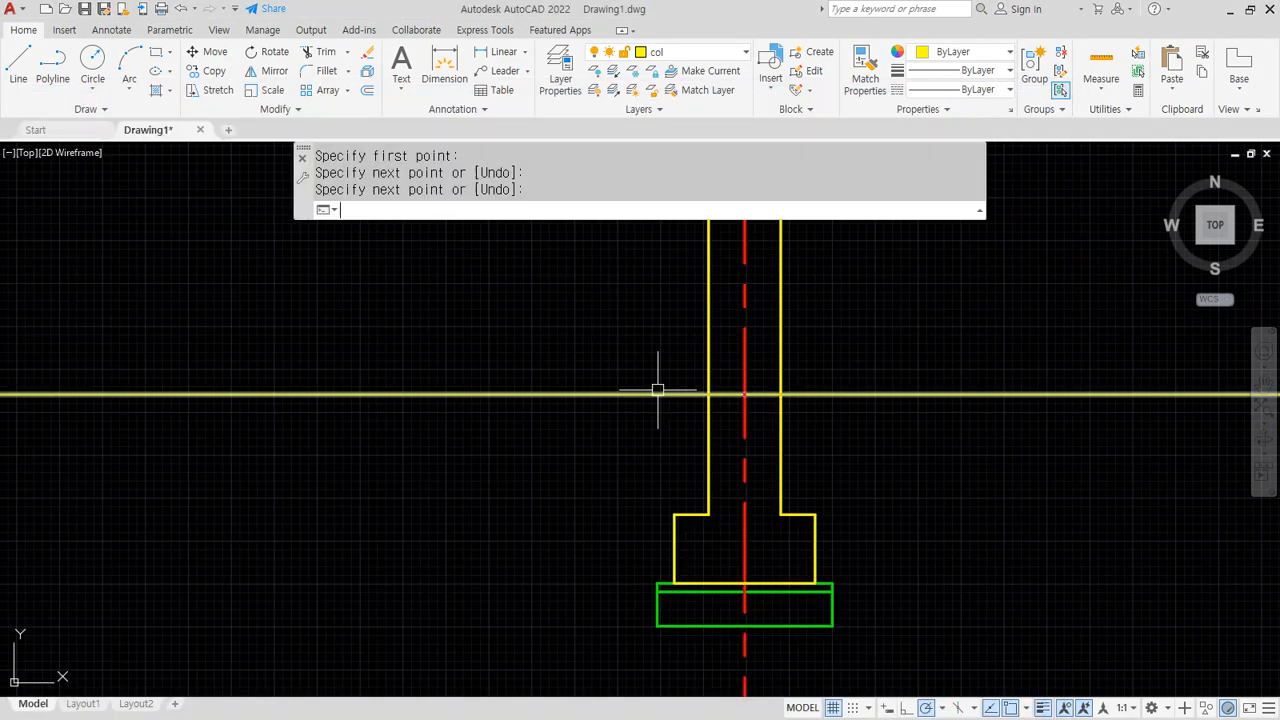
text(o)
key(Return)
text(1200)
key(Return)
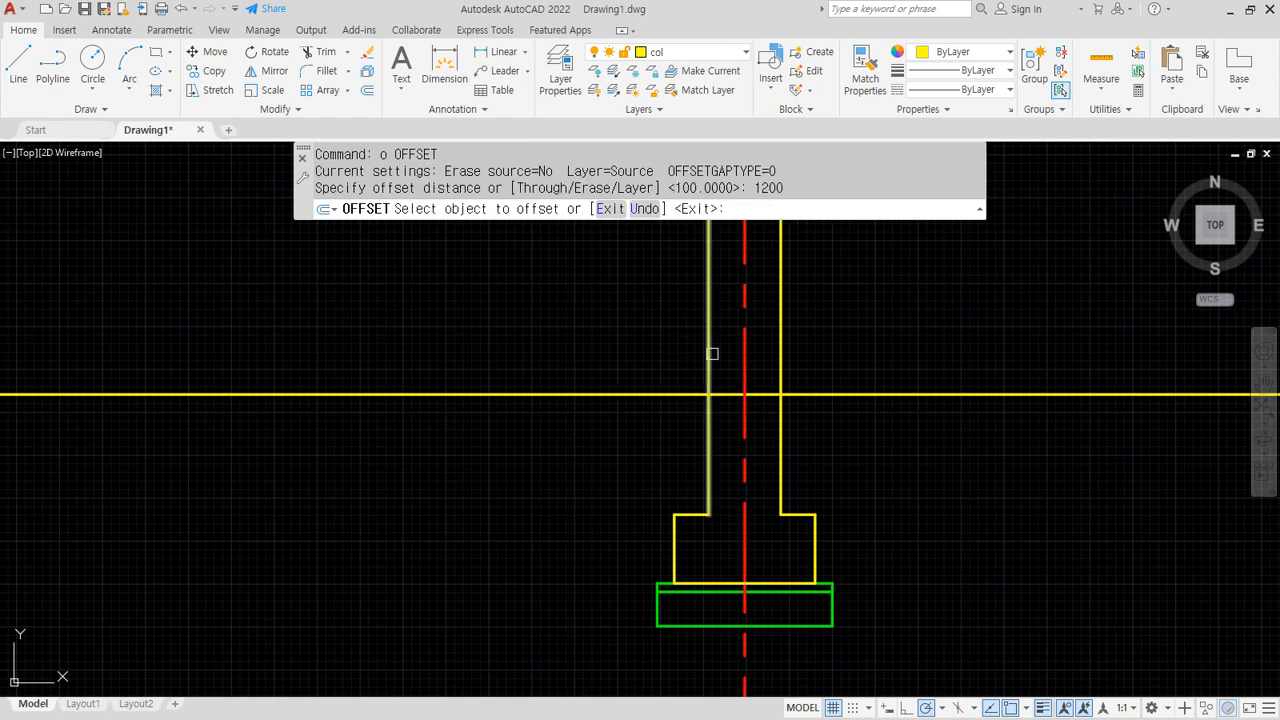
click(743, 343)
click(575, 352)
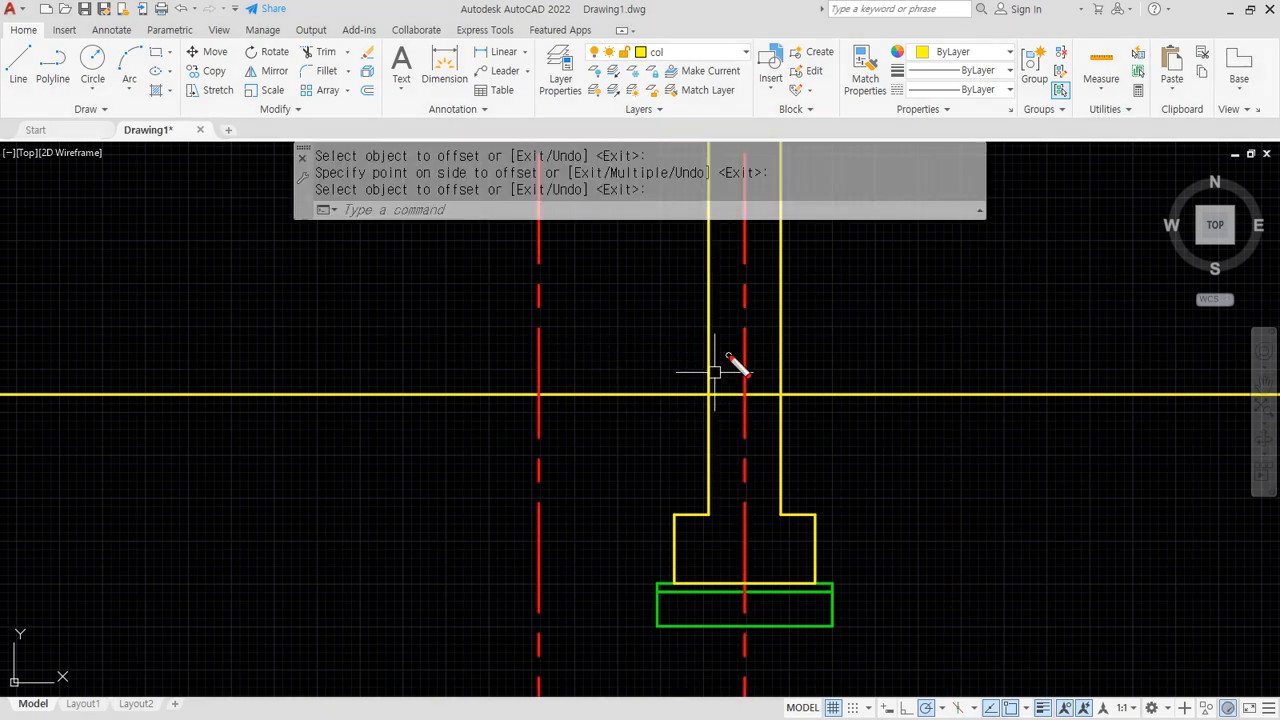
drag(714, 354, 574, 354)
key(Escape)
Match the properties of the offset centerline copy to those of the yellow horizontal ground line
text(ma)
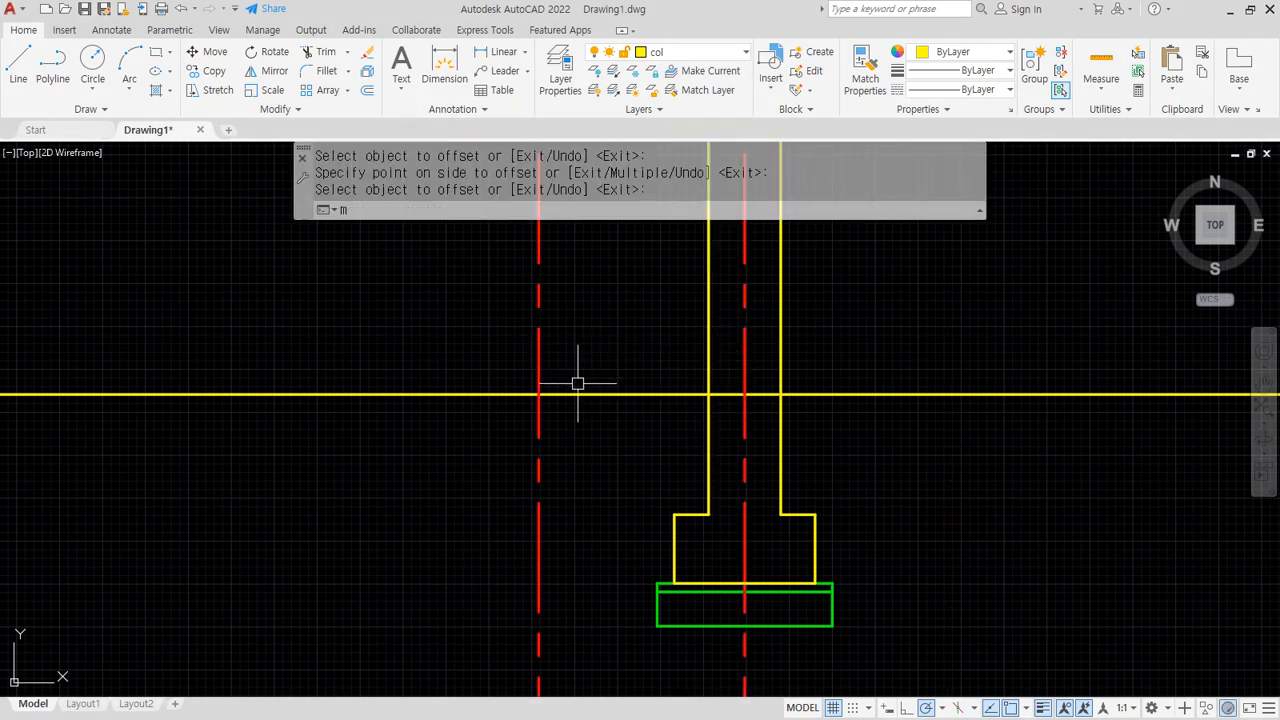
key(Return)
click(560, 395)
click(538, 363)
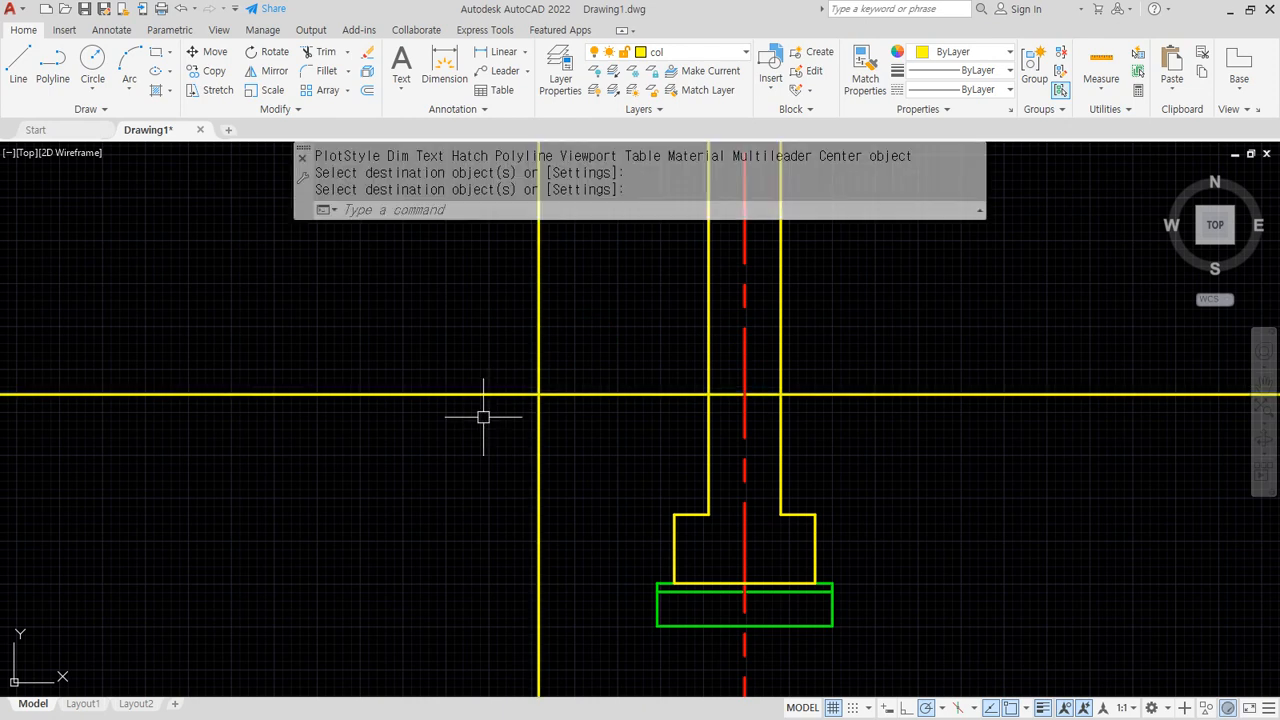
Offset the horizontal ground line upward twice at 150 spacing to set the two riser heights
text(o)
key(Return)
text(150)
key(Return)
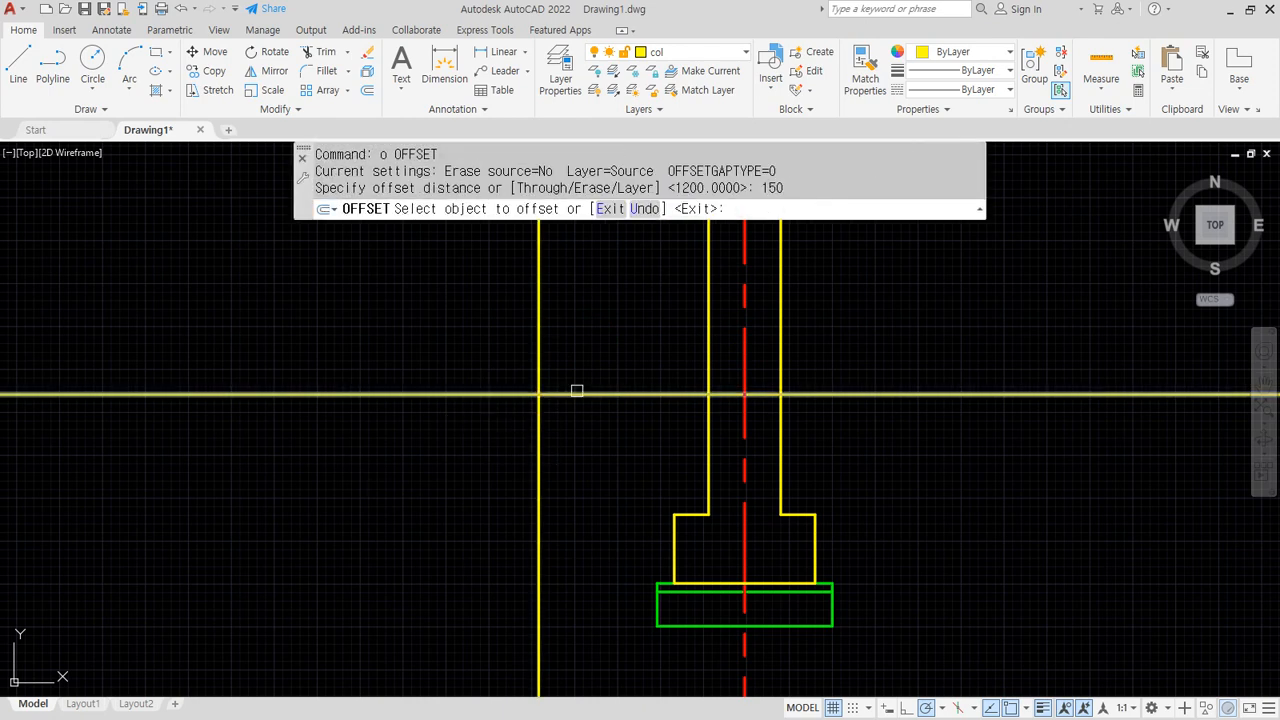
click(577, 392)
click(571, 350)
click(567, 369)
click(570, 309)
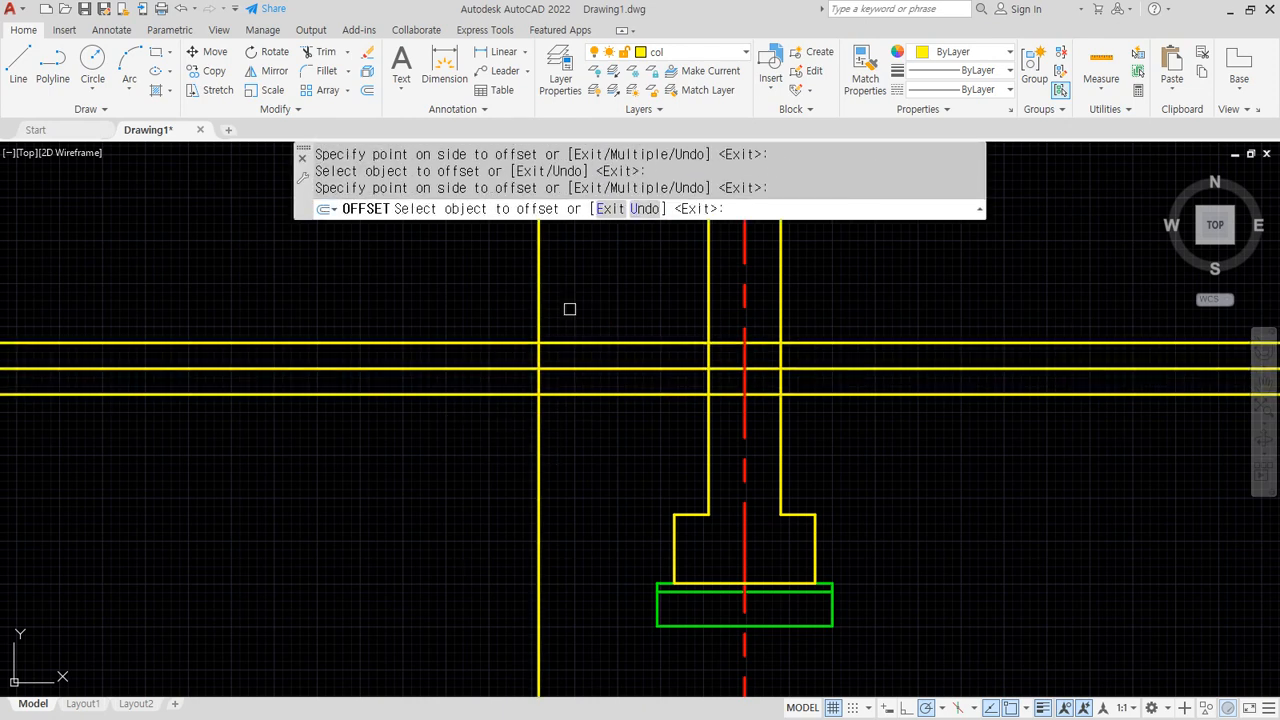
scroll(490, 361, up, 2)
key(Return)
Offset the vertical upper stair edge line 300 to the left for the tread depth
key(Return)
text(300)
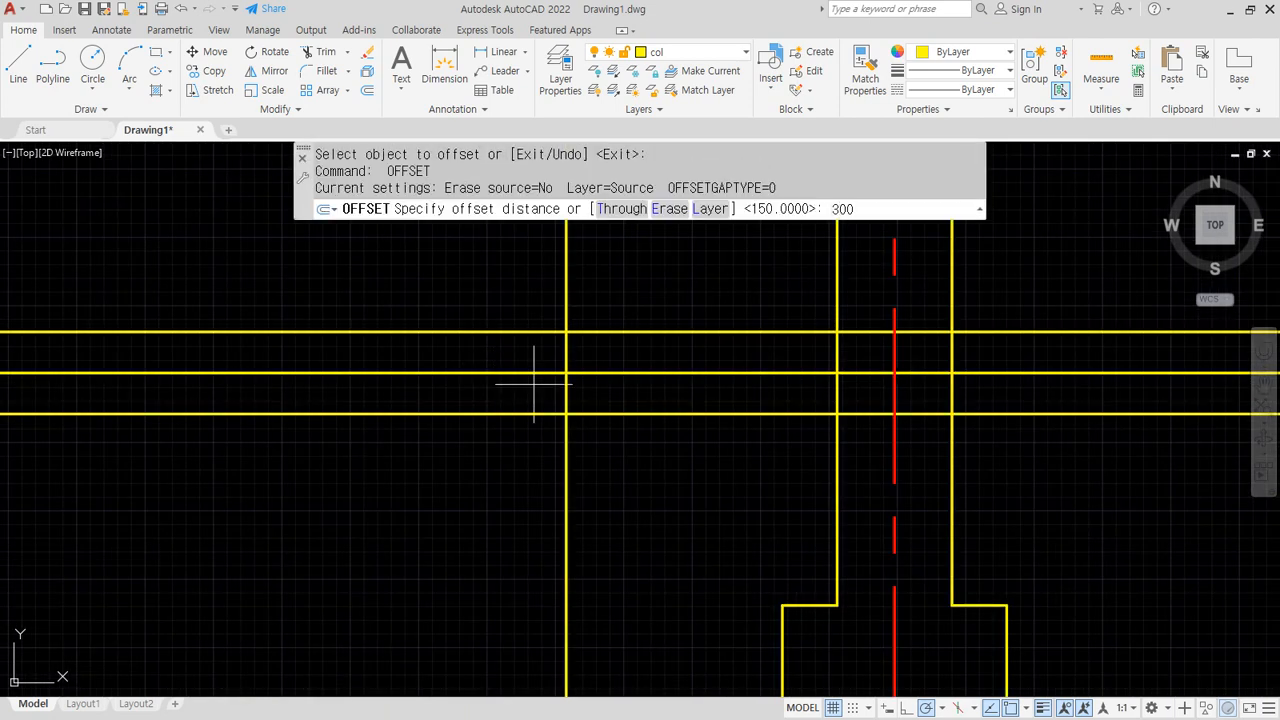
key(Return)
click(565, 360)
click(457, 380)
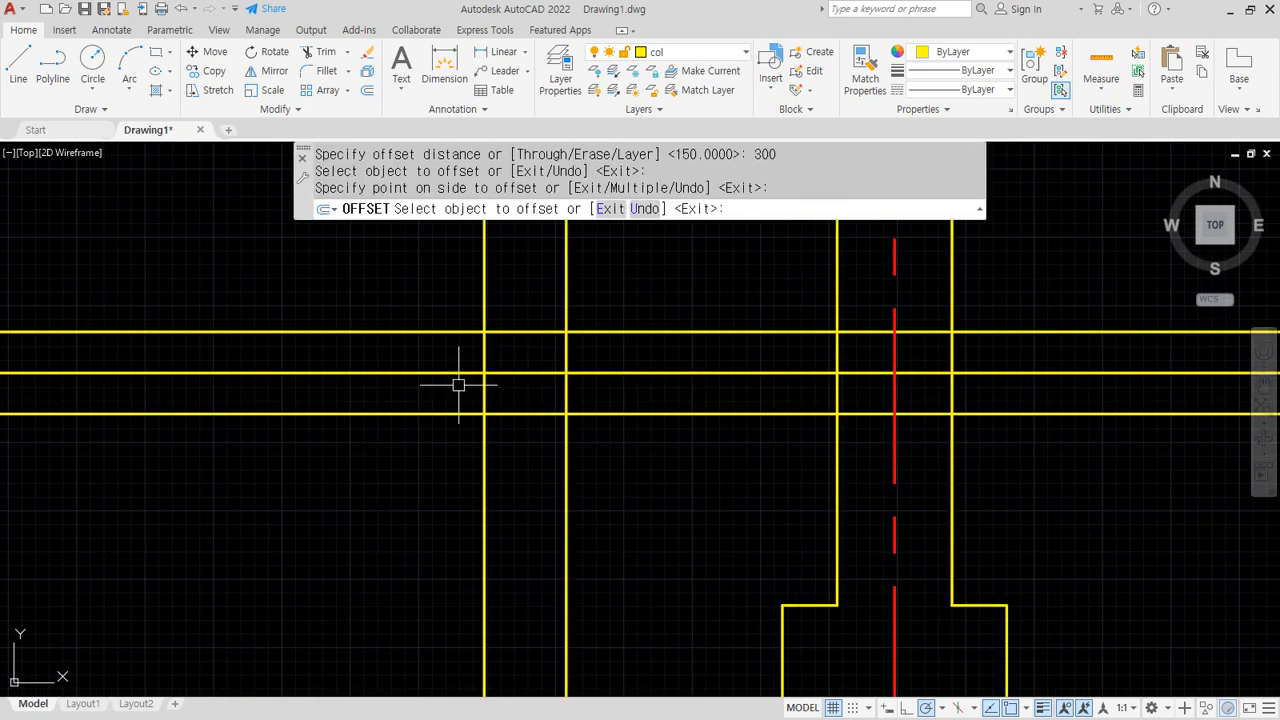
key(Return)
mouse_move(617, 334)
mouse_down()
mouse_move(566, 374)
mouse_move(484, 373)
mouse_move(498, 600)
mouse_up()
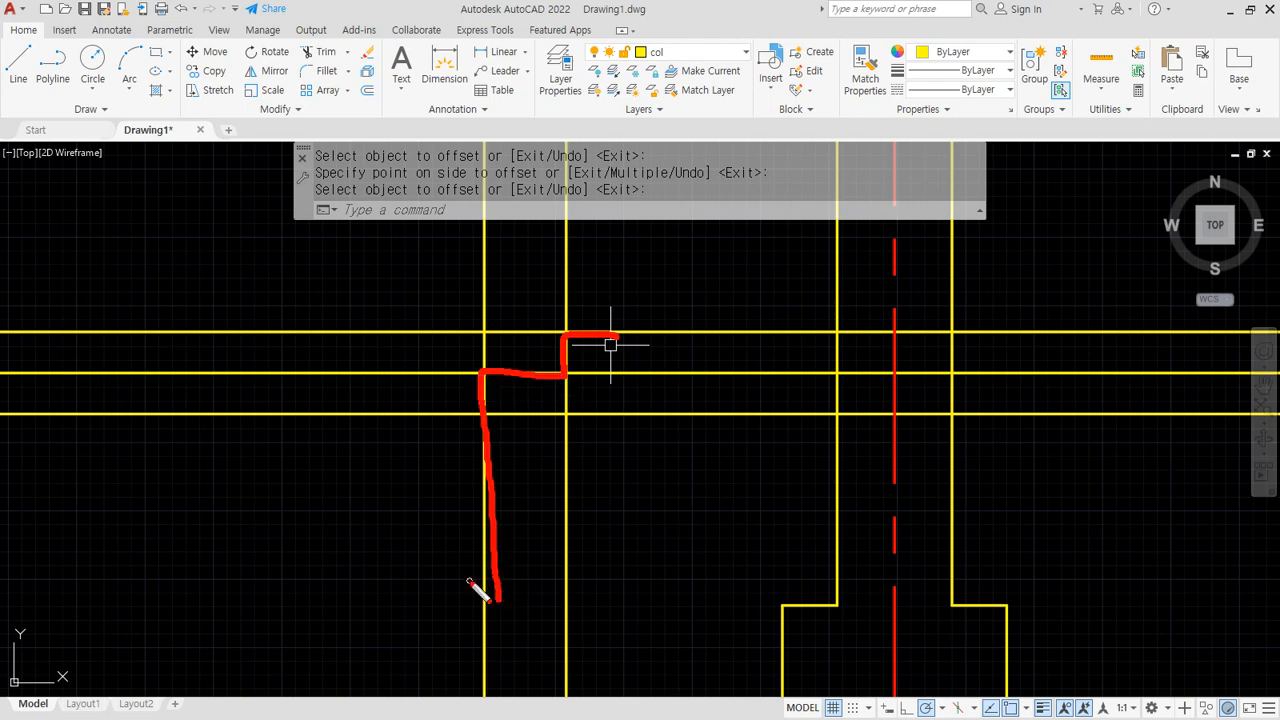
key(Escape)
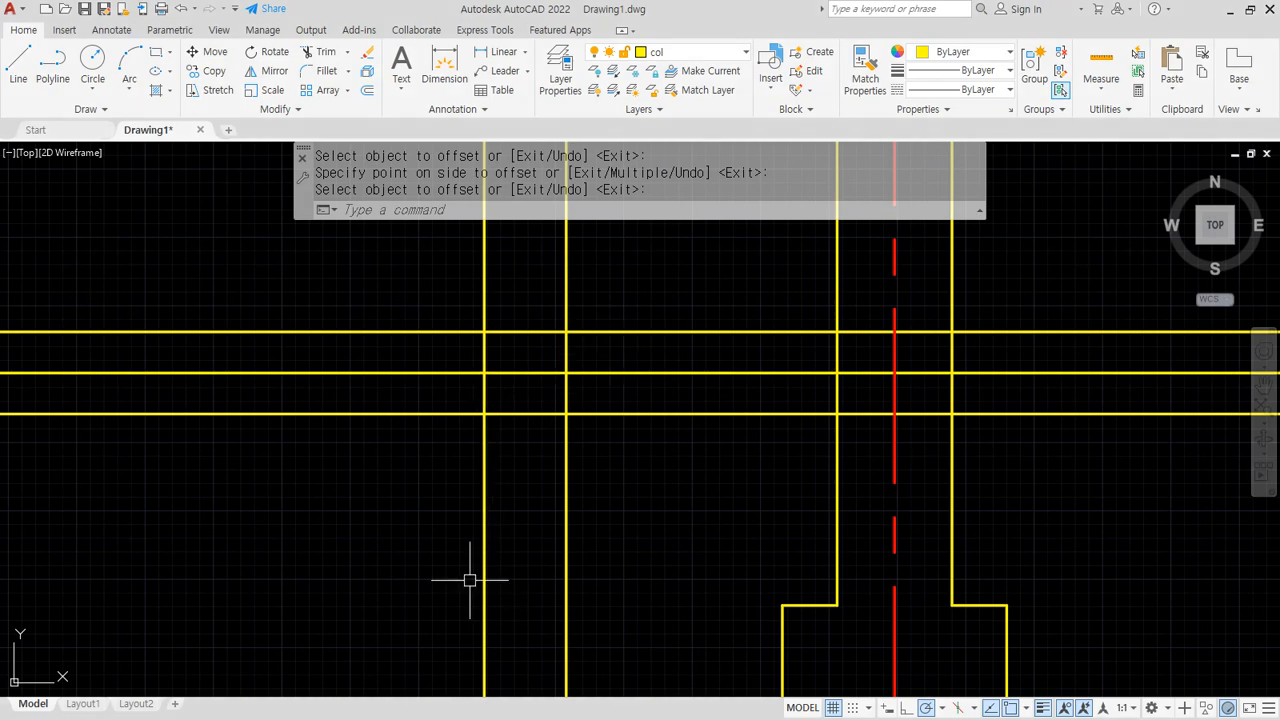
Fillet the offset horizontal and vertical lines at their three corners with radius 0 to form the stepped stair profile
text(f)
key(Return)
click(574, 332)
click(566, 351)
key(Return)
click(567, 354)
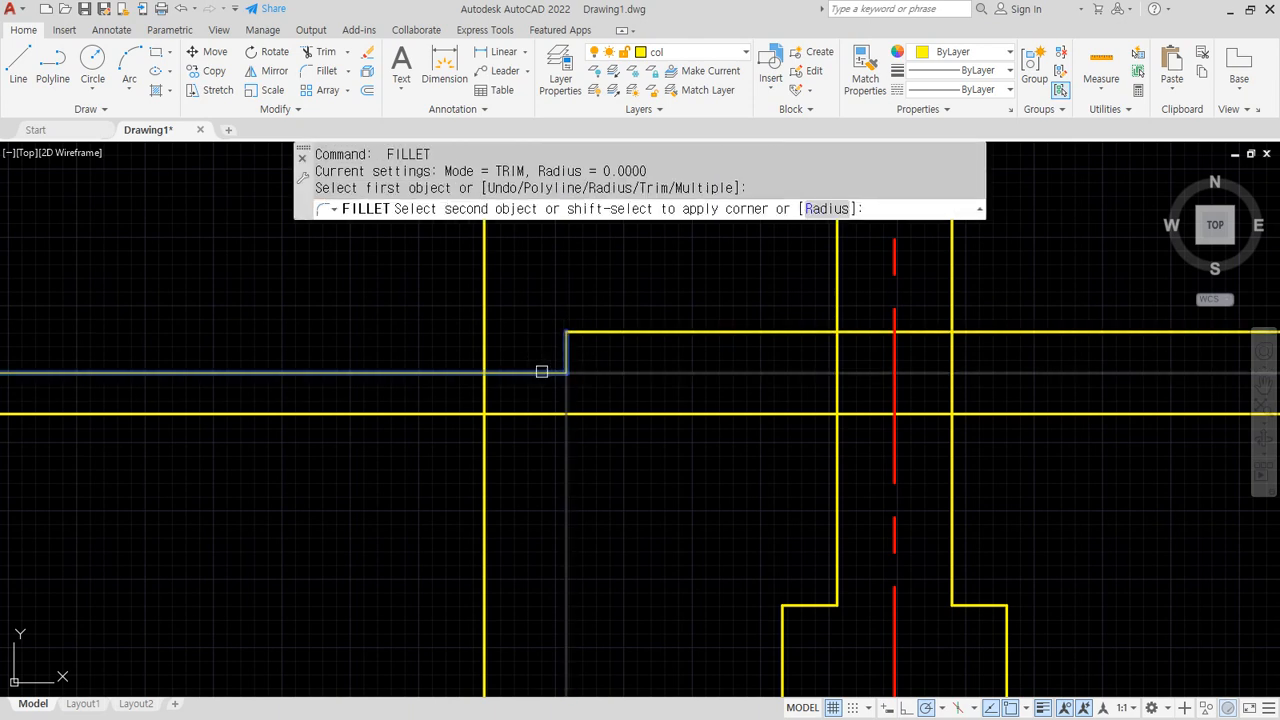
click(528, 372)
key(Return)
click(510, 373)
click(487, 381)
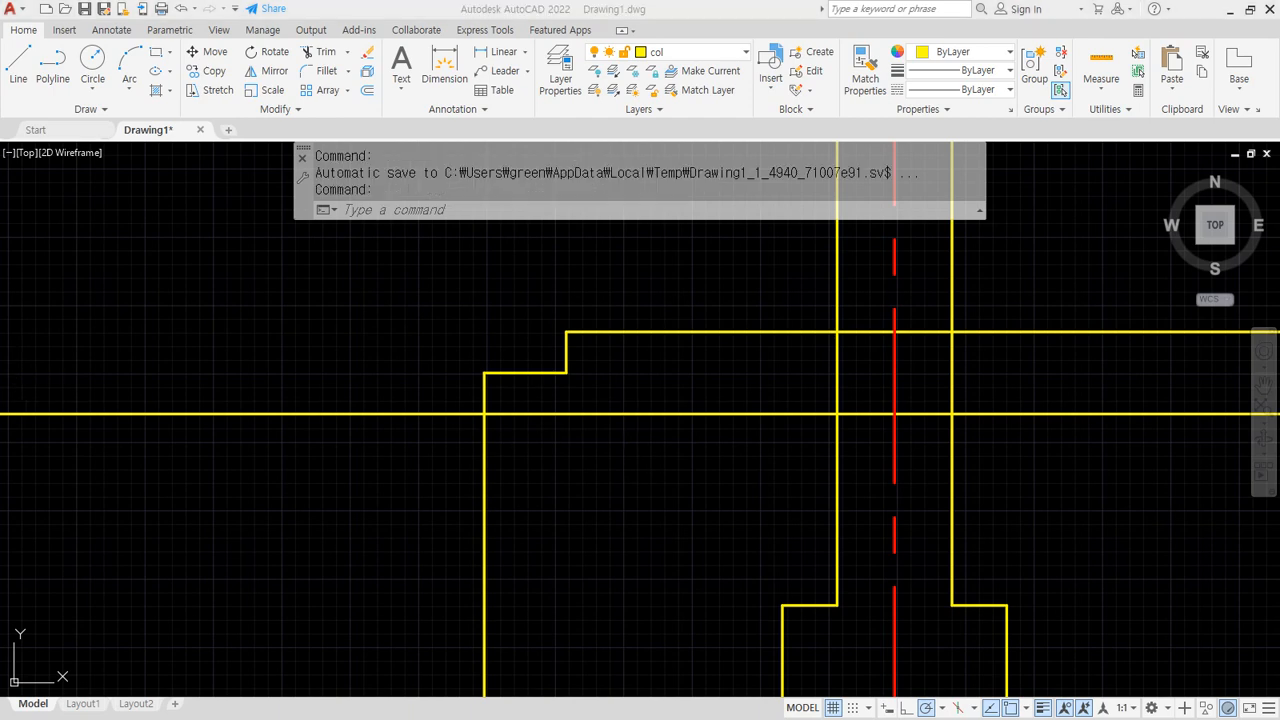
Check the slab outline in the reference drawing and add the lines 슬랩, 스라브 and 슬래브 to the Notepad notes
key(alt+Tab)
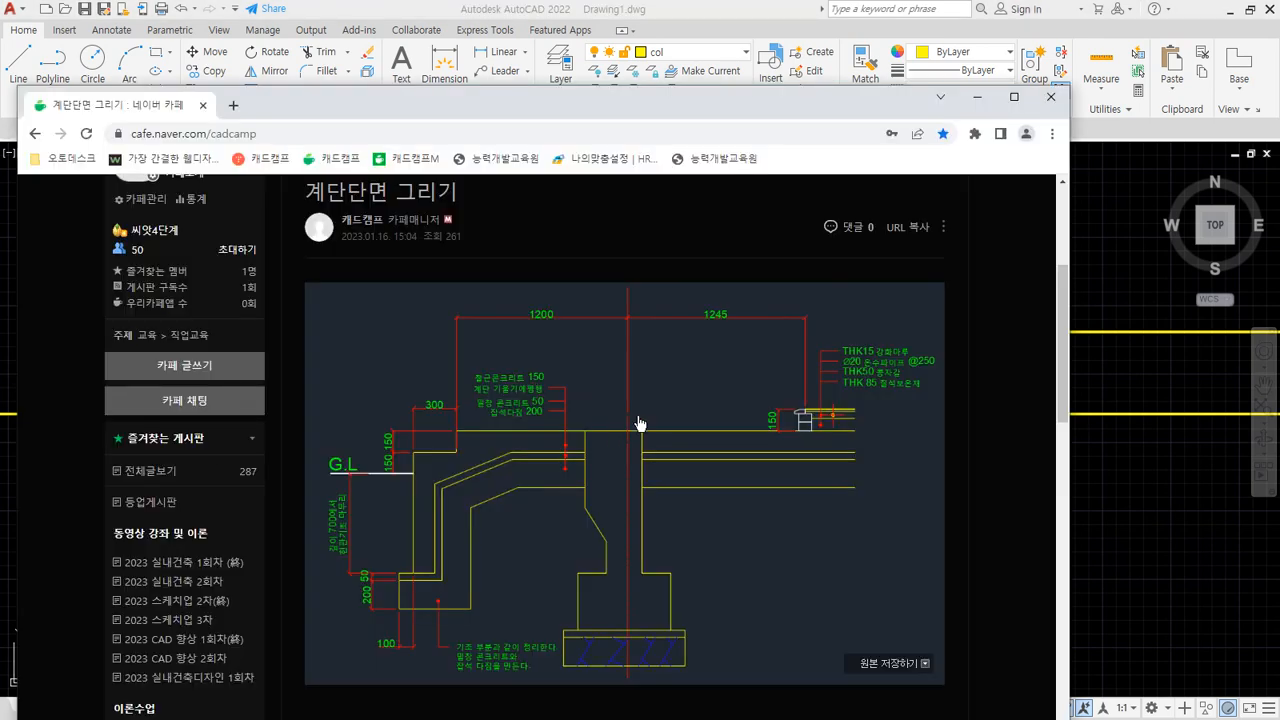
key(ctrl+2)
mouse_move(738, 446)
mouse_down()
mouse_move(463, 449)
mouse_move(428, 560)
mouse_move(404, 503)
mouse_move(466, 451)
mouse_move(509, 443)
mouse_move(837, 437)
mouse_move(848, 458)
mouse_move(605, 452)
mouse_up()
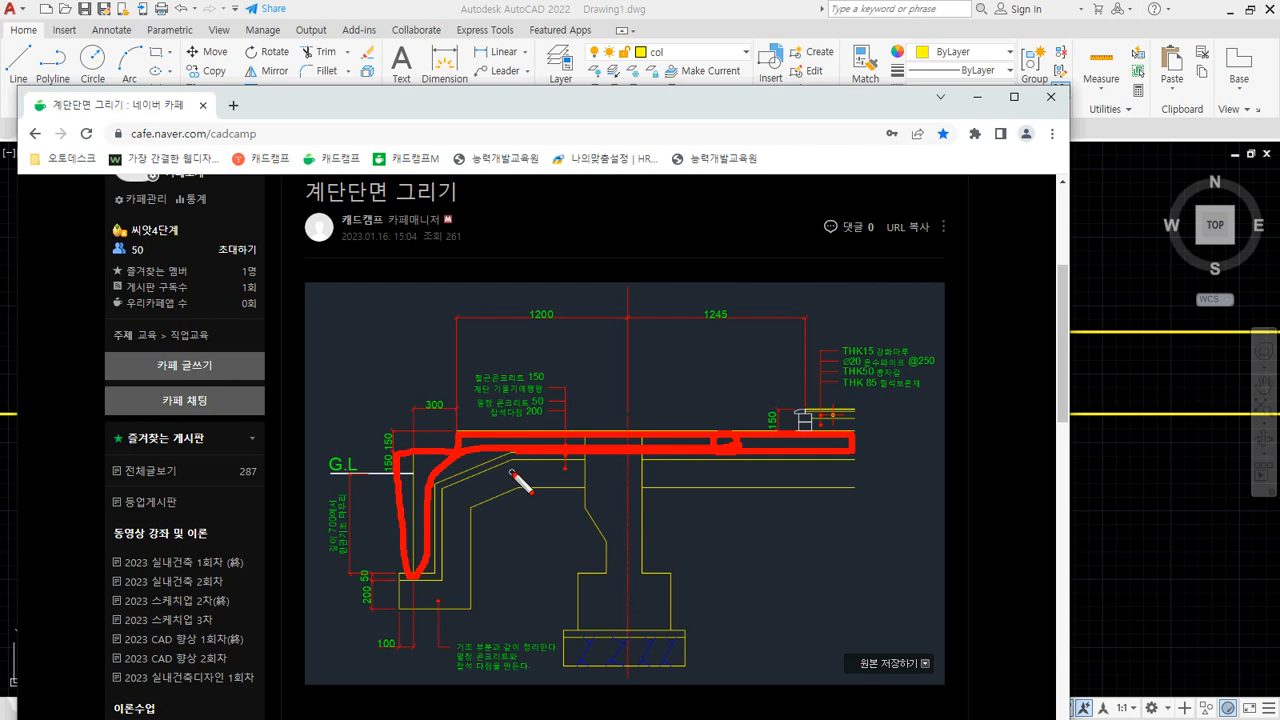
key(Escape)
key(alt+Tab)
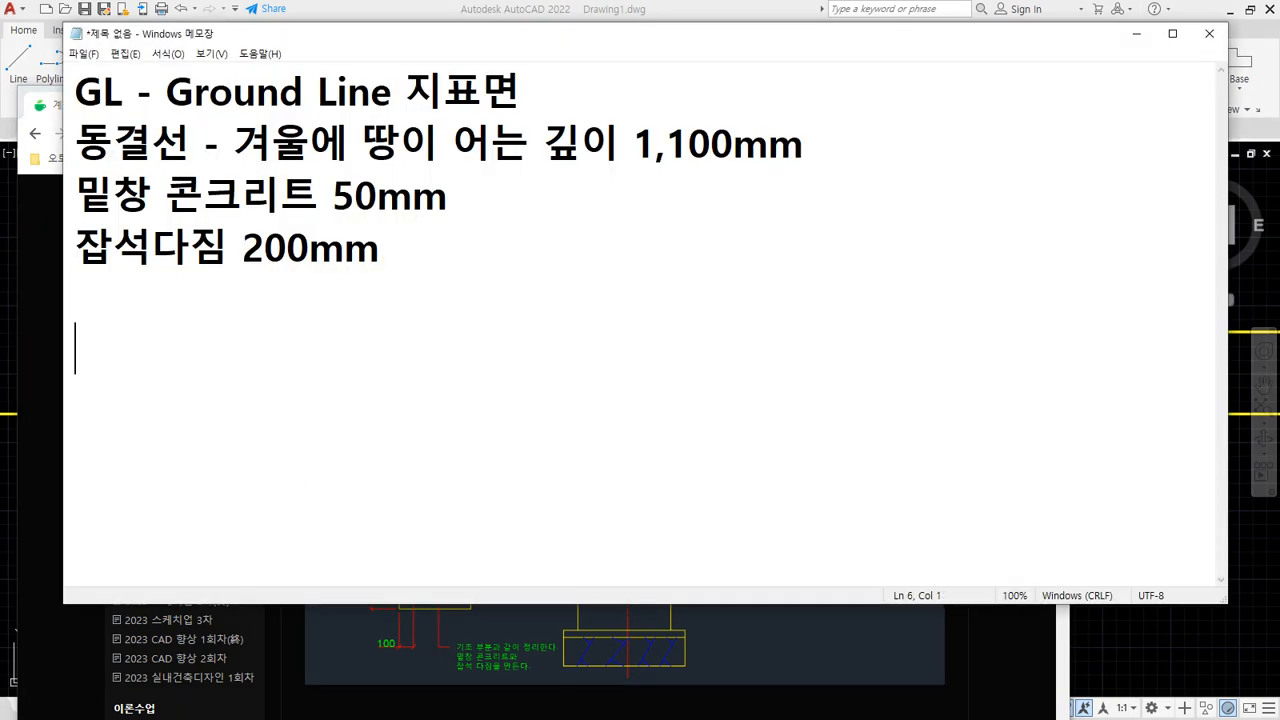
text(슬랩 )
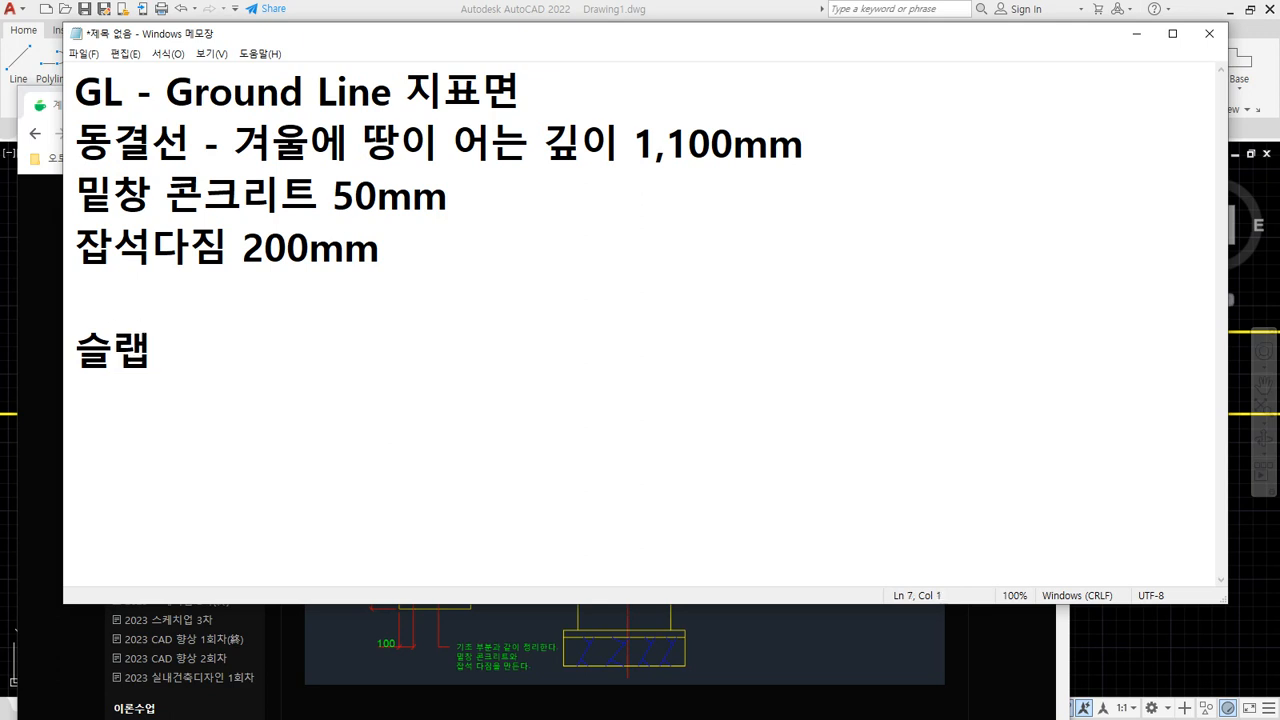
text(스라브 )
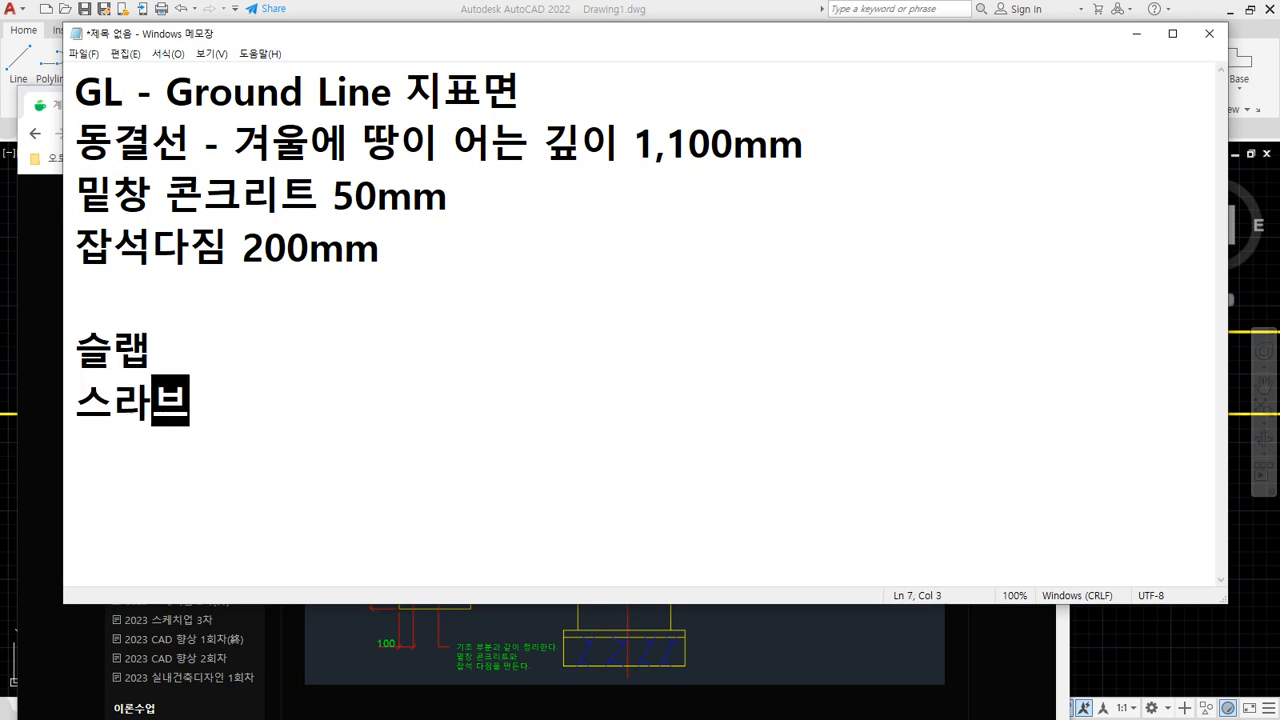
text(슬래브)
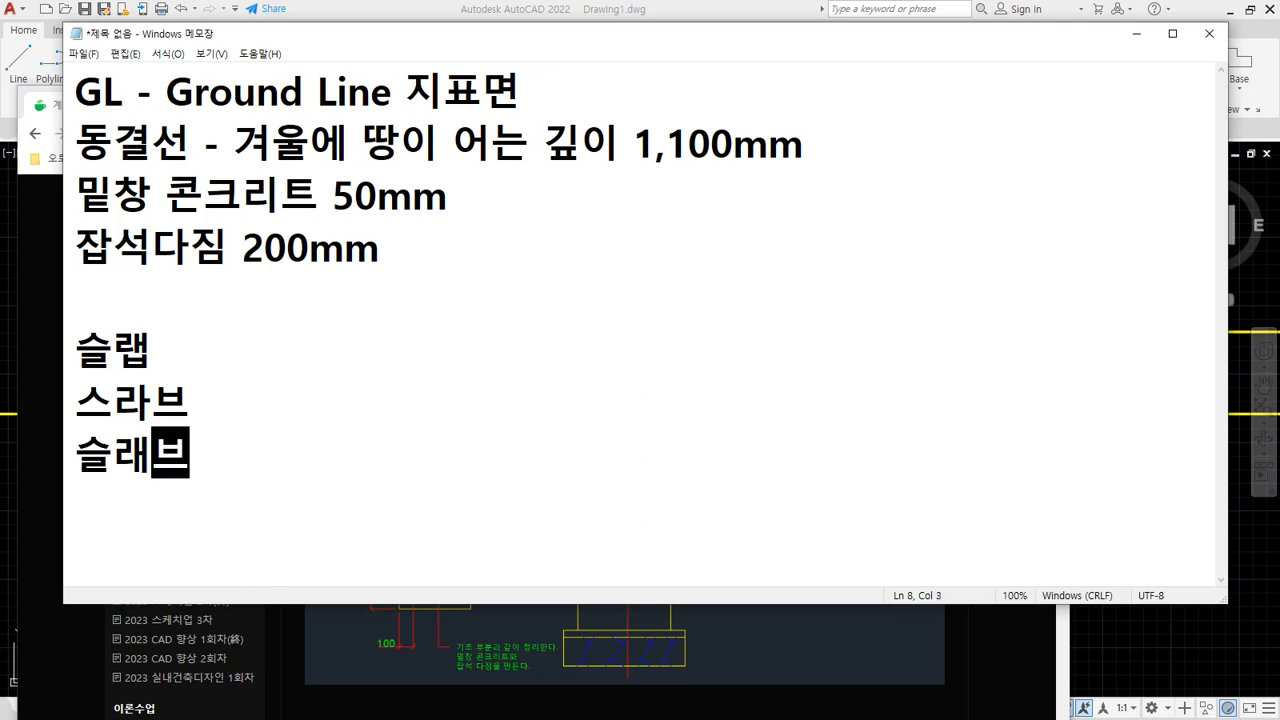
Return to AutoCAD and offset the slab's top line 150 downward for the slab thickness
click(390, 10)
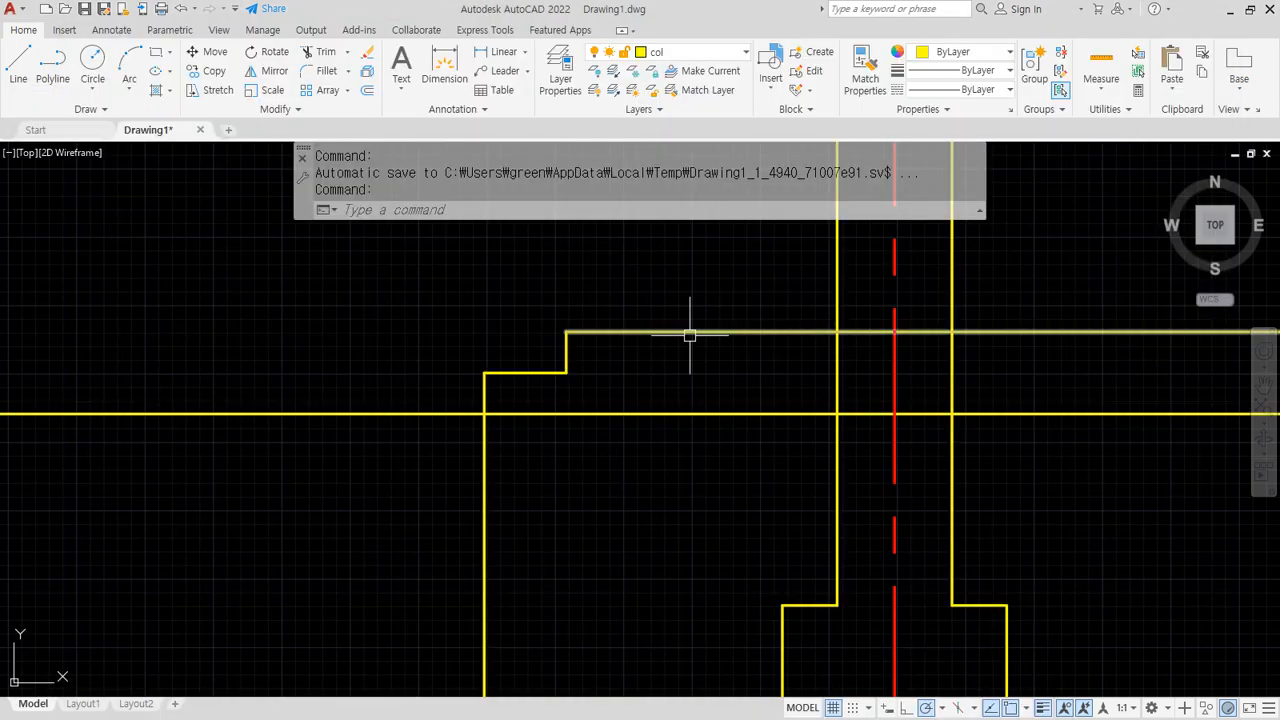
scroll(678, 343, up, 4)
drag(711, 311, 738, 383)
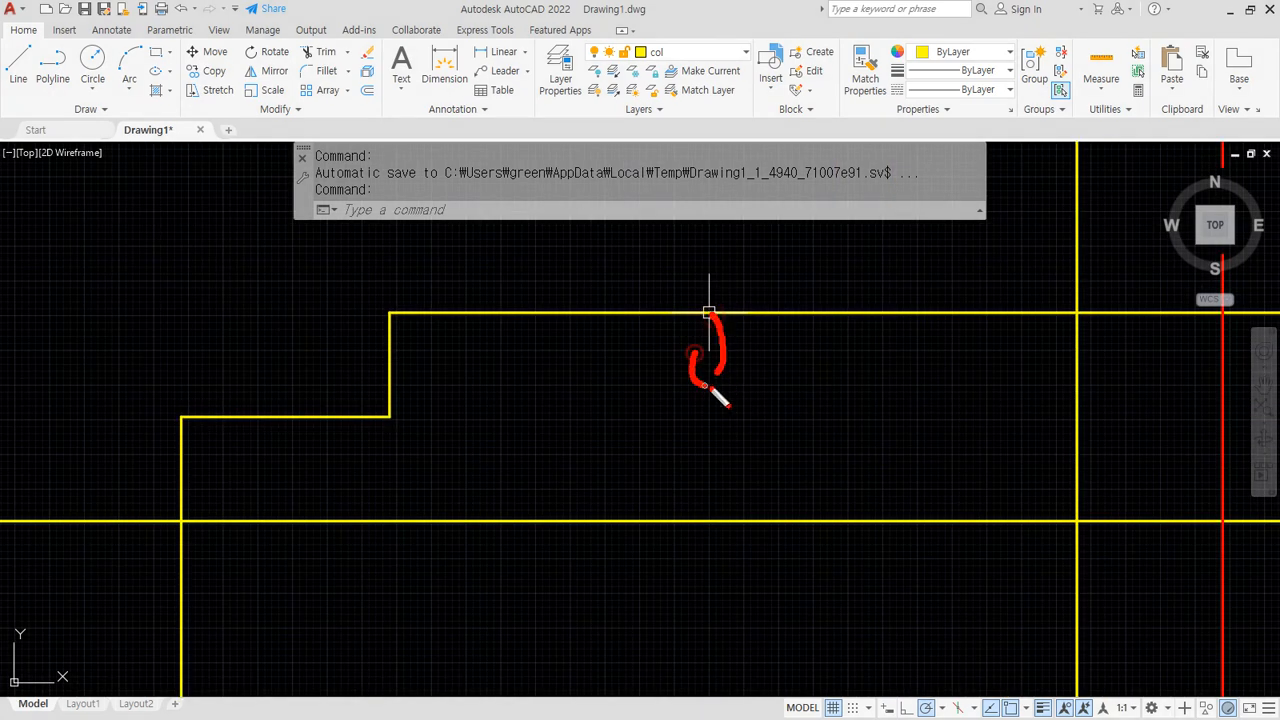
drag(807, 335, 808, 366)
mouse_move(845, 310)
mouse_down()
mouse_move(858, 366)
mouse_move(886, 358)
mouse_move(882, 345)
mouse_up()
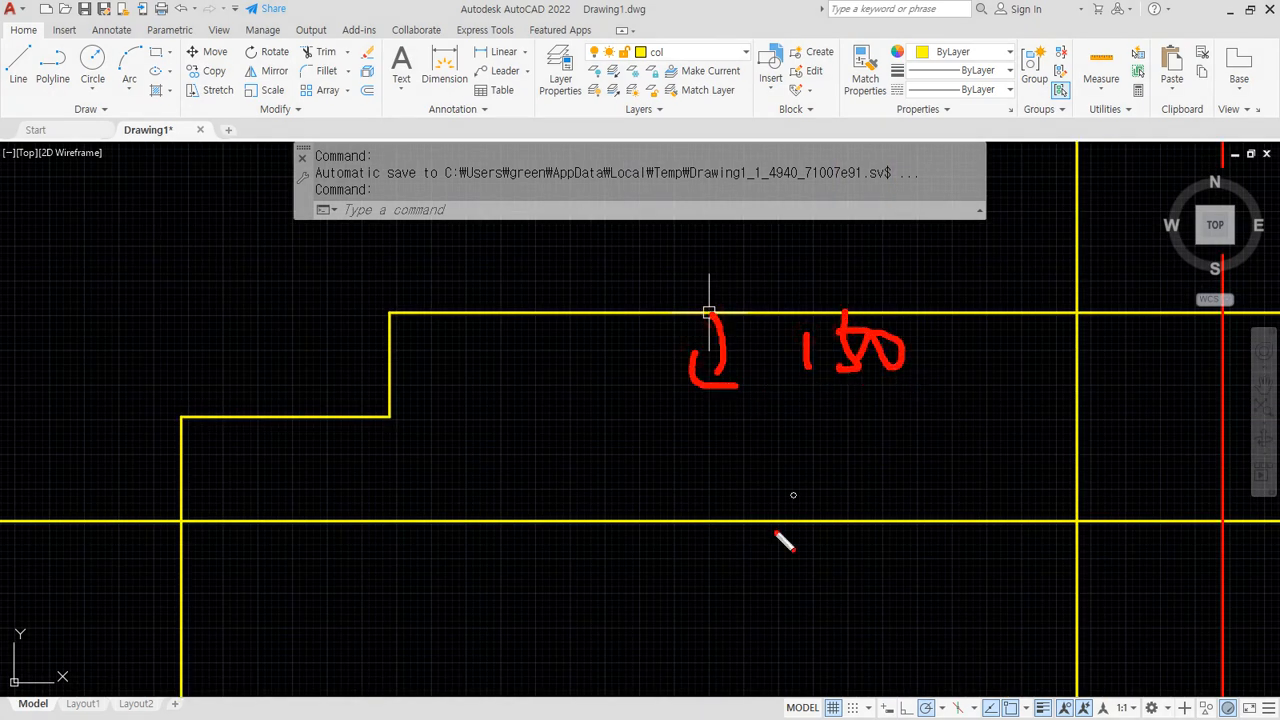
key(Escape)
text(o)
key(Return)
text(1)
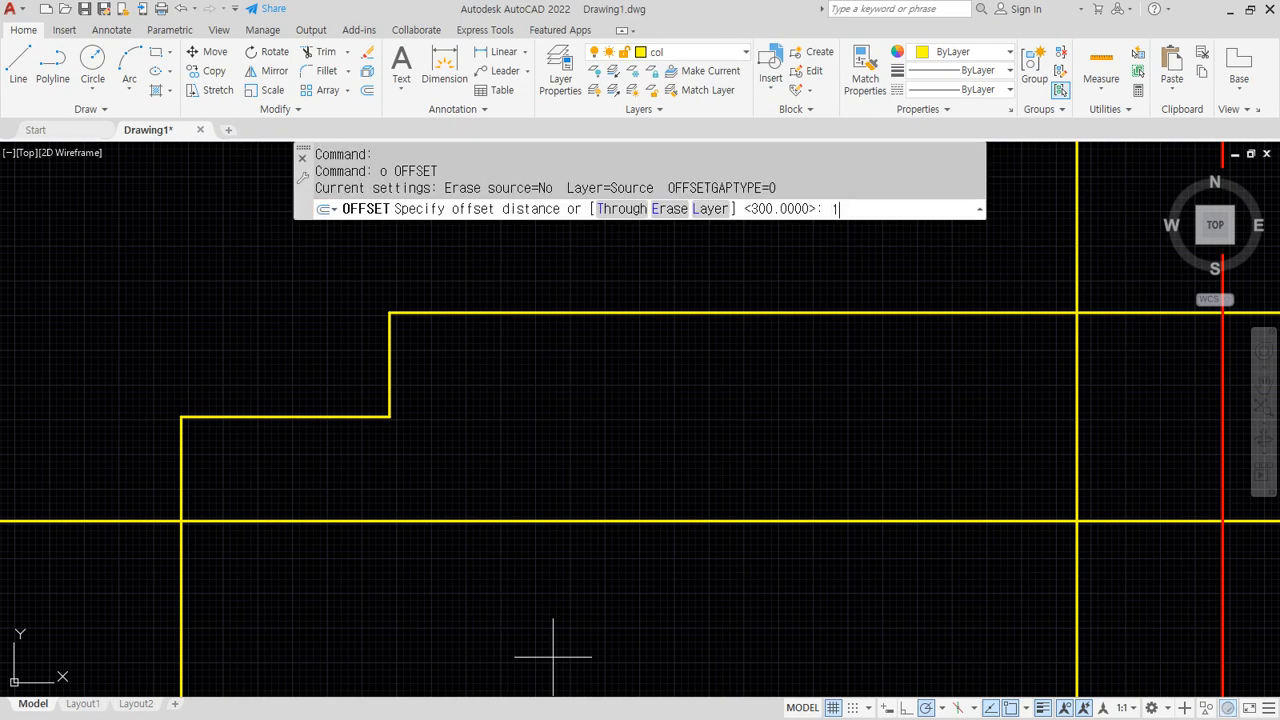
text(50)
key(Return)
click(683, 314)
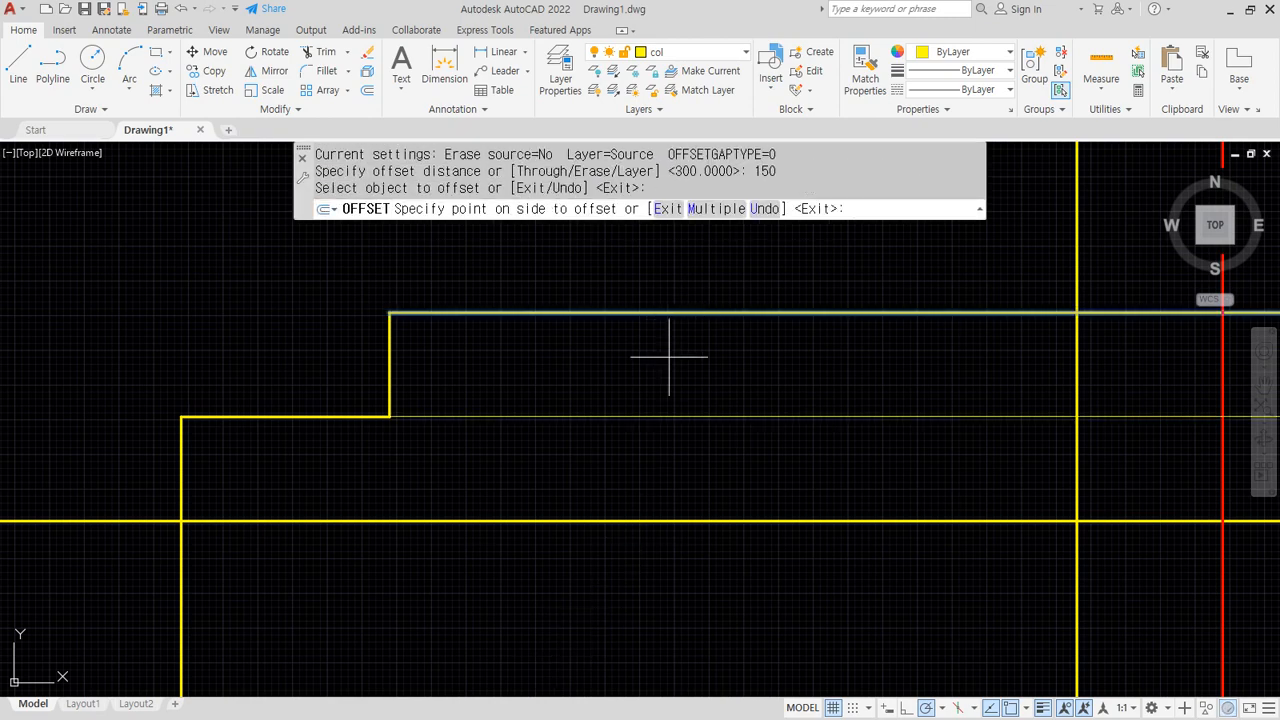
click(541, 488)
Offset the stair's outer vertical edge 150 inward toward the wall
scroll(541, 488, down, 2)
scroll(409, 451, down, 2)
click(350, 474)
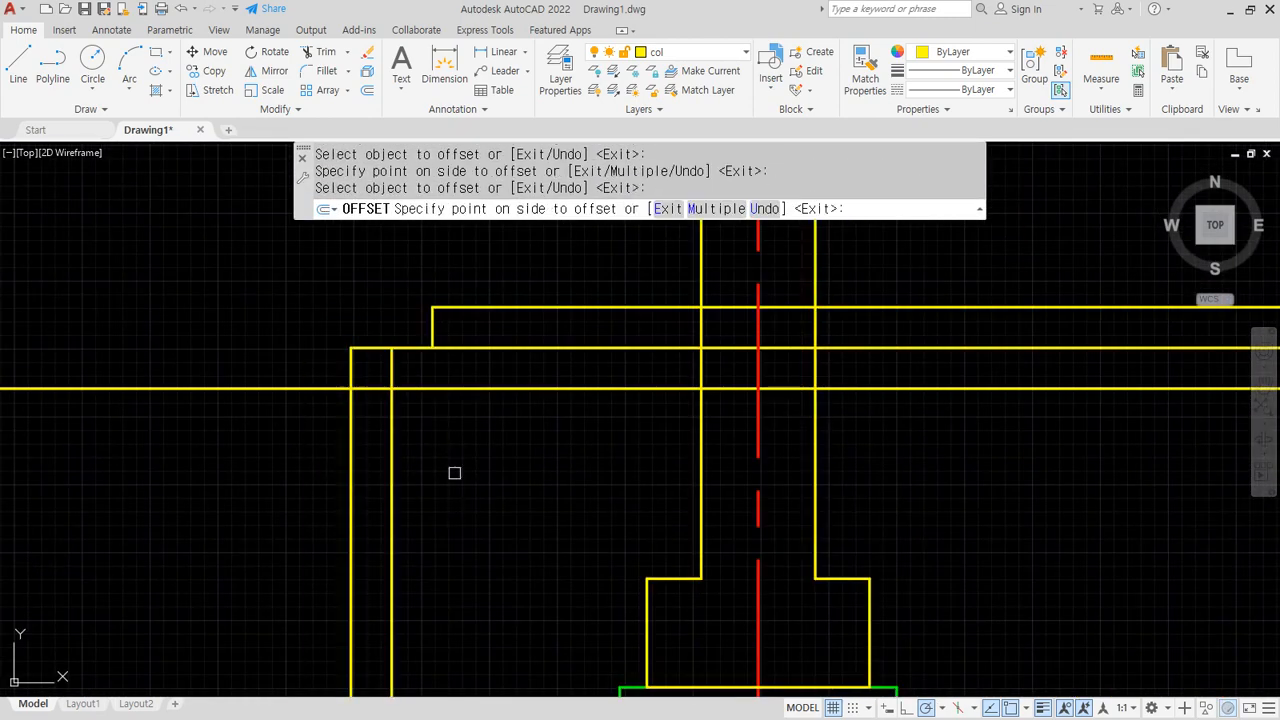
click(430, 552)
key(Return)
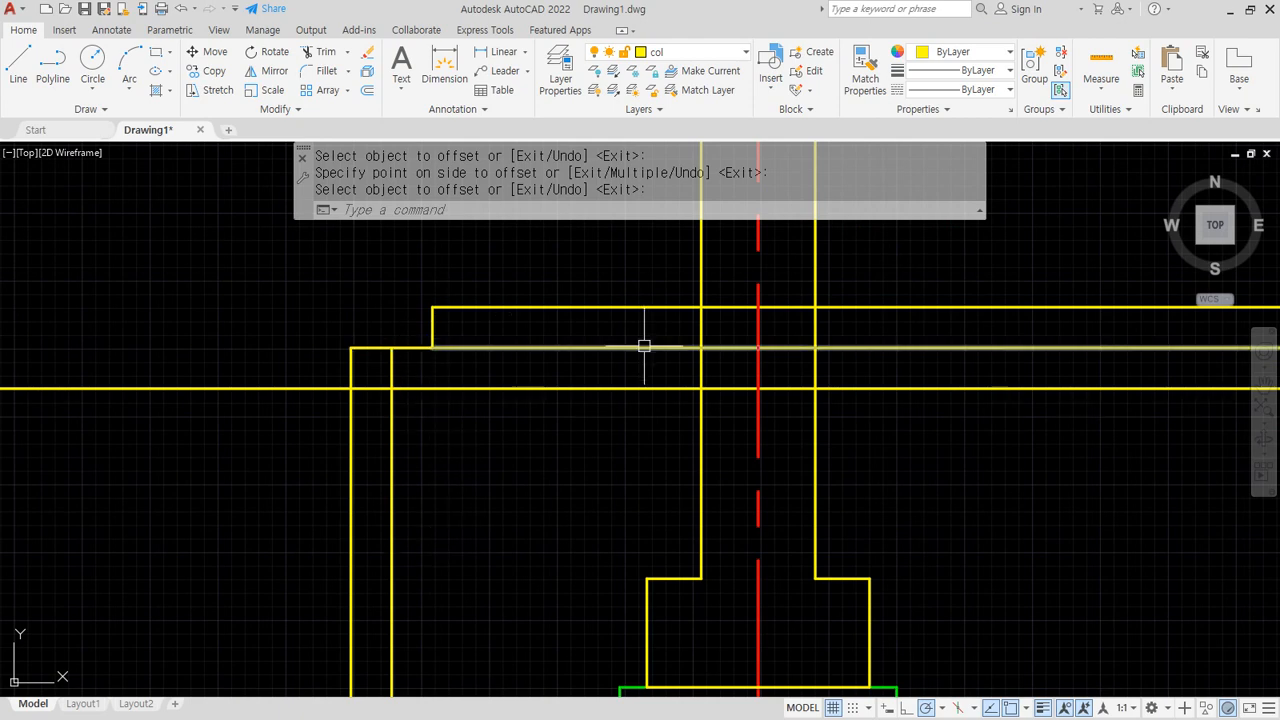
mouse_move(556, 307)
mouse_down()
mouse_move(951, 305)
mouse_move(947, 338)
mouse_move(963, 330)
mouse_up()
drag(342, 386, 342, 545)
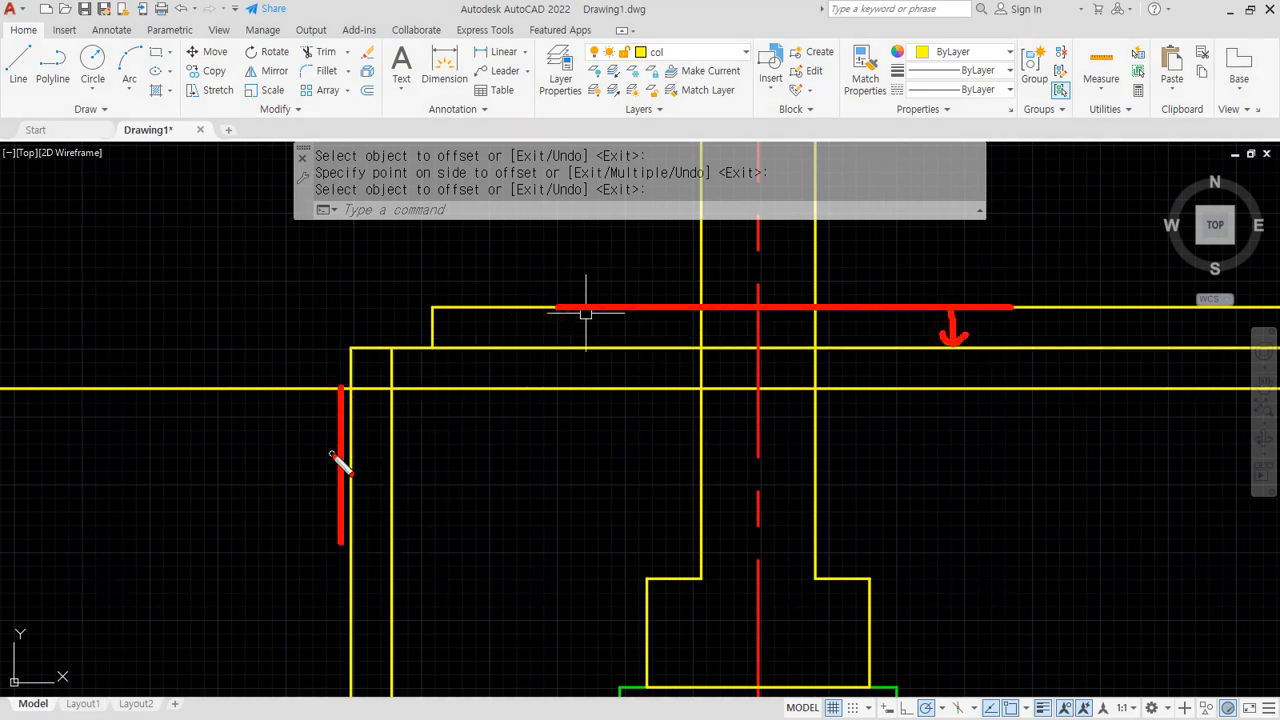
mouse_move(332, 453)
mouse_down()
mouse_move(388, 450)
mouse_move(370, 480)
mouse_up()
mouse_move(470, 418)
mouse_down()
mouse_move(343, 437)
mouse_move(512, 392)
mouse_move(480, 442)
mouse_up()
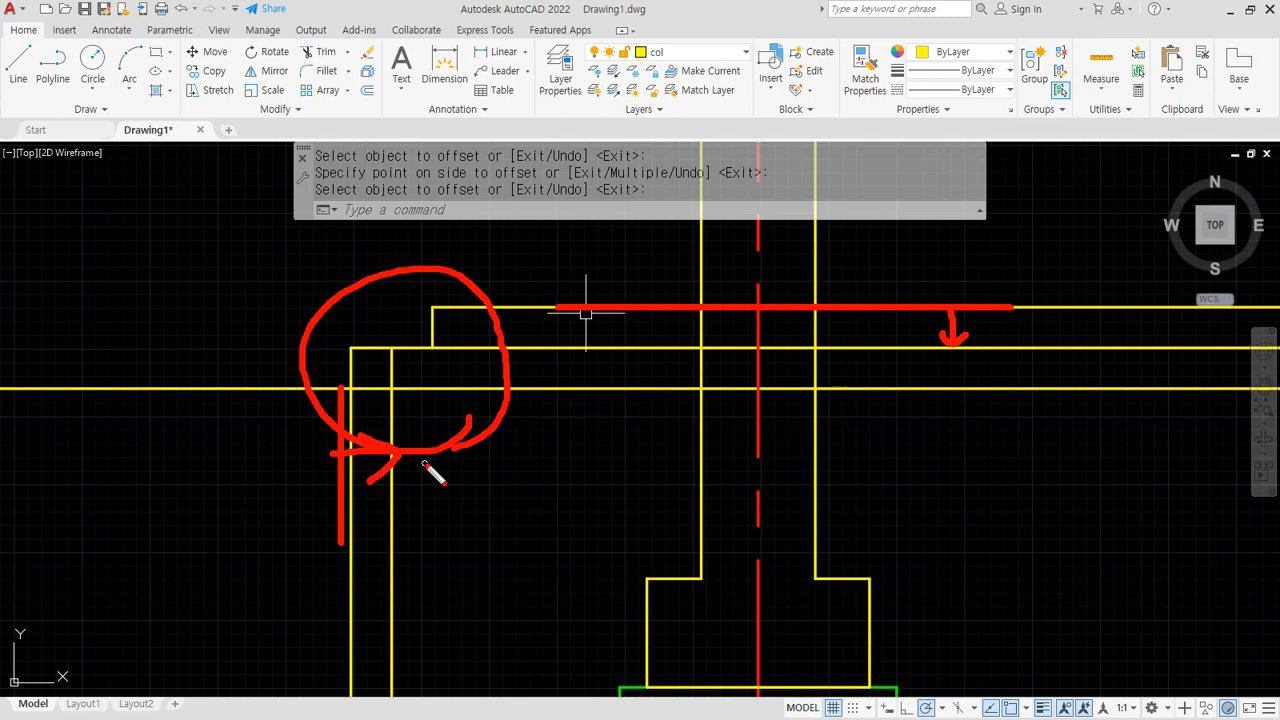
key(Escape)
scroll(378, 372, up, 2)
scroll(491, 386, down, 1)
middle_drag(491, 386, 474, 471)
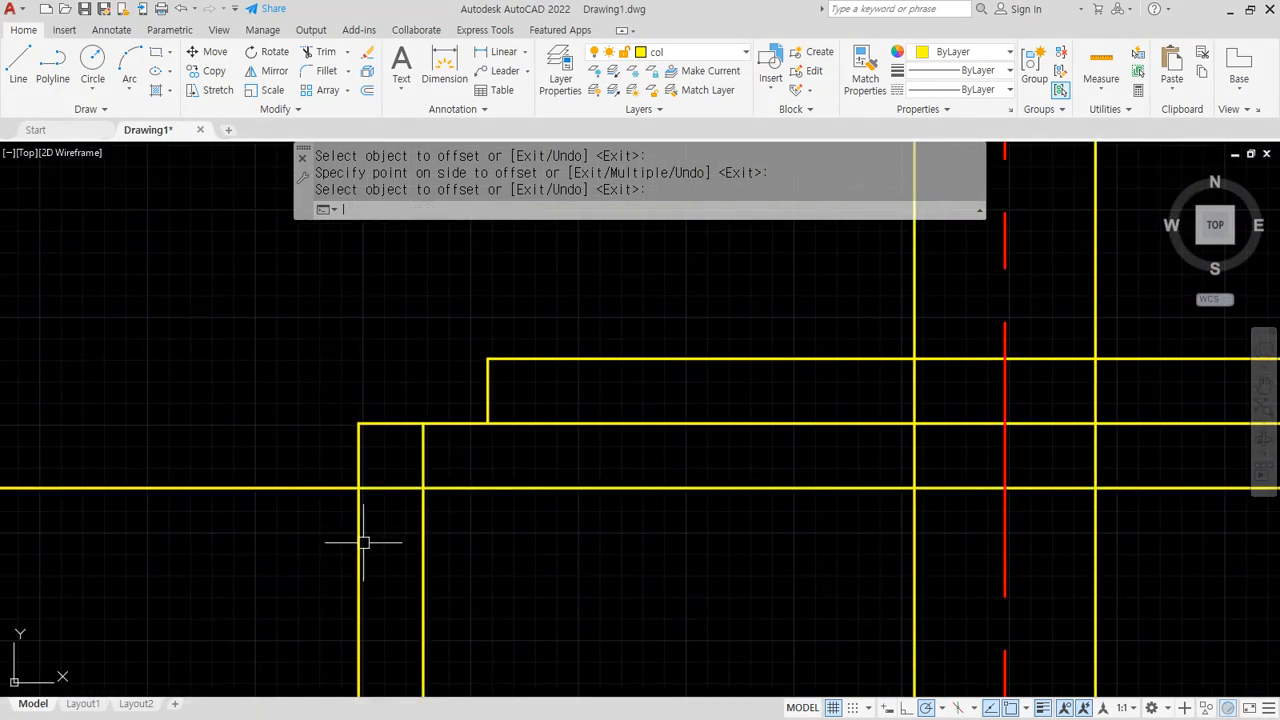
mouse_move(370, 504)
mouse_down()
mouse_move(366, 480)
mouse_move(373, 505)
mouse_up()
mouse_move(494, 415)
mouse_down()
mouse_move(488, 431)
mouse_move(504, 432)
mouse_up()
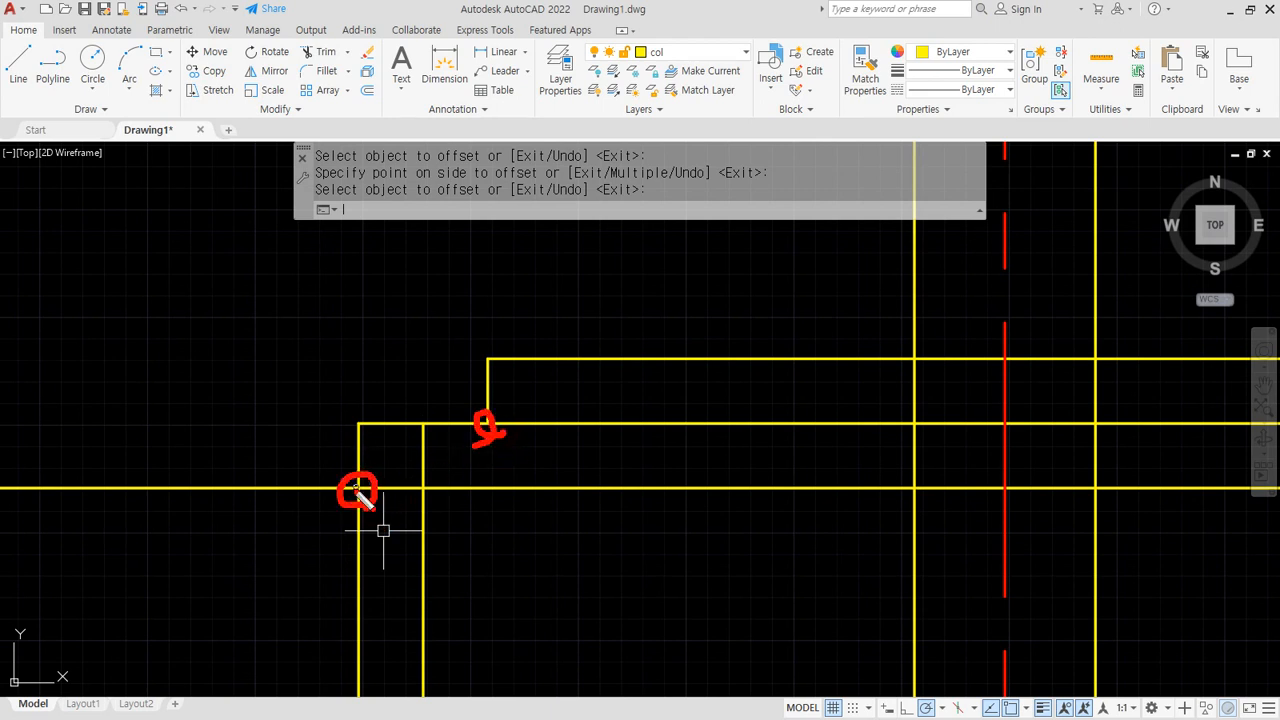
mouse_move(358, 487)
mouse_down()
mouse_move(510, 430)
mouse_move(630, 349)
mouse_move(646, 431)
mouse_move(595, 433)
mouse_up()
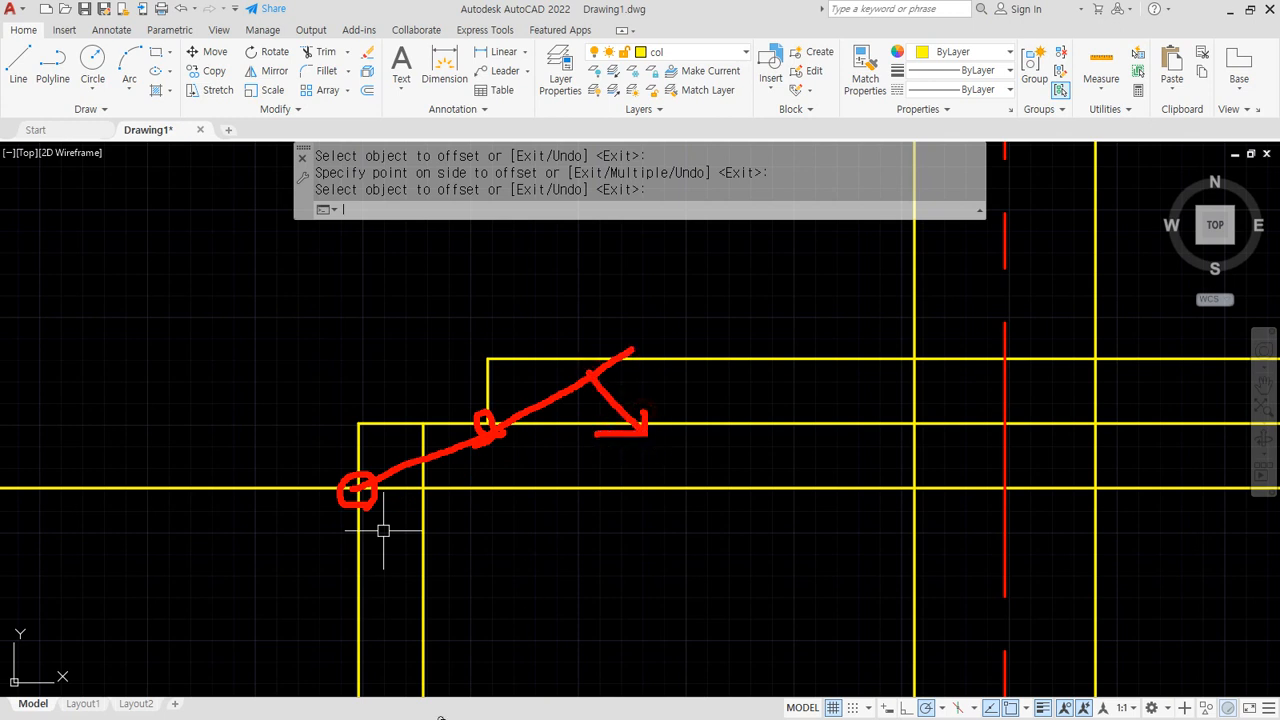
key(Escape)
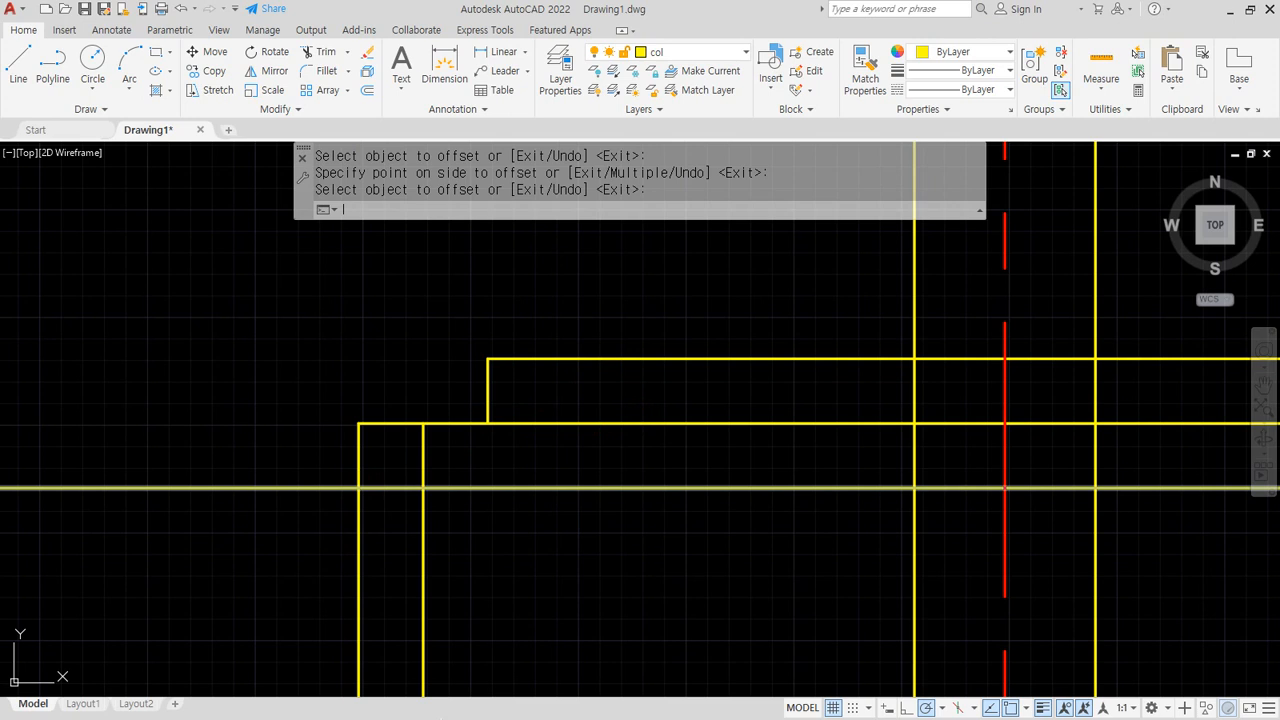
Draw a diagonal line from the stair edge's ground-line intersection to the inner step corner and extend it to the slab's top line
text(l)
key(Return)
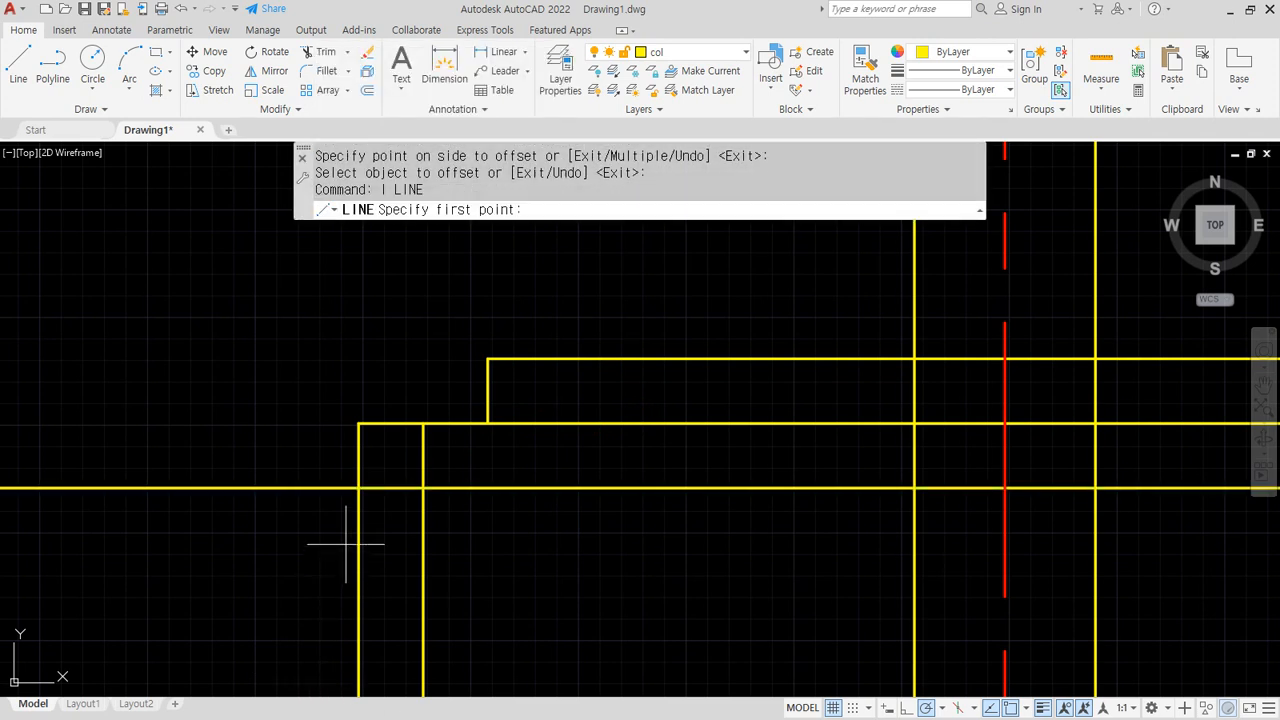
click(358, 488)
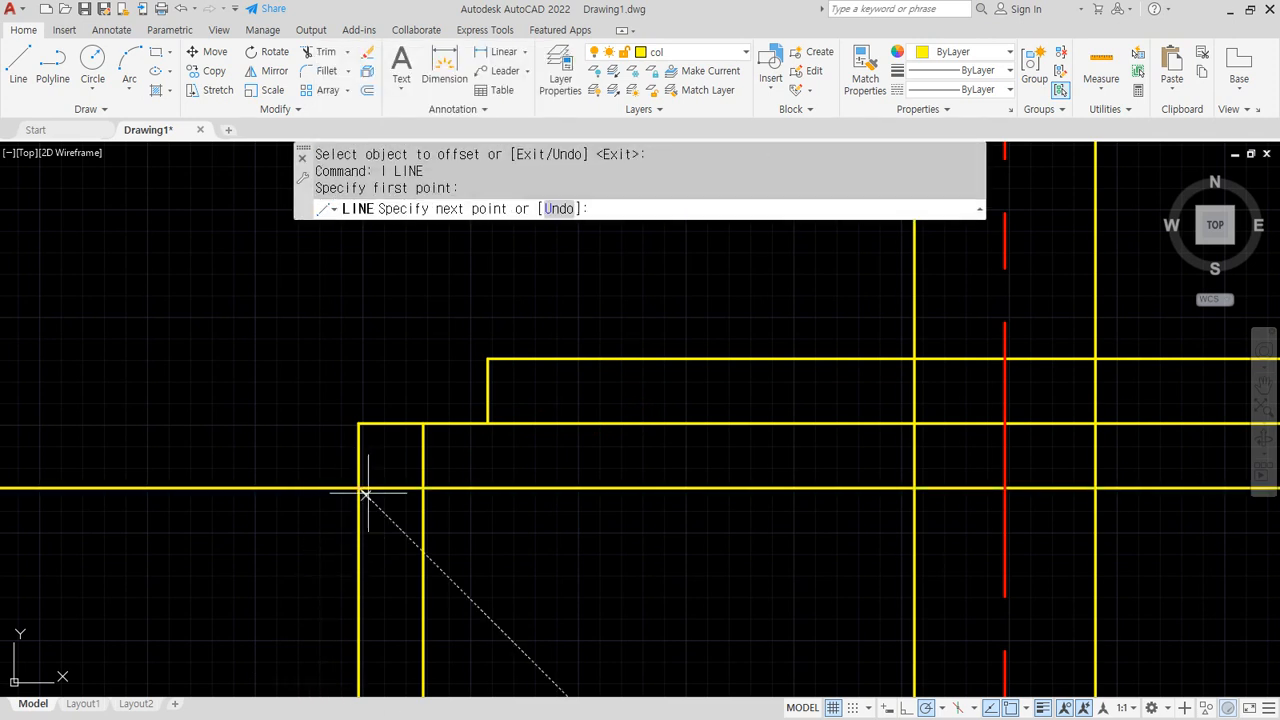
click(488, 424)
key(Return)
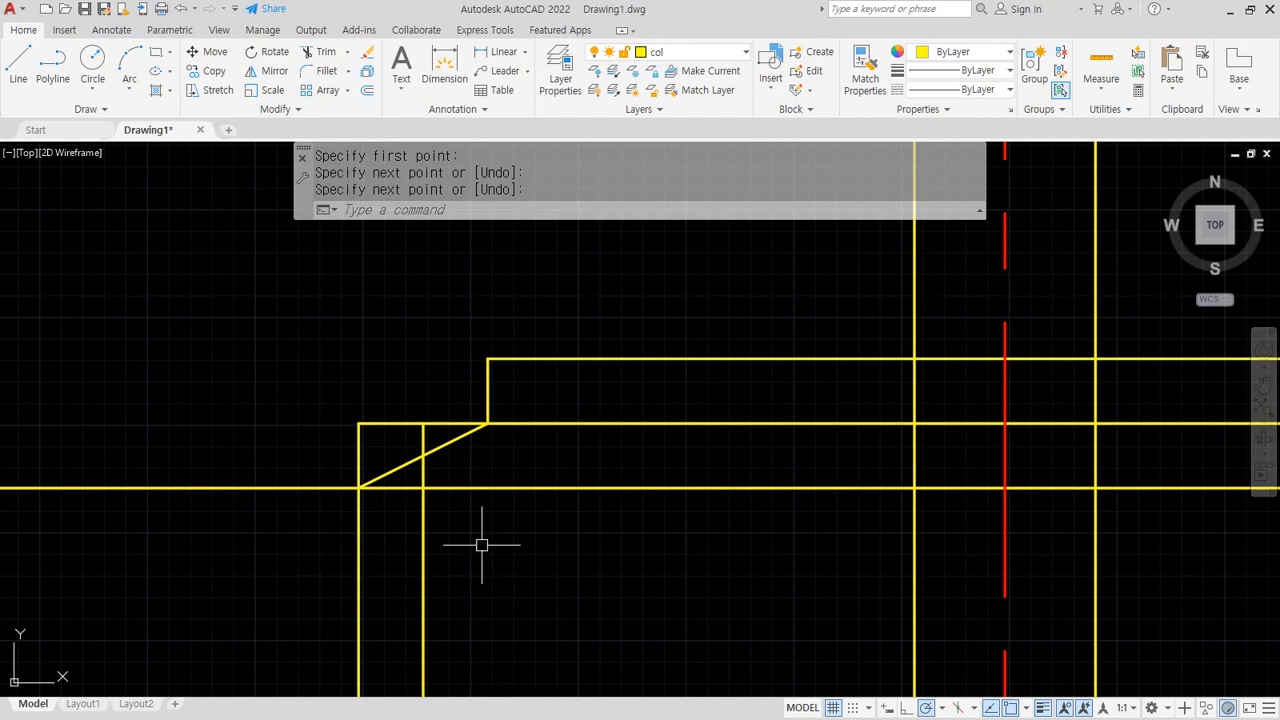
text(ex)
key(Return)
key(Return)
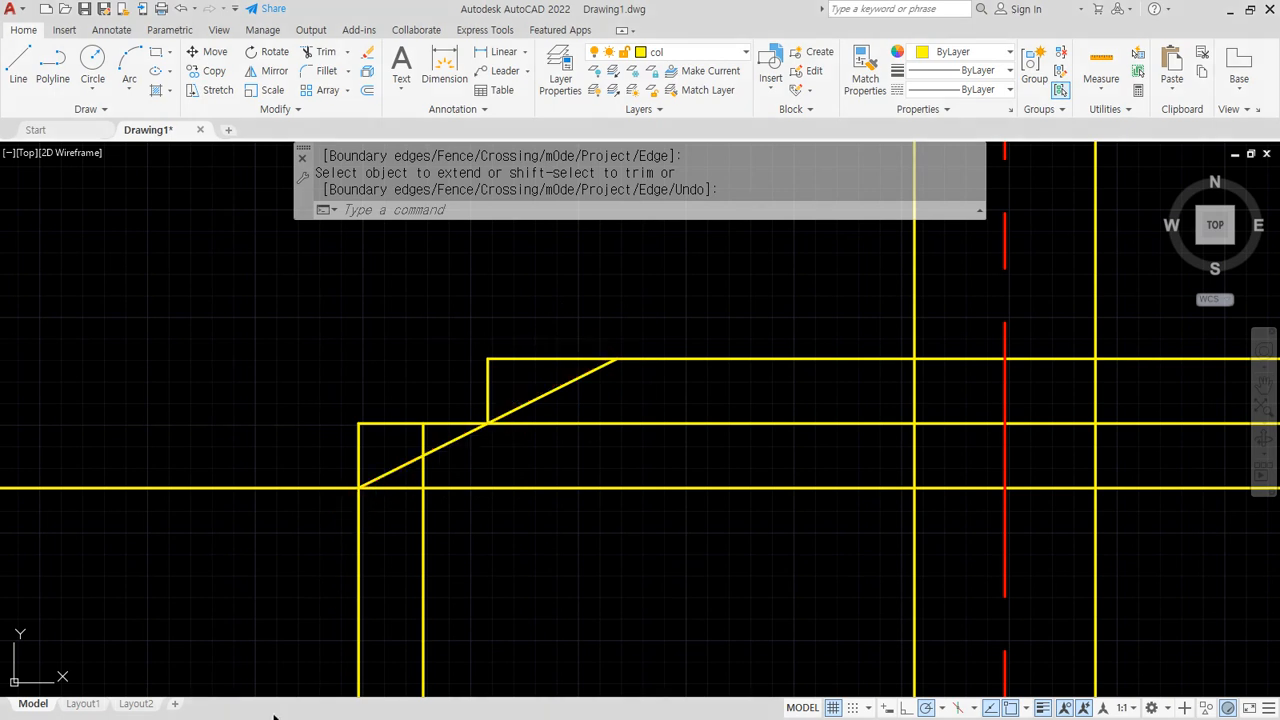
Offset the diagonal stair line 150 downward toward the inside of the slab
text(o)
key(Return)
text(150)
key(Return)
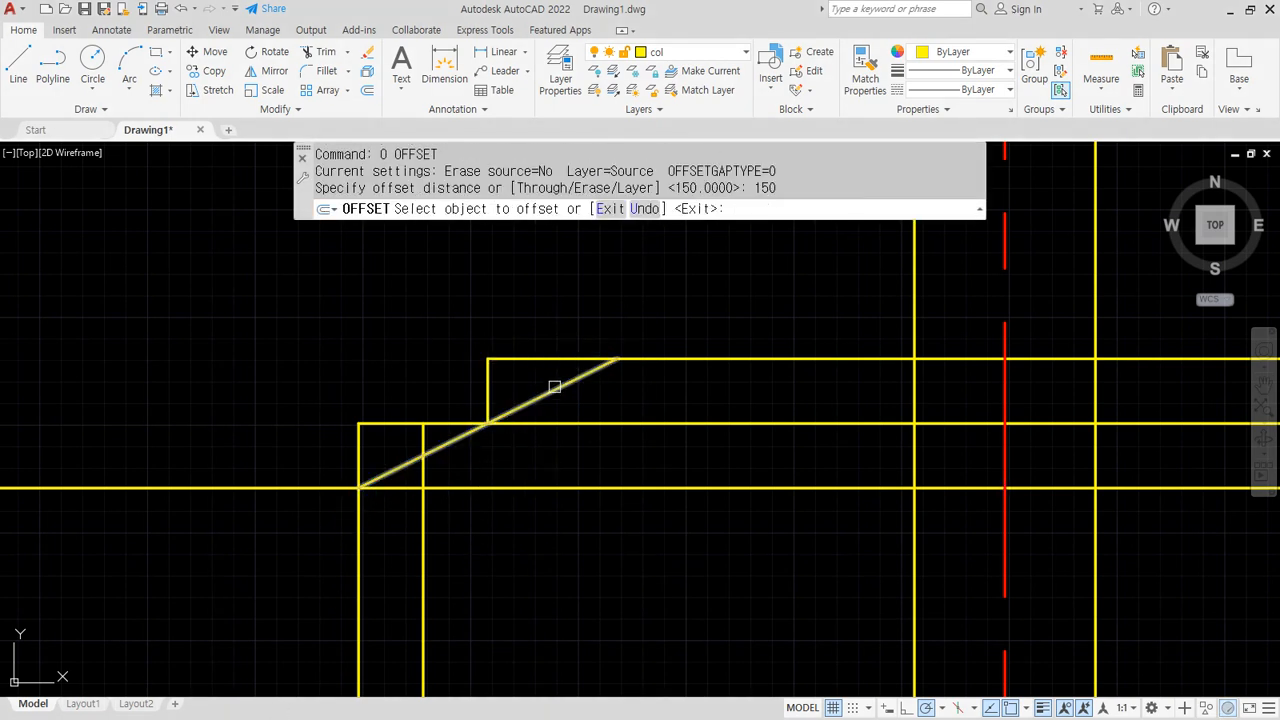
click(551, 388)
click(681, 588)
key(Return)
Fillet the offset diagonal with radius 0 to the slab's underside line and to the inner vertical line
text(f)
key(Return)
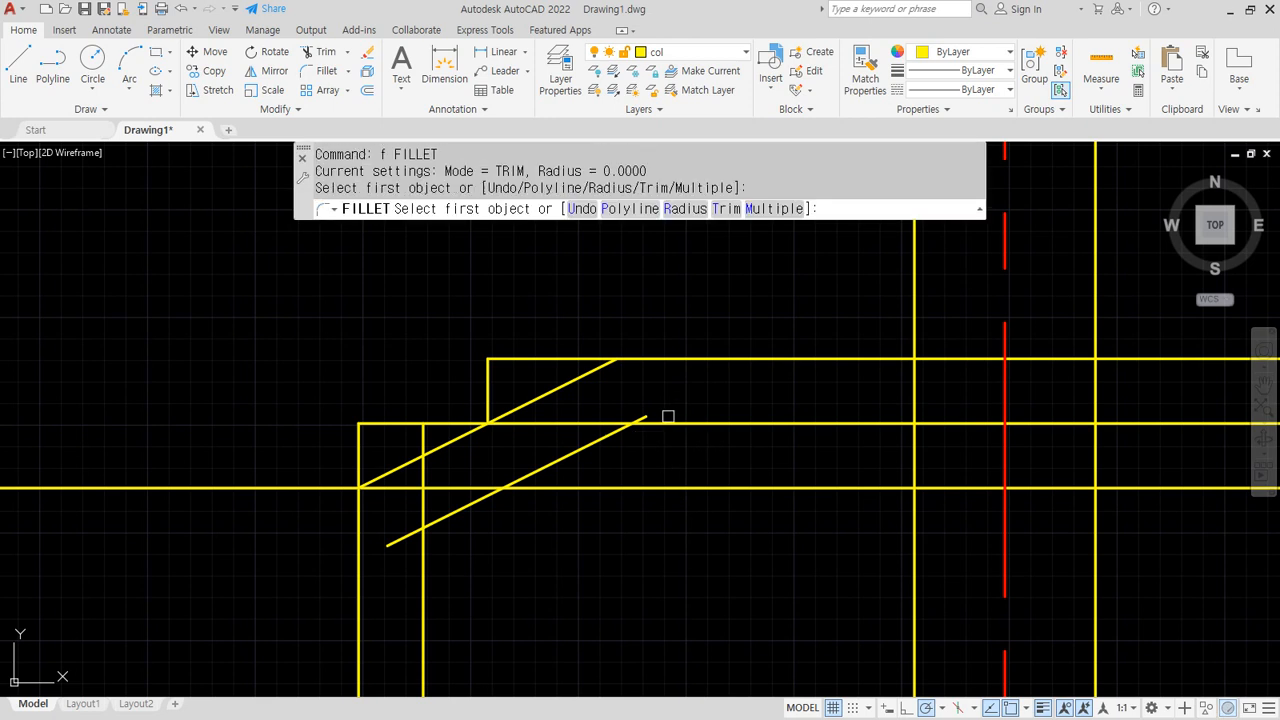
click(636, 424)
click(646, 425)
key(Return)
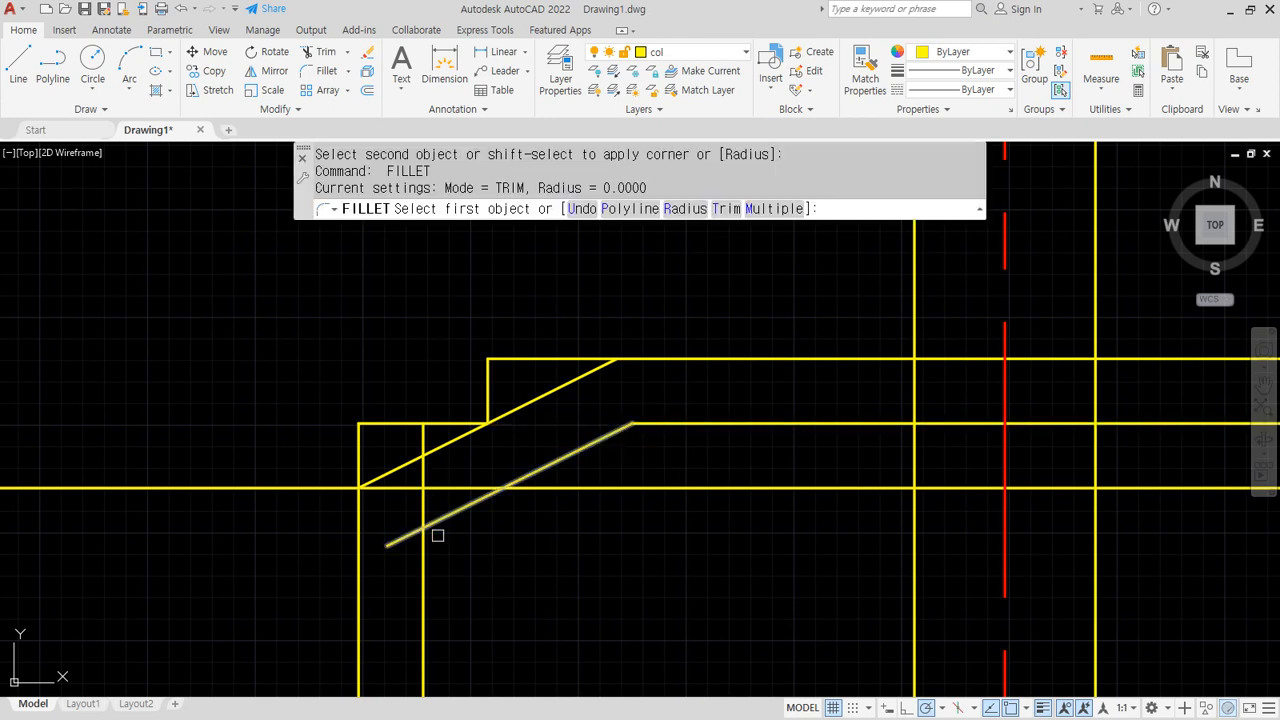
click(440, 521)
click(420, 567)
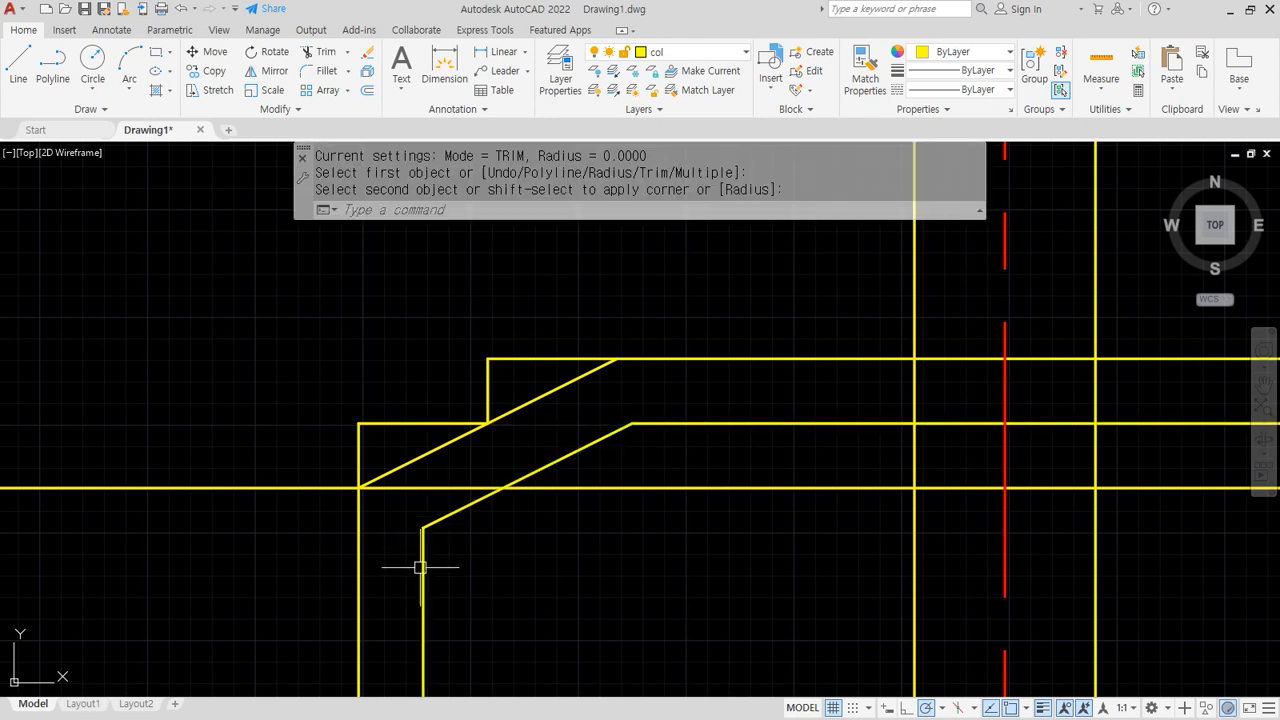
Erase the original diagonal helper line through the step corners
click(546, 394)
text(e)
key(Return)
scroll(621, 520, down, 2)
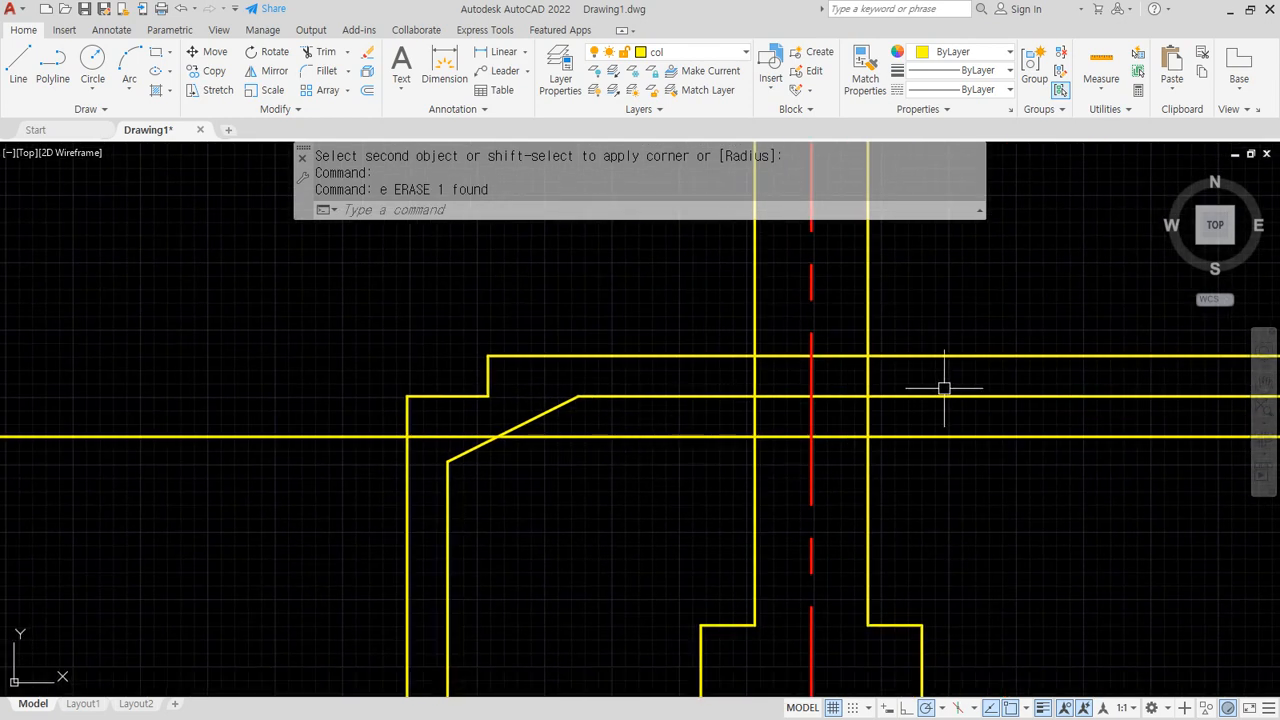
mouse_move(945, 386)
mouse_down()
mouse_move(470, 402)
mouse_move(418, 500)
mouse_move(415, 642)
mouse_up()
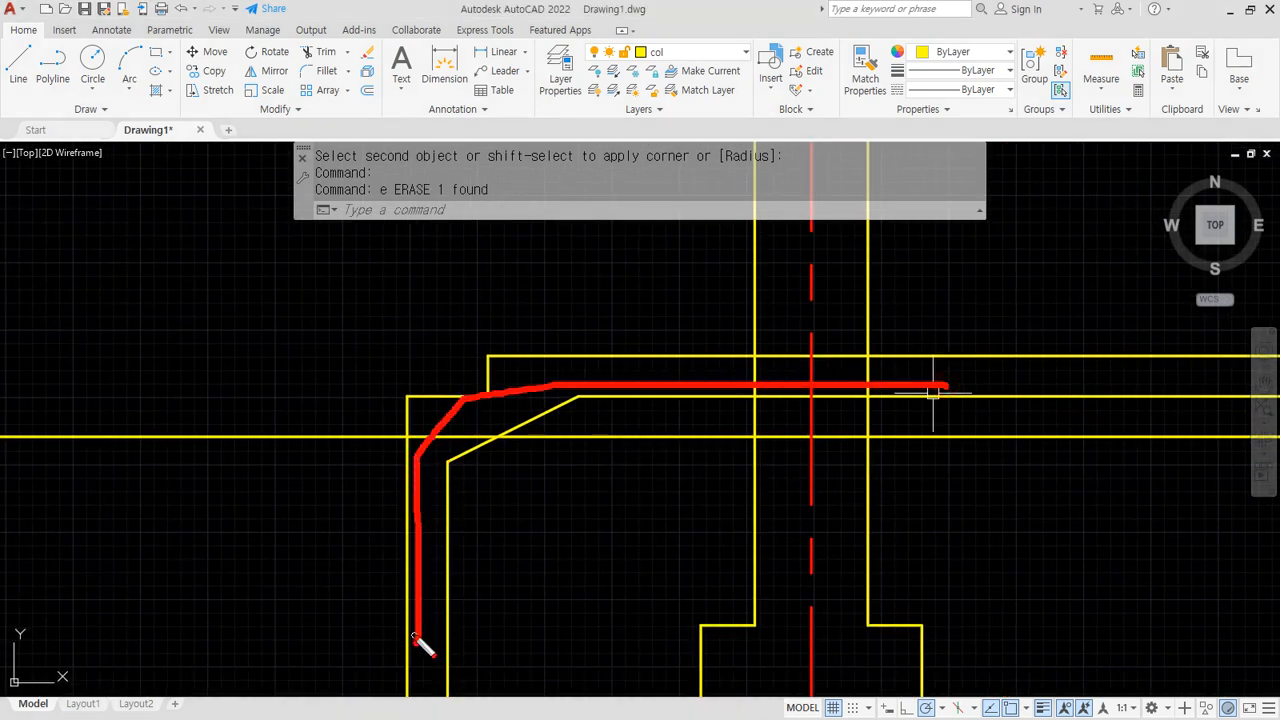
text(tr)
key(Return)
click(408, 470)
key(Escape)
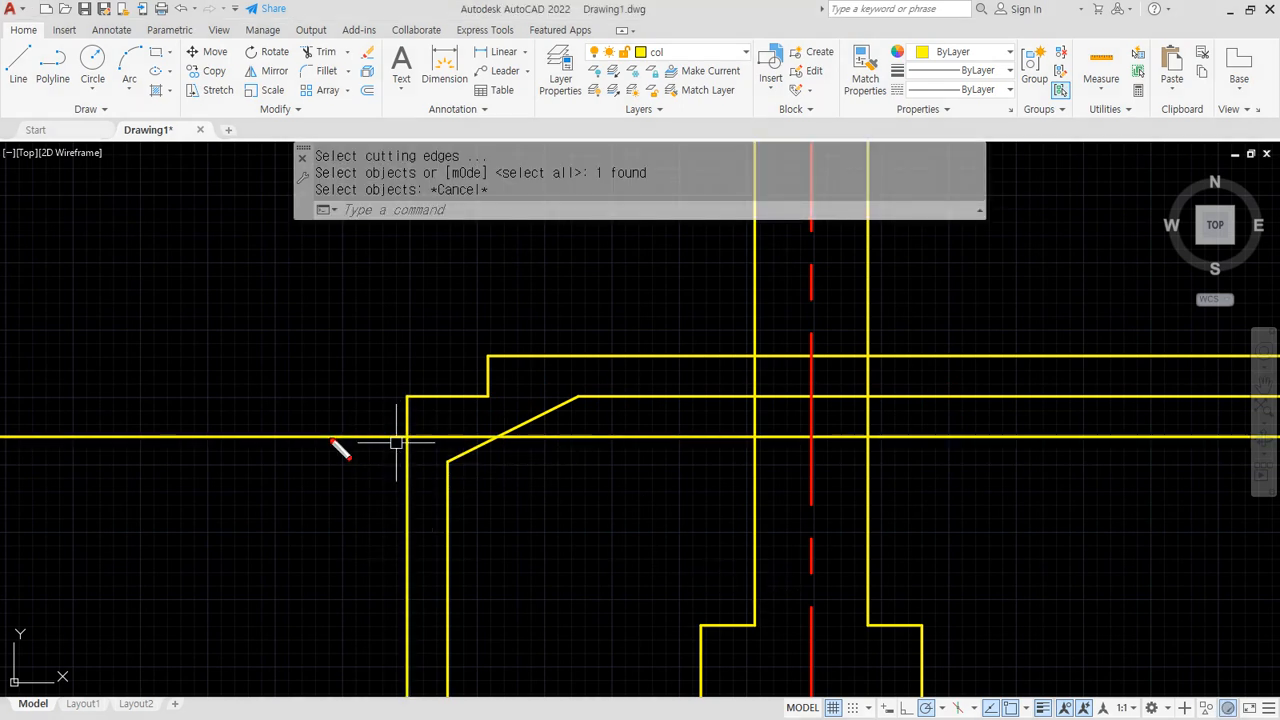
drag(310, 436, 1094, 436)
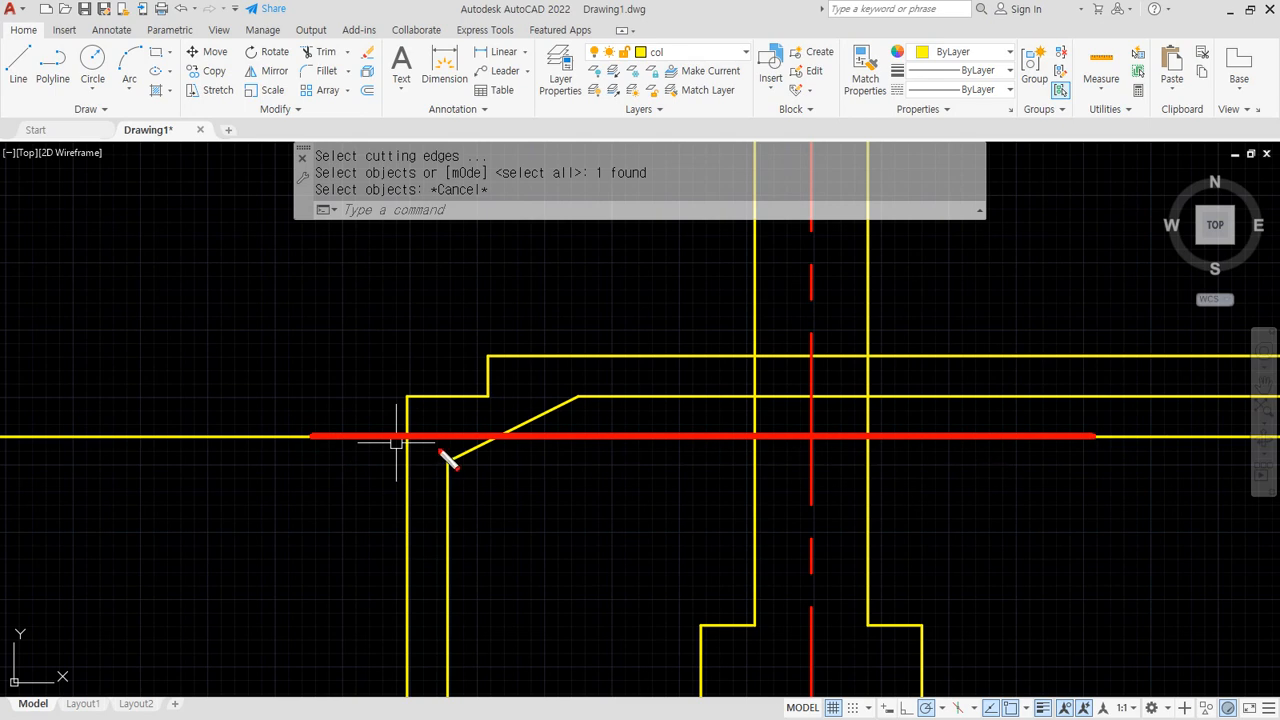
drag(310, 436, 222, 436)
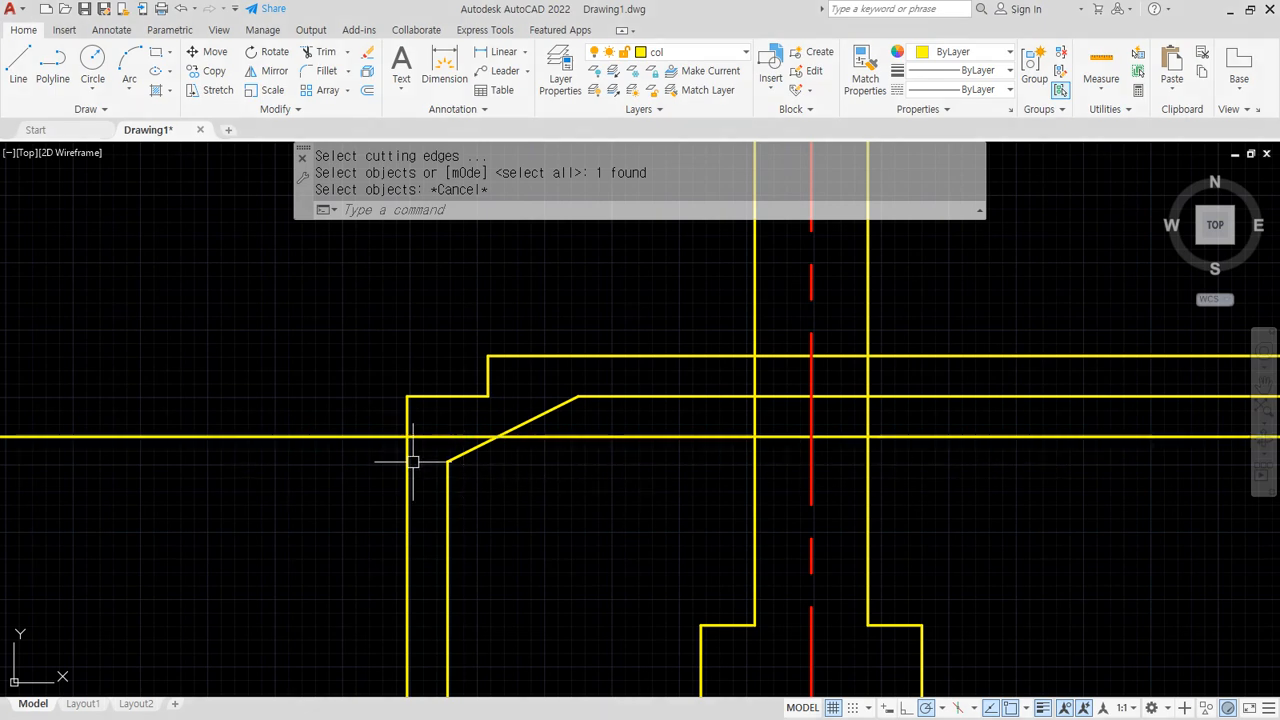
Trim away the ground line on the building side of the stair's outer vertical edge, using that edge as the cutting boundary
text(tr)
key(Return)
click(409, 471)
key(Return)
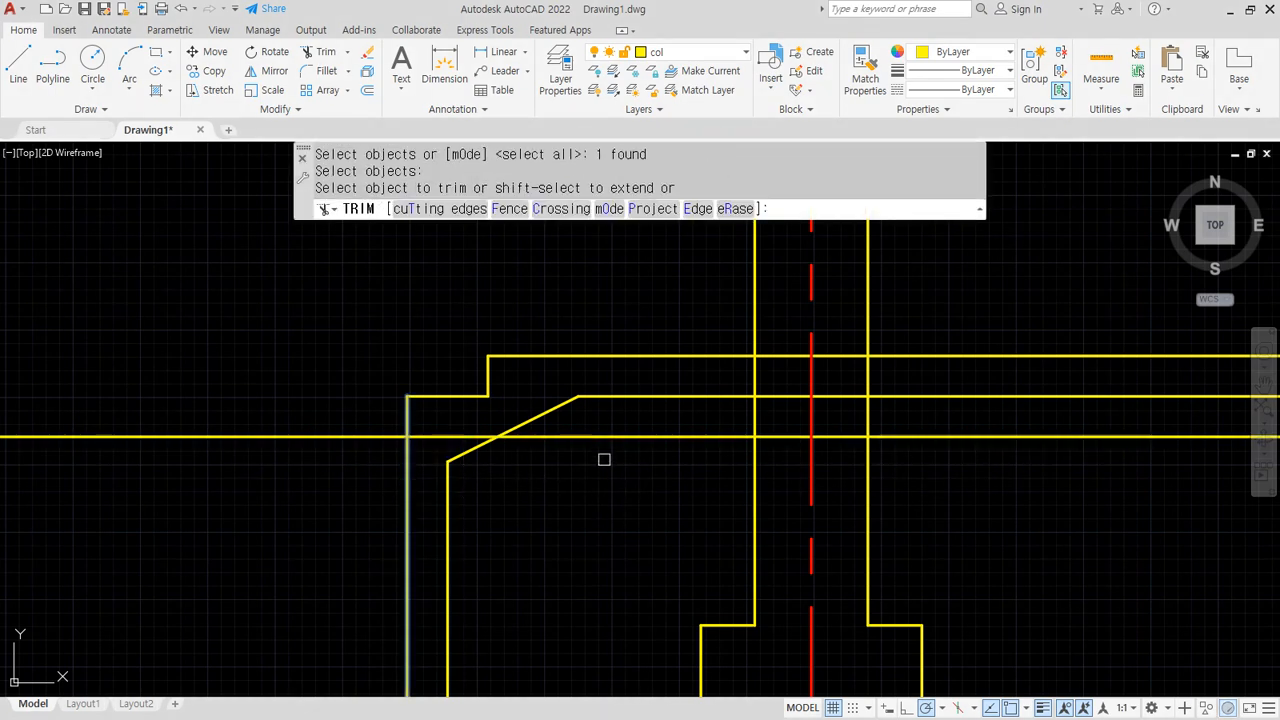
click(600, 441)
key(Return)
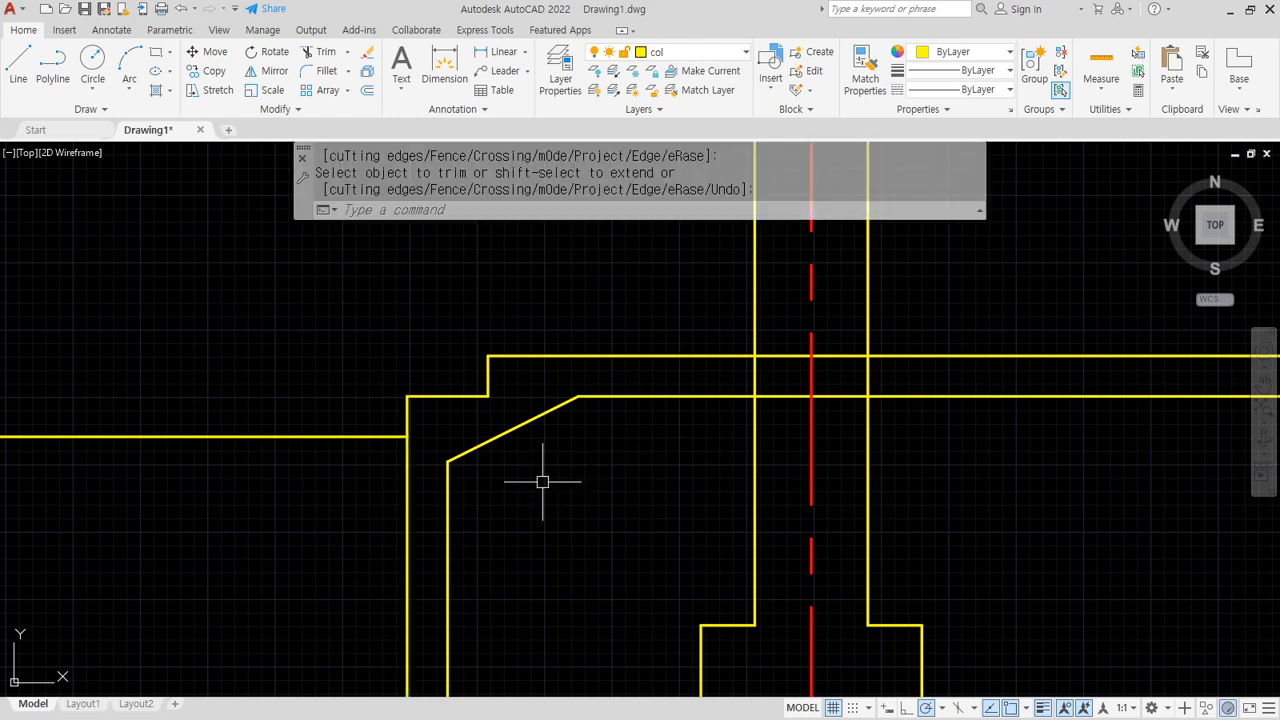
Draw a horizontal line between the stair's two vertical lines, level with the top of the wall footing
middle_drag(543, 480, 666, 374)
drag(519, 287, 524, 542)
key(Return)
text(l)
key(Return)
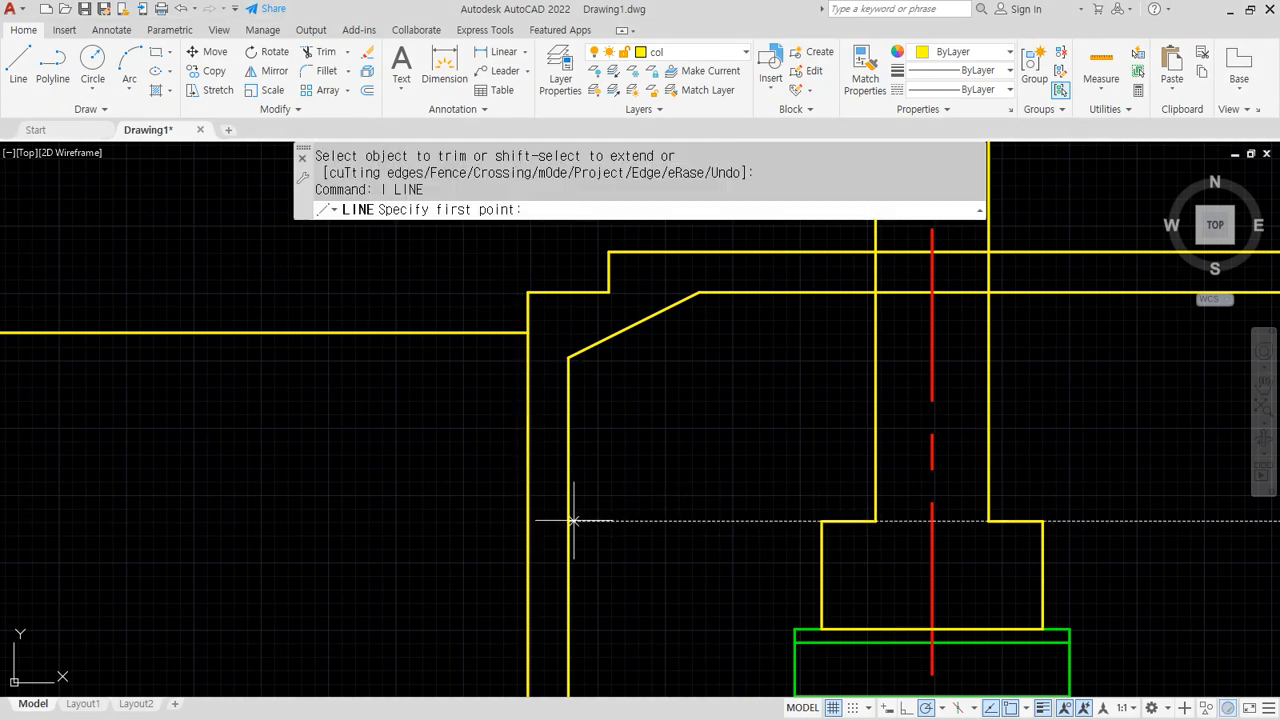
click(528, 520)
click(568, 520)
key(Return)
Fillet both vertical stair lines to the short horizontal line with radius 0 to close the bottom end
text(f)
key(Return)
click(528, 505)
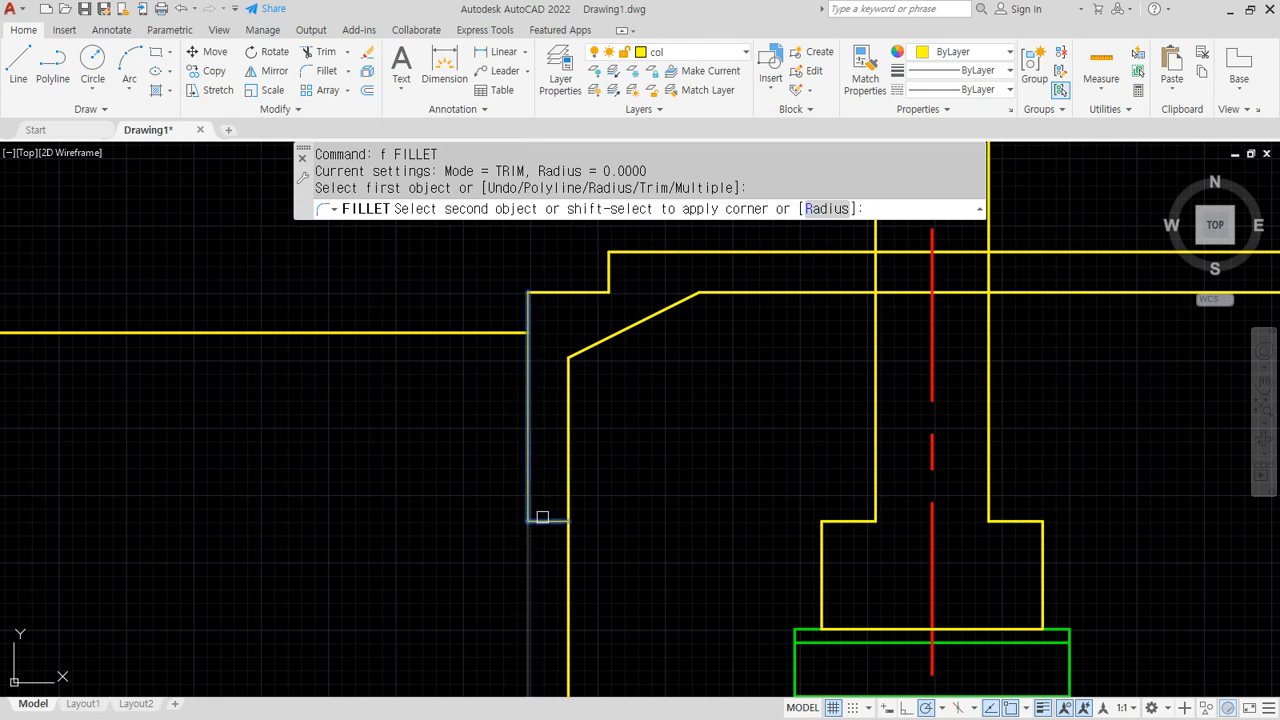
click(548, 520)
key(Return)
click(549, 521)
click(565, 504)
Trim the wall lines within the slab thickness and the slab's underside line between the two wall faces
middle_drag(667, 490, 504, 533)
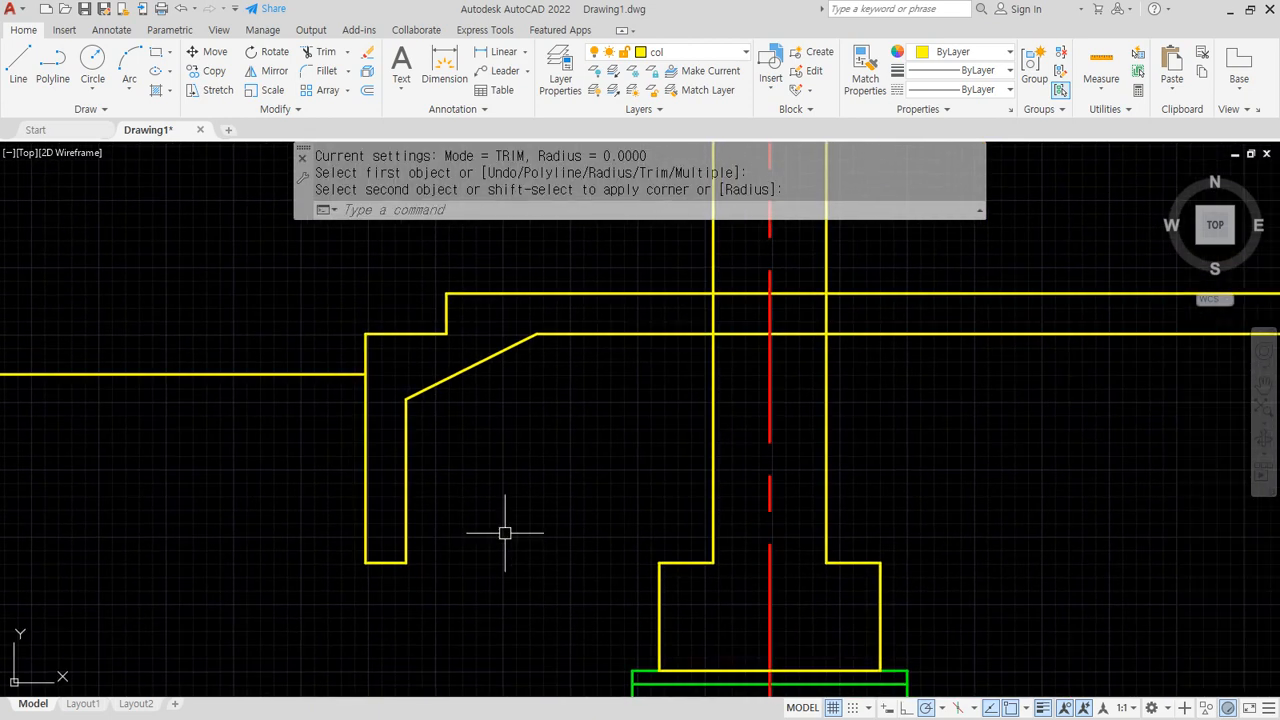
middle_drag(669, 416, 546, 429)
mouse_move(259, 537)
mouse_down()
mouse_move(260, 417)
mouse_move(514, 330)
mouse_move(806, 375)
mouse_up()
text(tr)
key(Return)
key(Return)
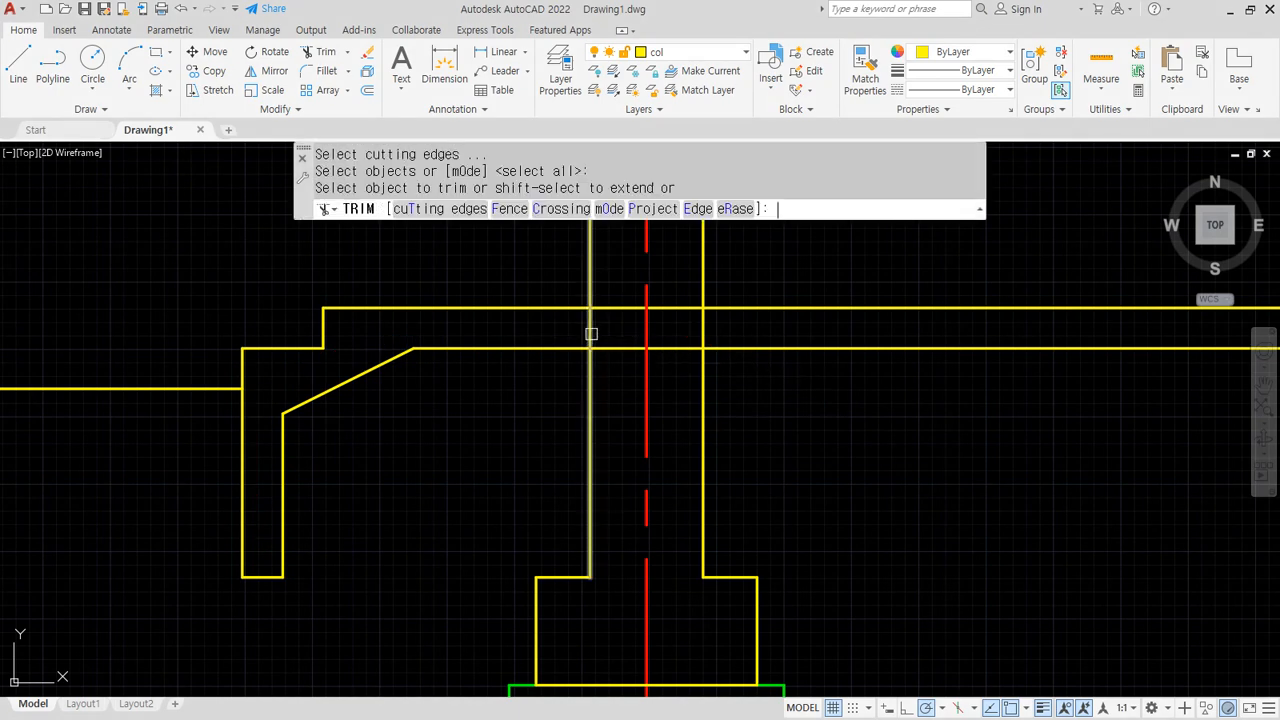
click(591, 333)
click(617, 348)
click(670, 348)
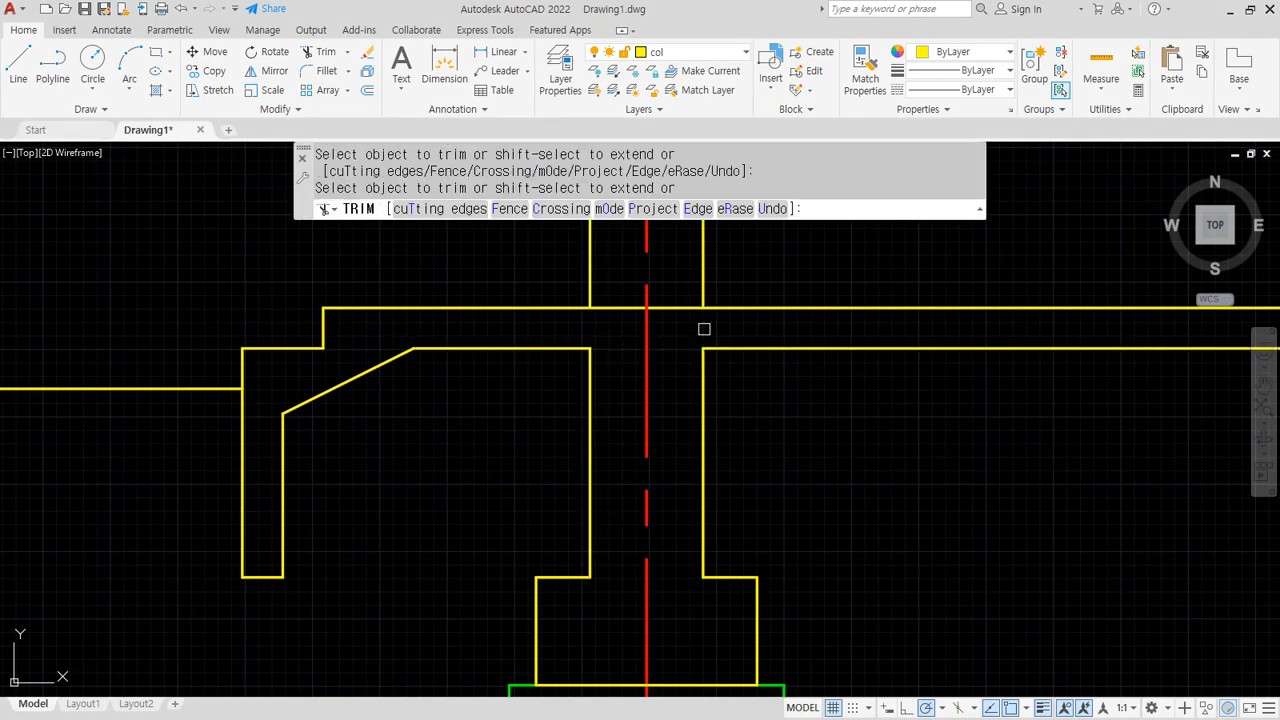
key(Return)
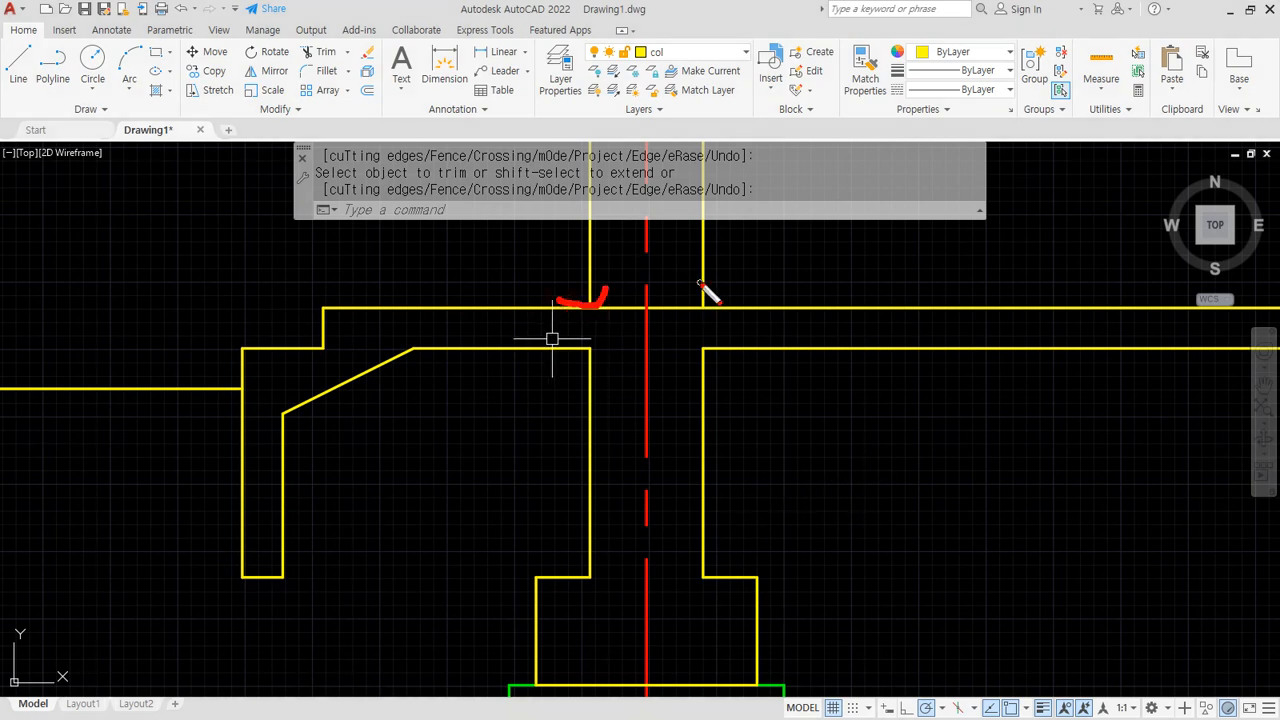
Try to trim the slab's top line between the two wall faces
key(Return)
click(629, 308)
click(666, 308)
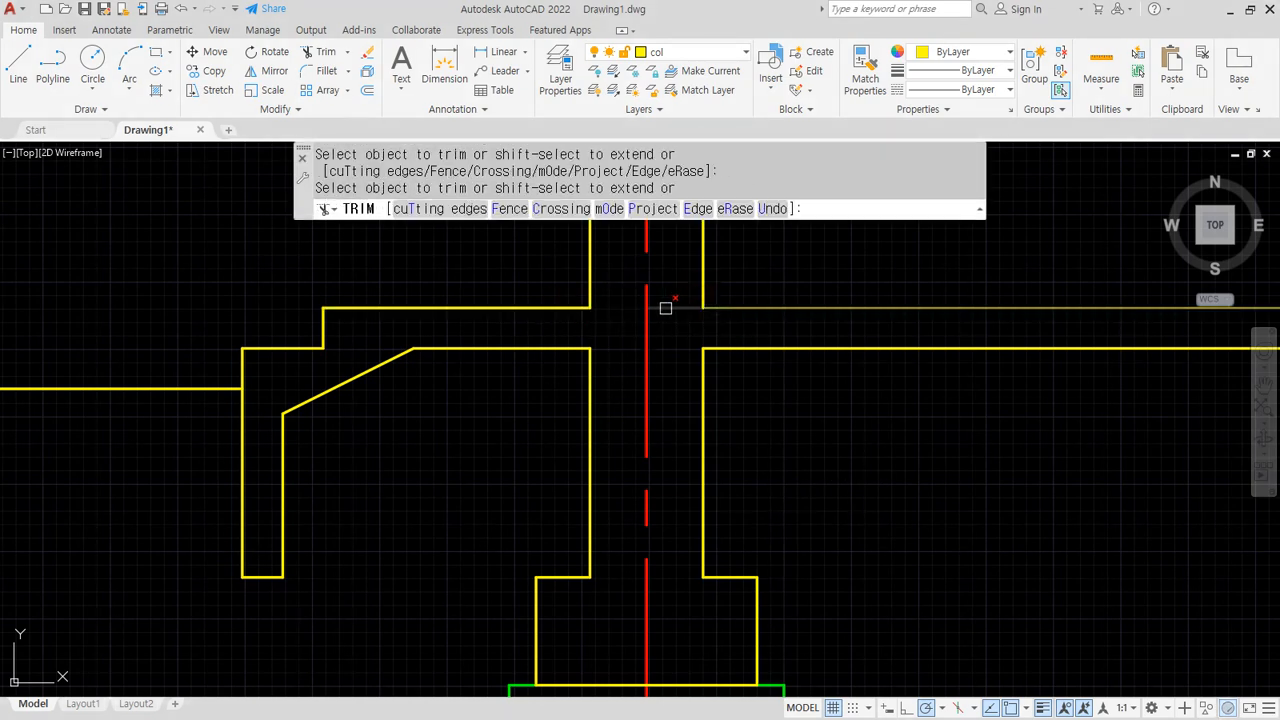
key(Return)
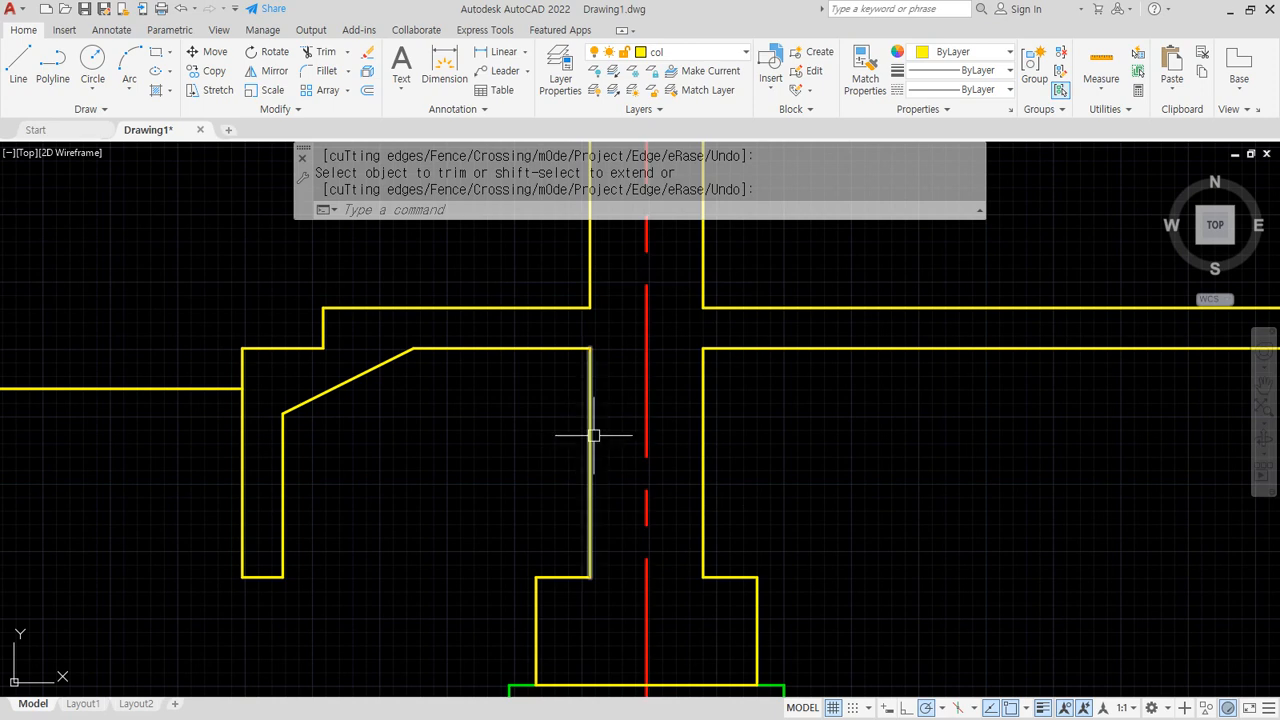
key(ctrl+z)
mouse_move(181, 378)
mouse_down()
mouse_move(376, 281)
mouse_move(957, 298)
mouse_up()
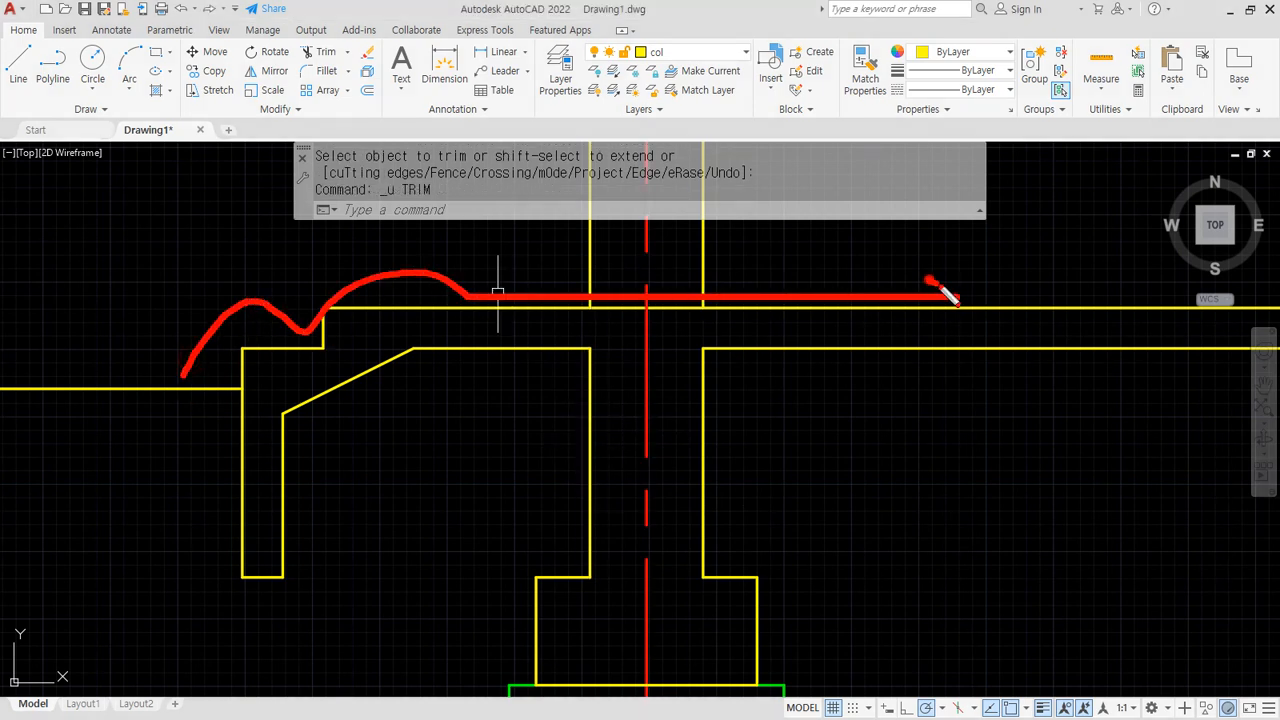
key(Escape)
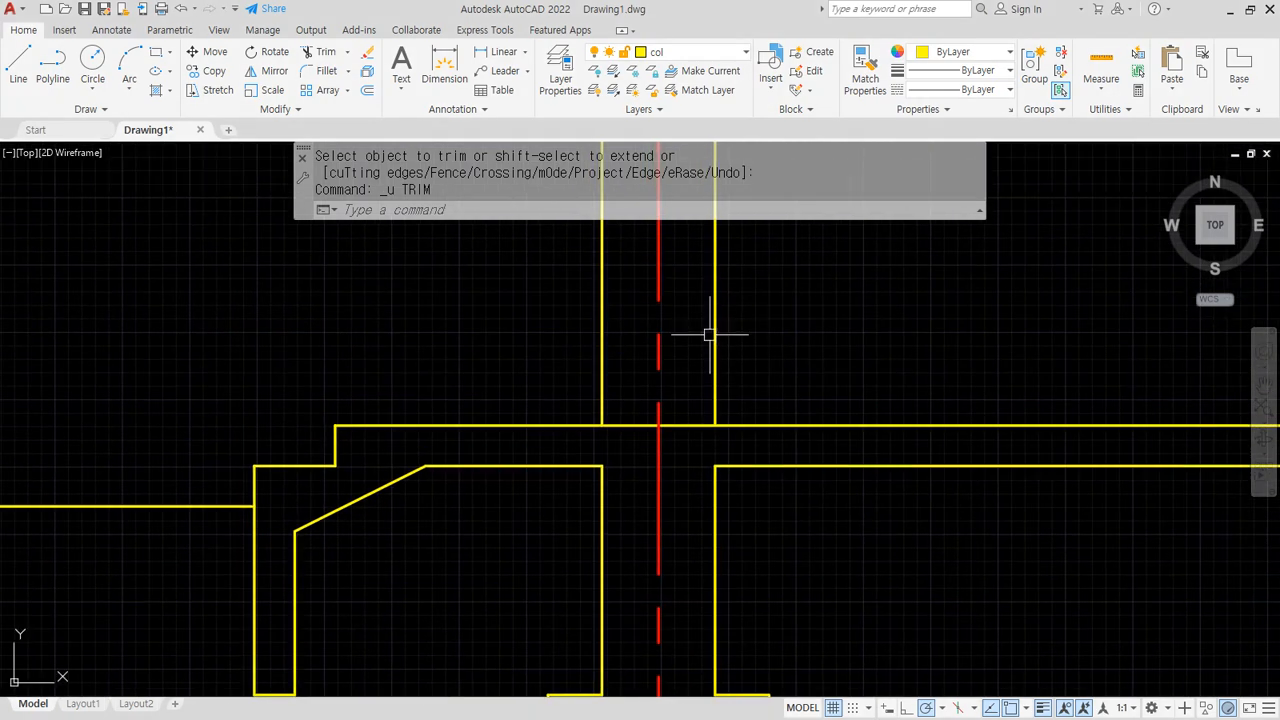
Move the two vertical wall lines above the slab to layer 0
click(714, 330)
click(601, 305)
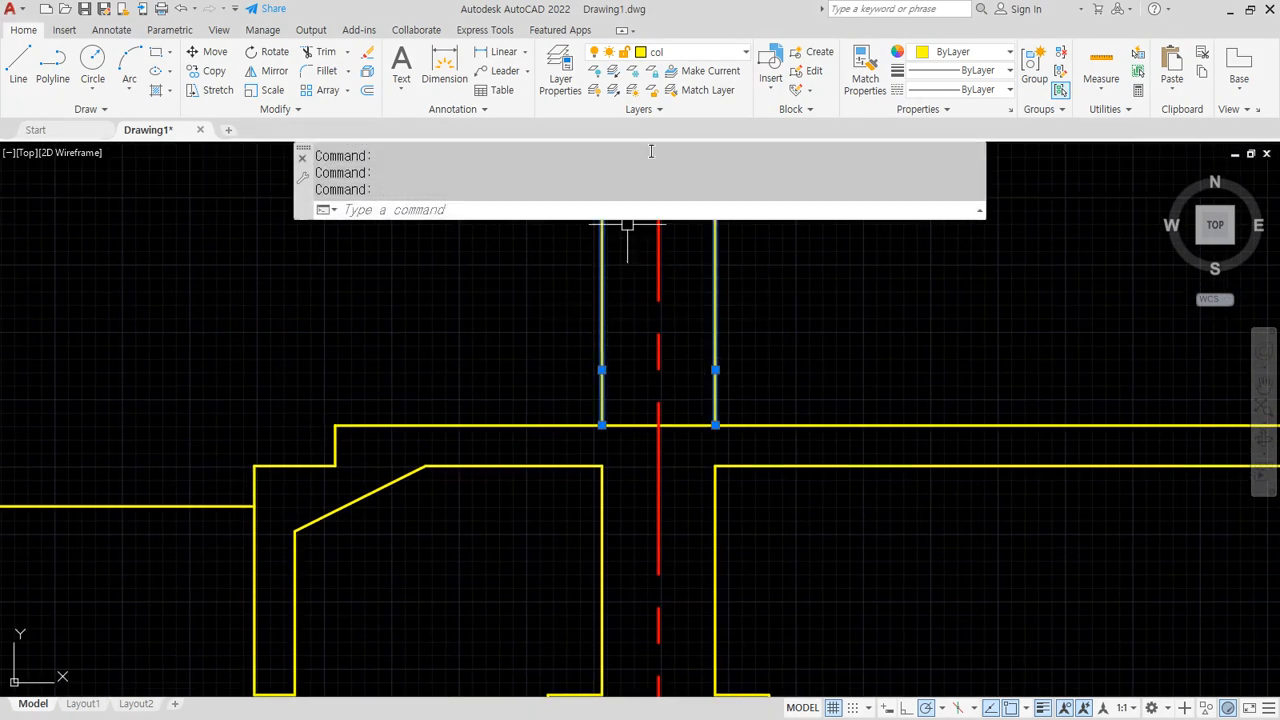
click(693, 58)
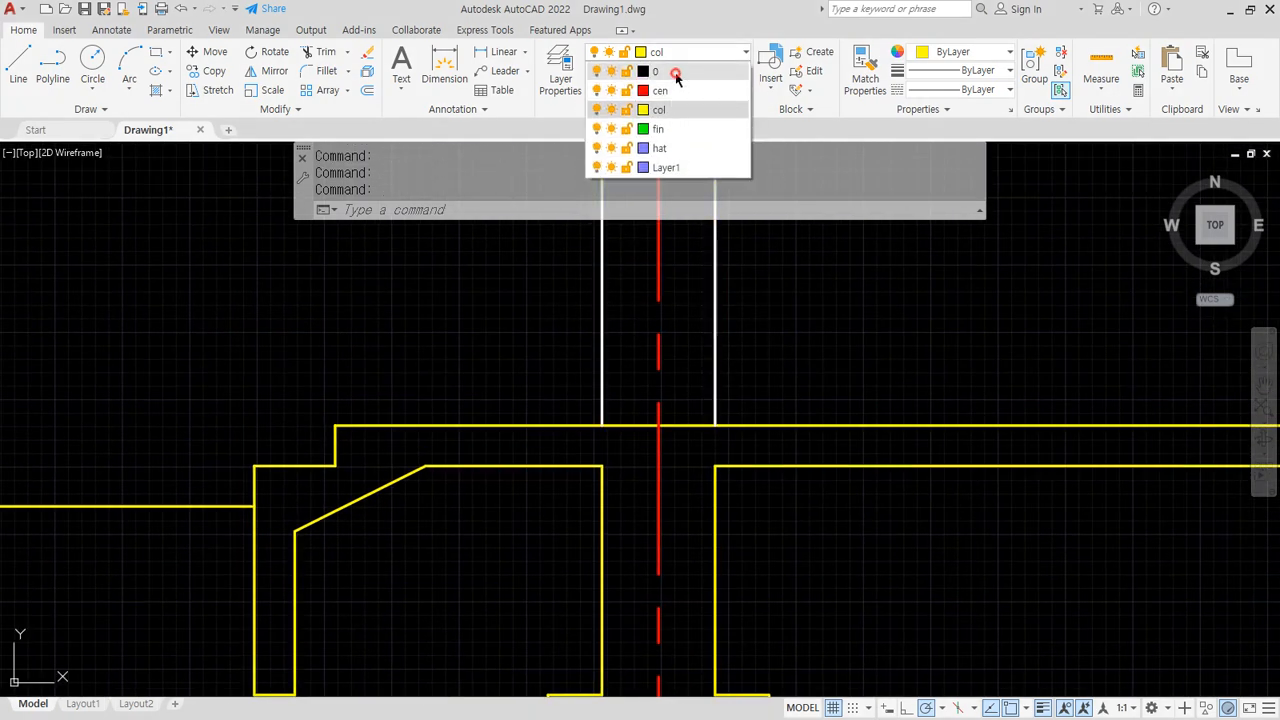
click(672, 72)
key(Escape)
key(Escape)
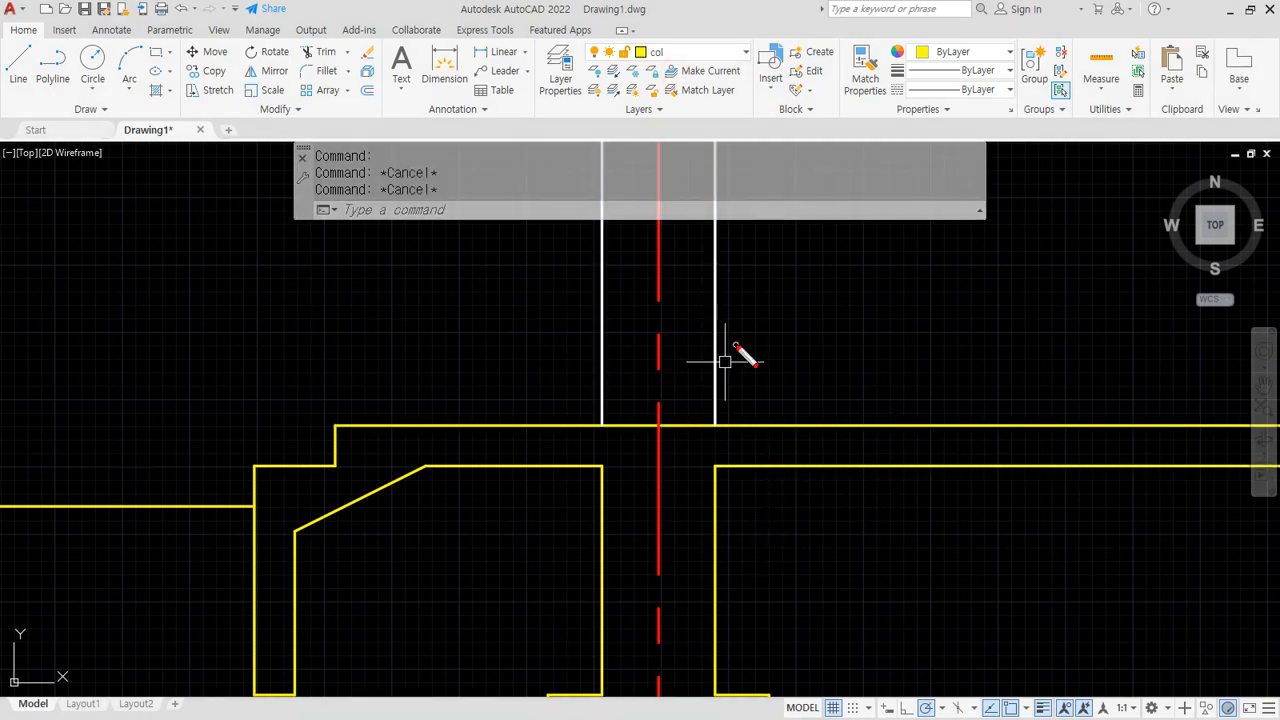
mouse_move(766, 352)
mouse_down()
mouse_move(670, 383)
mouse_move(790, 300)
mouse_move(722, 394)
mouse_up()
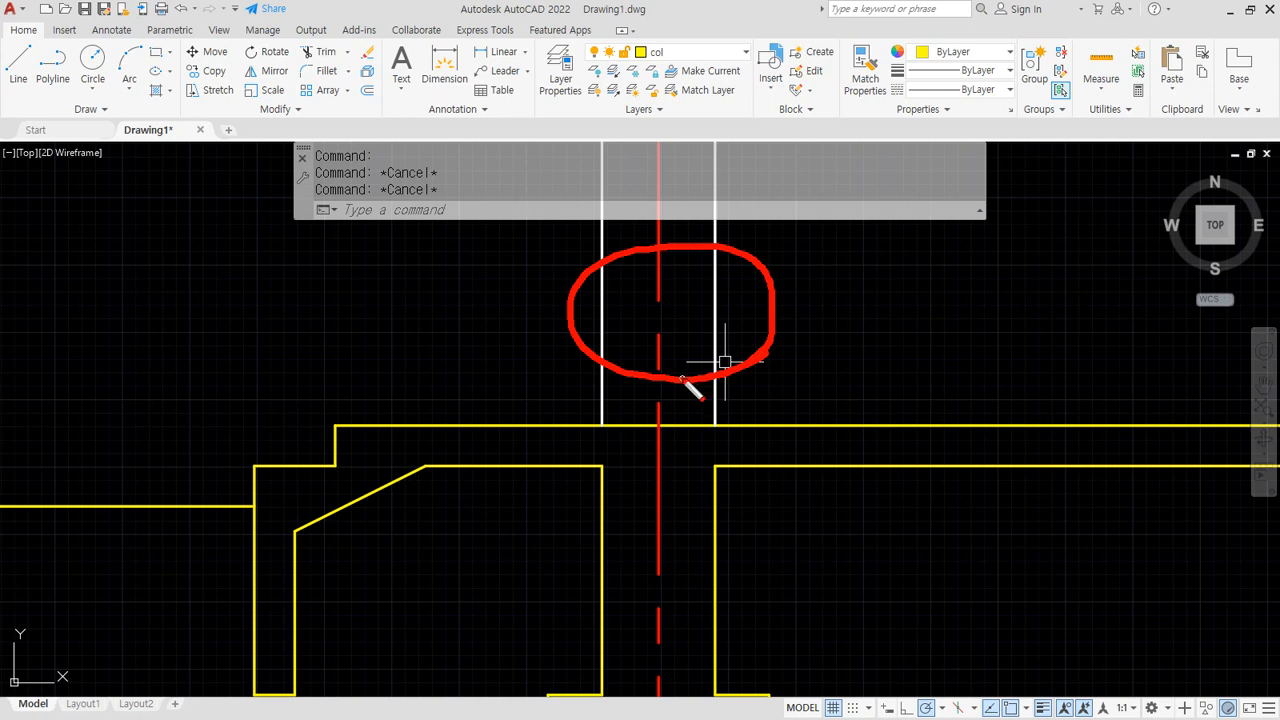
drag(727, 281, 651, 366)
drag(700, 274, 597, 354)
drag(680, 220, 595, 309)
key(Escape)
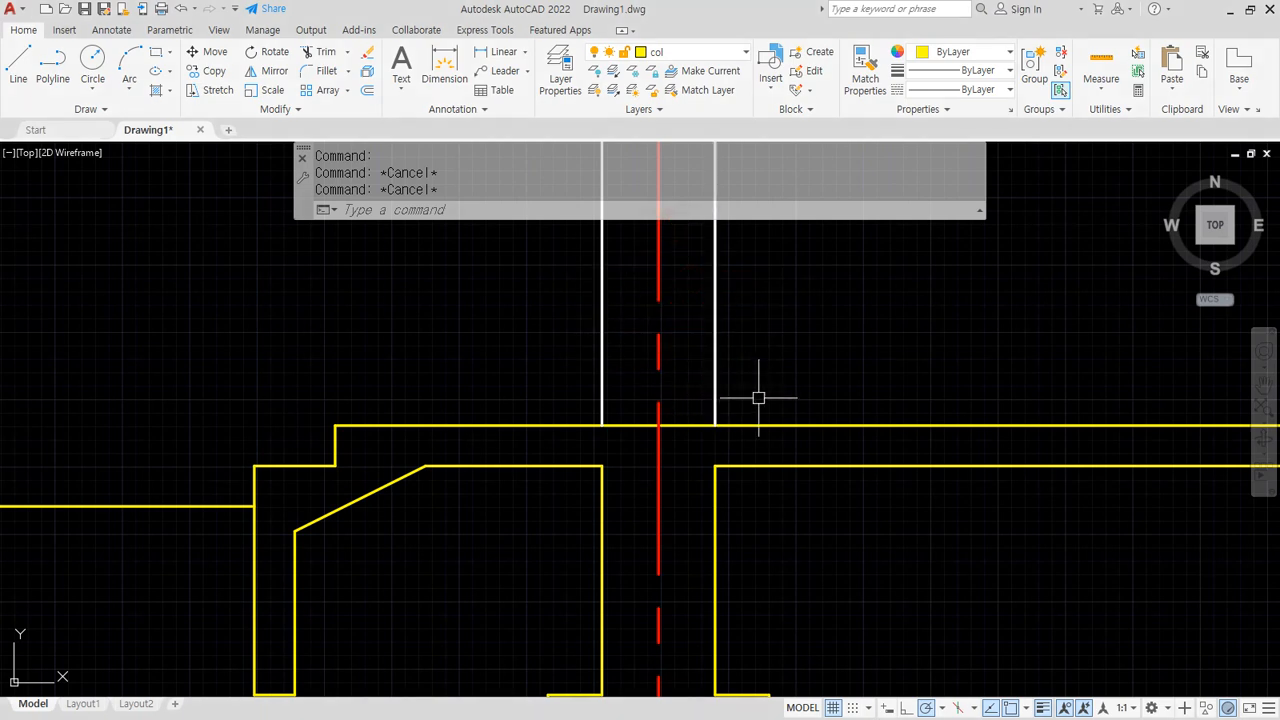
scroll(651, 403, down, 3)
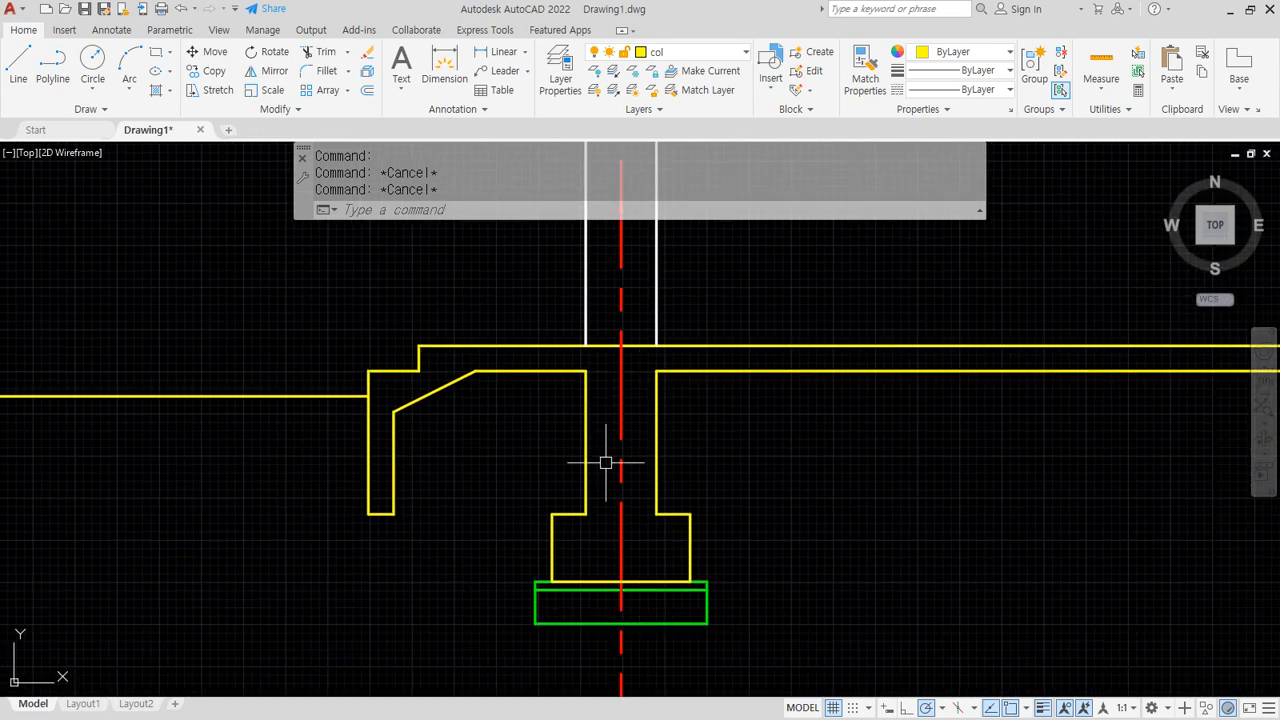
middle_drag(555, 467, 557, 434)
scroll(557, 434, up, 2)
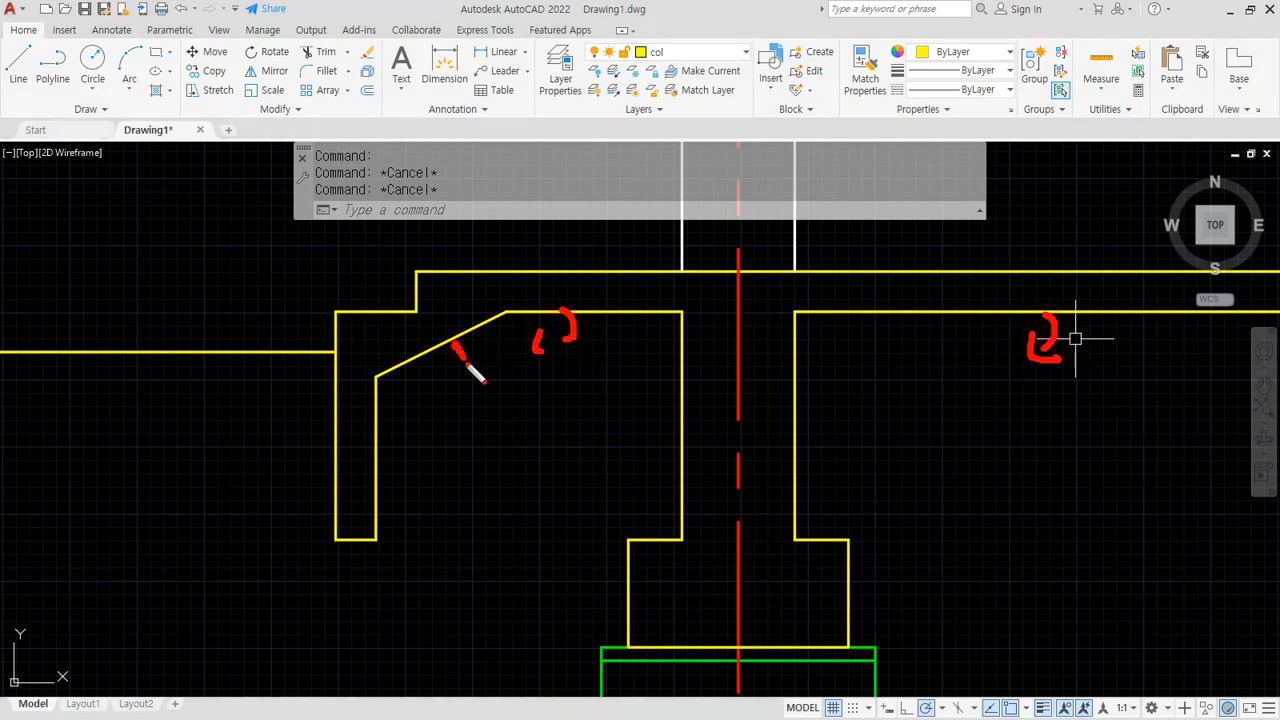
drag(466, 365, 487, 377)
drag(396, 440, 388, 487)
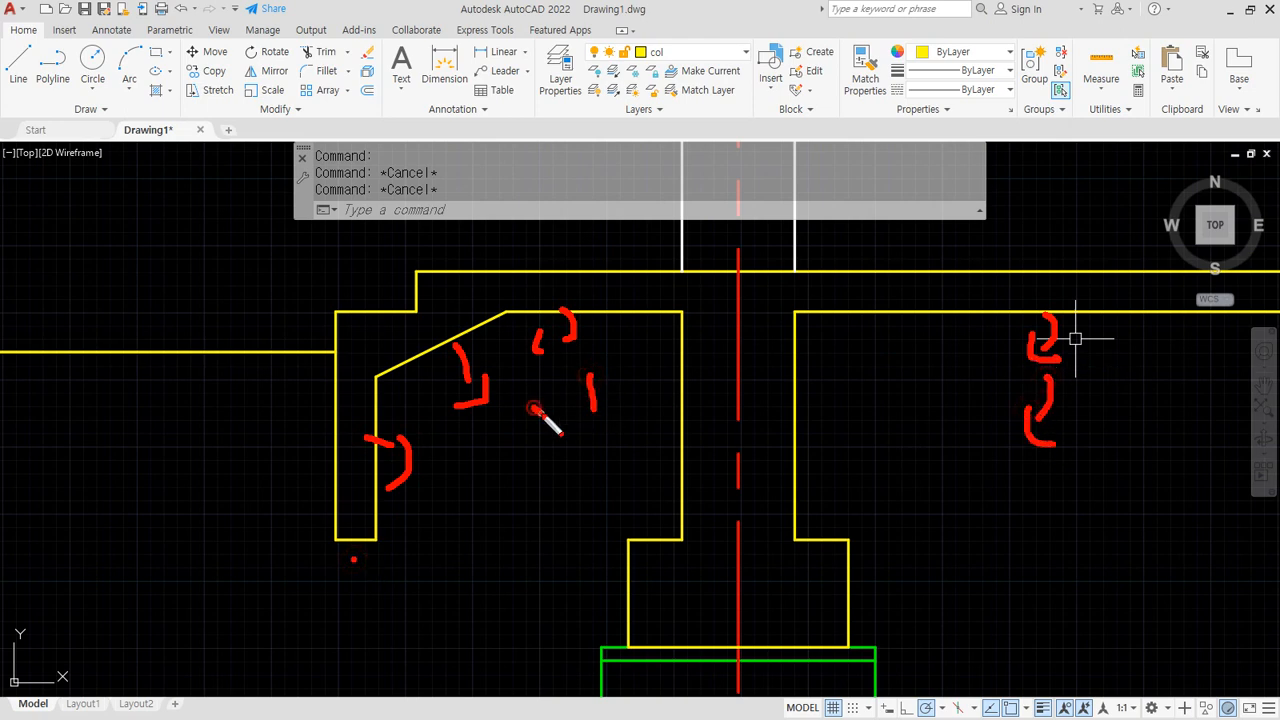
key(Escape)
Offset the slab's horizontal underside lines on both sides of the foundation wall 50 downward
text(o)
key(Return)
text(5)
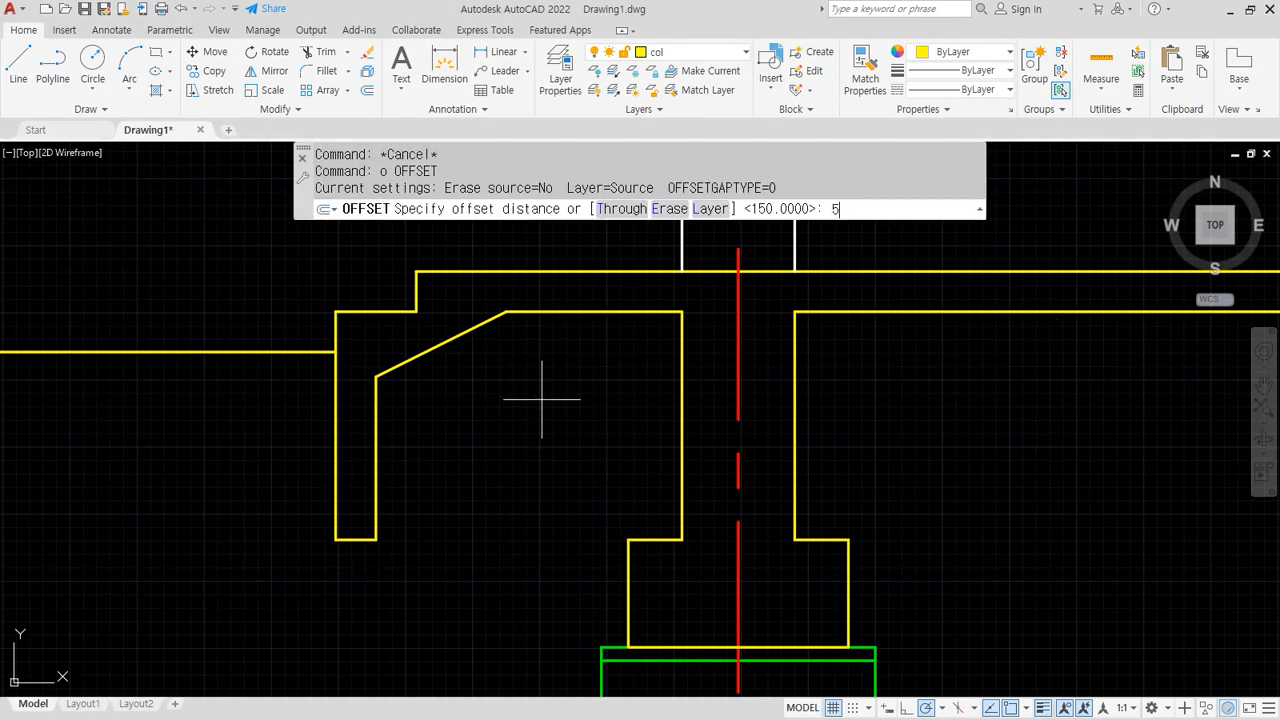
text(0)
key(Return)
click(864, 311)
click(807, 378)
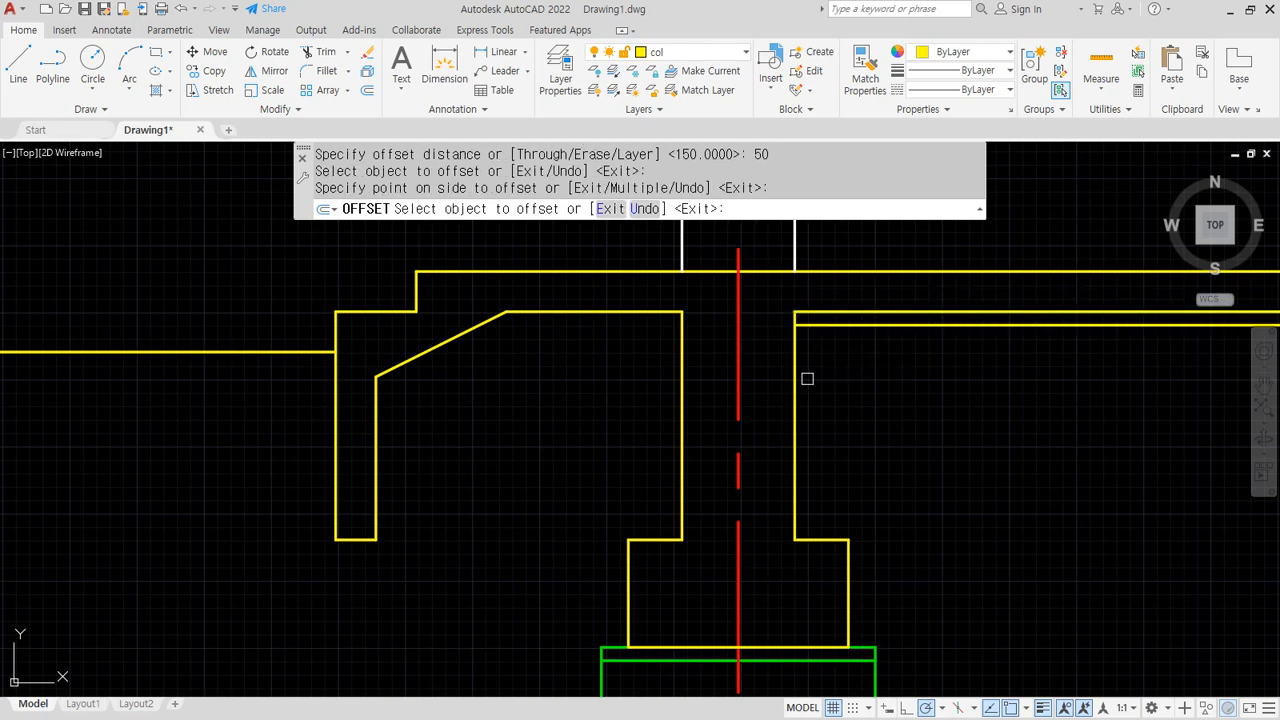
click(610, 312)
click(560, 340)
Offset the stair's sloped underside, inner vertical edge and bottom edge 50 outward from the concrete
click(451, 352)
click(495, 372)
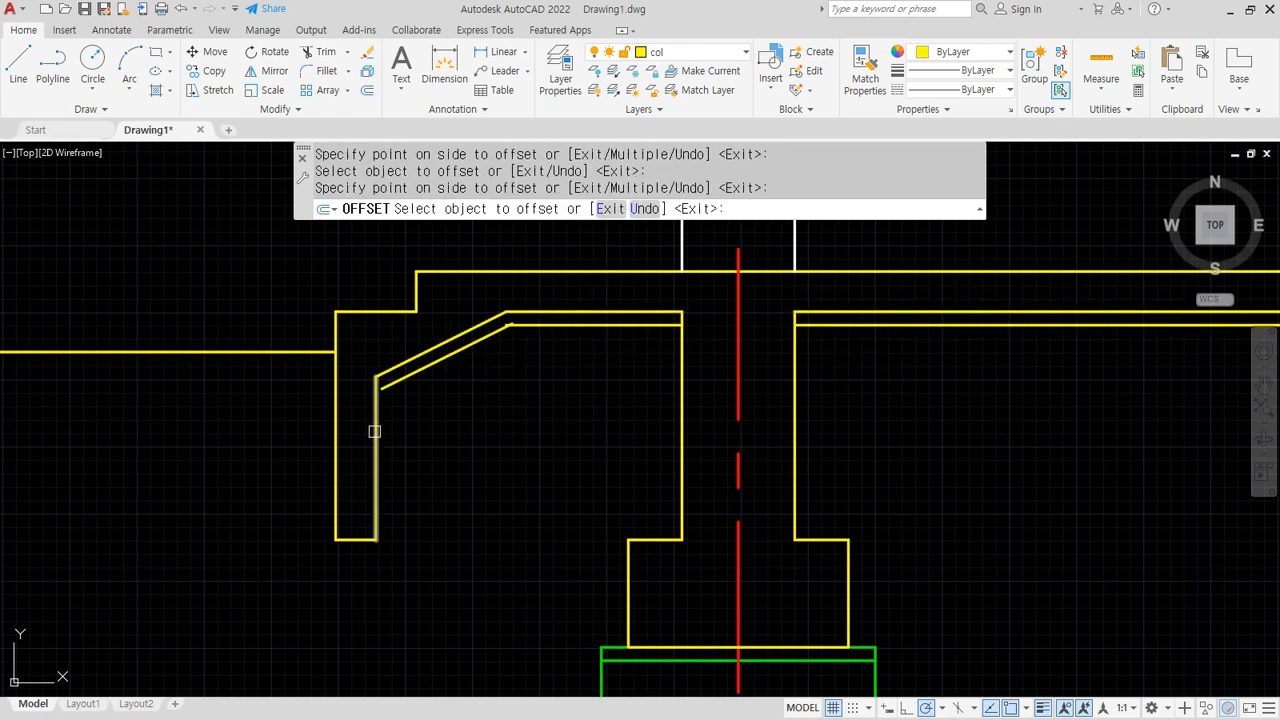
click(374, 431)
click(392, 470)
click(365, 540)
click(371, 580)
key(Return)
Offset the two horizontal 50-offset lines under the slab, on both sides of the wall, another 200 downward
key(Return)
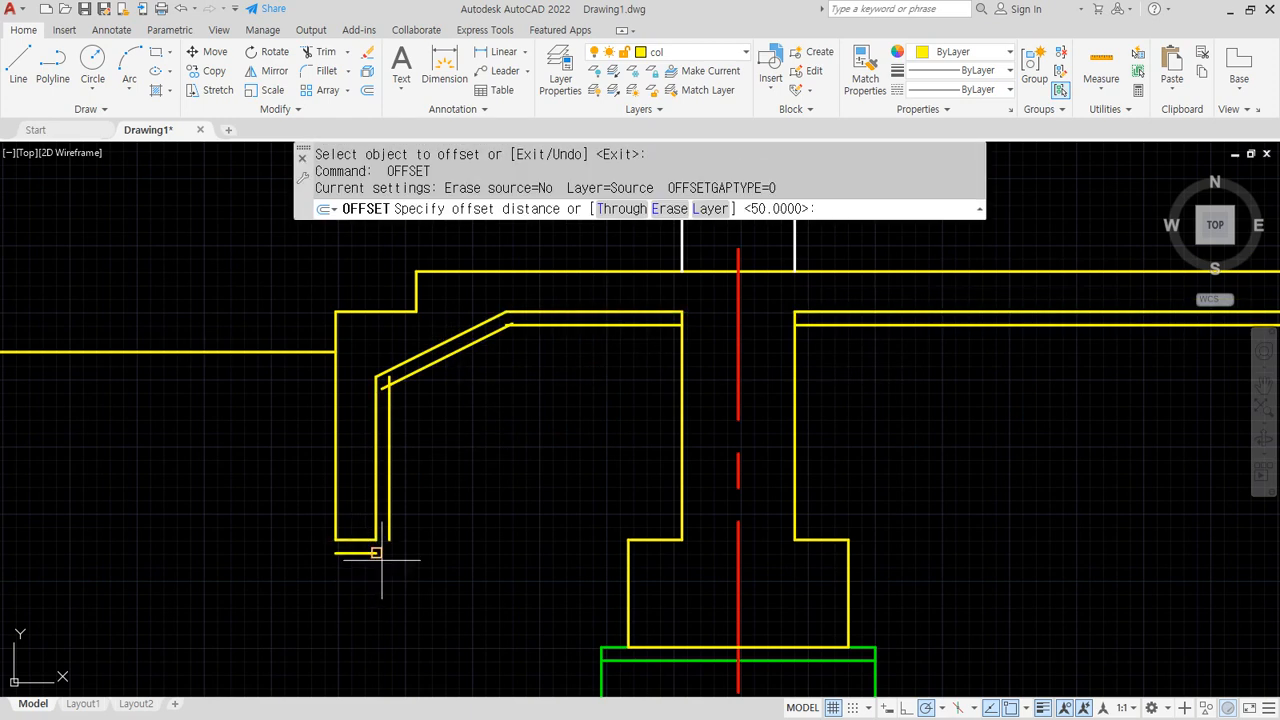
text(200)
key(Return)
click(971, 325)
click(587, 337)
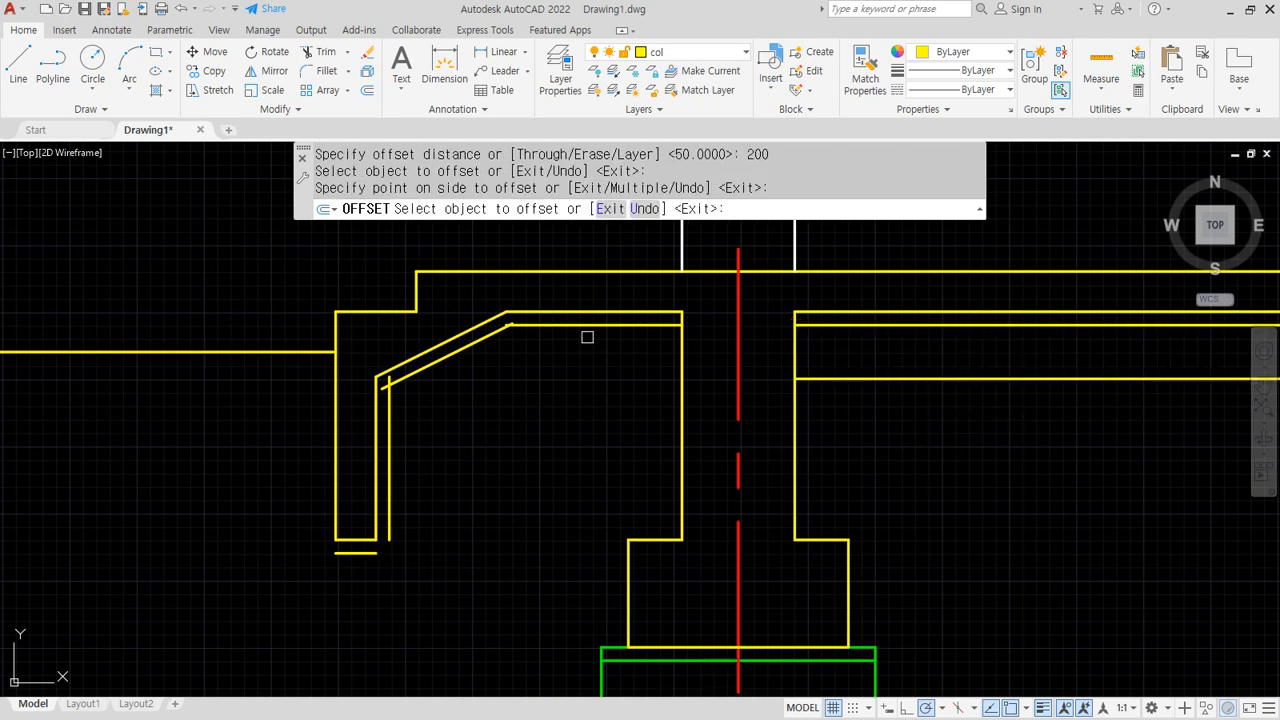
click(587, 326)
click(571, 394)
Offset the stair's sloped, vertical and bottom 50-offset lines another 200 away from the concrete
click(425, 366)
click(483, 443)
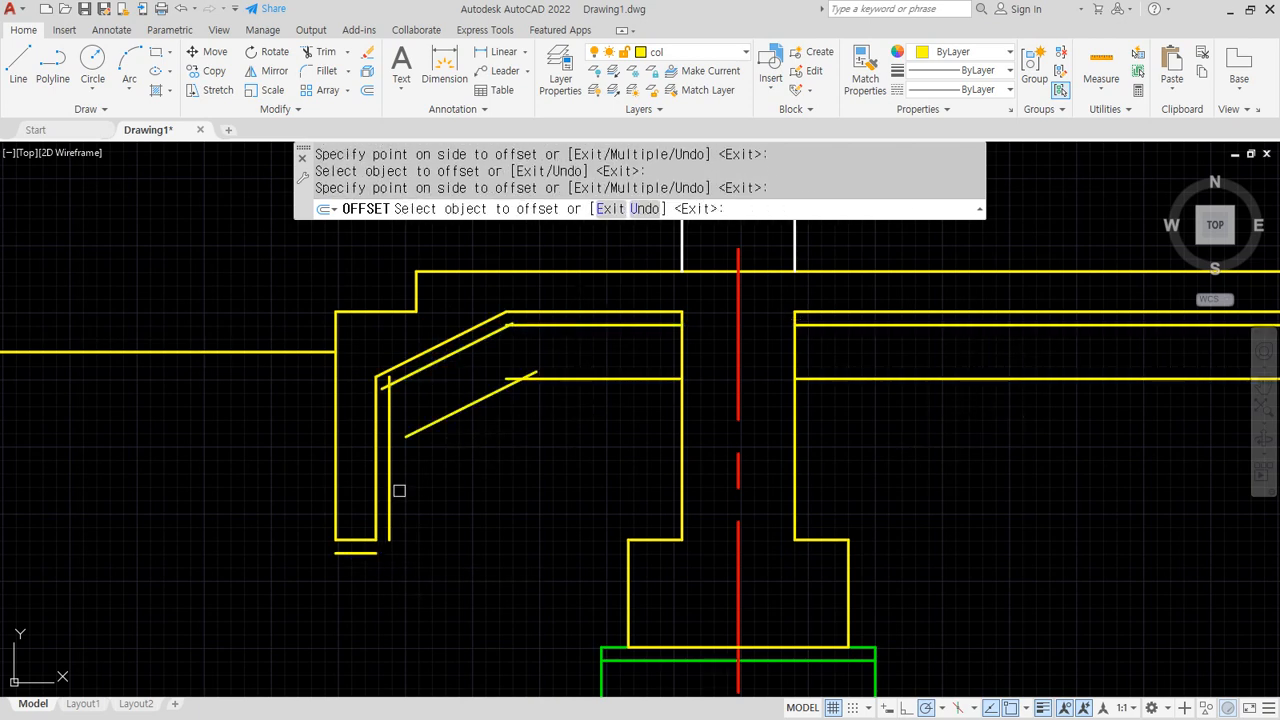
click(384, 497)
click(445, 460)
click(338, 552)
click(355, 595)
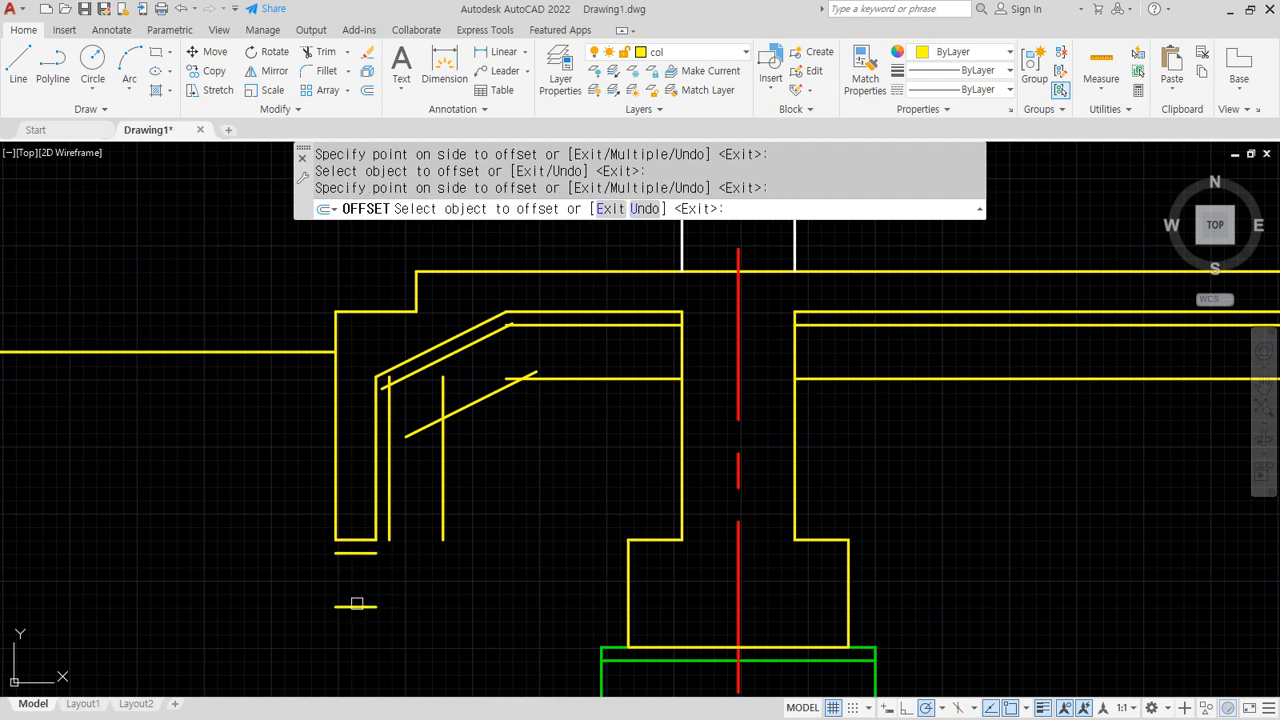
key(Return)
scroll(347, 570, up, 2)
middle_drag(346, 571, 383, 509)
middle_drag(546, 531, 546, 383)
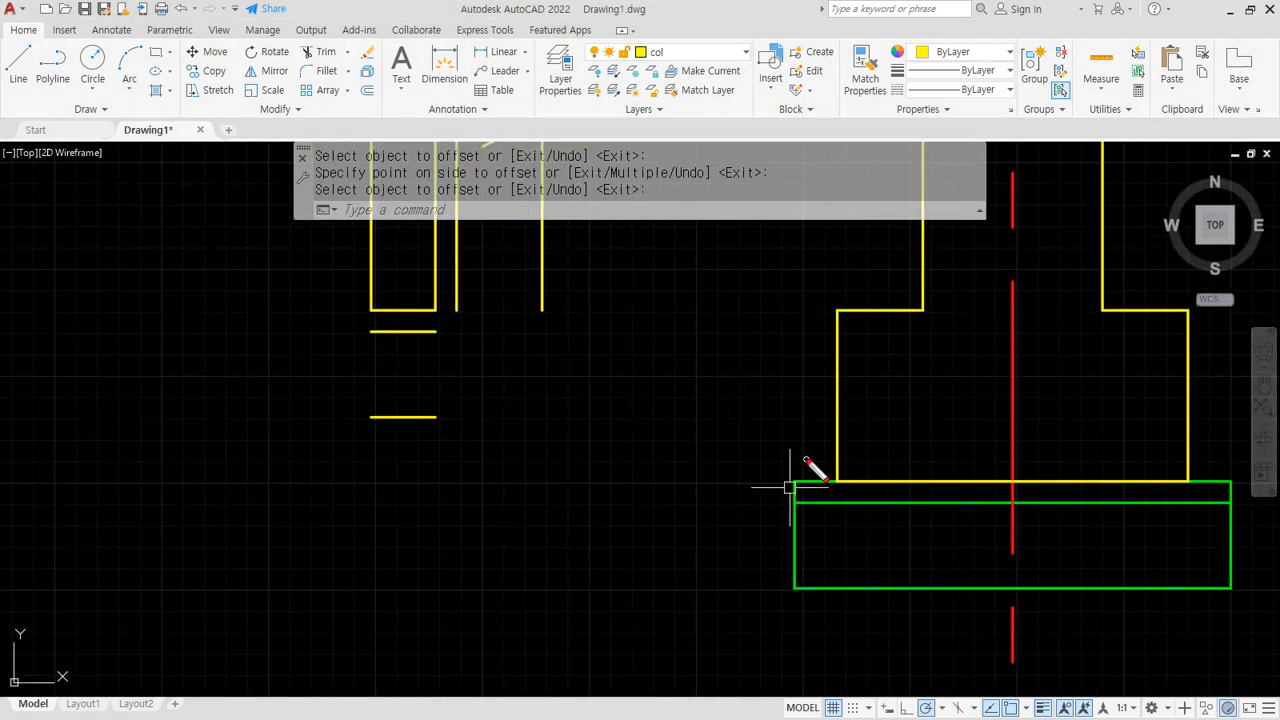
mouse_move(826, 448)
mouse_down()
mouse_move(735, 488)
mouse_move(848, 634)
mouse_move(822, 458)
mouse_move(760, 478)
mouse_up()
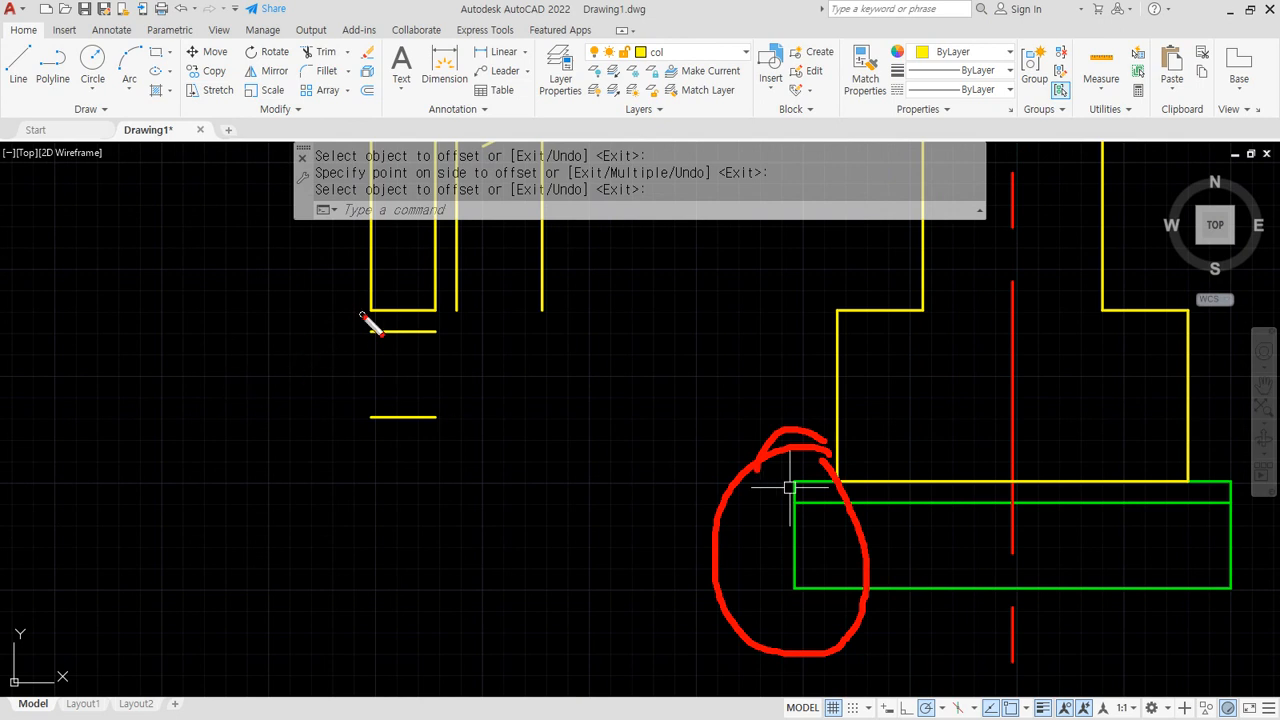
drag(362, 315, 265, 339)
key(Escape)
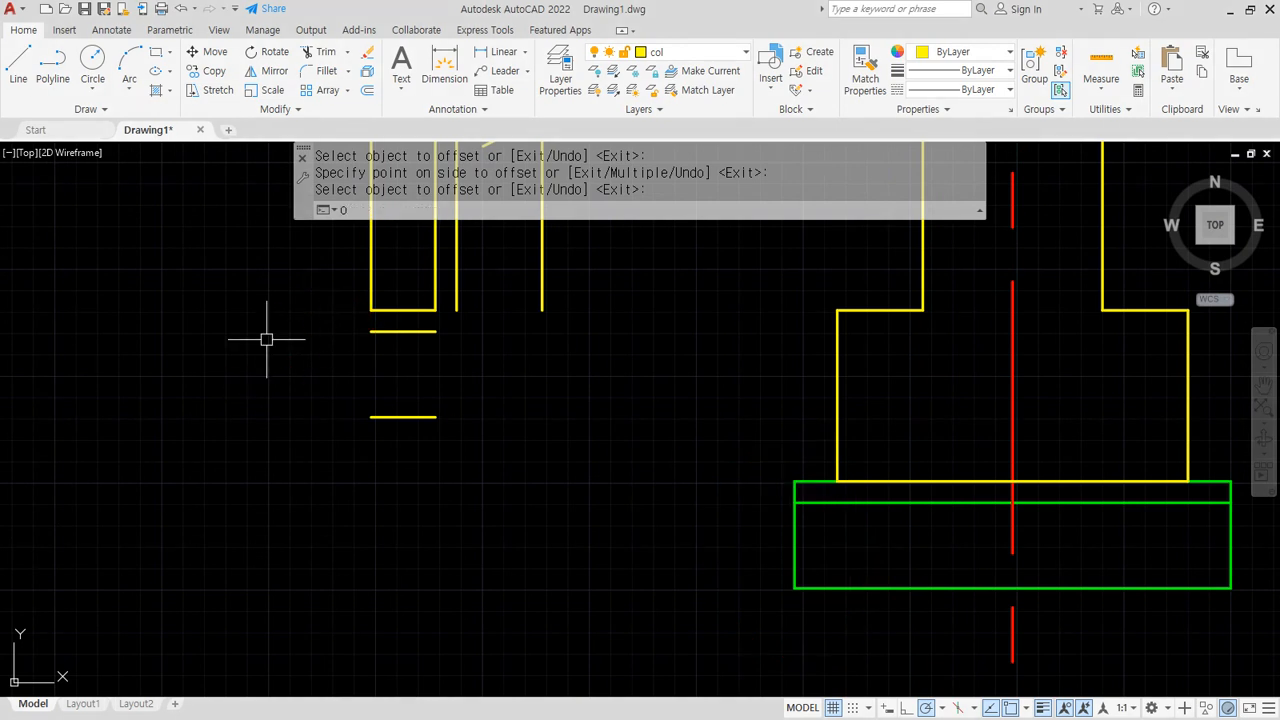
Offset the outer face line of the edge foundation wall outward by 100
text(o)
key(Return)
text(100)
key(Return)
click(370, 296)
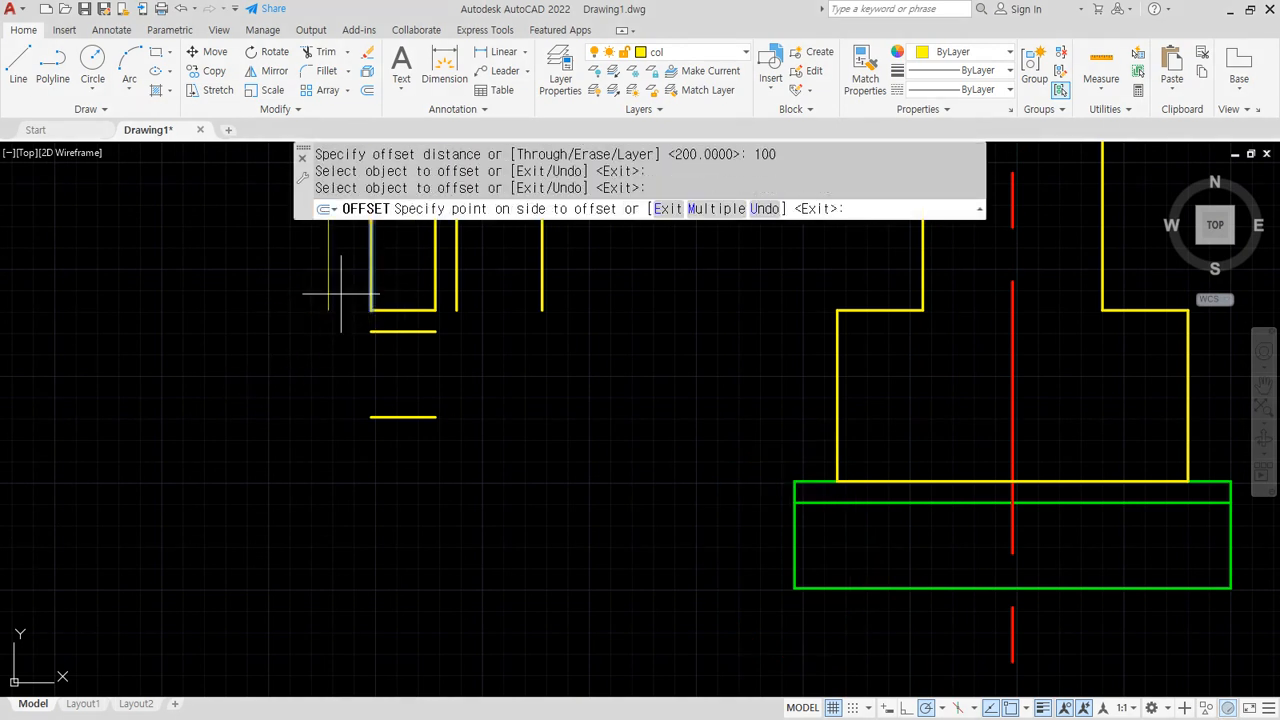
click(340, 294)
key(Return)
Fillet the new outer offset line with both short horizontal lines below the wall using zero radius
text(f)
key(Return)
click(328, 300)
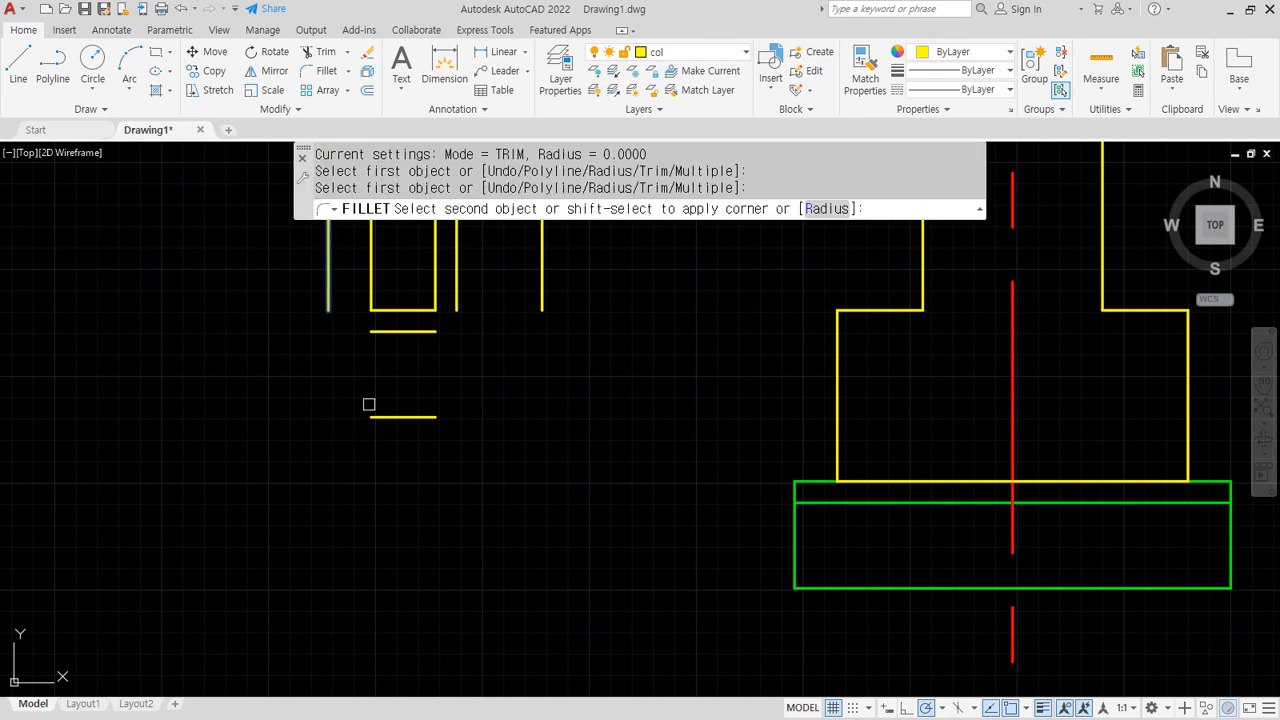
click(370, 416)
key(Return)
click(380, 332)
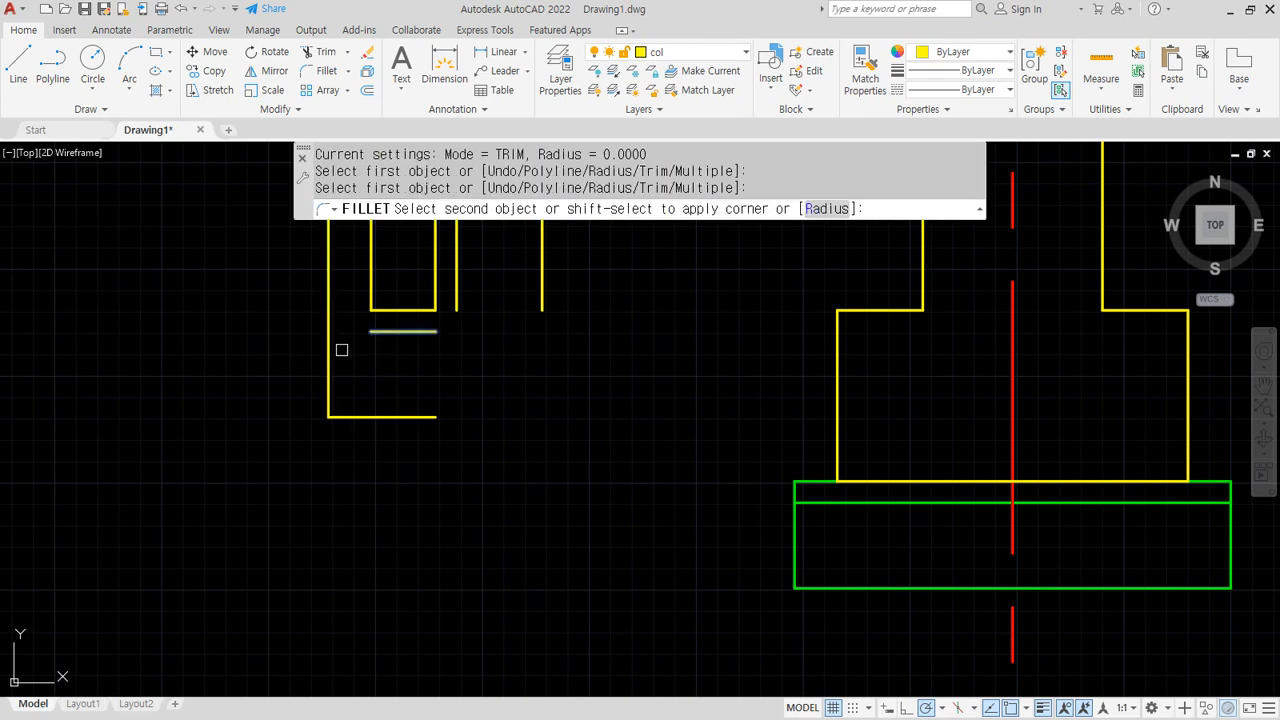
click(328, 355)
Fillet the two inner vertical offset lines with the upper and lower base lines to close the wall's base outline
key(Return)
click(414, 332)
click(457, 315)
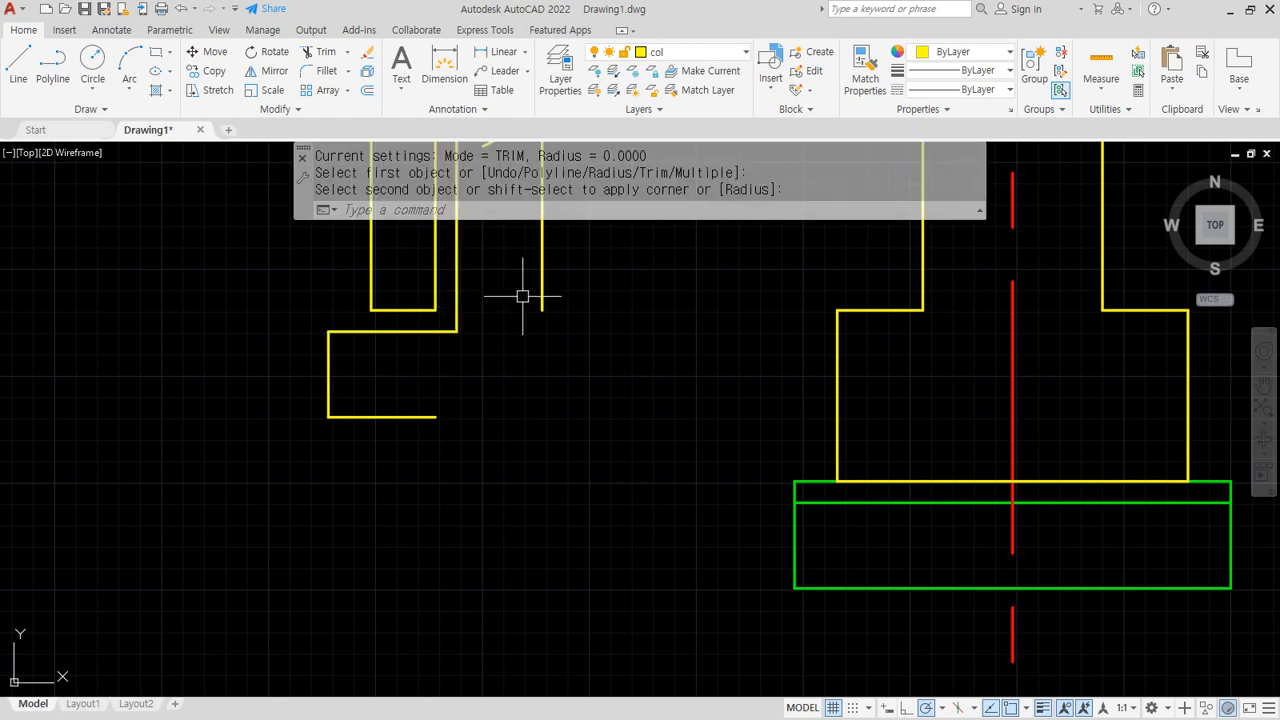
key(Return)
click(541, 293)
click(445, 331)
Fillet the innermost vertical, sloped and horizontal lines under the slab into one continuous outline
scroll(343, 565, up, 5)
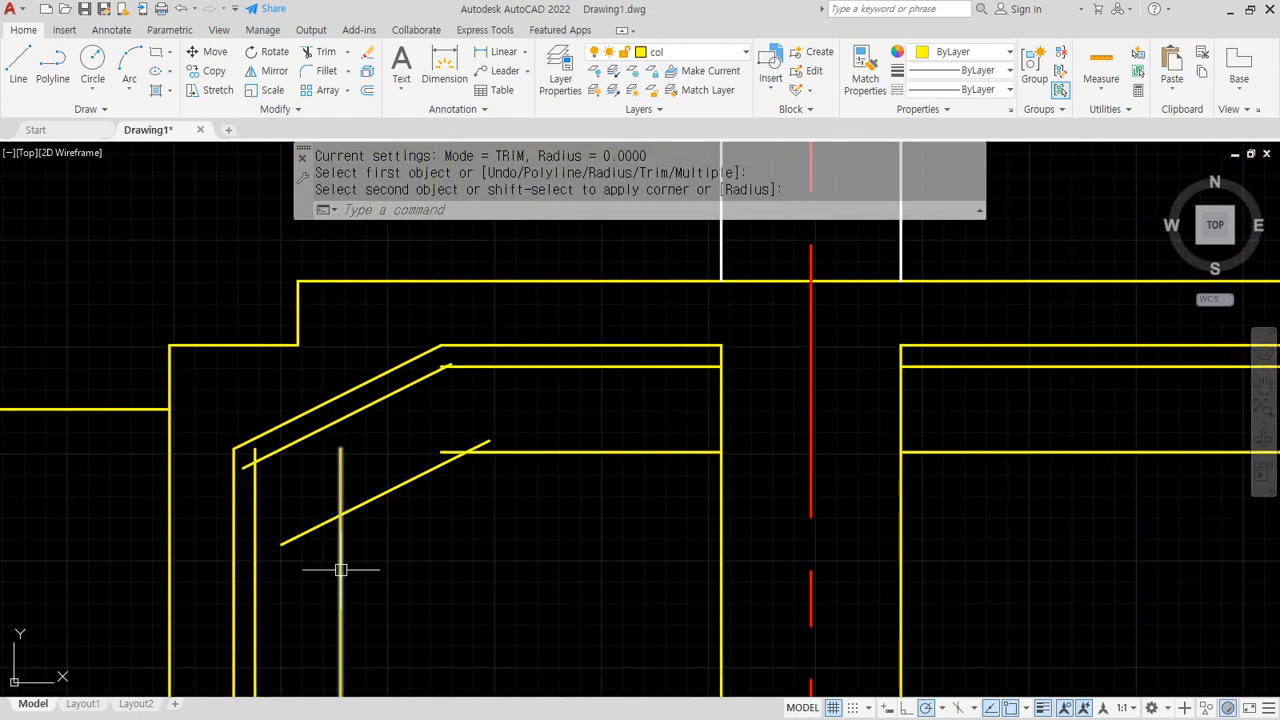
key(Return)
click(341, 545)
click(342, 546)
key(Return)
click(504, 451)
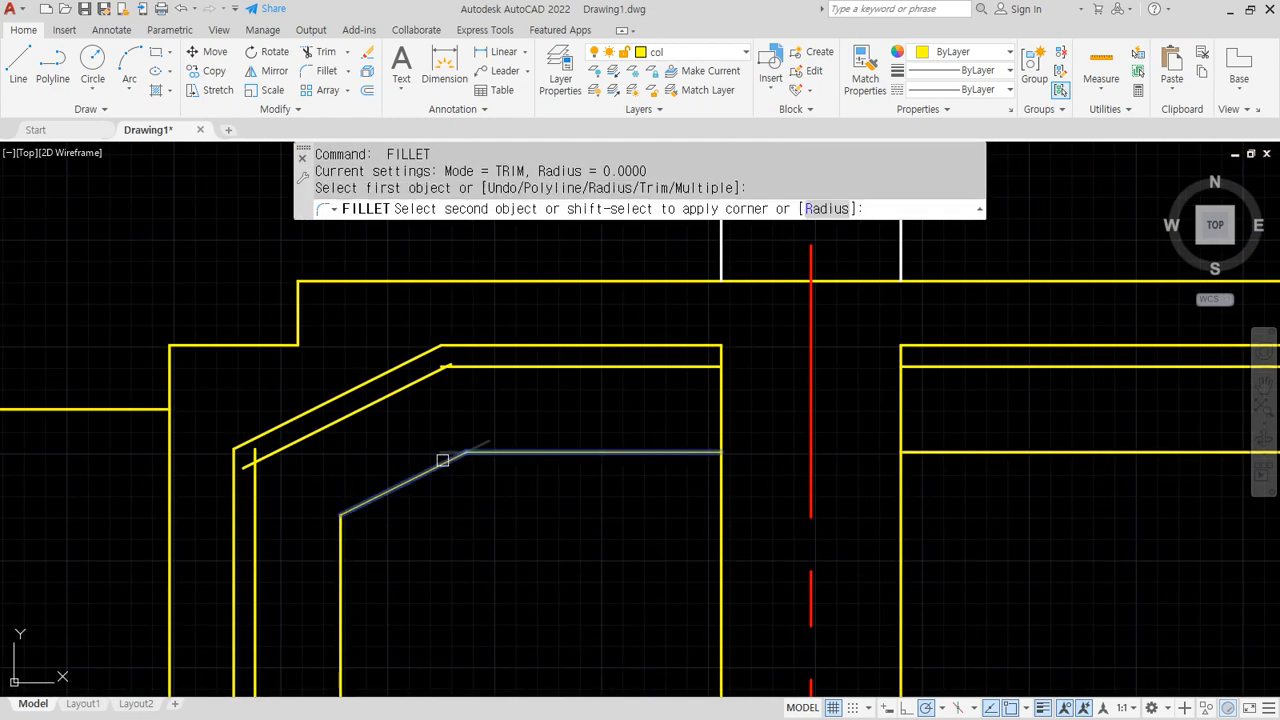
click(443, 460)
Fillet the sloped line nearest the concrete haunch with its adjoining horizontal and vertical offset lines
key(Return)
click(466, 369)
click(430, 373)
key(Return)
click(266, 452)
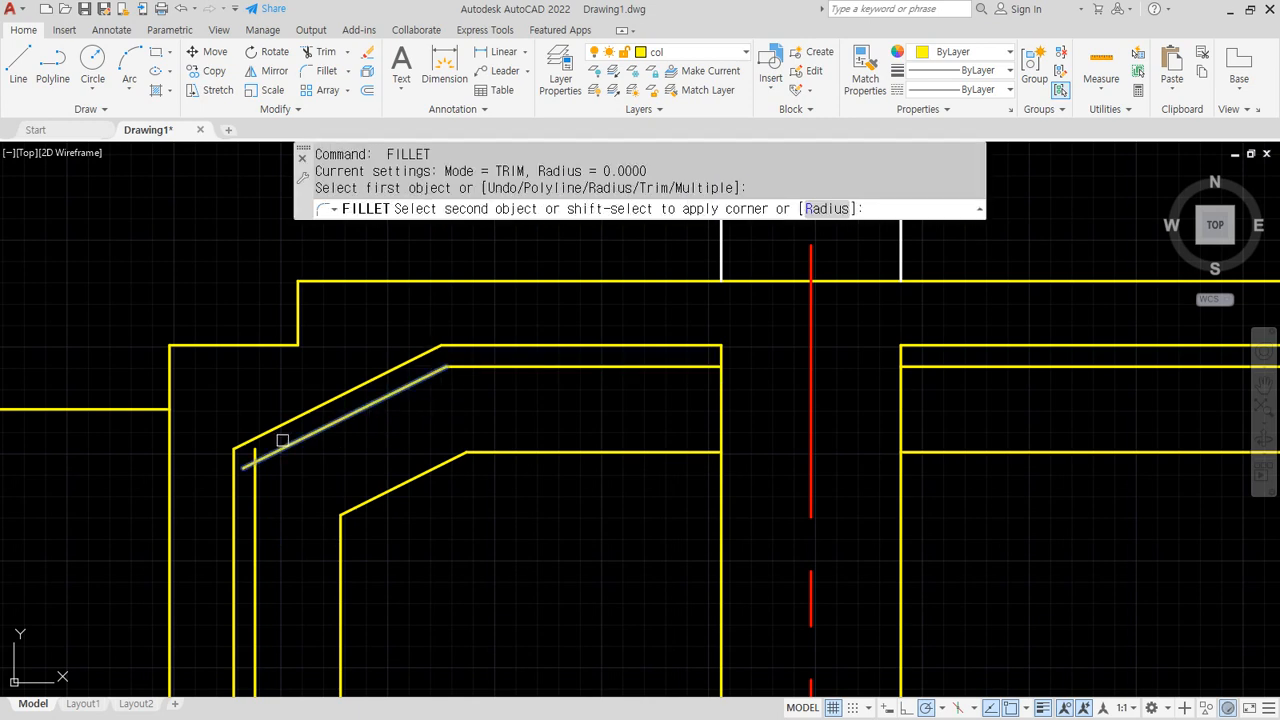
click(253, 500)
Match the green column footing base's properties onto the horizontal and sloped offset lines beneath the slab on both sides of the column
scroll(286, 516, down, 4)
middle_drag(286, 516, 357, 429)
scroll(380, 471, up, 3)
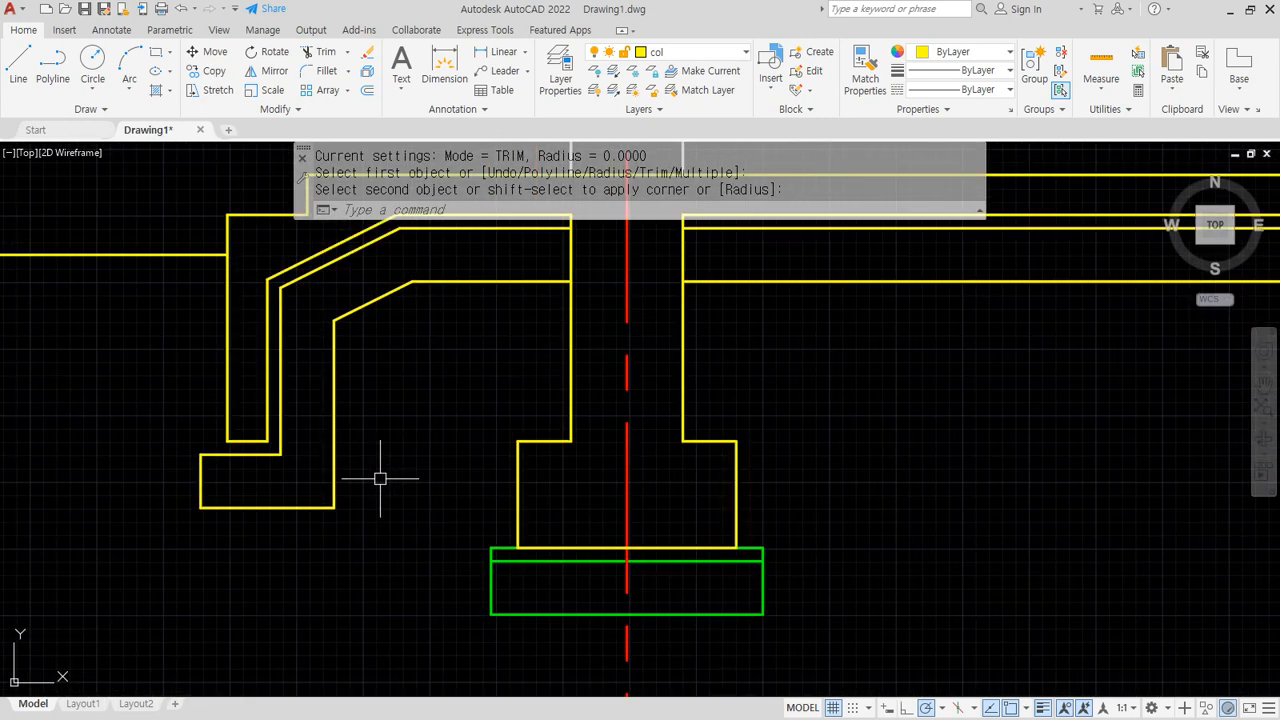
text(ma)
key(Return)
click(492, 604)
middle_drag(974, 311, 934, 371)
click(914, 386)
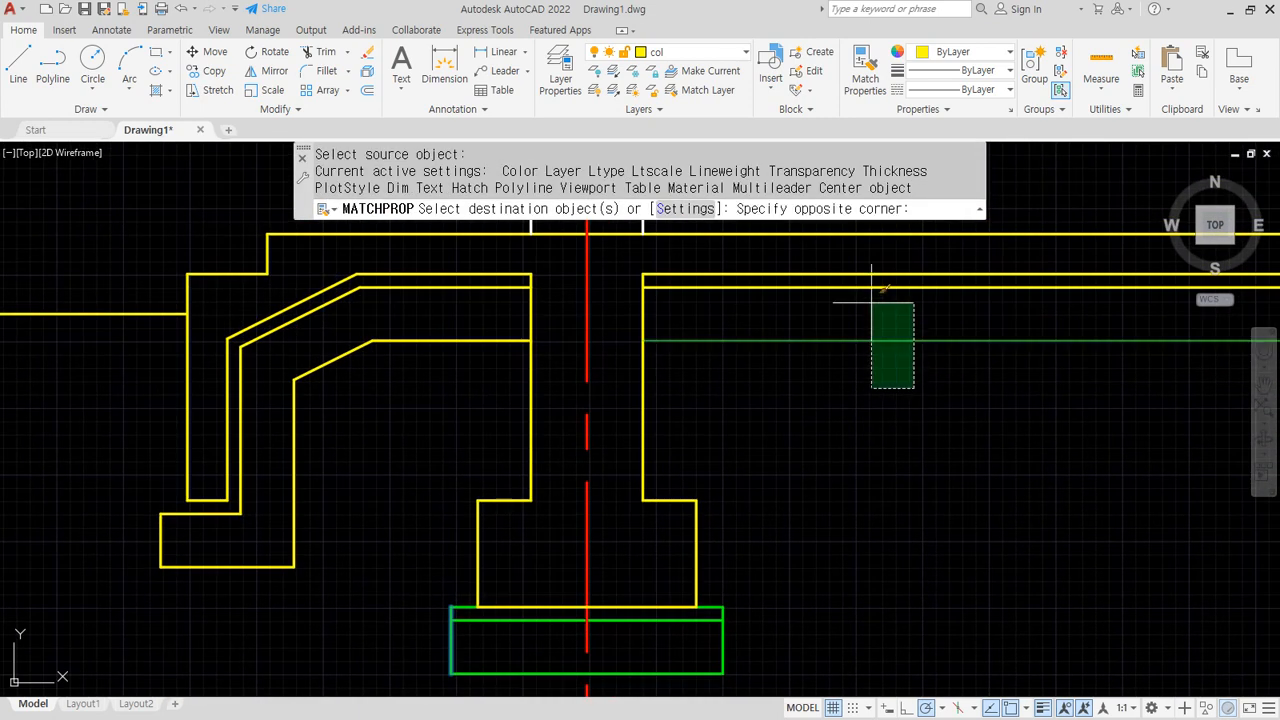
click(863, 280)
click(455, 394)
click(354, 298)
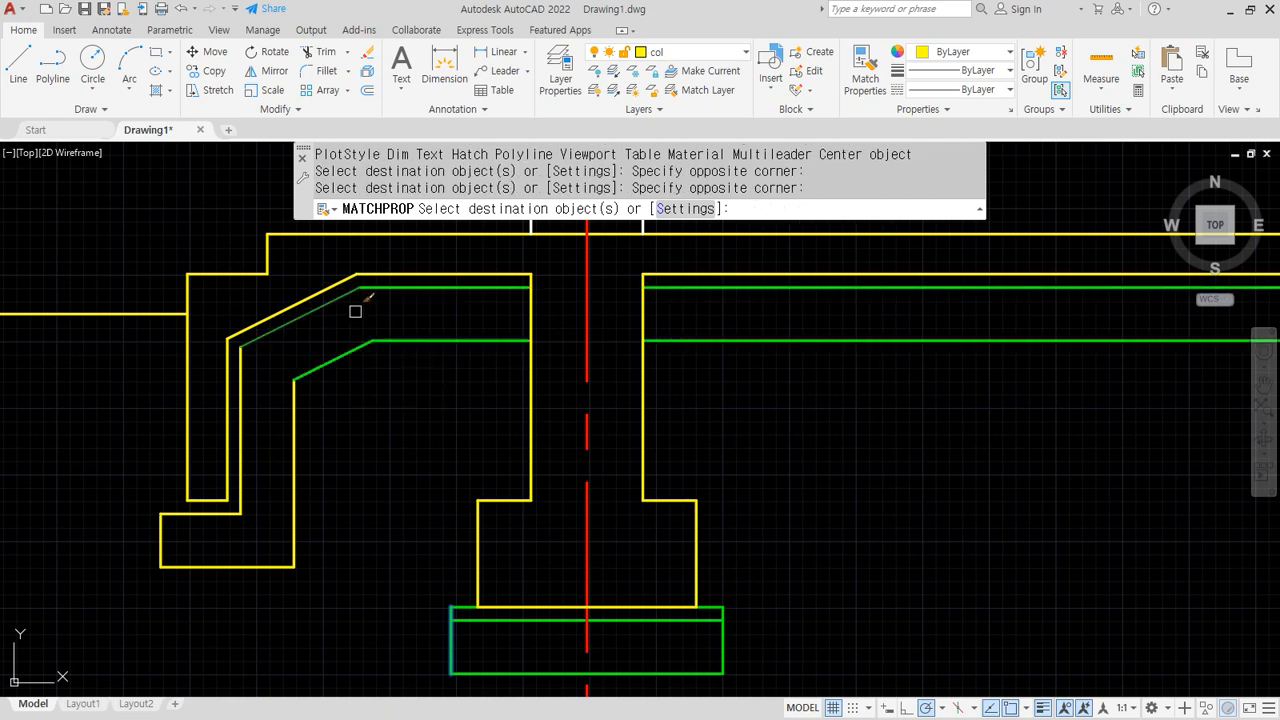
Apply the same matched green properties to the vertical offset lines and the base outline around the edge wall
click(343, 609)
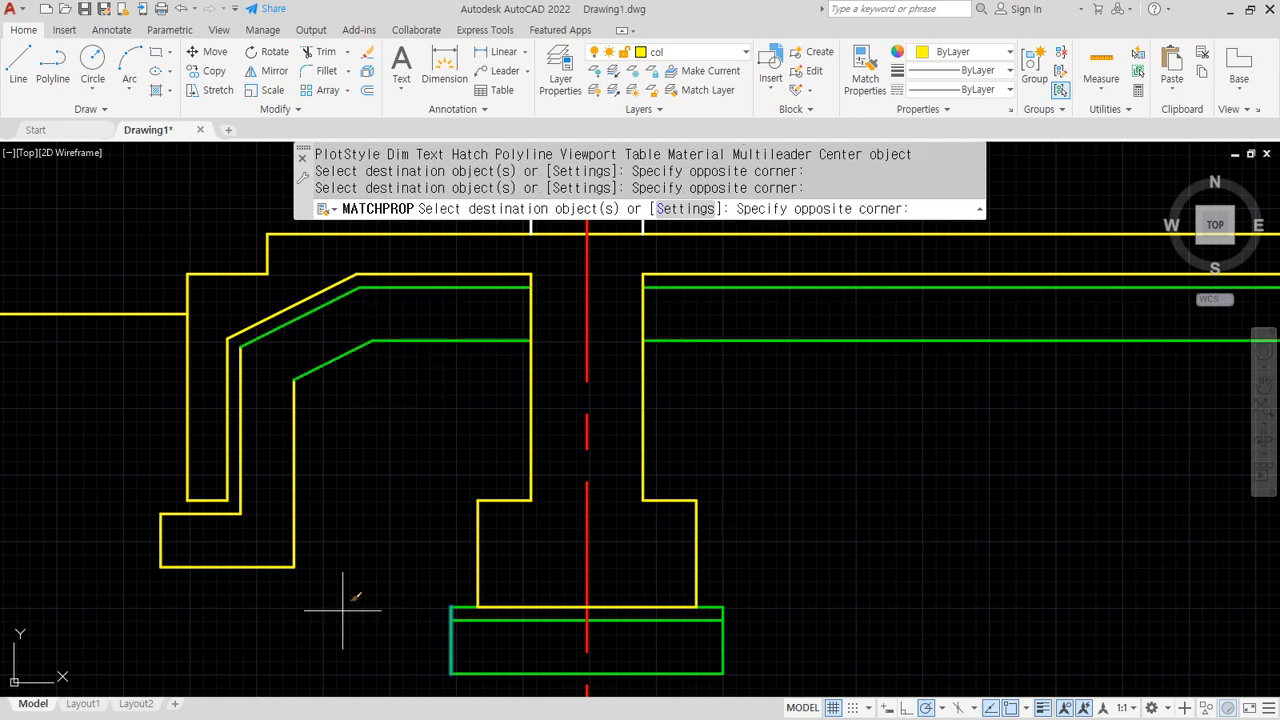
click(249, 372)
click(166, 579)
click(137, 529)
key(Return)
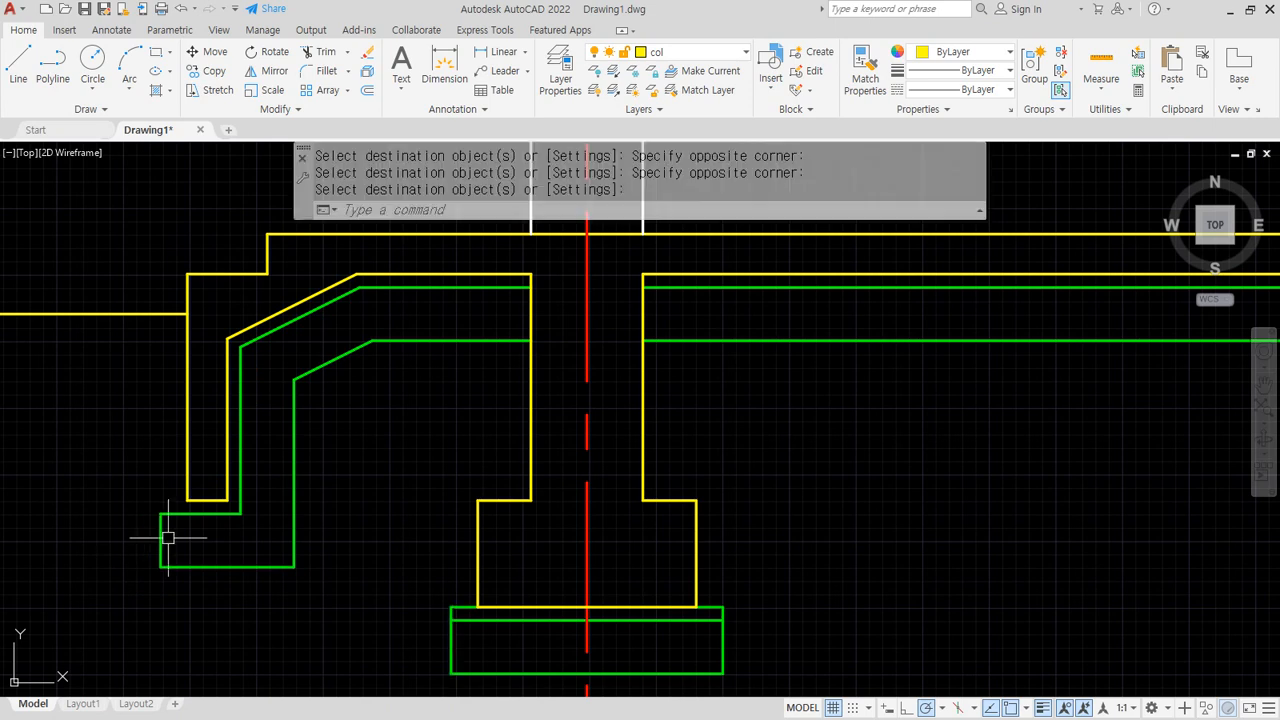
Fillet the base's outer side line with the wall's bottom line at zero radius
scroll(168, 532, up, 4)
text(f)
key(Return)
click(141, 497)
click(250, 453)
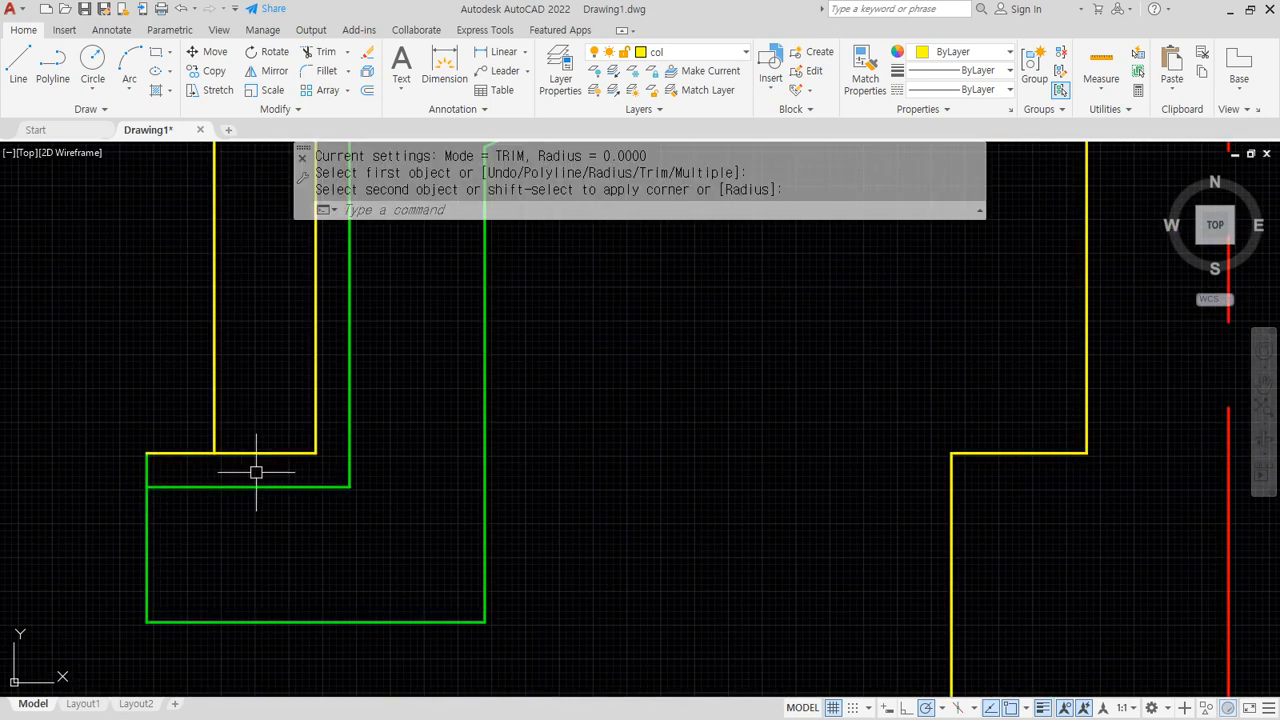
Trim the extended bottom line between the wall's two faces
text(tr)
key(Return)
click(258, 453)
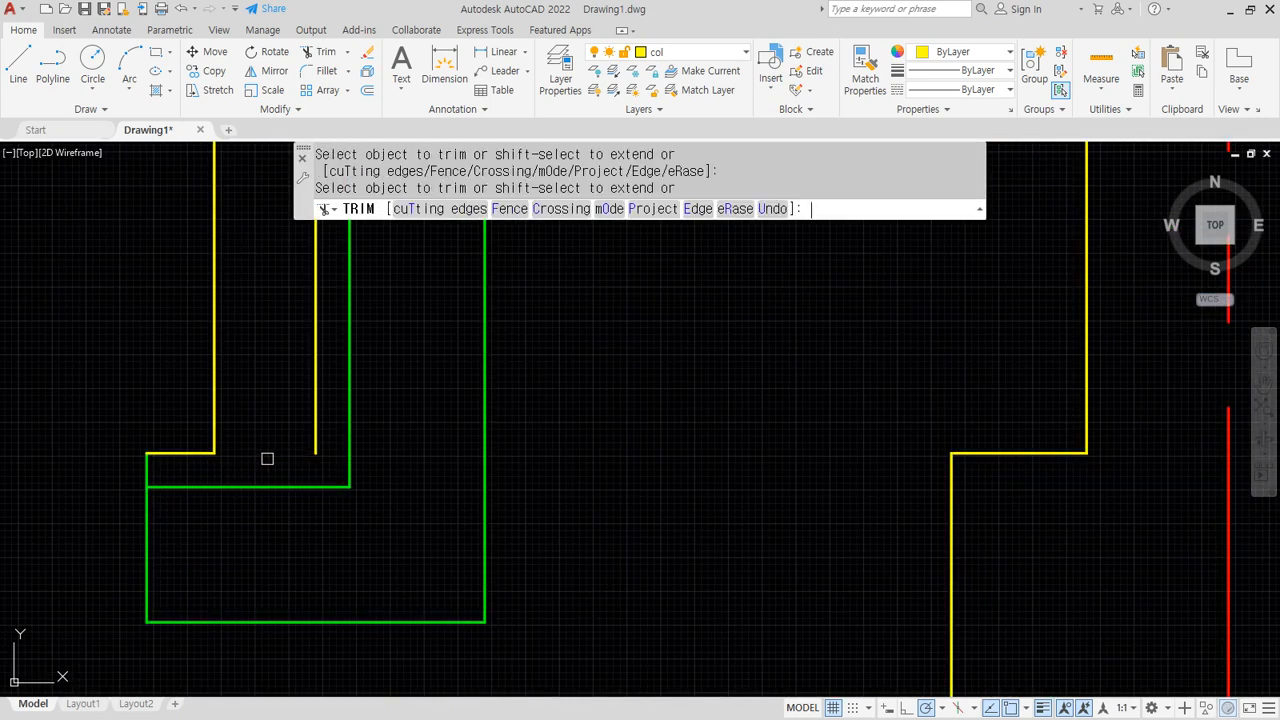
key(Return)
text(ma)
key(Return)
click(190, 472)
click(183, 452)
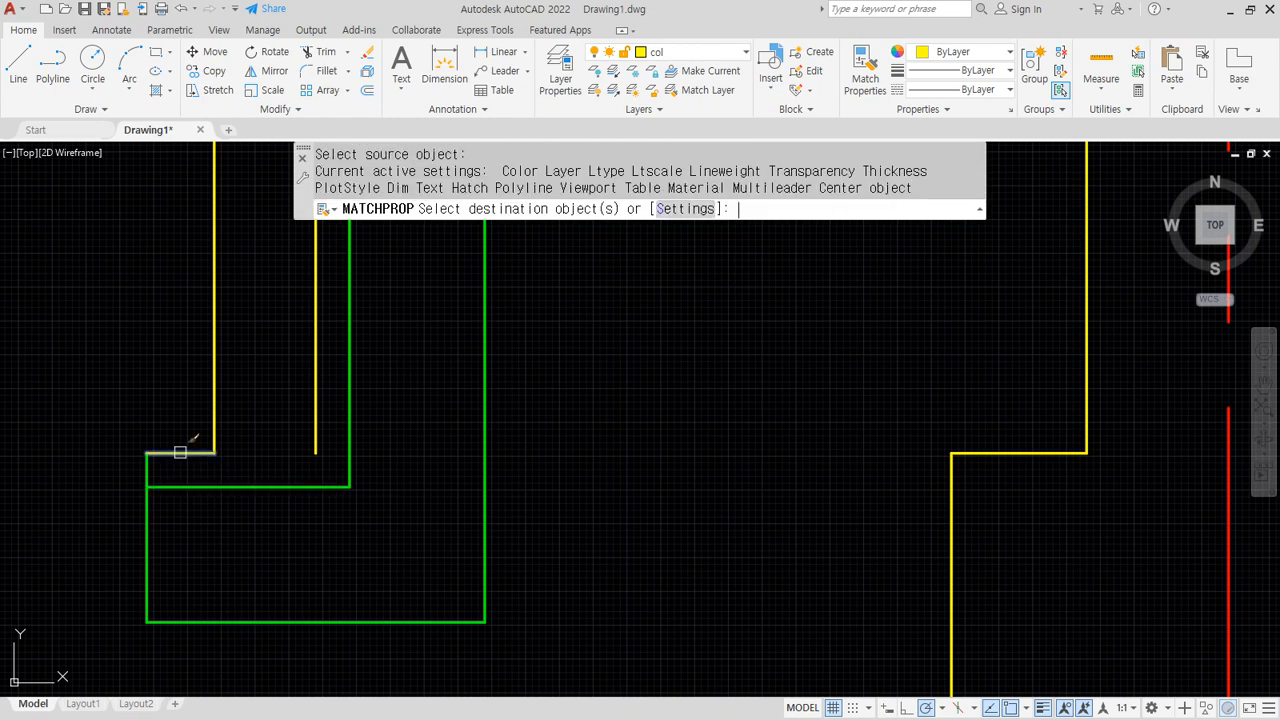
key(Escape)
key(Escape)
Match the green base line's properties onto the short horizontal segment beside the wall's bottom
text(ma)
key(Return)
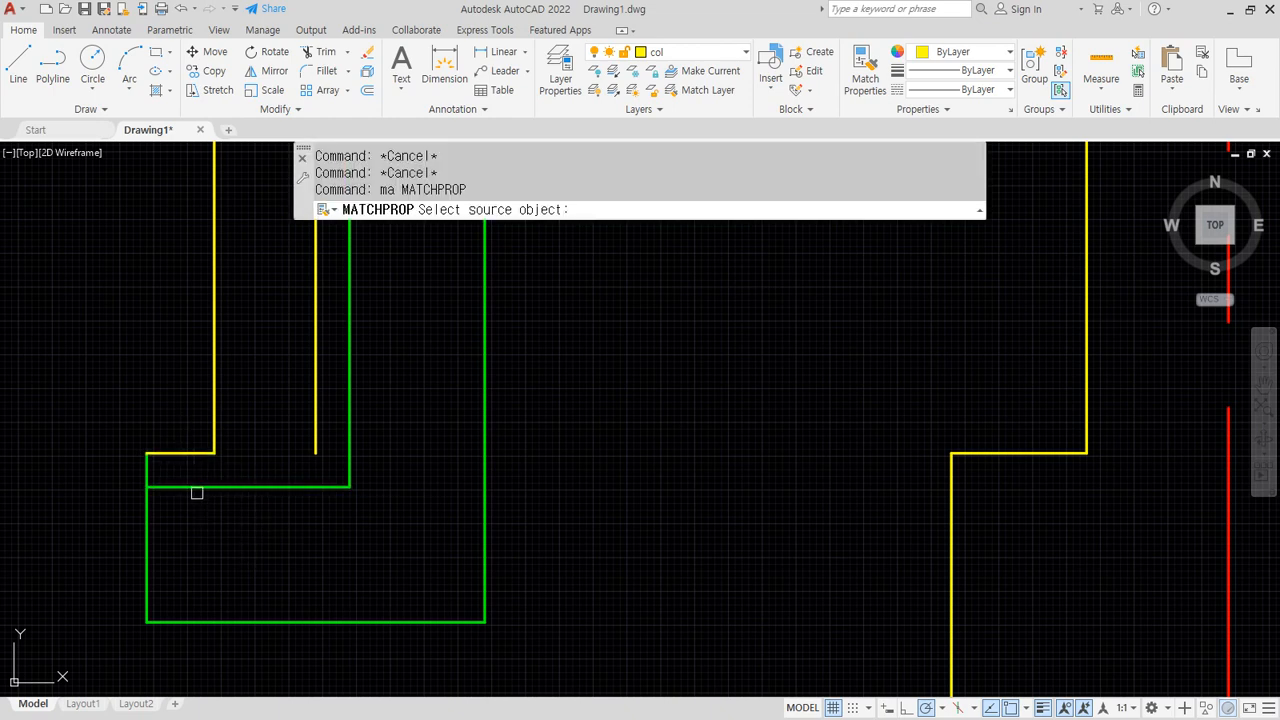
click(194, 488)
click(182, 454)
key(Return)
Draw a line between the lower ends of the wall's two faces to close its bottom
text(l)
key(Return)
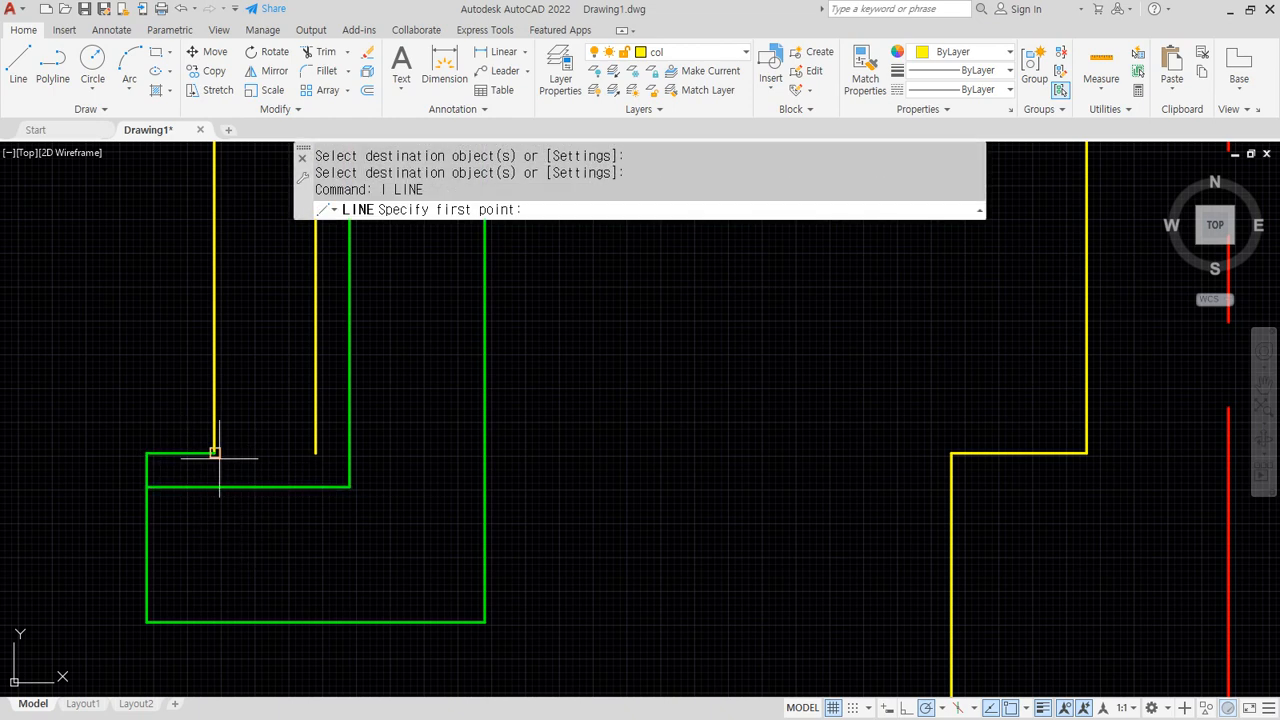
click(214, 453)
click(316, 453)
key(Return)
Examine the finished edge foundation and compare the stepped slab edge with the straight one across the vertical divider line
scroll(449, 543, down, 5)
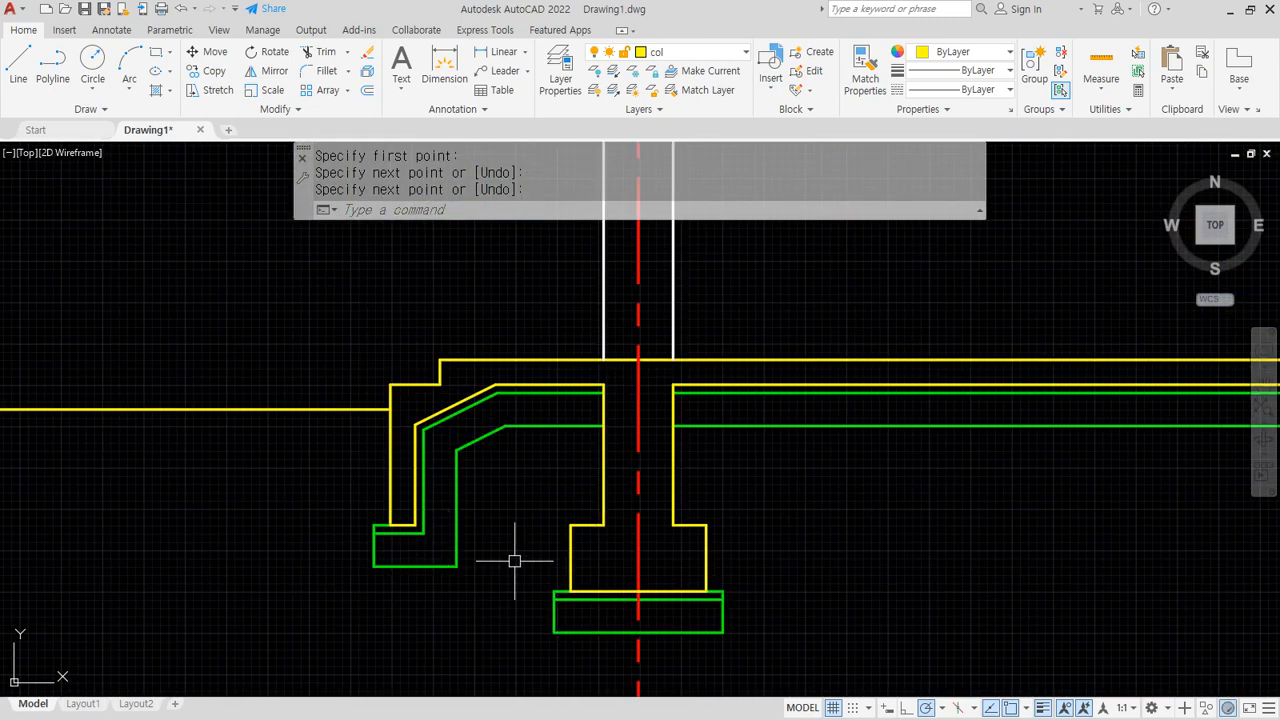
mouse_move(530, 547)
mouse_down()
mouse_move(280, 523)
mouse_move(674, 343)
mouse_move(488, 596)
mouse_up()
key(Escape)
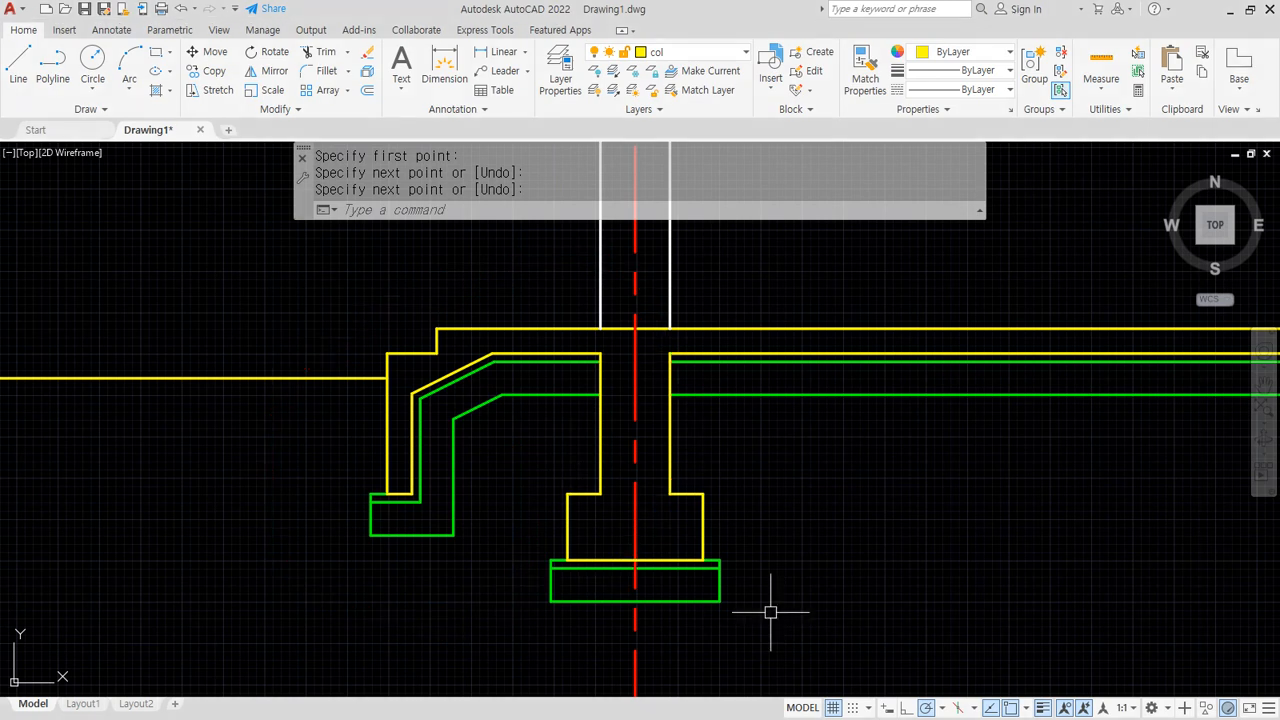
scroll(298, 301, up, 2)
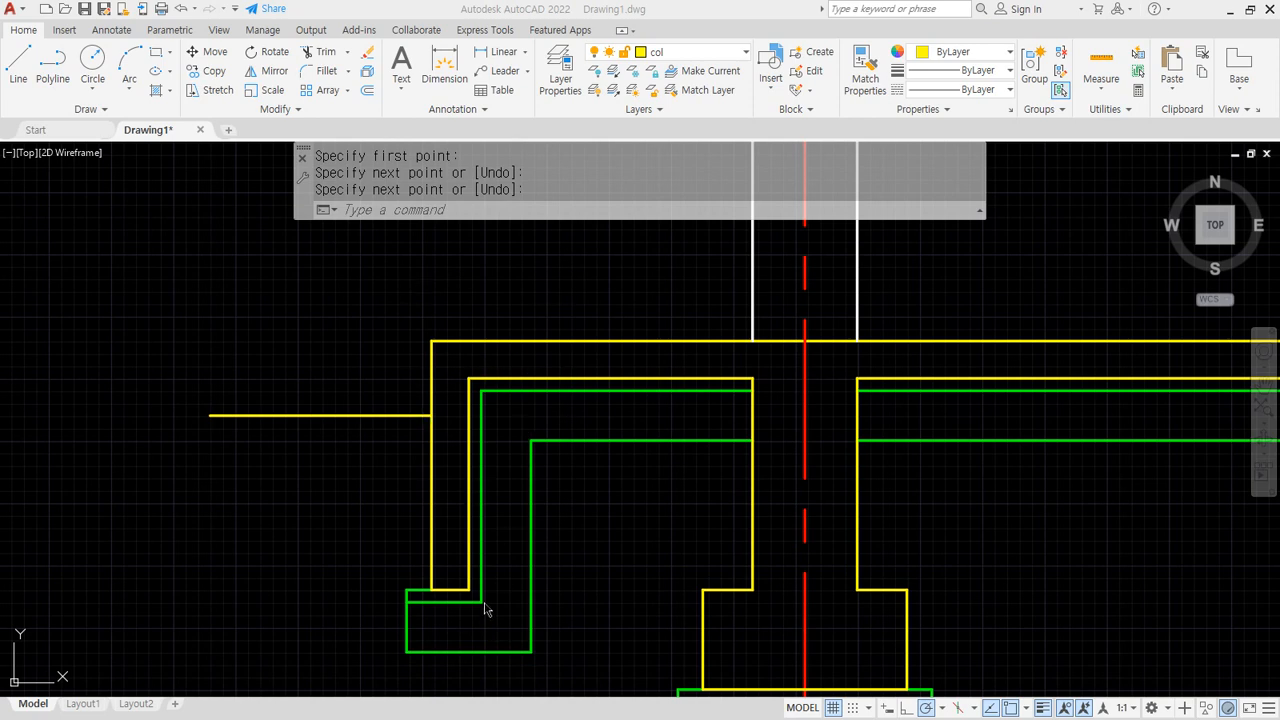
scroll(485, 588, down, 4)
middle_drag(179, 513, 708, 439)
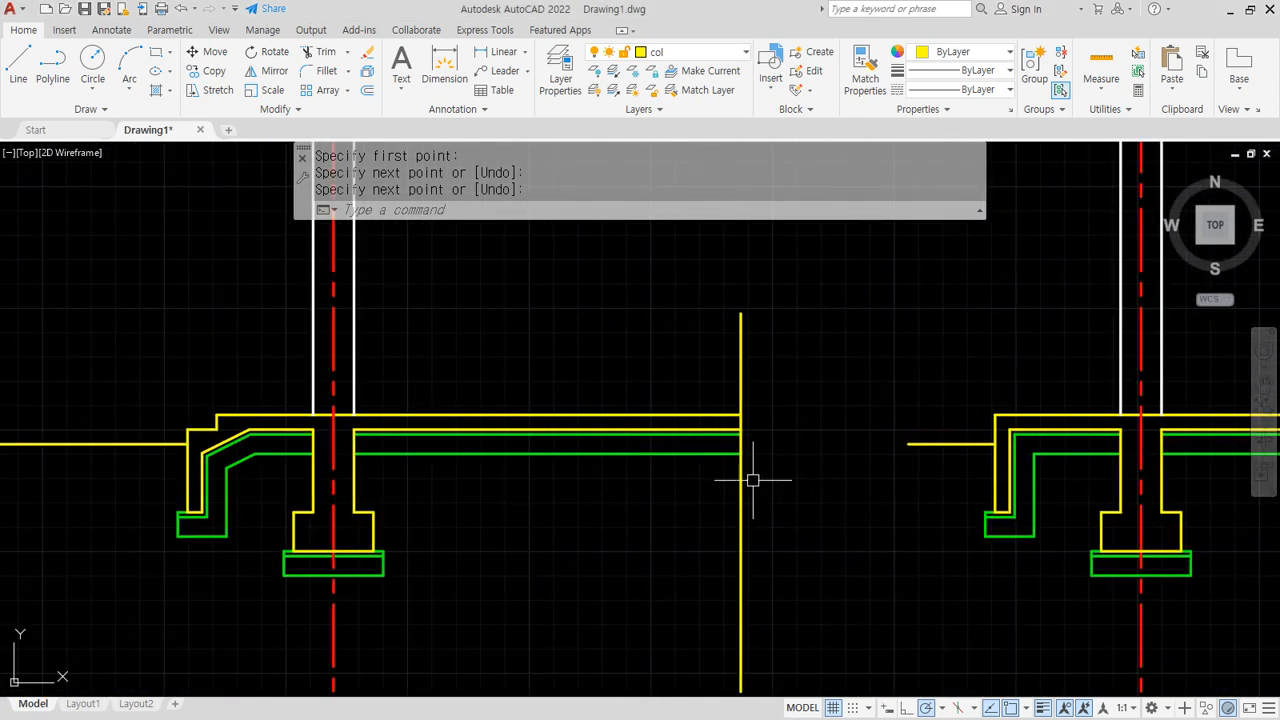
middle_drag(753, 480, 743, 478)
key(ctrl+2)
mouse_move(243, 505)
mouse_down()
mouse_move(168, 521)
mouse_move(297, 515)
mouse_up()
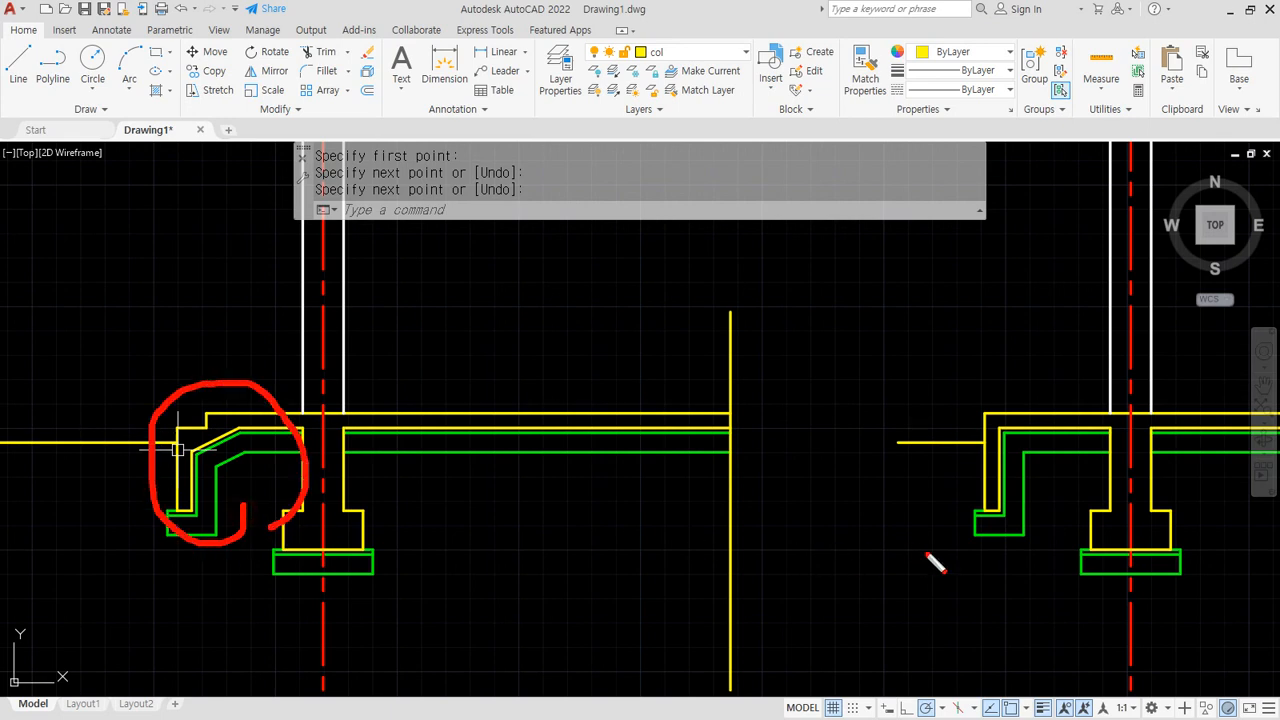
mouse_move(928, 556)
mouse_down()
mouse_move(1063, 380)
mouse_move(962, 572)
mouse_up()
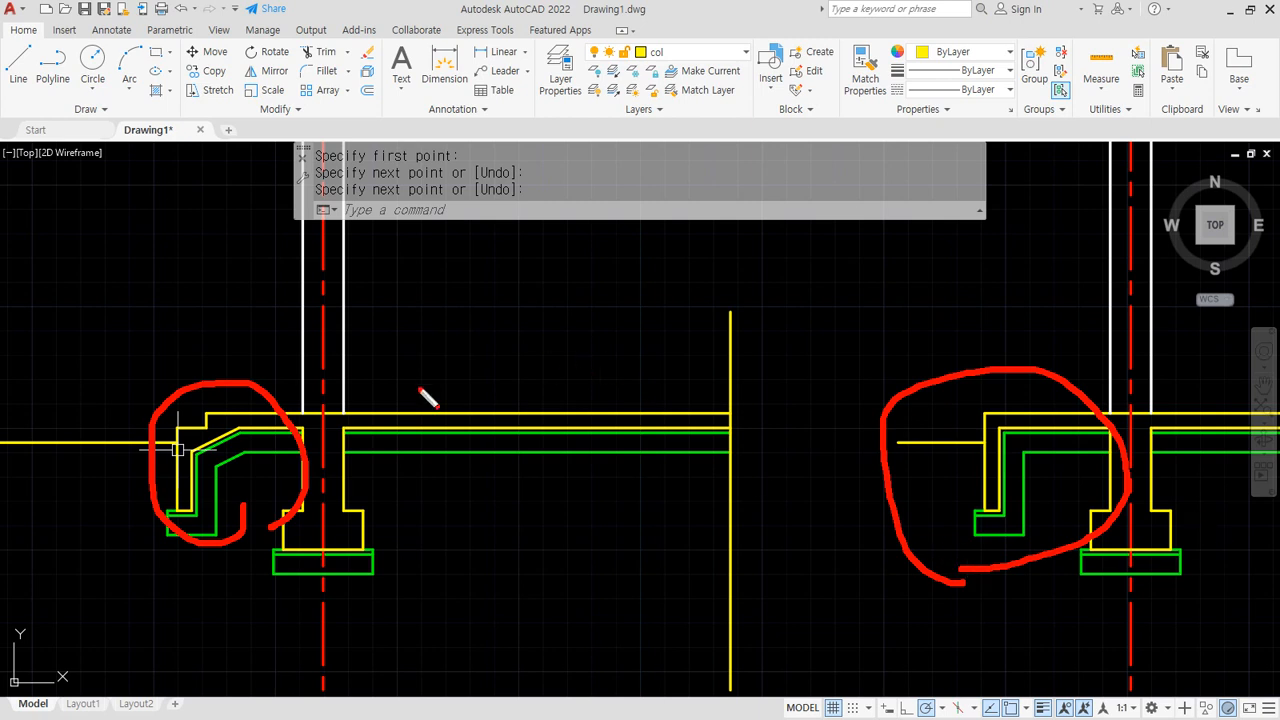
drag(148, 262, 180, 350)
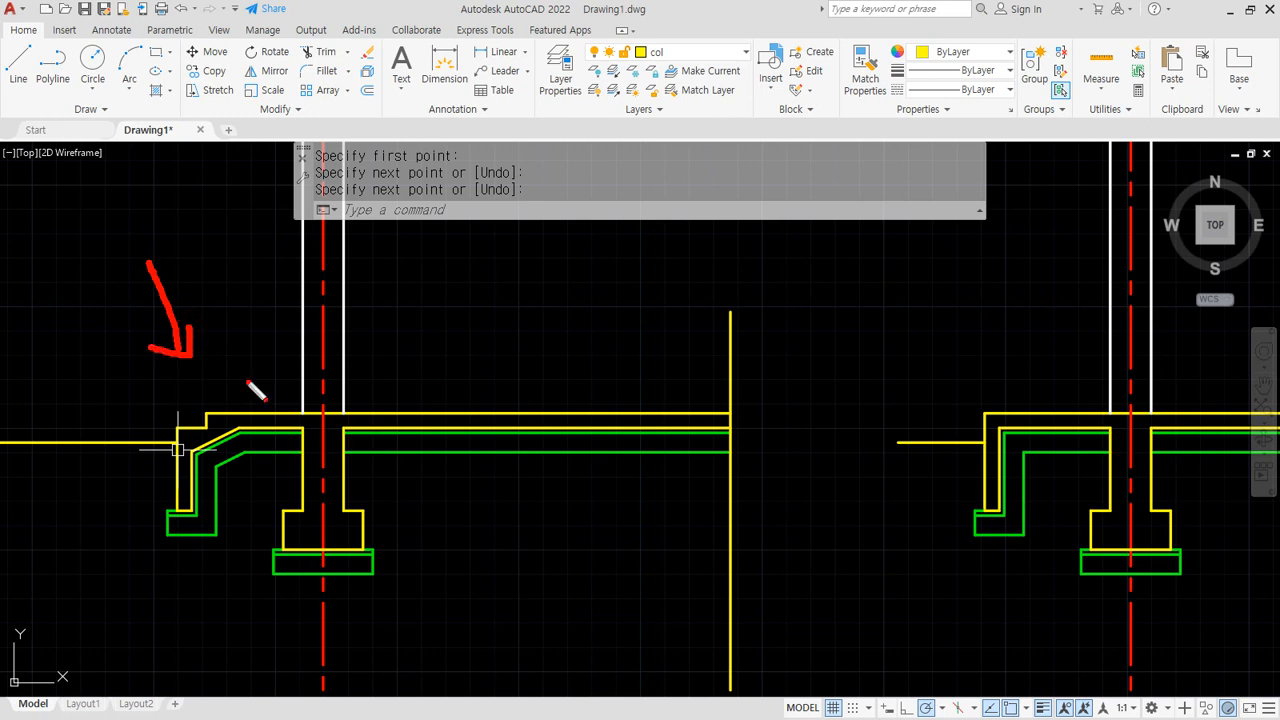
drag(929, 327, 969, 381)
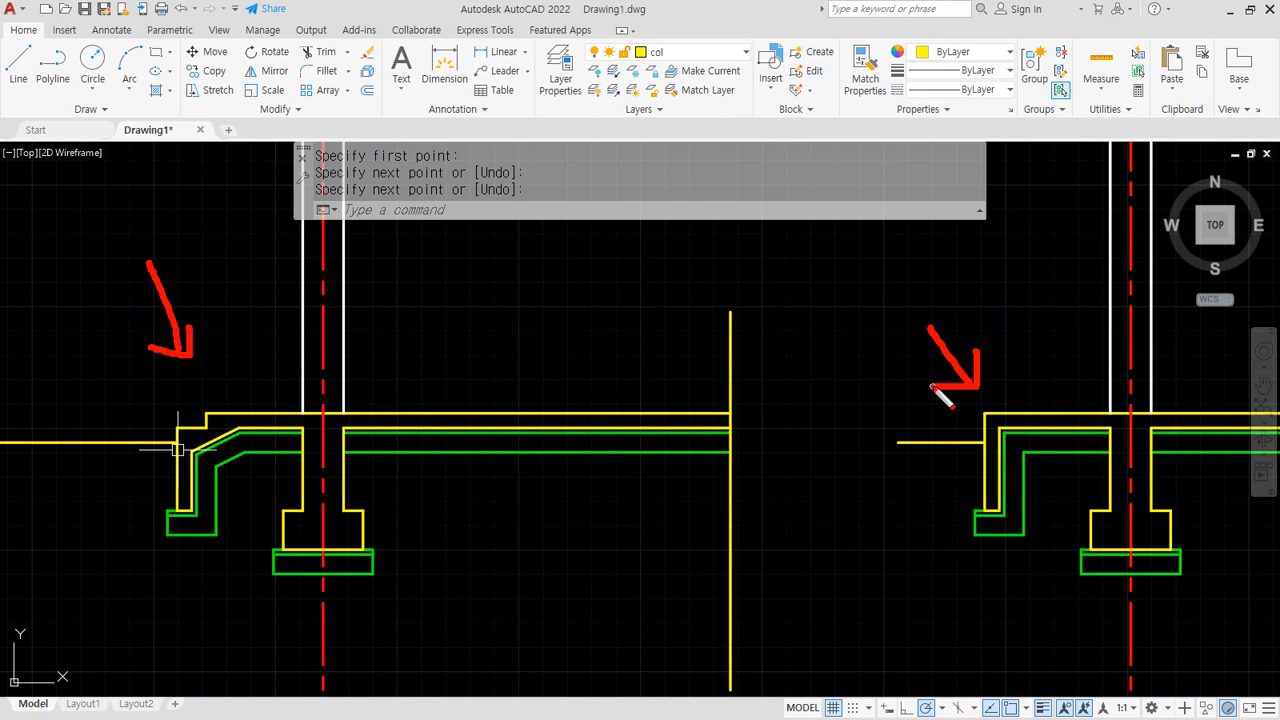
mouse_move(228, 592)
mouse_down()
mouse_move(200, 596)
mouse_move(120, 380)
mouse_move(331, 409)
mouse_move(218, 580)
mouse_move(158, 577)
mouse_up()
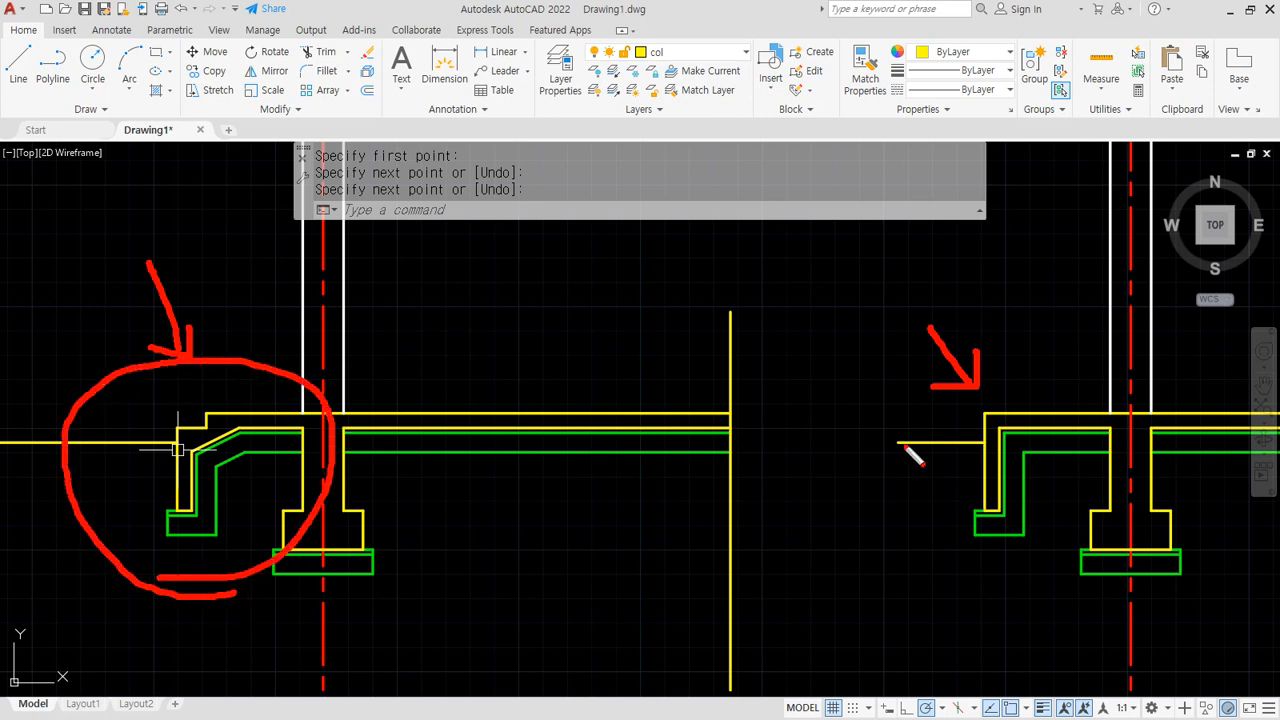
mouse_move(1018, 572)
mouse_down()
mouse_move(904, 480)
mouse_move(1086, 398)
mouse_move(1008, 570)
mouse_up()
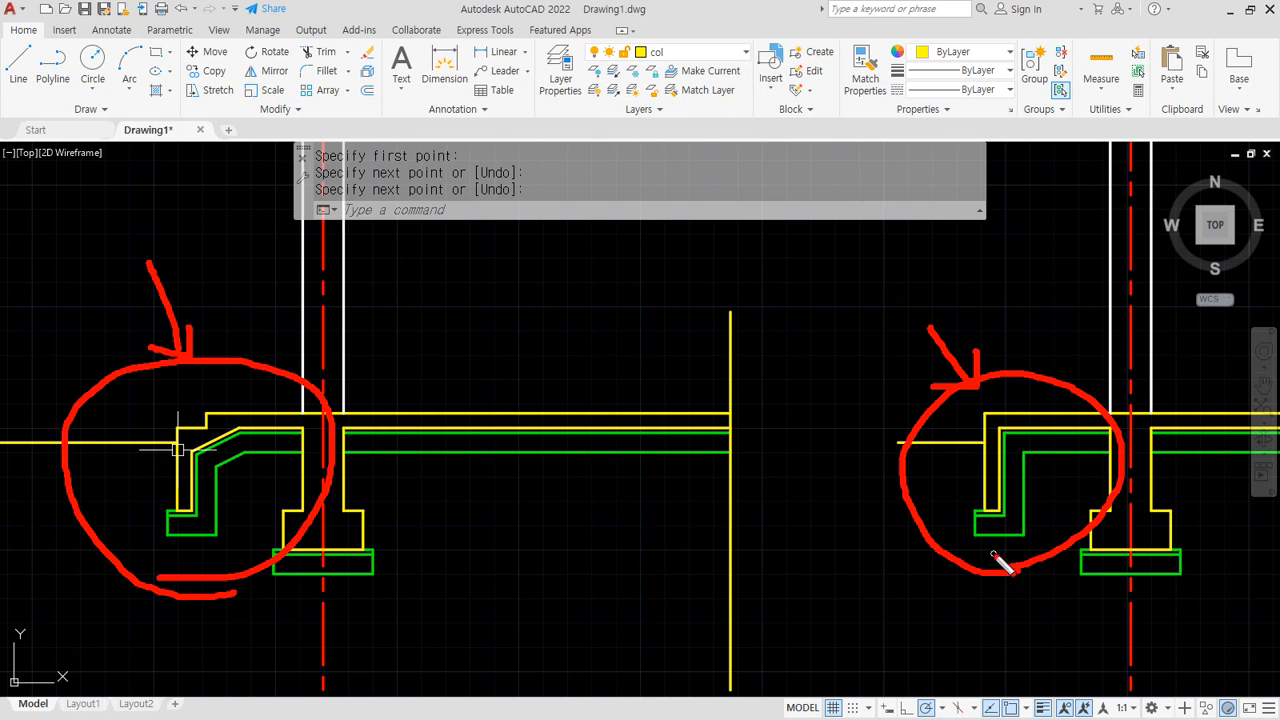
drag(104, 260, 183, 345)
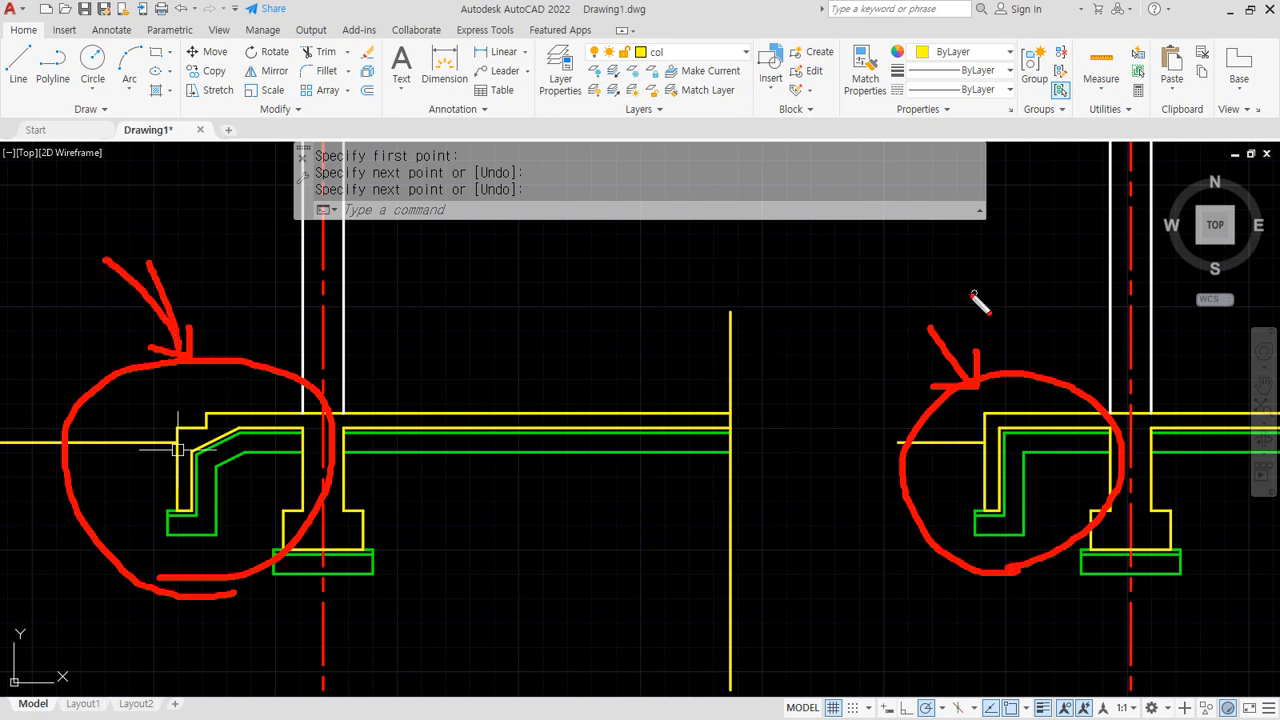
drag(937, 300, 973, 383)
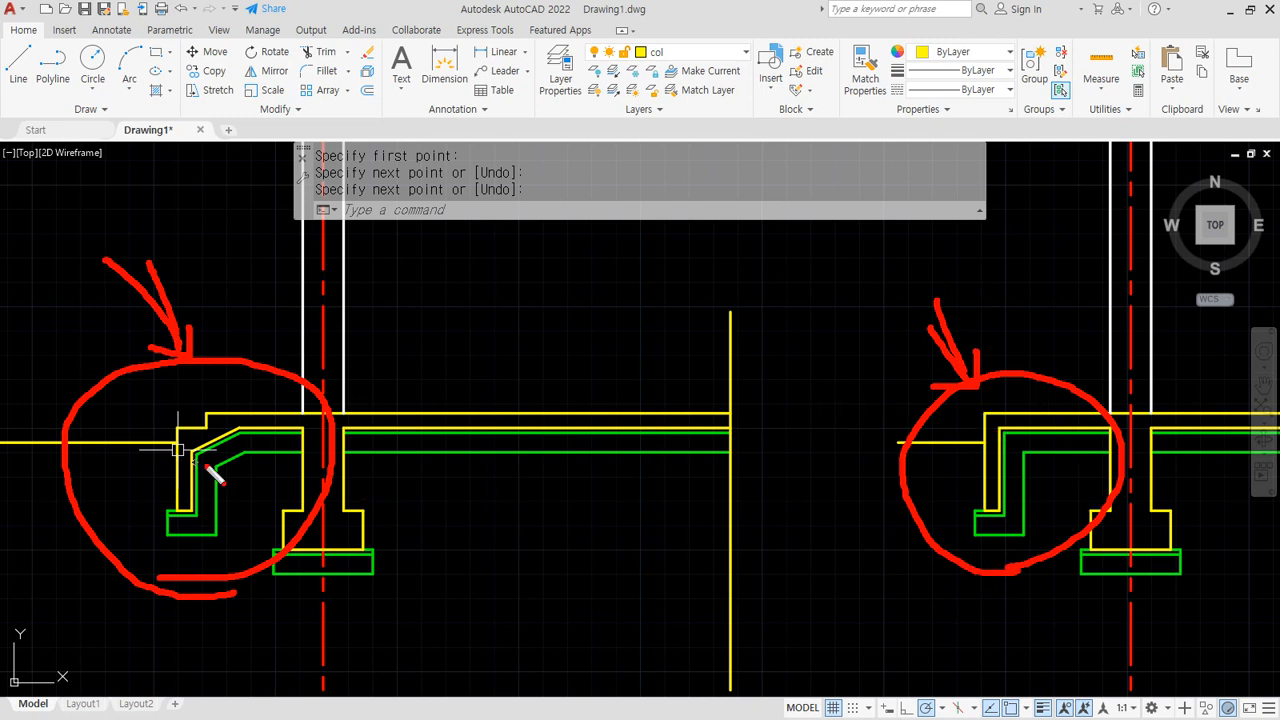
mouse_move(222, 482)
mouse_down()
mouse_move(238, 494)
mouse_move(182, 412)
mouse_move(234, 486)
mouse_move(187, 481)
mouse_up()
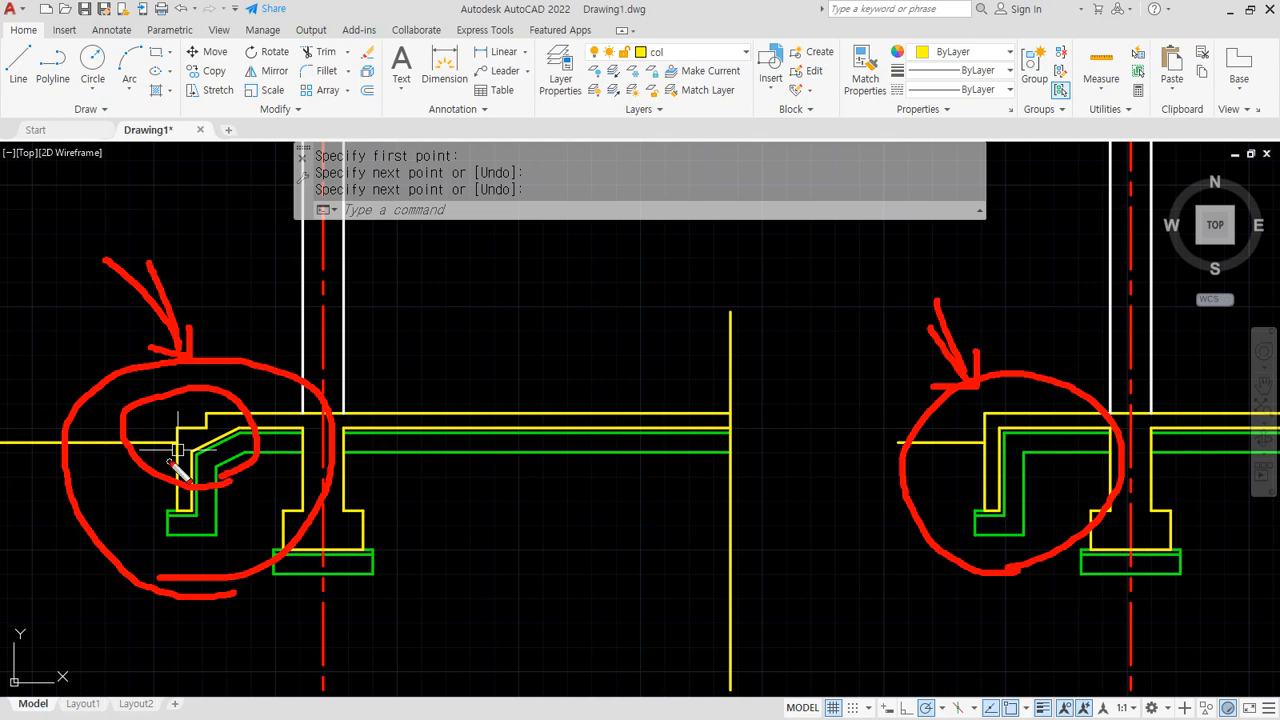
Inspect the stepped, sloped corner of one slab edge and the square corner of the other up close
key(Escape)
scroll(177, 456, up, 6)
key(ctrl+2)
mouse_move(361, 286)
mouse_down()
mouse_move(310, 285)
mouse_move(211, 340)
mouse_move(197, 388)
mouse_up()
drag(436, 343, 247, 428)
key(Escape)
scroll(686, 451, down, 4)
mouse_move(686, 451)
middle_down()
mouse_move(266, 445)
mouse_move(366, 446)
middle_up()
scroll(630, 544, up, 2)
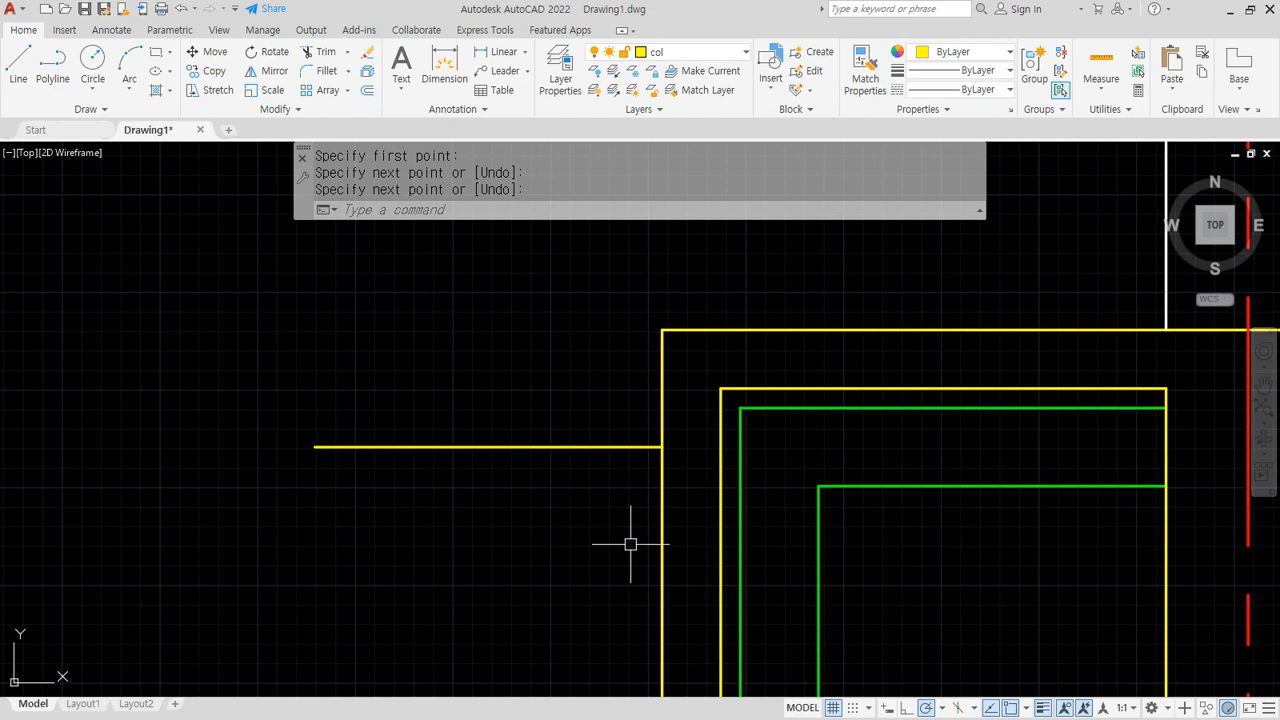
scroll(630, 544, down, 5)
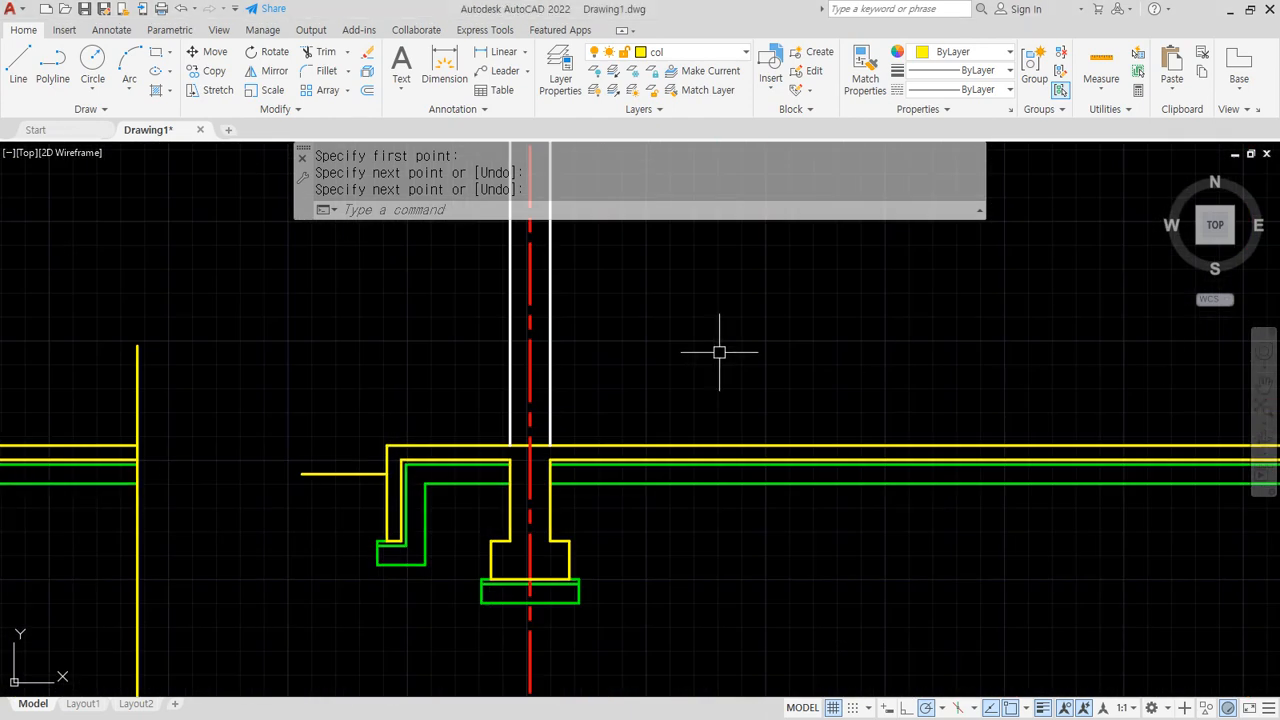
middle_drag(257, 392, 1200, 287)
scroll(811, 303, up, 6)
middle_drag(735, 385, 636, 375)
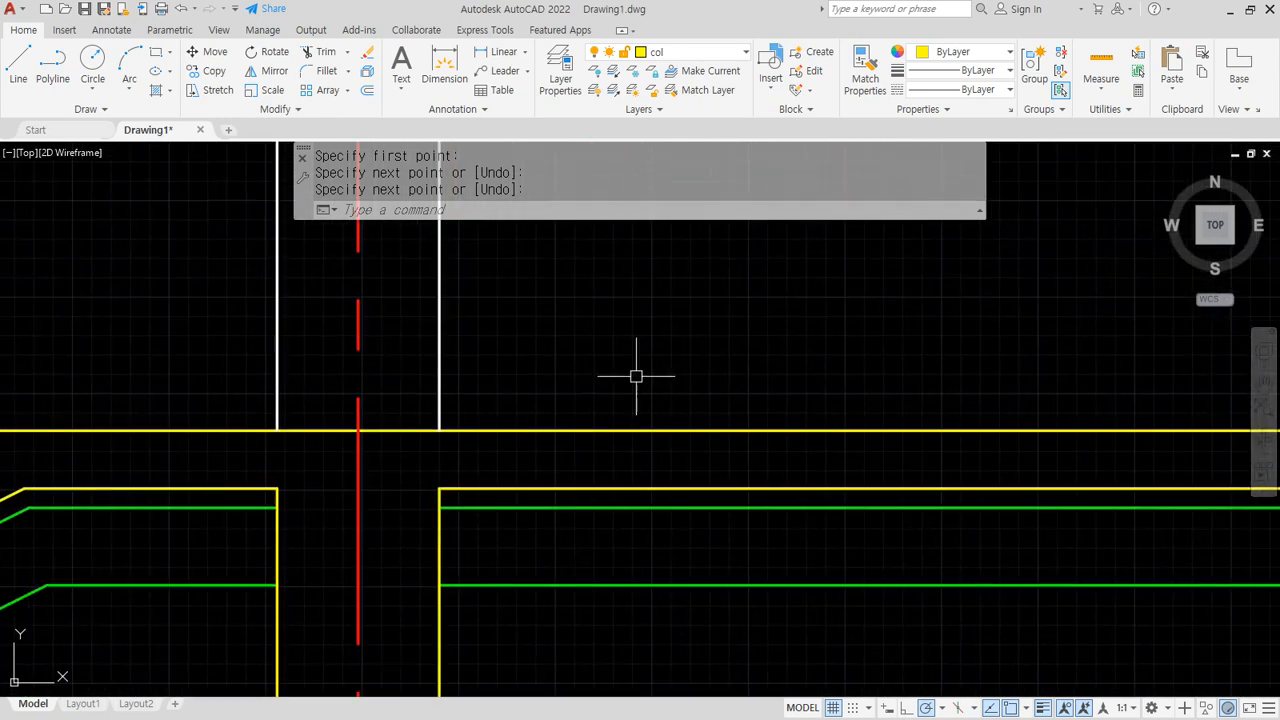
Offset the wall's red centerline 1200 to the right across the slab
text(o)
key(Return)
text(1200)
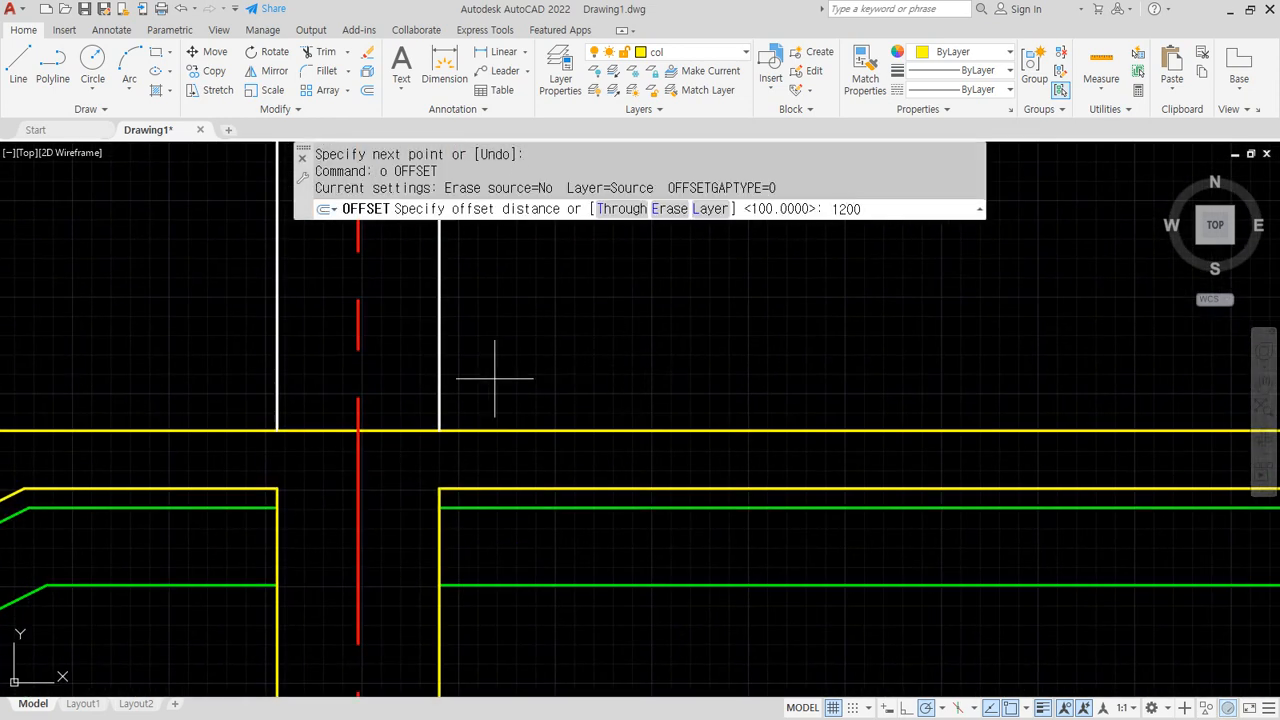
key(Return)
click(358, 404)
click(700, 380)
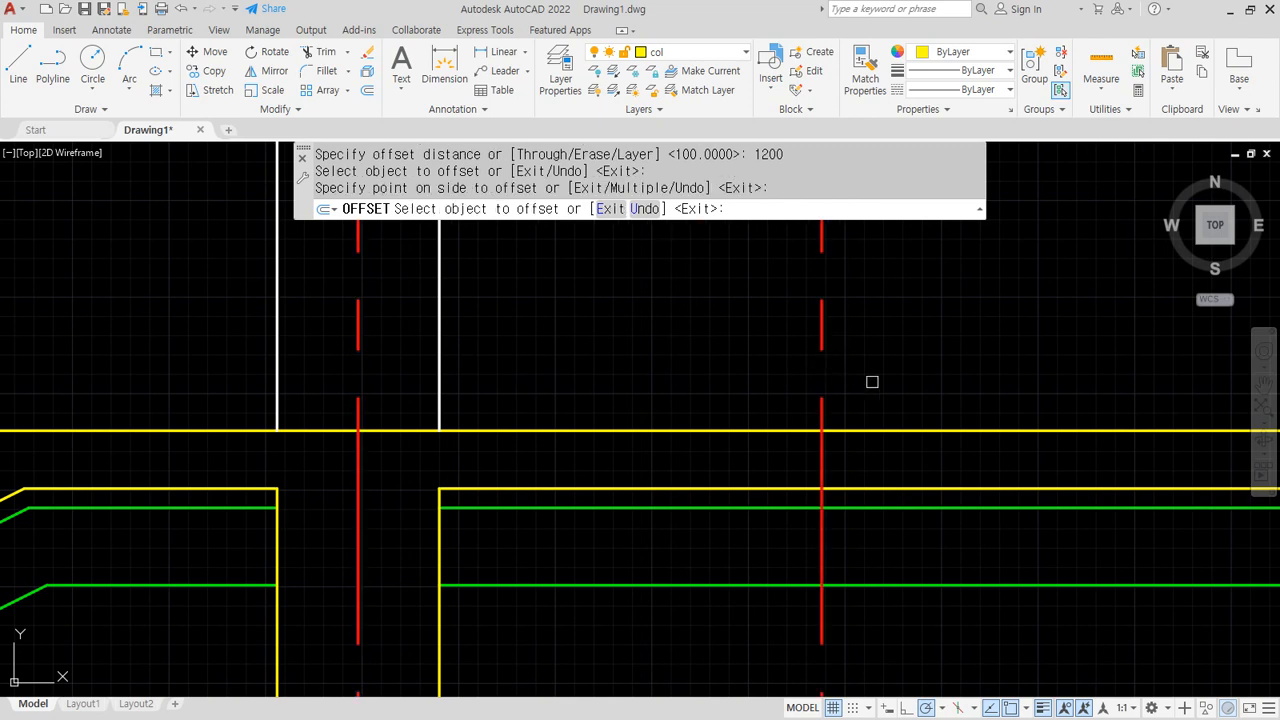
key(Return)
Offset the slab's top yellow line 150 upward to create the raised floor line
middle_drag(903, 371, 514, 334)
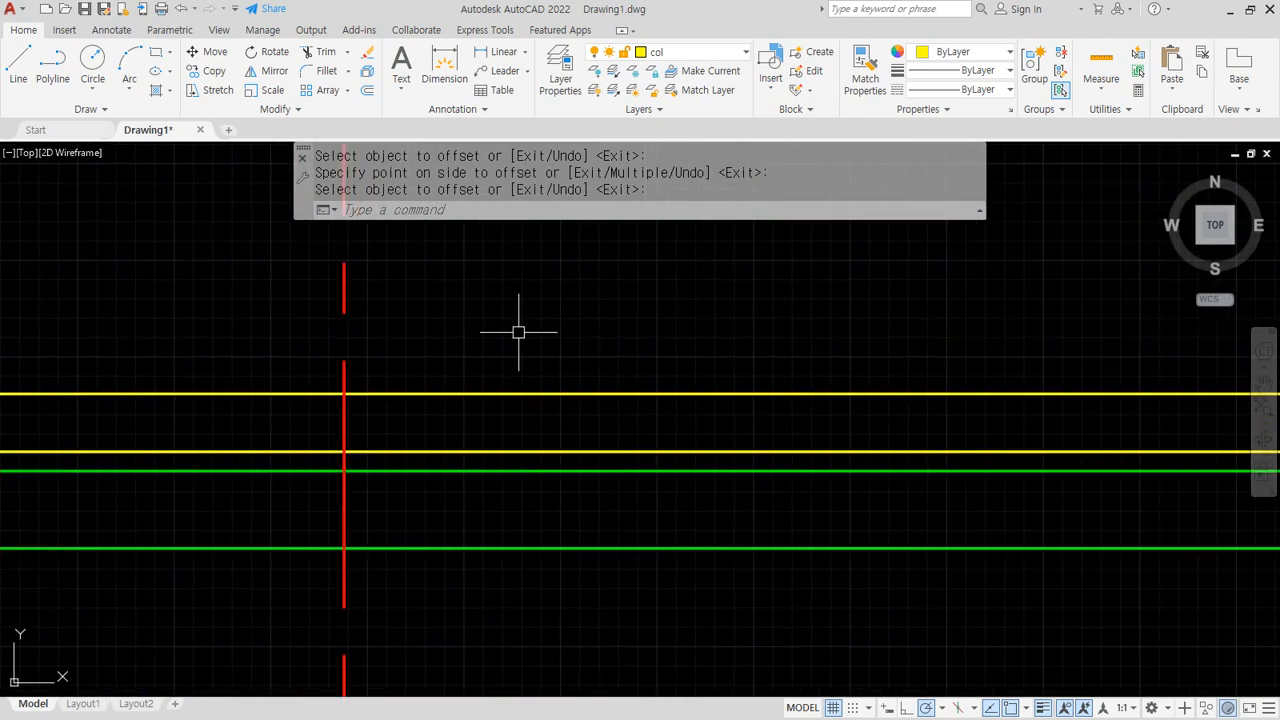
scroll(560, 352, down, 2)
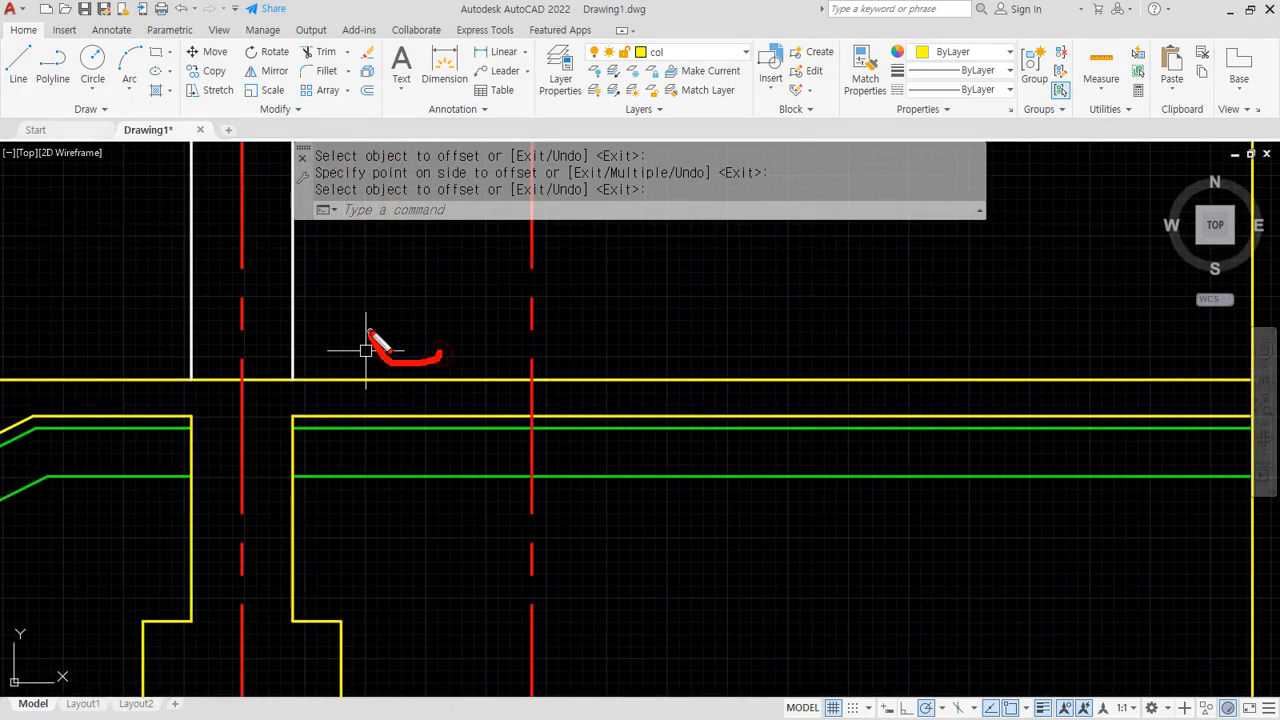
text(o)
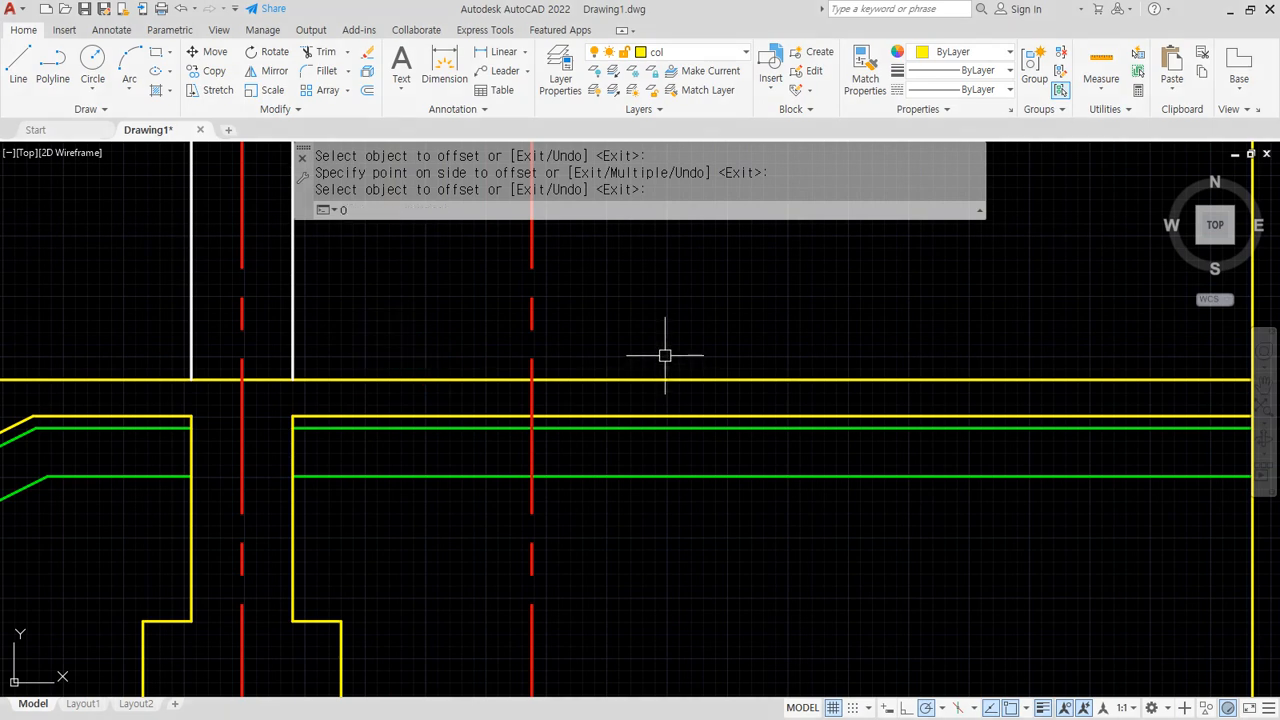
key(Return)
text(150)
key(Return)
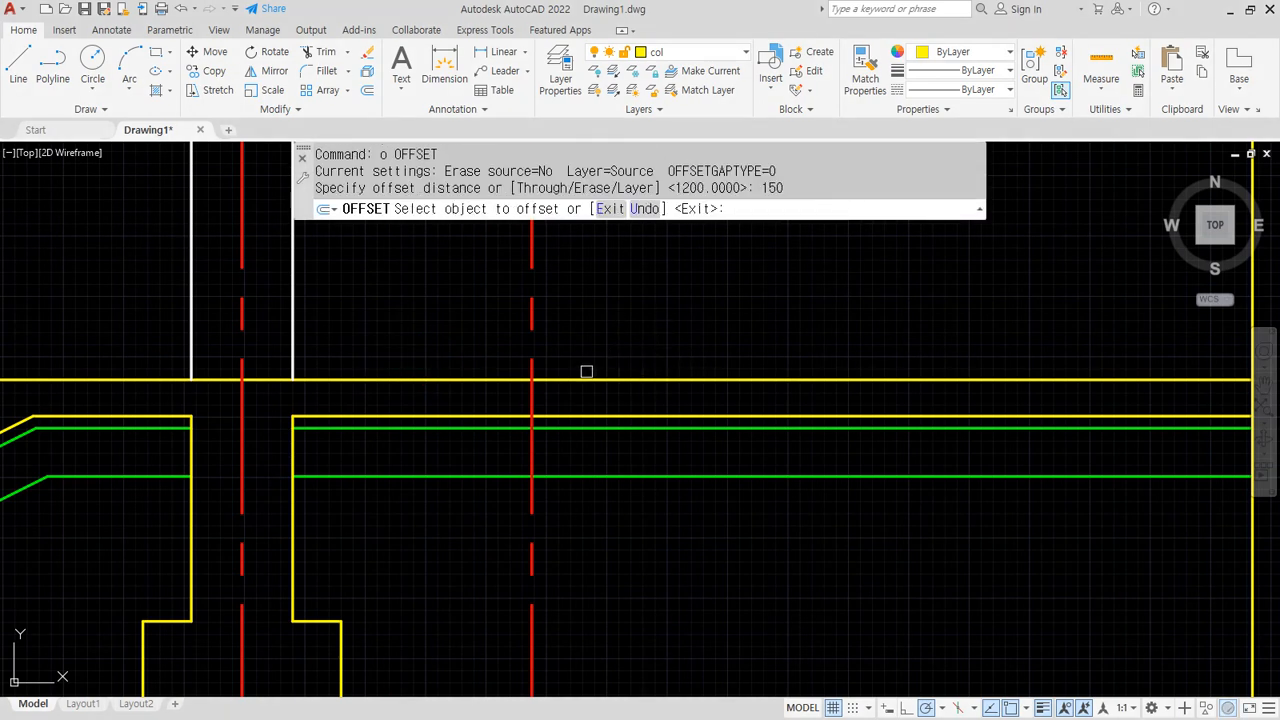
click(598, 379)
click(577, 330)
scroll(540, 357, up, 2)
key(Return)
Fillet the raised floor line with the offset red centerline to form a sharp corner
text(f)
key(Return)
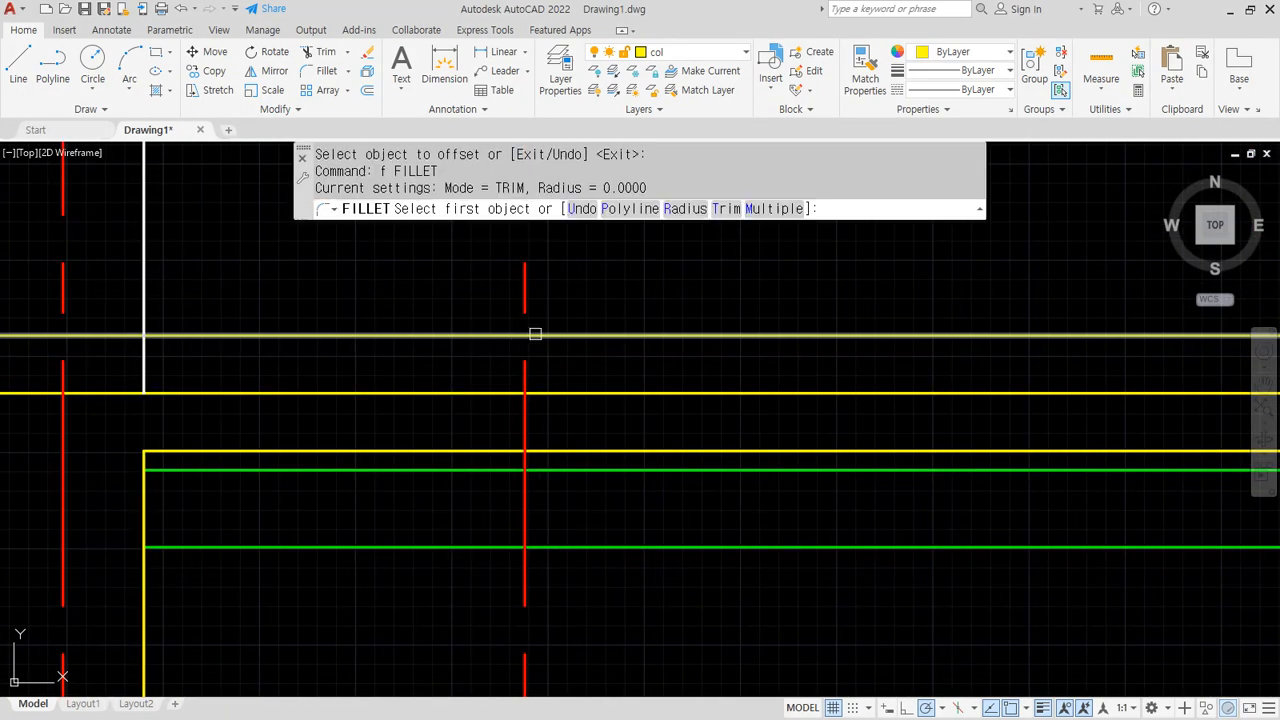
click(534, 335)
click(523, 376)
Trim the part of the offset red line below the slab's top line, using the slab line as cutting edge
text(tr)
key(Return)
click(527, 393)
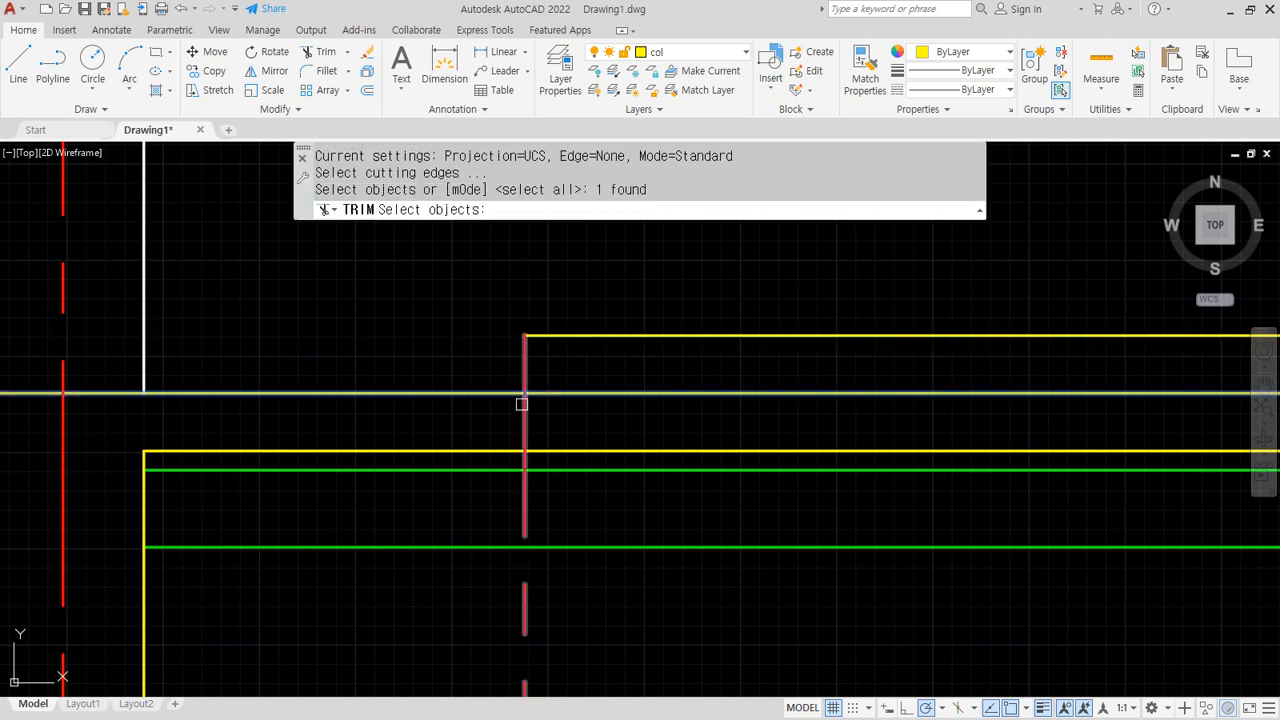
key(Return)
click(523, 411)
Match the slab line's yellow properties onto the short red vertical at the raised floor's edge
text(ma)
key(Return)
click(540, 393)
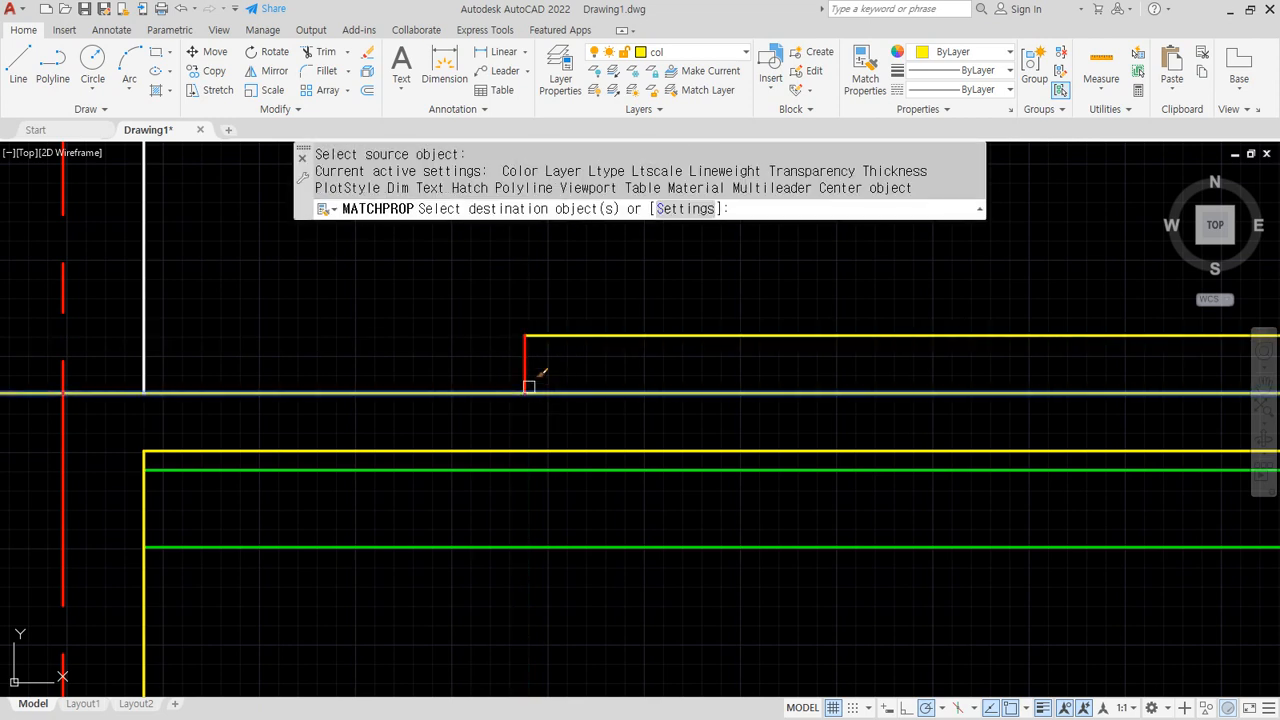
click(524, 371)
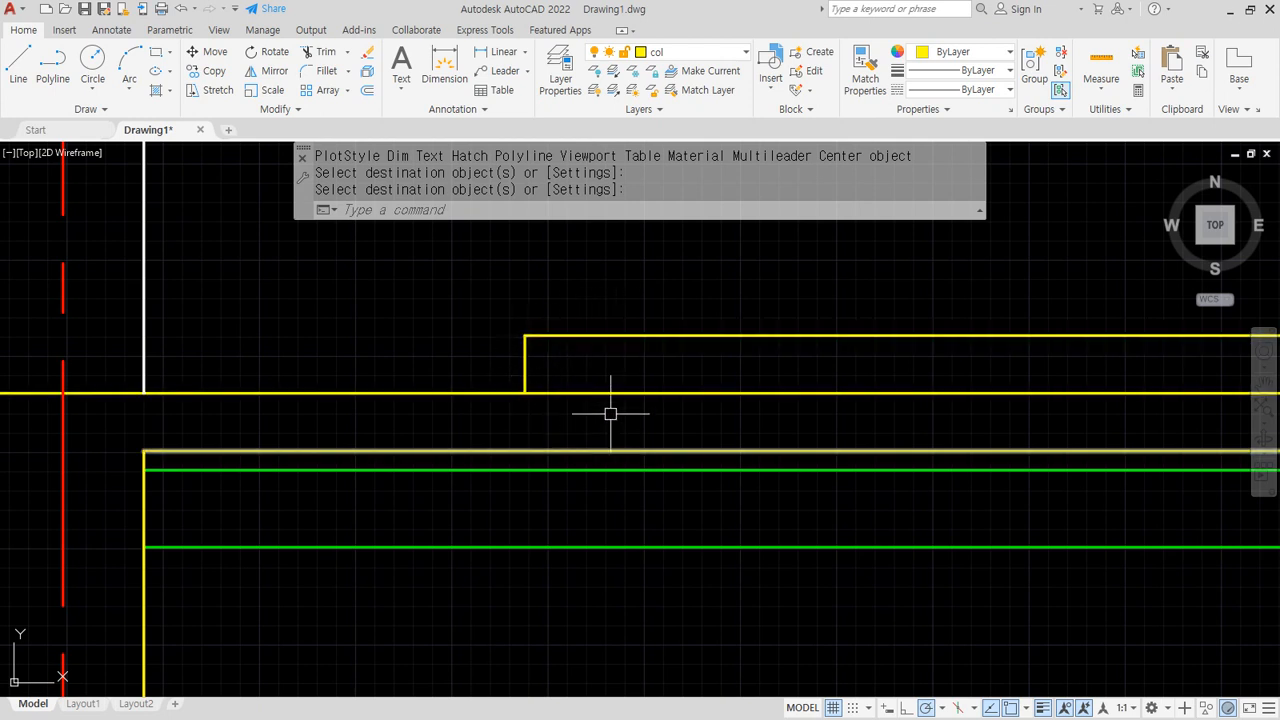
mouse_move(634, 404)
mouse_down()
mouse_move(658, 426)
mouse_move(736, 395)
mouse_up()
mouse_move(722, 396)
mouse_down()
mouse_move(723, 442)
mouse_move(752, 449)
mouse_up()
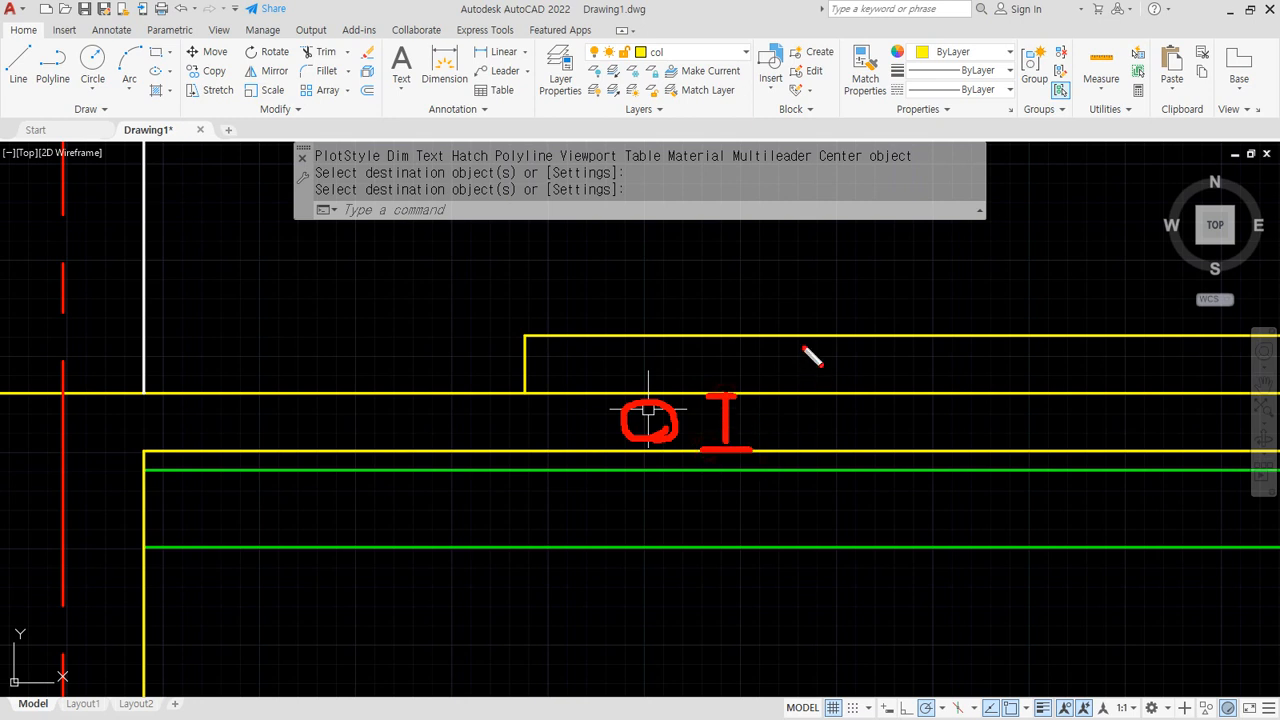
mouse_move(797, 337)
mouse_down()
mouse_move(826, 344)
mouse_move(811, 392)
mouse_move(843, 391)
mouse_up()
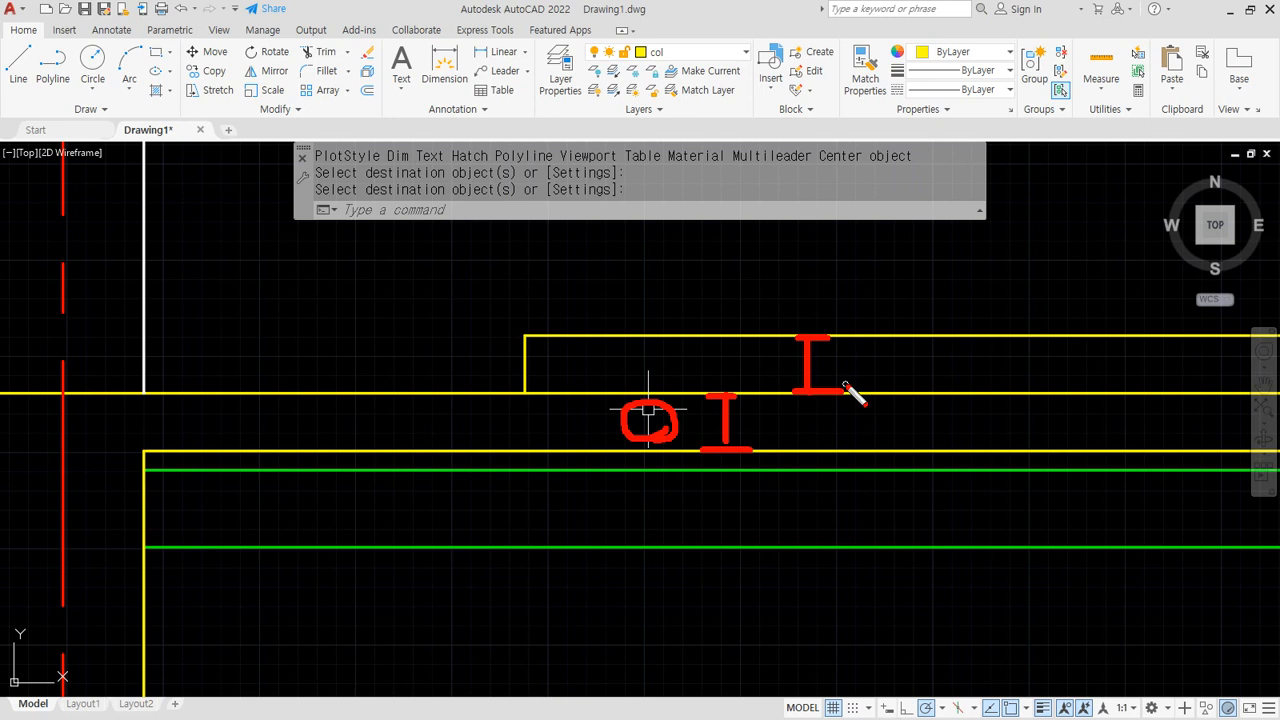
key(Escape)
Switch to the browser with the reference drawing and open the foundation section image at full size
key(alt+Tab)
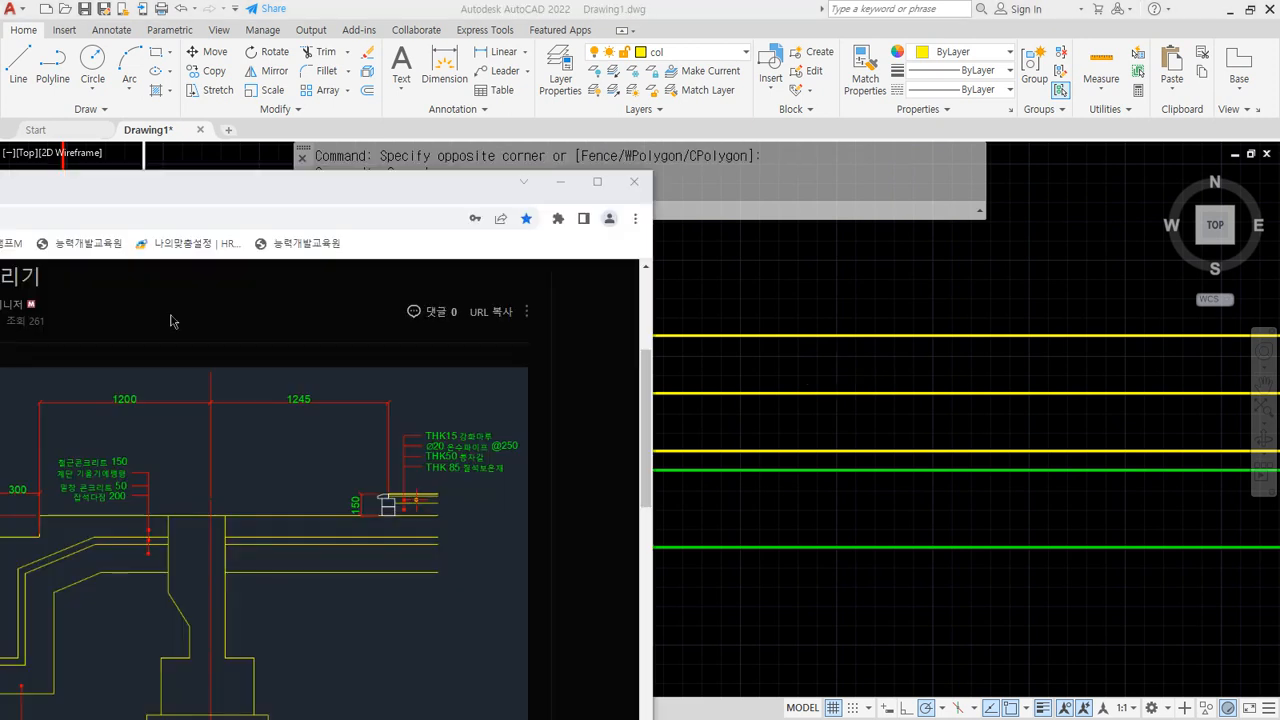
key(ctrl+2)
mouse_move(408, 540)
mouse_down()
mouse_move(347, 506)
mouse_move(430, 500)
mouse_move(380, 546)
mouse_up()
key(Escape)
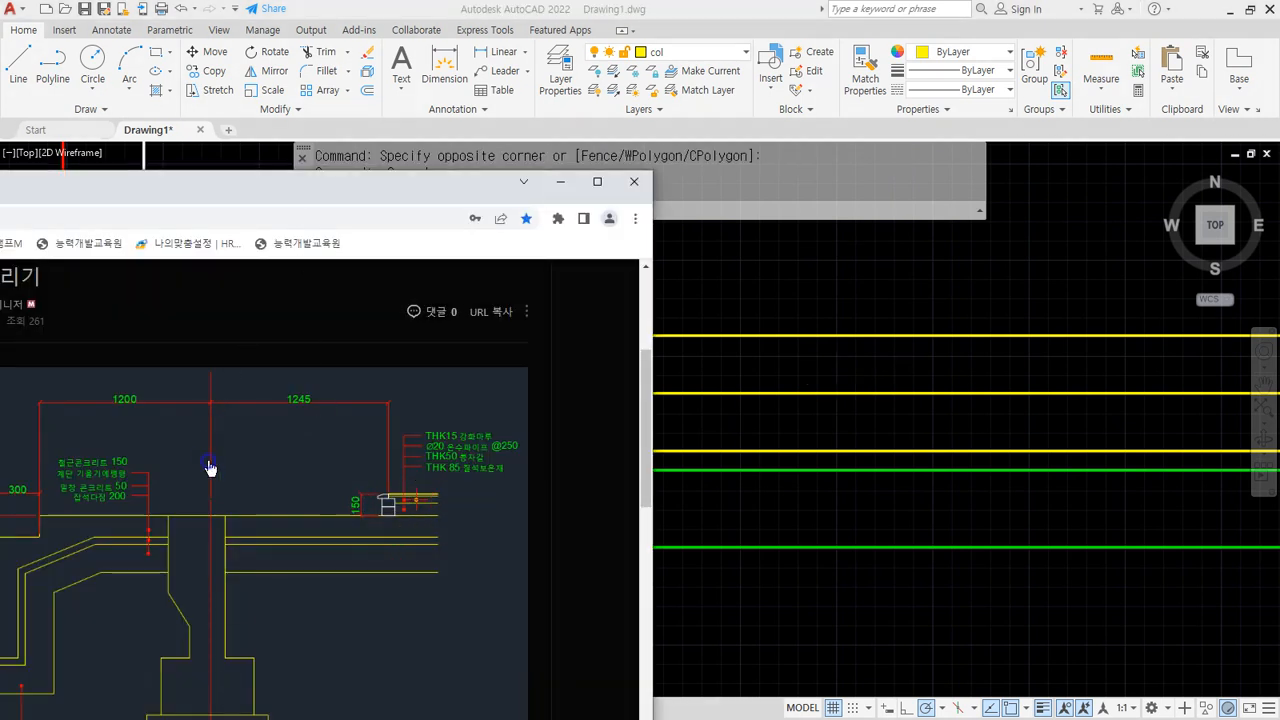
right_click(209, 466)
click(240, 474)
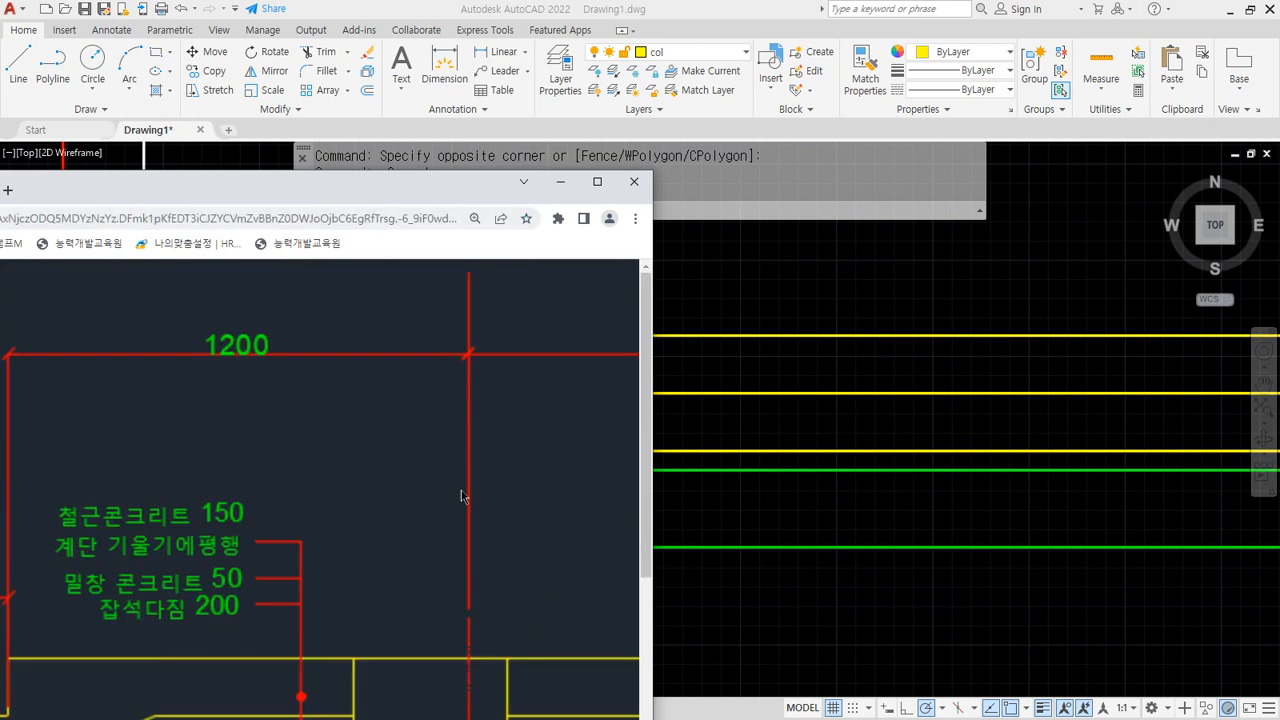
Examine the stacked bricks, the cap above them and the floor layer notes at the raised floor edge of the reference drawing
drag(399, 206, 483, 82)
scroll(443, 534, down, 5)
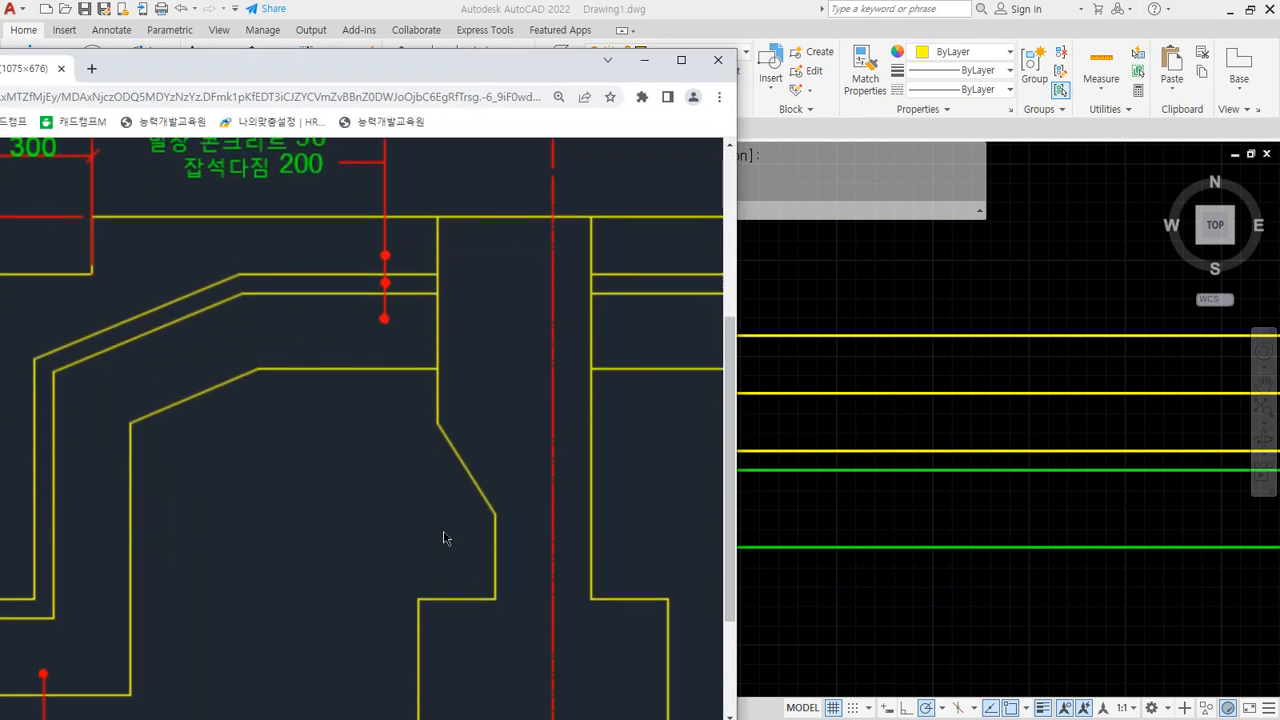
scroll(443, 534, up, 3)
middle_drag(354, 439, 617, 438)
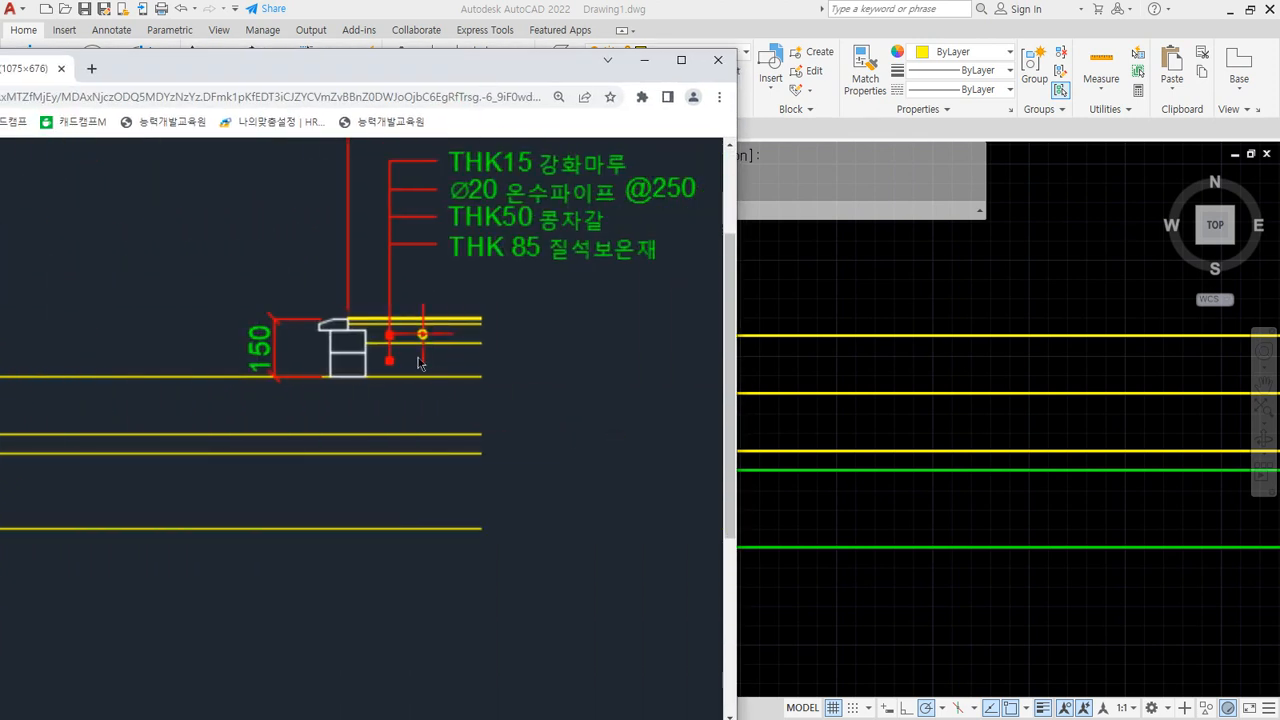
scroll(341, 402, up, 1)
mouse_move(358, 462)
mouse_down()
mouse_move(318, 446)
mouse_move(383, 430)
mouse_move(352, 484)
mouse_up()
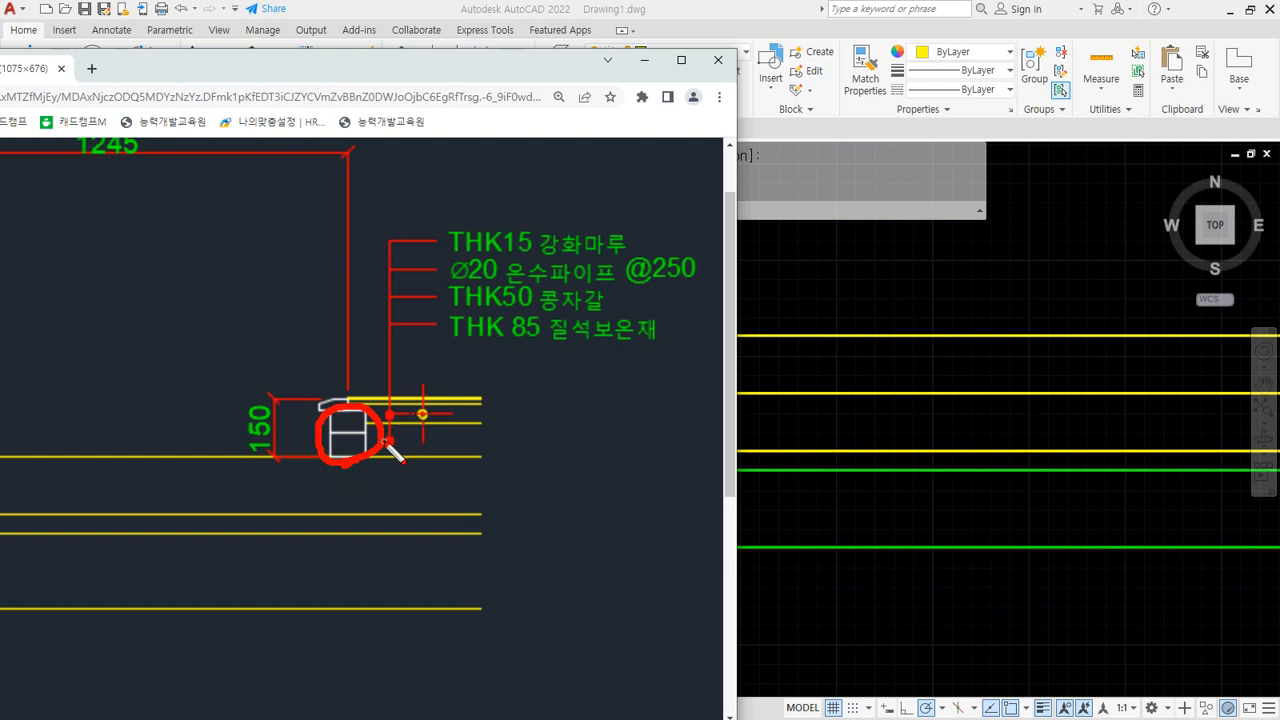
mouse_move(342, 486)
mouse_down()
mouse_move(312, 470)
mouse_move(347, 398)
mouse_move(322, 480)
mouse_move(302, 484)
mouse_up()
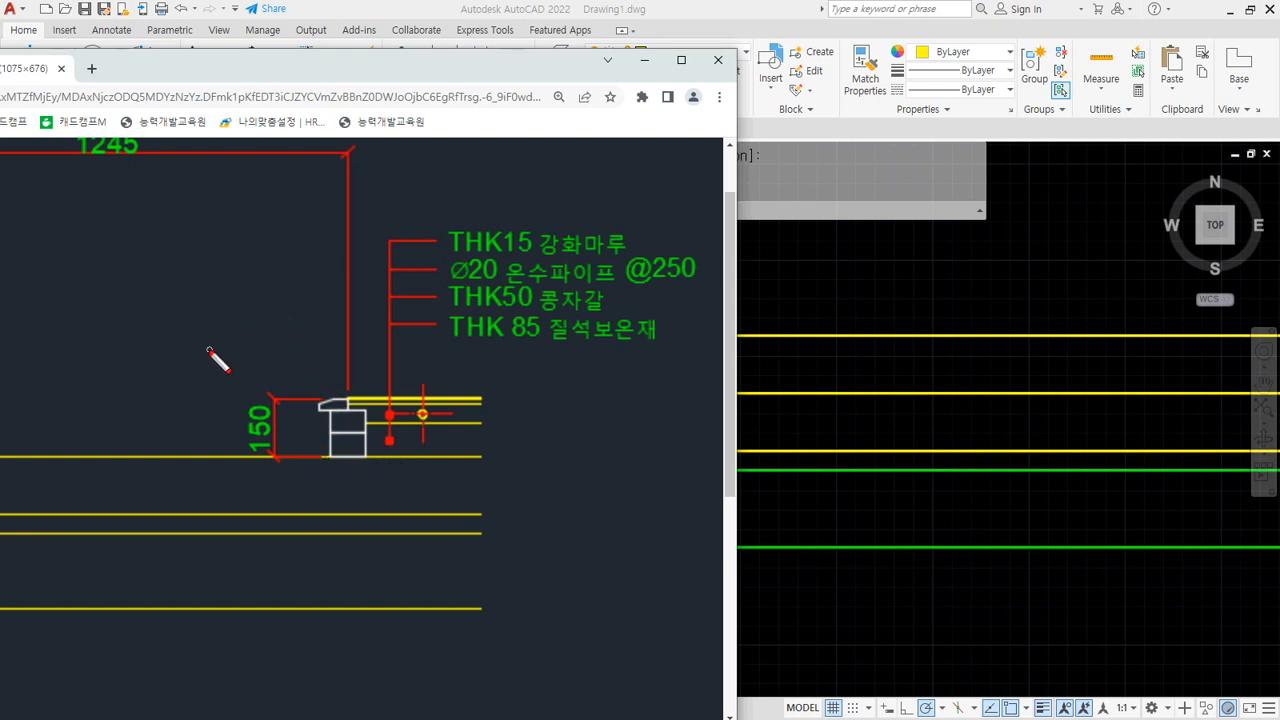
mouse_move(206, 343)
mouse_down()
mouse_move(309, 366)
mouse_move(203, 362)
mouse_up()
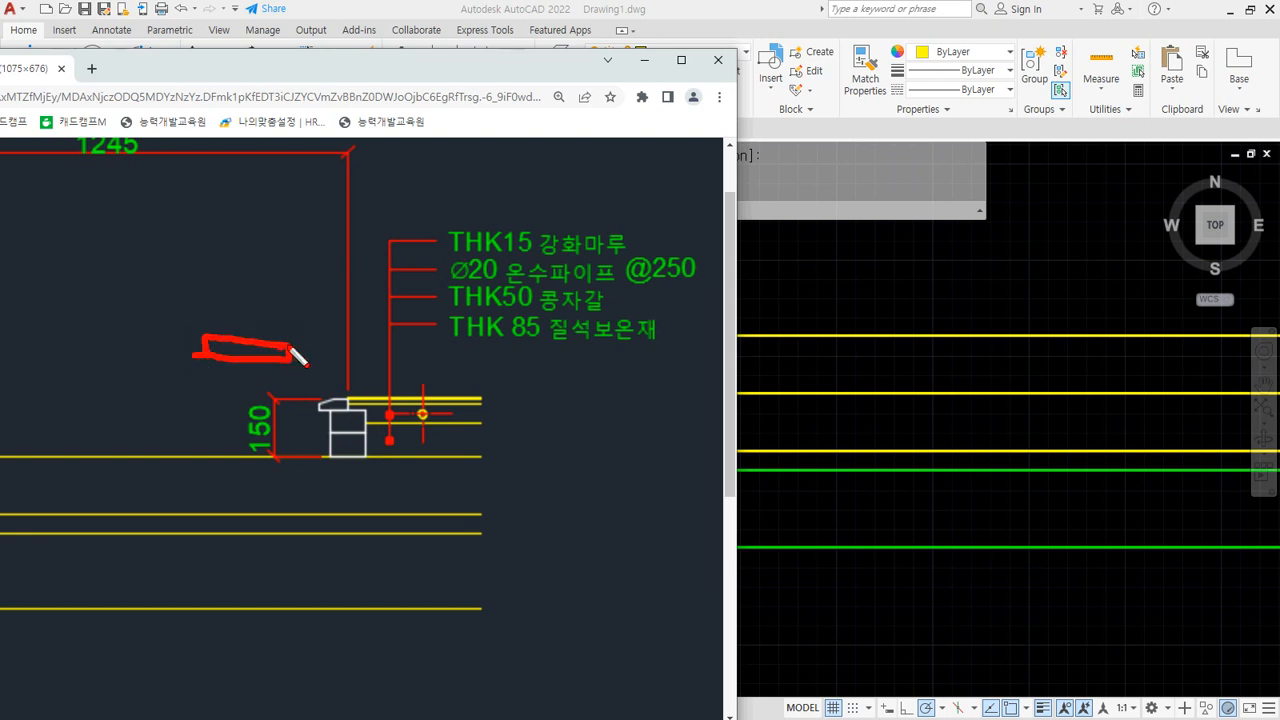
mouse_move(291, 349)
mouse_down()
mouse_move(251, 334)
mouse_move(390, 305)
mouse_move(343, 357)
mouse_move(304, 360)
mouse_up()
mouse_move(535, 350)
mouse_down()
mouse_move(508, 440)
mouse_move(520, 360)
mouse_move(542, 429)
mouse_move(498, 438)
mouse_move(597, 325)
mouse_move(588, 400)
mouse_move(537, 425)
mouse_up()
drag(519, 350, 600, 322)
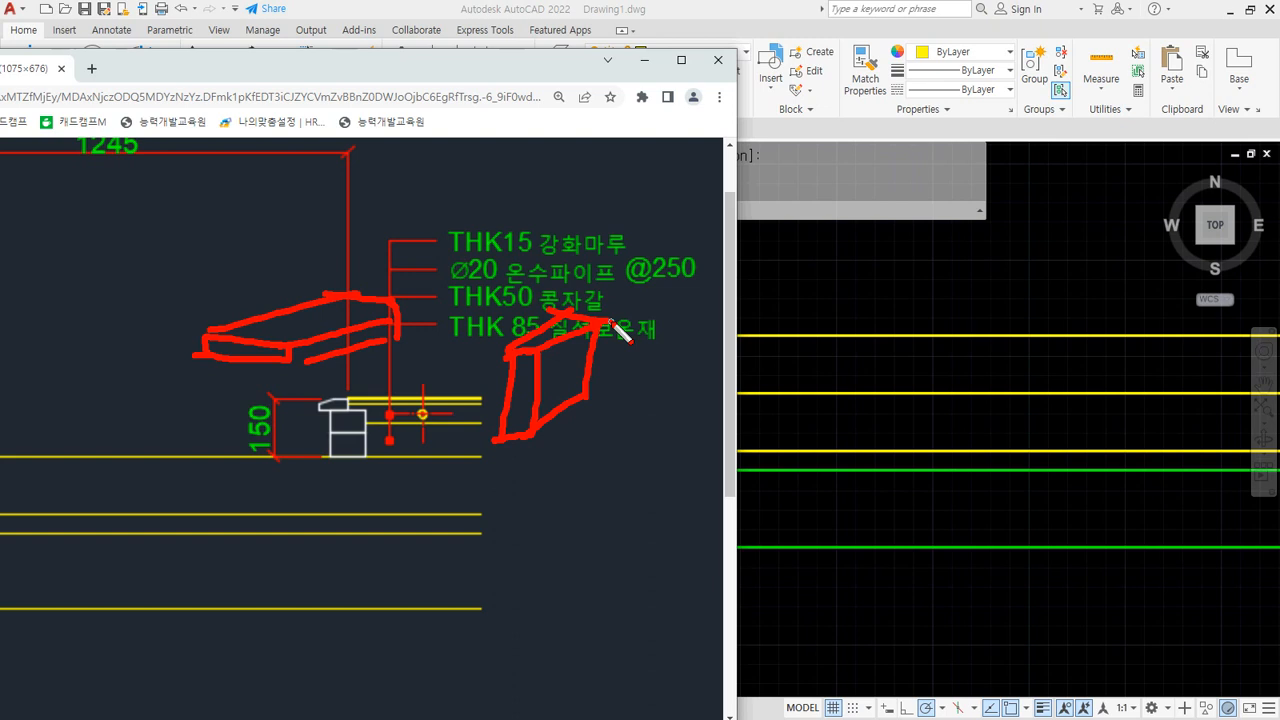
key(Escape)
Back in AutoCAD, draw a 90 by 57 rectangle from the inside bottom corner of the raised floor edge
scroll(600, 388, up, 6)
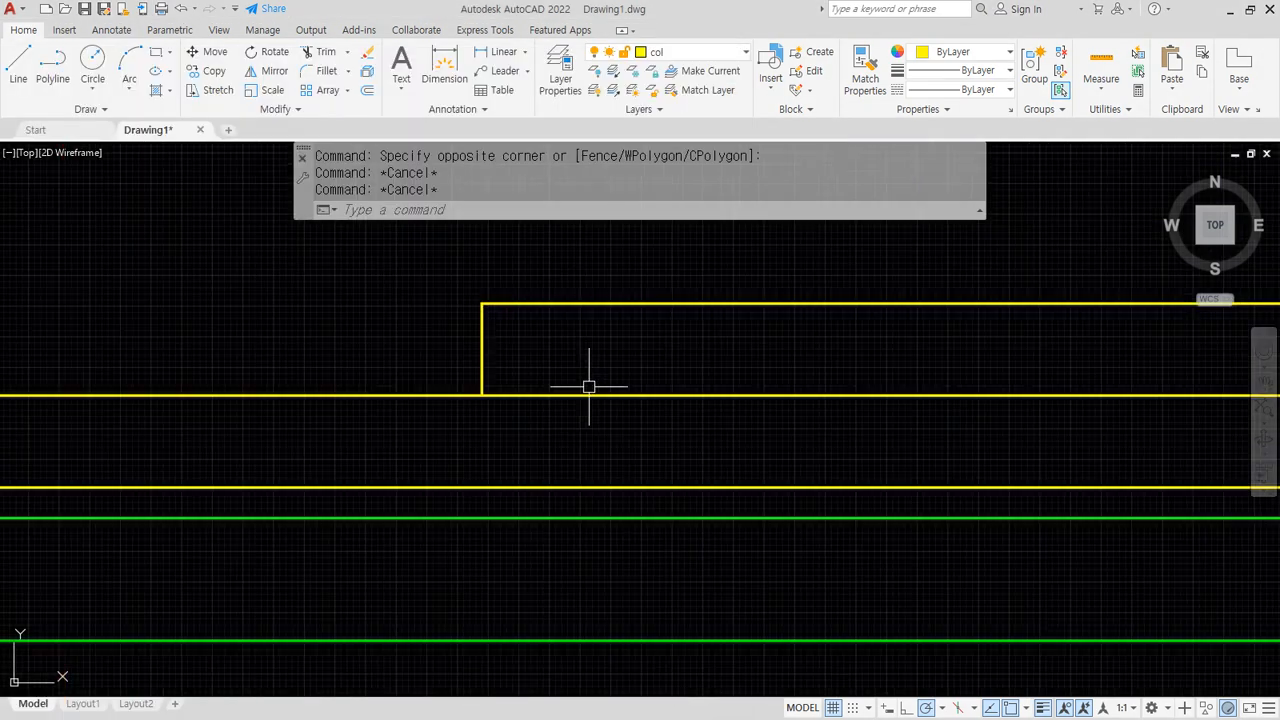
middle_drag(291, 391, 334, 491)
text(rec)
key(Return)
click(299, 535)
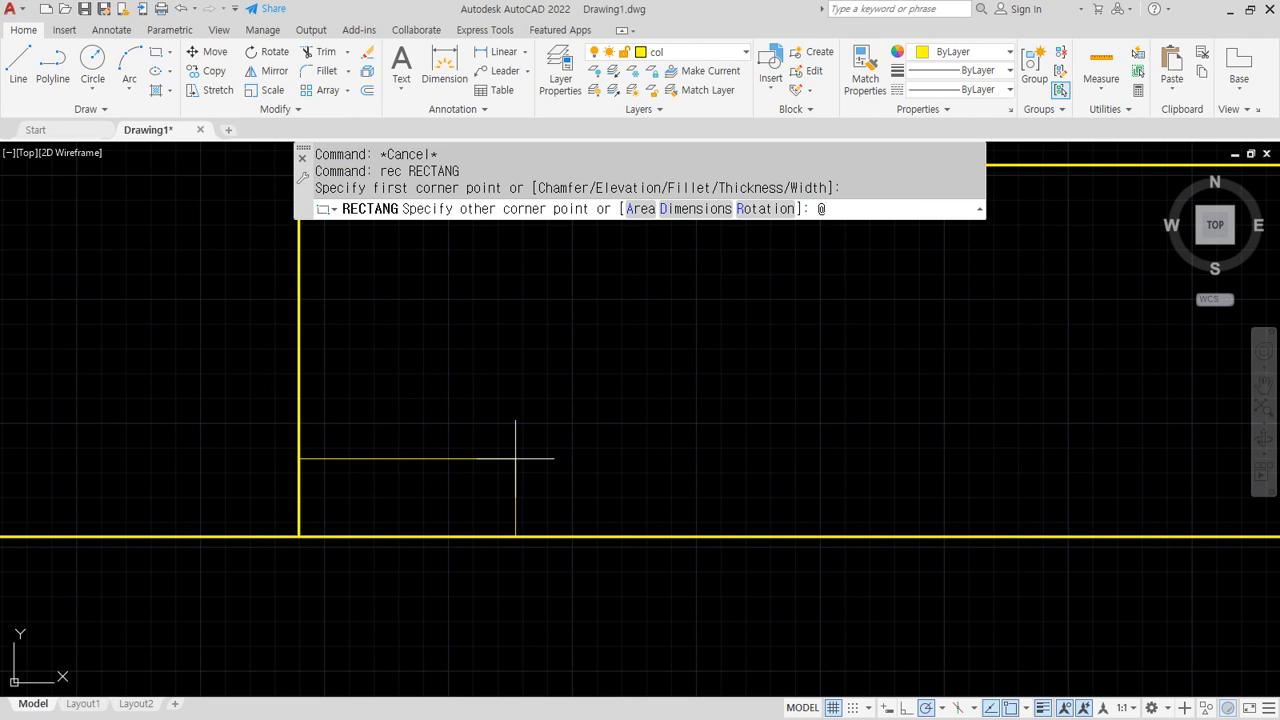
text(@90,57)
key(Return)
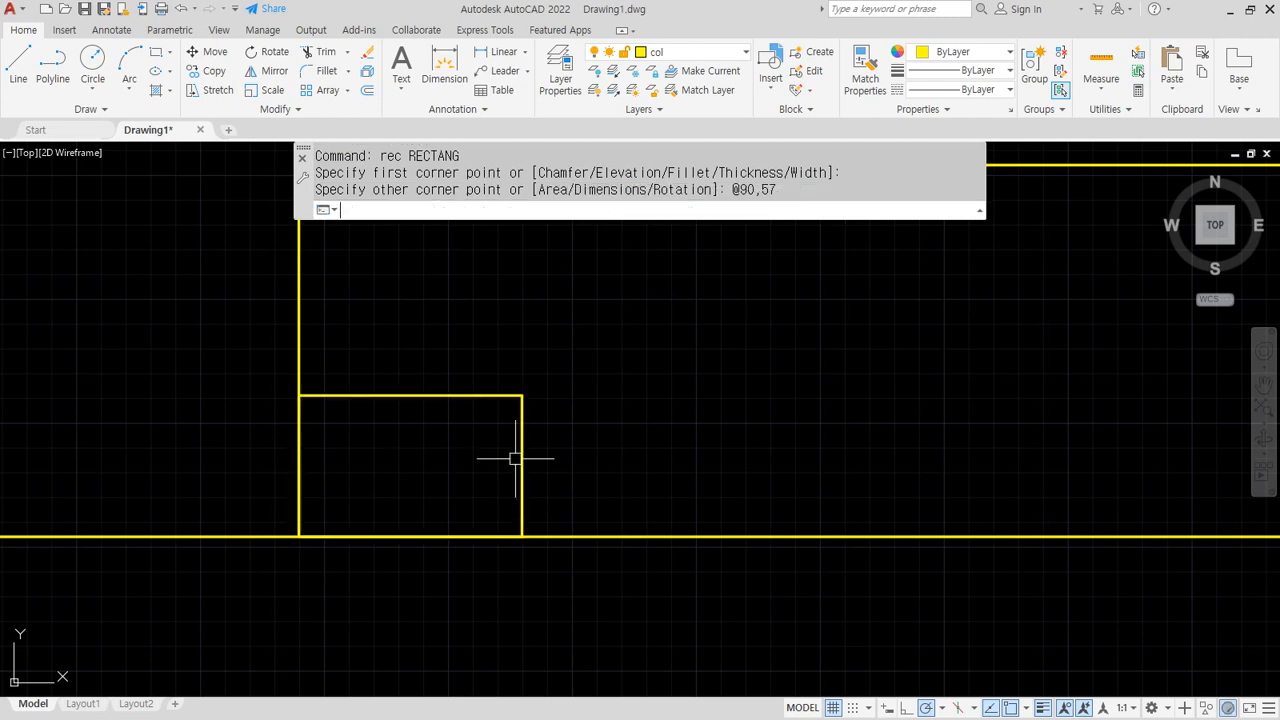
Copy the 90 by 57 brick rectangle directly on top of itself, from its lower-left to its upper-left corner
scroll(563, 489, down, 2)
middle_drag(492, 472, 401, 481)
text(Cp)
key(Return)
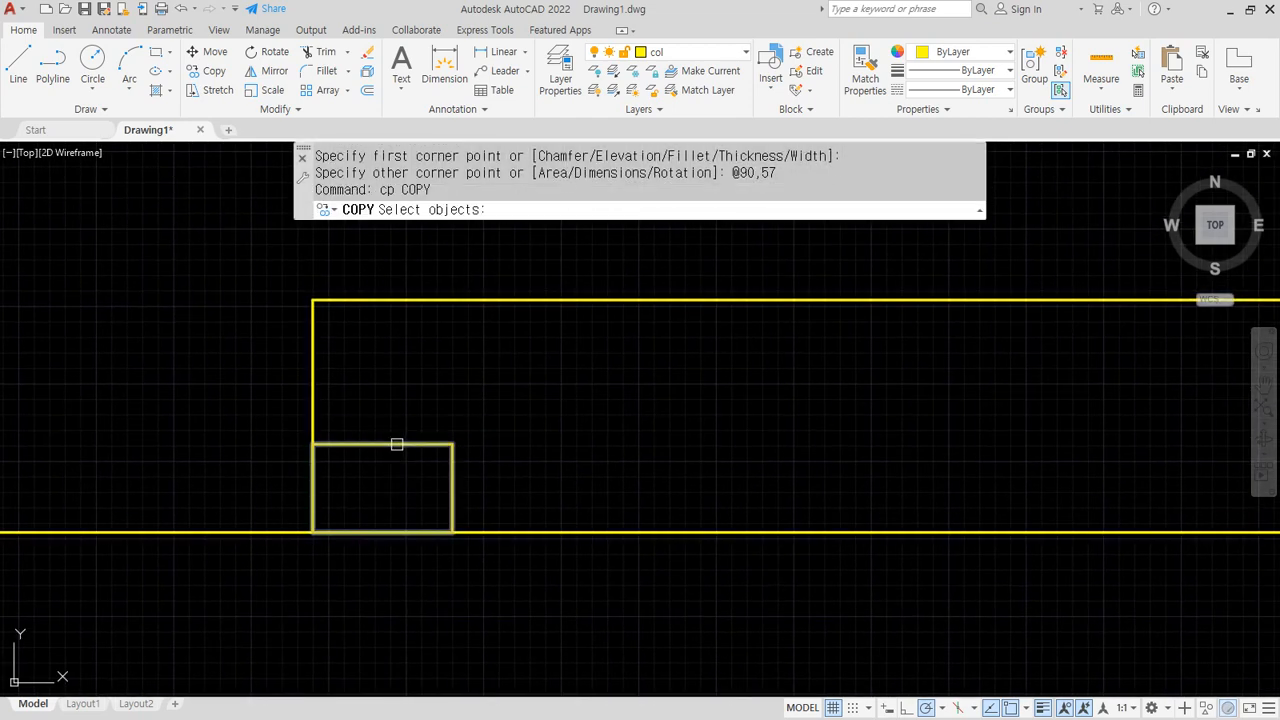
click(398, 443)
key(Return)
click(313, 531)
click(313, 443)
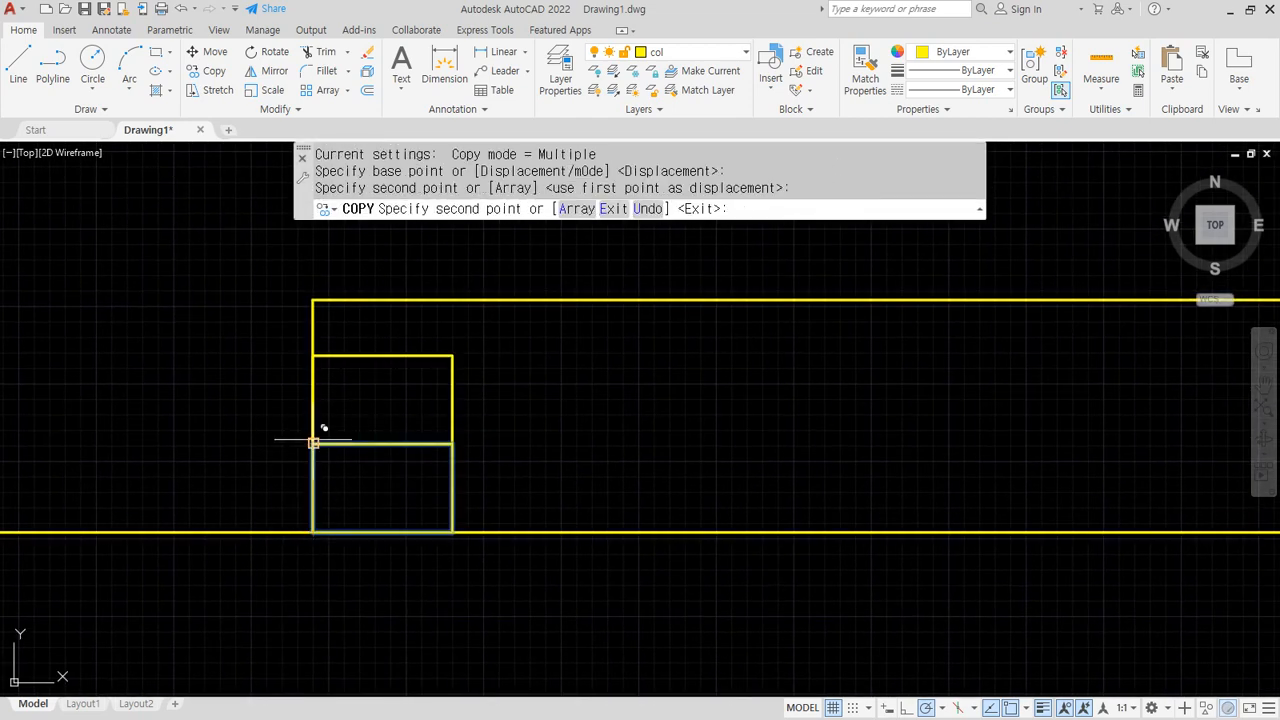
key(Return)
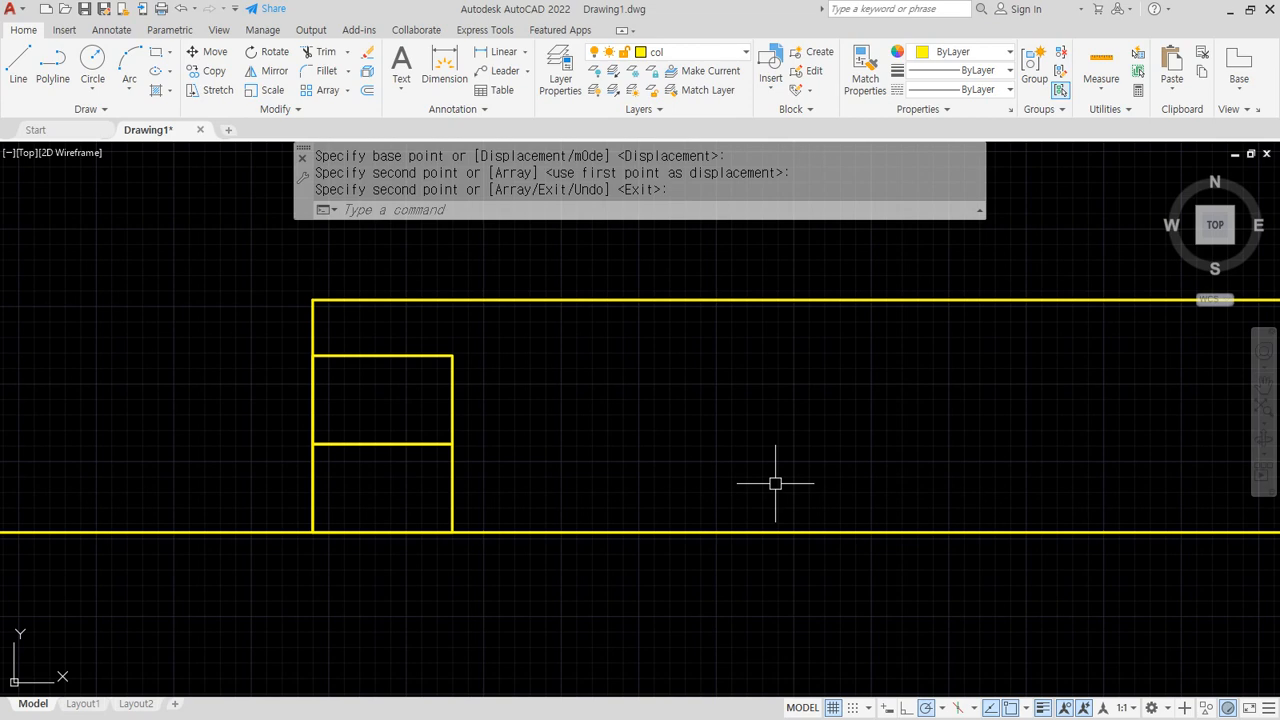
Erase both stacked brick rectangles at the raised floor edge
click(509, 480)
click(417, 429)
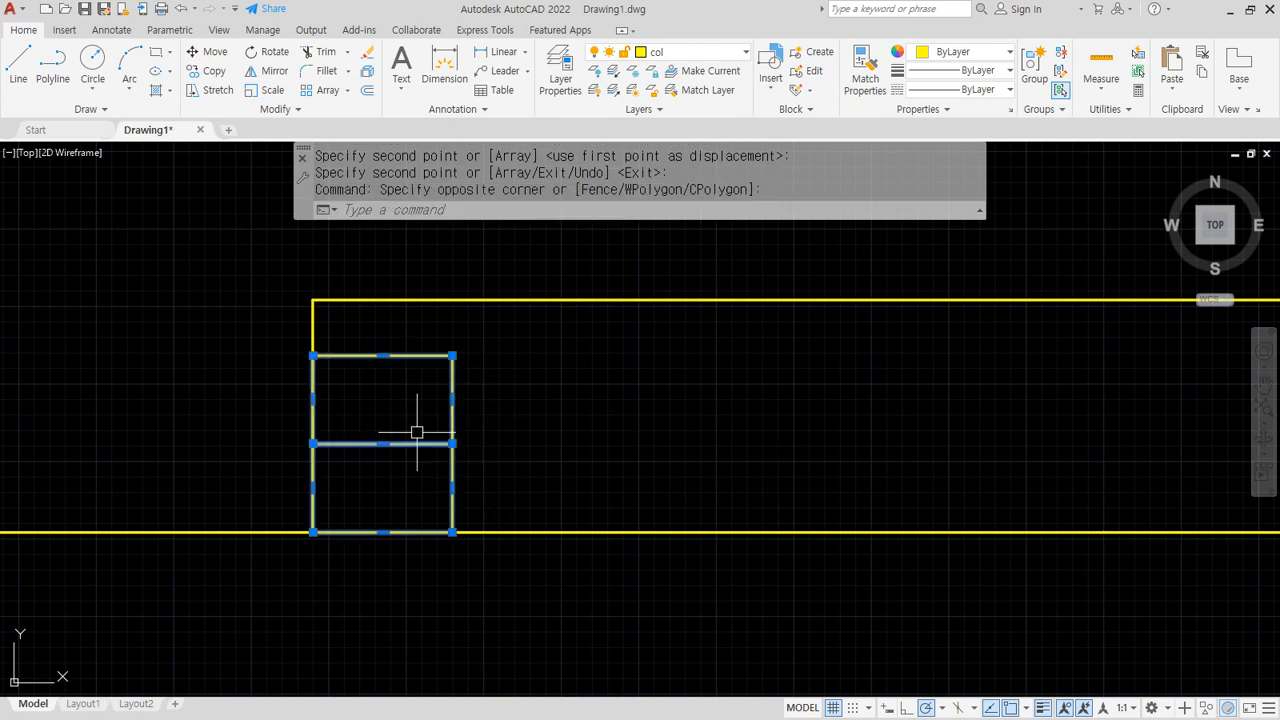
text(e)
key(Return)
Draw a 100 by 70 rectangle from the inside bottom corner of the raised floor edge
text(rec)
key(Return)
click(313, 532)
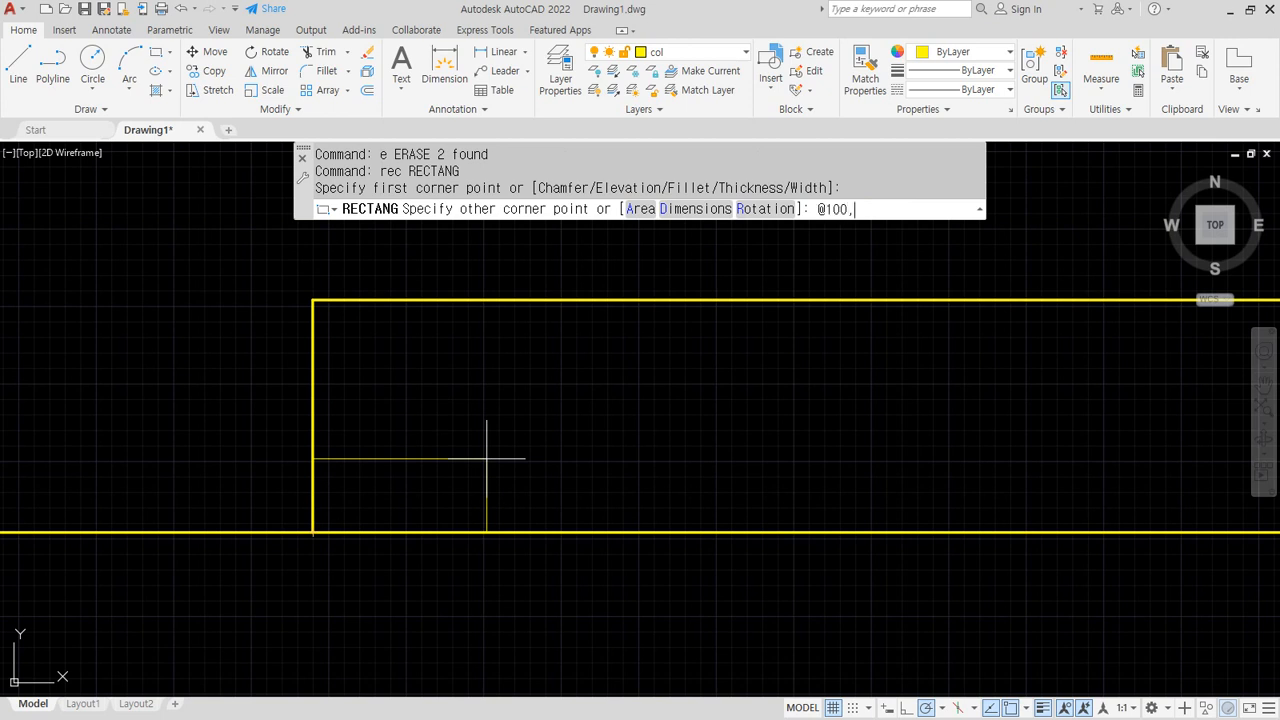
key(Return)
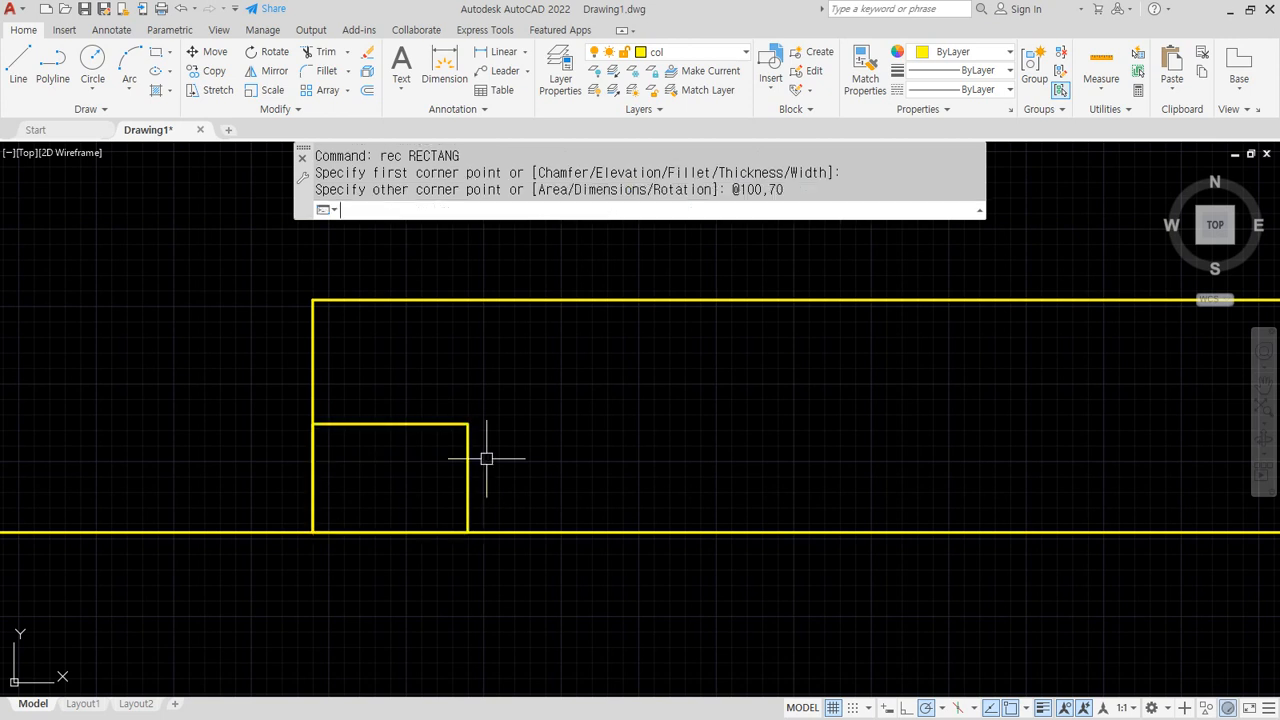
Copy the 100 by 70 rectangle directly above itself, from its lower-left to its upper-left corner
text(cp)
key(Return)
click(466, 474)
key(Return)
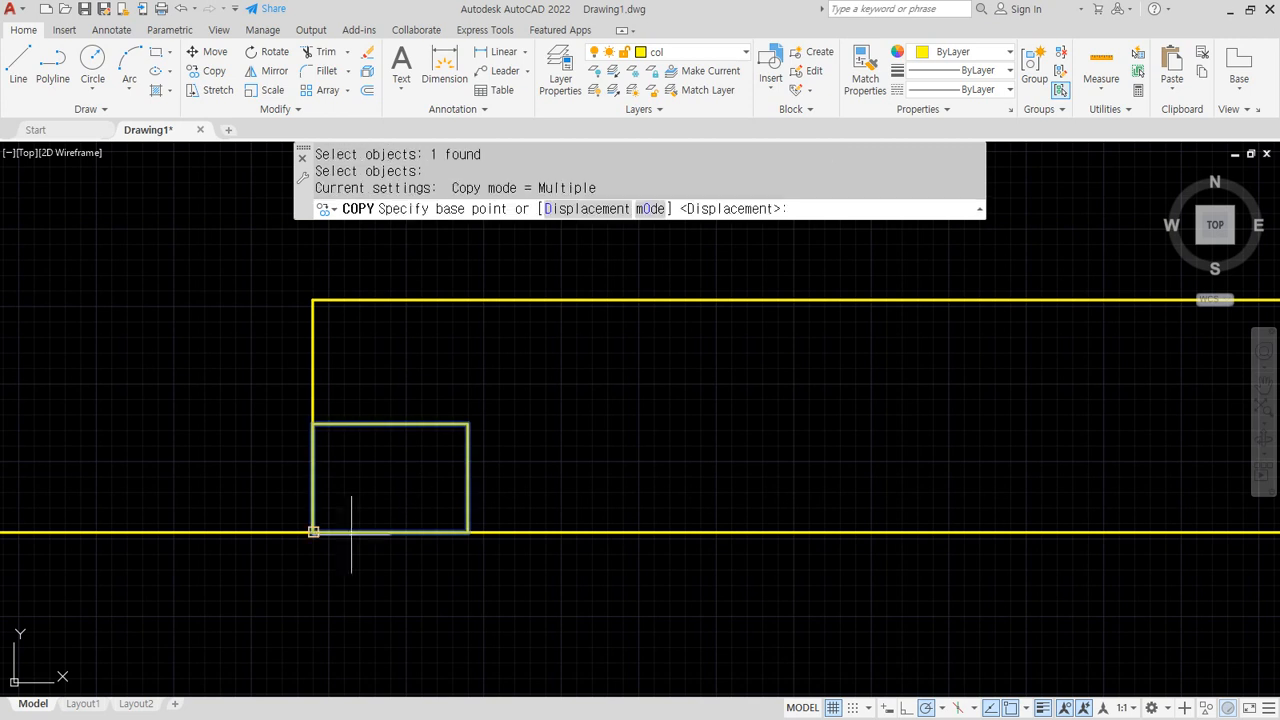
click(316, 533)
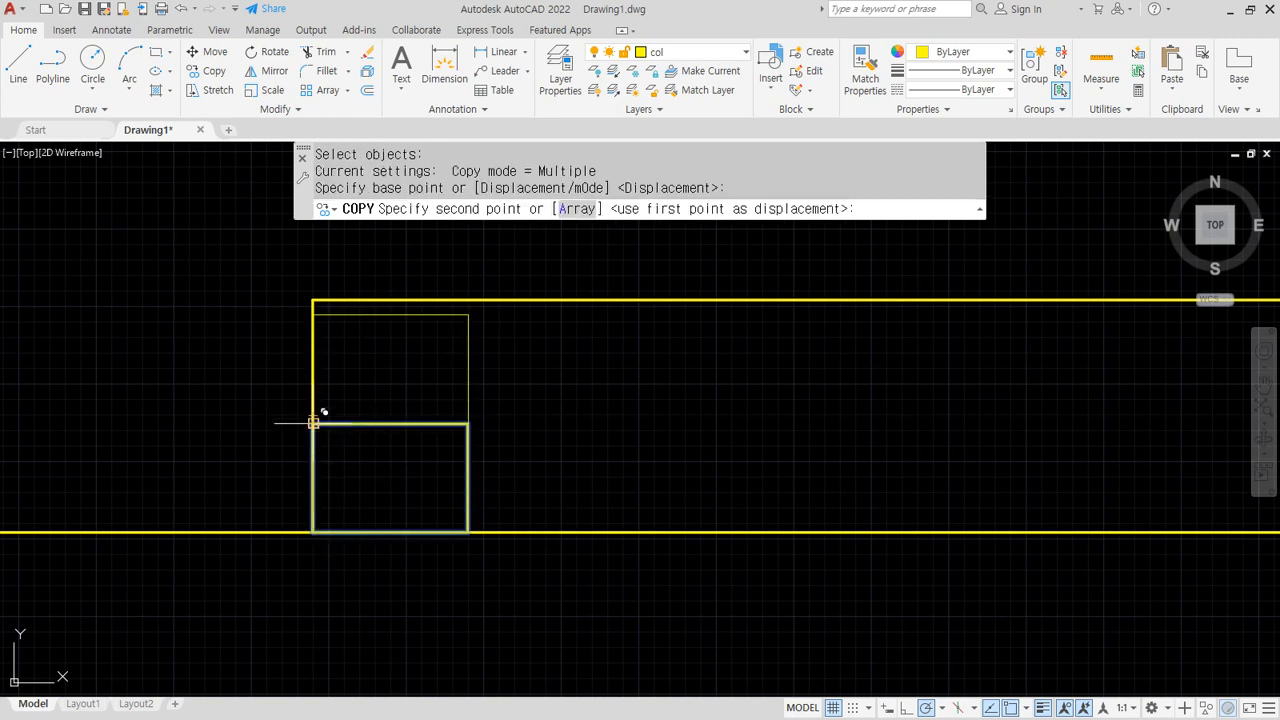
click(314, 424)
key(Return)
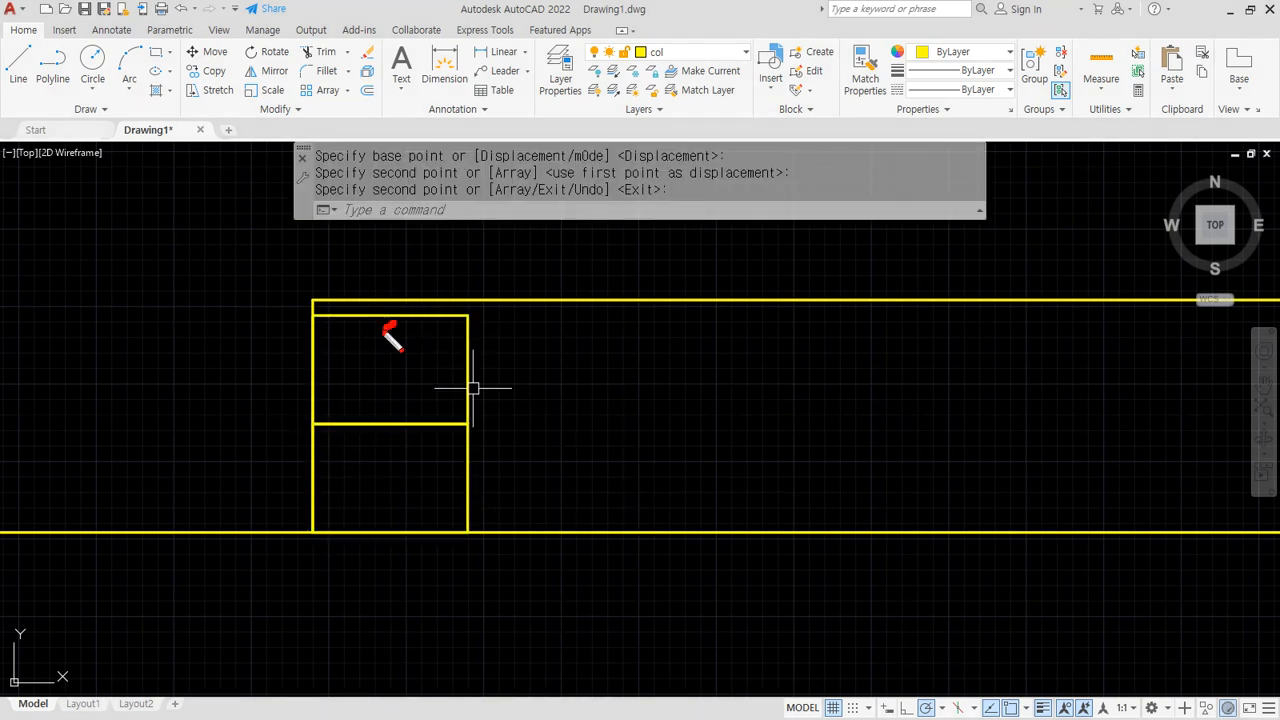
Erase the upper of the two 100 by 70 rectangles
mouse_move(396, 322)
mouse_down()
mouse_move(366, 267)
mouse_move(390, 342)
mouse_up()
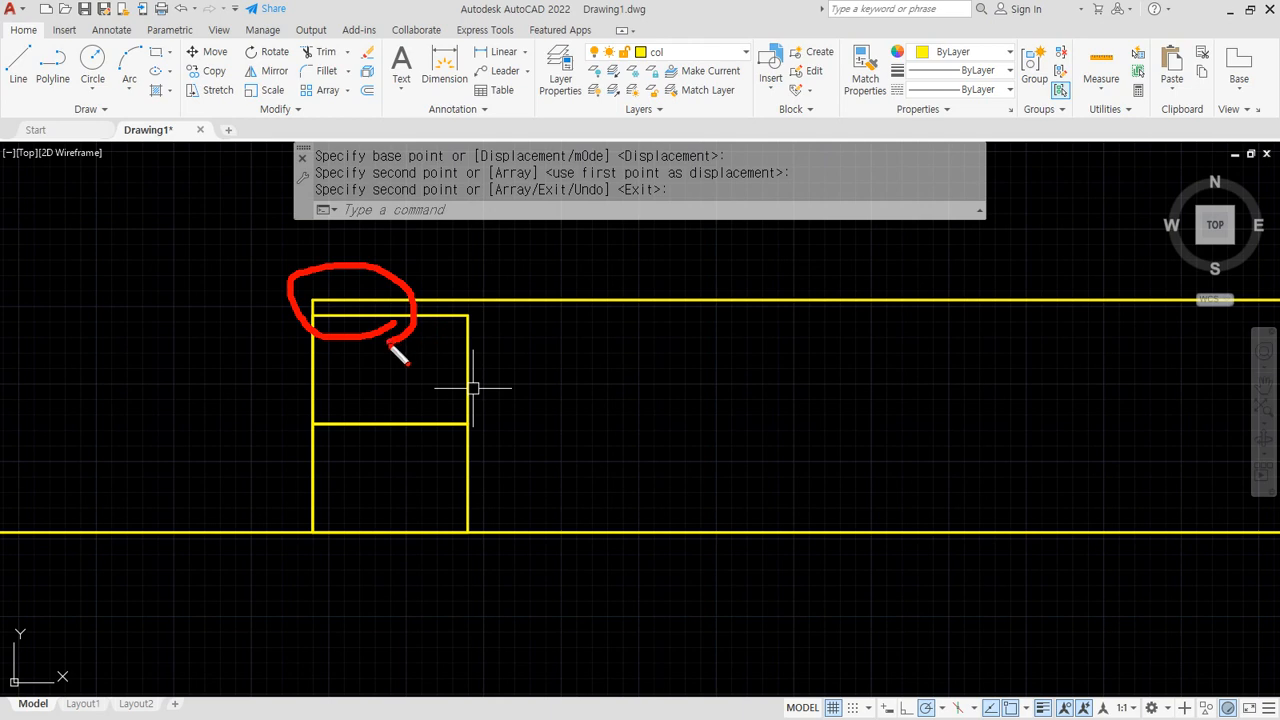
click(472, 380)
text(e)
key(Return)
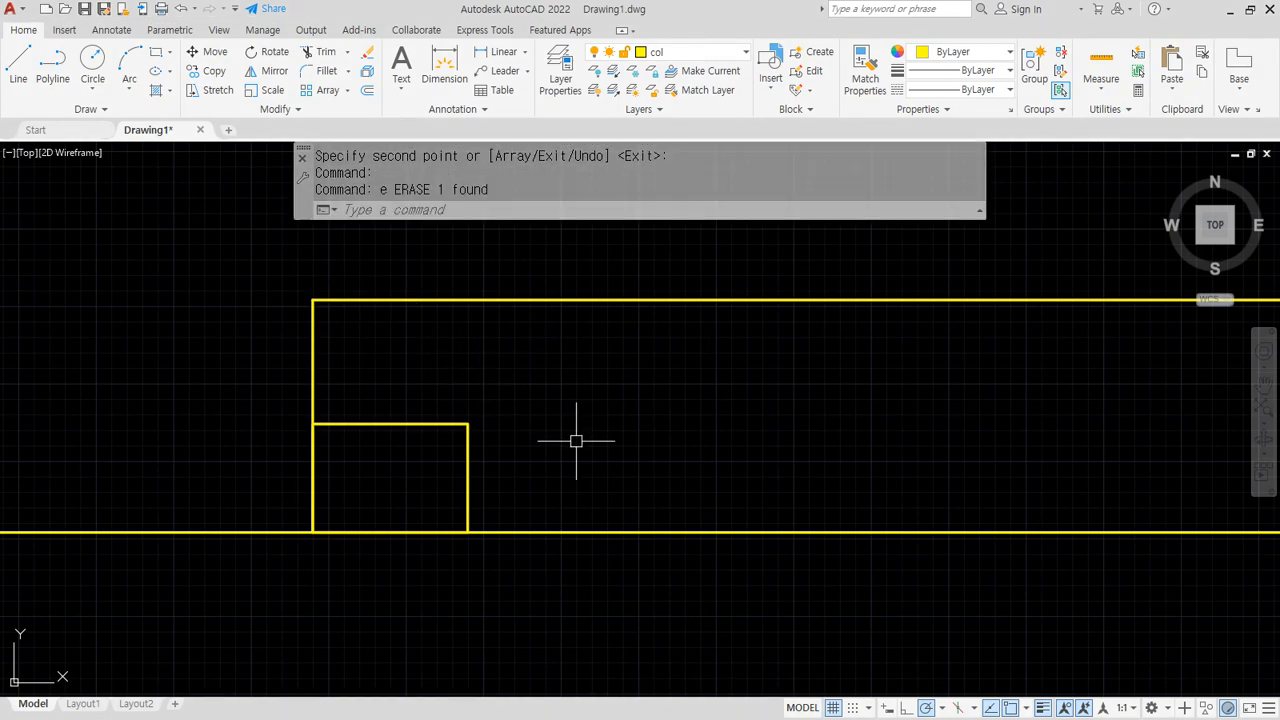
Rotate the remaining 100 by 70 rectangle 90° counterclockwise about its lower-left corner
text(ro)
key(Return)
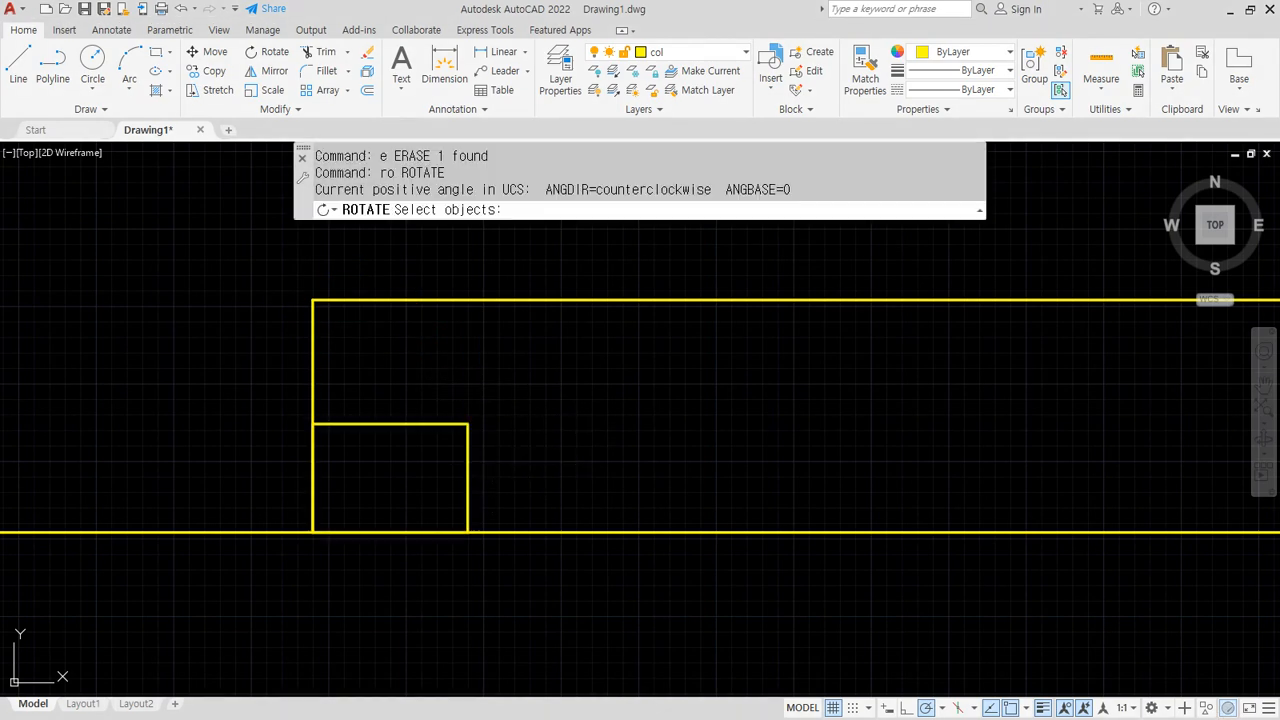
click(313, 470)
key(Return)
click(313, 531)
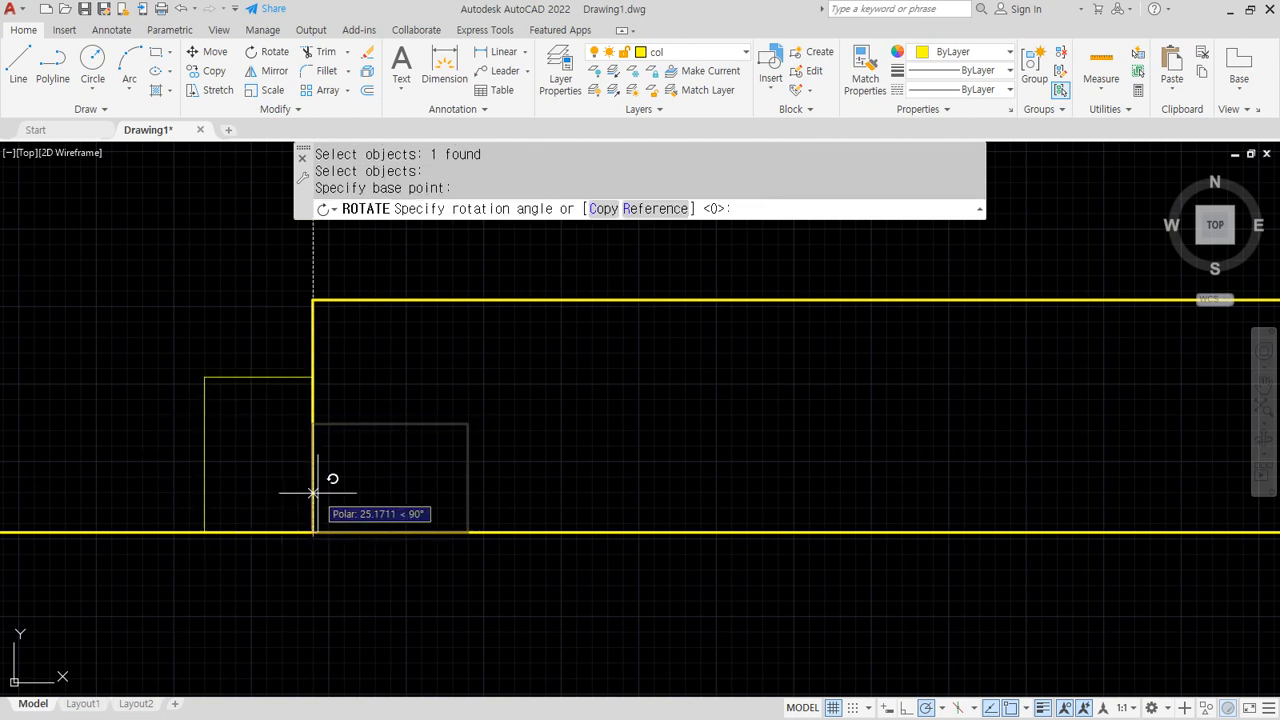
click(313, 493)
Move the rotated rectangle from its lower-left corner to the inside bottom corner of the raised floor edge
text(m)
key(Return)
click(260, 377)
key(Return)
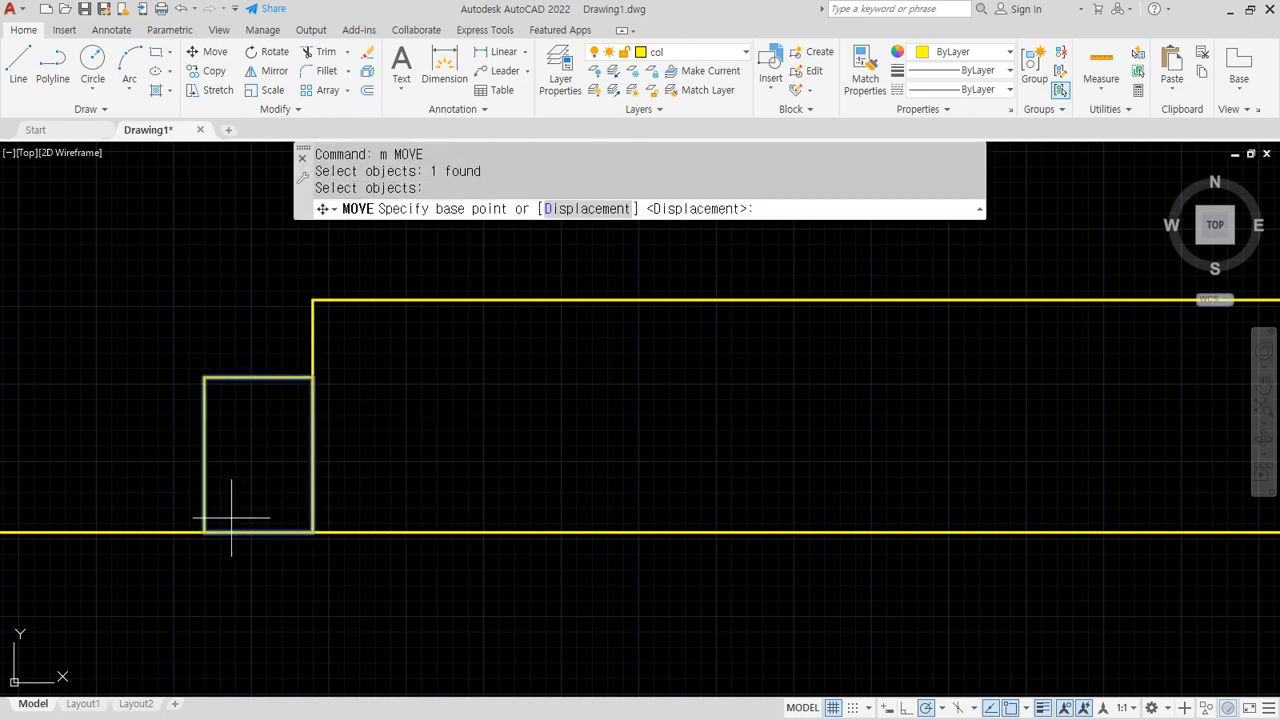
click(205, 530)
click(313, 531)
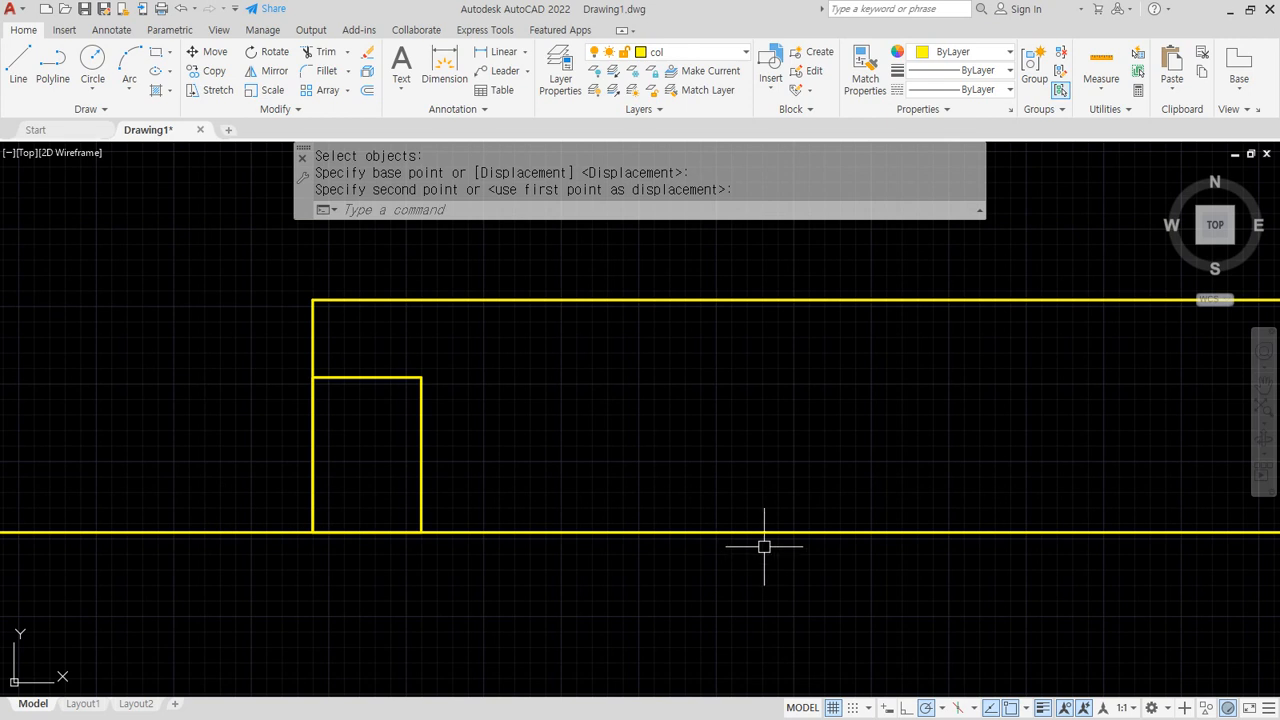
Erase the rotated brick rectangle inside the raised floor edge
click(483, 428)
click(389, 403)
text(e)
key(Return)
text(re)
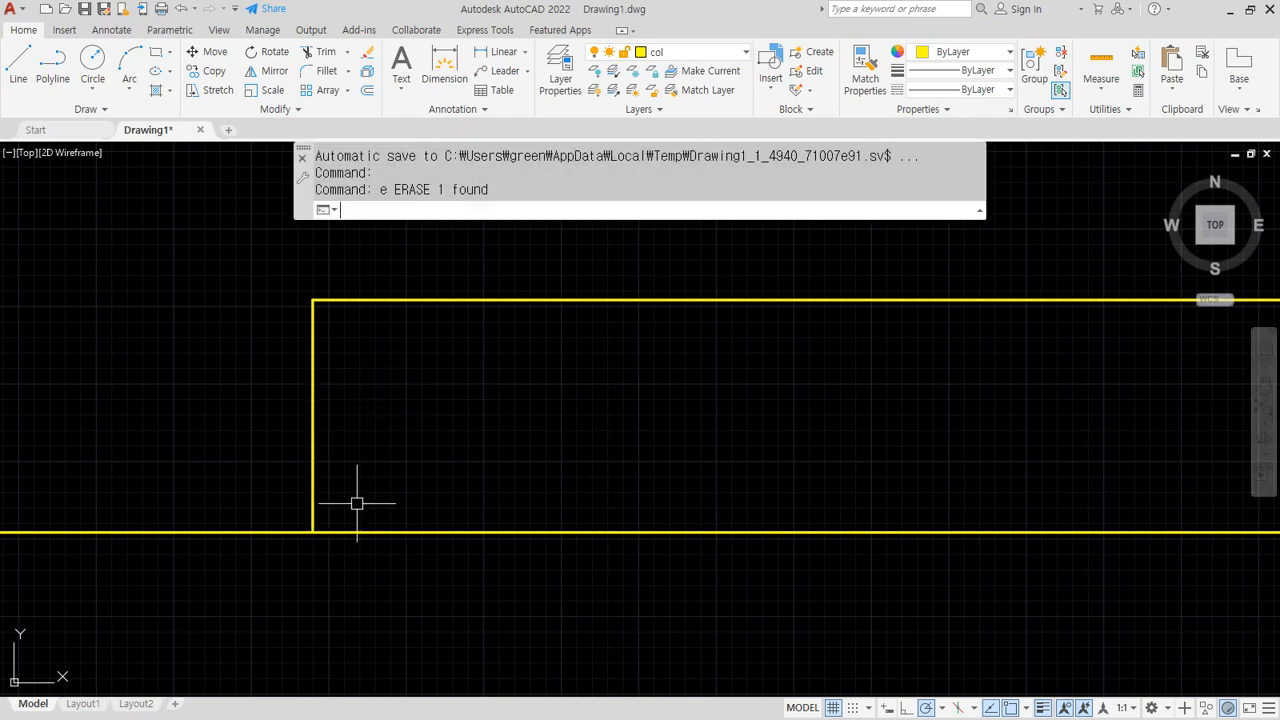
key(Return)
key(Escape)
key(Escape)
Draw a 90 by 57 rectangle from the inside bottom corner of the raised floor edge
text(rec)
key(Return)
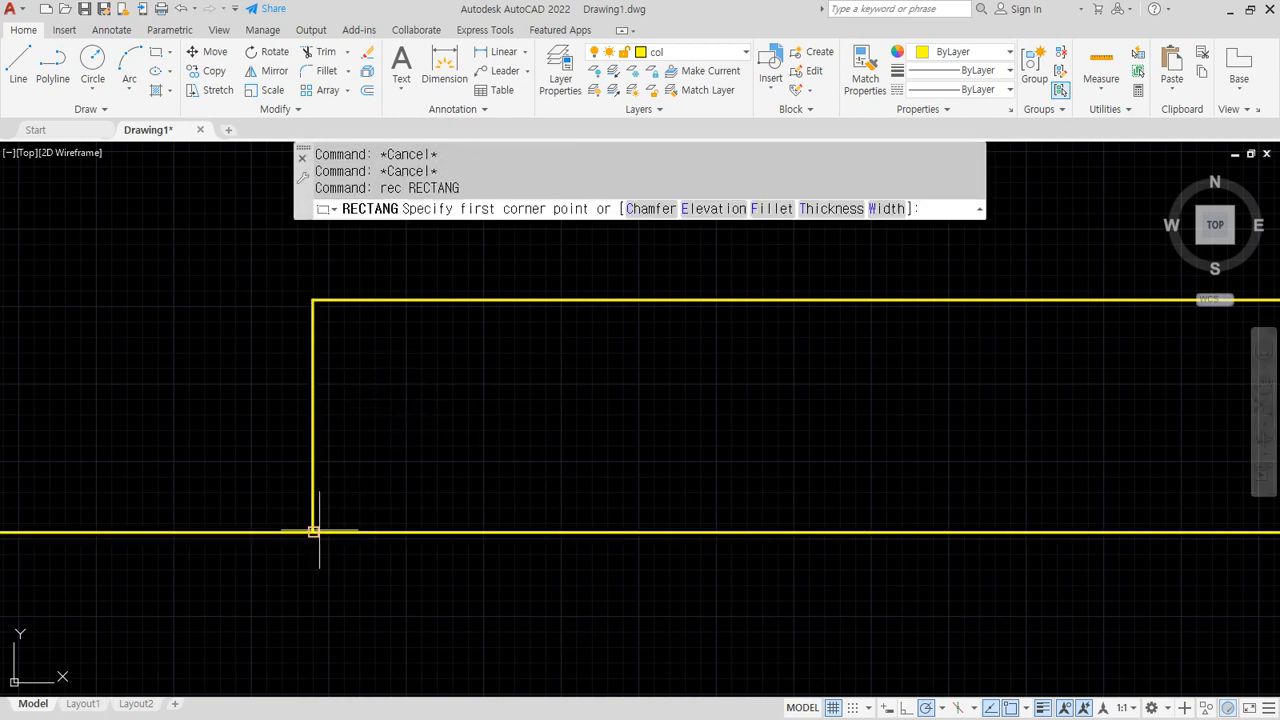
click(323, 522)
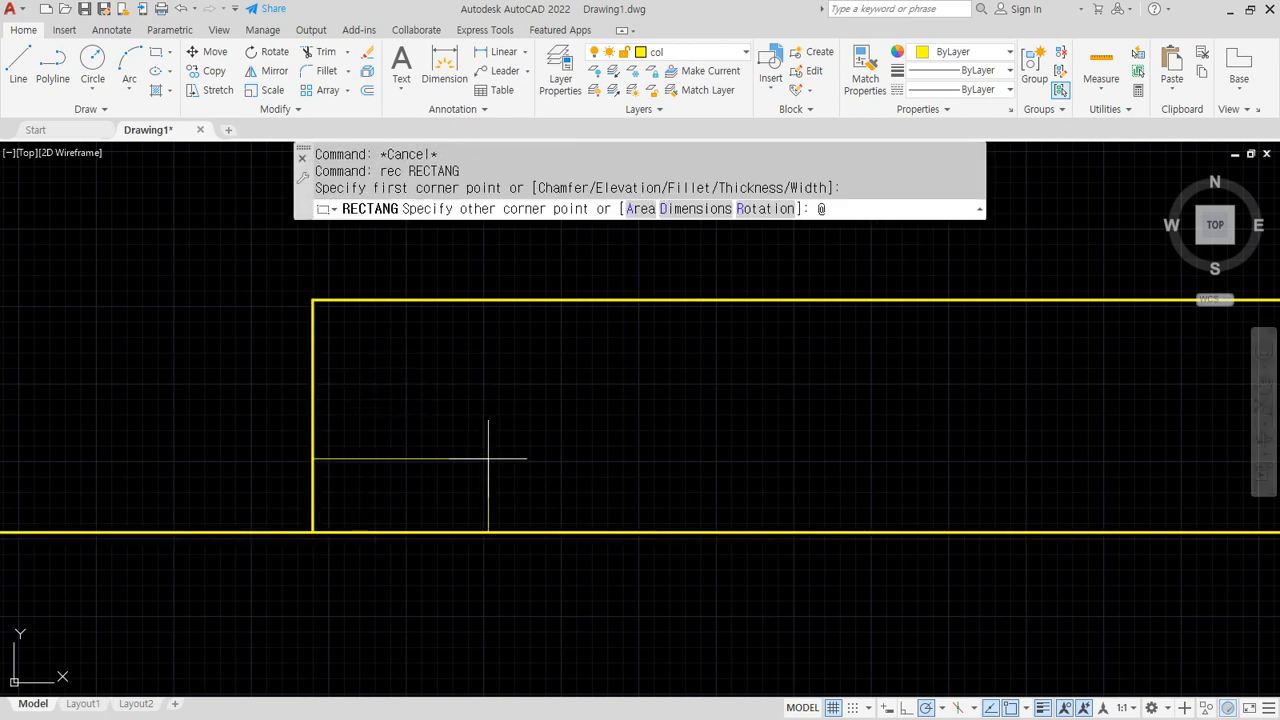
key(Return)
text(c)
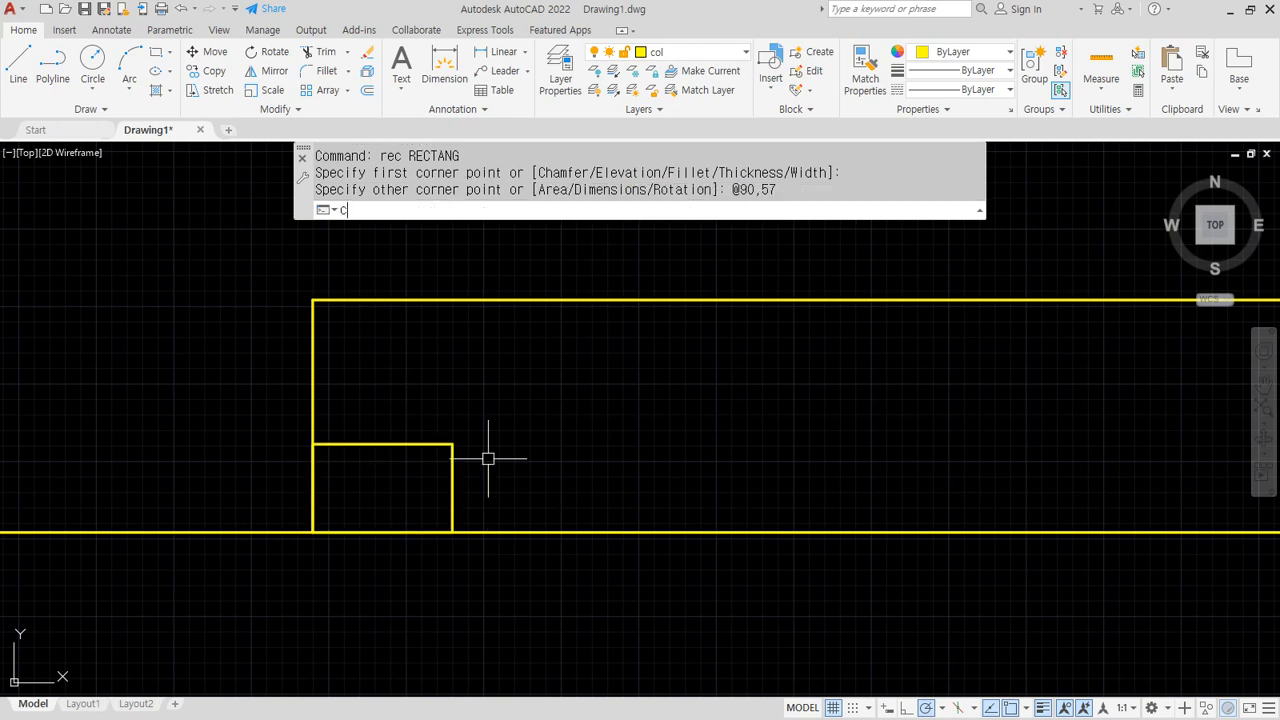
key(Return)
key(Escape)
Copy the 90 by 57 rectangle directly above itself, from its lower-left to its upper-left corner
text(c)
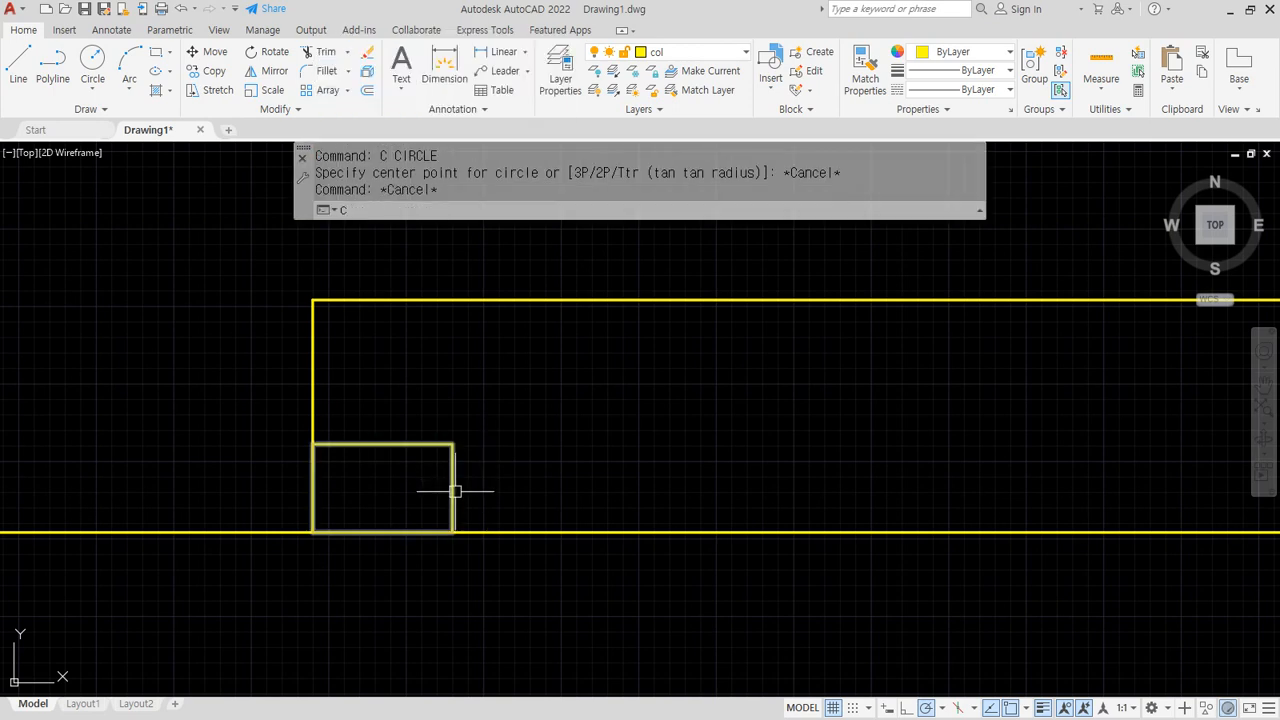
text(o)
key(Return)
click(363, 532)
key(Return)
click(313, 531)
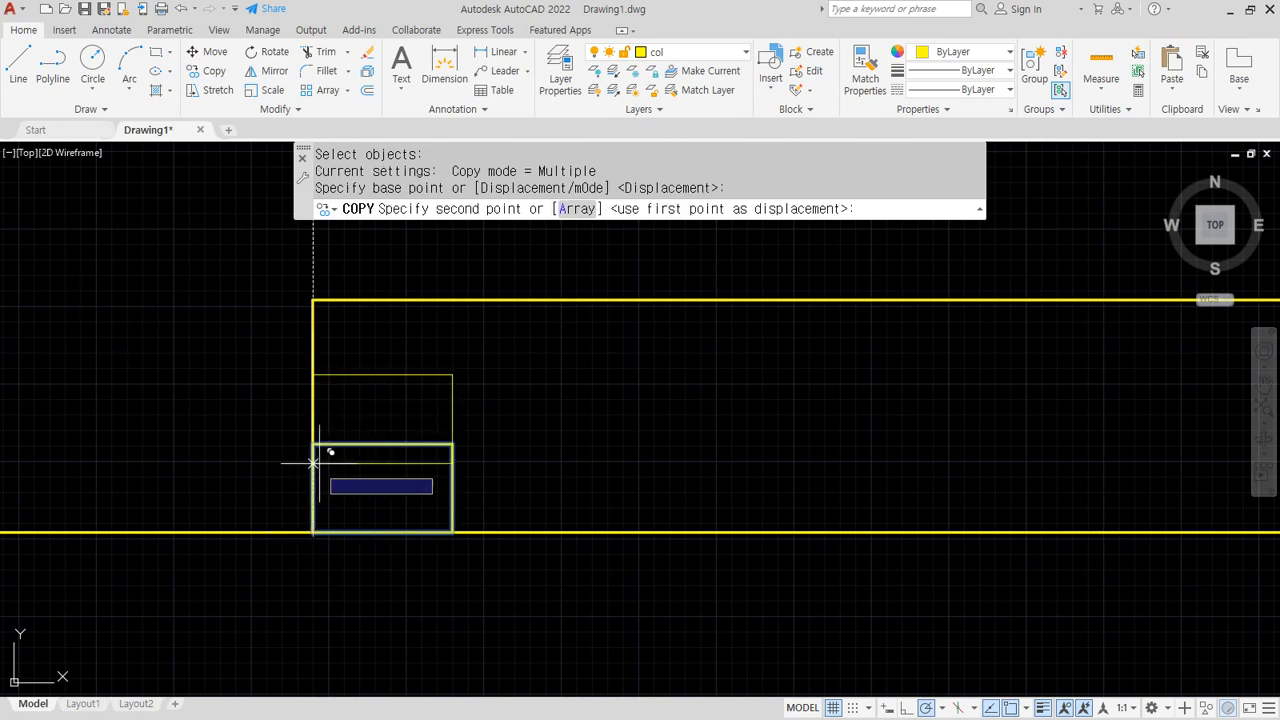
click(313, 443)
key(Return)
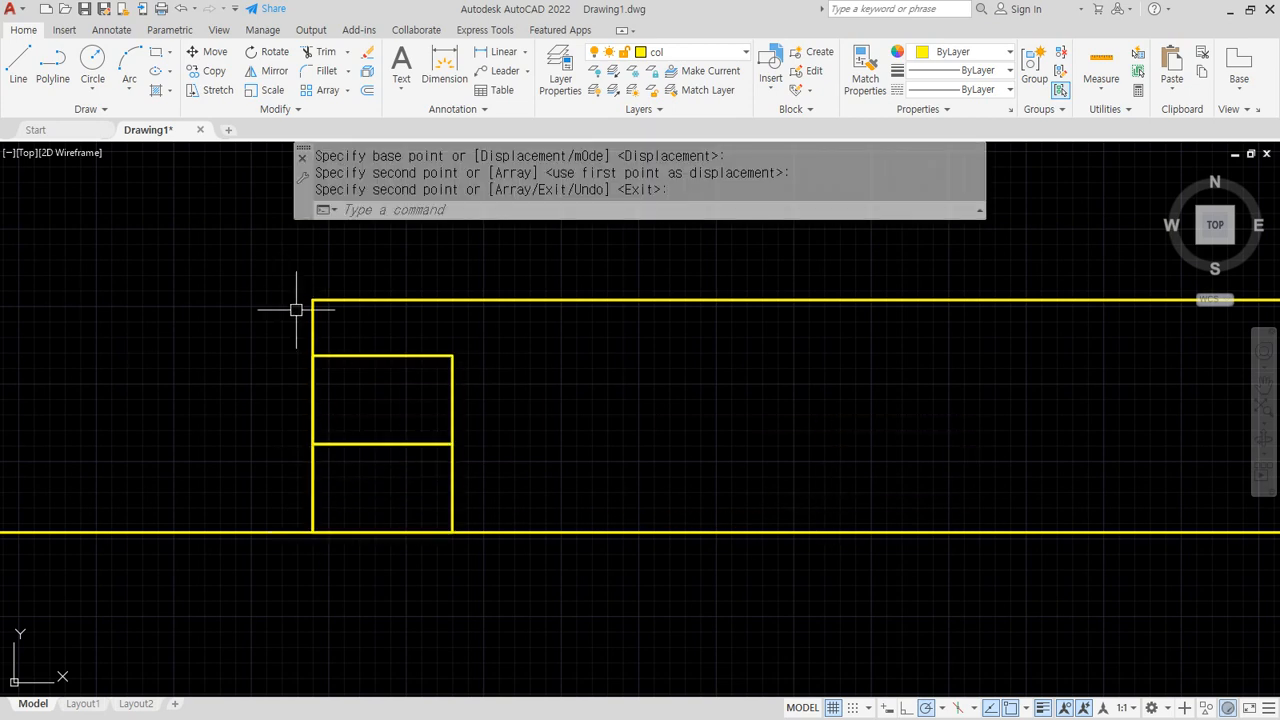
scroll(322, 336, up, 2)
middle_drag(323, 337, 423, 366)
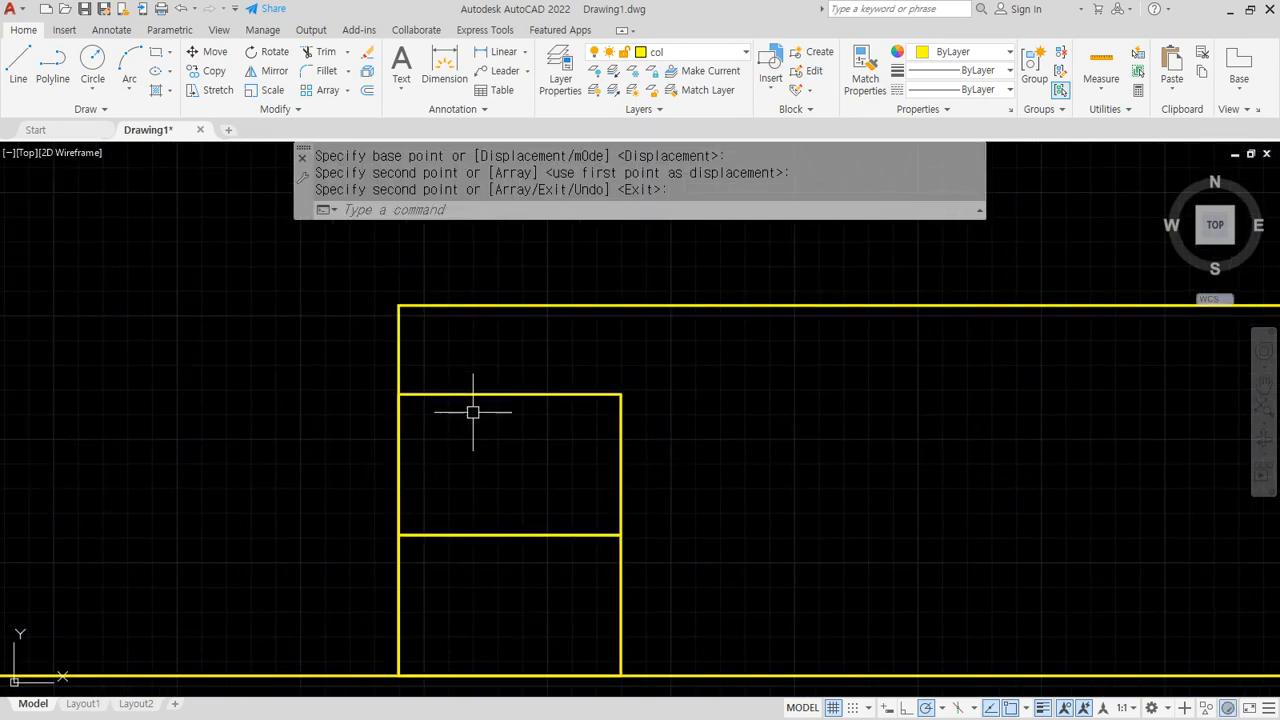
scroll(473, 412, down, 2)
middle_drag(471, 409, 603, 397)
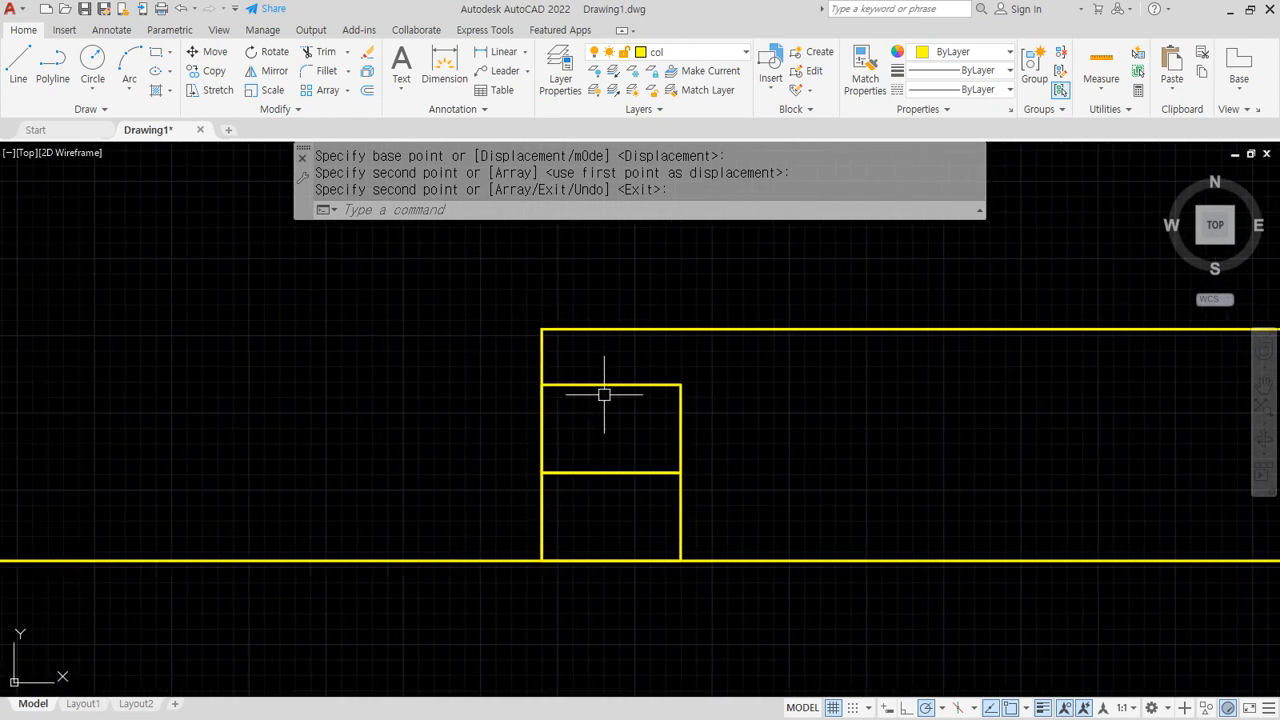
drag(615, 383, 530, 467)
drag(648, 408, 567, 502)
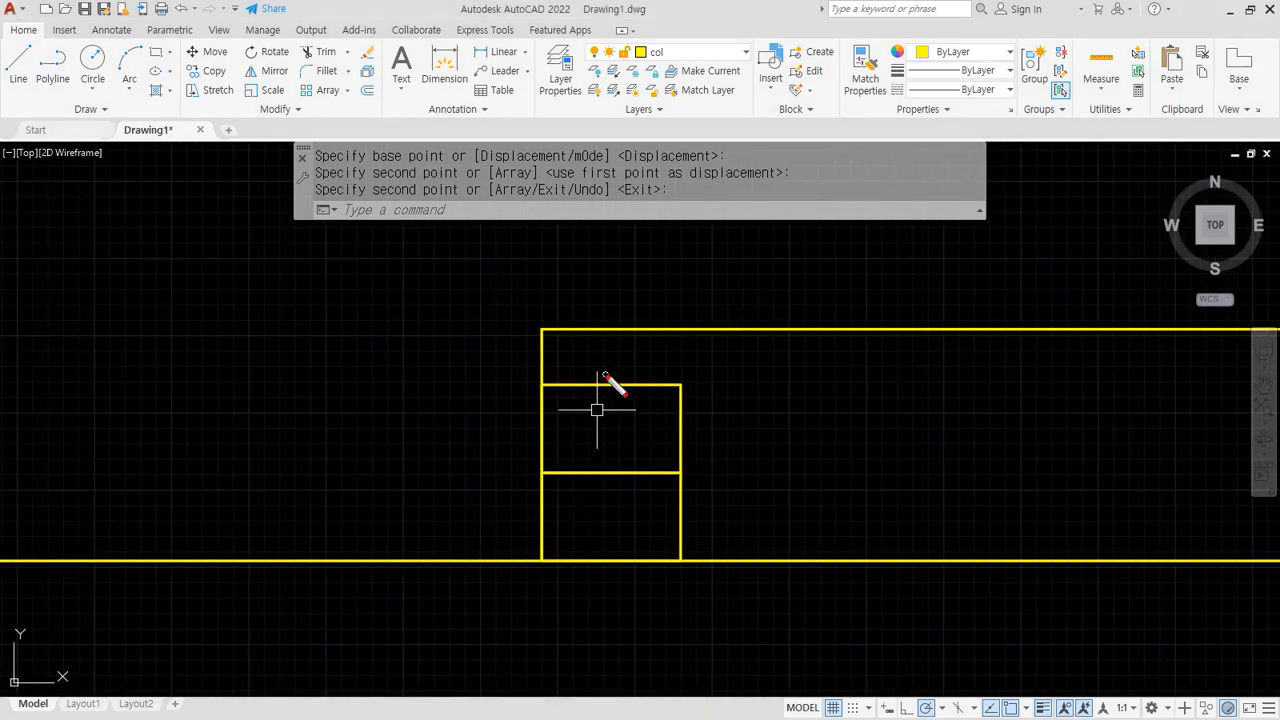
mouse_move(612, 384)
mouse_down()
mouse_move(613, 300)
mouse_move(449, 312)
mouse_move(457, 390)
mouse_move(620, 387)
mouse_up()
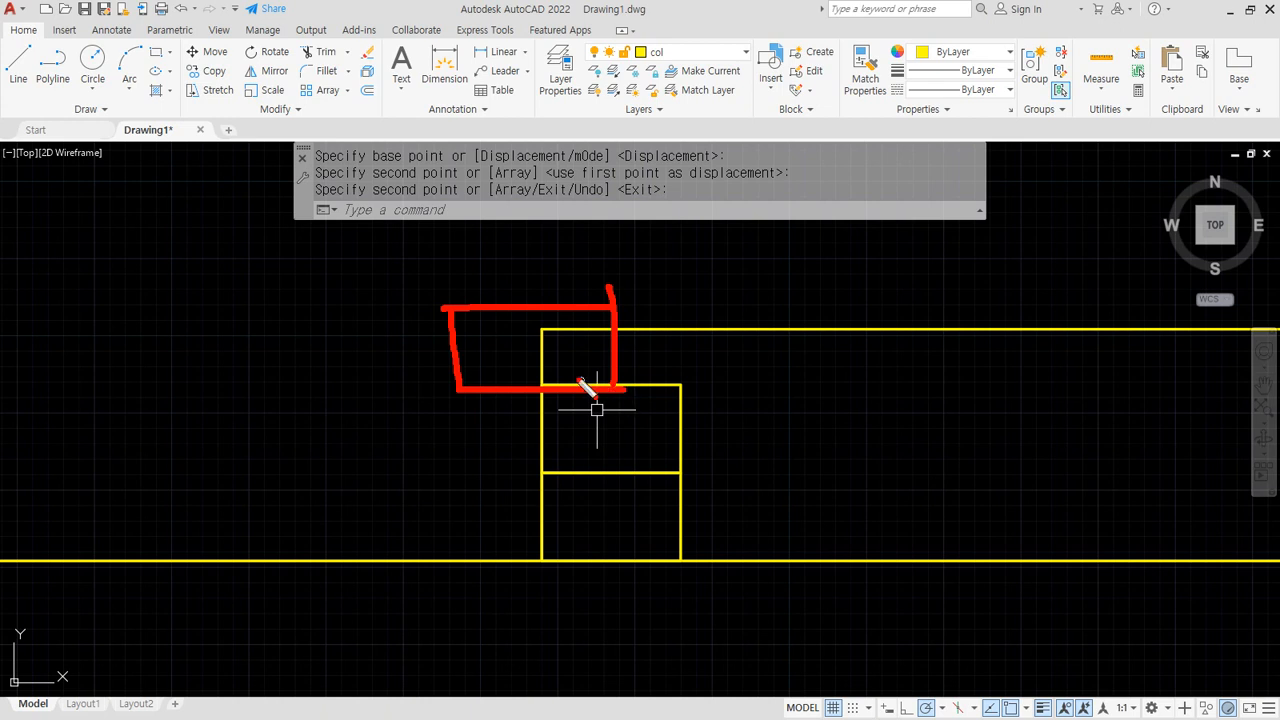
mouse_move(542, 347)
mouse_down()
mouse_move(455, 344)
mouse_move(483, 376)
mouse_up()
mouse_move(295, 270)
mouse_down()
mouse_move(333, 267)
mouse_move(314, 297)
mouse_move(371, 288)
mouse_up()
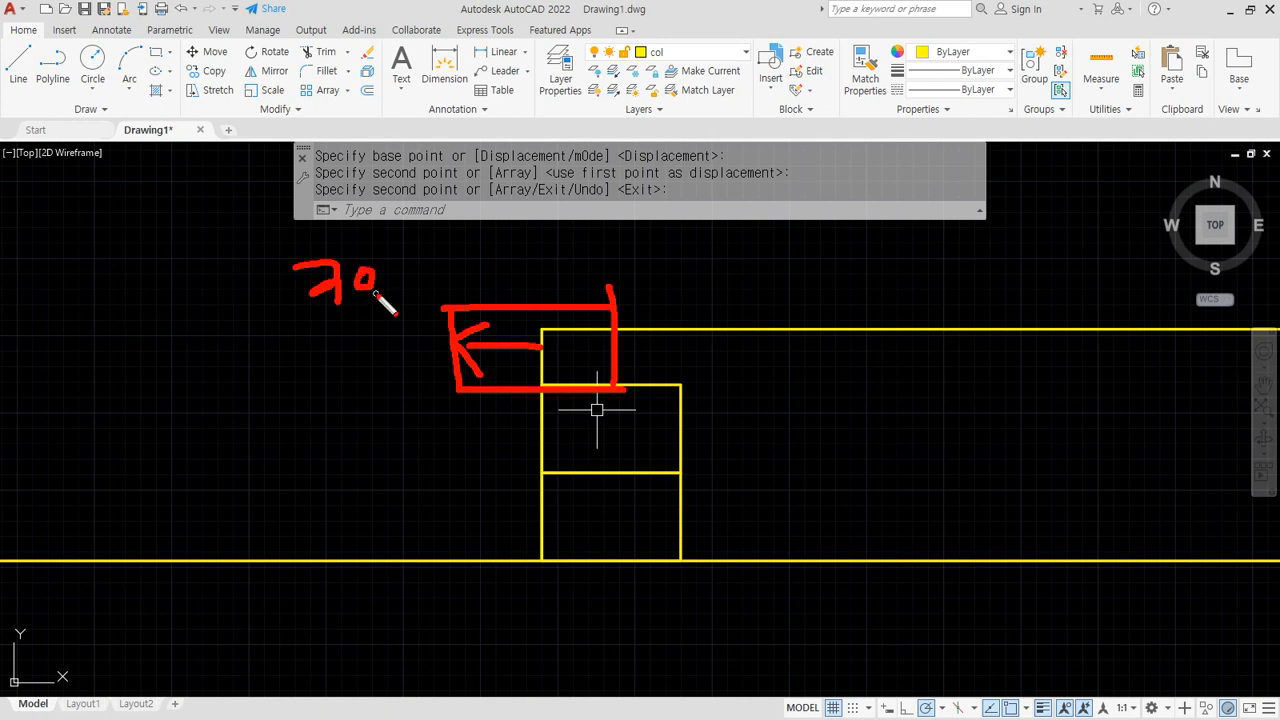
Offset the raised floor edge's vertical line 30 outward, away from the bricks
text(o)
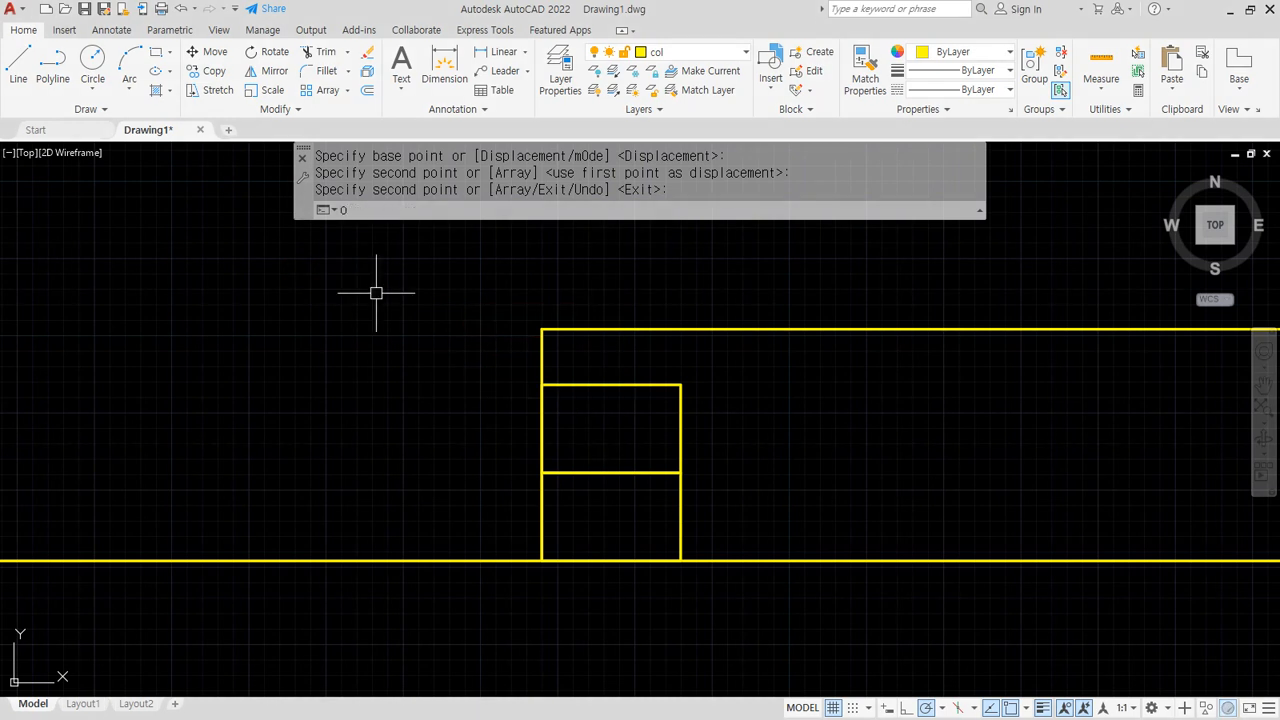
key(Return)
text(30)
key(Return)
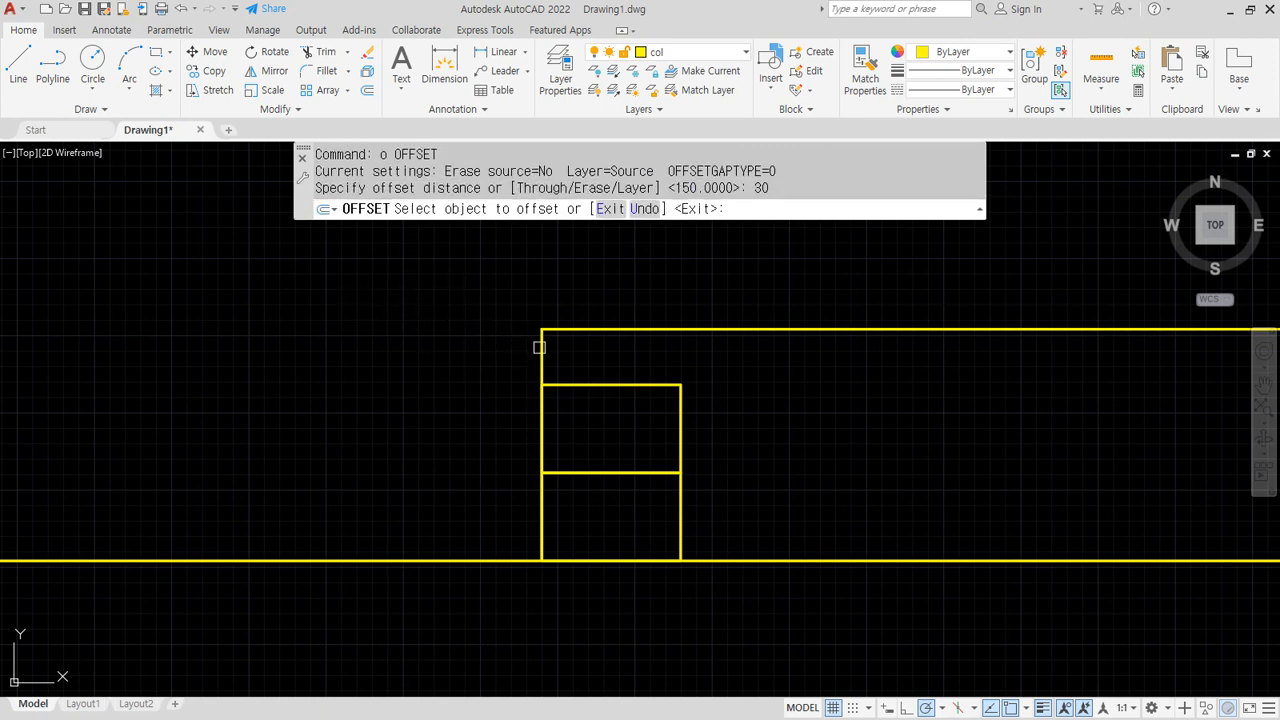
click(541, 346)
click(482, 345)
key(Return)
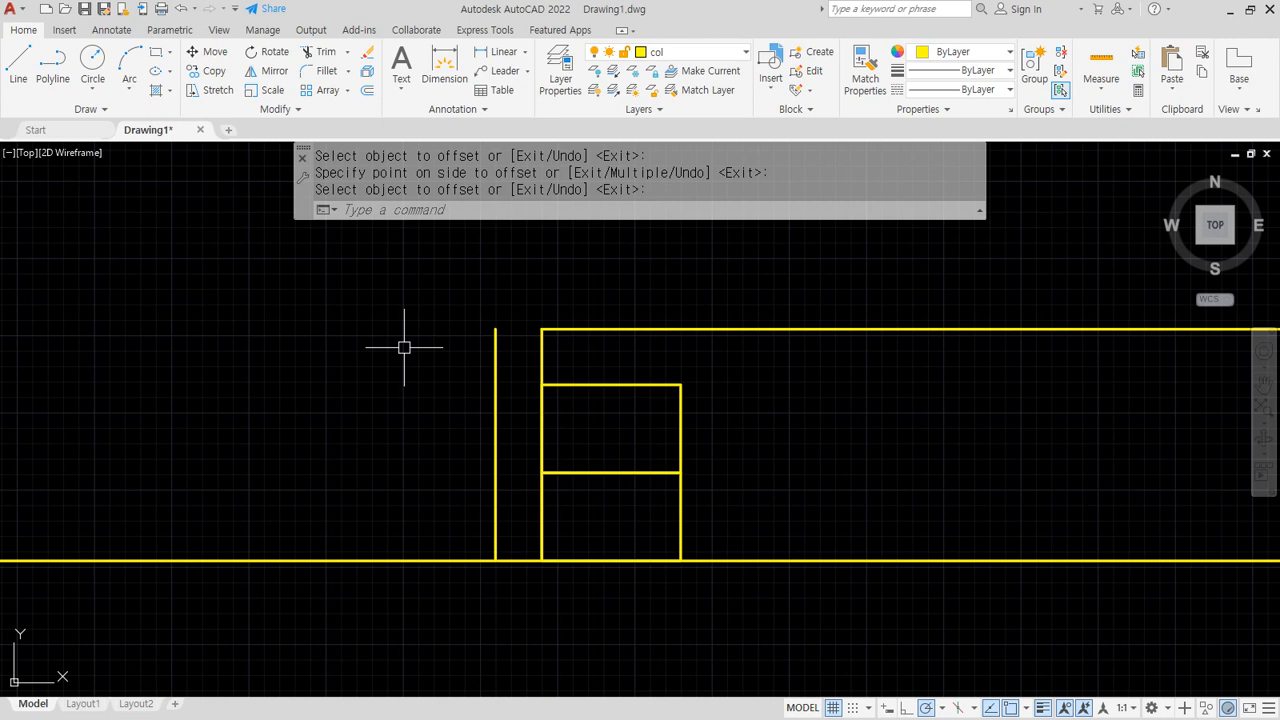
Erase the vertical line offset 30 from the raised floor edge
key(Escape)
click(496, 393)
text(e)
key(Return)
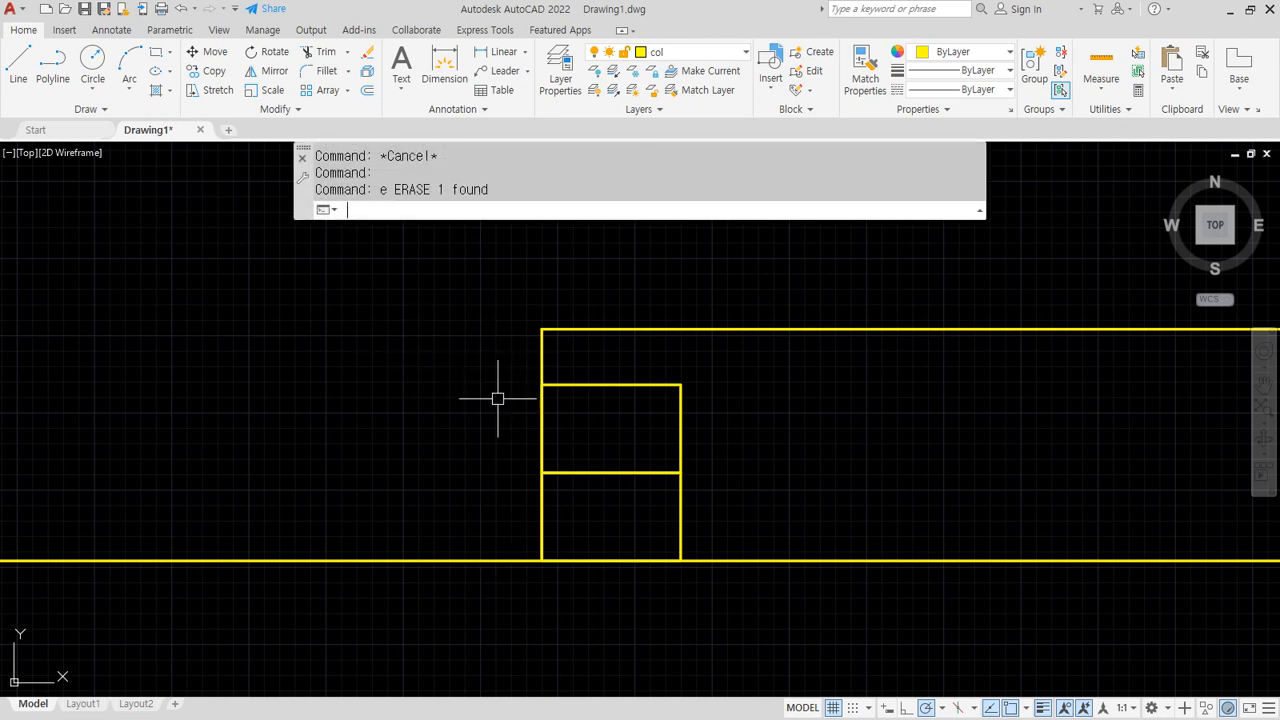
middle_drag(497, 397, 560, 397)
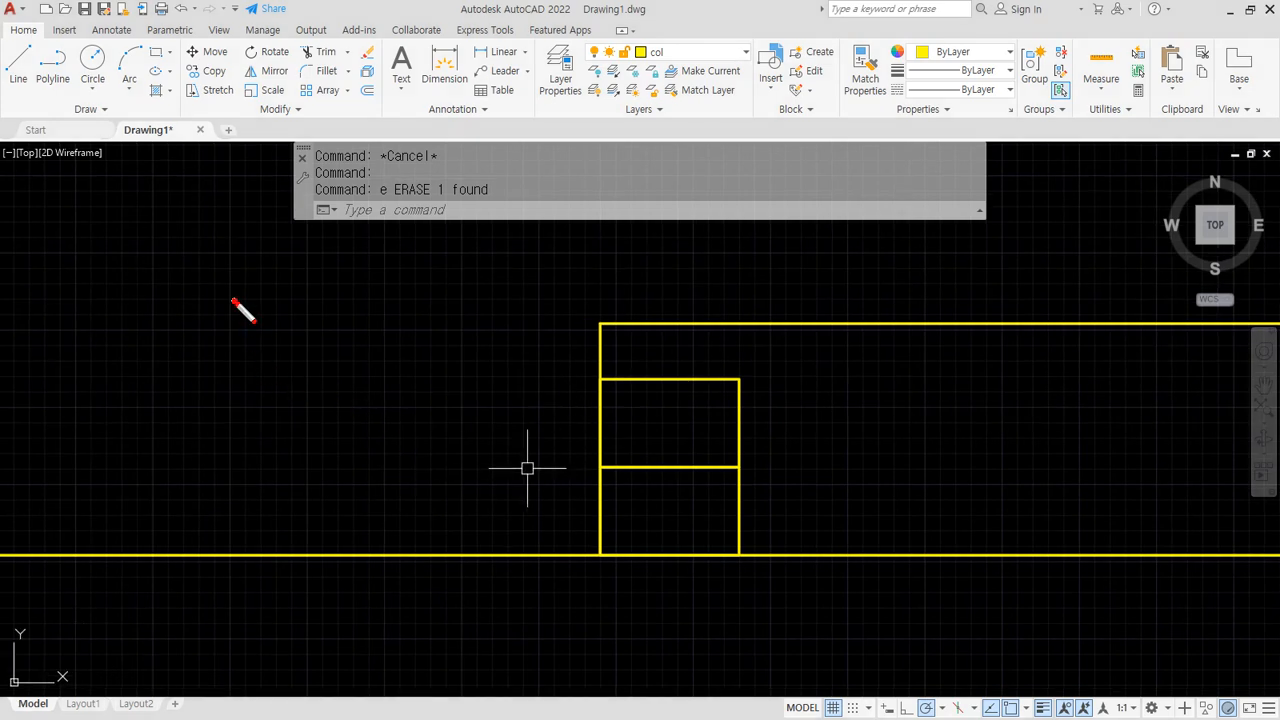
mouse_move(232, 300)
mouse_down()
mouse_move(351, 366)
mouse_move(317, 385)
mouse_up()
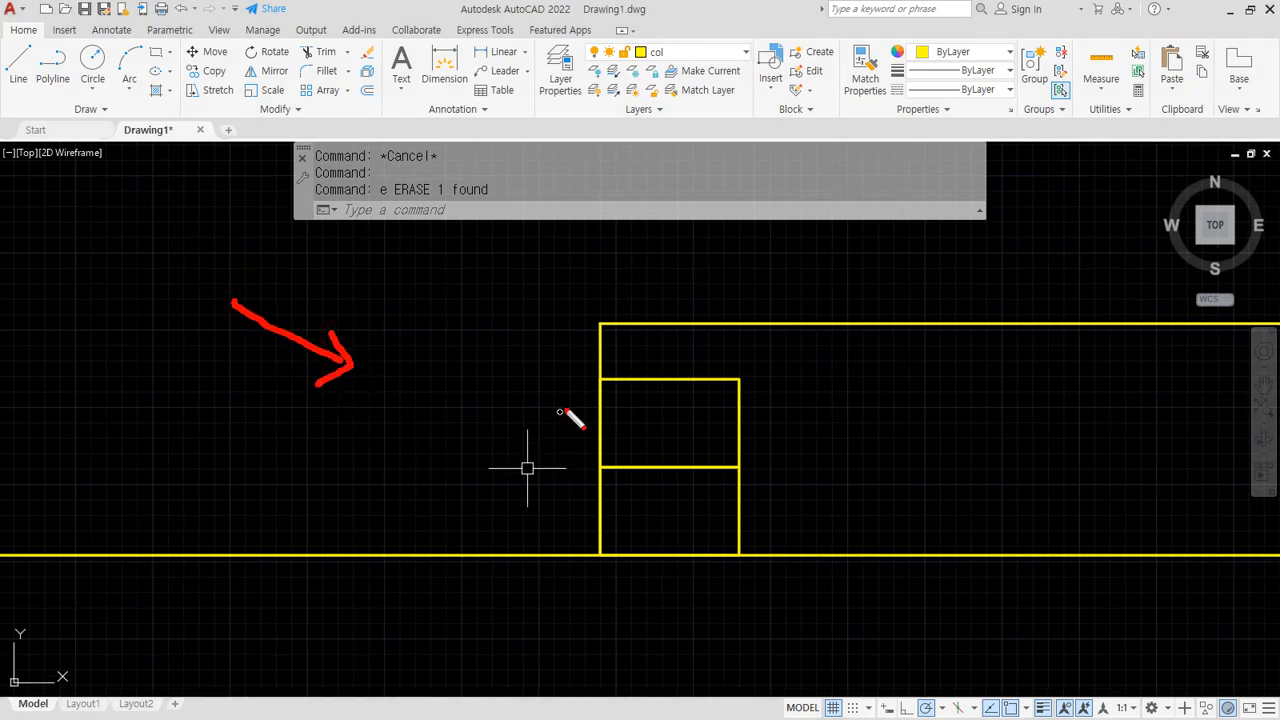
drag(603, 381, 593, 540)
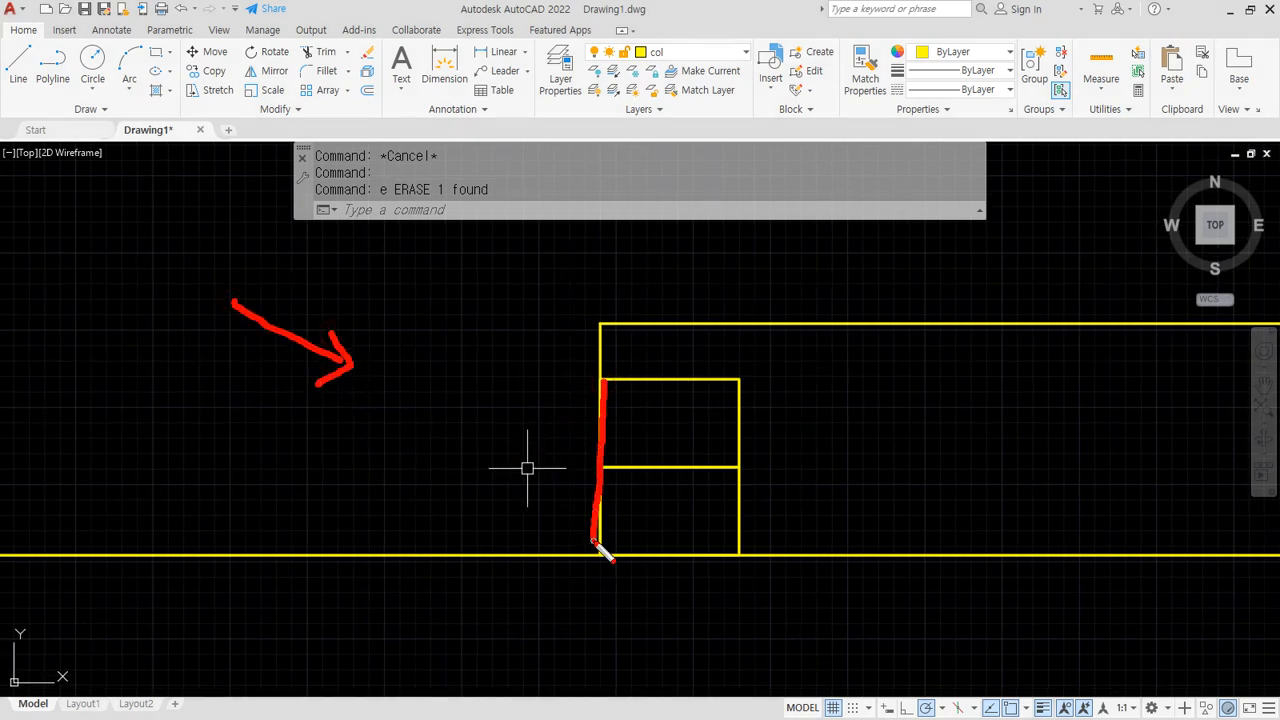
Offset the raised floor edge's vertical line 20 outward, away from the bricks
text(o)
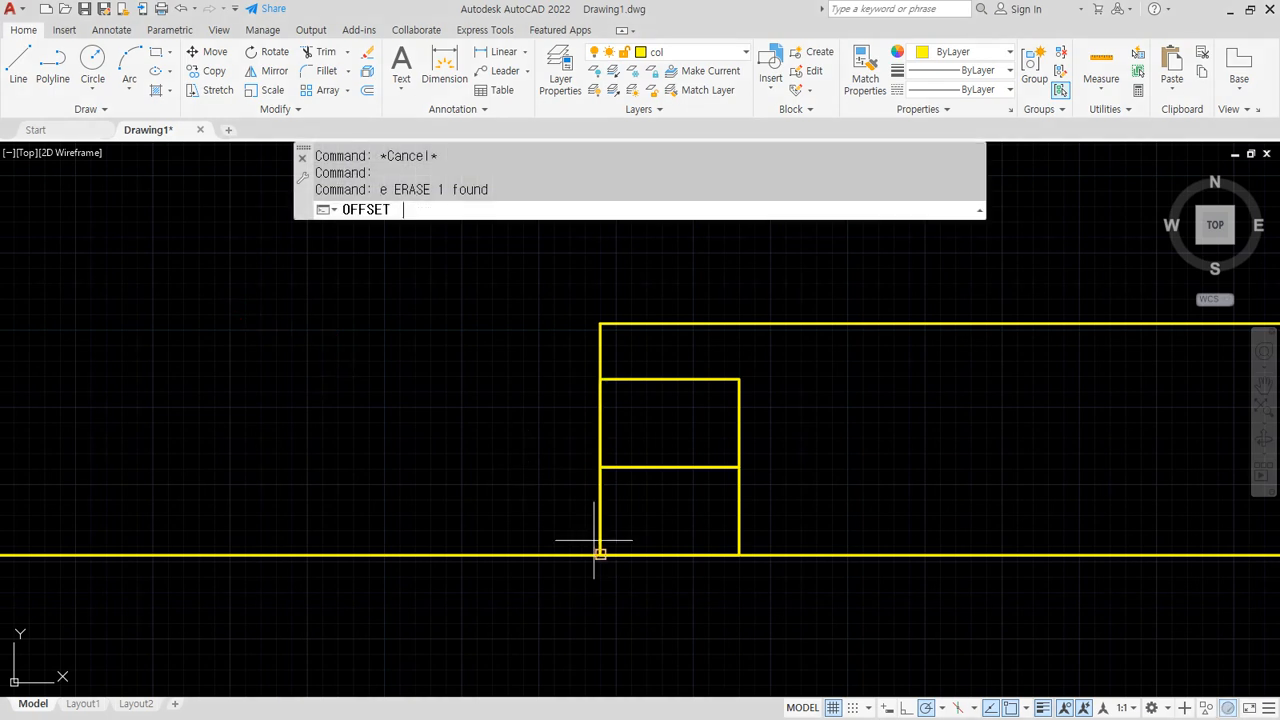
key(Return)
text(20)
key(Return)
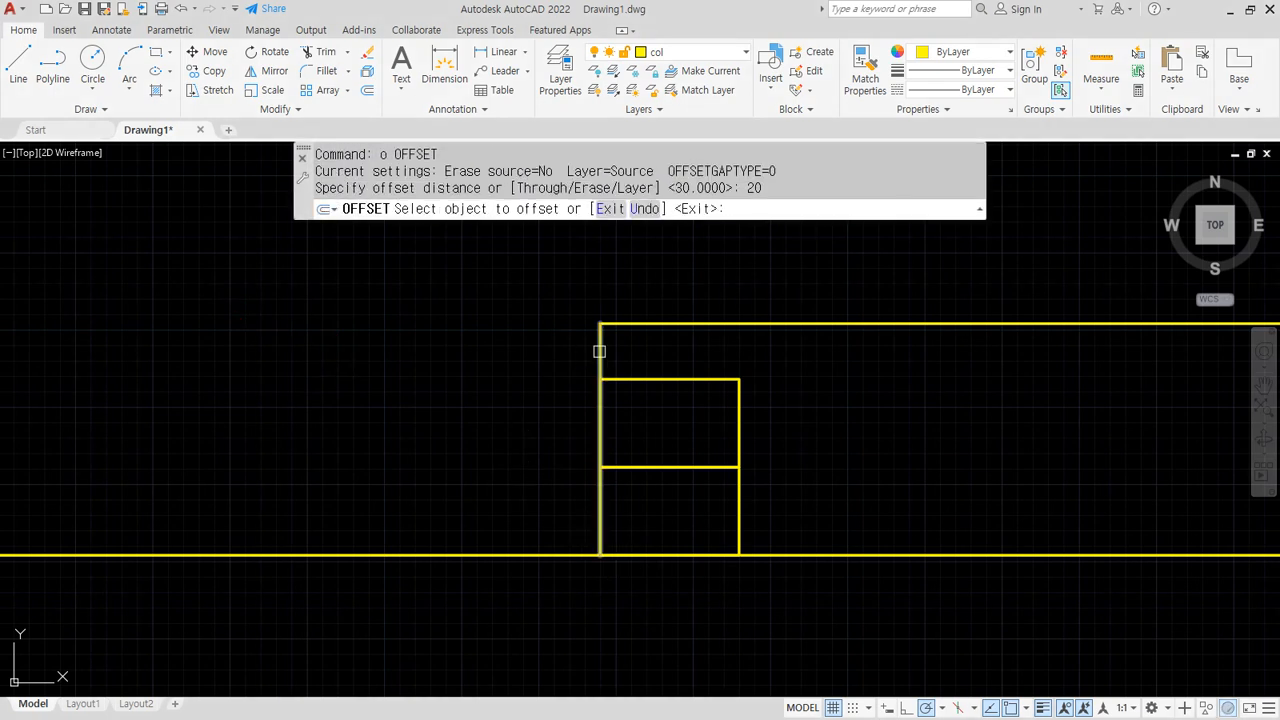
click(598, 346)
click(575, 357)
key(Return)
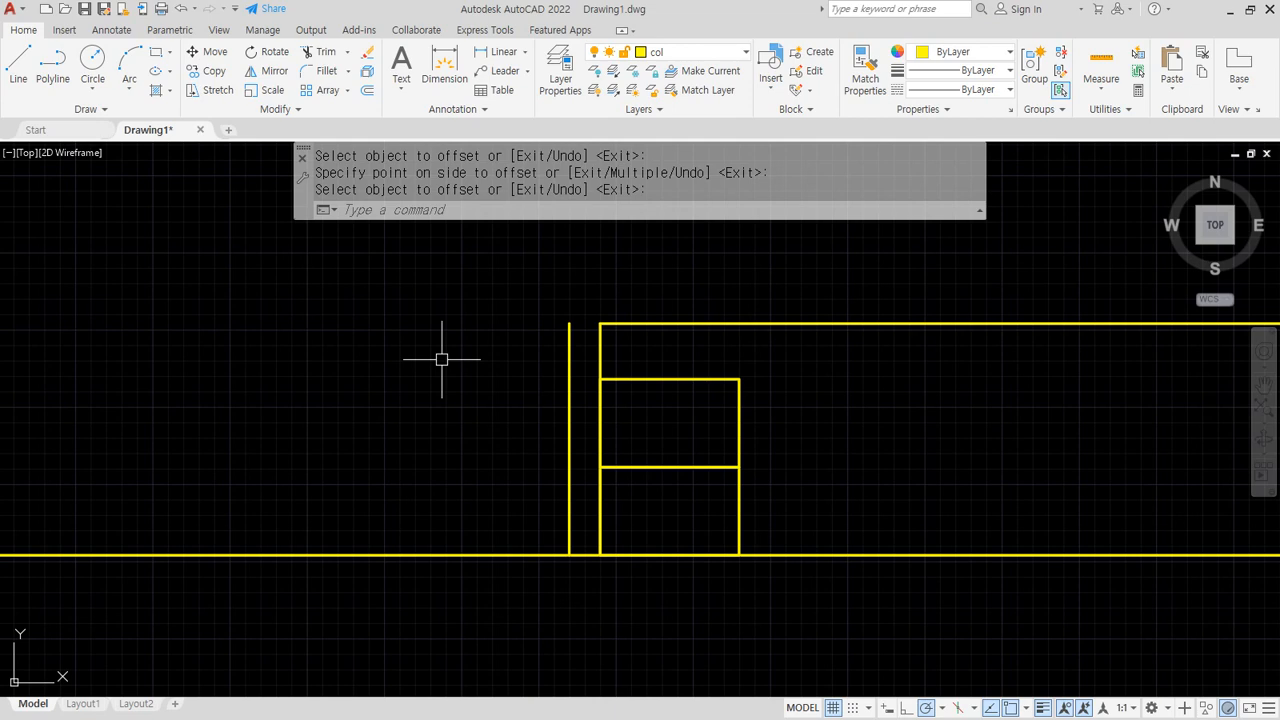
middle_drag(473, 480, 675, 447)
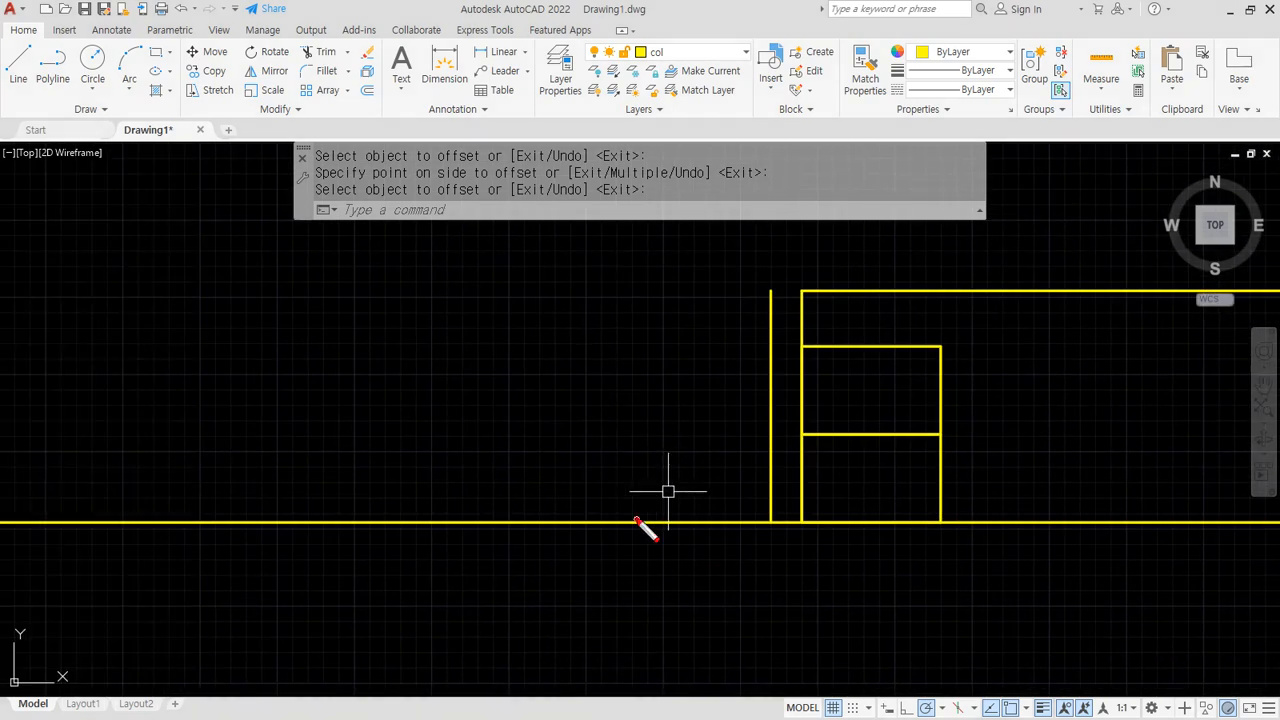
mouse_move(636, 521)
mouse_down()
mouse_move(628, 491)
mouse_move(660, 490)
mouse_up()
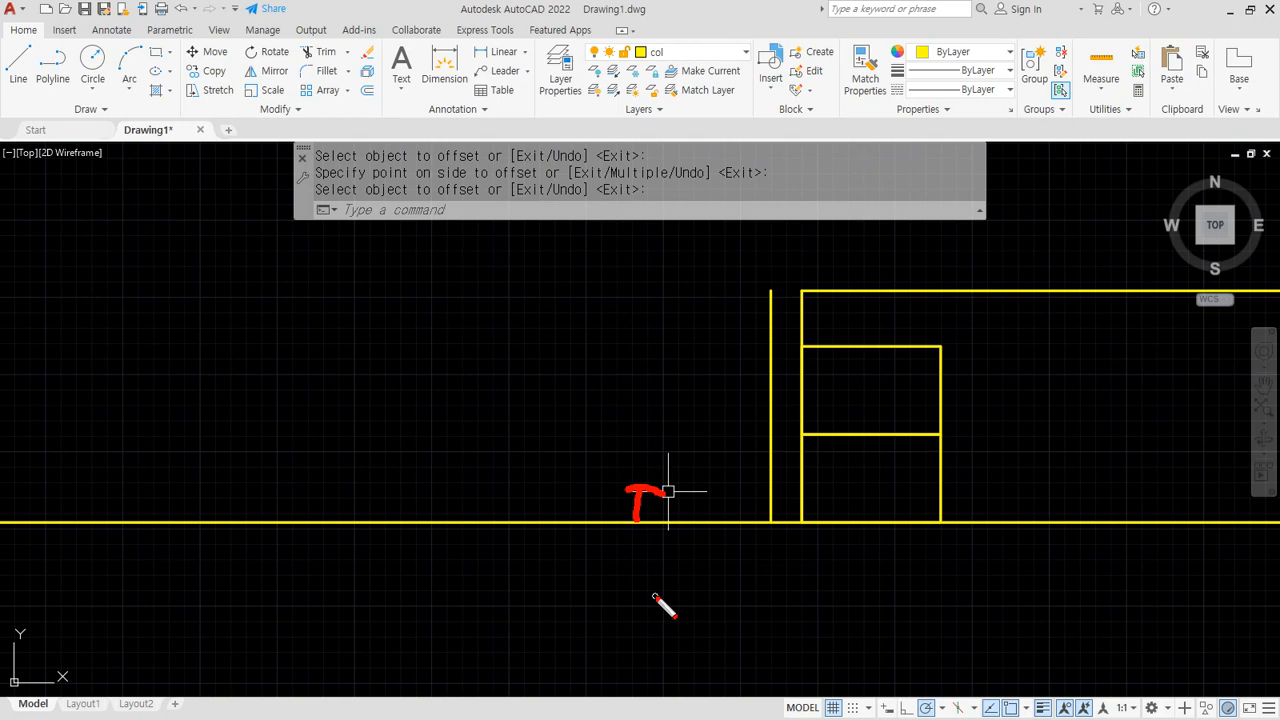
key(Escape)
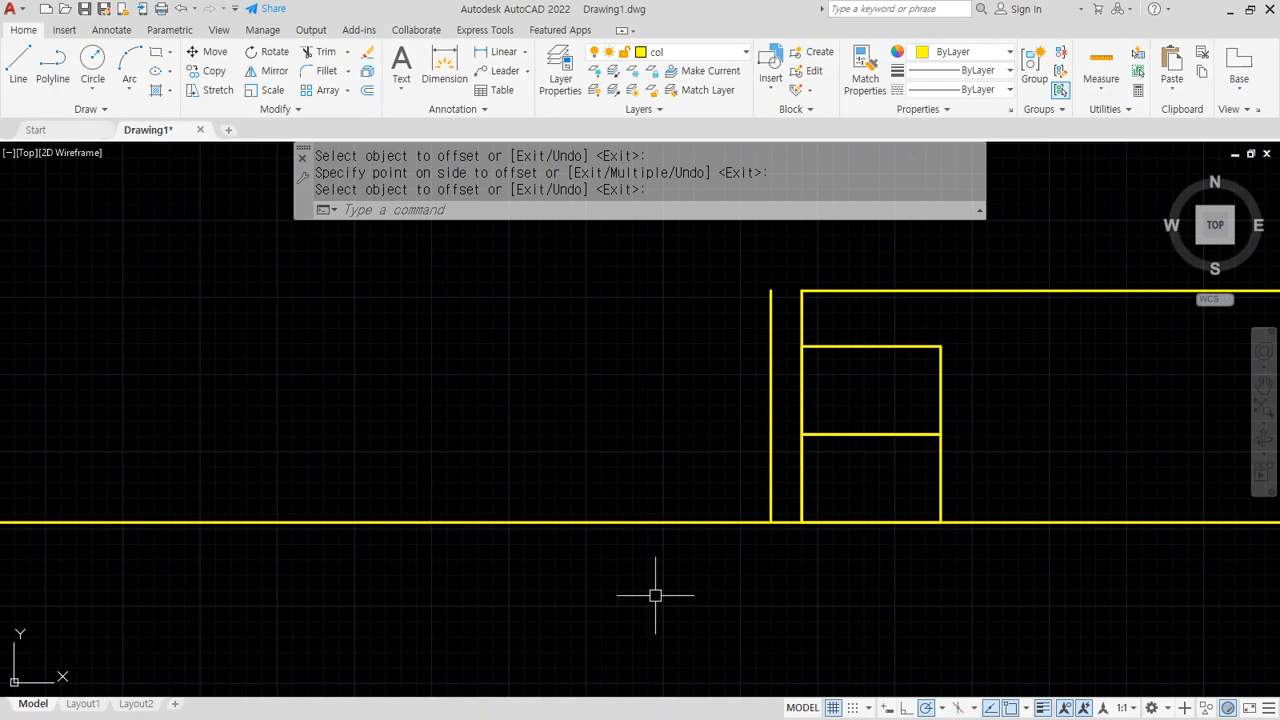
Offset the horizontal slab top line 20 upward
text(o)
key(Return)
text(20)
key(Return)
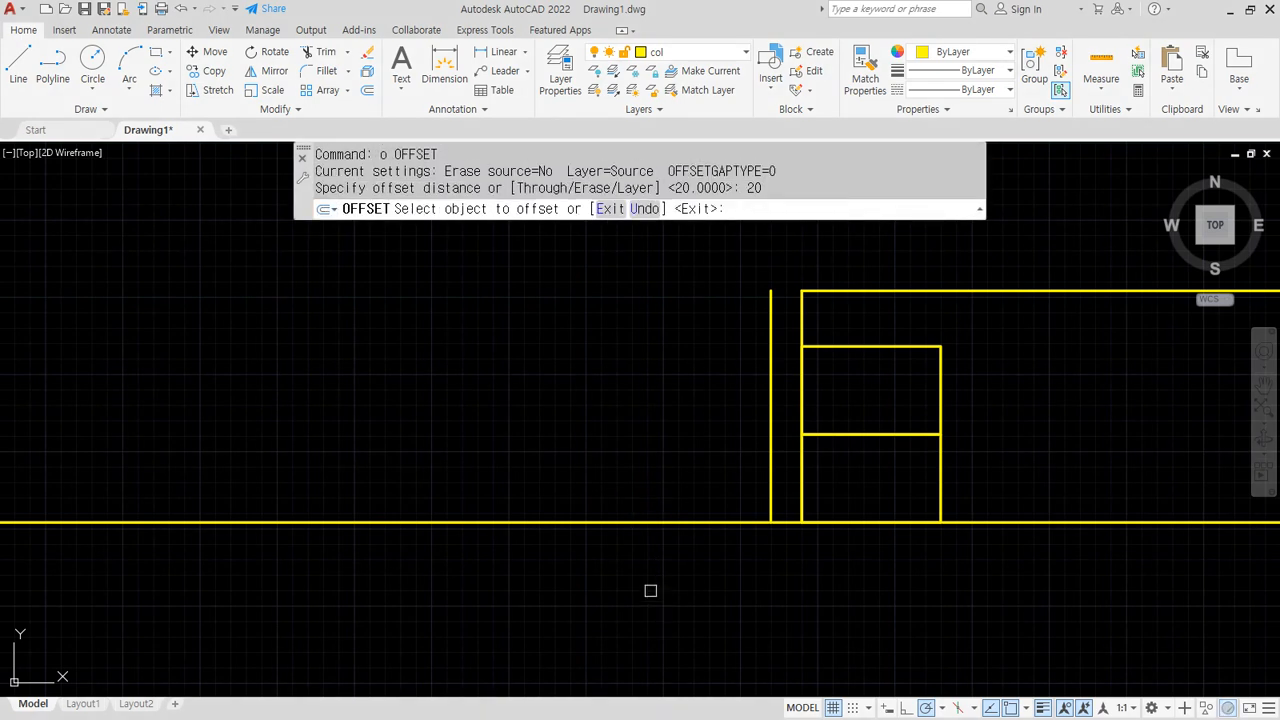
click(664, 516)
click(680, 470)
key(Return)
Join the offset vertical and horizontal lines in a sharp corner with a zero-radius Fillet, keeping the portions outside the raised floor edge
text(f FILLET)
key(Return)
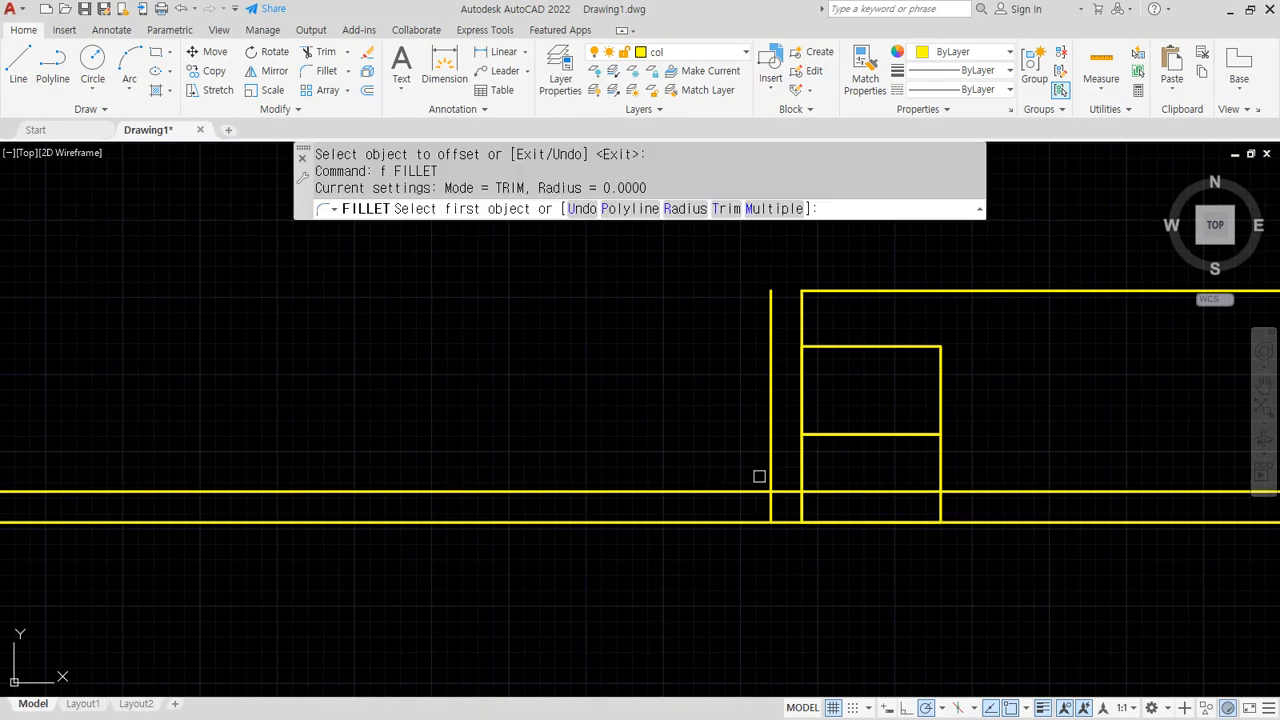
click(770, 477)
click(749, 491)
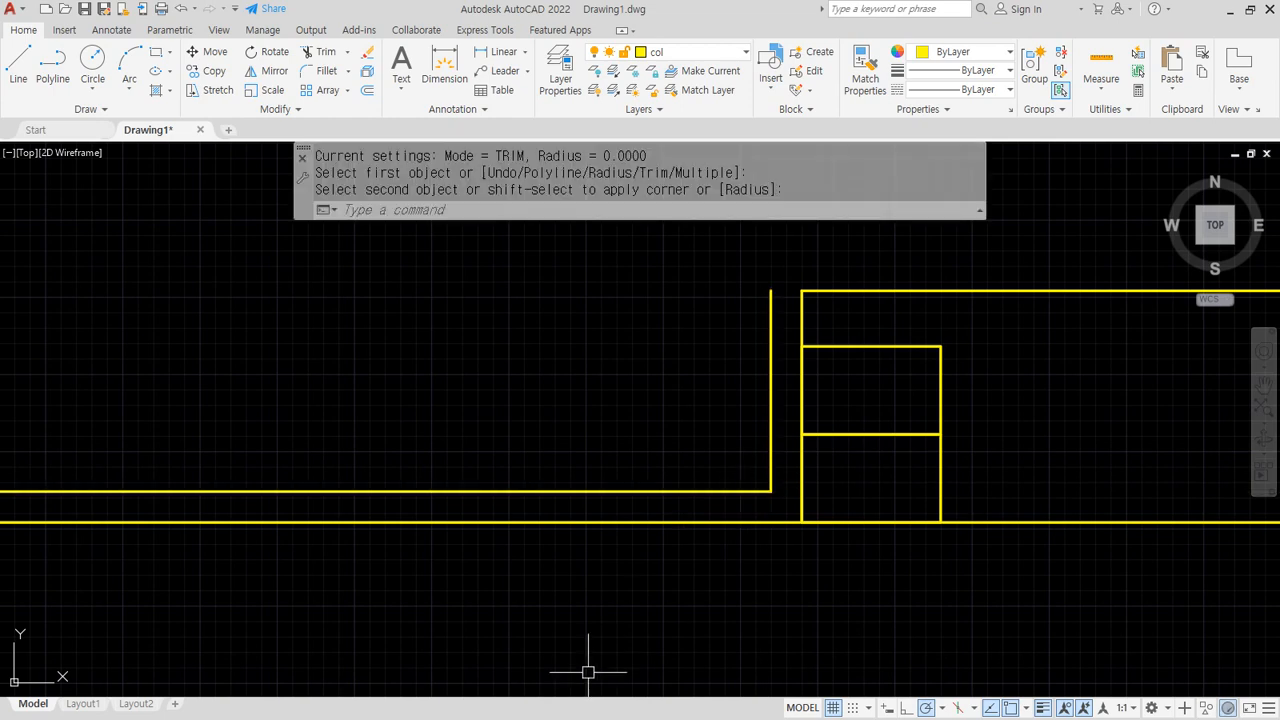
scroll(560, 600, down, 4)
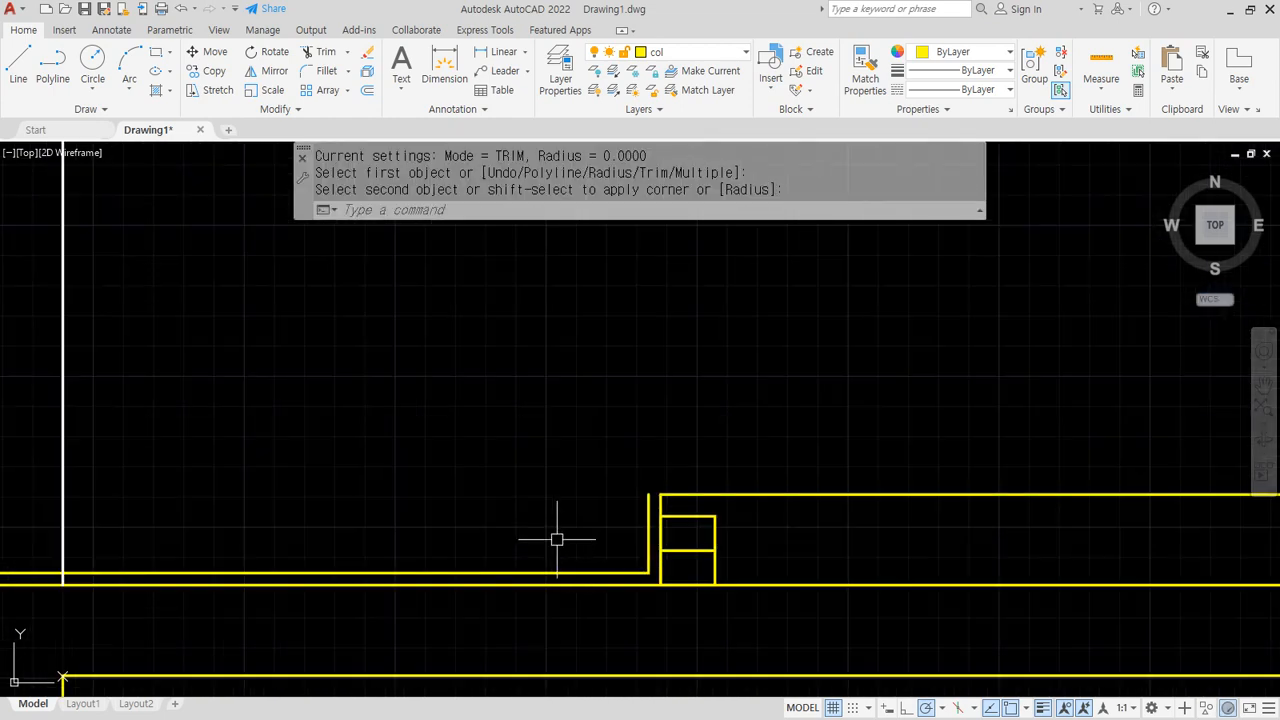
scroll(620, 500, up, 5)
mouse_move(657, 477)
middle_down()
mouse_move(636, 470)
mouse_move(668, 419)
middle_up()
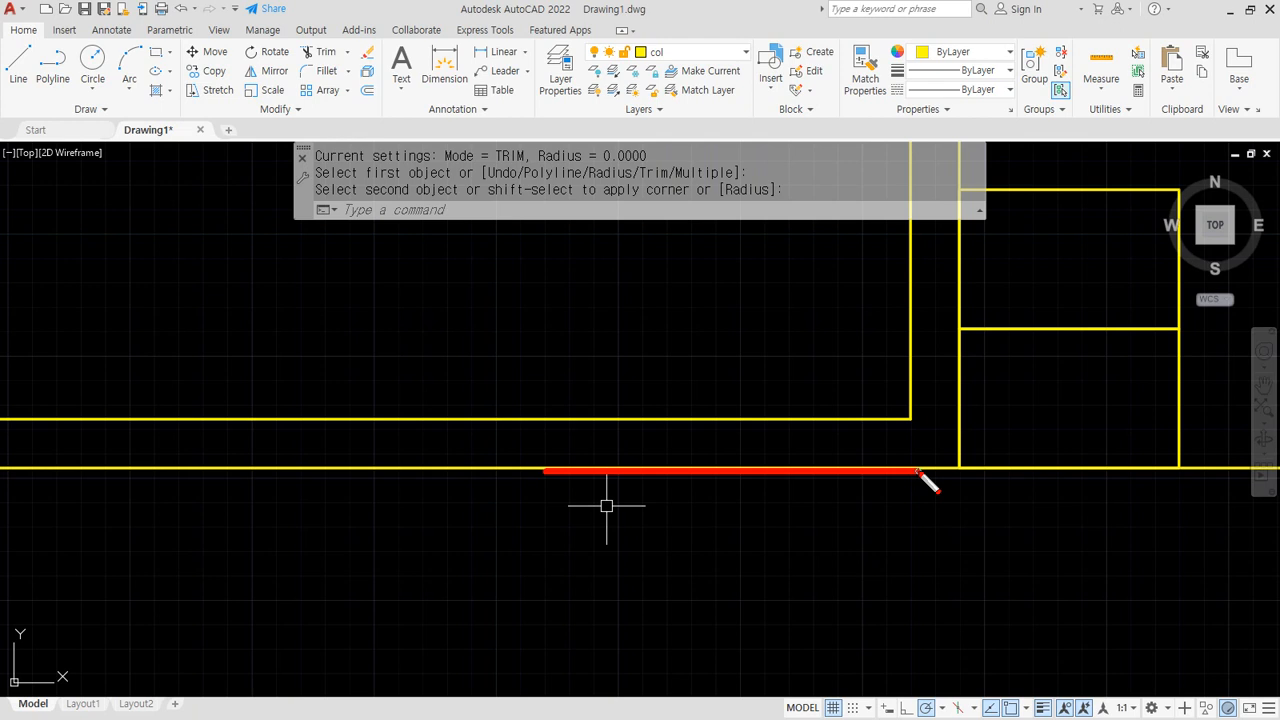
mouse_move(494, 323)
mouse_down()
mouse_move(600, 438)
mouse_move(569, 438)
mouse_up()
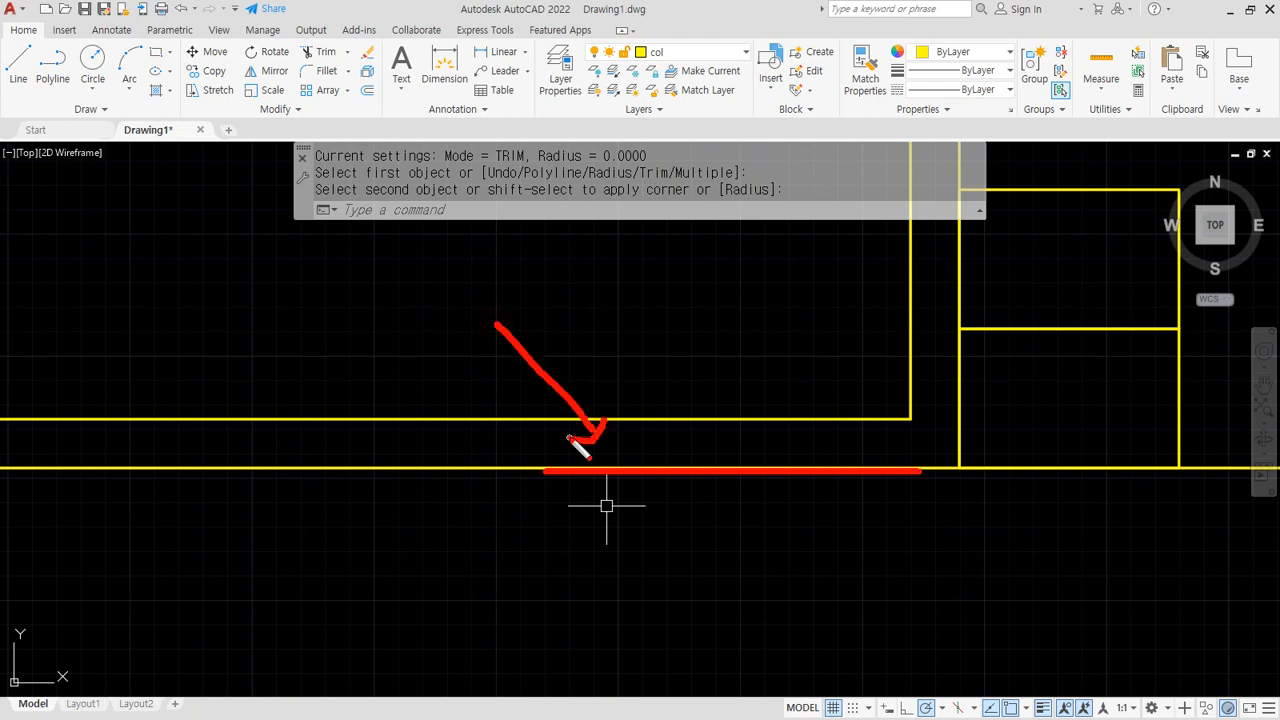
Move the joined vertical and horizontal 20-thick finish lines beside the raised floor edge to the fin layer
key(Escape)
click(917, 427)
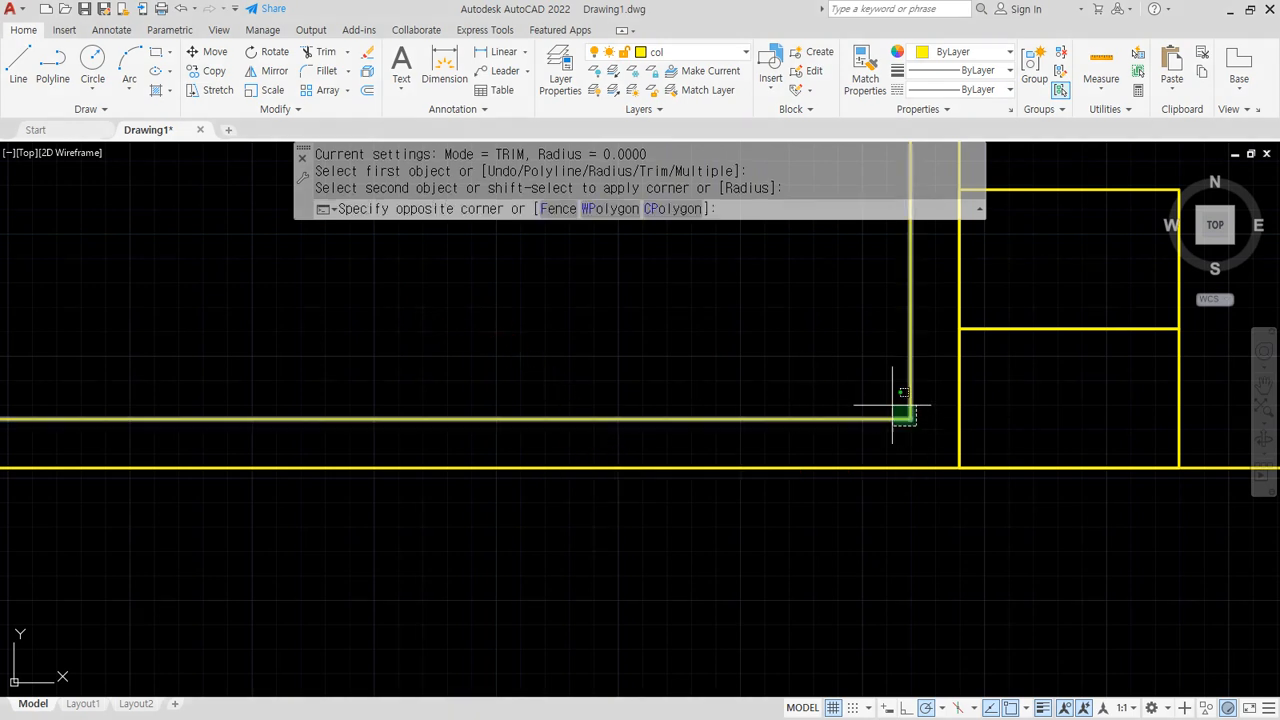
click(890, 398)
click(702, 51)
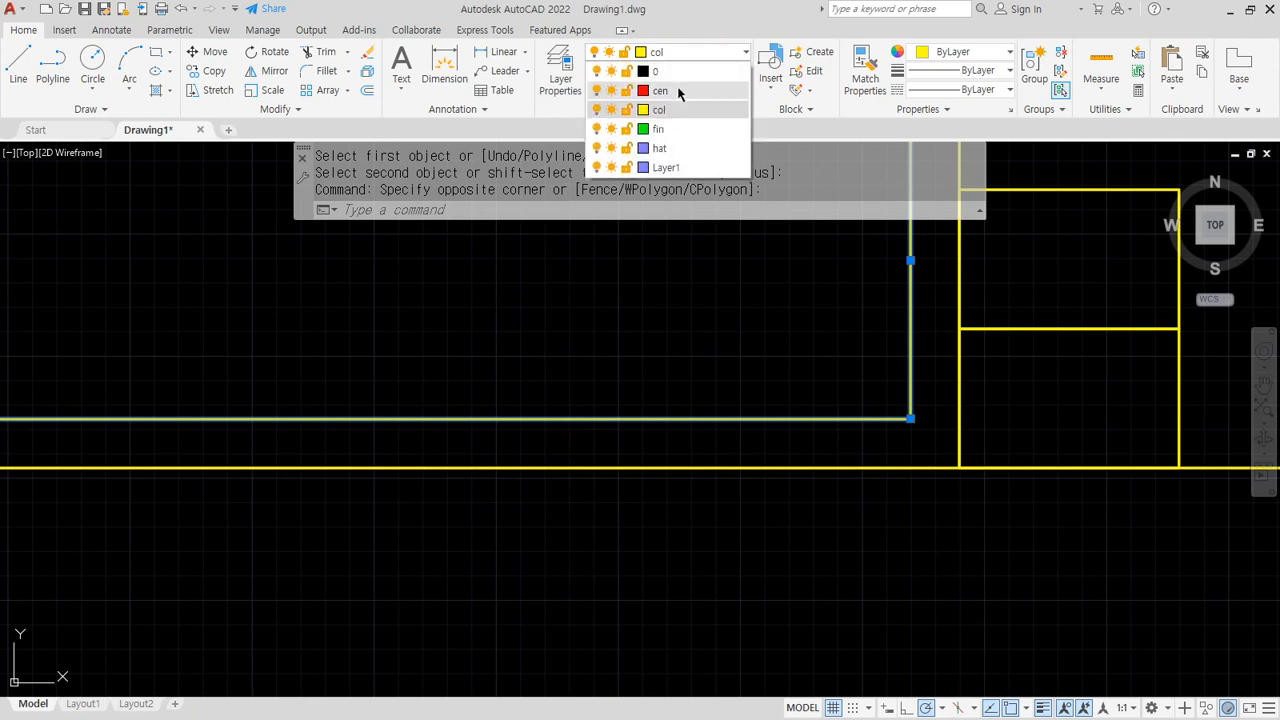
click(659, 130)
middle_drag(768, 329, 463, 485)
key(Escape)
key(Escape)
mouse_move(621, 358)
mouse_down()
mouse_move(565, 620)
mouse_move(484, 623)
mouse_move(531, 654)
mouse_up()
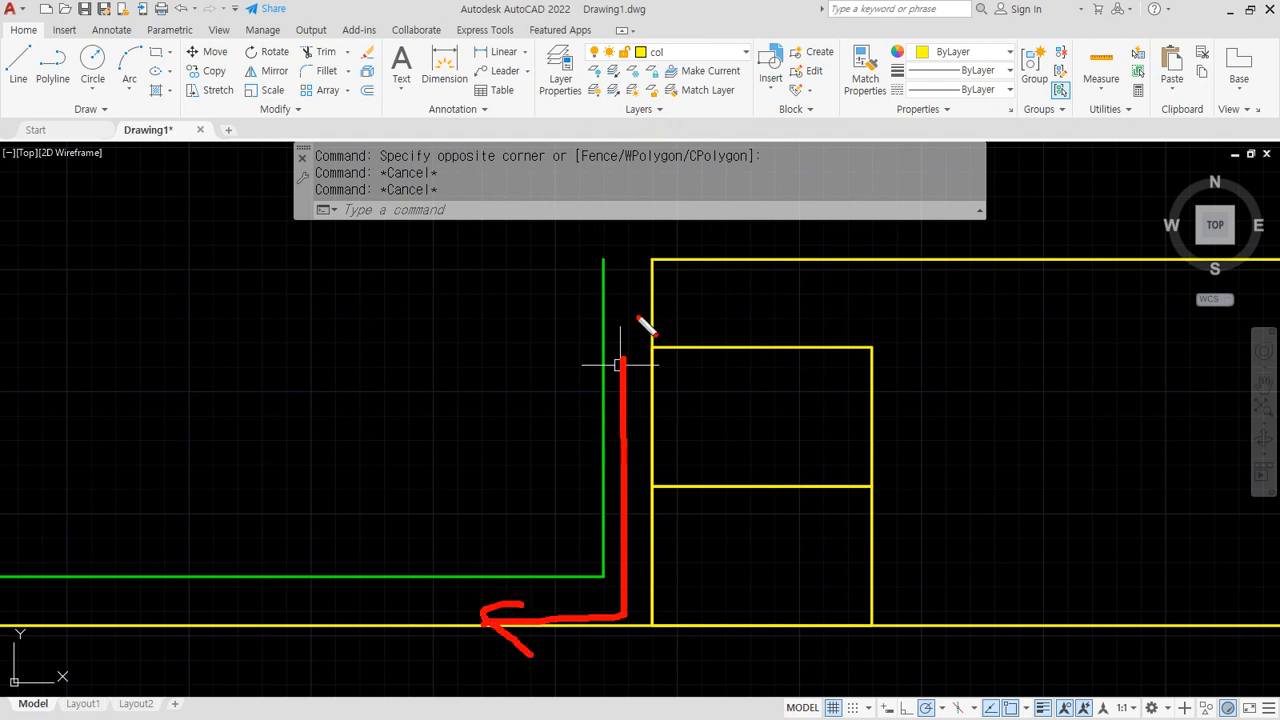
mouse_move(659, 262)
mouse_down()
mouse_move(562, 262)
mouse_move(564, 342)
mouse_move(606, 348)
mouse_up()
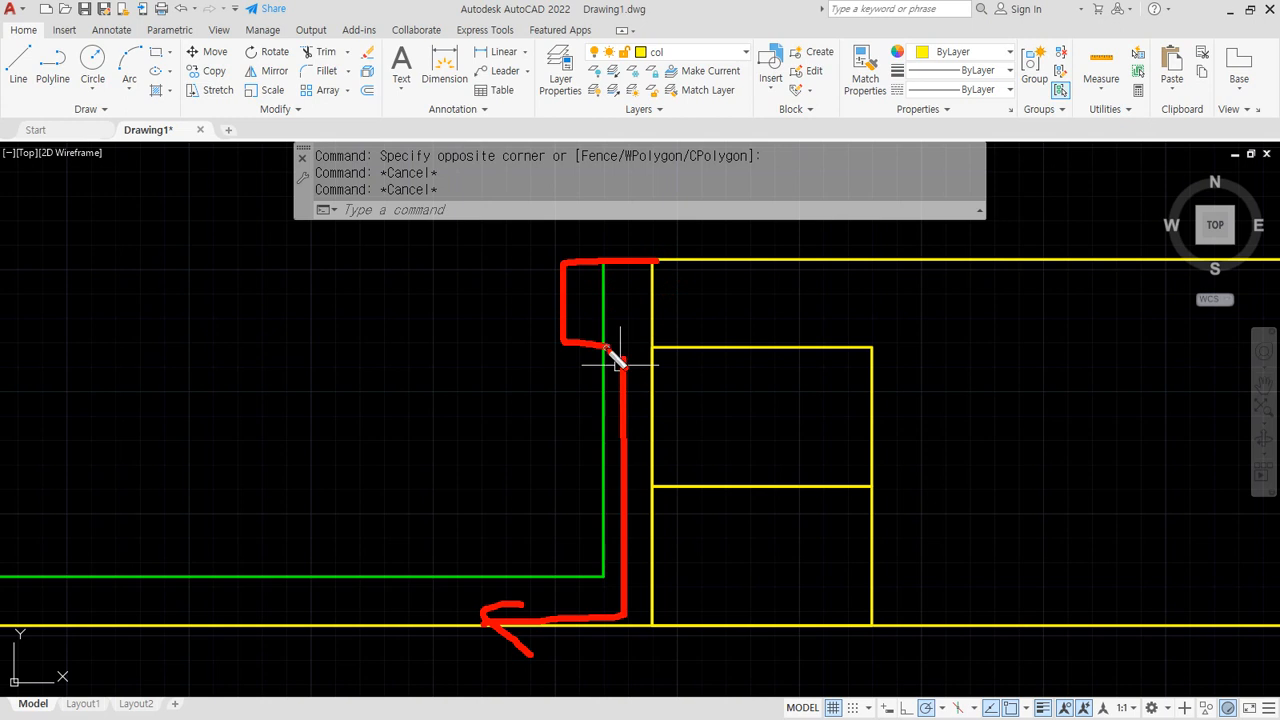
key(Escape)
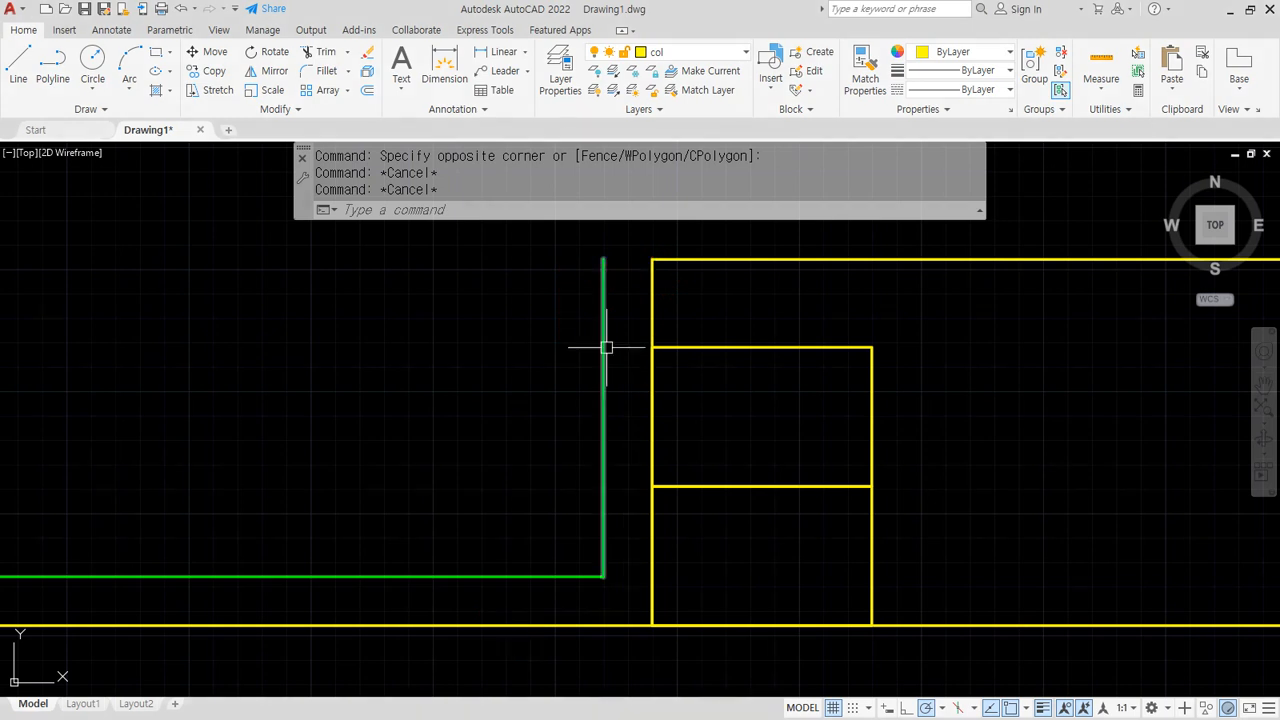
Offset the vertical finish line 10 outward, away from the bricks
text(o)
key(Return)
text(10)
key(Return)
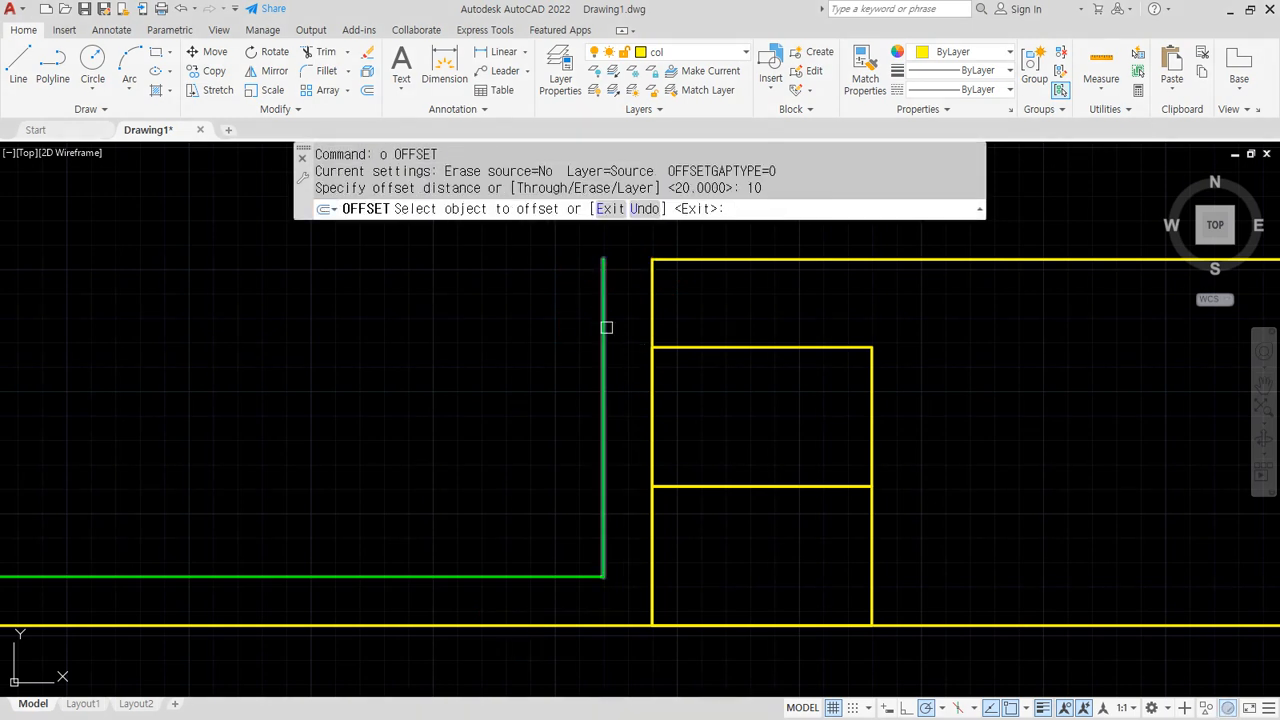
click(603, 326)
click(557, 329)
key(Return)
Draw a cap rectangle from the upper end of the 10-offset line to the midpoint of the upper brick's top edge
text(rec)
key(Return)
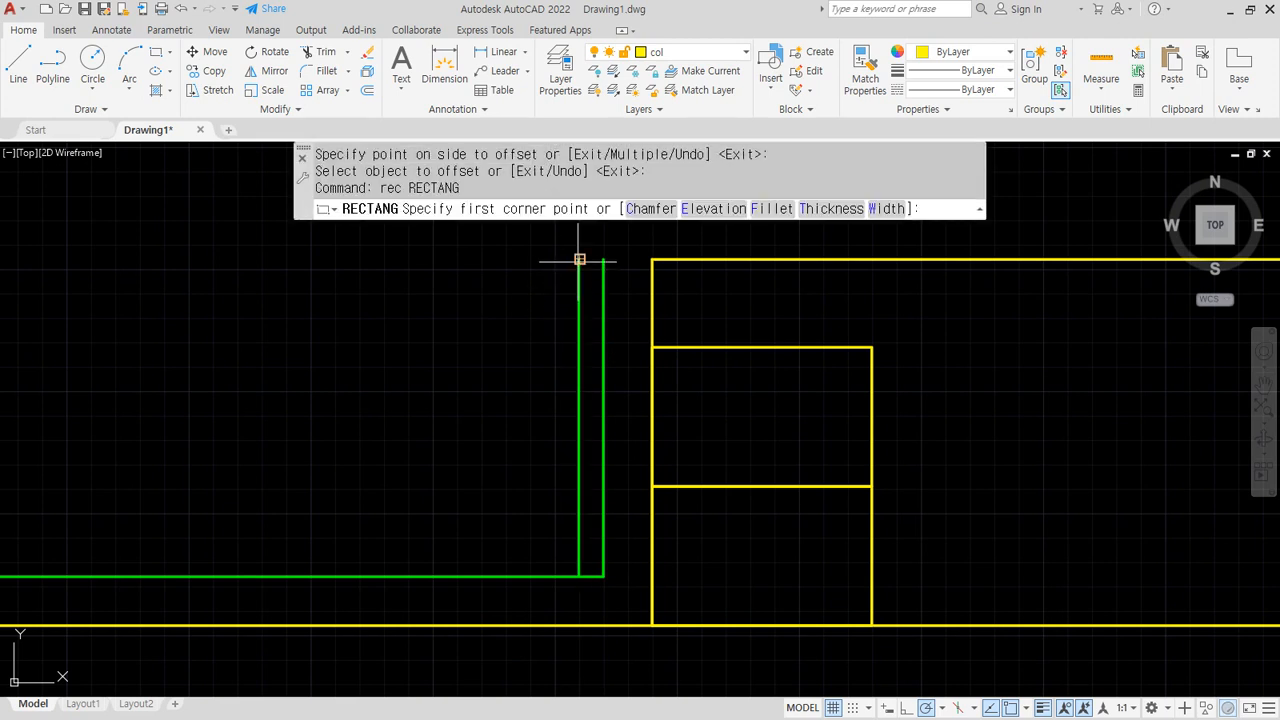
click(579, 260)
click(762, 347)
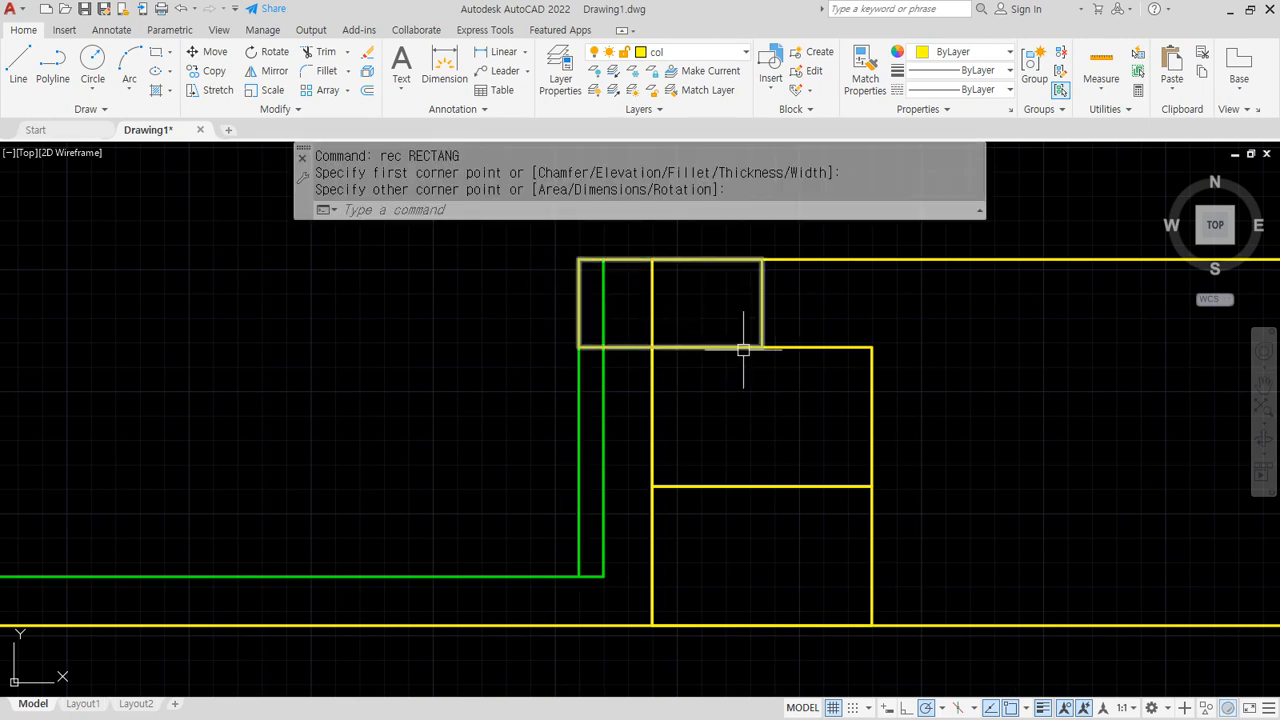
drag(582, 262, 588, 296)
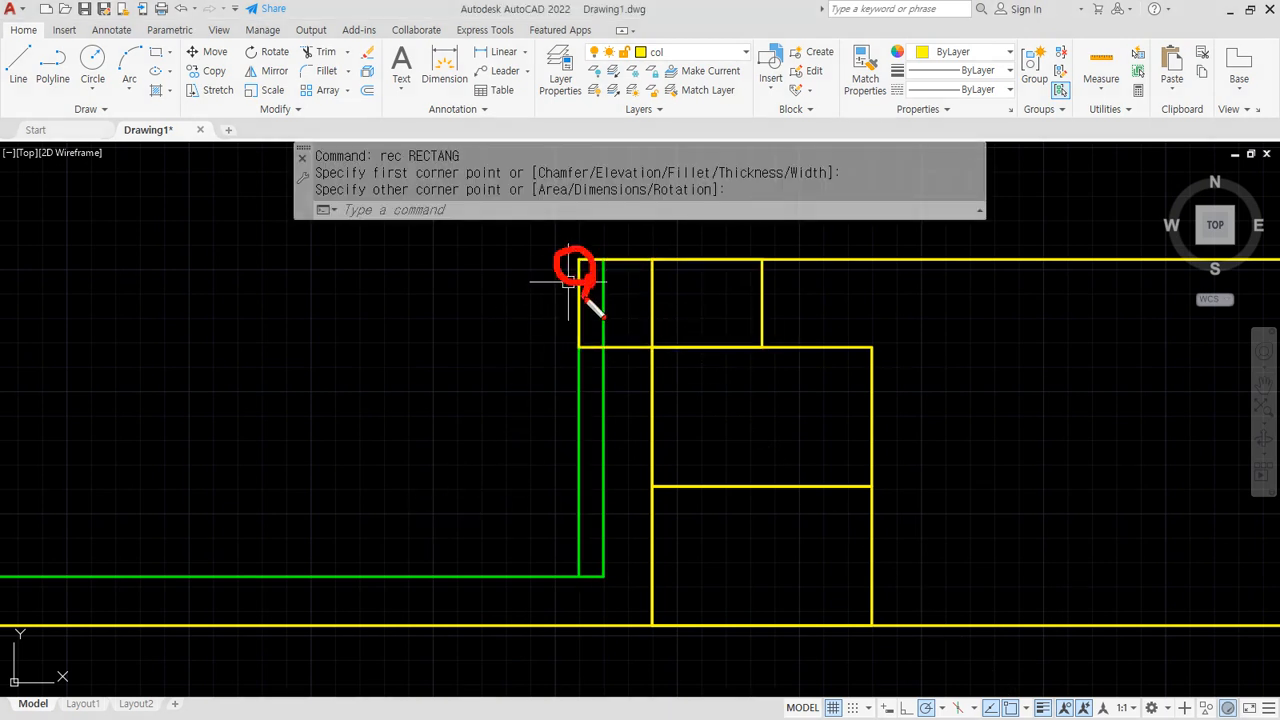
mouse_move(767, 358)
mouse_down()
mouse_move(757, 343)
mouse_move(766, 370)
mouse_up()
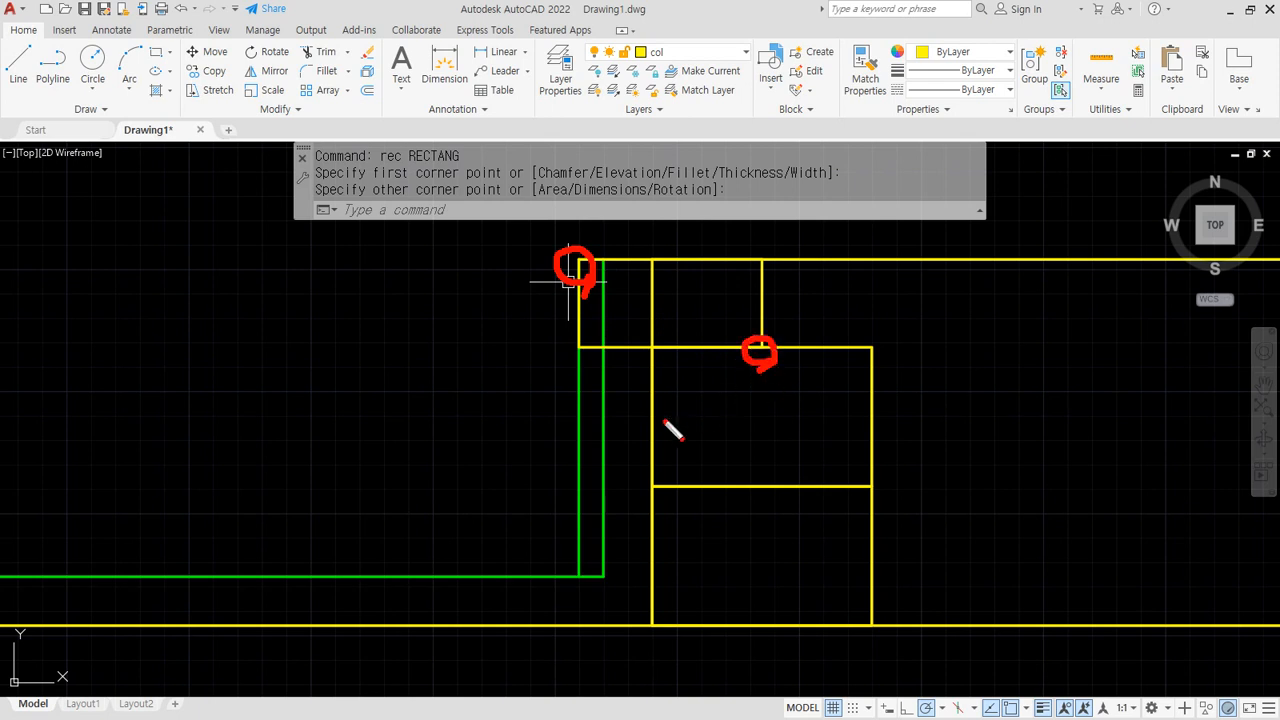
key(Escape)
Erase the vertical line offset 10 outward from the finish line
click(584, 408)
text(e)
key(Return)
Shorten the vertical finish line so its upper end meets the underside of the cap rectangle
click(603, 300)
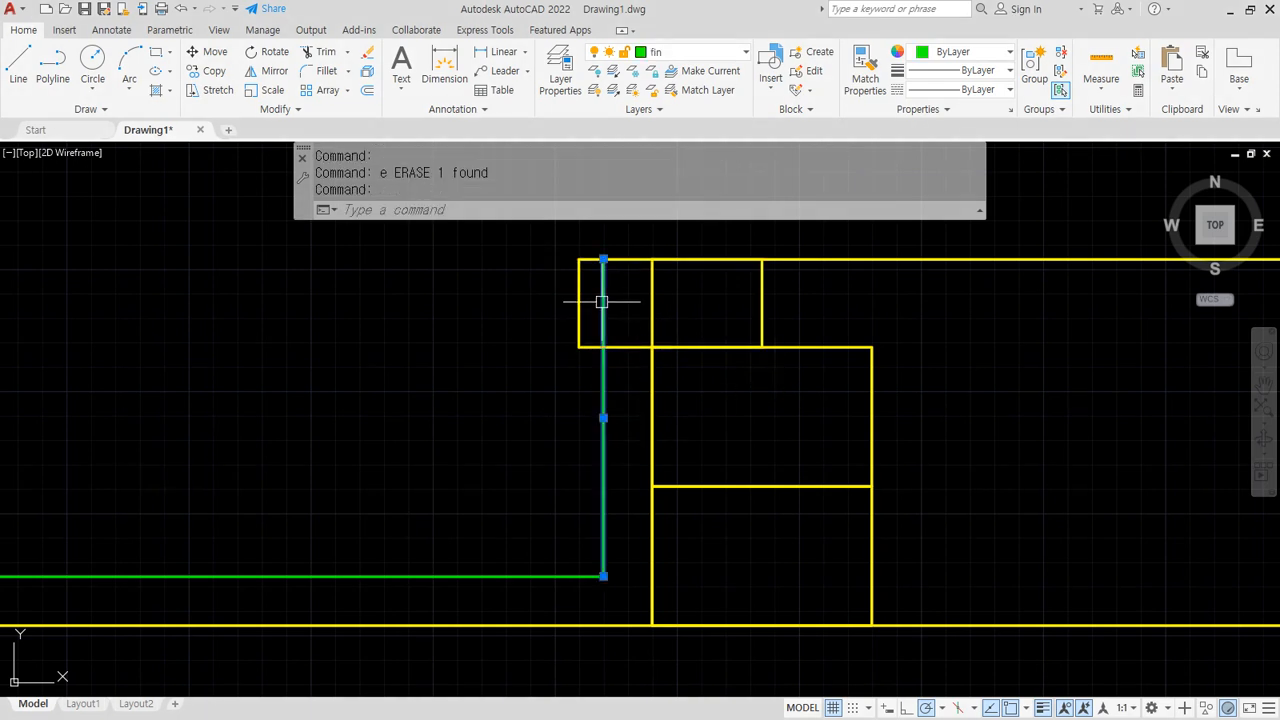
click(603, 258)
click(603, 347)
key(Escape)
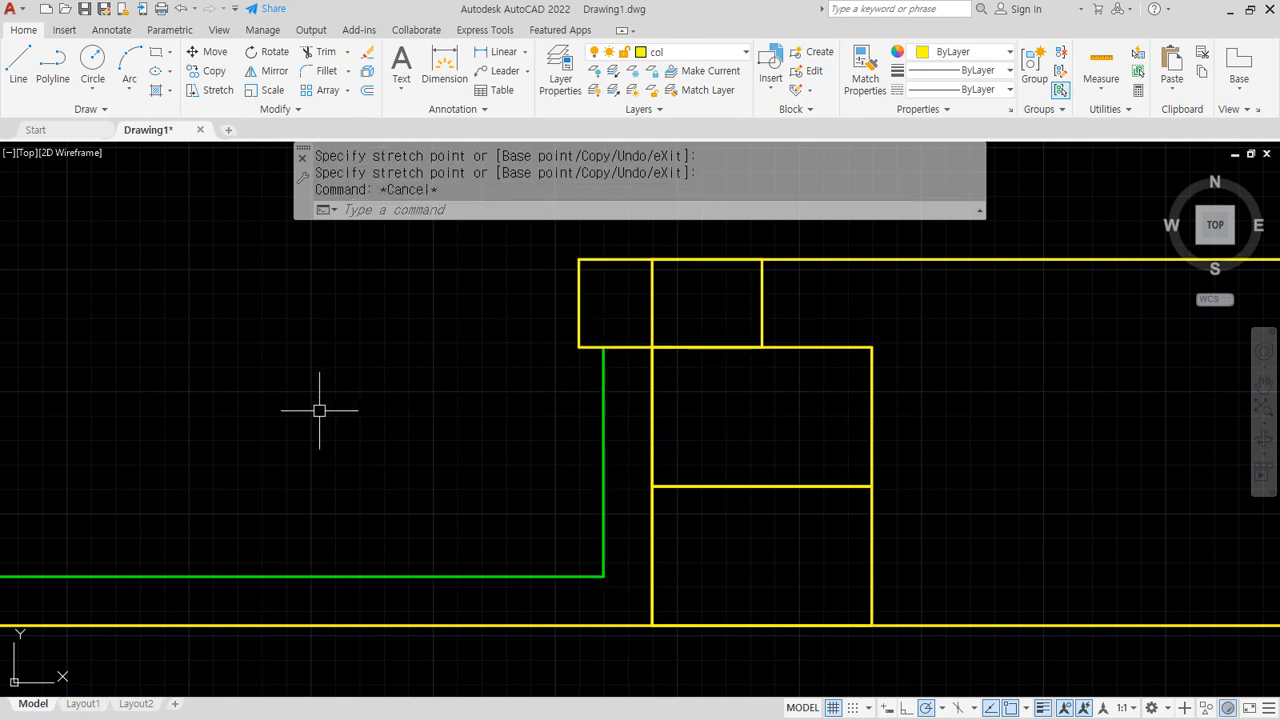
Erase the raised floor edge's vertical line and shorten the raised floor's top line back to the cap's inner upper corner
click(652, 303)
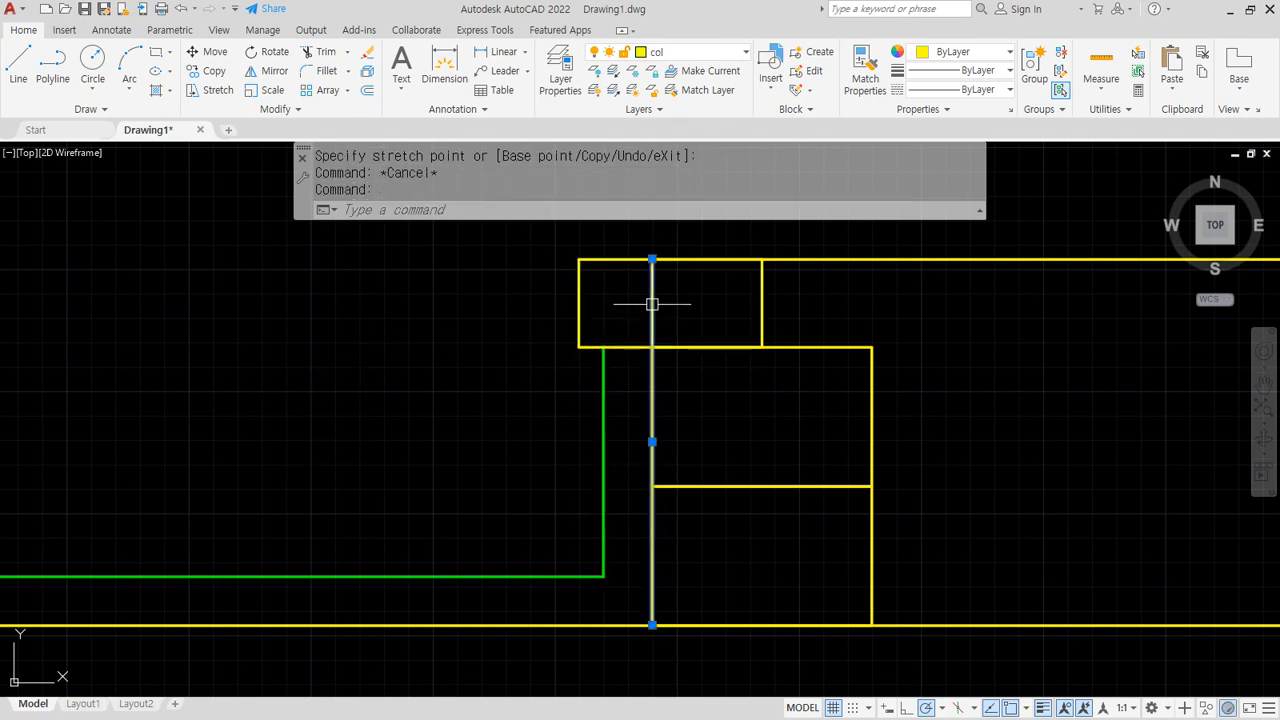
key(Delete)
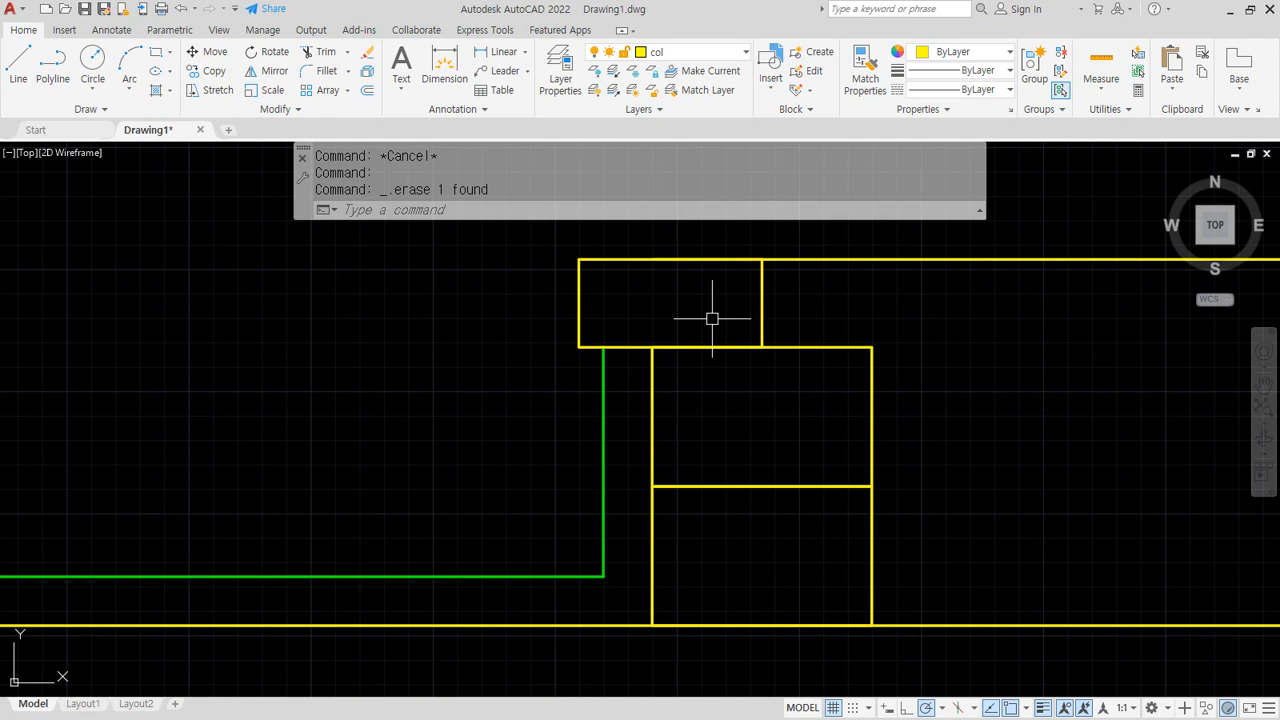
click(822, 259)
click(653, 259)
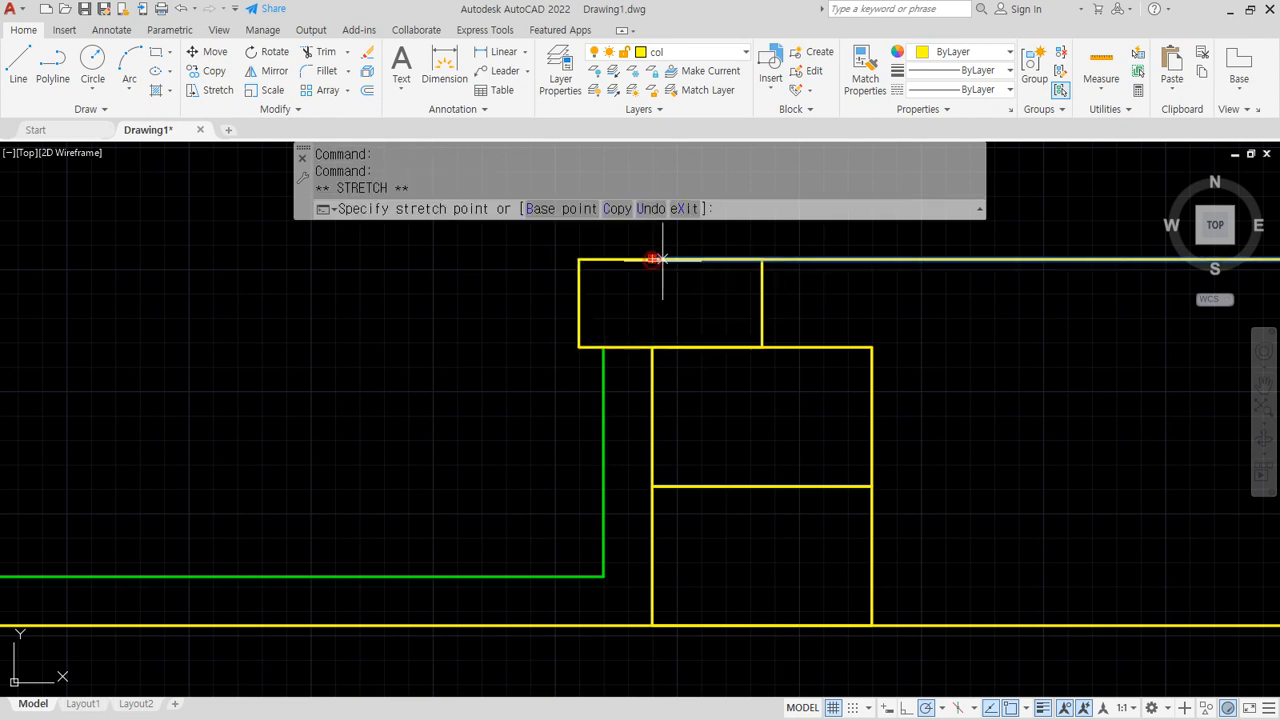
click(762, 259)
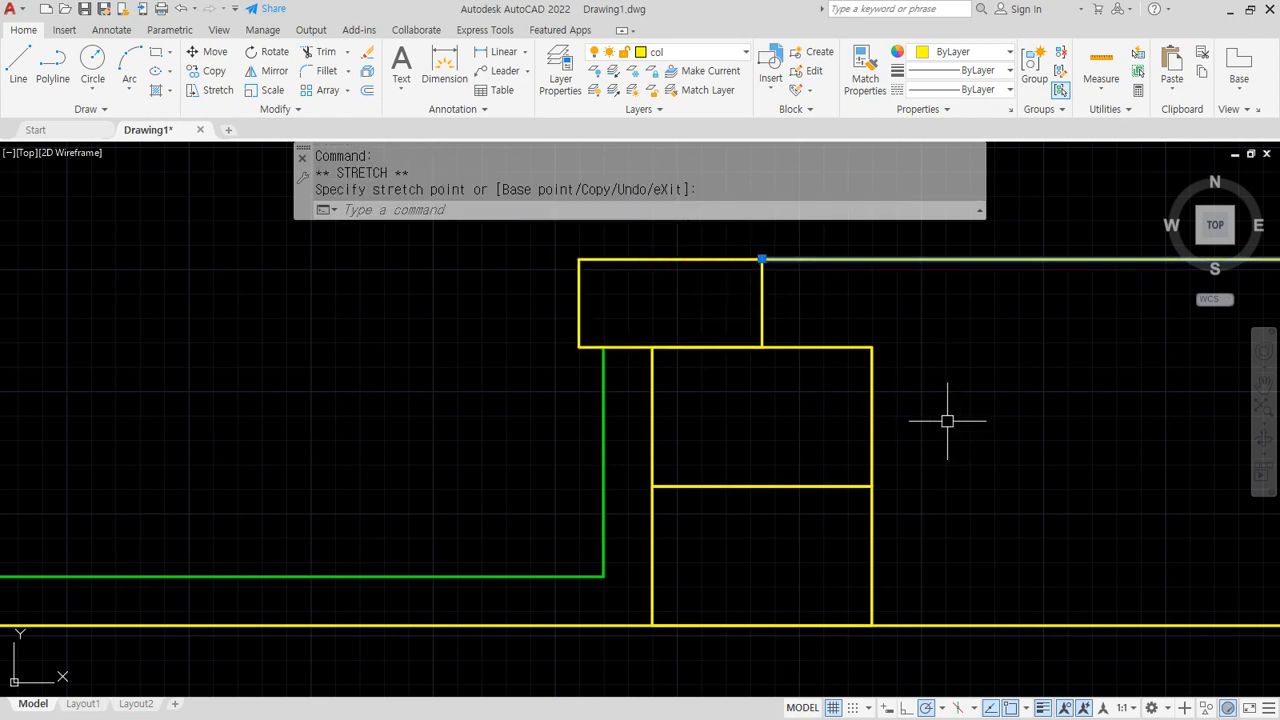
key(Escape)
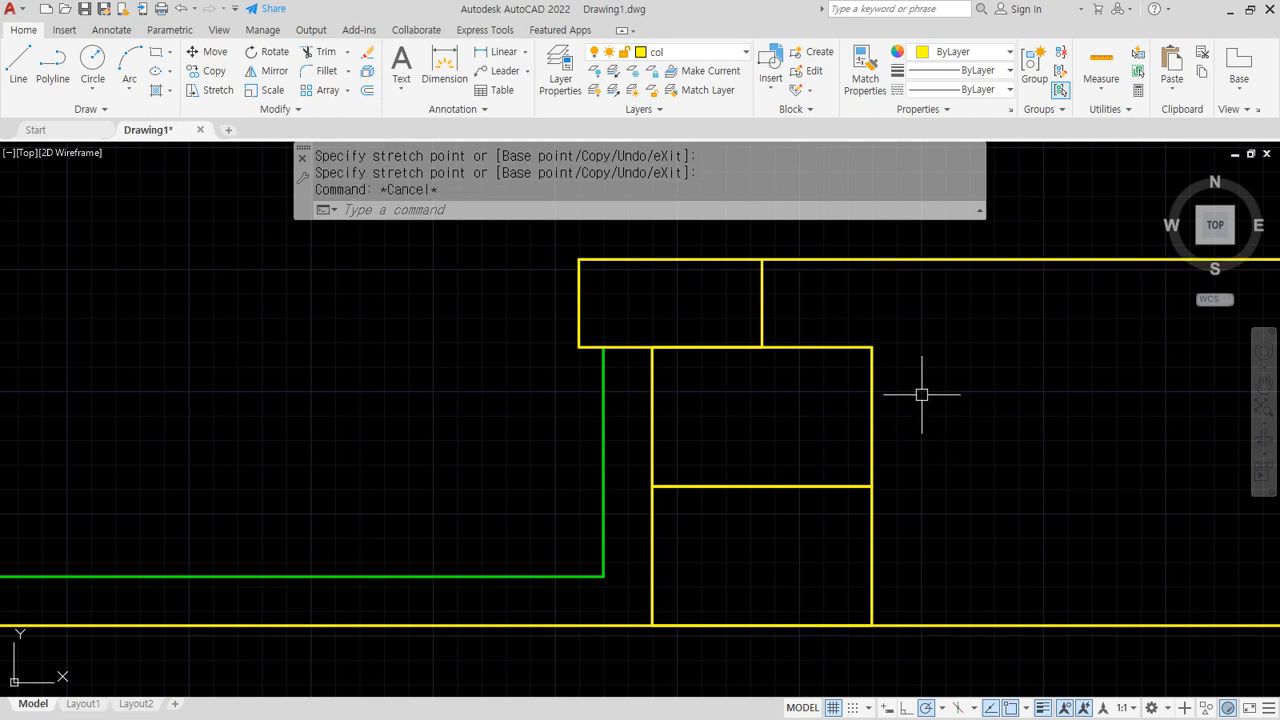
Draw a sloped line from the midpoint of the cap's top edge to the midpoint of its outer side
text(l)
key(Return)
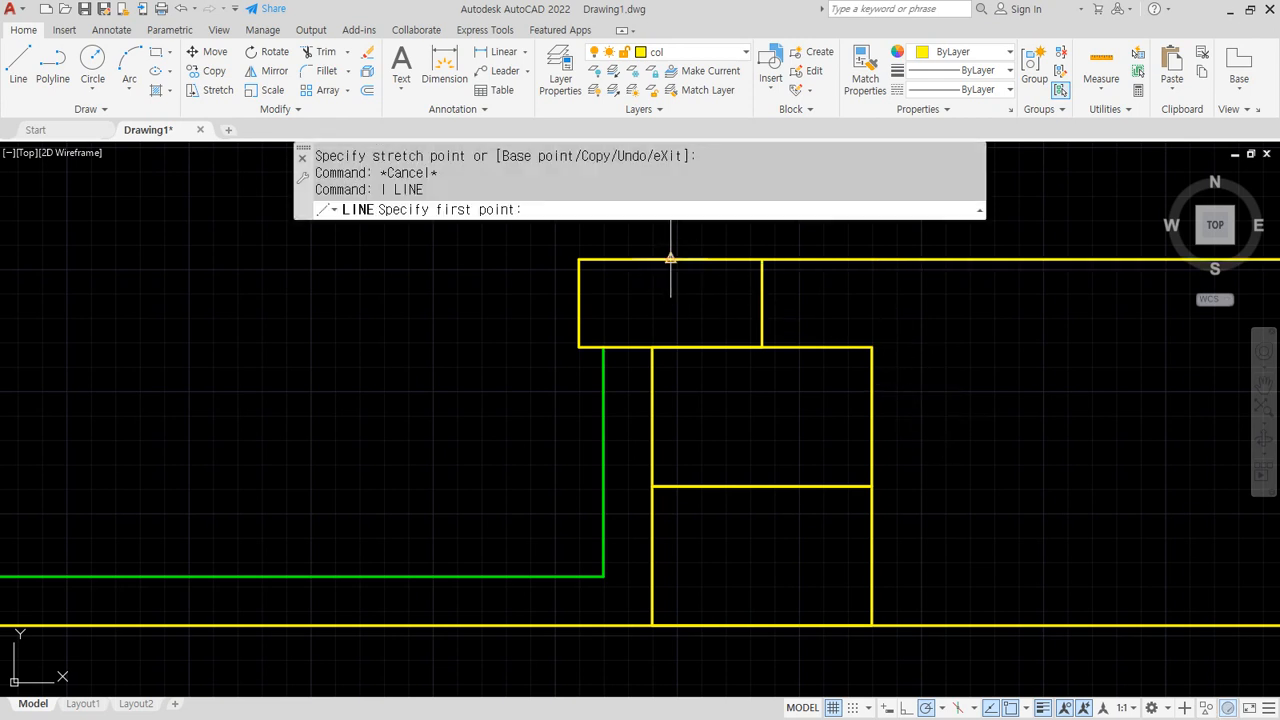
click(670, 259)
click(580, 301)
key(Return)
Trim away the cap's outer upper corner beyond the sloped line
text(t)
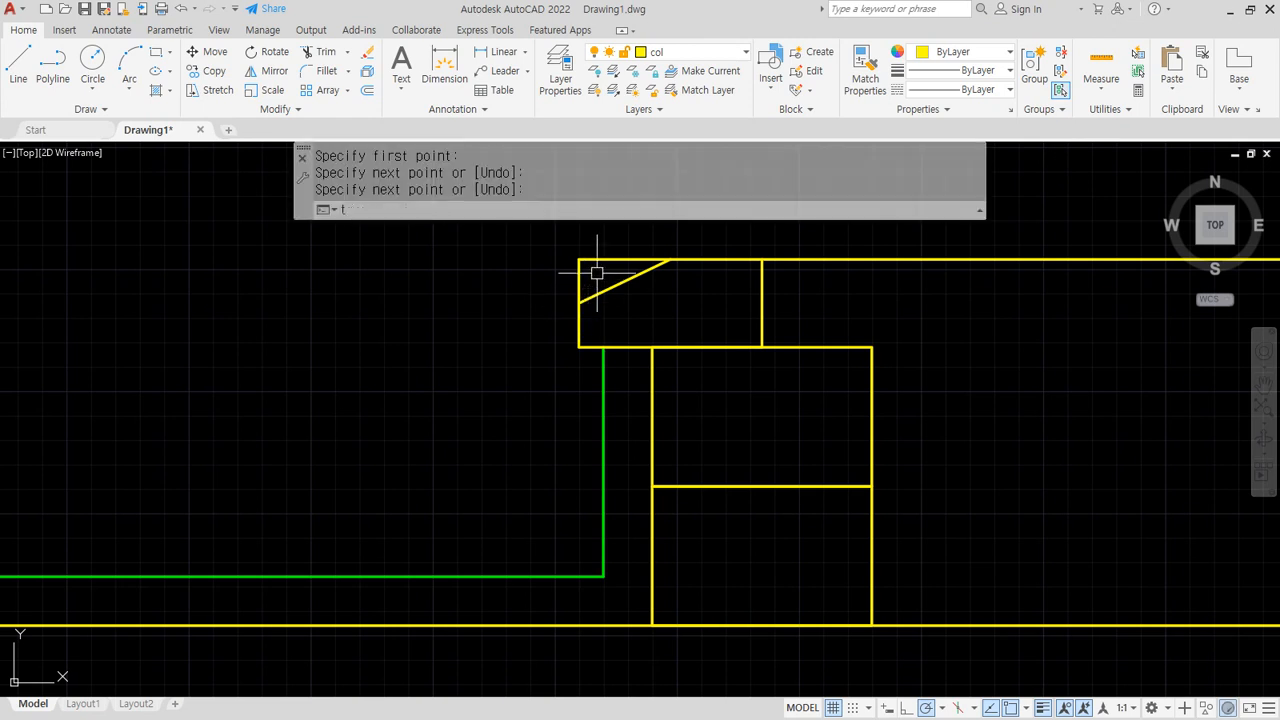
text(r)
key(Return)
key(Return)
click(597, 273)
click(543, 247)
key(Return)
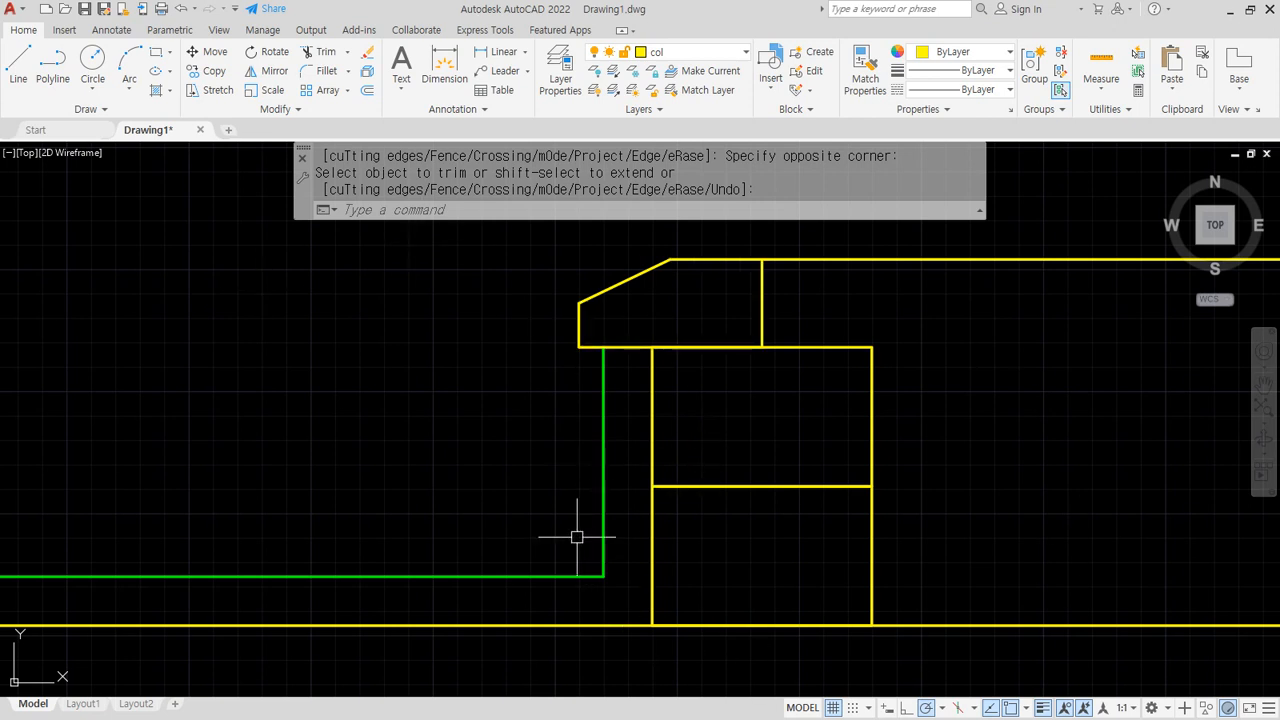
Switch to the reference section image in the browser, maximize its window, and review the material notes with the whole drawing at 100% zoom
key(alt+Tab)
mouse_move(597, 352)
mouse_down()
mouse_move(515, 330)
mouse_move(615, 185)
mouse_move(745, 318)
mouse_move(632, 370)
mouse_move(588, 358)
mouse_up()
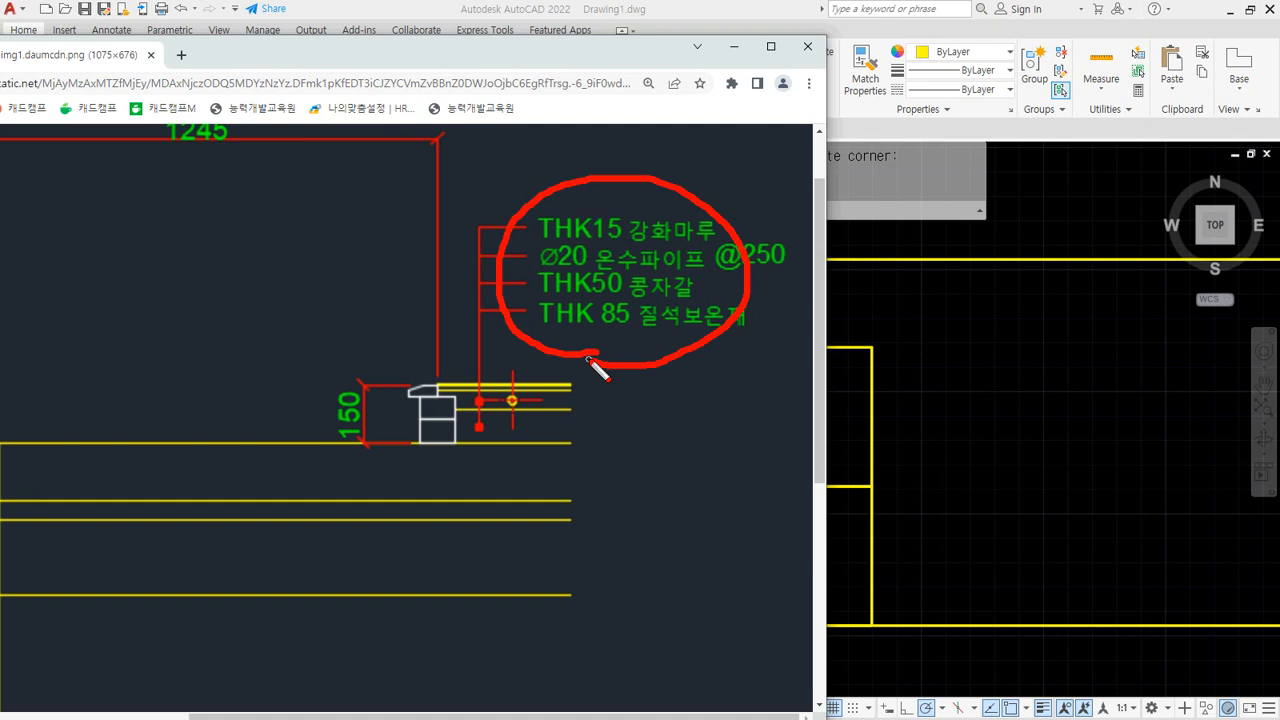
key(Escape)
drag(378, 54, 888, 25)
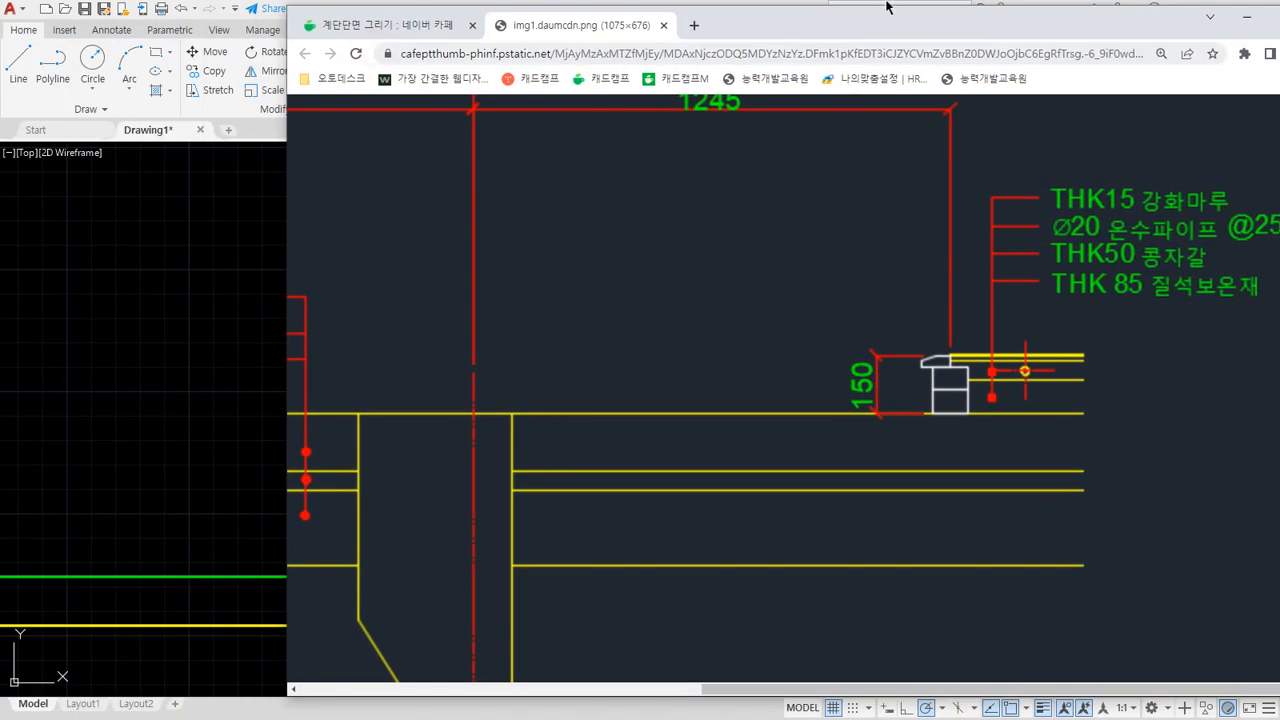
double_click(897, 17)
click(1101, 41)
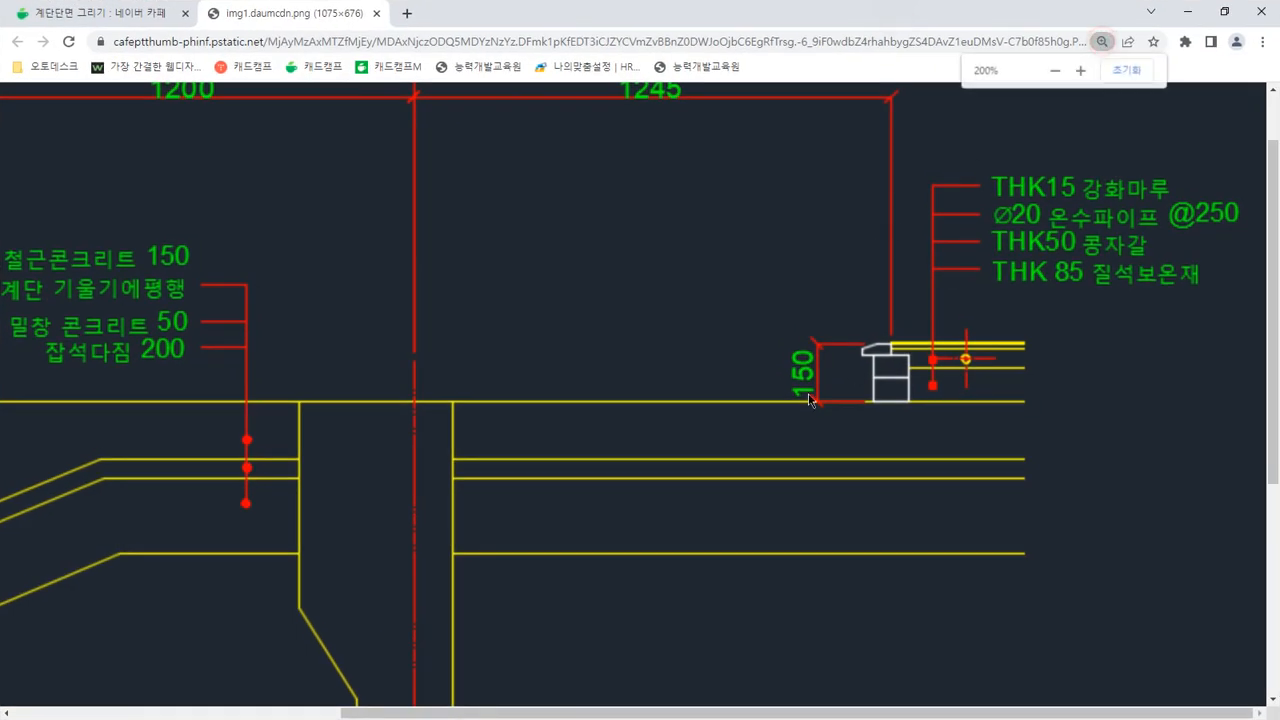
click(1127, 70)
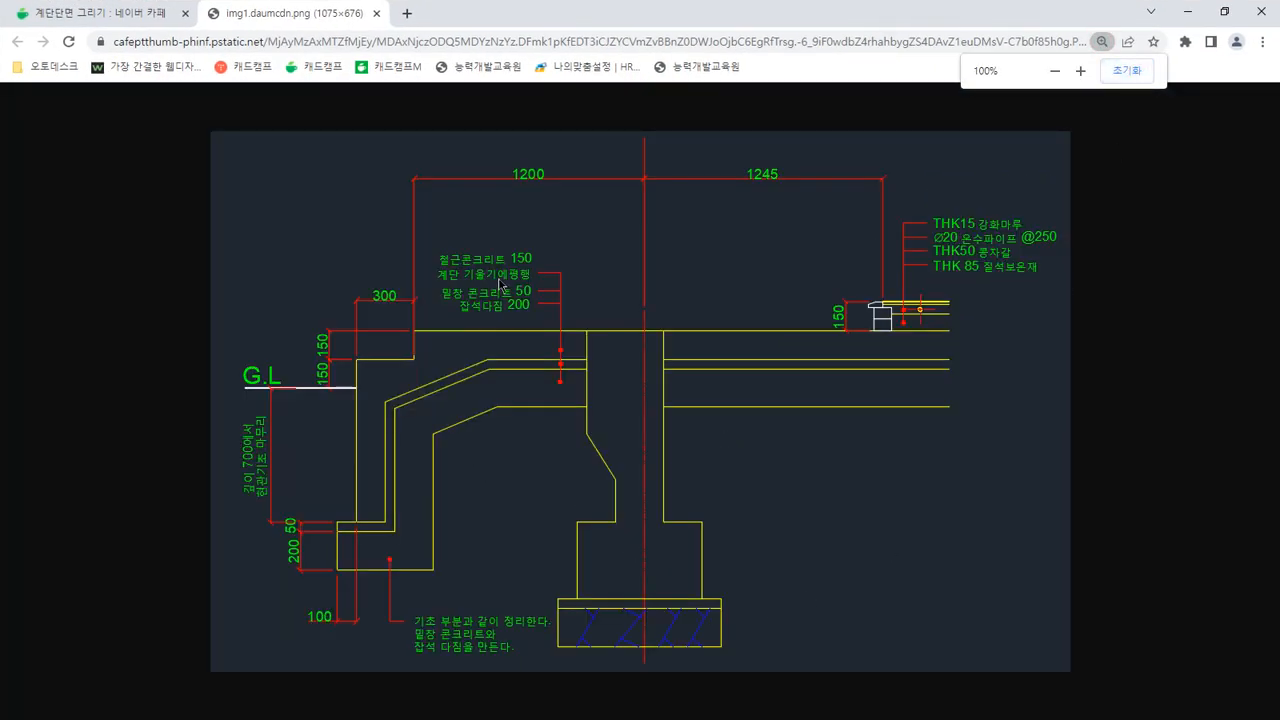
key(ctrl+2)
drag(490, 351, 424, 229)
drag(560, 308, 485, 355)
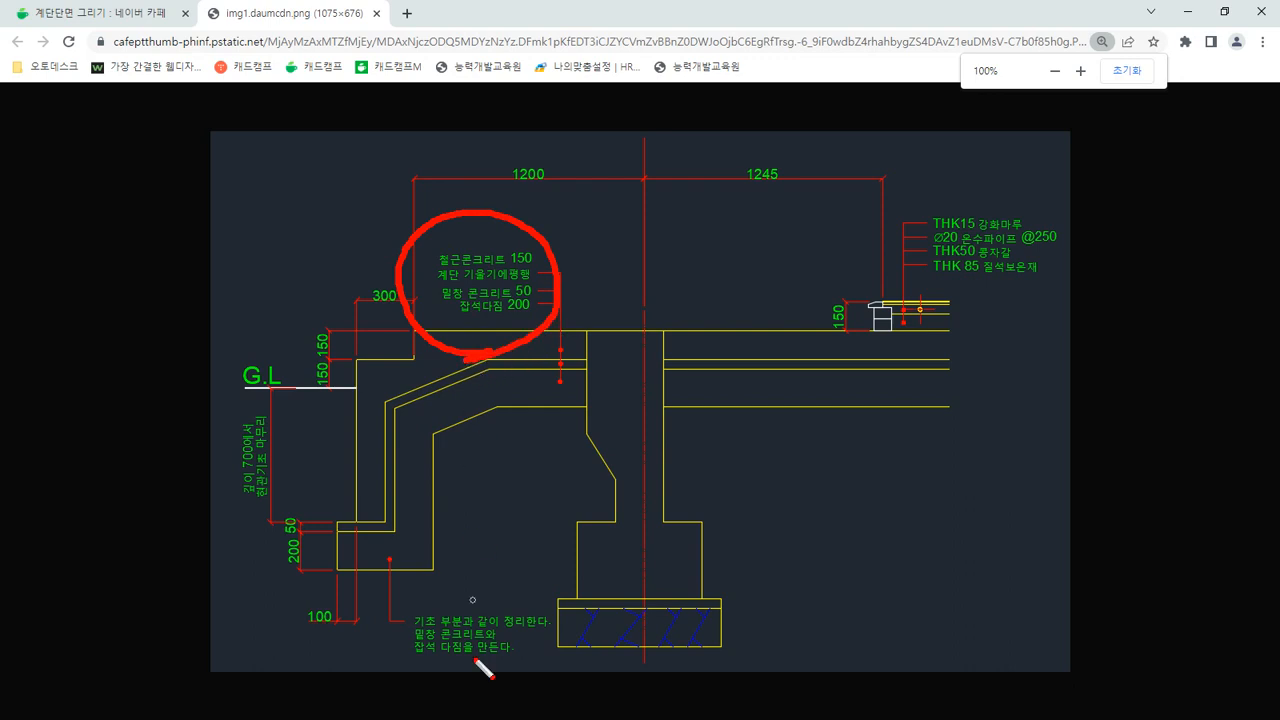
key(Escape)
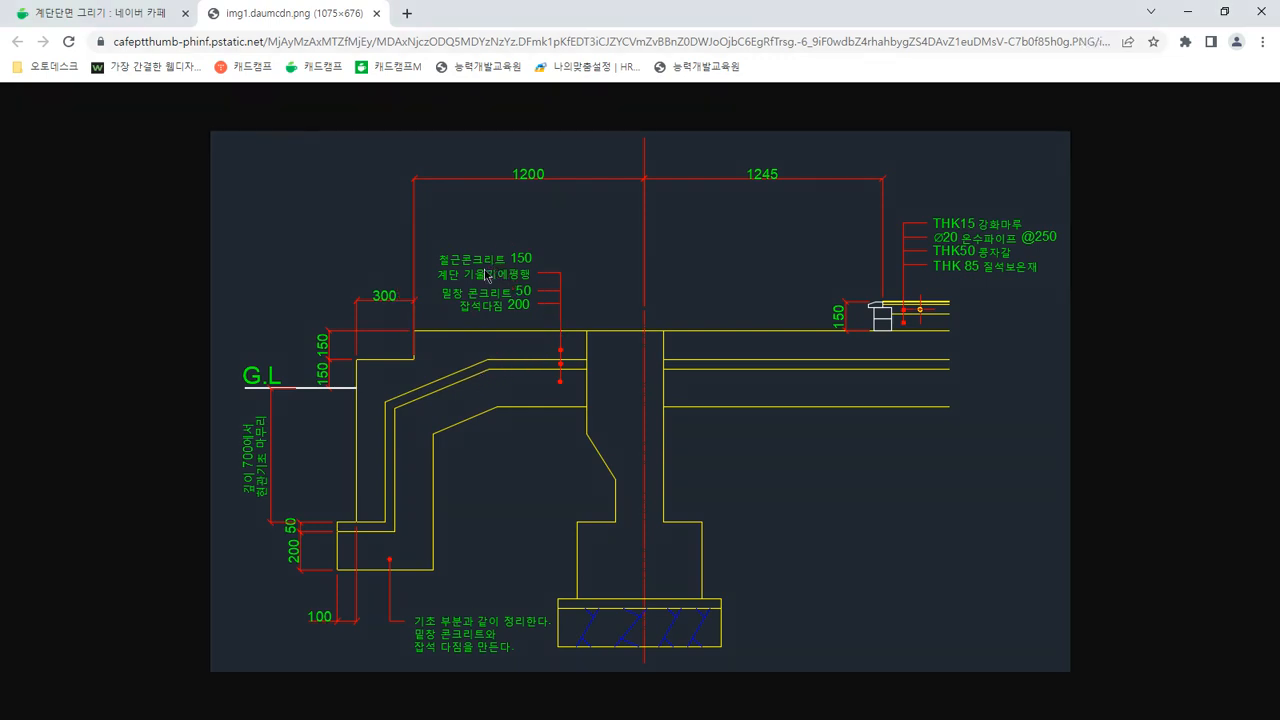
Enlarge the reference image to 200% and examine the porch slab's material notes together with the layers they point to
ctrl+scroll(482, 285, up, 5)
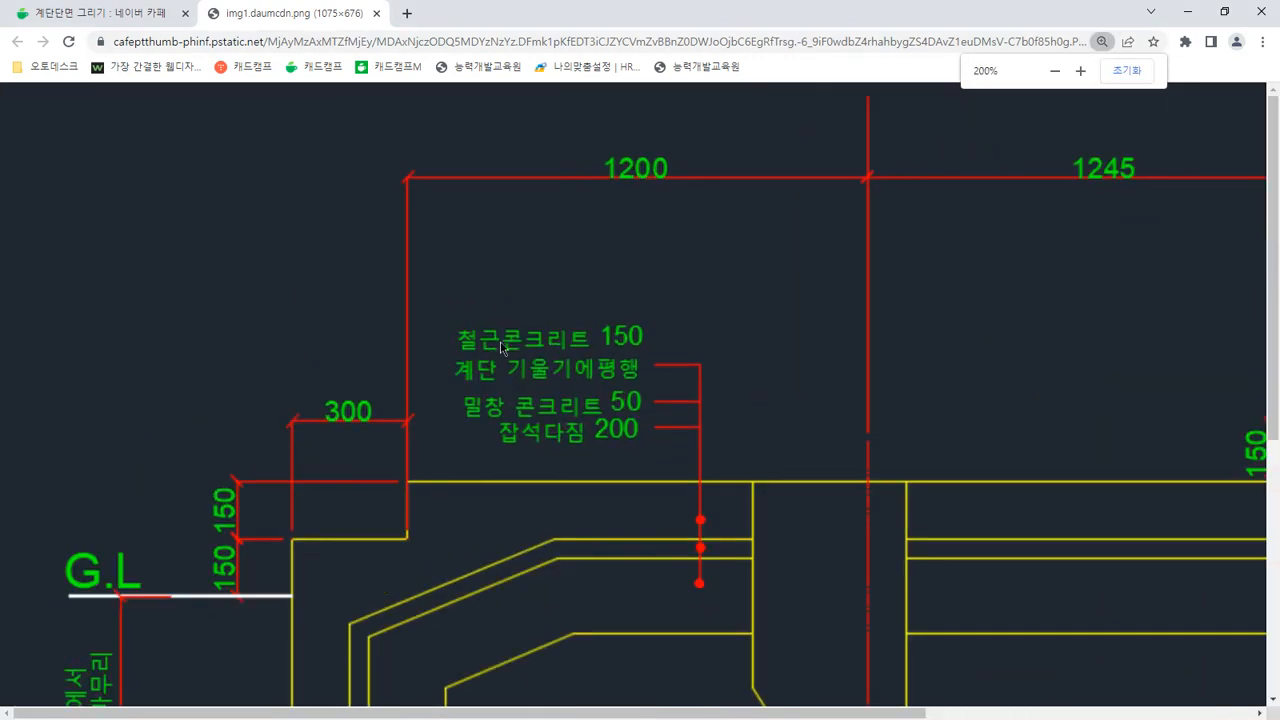
drag(477, 349, 635, 347)
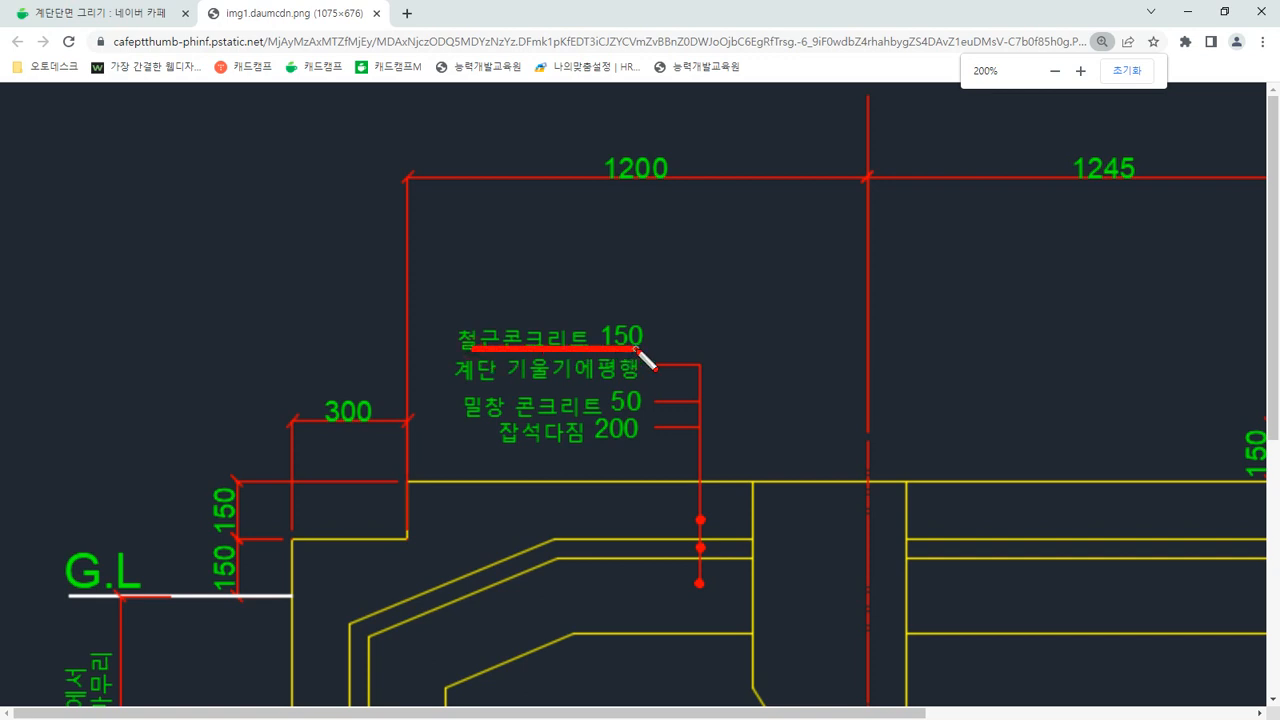
drag(470, 421, 636, 421)
drag(500, 451, 643, 450)
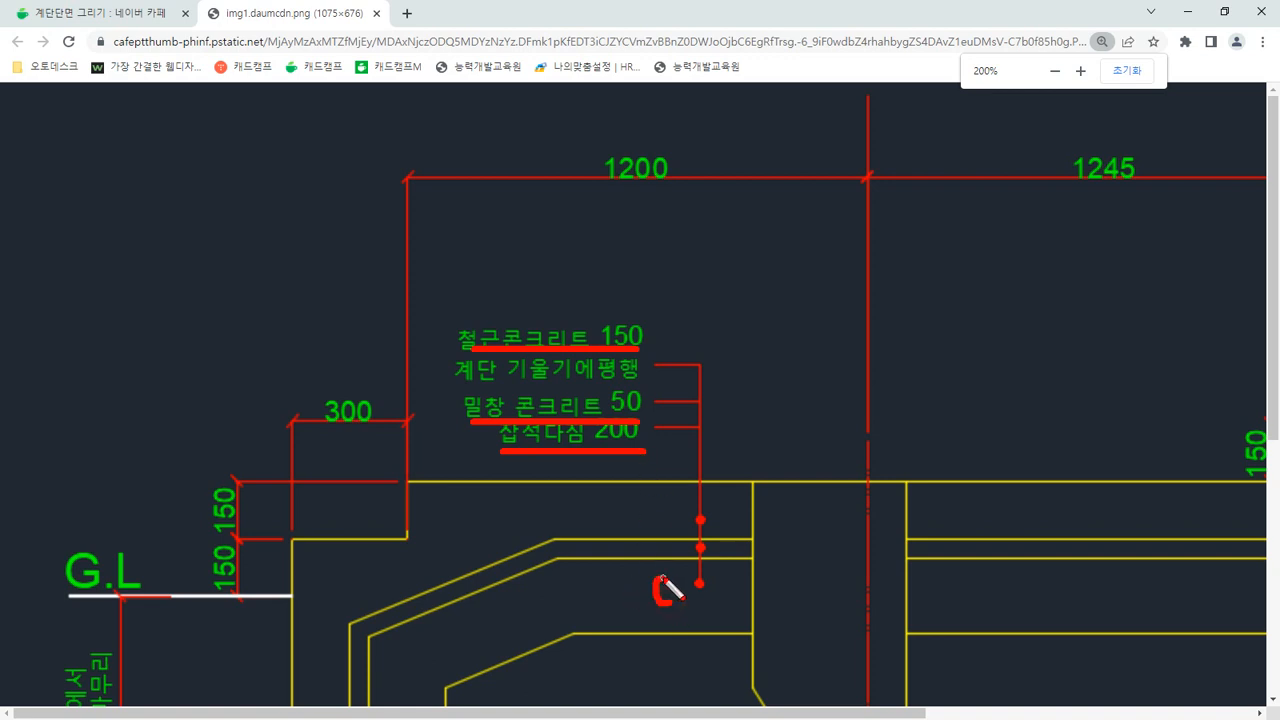
mouse_move(662, 592)
mouse_down()
mouse_move(656, 457)
mouse_move(628, 426)
mouse_up()
mouse_move(628, 427)
mouse_down()
mouse_move(655, 431)
mouse_move(628, 474)
mouse_up()
mouse_move(589, 546)
mouse_down()
mouse_move(563, 550)
mouse_move(455, 410)
mouse_up()
mouse_move(640, 334)
mouse_down()
mouse_move(728, 485)
mouse_move(718, 494)
mouse_up()
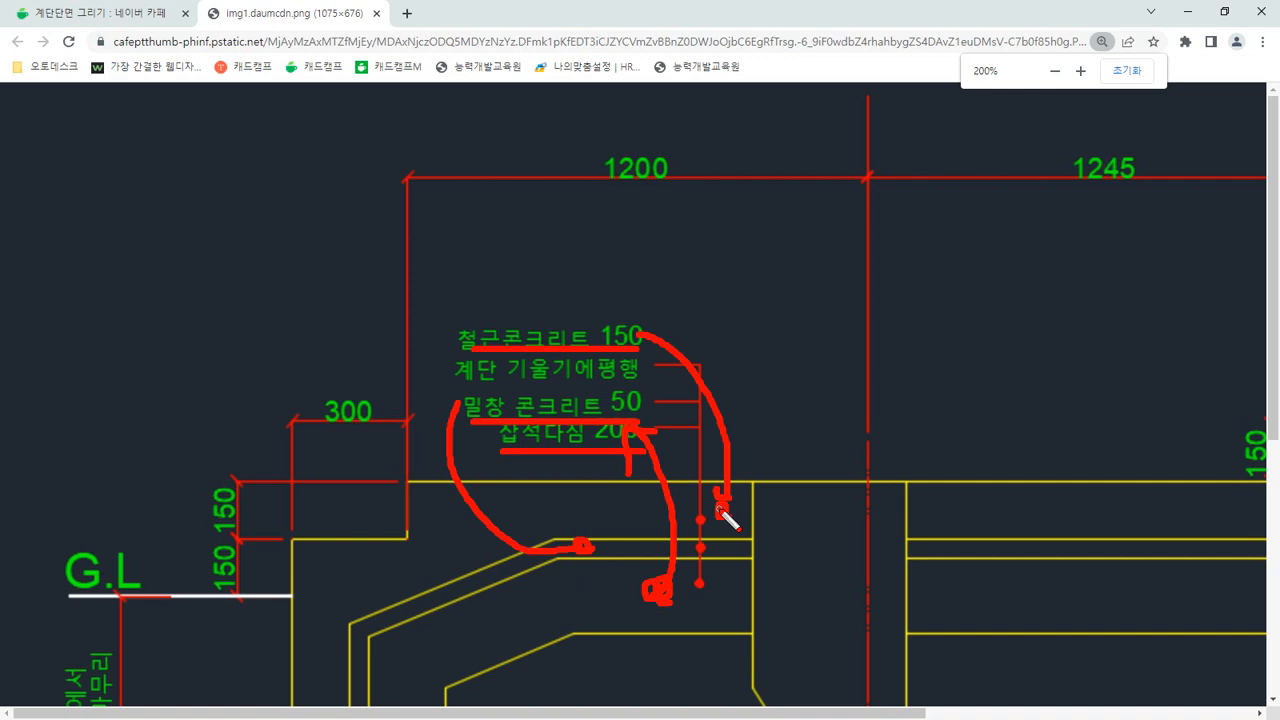
key(e)
drag(632, 441, 466, 441)
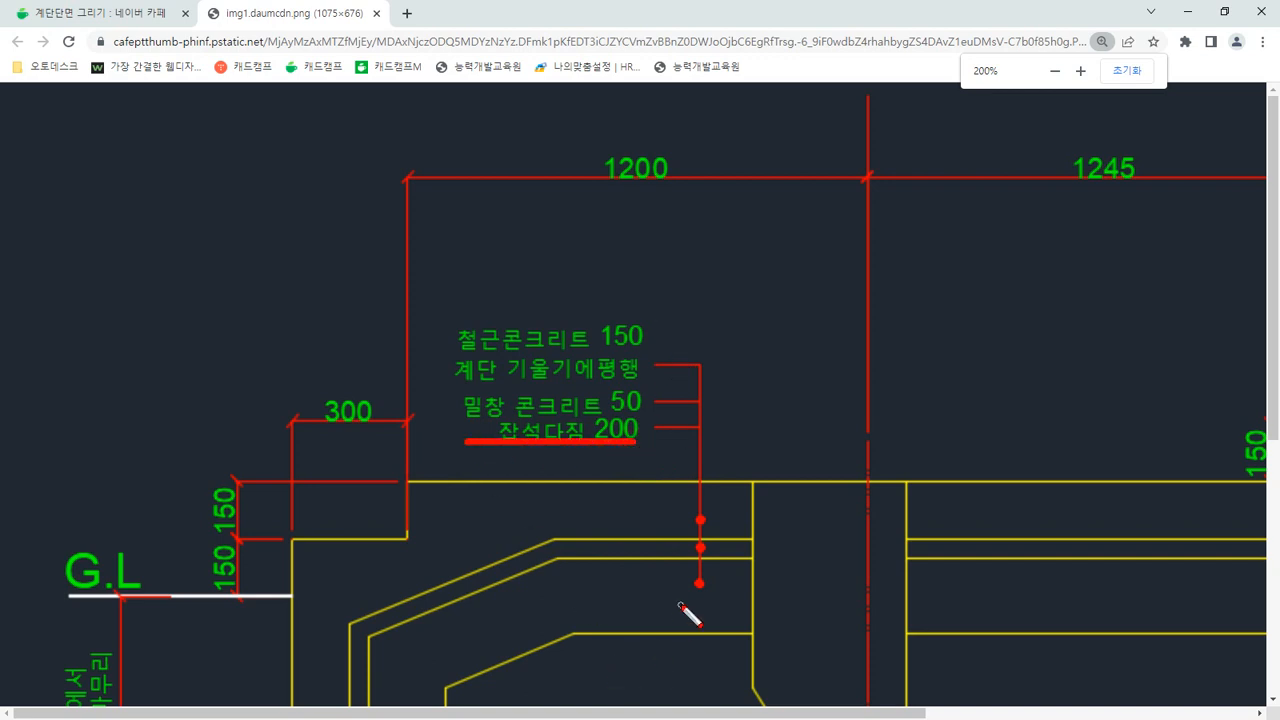
drag(700, 606, 675, 610)
drag(645, 403, 432, 403)
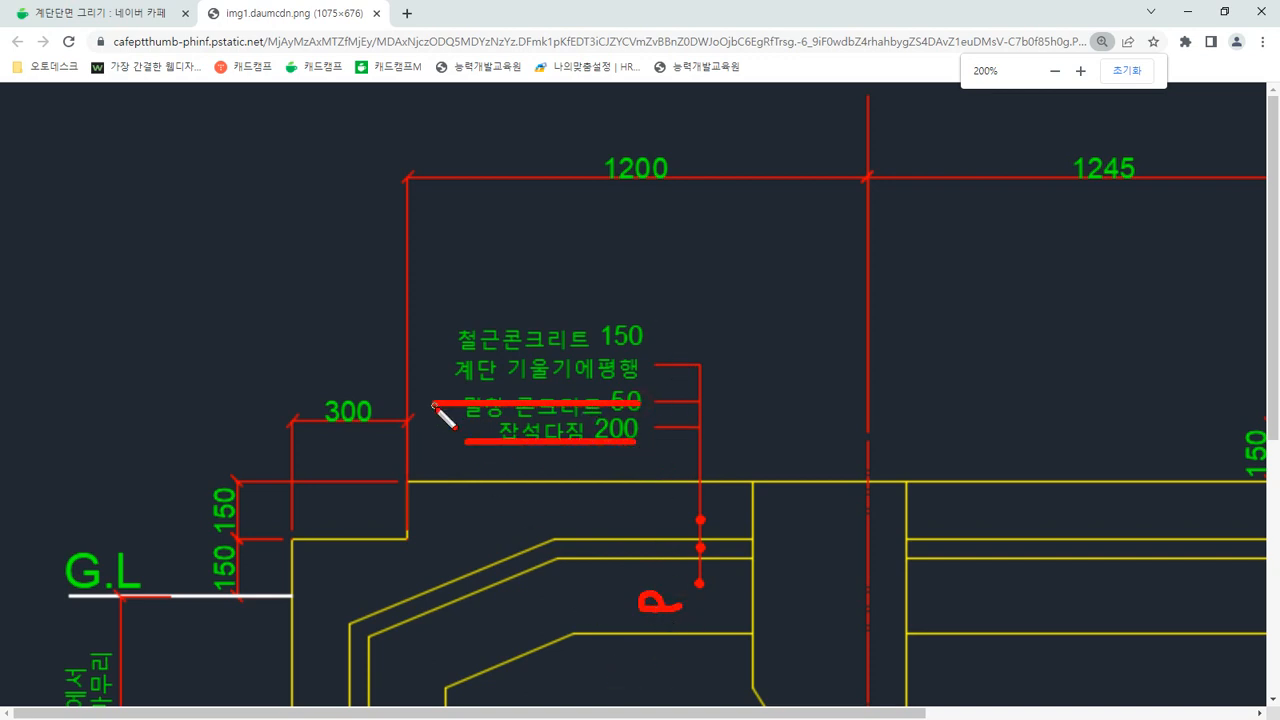
drag(650, 541, 608, 541)
drag(626, 372, 466, 372)
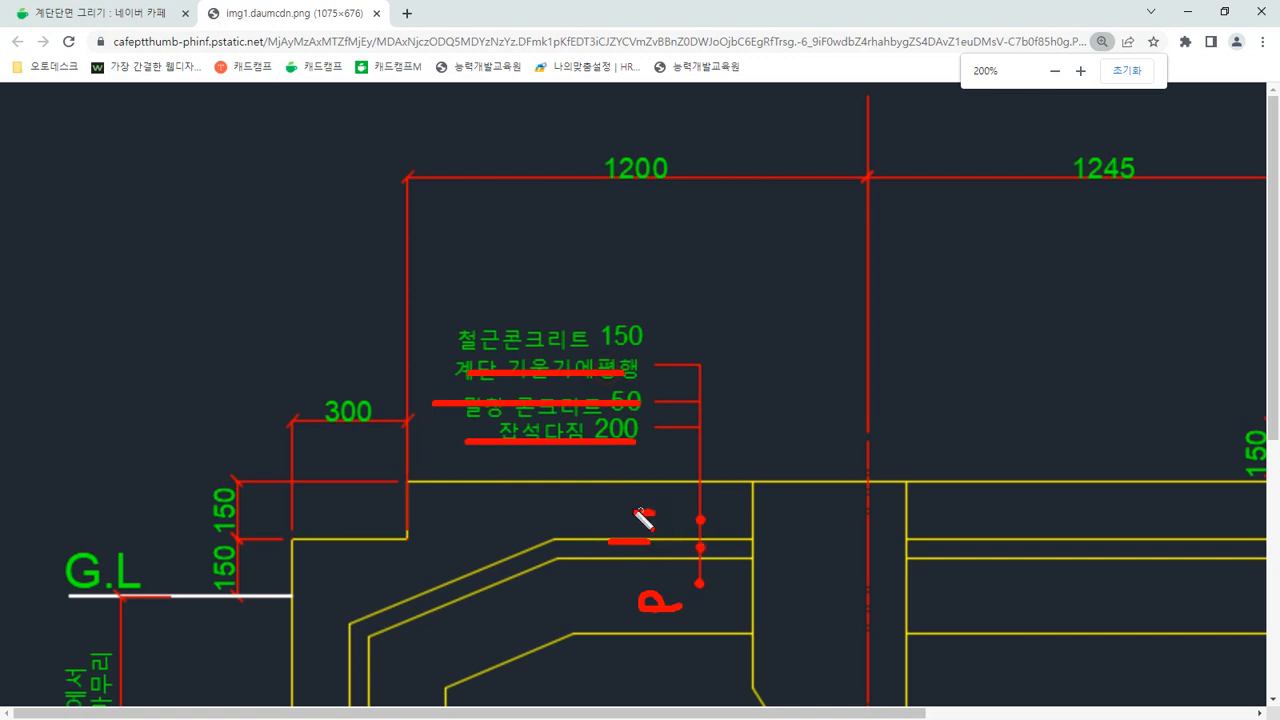
drag(655, 513, 610, 513)
key(Escape)
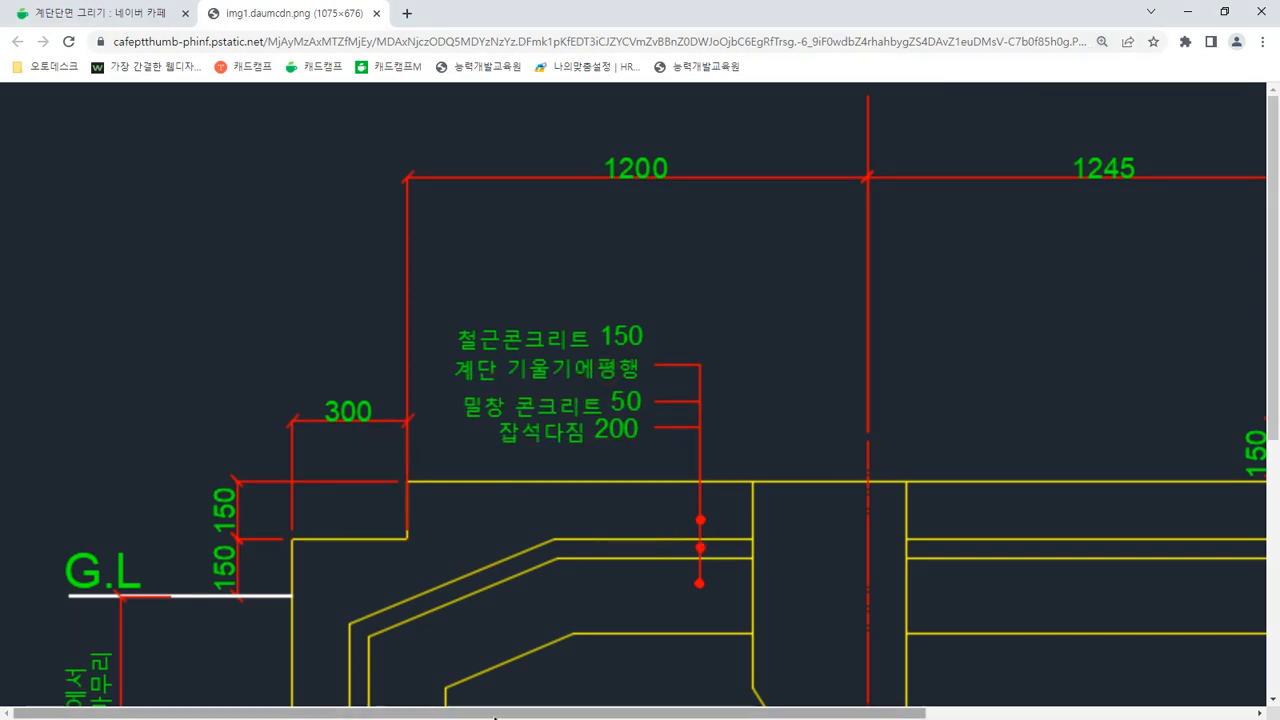
drag(496, 714, 546, 714)
key(ctrl+2)
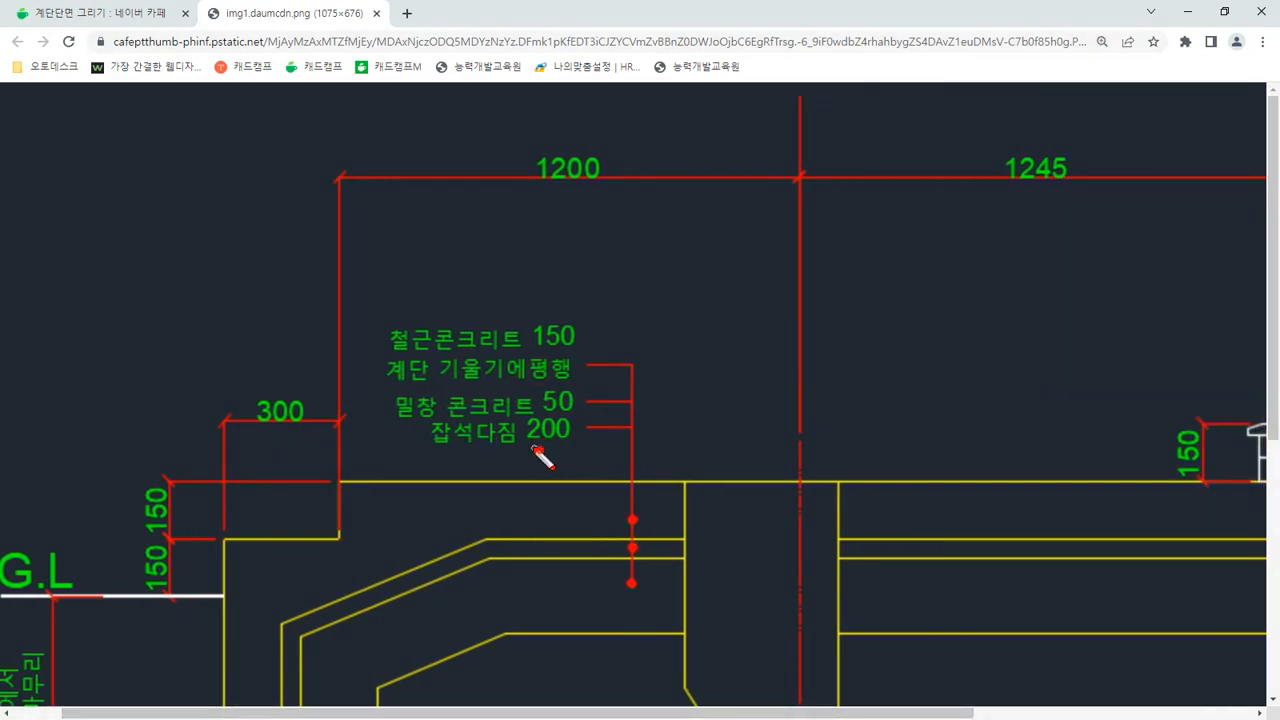
mouse_move(534, 449)
mouse_down()
mouse_move(566, 294)
mouse_move(560, 440)
mouse_move(411, 451)
mouse_move(536, 447)
mouse_up()
key(Escape)
key(Escape)
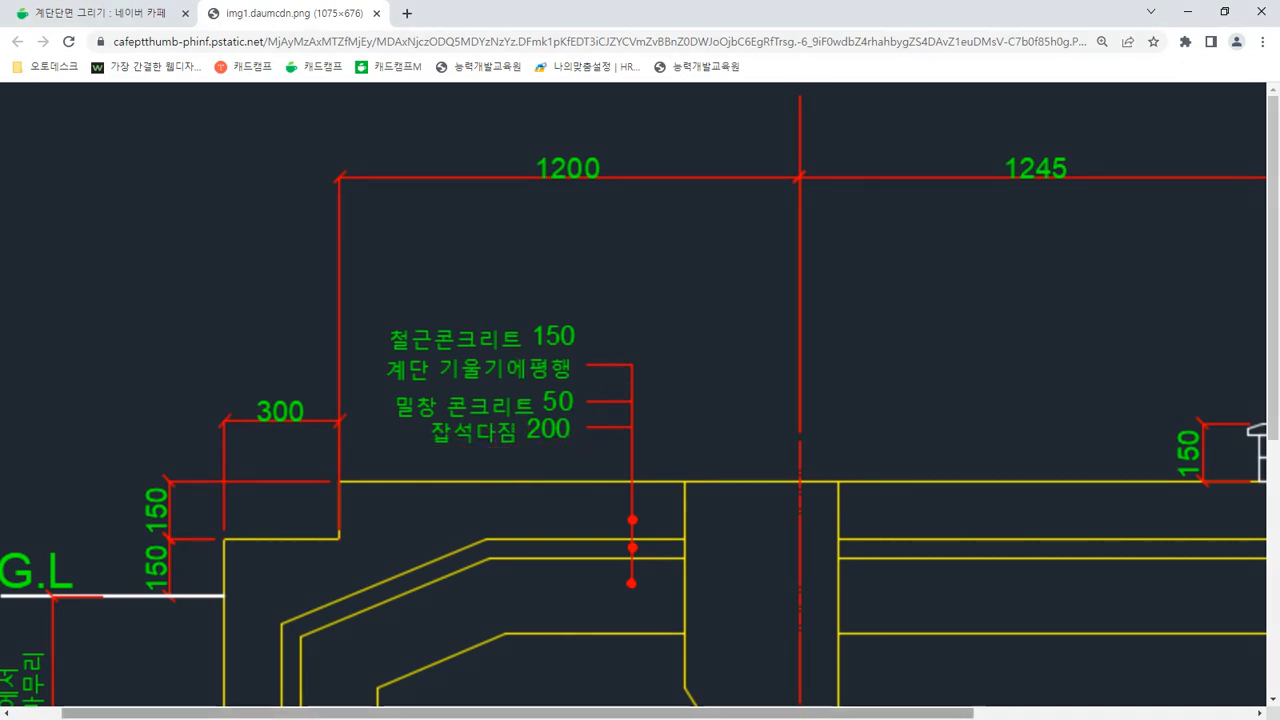
Examine the raised floor's material notes and the insulation, gravel, pipe and flooring layers in the reference image
drag(545, 714, 823, 714)
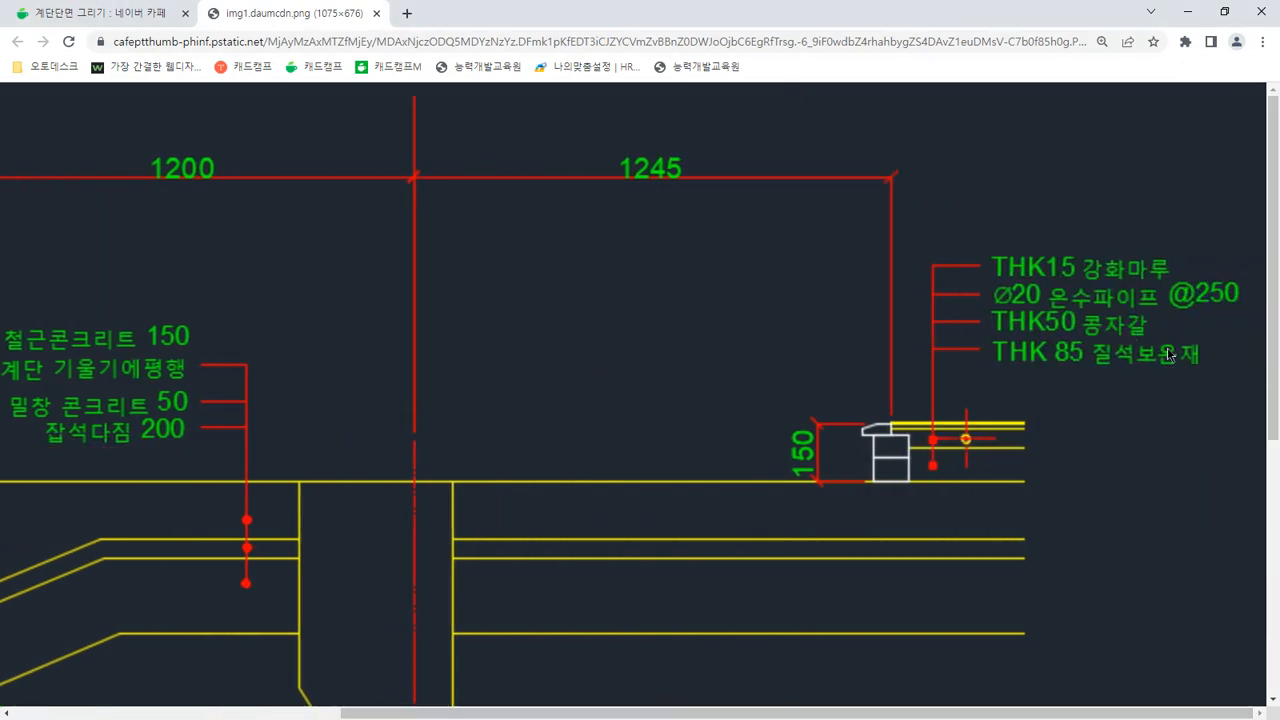
key(ctrl+2)
drag(998, 376, 1207, 377)
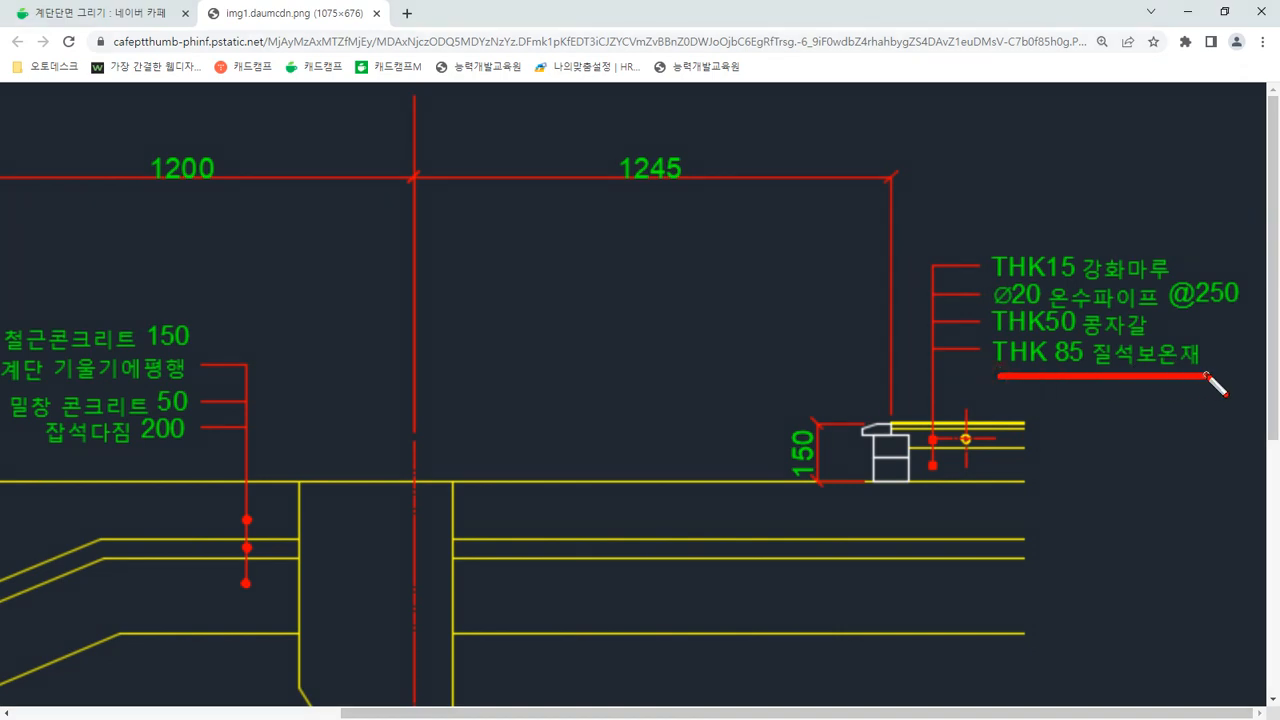
mouse_move(994, 486)
mouse_down()
mouse_move(1018, 465)
mouse_move(1008, 476)
mouse_up()
drag(985, 341, 1172, 342)
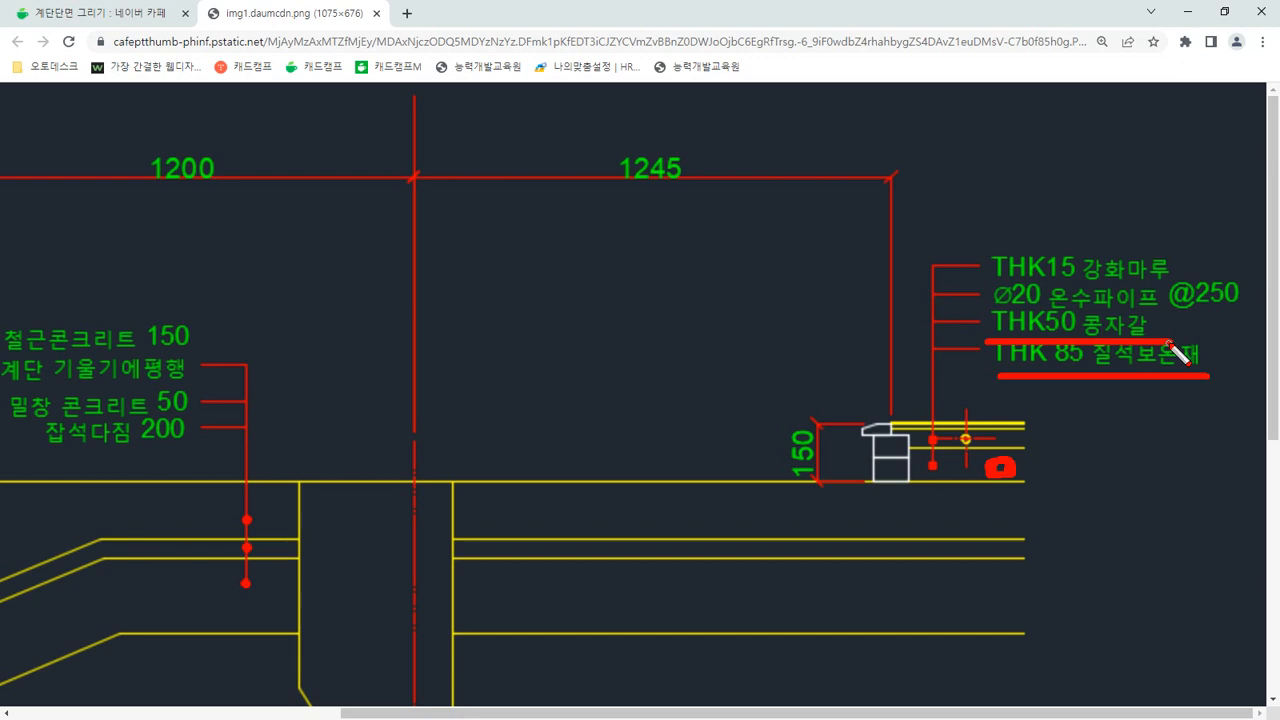
key(Escape)
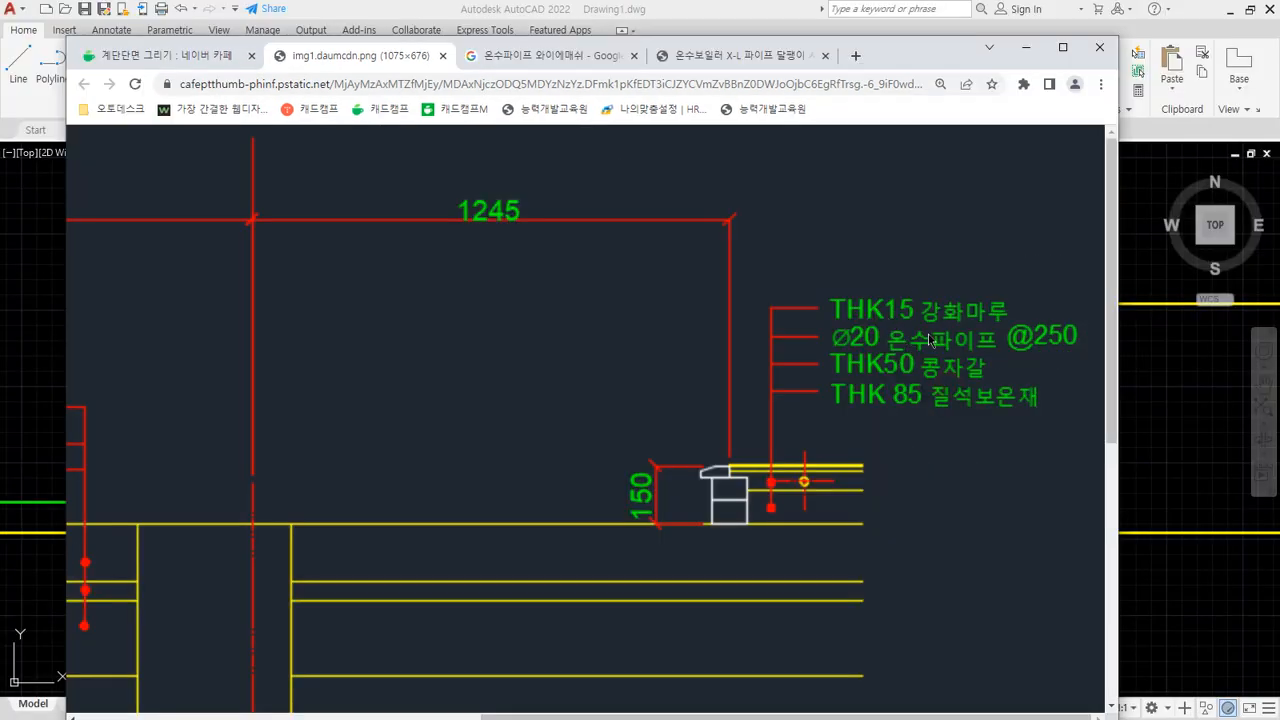
drag(880, 327, 1058, 329)
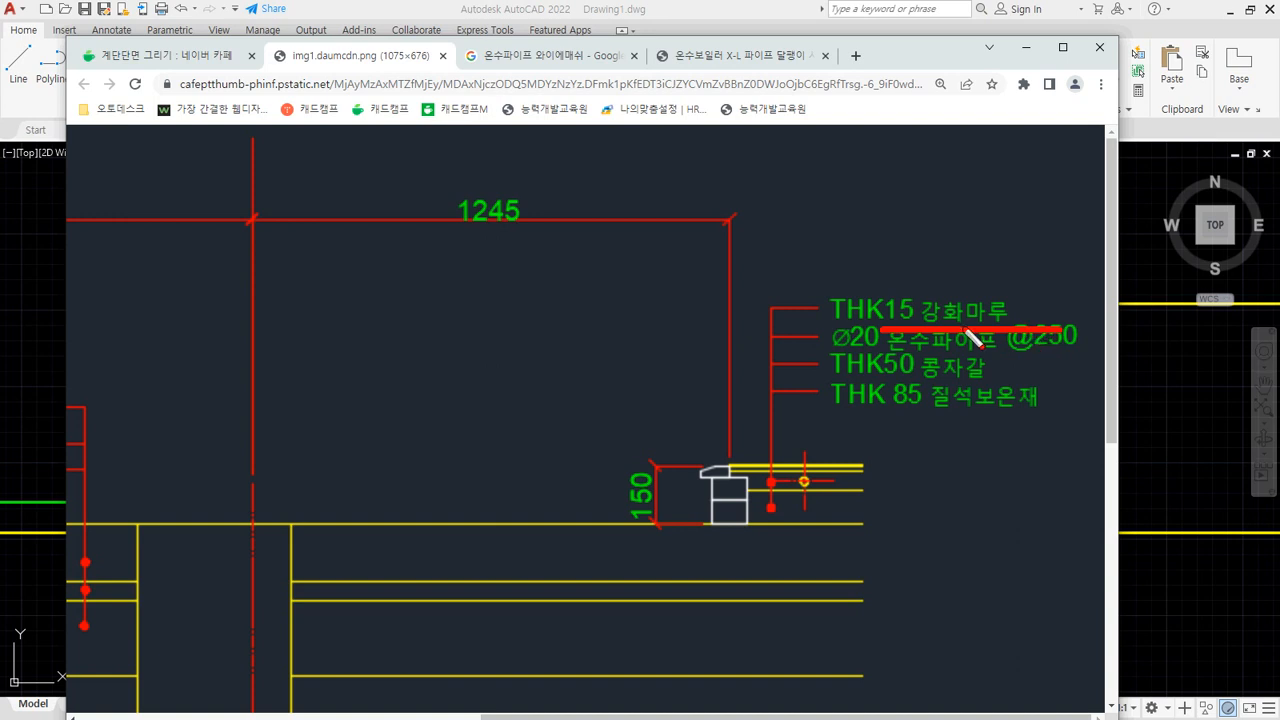
mouse_move(1003, 319)
mouse_down()
mouse_move(922, 330)
mouse_move(1000, 285)
mouse_move(962, 330)
mouse_move(923, 331)
mouse_up()
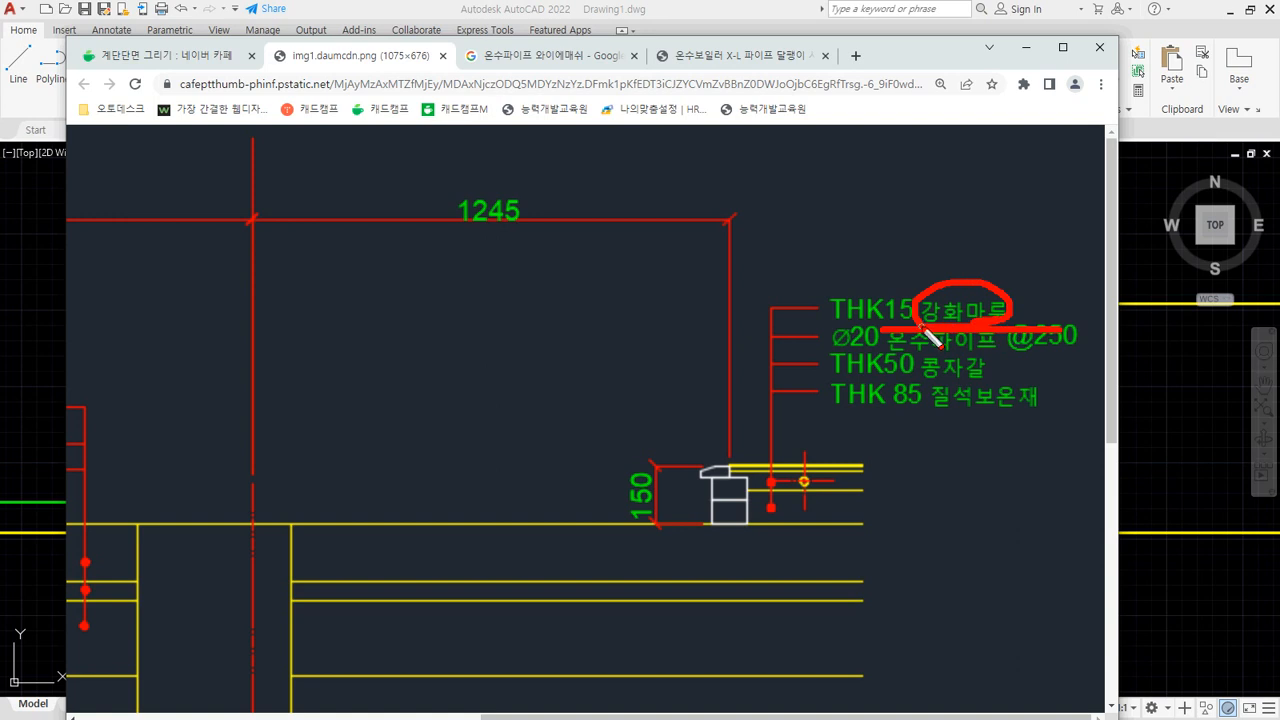
key(Escape)
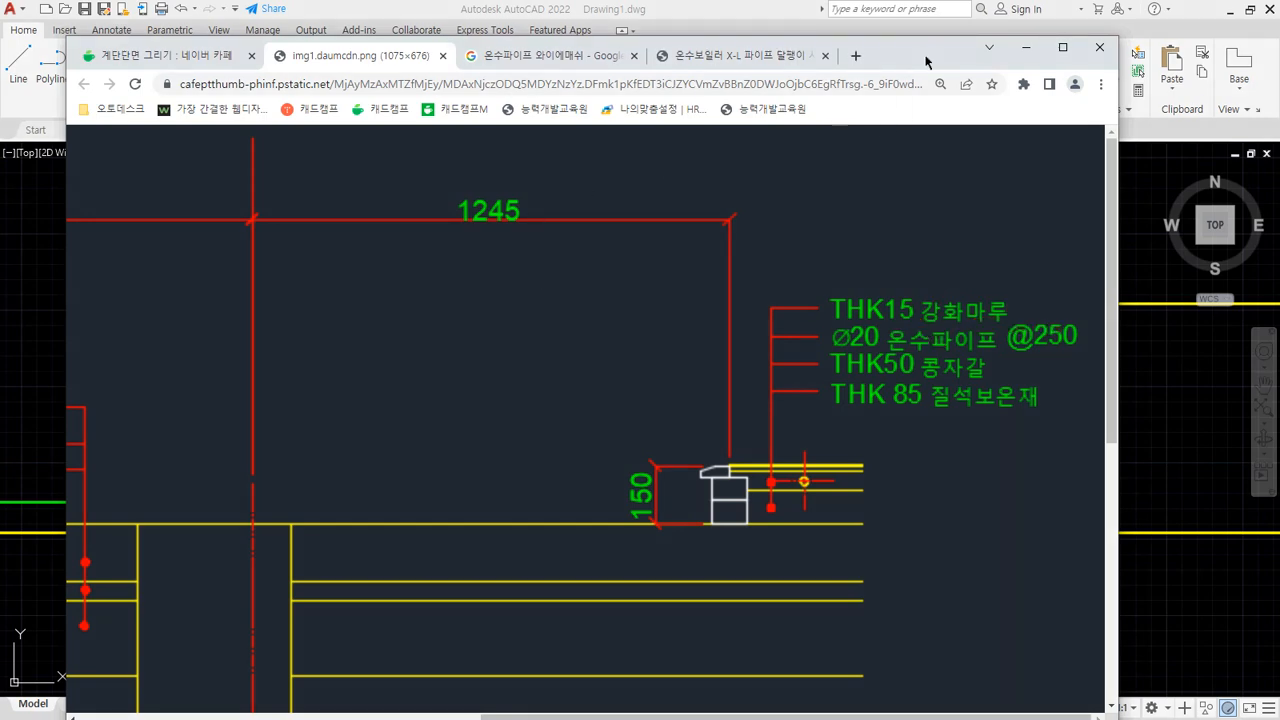
Return to the AutoCAD drawing and offset the slab's top line 85 upward for the raised floor's insulation layer
drag(925, 62, 0, 52)
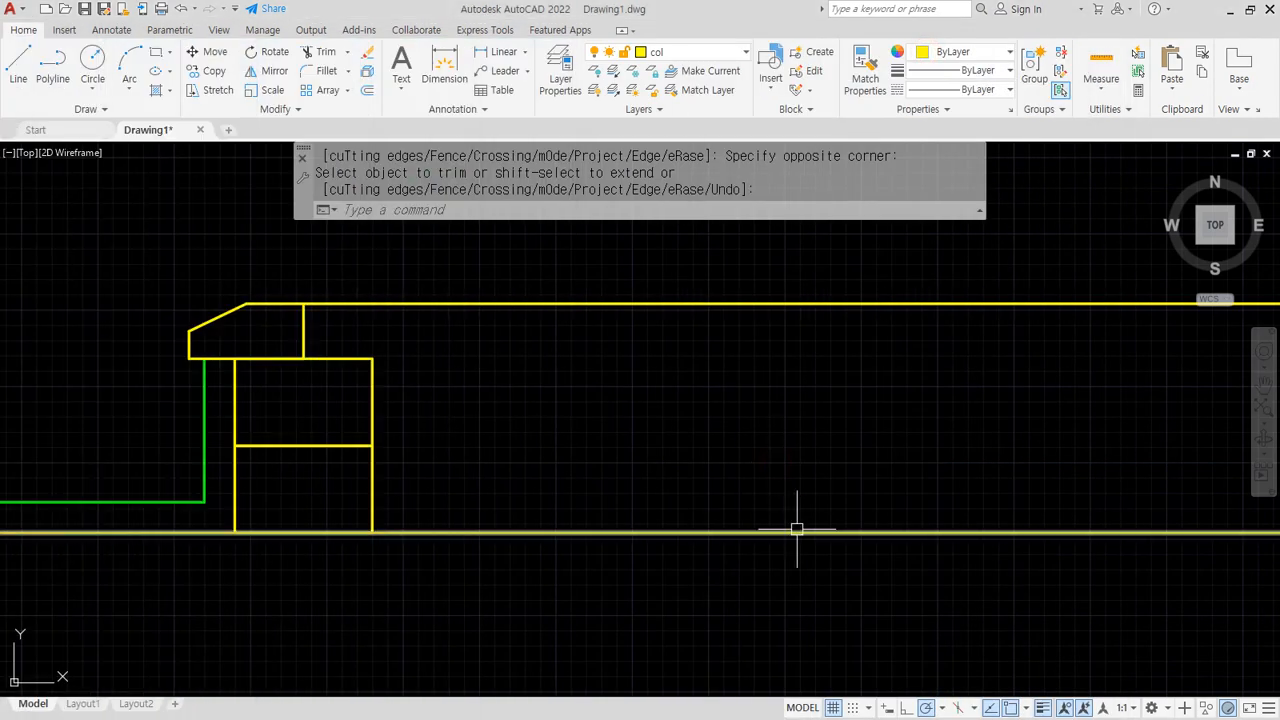
key(ctrl+2)
mouse_move(766, 531)
mouse_down()
mouse_move(765, 480)
mouse_move(803, 470)
mouse_up()
key(Escape)
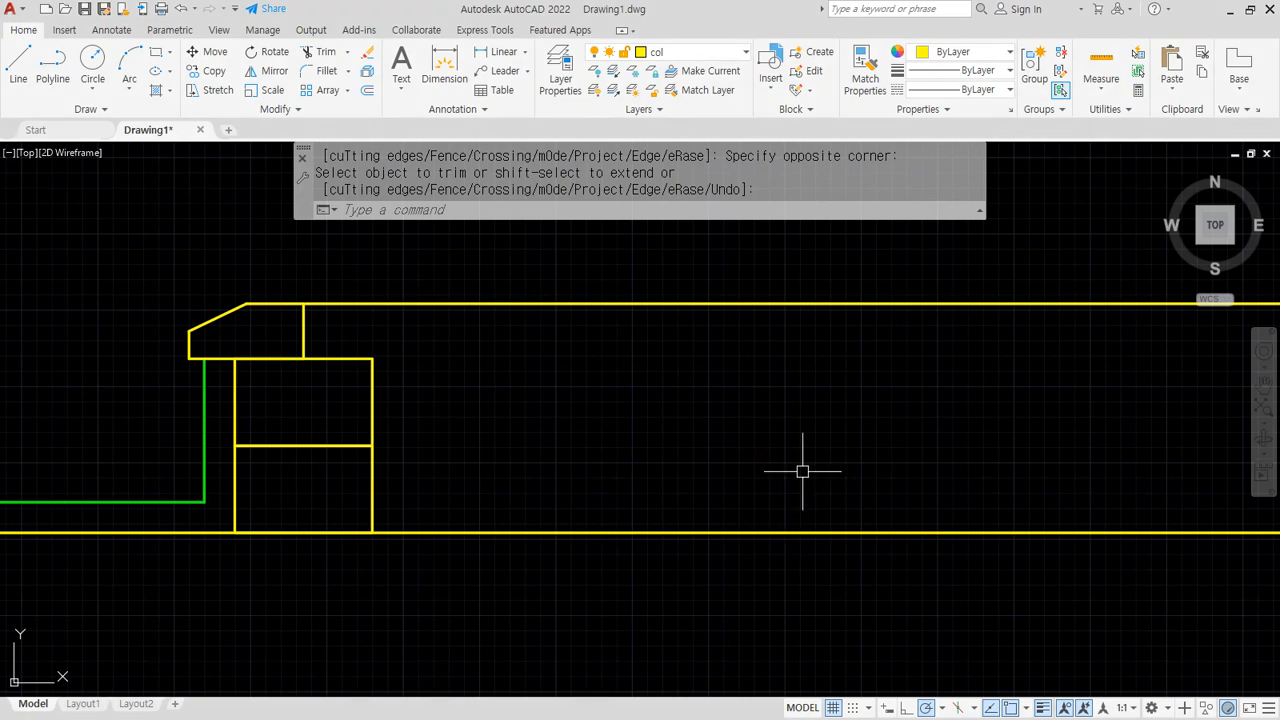
key(Return)
text(o)
key(Return)
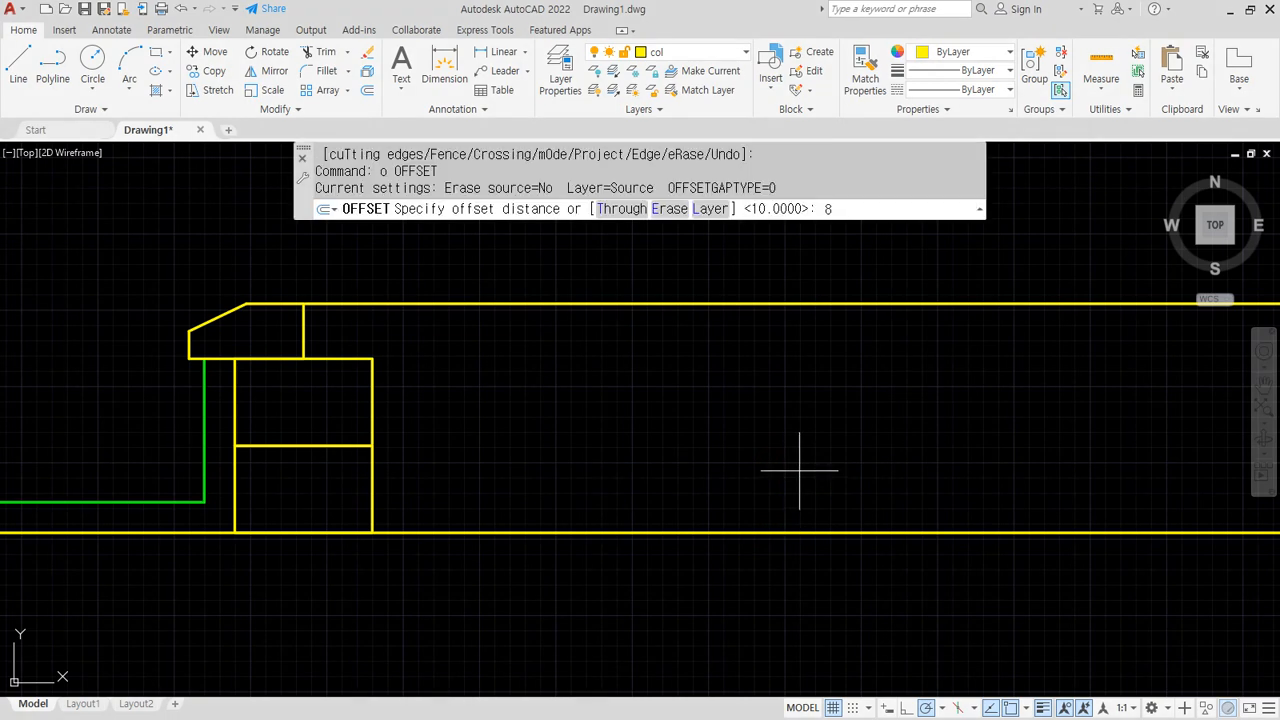
text(85)
key(Return)
click(745, 532)
click(754, 509)
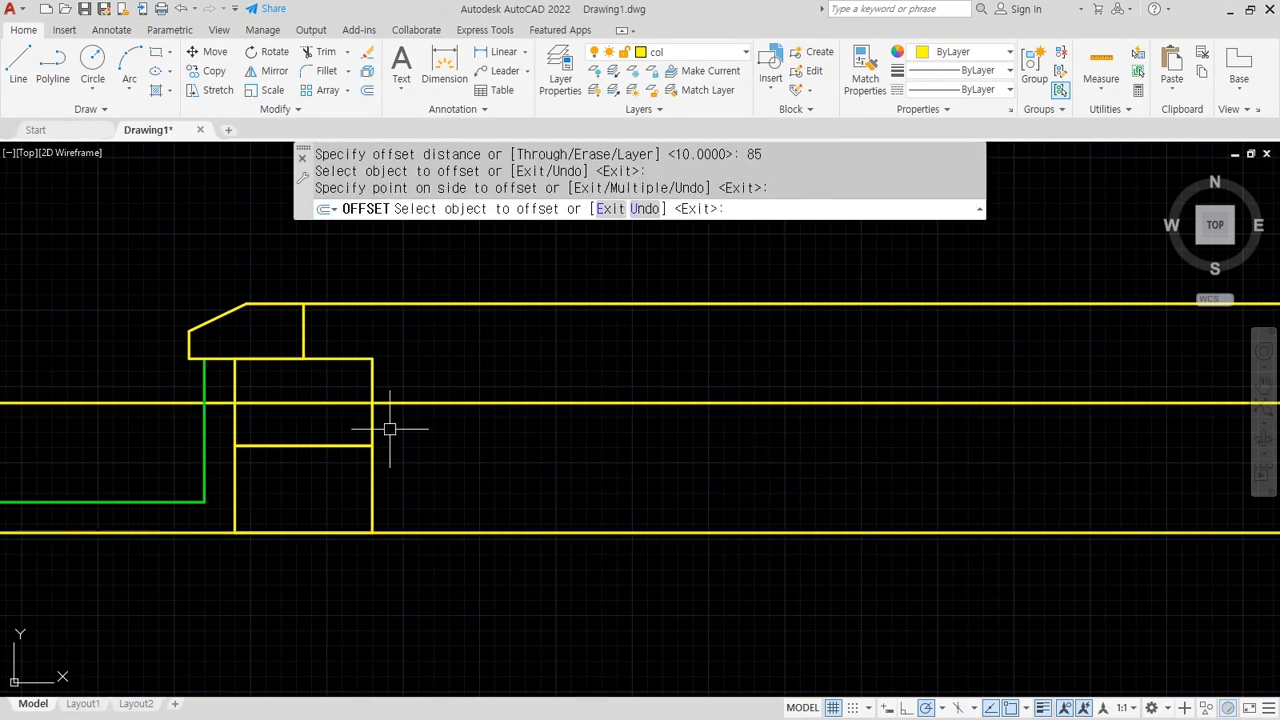
key(Return)
text(tr)
key(Return)
key(Return)
key(Escape)
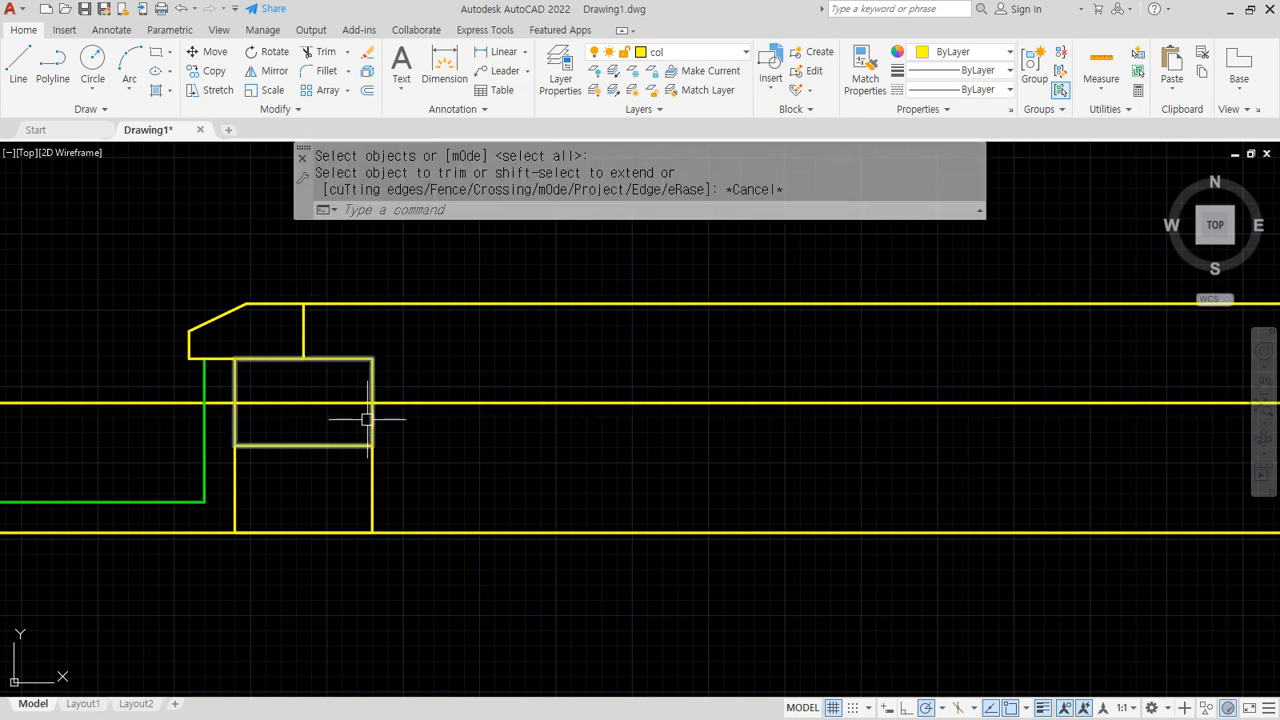
Trim the insulation line inside the upper brick and erase its leftover piece on the brick's outer side
text(TR)
key(Return)
click(340, 446)
key(Return)
click(340, 403)
key(Return)
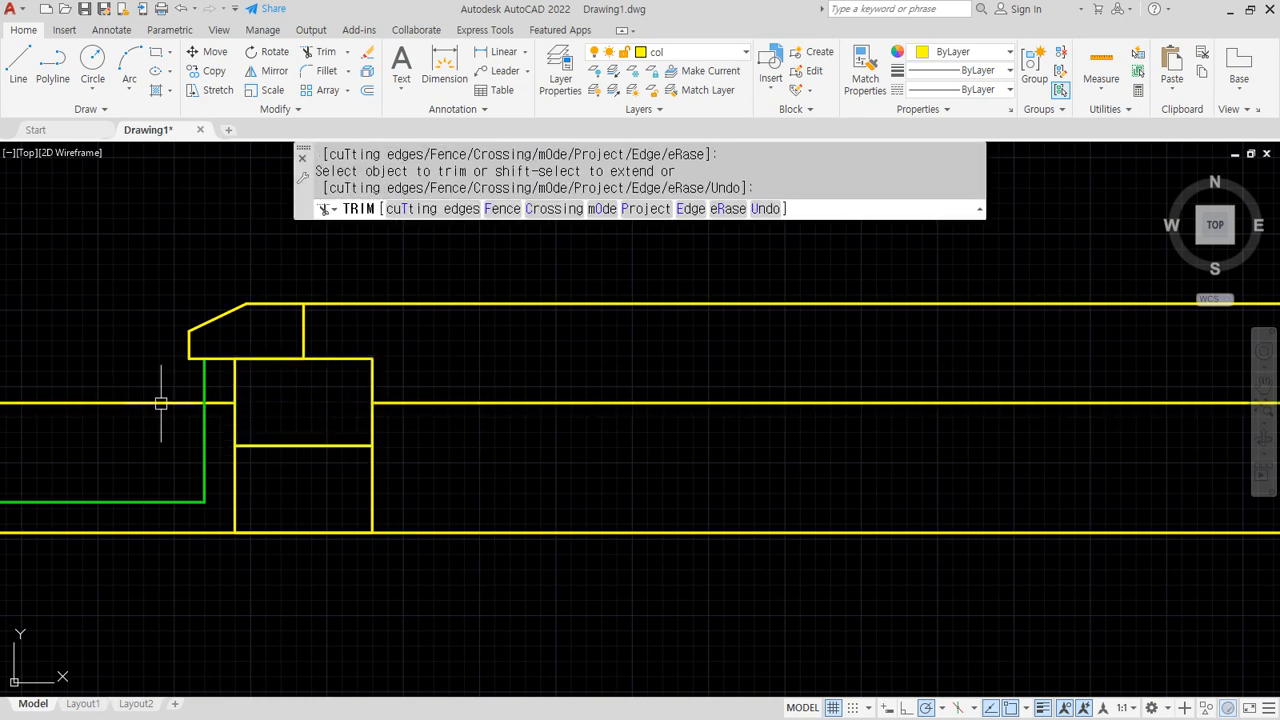
click(160, 403)
text(e)
key(Return)
Match the insulation line's properties to the green finish line beneath the cap
click(666, 402)
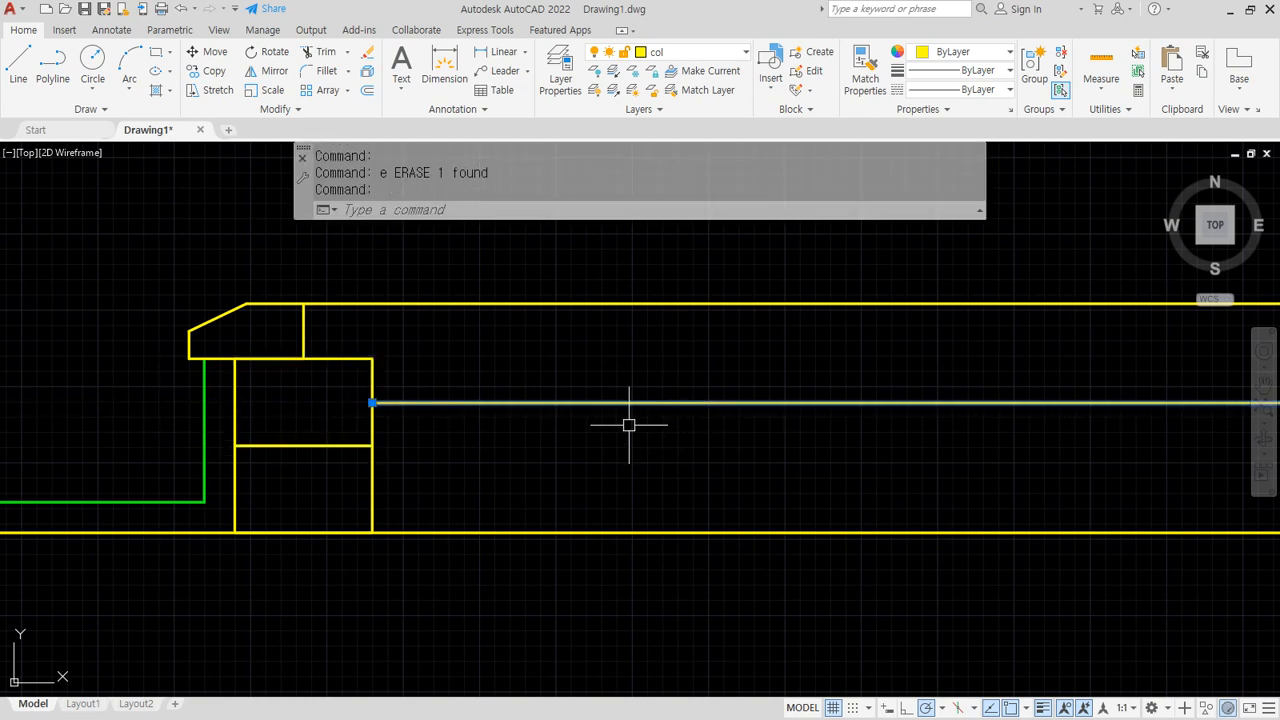
key(Escape)
text(ma)
key(Return)
click(204, 449)
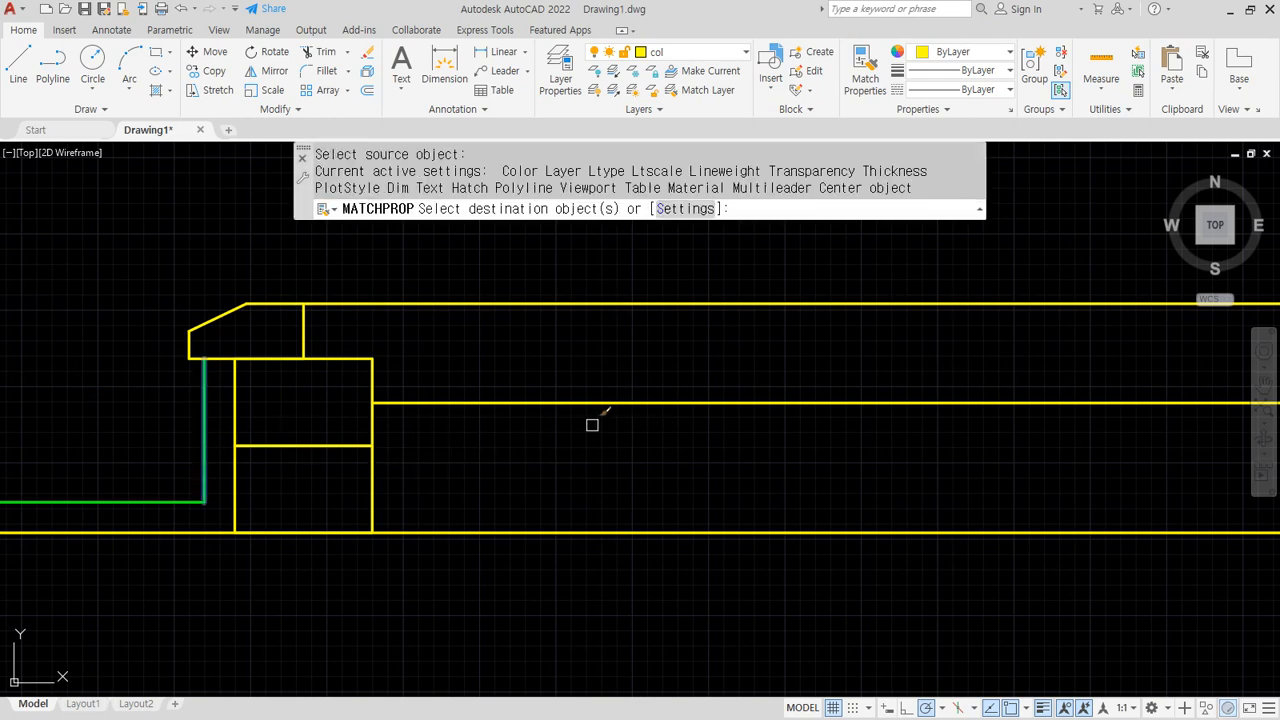
click(603, 391)
click(586, 404)
key(Return)
key(ctrl+Tab)
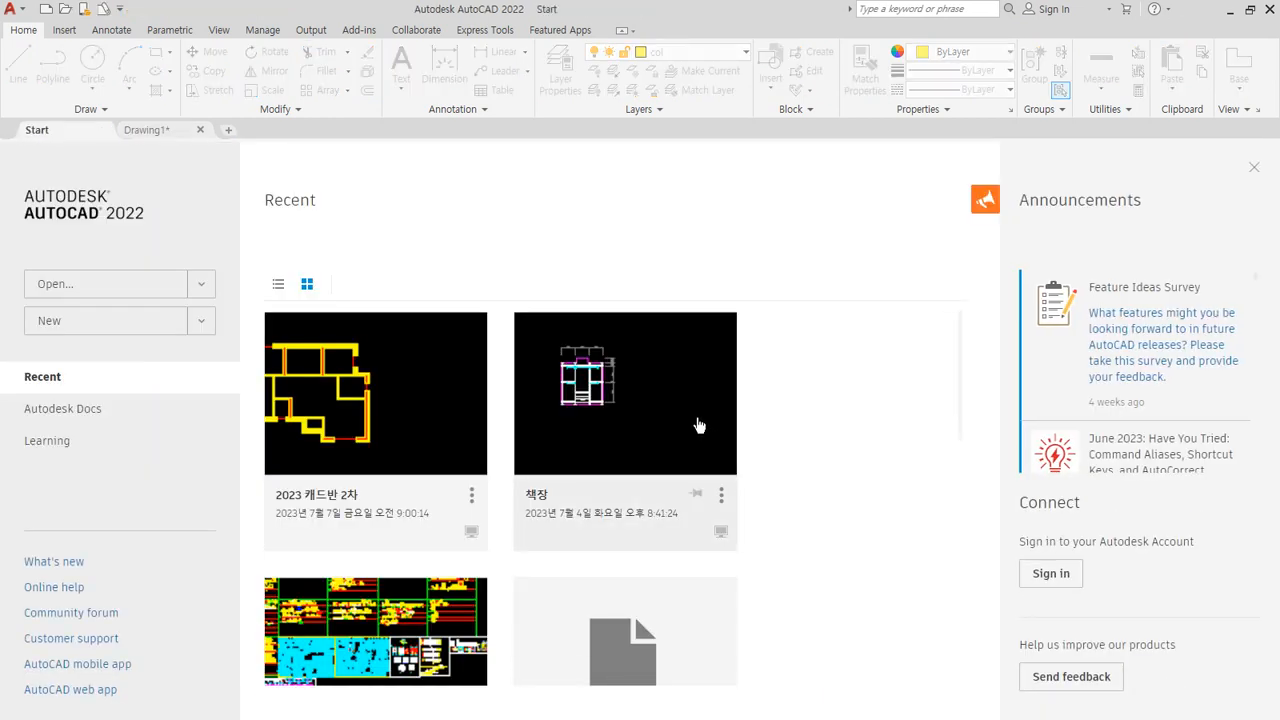
click(150, 130)
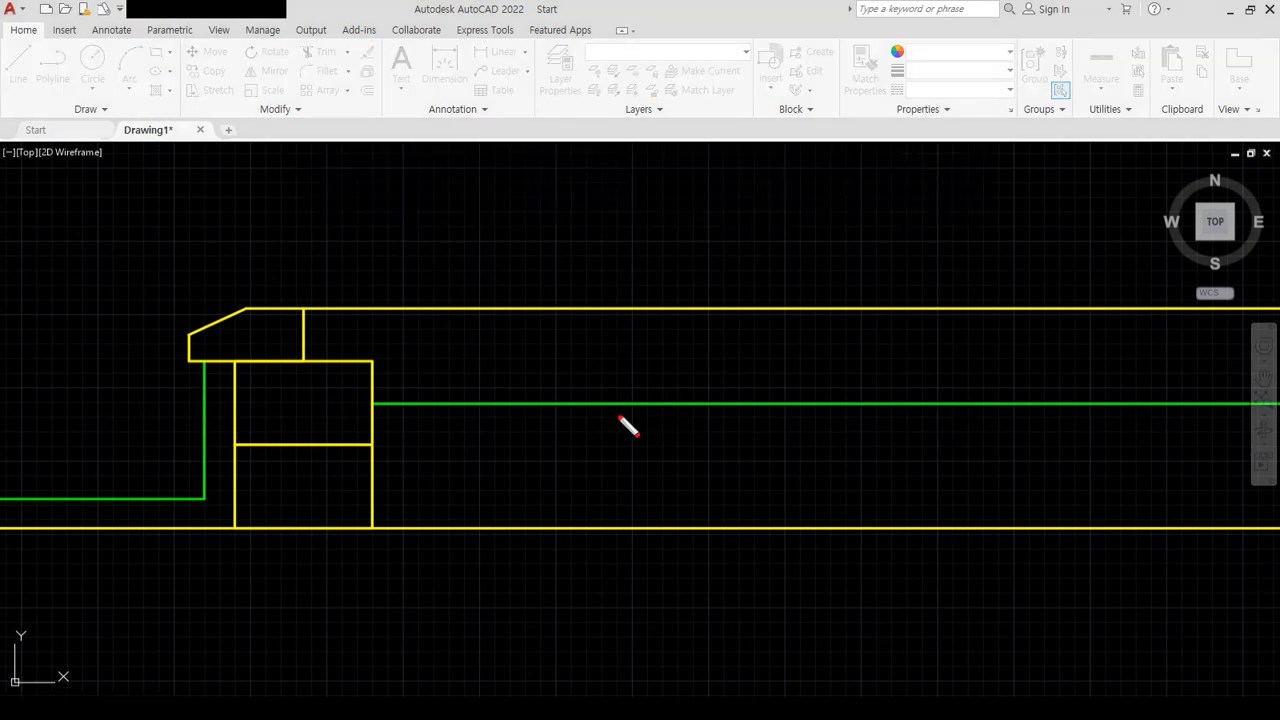
mouse_move(597, 410)
mouse_down()
mouse_move(706, 398)
mouse_move(688, 545)
mouse_up()
drag(650, 543, 803, 533)
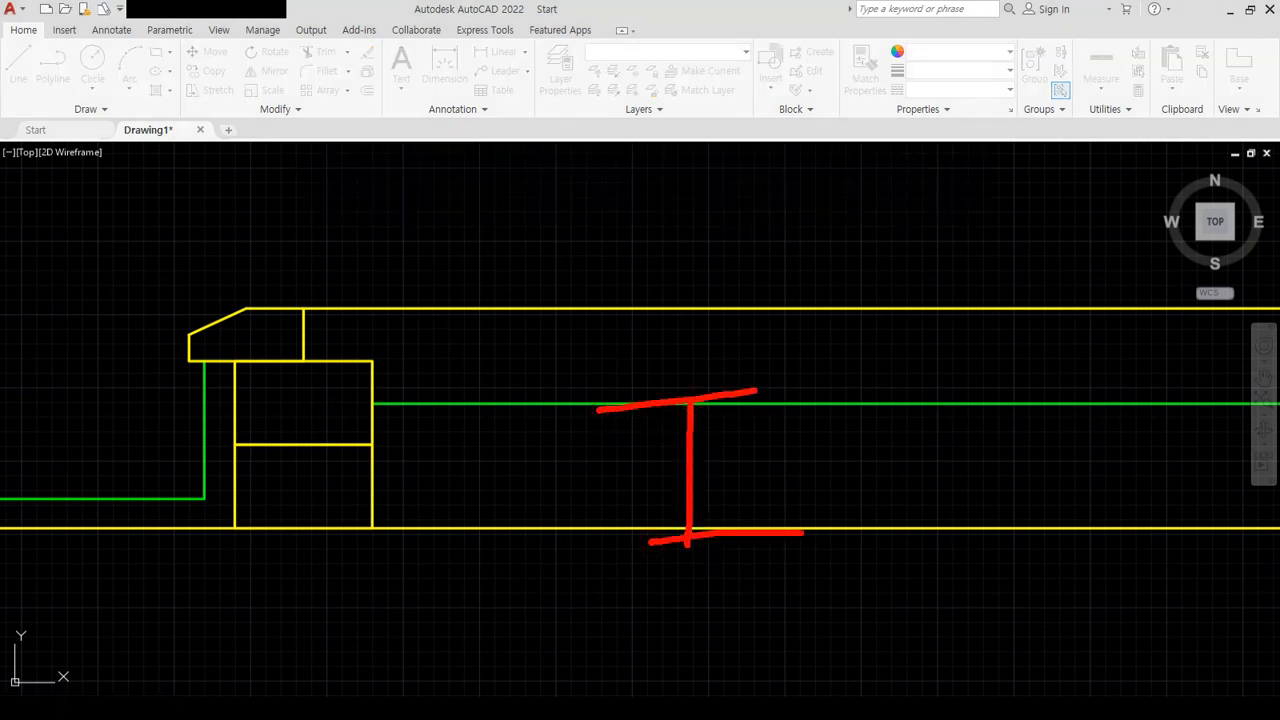
key(Escape)
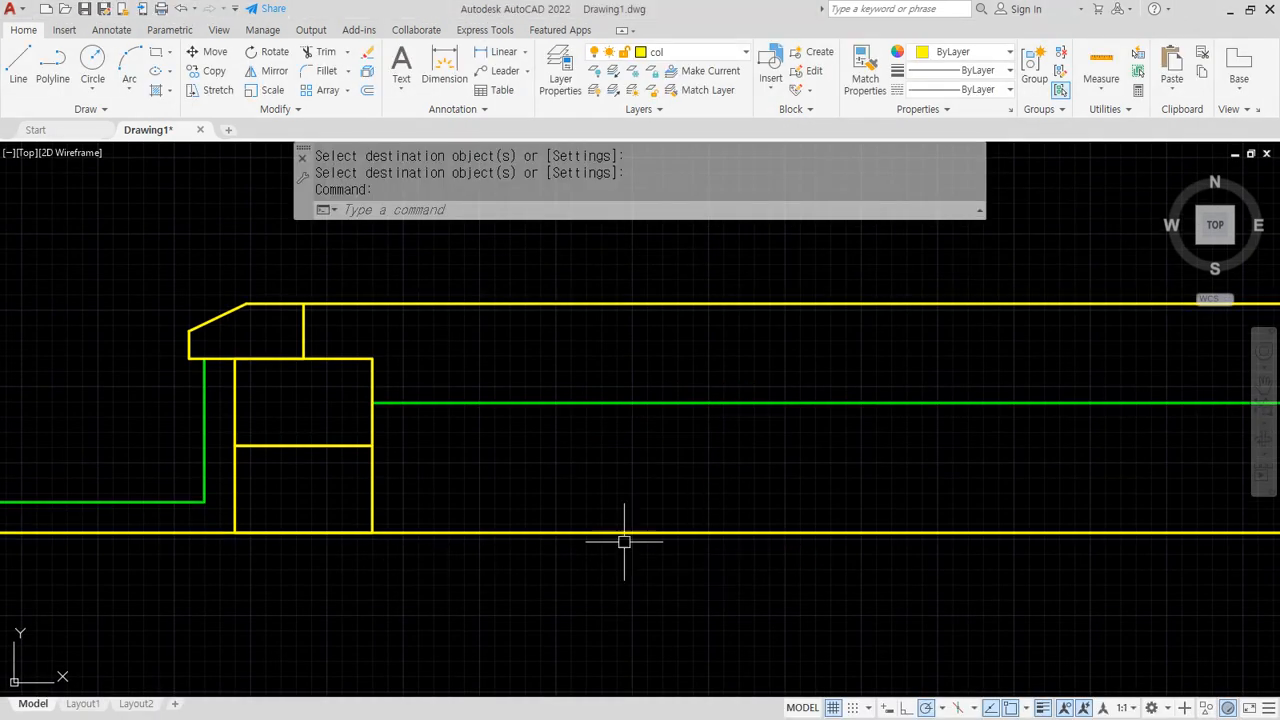
key(ctrl+2)
mouse_move(620, 409)
mouse_down()
mouse_move(693, 409)
mouse_move(659, 534)
mouse_up()
mouse_move(605, 536)
mouse_down()
mouse_move(732, 536)
mouse_move(560, 427)
mouse_move(729, 531)
mouse_move(720, 423)
mouse_move(702, 500)
mouse_up()
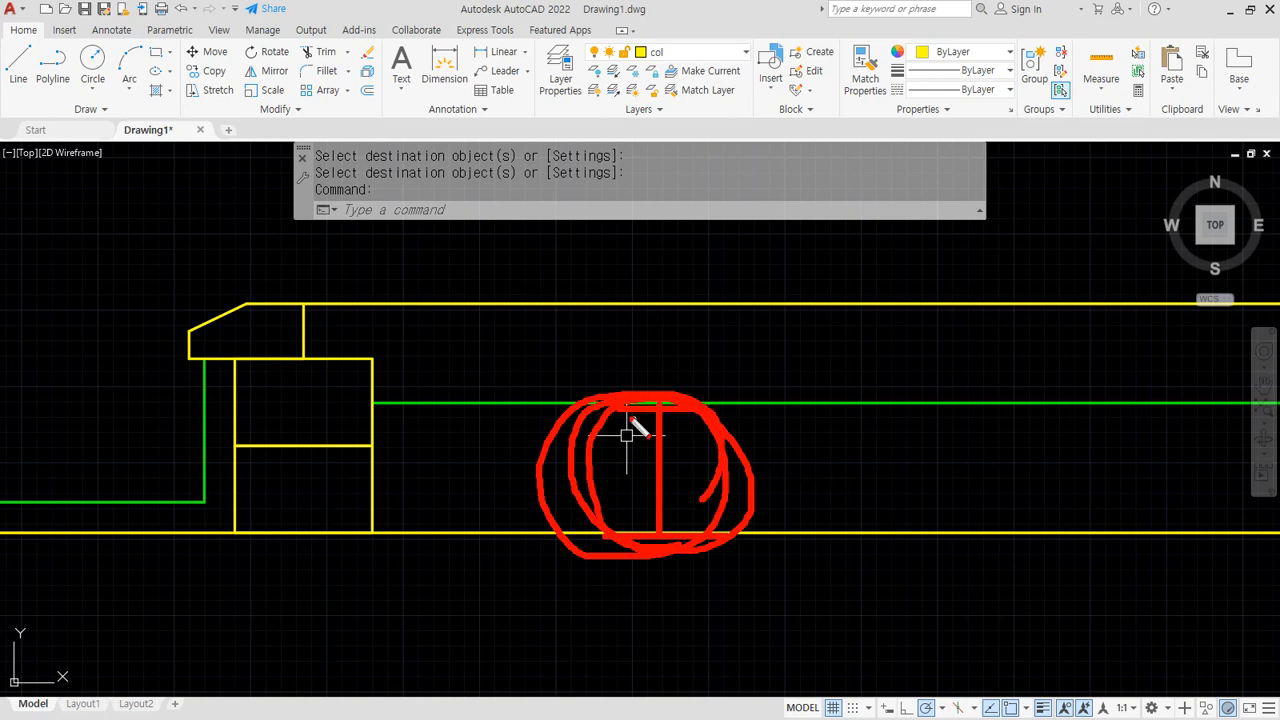
key(Escape)
Measure the vertical distance from the green insulation line's end at the brick up to the raised floor's top line
scroll(382, 400, up, 2)
scroll(466, 497, up, 2)
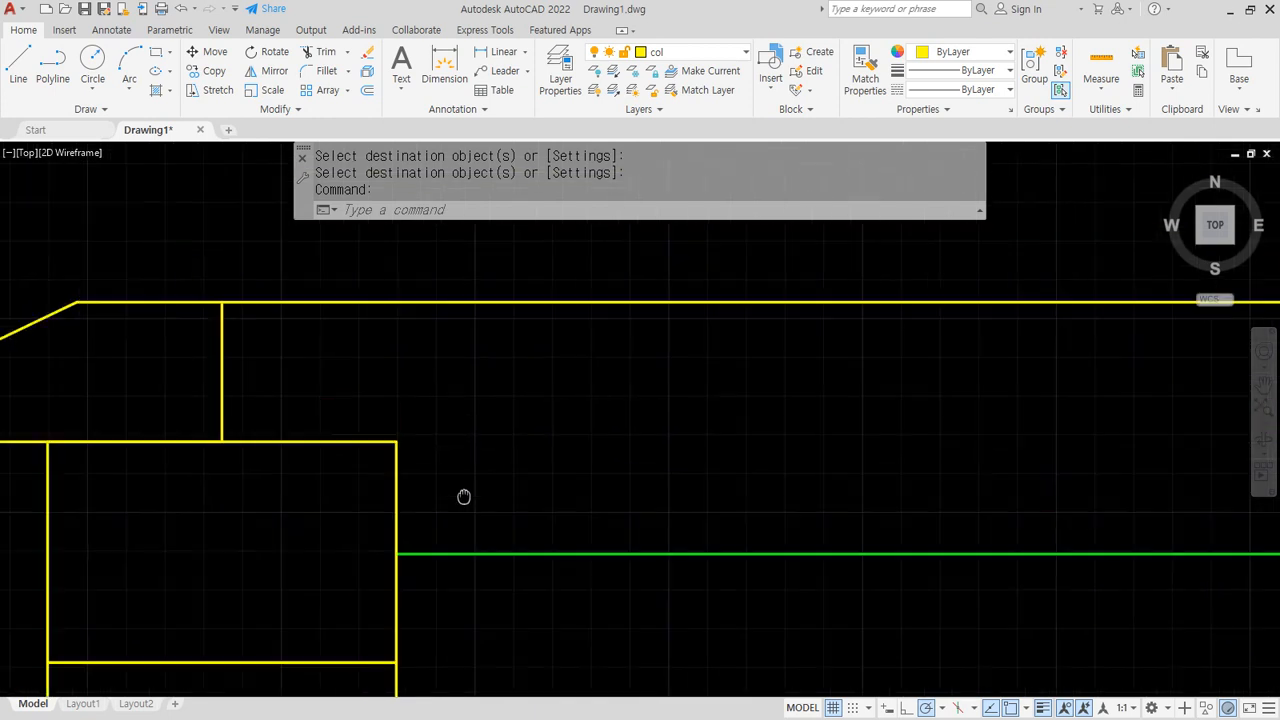
text(di)
key(Return)
click(410, 577)
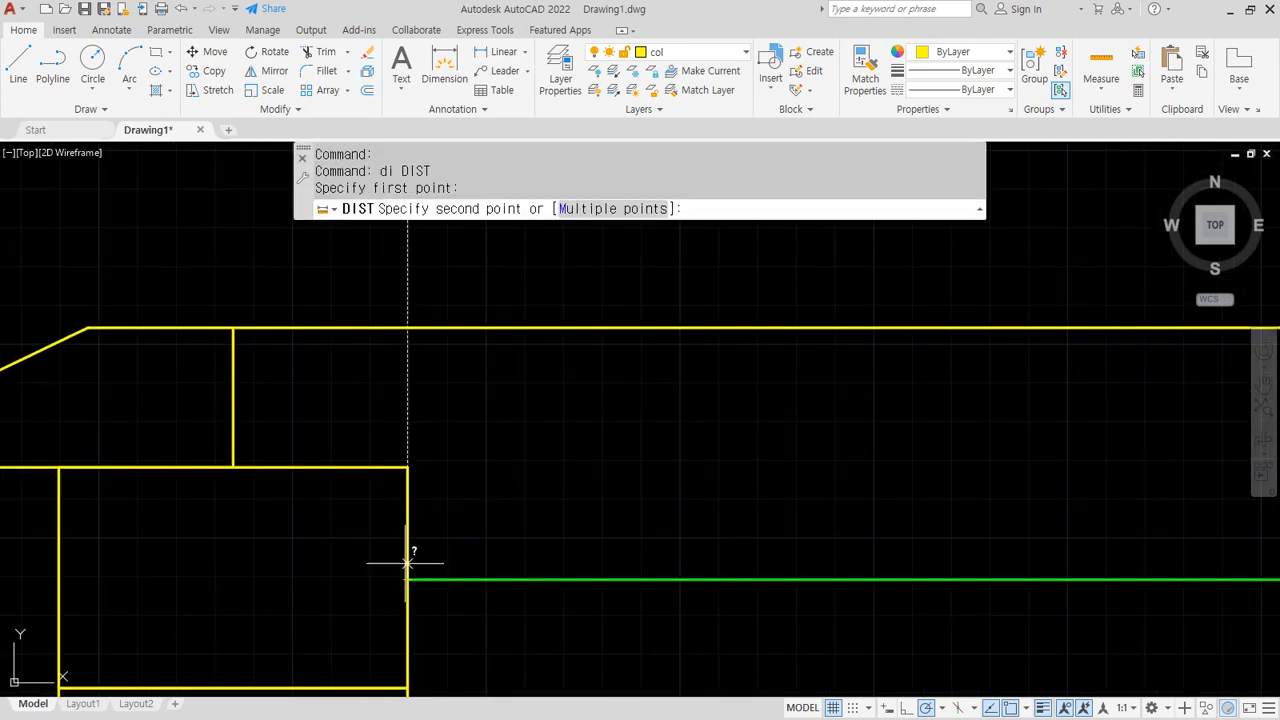
click(408, 327)
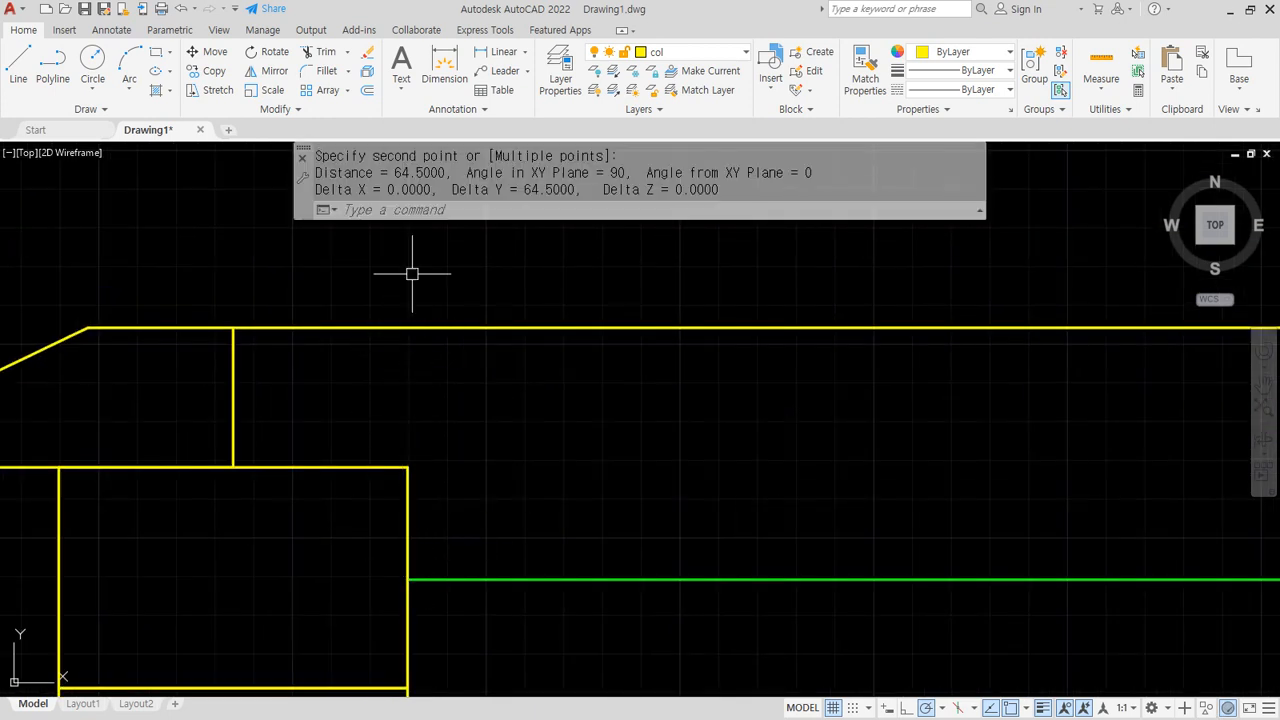
key(Return)
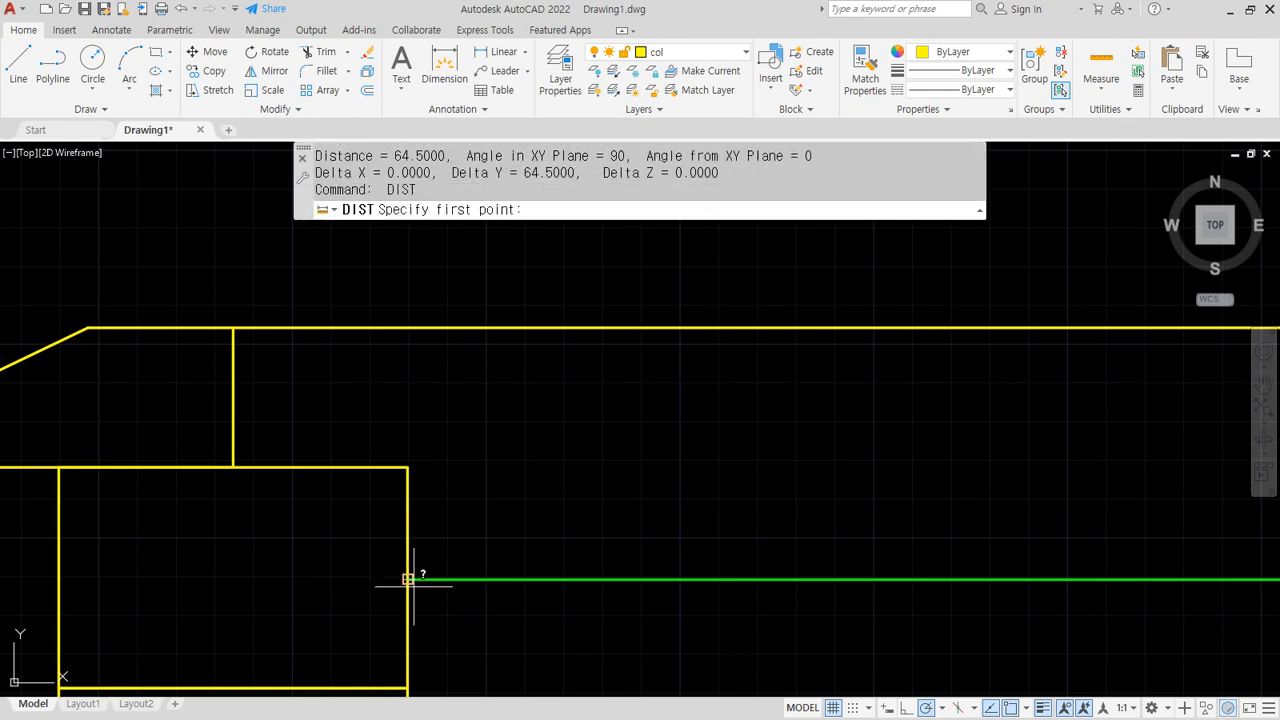
click(408, 578)
click(408, 327)
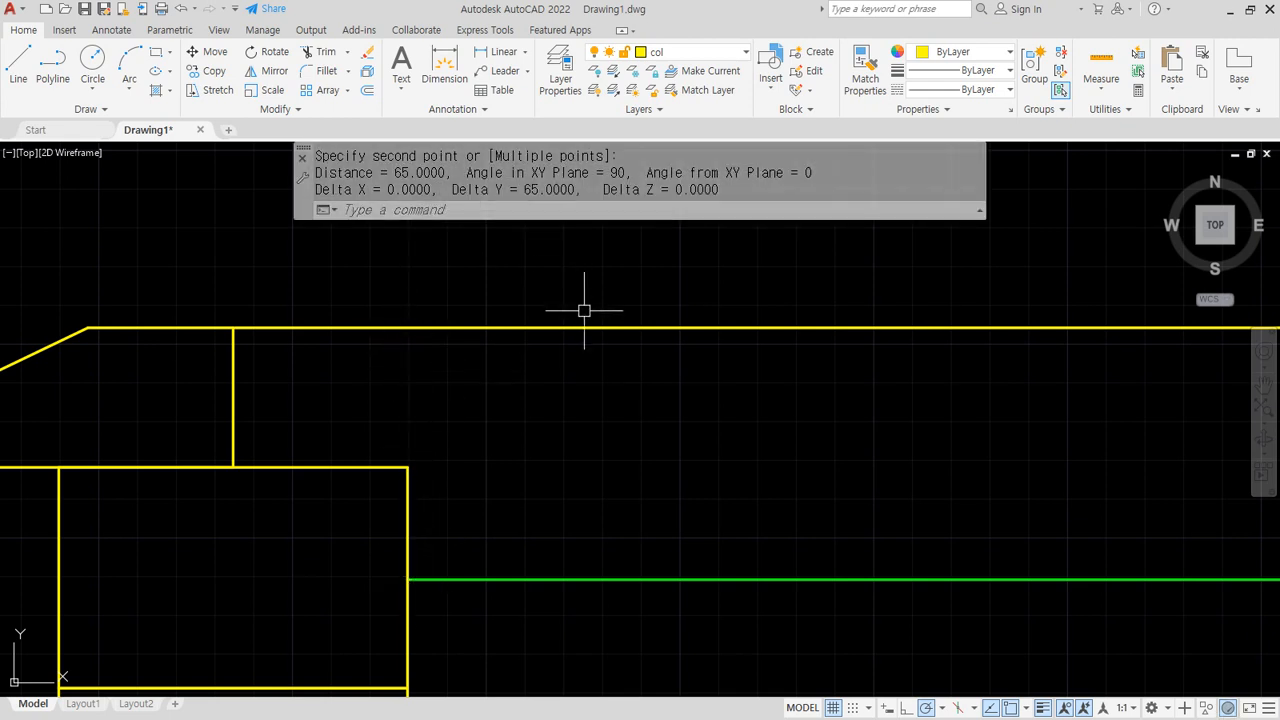
Offset the raised floor's top line 15 downward for the floor finish layer
text(o)
key(Return)
text(15)
key(Return)
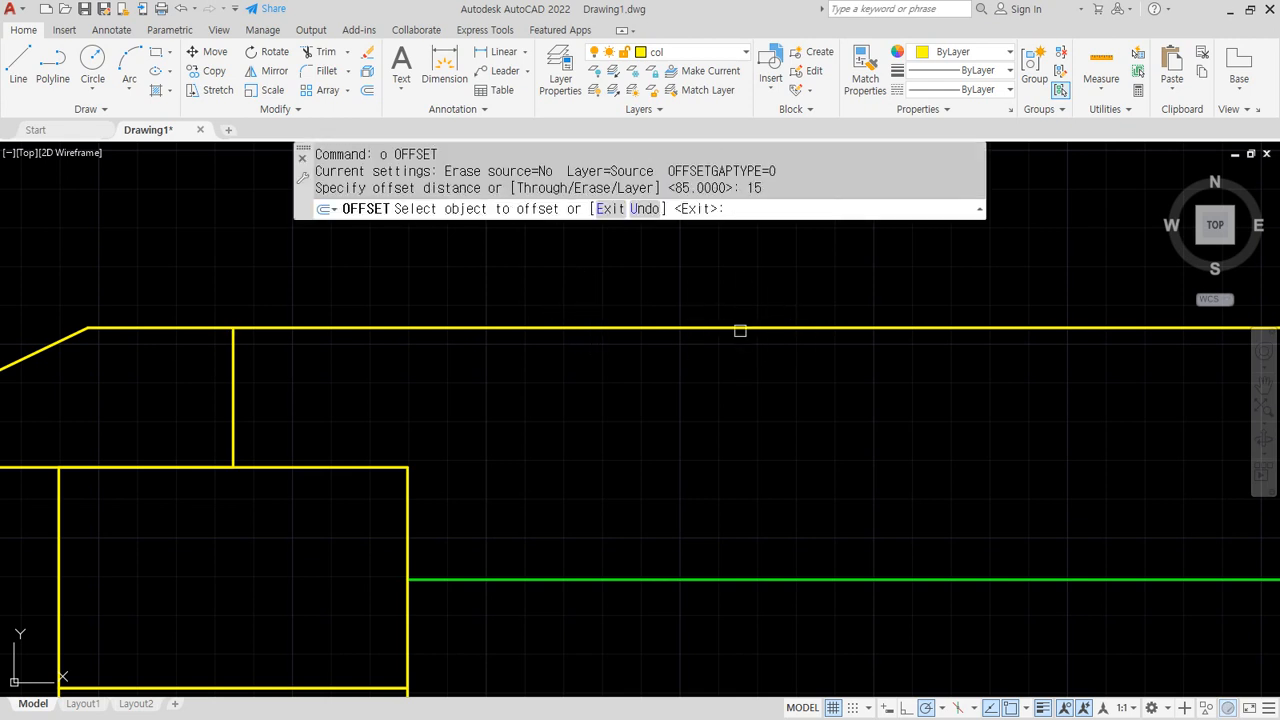
click(740, 328)
click(714, 408)
key(Return)
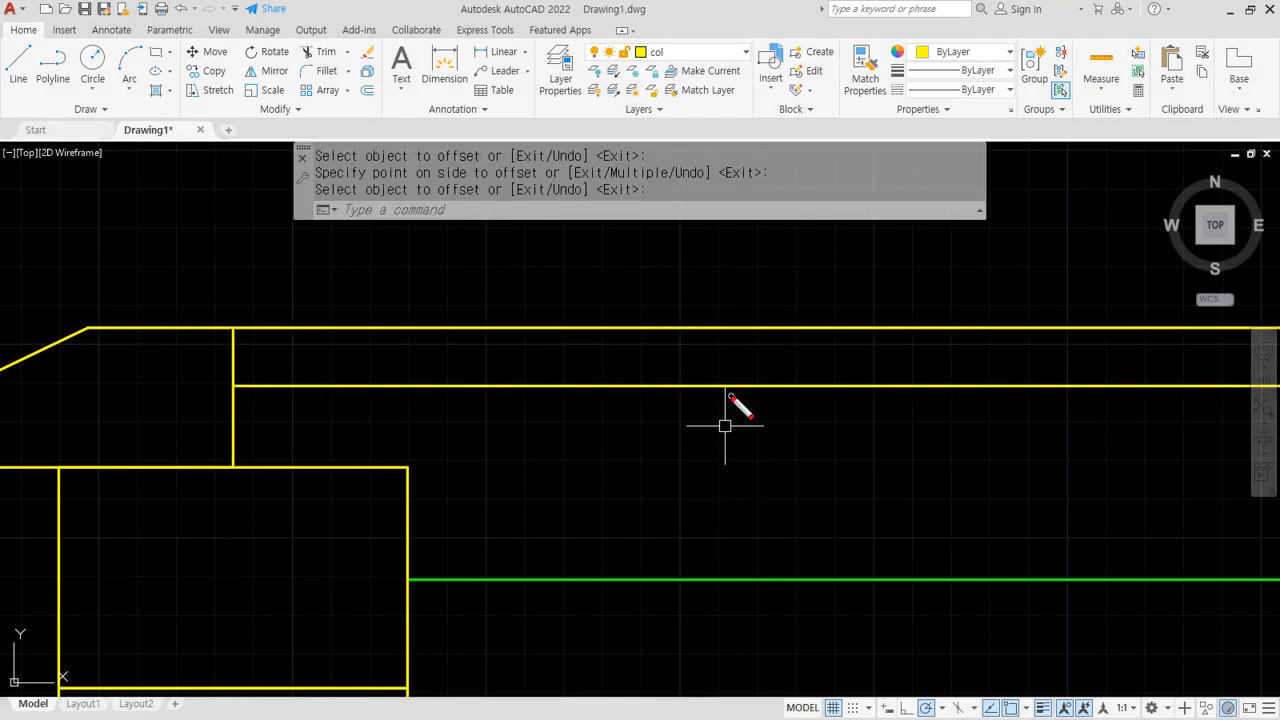
mouse_move(733, 392)
mouse_down()
mouse_move(762, 572)
mouse_move(748, 579)
mouse_move(772, 555)
mouse_up()
mouse_move(722, 421)
mouse_down()
mouse_move(733, 394)
mouse_move(771, 400)
mouse_up()
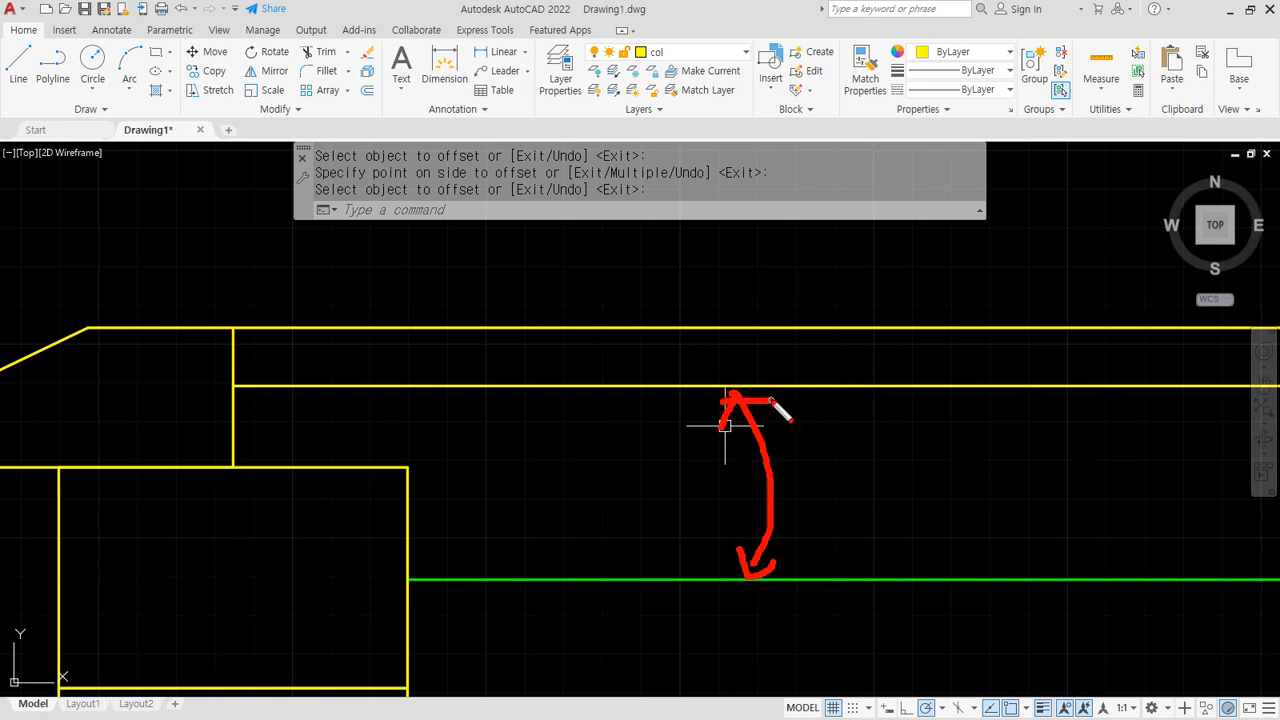
key(Escape)
Trim the raised floor's top line over the cap, using the cap's inner vertical edge as the cutting edge
text(tr)
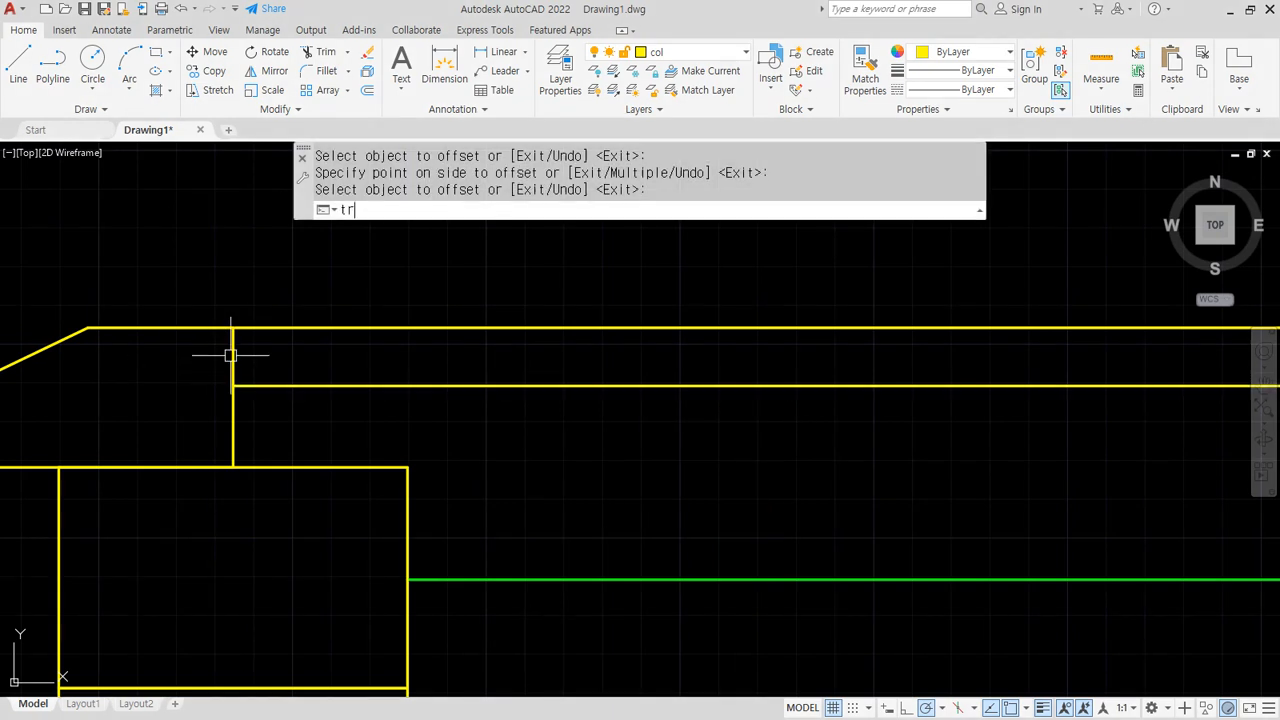
key(Return)
click(232, 353)
key(Return)
click(200, 329)
key(Return)
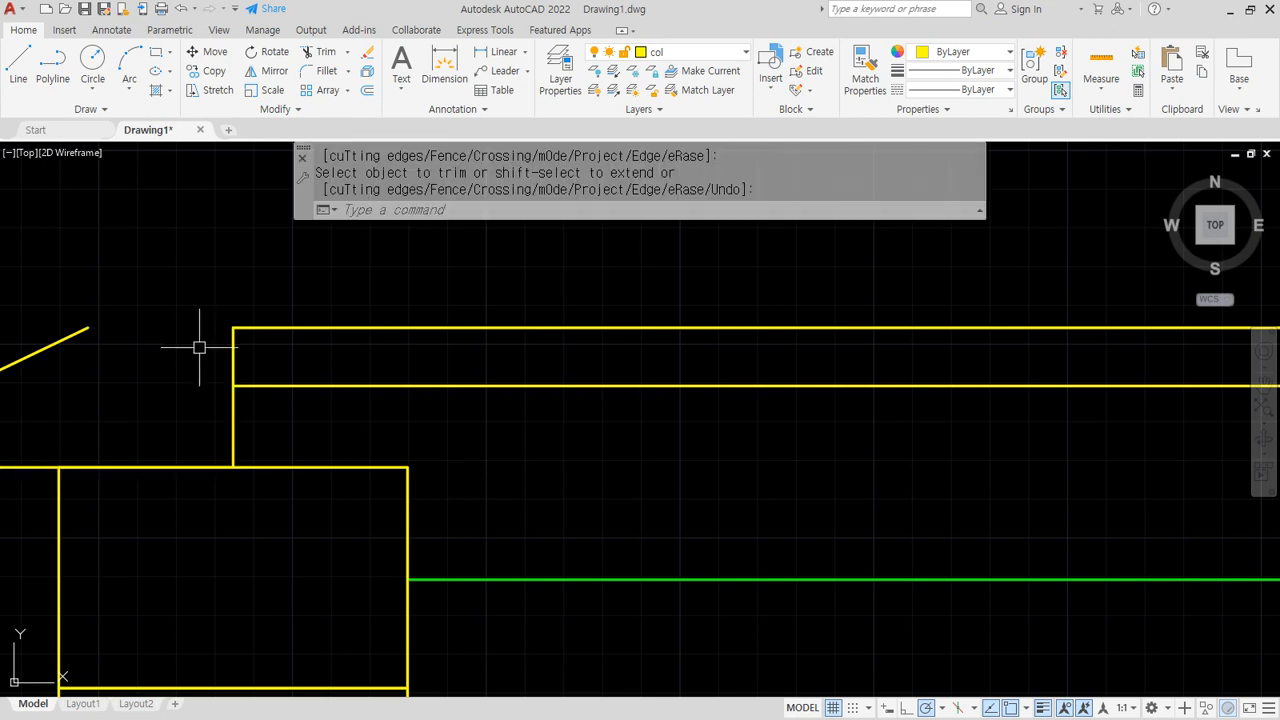
Draw a separate line for the cap's flat top, from its inner corner to the start of the slope
text(l)
key(Return)
click(233, 327)
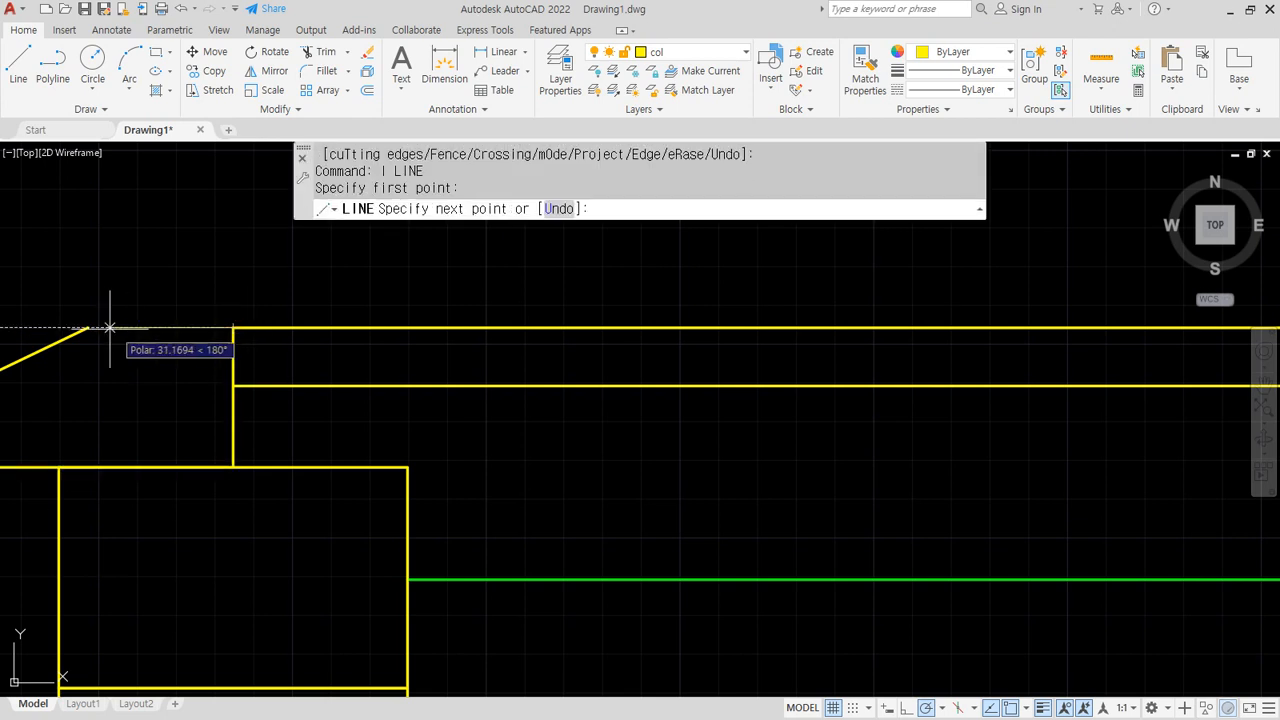
click(88, 327)
key(Return)
Match the floor's top line and the finish line beneath it to the green insulation line's properties
text(ma)
key(Return)
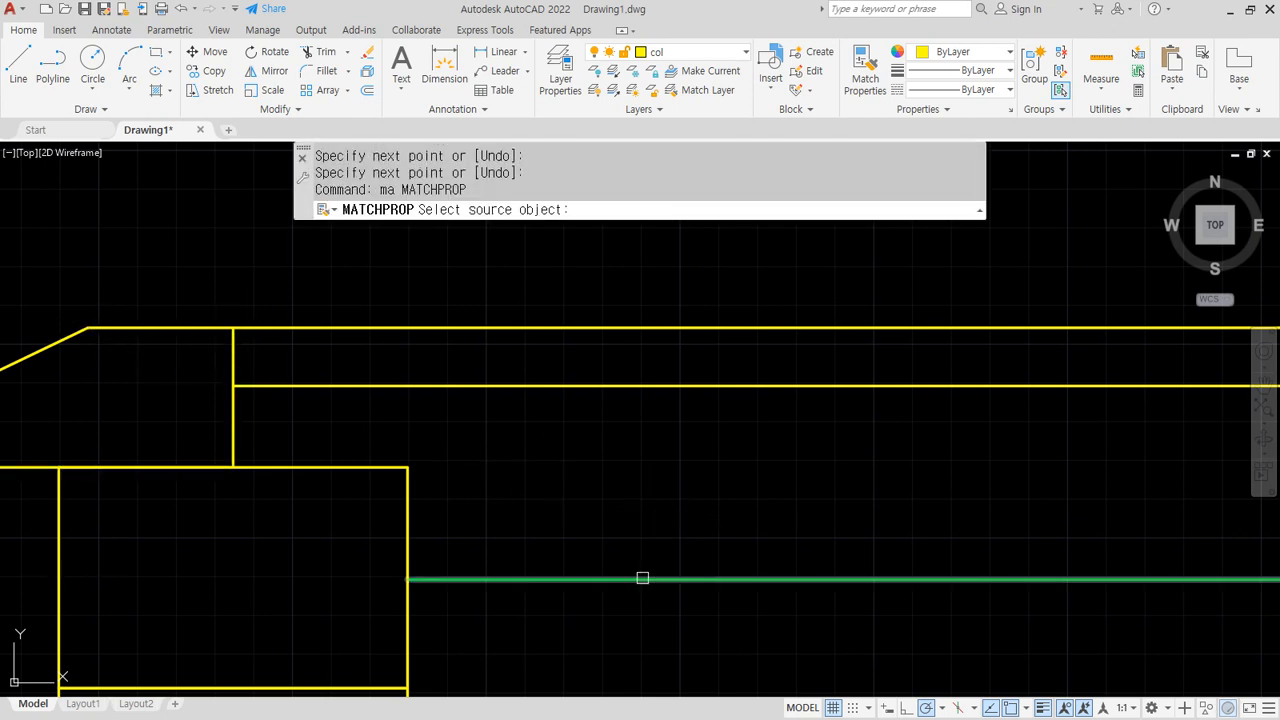
click(640, 578)
click(635, 473)
click(566, 310)
key(Return)
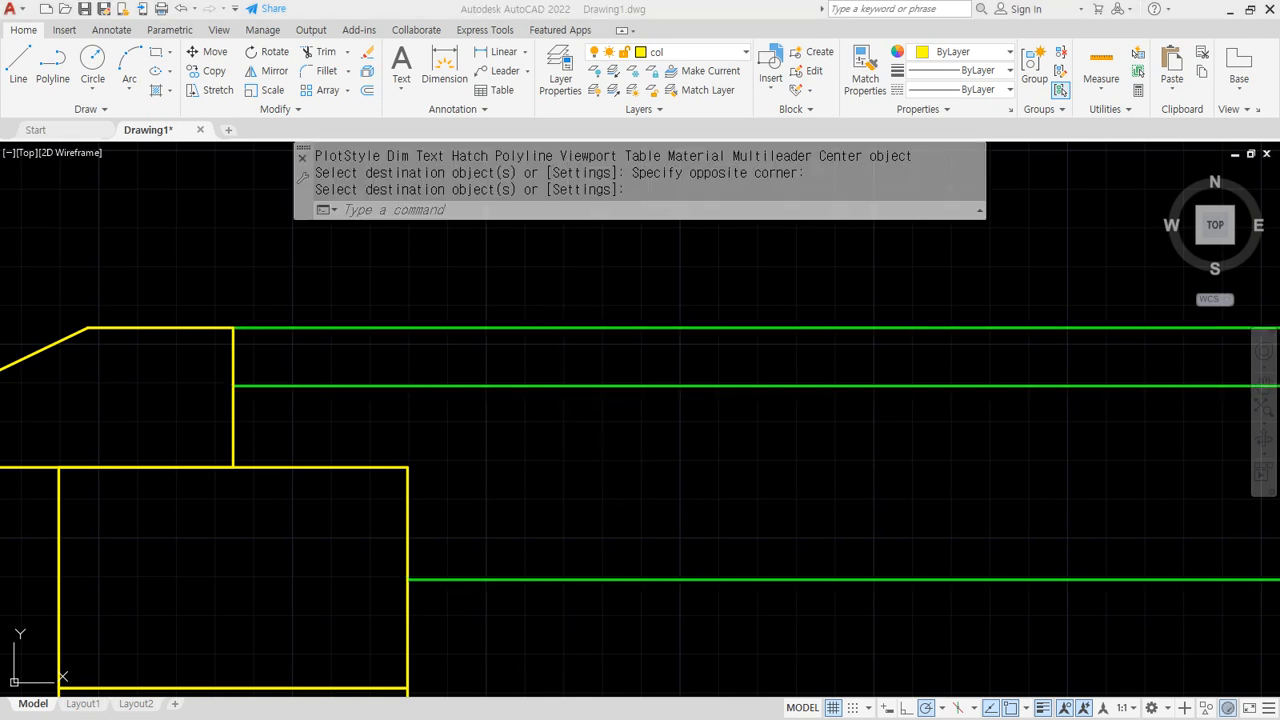
drag(405, 580, 405, 275)
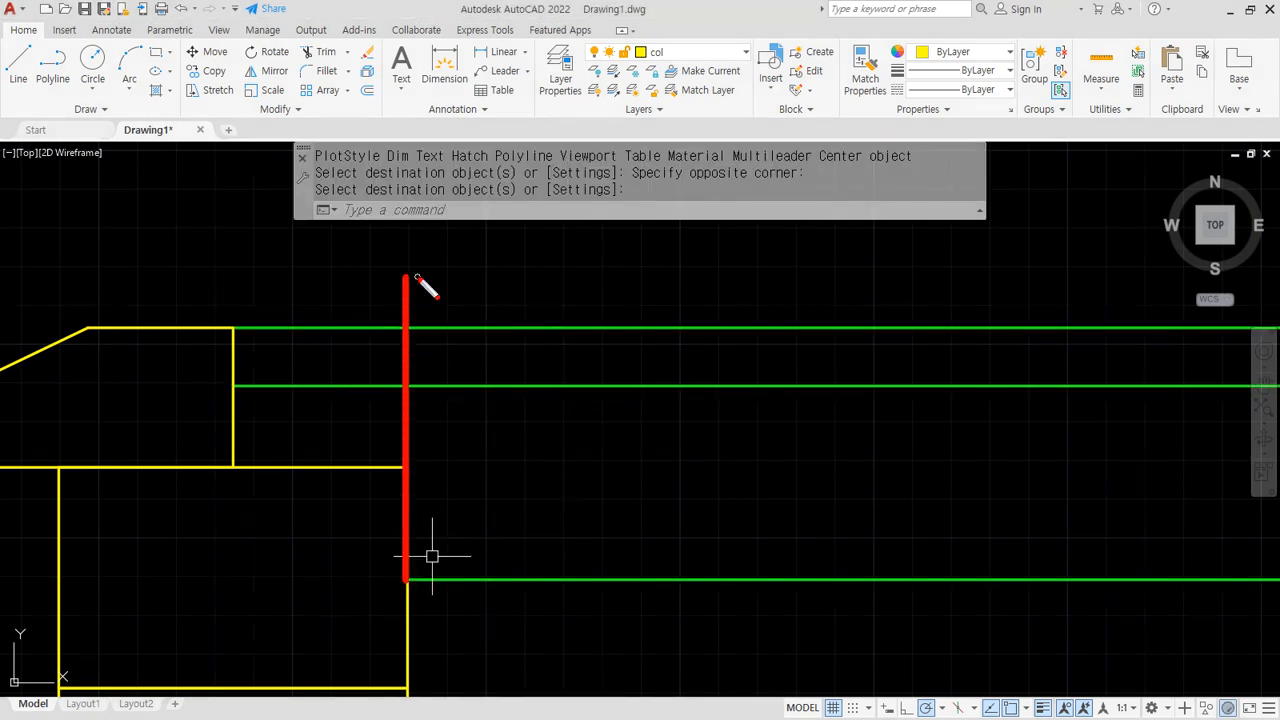
mouse_move(403, 431)
mouse_down()
mouse_move(520, 430)
mouse_move(525, 466)
mouse_up()
drag(566, 355, 566, 380)
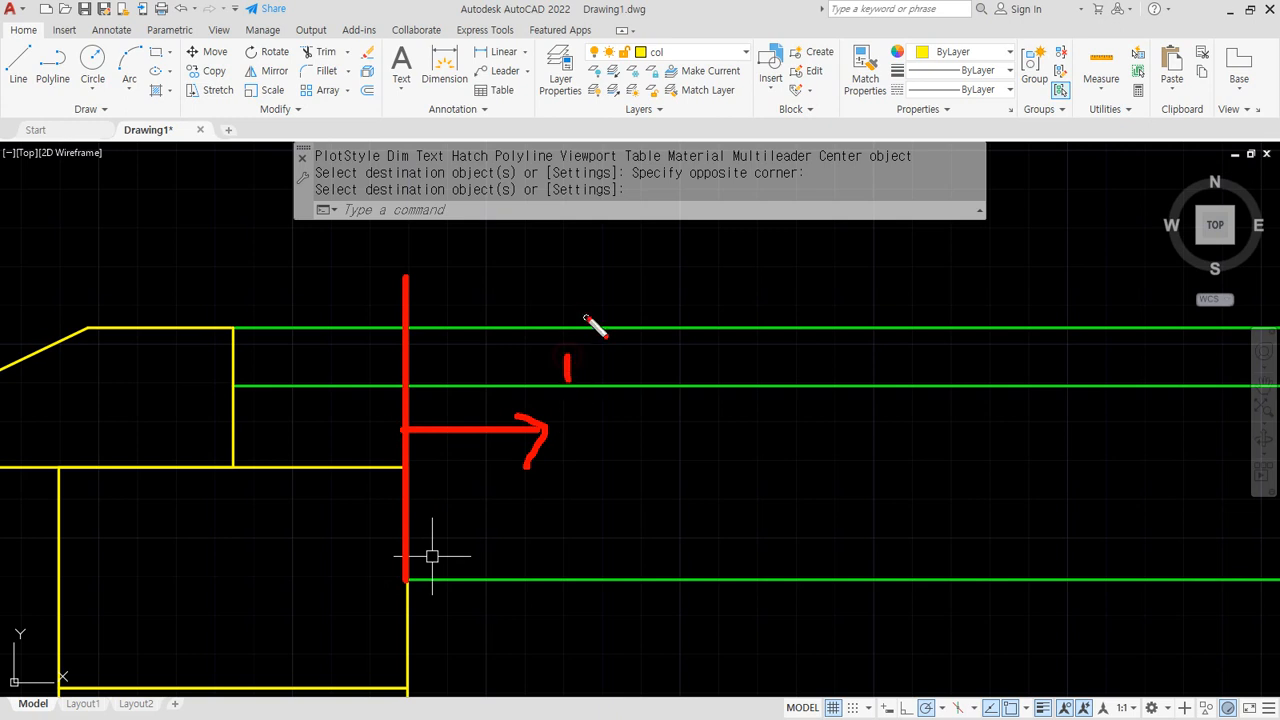
drag(586, 316, 576, 390)
drag(582, 350, 638, 369)
key(Escape)
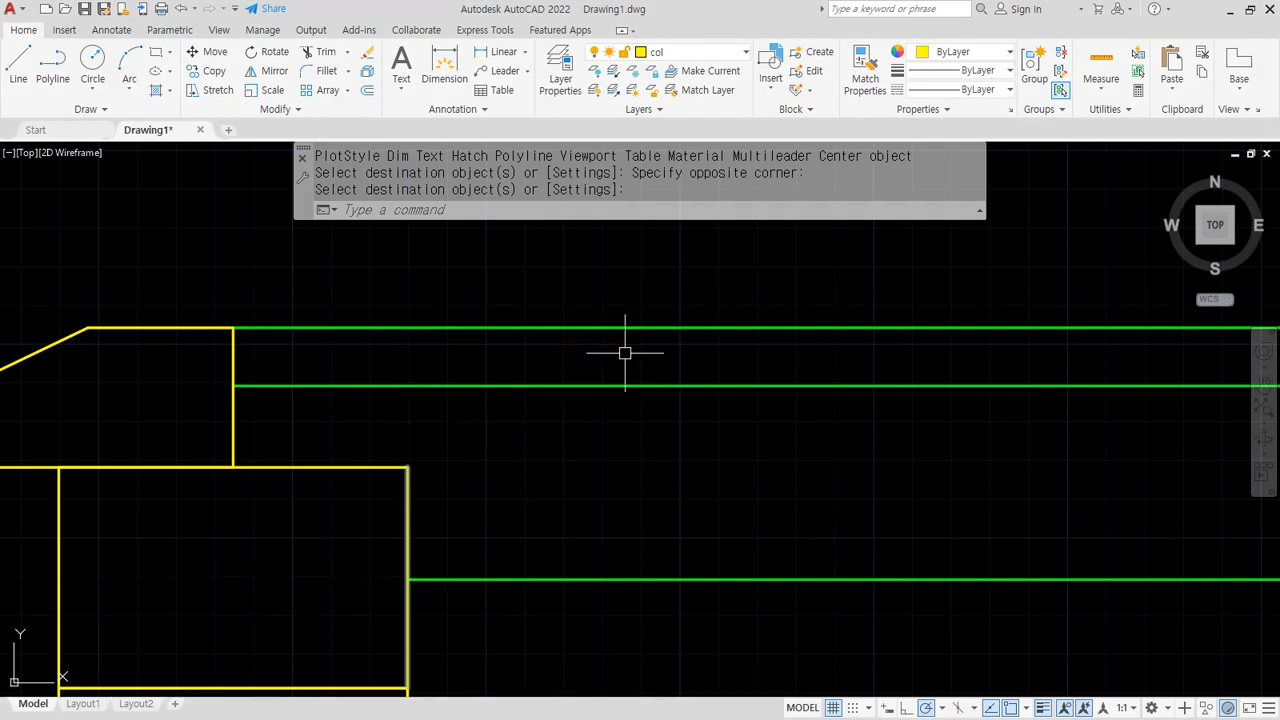
Explode the upper brick's outline into separate lines
text(x)
key(Return)
click(408, 517)
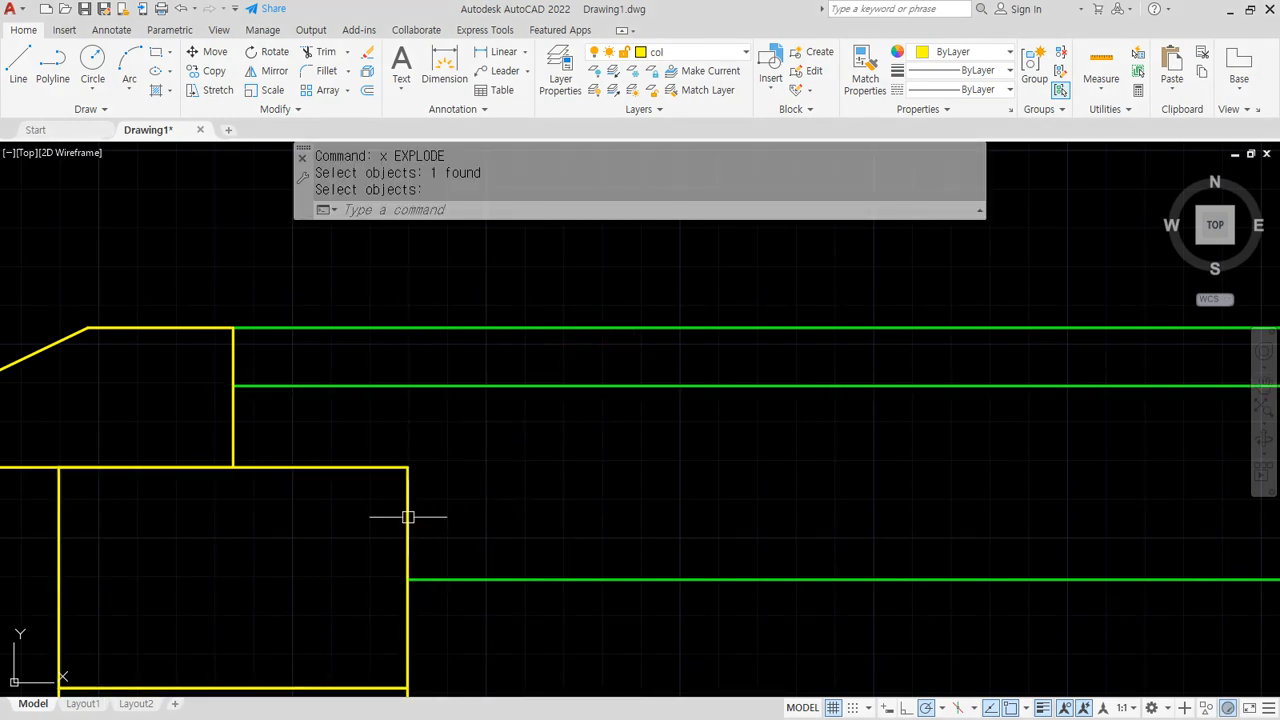
key(Return)
Offset the upper brick's inner vertical edge 150 into the raised floor to locate the first heating pipe
text(o)
key(Return)
text(150)
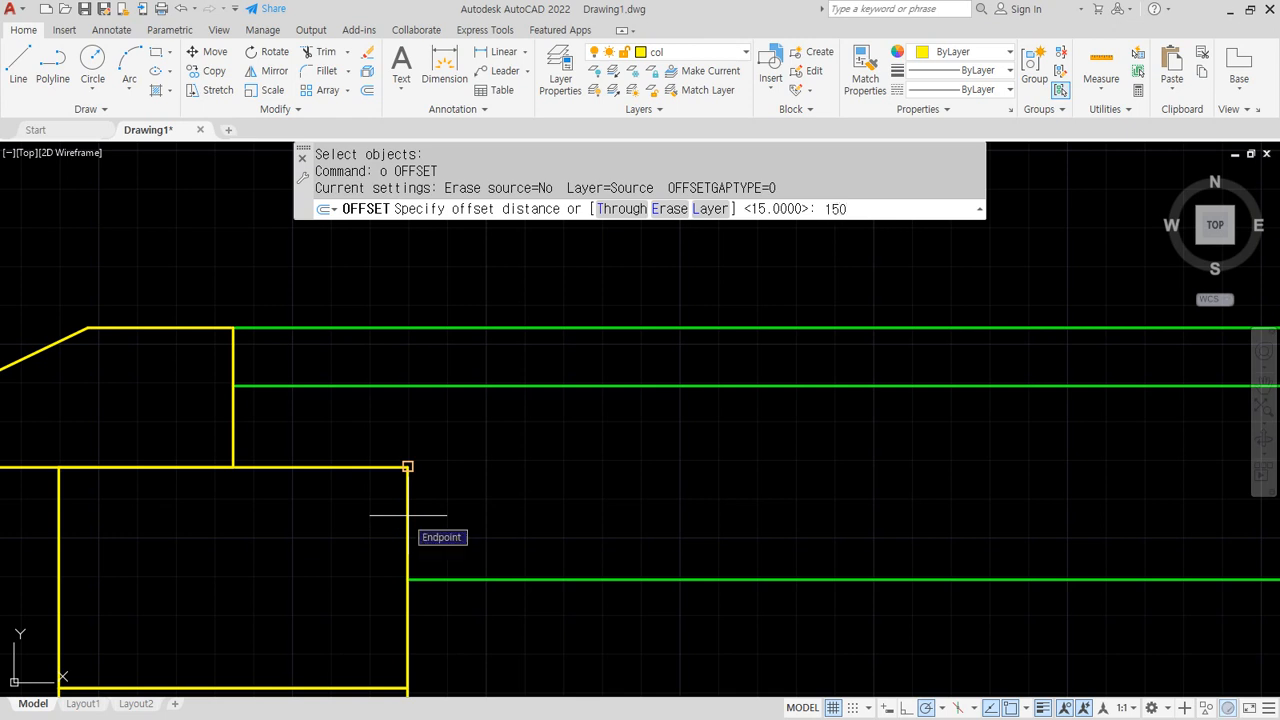
key(Return)
click(405, 517)
click(806, 488)
key(Return)
middle_drag(806, 488, 583, 417)
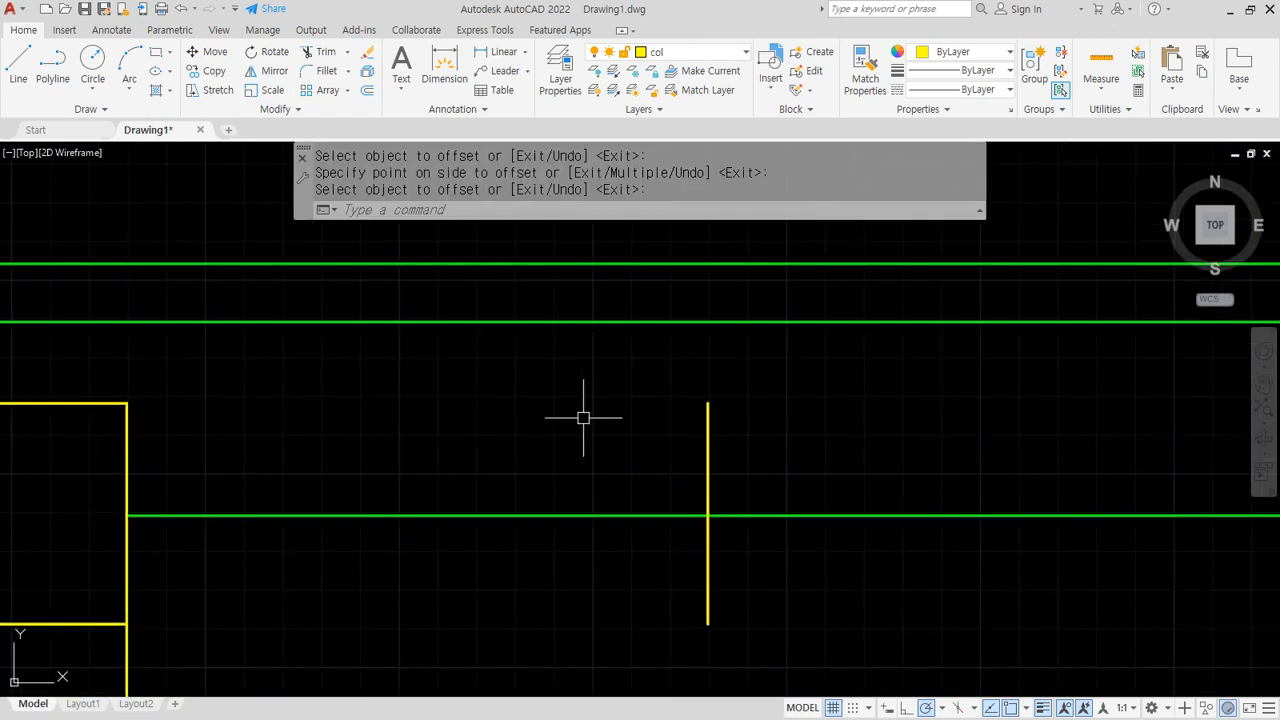
Extend the offset vertical line up to the lower finish line and trim its part below the insulation line
text(ex)
key(Return)
key(Return)
text(tr)
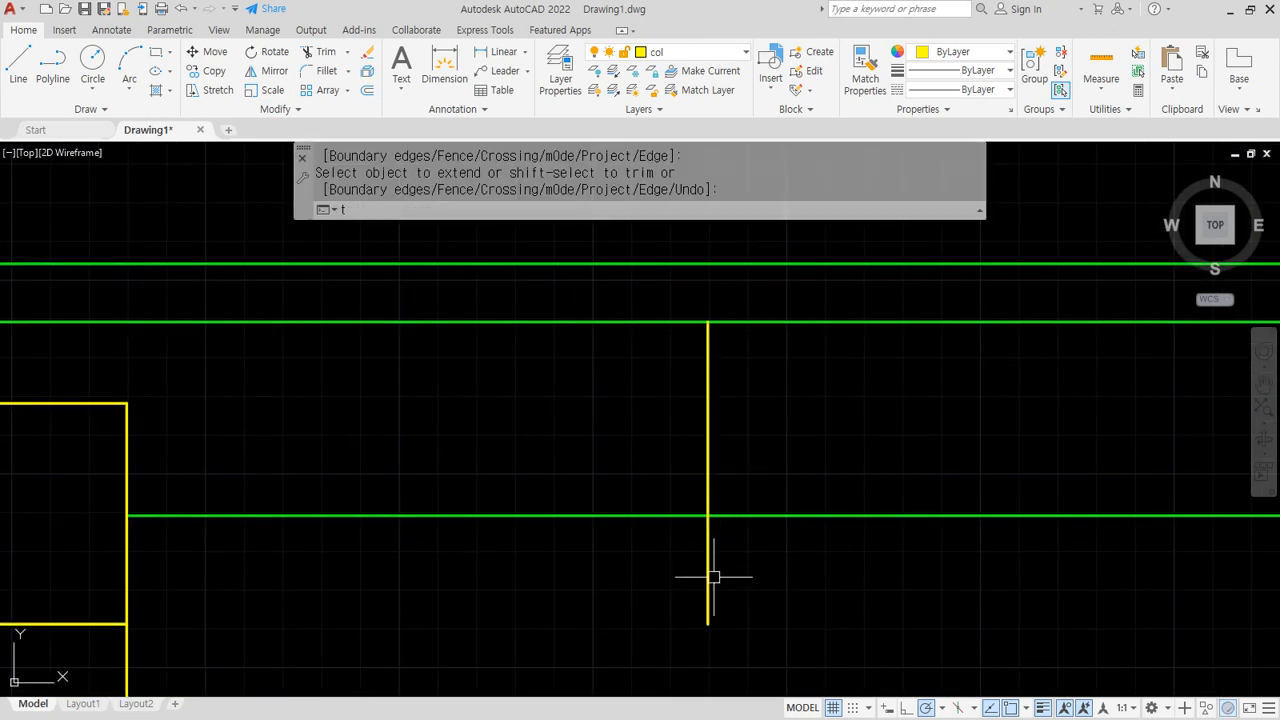
key(Return)
click(709, 579)
key(Return)
Draw a circle of diameter 20 centred on the vertical line's midpoint for the pipe
text(c)
key(Return)
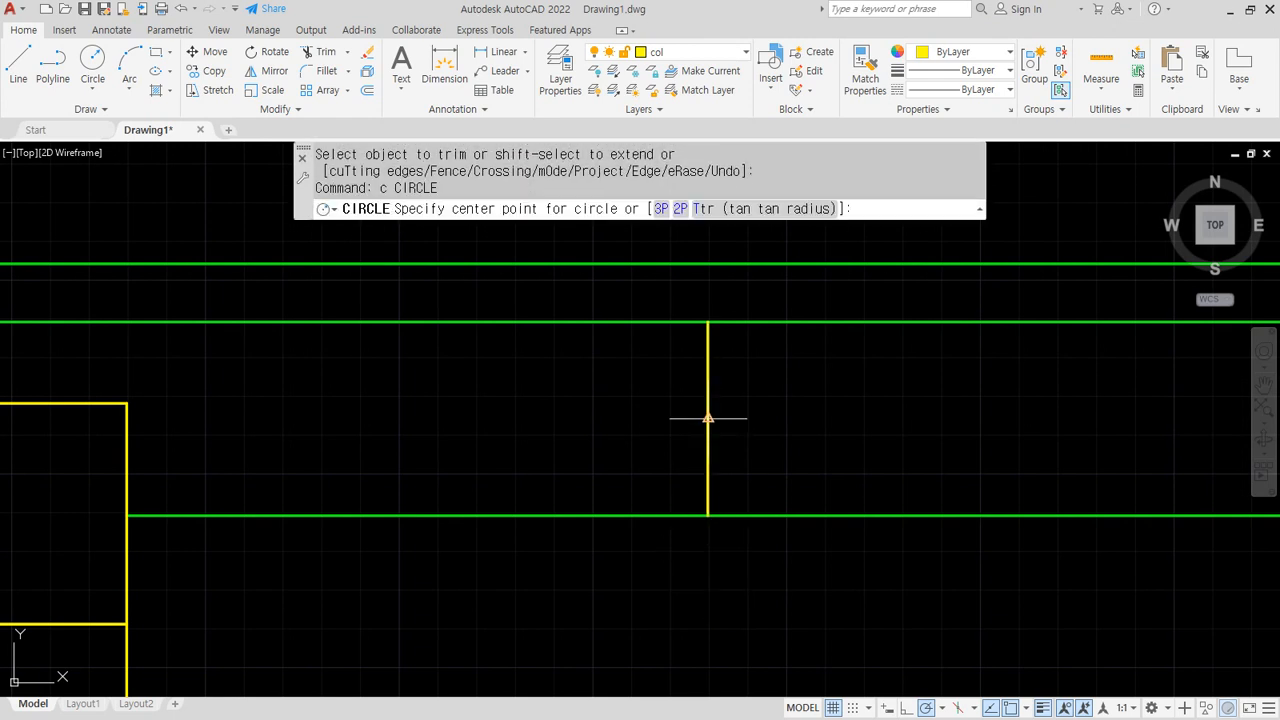
click(708, 418)
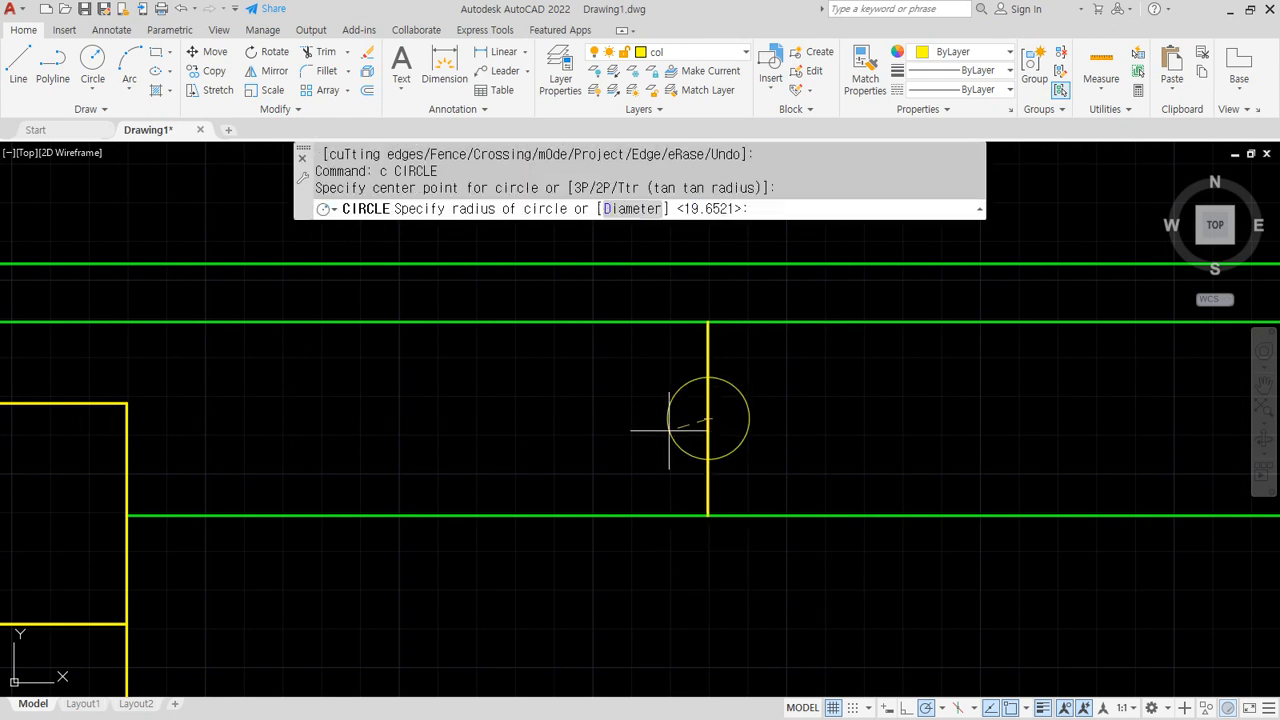
text(d)
key(Return)
text(20)
key(Return)
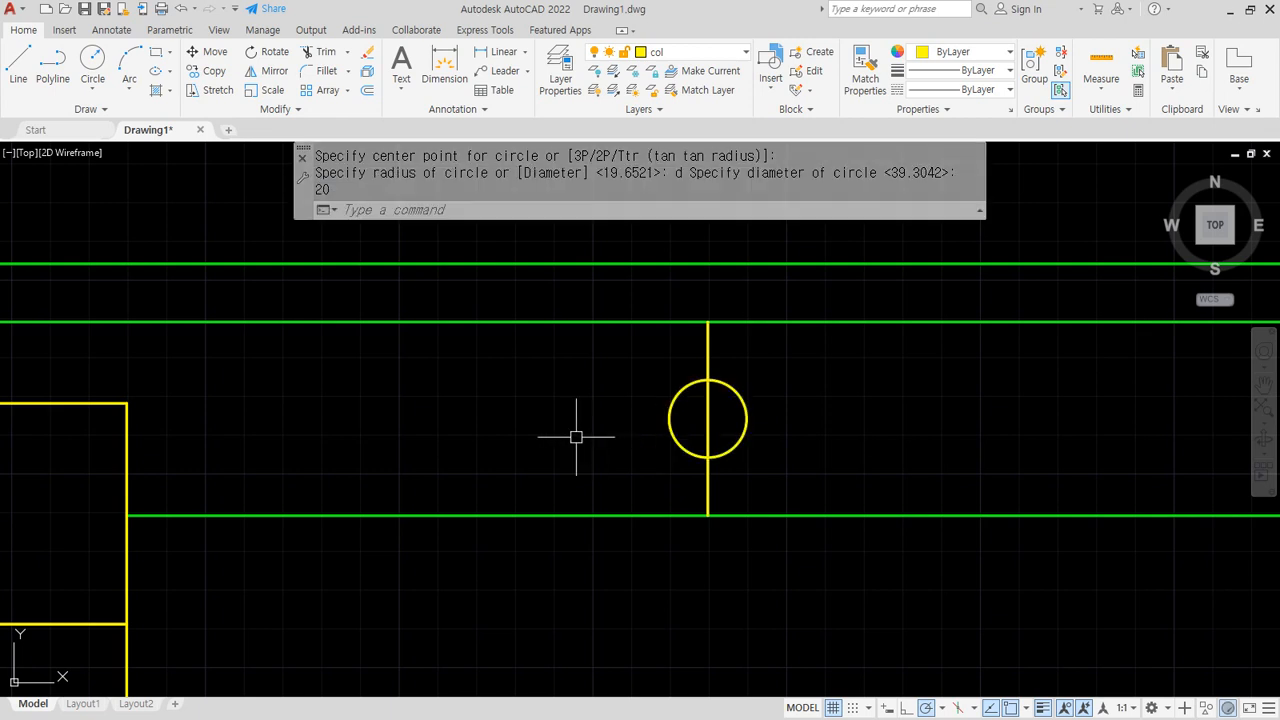
click(708, 418)
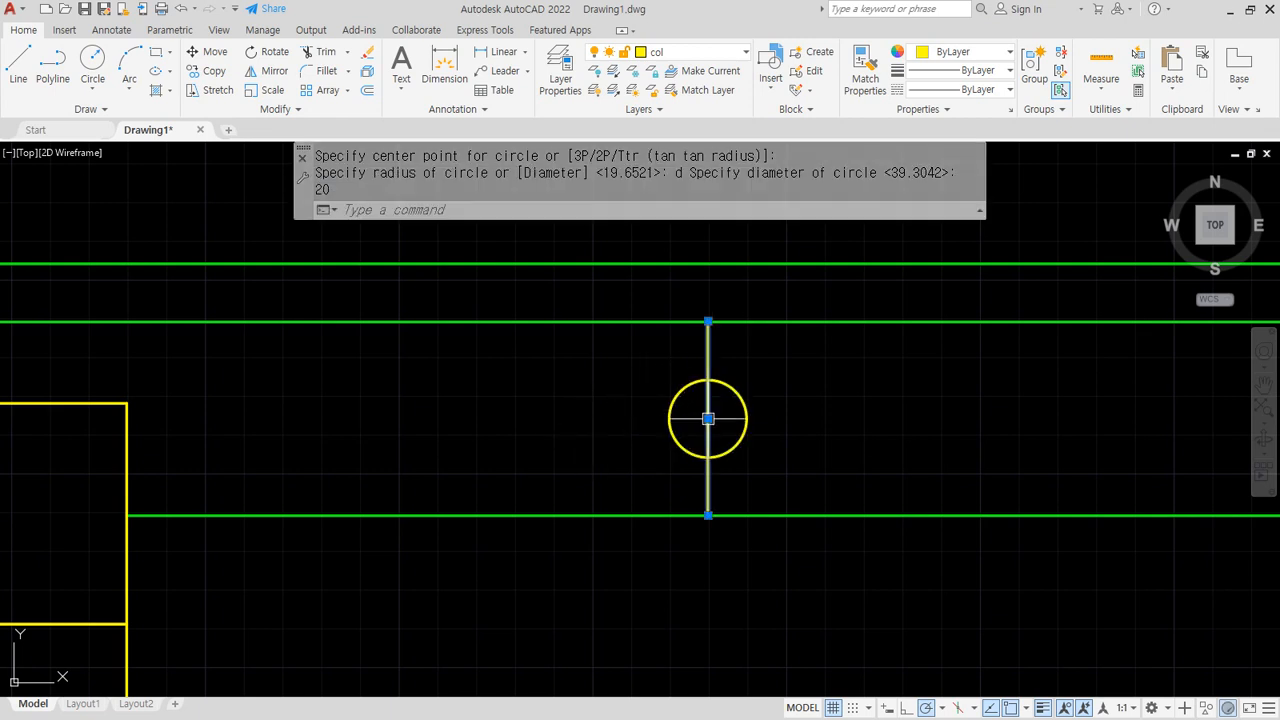
text(e)
key(Return)
key(ctrl+z)
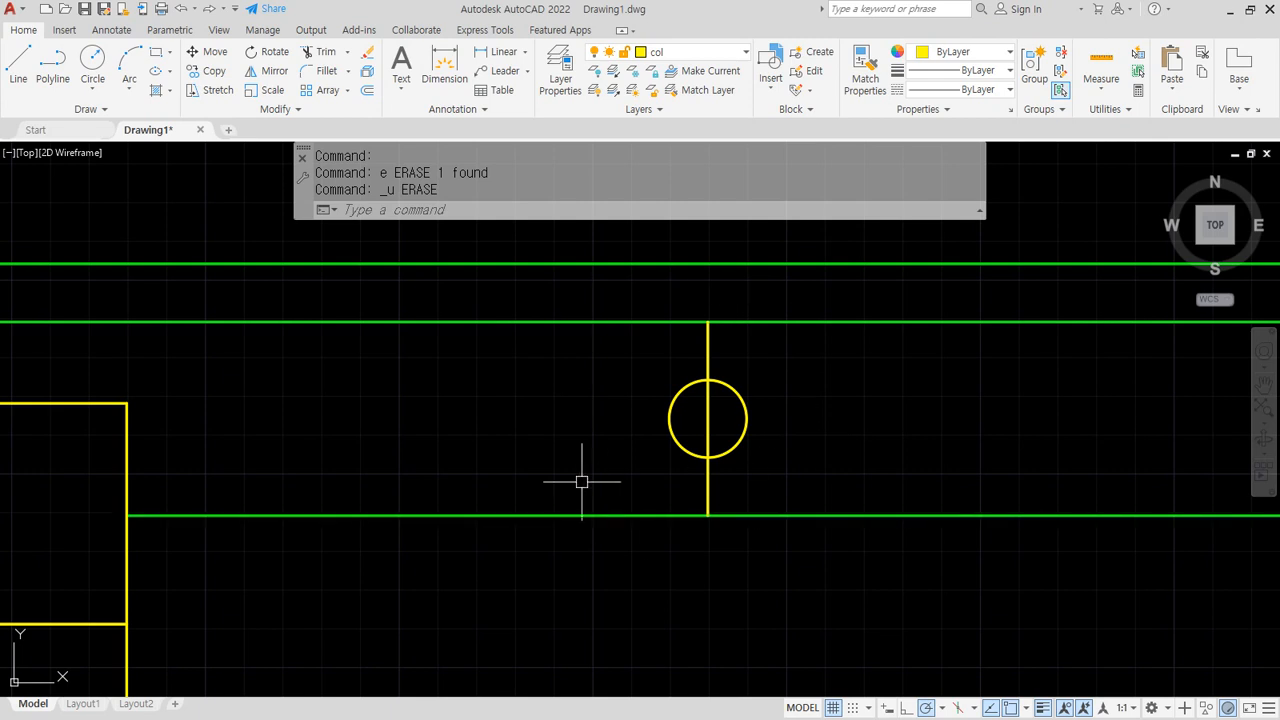
text(l)
key(Return)
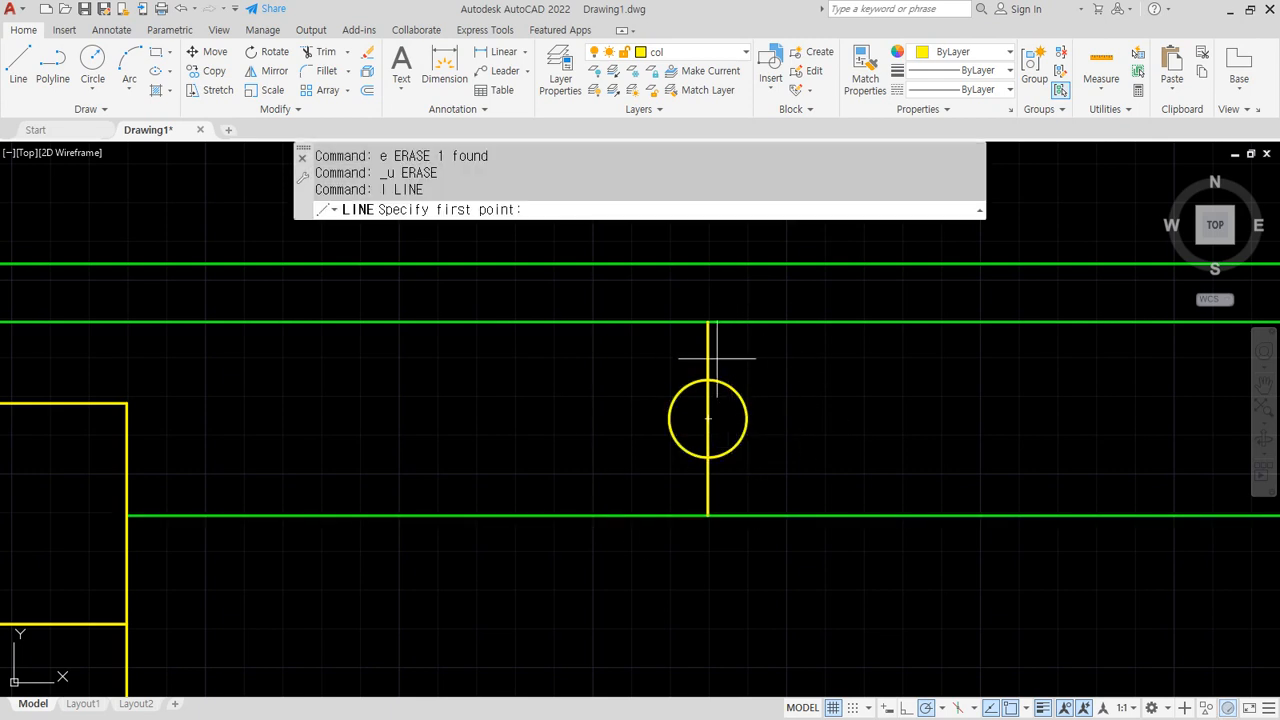
key(Escape)
Stretch both ends of the pipe's vertical line well beyond the floor's top line and the insulation line
click(712, 345)
click(708, 321)
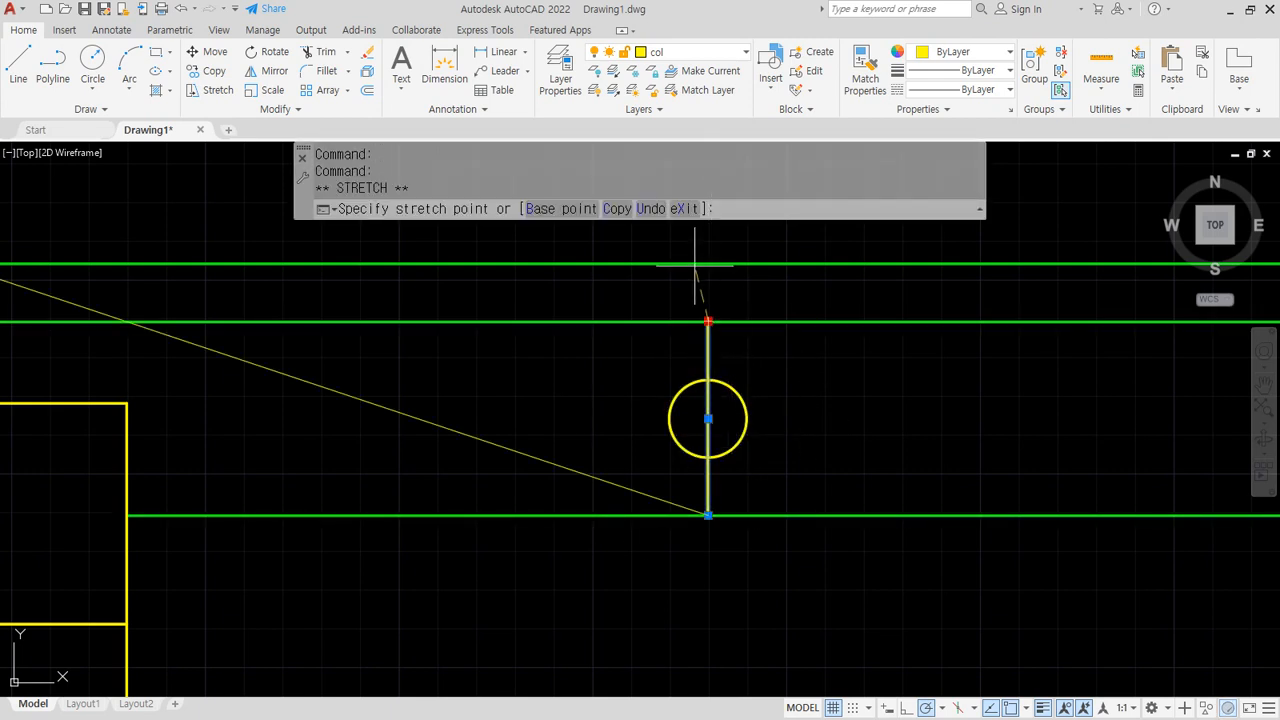
scroll(705, 386, down, 2)
click(709, 301)
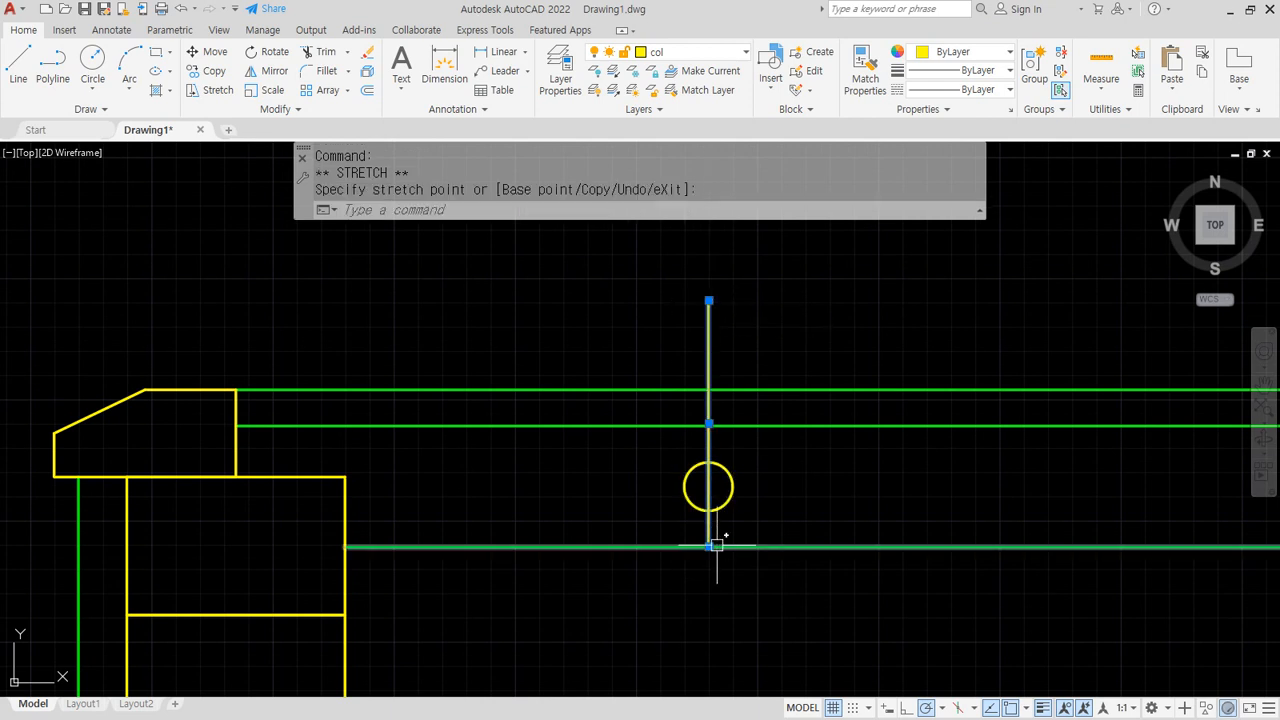
click(708, 546)
click(708, 682)
key(Escape)
middle_drag(687, 595, 657, 546)
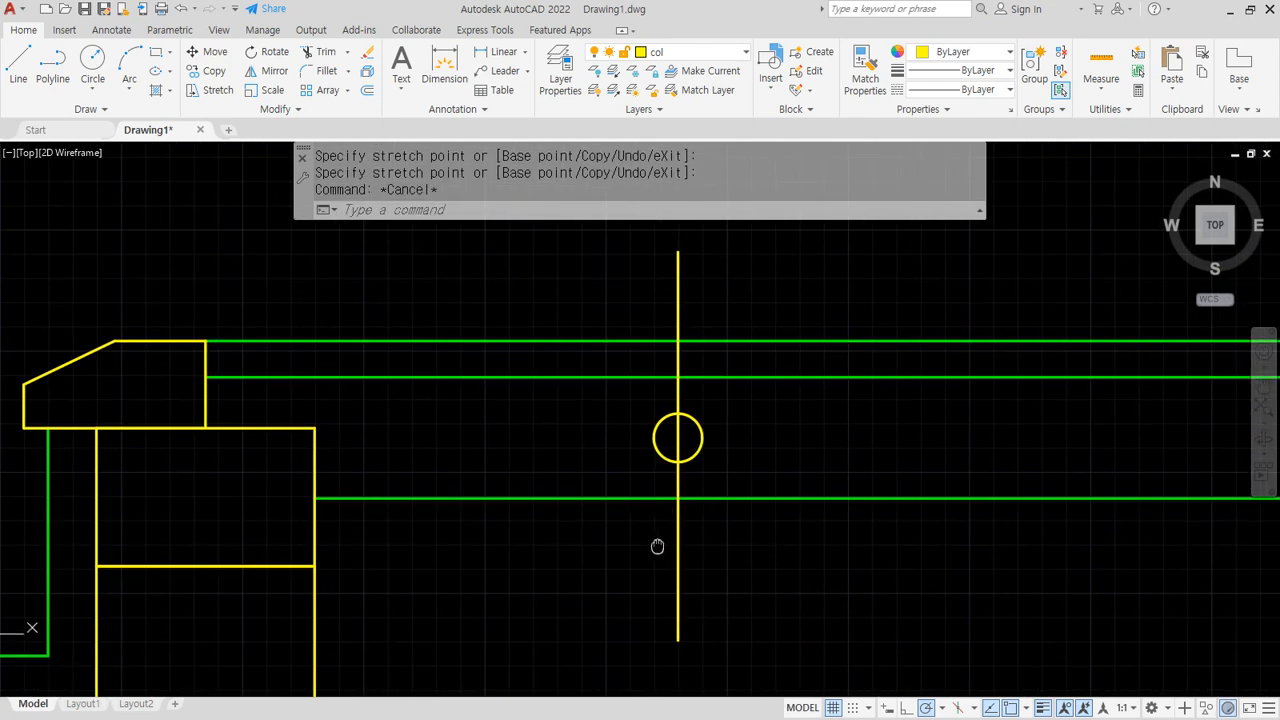
Draw a large helper circle concentric with the pipe, its radius reaching the vertical line's upper end
text(c)
key(Return)
text(cen)
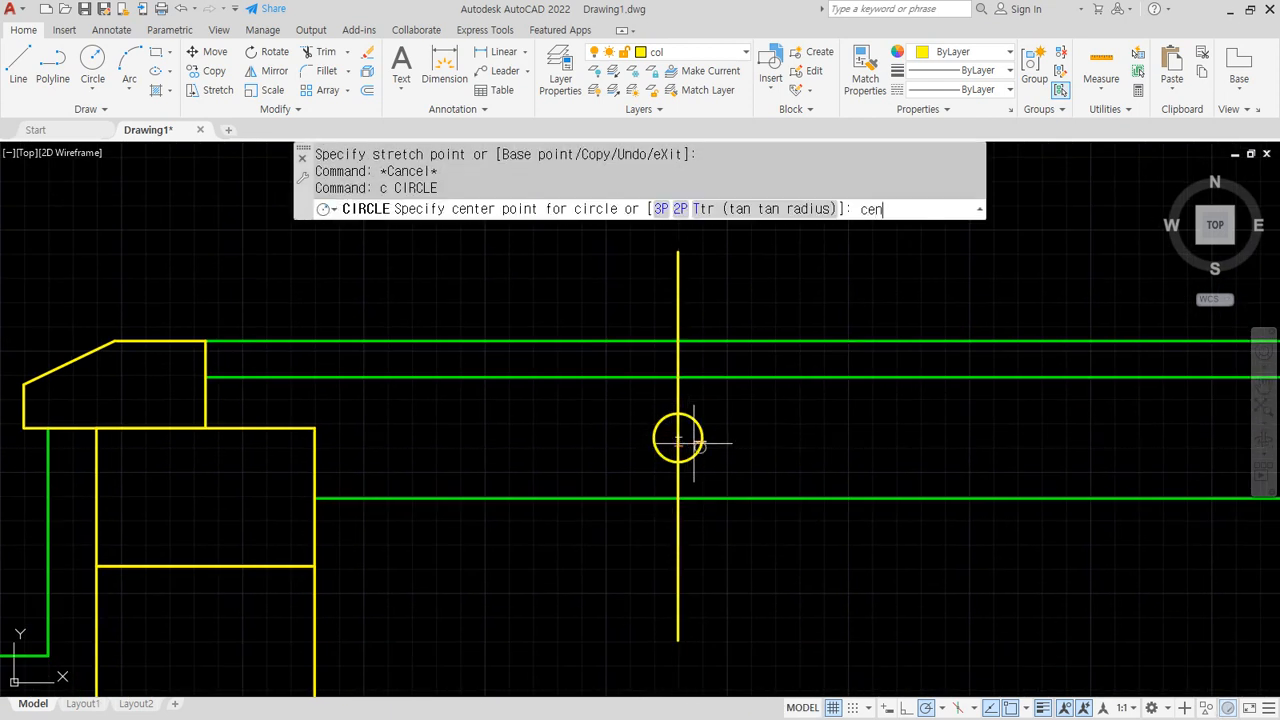
key(Return)
click(678, 438)
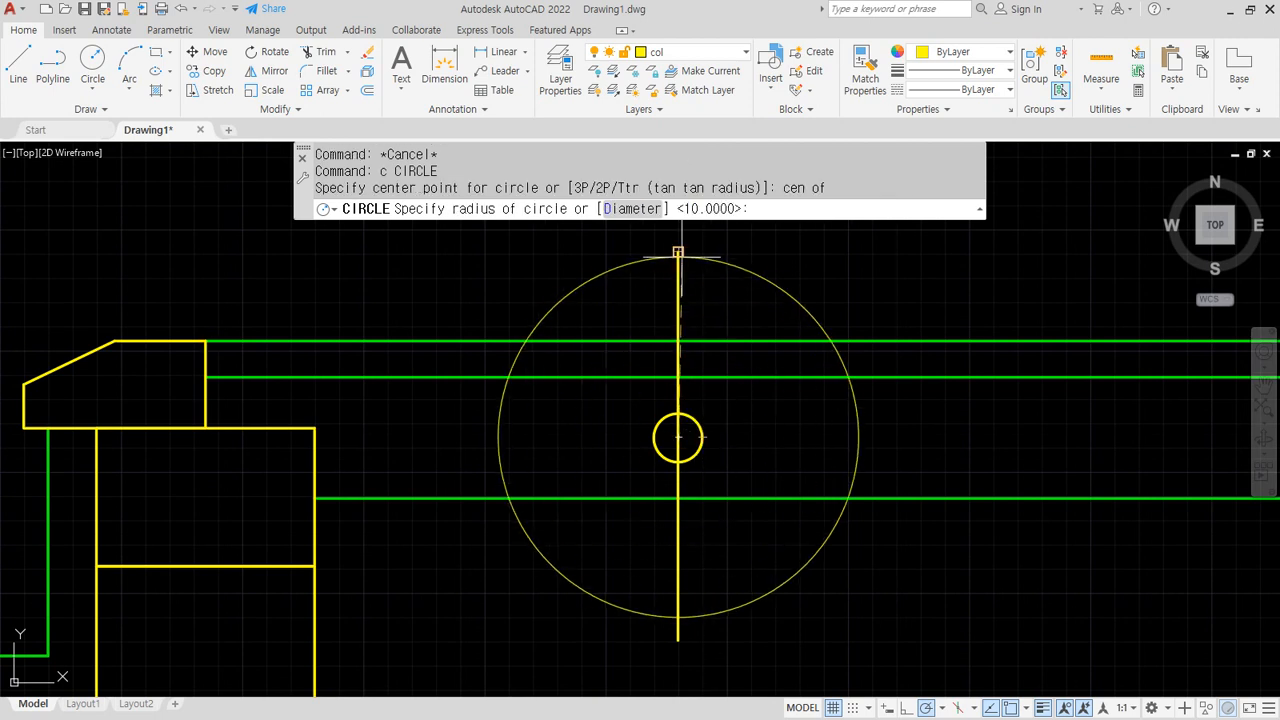
click(678, 251)
Trim the vertical line's end that sticks out below the large helper circle
text(tr)
key(Return)
key(Return)
click(672, 644)
click(669, 644)
click(669, 644)
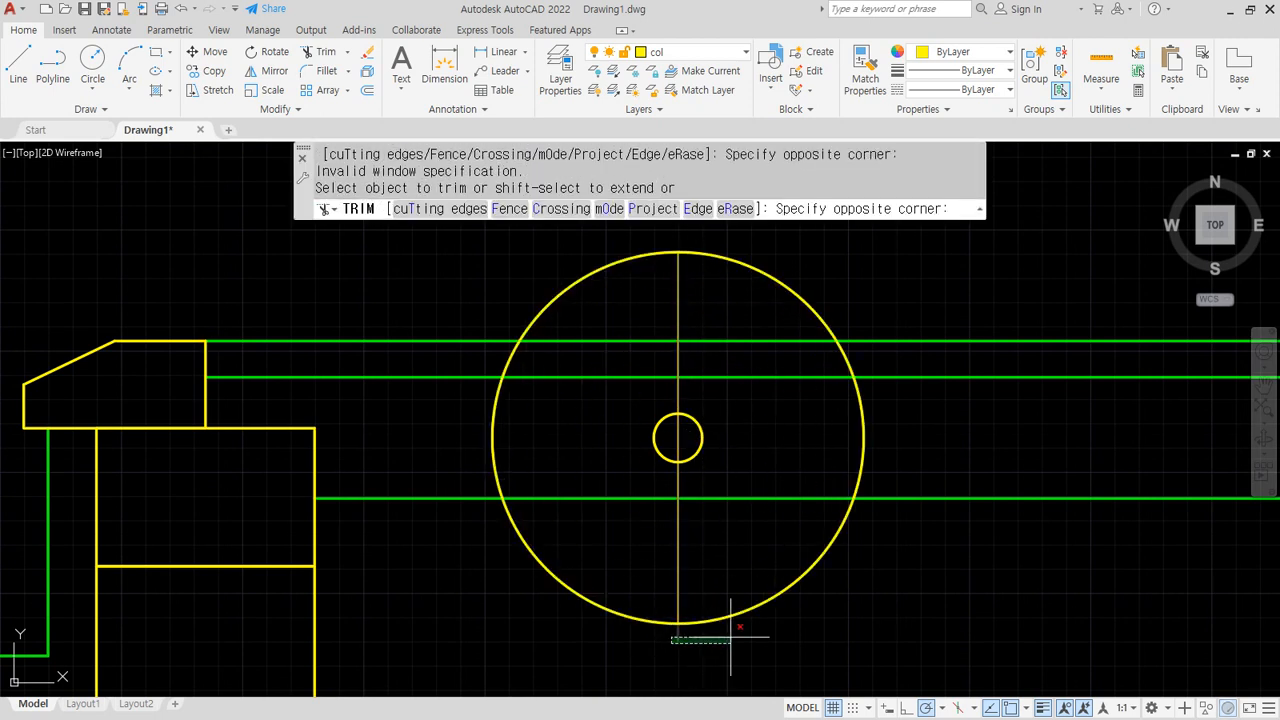
click(736, 636)
key(Return)
Draw a horizontal line through the pipe's centre between the opposite quadrants of the large helper circle
text(l)
key(Return)
click(492, 437)
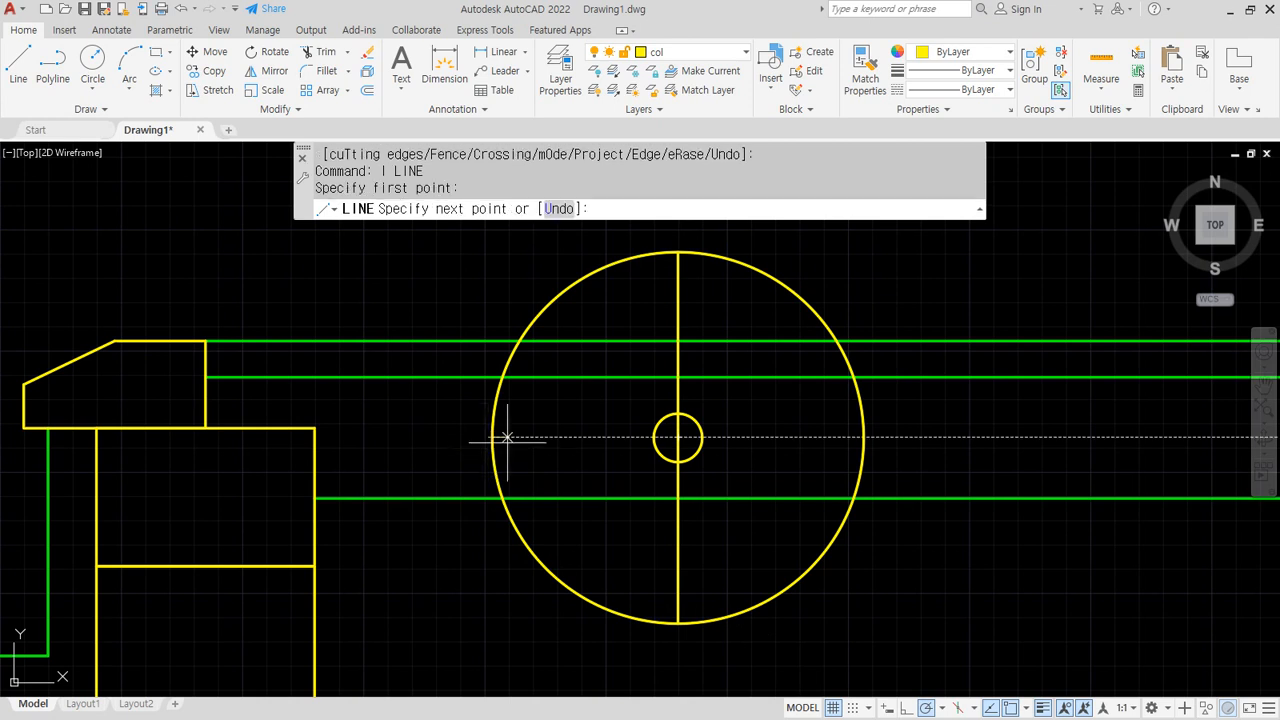
click(864, 437)
key(Escape)
Erase the large helper circle around the pipe
click(829, 544)
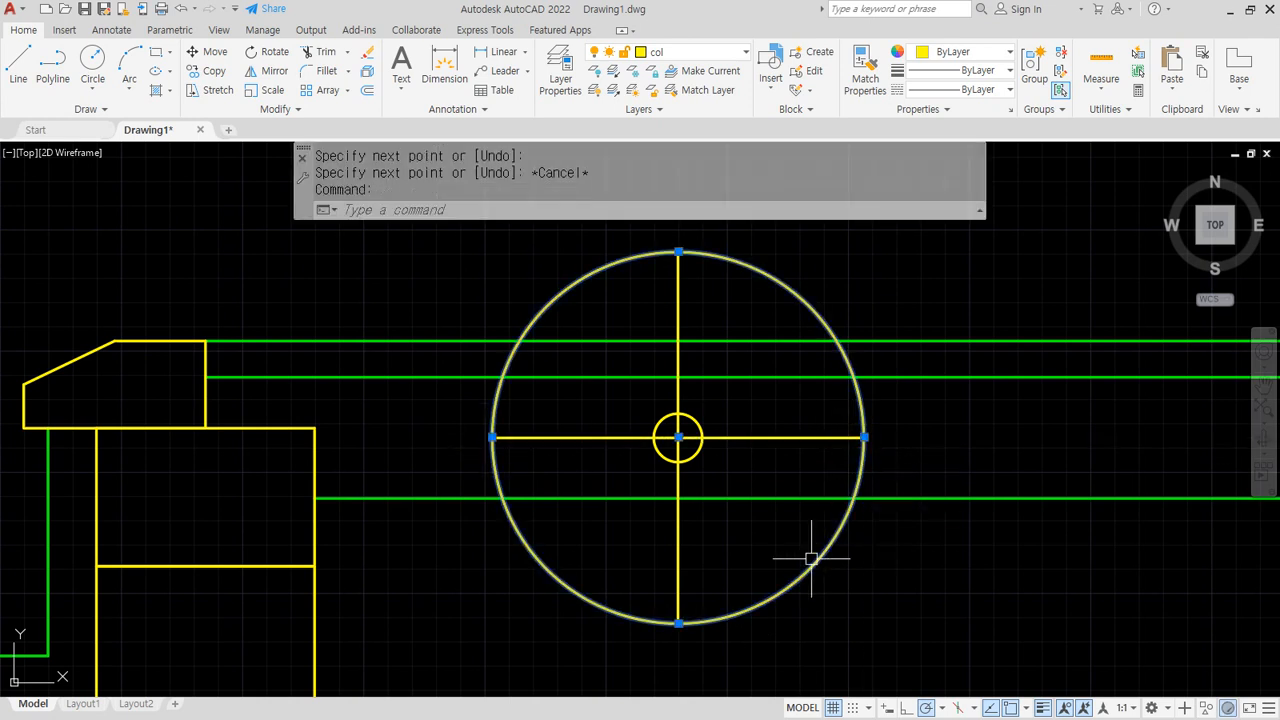
text(e)
key(Return)
Move the pipe's horizontal and vertical centre lines to the cen layer
click(758, 435)
click(720, 394)
click(700, 300)
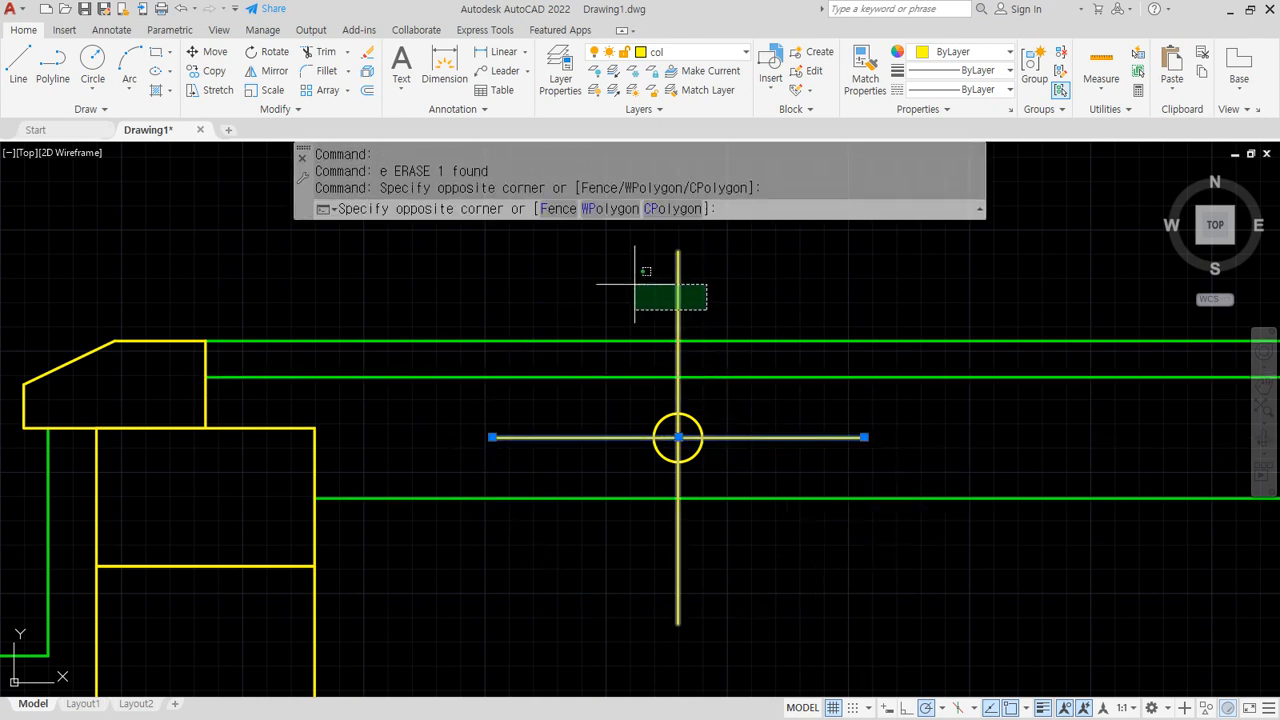
click(600, 240)
click(686, 52)
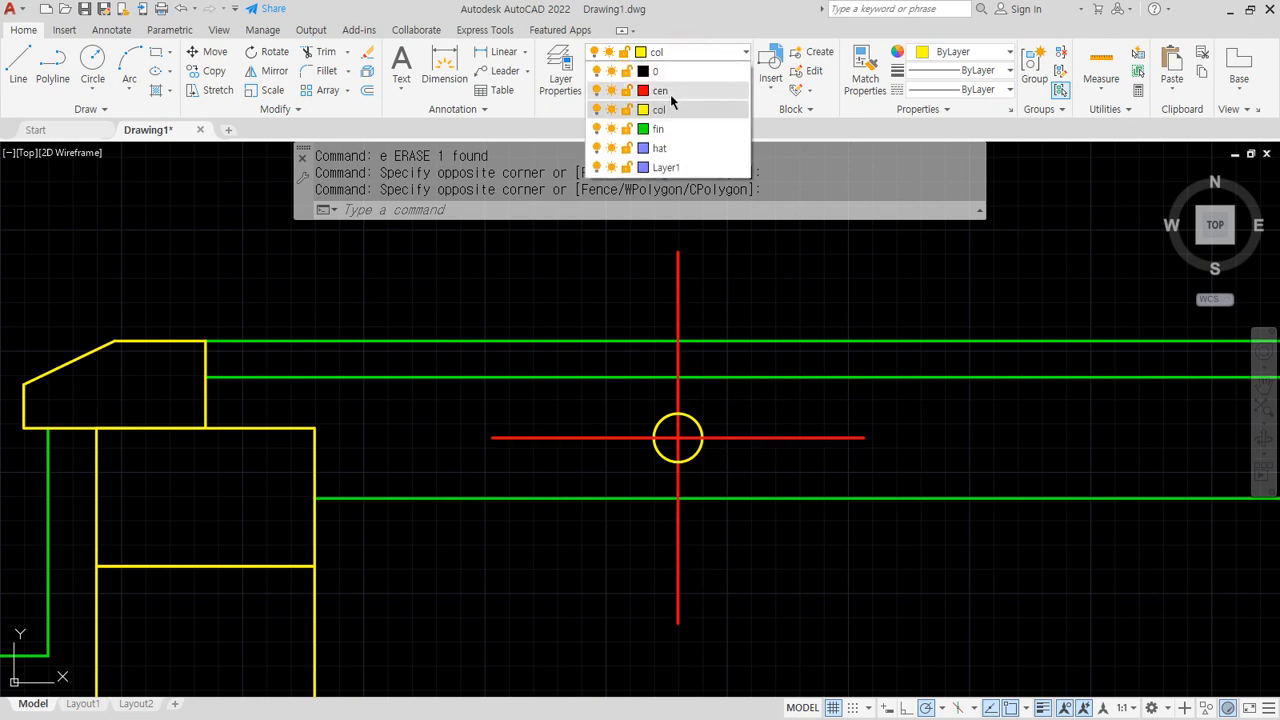
click(671, 93)
key(Escape)
key(Escape)
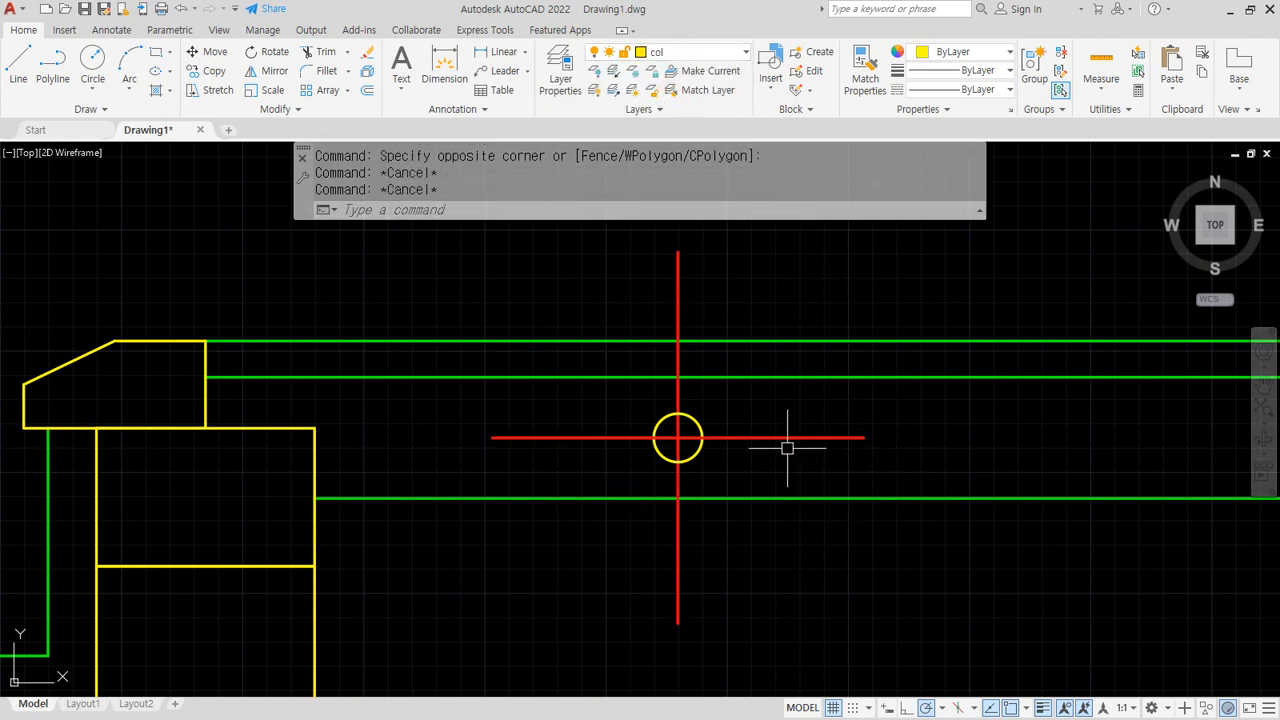
scroll(737, 443, down, 5)
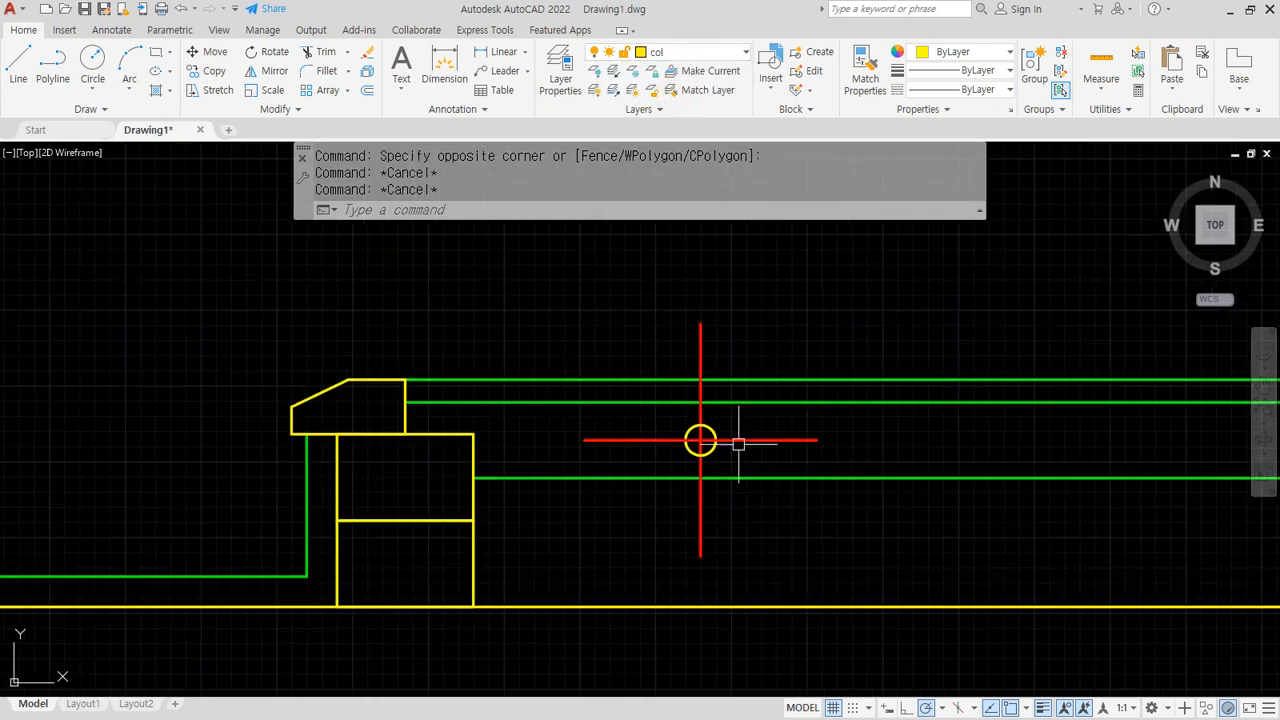
mouse_move(737, 443)
middle_down()
mouse_move(995, 441)
mouse_move(463, 389)
middle_up()
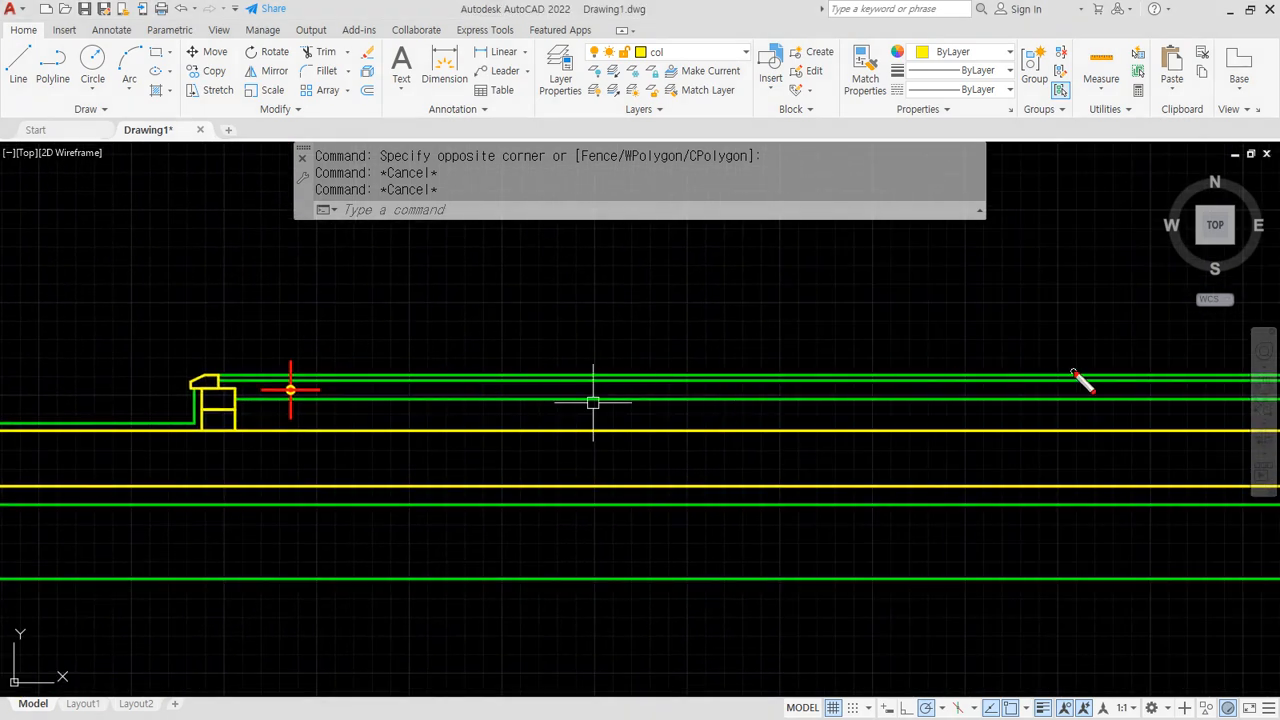
scroll(255, 425, up, 2)
key(Escape)
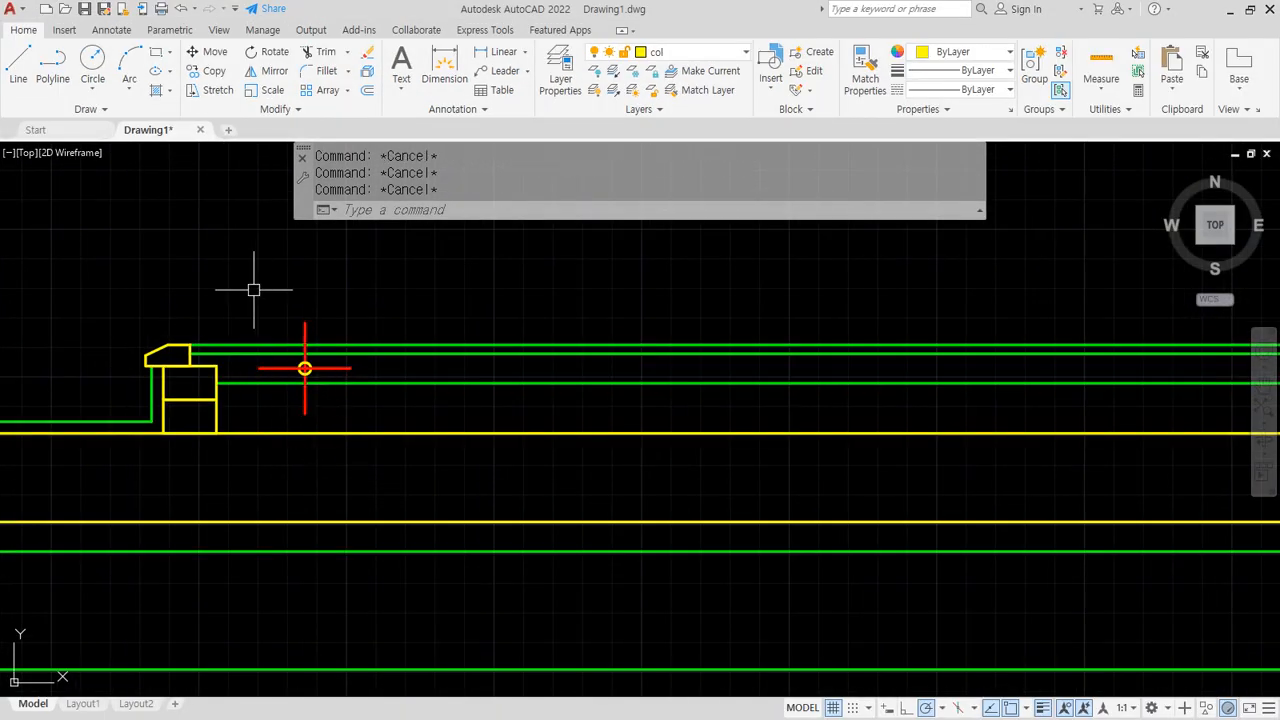
Copy the heating pipe with its centre lines along the raised floor as a horizontal array of 10 items spaced 250 apart
scroll(246, 301, up, 1)
text(cp)
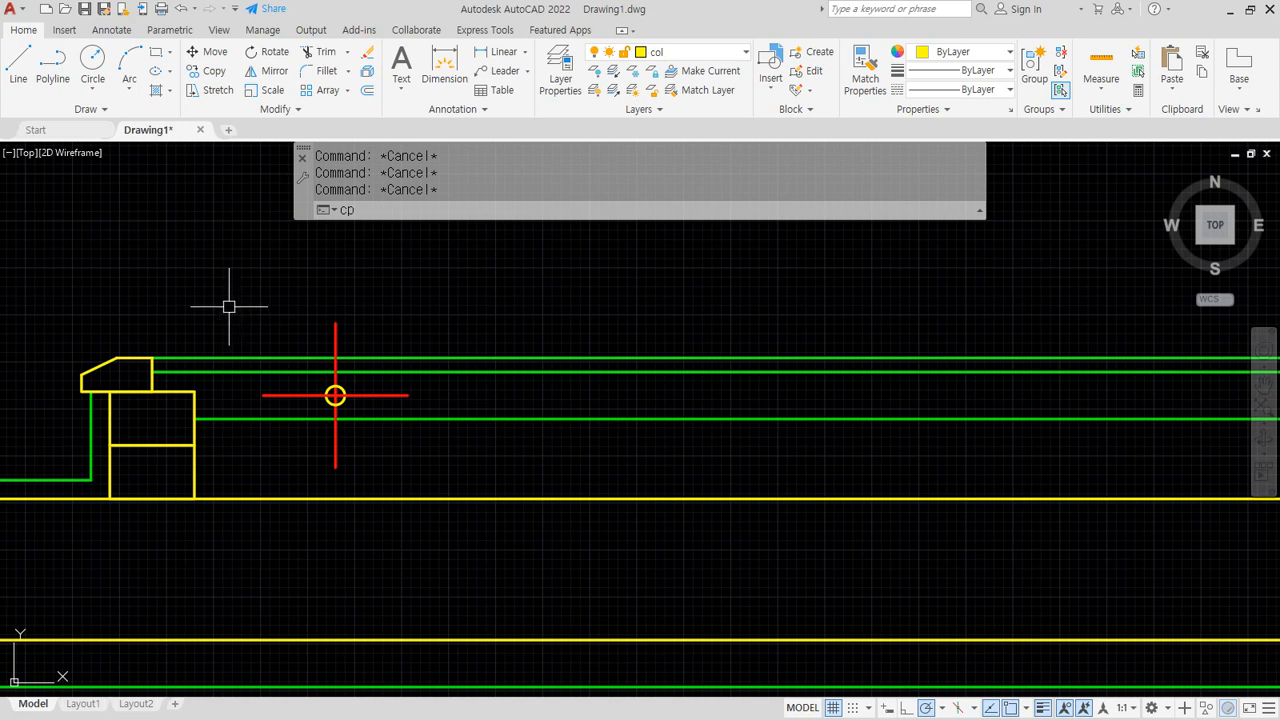
key(Return)
click(228, 303)
click(428, 497)
key(Return)
click(335, 395)
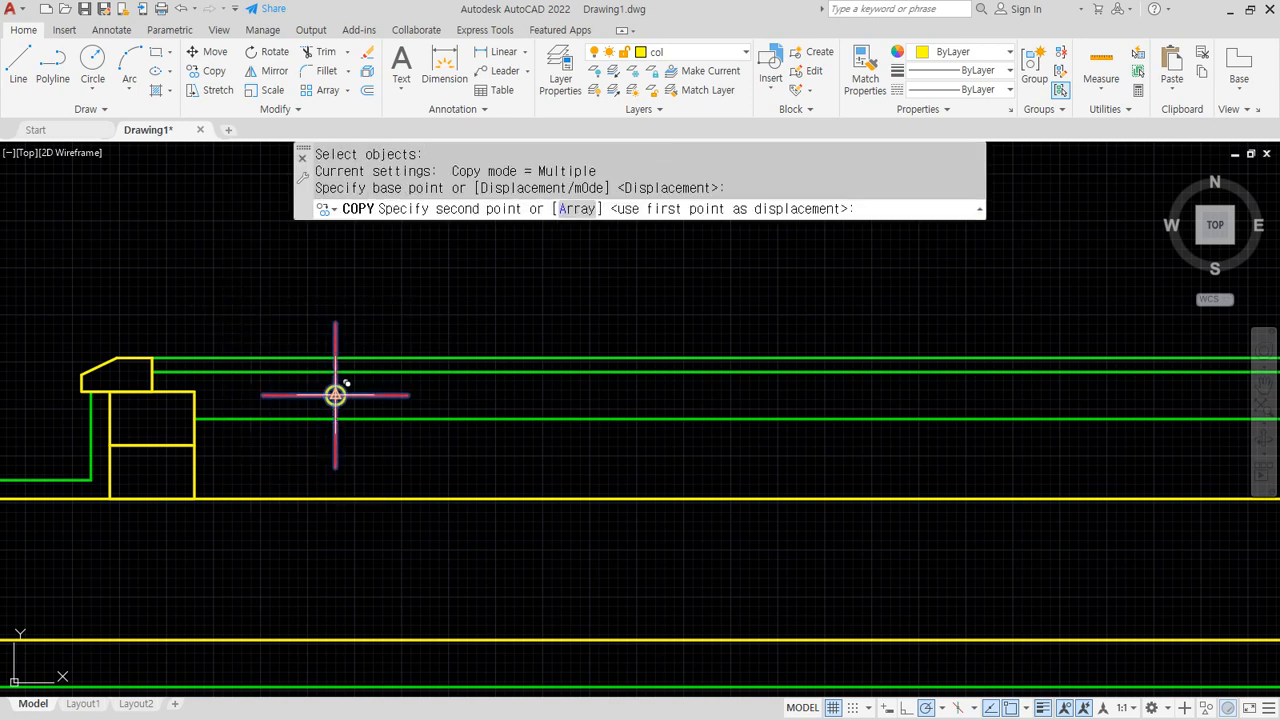
click(576, 209)
text(10)
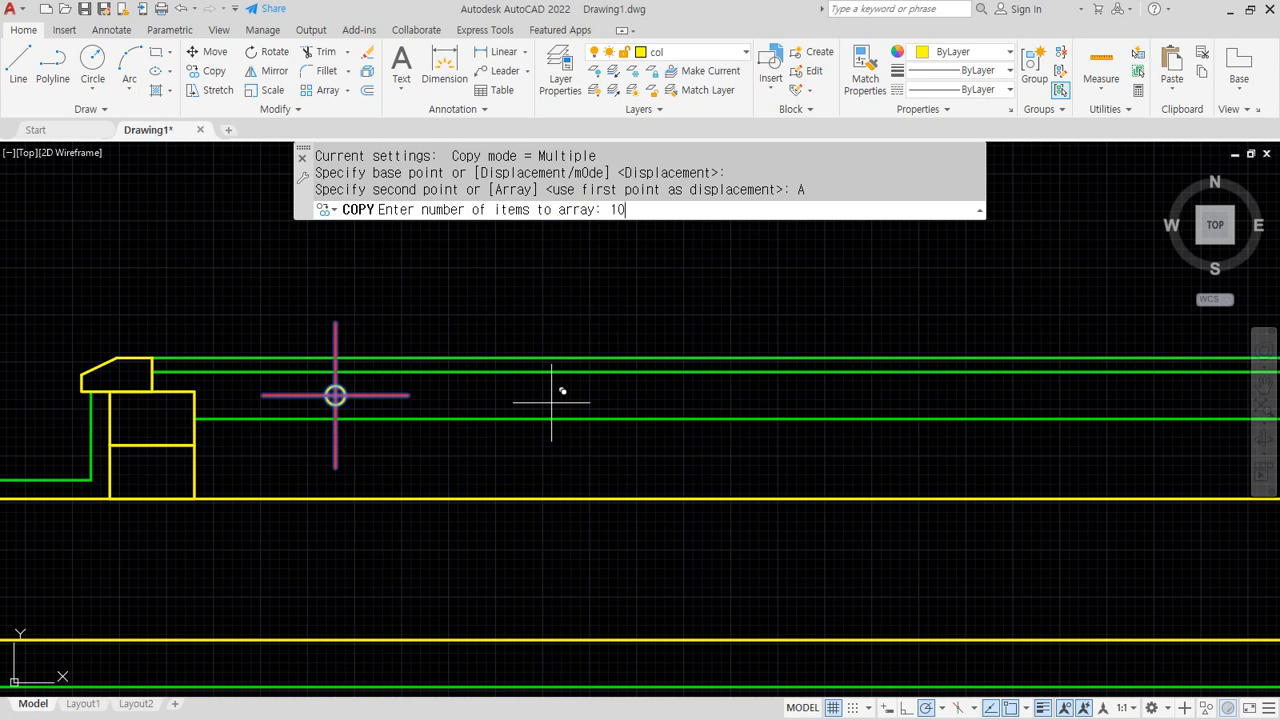
key(Return)
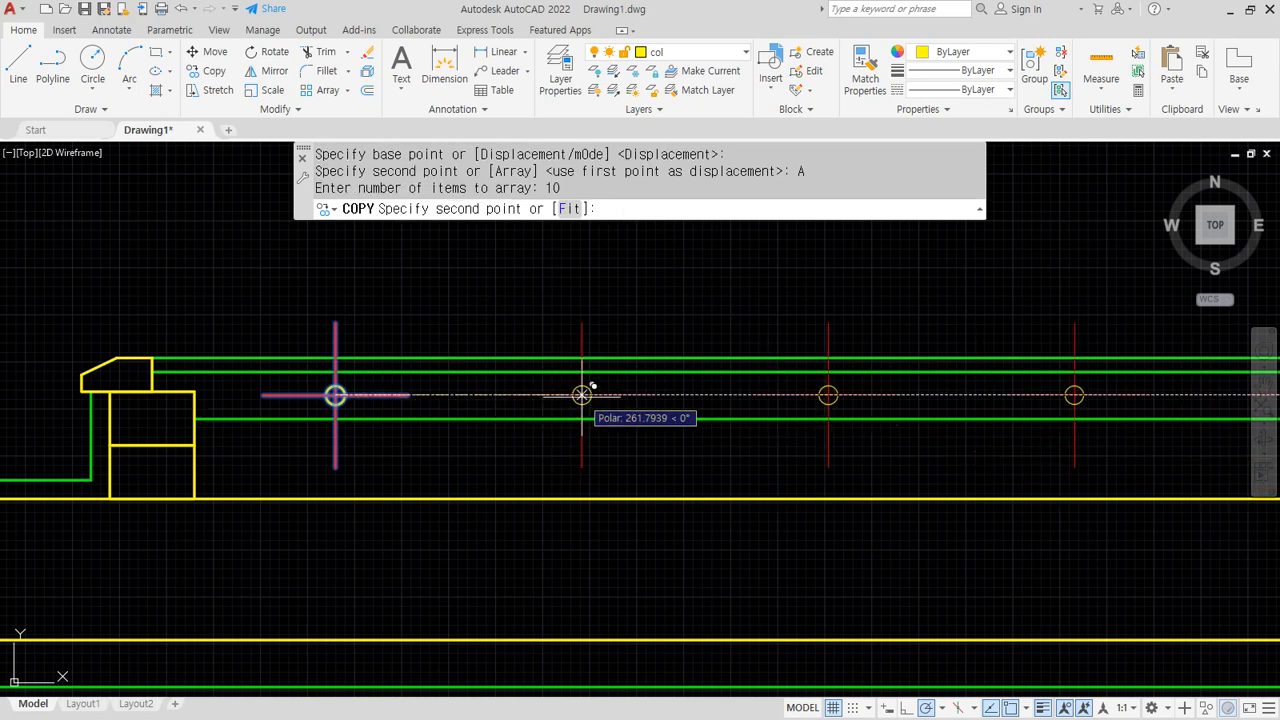
text(250)
key(Return)
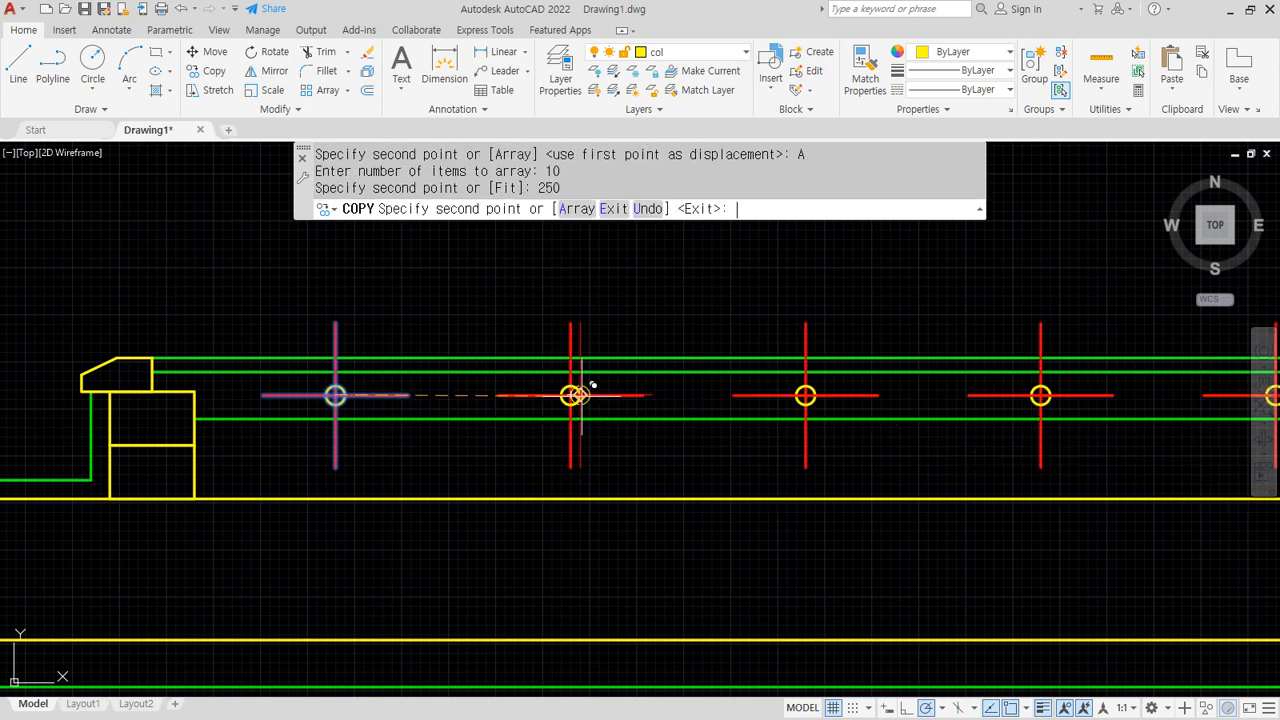
scroll(585, 502, down, 3)
middle_drag(911, 471, 694, 440)
middle_drag(811, 440, 926, 437)
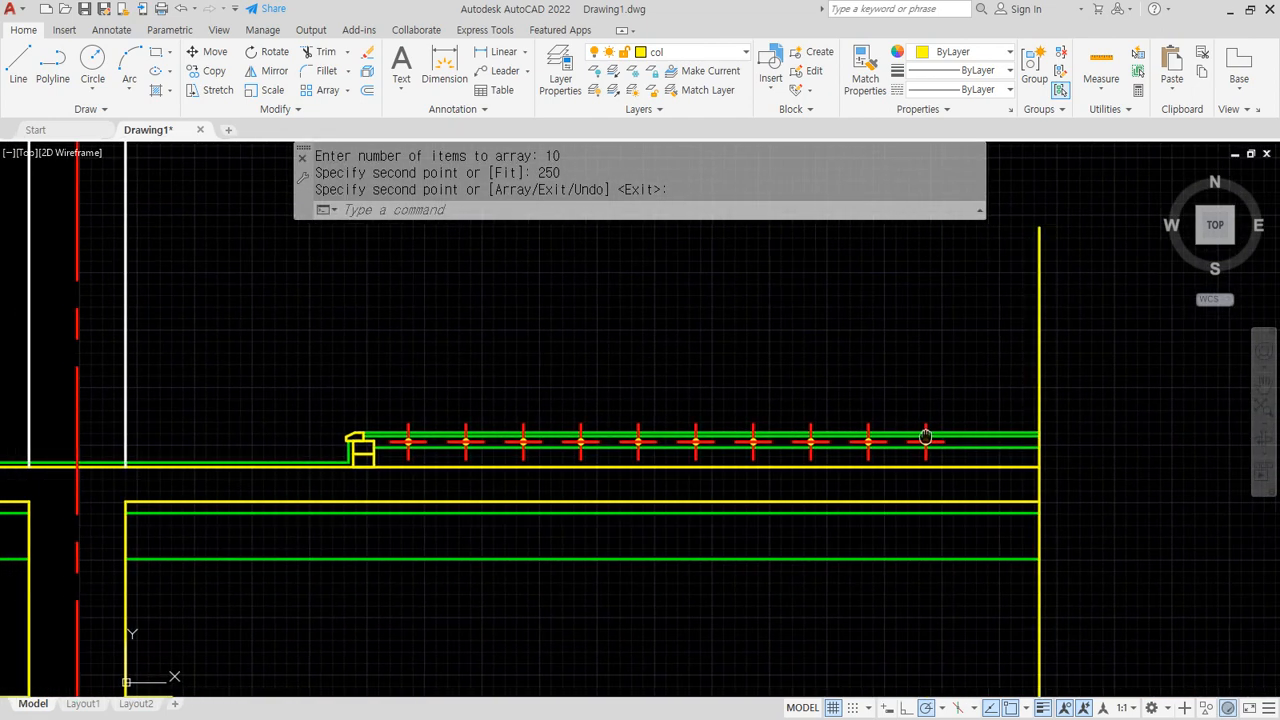
scroll(490, 468, up, 2)
mouse_move(286, 466)
mouse_down()
mouse_move(897, 484)
mouse_move(1018, 453)
mouse_up()
key(Escape)
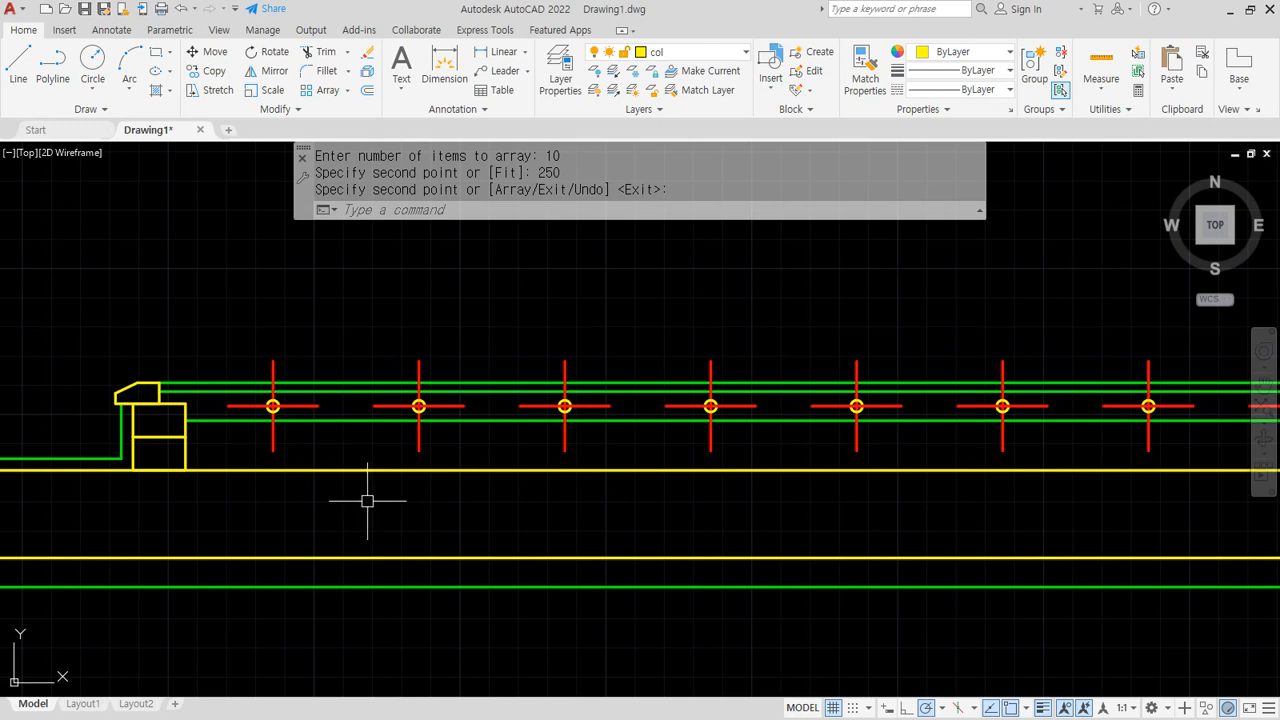
Offset the green line below the heating pipes downward by 85/2 to get the insulation's centre line
middle_drag(214, 450, 358, 450)
scroll(358, 450, up, 2)
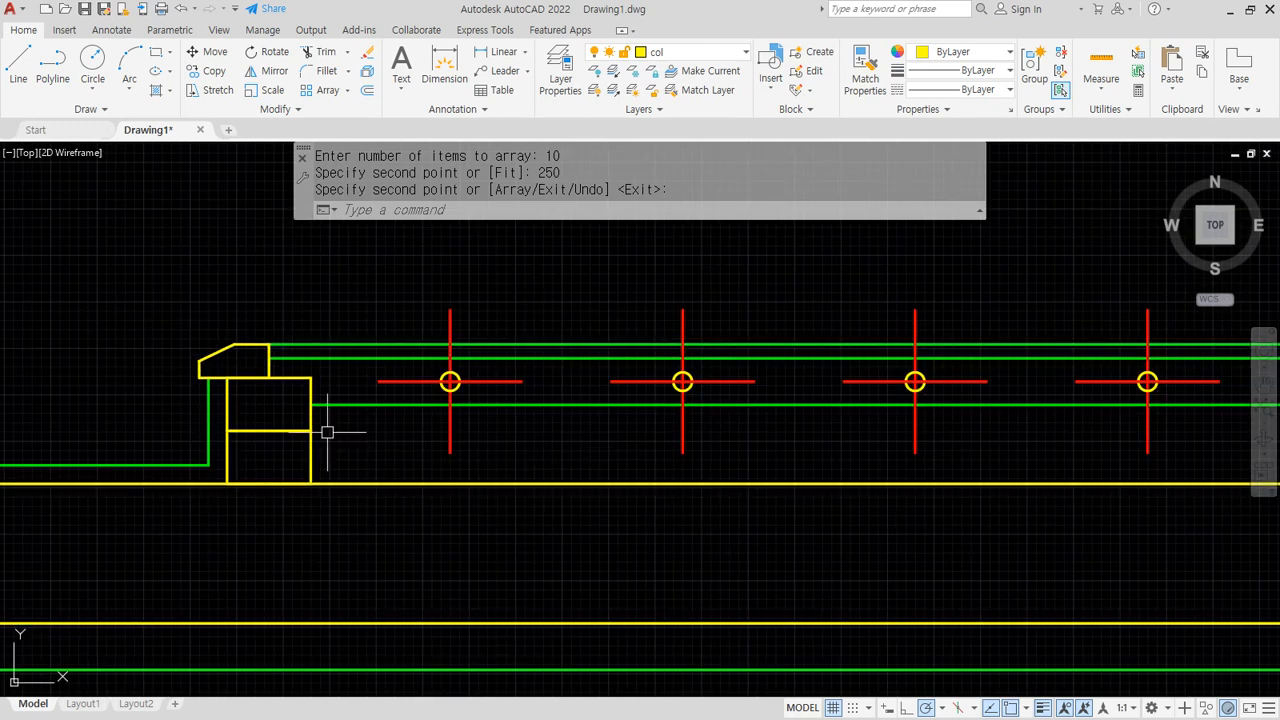
text(o)
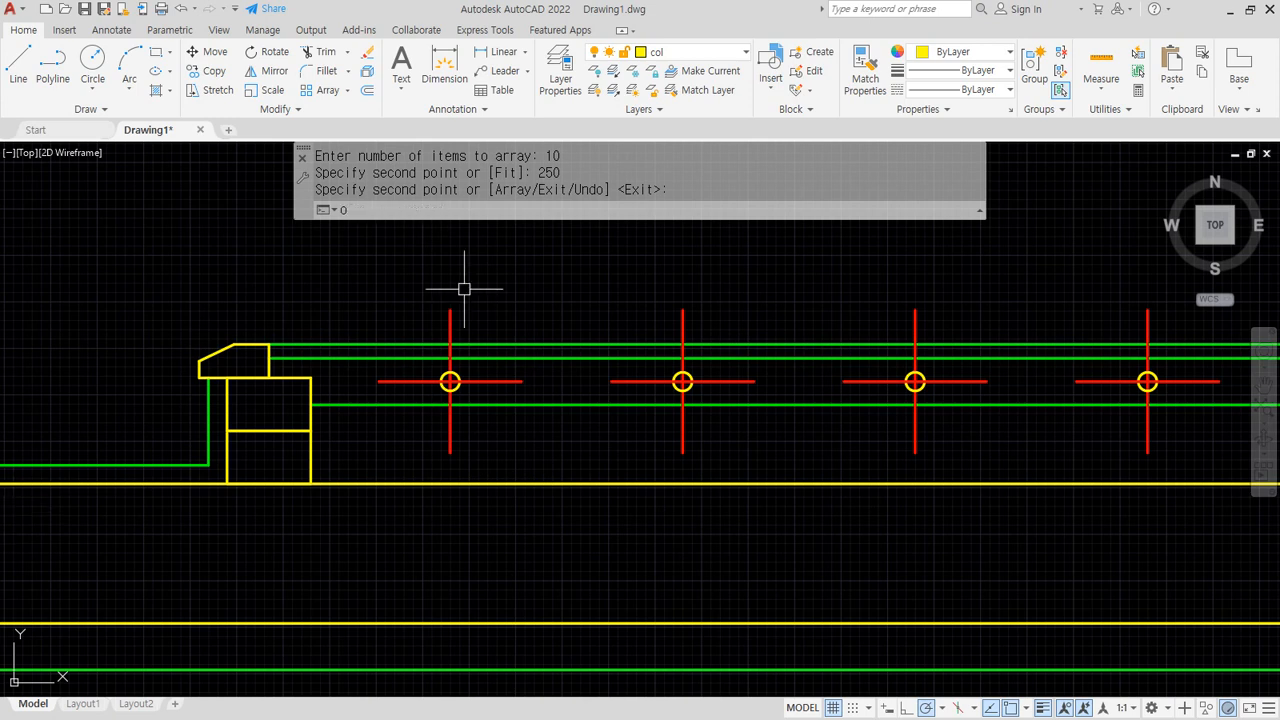
key(Return)
text(85/)
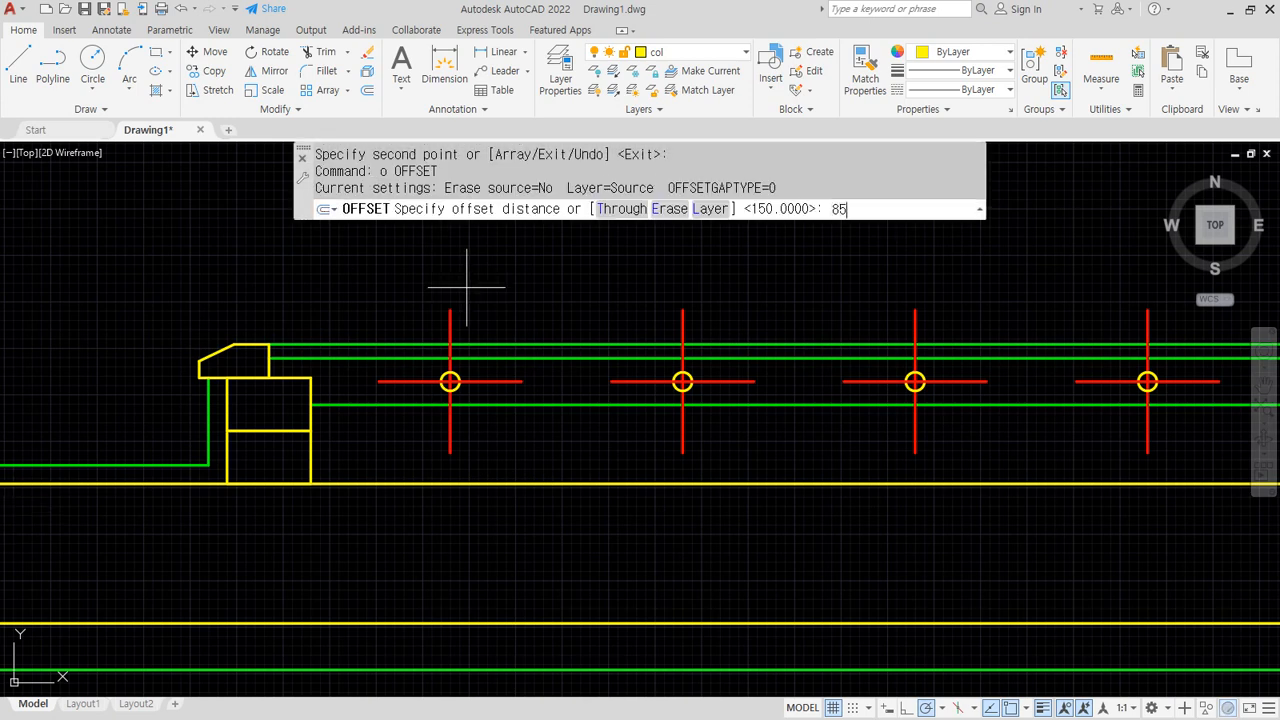
text(2)
key(Return)
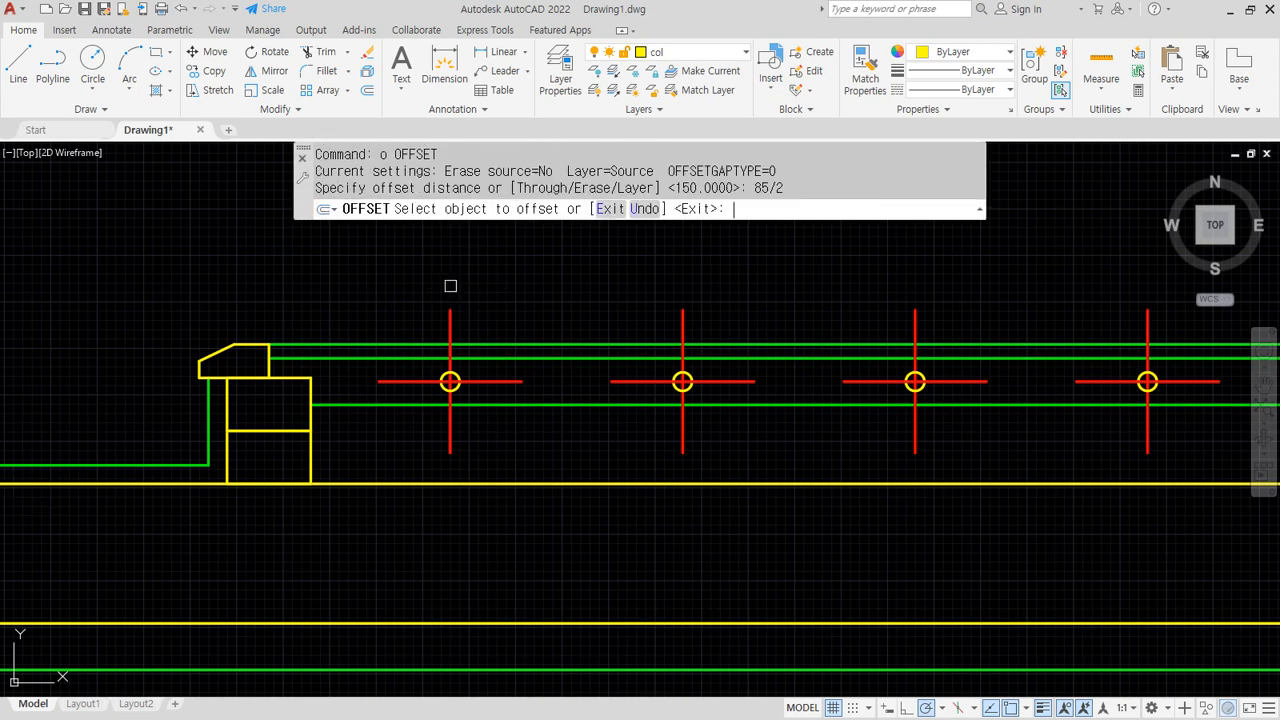
click(401, 405)
click(358, 455)
key(Return)
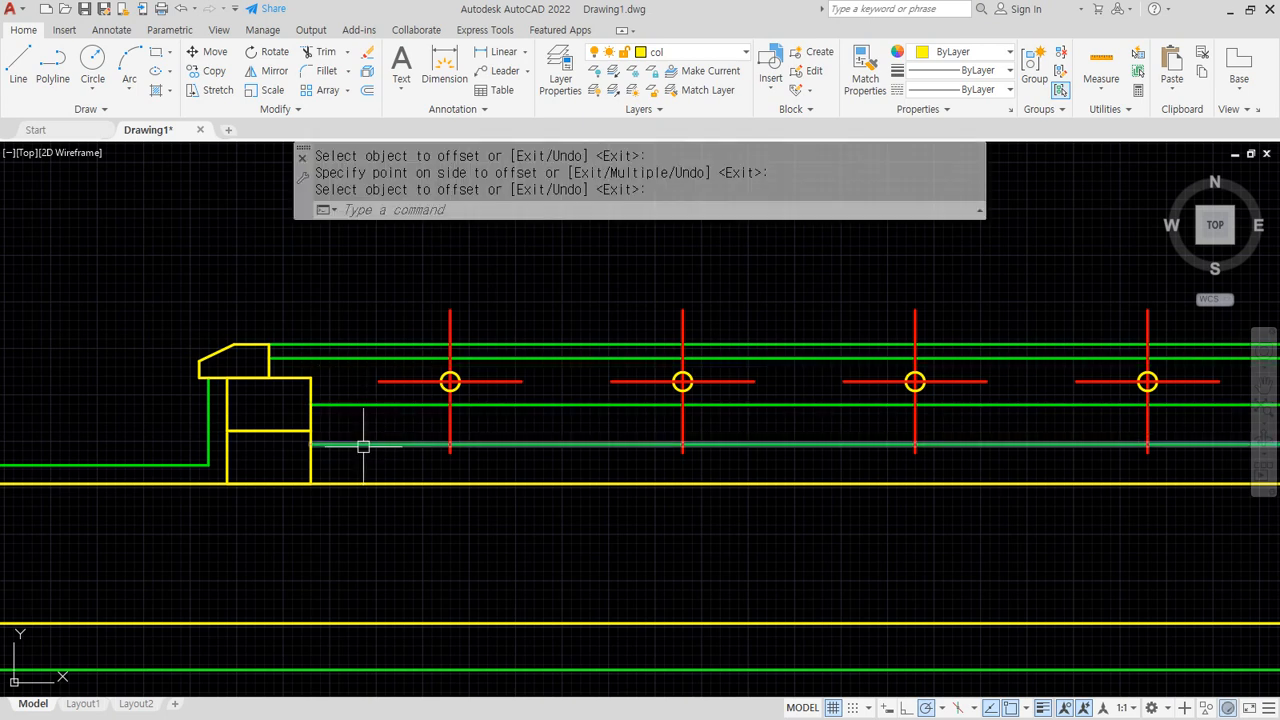
Move the offset insulation line to Layer1 and set its linetype scale to 0.1
click(693, 51)
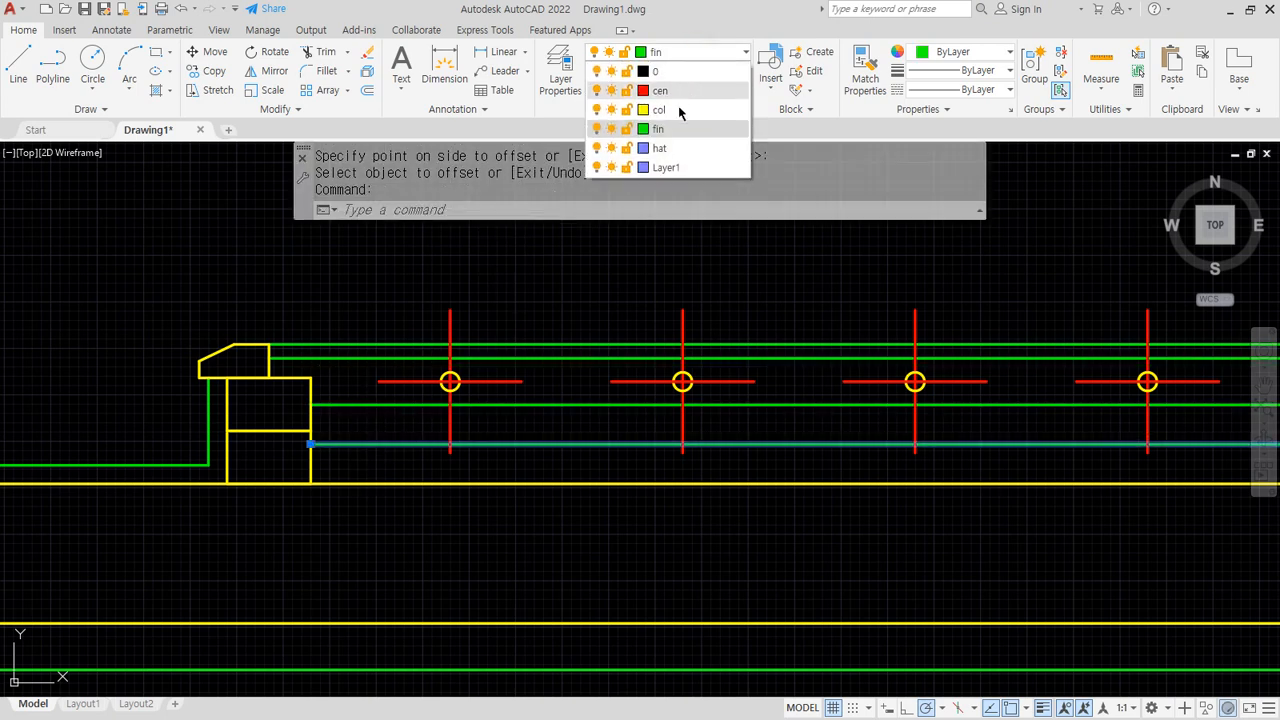
click(667, 167)
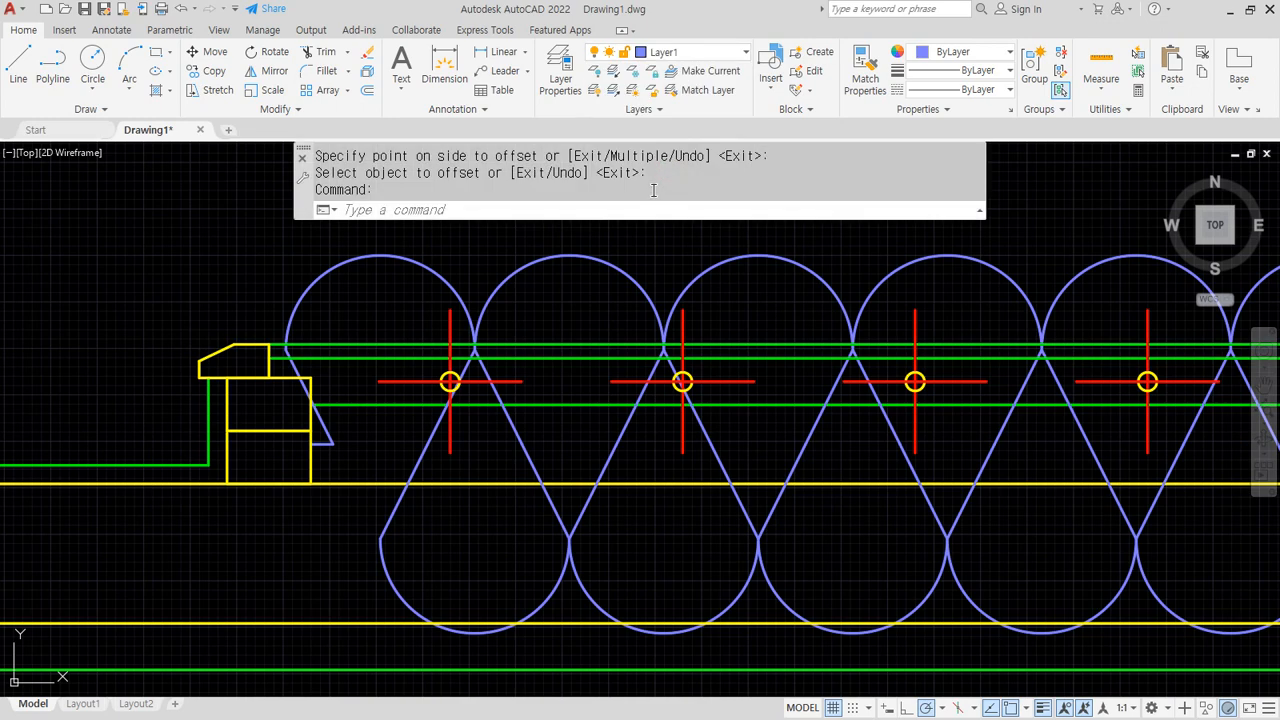
double_click(322, 432)
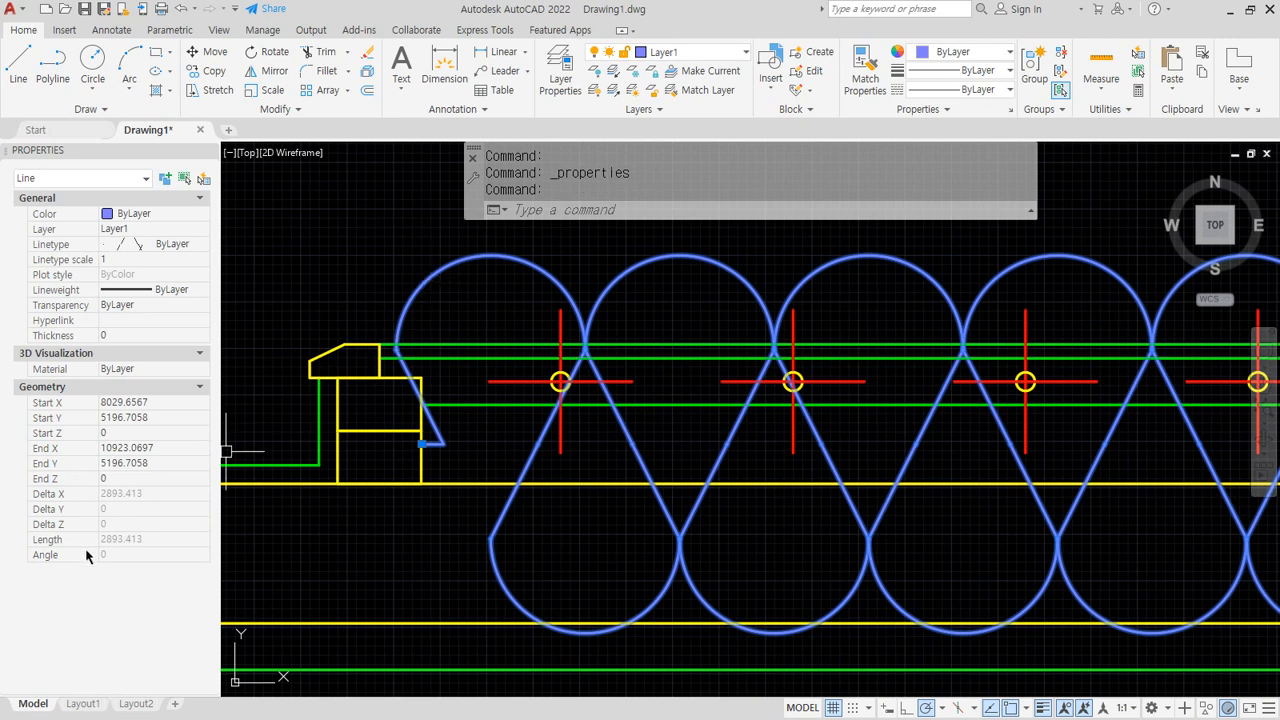
click(130, 259)
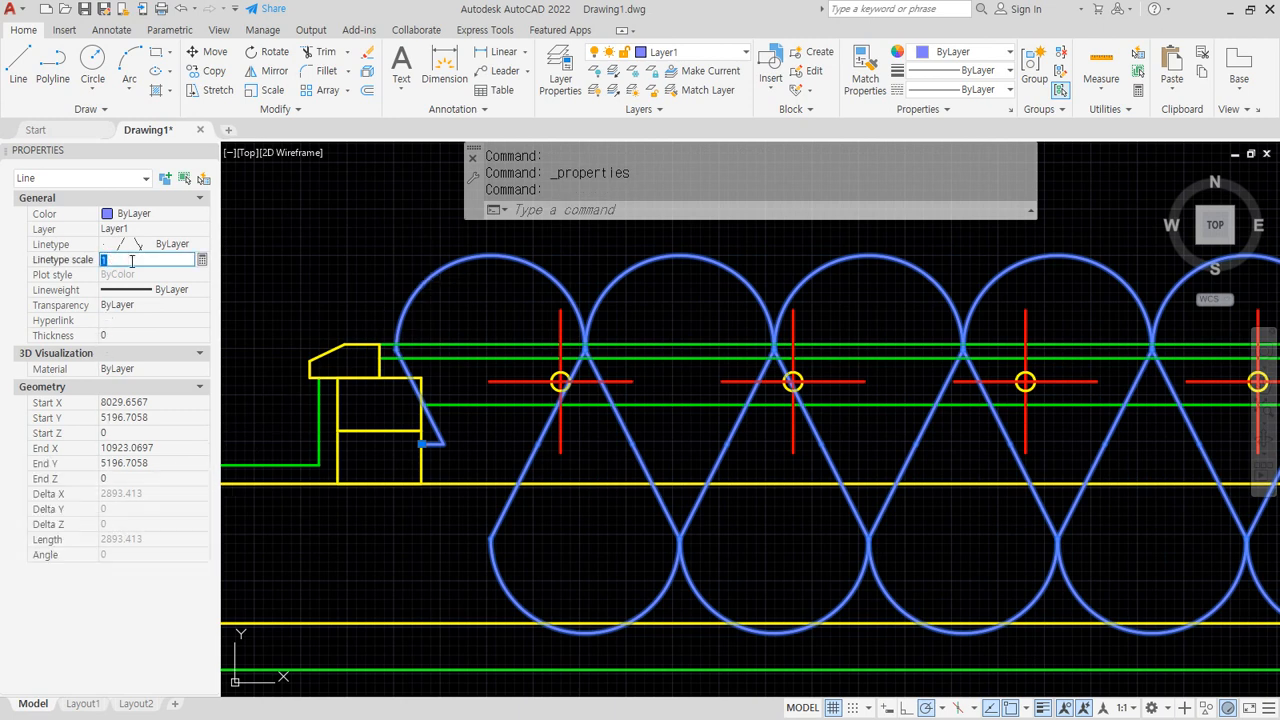
text(0.1)
key(Return)
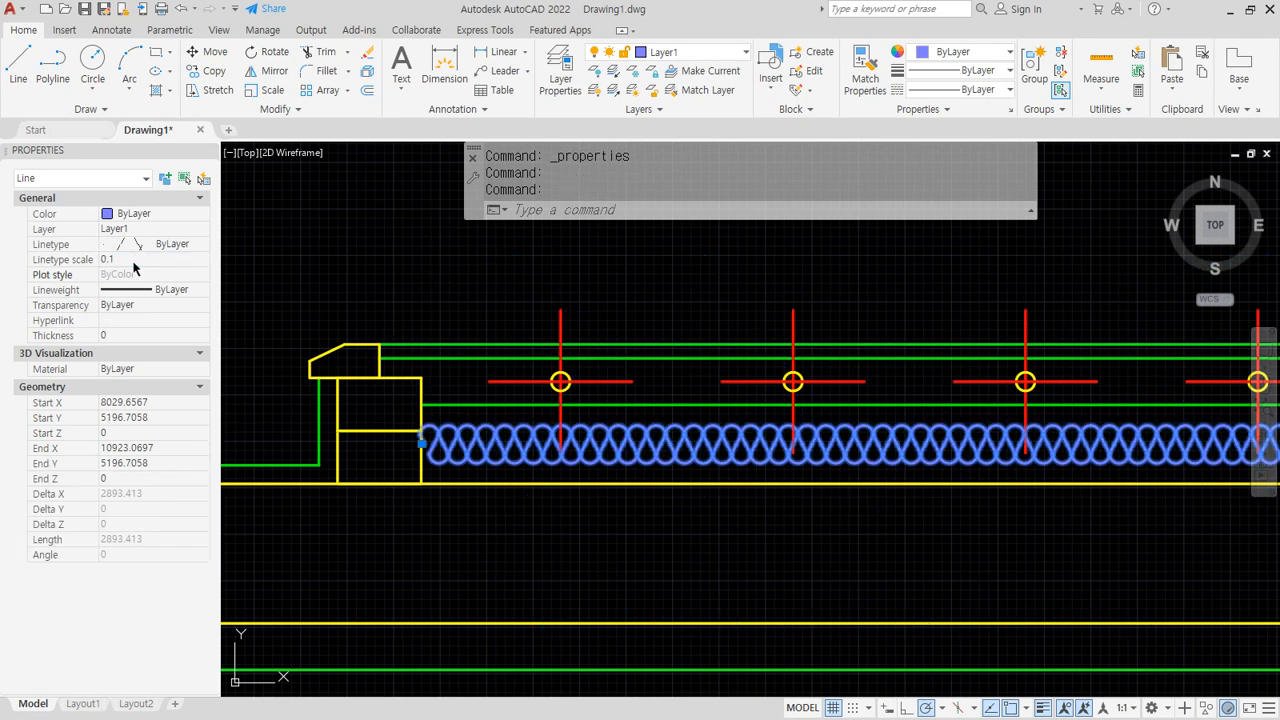
Try linetype scales of 0.5 and 0.25 on the raised floor's insulation line
click(132, 260)
text(0.5)
key(Return)
click(133, 263)
text(0.25)
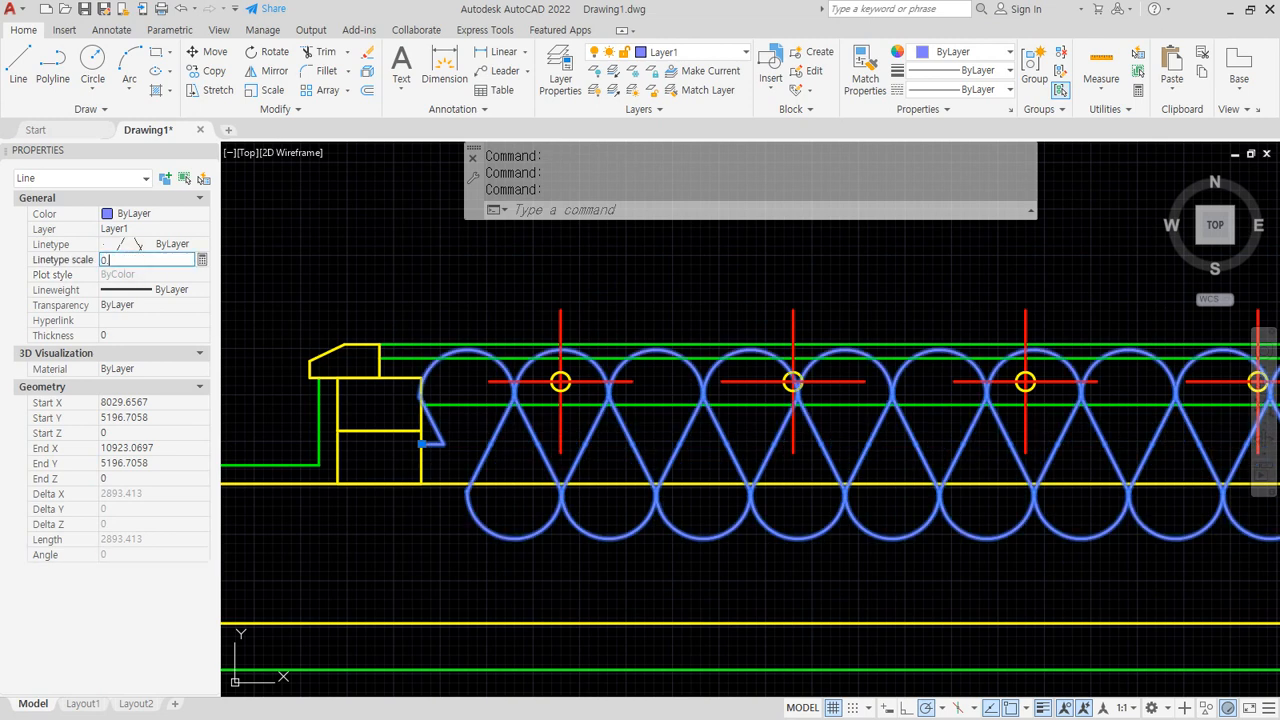
key(Return)
Set the insulation line's linetype scale to 0.2 and close its properties
click(133, 262)
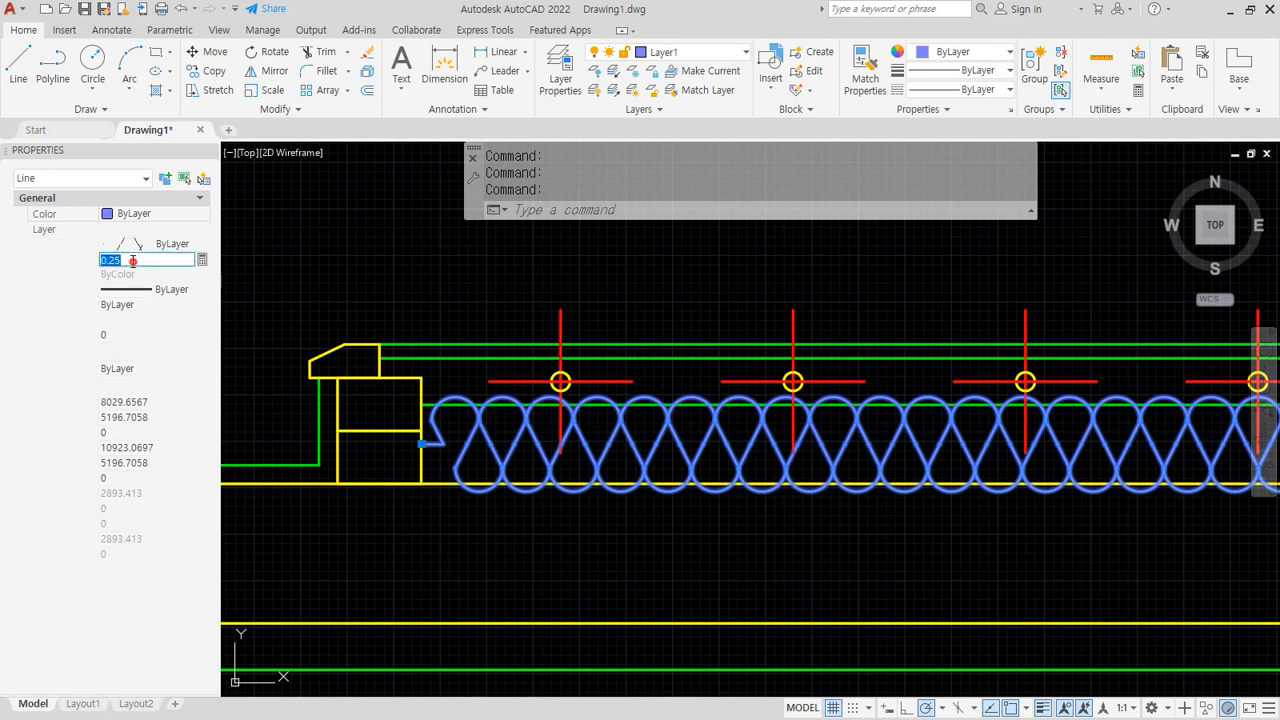
text(0.2)
key(Return)
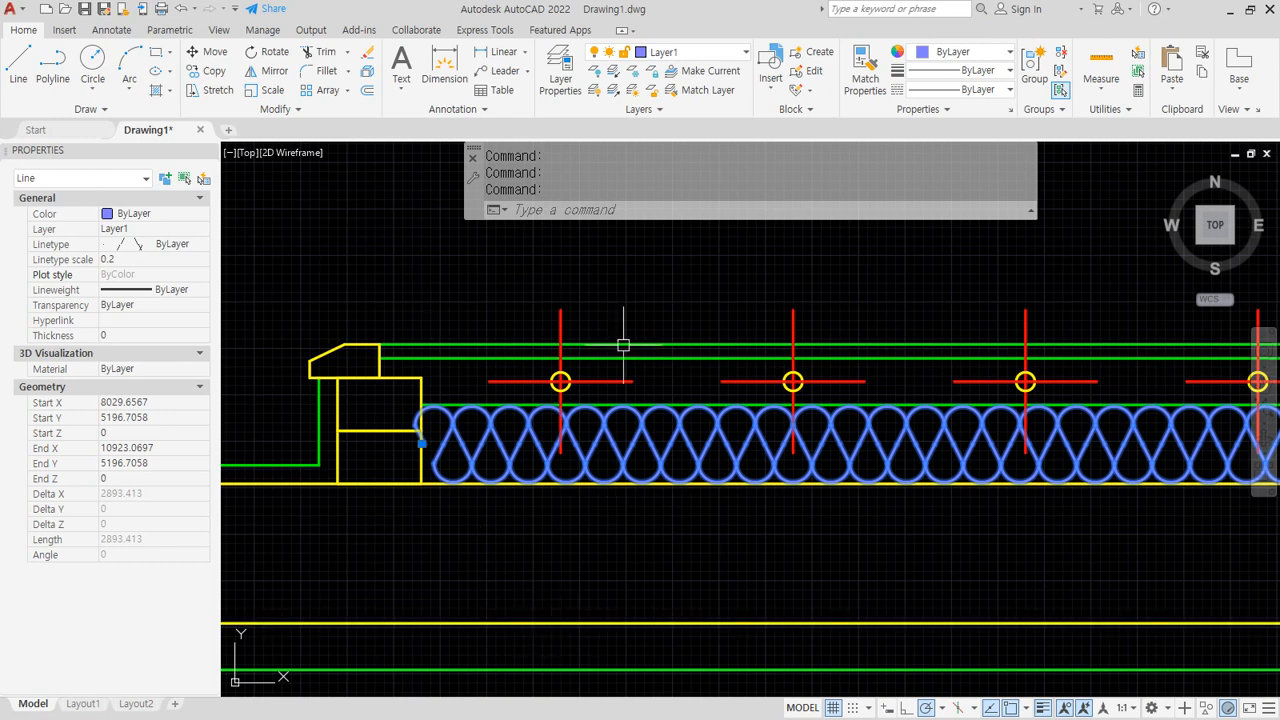
click(208, 150)
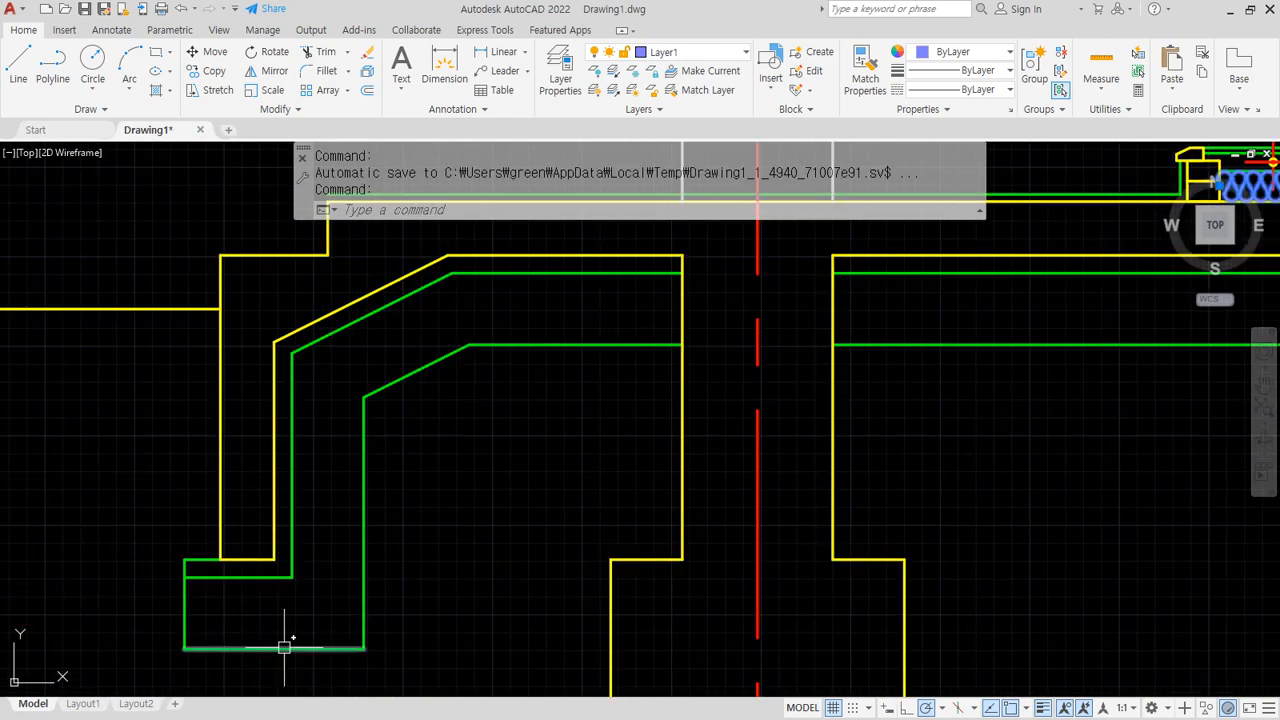
click(282, 649)
key(Escape)
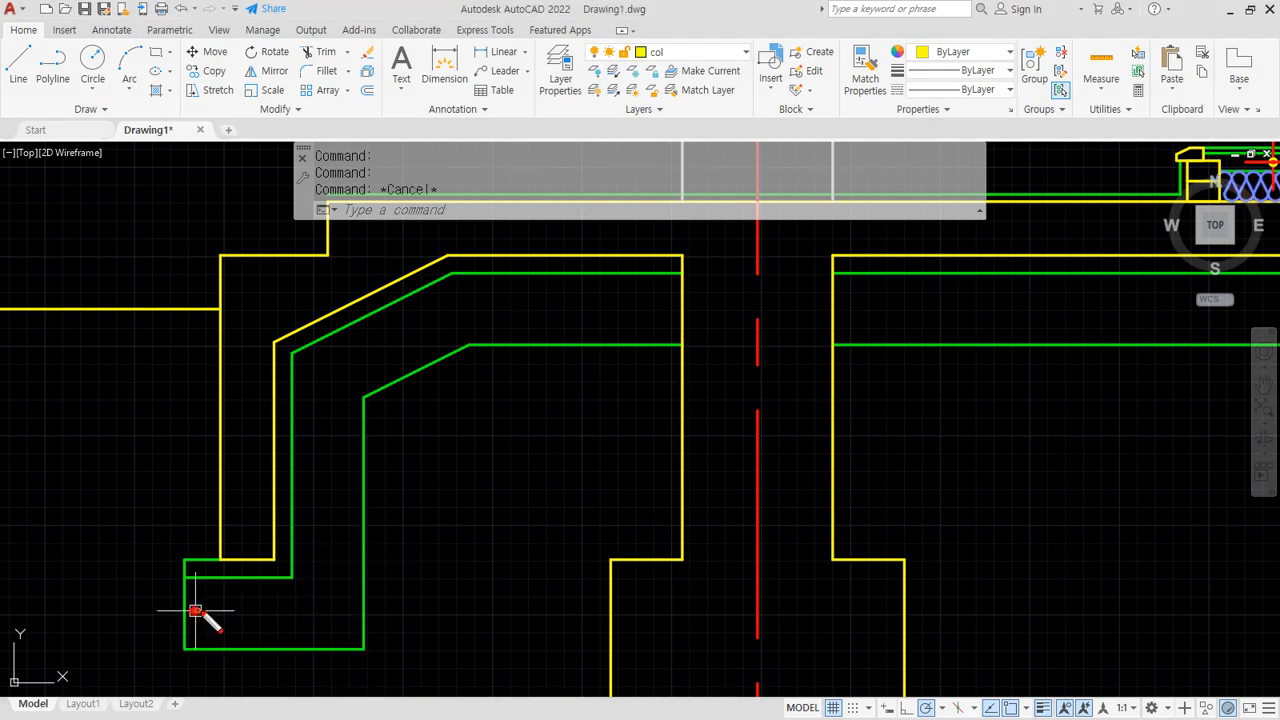
mouse_move(195, 610)
mouse_down()
mouse_move(322, 500)
mouse_move(486, 308)
mouse_move(608, 298)
mouse_up()
drag(880, 314, 1101, 307)
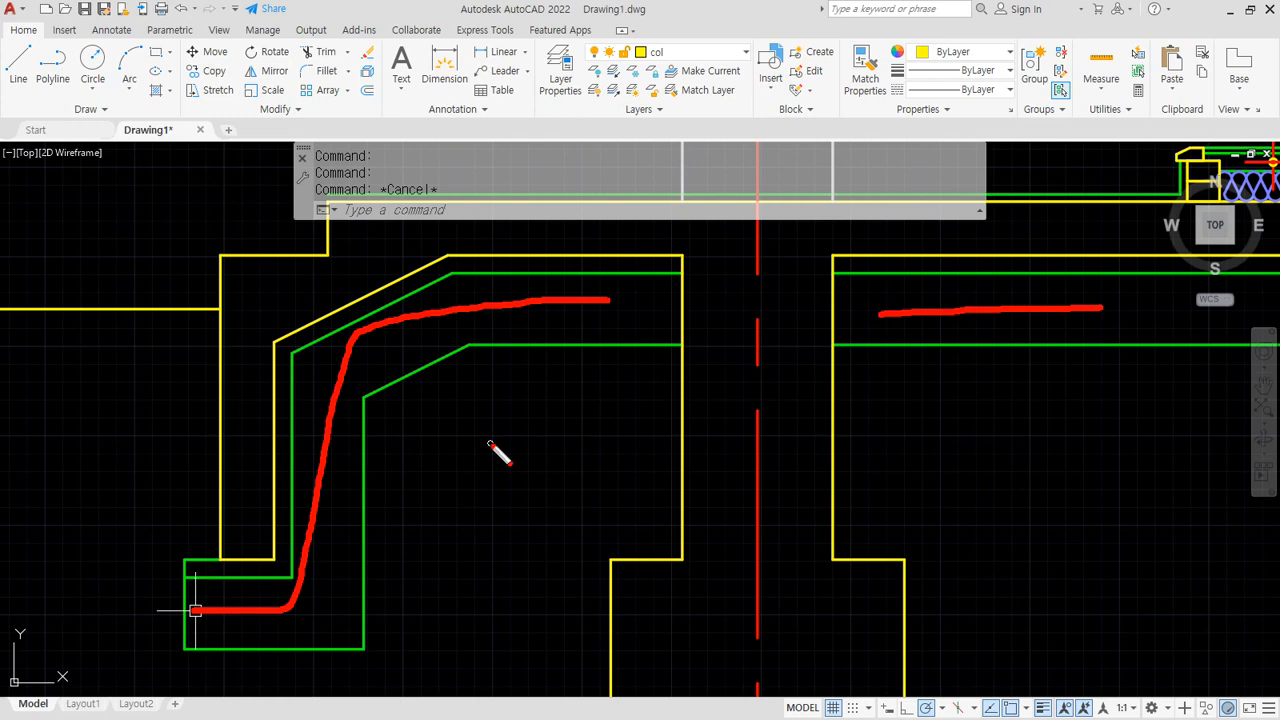
key(Escape)
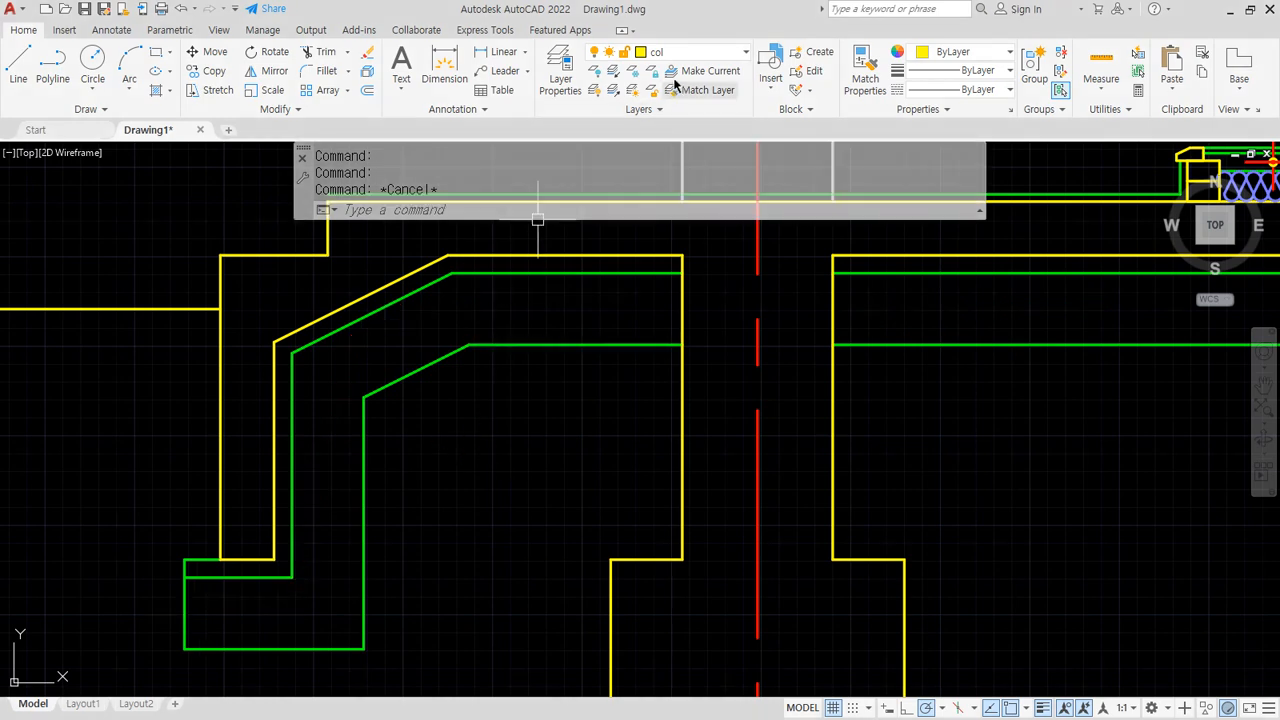
Make hat the current layer
click(693, 50)
click(696, 52)
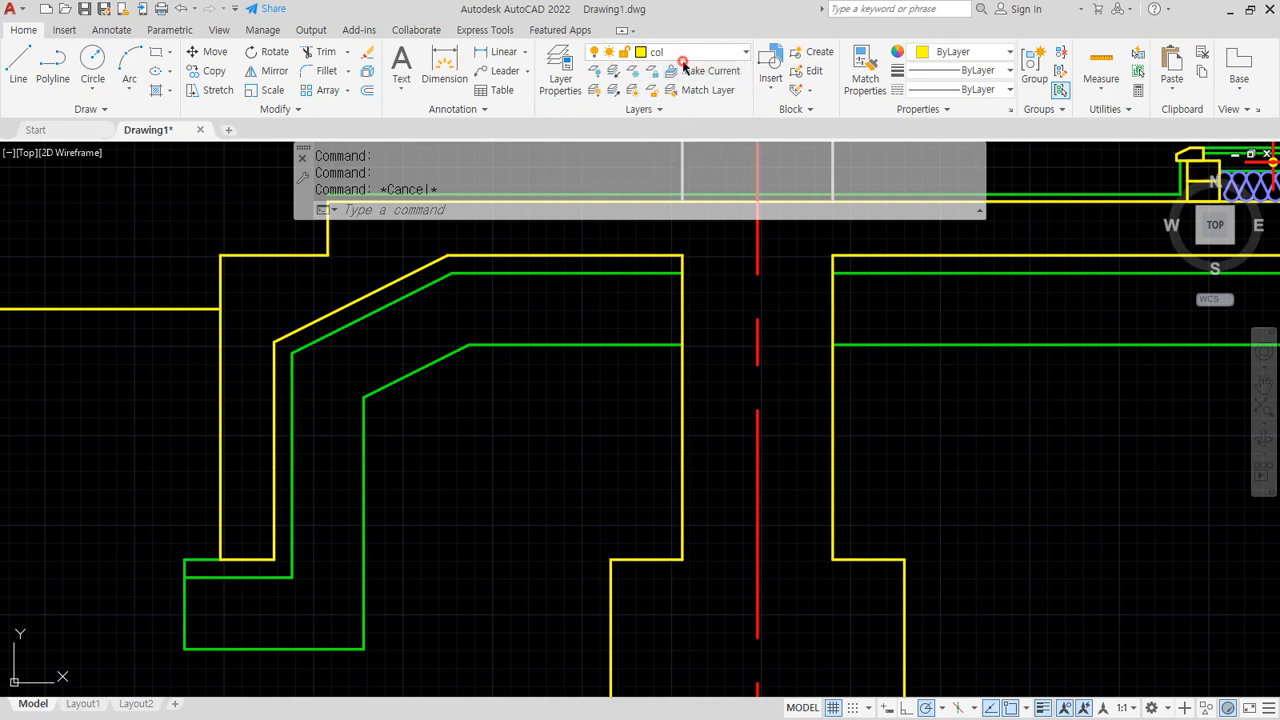
click(684, 55)
click(671, 153)
Set polar tracking to 30-degree increments and draw a 60-degree line from the lowest green layer's bottom-left corner to its upper line
scroll(241, 609, up, 4)
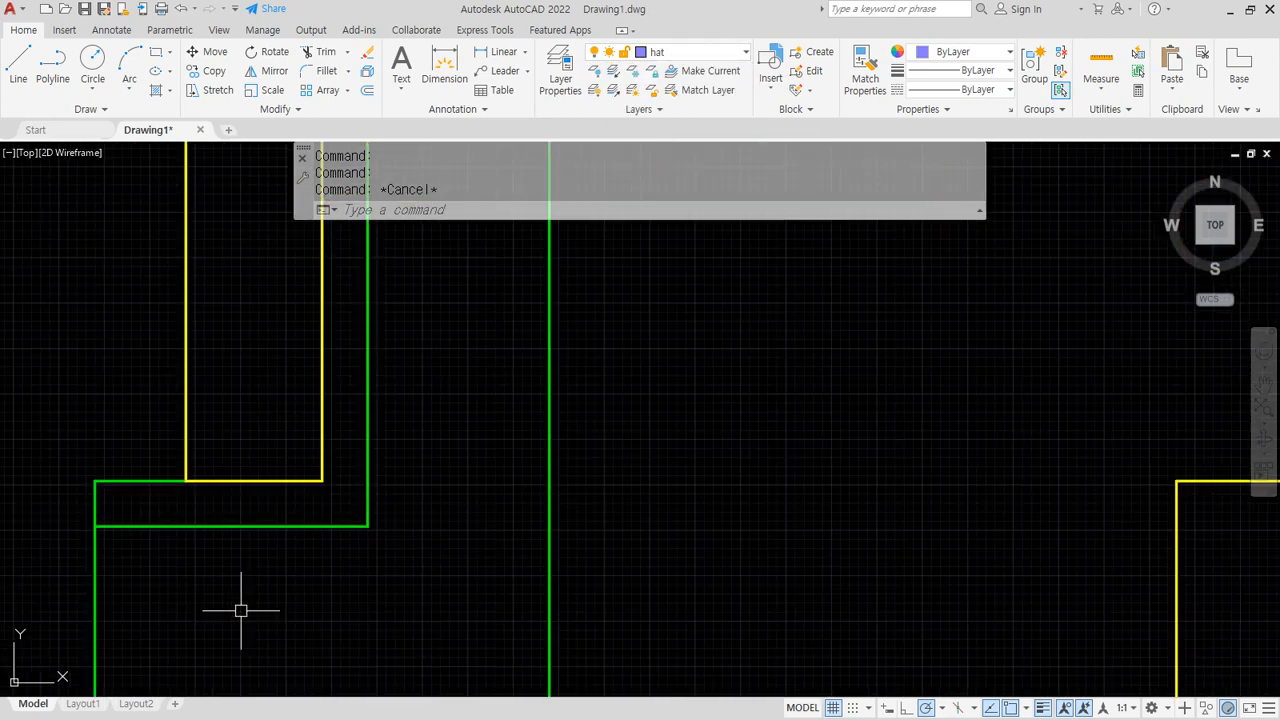
middle_drag(209, 652, 375, 333)
scroll(280, 417, up, 2)
middle_drag(609, 453, 545, 603)
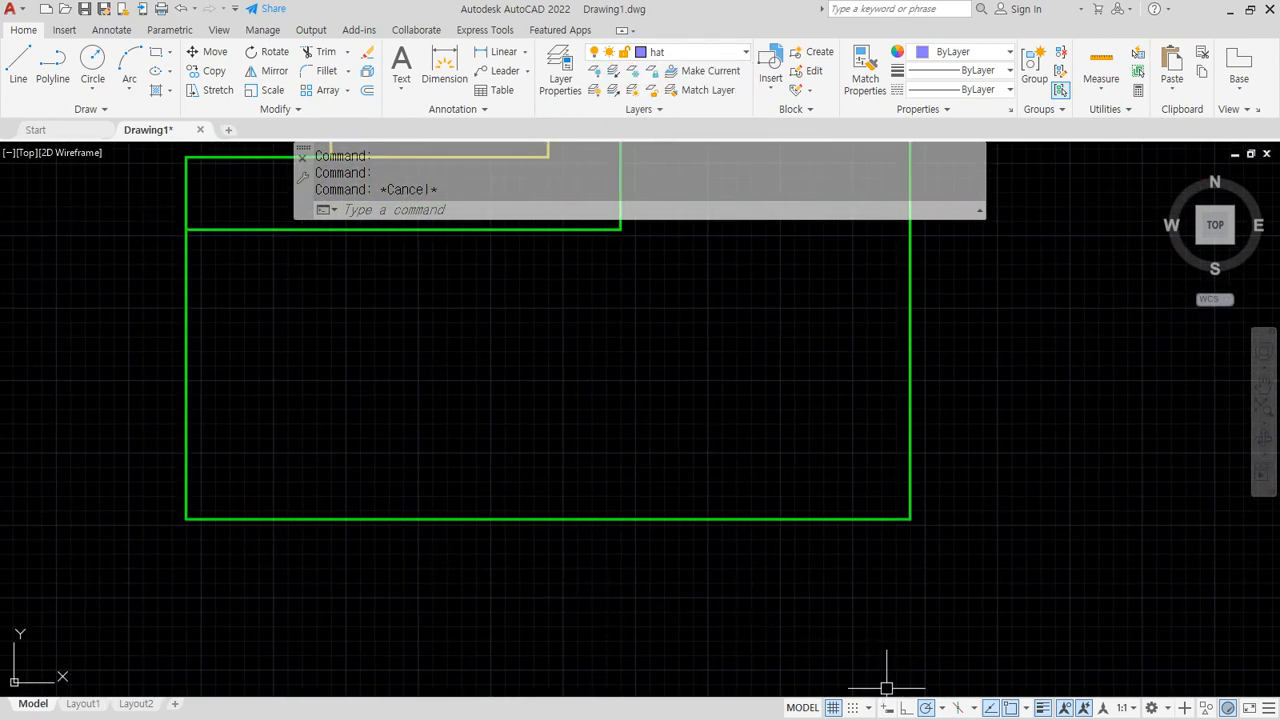
click(942, 708)
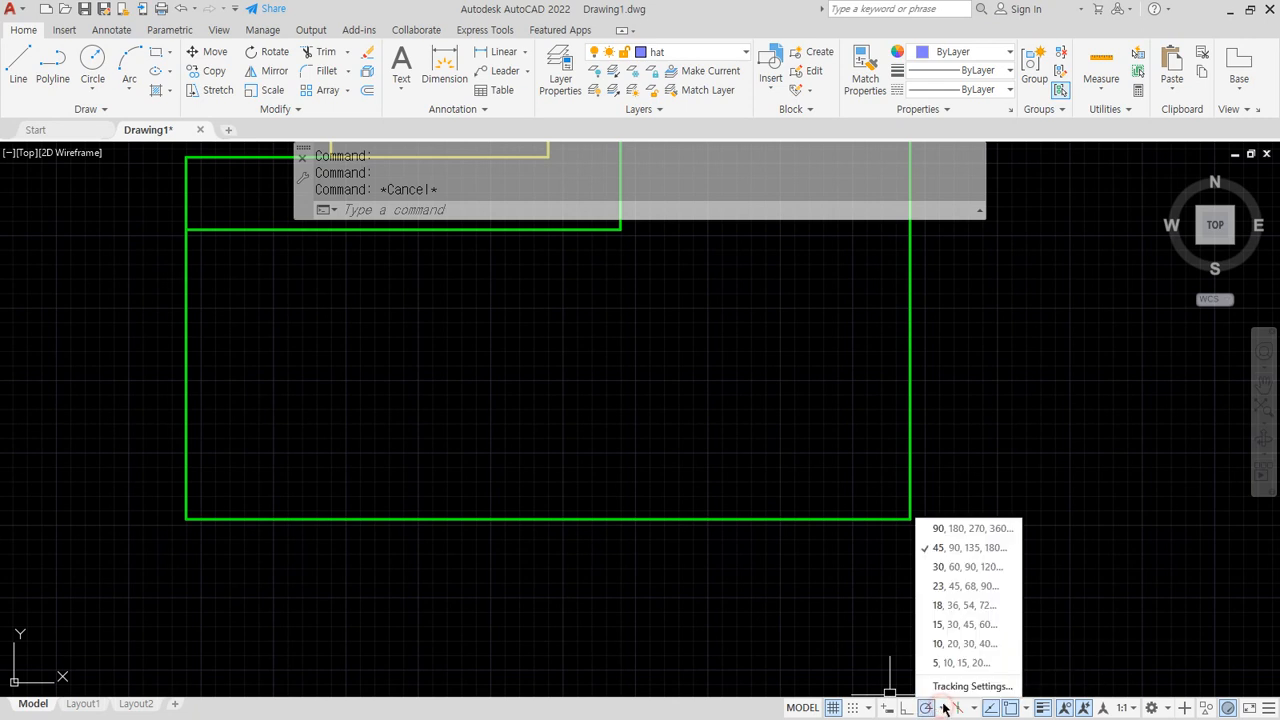
click(940, 567)
text(l)
key(Return)
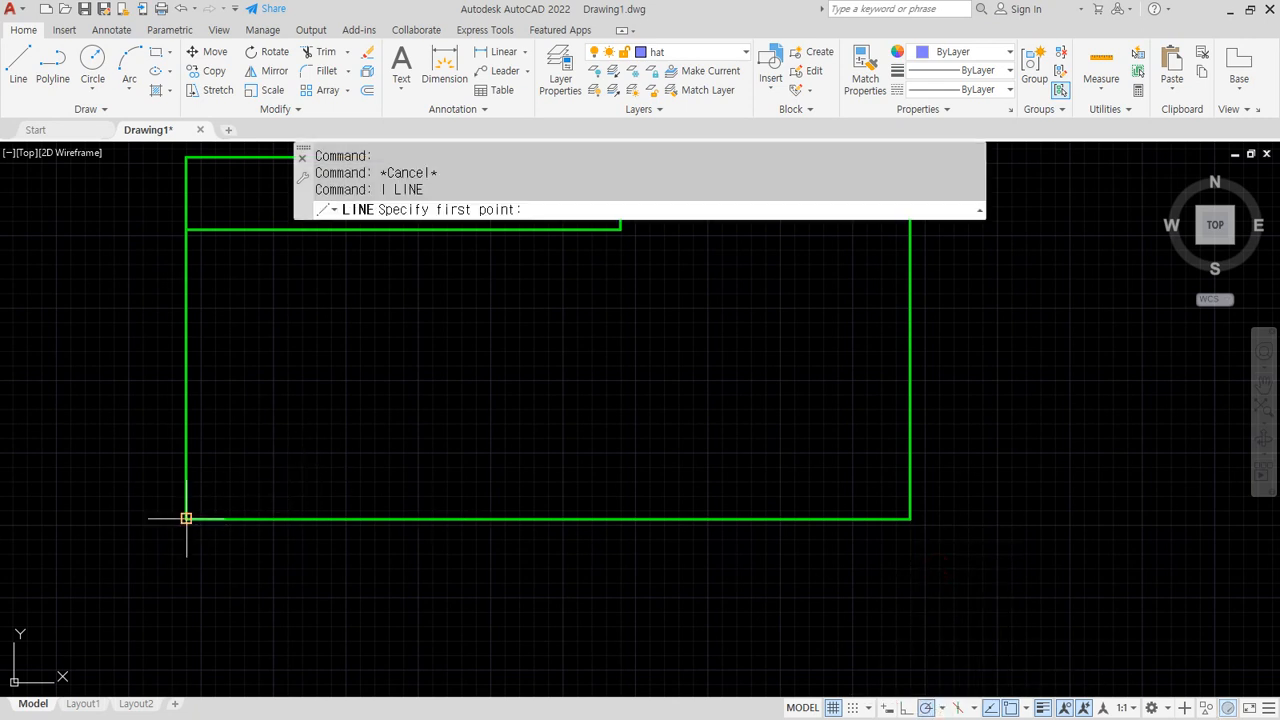
click(186, 518)
click(353, 229)
key(Return)
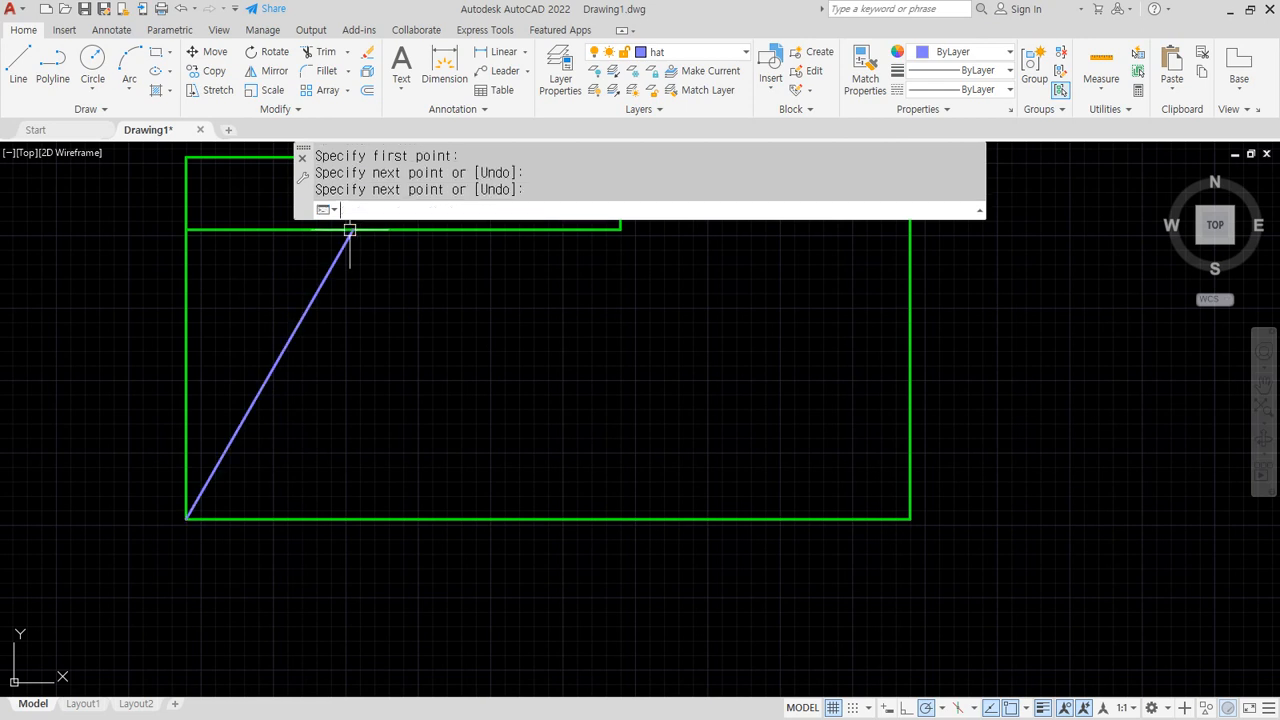
Draw a rectangle using the two ends of the 60-degree diagonal as opposite corners
text(rec)
key(Return)
click(353, 229)
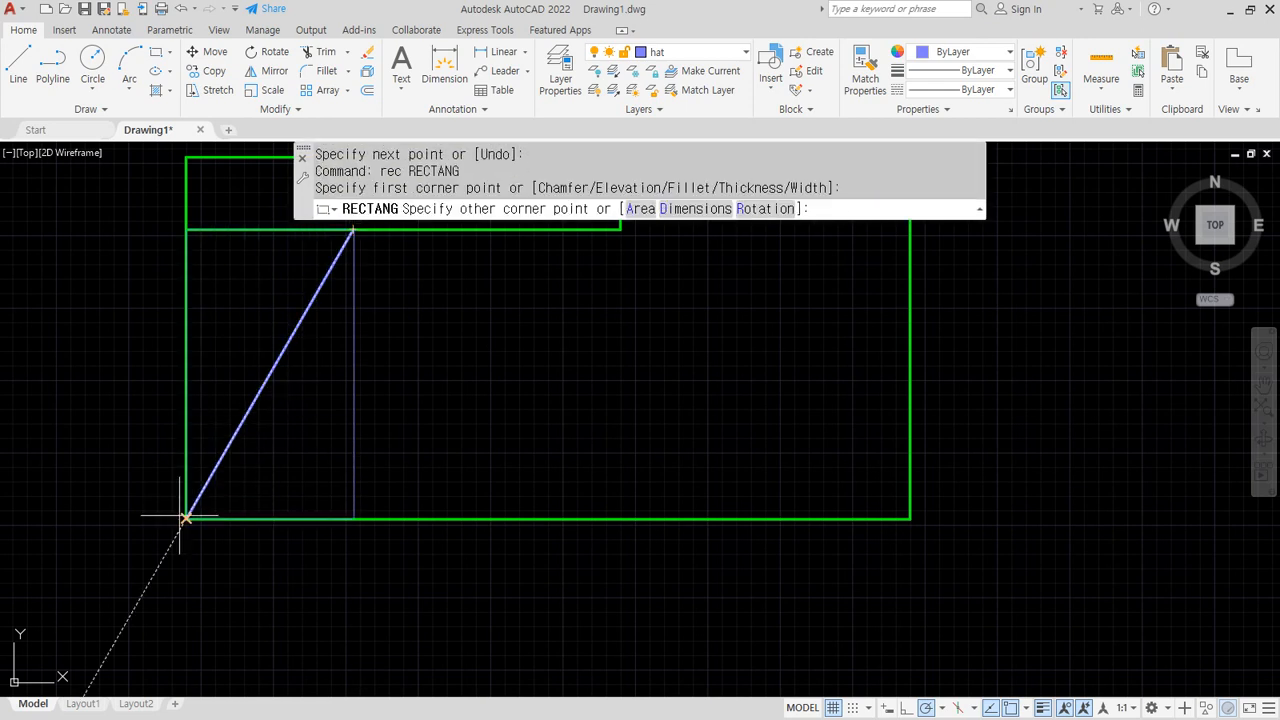
click(186, 518)
Set polar tracking to 45-degree increments and draw a 315-degree line from the midpoint of the rectangle's top edge to the diagonal
click(942, 708)
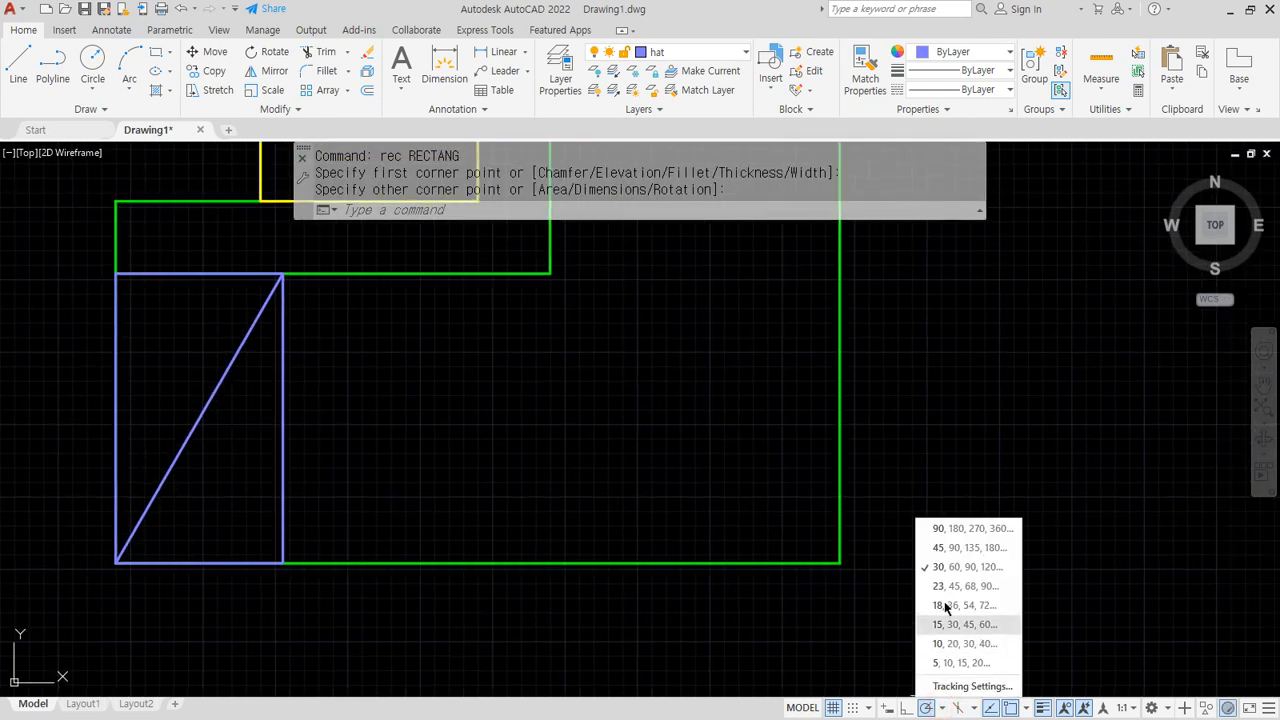
click(947, 546)
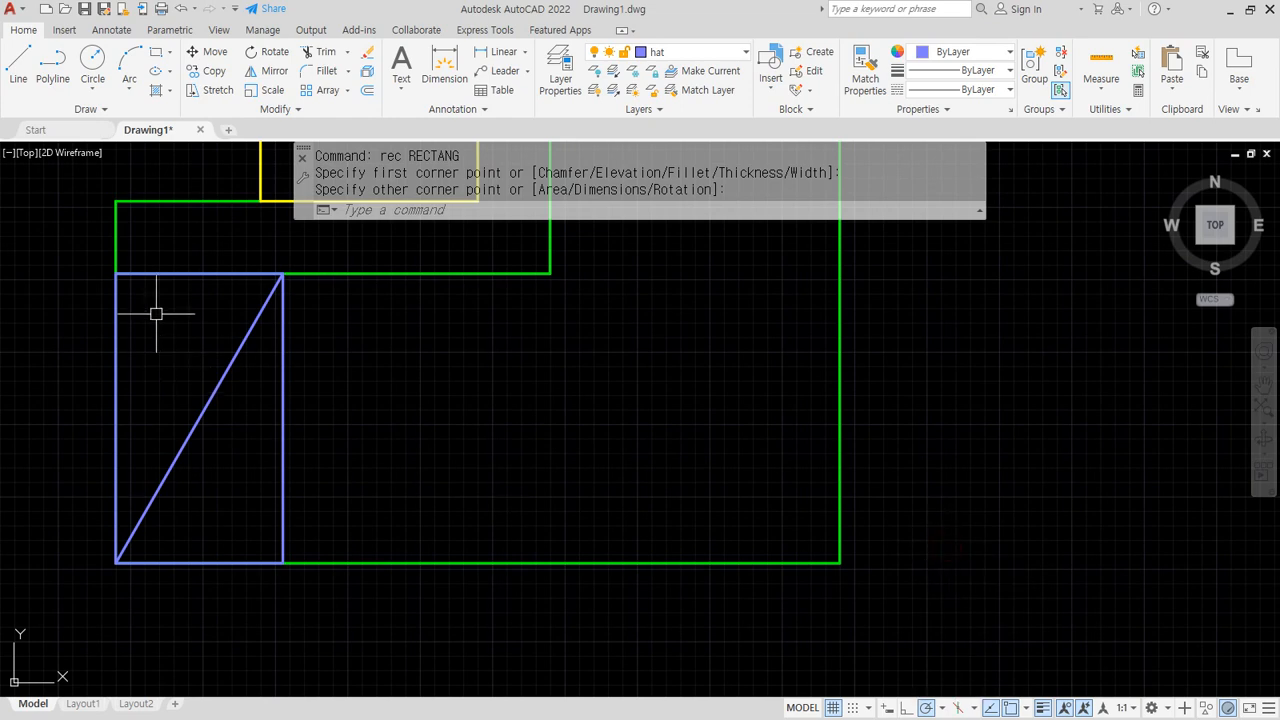
text(l)
key(Return)
click(200, 273)
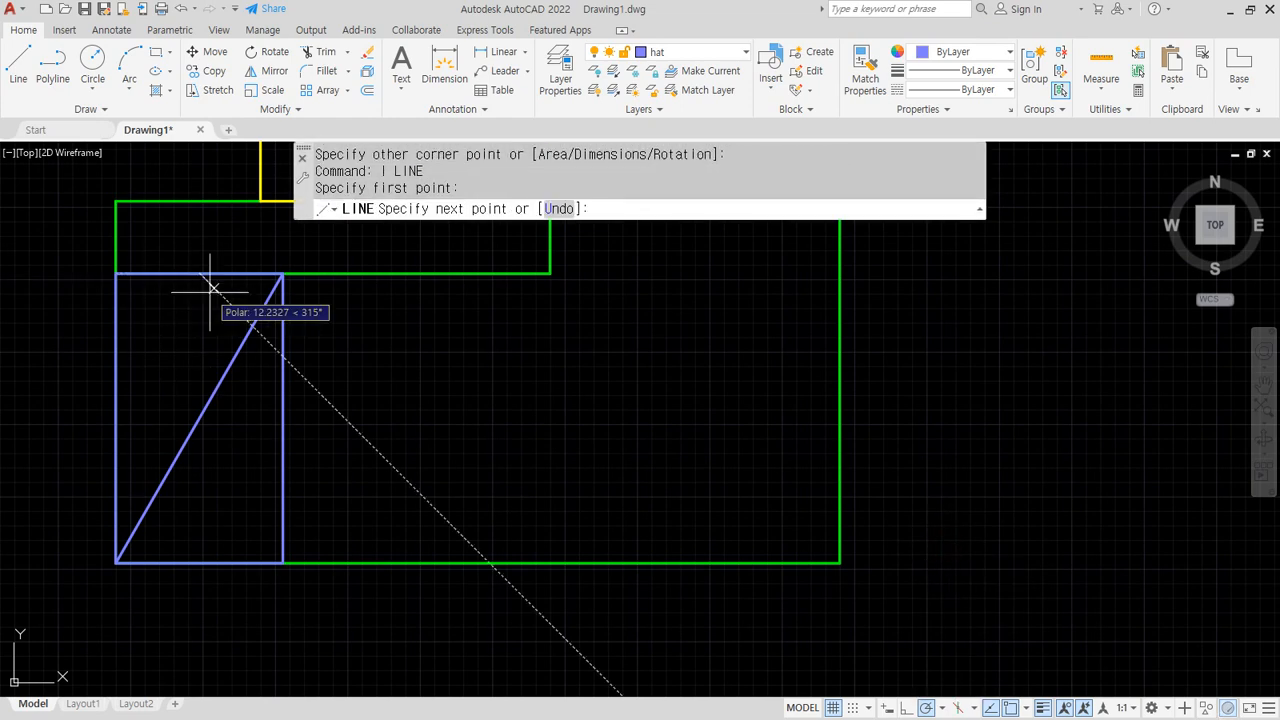
click(253, 326)
key(Return)
Draw a short line from the midpoint of the rectangle's bottom edge to the diagonal, parallel to the upper short line
key(Return)
click(214, 556)
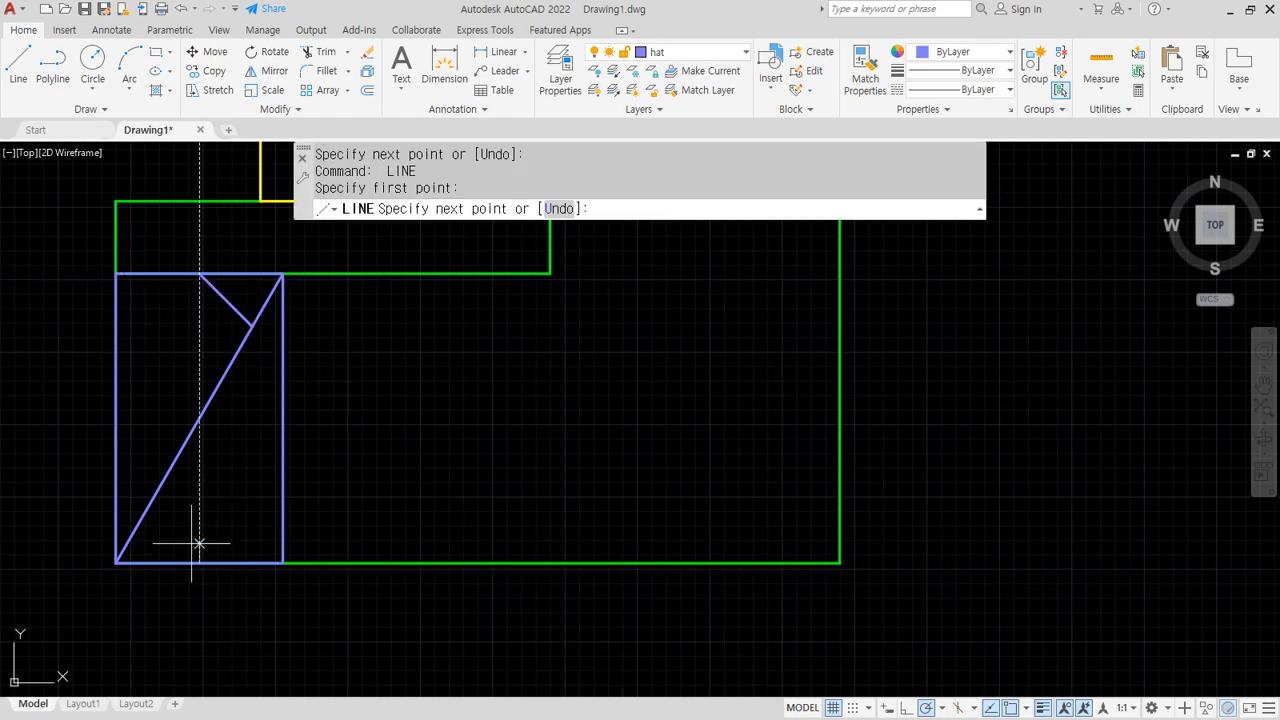
click(147, 510)
key(Return)
Erase the helper rectangle around the diagonal and its two short lines
click(283, 477)
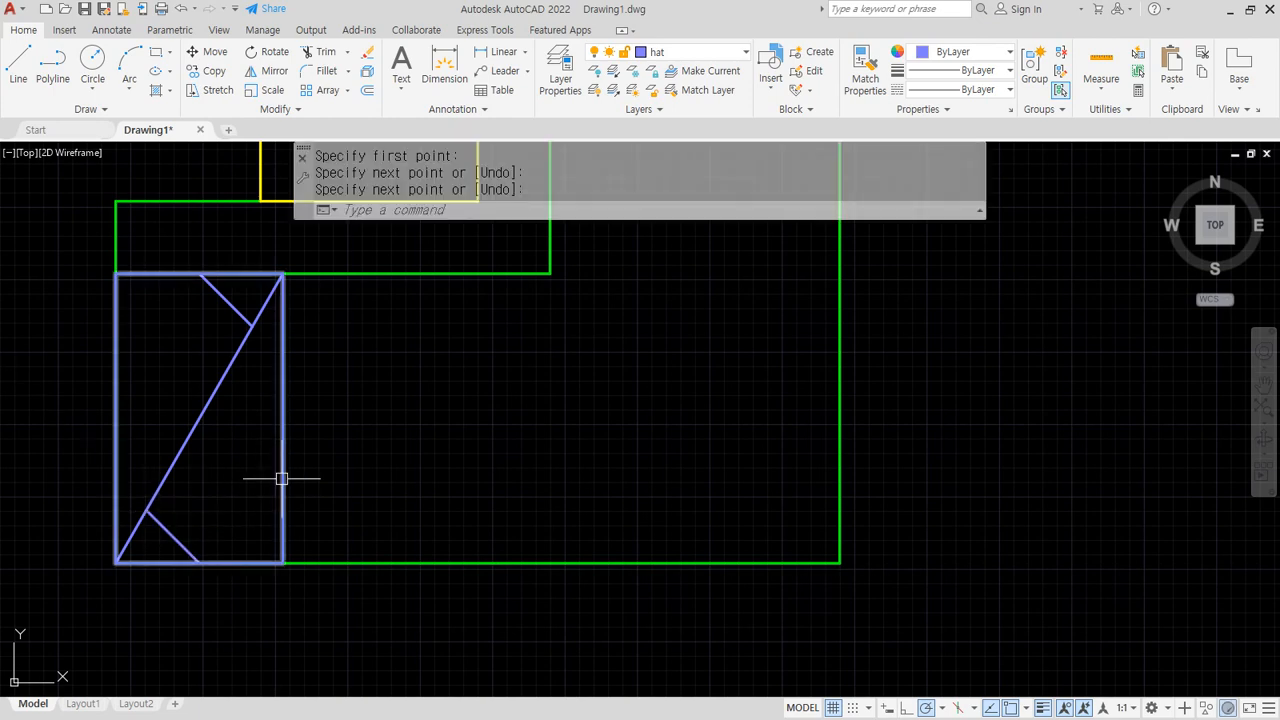
text(e)
key(Return)
Move the diagonal with its two short lines horizontally a little to the right, away from the green layer's left edge
scroll(342, 595, down, 2)
middle_drag(437, 592, 234, 640)
scroll(360, 583, down, 2)
middle_drag(366, 580, 476, 545)
scroll(340, 583, up, 2)
scroll(313, 521, up, 2)
text(m)
key(Return)
click(310, 430)
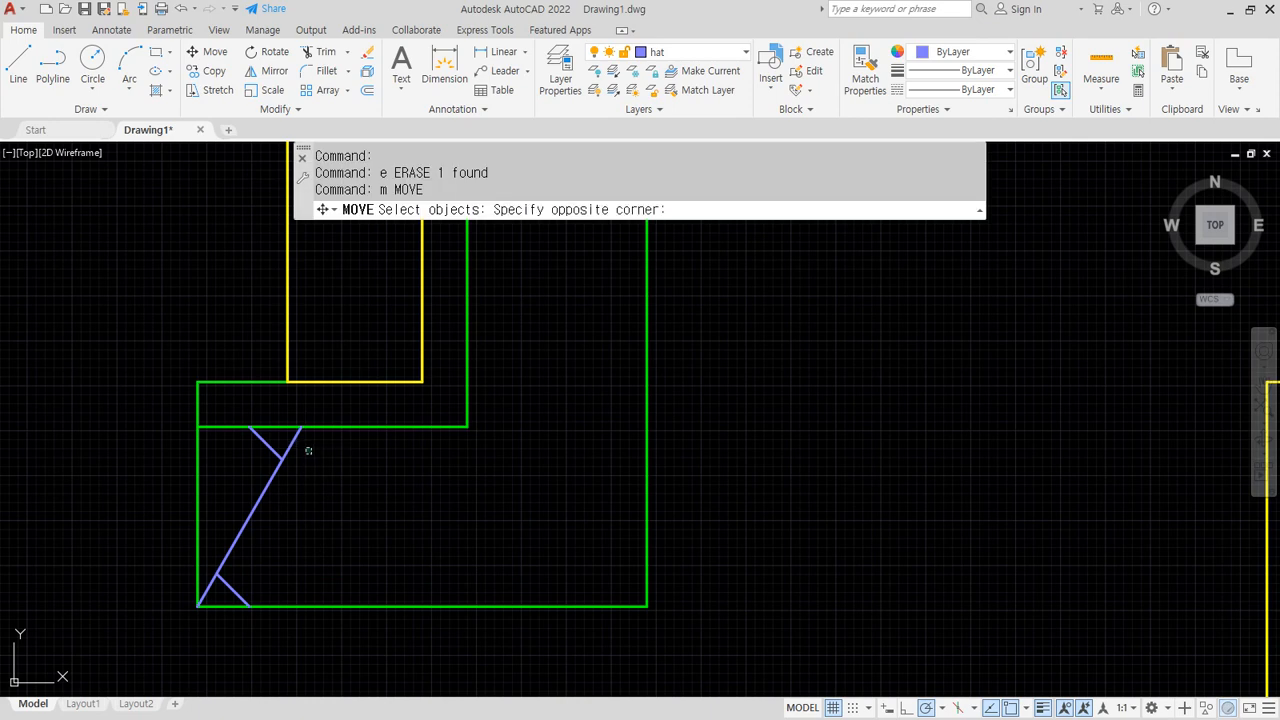
click(218, 594)
key(Return)
click(315, 533)
click(362, 533)
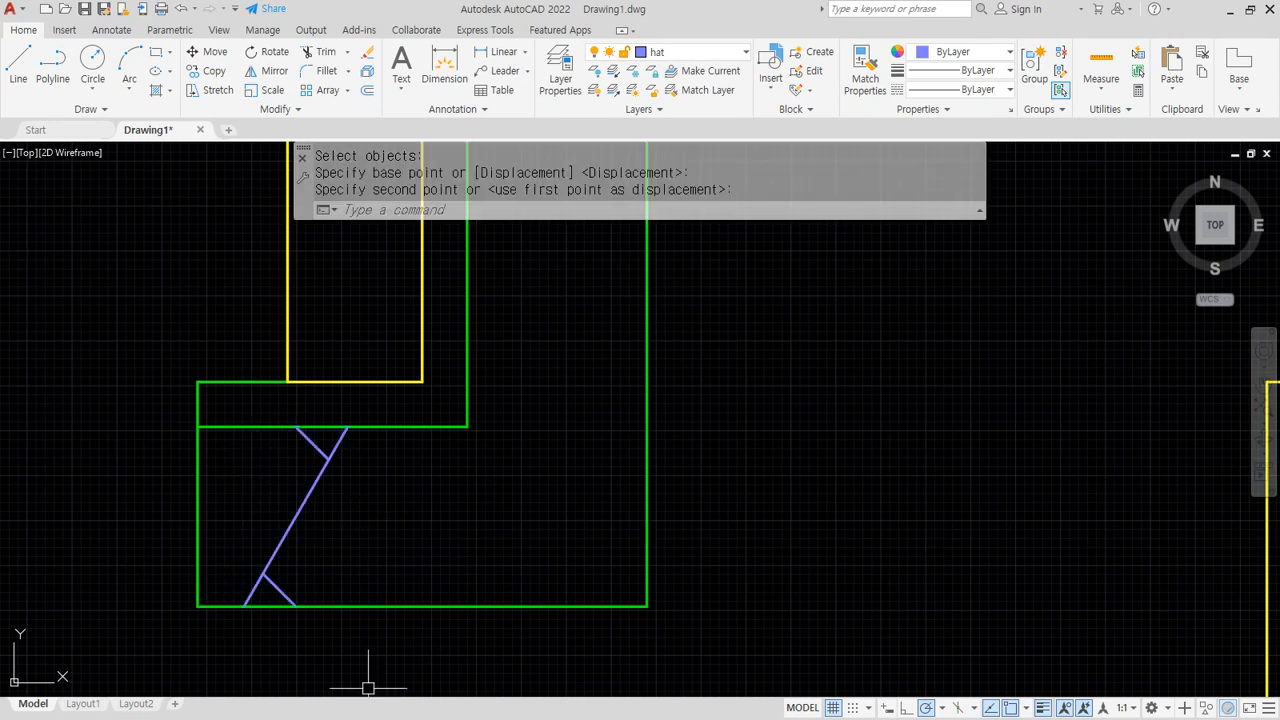
Join the four green segments of the layer's lower outline, from the footing base to the column, into one polyline
scroll(384, 612, down, 2)
middle_drag(525, 552, 463, 554)
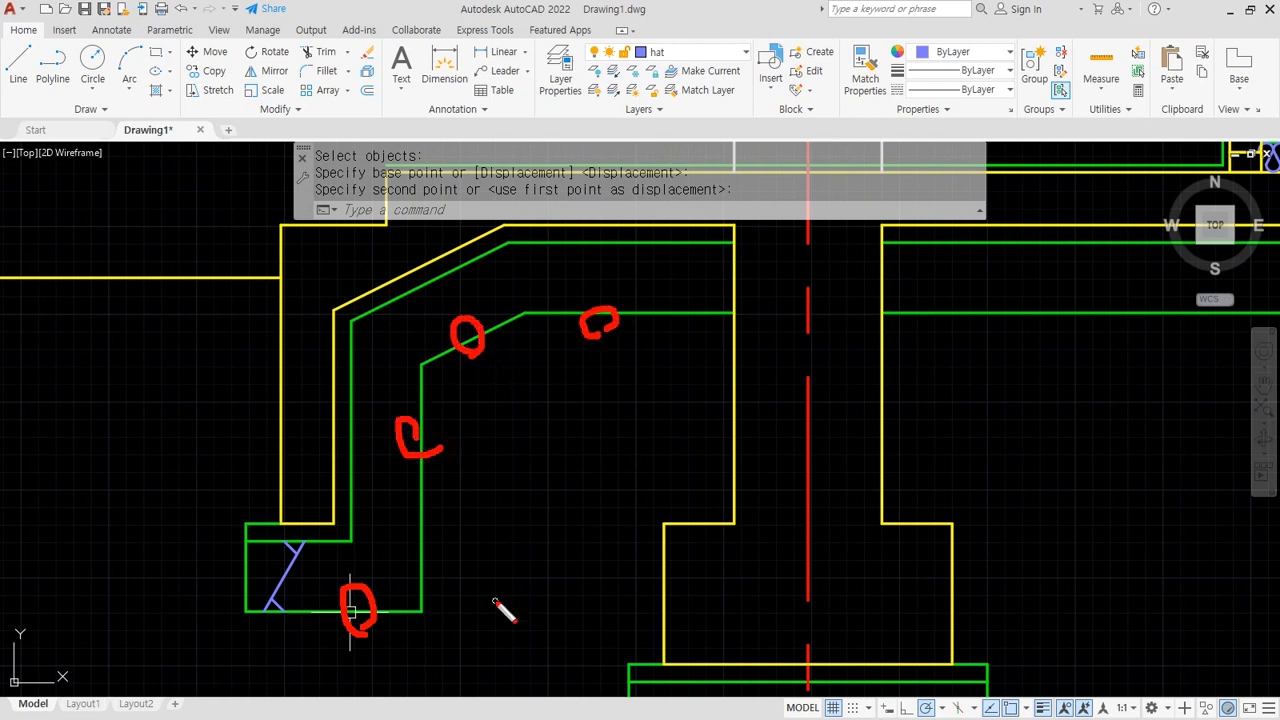
text(j)
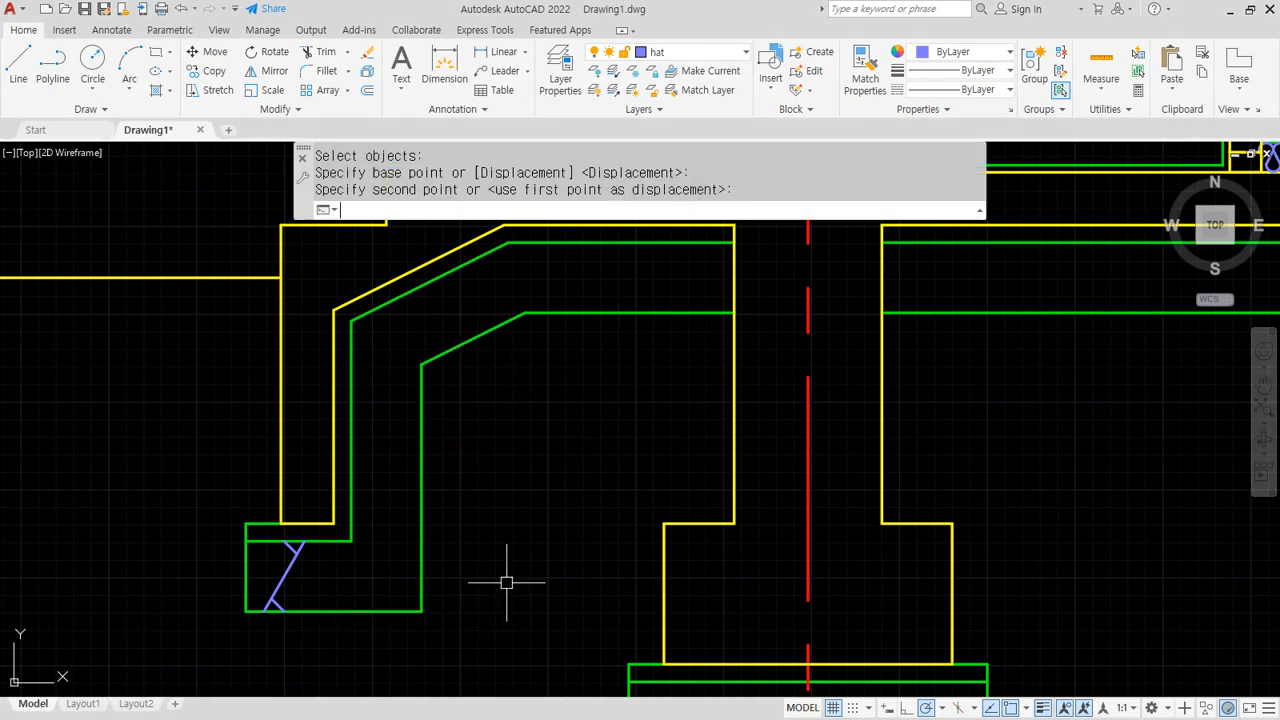
key(Return)
click(617, 363)
click(510, 304)
click(469, 636)
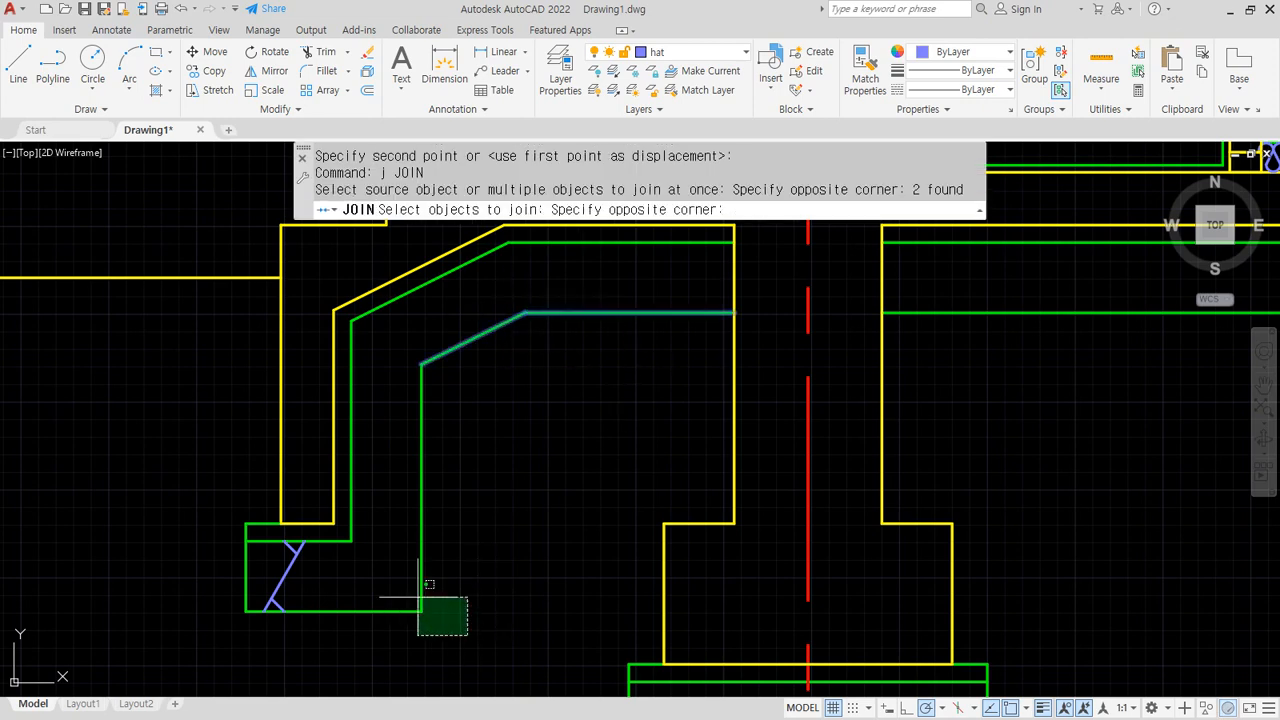
click(390, 567)
key(Return)
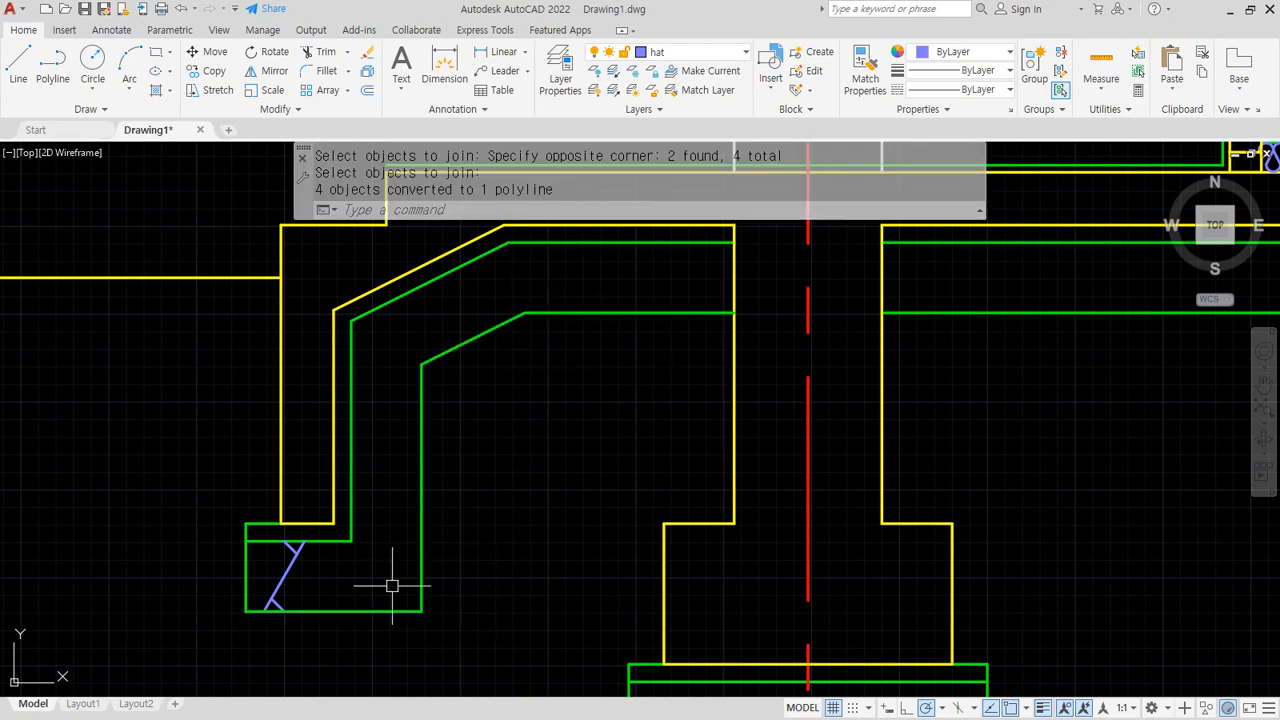
Create a path array of the three-line hatch symbol along the joined lower green polyline
click(347, 91)
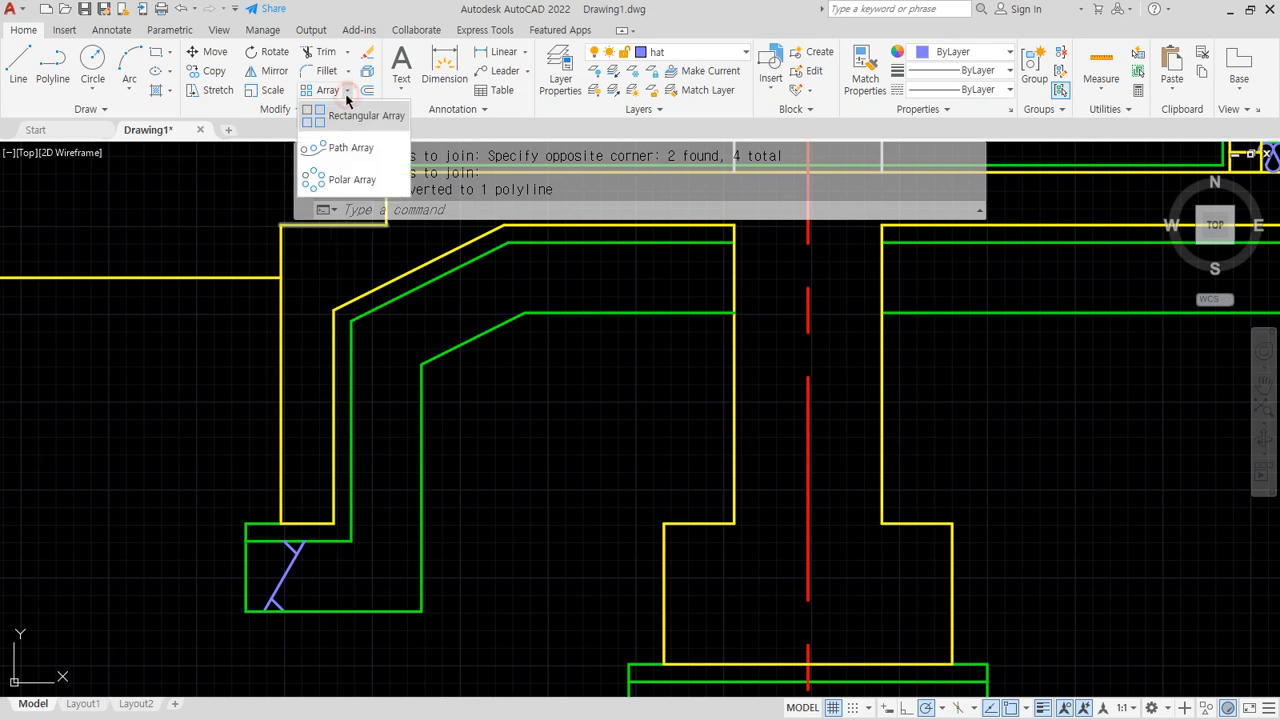
click(345, 147)
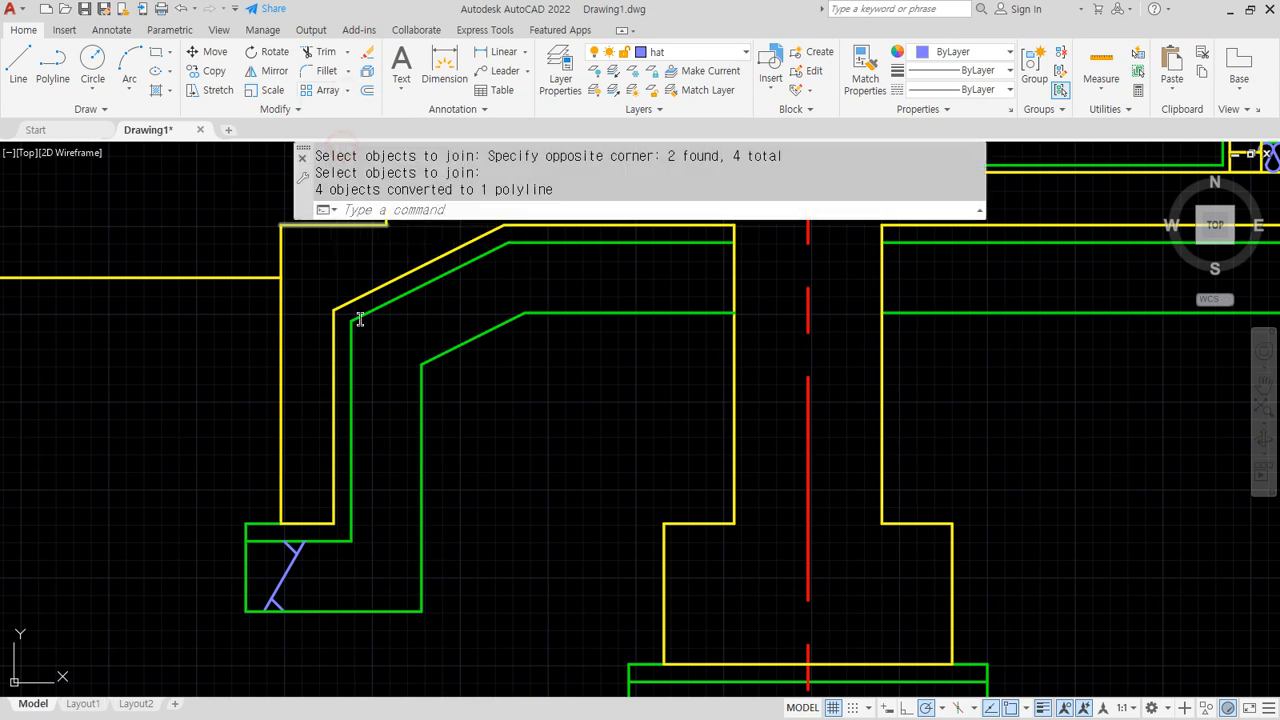
click(314, 551)
click(259, 604)
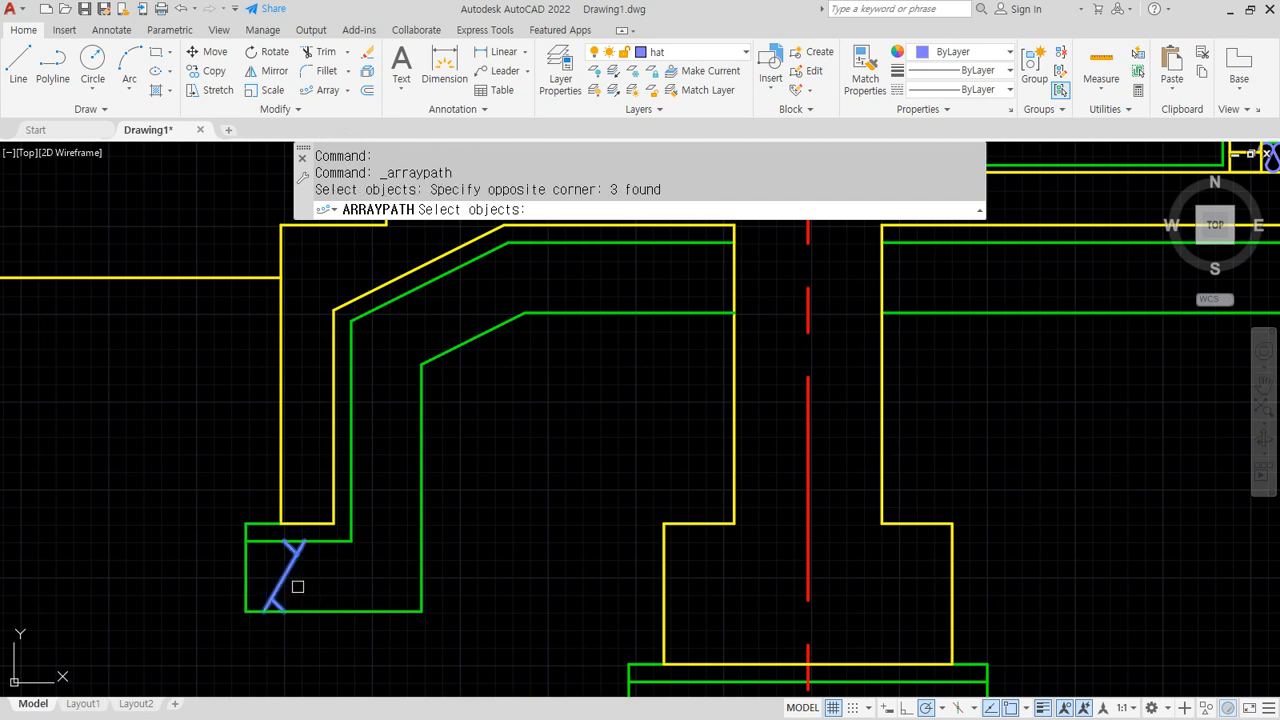
key(Return)
click(345, 609)
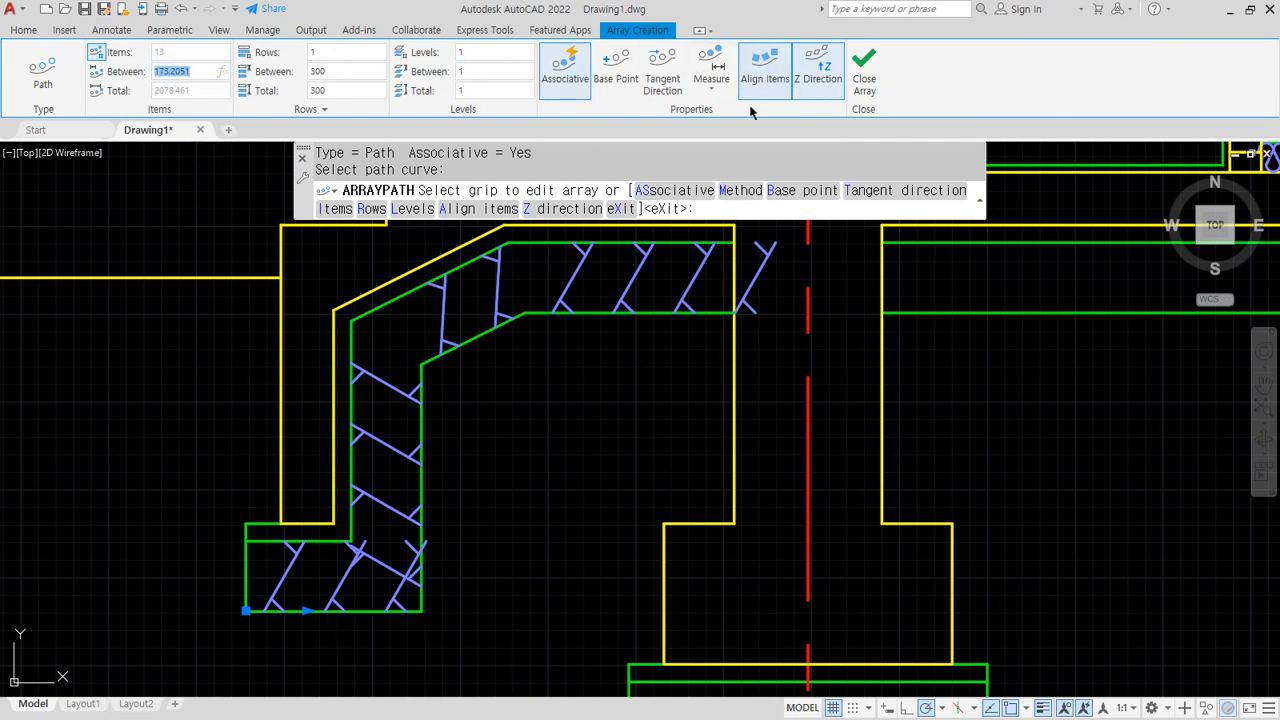
Switch the path array from Measure to Divide, set it to 6 items and finish the array
click(712, 80)
click(724, 117)
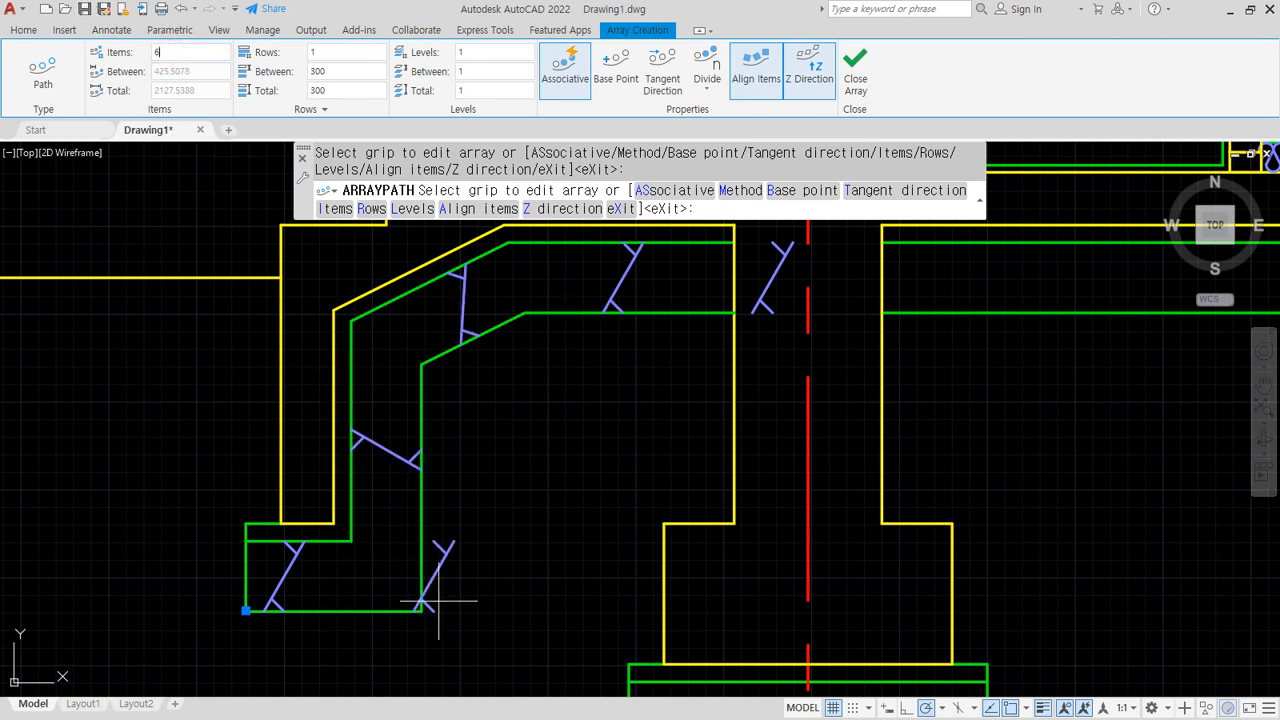
key(ctrl+2)
drag(305, 547, 238, 634)
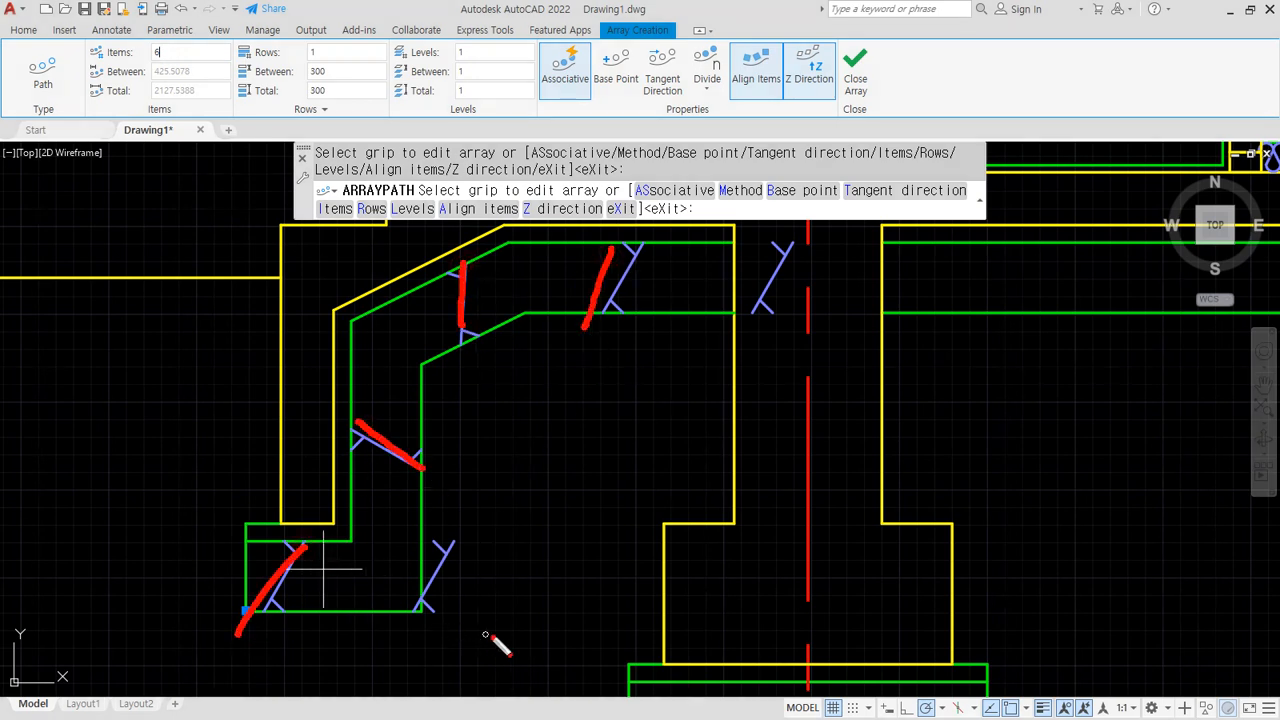
key(Escape)
click(855, 72)
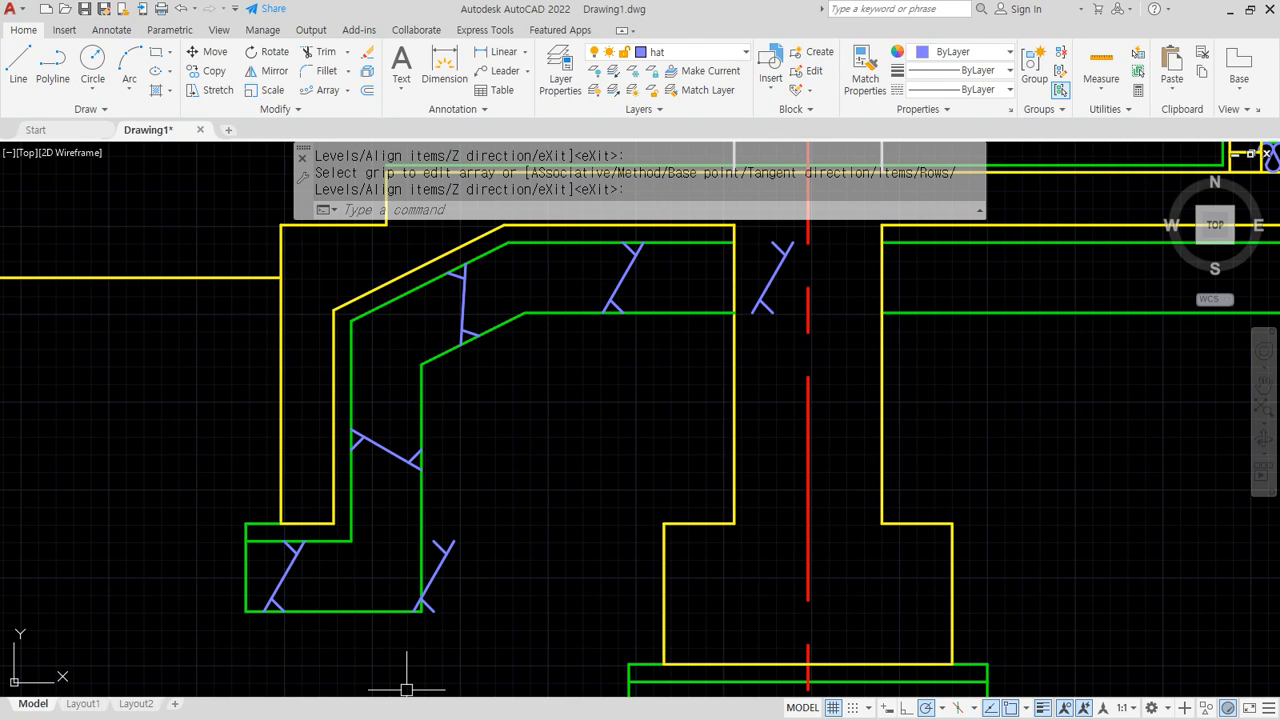
click(385, 520)
click(500, 629)
text(e)
key(Return)
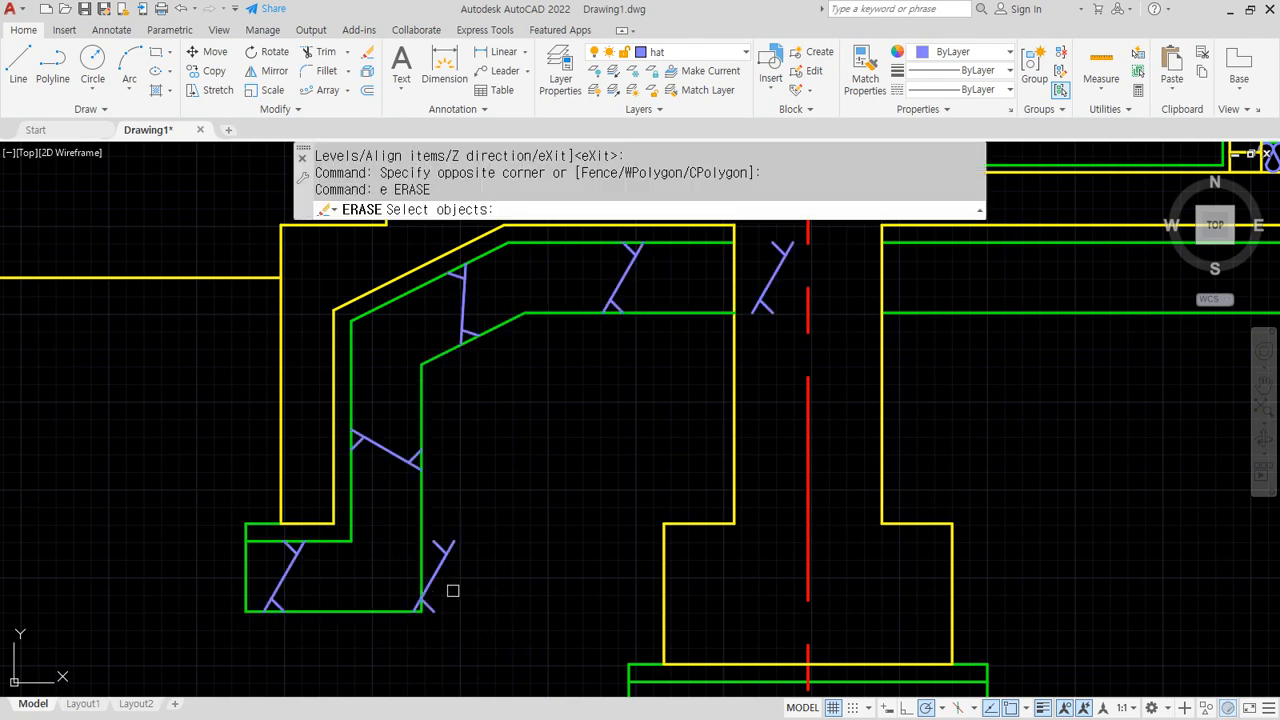
key(Escape)
key(Escape)
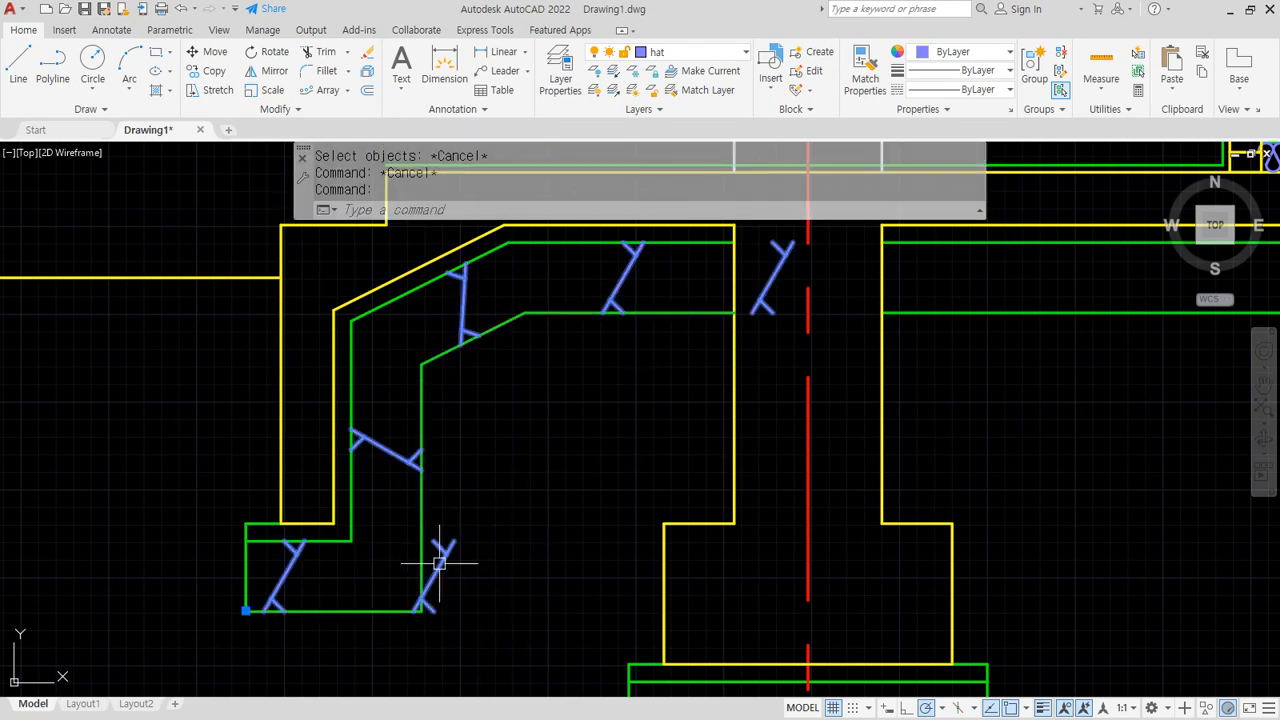
Explode the path array of hatch symbols into separate lines
click(453, 583)
text(x)
key(Return)
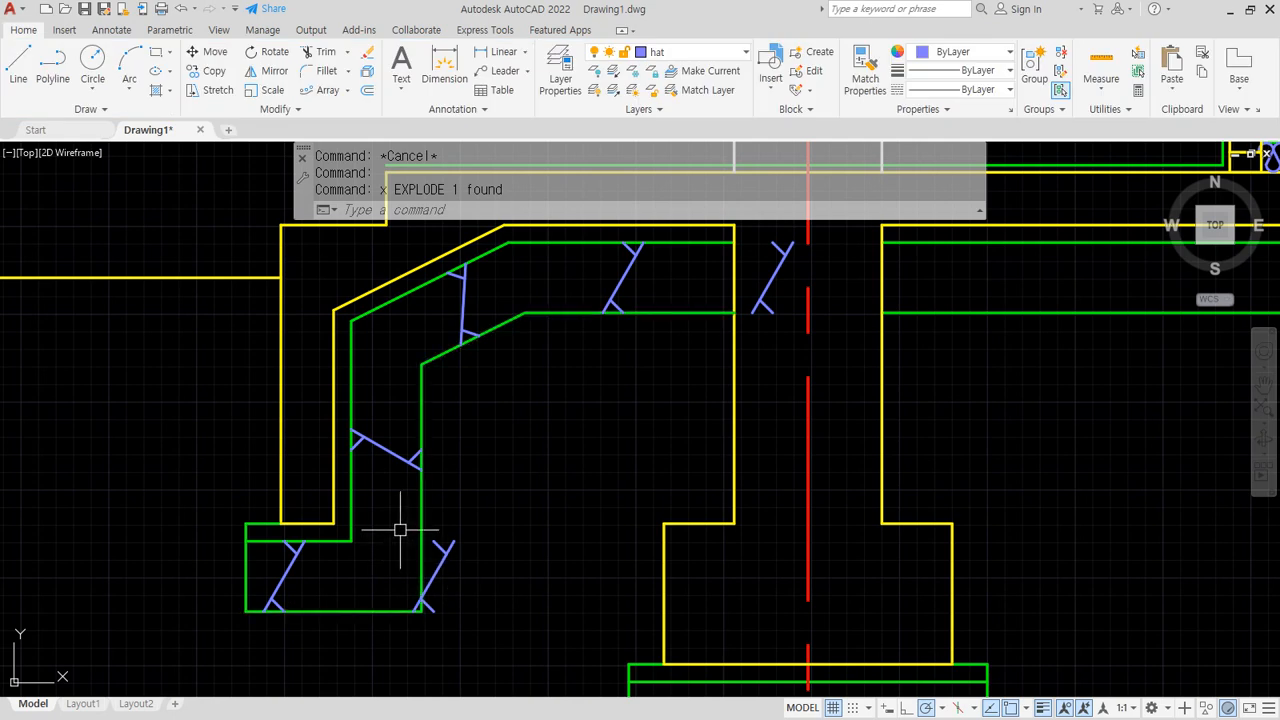
Erase the hatch symbol that crosses the layer's lower outer corner
text(e)
key(Return)
click(380, 513)
click(504, 651)
text(e)
key(Return)
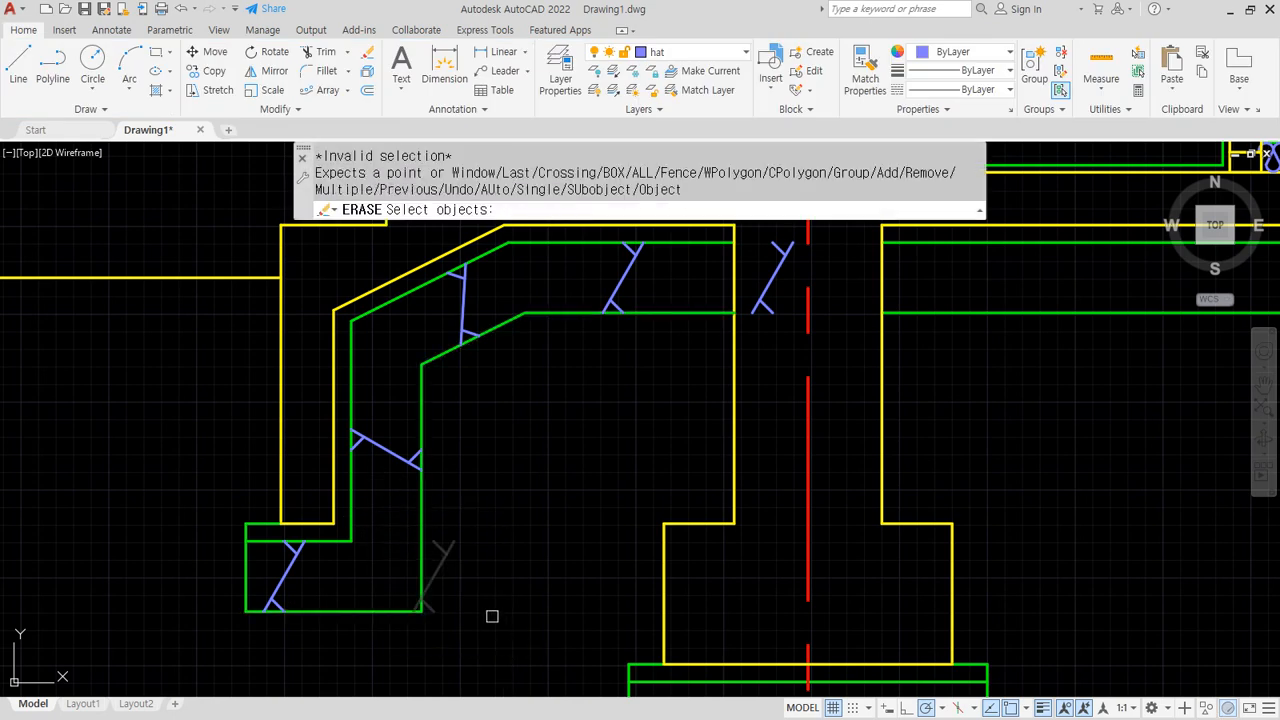
middle_drag(829, 224, 746, 285)
key(Return)
Move the hatch symbol from inside the column into the green layer just right of the column
scroll(735, 332, up, 2)
middle_drag(768, 335, 545, 363)
text(m)
key(Return)
click(390, 261)
click(517, 483)
key(Return)
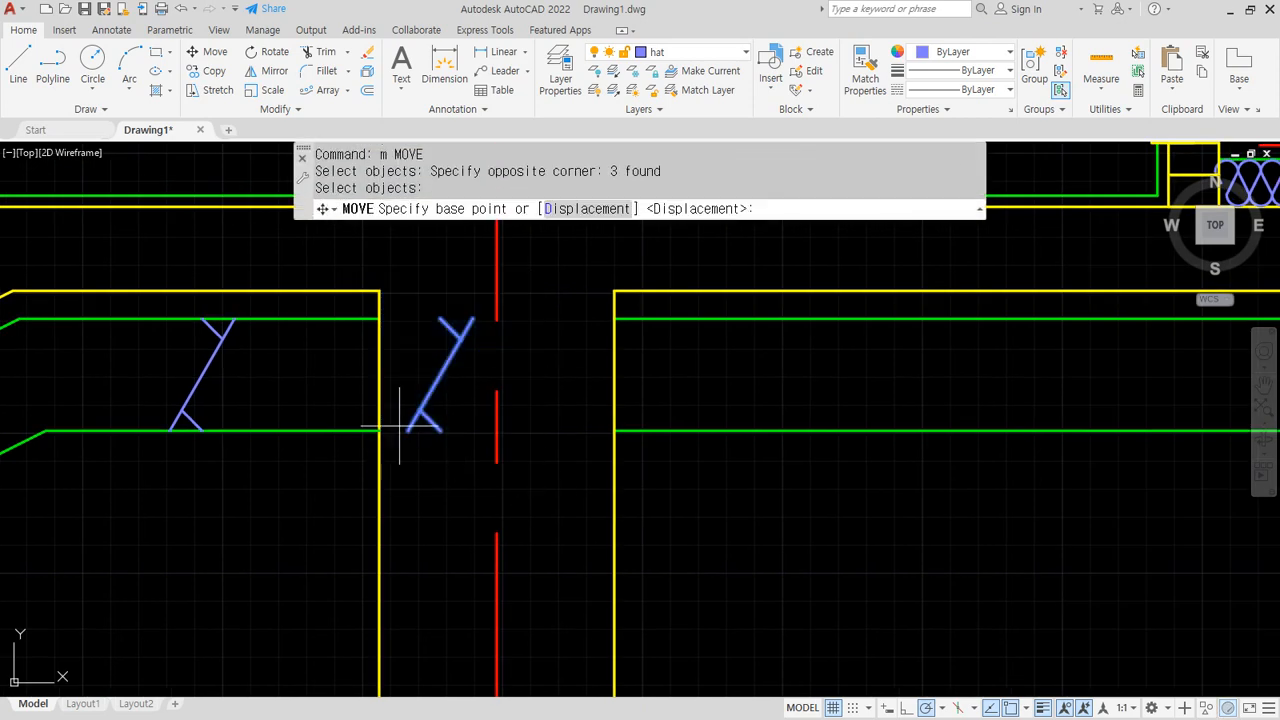
click(408, 430)
click(674, 428)
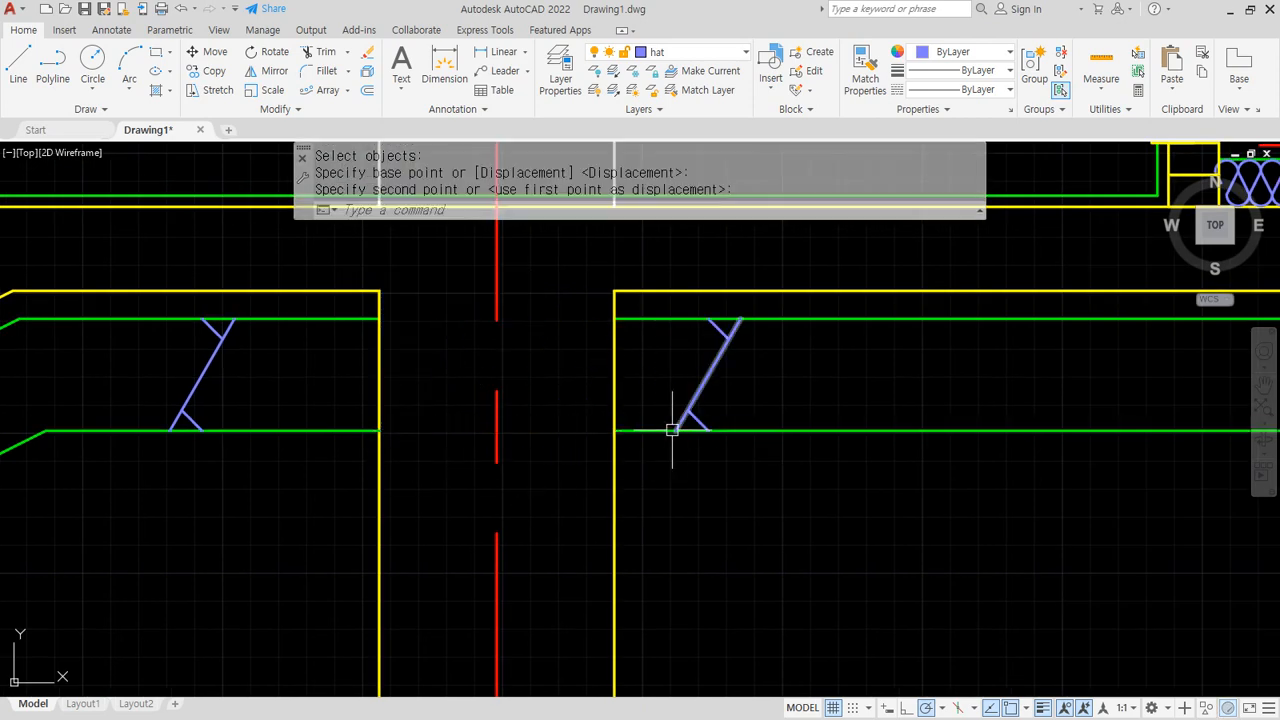
Move the hatch symbol at the layer's footing end slightly to the right
scroll(670, 430, down, 3)
scroll(479, 462, up, 5)
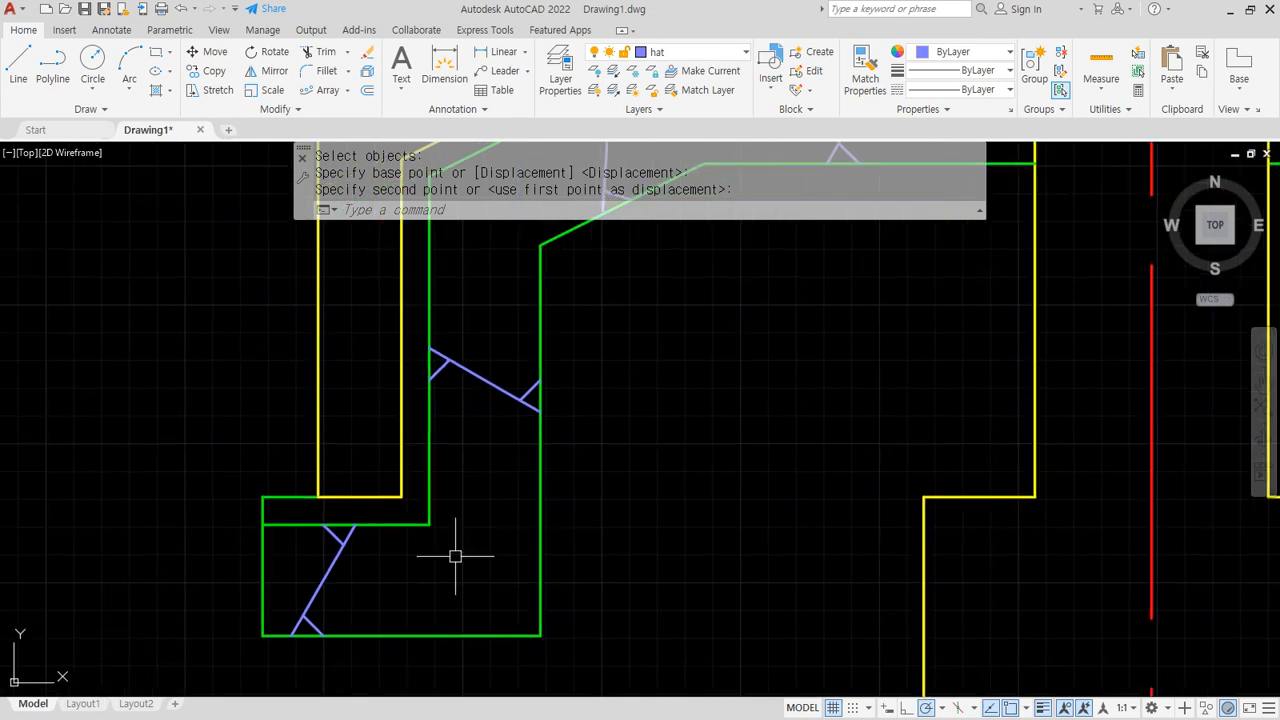
text(m)
key(Return)
click(282, 463)
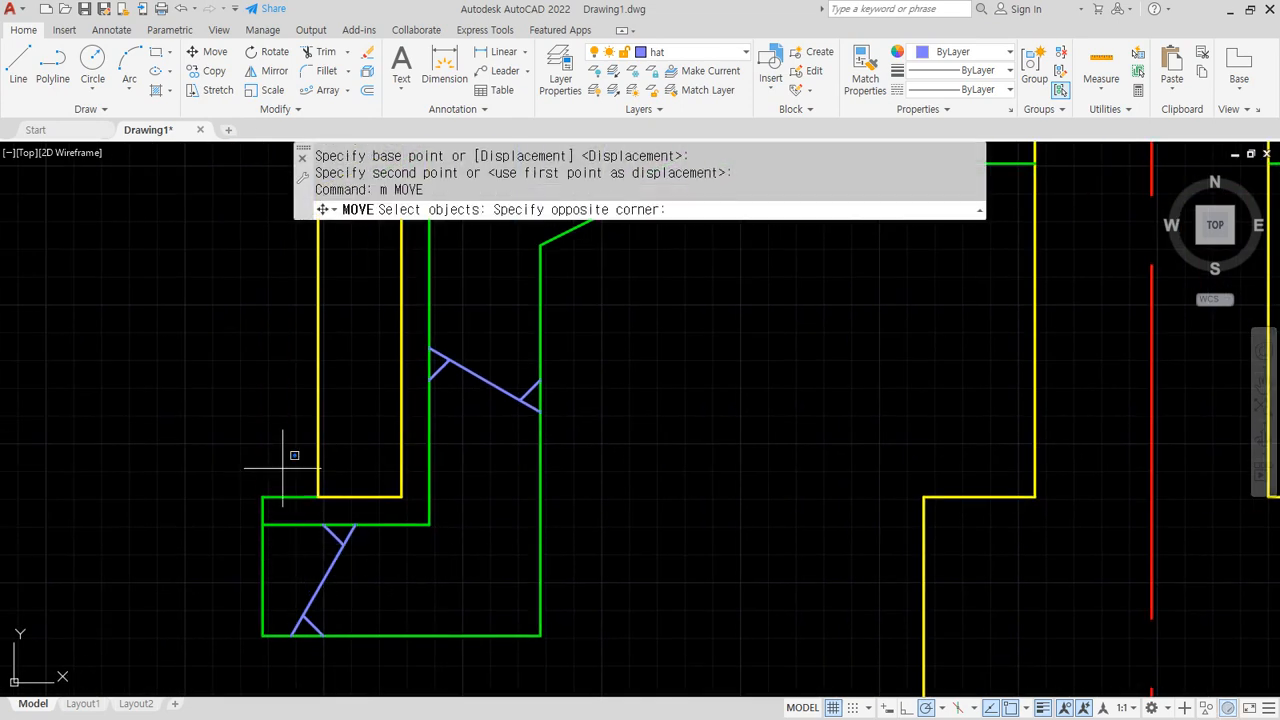
click(368, 671)
key(Return)
click(372, 672)
click(417, 669)
scroll(640, 540, down, 3)
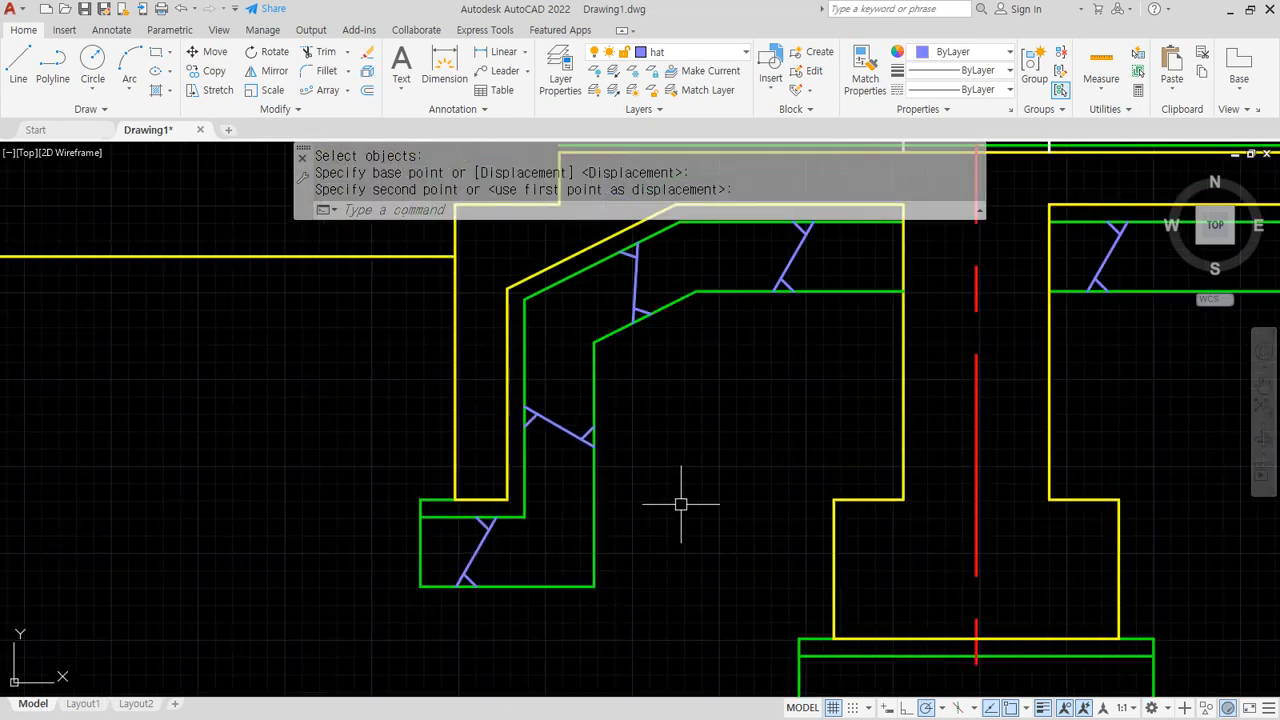
Move the hatch symbol in the layer's vertical part down to near the level of the yellow wall's base
middle_drag(680, 506, 429, 569)
mouse_move(188, 604)
mouse_down()
mouse_move(298, 472)
mouse_move(572, 312)
mouse_up()
key(Escape)
scroll(290, 512, up, 5)
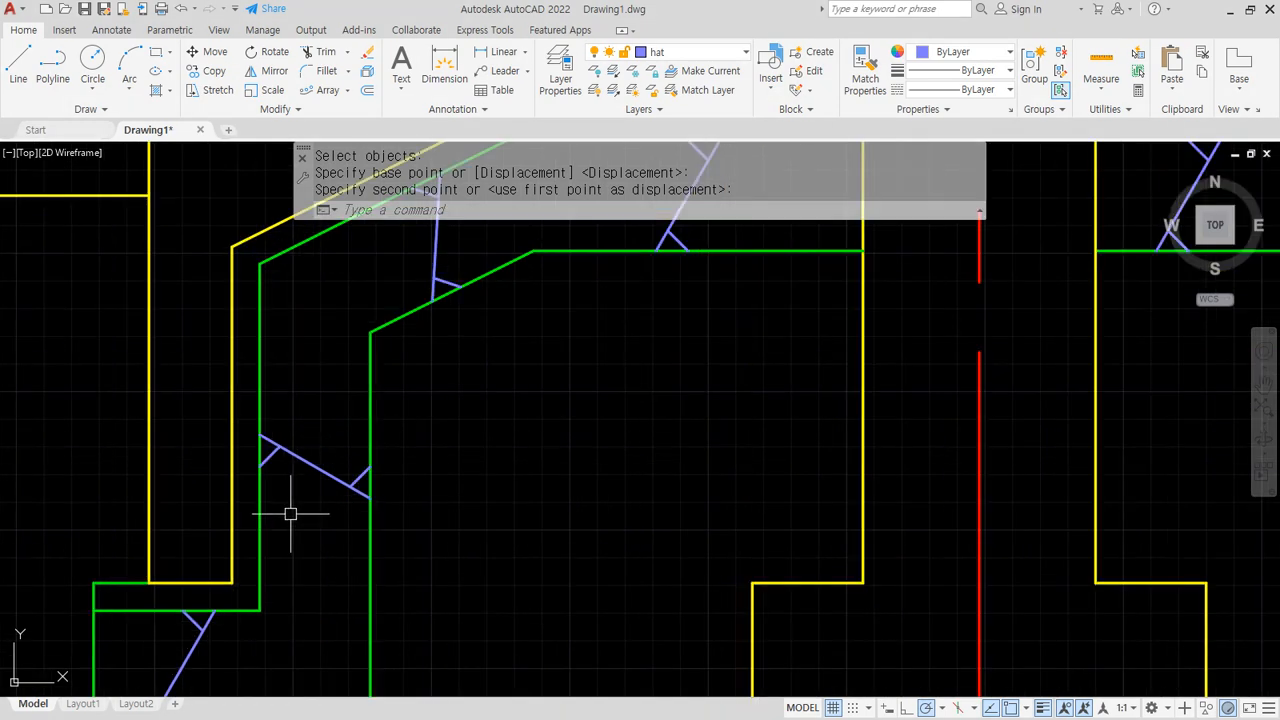
text(m)
key(Return)
click(220, 348)
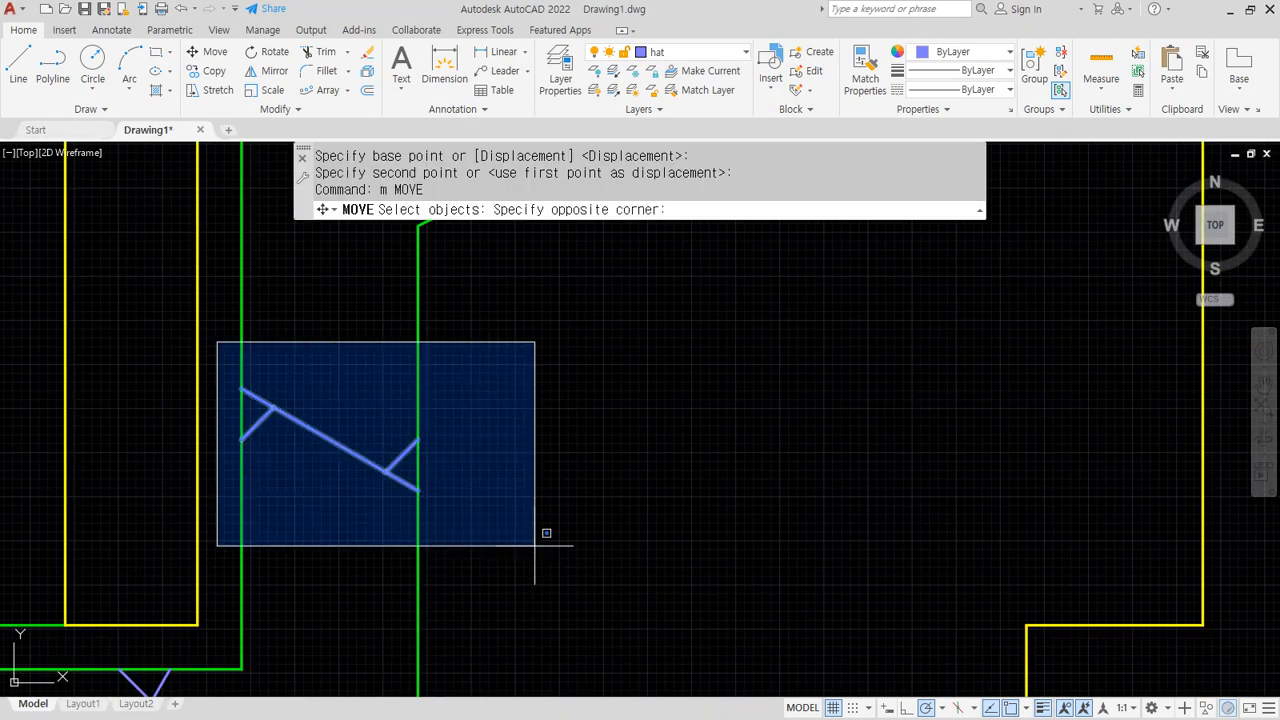
click(531, 489)
key(Return)
click(417, 497)
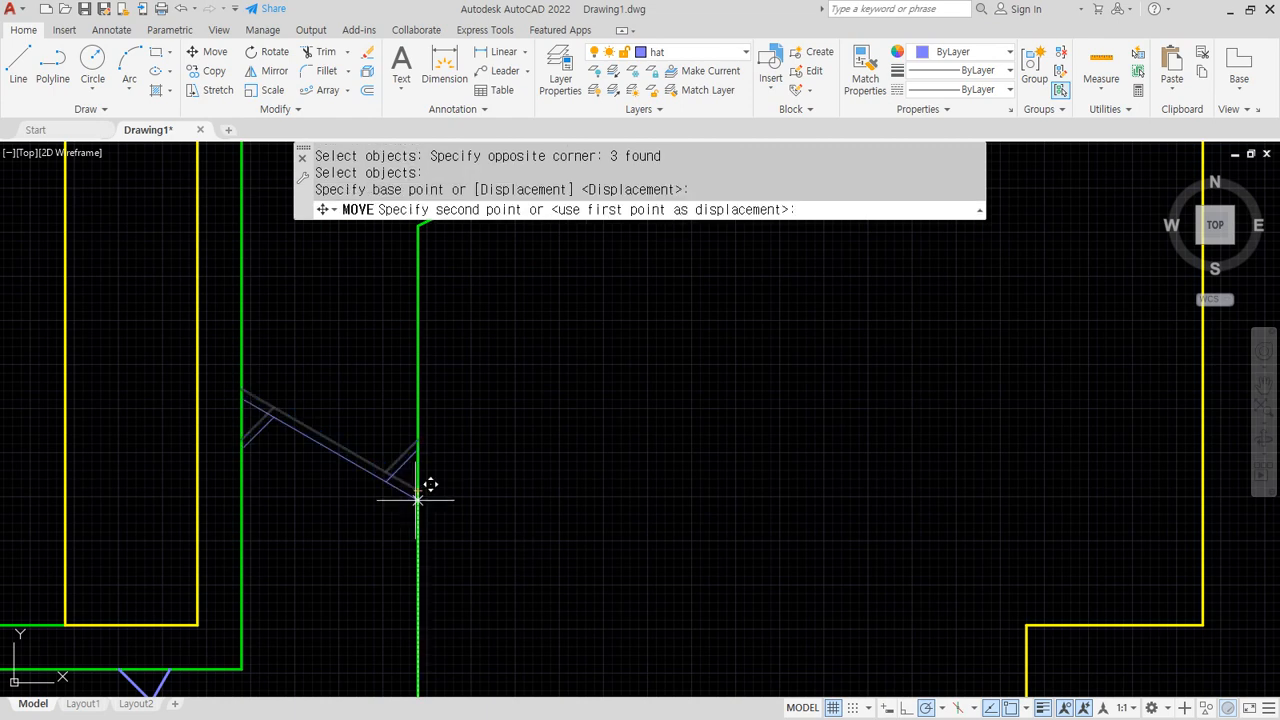
click(414, 627)
Copy the vertical part's hatch symbol straight up to the upper section of the same green strip
text(cp)
key(Return)
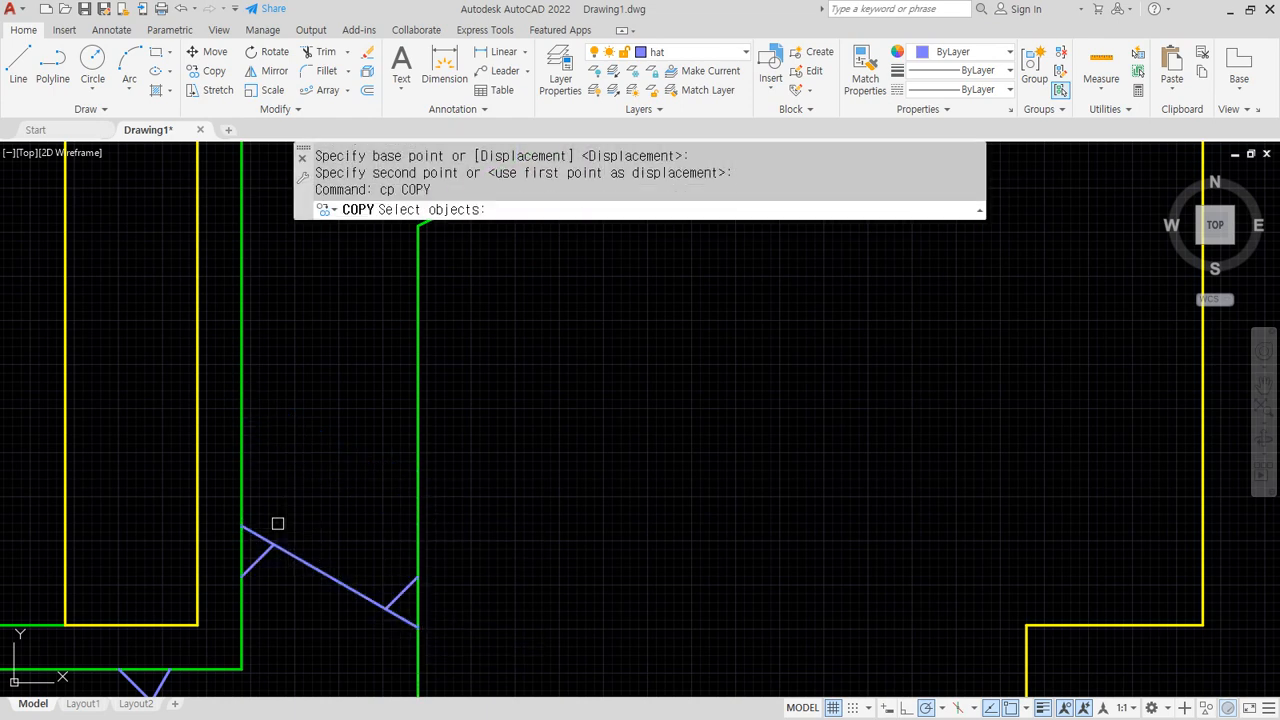
click(212, 492)
click(508, 657)
key(Return)
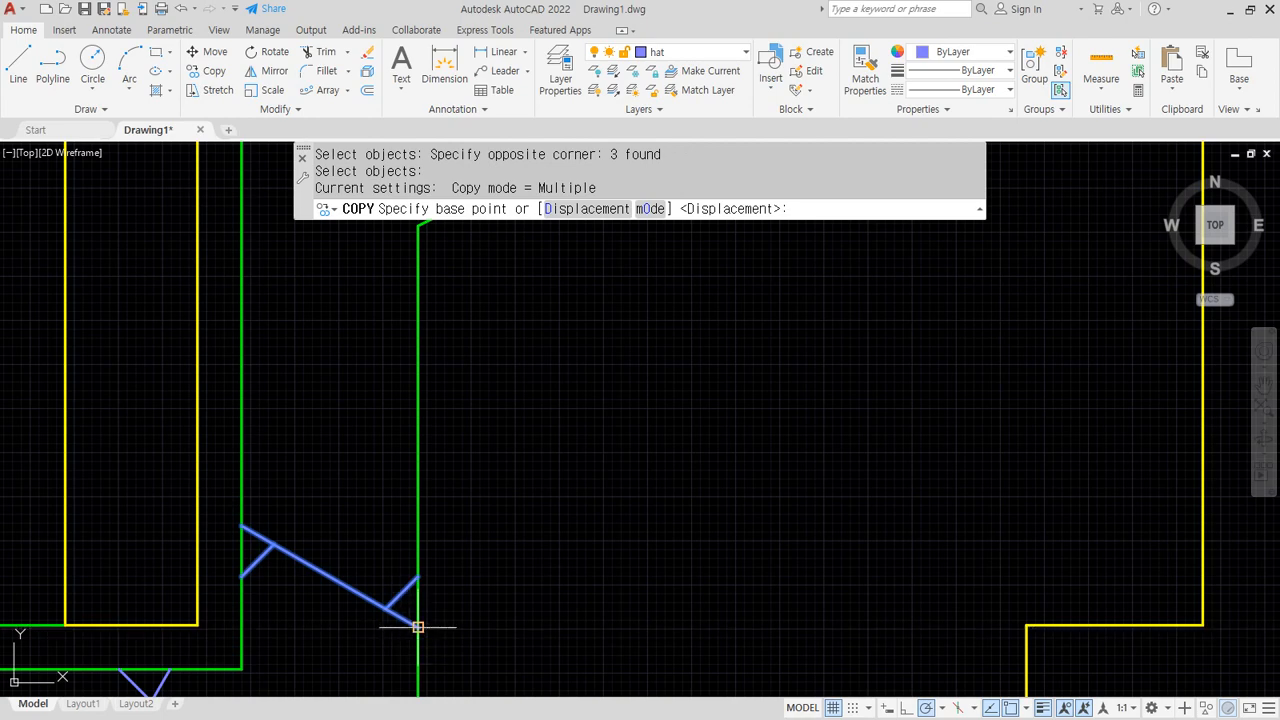
click(417, 627)
click(400, 346)
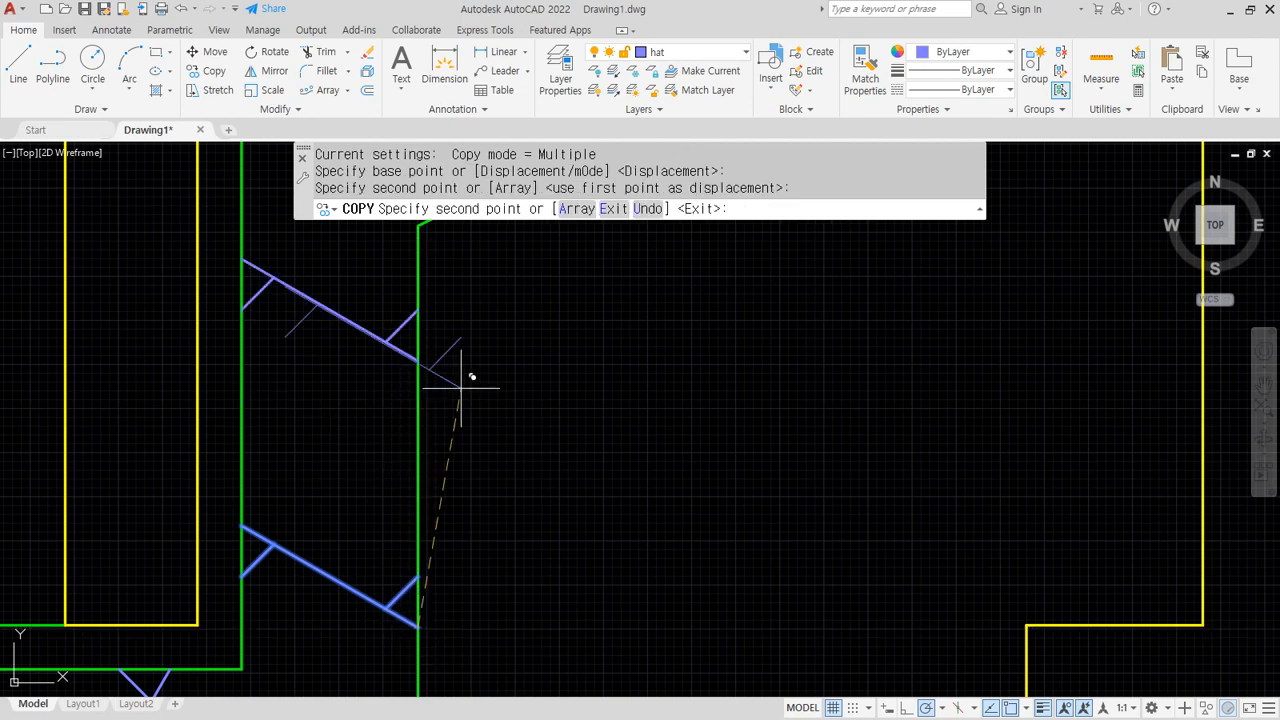
scroll(571, 277, down, 3)
key(Return)
Move the hatch symbol in the sloped part down along the lower green line, using the Nearest snap
middle_drag(366, 379, 431, 349)
text(m)
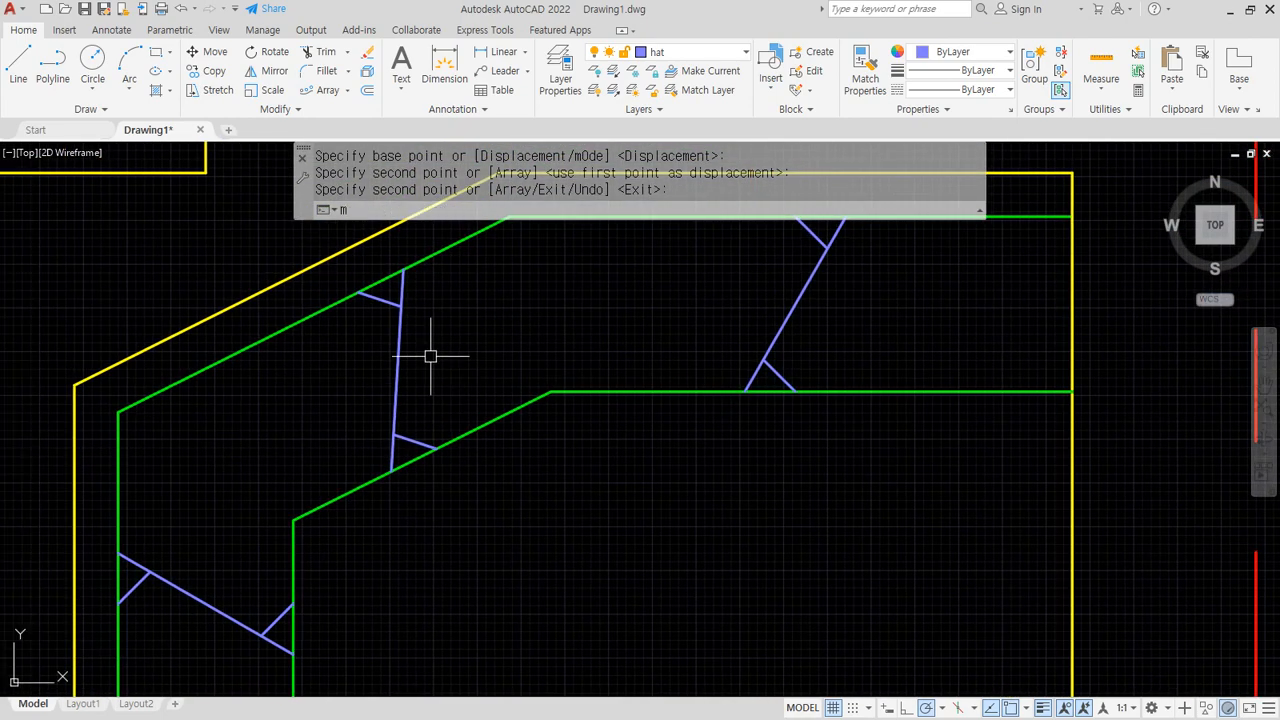
key(Return)
click(281, 226)
click(542, 563)
key(Return)
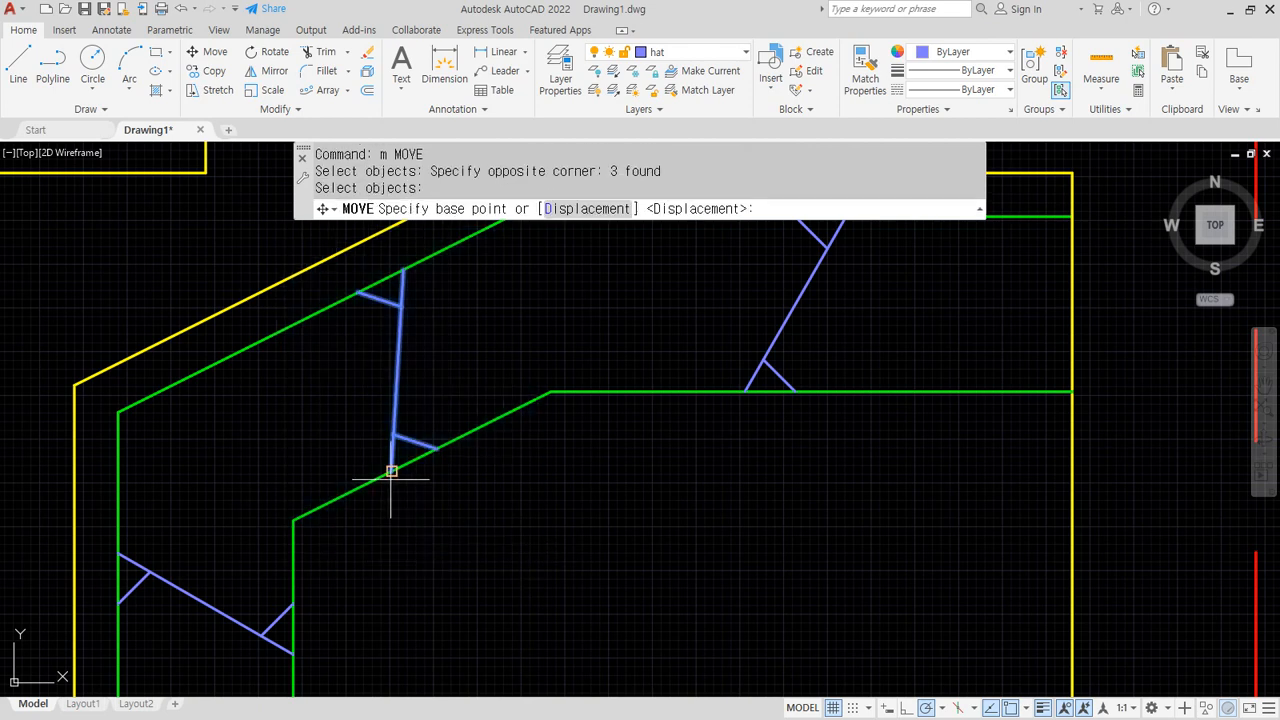
click(391, 470)
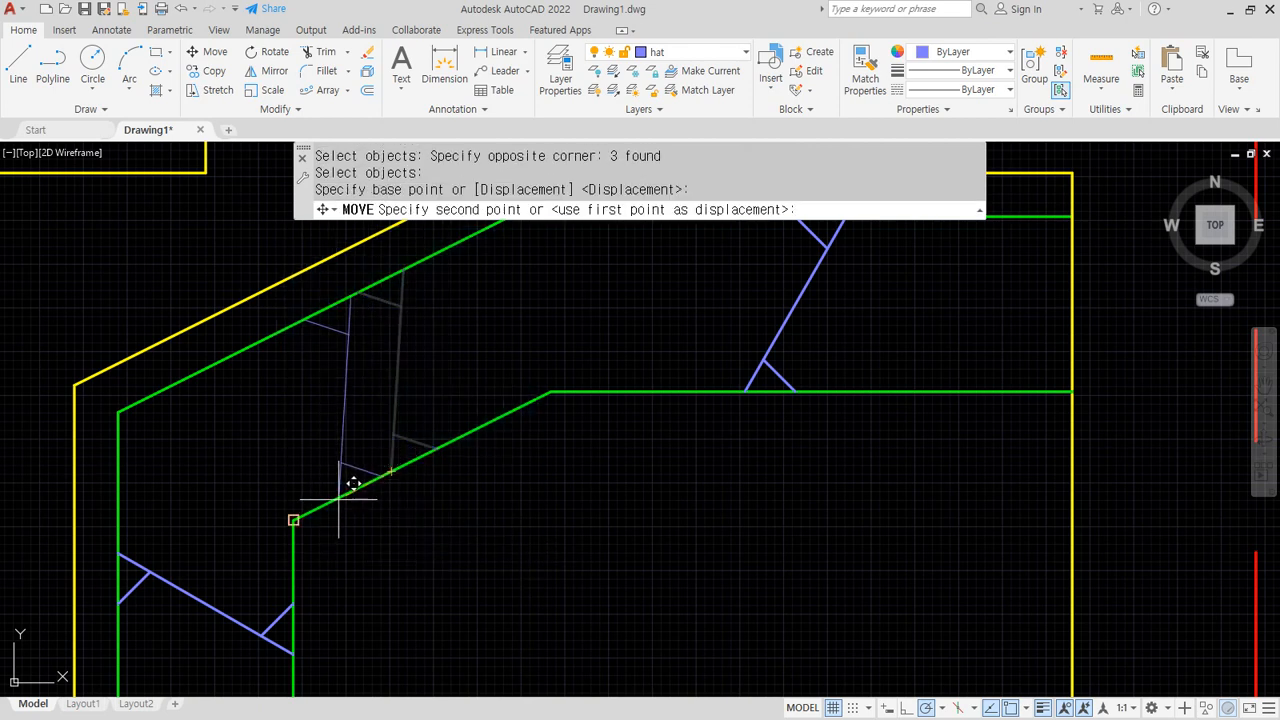
text(nea)
key(space)
click(341, 496)
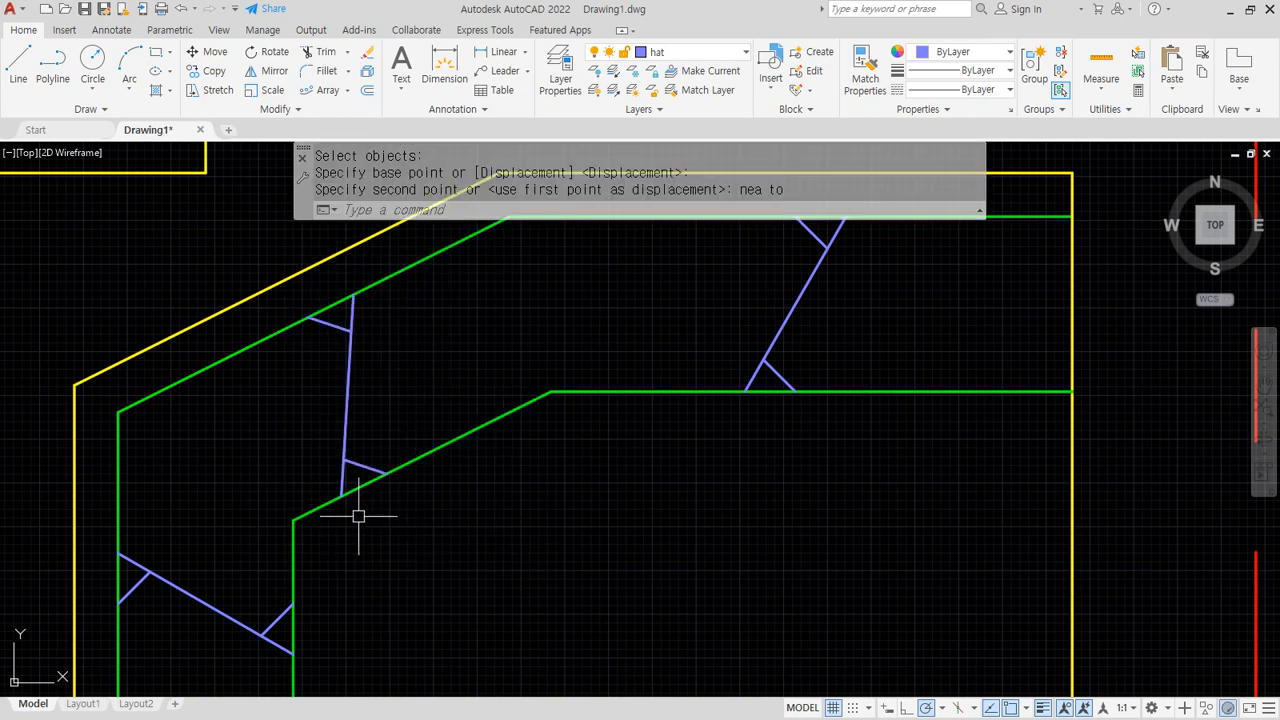
Copy the hatch symbol in the sloped part up along the lower green line to near the slope's upper end, using the Nearest snap
text(cp)
key(space)
click(237, 254)
click(458, 579)
key(space)
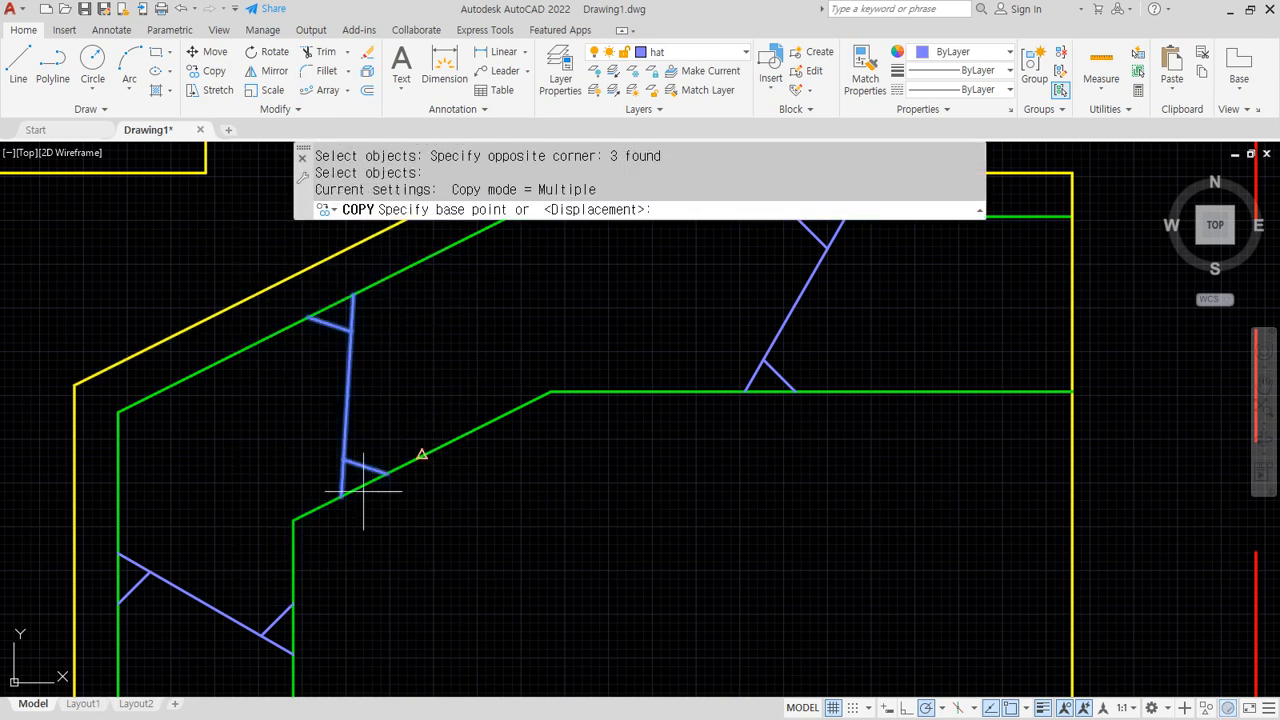
click(341, 495)
text(nea)
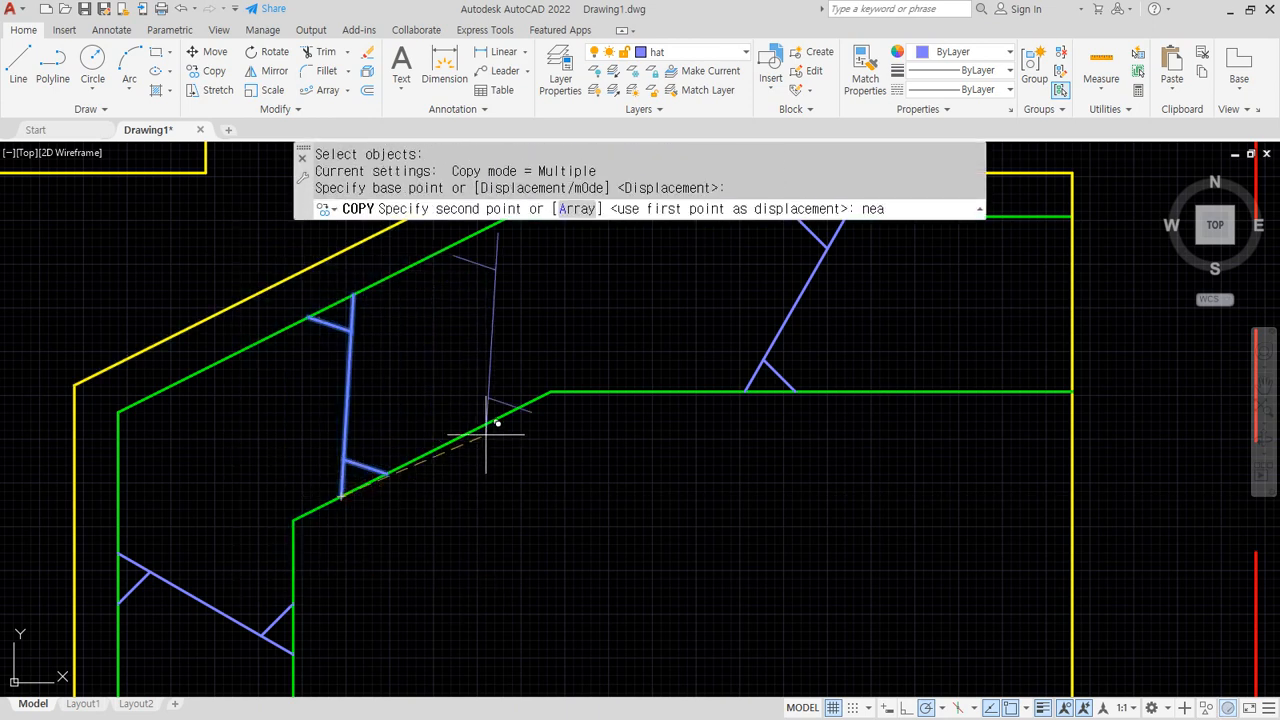
key(space)
click(488, 421)
key(Escape)
scroll(486, 480, down, 3)
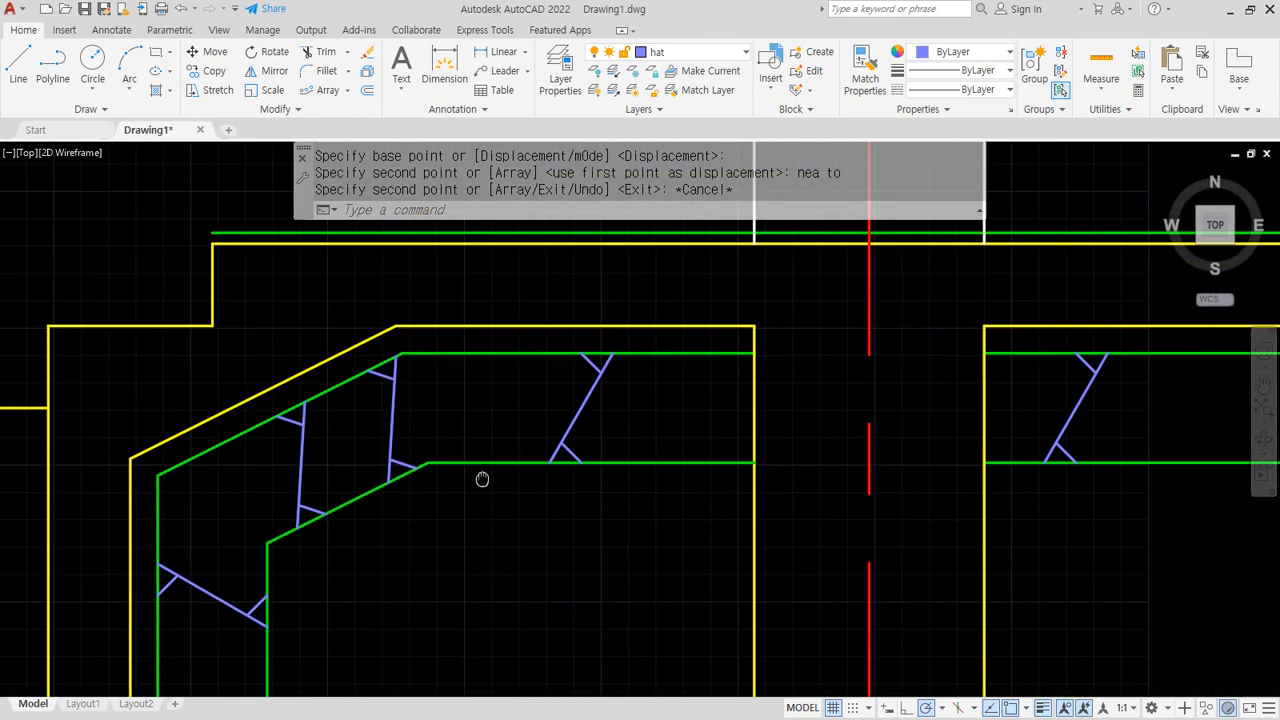
Move the hatch symbol in the layer's horizontal part slightly to the left along the lower green line
scroll(542, 412, up, 3)
text(m)
key(space)
click(460, 244)
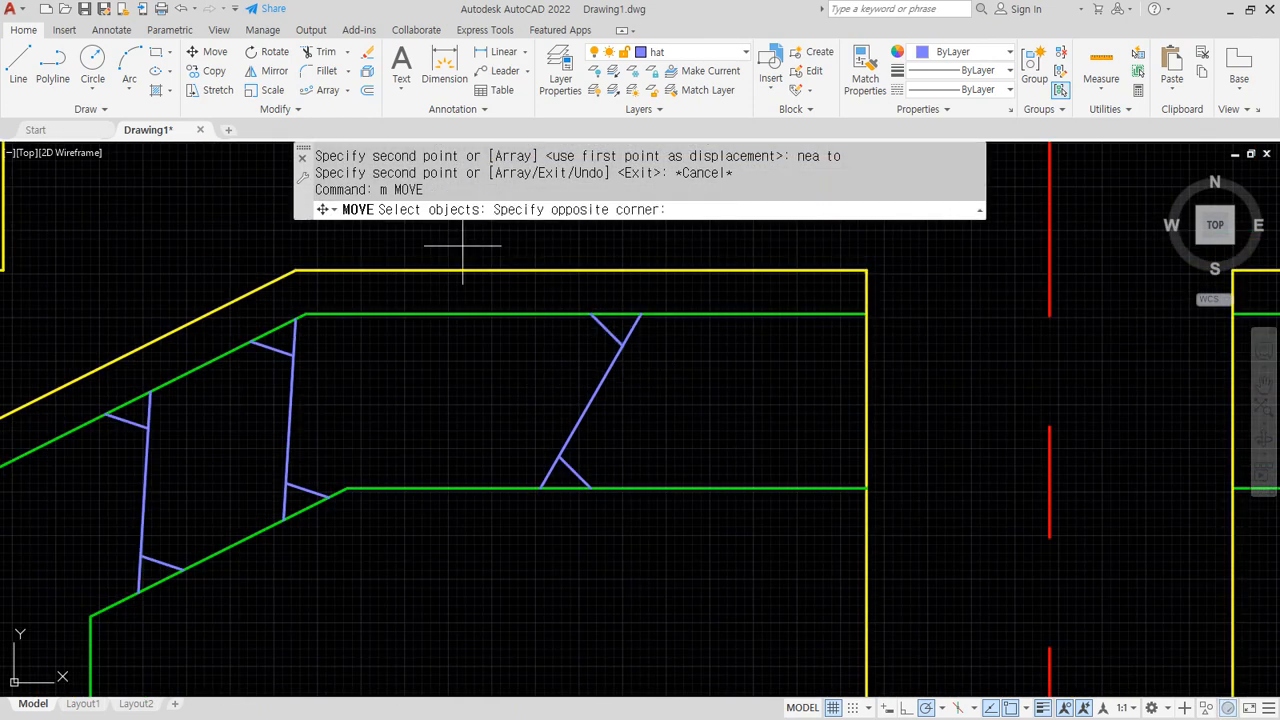
click(712, 534)
key(space)
click(540, 487)
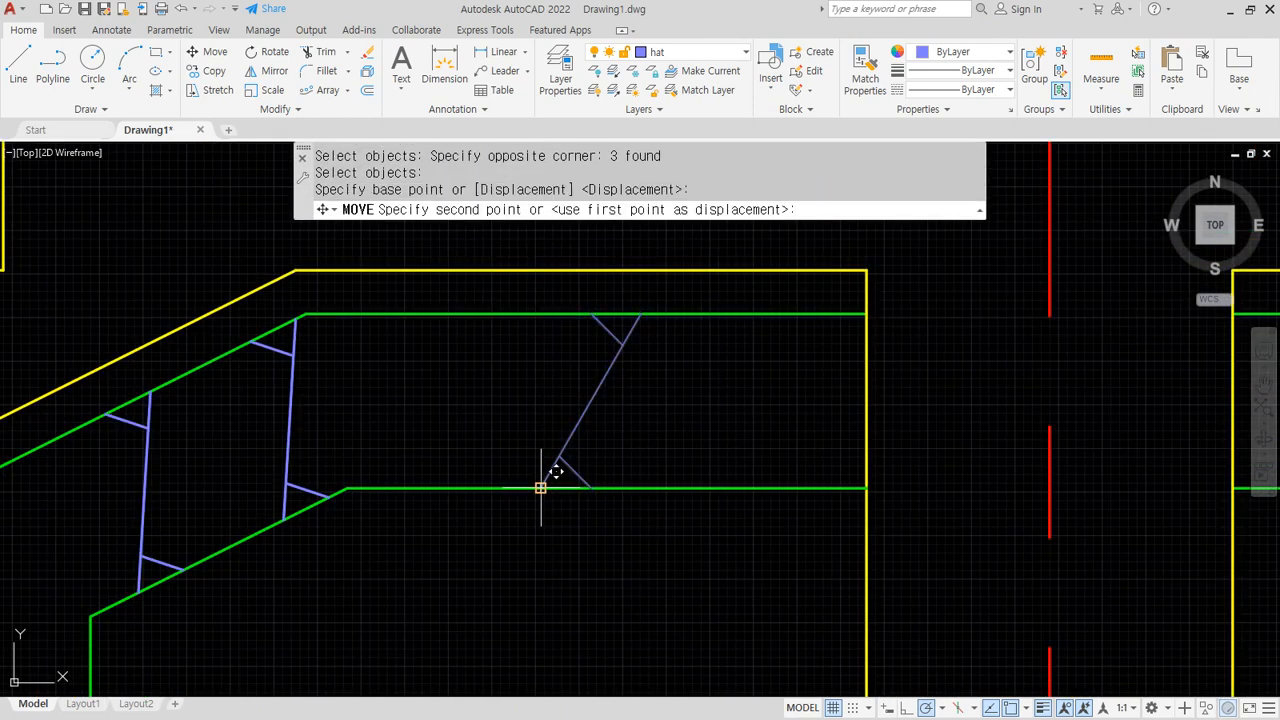
click(476, 487)
Copy the horizontal part's hatch symbol to the right along the same green layer, near the yellow footing wall
text(cond p)
key(space)
click(426, 249)
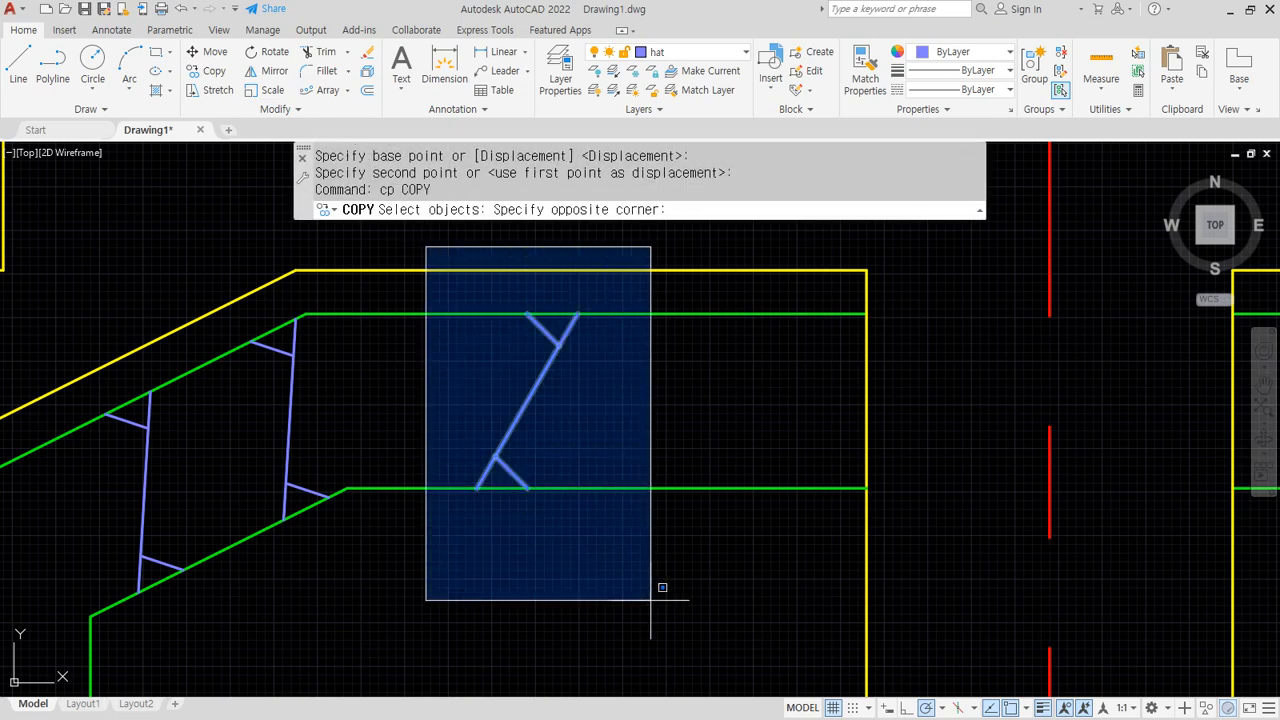
click(654, 591)
key(space)
click(478, 487)
click(674, 487)
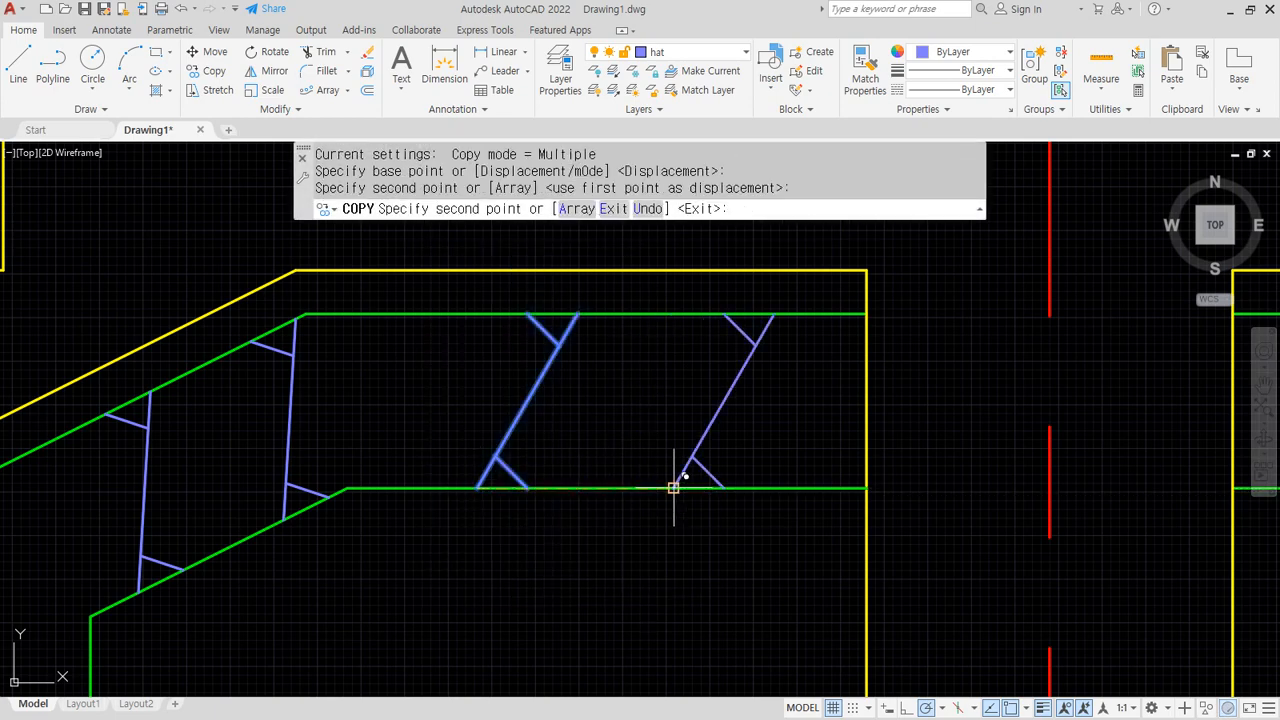
key(Escape)
Offset the yellow edges of the slab's stepped outer end outward by 20
scroll(632, 517, down, 5)
middle_drag(632, 517, 570, 431)
scroll(492, 574, up, 2)
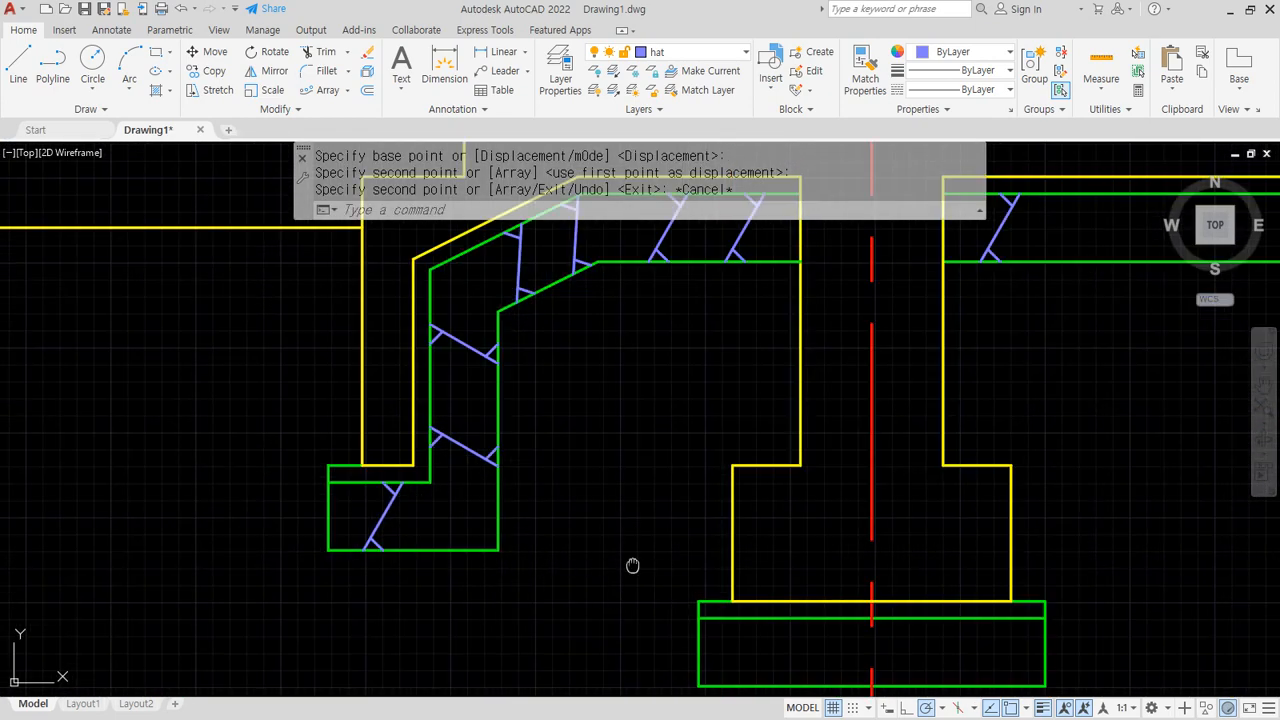
middle_drag(632, 566, 581, 637)
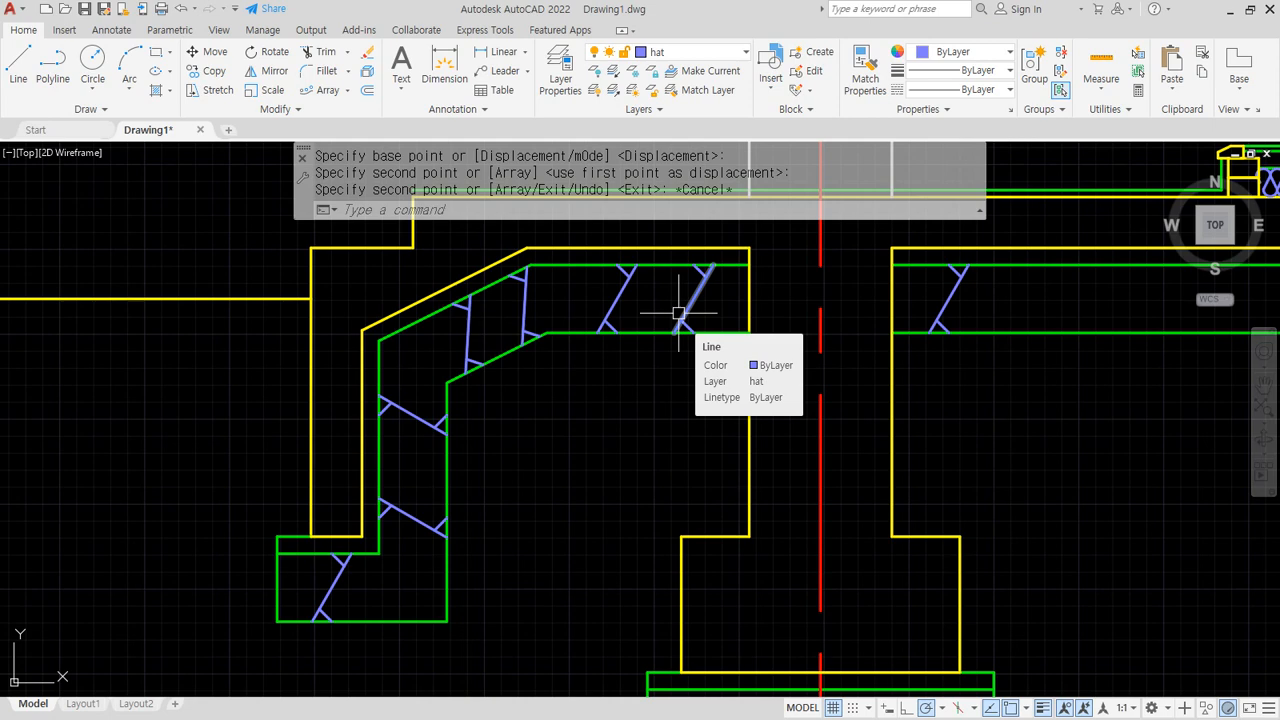
scroll(614, 537, down, 2)
middle_drag(651, 442, 454, 523)
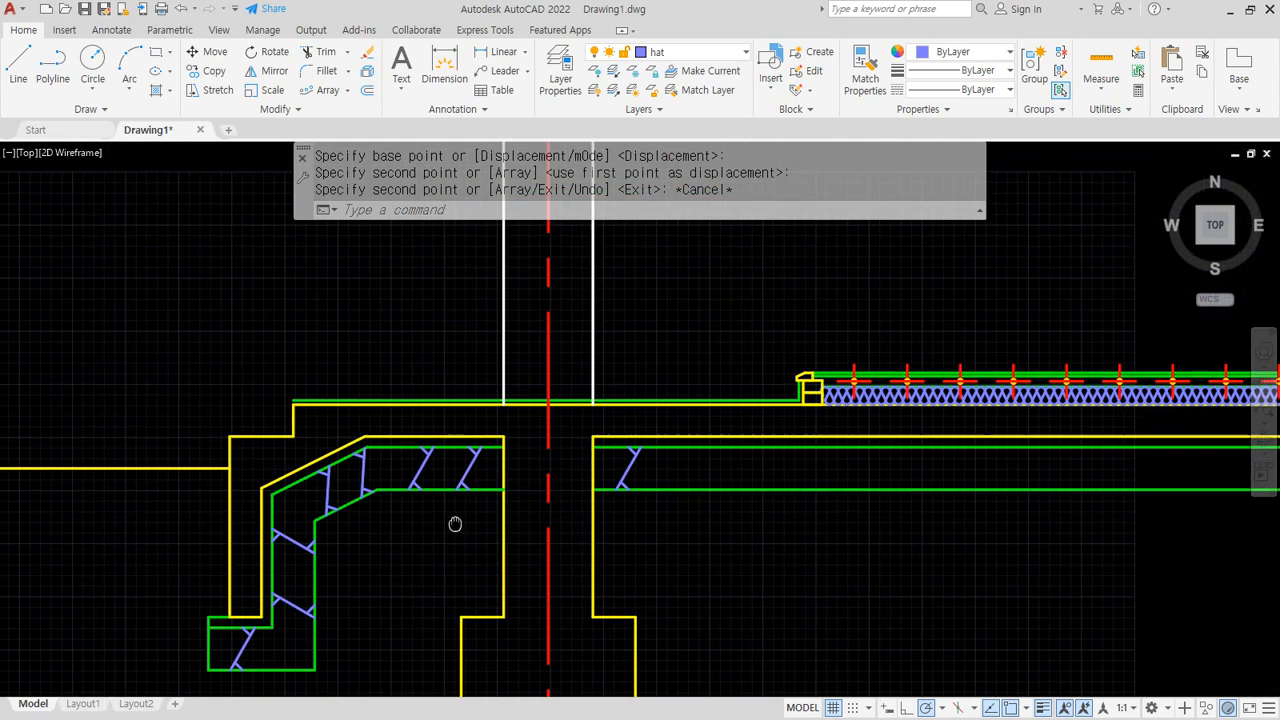
scroll(277, 442, up, 2)
scroll(277, 442, up, 3)
mouse_move(243, 420)
middle_down()
mouse_move(586, 414)
mouse_move(637, 371)
mouse_move(672, 373)
middle_up()
text(o)
key(Return)
text(2)
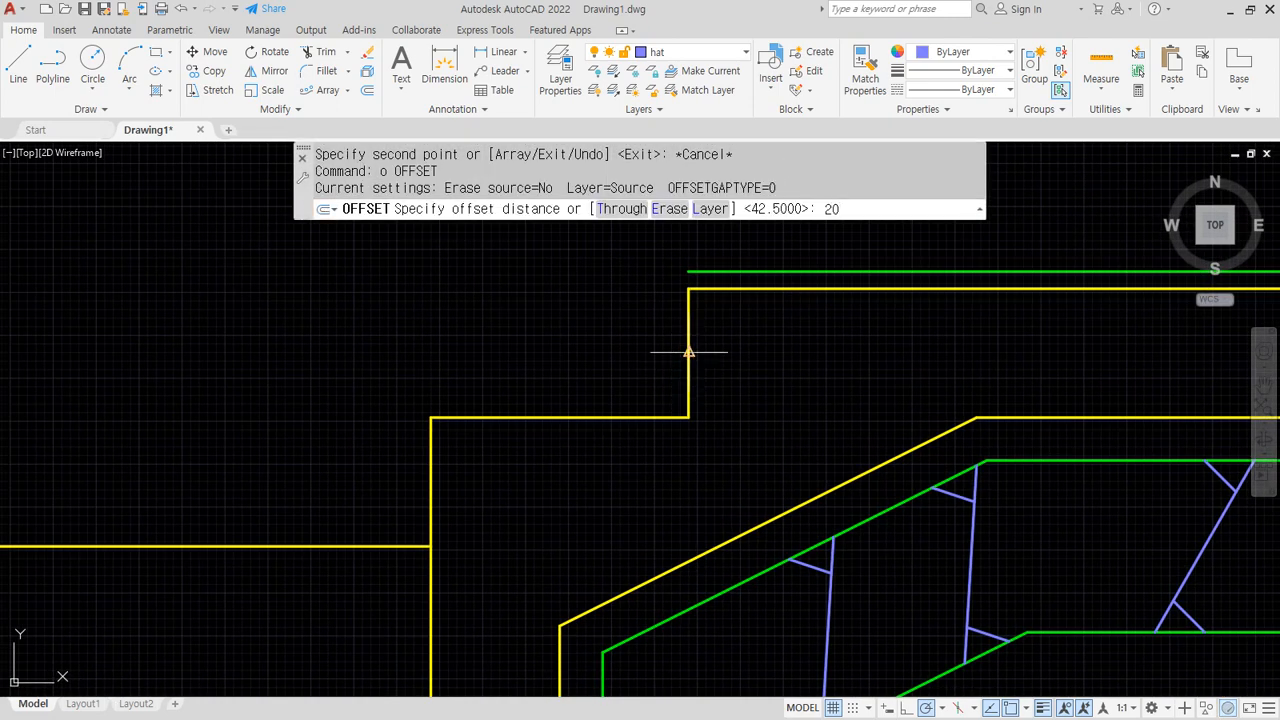
text(0)
key(Return)
click(688, 352)
click(540, 390)
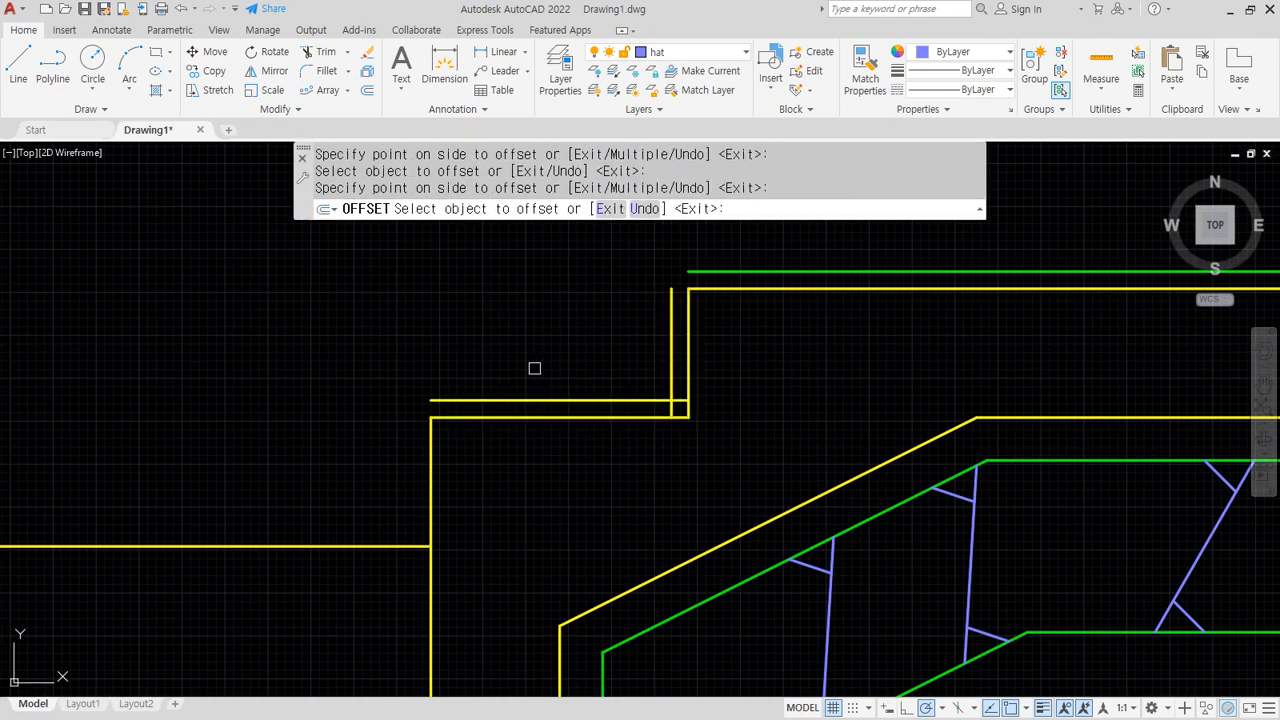
key(Return)
Fillet the green finish line above the slab with the step's vertical offset line into a sharp corner with radius 0
middle_drag(736, 338, 159, 375)
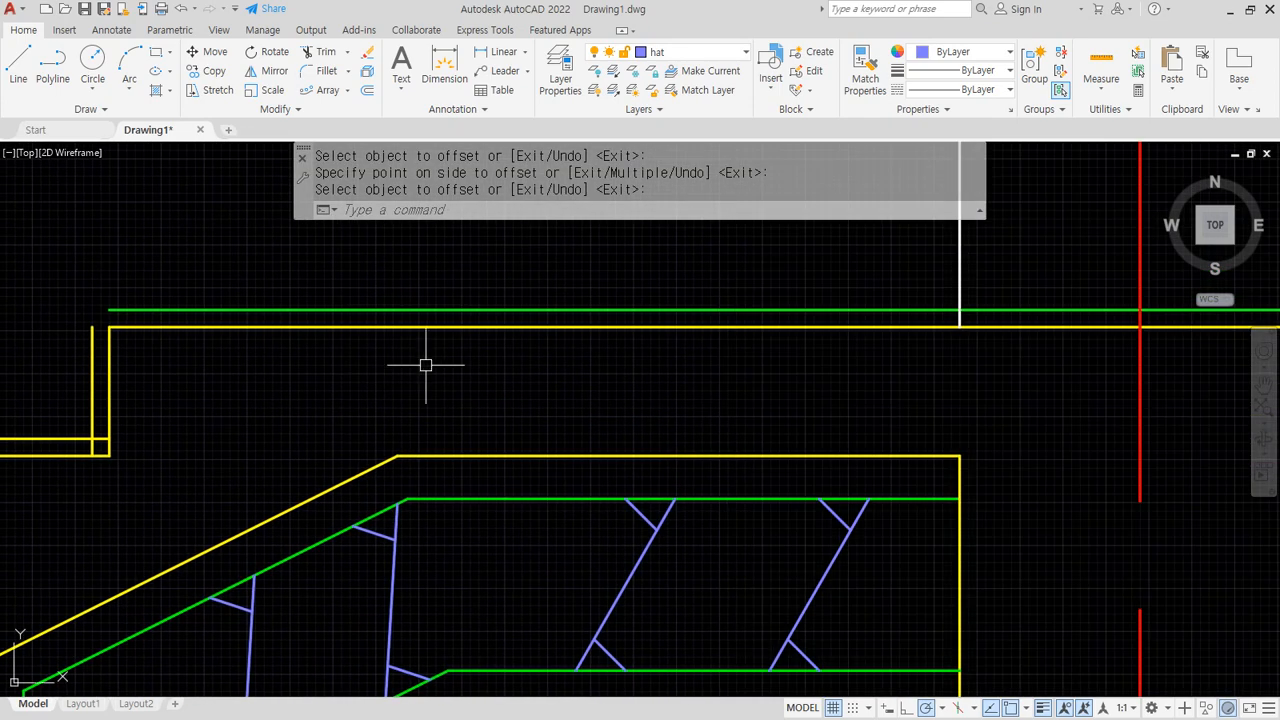
scroll(921, 338, down, 2)
middle_drag(903, 334, 783, 337)
scroll(752, 309, up, 2)
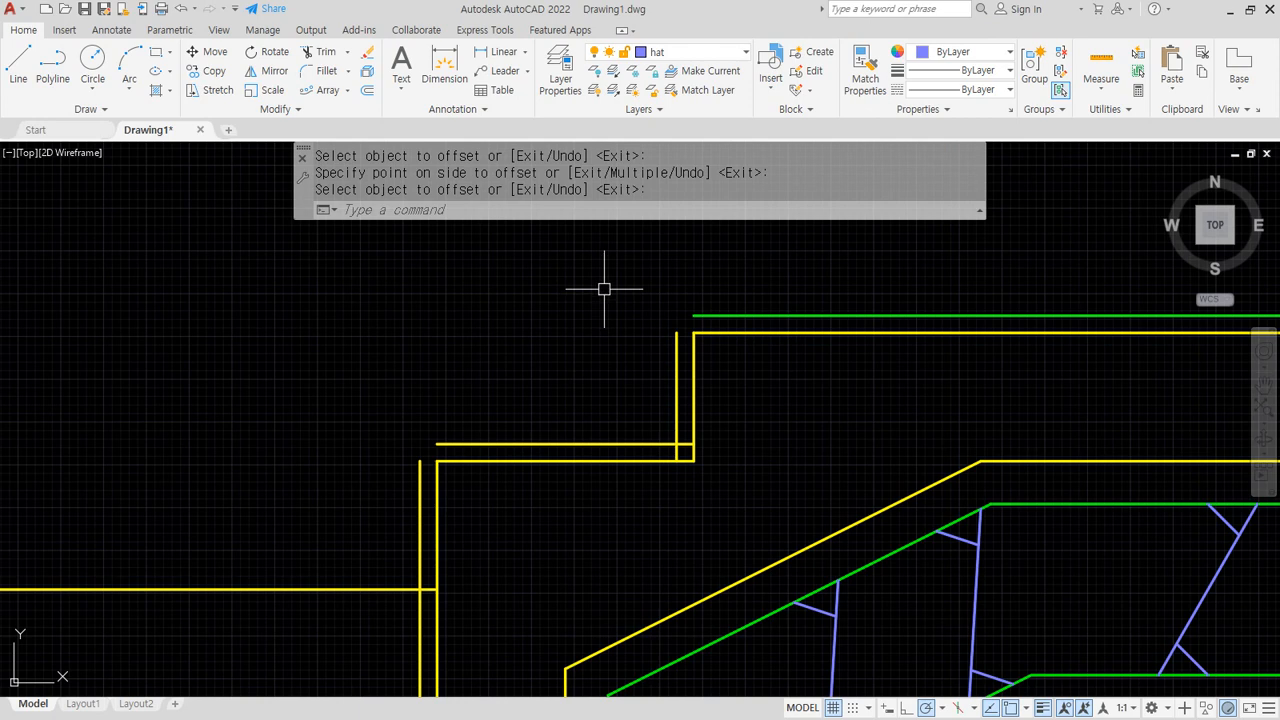
text(f)
key(Return)
click(682, 316)
click(678, 336)
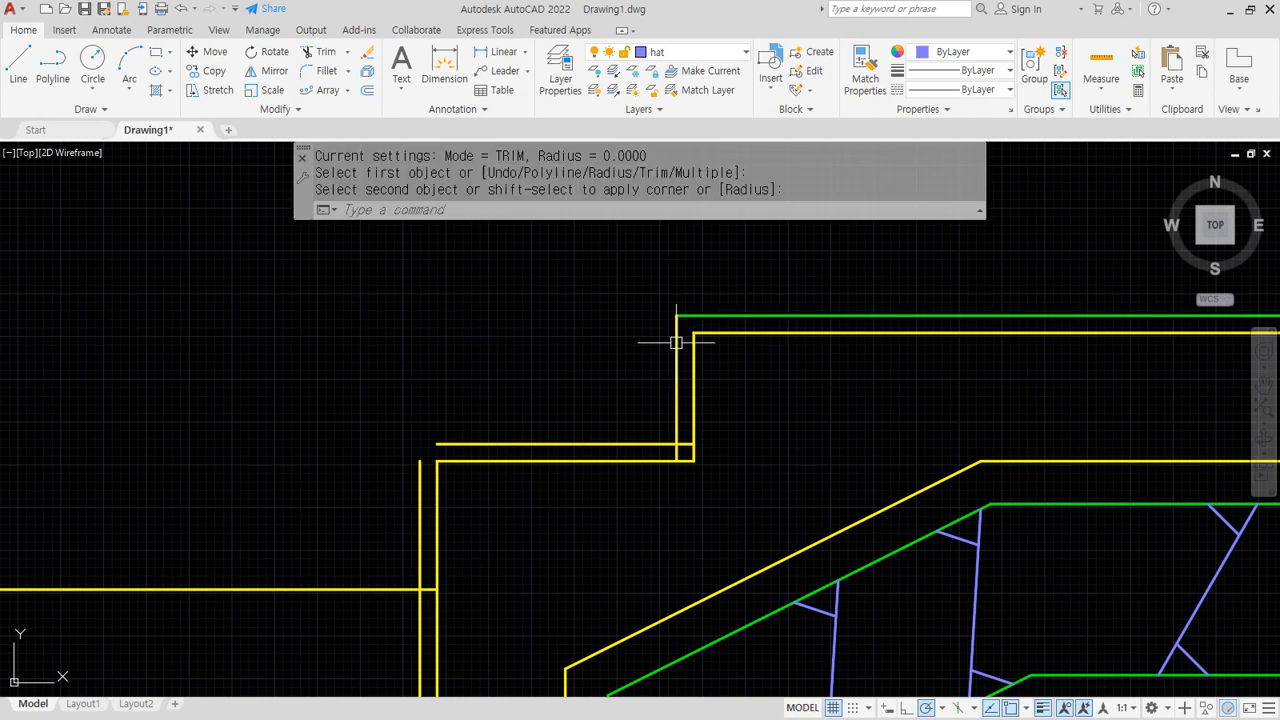
Join the green finish line and the adjoining yellow vertical offset line into one polyline
text(j)
key(Return)
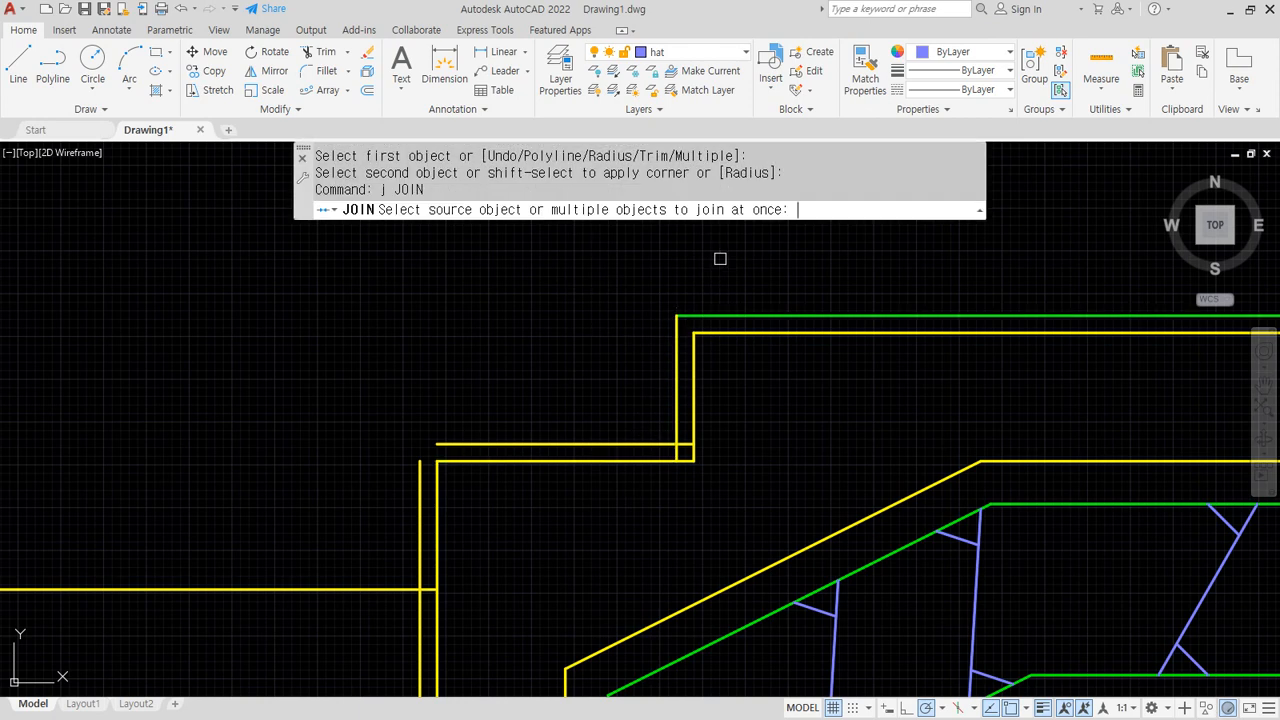
click(709, 313)
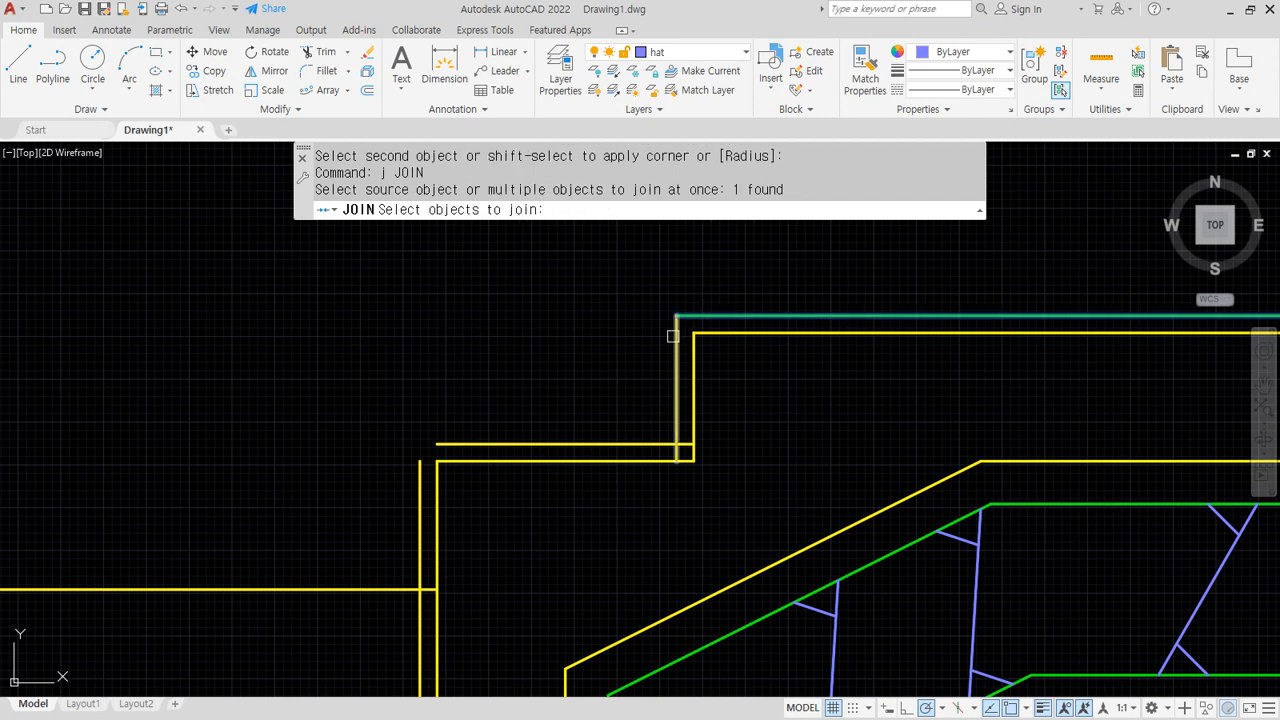
click(673, 336)
key(Return)
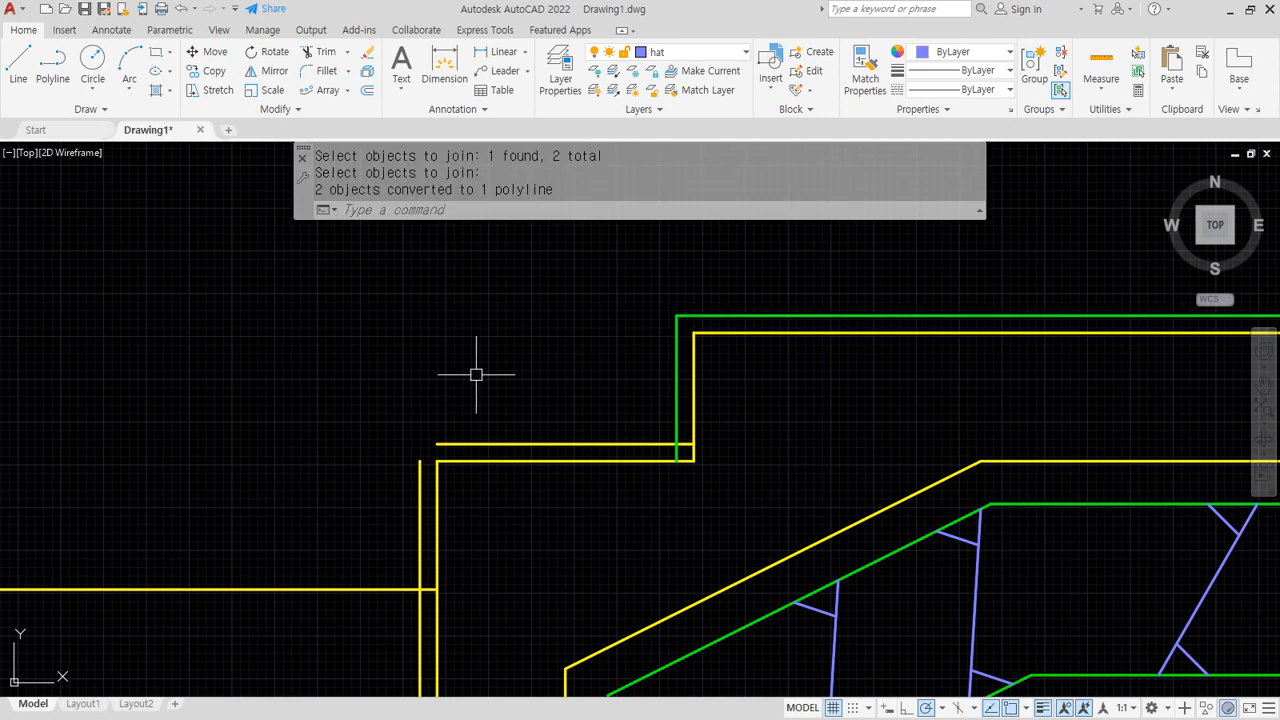
click(736, 317)
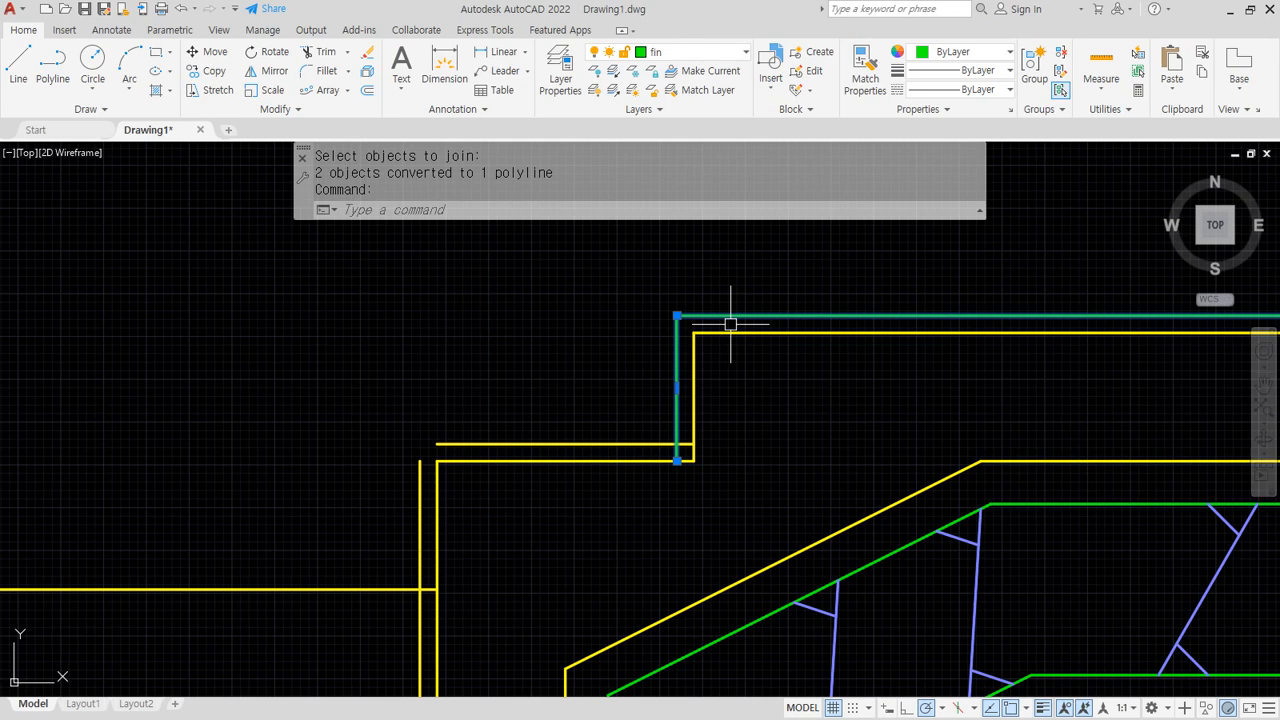
key(Escape)
Fillet the green polyline's vertical end with the horizontal offset line above the lower ledge into a sharp corner
scroll(670, 410, up, 4)
text(f)
key(Return)
click(687, 470)
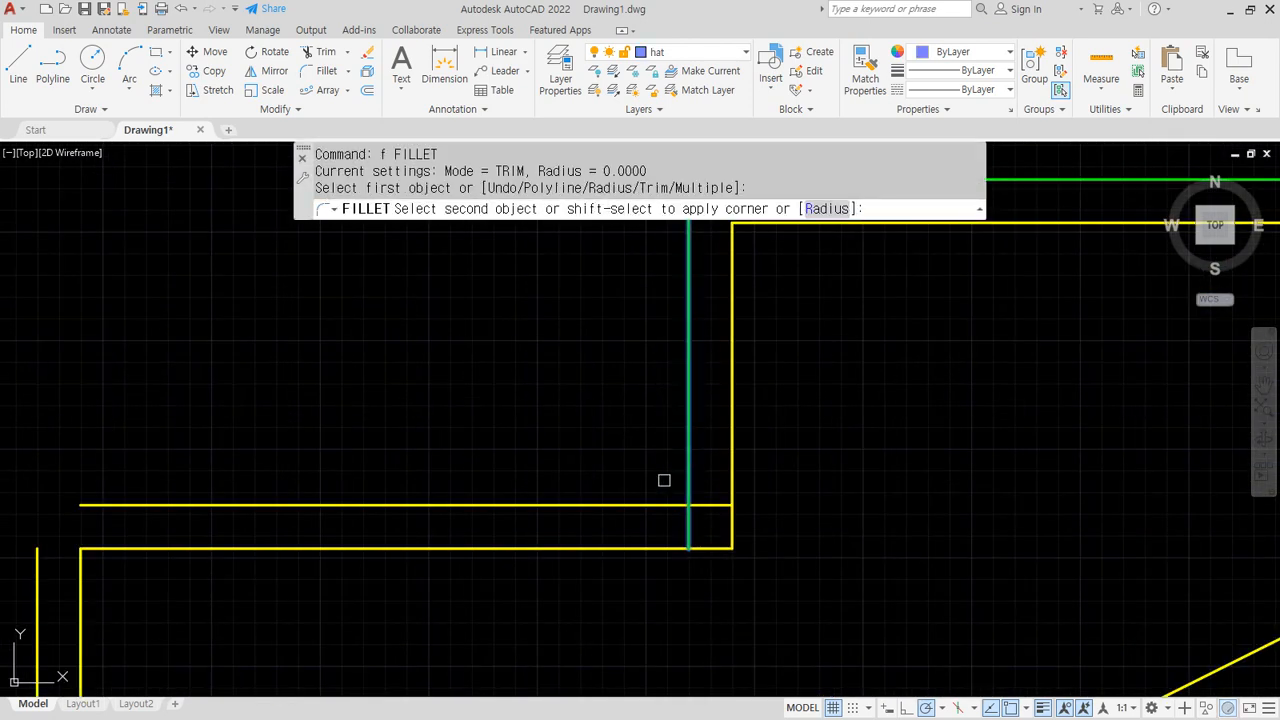
click(640, 504)
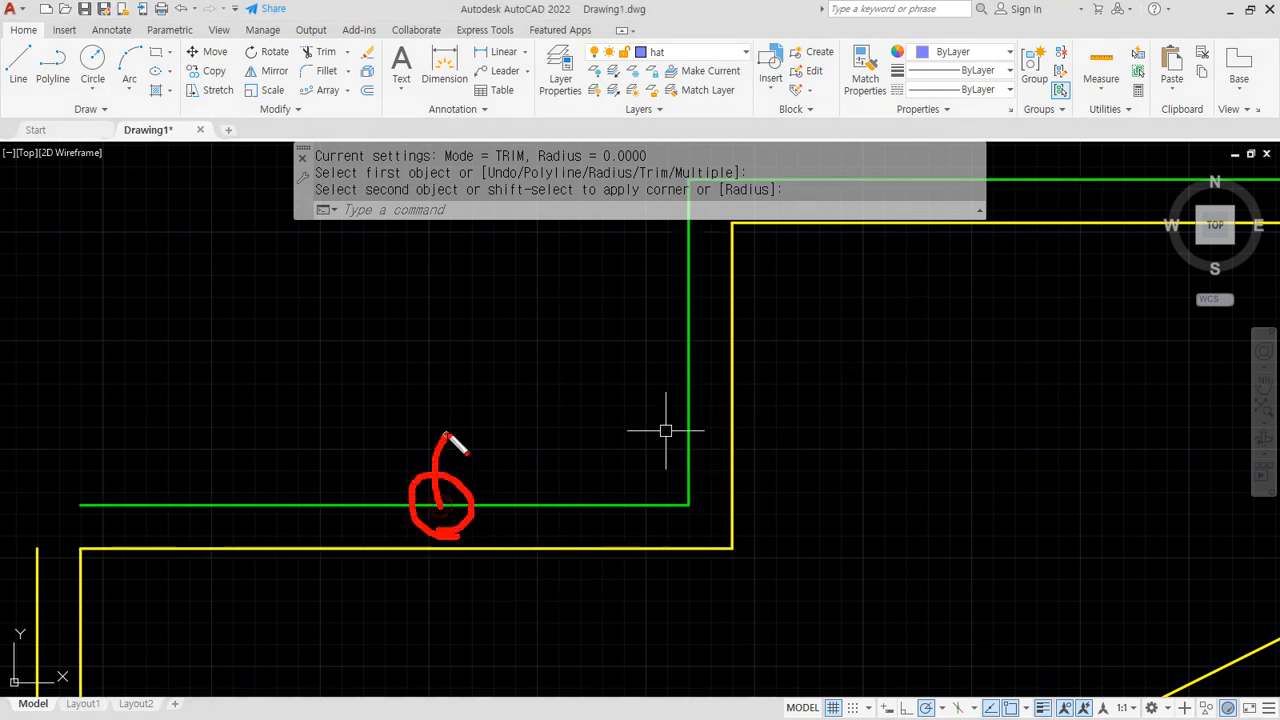
drag(447, 435, 499, 380)
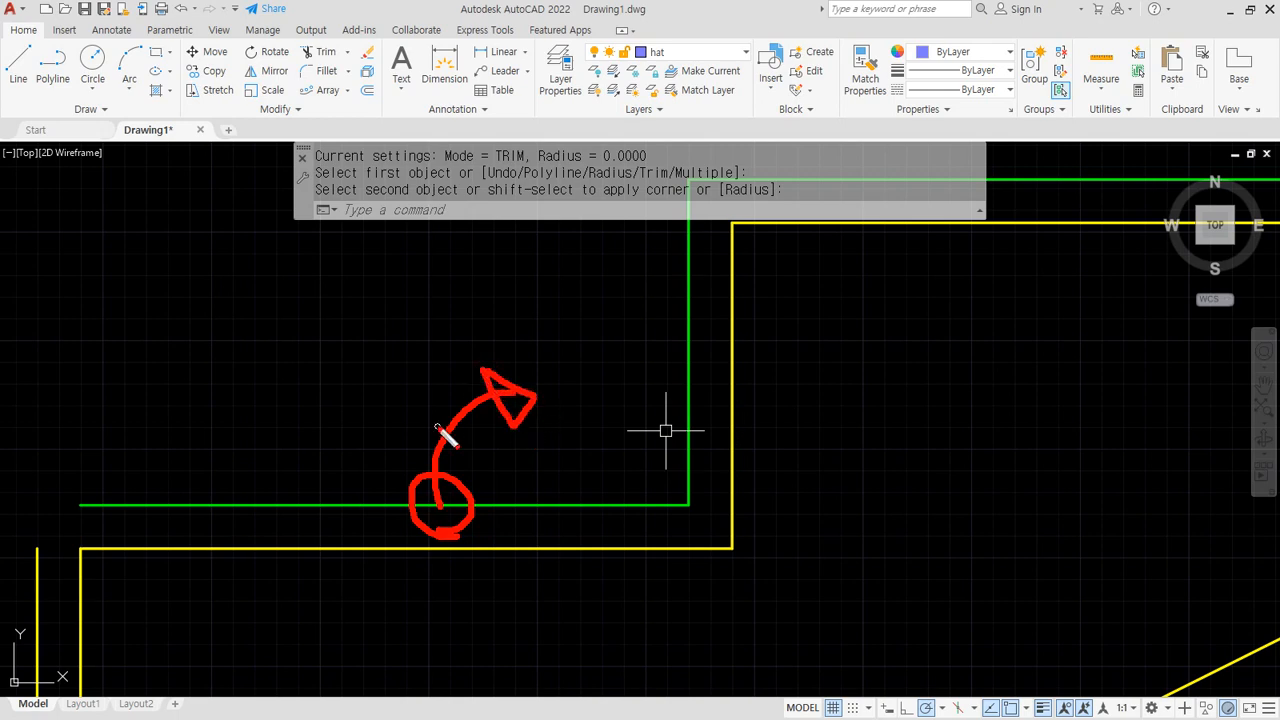
Fillet the green ledge line with the vertical offset line beside the outer foundation wall into a sharp corner
middle_drag(137, 480, 517, 314)
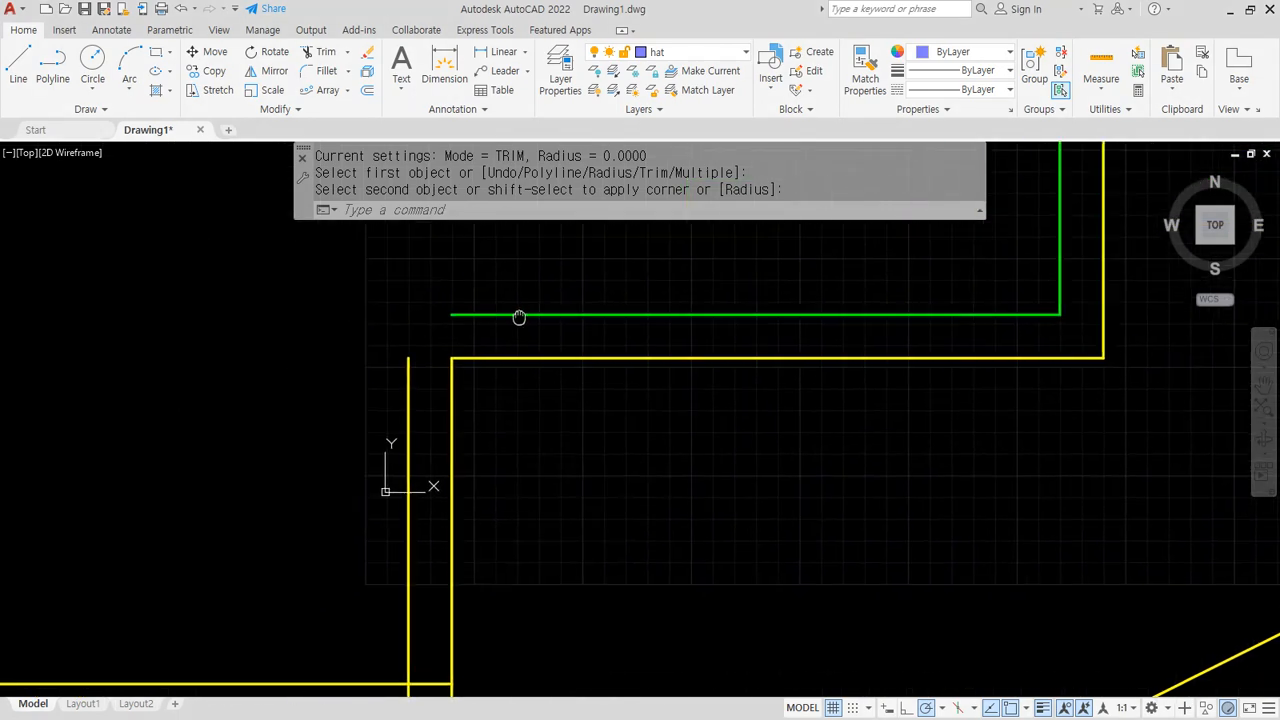
text(f)
key(Return)
click(462, 311)
click(411, 394)
Examine the green finish line from the outer foundation wall along the slab to the heated floor's edge and back
scroll(363, 542, down, 2)
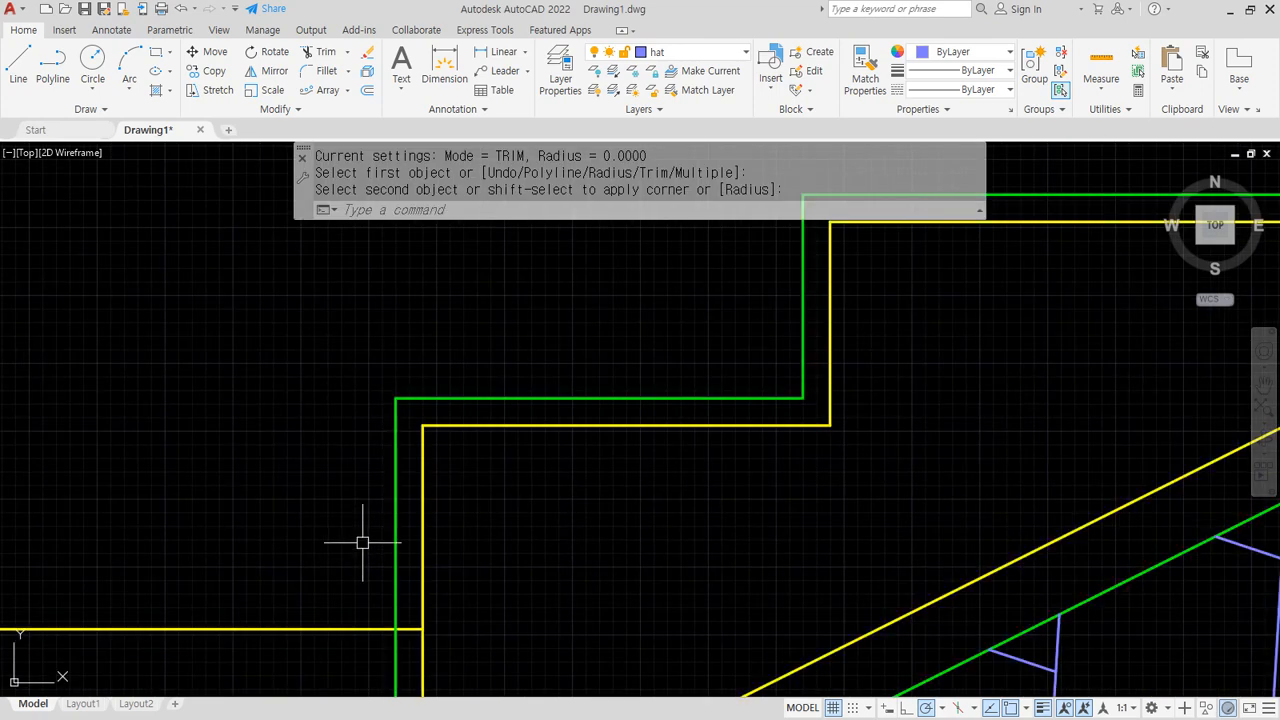
middle_drag(363, 542, 391, 294)
scroll(407, 348, down, 4)
middle_drag(696, 304, 337, 446)
scroll(337, 446, down, 2)
middle_drag(846, 386, 611, 402)
scroll(843, 369, up, 6)
mouse_move(763, 306)
mouse_down()
mouse_move(760, 384)
mouse_move(549, 433)
mouse_up()
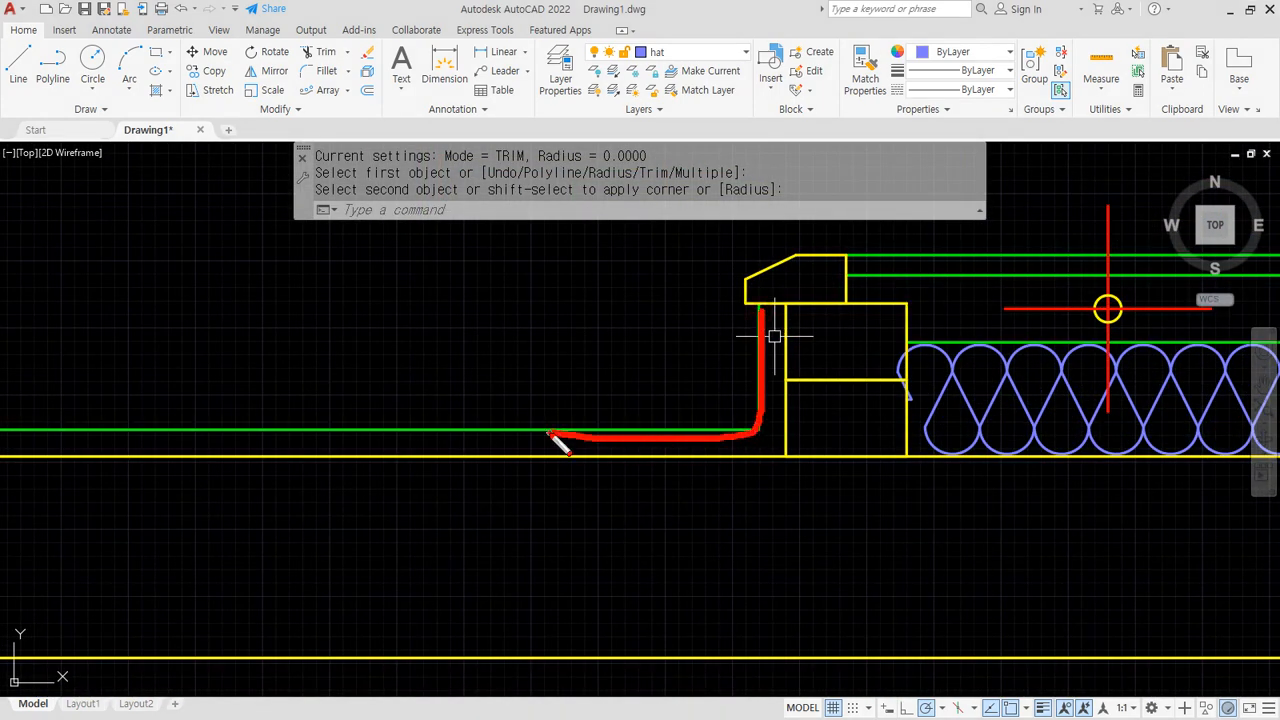
key(Escape)
middle_drag(176, 434, 1167, 412)
middle_drag(216, 465, 911, 465)
middle_drag(309, 491, 1140, 491)
middle_drag(374, 548, 1040, 469)
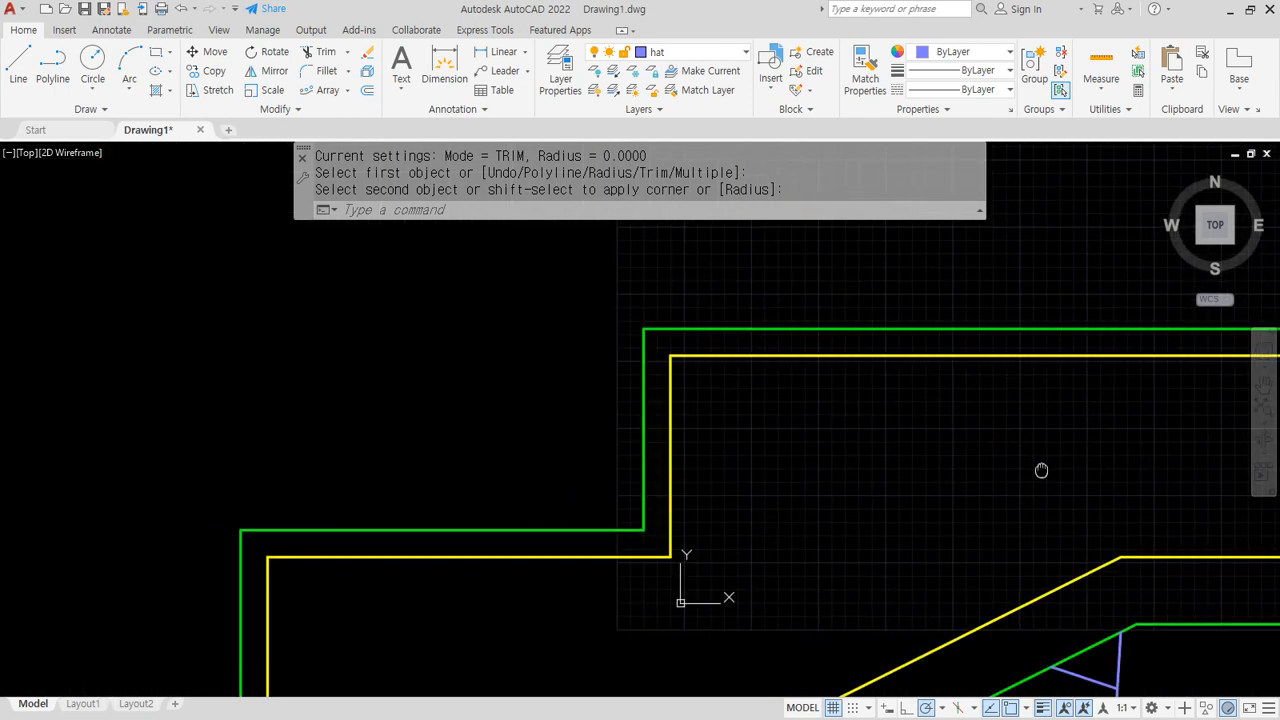
Offset the yellow ground line outside the foundation wall downward by 100
mouse_move(469, 534)
middle_down()
mouse_move(546, 389)
mouse_move(565, 219)
middle_up()
scroll(387, 482, up, 2)
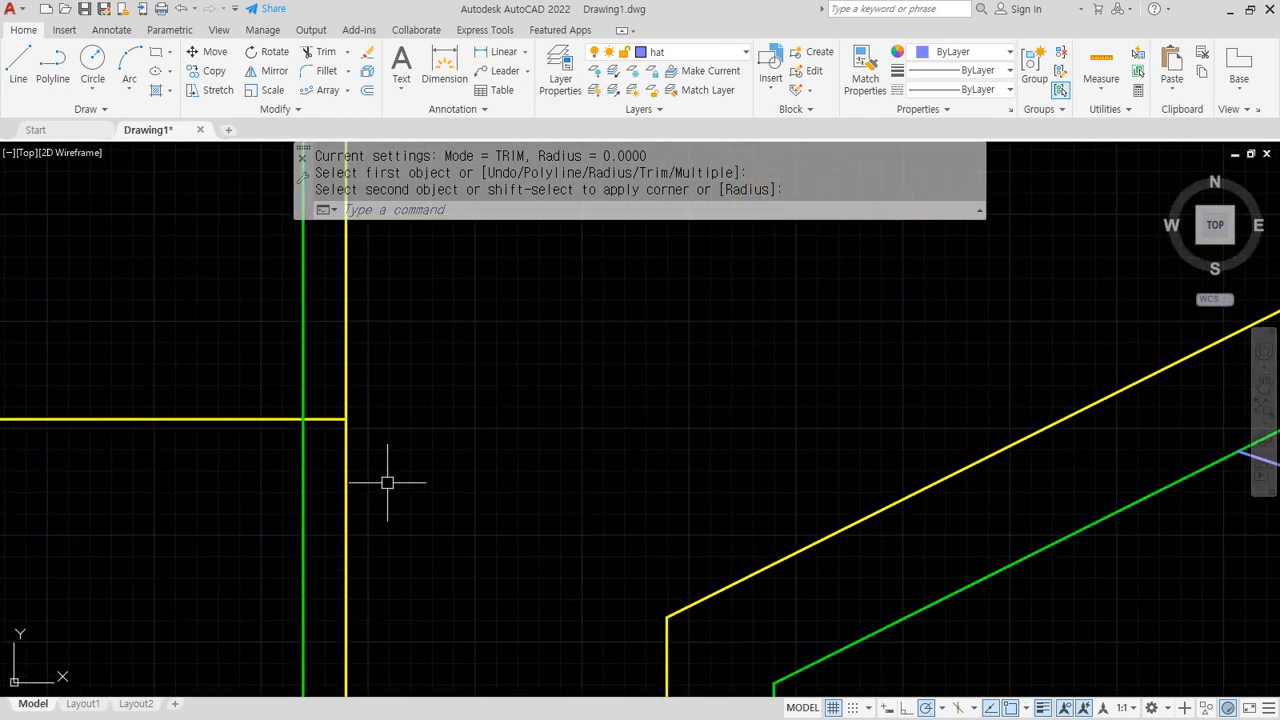
text(o)
key(Return)
text(10)
key(Return)
click(251, 419)
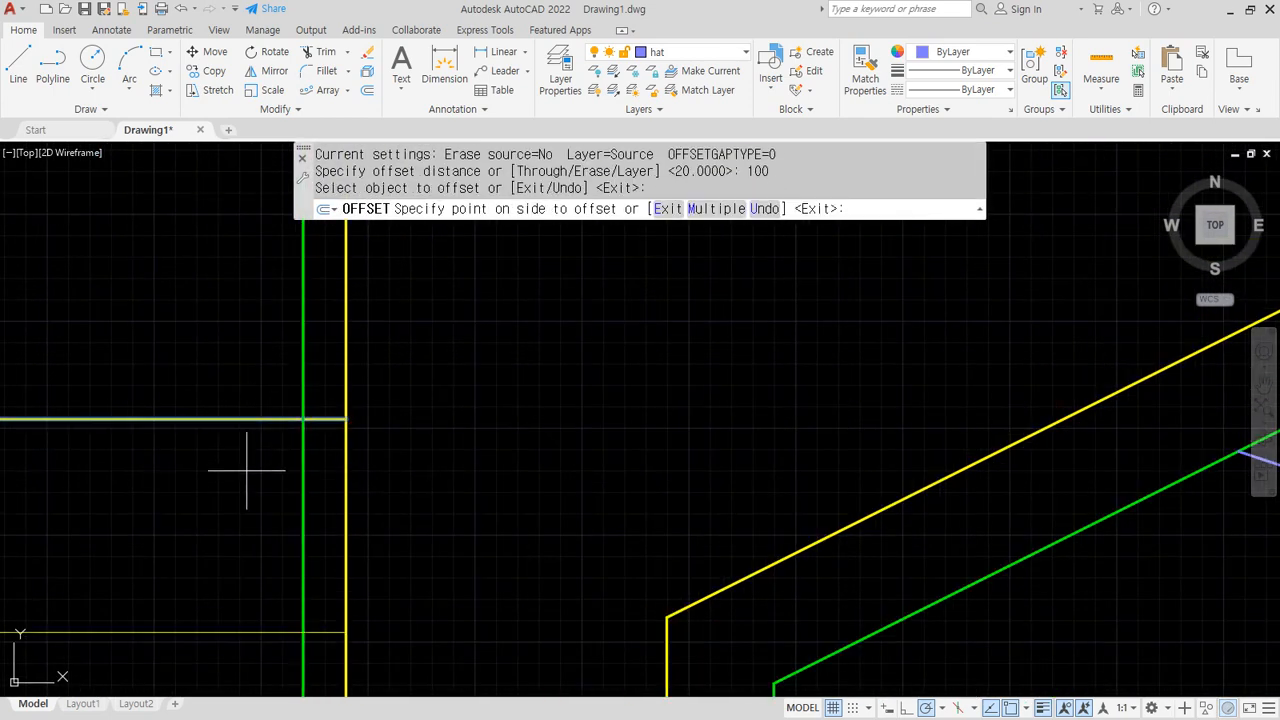
click(274, 603)
key(Return)
Try to fillet the green vertical finish line with the full-length offset ground line
text(f)
key(Return)
click(302, 603)
click(319, 627)
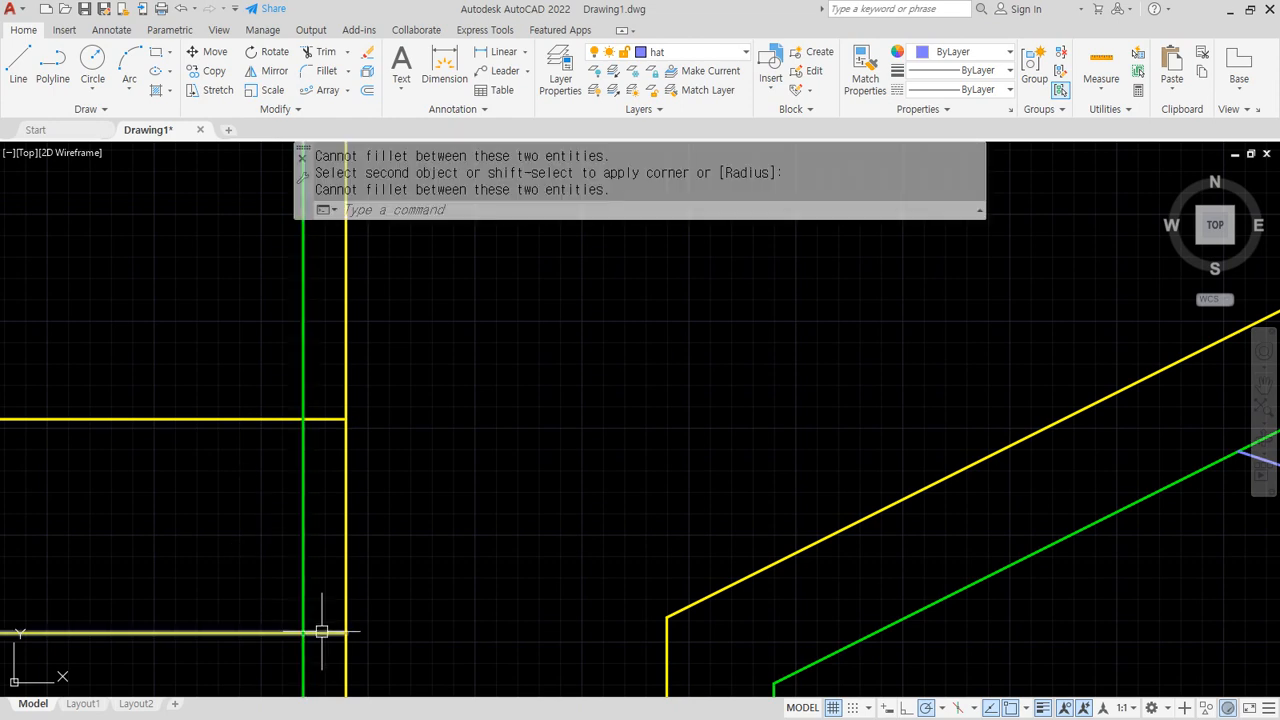
key(Escape)
key(Escape)
key(Escape)
key(Return)
click(302, 600)
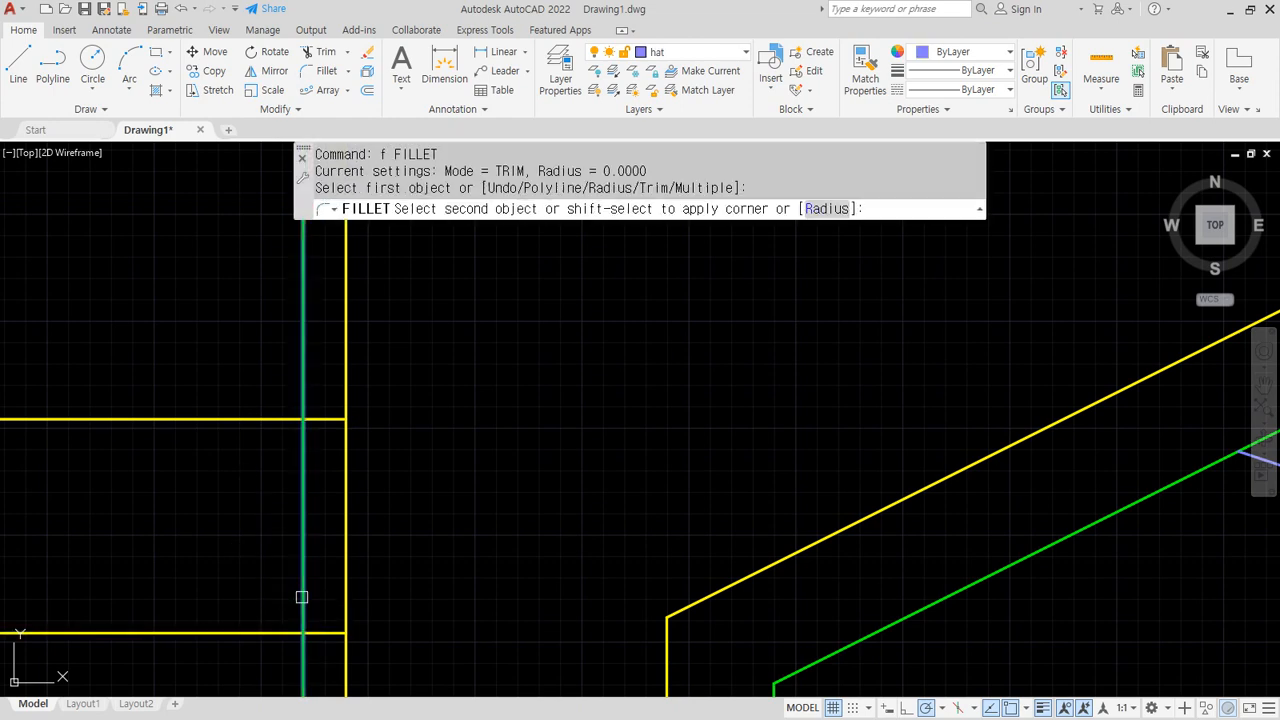
click(320, 632)
key(Escape)
Draw a short vertical cutting line across the offset ground line, a little outside the green finish line
scroll(314, 625, down, 8)
mouse_move(306, 617)
middle_down()
mouse_move(786, 431)
mouse_move(516, 466)
middle_up()
scroll(842, 461, up, 6)
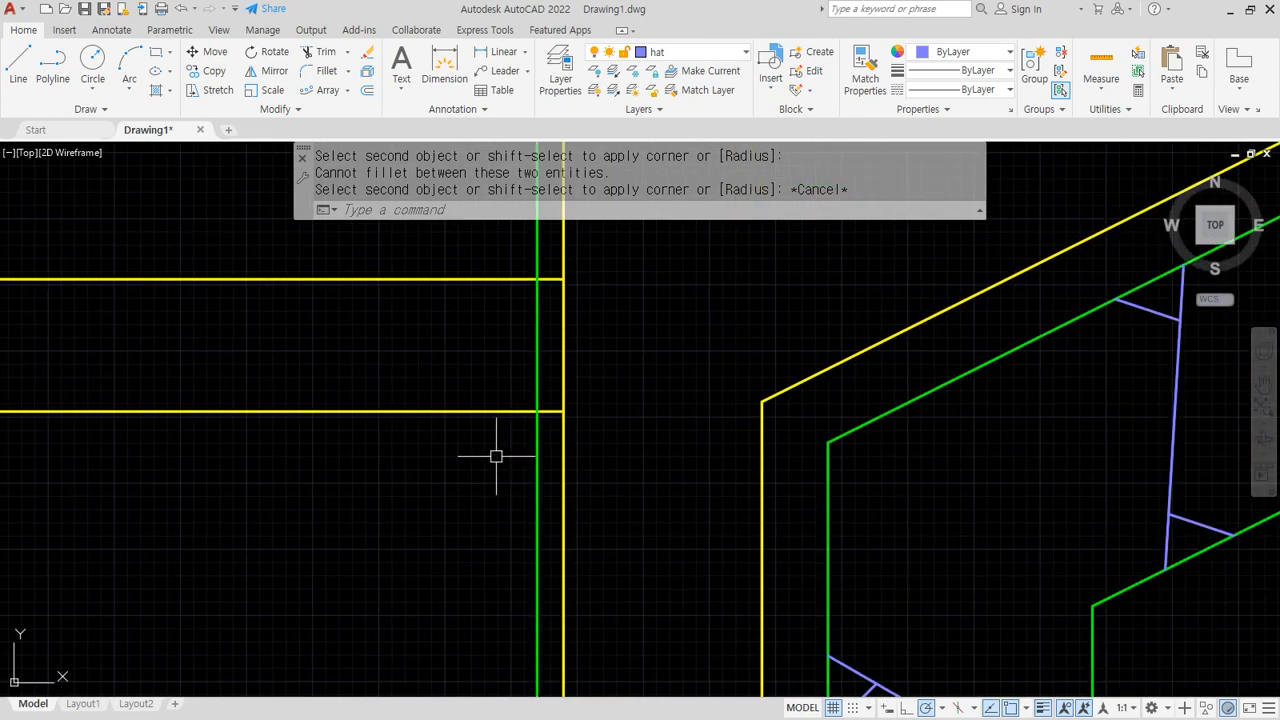
text(l)
key(Return)
click(415, 350)
click(415, 481)
key(Return)
Trim the offset ground line's part outside the vertical cutting line and erase the cutting line
text(tr)
key(Return)
click(380, 412)
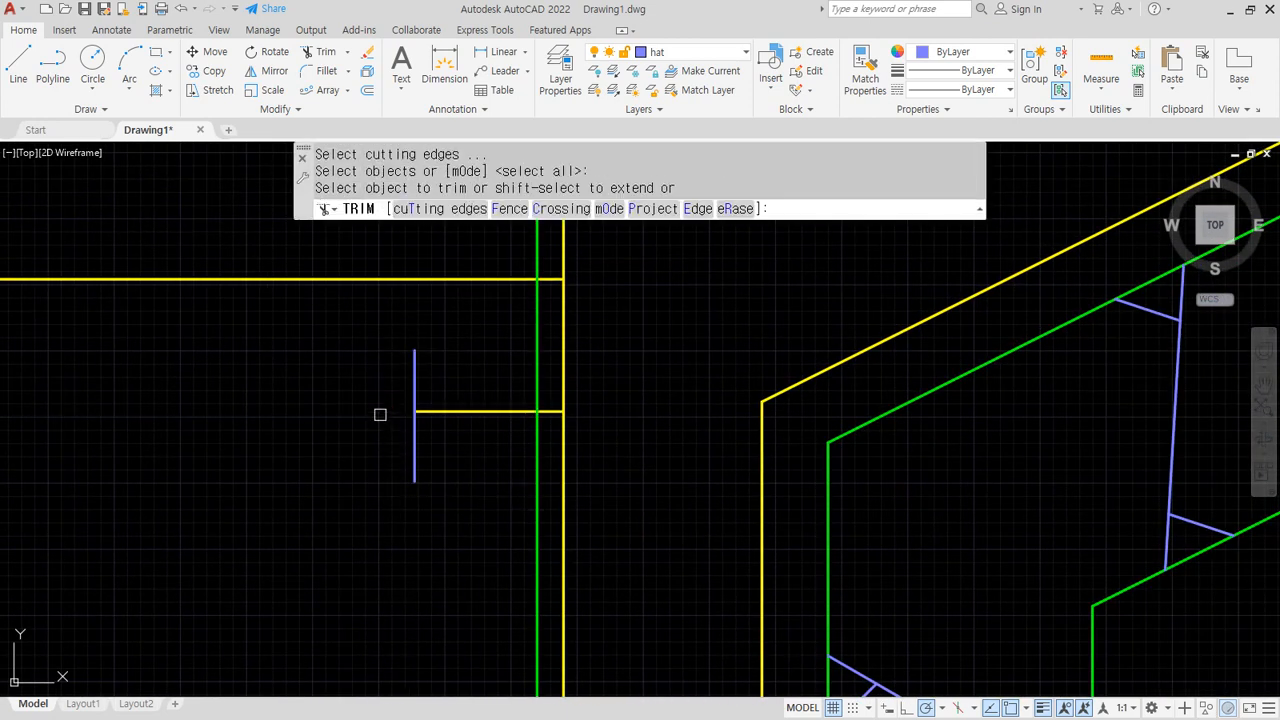
key(Return)
click(441, 457)
click(310, 486)
text(e)
key(Return)
Fillet the green vertical finish line with the shortened offset line so its lower end closes against the foundation wall
text(f FILLET)
key(Return)
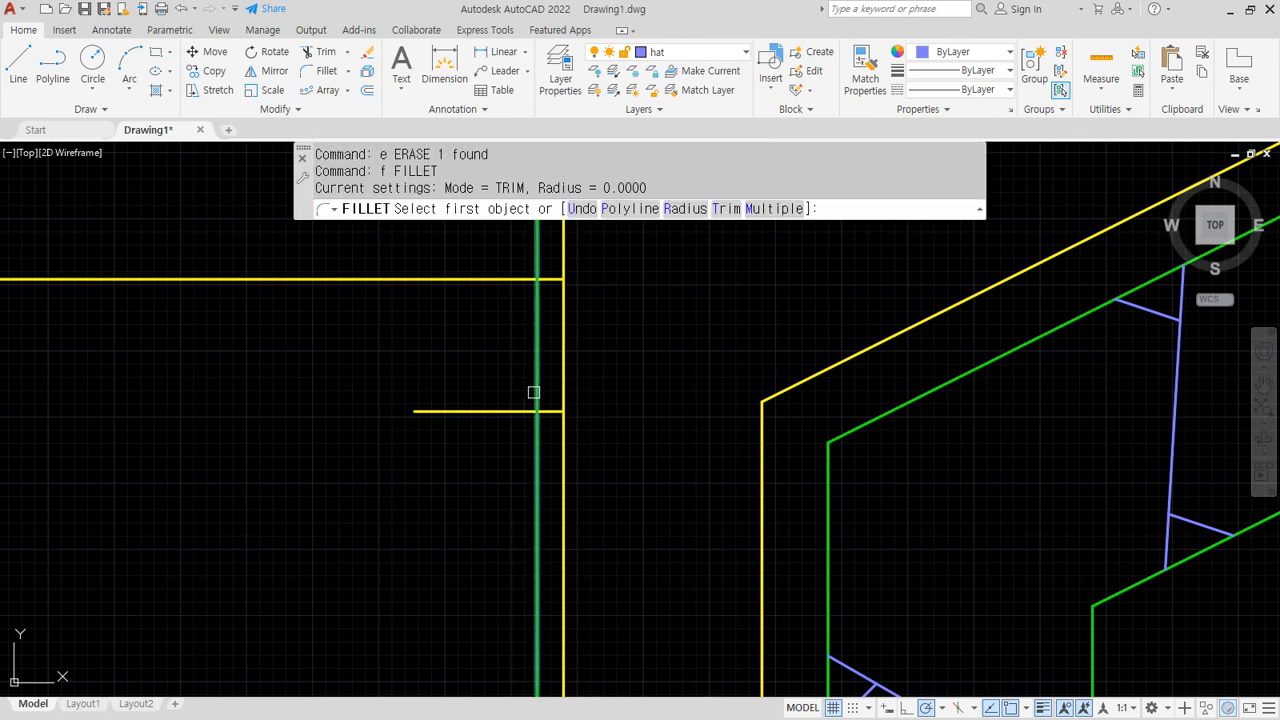
click(534, 392)
click(546, 410)
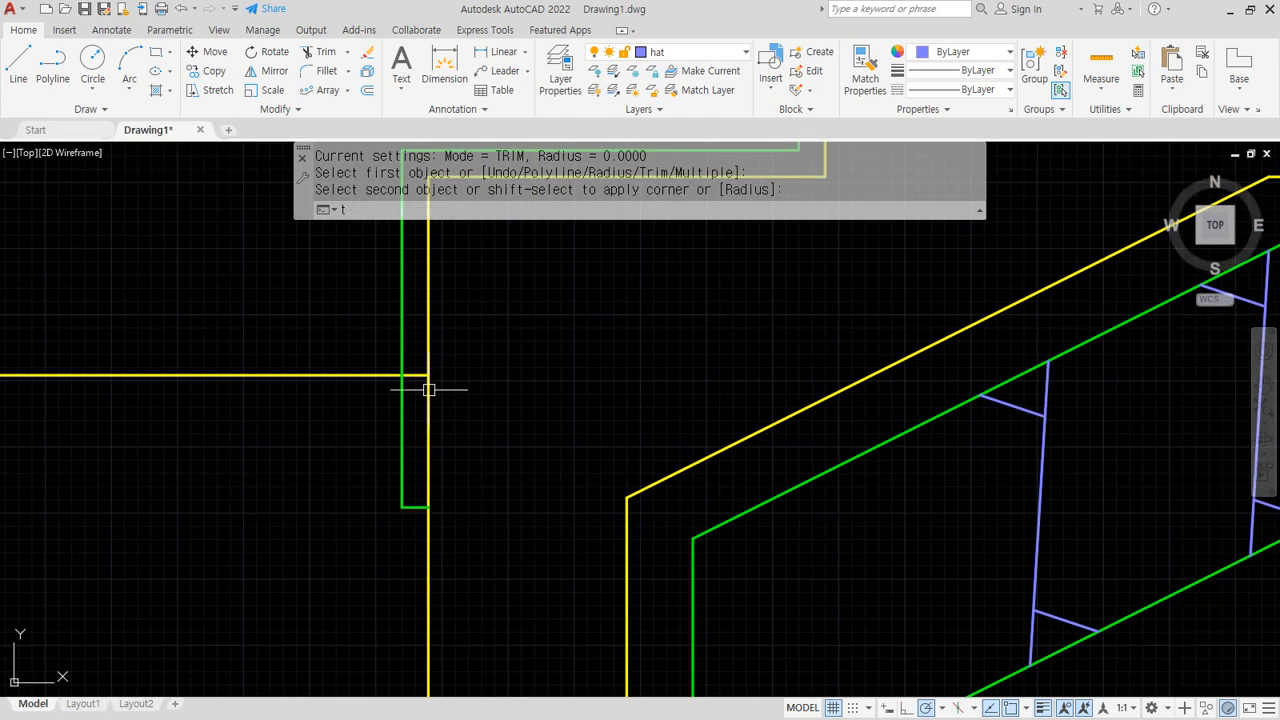
Trim the yellow ground line between the green finish line and the foundation wall
text(r)
key(Return)
click(414, 376)
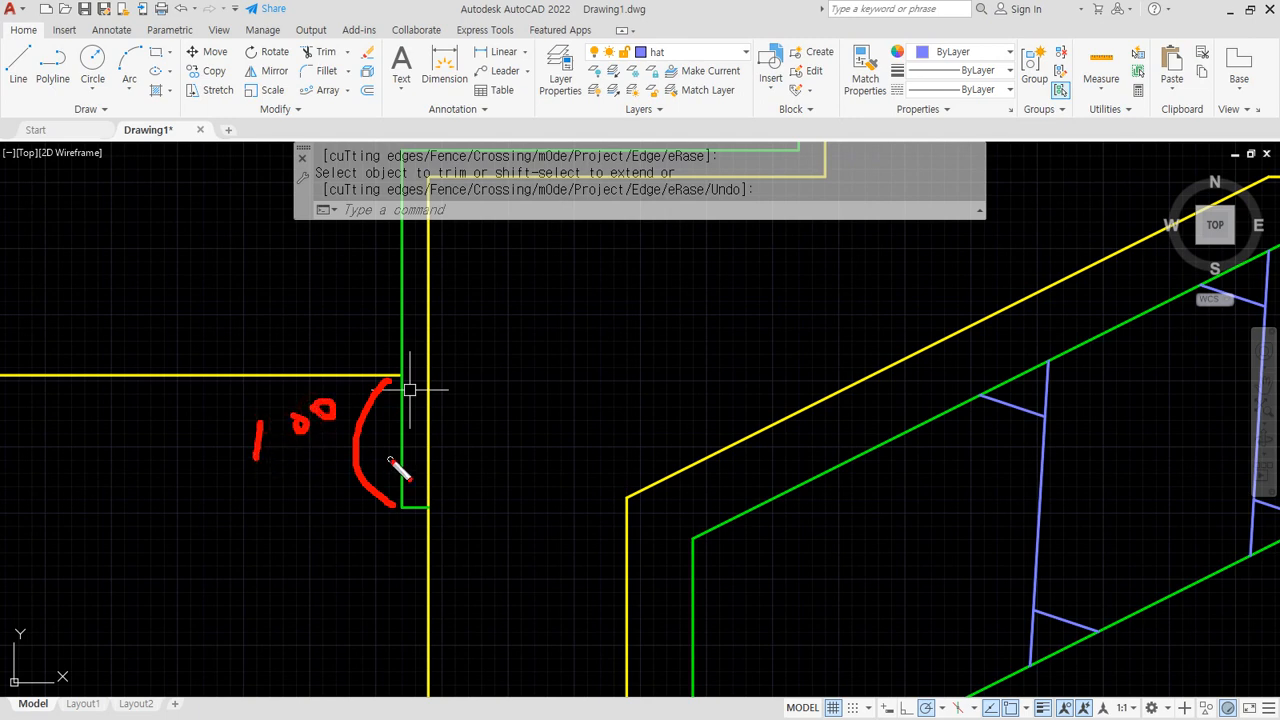
Offset the top line and the outer vertical line of the second foundation section outward by 20
scroll(466, 391, down, 4)
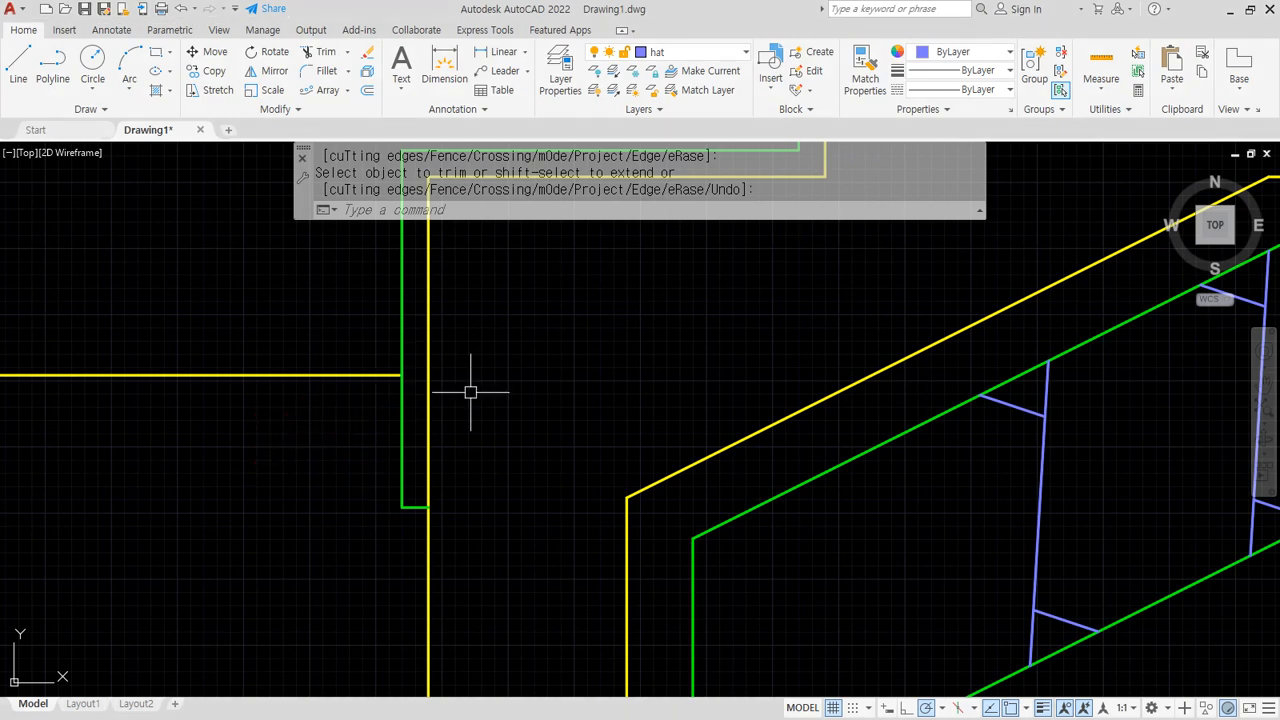
middle_drag(574, 380, 297, 535)
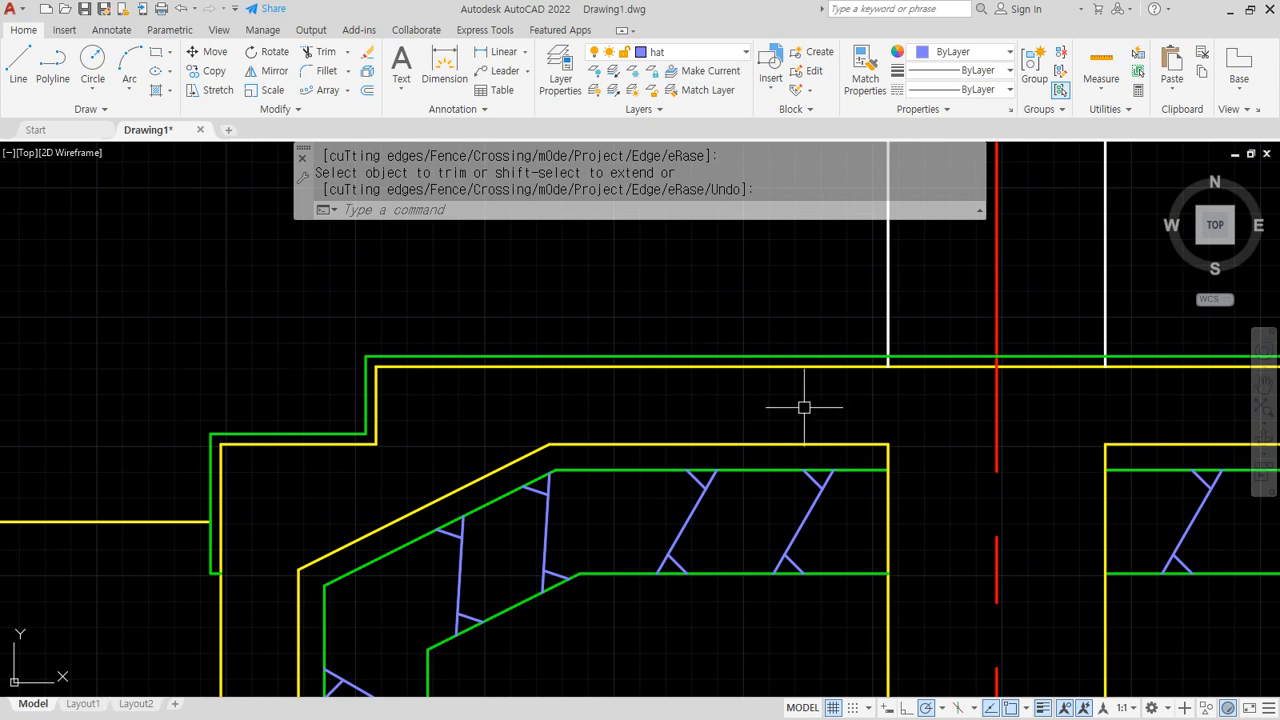
mouse_move(804, 407)
middle_down()
mouse_move(337, 394)
mouse_move(651, 343)
mouse_move(925, 350)
mouse_move(909, 357)
middle_up()
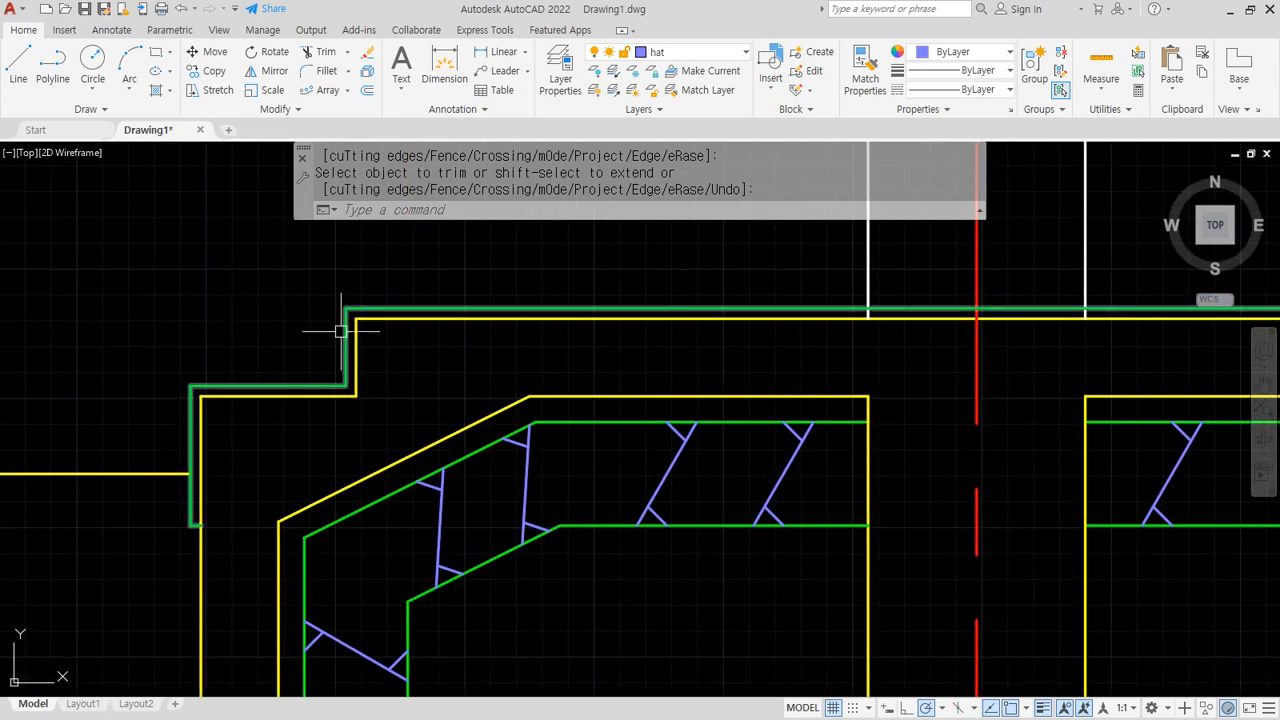
scroll(202, 440, up, 2)
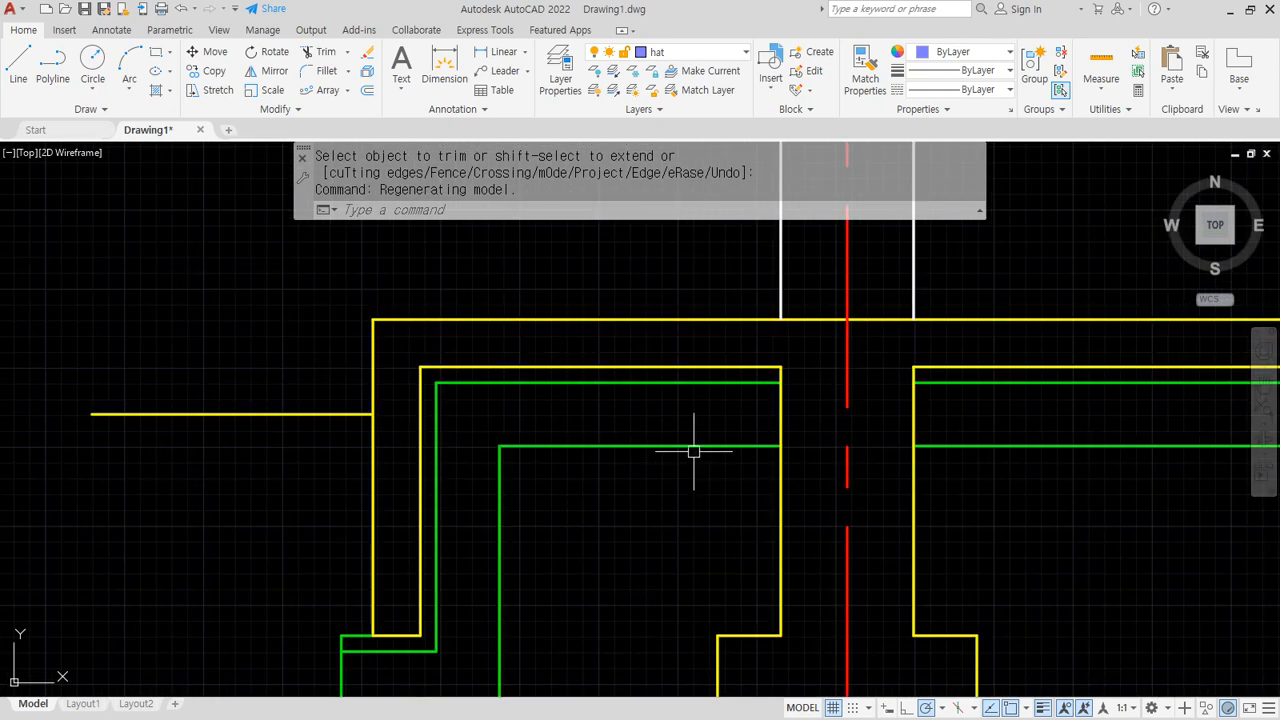
middle_drag(674, 423, 546, 425)
scroll(546, 425, down, 2)
middle_drag(442, 377, 509, 365)
scroll(488, 361, up, 2)
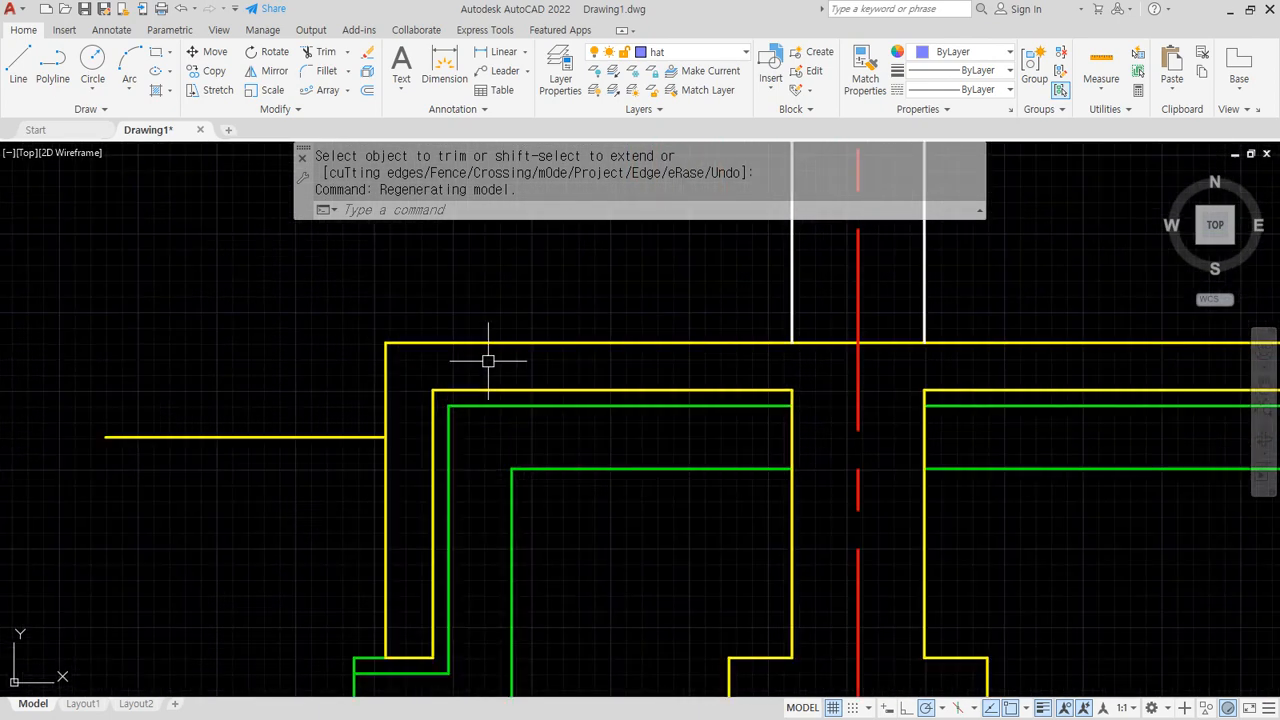
text(o)
key(Return)
key(Return)
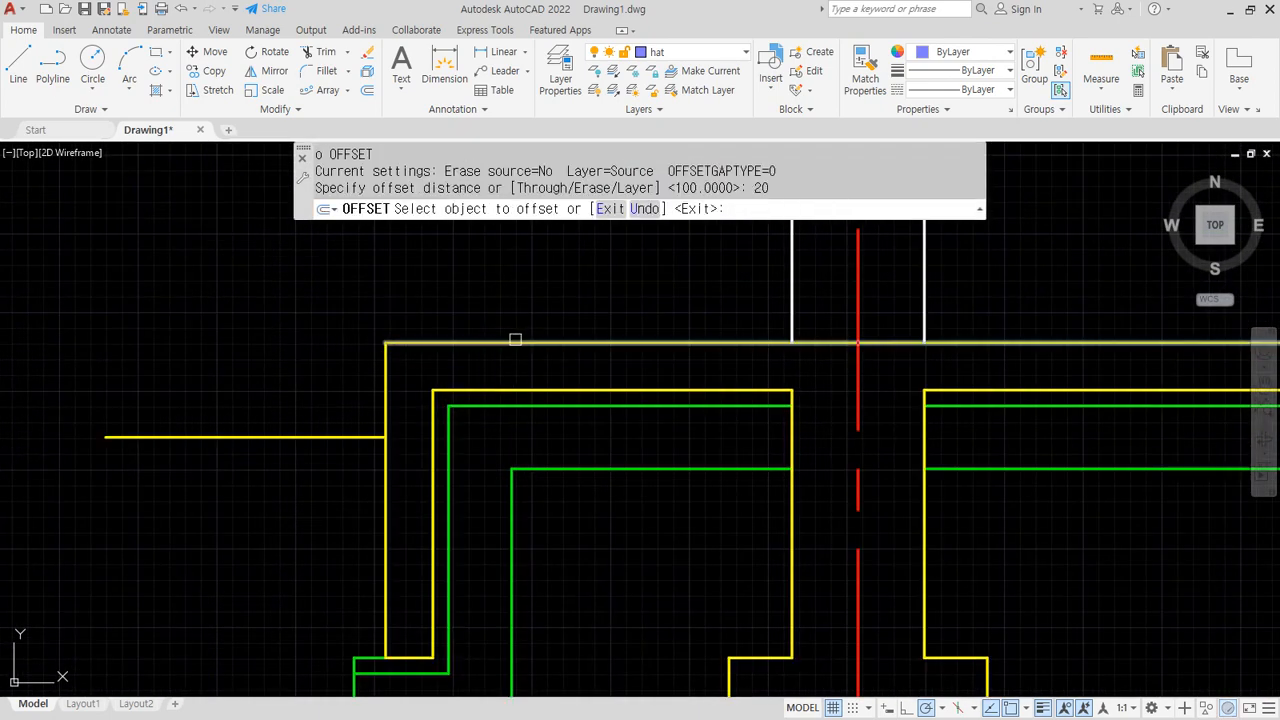
click(514, 343)
click(512, 300)
scroll(408, 364, up, 4)
click(349, 373)
click(320, 414)
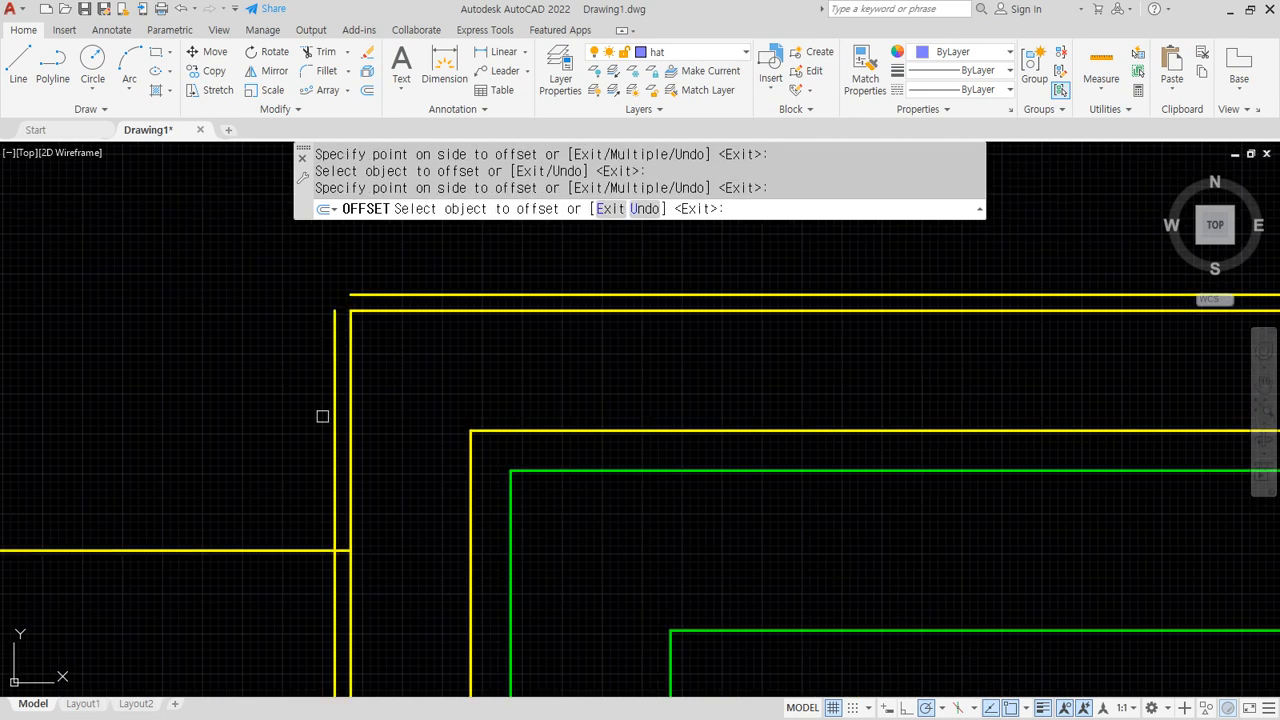
key(Return)
Match the two new offset lines to the properties of the green insulation line
text(ma)
key(Return)
click(551, 470)
click(414, 295)
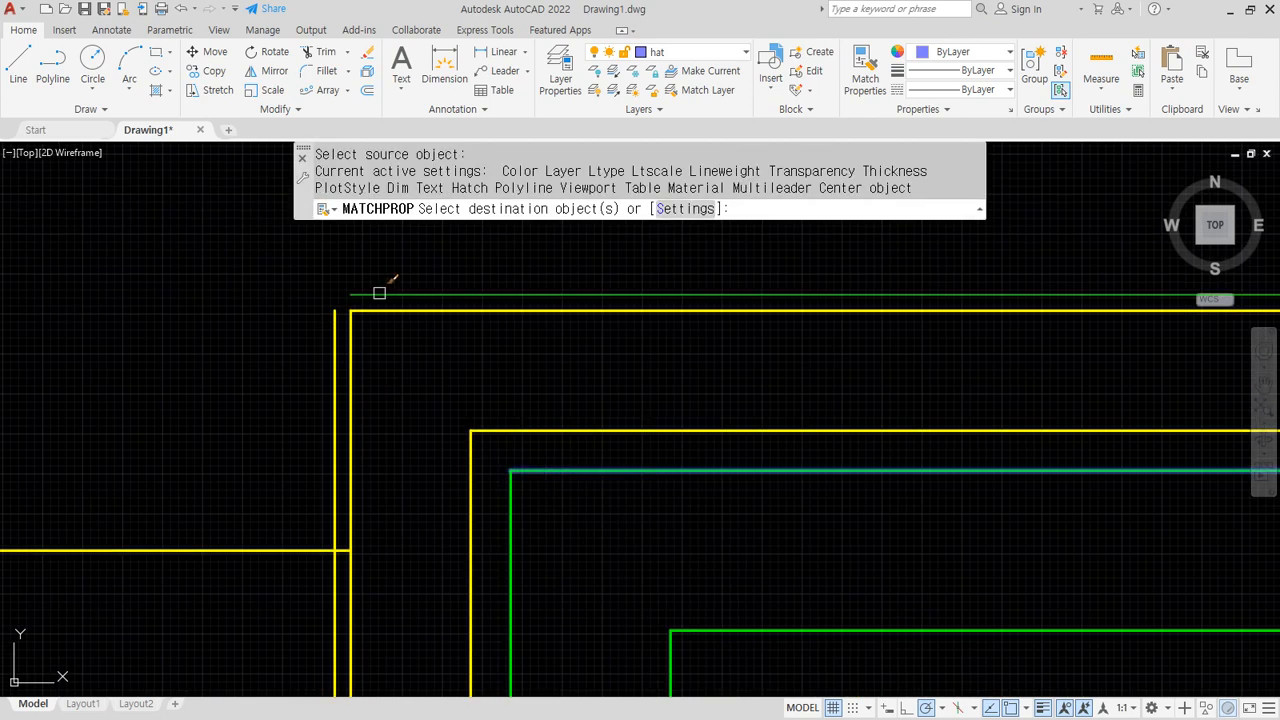
click(334, 323)
key(Return)
Fillet the green vertical and horizontal finish lines with radius 0 so they meet in a sharp outer corner
text(f)
key(Return)
click(334, 323)
click(351, 299)
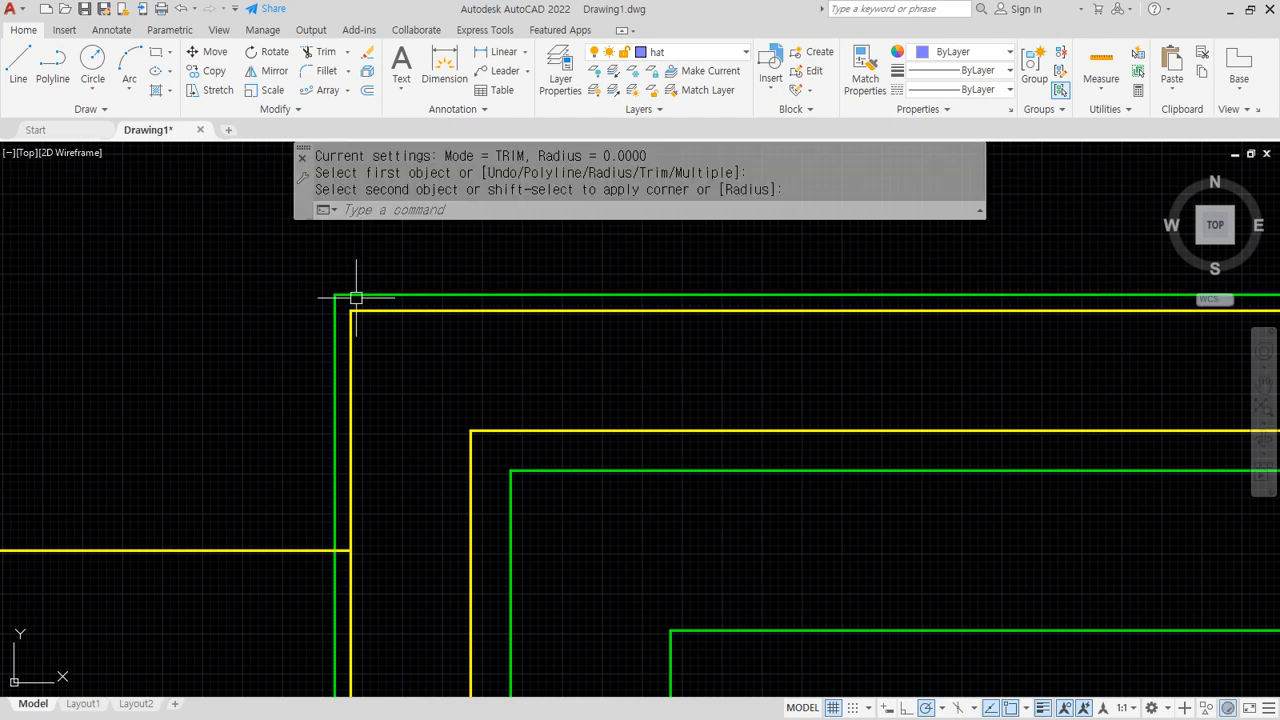
Offset the second section's yellow ground line downward by 100
middle_drag(306, 590, 306, 468)
scroll(306, 468, up, 2)
text(o)
key(Return)
text(1)
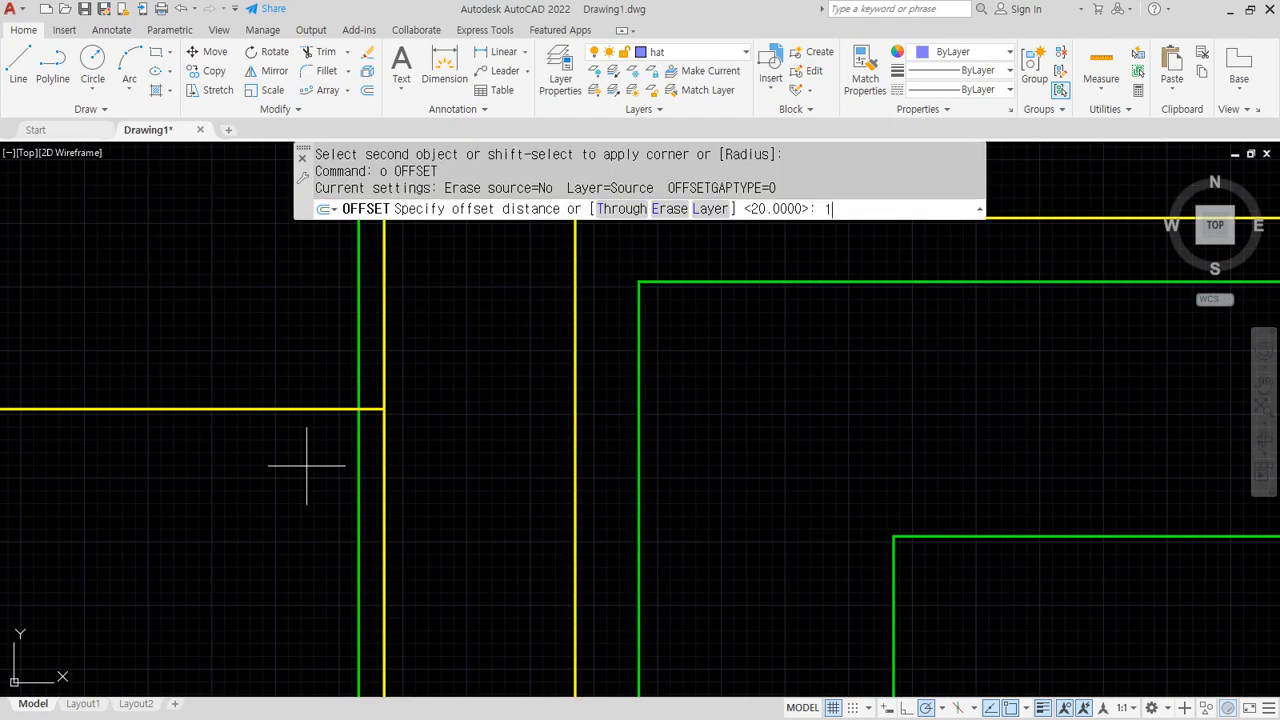
text(00)
key(Return)
click(323, 410)
click(330, 455)
key(Return)
Fillet the green vertical finish line with the offset ground line, keeping only the short piece against the foundation wall
scroll(357, 551, up, 2)
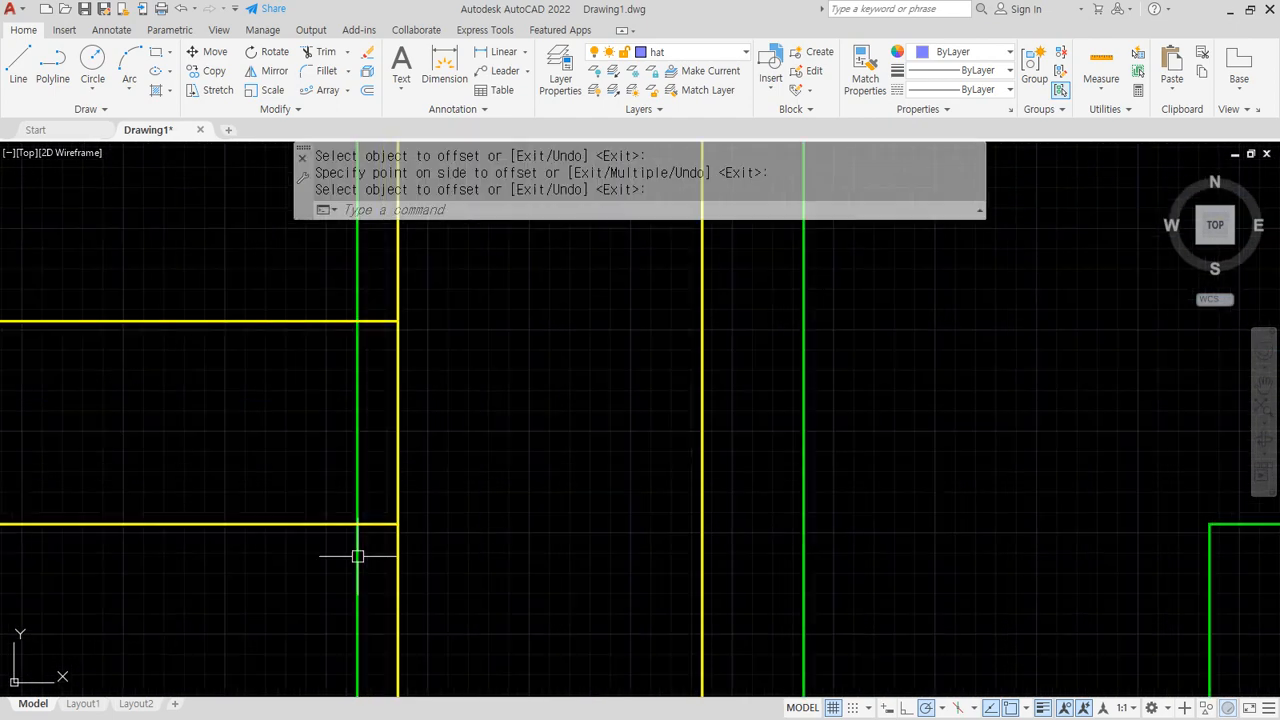
text(f)
key(Return)
click(356, 495)
click(372, 525)
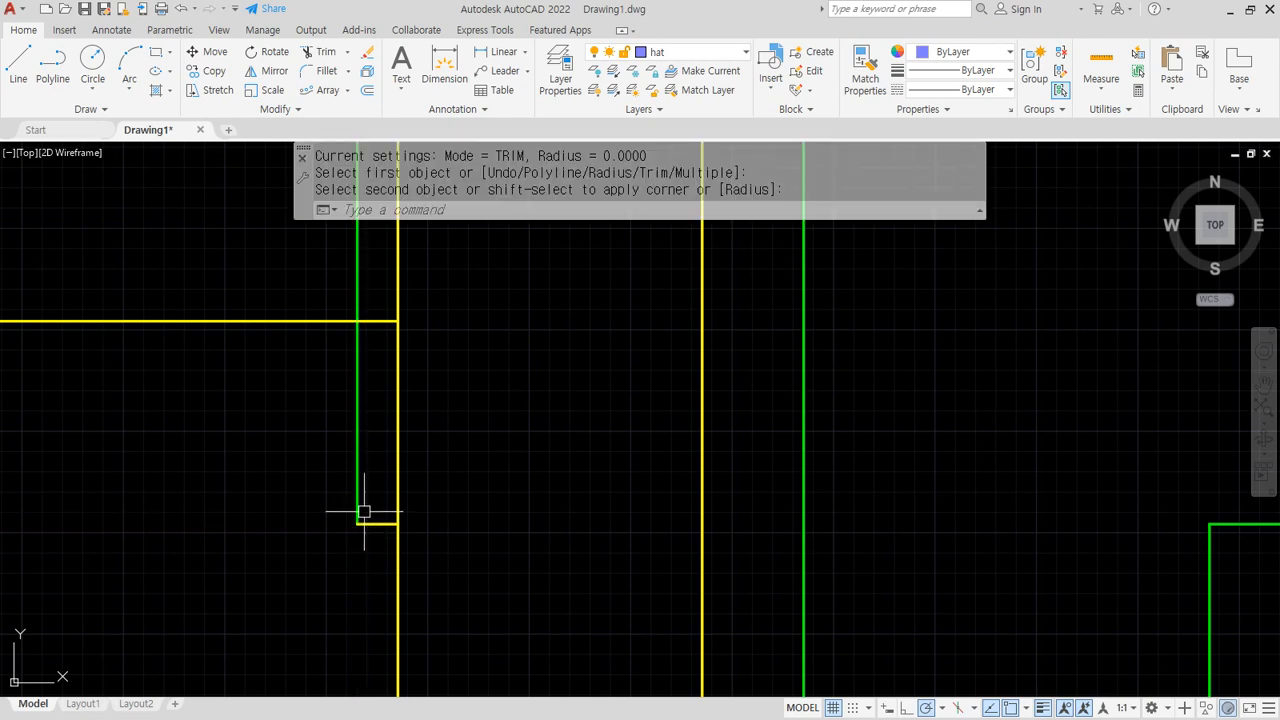
Match the short yellow closing piece below ground to the green vertical finish line's properties
text(ma)
key(Return)
click(363, 506)
click(358, 503)
click(371, 516)
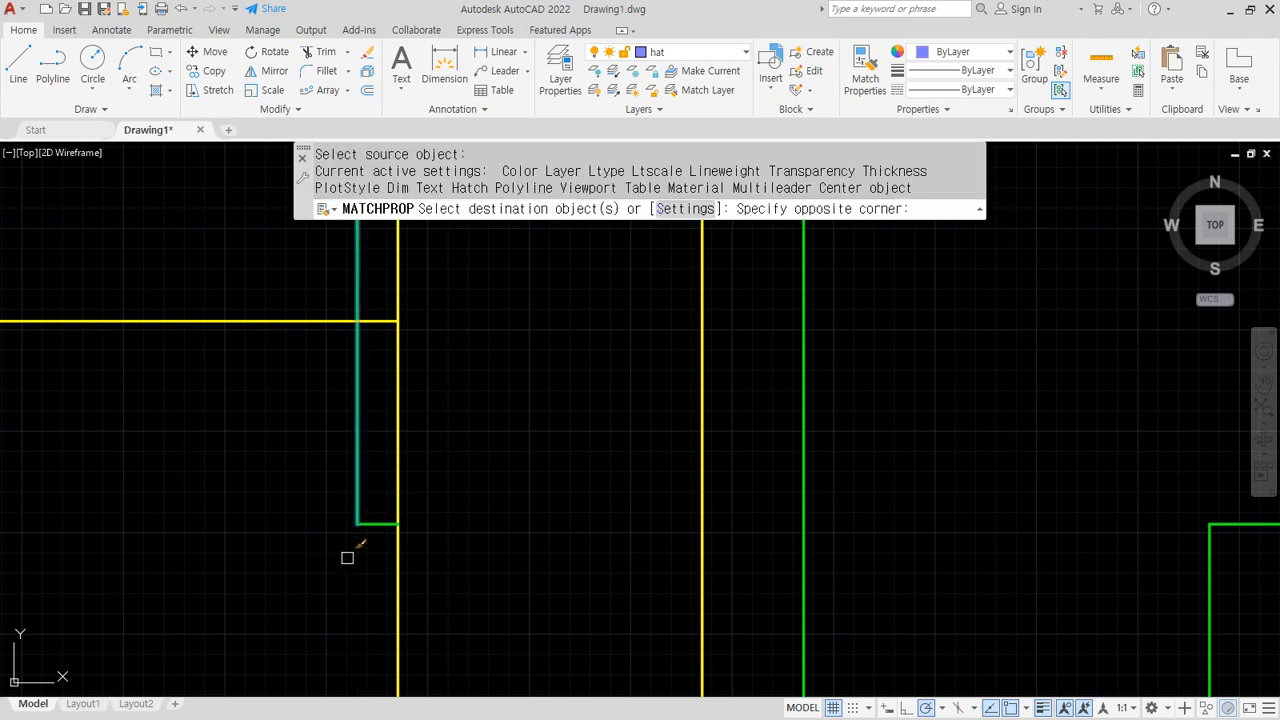
click(347, 557)
key(Return)
Trim the second section's ground line between the green finish line and the foundation wall
text(tr)
key(Return)
key(Return)
click(373, 321)
key(Return)
scroll(365, 421, down, 4)
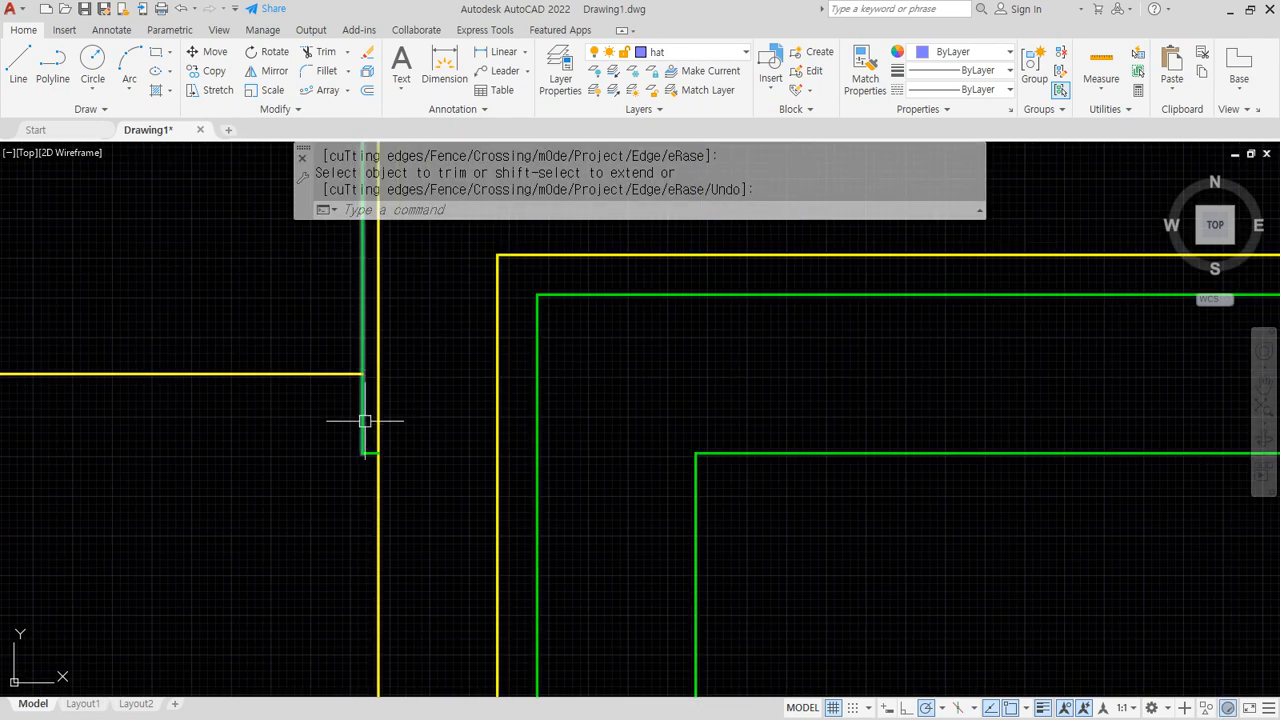
scroll(365, 421, down, 3)
drag(310, 517, 366, 557)
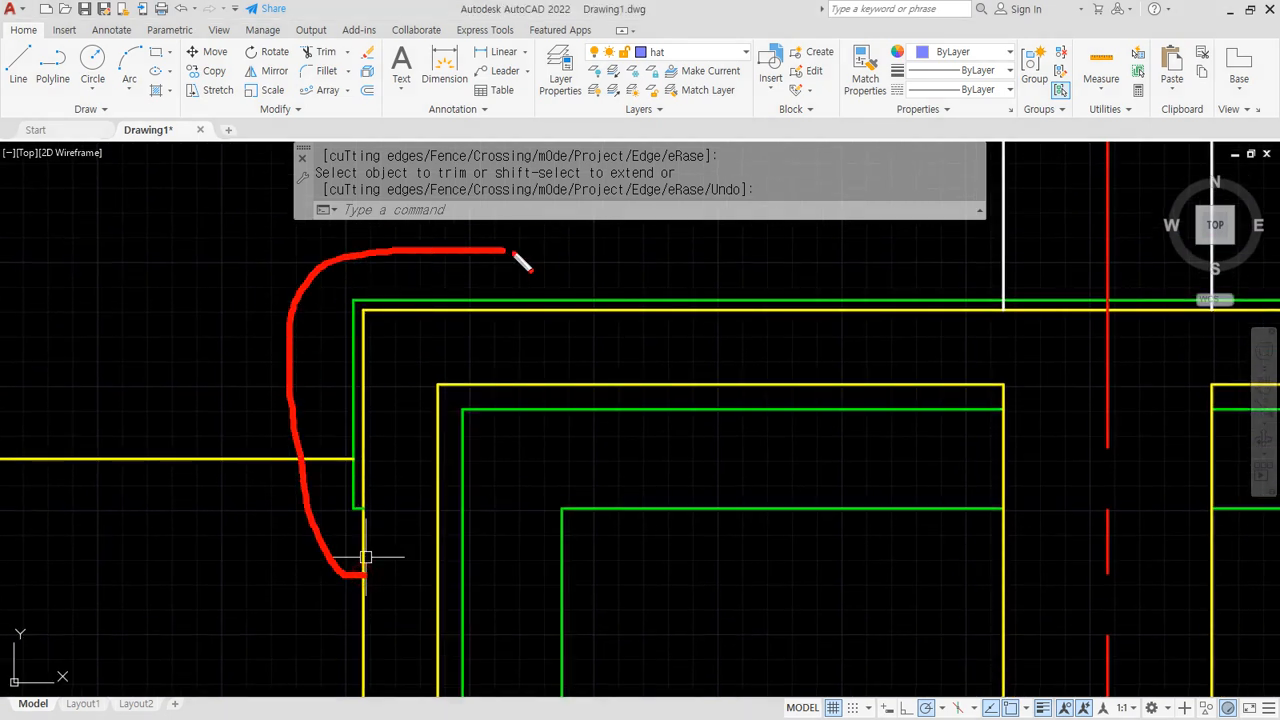
drag(1037, 285, 516, 332)
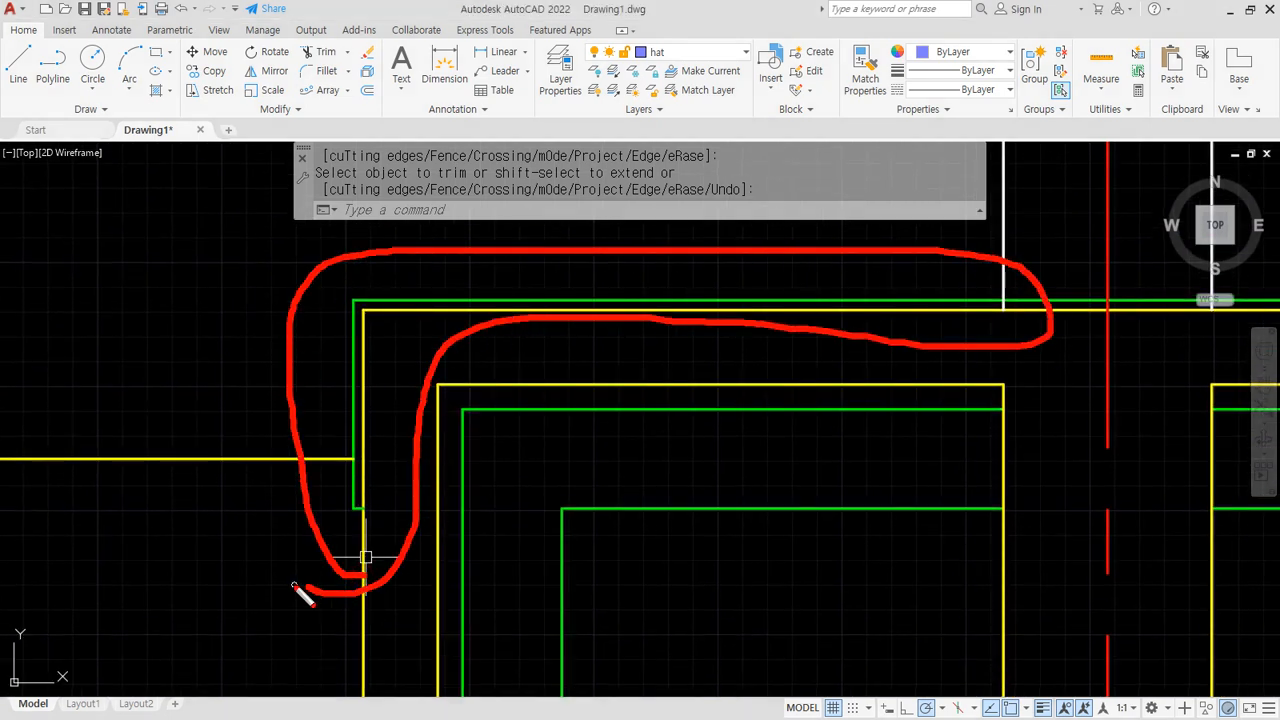
drag(297, 597, 297, 548)
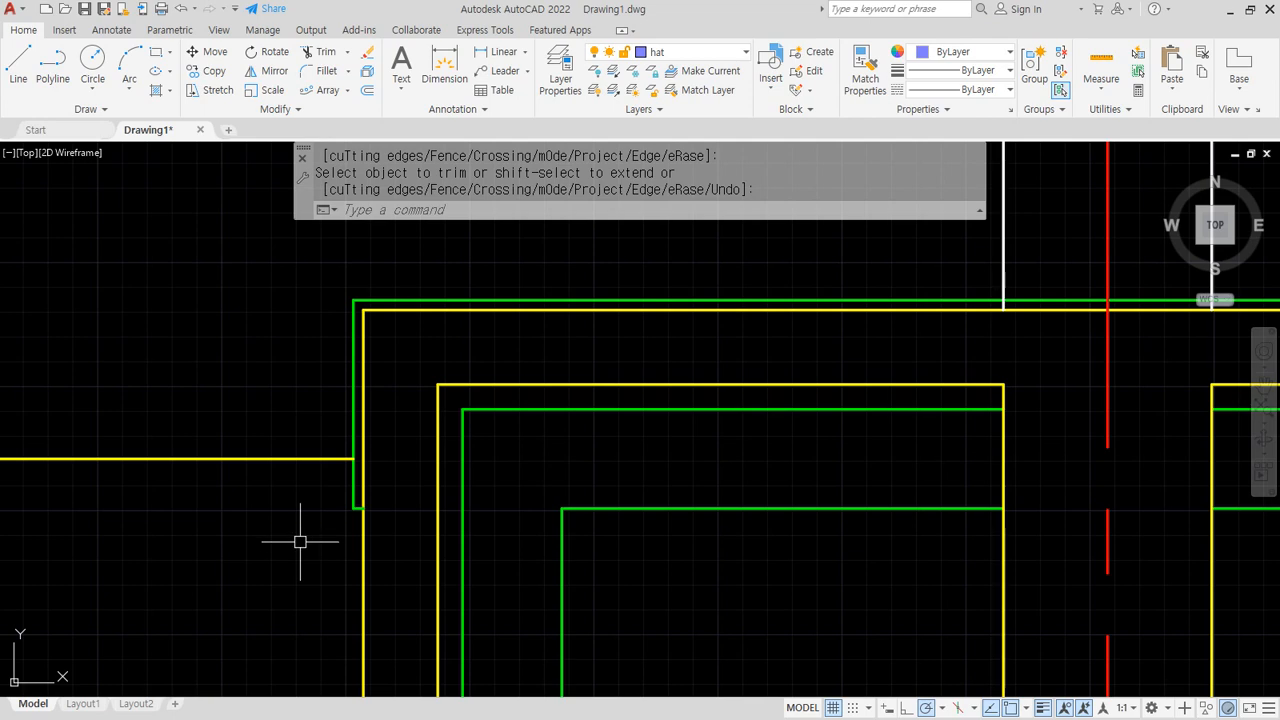
scroll(300, 542, down, 1)
mouse_move(283, 560)
middle_down()
mouse_move(280, 397)
mouse_move(268, 460)
mouse_move(809, 454)
middle_up()
scroll(809, 454, down, 2)
middle_drag(262, 401, 605, 352)
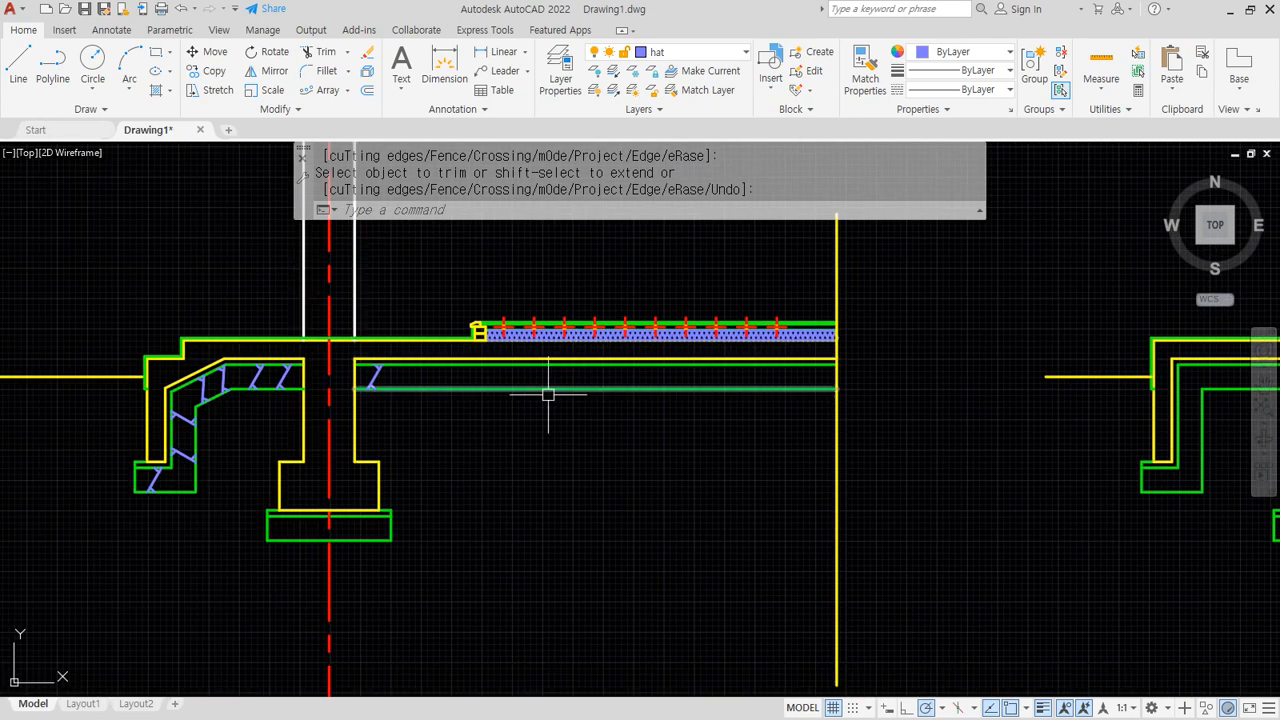